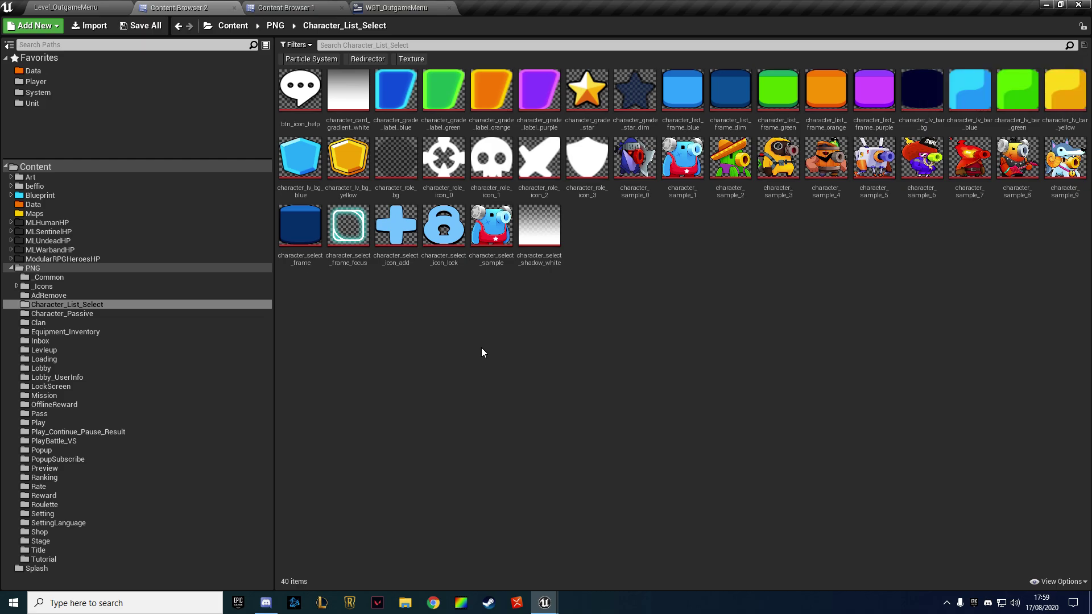
# Add an Image widget from the Palette onto the WGT_OutgameMenu canvas
pyautogui.click(437, 611)
pyautogui.click(392, 8)
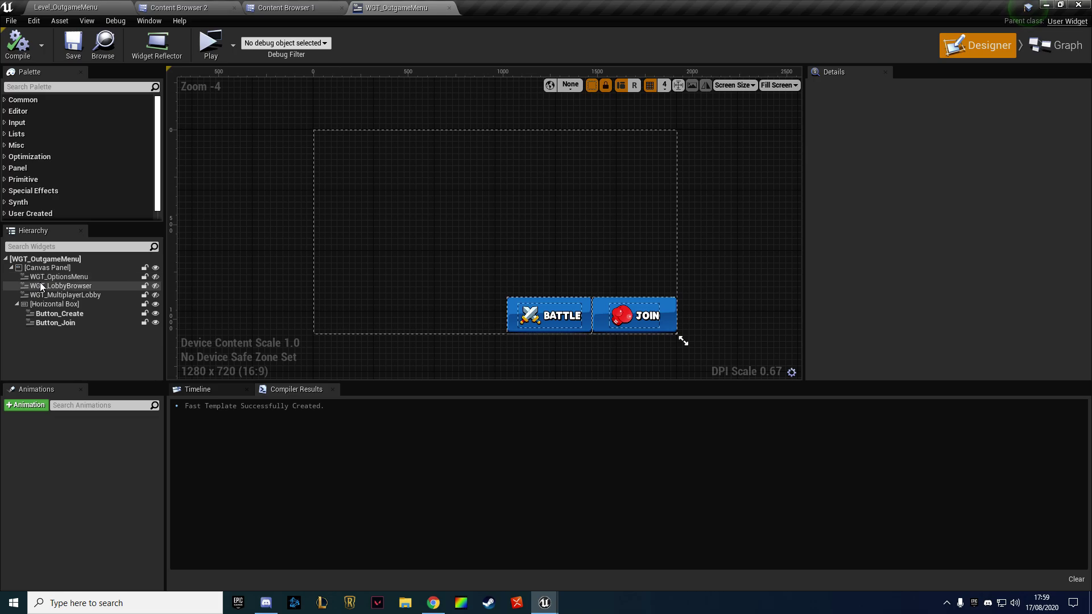
pyautogui.click(46, 86)
pyautogui.write('im')
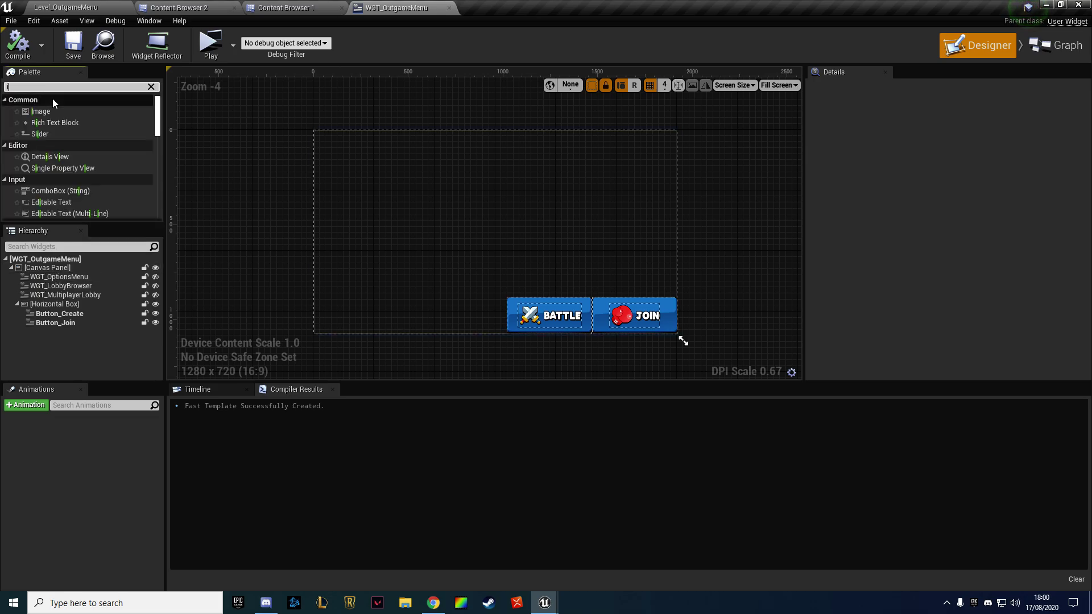
pyautogui.moveTo(40, 111); pyautogui.dragTo(55, 277)
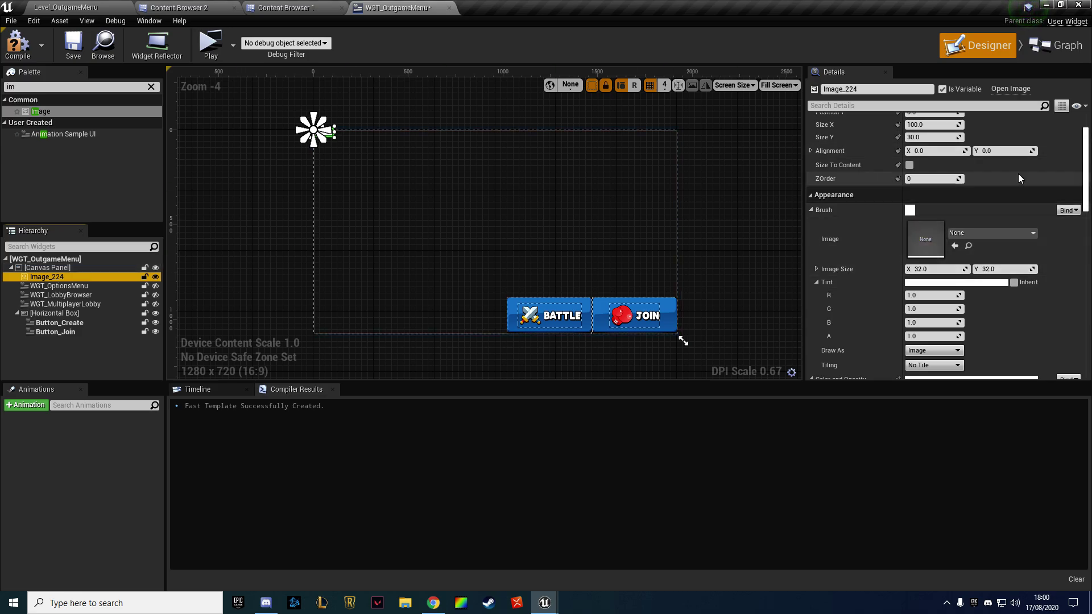
# Anchor the image to fill the whole canvas with zero right and bottom offsets, then compile
pyautogui.scroll(3, 1004, 218)
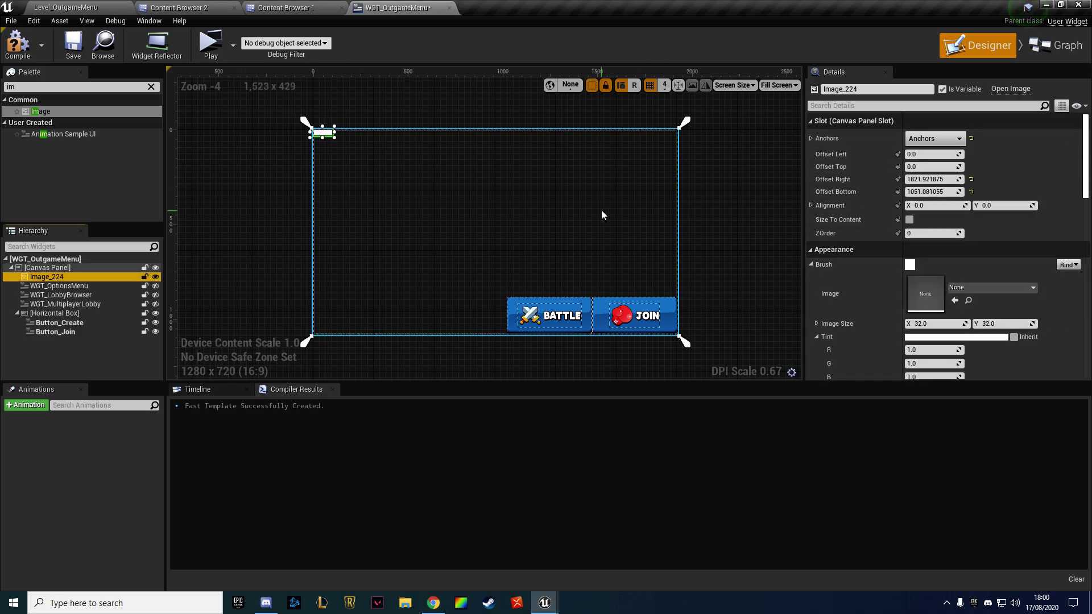
pyautogui.click(930, 179)
pyautogui.write('0')
pyautogui.press('Return')
pyautogui.click(926, 192)
pyautogui.write('0')
pyautogui.press('Return')
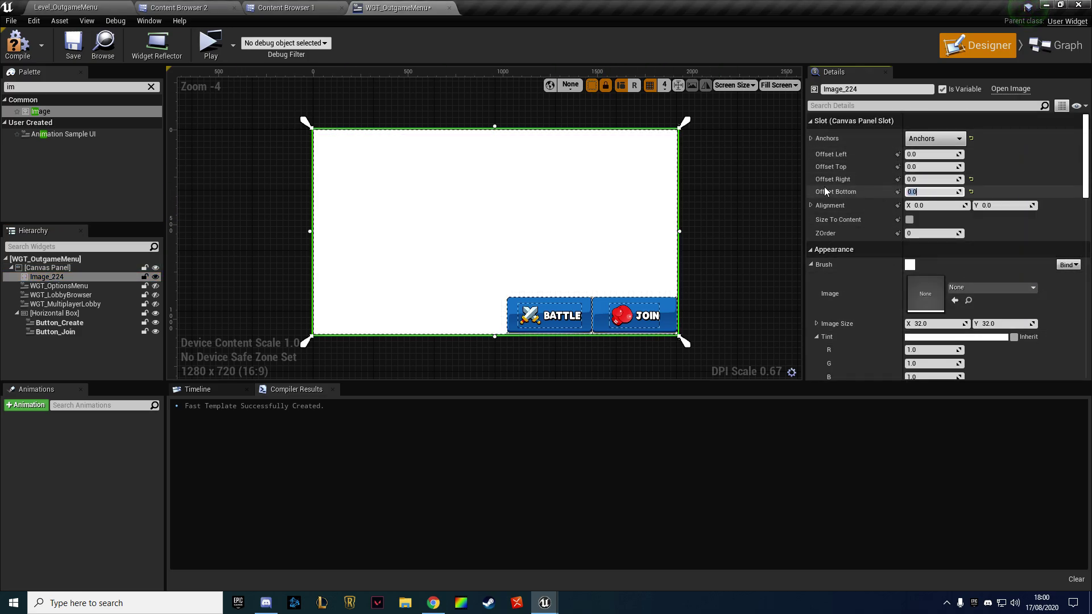
pyautogui.click(17, 43)
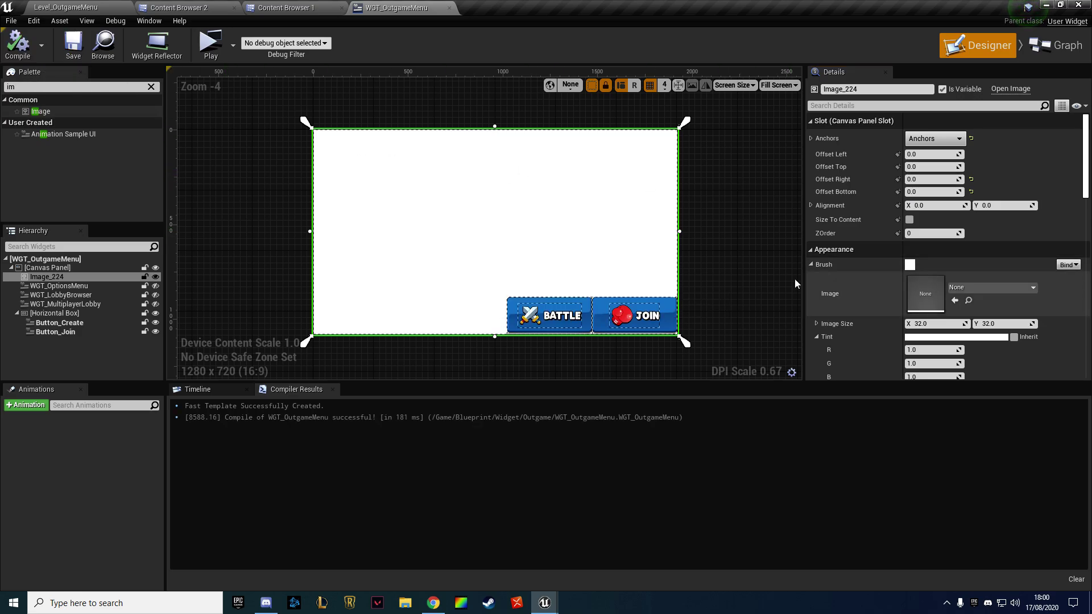
# Search the image brush's texture picker for 'backgrou', then turn to the texture folders
pyautogui.click(970, 289)
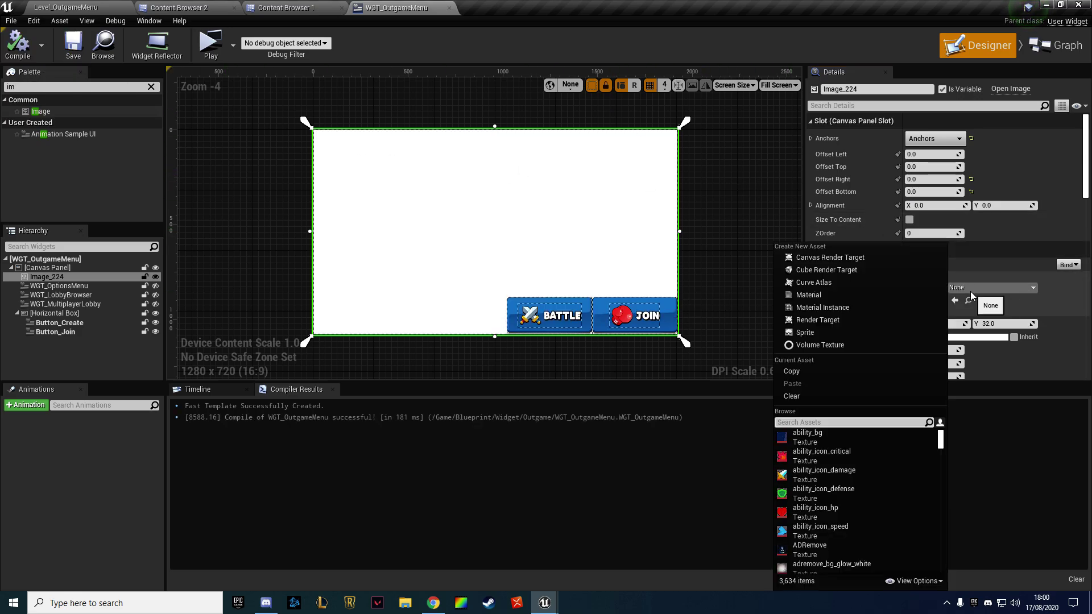
pyautogui.write('back')
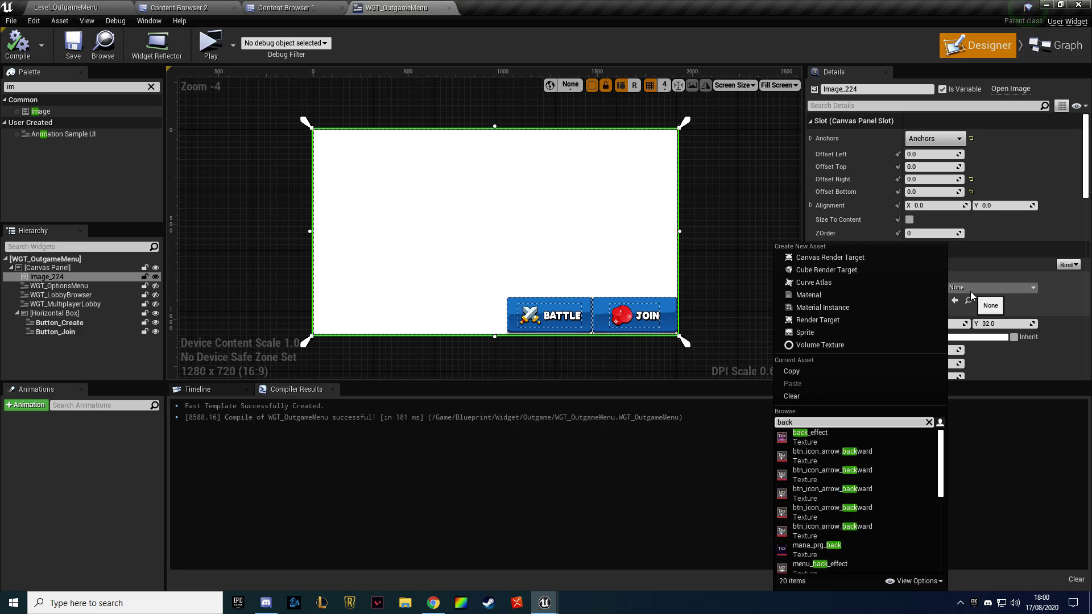
pyautogui.write('grou')
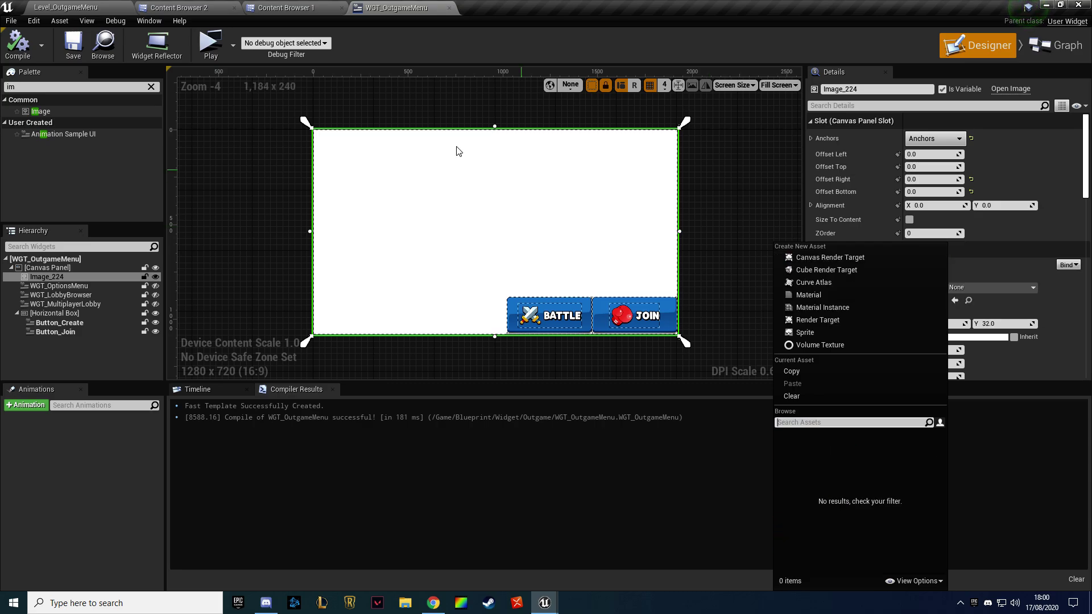
pyautogui.click(212, 7)
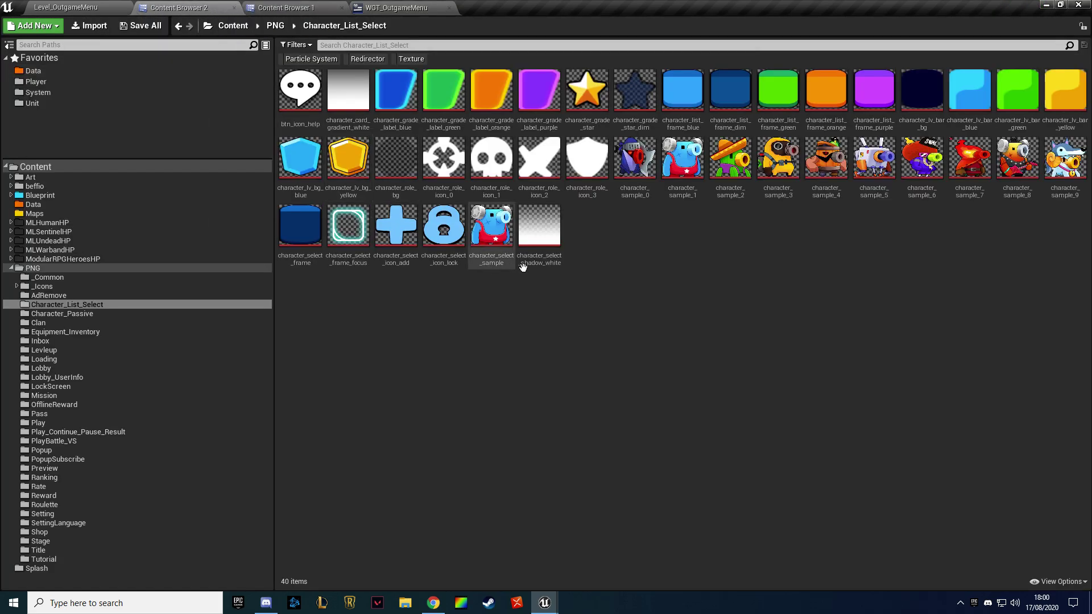
# Look through the _Common, Tutorial and Title folders and pick the _0003_title_bg texture
pyautogui.click(67, 278)
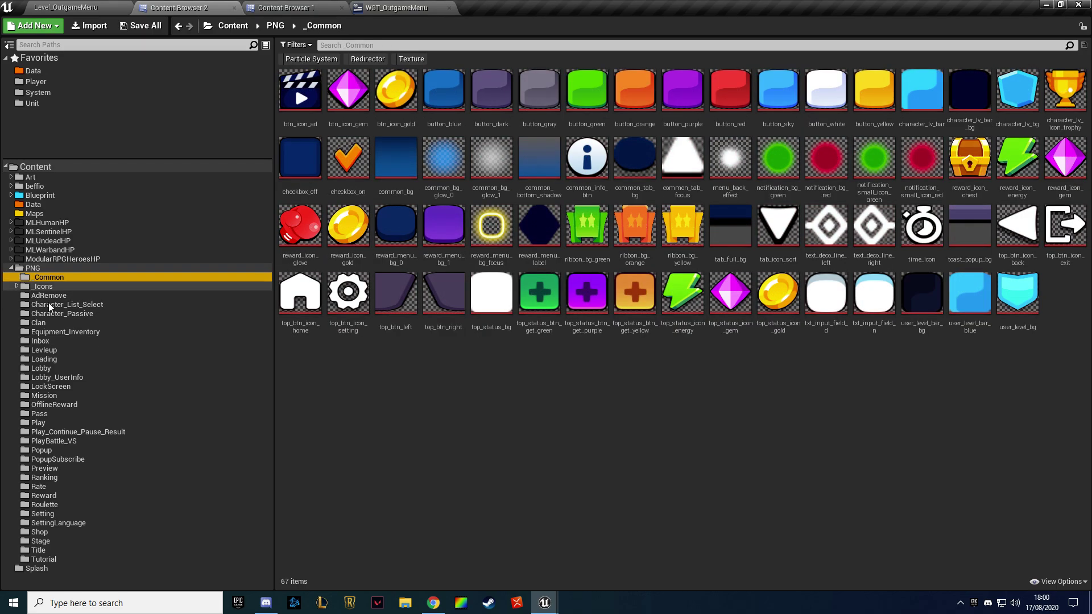
pyautogui.click(32, 559)
pyautogui.press('Up')
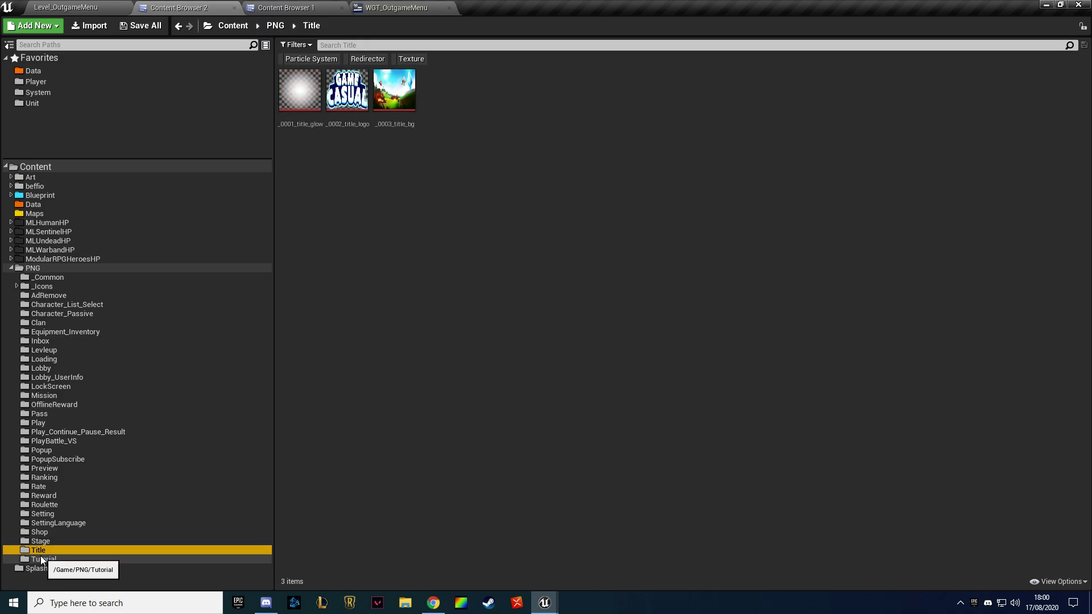
pyautogui.click(394, 91)
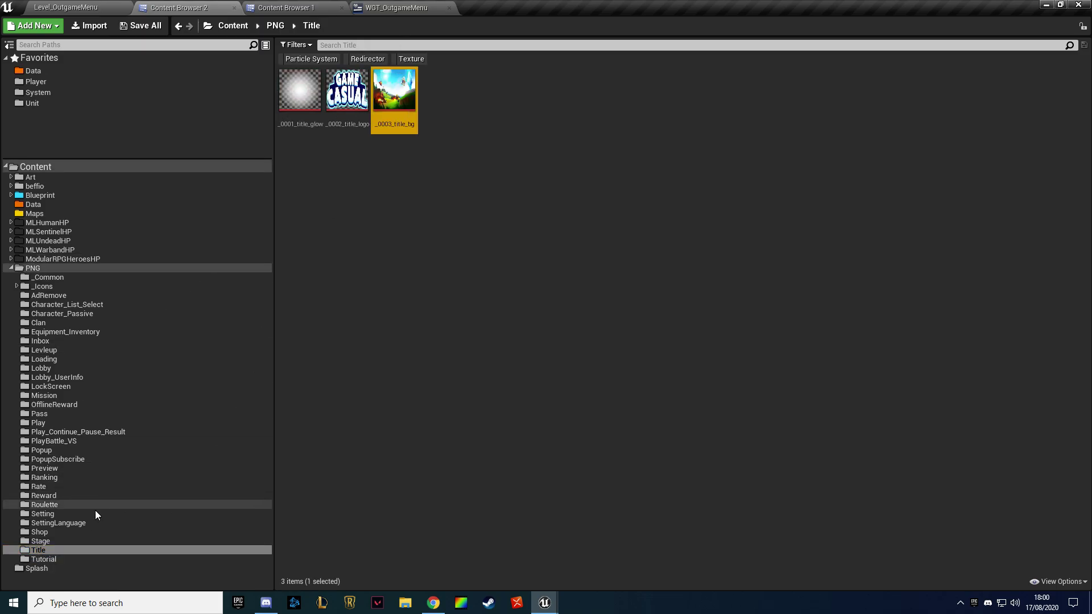
# Step up through the Stage, Shop, Setting, Preview, PlayBattle_VS, Play and Pass texture folders
pyautogui.click(49, 540)
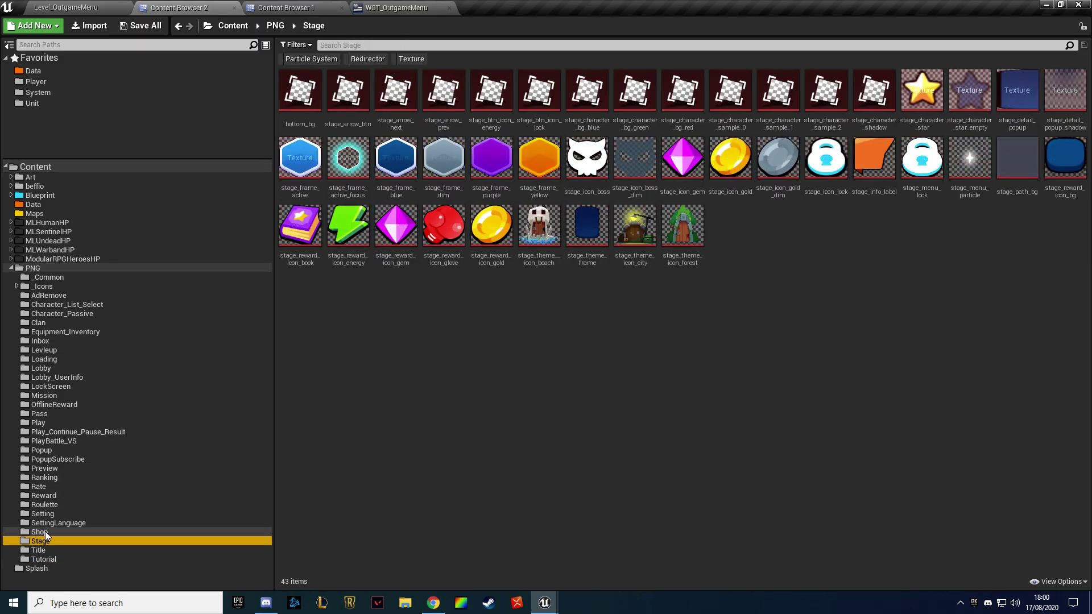
pyautogui.click(46, 531)
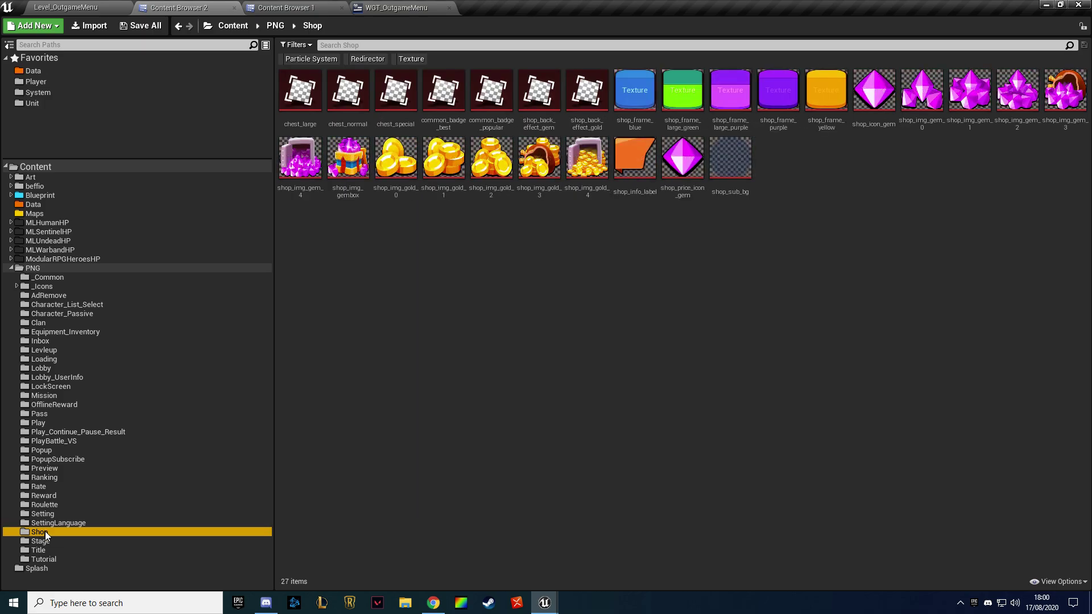
pyautogui.press('Up')
pyautogui.press('Up')
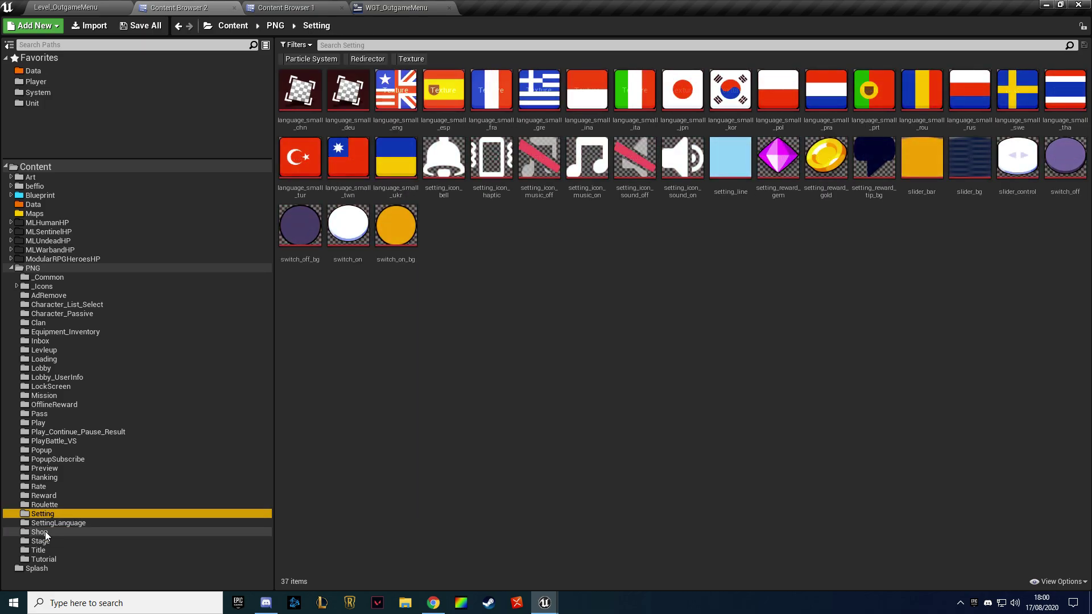
pyautogui.press('Up')
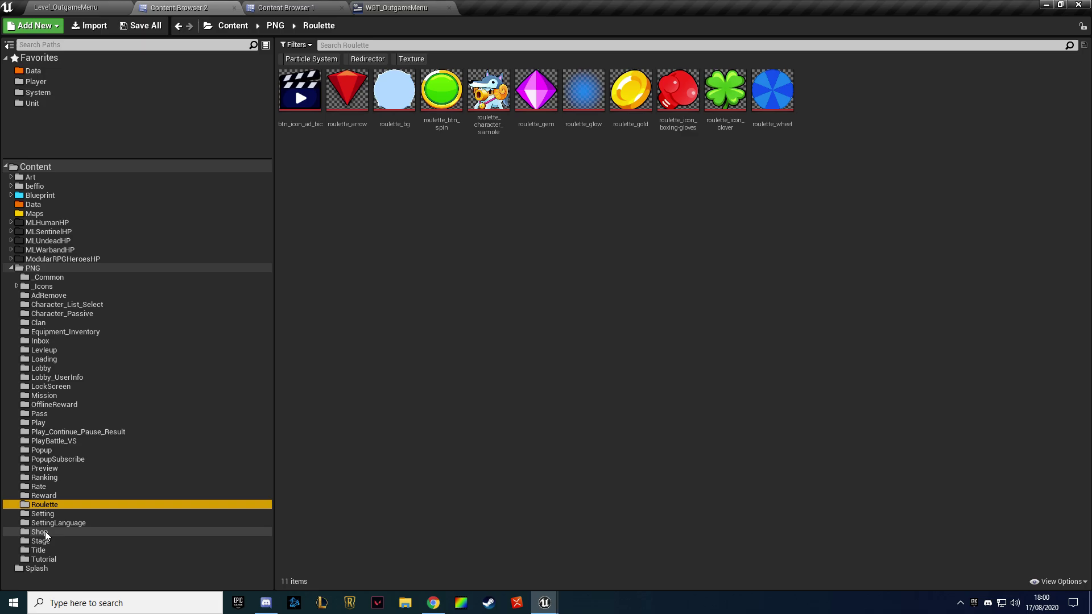
pyautogui.press('Up')
pyautogui.press('Up')
pyautogui.press('Up')
pyautogui.press('Up')
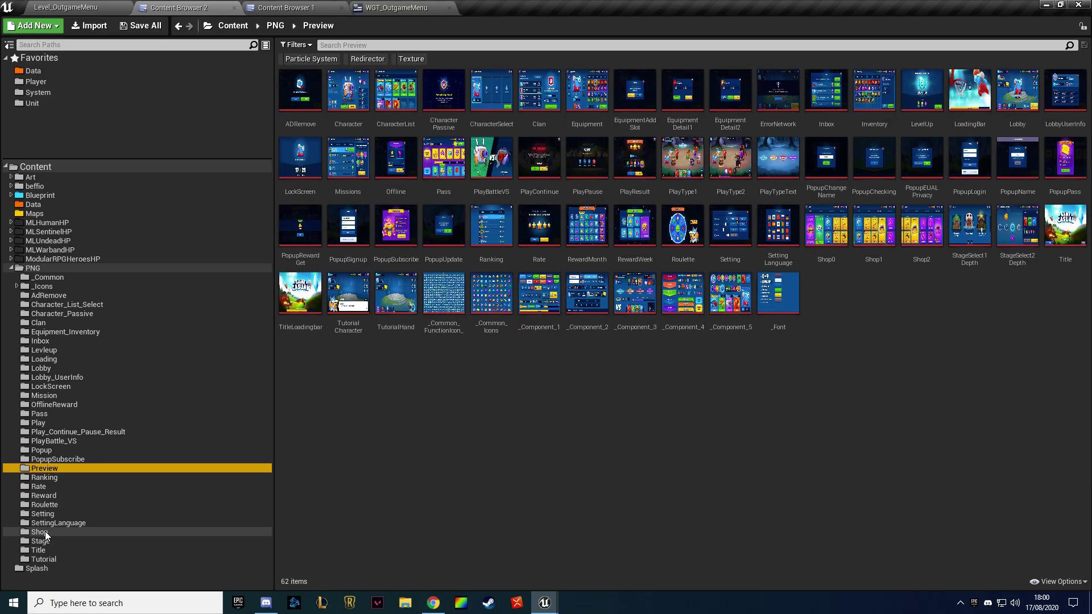
pyautogui.press('Up')
pyautogui.press('Up')
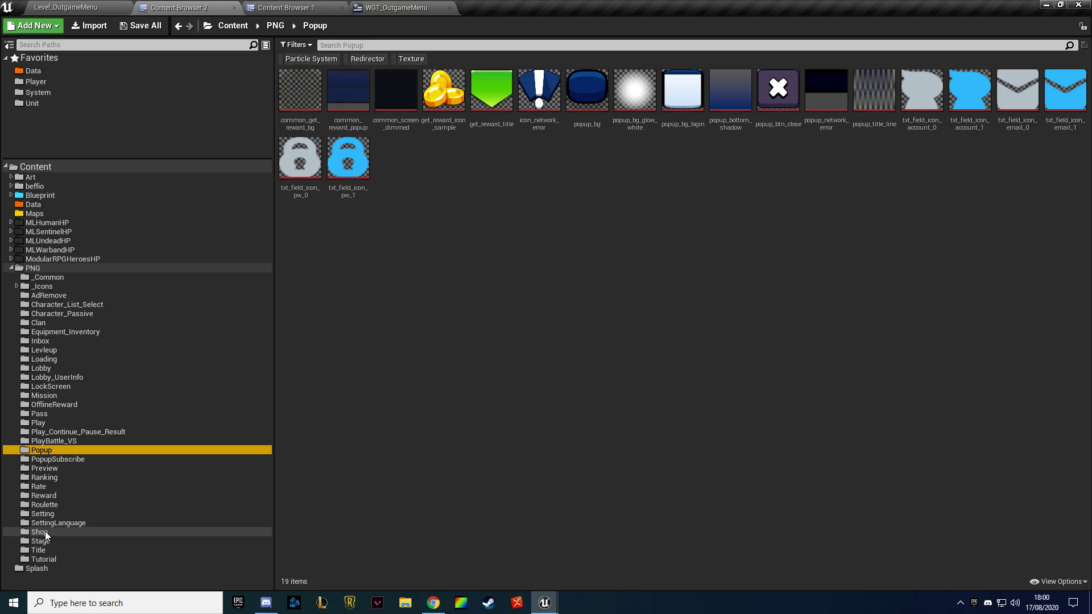
pyautogui.press('Up')
pyautogui.press('Up')
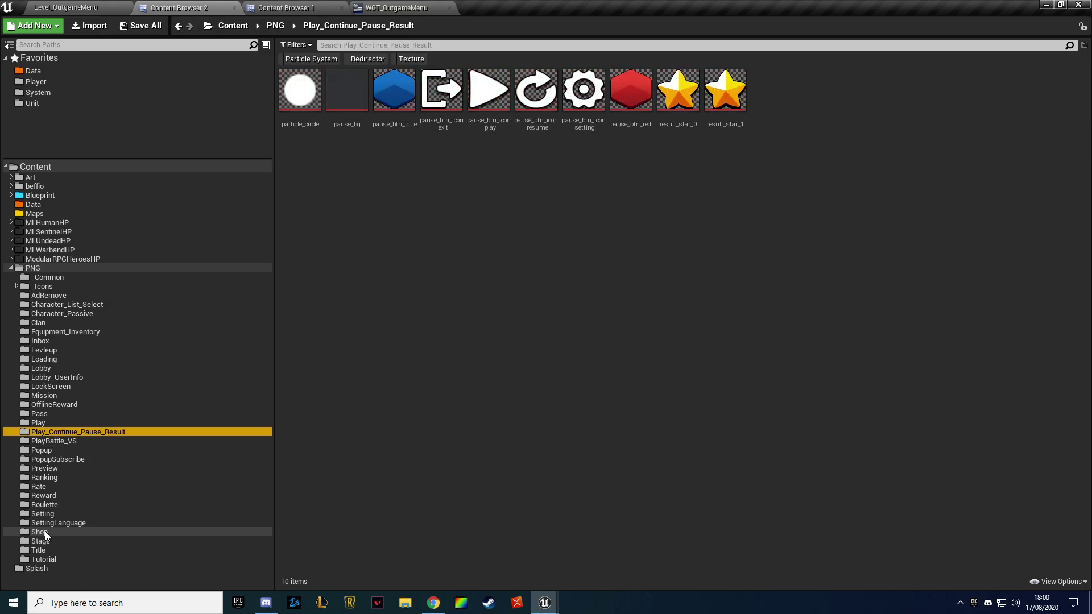
pyautogui.press('Up')
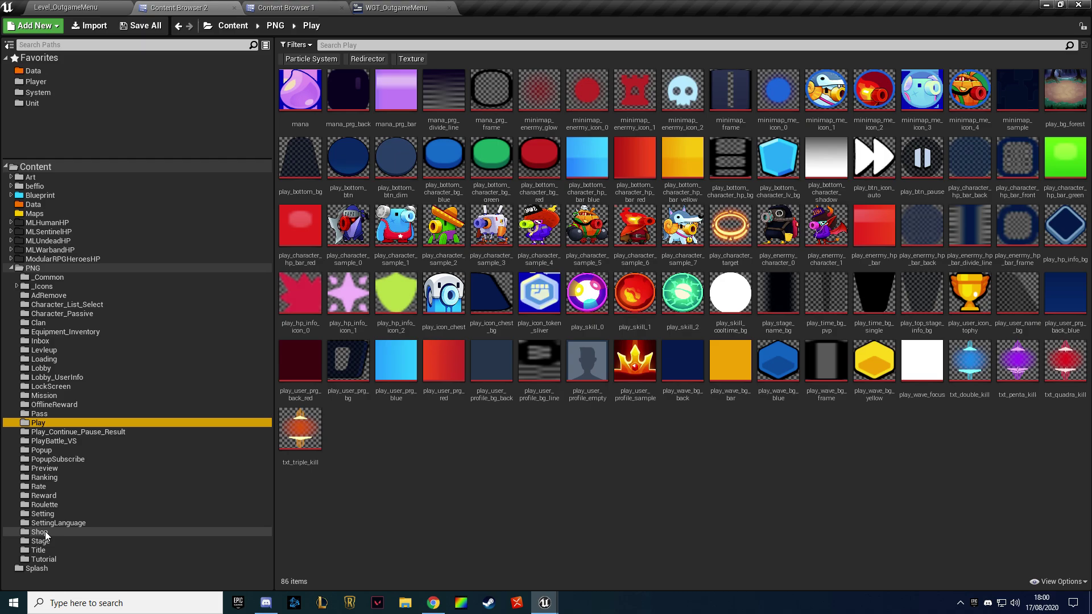
pyautogui.press('Up')
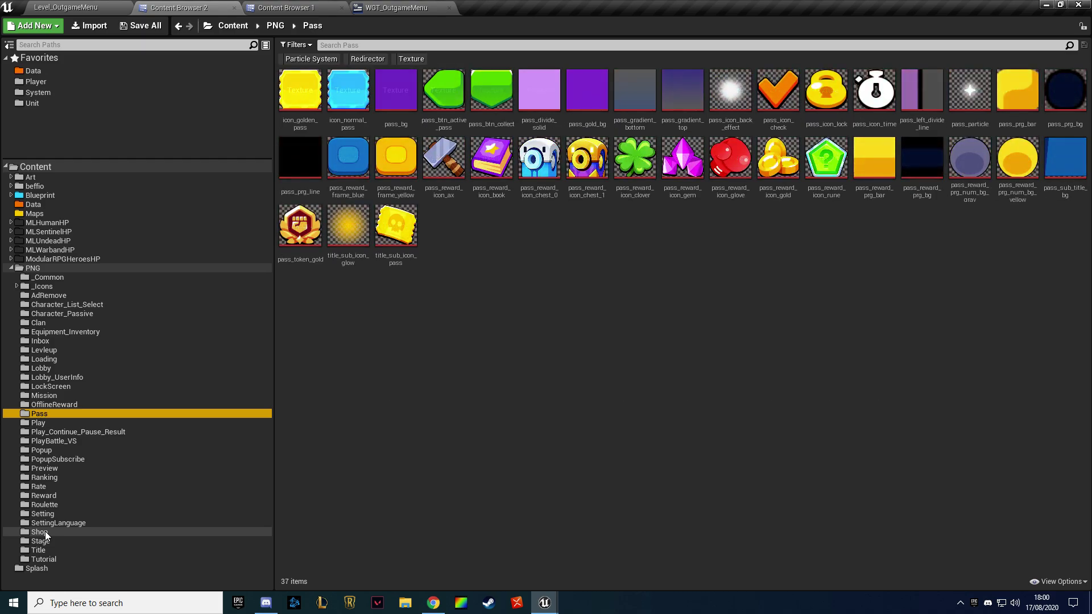
# Continue up through OfflineReward, Mission, Loading, Inbox and Equipment_Inventory to the AdRemove folder
pyautogui.press('Up')
pyautogui.press('Up')
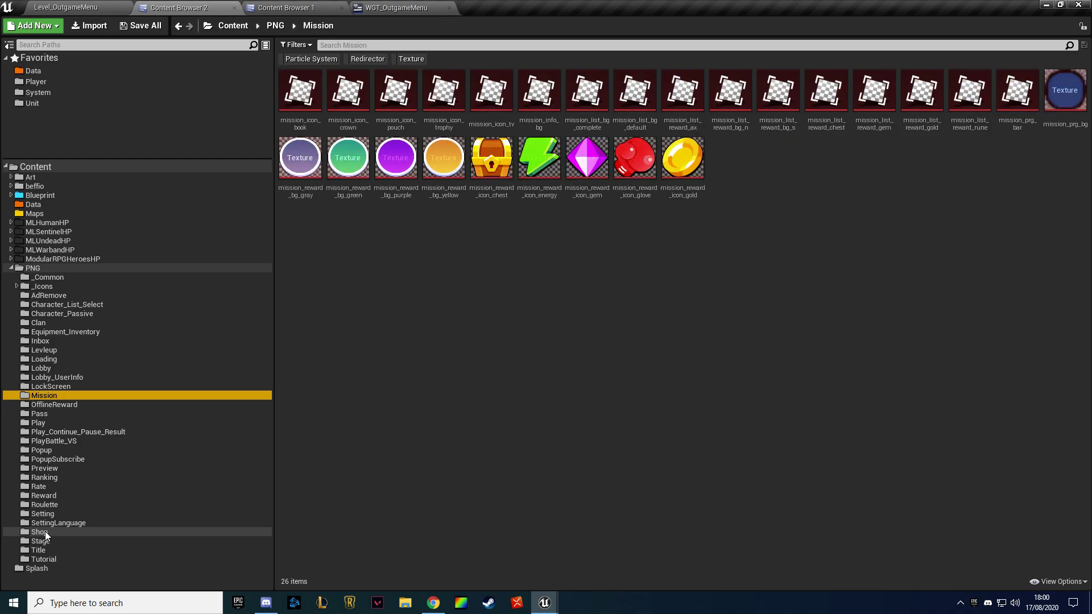
pyautogui.press('Up')
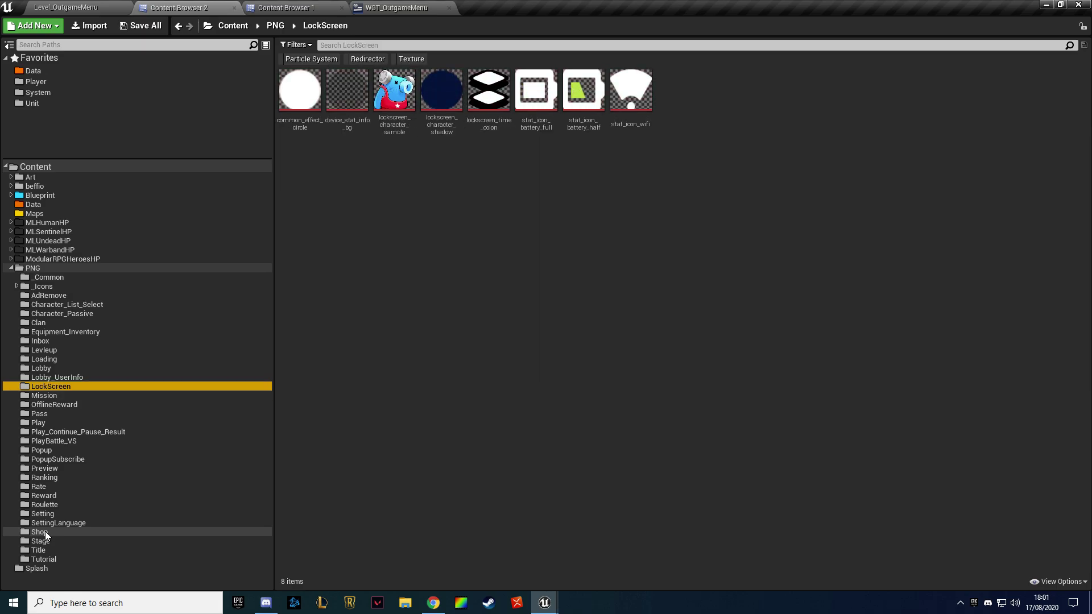
pyautogui.press('Up')
pyautogui.press('Up')
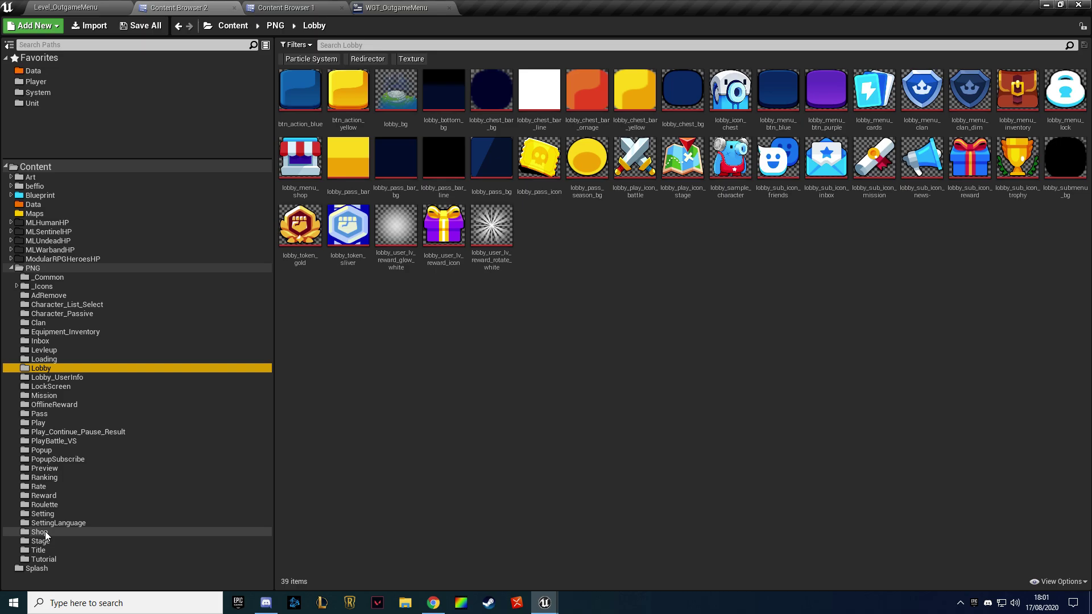
pyautogui.press('Up')
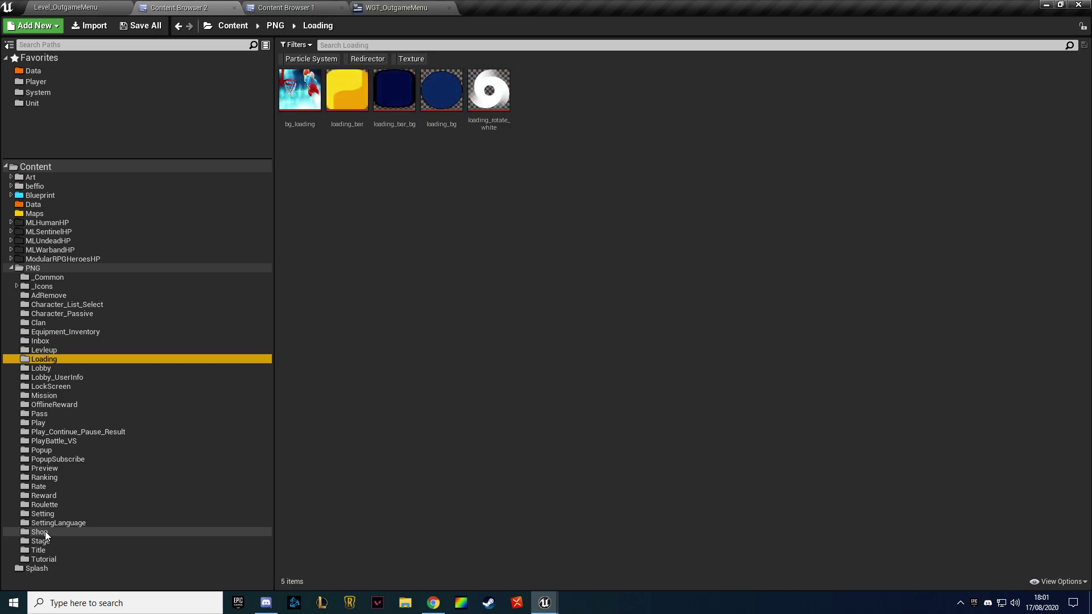
pyautogui.press('Up')
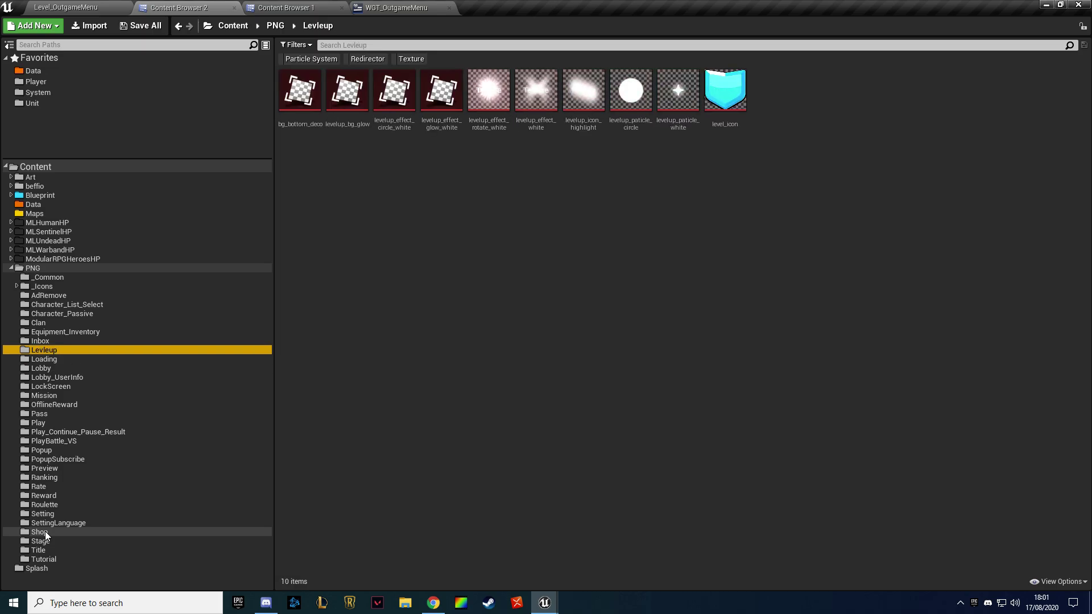
pyautogui.press('Up')
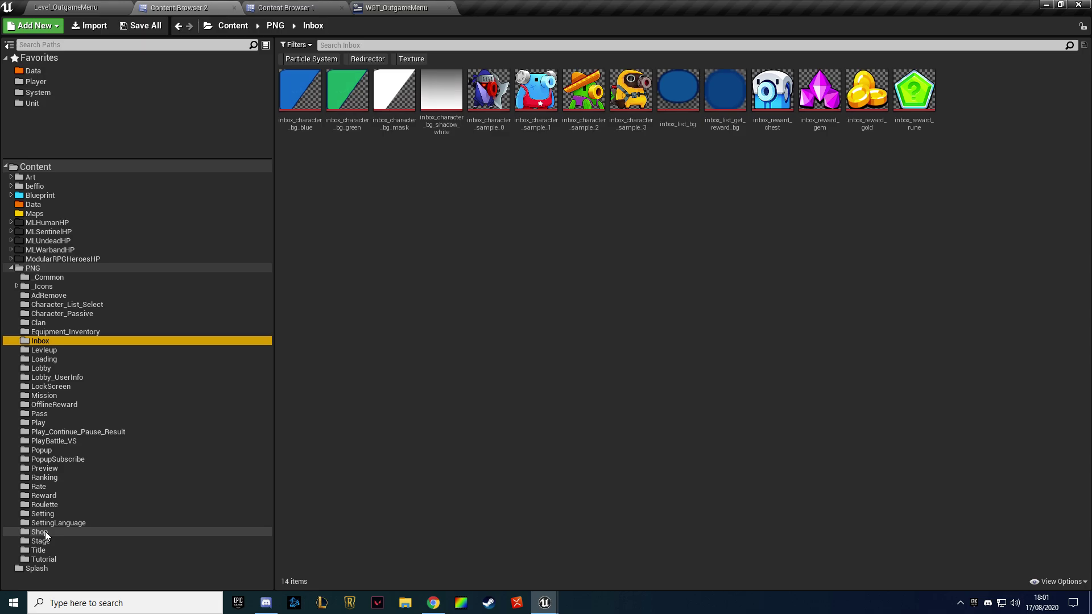
pyautogui.press('Up')
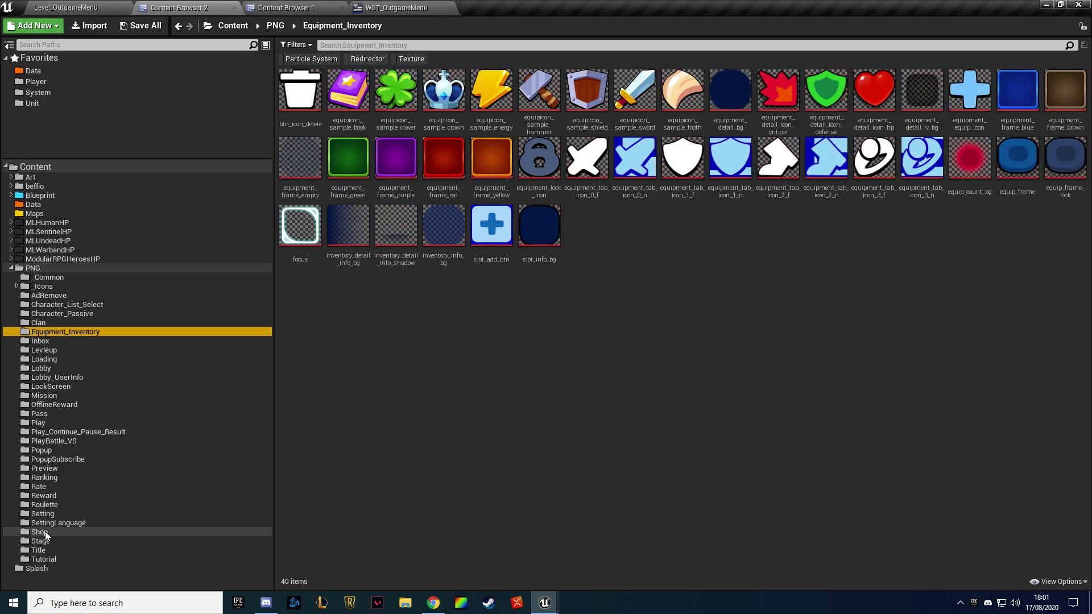
pyautogui.press('Up')
pyautogui.press('Up')
pyautogui.press('Up')
pyautogui.press('Up')
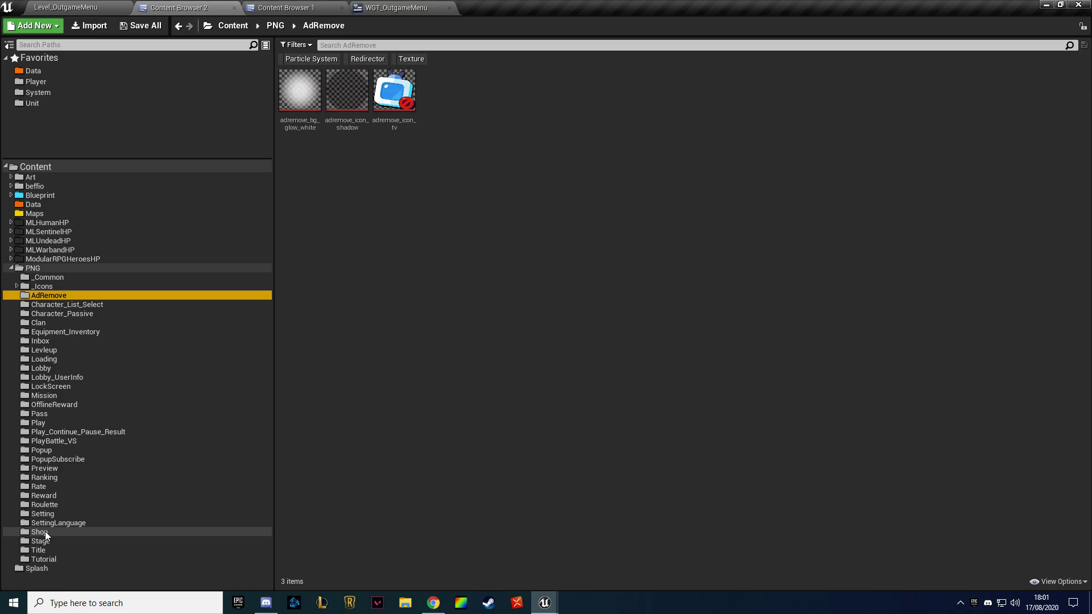
pyautogui.press('Up')
pyautogui.press('Up')
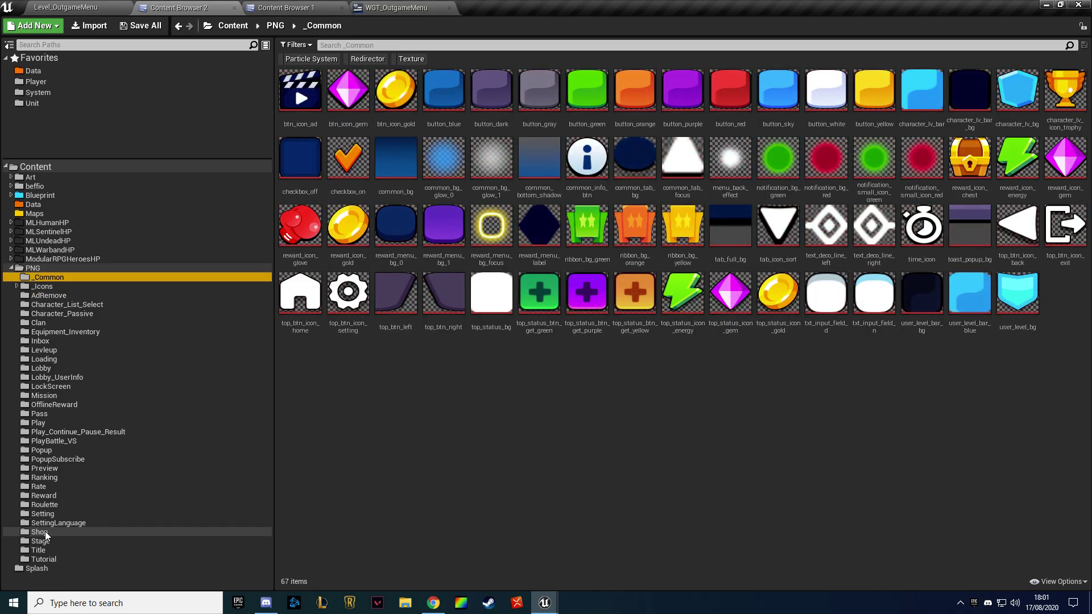
# Set the full-screen image's brush to common_bg and recompile WGT_OutgameMenu
pyautogui.click(397, 7)
pyautogui.click(954, 301)
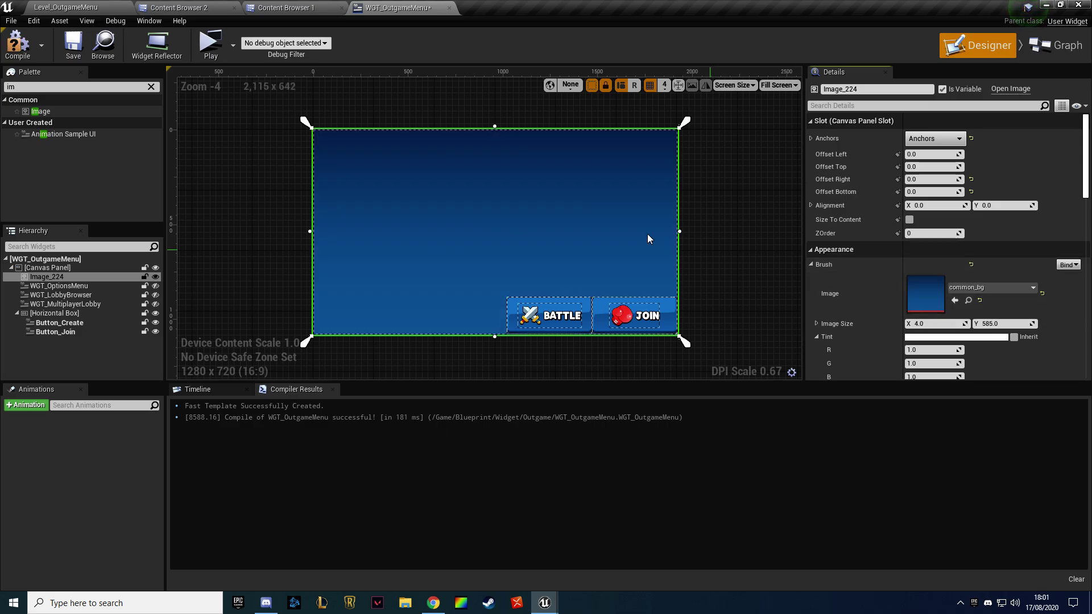
pyautogui.click(19, 47)
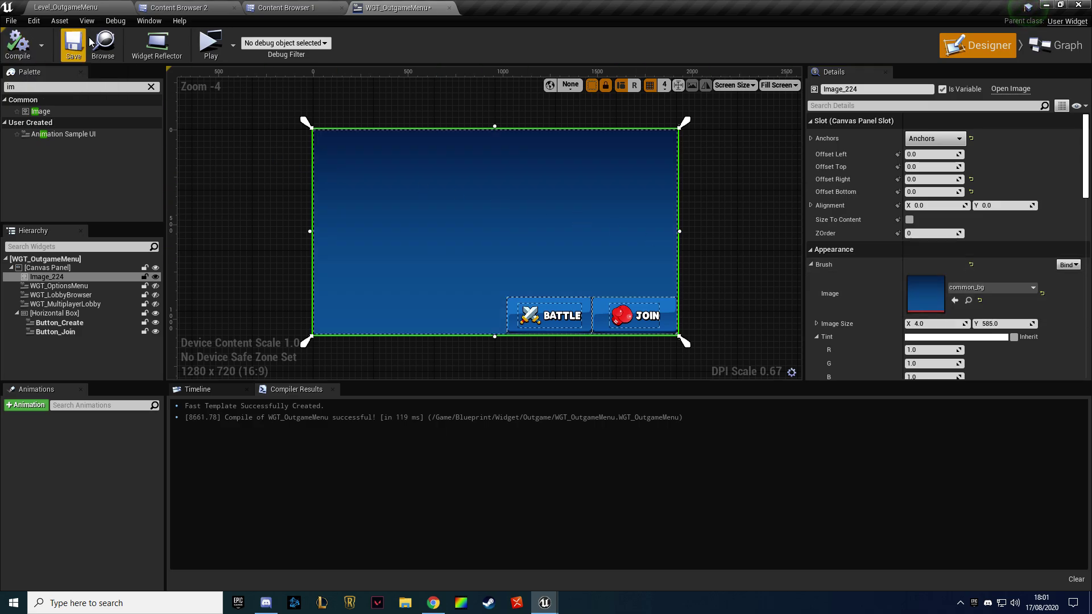
# Run a play preview of the menu's BATTLE and JOIN buttons, then close it
pyautogui.click(212, 51)
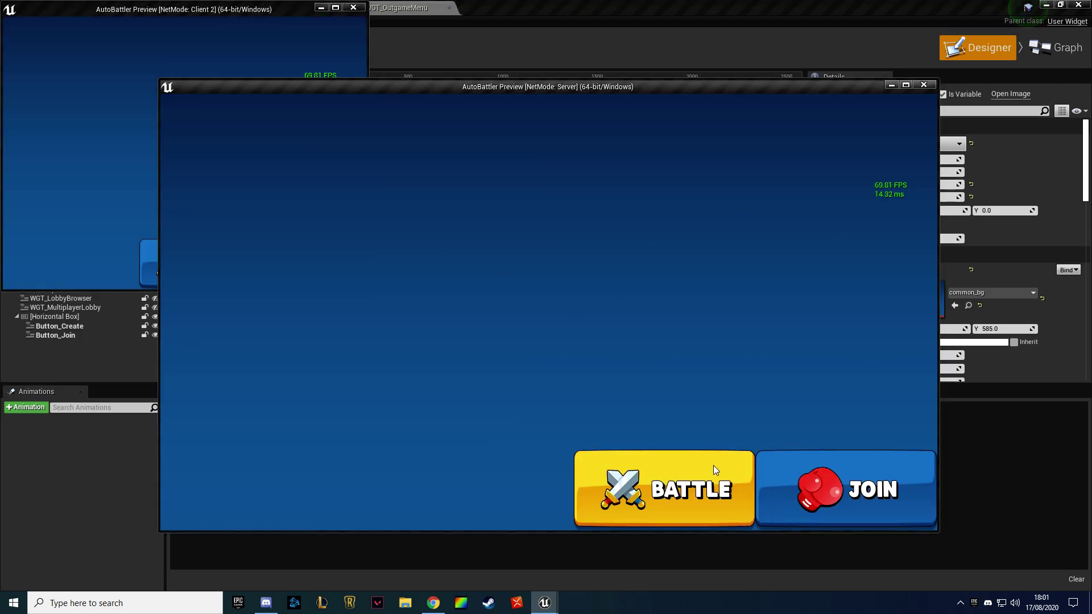
pyautogui.click(922, 86)
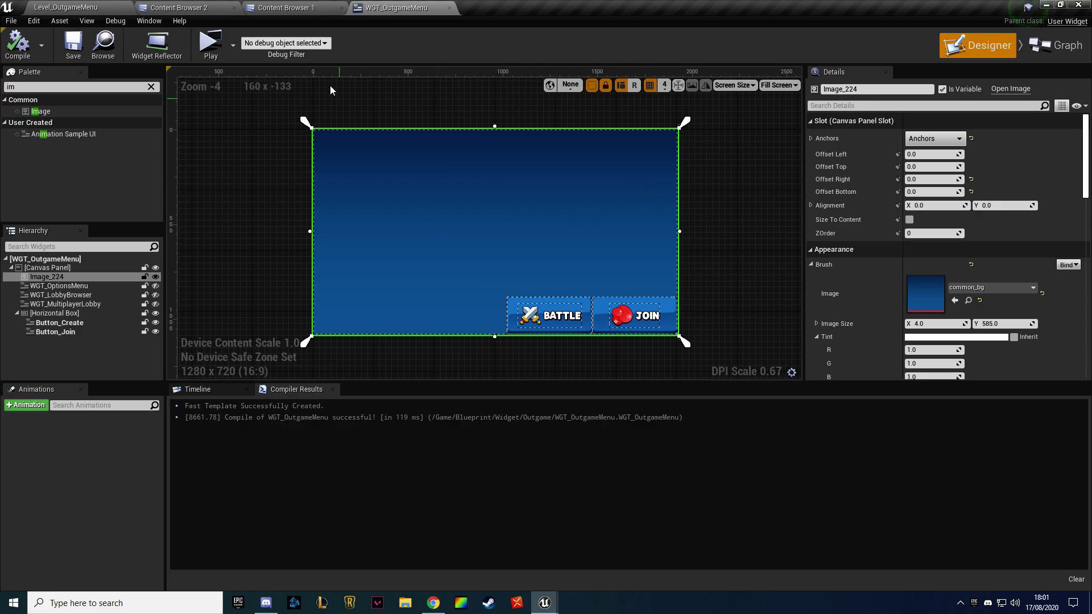
pyautogui.click(278, 8)
# In the second Content Browser, show all Texture assets inside the PNG folder
pyautogui.click(176, 7)
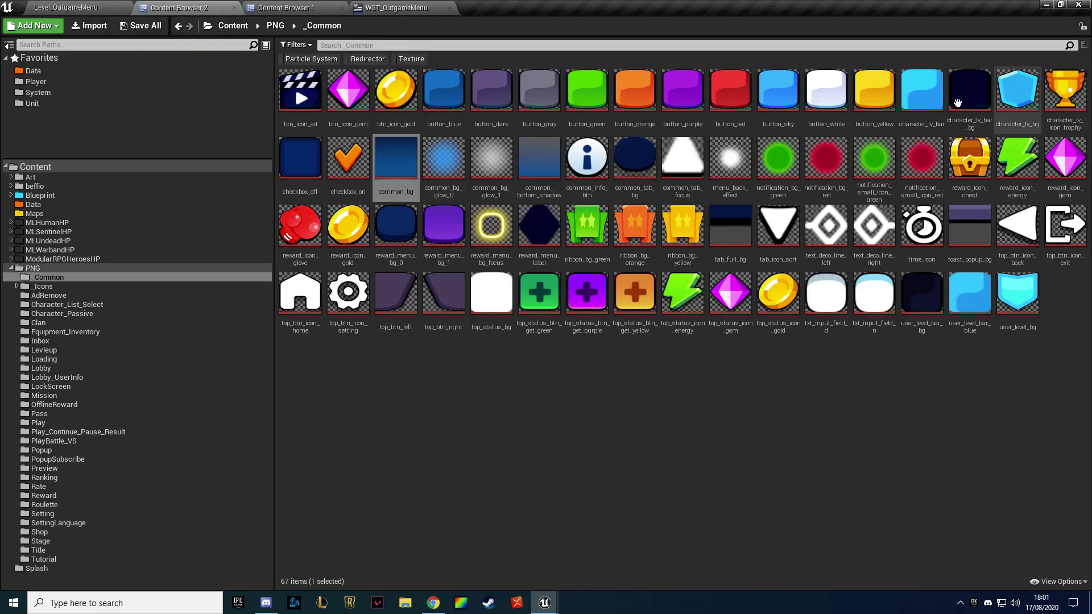
pyautogui.click(62, 278)
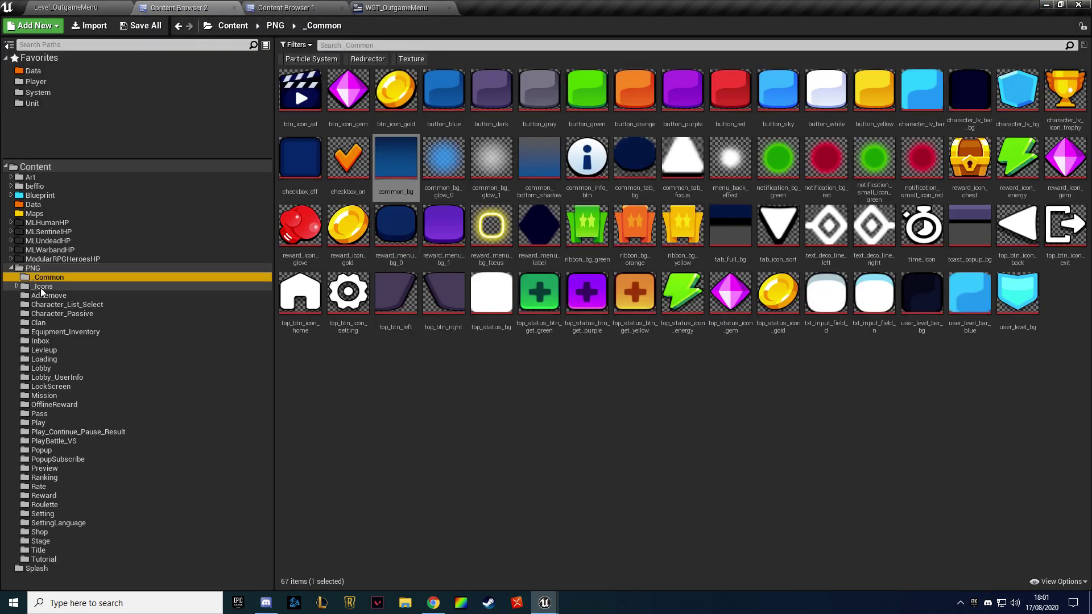
pyautogui.click(34, 268)
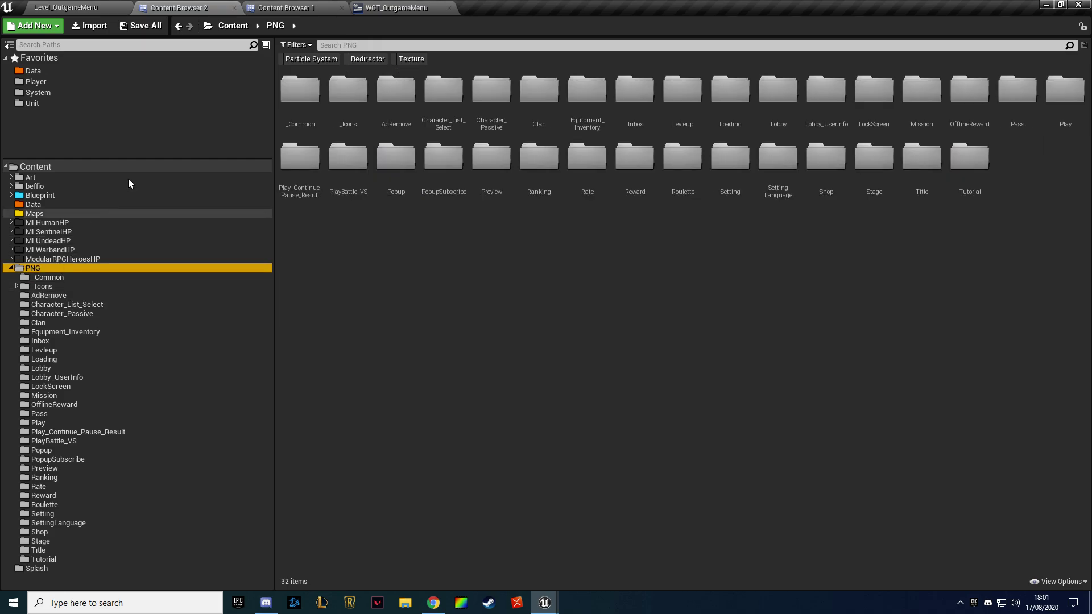
pyautogui.click(414, 59)
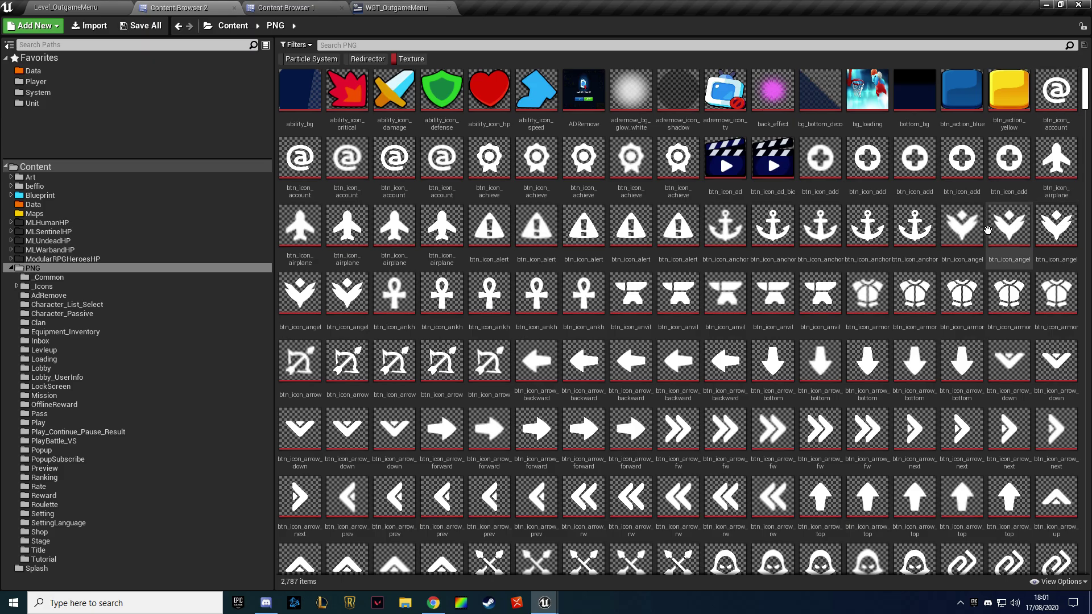
# Scroll through the 2,787 PNG textures looking for a suitable image
pyautogui.scroll(-6, 658, 204)
pyautogui.scroll(-3, 658, 205)
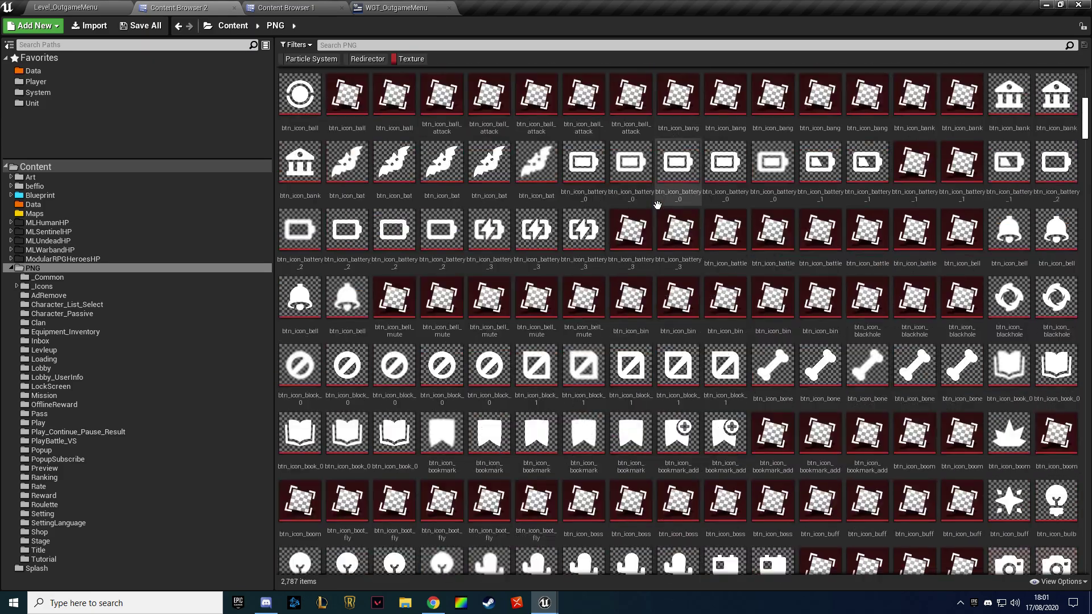
pyautogui.scroll(-3, 656, 205)
pyautogui.scroll(-4, 655, 206)
pyautogui.scroll(-3, 653, 205)
pyautogui.scroll(-2, 651, 207)
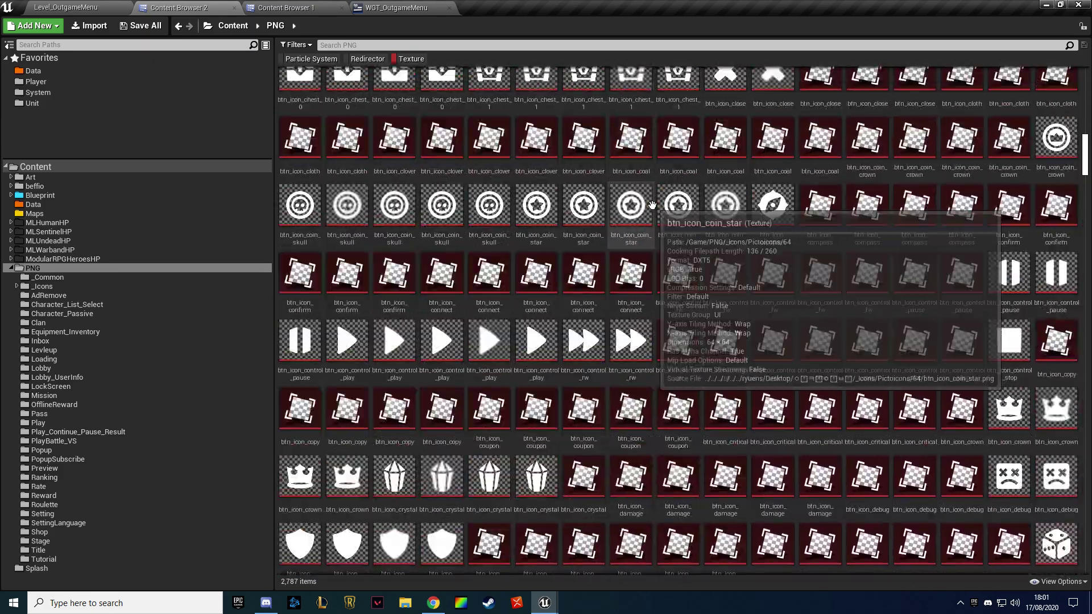
pyautogui.scroll(-3, 522, 301)
pyautogui.scroll(-1, 520, 303)
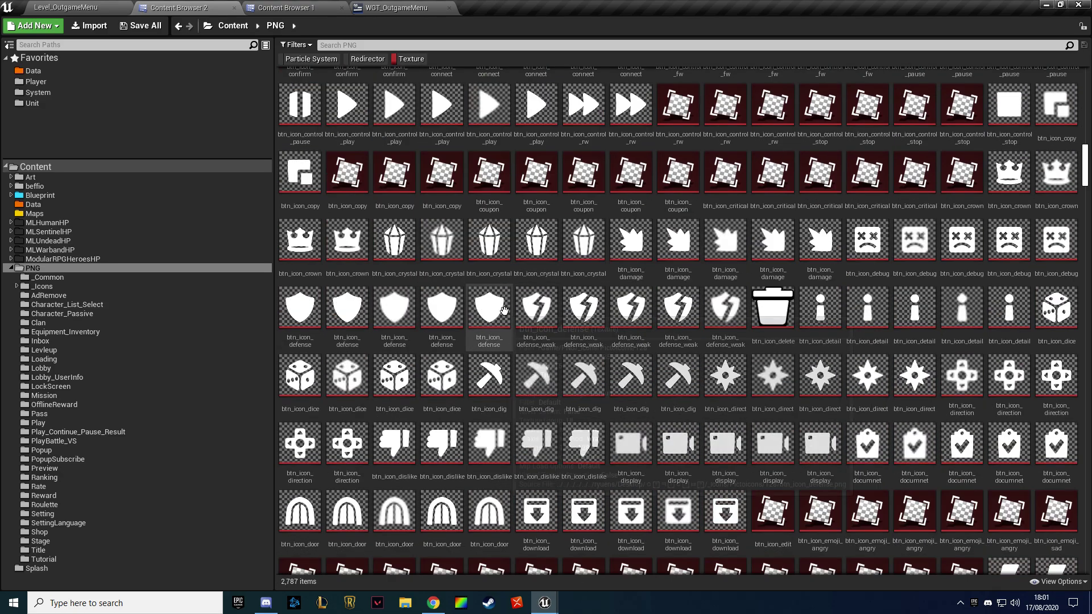
pyautogui.scroll(-2, 515, 304)
pyautogui.scroll(-3, 509, 306)
pyautogui.scroll(-2, 500, 309)
pyautogui.scroll(-3, 500, 309)
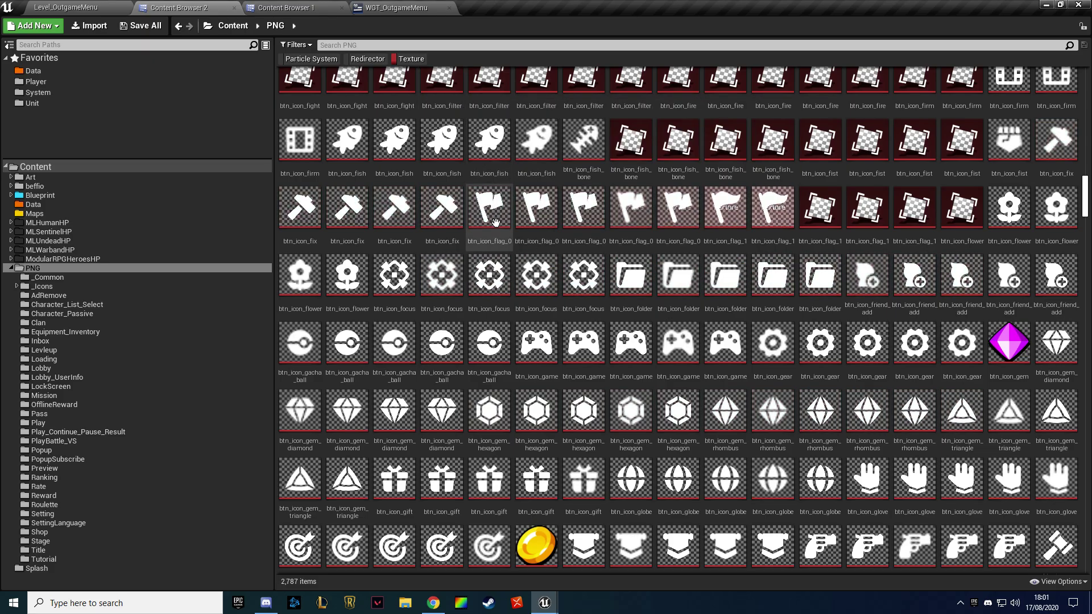
pyautogui.scroll(-2, 489, 244)
pyautogui.scroll(-3, 510, 308)
pyautogui.scroll(-2, 510, 307)
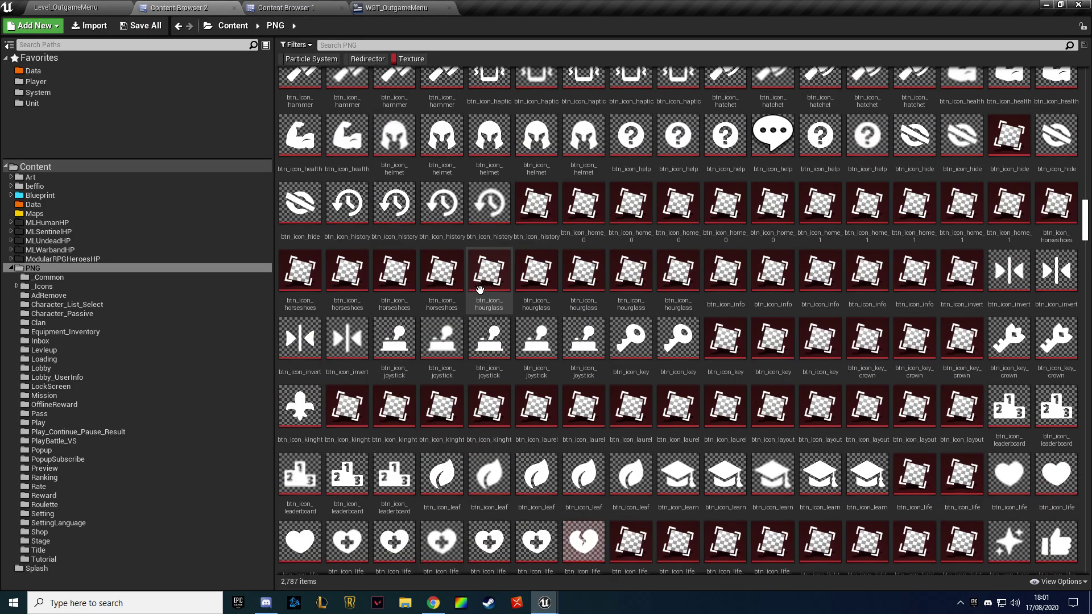
pyautogui.scroll(-3, 469, 283)
pyautogui.scroll(-3, 468, 284)
pyautogui.scroll(-3, 467, 285)
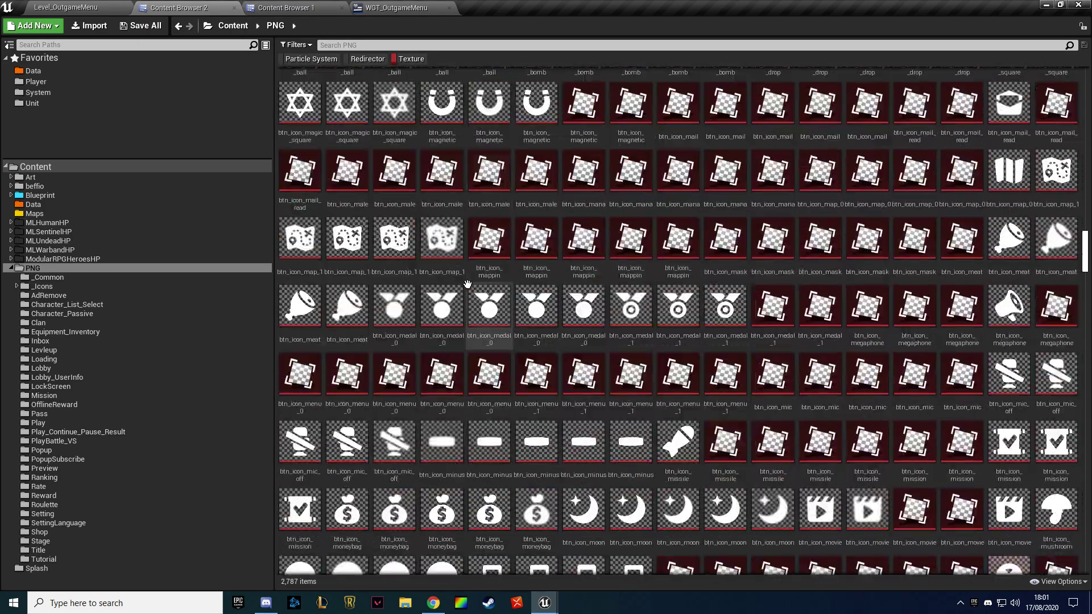
pyautogui.scroll(-2, 467, 285)
pyautogui.scroll(-3, 467, 286)
pyautogui.scroll(-2, 467, 286)
pyautogui.scroll(-1, 467, 286)
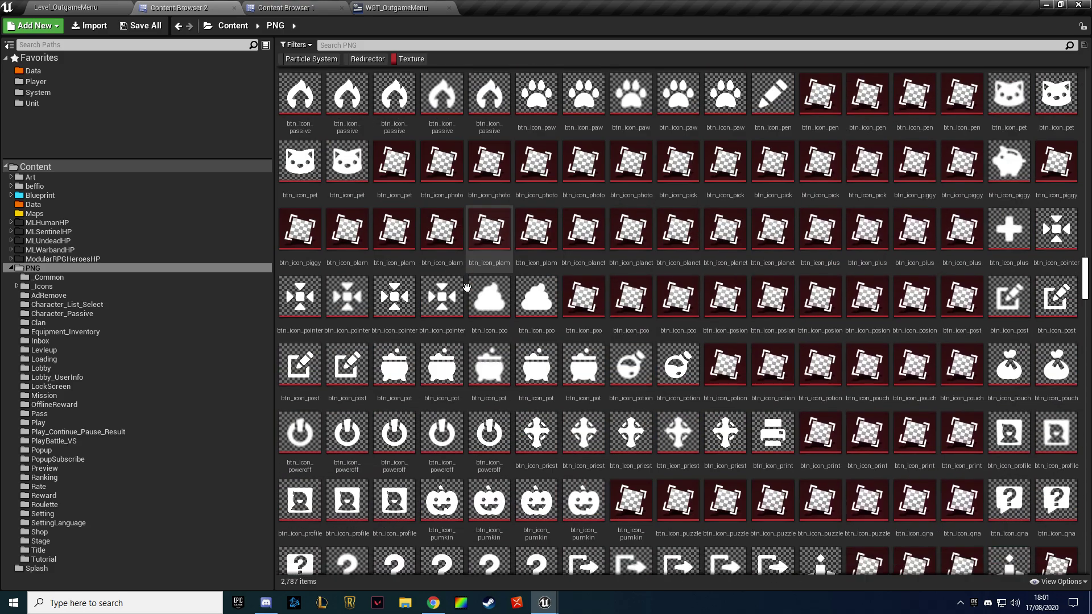
pyautogui.scroll(-2, 466, 286)
pyautogui.scroll(-3, 467, 286)
pyautogui.scroll(-3, 466, 286)
pyautogui.scroll(-4, 467, 285)
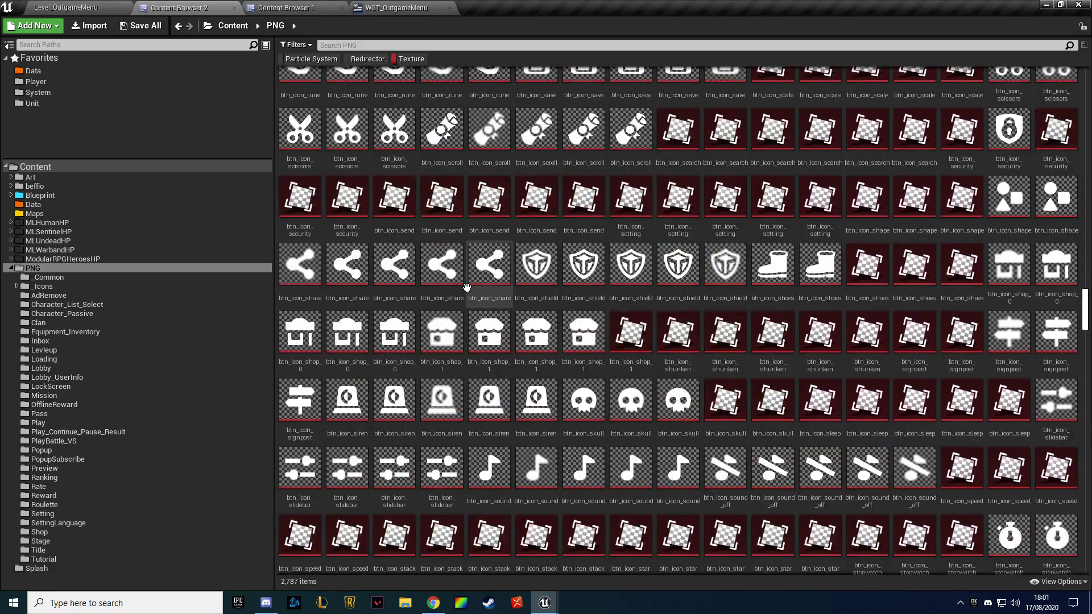
pyautogui.scroll(-2, 830, 336)
pyautogui.scroll(-3, 852, 336)
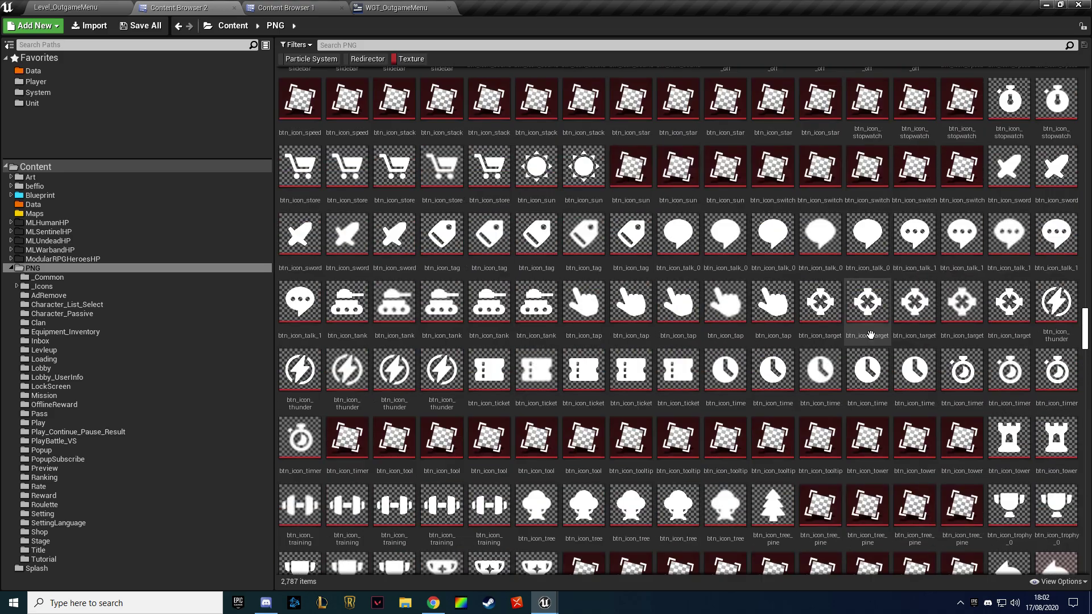
pyautogui.scroll(-3, 870, 335)
pyautogui.scroll(-2, 870, 335)
pyautogui.scroll(-3, 867, 333)
pyautogui.scroll(-1, 867, 332)
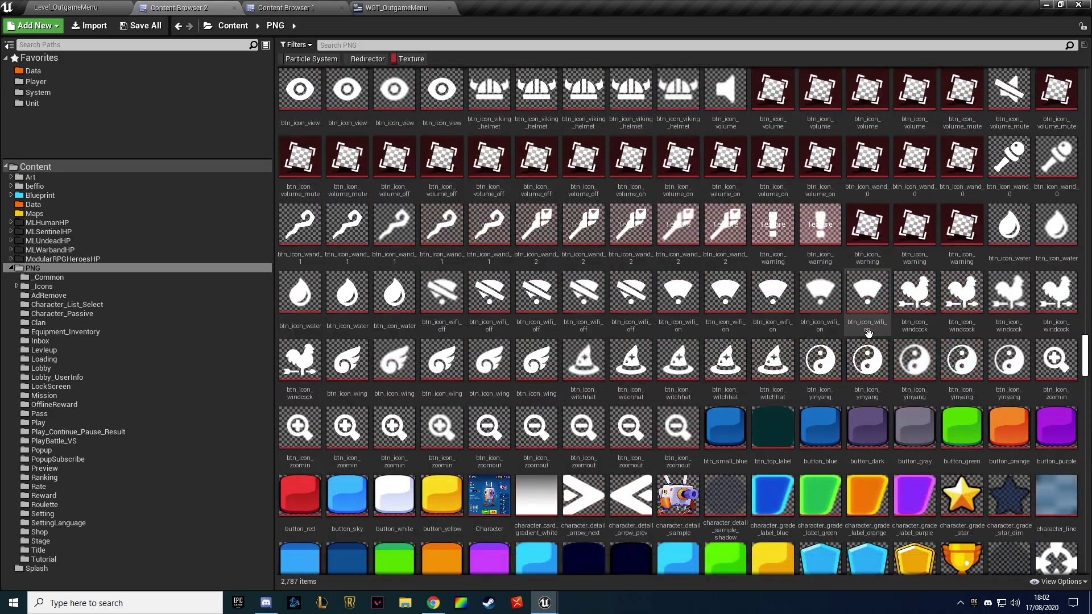
pyautogui.scroll(-1, 449, 381)
pyautogui.scroll(-1, 469, 413)
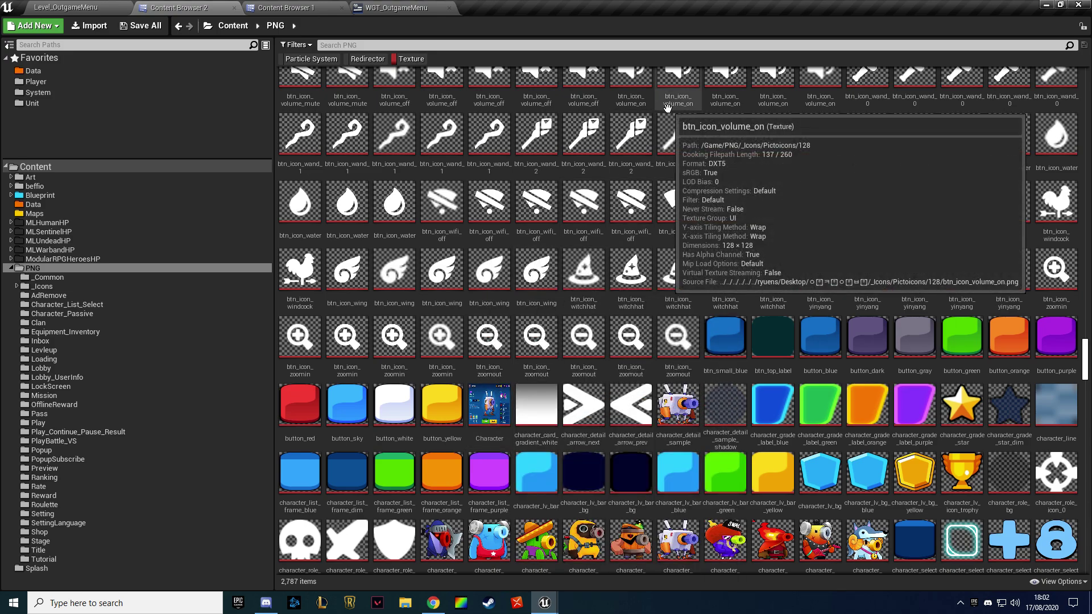
pyautogui.scroll(-1, 676, 114)
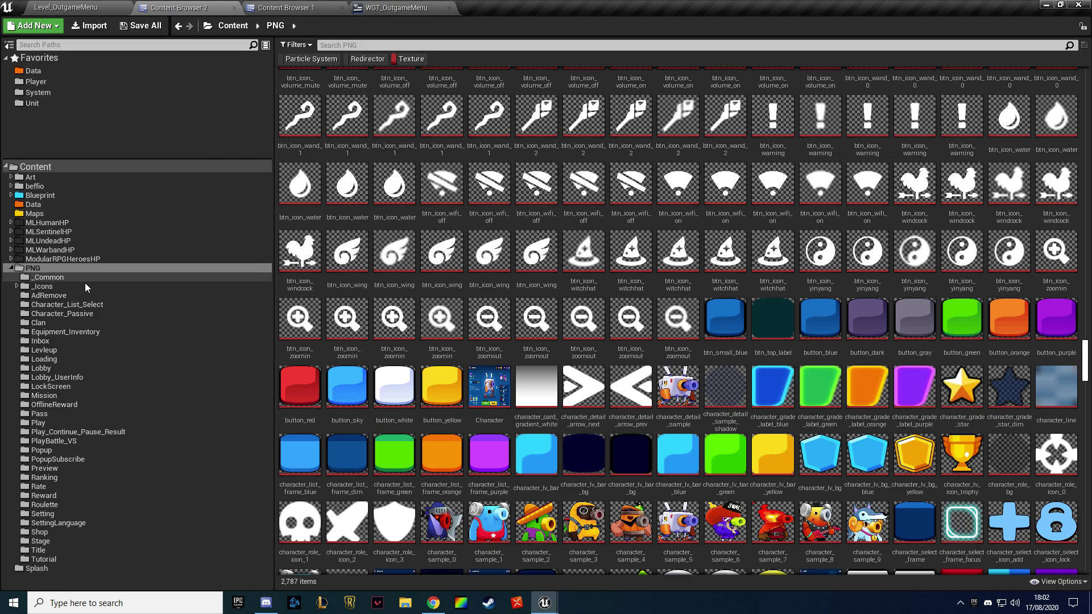
pyautogui.scroll(-1, 512, 116)
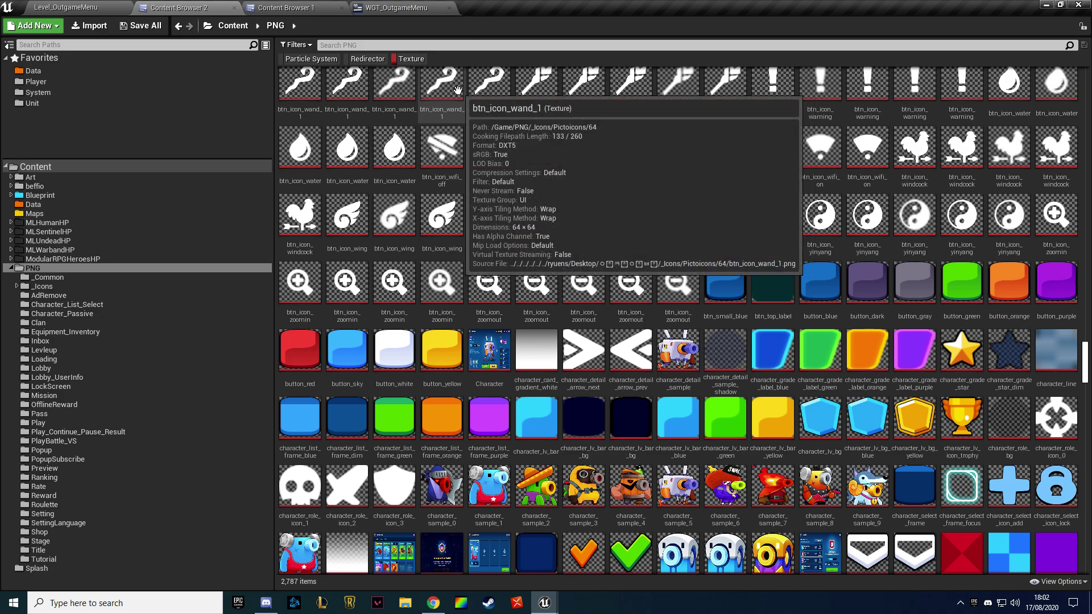
pyautogui.scroll(-1, 433, 77)
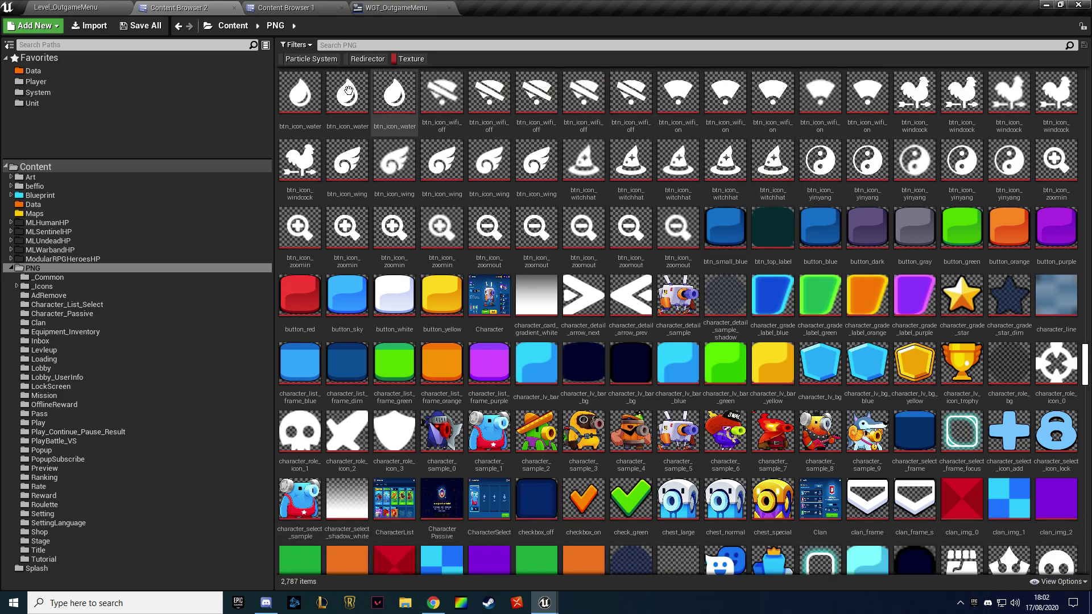
pyautogui.scroll(-1, 637, 80)
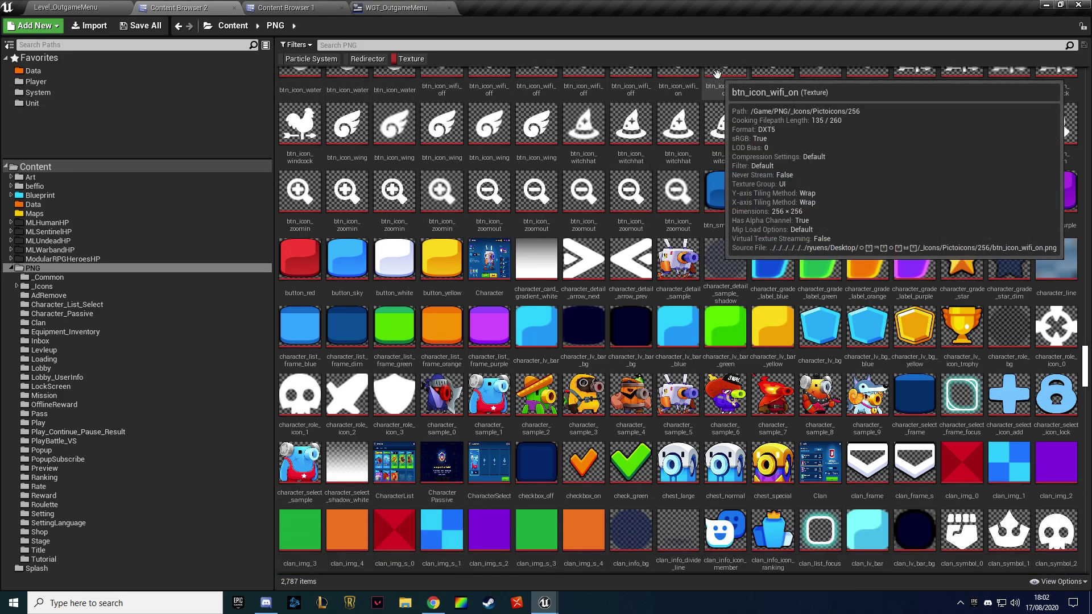
pyautogui.scroll(-1, 710, 80)
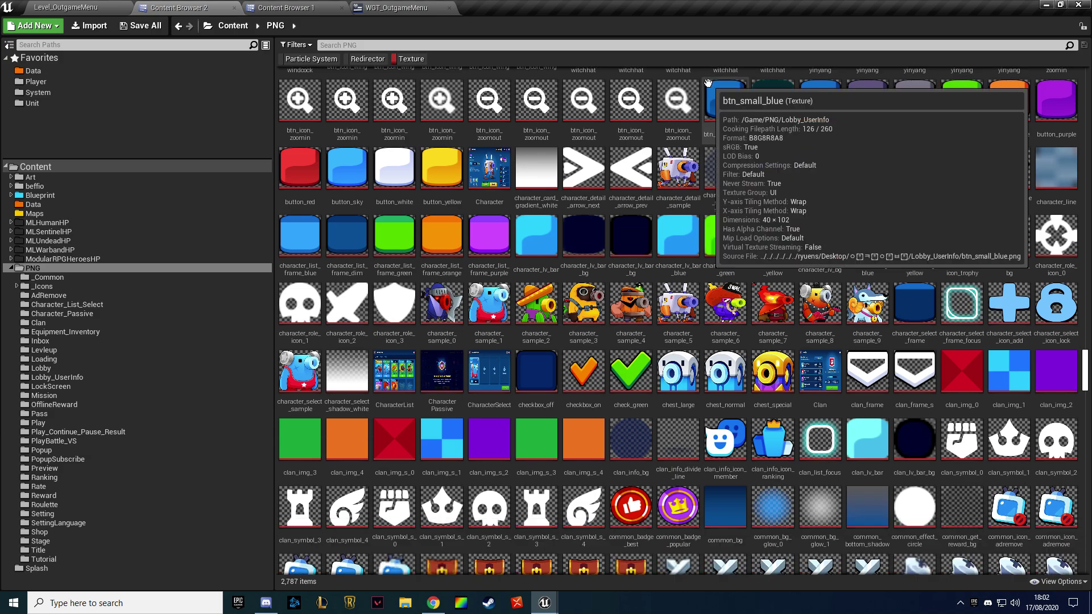
pyautogui.scroll(-1, 708, 84)
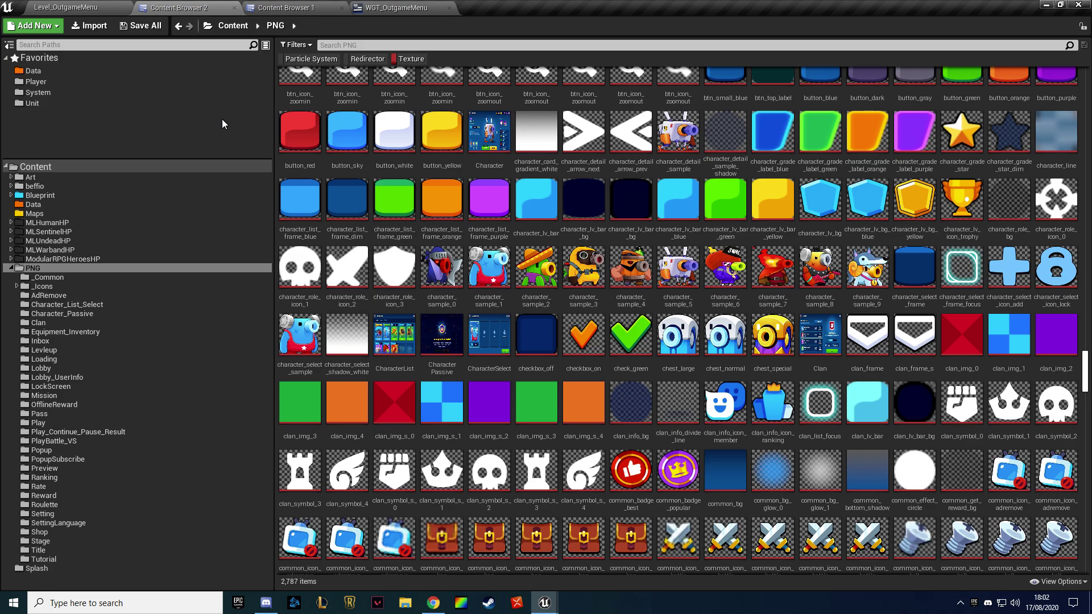
# Add common_bottom_shadow to the menu, anchored stretched along the bottom, trying zero offsets then resetting height
pyautogui.moveTo(867, 472)
pyautogui.mouseDown()
pyautogui.moveTo(401, 3)
pyautogui.moveTo(367, 219)
pyautogui.mouseUp()
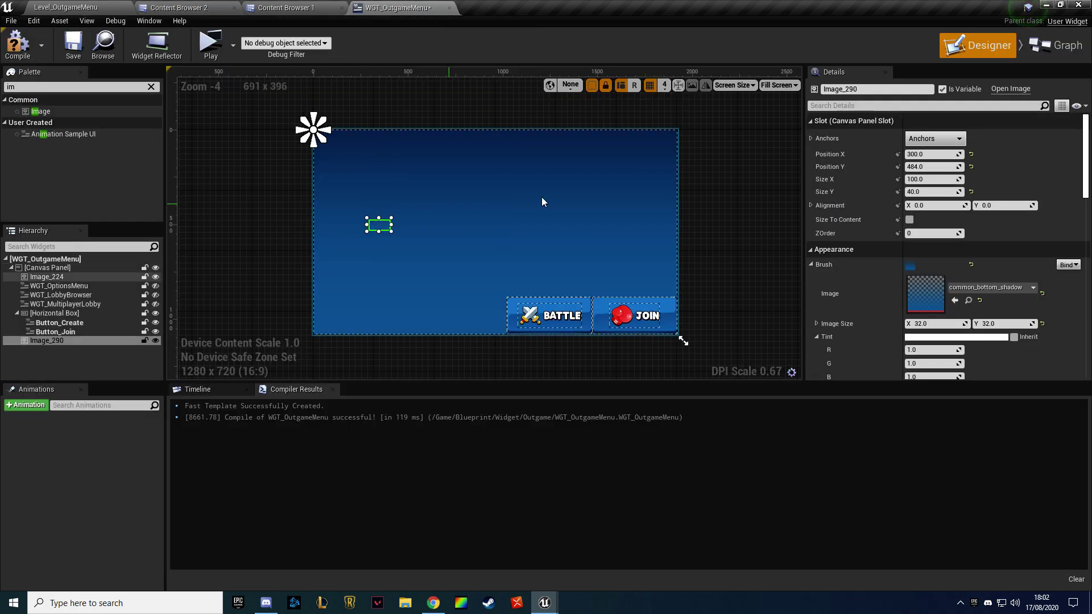
pyautogui.click(936, 138)
pyautogui.click(1042, 255)
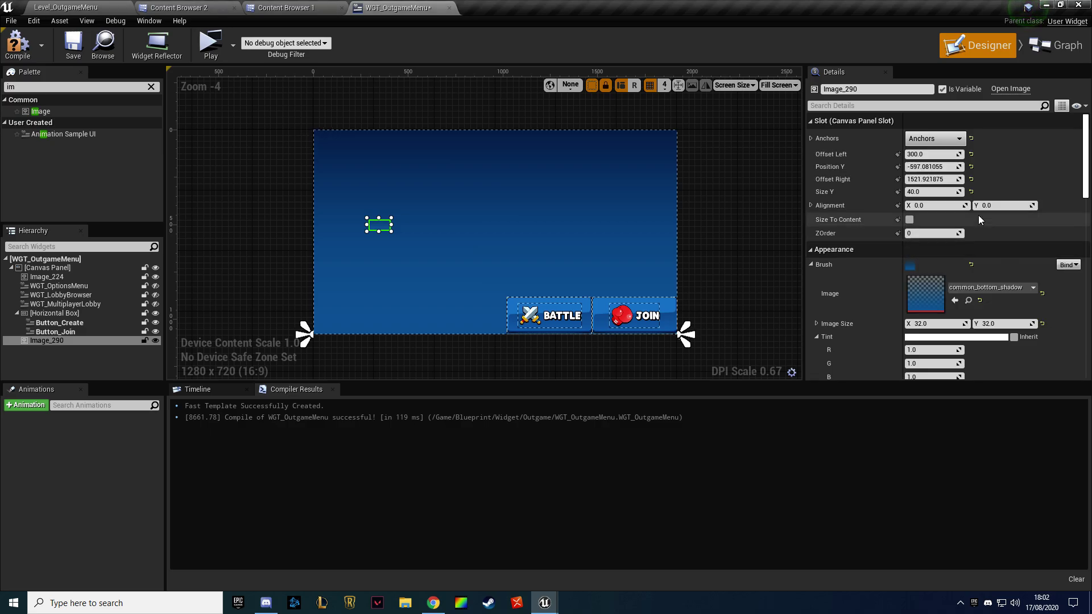
pyautogui.click(933, 167)
pyautogui.write('0')
pyautogui.press('Tab')
pyautogui.write('0')
pyautogui.press('Return')
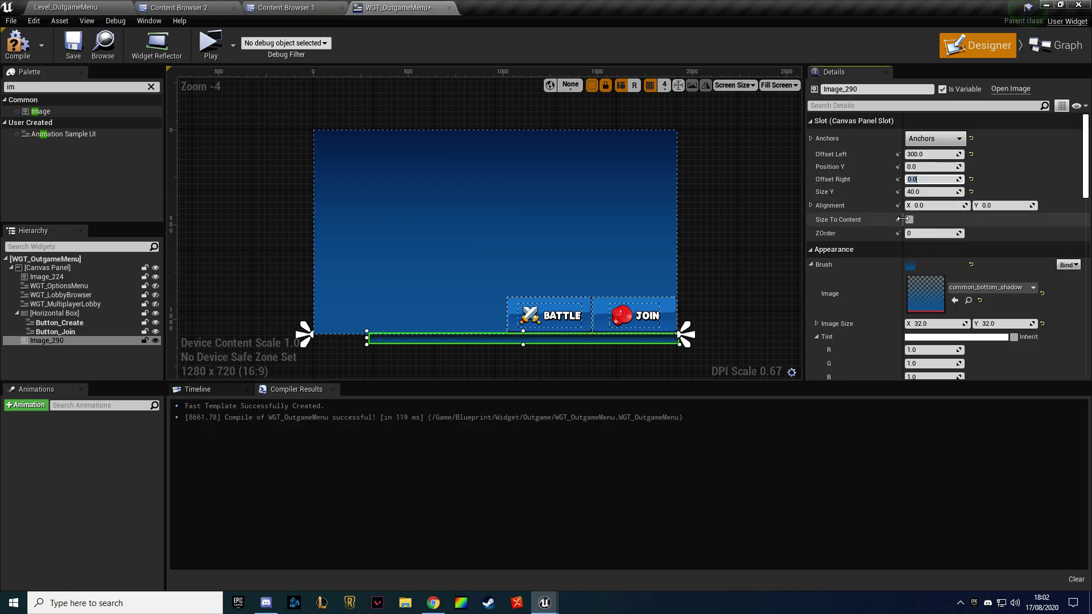
pyautogui.click(919, 192)
pyautogui.write('0')
pyautogui.press('Return')
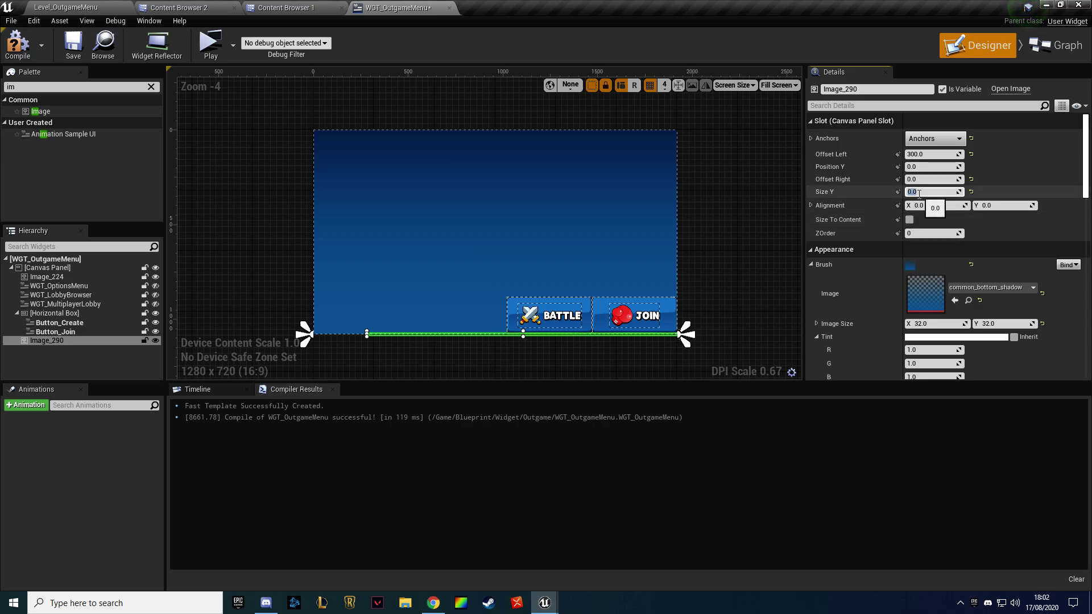
pyautogui.click(972, 191)
pyautogui.click(972, 180)
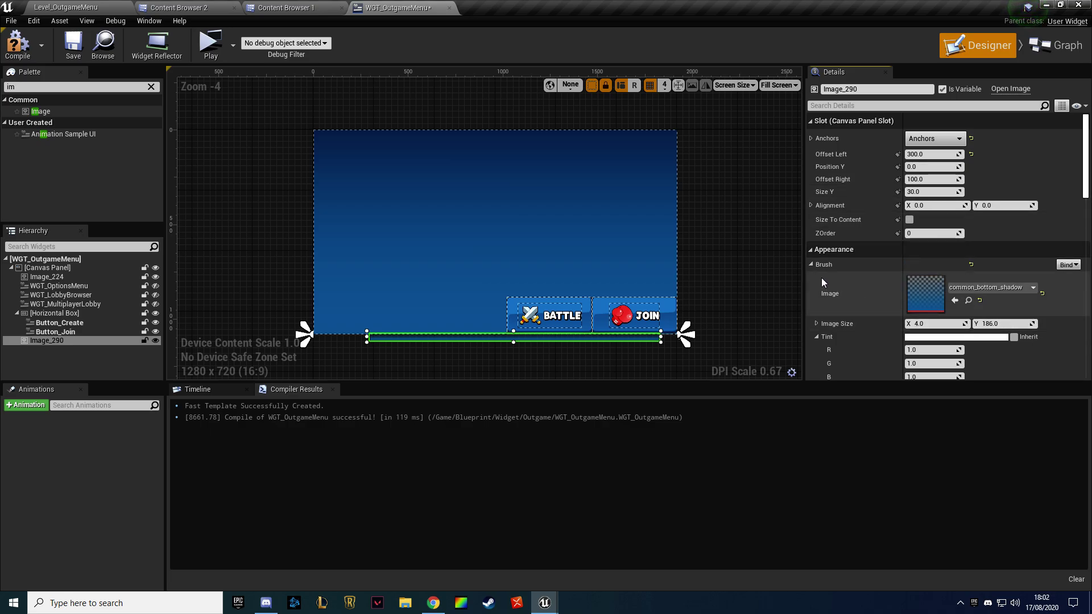
# Reapply the bottom-stretch anchor and set the strip's Size Y to 50 and Alignment Y to 1.0
pyautogui.click(937, 140)
pyautogui.click(1045, 254)
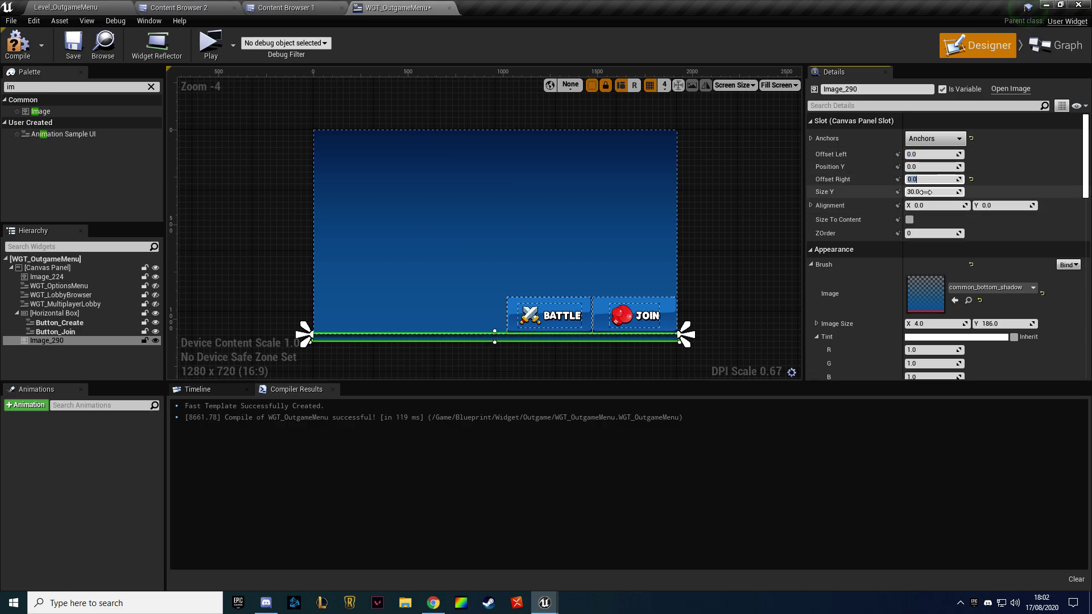
pyautogui.write('0')
pyautogui.press('Return')
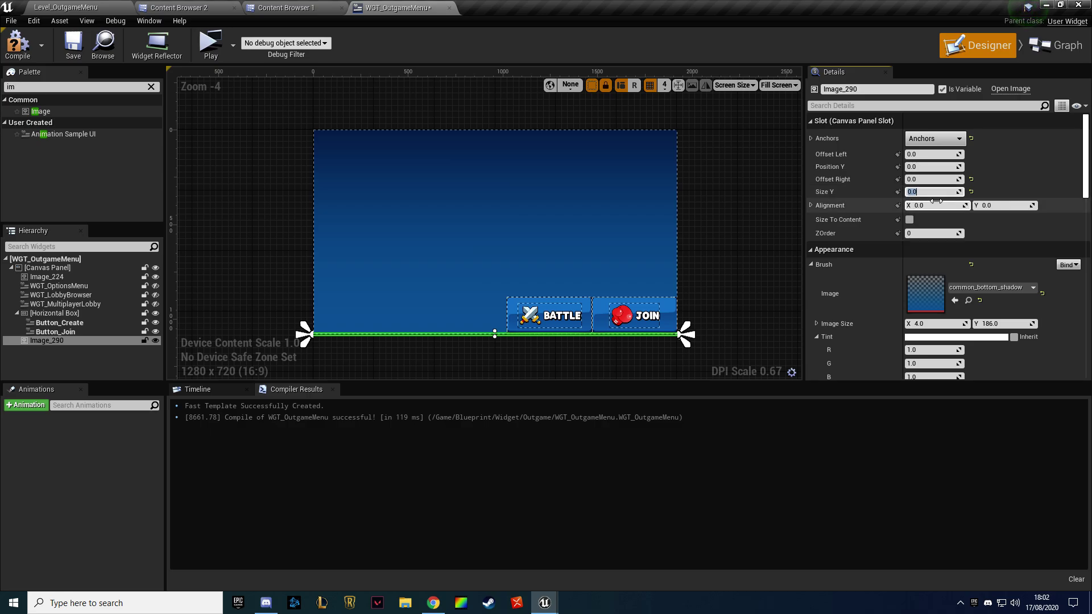
pyautogui.write('50')
pyautogui.press('Return')
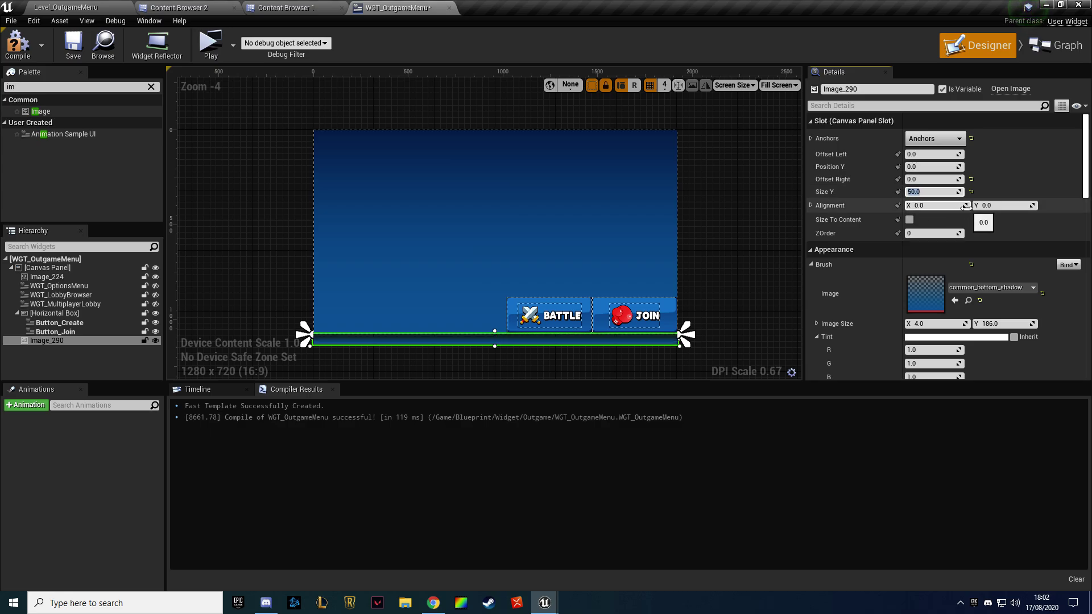
pyautogui.write('1')
pyautogui.press('Return')
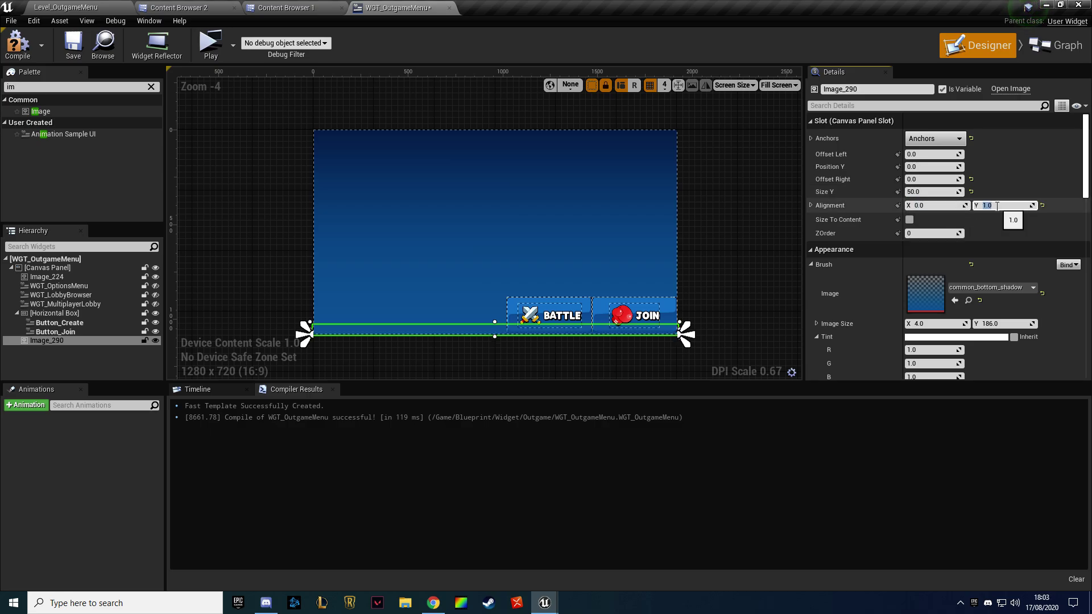
# Move Image_290 below Image_224 in the Hierarchy, test its height, then delete it
pyautogui.click(40, 340)
pyautogui.moveTo(40, 339); pyautogui.dragTo(46, 281)
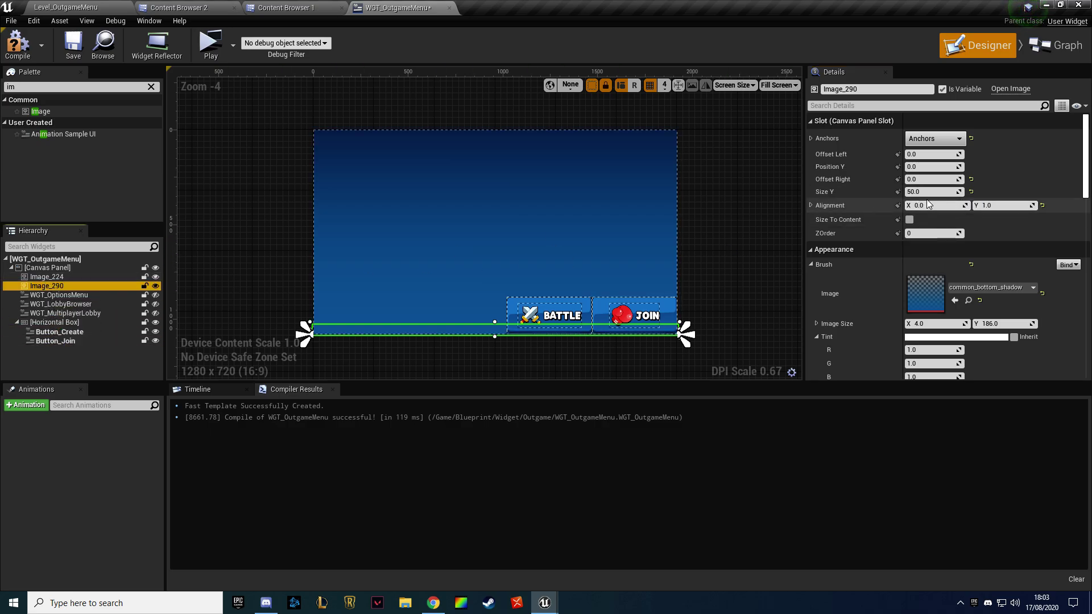
pyautogui.moveTo(930, 192); pyautogui.dragTo(1001, 191)
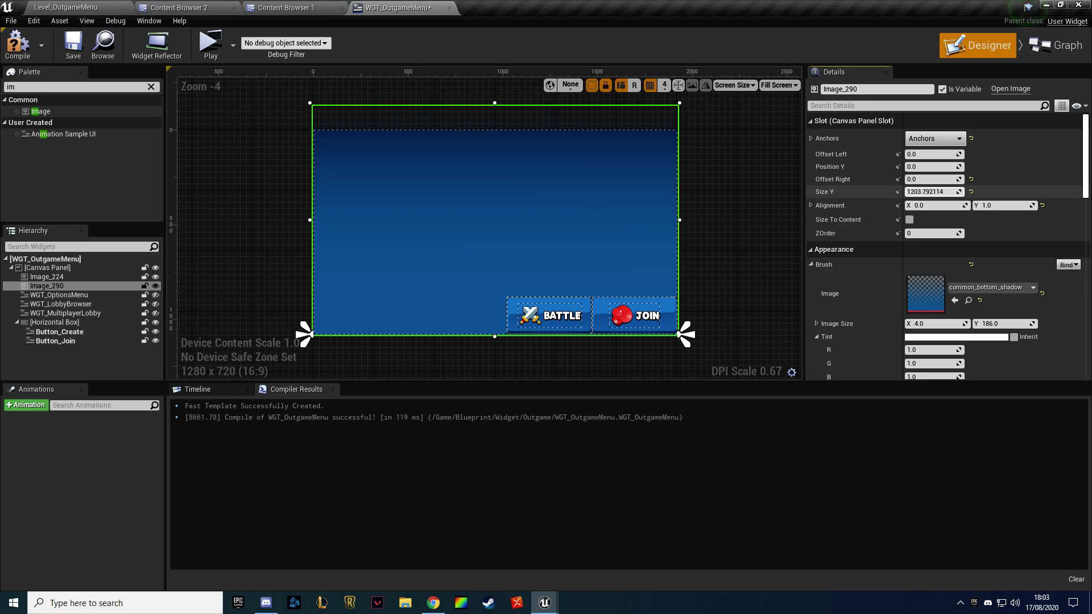
pyautogui.moveTo(932, 192); pyautogui.dragTo(910, 191)
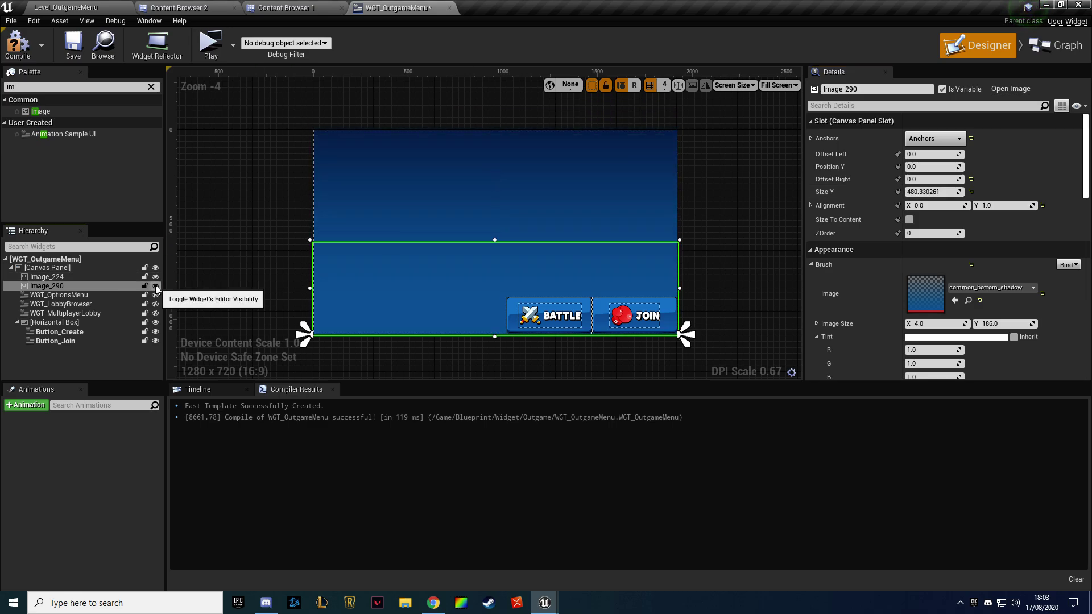
pyautogui.click(84, 285)
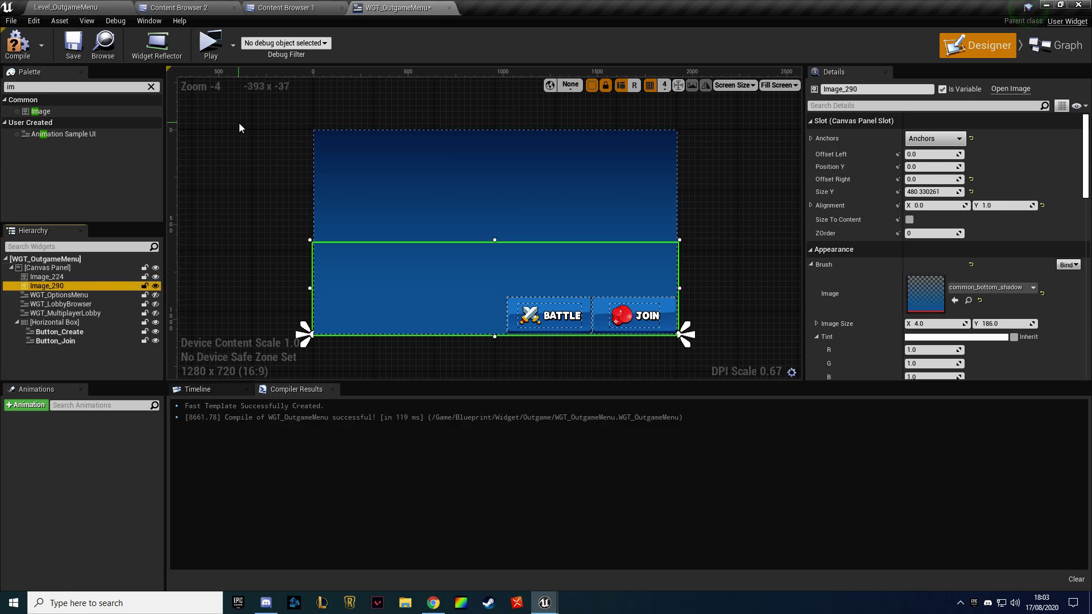
pyautogui.press('Delete')
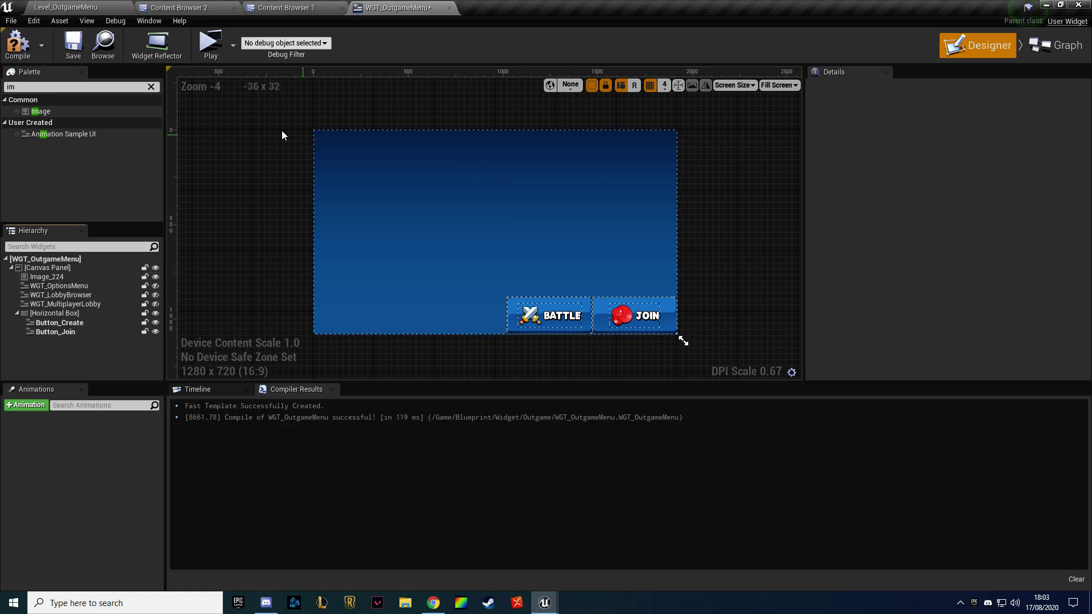
# Browse the PNG textures in Content Browser 2, previewing common_reward_popup and common_screen_dimmed
pyautogui.click(17, 43)
pyautogui.click(209, 7)
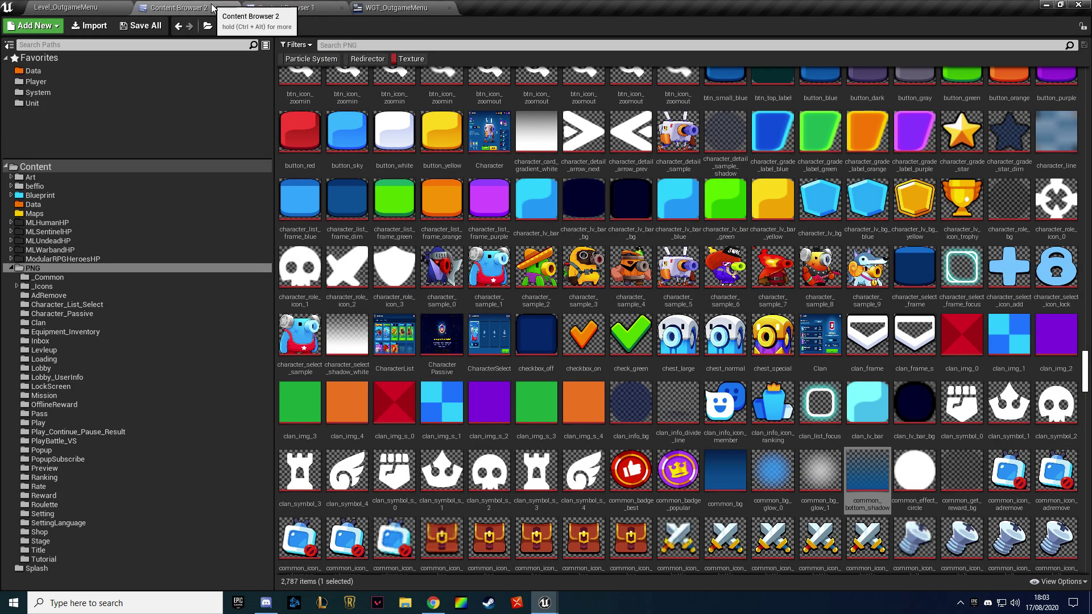
pyautogui.scroll(-1, 706, 232)
pyautogui.scroll(-2, 699, 234)
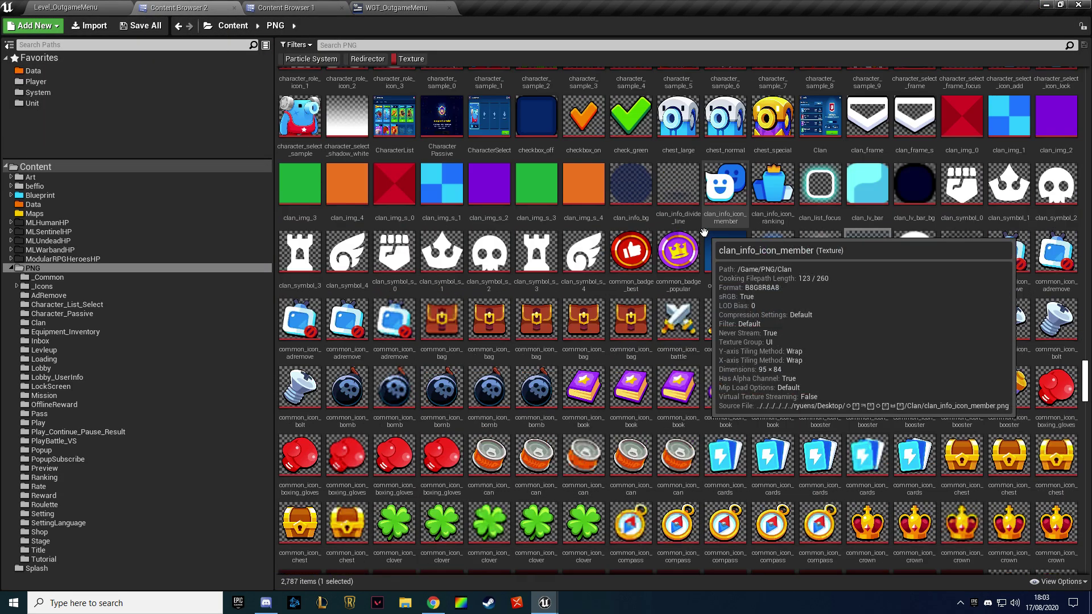
pyautogui.scroll(-2, 691, 233)
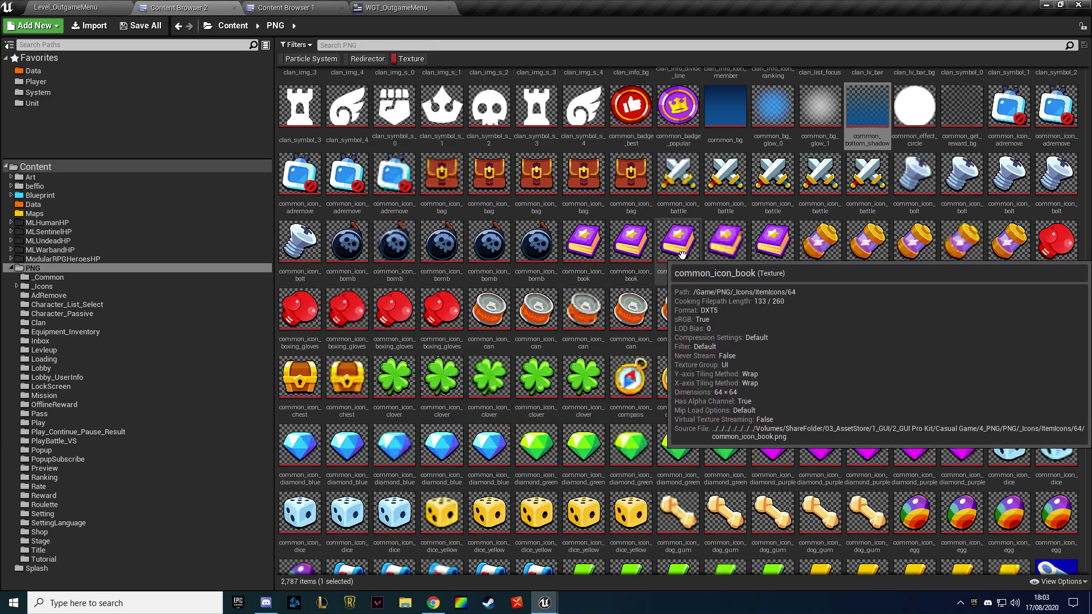
pyautogui.scroll(2, 659, 250)
pyautogui.scroll(1, 627, 318)
pyautogui.scroll(-2, 627, 318)
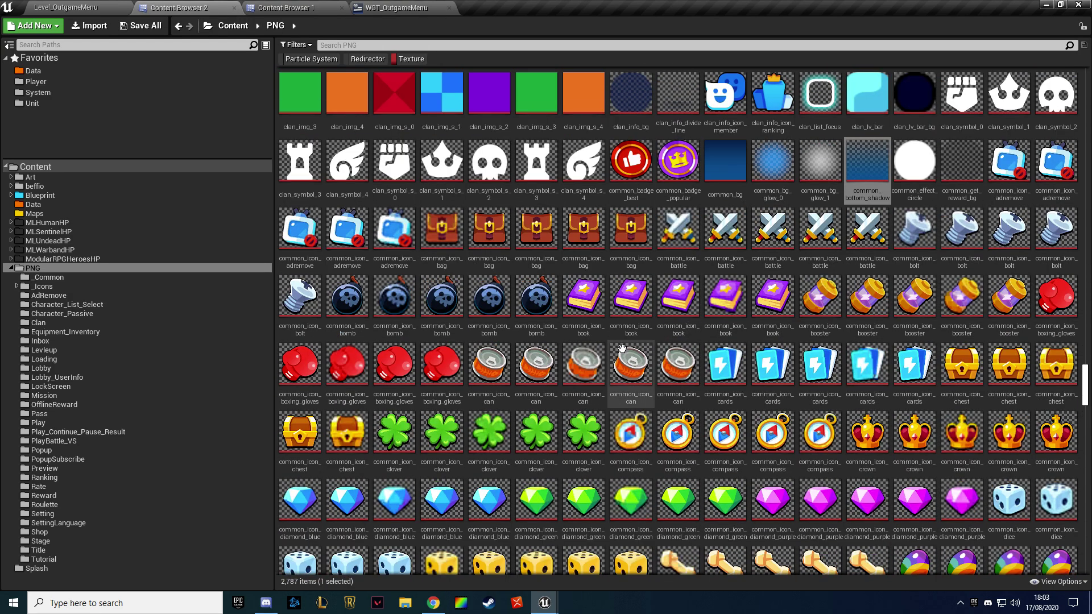
pyautogui.scroll(-3, 624, 332)
pyautogui.scroll(-2, 621, 348)
pyautogui.scroll(-2, 621, 348)
pyautogui.scroll(-1, 621, 348)
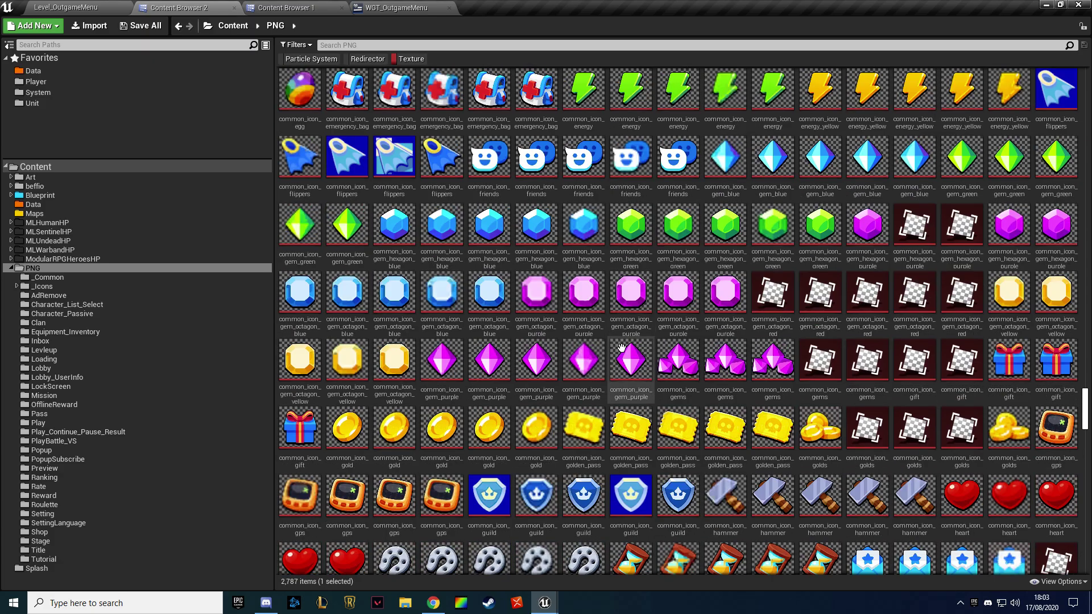
pyautogui.scroll(-2, 621, 348)
pyautogui.scroll(-3, 621, 348)
pyautogui.scroll(-1, 621, 348)
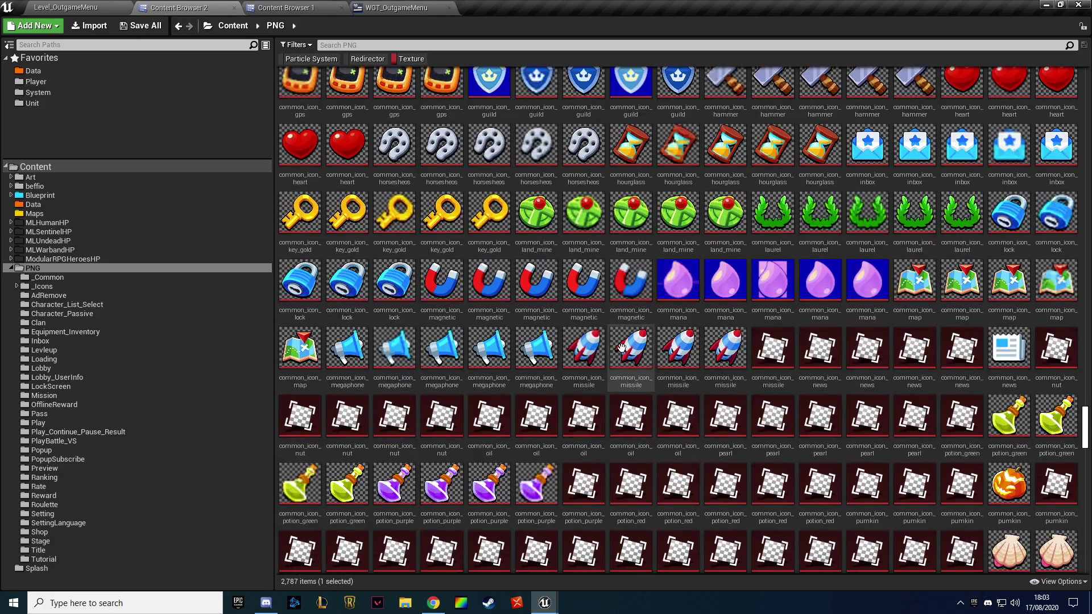
pyautogui.scroll(-3, 621, 347)
pyautogui.scroll(-2, 621, 348)
pyautogui.scroll(-2, 621, 348)
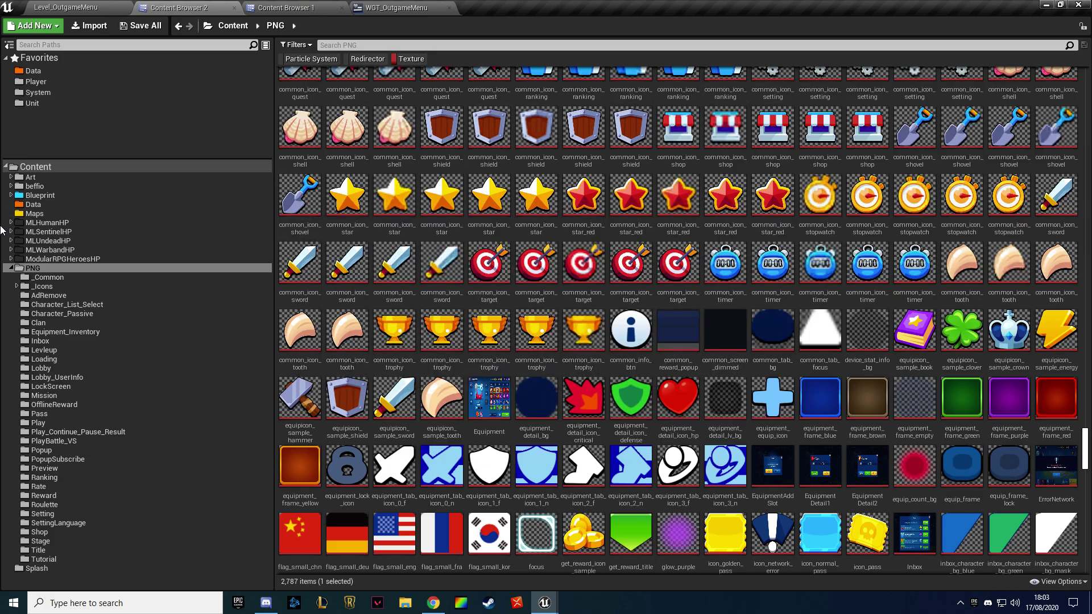
pyautogui.click(677, 335)
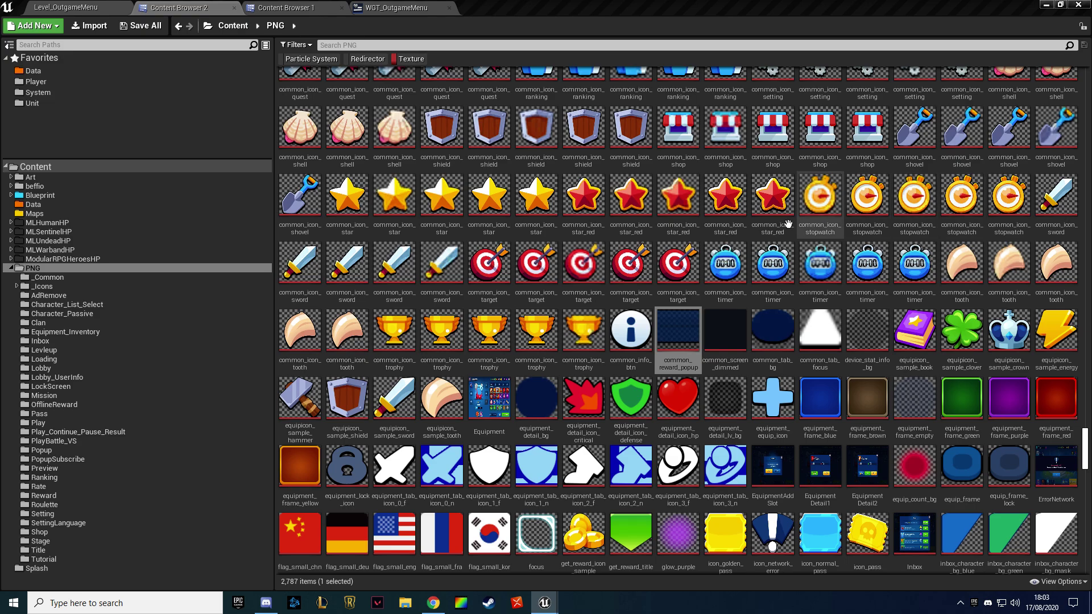
pyautogui.click(724, 332)
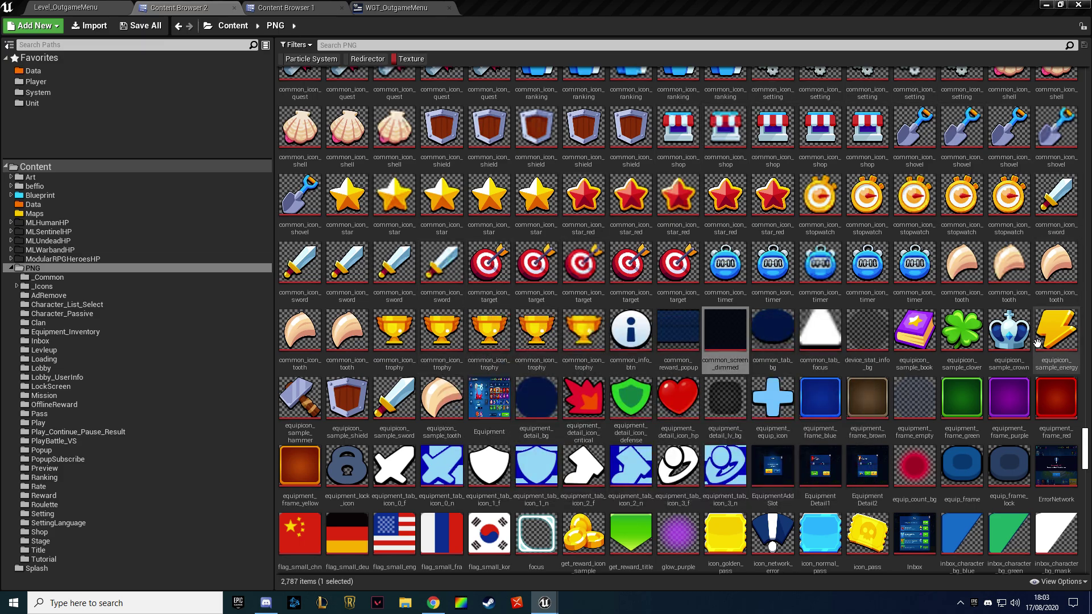
# Drag the lobby_bottom_bg texture onto the WGT_OutgameMenu canvas as a new image
pyautogui.scroll(-1, 1055, 341)
pyautogui.scroll(-1, 688, 91)
pyautogui.scroll(-1, 692, 91)
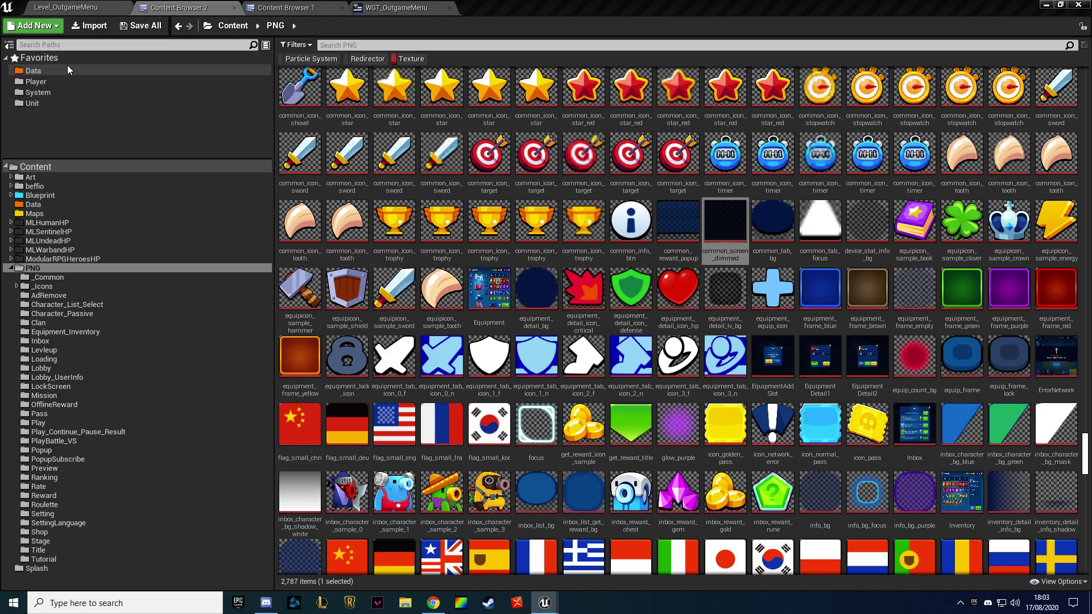
pyautogui.scroll(-3, 482, 68)
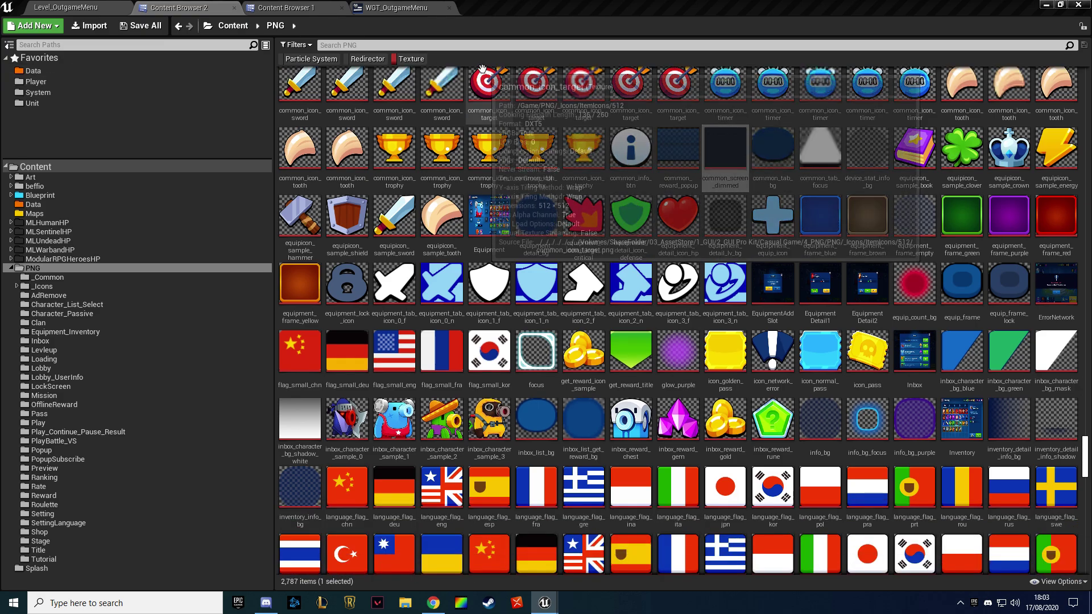
pyautogui.scroll(-2, 482, 68)
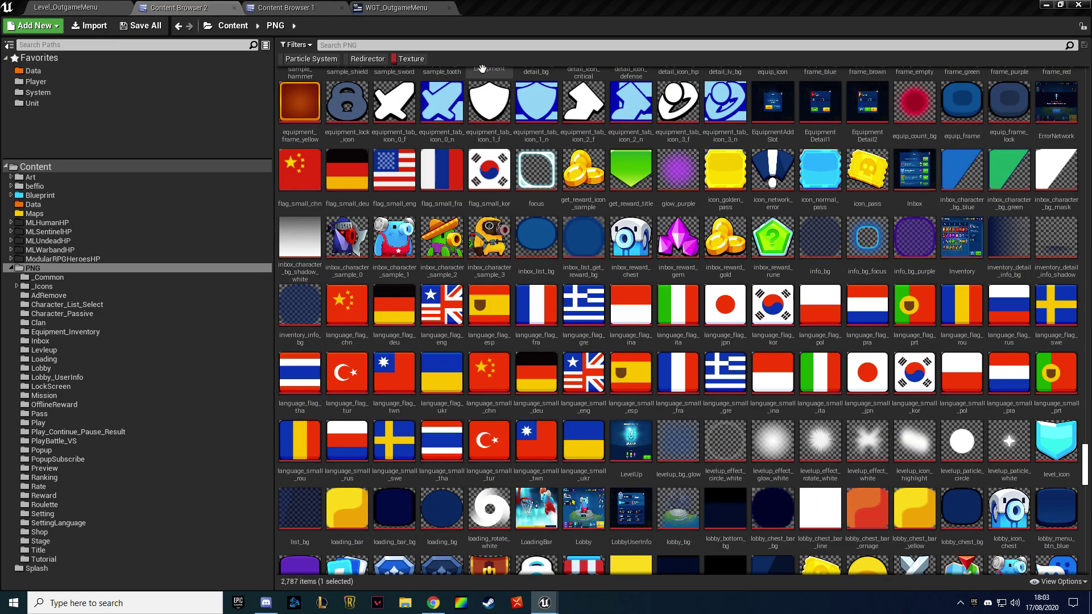
pyautogui.scroll(-2, 482, 68)
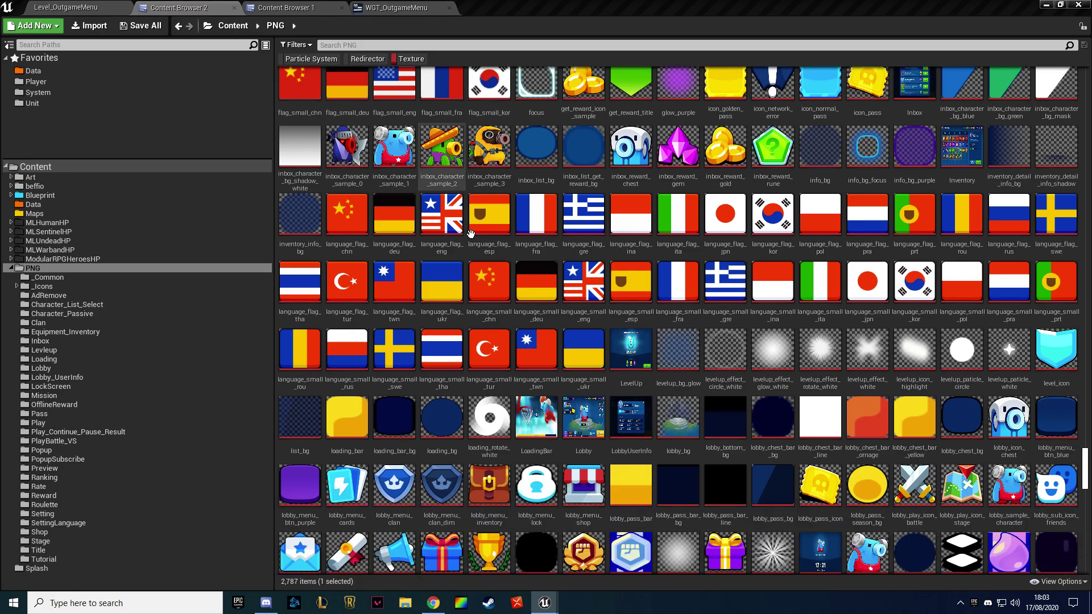
pyautogui.click(727, 416)
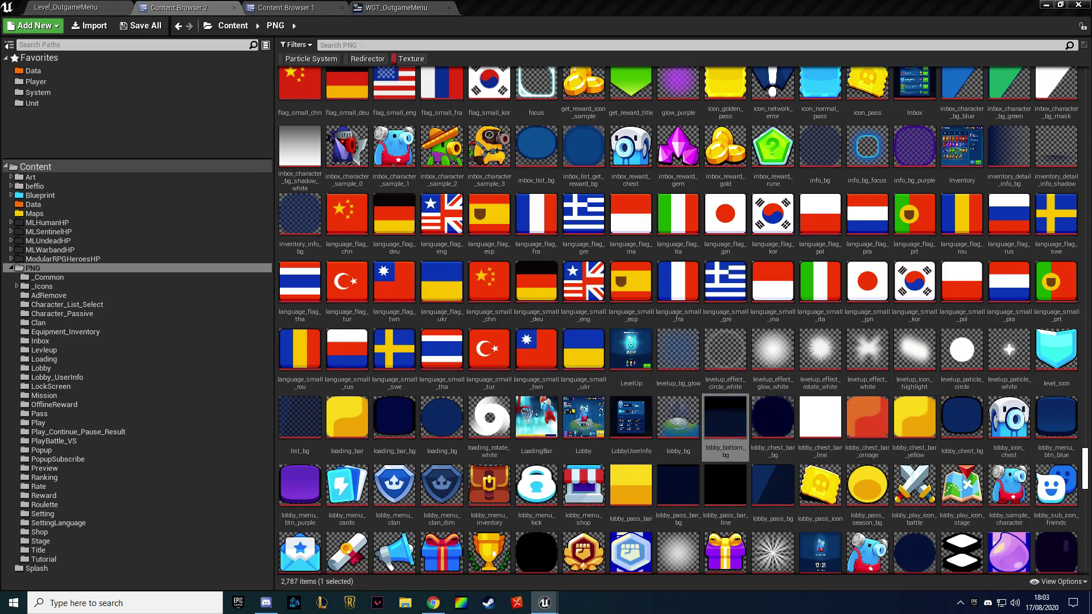
pyautogui.moveTo(742, 413); pyautogui.dragTo(443, 210)
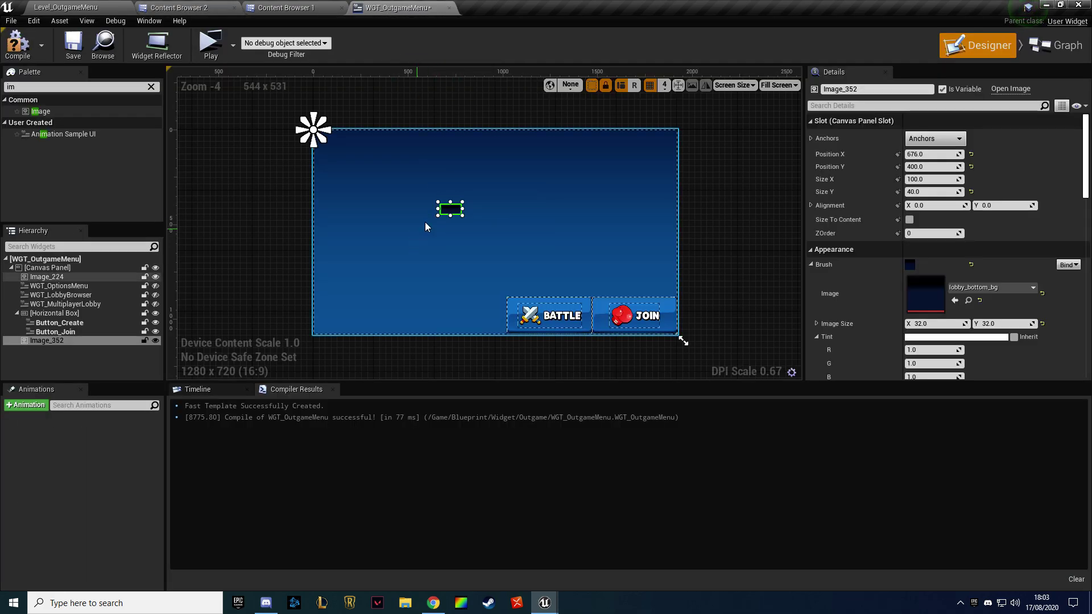
# Anchor the lobby_bottom_bg image stretched along the bottom edge with a height of 100
pyautogui.click(935, 138)
pyautogui.click(1043, 258)
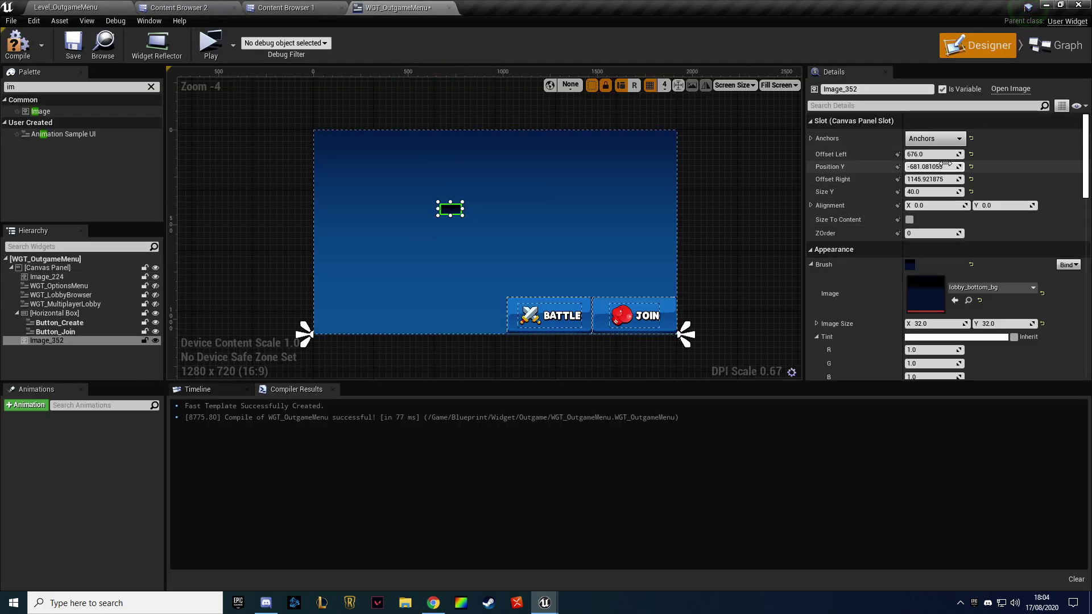
pyautogui.click(923, 192)
pyautogui.write('0')
pyautogui.press('Return')
pyautogui.write('1')
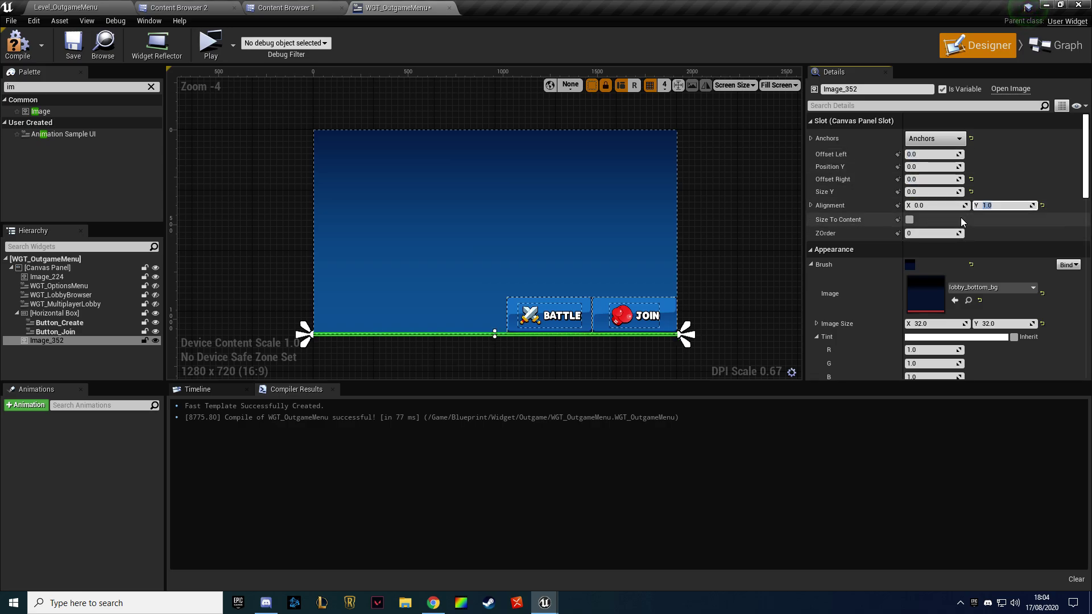
pyautogui.click(939, 191)
pyautogui.write('50')
pyautogui.press('Return')
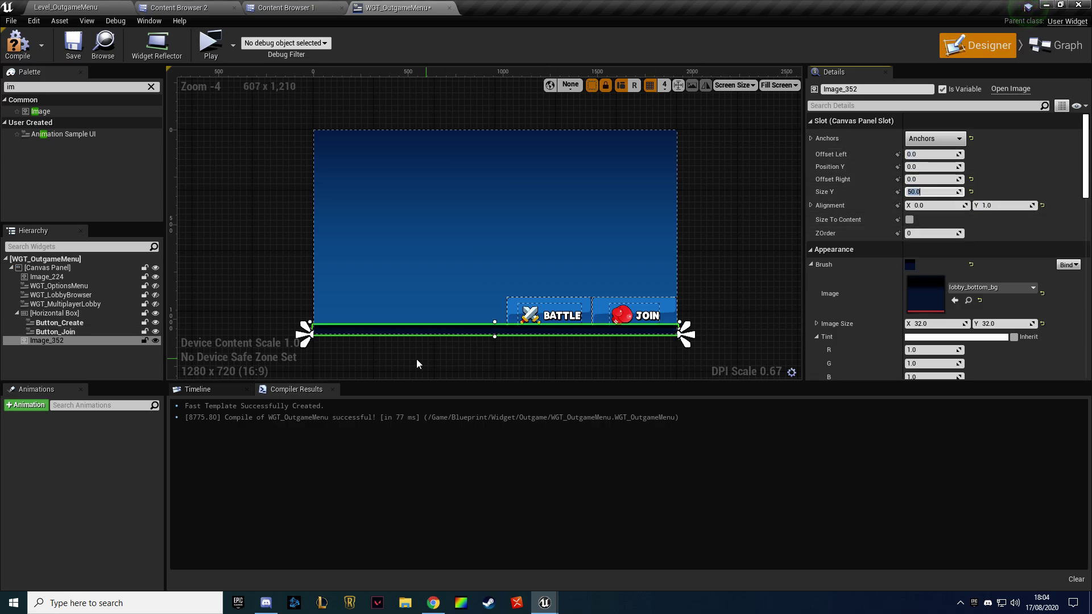
pyautogui.scroll(4, 417, 360)
pyautogui.scroll(5, 394, 353)
pyautogui.moveTo(464, 298)
pyautogui.mouseDown(button='right')
pyautogui.moveTo(479, 206)
pyautogui.moveTo(613, 211)
pyautogui.mouseUp(button='right')
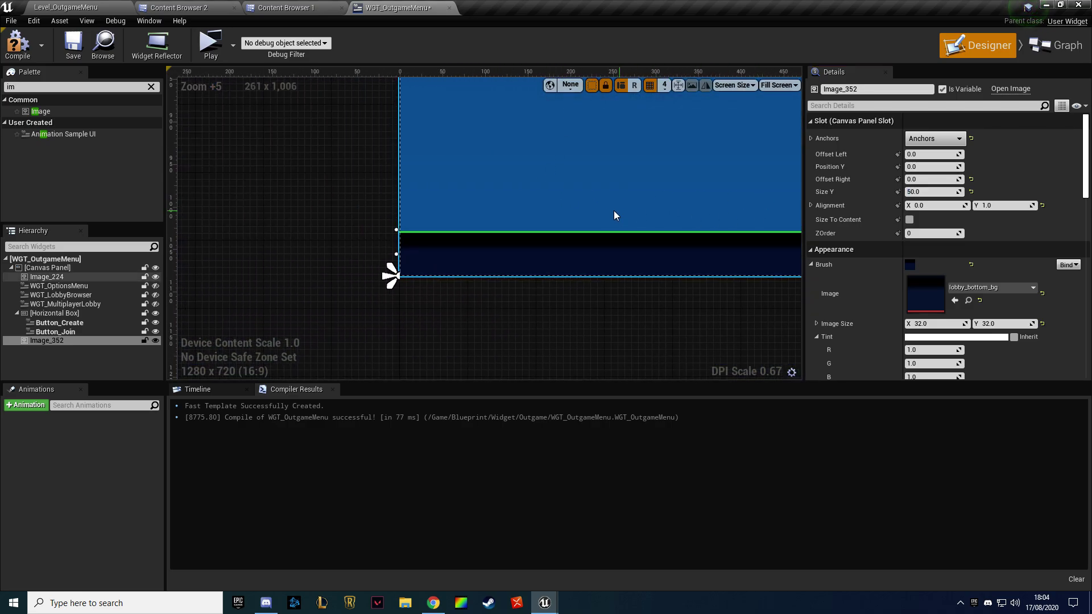
pyautogui.click(950, 192)
pyautogui.write('100')
pyautogui.press('Return')
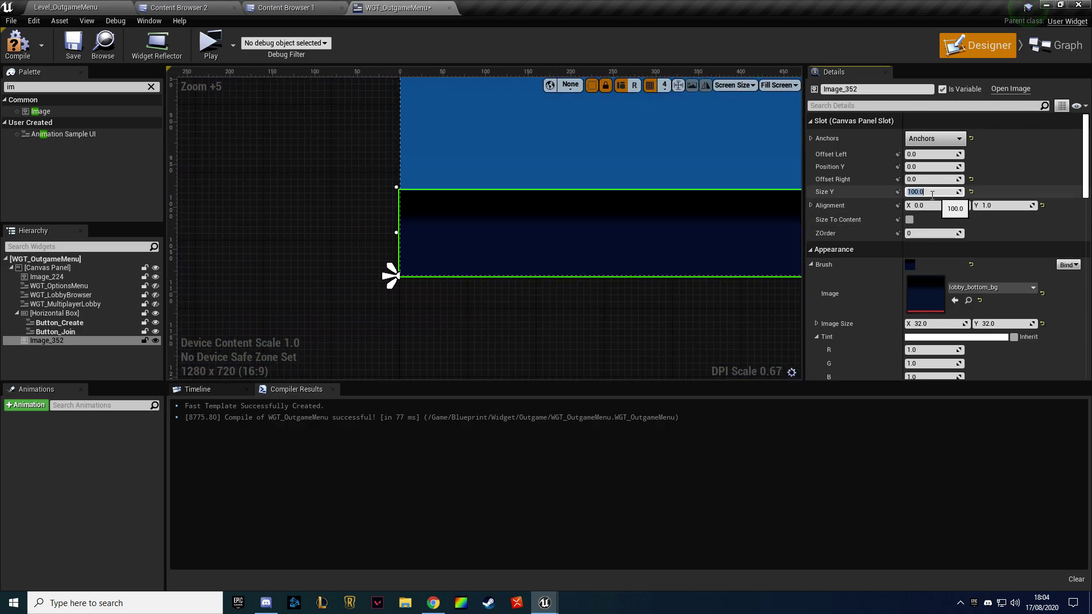
# Reorder Image_352 to sit directly below Image_224 in the hierarchy
pyautogui.scroll(-2, 625, 210)
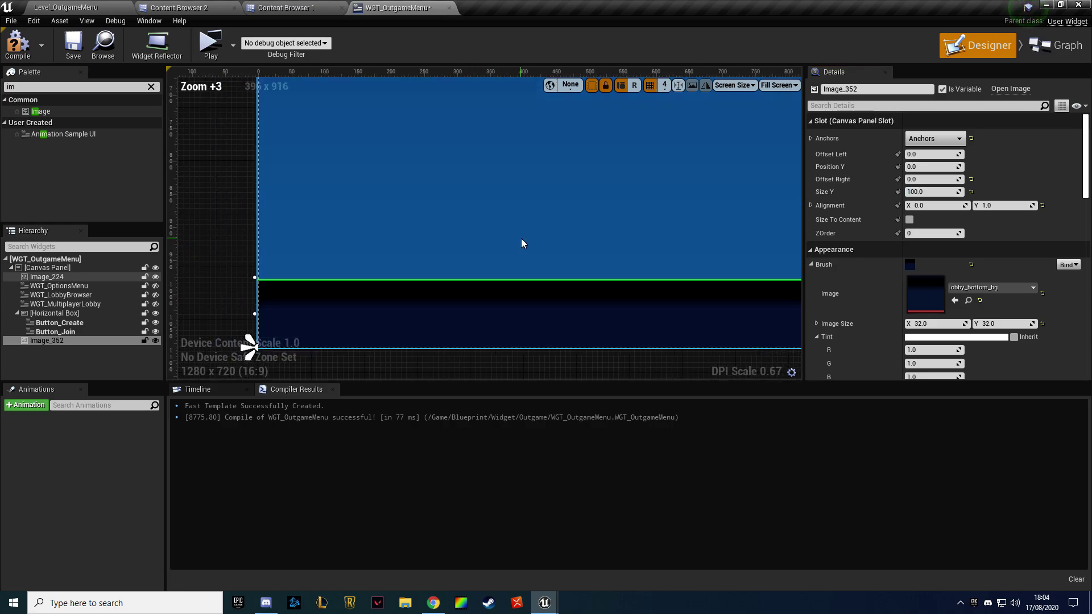
pyautogui.scroll(-3, 521, 238)
pyautogui.moveTo(47, 340); pyautogui.dragTo(56, 282)
# Raise the Horizontal Box of BATTLE/JOIN buttons above the dark bar via Alignment Y
pyautogui.scroll(-3, 438, 234)
pyautogui.scroll(-2, 435, 232)
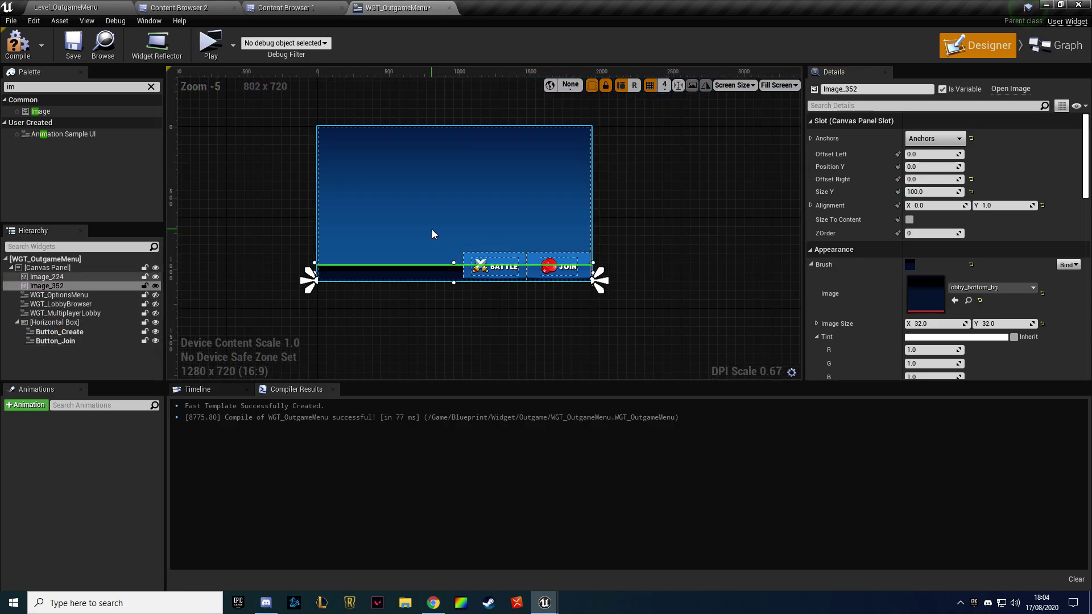
pyautogui.scroll(2, 431, 229)
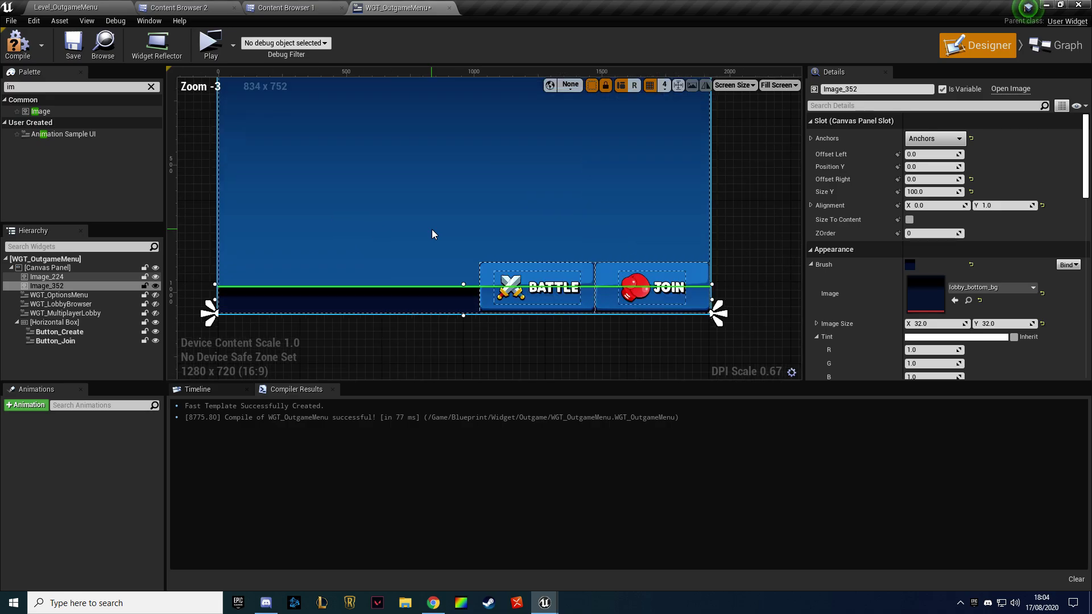
pyautogui.click(71, 322)
pyautogui.moveTo(981, 206); pyautogui.dragTo(992, 205)
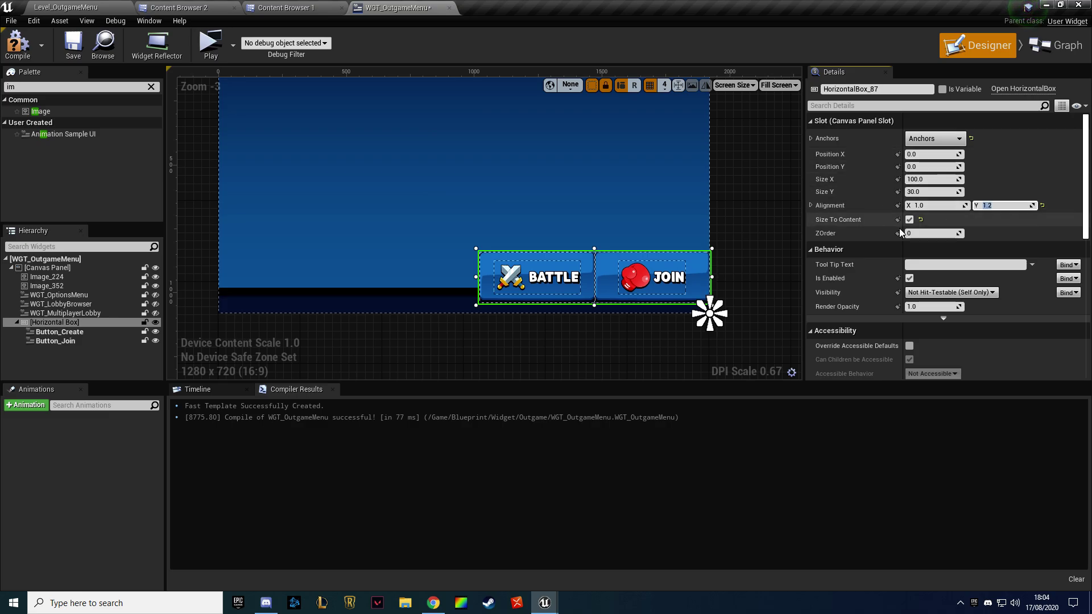
# Give the BATTLE button right padding 50 and the JOIN button right padding 30
pyautogui.scroll(-3, 841, 284)
pyautogui.scroll(-3, 834, 284)
pyautogui.scroll(-4, 834, 282)
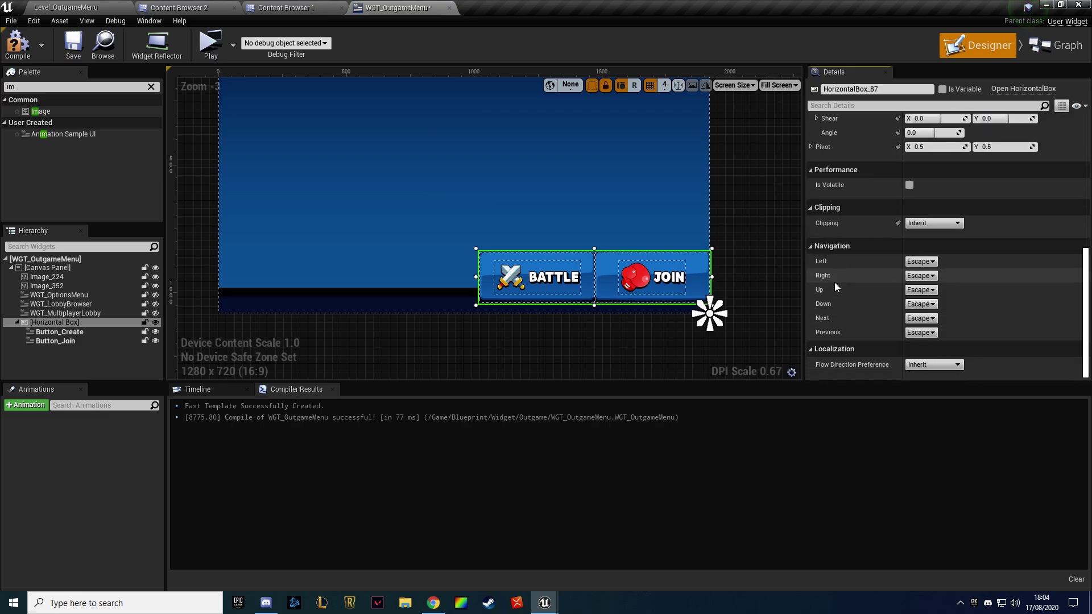
pyautogui.click(85, 333)
pyautogui.scroll(5, 893, 206)
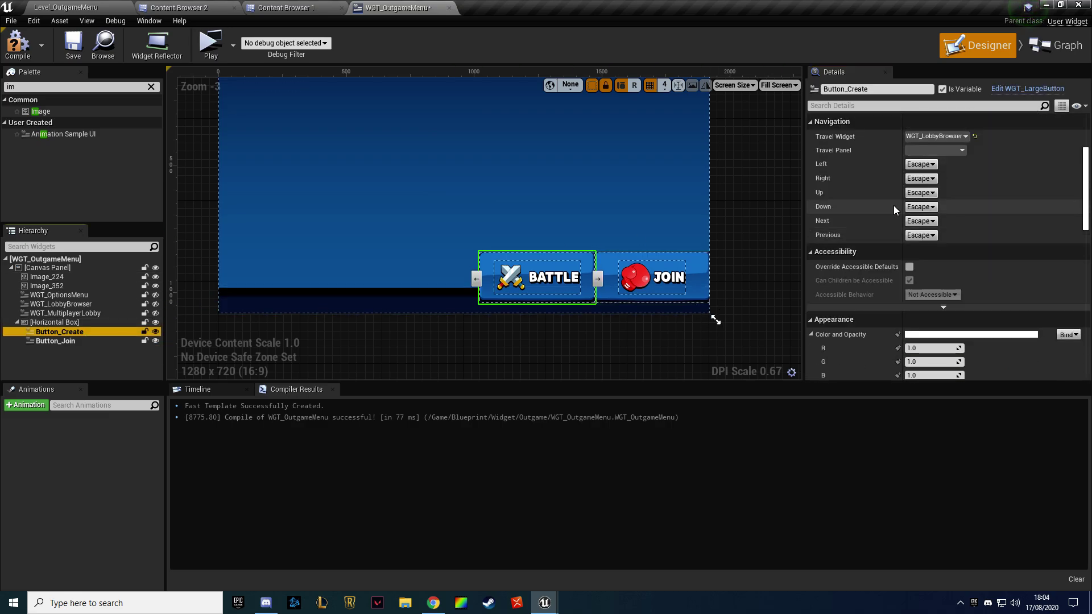
pyautogui.scroll(5, 889, 204)
pyautogui.click(811, 137)
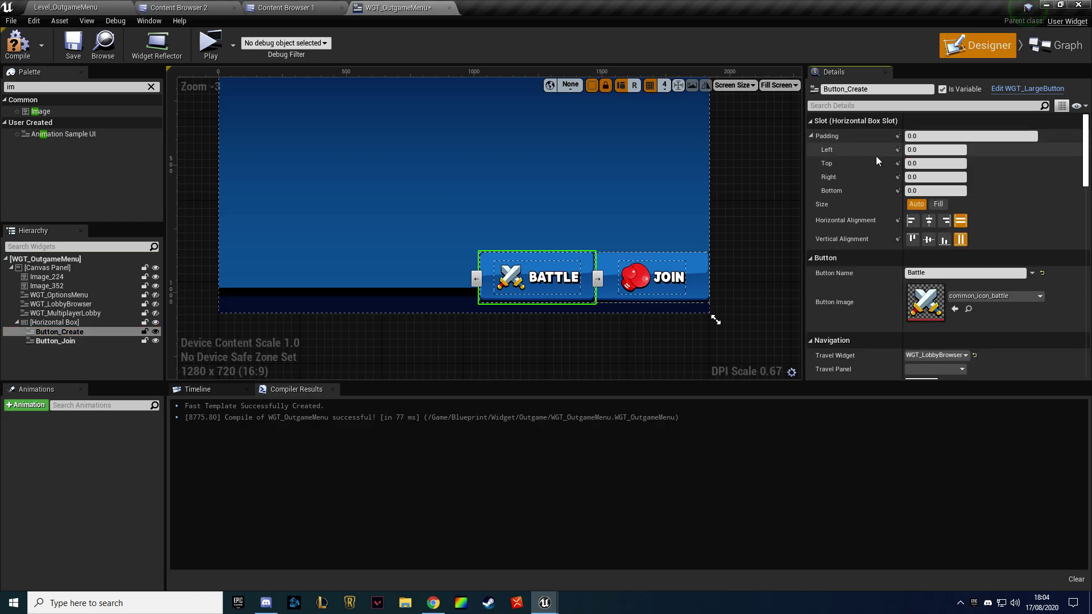
pyautogui.click(924, 177)
pyautogui.write('50')
pyautogui.press('Return')
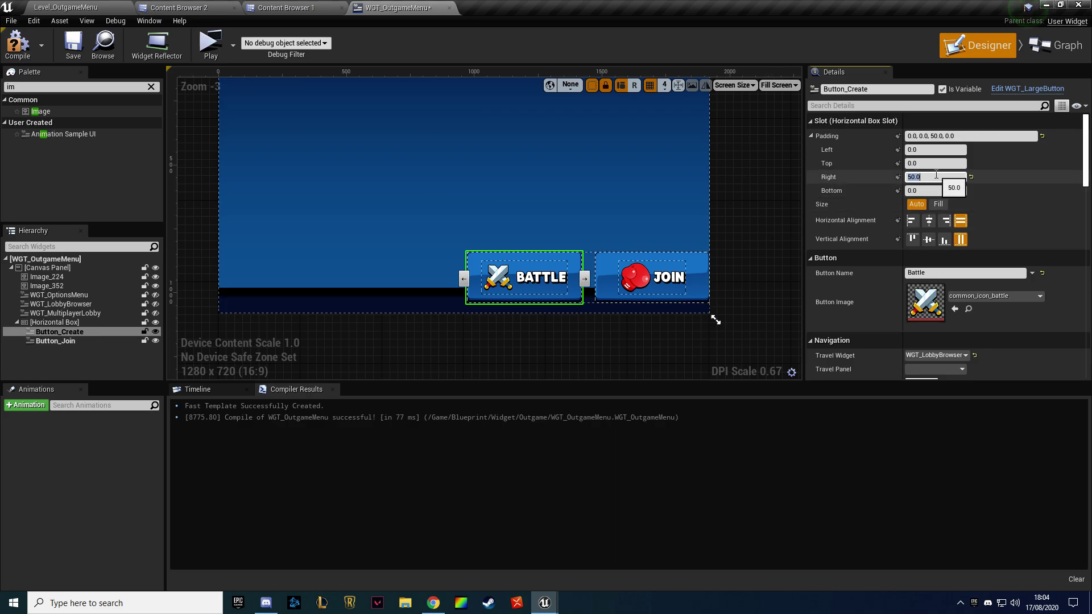
pyautogui.click(700, 284)
pyautogui.click(921, 177)
pyautogui.write('30')
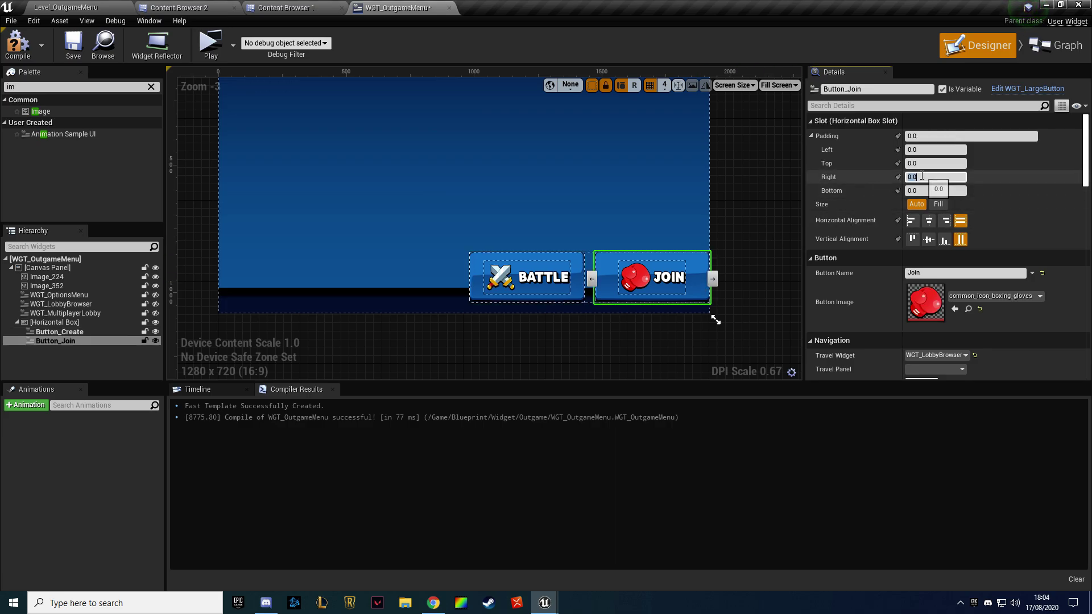
pyautogui.press('Return')
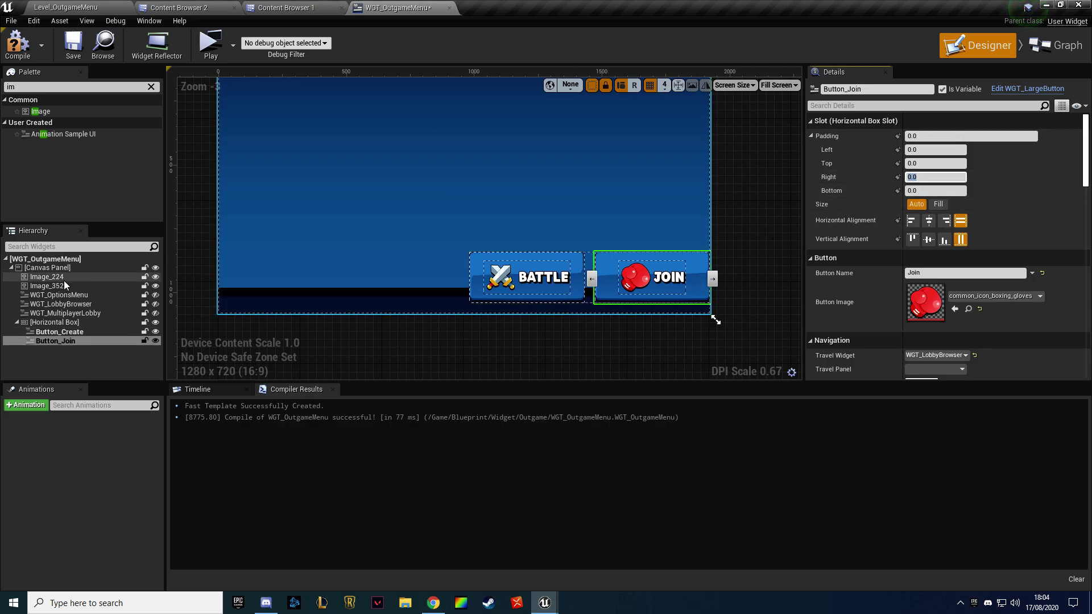
# Adjust the Horizontal Box's horizontal alignment, trying 1.2 and settling on 1.1
pyautogui.click(63, 322)
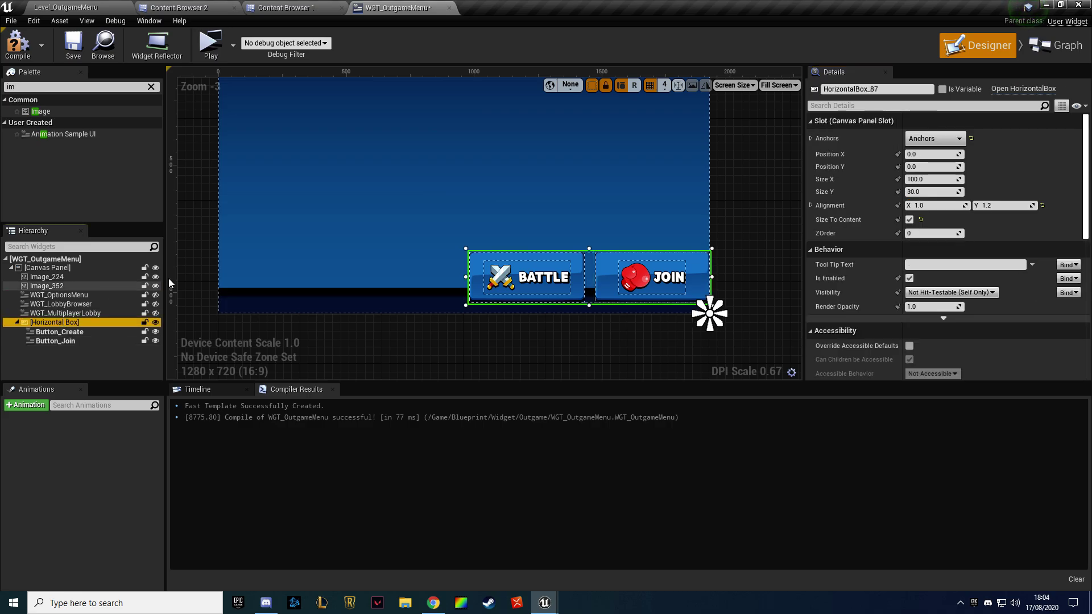
pyautogui.click(956, 206)
pyautogui.write('1.1')
pyautogui.press('Return')
pyautogui.write('.2')
pyautogui.press('Return')
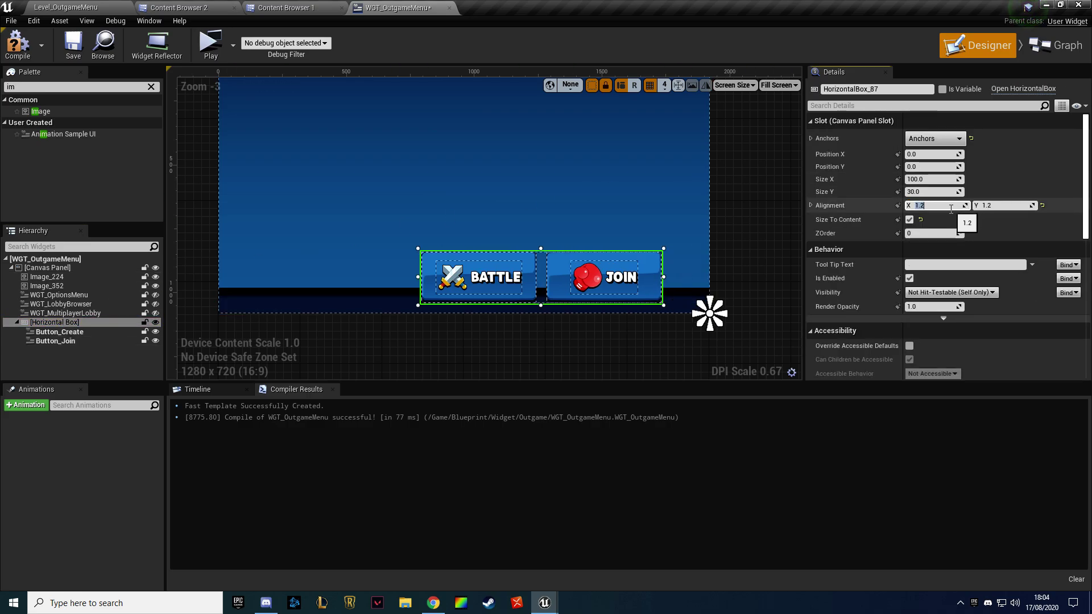
pyautogui.write('.1')
pyautogui.press('Return')
pyautogui.write('1')
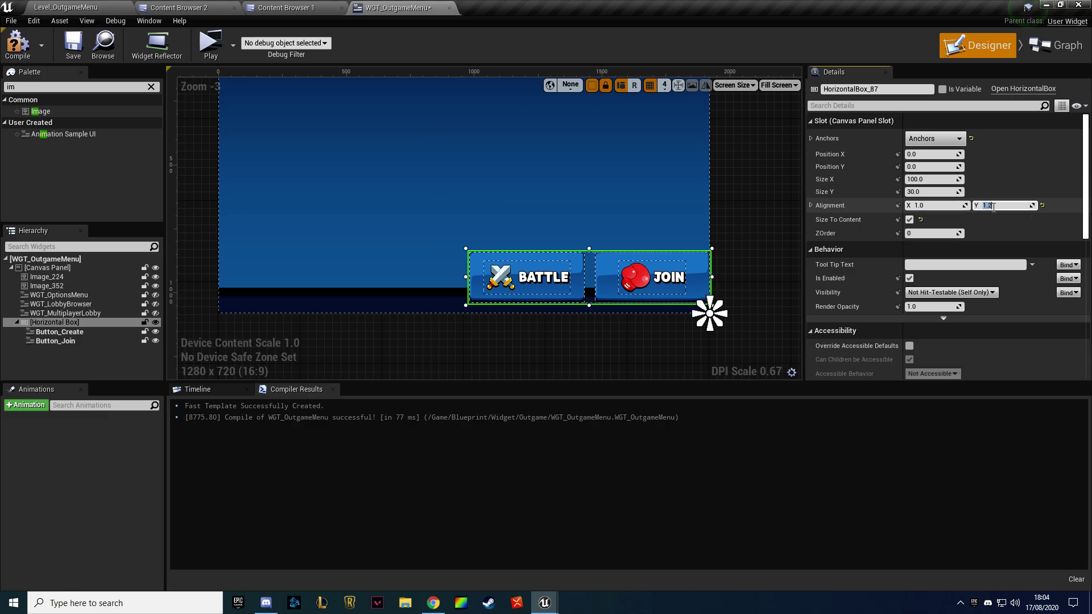
# Set the button row's position to -50, -50 from the bottom-right corner
pyautogui.click(932, 154)
pyautogui.write('50')
pyautogui.press('Tab')
pyautogui.write('50')
pyautogui.press('Return')
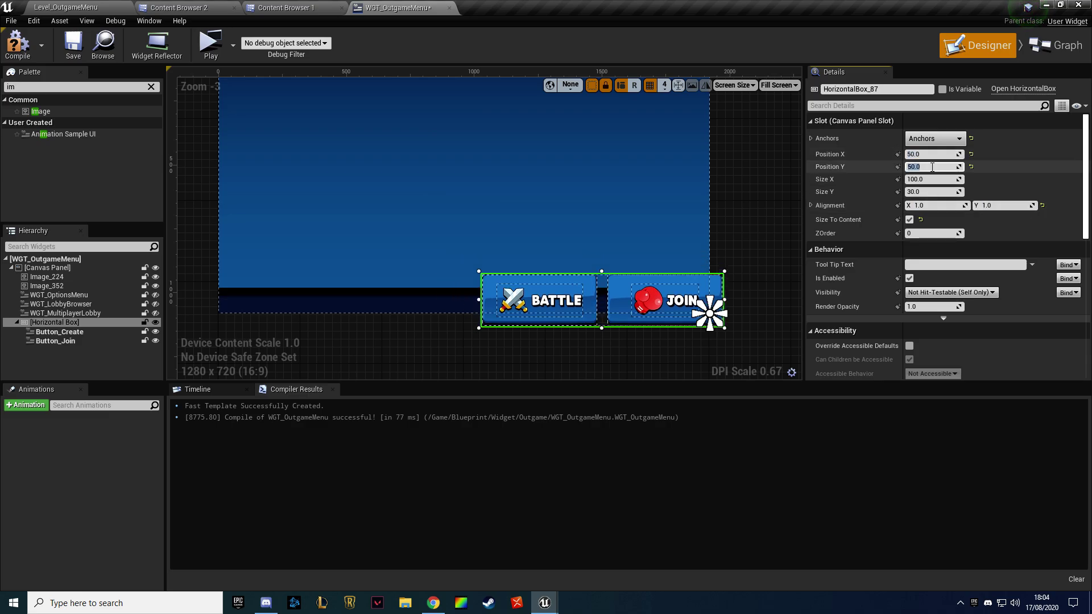
pyautogui.write('0')
pyautogui.press('Return')
pyautogui.click(936, 153)
pyautogui.write('100')
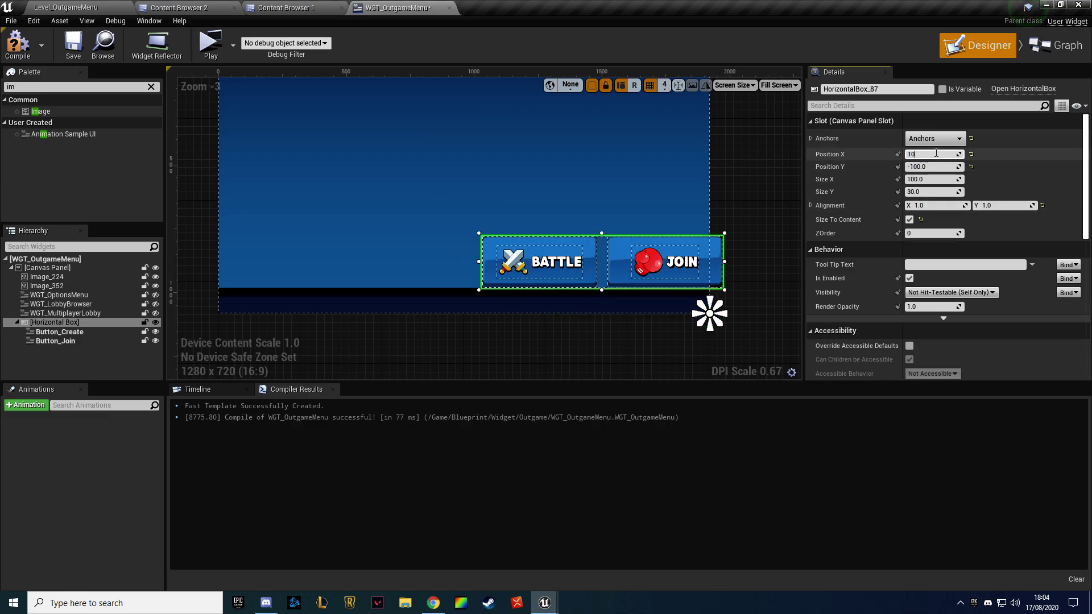
pyautogui.press('Return')
pyautogui.write('0')
pyautogui.press('Return')
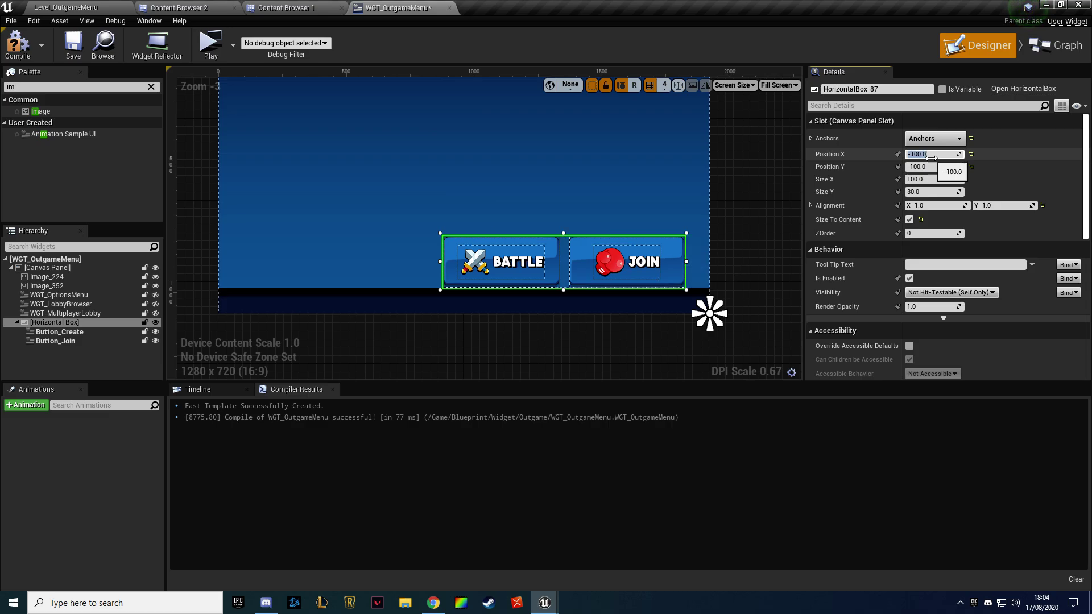
pyautogui.write('0')
pyautogui.press('Return')
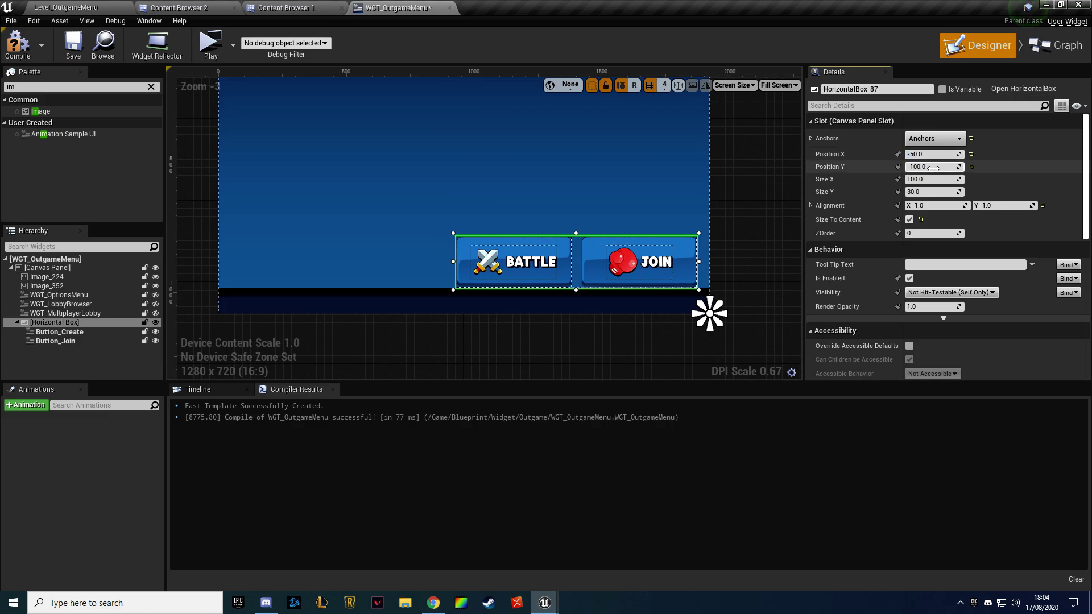
pyautogui.write('-50')
pyautogui.press('Return')
# Compile and save the WGT_OutgameMenu widget
pyautogui.click(470, 147)
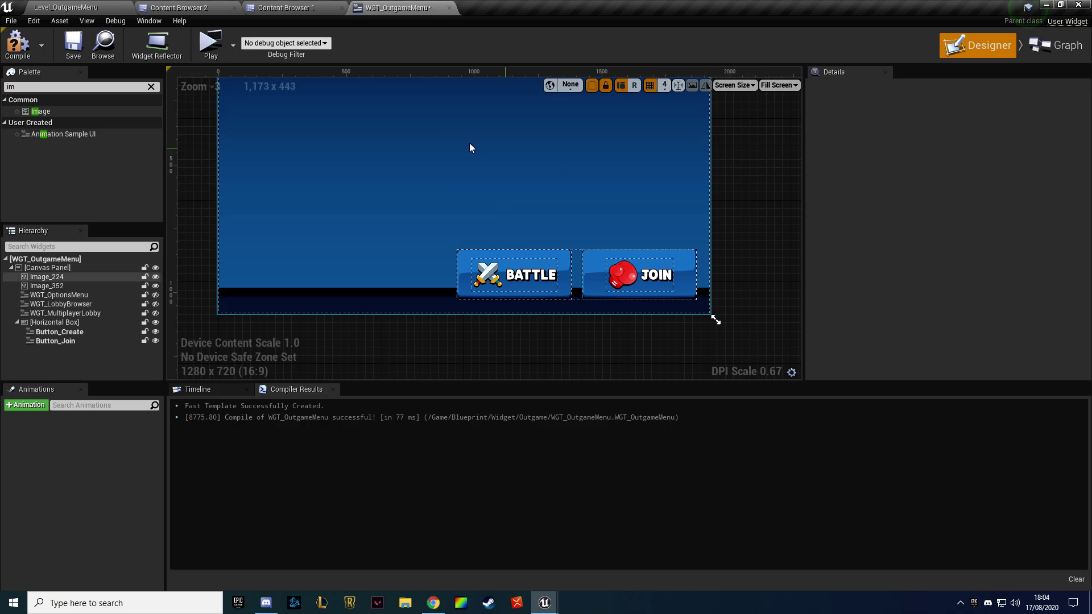
pyautogui.click(17, 46)
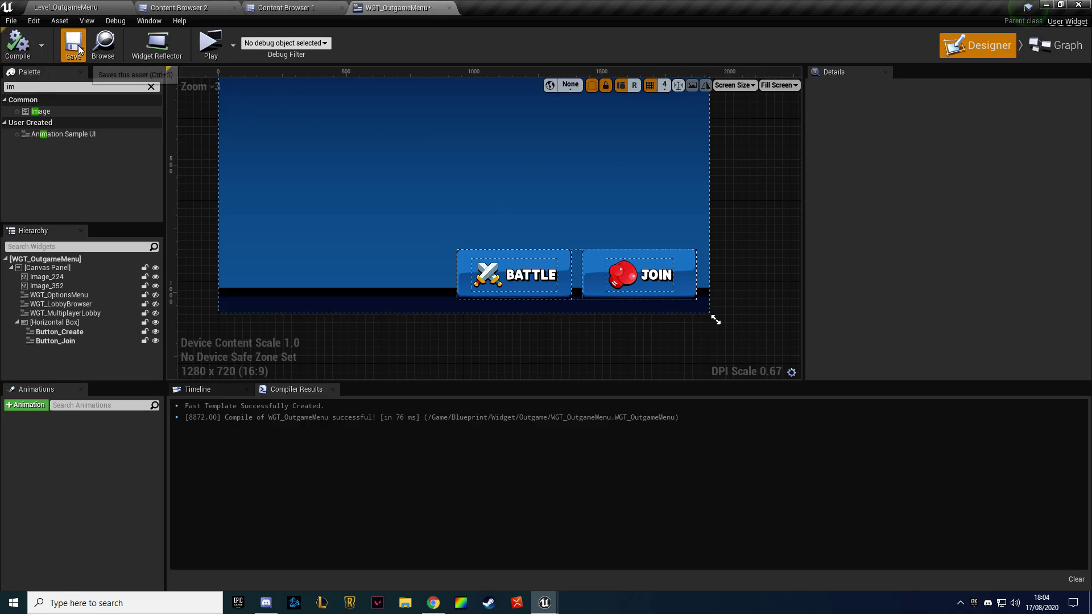
pyautogui.click(494, 283)
# Open WGT_LargeButton, stretch its icon-and-title row across the button, then compile and save
pyautogui.click(1026, 88)
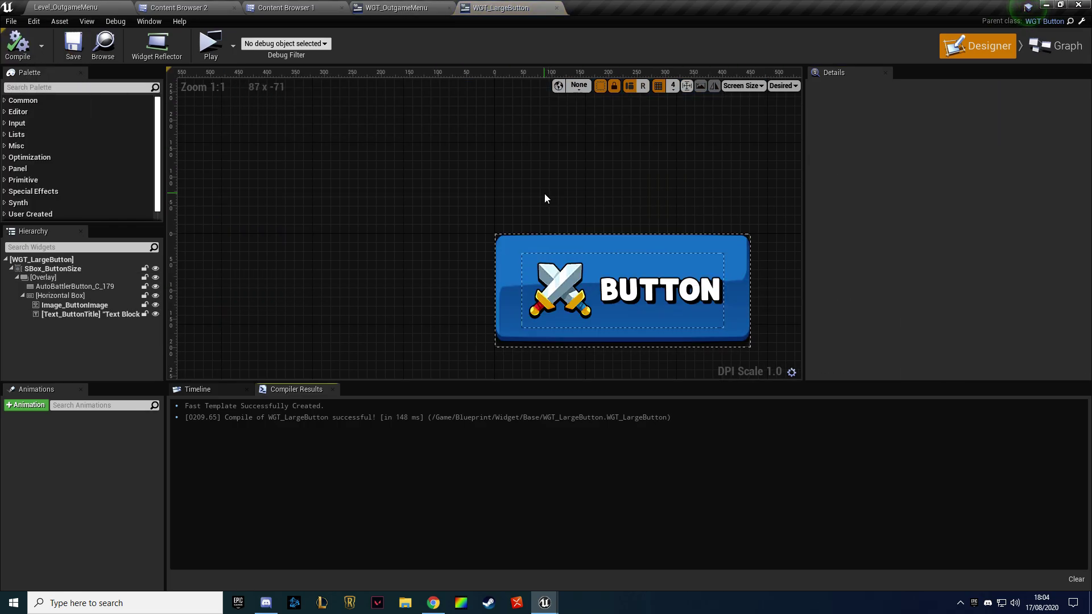
pyautogui.scroll(-1, 421, 200)
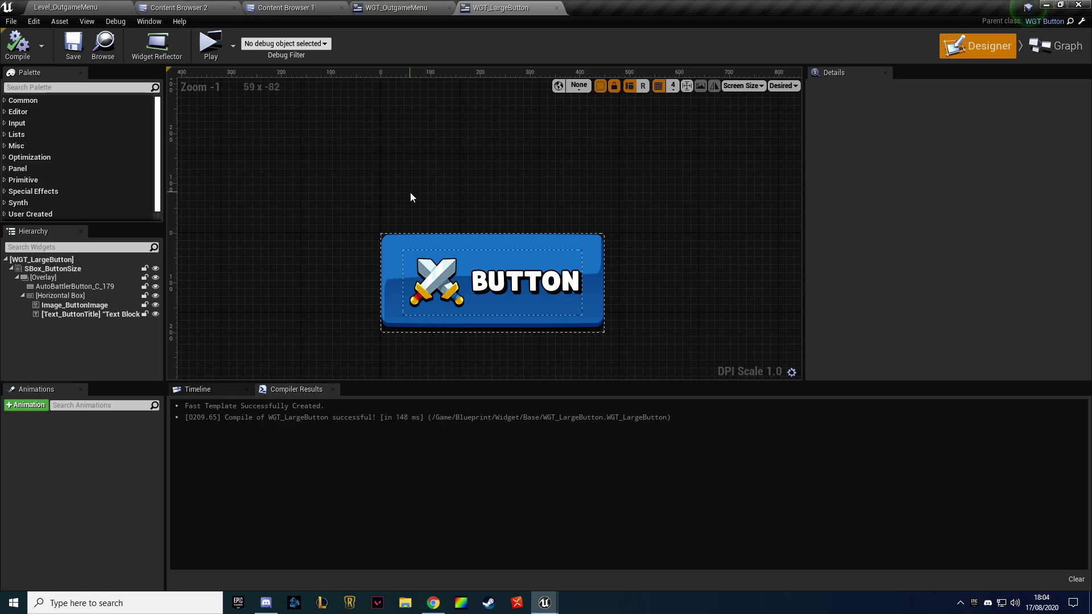
pyautogui.click(73, 295)
pyautogui.click(960, 152)
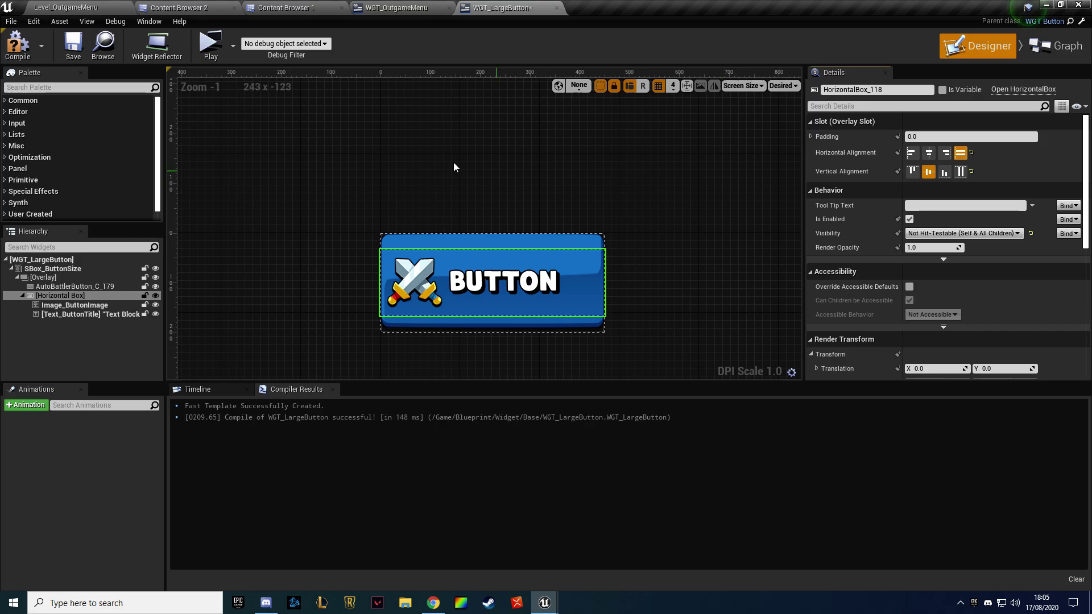
pyautogui.click(17, 45)
pyautogui.click(73, 45)
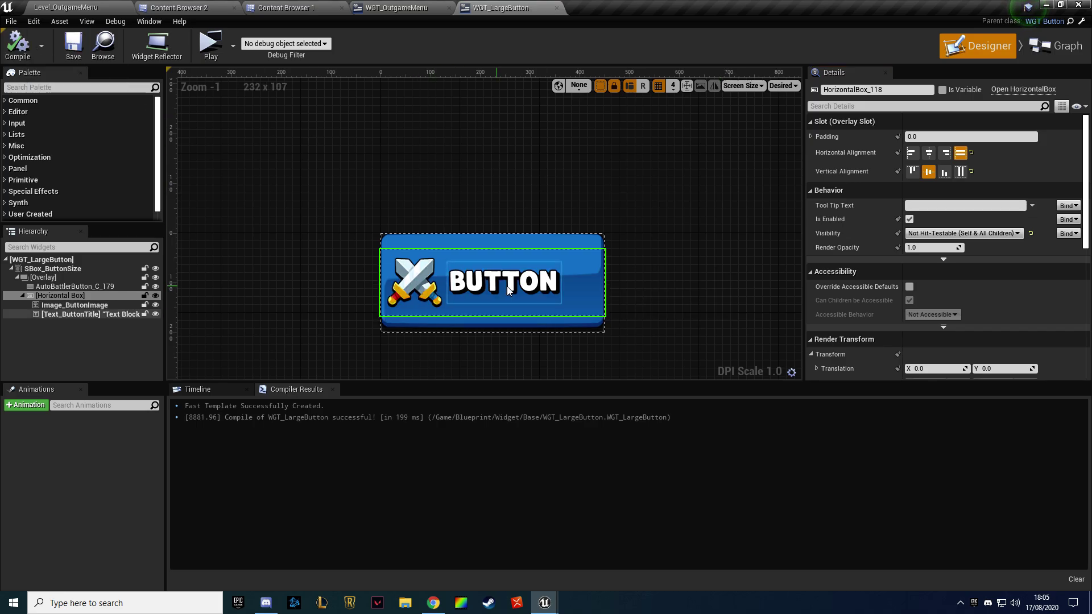
# Make the sword icon fill and centre in its slot, and centre the row horizontally
pyautogui.click(507, 286)
pyautogui.click(432, 288)
pyautogui.click(937, 205)
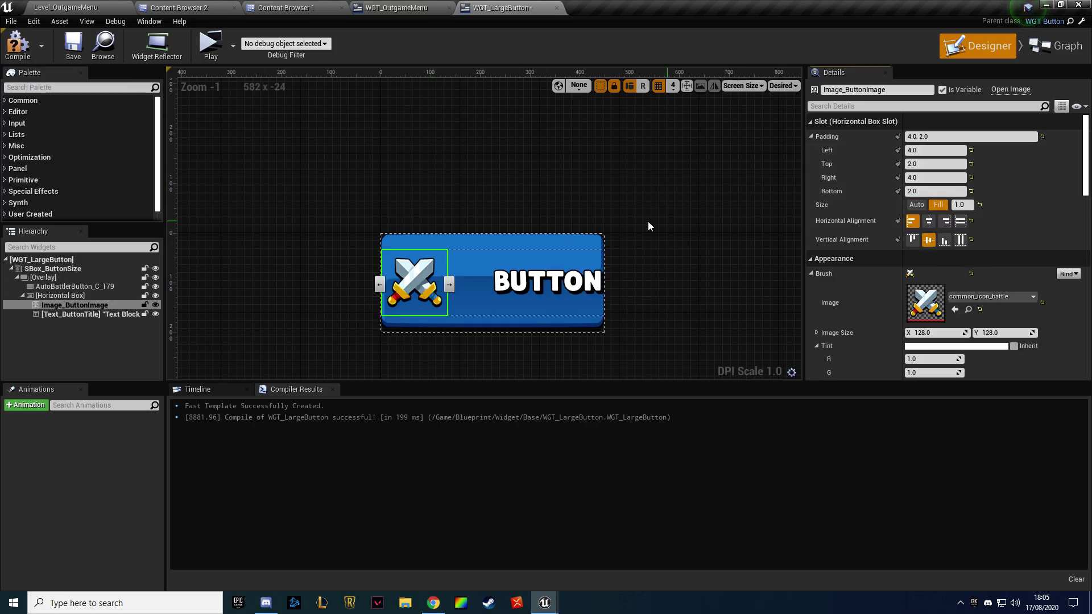
pyautogui.click(929, 222)
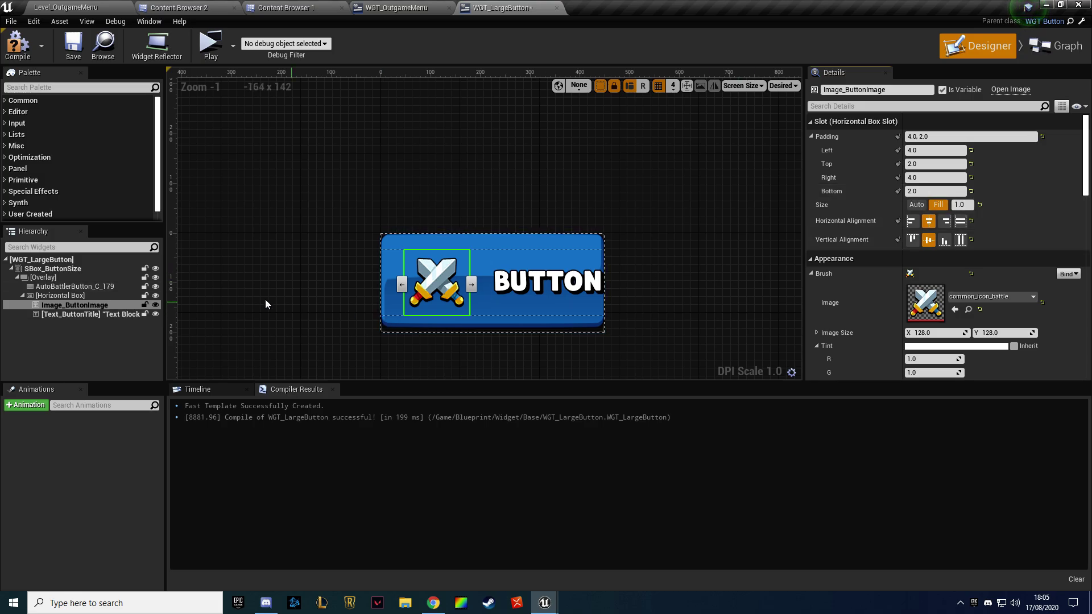
pyautogui.click(79, 292)
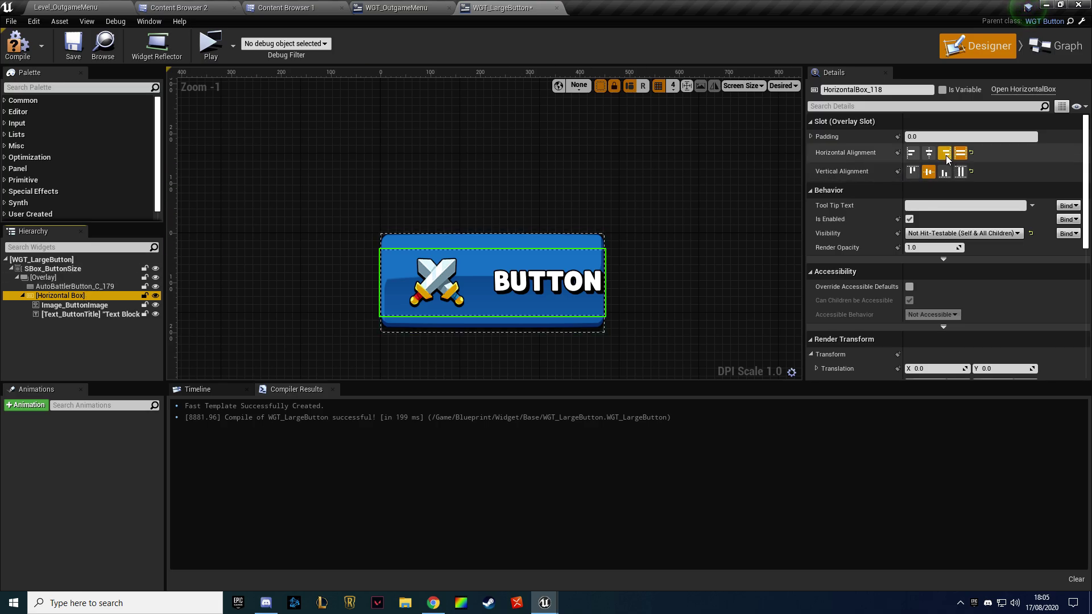
pyautogui.click(929, 154)
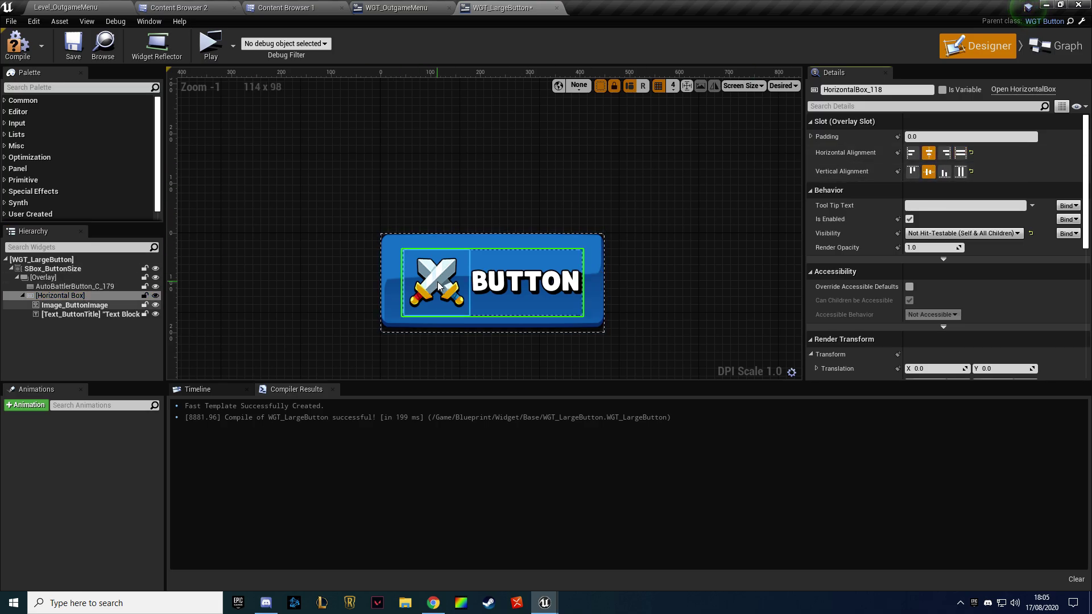
# Move the BUTTON title before the icon and back again, then recompile
pyautogui.click(523, 286)
pyautogui.click(471, 286)
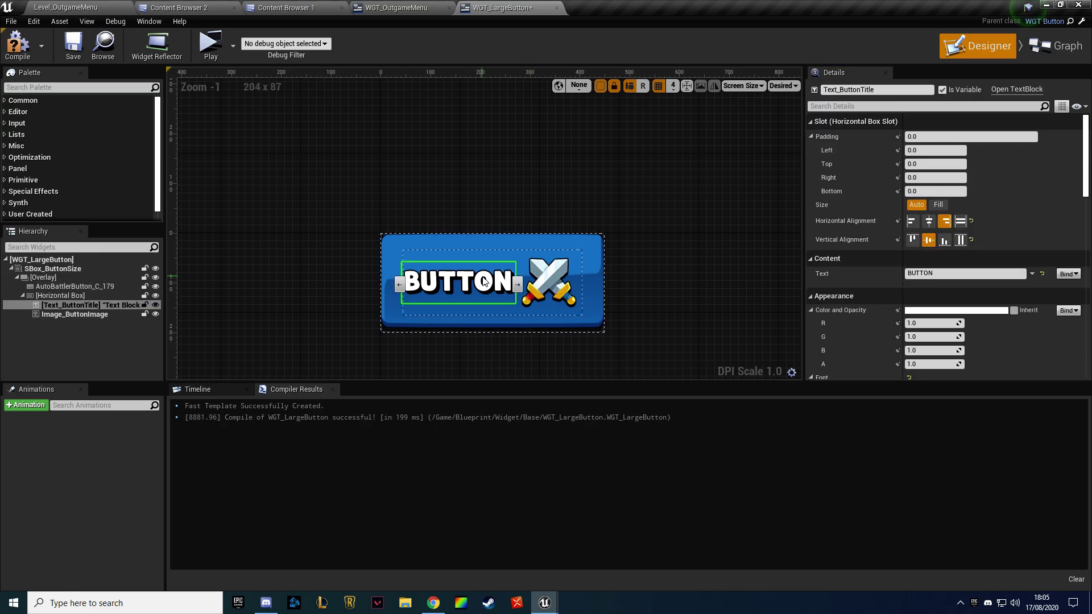
pyautogui.click(517, 285)
pyautogui.click(449, 284)
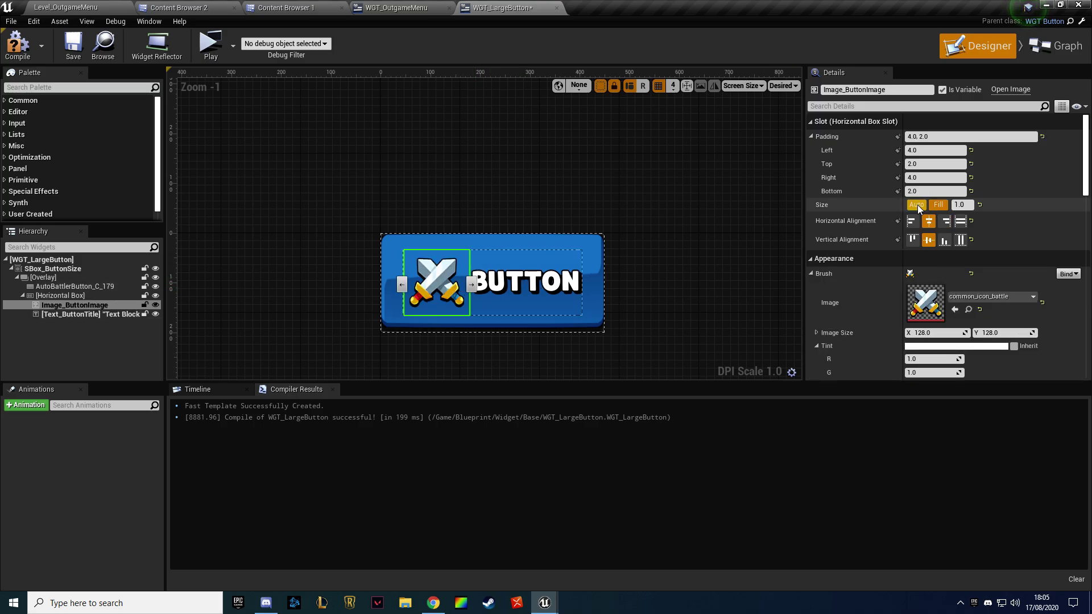
pyautogui.click(15, 46)
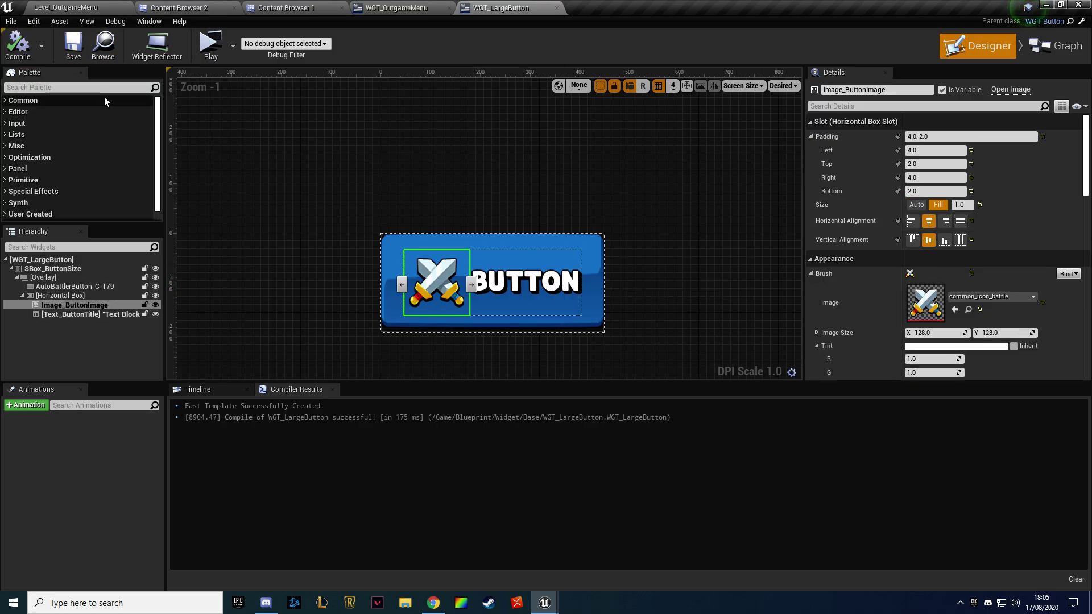
# Right-align the title text, size the icon's slot to its content, and recompile
pyautogui.click(529, 281)
pyautogui.click(944, 221)
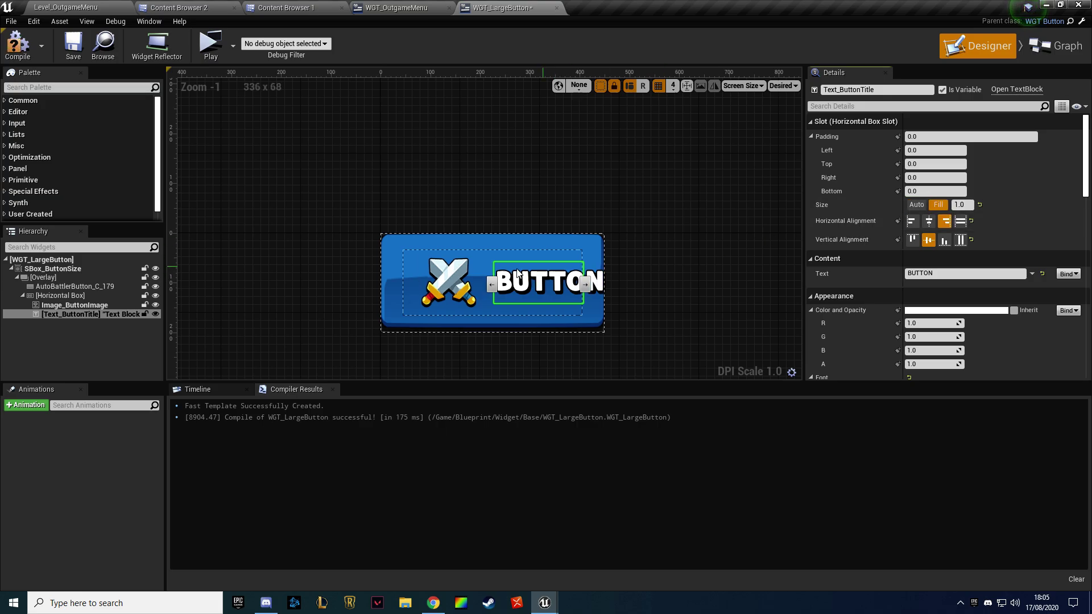
pyautogui.click(435, 277)
pyautogui.click(914, 205)
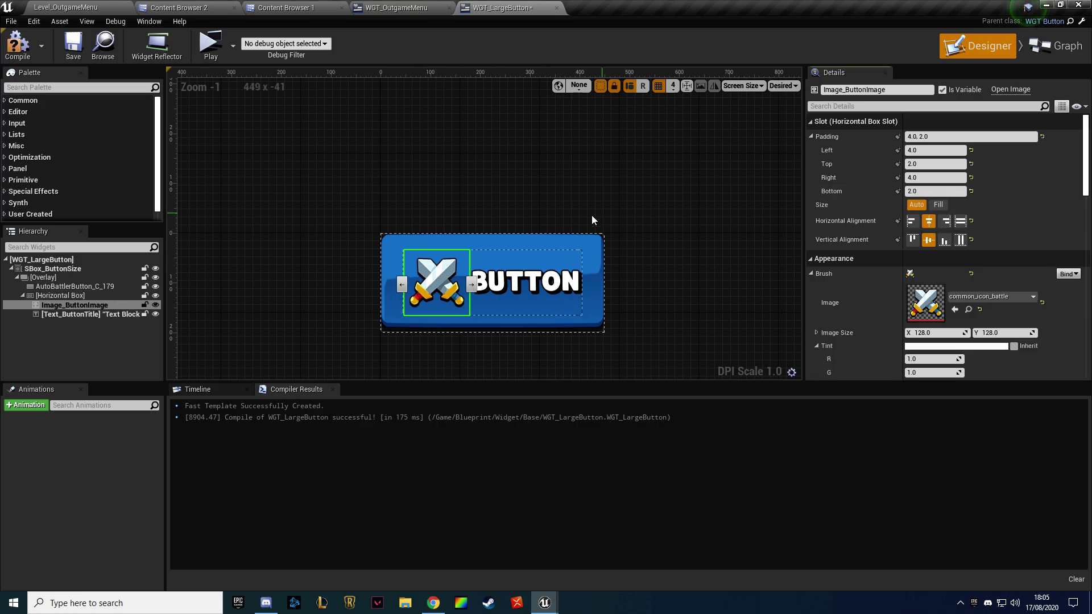
pyautogui.click(12, 42)
# Try a temporary 'ghgh' title, undo it, restretch the row, and compile and save
pyautogui.click(544, 293)
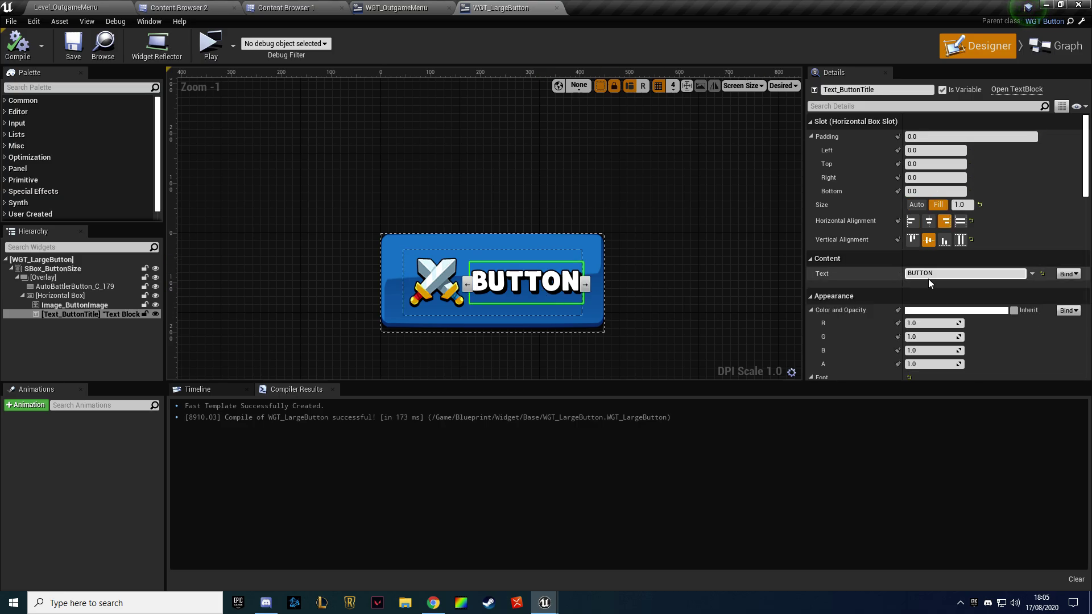
pyautogui.write('ghgh')
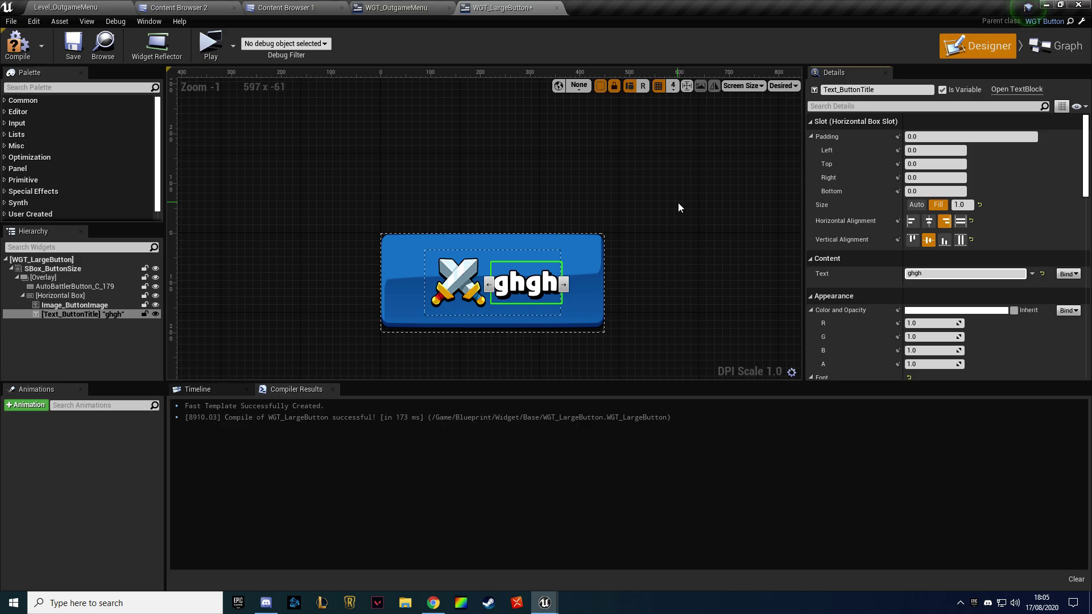
pyautogui.hotkey('ctrl', 'z')
pyautogui.click(523, 257)
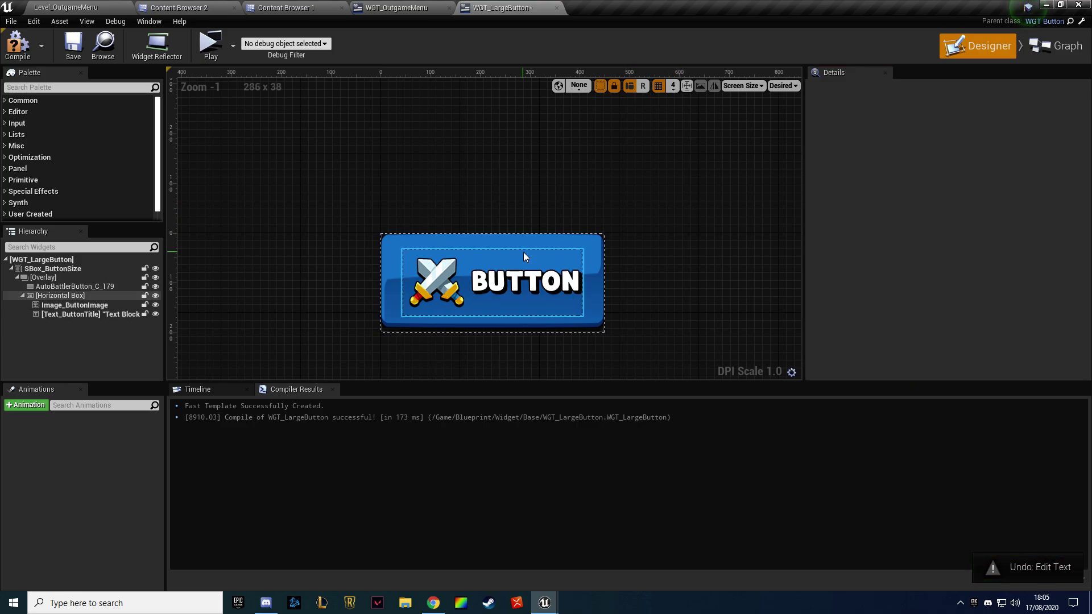
pyautogui.click(959, 153)
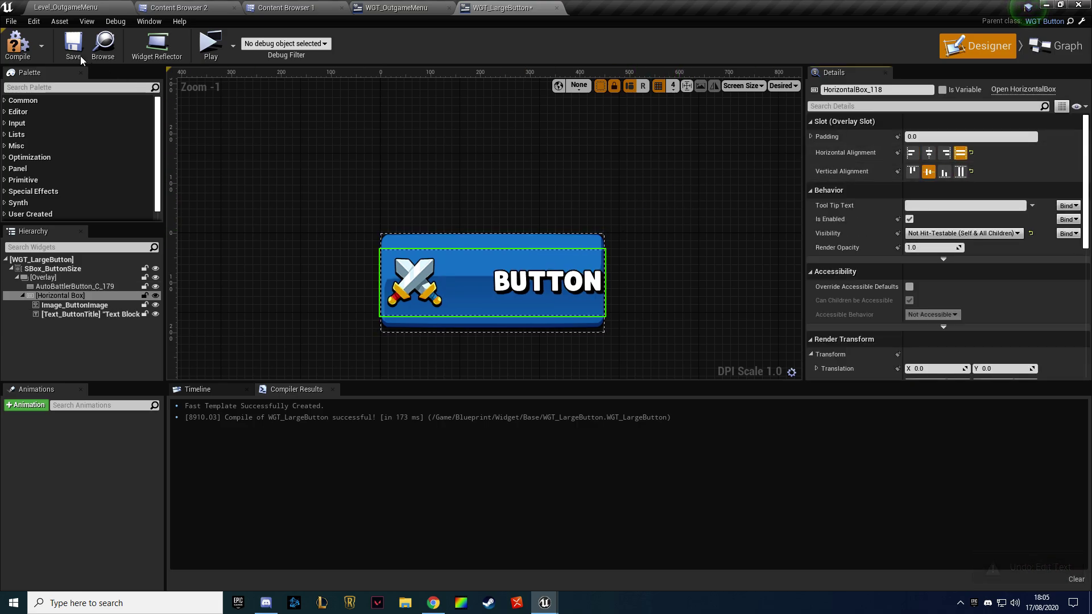
pyautogui.click(84, 48)
# Give the icon-and-title row 50 units of side padding, then compile and save
pyautogui.click(445, 281)
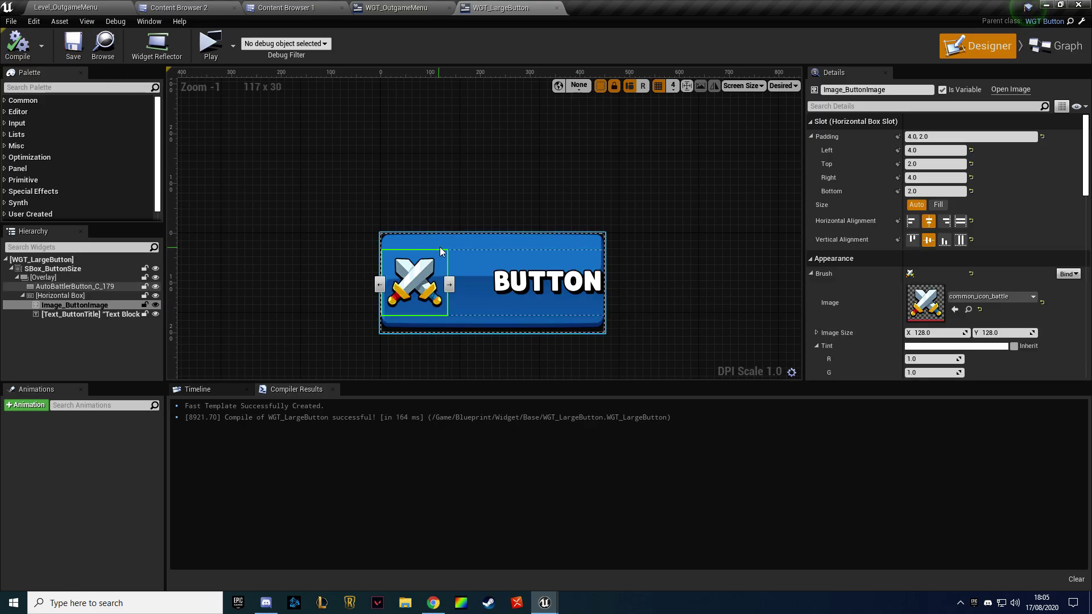
pyautogui.click(66, 296)
pyautogui.click(811, 137)
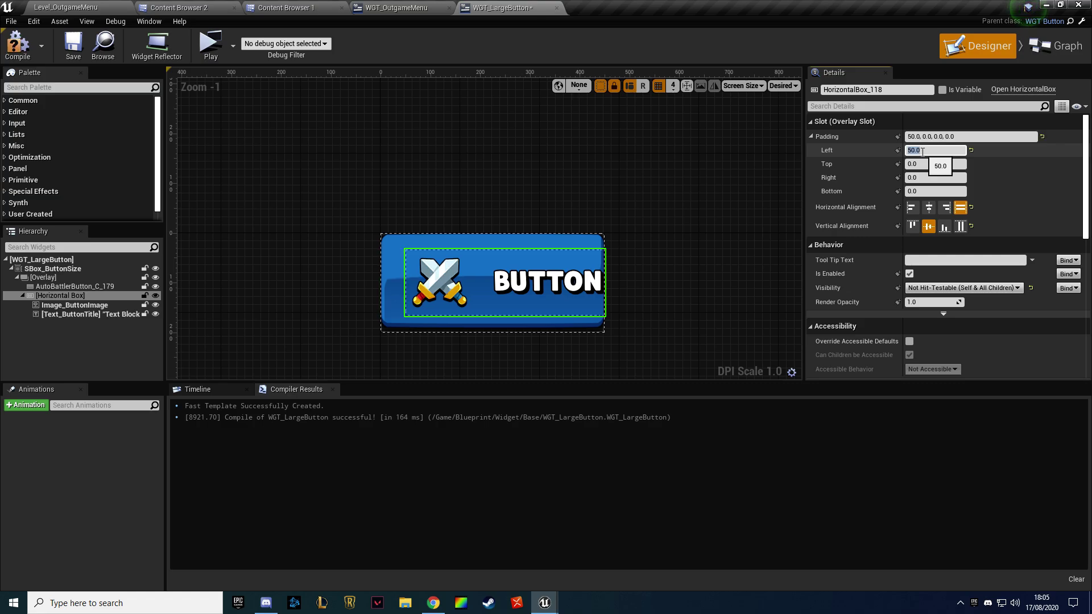
pyautogui.press('Tab')
pyautogui.press('Tab')
pyautogui.write('50')
pyautogui.press('Return')
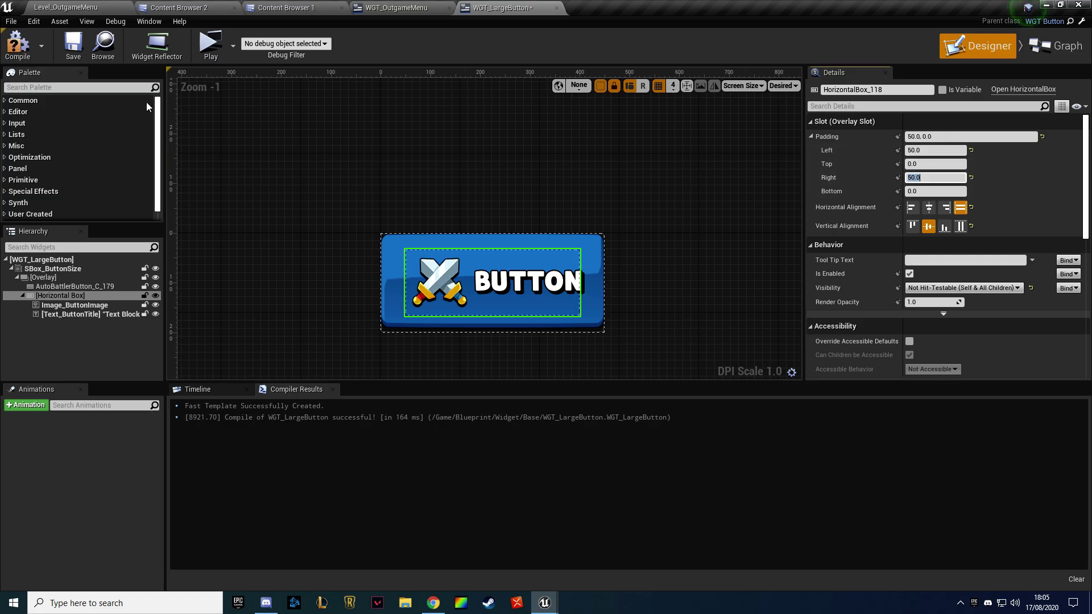
pyautogui.click(17, 45)
pyautogui.click(73, 45)
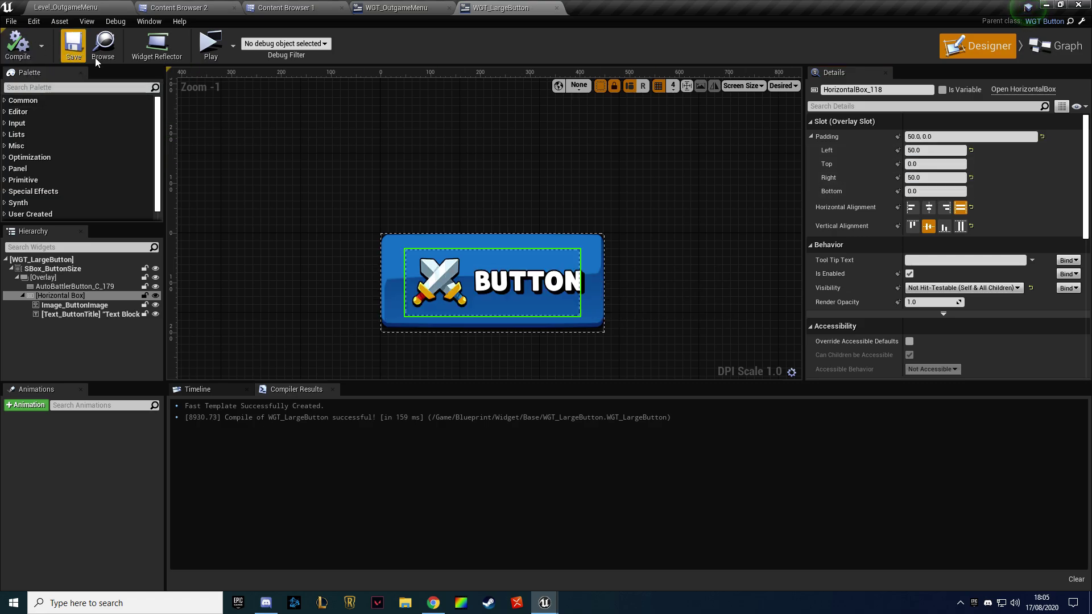
# Centre the title text and set it to 'New Button', then compile and save
pyautogui.click(86, 314)
pyautogui.write('252')
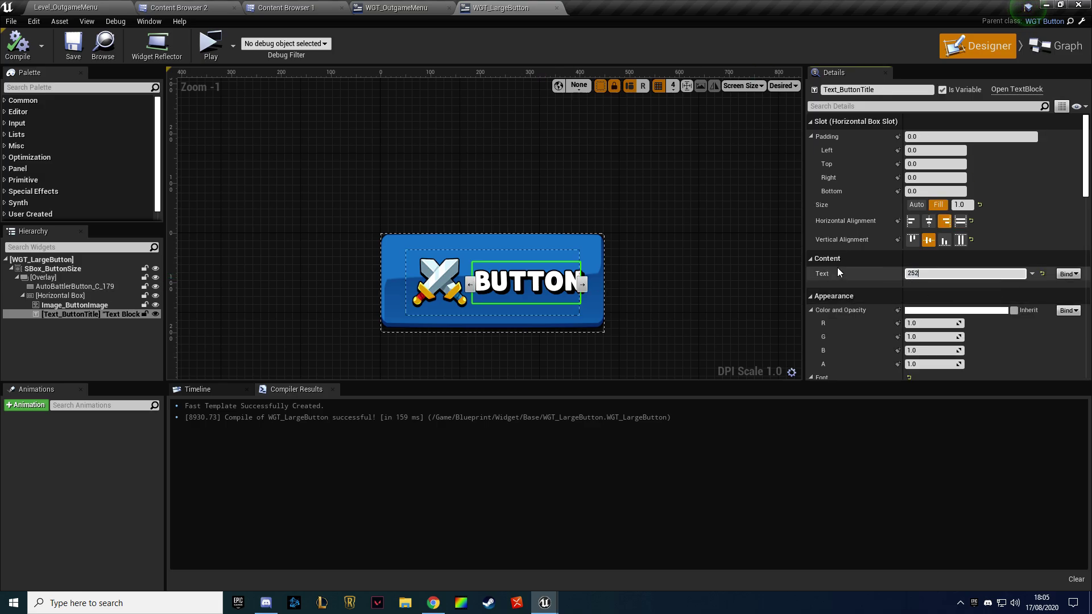
pyautogui.press('Return')
pyautogui.click(933, 223)
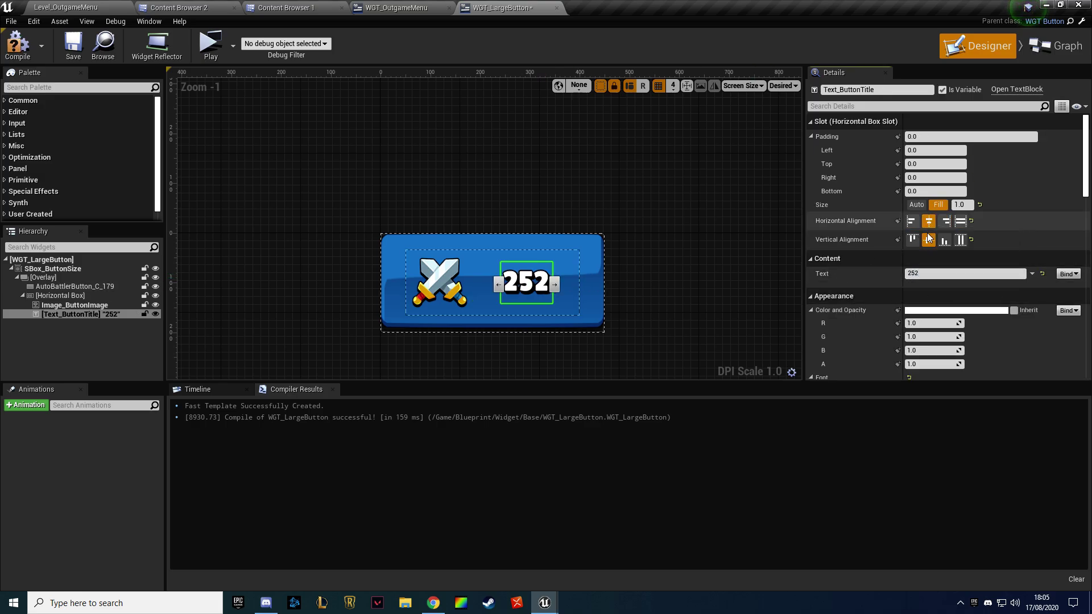
pyautogui.click(938, 274)
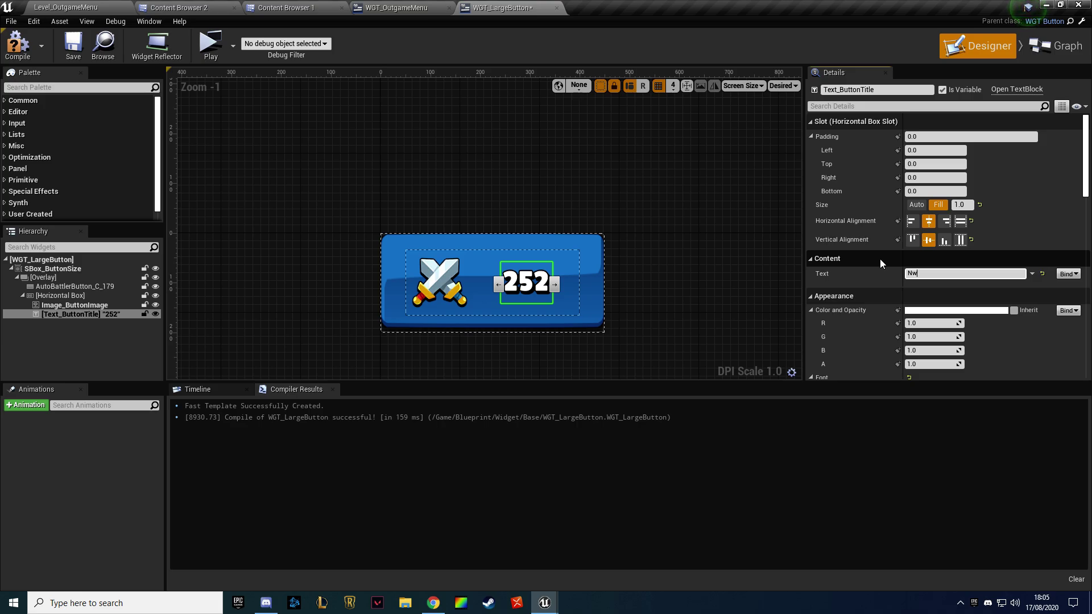
pyautogui.write('New Button')
pyautogui.press('Return')
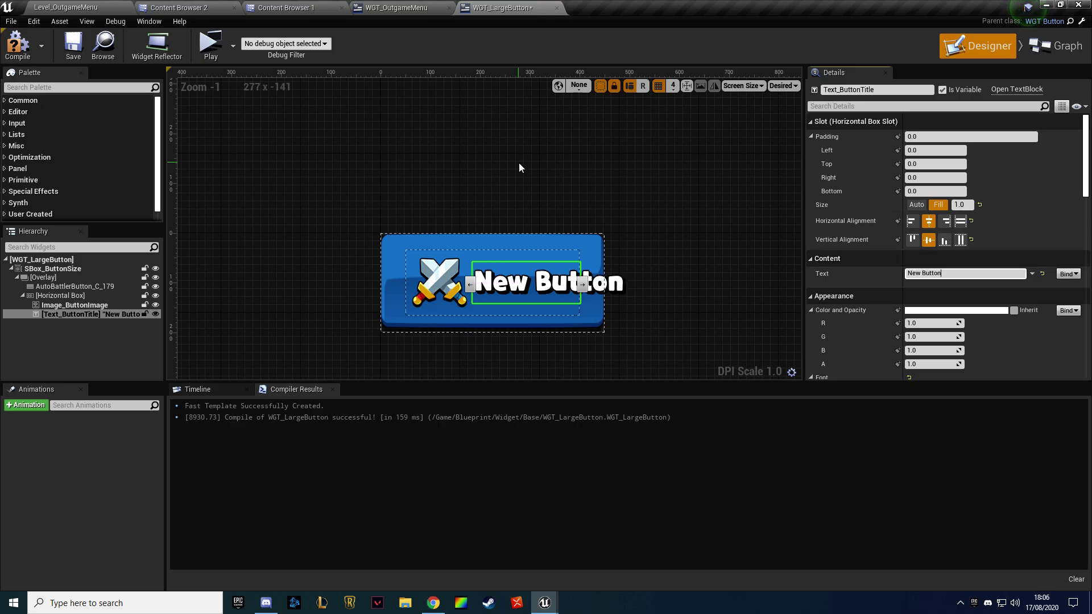
pyautogui.click(518, 164)
pyautogui.click(18, 44)
pyautogui.click(76, 52)
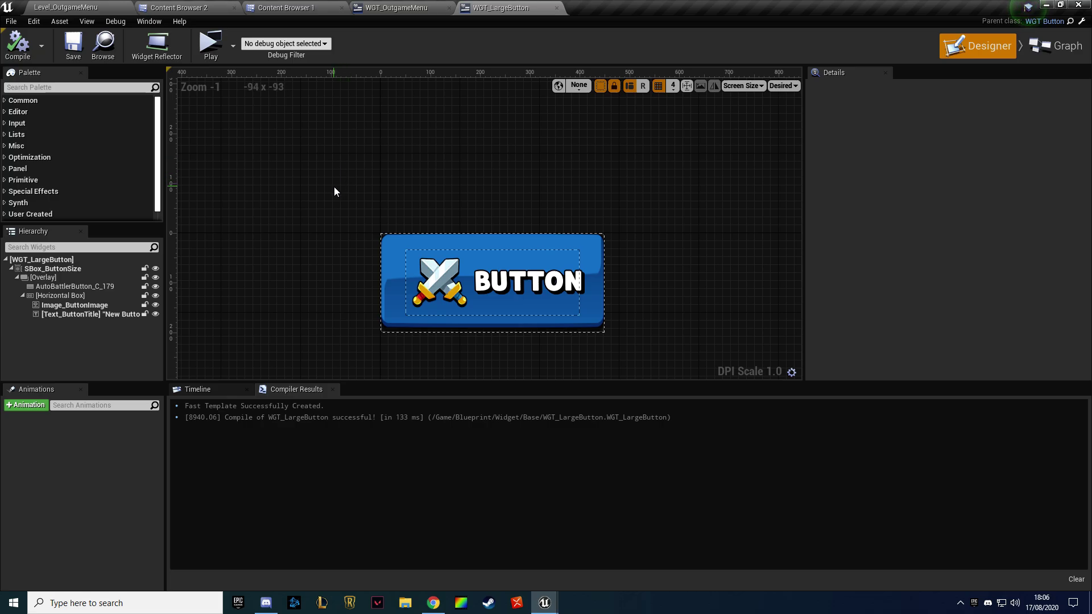
# Set the row's left and right padding to 40, save, and test in a Play preview
pyautogui.click(74, 295)
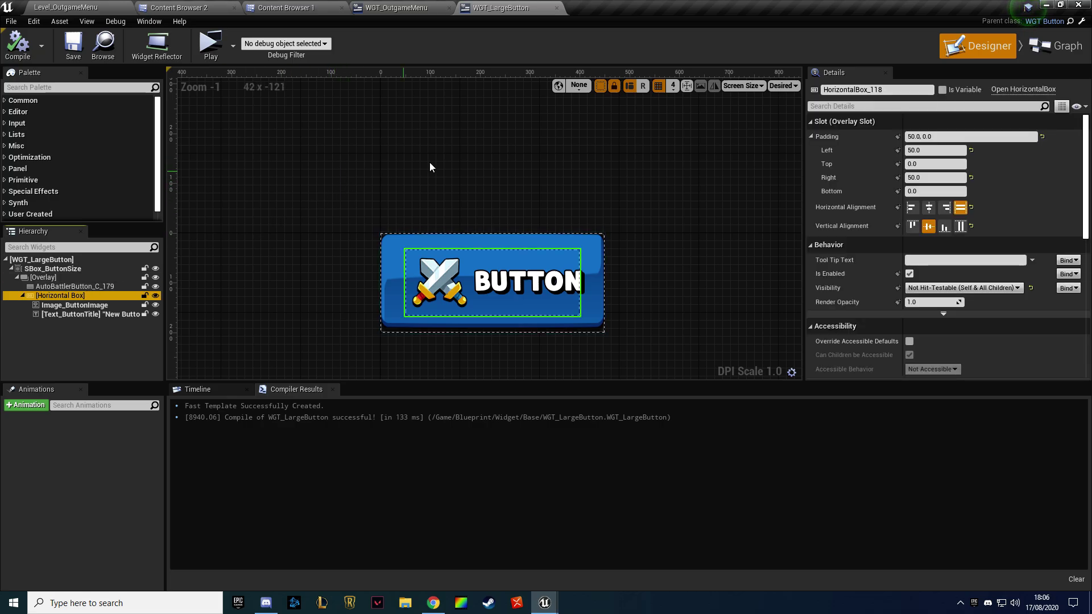
pyautogui.click(925, 151)
pyautogui.write('40')
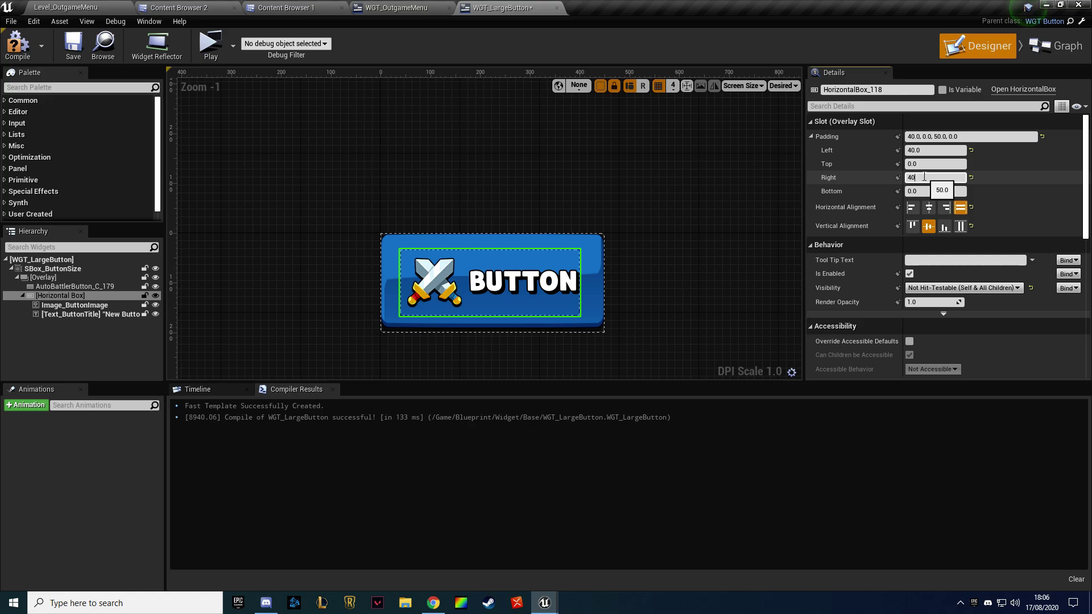
pyautogui.press('Return')
pyautogui.click(69, 46)
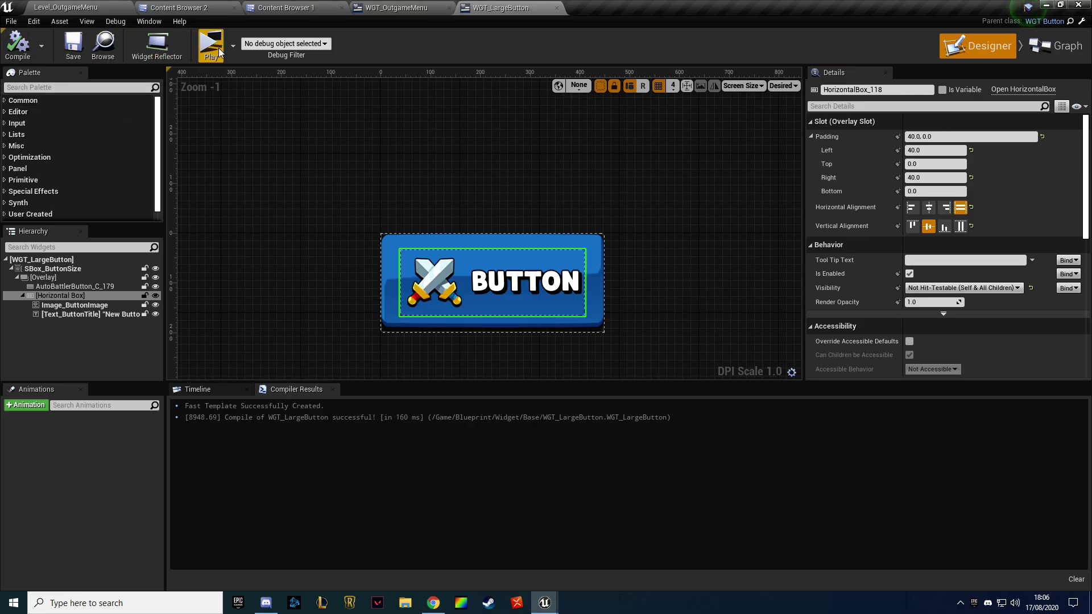
pyautogui.click(211, 43)
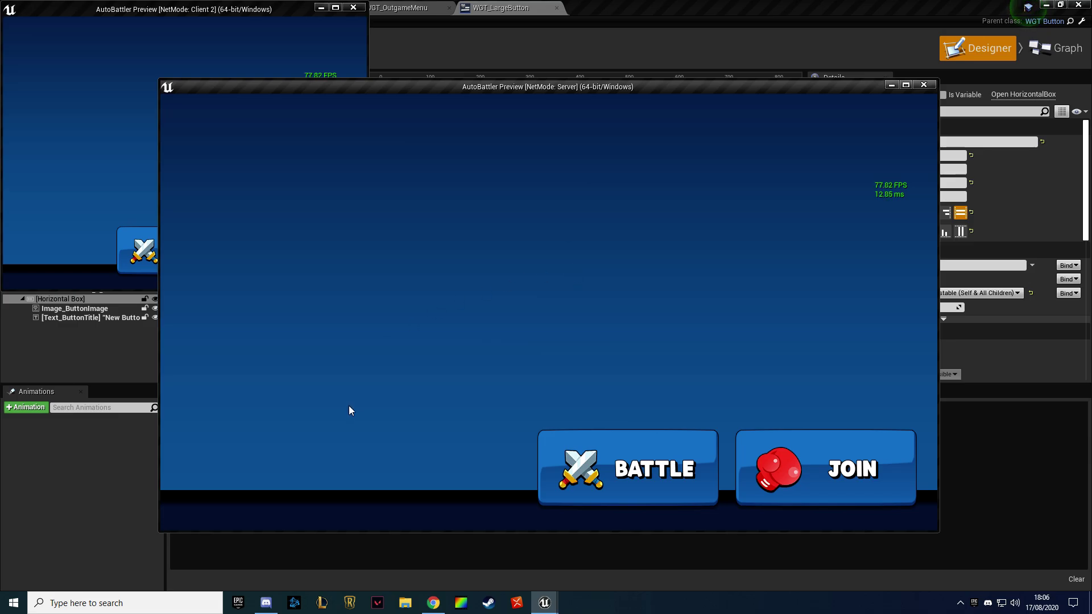
pyautogui.press('Escape')
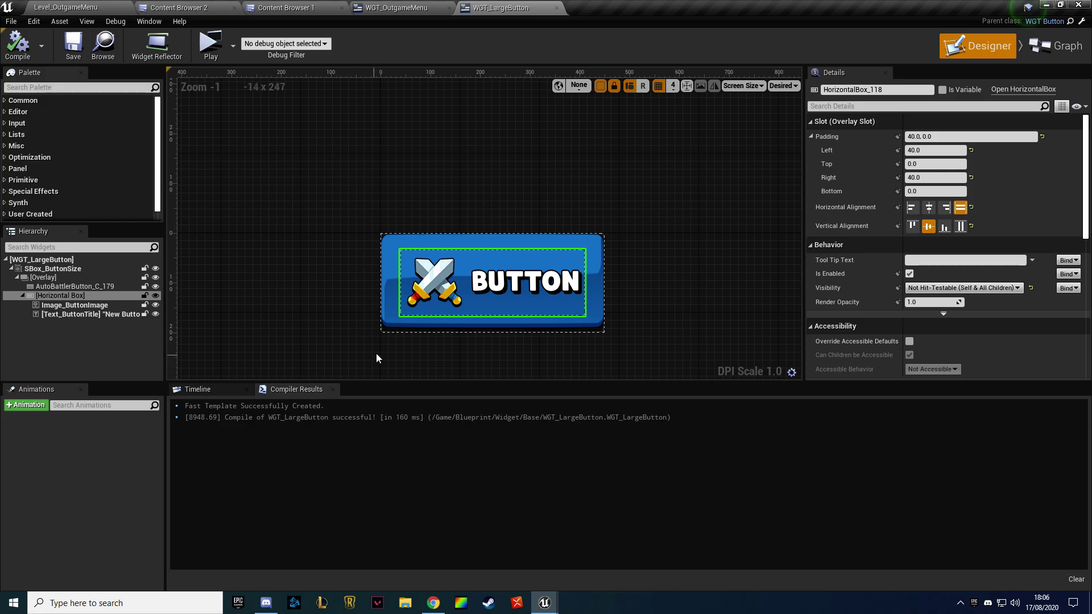
# Drop the lobby_bg texture onto the WGT_OutgameMenu canvas and raise Image_390 in the hierarchy
pyautogui.click(393, 8)
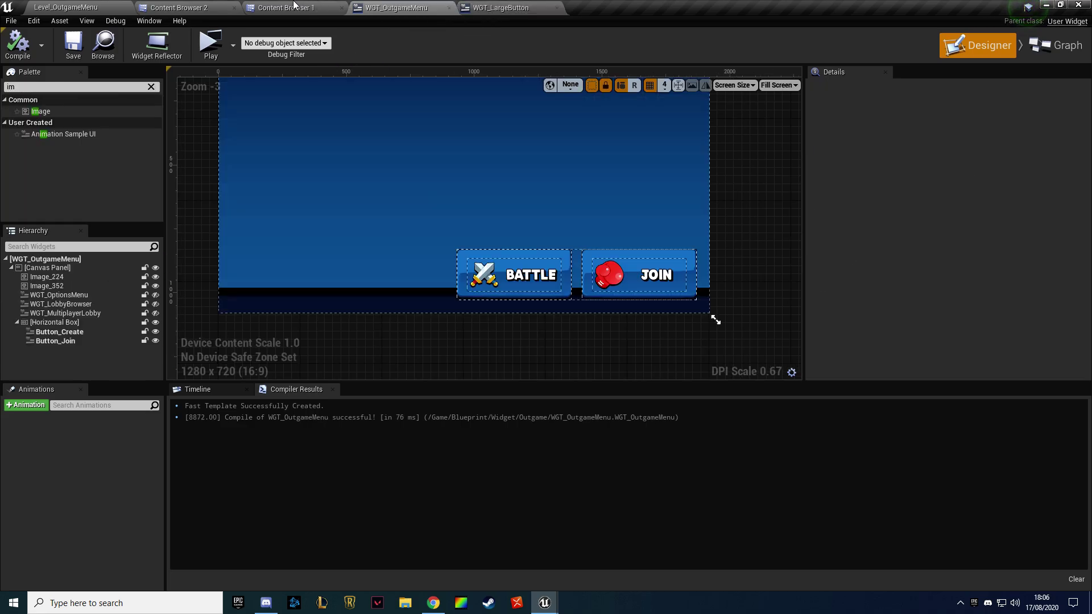
pyautogui.click(282, 7)
pyautogui.click(219, 8)
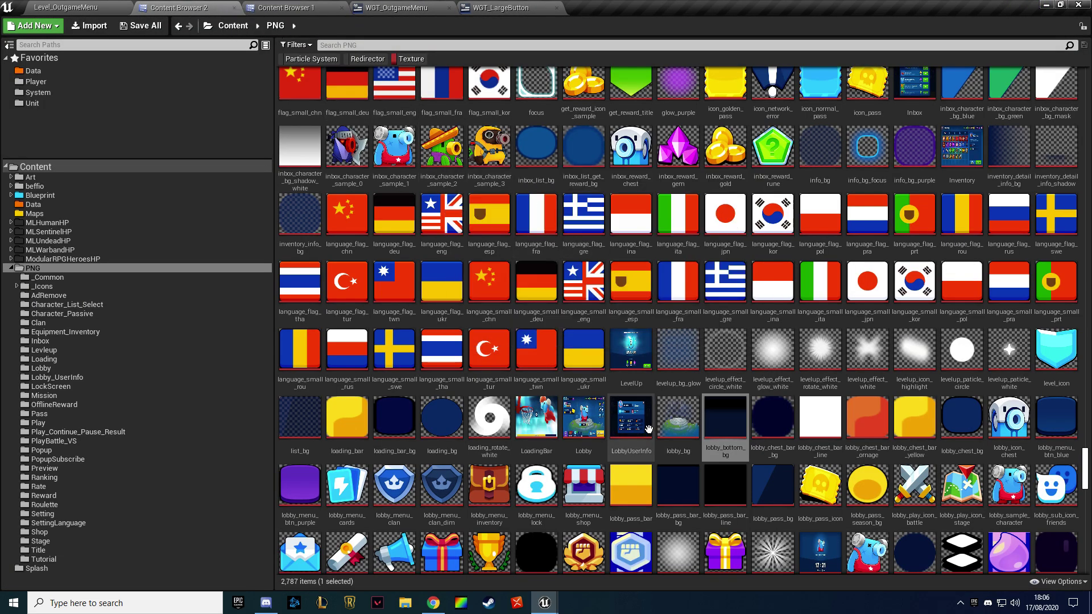
pyautogui.click(680, 425)
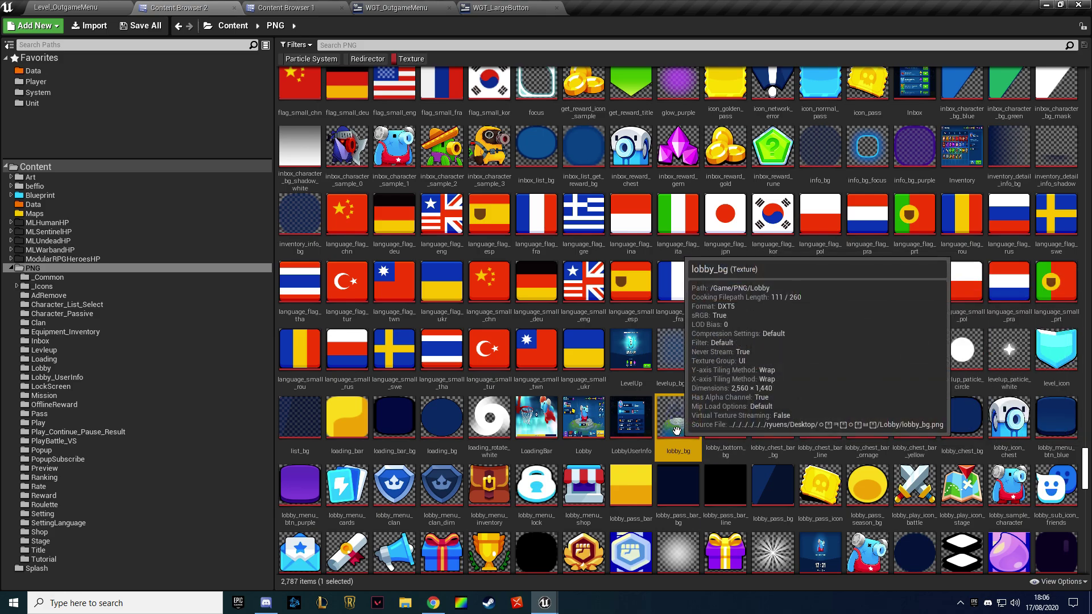
pyautogui.moveTo(678, 426)
pyautogui.mouseDown()
pyautogui.moveTo(496, 3)
pyautogui.moveTo(389, 2)
pyautogui.moveTo(398, 216)
pyautogui.mouseUp()
pyautogui.scroll(-4, 335, 241)
pyautogui.scroll(2, 387, 224)
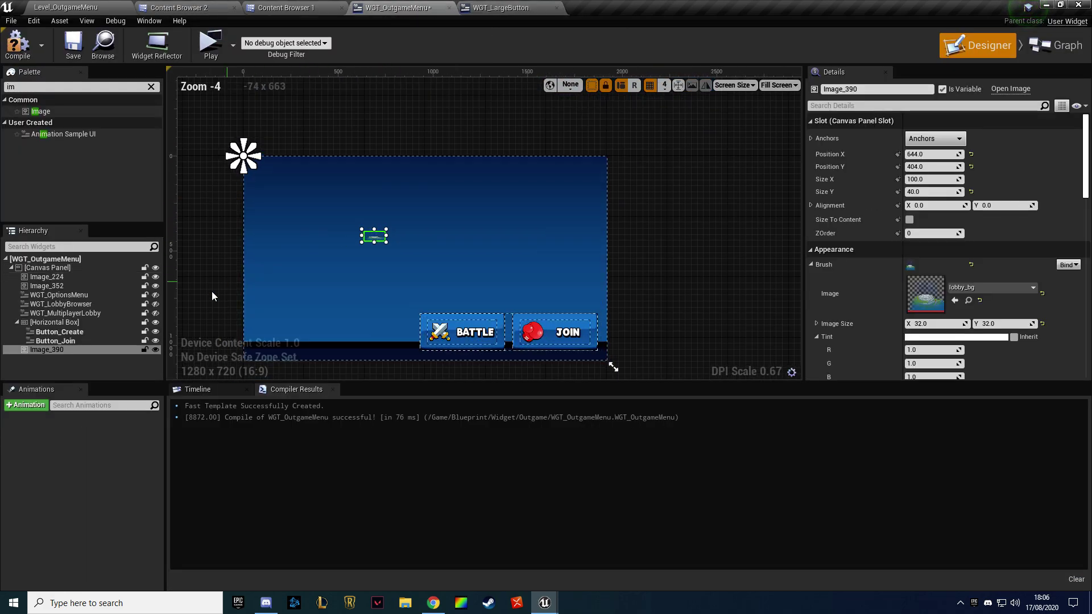
pyautogui.moveTo(42, 349); pyautogui.dragTo(46, 289)
# Anchor Image_390 to full-screen stretch with all offsets 0, placed right after Image_224
pyautogui.click(921, 120)
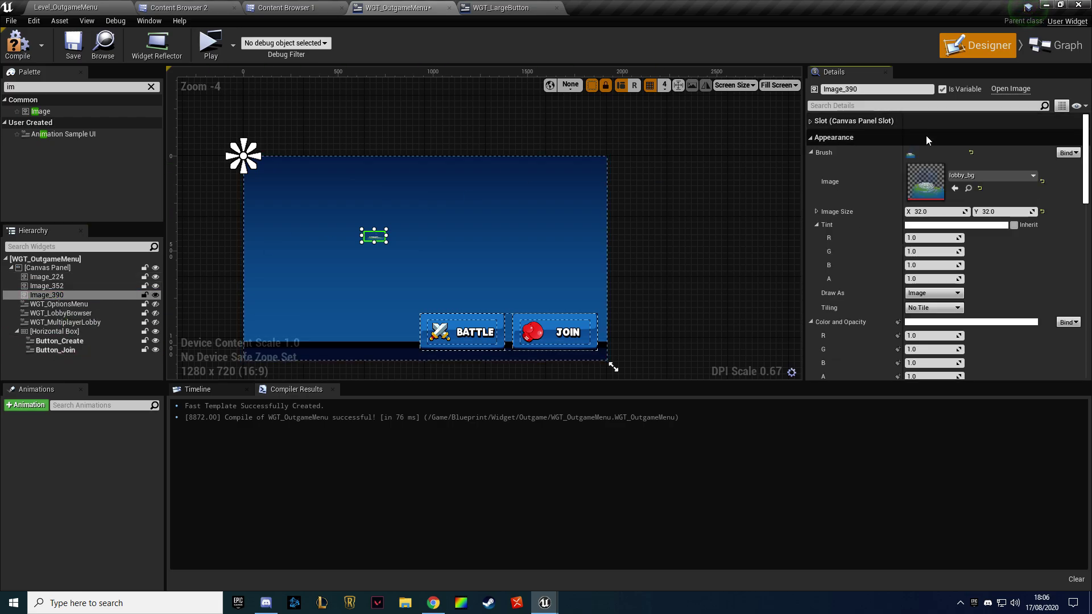
pyautogui.click(926, 121)
pyautogui.click(936, 138)
pyautogui.click(1040, 290)
pyautogui.click(926, 155)
pyautogui.write('0')
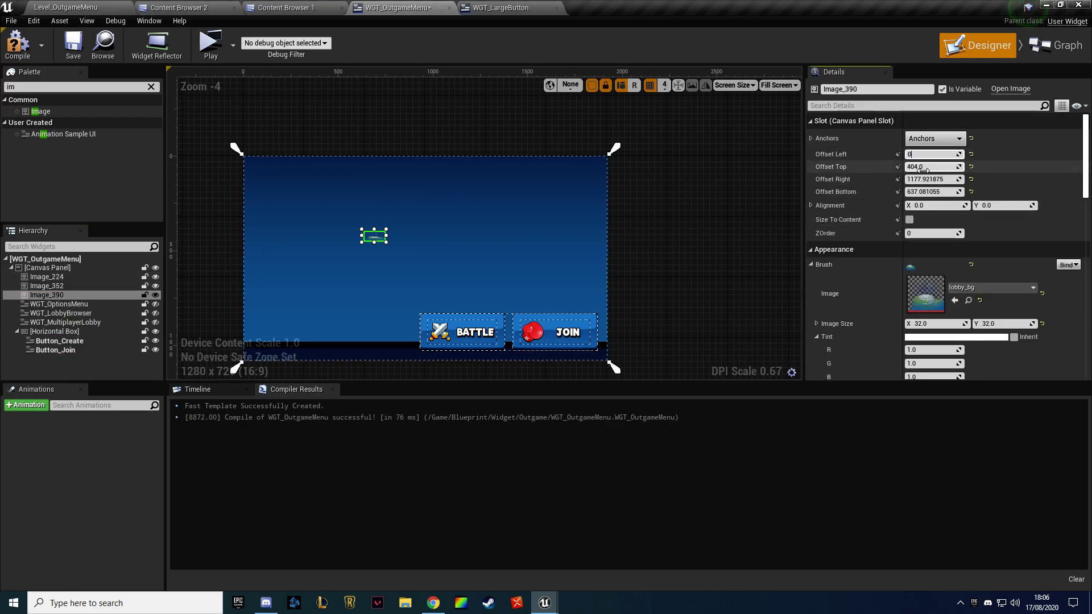
pyautogui.press('Tab')
pyautogui.write('0')
pyautogui.press('Tab')
pyautogui.write('0')
pyautogui.press('Tab')
pyautogui.write('0')
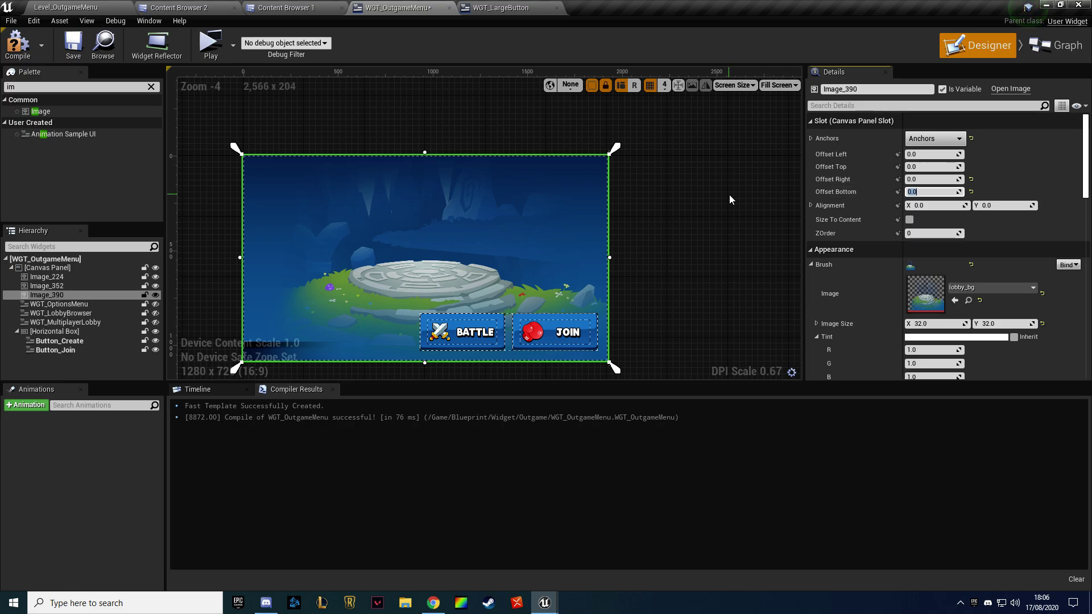
pyautogui.moveTo(49, 294); pyautogui.dragTo(53, 284)
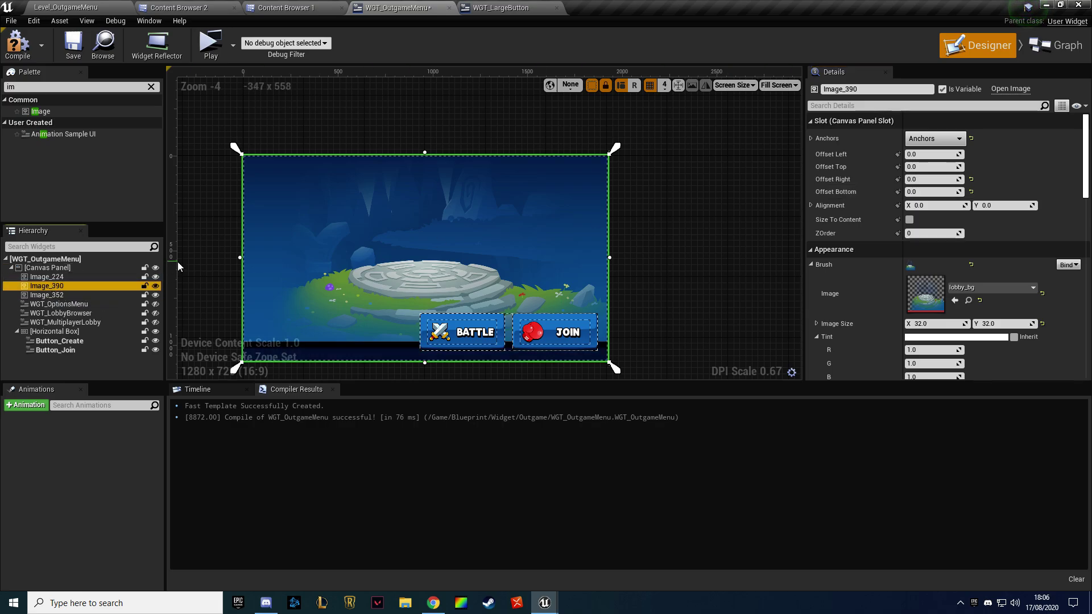
# Set the bottom strip Image_352's height to 40
pyautogui.click(83, 295)
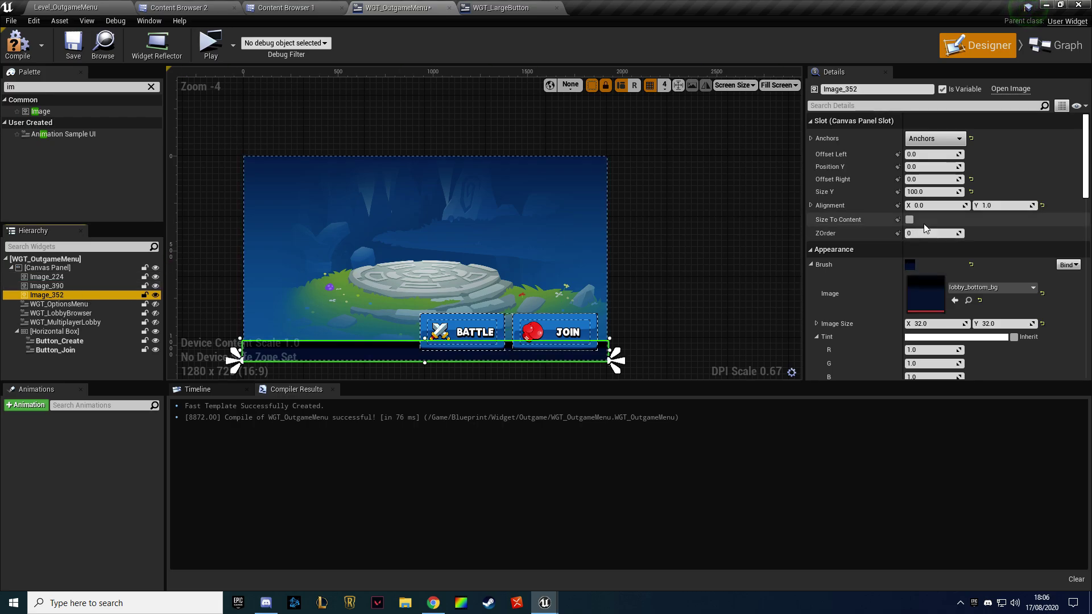
pyautogui.click(937, 191)
pyautogui.write('20')
pyautogui.press('Return')
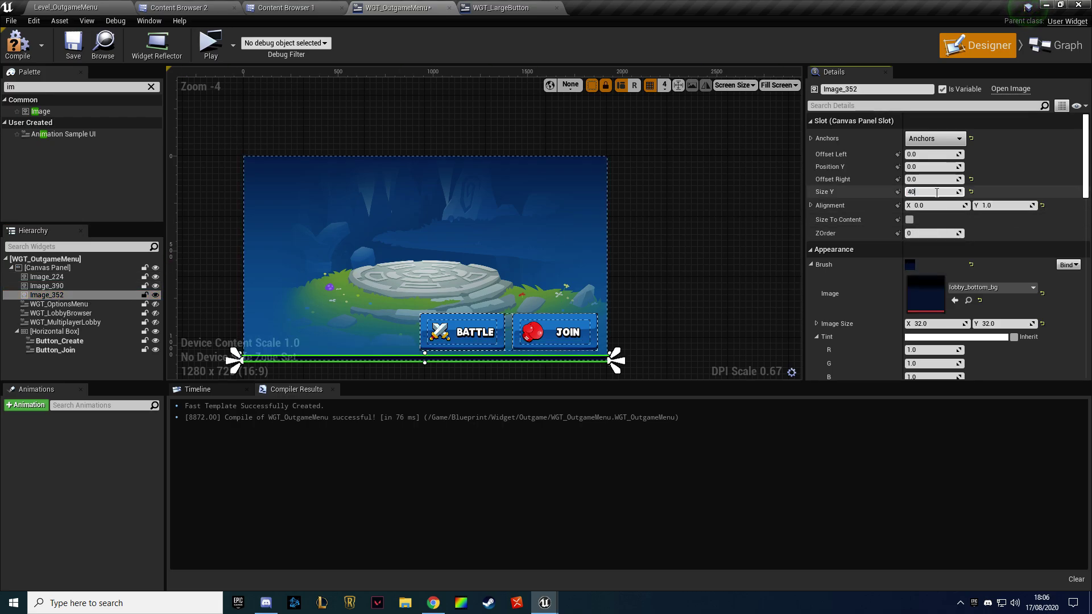
pyautogui.press('Return')
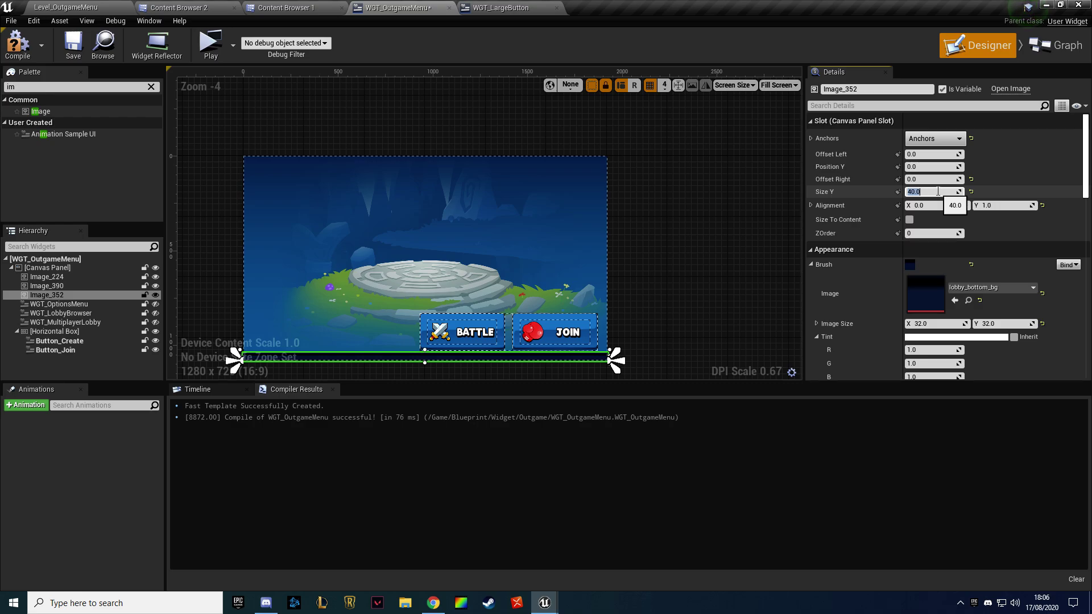
pyautogui.click(592, 256)
pyautogui.scroll(4, 460, 305)
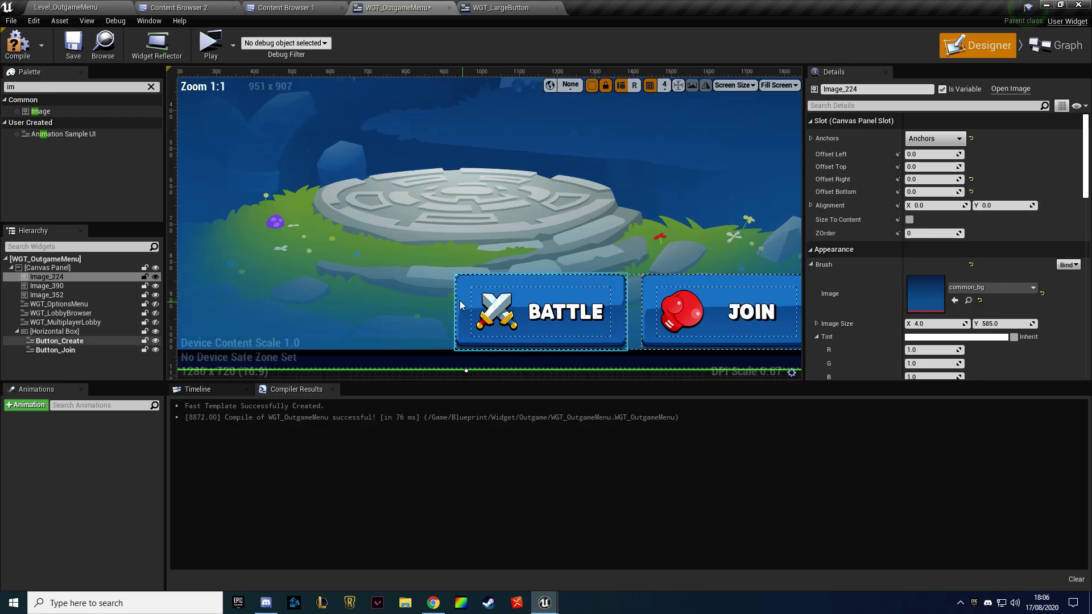
pyautogui.scroll(-4, 460, 305)
# Compile and save the menu, run a Play preview, then return to the PNG textures browser
pyautogui.click(17, 43)
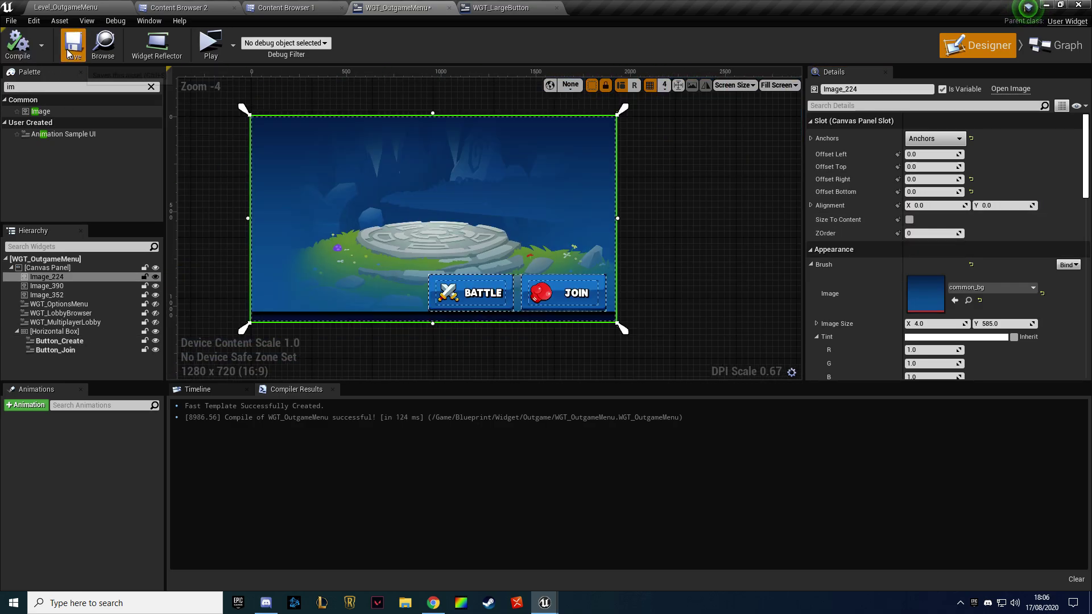
pyautogui.click(211, 46)
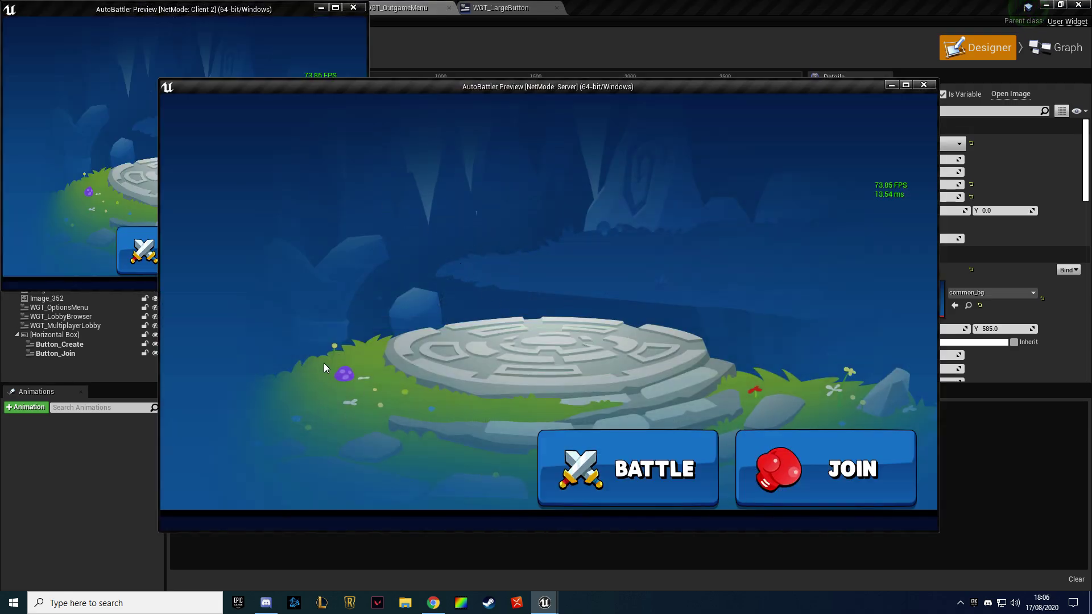
pyautogui.press('Escape')
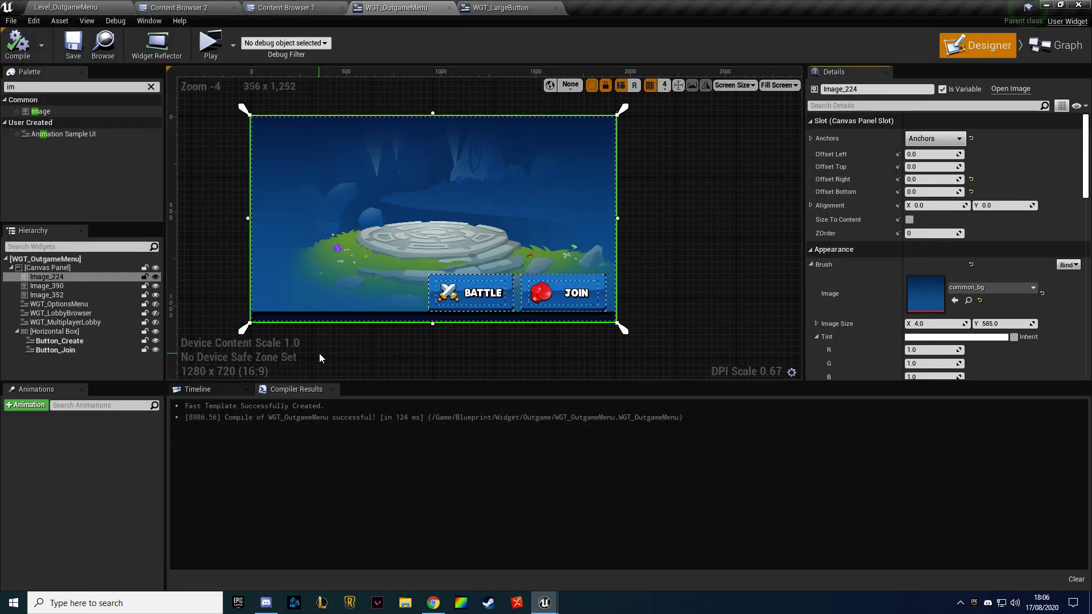
pyautogui.click(339, 319)
pyautogui.click(335, 6)
pyautogui.click(187, 7)
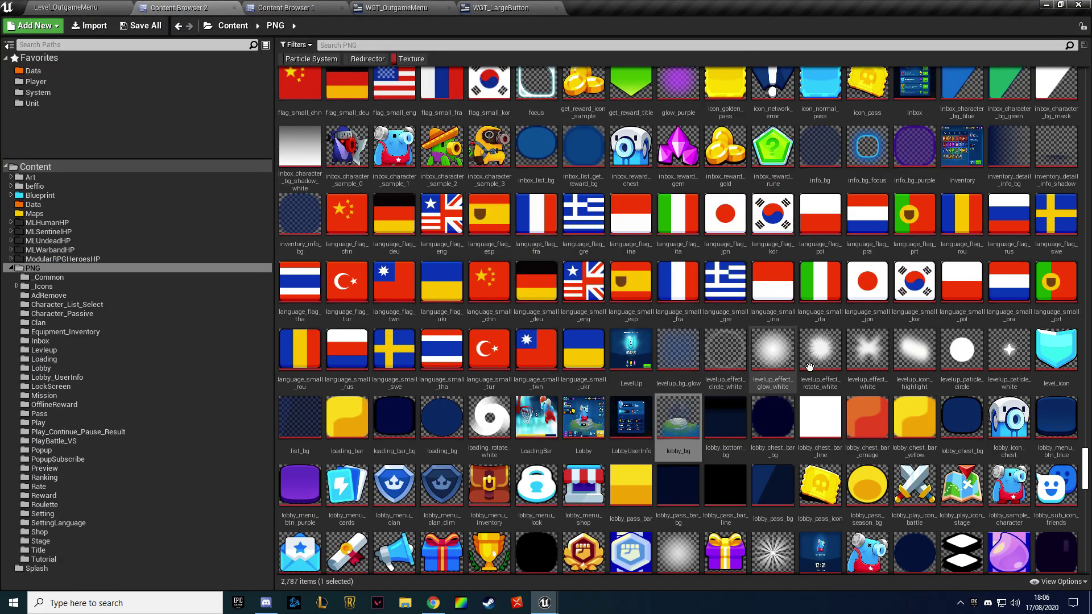
# Apply the lobby_pass_bg texture to the bottom strip Image_352
pyautogui.click(762, 498)
pyautogui.click(396, 7)
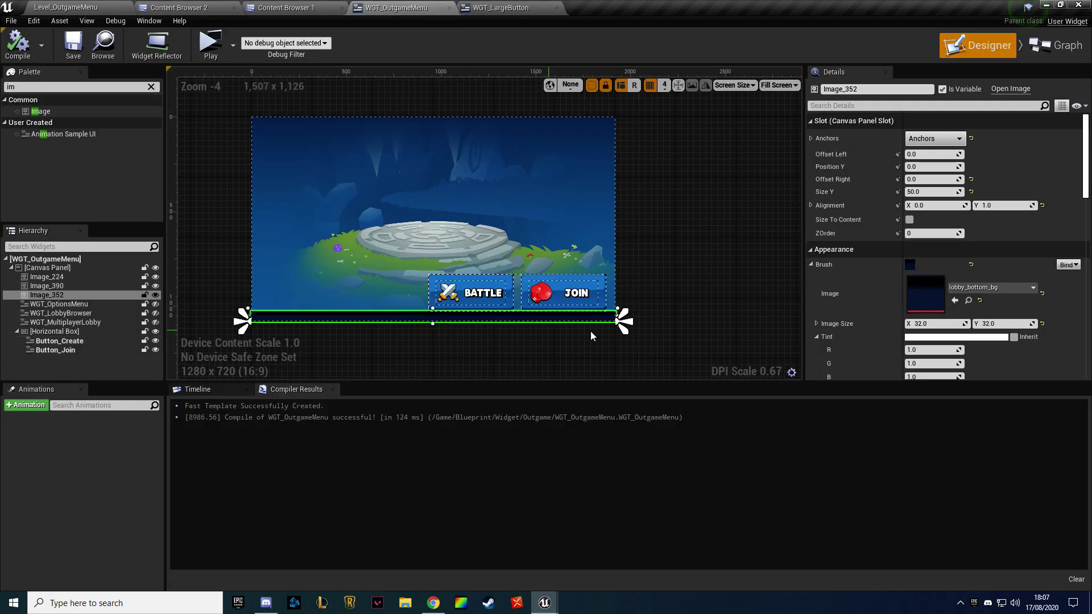
pyautogui.click(955, 301)
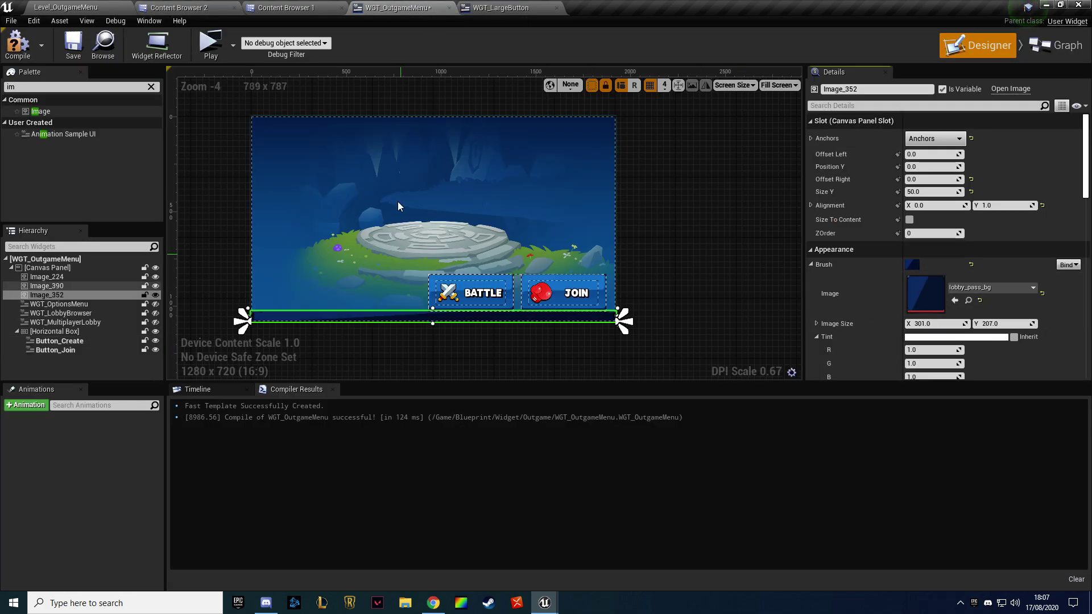
pyautogui.click(290, 6)
pyautogui.click(500, 7)
pyautogui.click(396, 7)
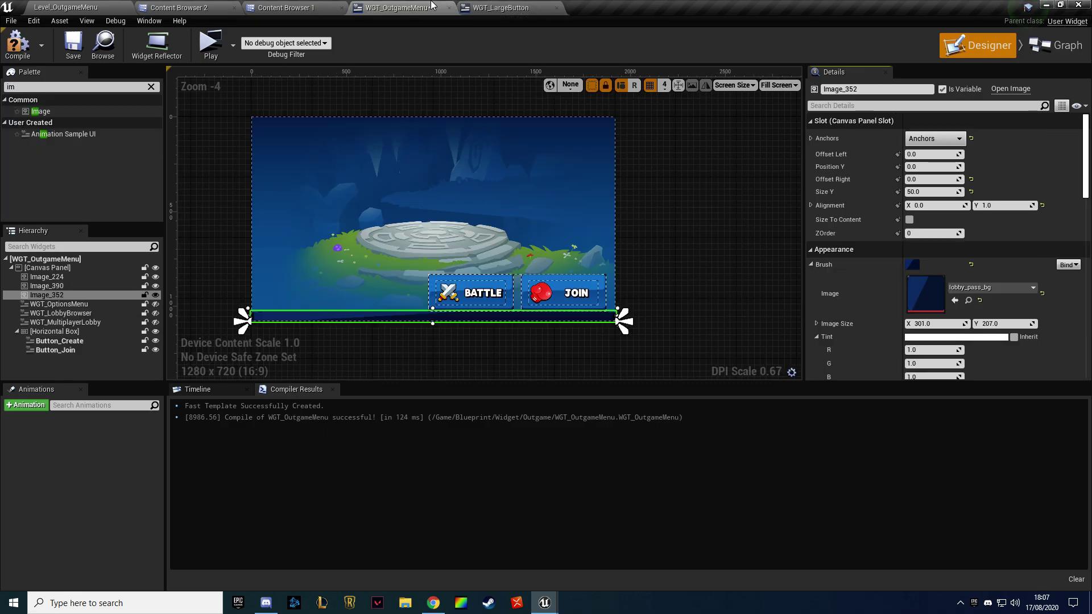
pyautogui.moveTo(555, 297); pyautogui.dragTo(695, 170, button='right')
pyautogui.scroll(-5, 932, 273)
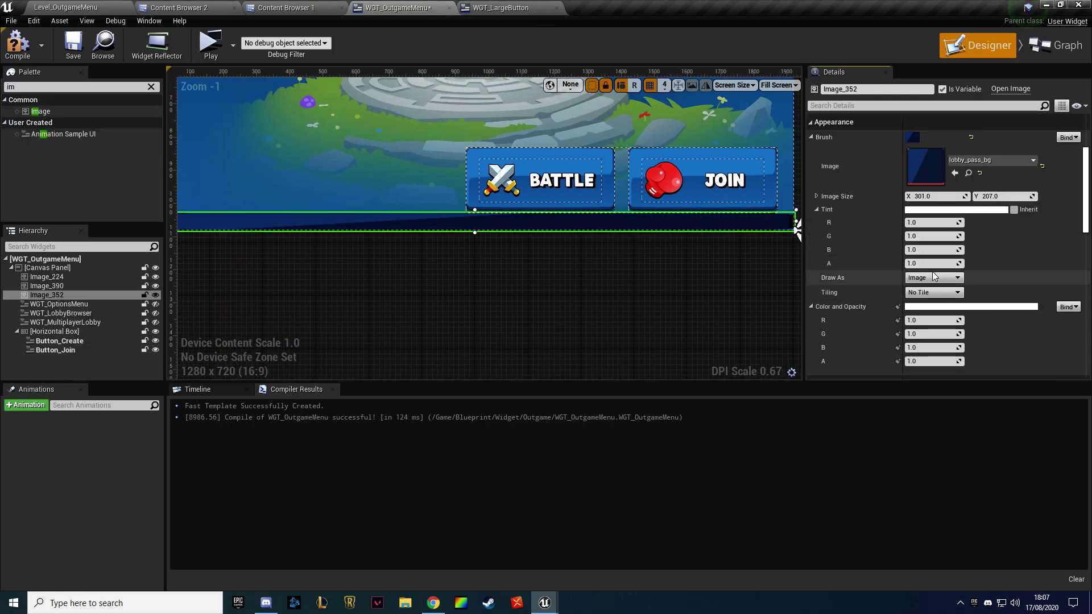
# Try horizontal, vertical and both-direction tiling on the bar image
pyautogui.click(932, 276)
pyautogui.click(932, 277)
pyautogui.click(932, 293)
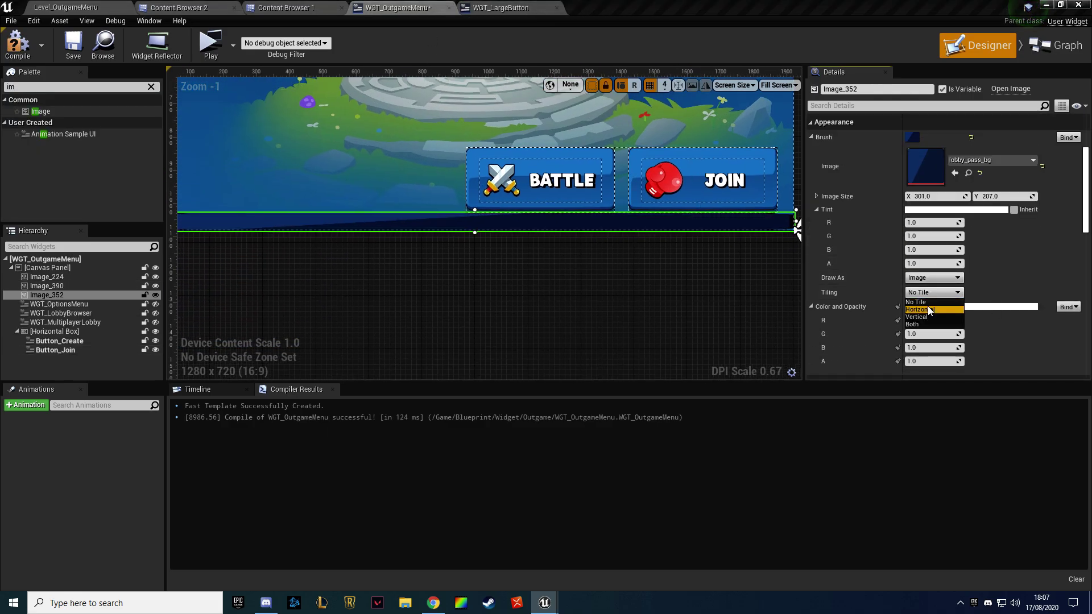
pyautogui.click(926, 305)
pyautogui.moveTo(591, 251)
pyautogui.mouseDown(button='right')
pyautogui.moveTo(643, 289)
pyautogui.moveTo(711, 301)
pyautogui.mouseUp(button='right')
pyautogui.click(933, 292)
pyautogui.click(925, 317)
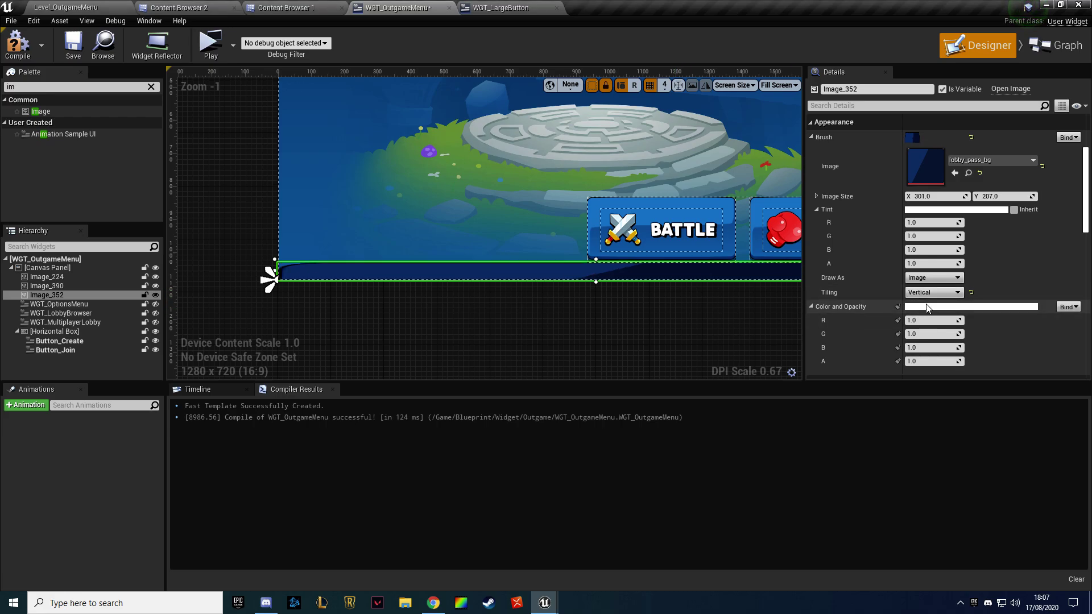
pyautogui.click(932, 292)
pyautogui.click(912, 324)
# Inspect the tiled bar, then turn its tiling back off
pyautogui.scroll(-3, 525, 271)
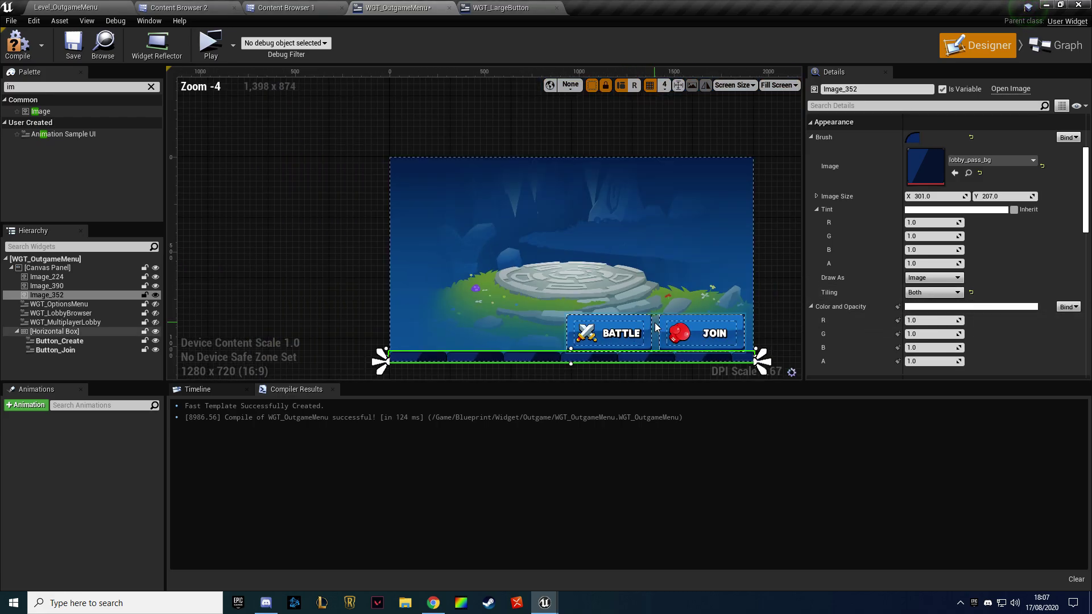
pyautogui.scroll(3, 524, 271)
pyautogui.moveTo(524, 271); pyautogui.dragTo(537, 231, button='right')
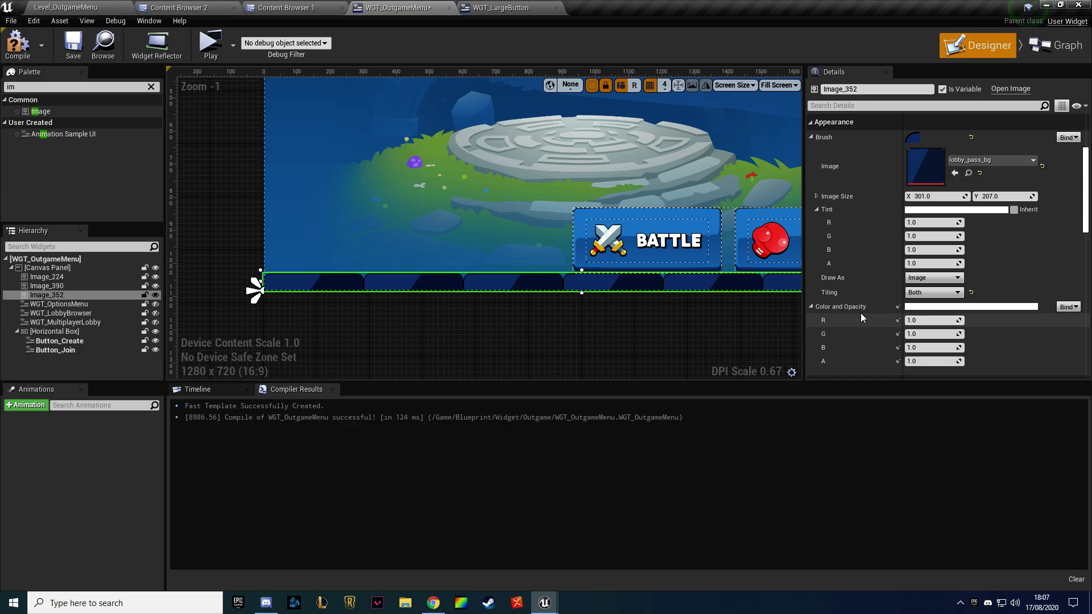
pyautogui.click(925, 291)
pyautogui.click(926, 302)
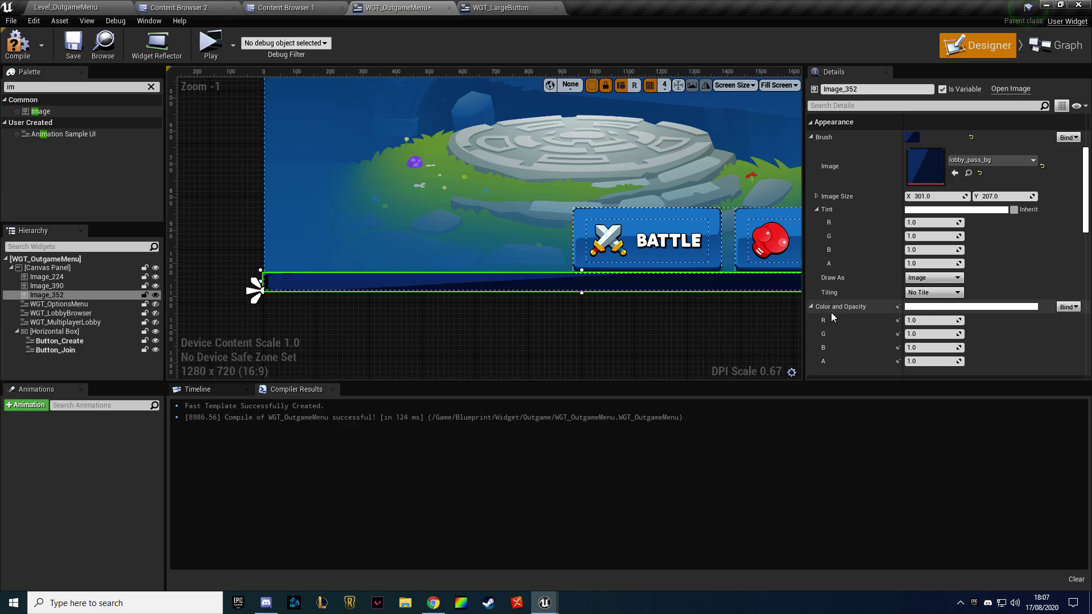
pyautogui.scroll(-1, 699, 373)
pyautogui.moveTo(612, 325); pyautogui.dragTo(628, 236, button='right')
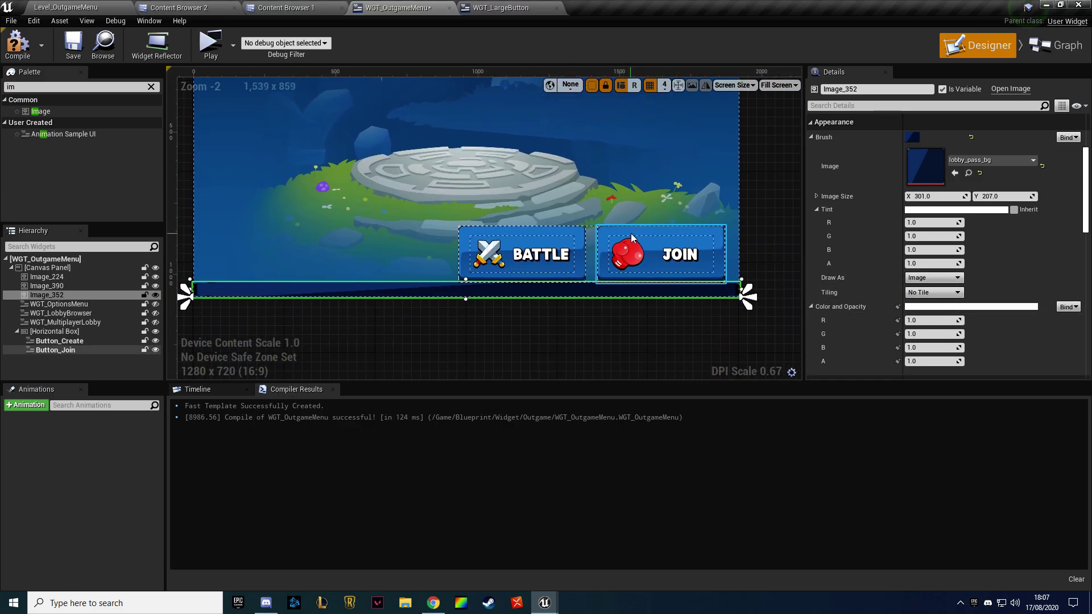
# Select the lobby_pass_bar_bg texture in the PNG textures Content Browser
pyautogui.click(505, 7)
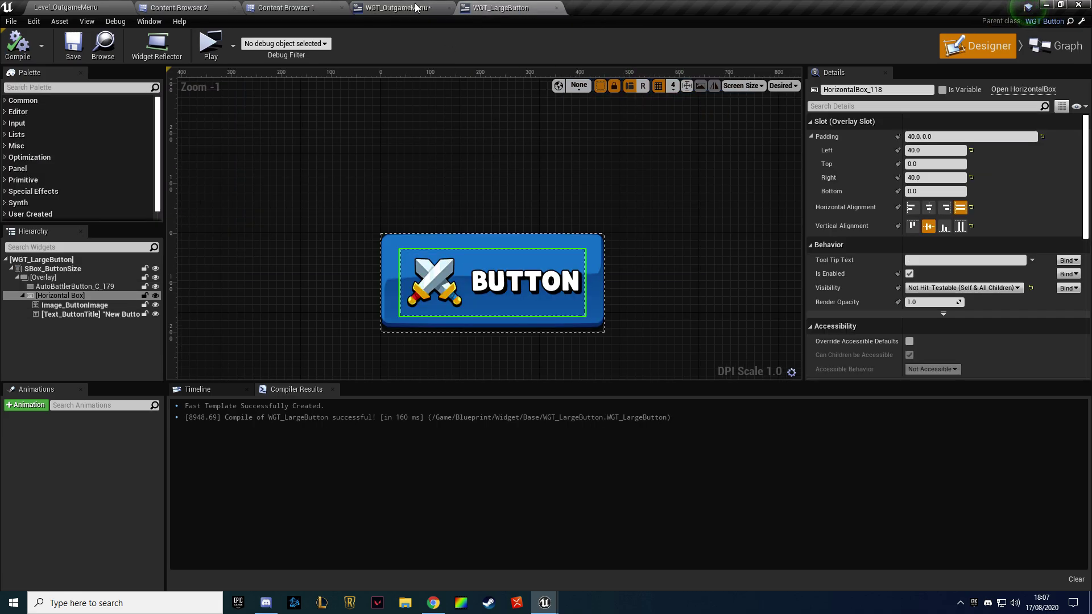
pyautogui.click(337, 7)
pyautogui.click(374, 7)
pyautogui.click(306, 6)
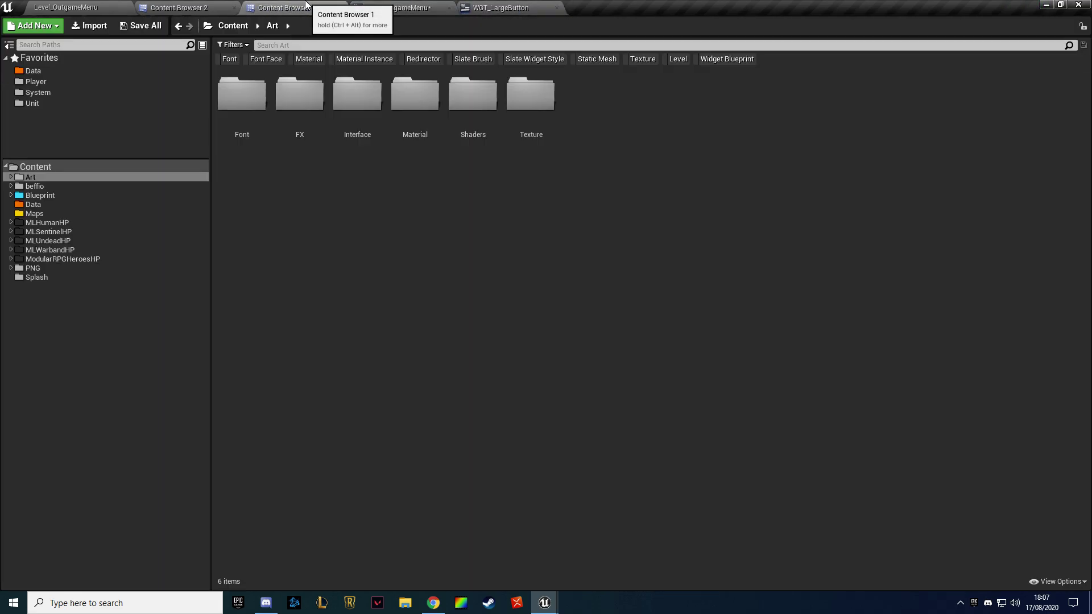
pyautogui.click(397, 7)
pyautogui.click(185, 4)
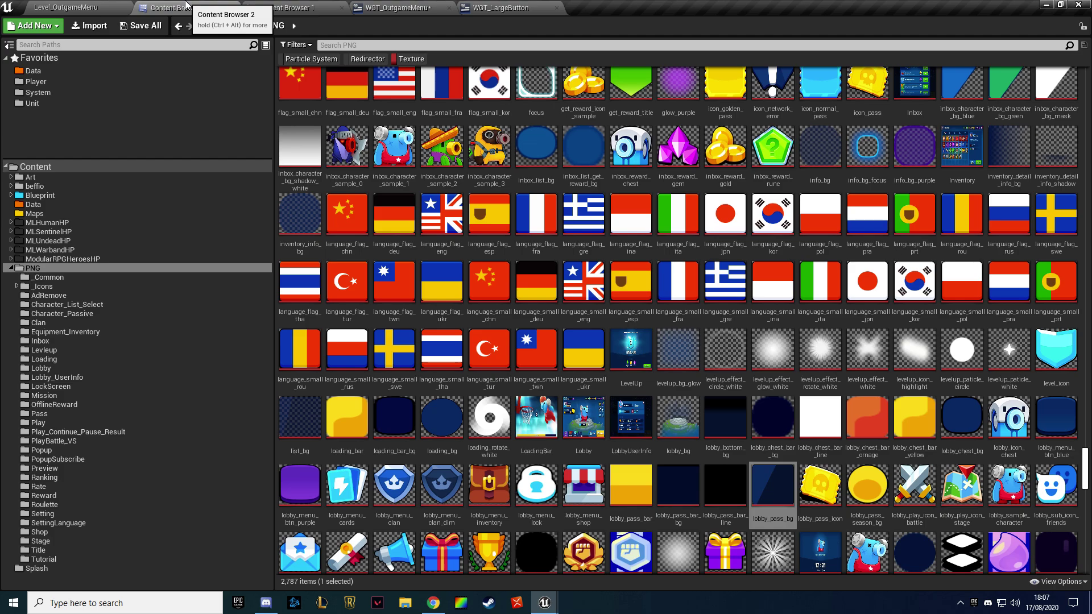
pyautogui.click(675, 485)
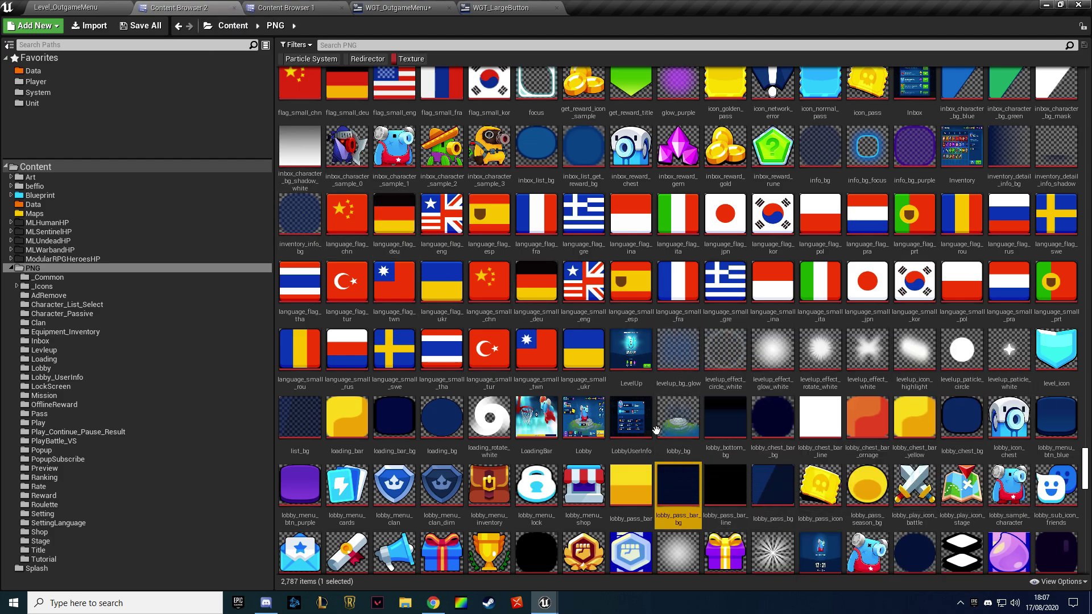
# Assign lobby_pass_bar_bg as the bar's brush image and tile it horizontally
pyautogui.click(500, 7)
pyautogui.click(398, 8)
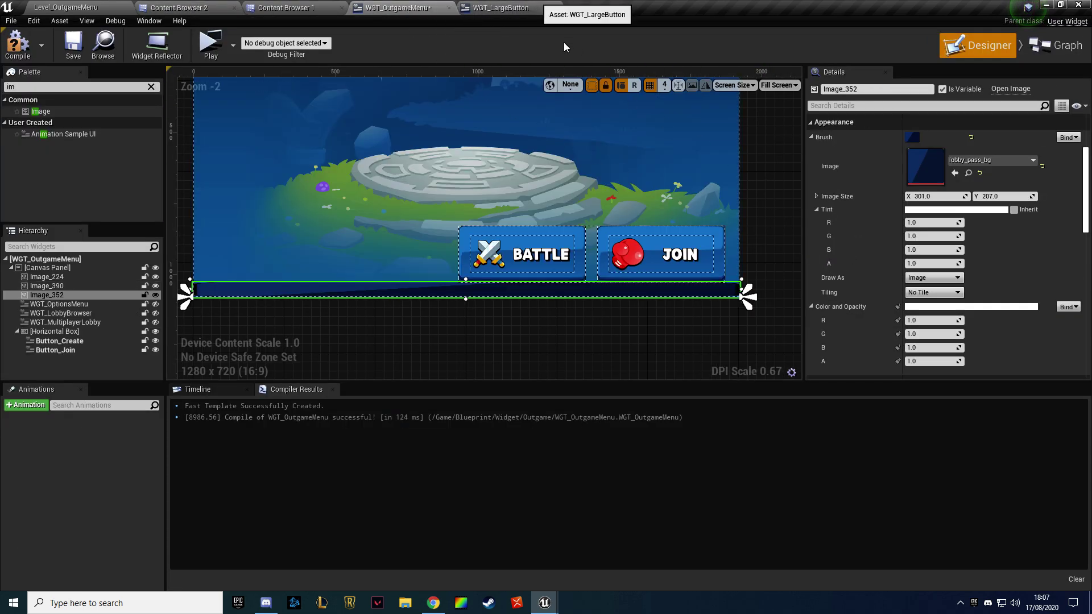
pyautogui.click(954, 173)
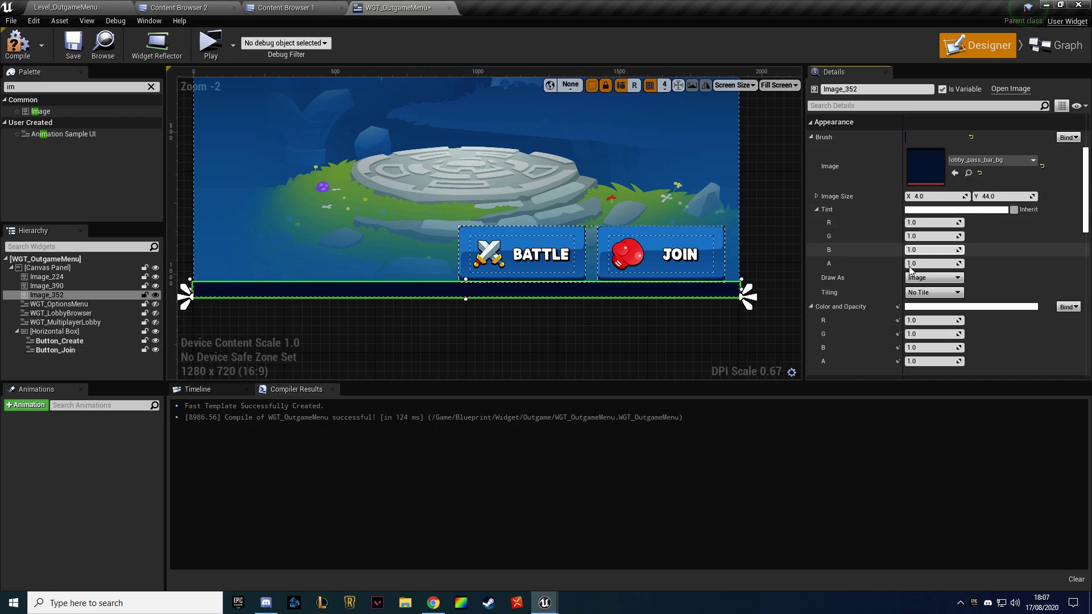
pyautogui.click(932, 292)
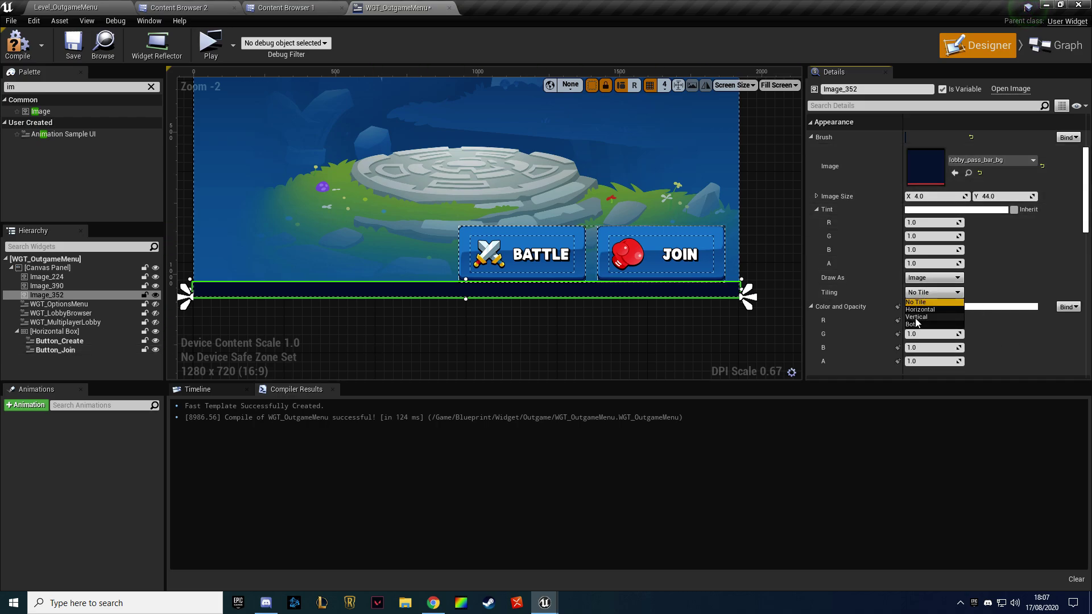
pyautogui.click(920, 309)
# Check the bar's left end, reselect Image_352, and preview the menu in Play
pyautogui.scroll(4, 437, 289)
pyautogui.scroll(8, 437, 292)
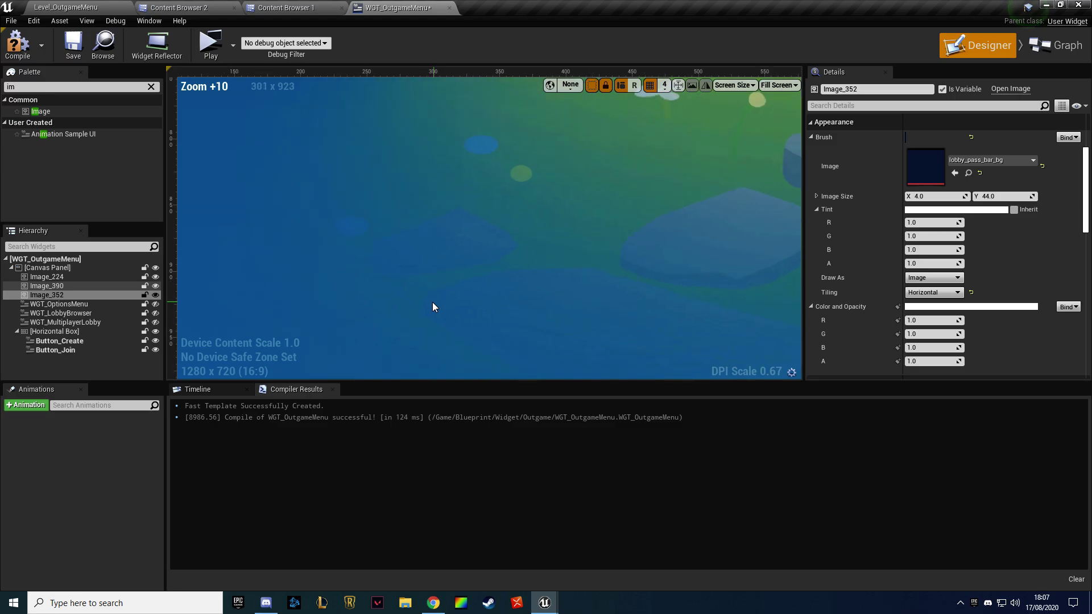
pyautogui.moveTo(432, 307); pyautogui.dragTo(512, 246, button='right')
pyautogui.click(461, 348)
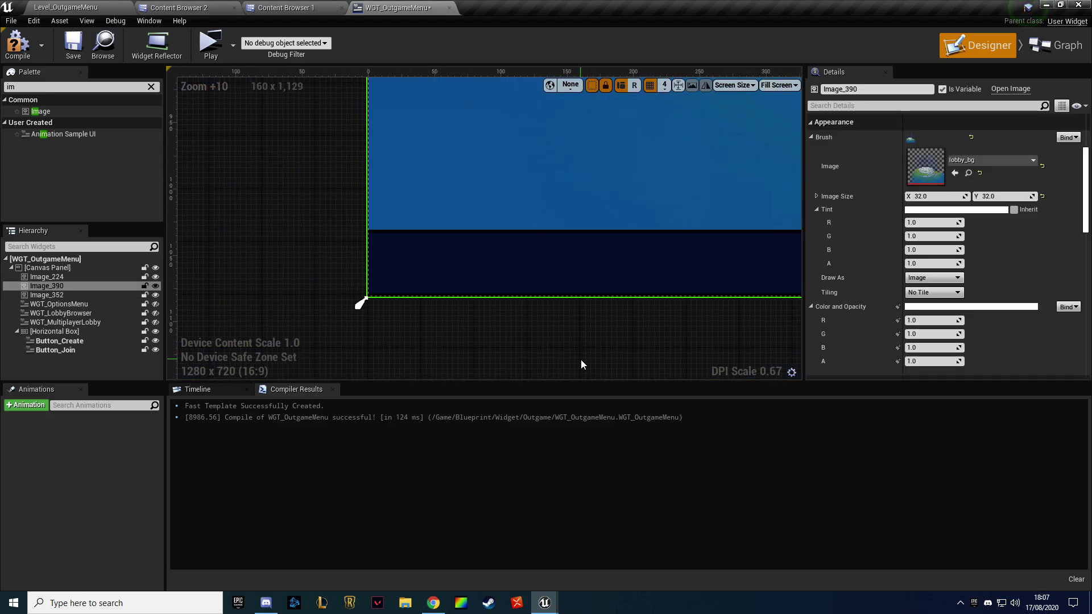
pyautogui.rightClick(493, 361)
pyautogui.click(489, 248)
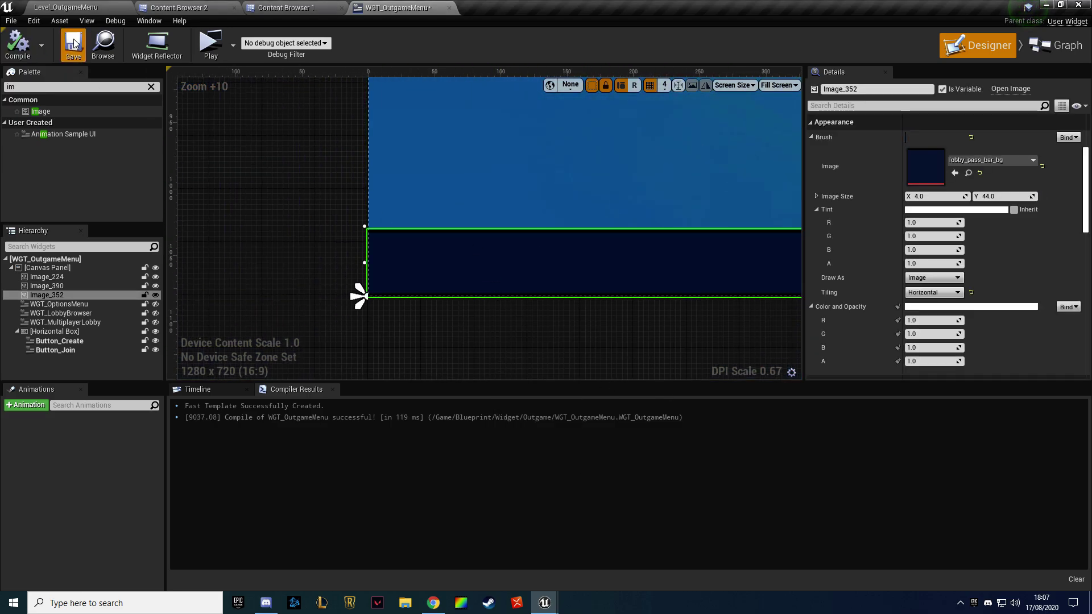
pyautogui.click(215, 46)
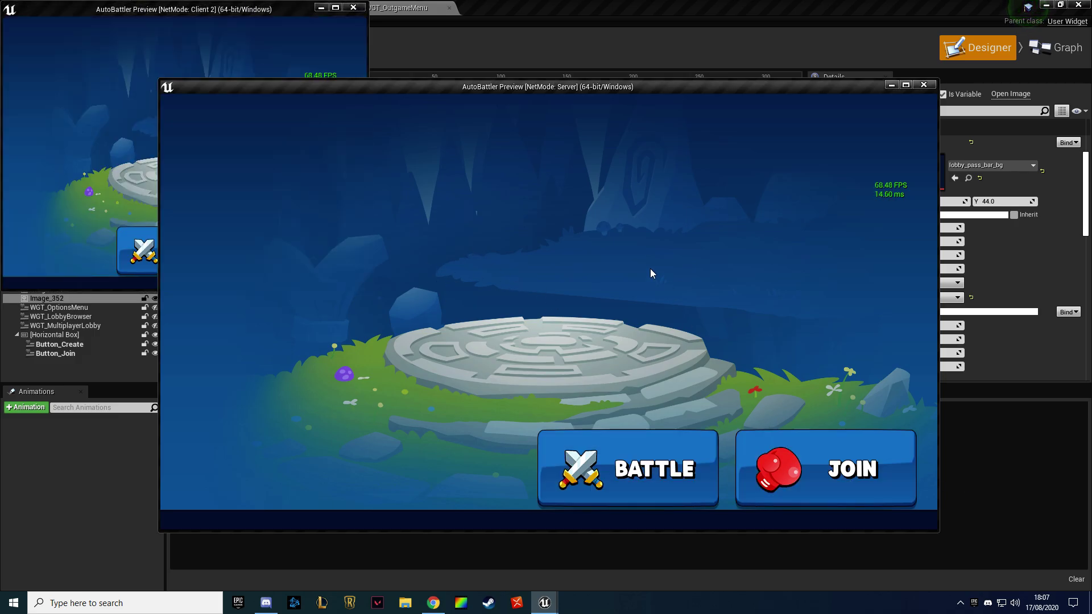
pyautogui.press('Escape')
# Select the BATTLE button (Button_Create) and narrow its right padding to 20
pyautogui.scroll(-3, 500, 254)
pyautogui.scroll(-3, 459, 261)
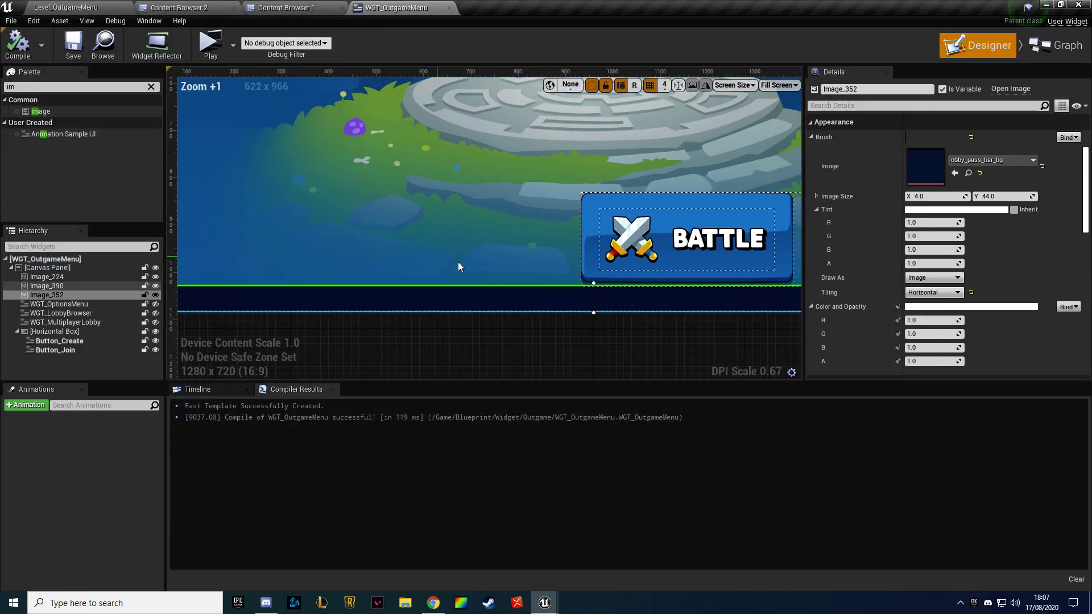
pyautogui.scroll(-3, 398, 247)
pyautogui.click(510, 267)
# Move the Horizontal Box button row to Position X -20 and Y -30
pyautogui.scroll(3, 890, 178)
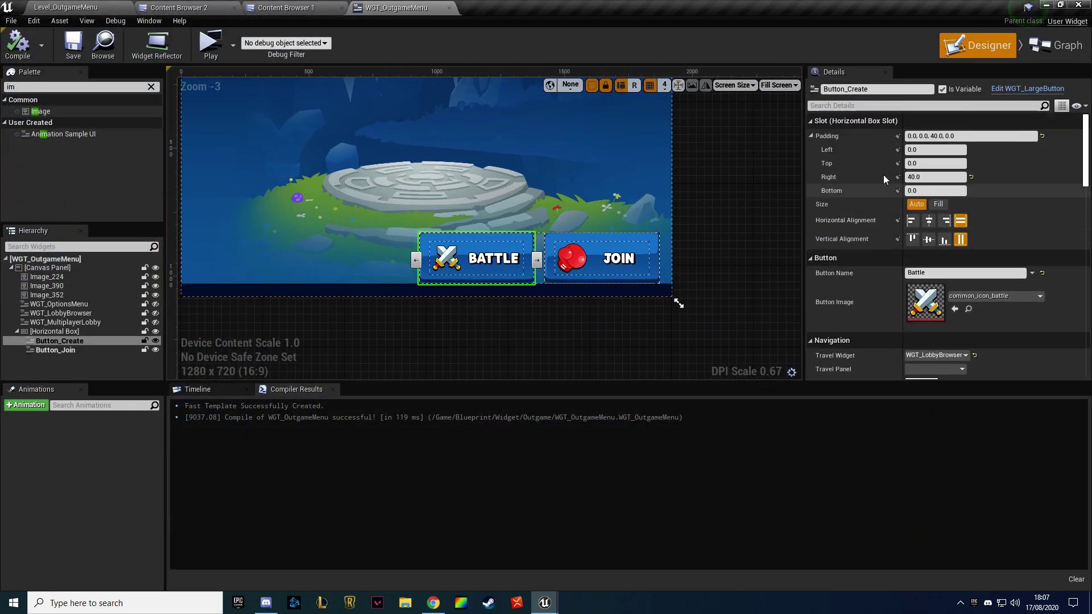
pyautogui.scroll(-1, 938, 180)
pyautogui.scroll(-1, 935, 178)
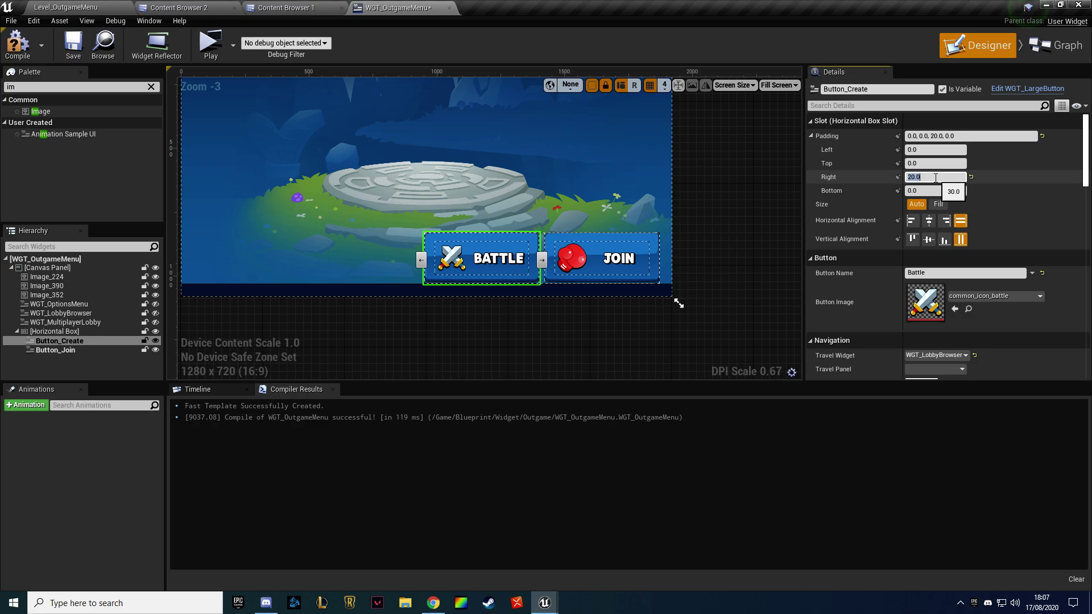
pyautogui.click(665, 298)
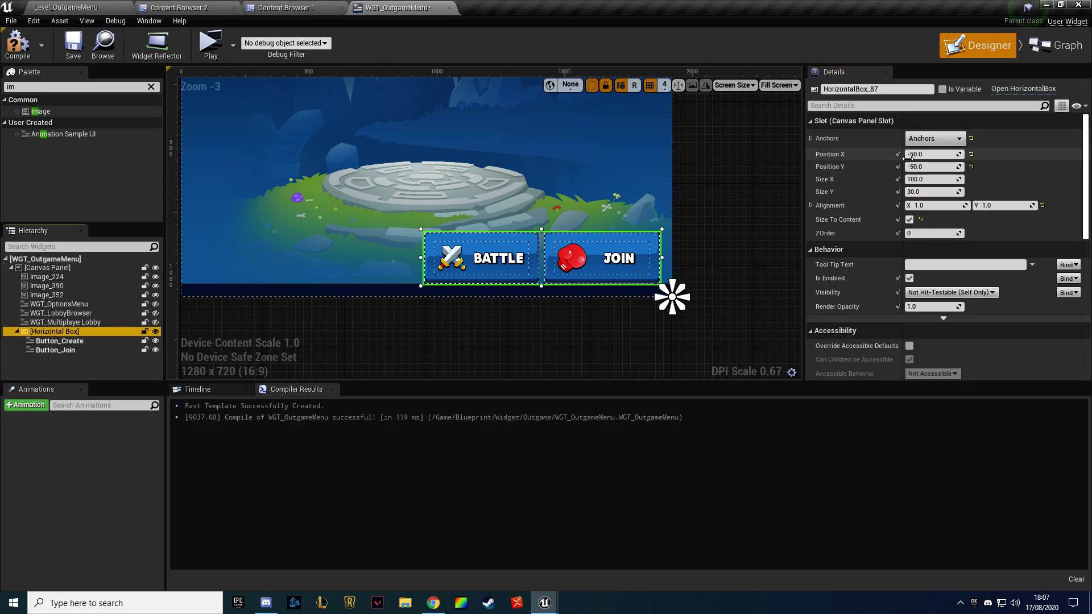
pyautogui.click(939, 158)
pyautogui.write('20')
pyautogui.press('Return')
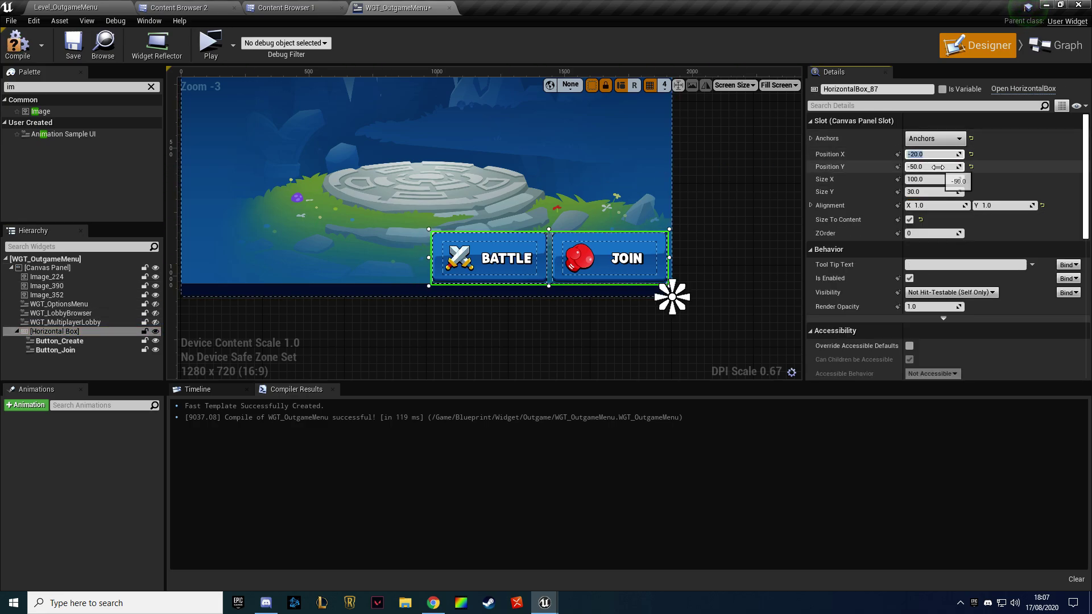
pyautogui.write('-30')
pyautogui.press('Return')
# Compile and save the menu widget, then check it in a play preview
pyautogui.click(717, 203)
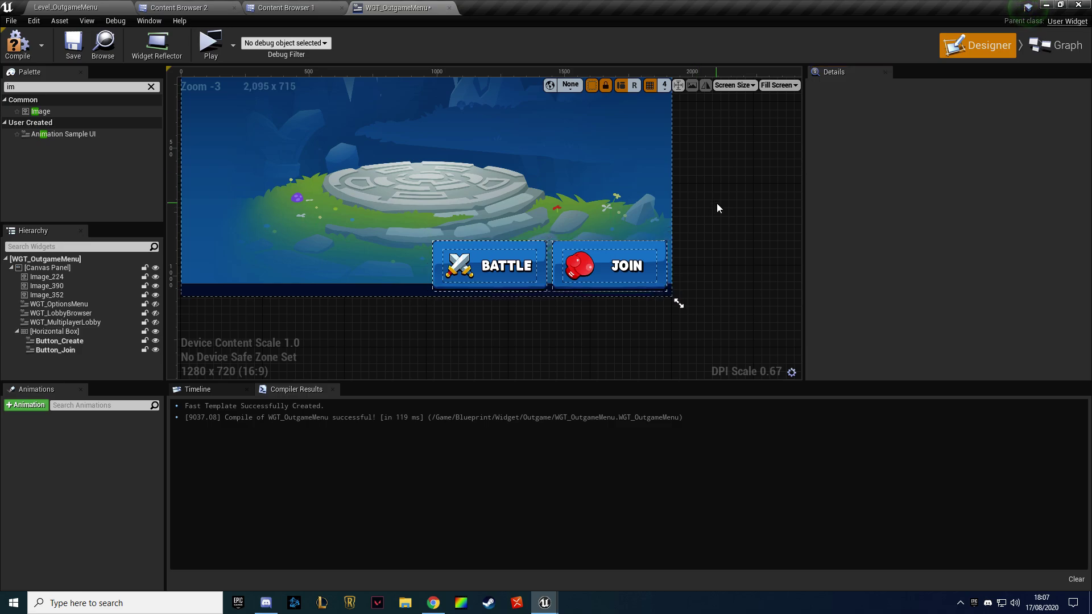
pyautogui.click(7, 51)
pyautogui.click(210, 44)
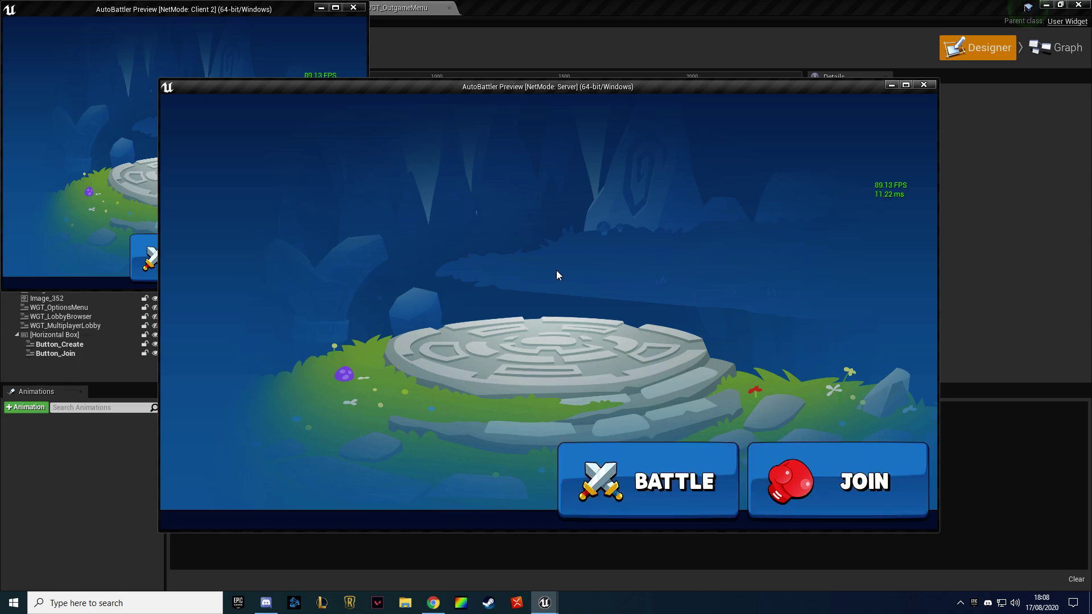
pyautogui.press('Escape')
# Open the BATTLE button's WGT_LargeButton widget, then compile, save and preview it
pyautogui.click(489, 265)
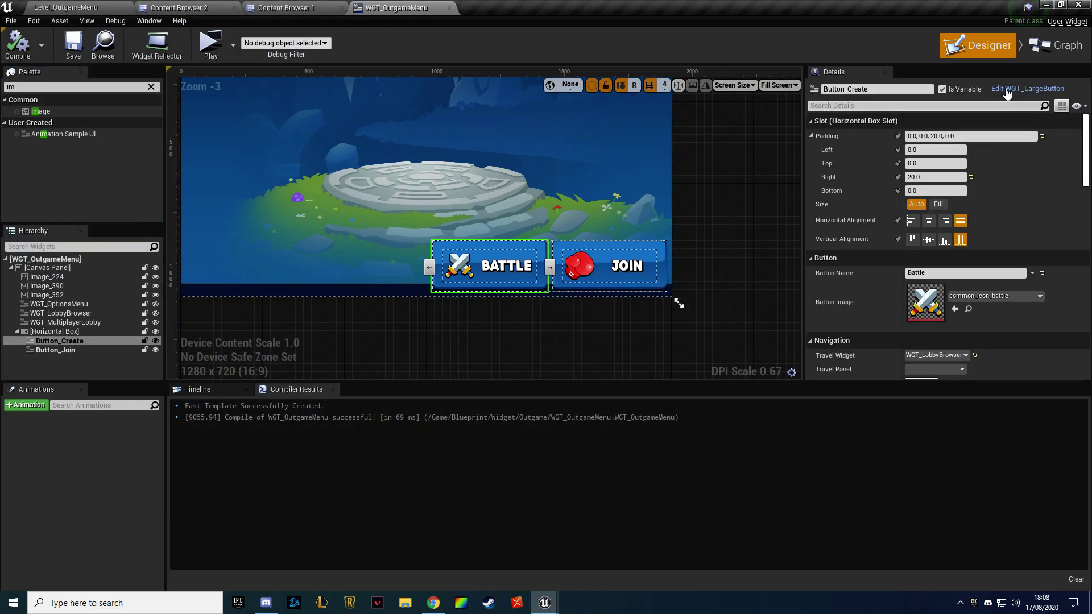
pyautogui.click(1016, 91)
pyautogui.click(1056, 47)
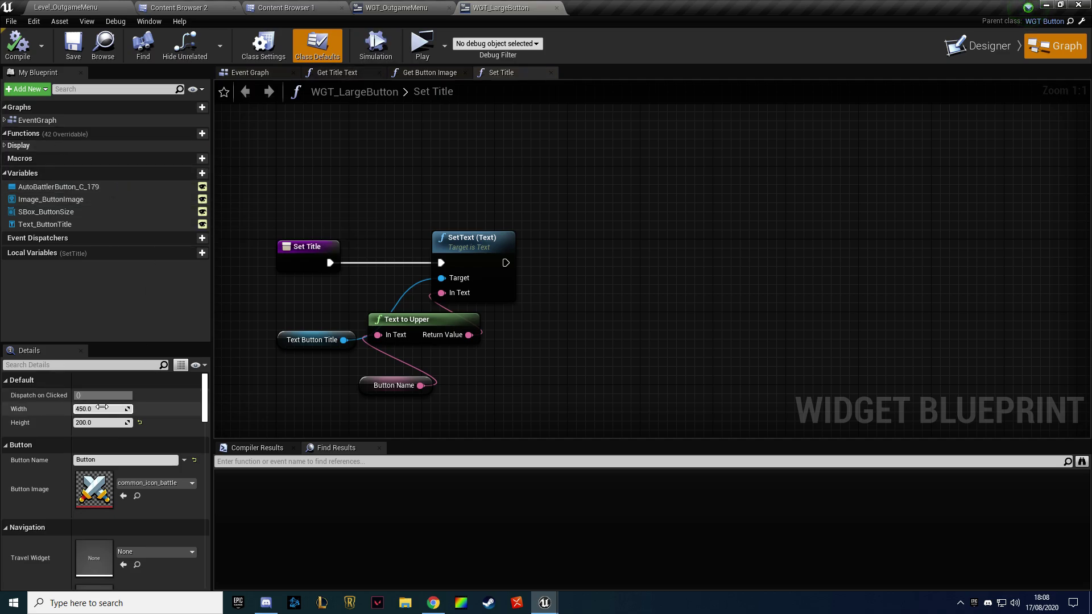
pyautogui.click(990, 48)
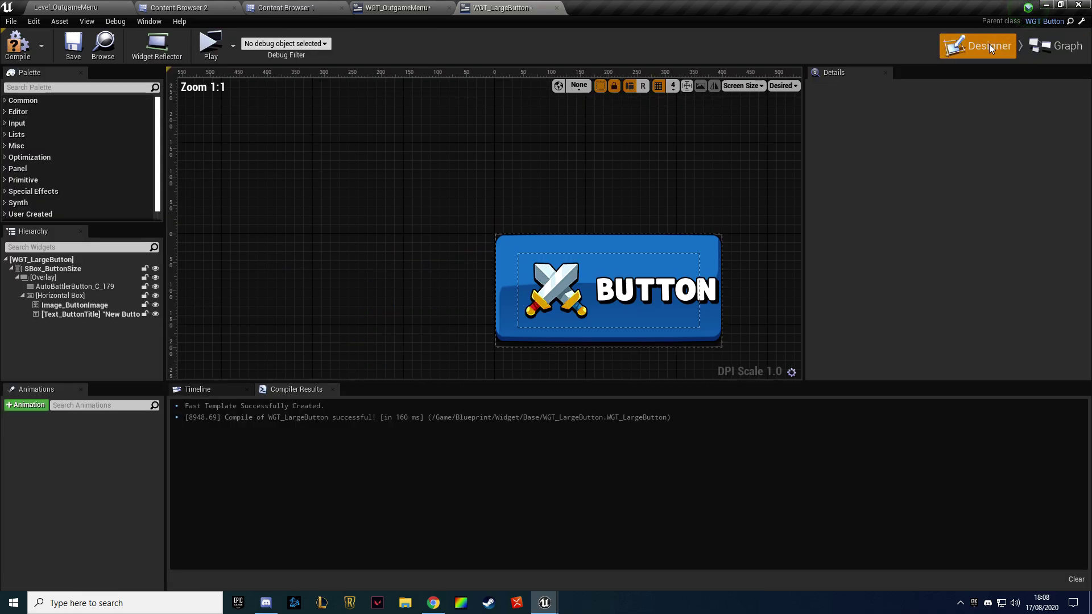
pyautogui.click(67, 45)
pyautogui.click(210, 45)
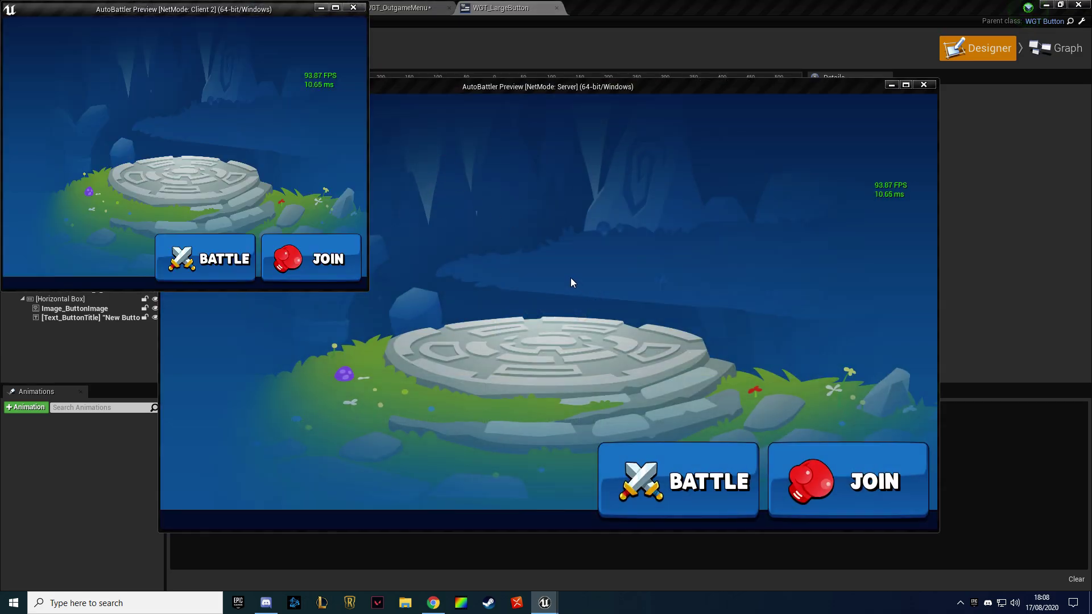
pyautogui.press('Escape')
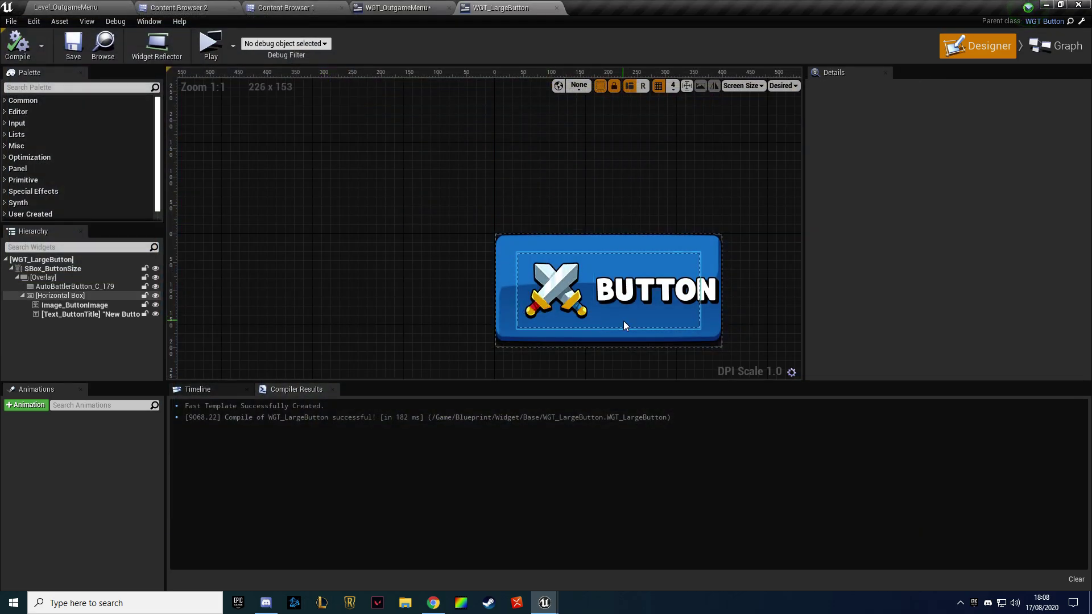
# Give the button's icon-and-title row 10 left and 10 right padding
pyautogui.click(623, 321)
pyautogui.click(811, 136)
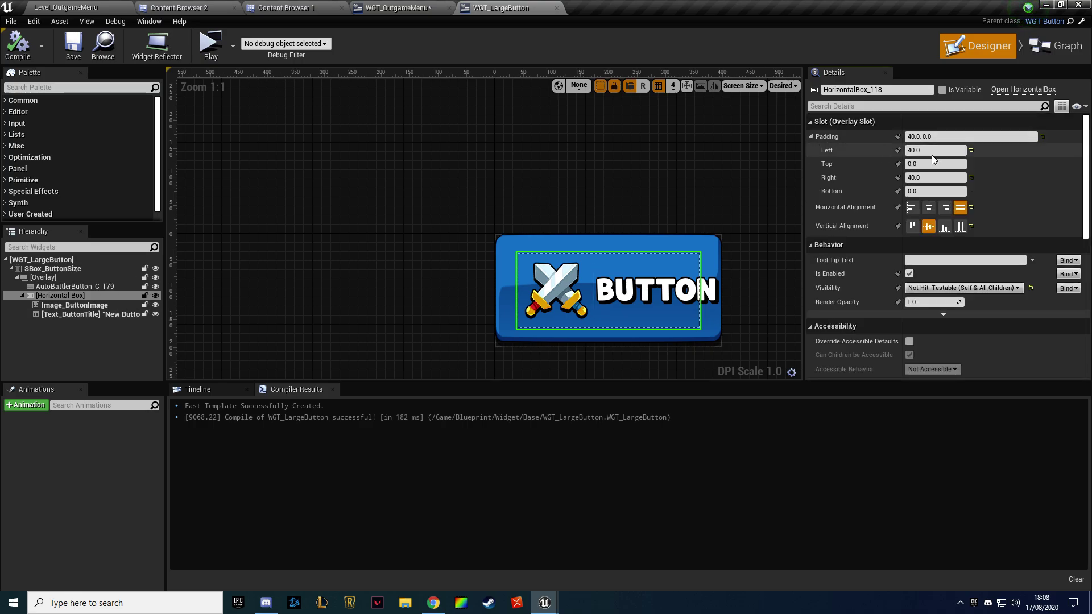
pyautogui.click(931, 152)
pyautogui.write('10')
pyautogui.press('Return')
pyautogui.click(935, 177)
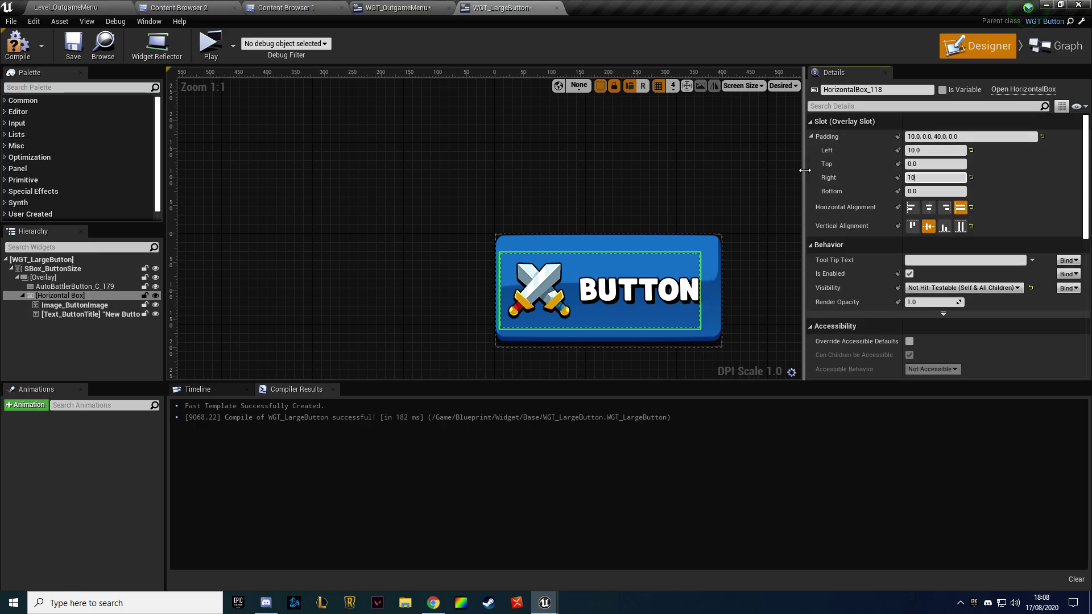
pyautogui.write('10')
pyautogui.press('Return')
# Recompile the large button and test the BATTLE/JOIN buttons in a play session
pyautogui.click(31, 44)
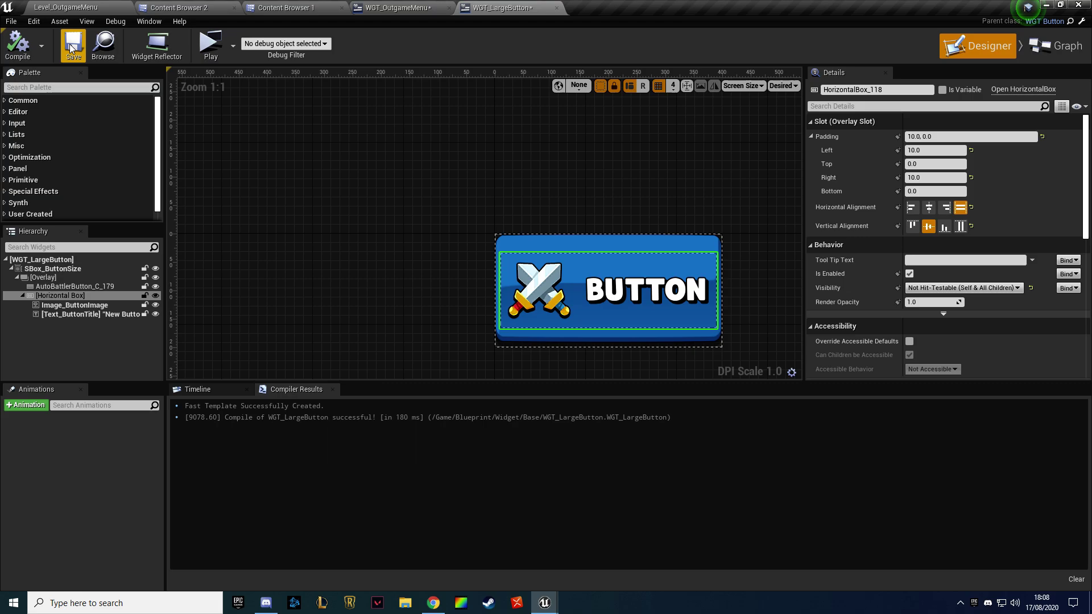
pyautogui.click(202, 45)
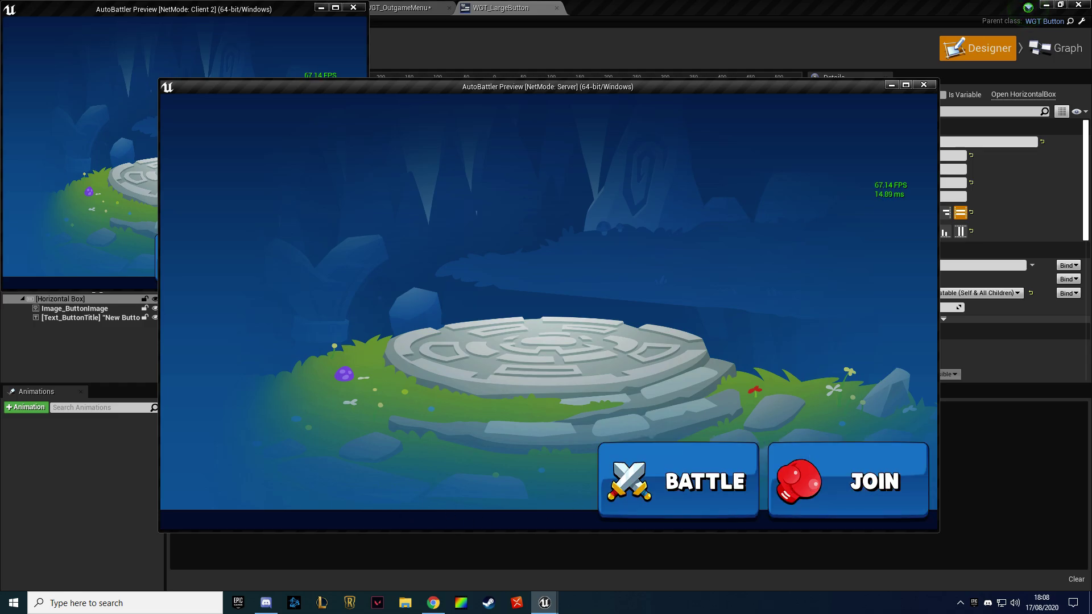
pyautogui.press('Escape')
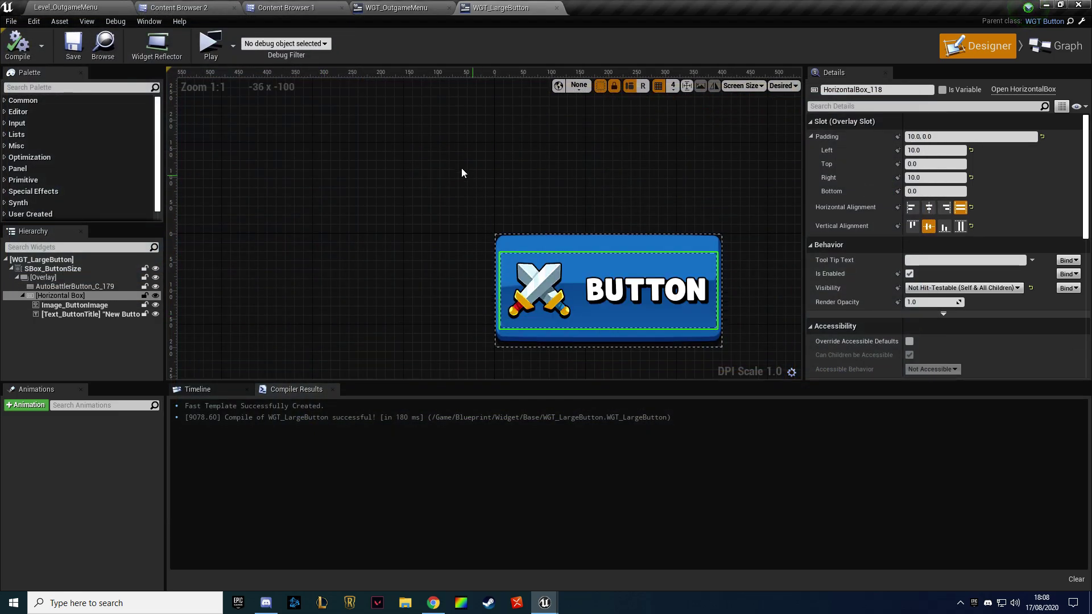
# Duplicate the WGT_LargeButton asset as WGT_MediumButton
pyautogui.click(119, 46)
pyautogui.rightClick(443, 99)
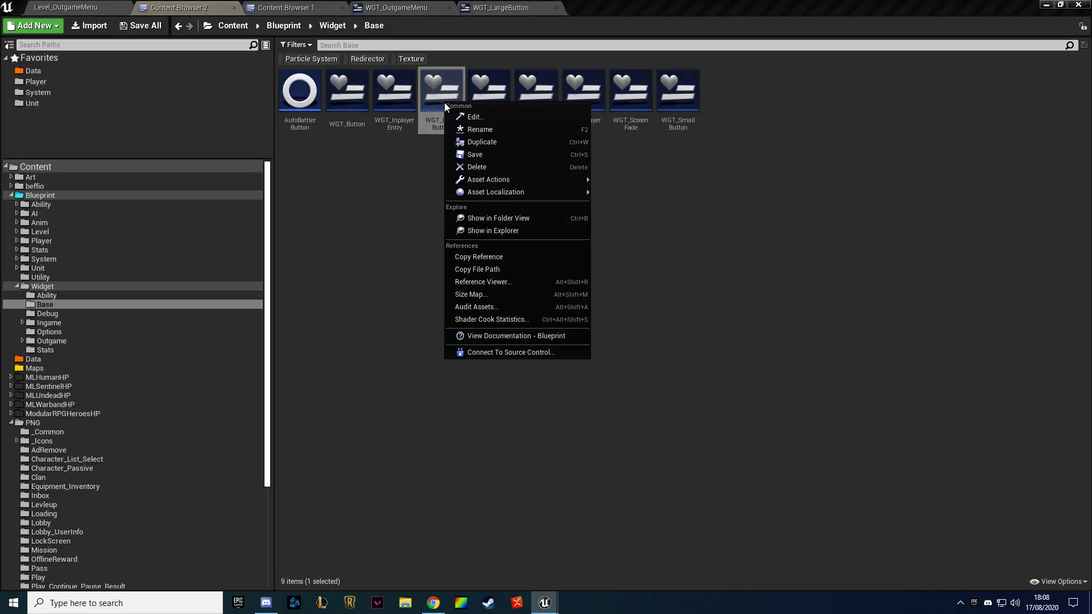
pyautogui.click(472, 142)
pyautogui.write('MediumButto')
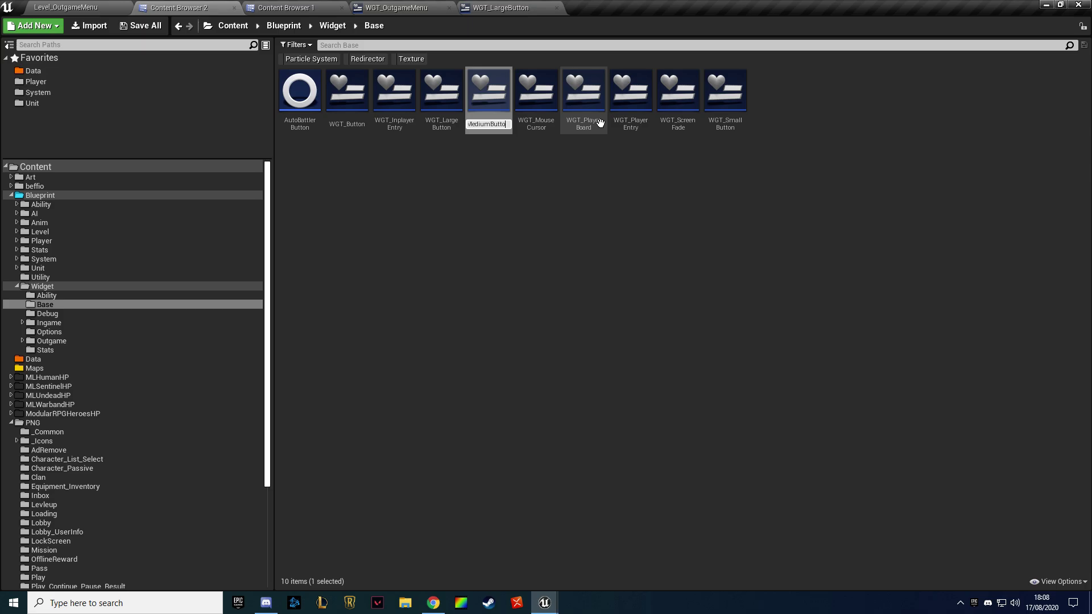
pyautogui.write('n')
pyautogui.press('Return')
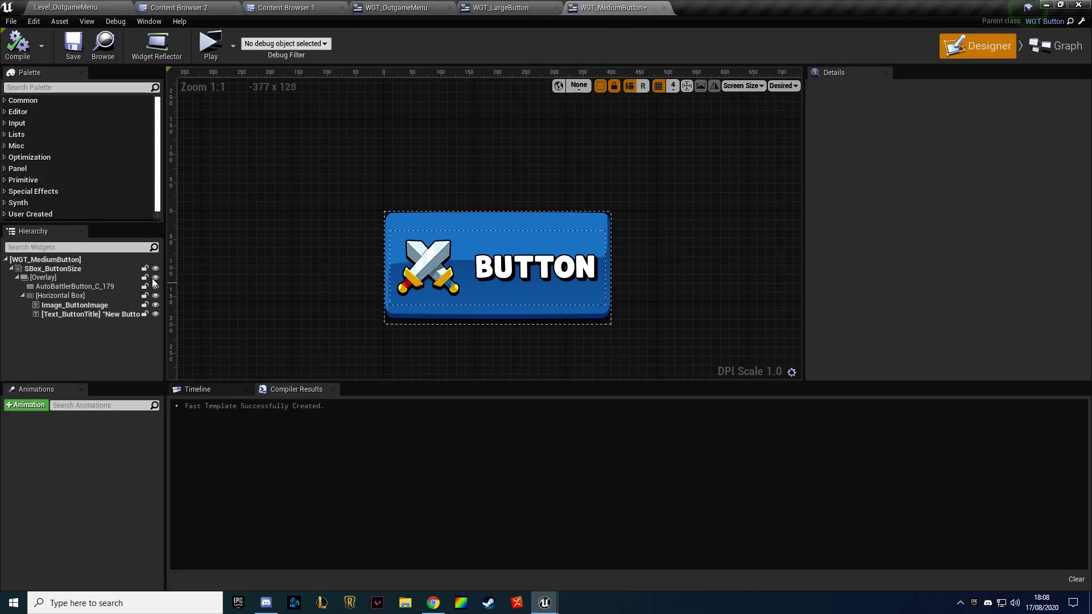
# Put a Vertical Box under the Overlay, move the title and icon into it, and delete the Horizontal Box
pyautogui.click(33, 87)
pyautogui.write('ver')
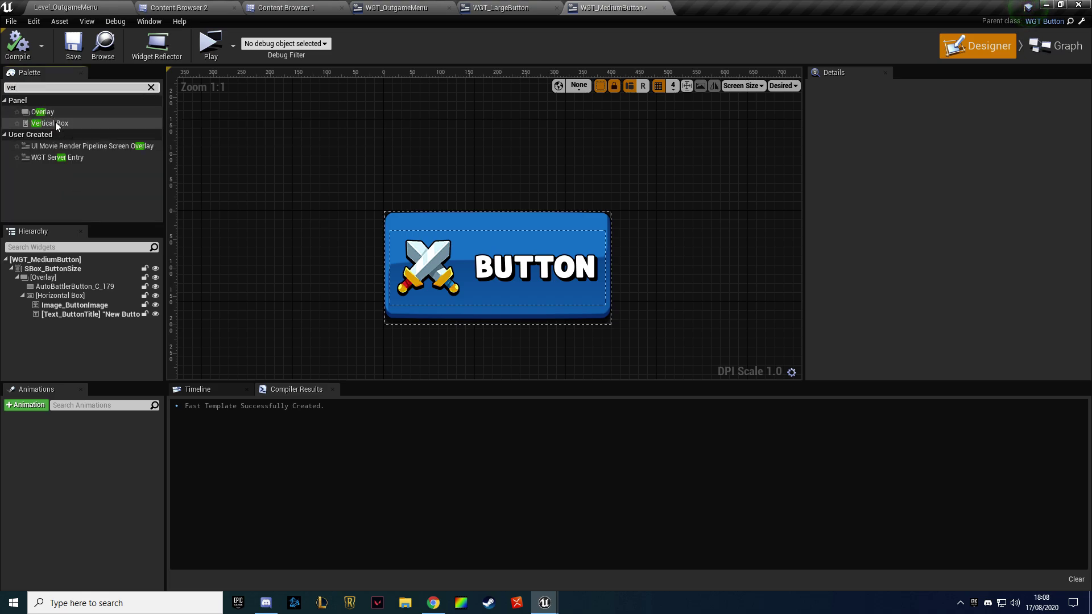
pyautogui.moveTo(55, 121)
pyautogui.mouseDown()
pyautogui.moveTo(69, 267)
pyautogui.moveTo(56, 327)
pyautogui.moveTo(58, 316)
pyautogui.mouseUp()
pyautogui.click(57, 296)
pyautogui.click(58, 306)
pyautogui.click(57, 297)
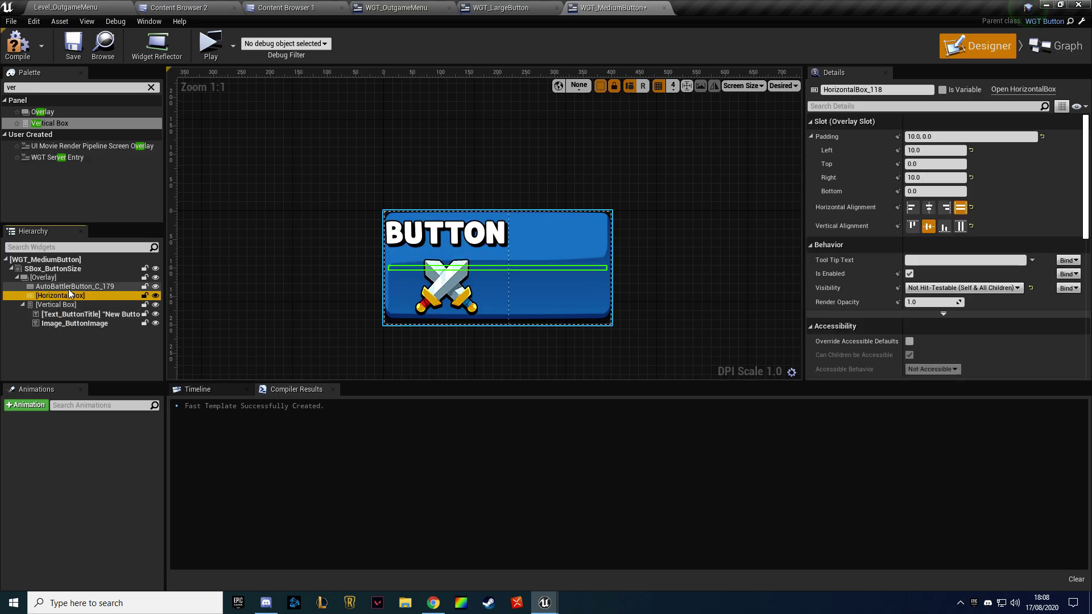
pyautogui.press('Delete')
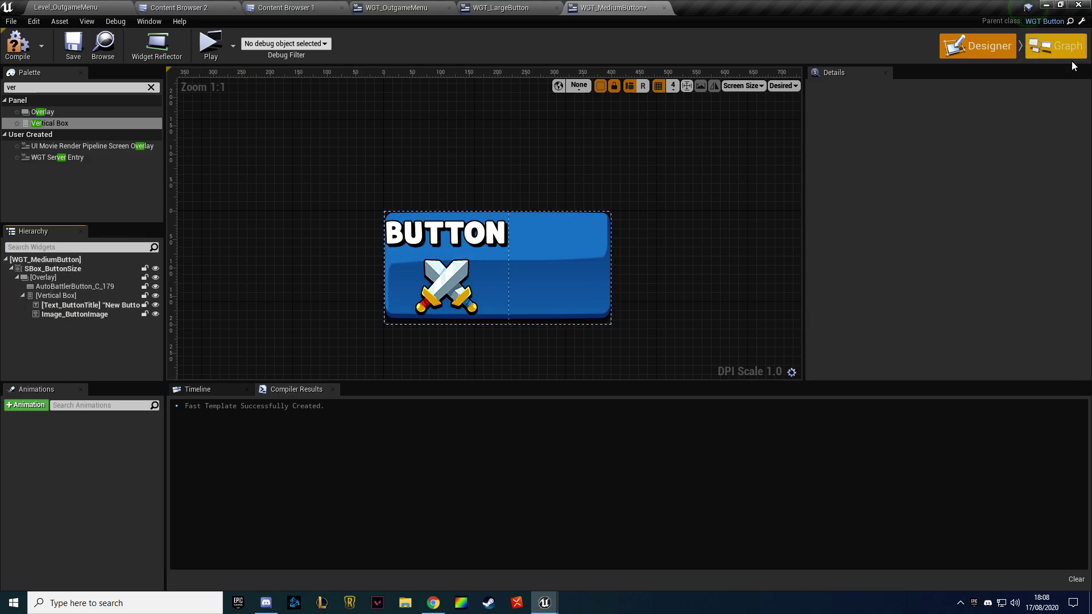
pyautogui.click(1062, 48)
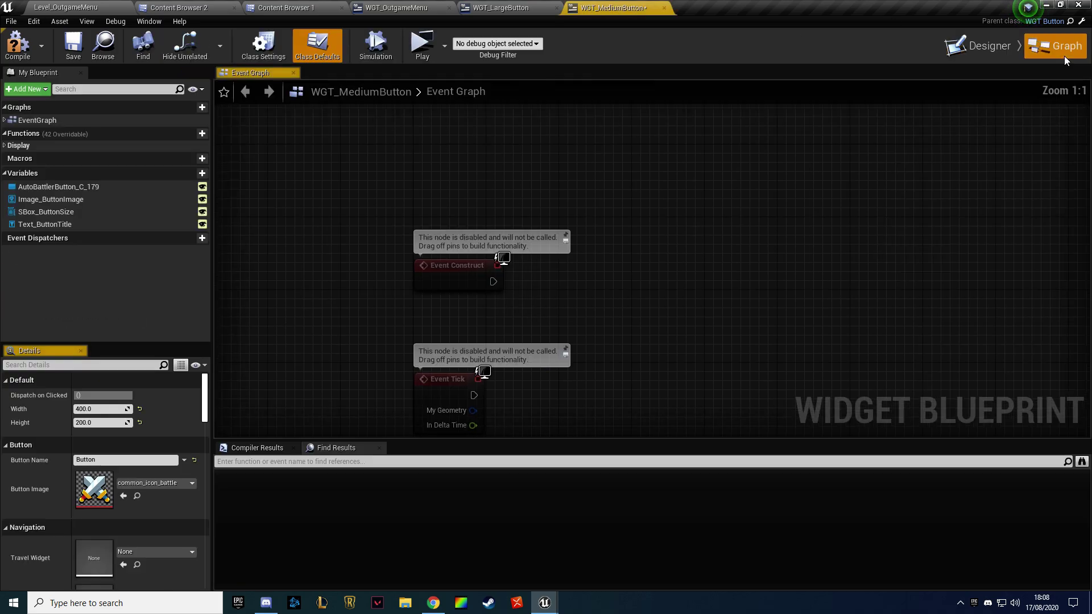
# Set the medium button's default width and height to 250
pyautogui.click(100, 423)
pyautogui.write('30')
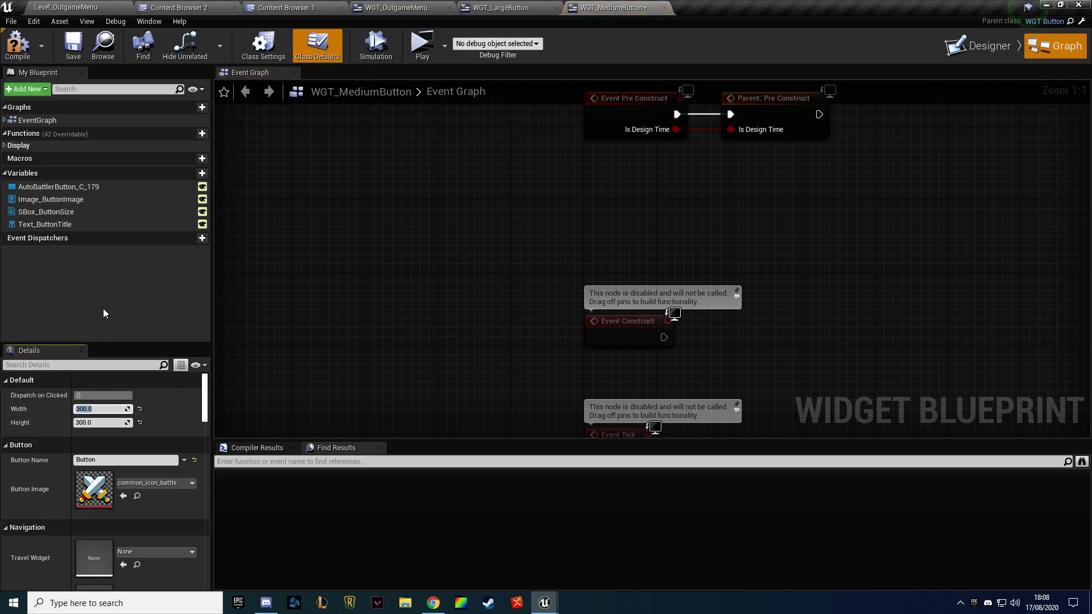
pyautogui.press('BackSpace')
pyautogui.write('250')
pyautogui.click(99, 423)
pyautogui.write('250')
pyautogui.press('Return')
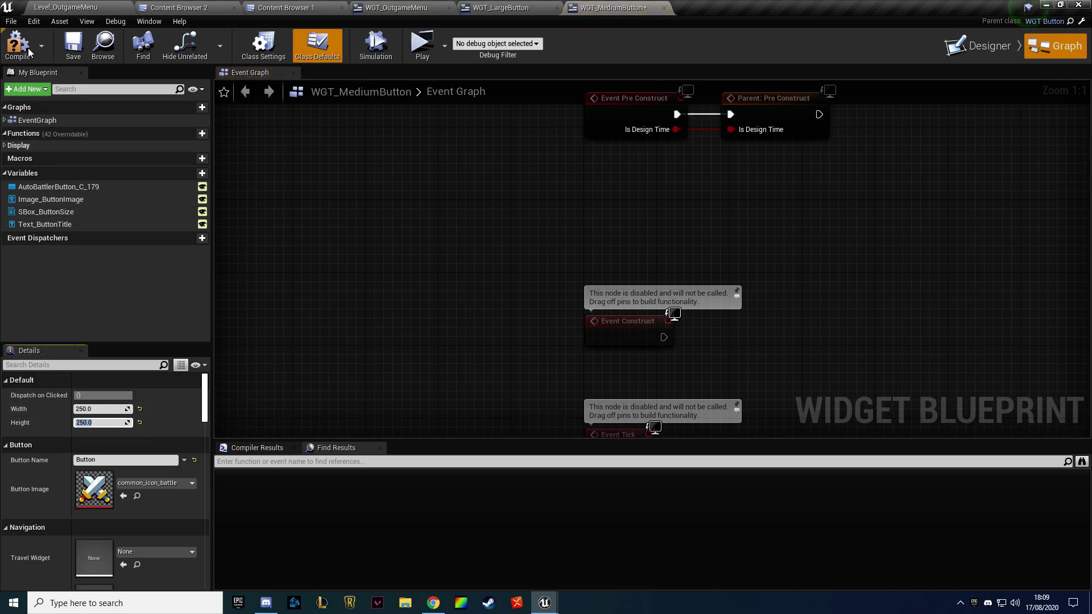
# Make the Vertical Box fill horizontally and vertically, compile, and place BUTTON below the icon
pyautogui.click(981, 54)
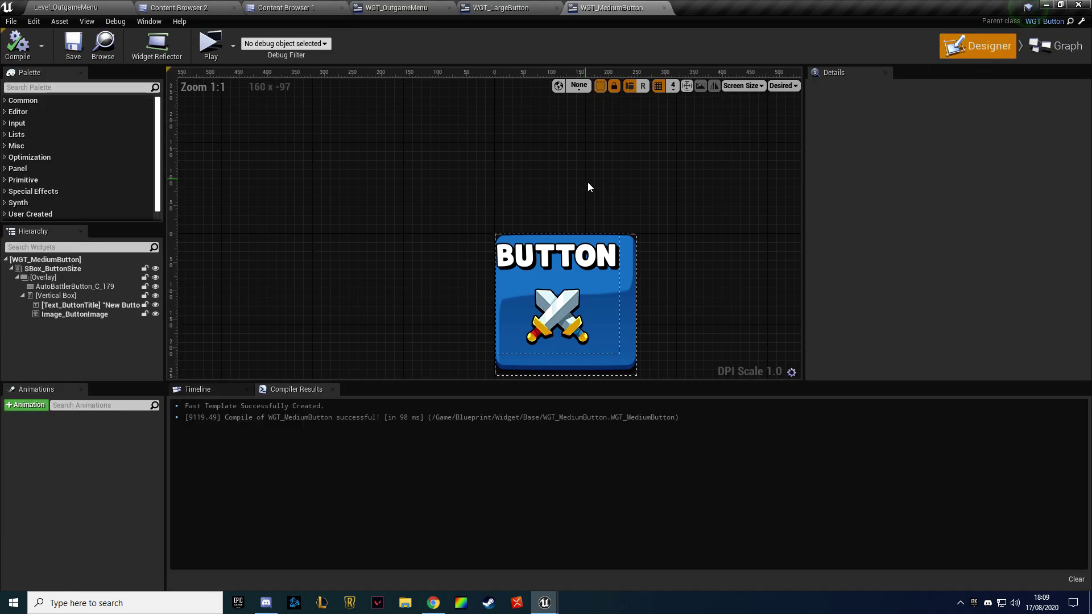
pyautogui.click(85, 296)
pyautogui.click(960, 207)
pyautogui.click(960, 227)
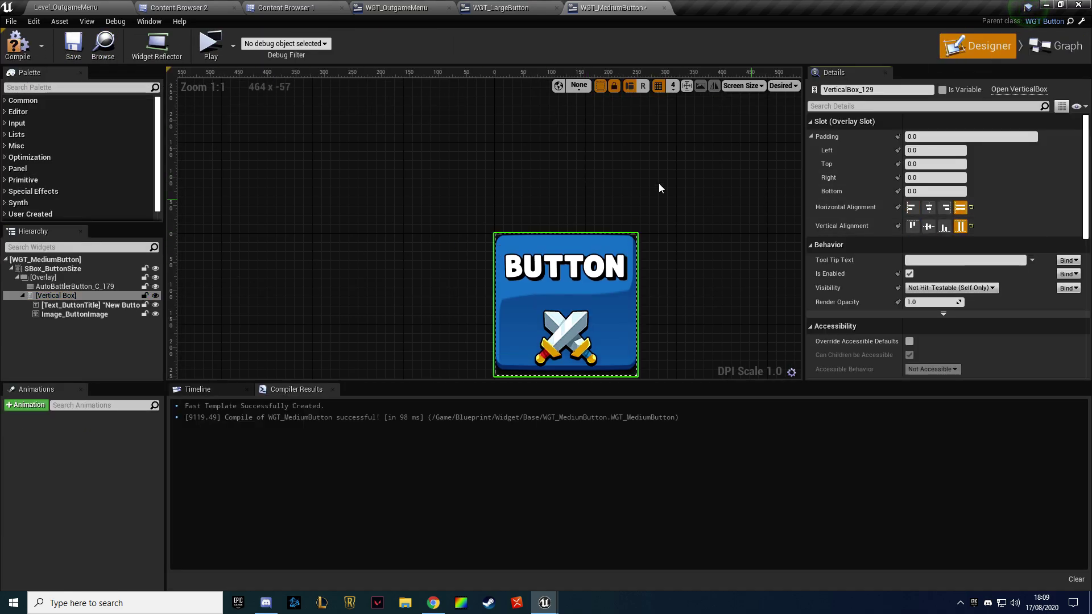
pyautogui.click(27, 51)
pyautogui.click(88, 306)
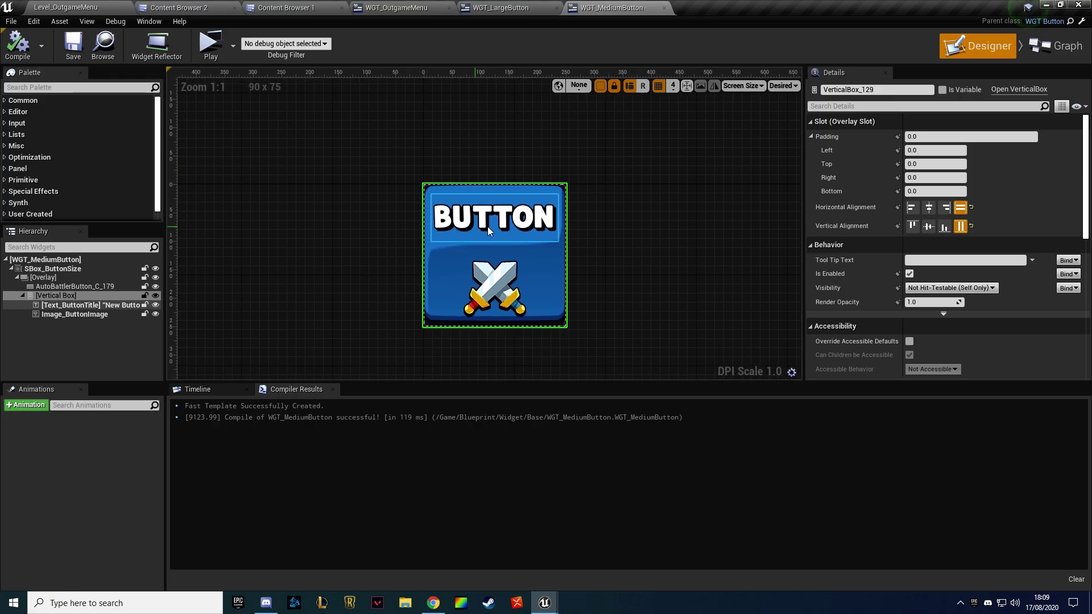
pyautogui.click(494, 244)
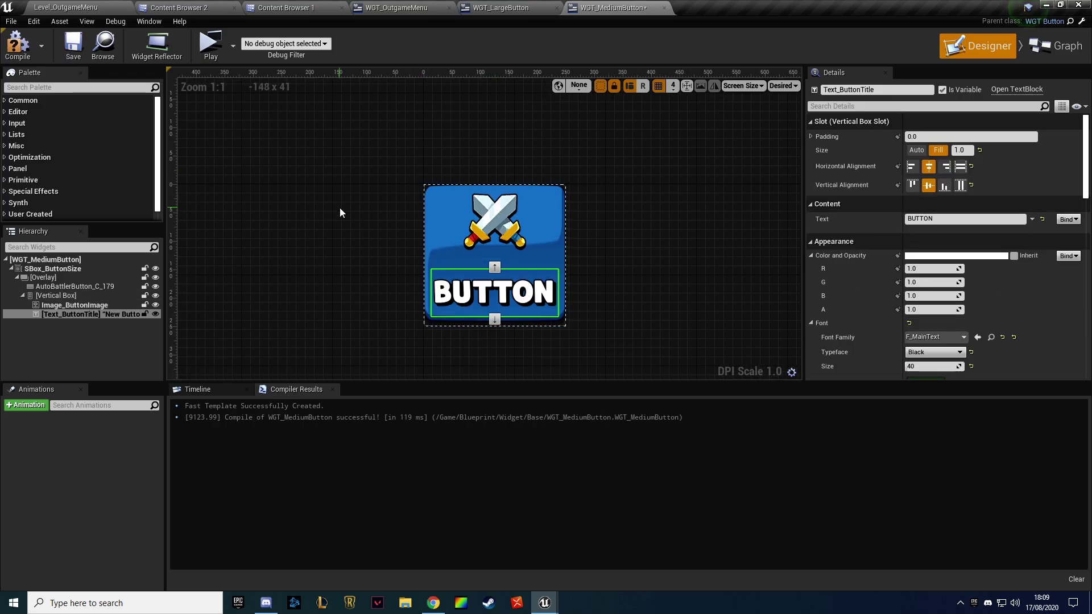
pyautogui.click(339, 207)
# Give the Overlay 50 top padding
pyautogui.click(63, 278)
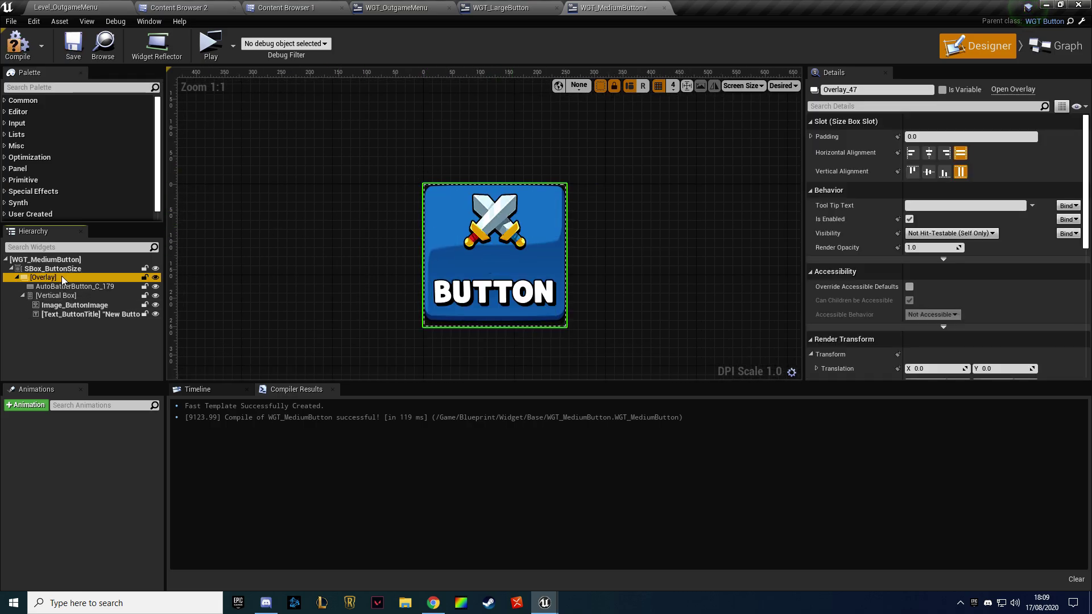
pyautogui.click(810, 136)
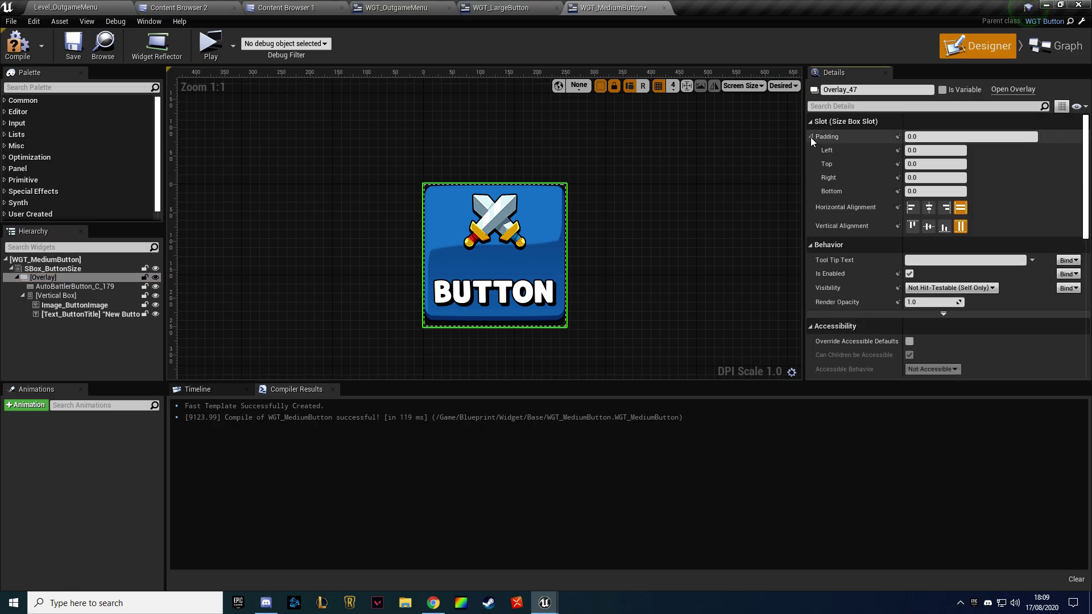
pyautogui.click(927, 163)
pyautogui.write('50')
pyautogui.press('Return')
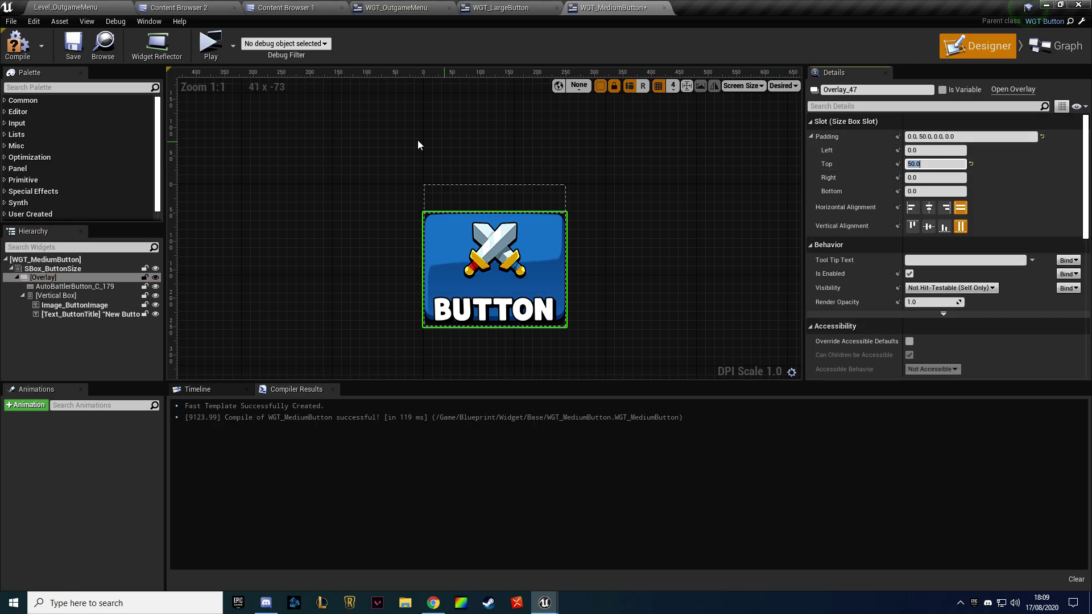
# Compile and save, then drop the Overlay's top padding from 50 to 30 and recompile
pyautogui.click(18, 46)
pyautogui.click(73, 45)
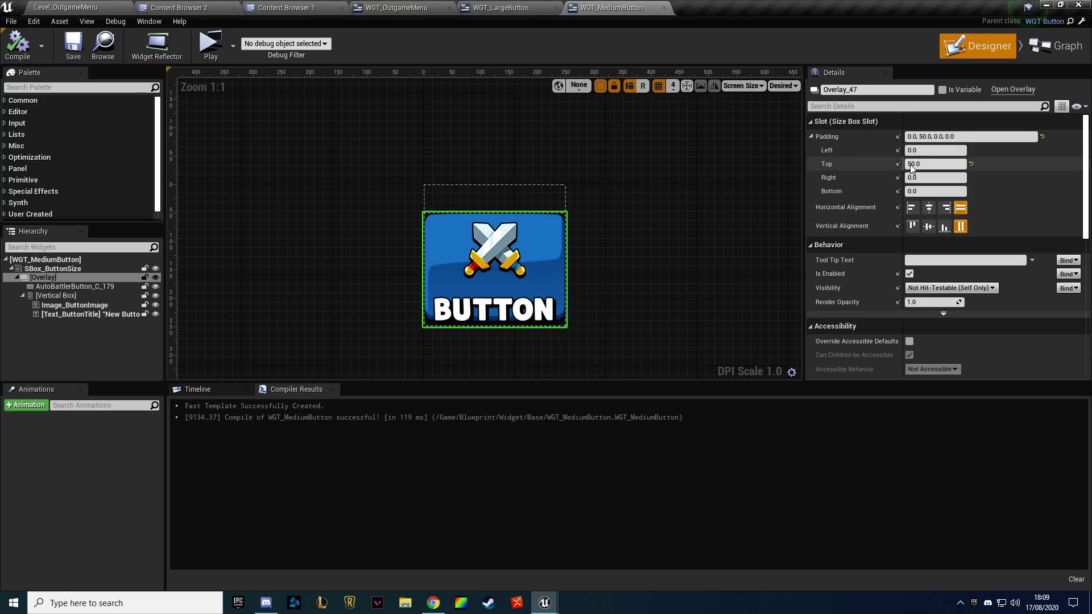
pyautogui.write('30')
pyautogui.press('Return')
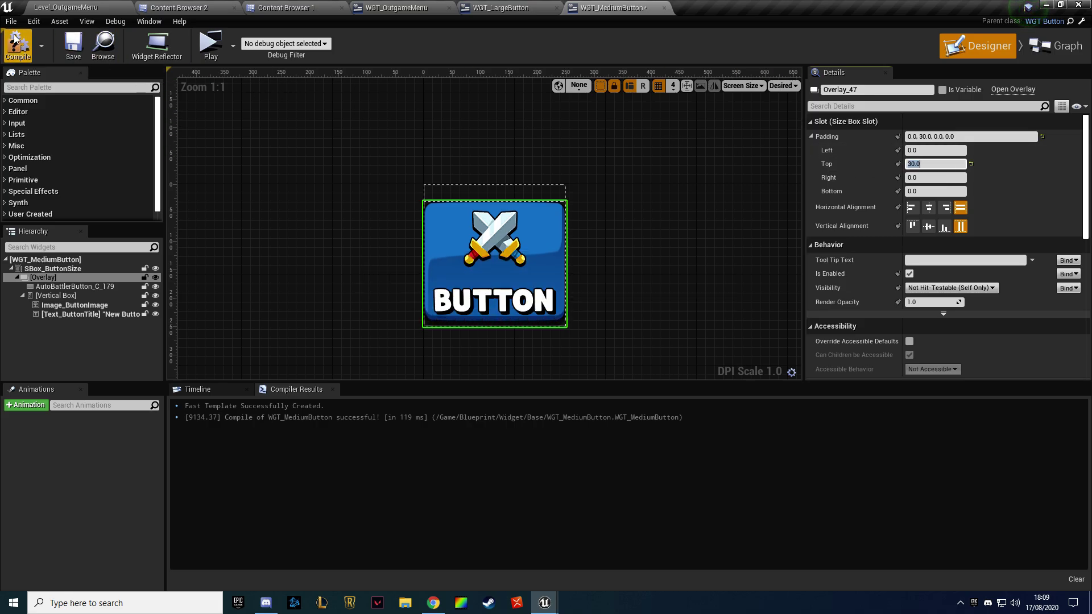
pyautogui.click(14, 36)
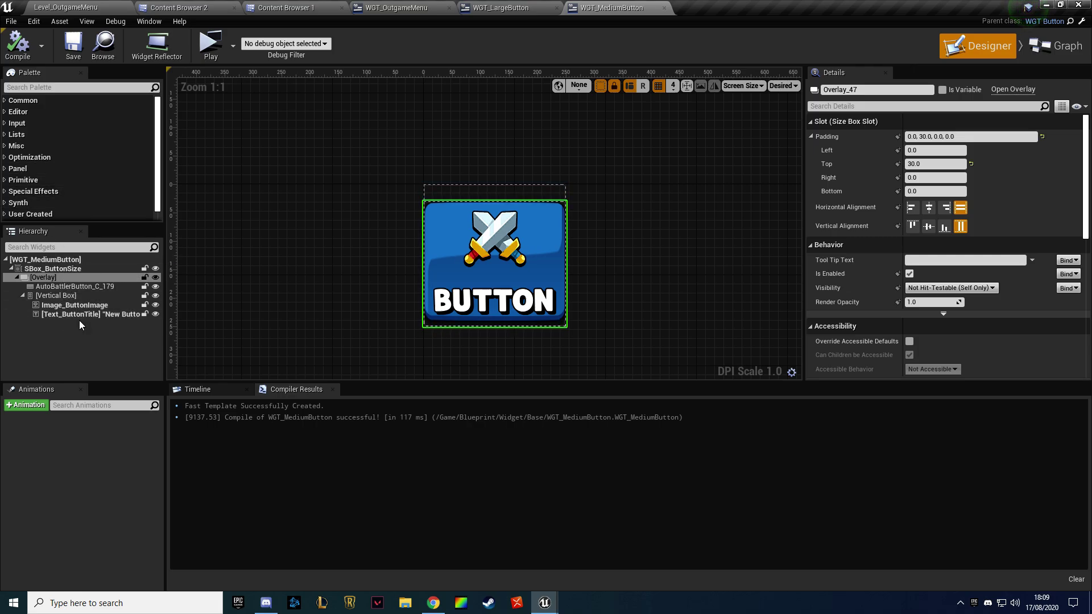
# Move the icon and BUTTON title directly into the Overlay and set its top padding to 0
pyautogui.click(67, 306)
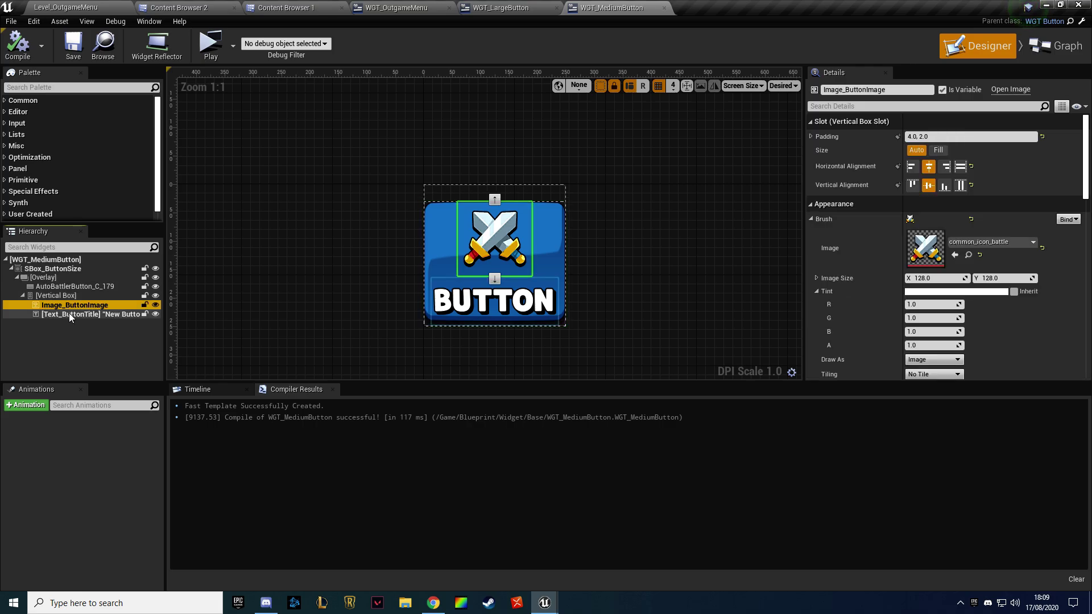
pyautogui.keyDown('ctrl'); pyautogui.click(69, 313); pyautogui.keyUp('ctrl')
pyautogui.moveTo(68, 312); pyautogui.dragTo(56, 278)
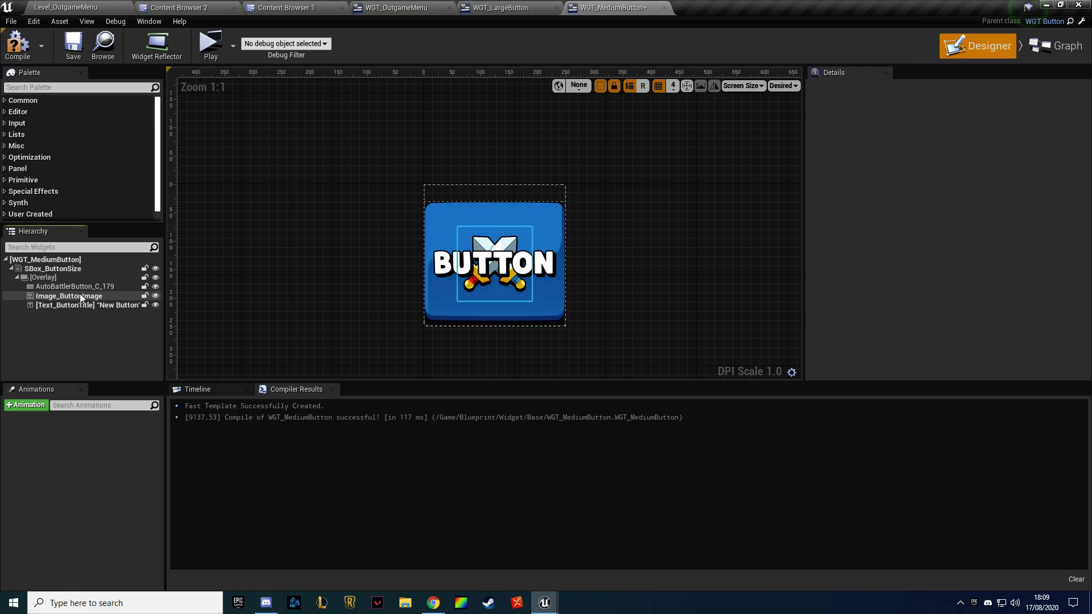
pyautogui.click(60, 286)
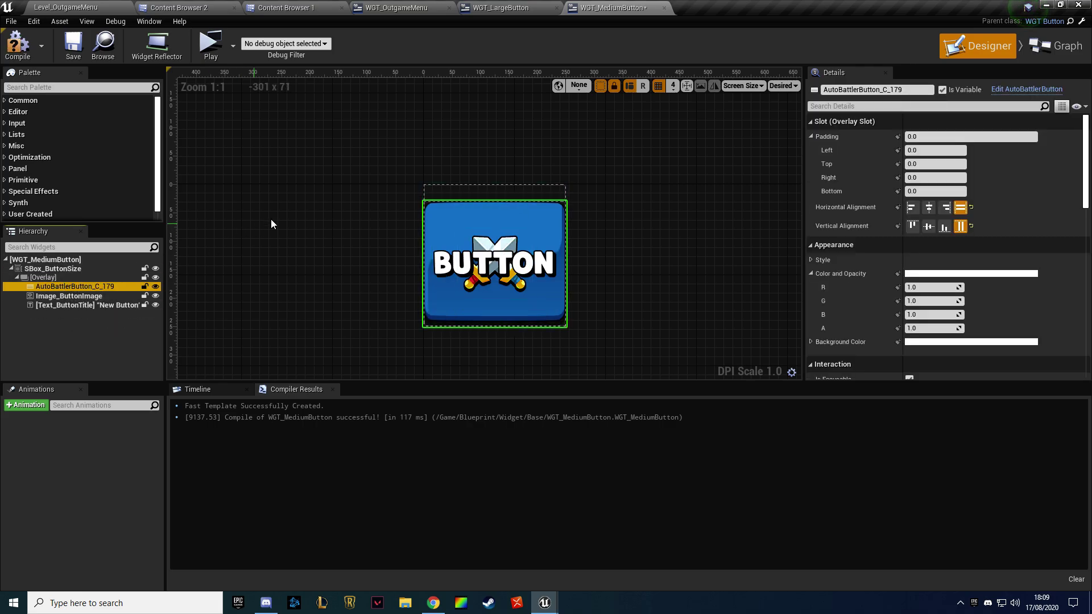
pyautogui.click(46, 277)
pyautogui.click(935, 164)
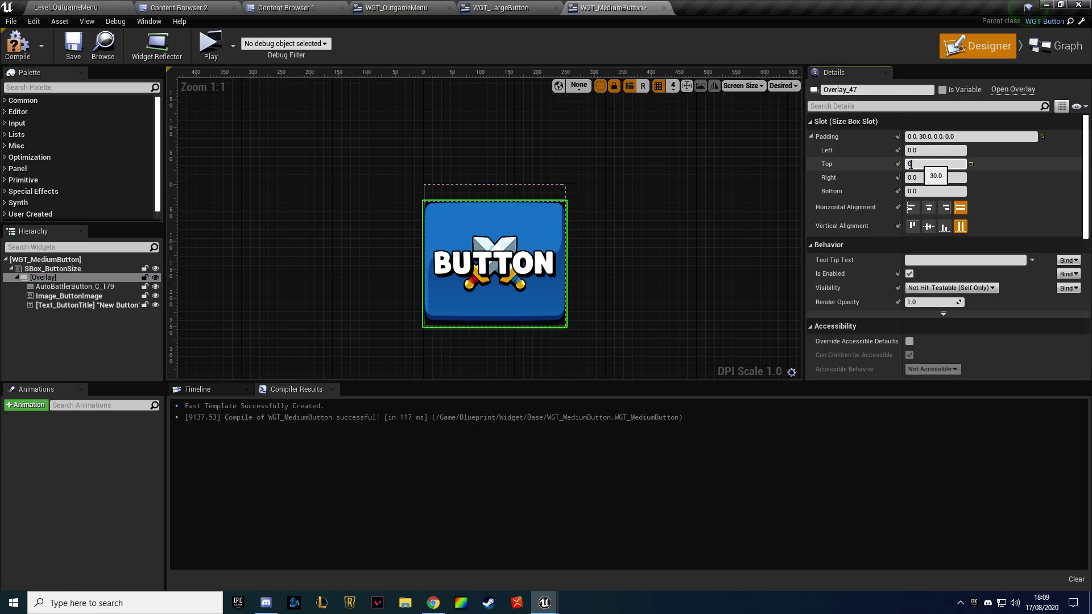
pyautogui.write('0')
pyautogui.press('Return')
# Give the AutoBattlerButton 50 top padding, align the title bottom and icon top, then compile
pyautogui.click(74, 286)
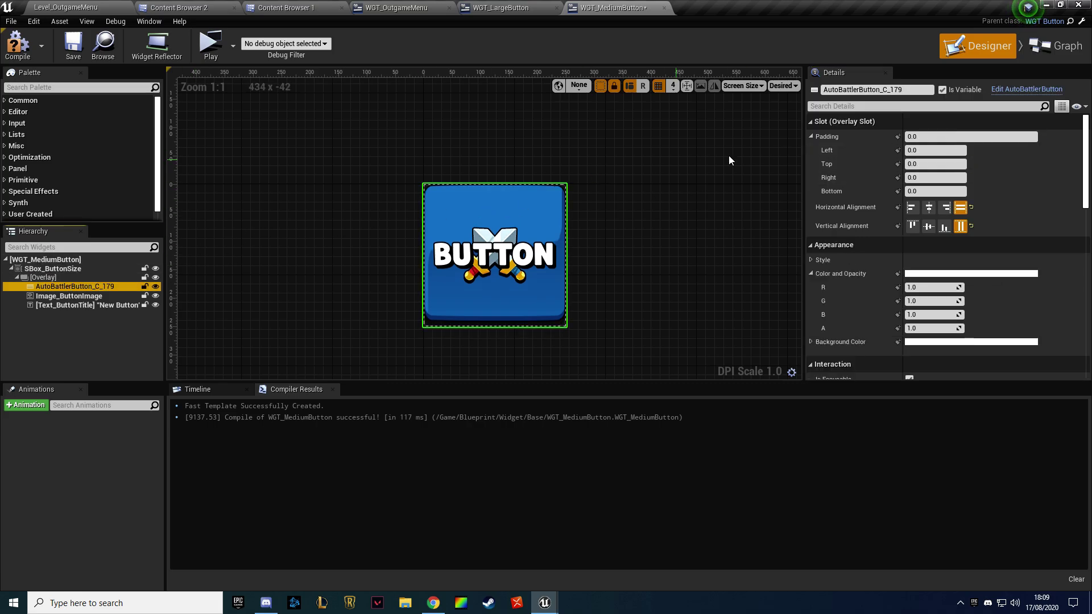
pyautogui.click(926, 163)
pyautogui.write('50')
pyautogui.press('Return')
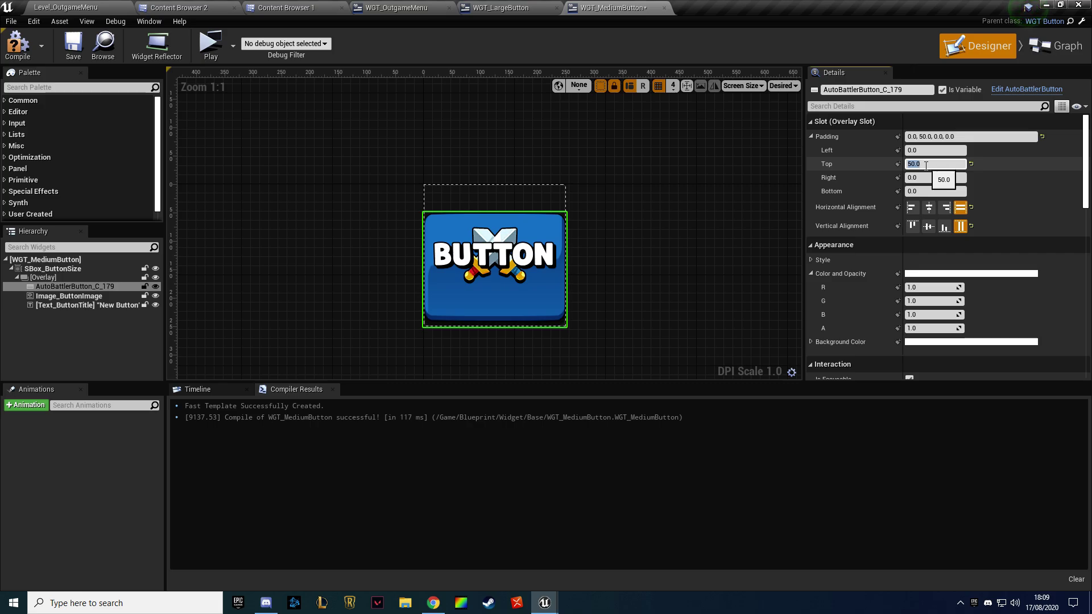
pyautogui.click(462, 266)
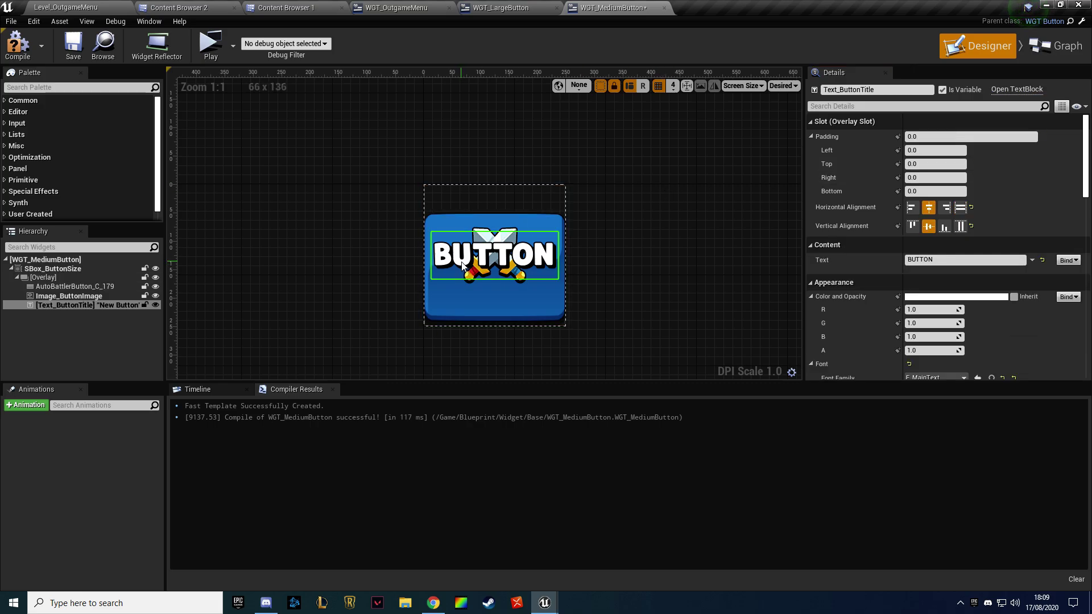
pyautogui.click(944, 226)
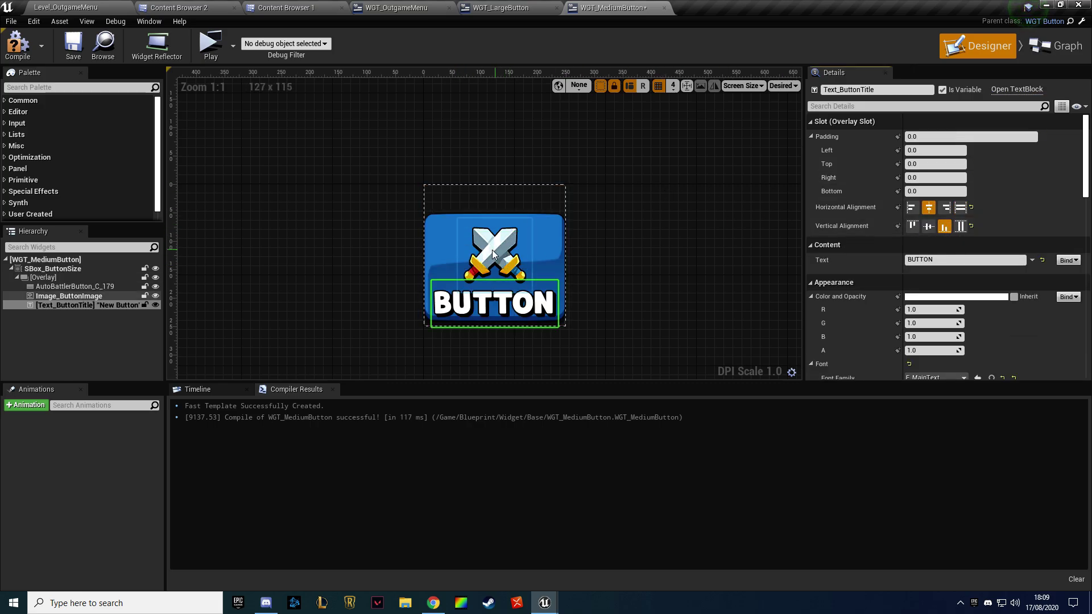
pyautogui.click(493, 254)
pyautogui.click(912, 226)
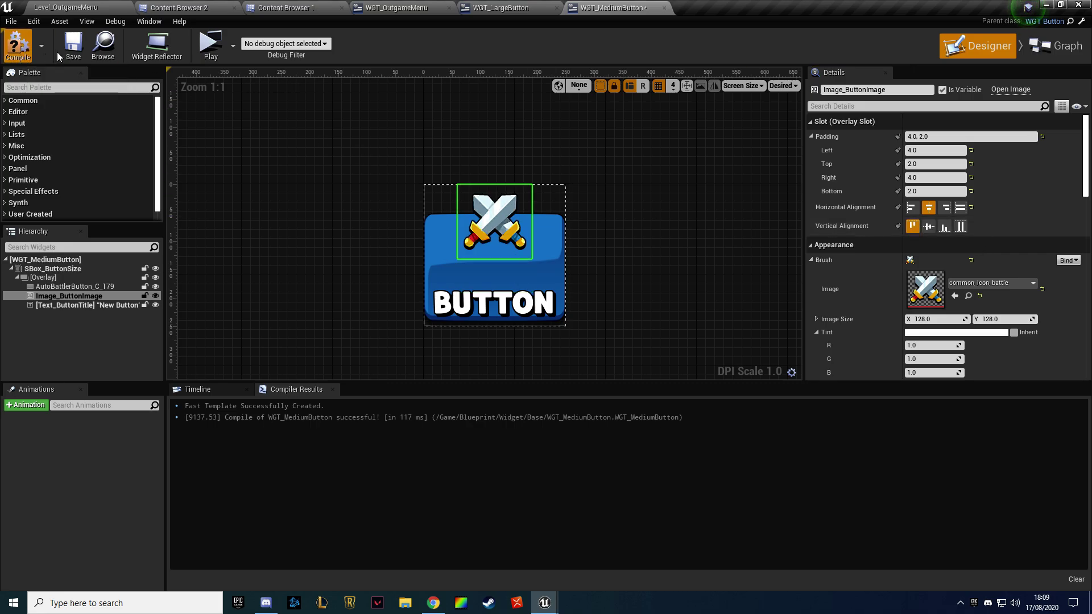
pyautogui.click(315, 213)
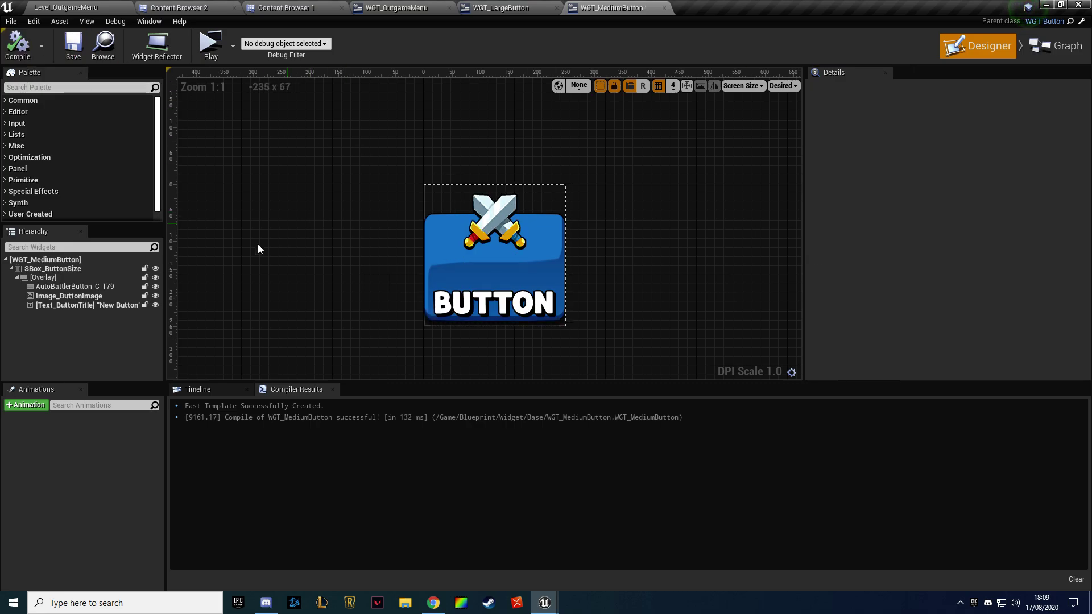
# Try top paddings of 30, 40 and 20 on the button image, settle on 30, compile and save
pyautogui.click(74, 286)
pyautogui.click(926, 164)
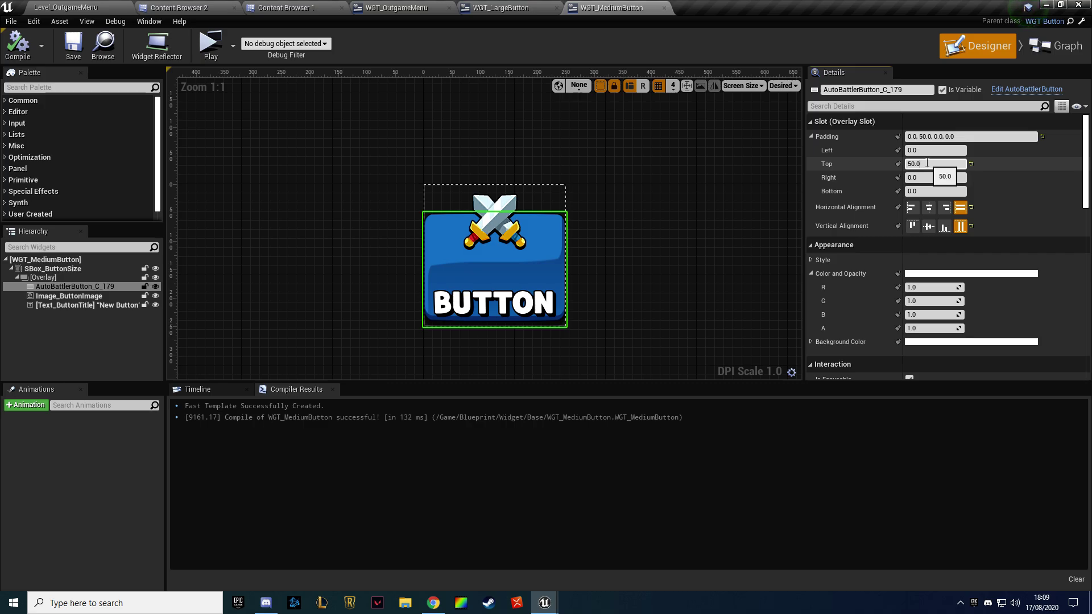
pyautogui.write('30')
pyautogui.press('Return')
pyautogui.write('40')
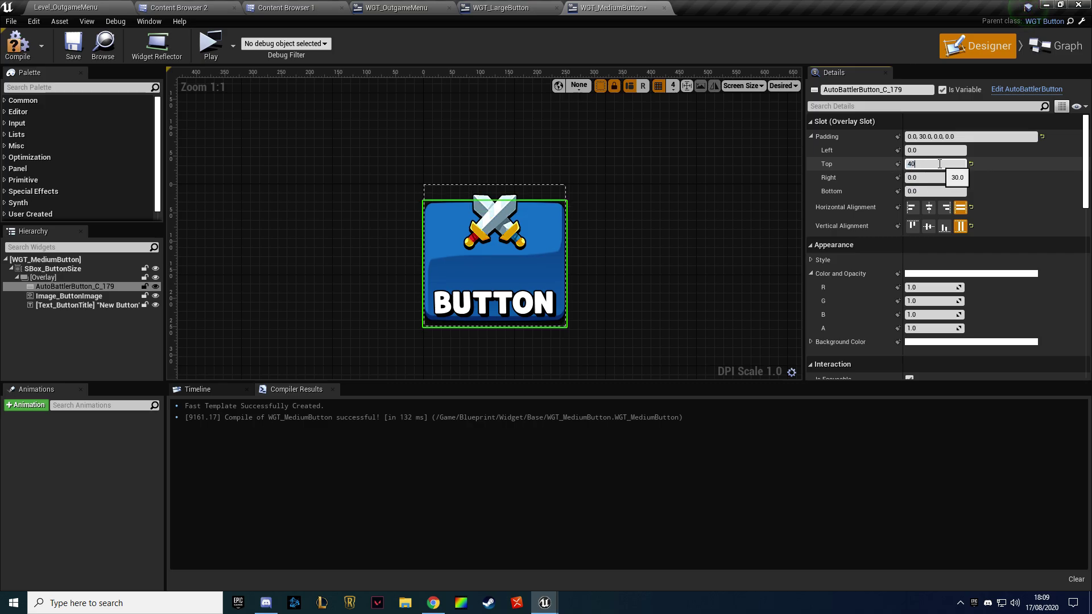
pyautogui.press('Return')
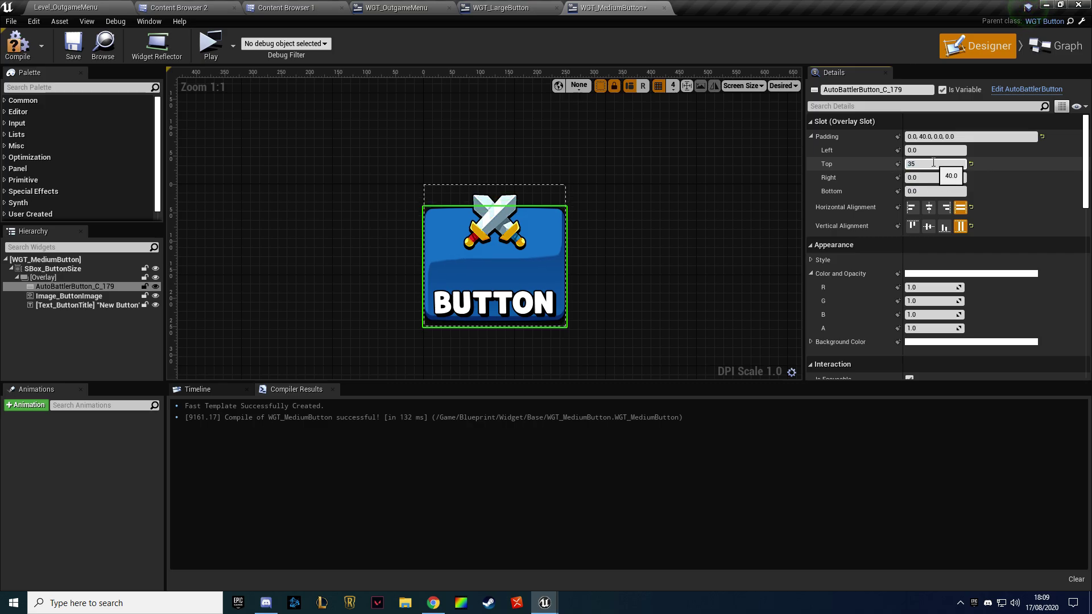
pyautogui.press('Return')
pyautogui.write('20')
pyautogui.press('Return')
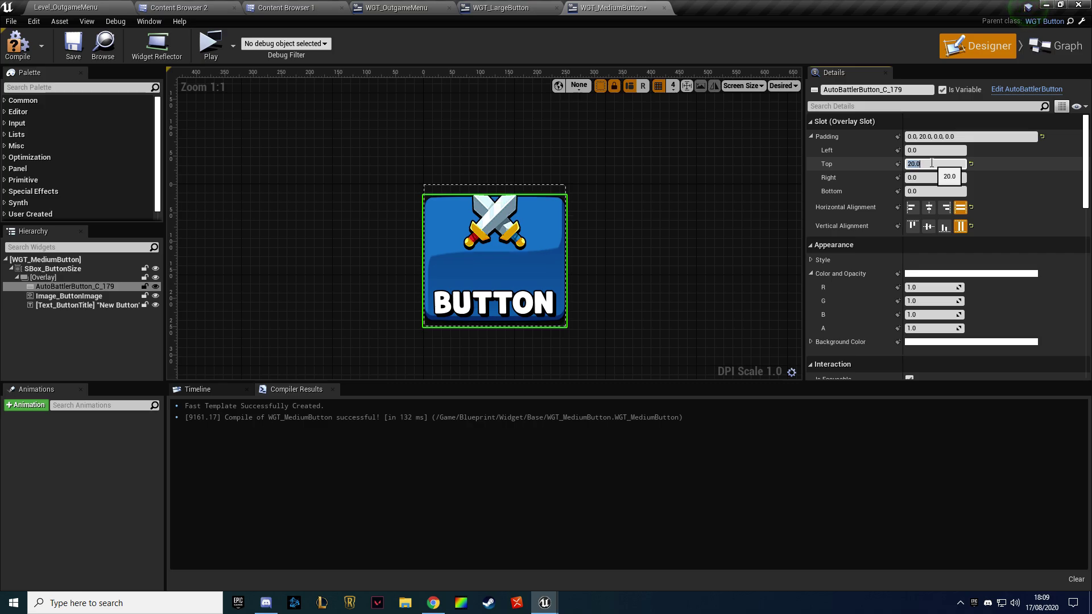
pyautogui.write('30')
pyautogui.press('Return')
pyautogui.click(749, 173)
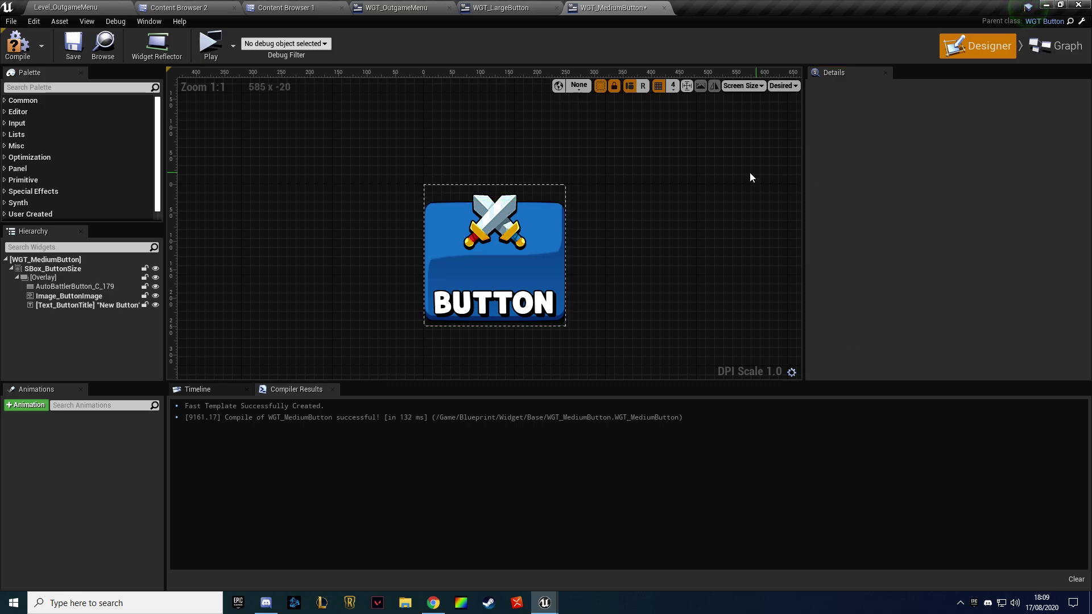
pyautogui.hotkey('ctrl', 's')
# Set the button's default Width and Height to 200×200, then compile and save
pyautogui.click(1053, 47)
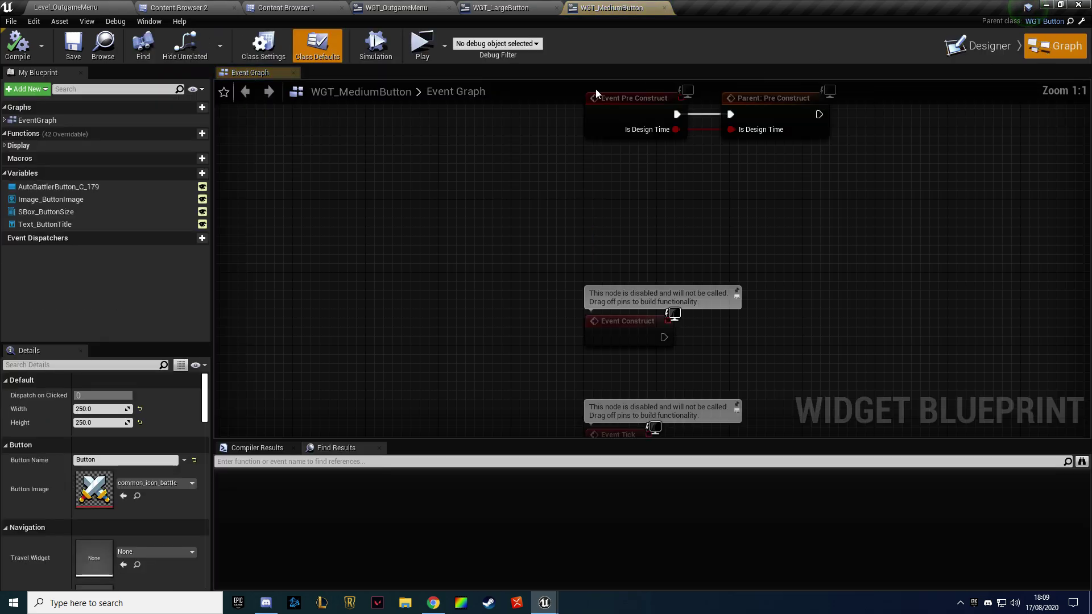
pyautogui.click(100, 408)
pyautogui.write('200')
pyautogui.press('Tab')
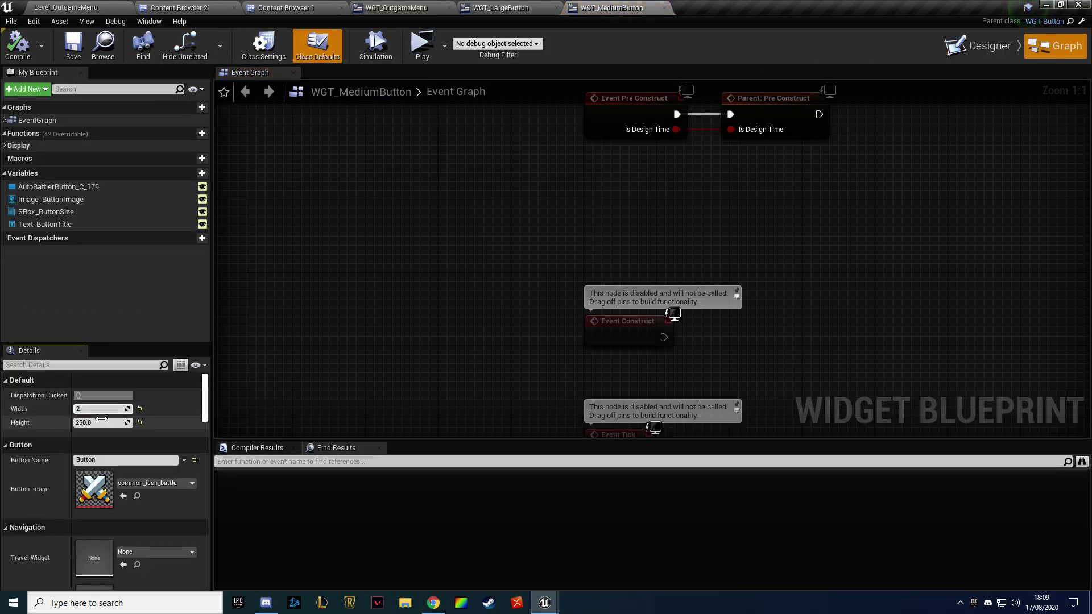
pyautogui.write('200')
pyautogui.click(17, 45)
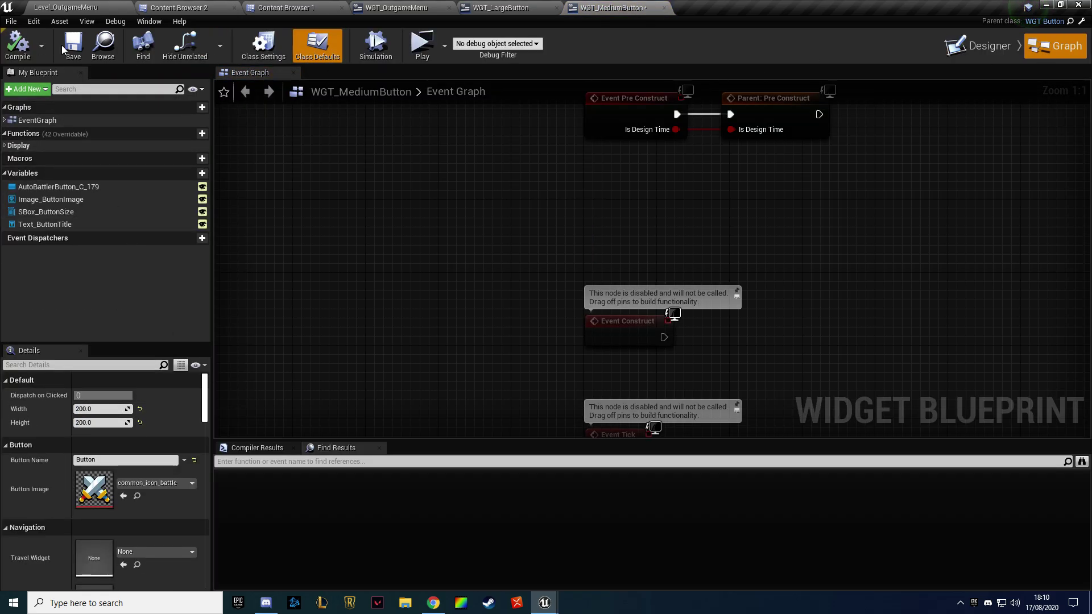
pyautogui.click(73, 46)
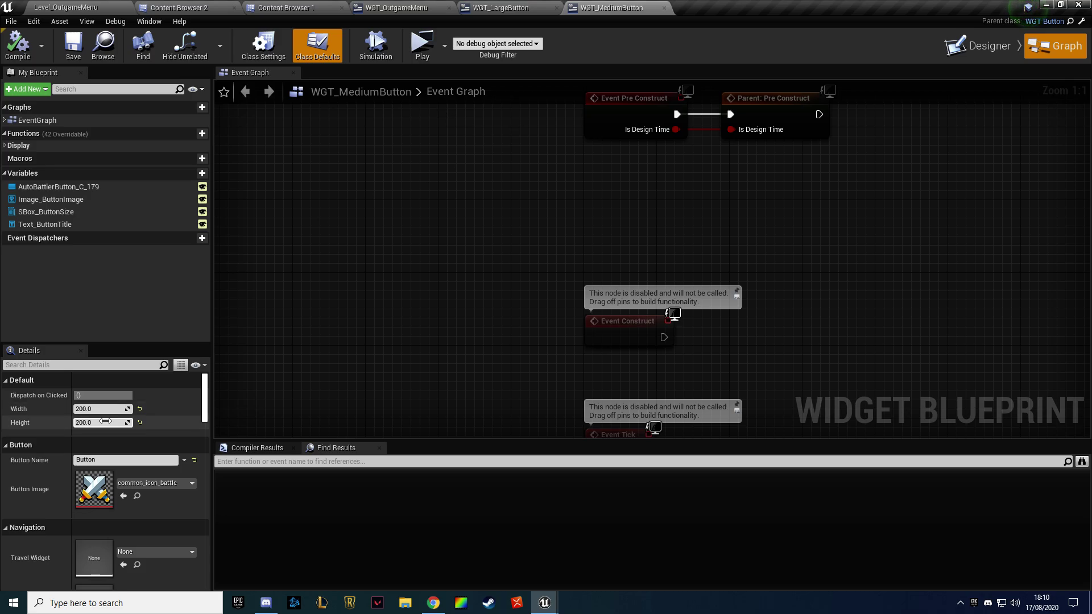
# Undo the width change, then try a width of 350 and compile to preview it
pyautogui.hotkey('ctrl', 'z')
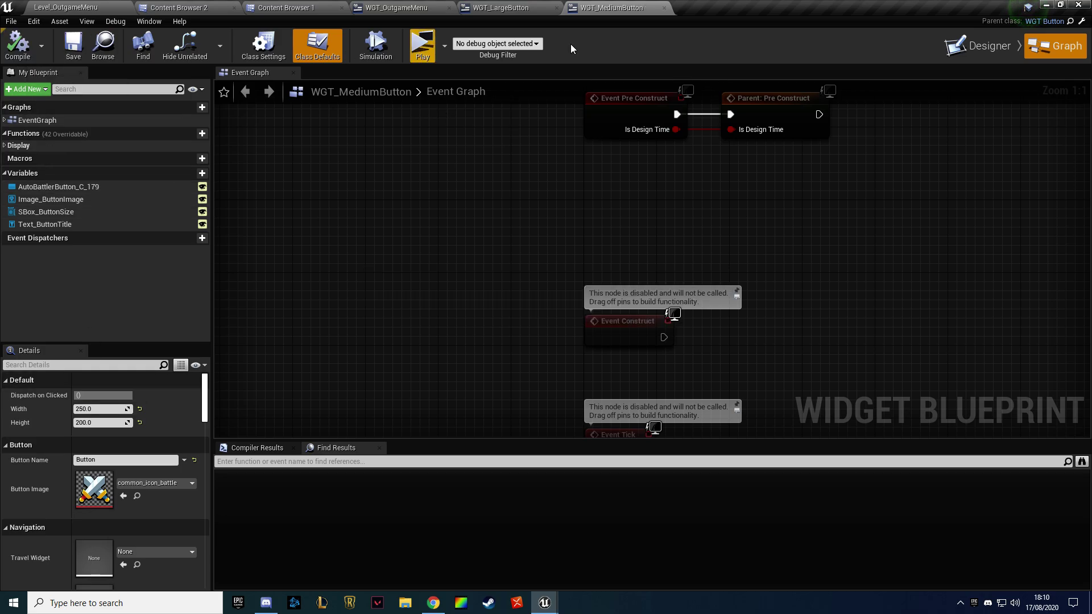
pyautogui.click(992, 48)
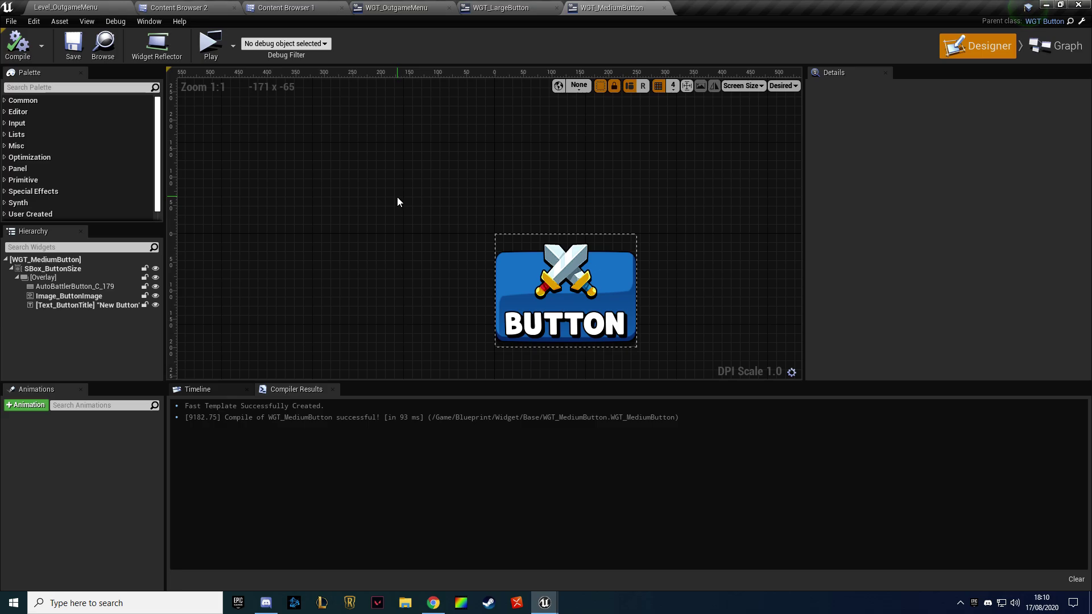
pyautogui.click(1055, 46)
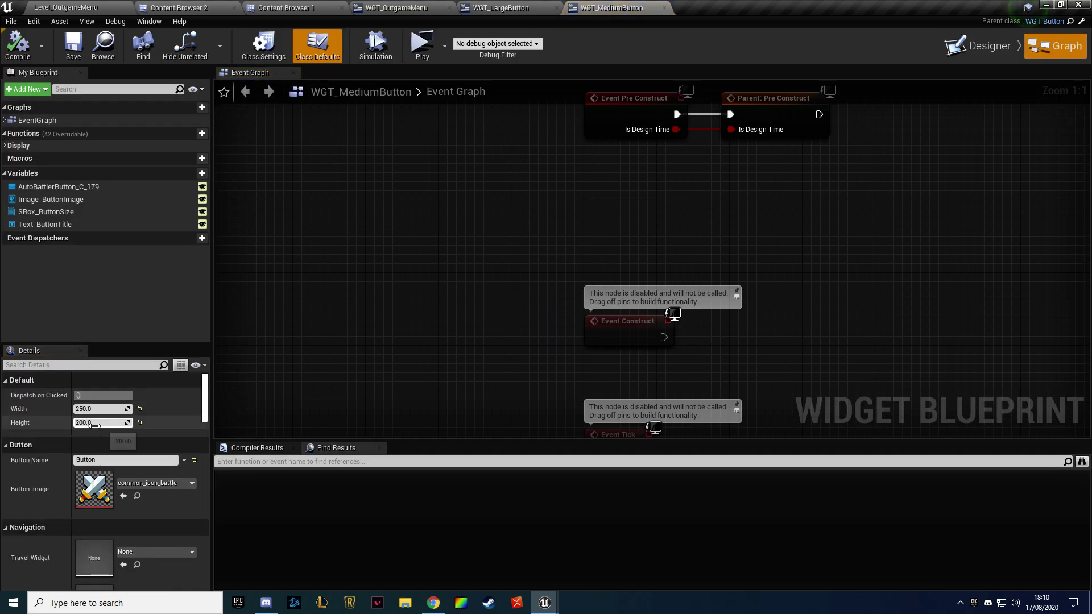
pyautogui.click(100, 409)
pyautogui.write('350')
pyautogui.press('Return')
pyautogui.click(17, 44)
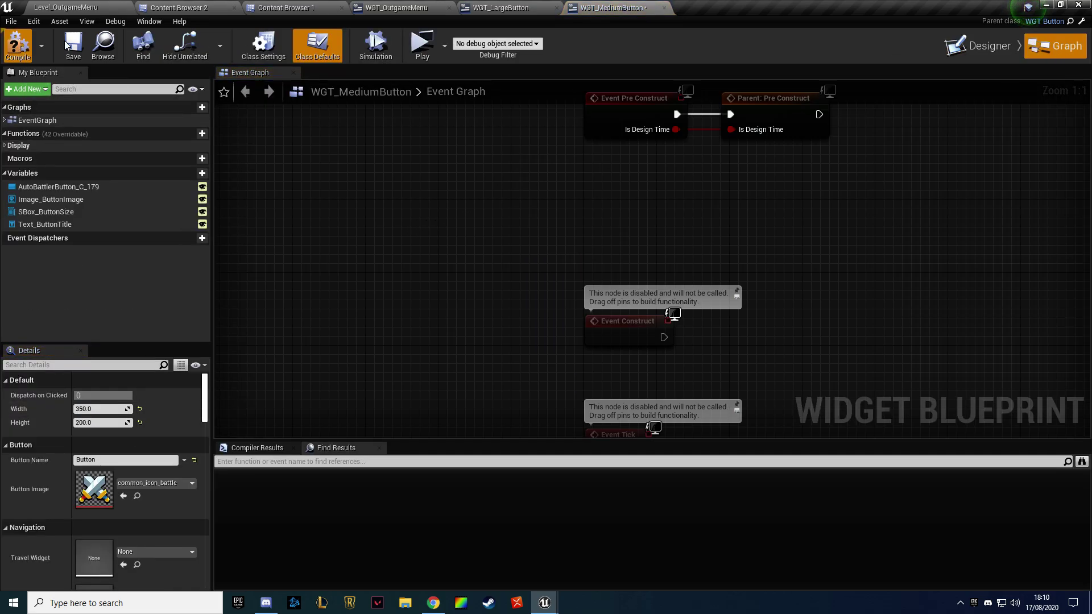
pyautogui.click(978, 45)
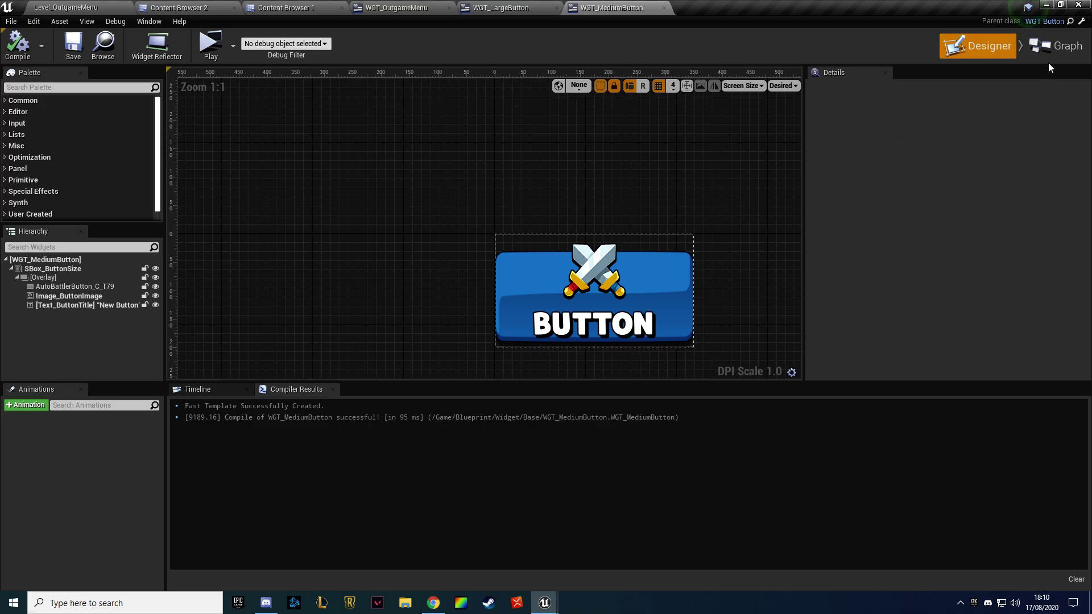
# Raise the default height to 250 and compile to preview the button at 350×250
pyautogui.click(1055, 46)
pyautogui.click(104, 422)
pyautogui.write('250')
pyautogui.press('Return')
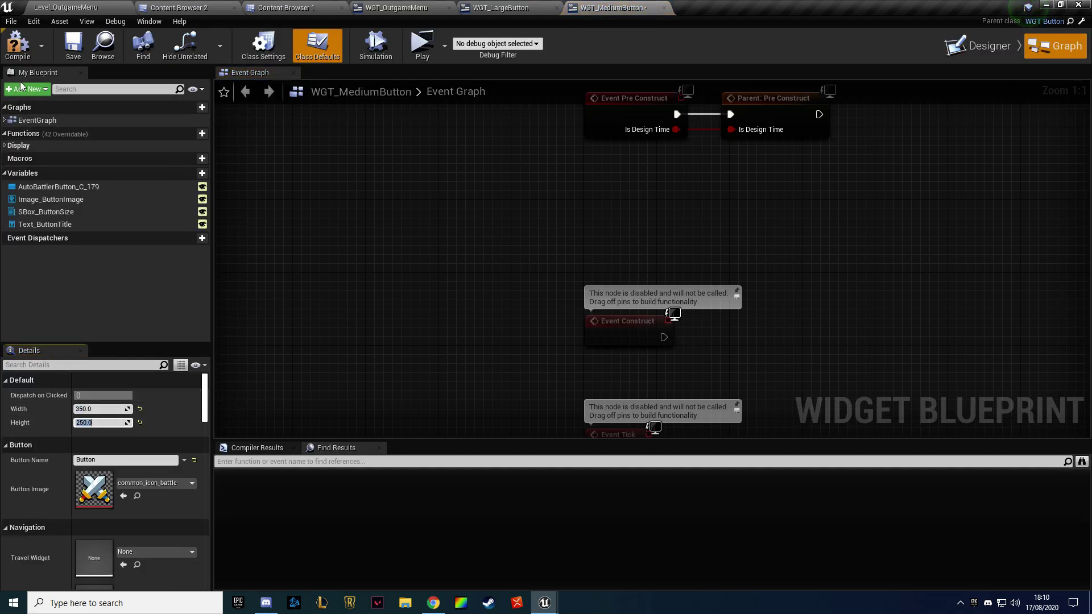
pyautogui.click(17, 45)
pyautogui.click(978, 45)
# Increase the BUTTON title's bottom padding to 30, then 40
pyautogui.moveTo(688, 157); pyautogui.dragTo(561, 144, button='right')
pyautogui.click(465, 339)
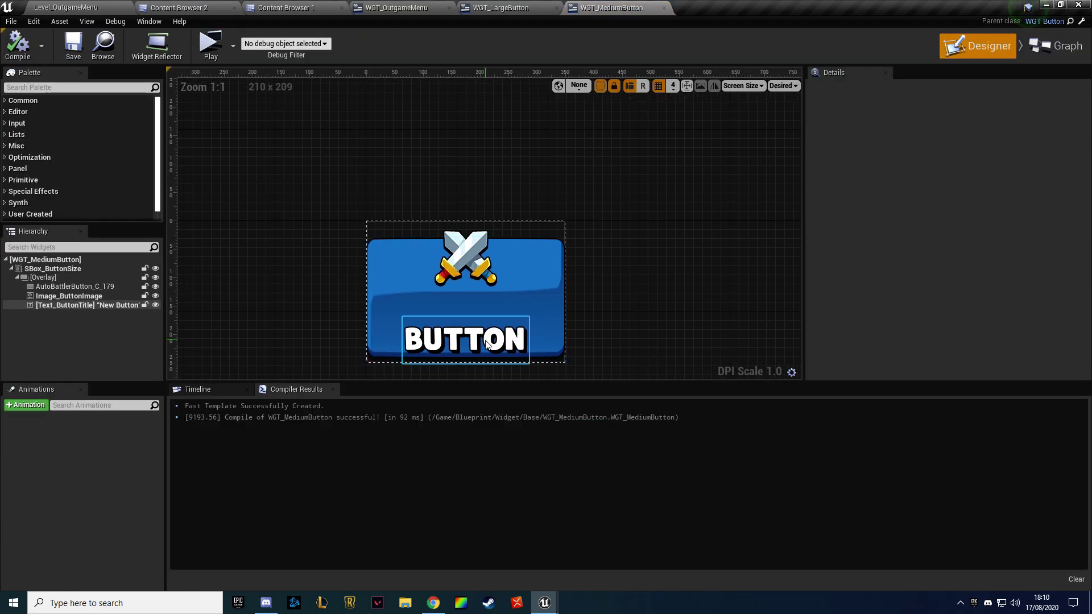
pyautogui.click(937, 191)
pyautogui.write('30')
pyautogui.press('Return')
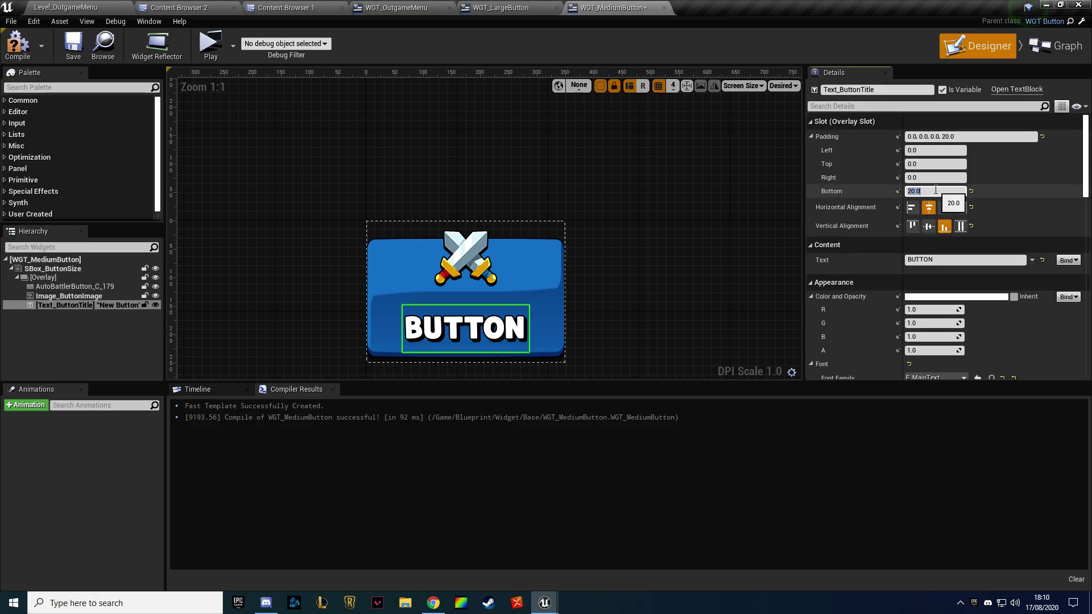
pyautogui.write('40')
pyautogui.press('Return')
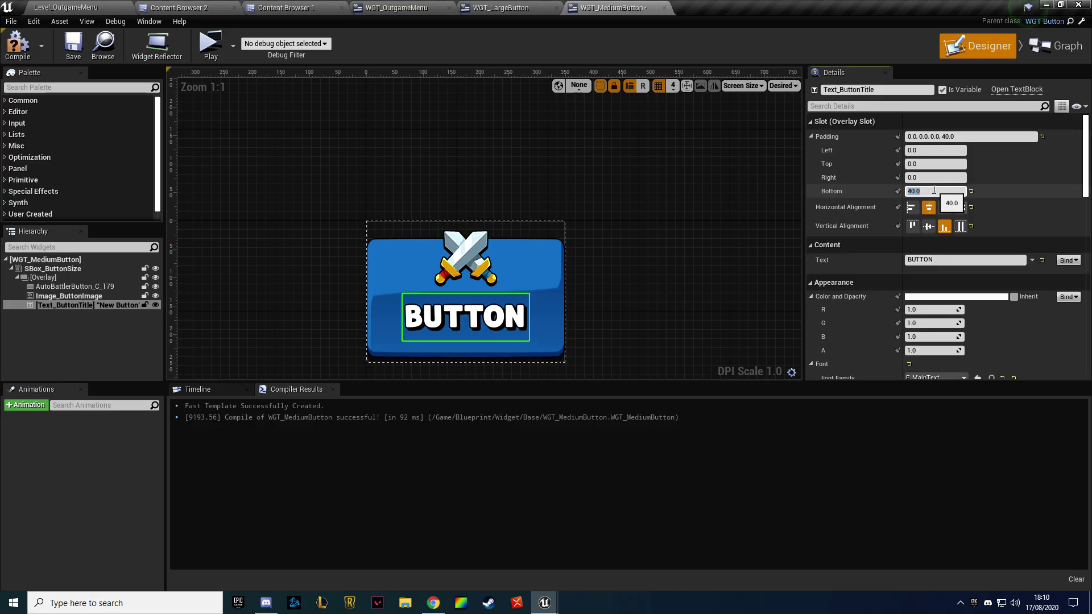
pyautogui.click(410, 173)
pyautogui.scroll(-4, 353, 155)
pyautogui.scroll(2, 349, 156)
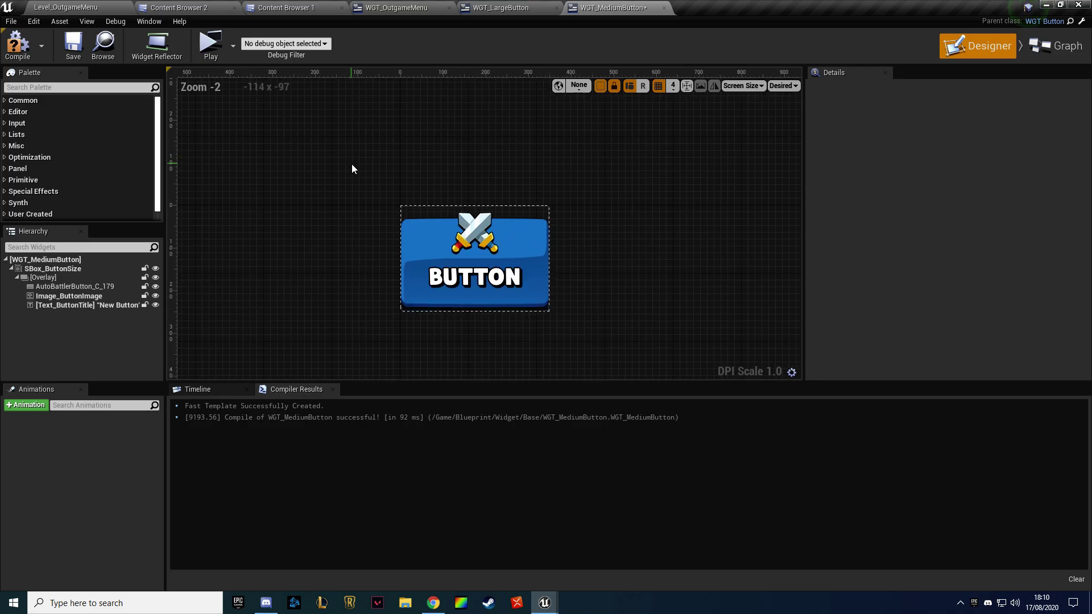
# Set the button image's top padding to 40, then 50, and compile and save
pyautogui.click(411, 251)
pyautogui.click(928, 164)
pyautogui.write('40')
pyautogui.press('Return')
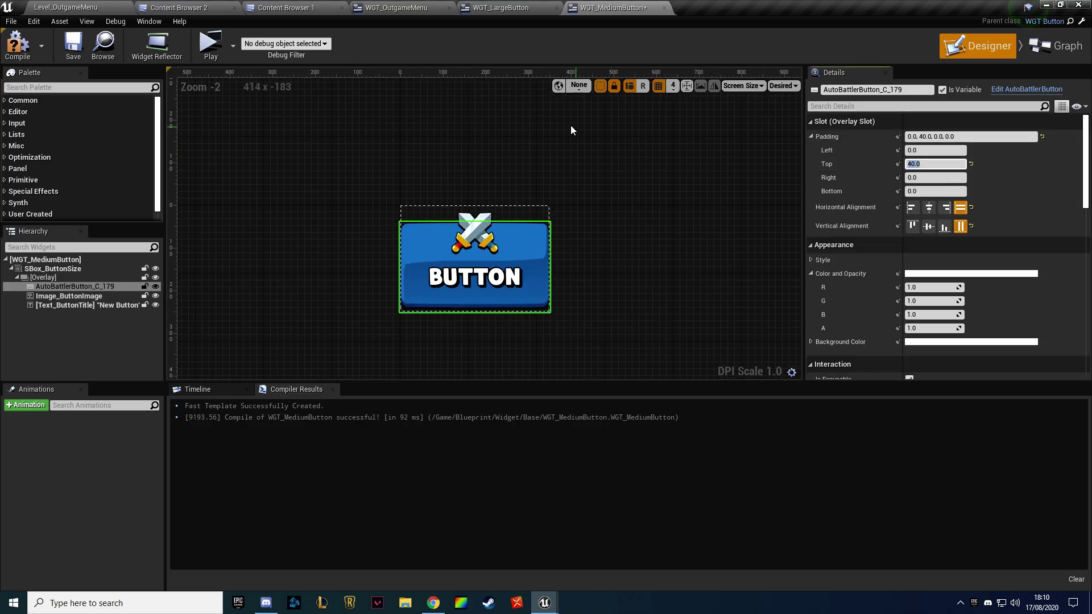
pyautogui.click(565, 126)
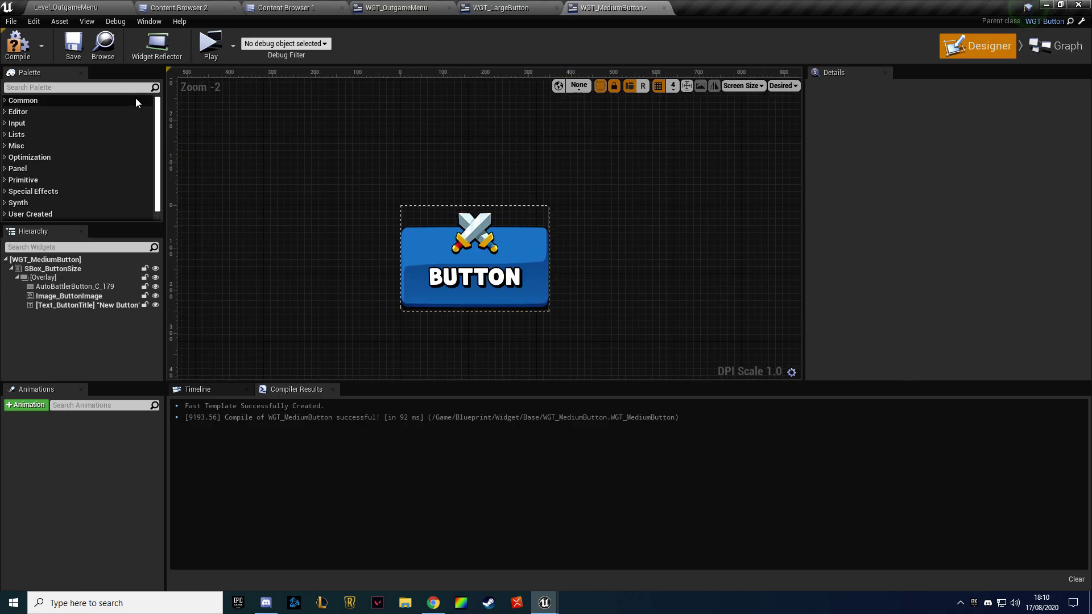
pyautogui.click(415, 233)
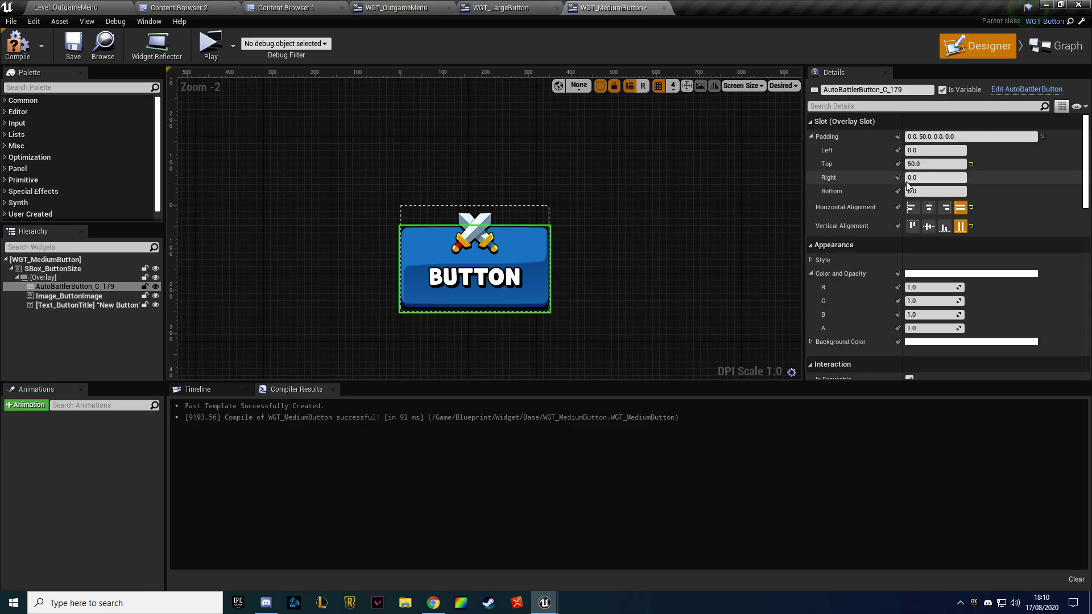
pyautogui.press('Return')
pyautogui.click(556, 159)
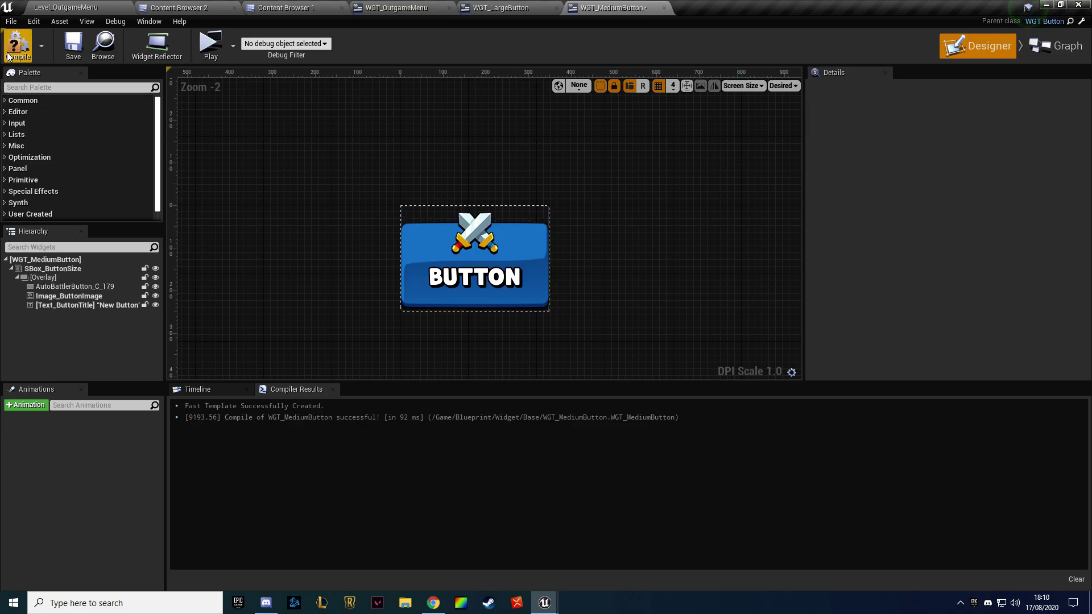
pyautogui.click(18, 45)
pyautogui.click(71, 48)
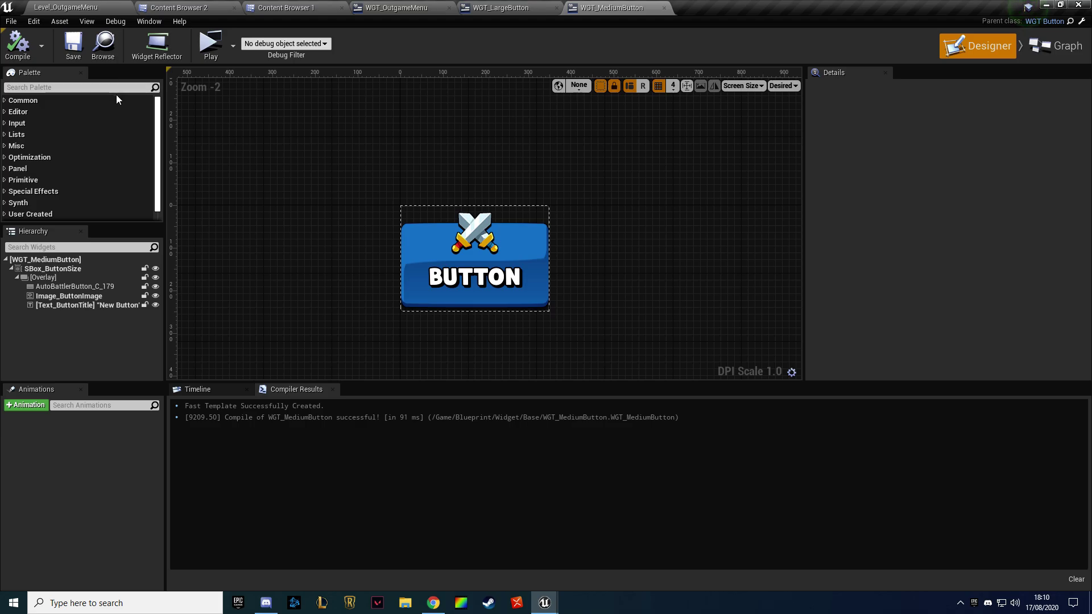
# Change the default button size to 300×200
pyautogui.click(1055, 45)
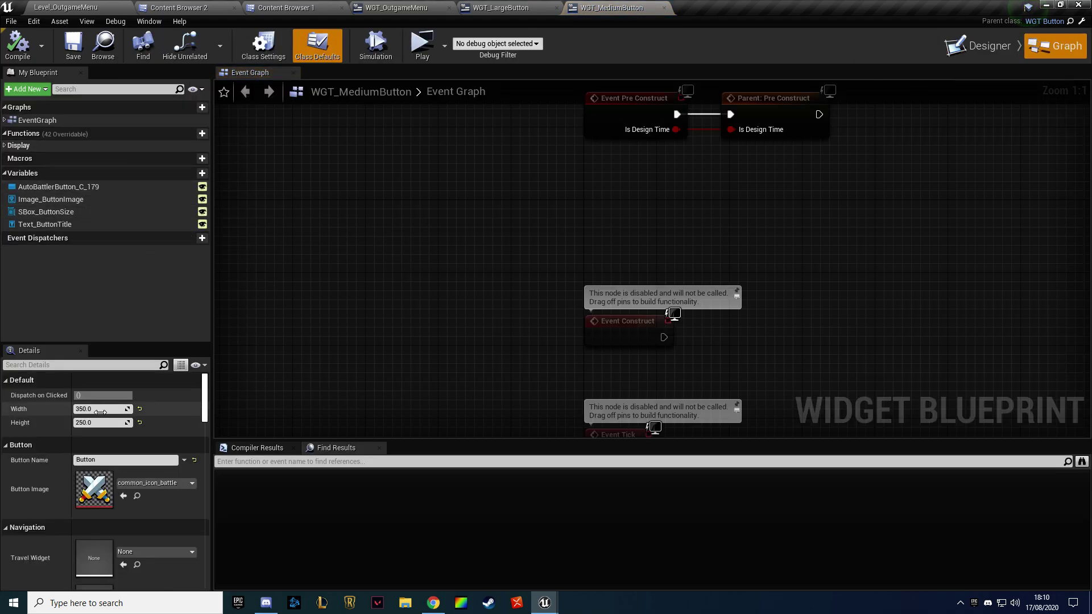
pyautogui.write('0')
pyautogui.press('Tab')
pyautogui.write('200')
pyautogui.press('Return')
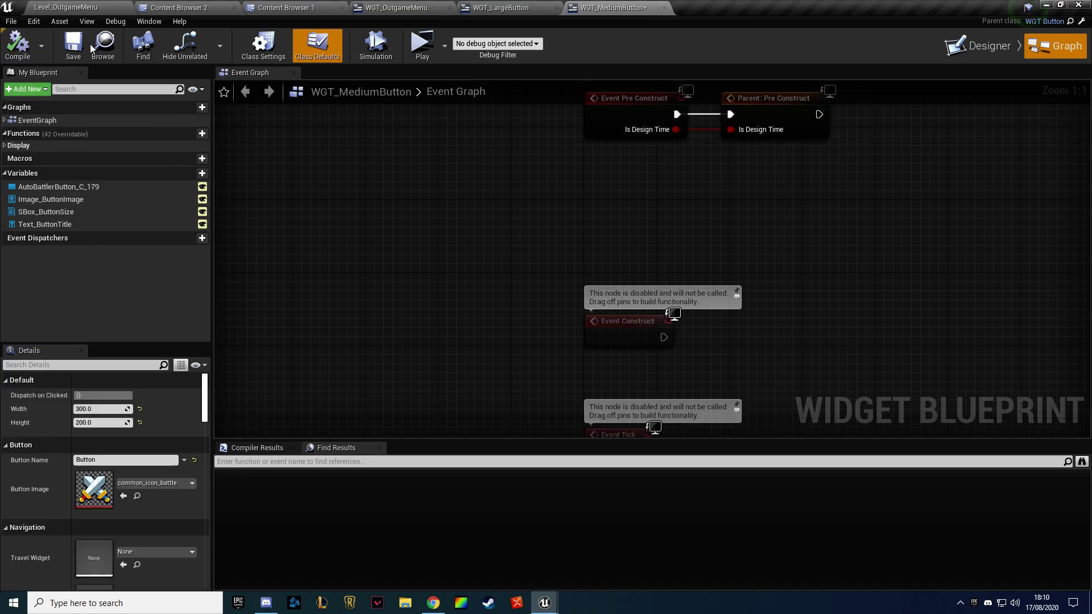
pyautogui.click(978, 46)
# Try 20 for the BUTTON title's bottom padding, then settle on 5
pyautogui.click(579, 301)
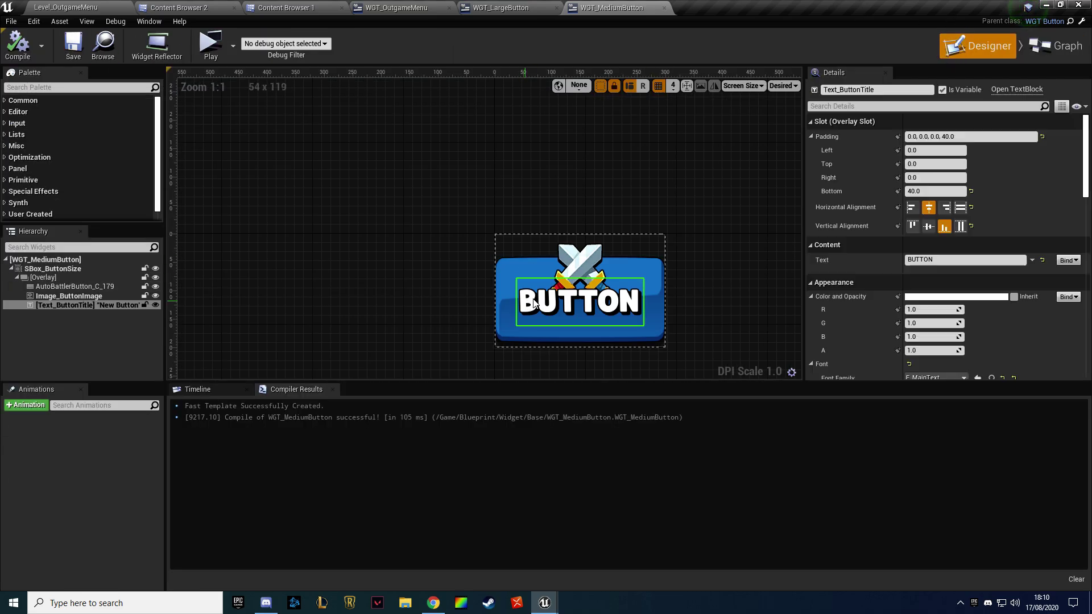
pyautogui.click(930, 191)
pyautogui.write('20')
pyautogui.press('Return')
pyautogui.write('5')
pyautogui.press('Return')
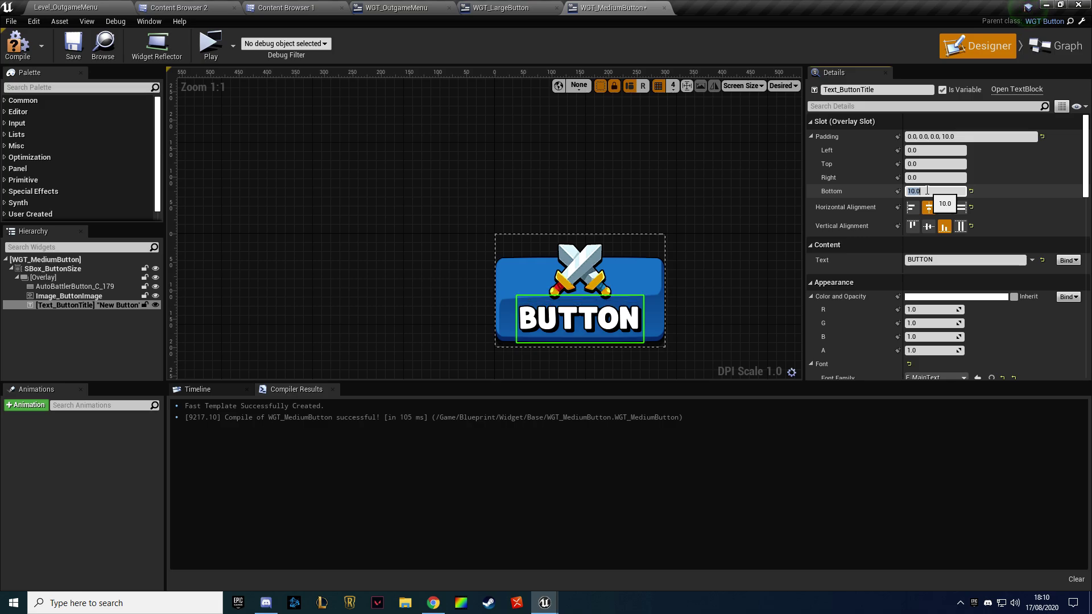
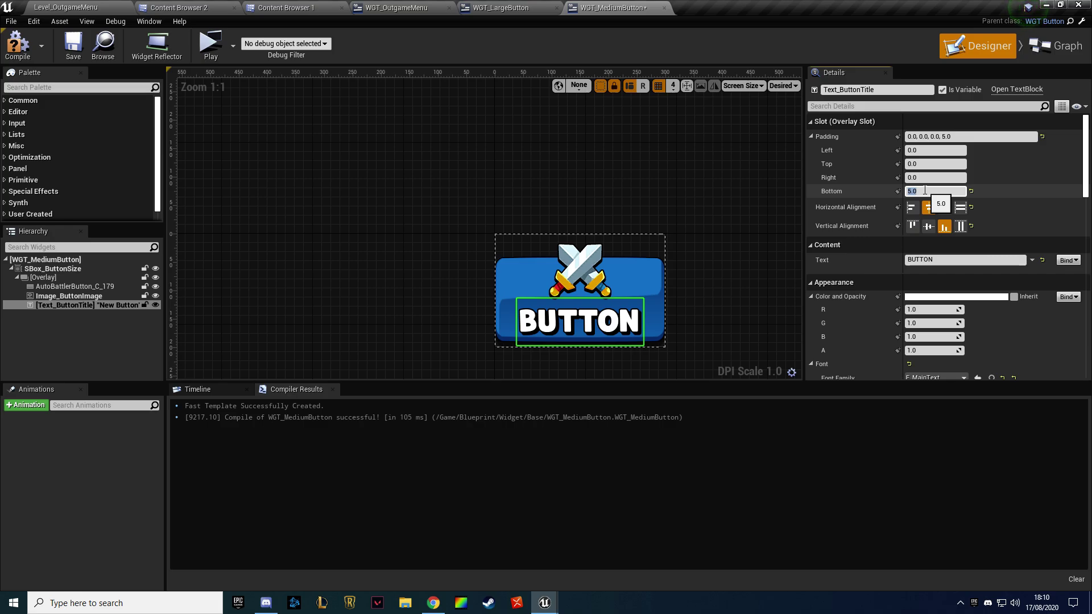
# Commit a bottom padding of 10 on the title text and compile
pyautogui.press('Return')
pyautogui.click(716, 193)
pyautogui.moveTo(629, 171); pyautogui.dragTo(490, 142, button='right')
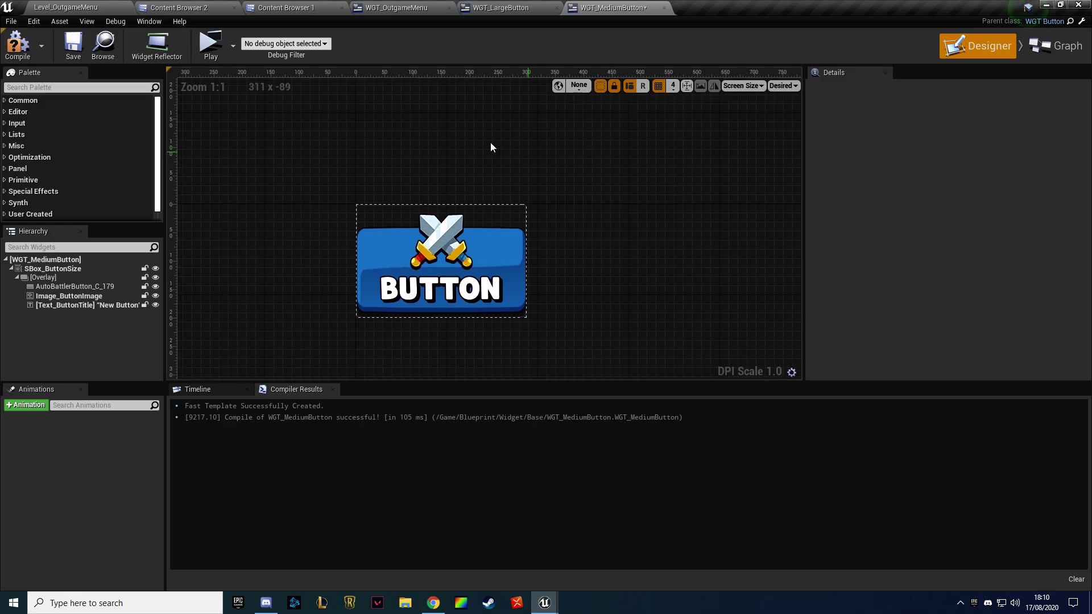
pyautogui.click(25, 45)
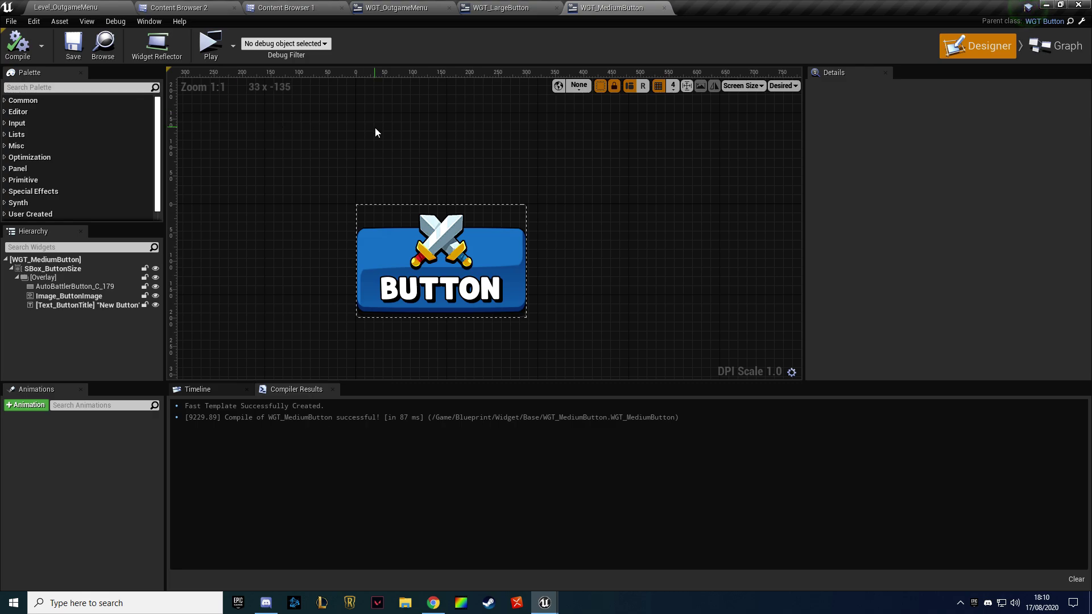
# Replace the title text BUTTON with INVENTORY, then compile and save
pyautogui.click(1058, 46)
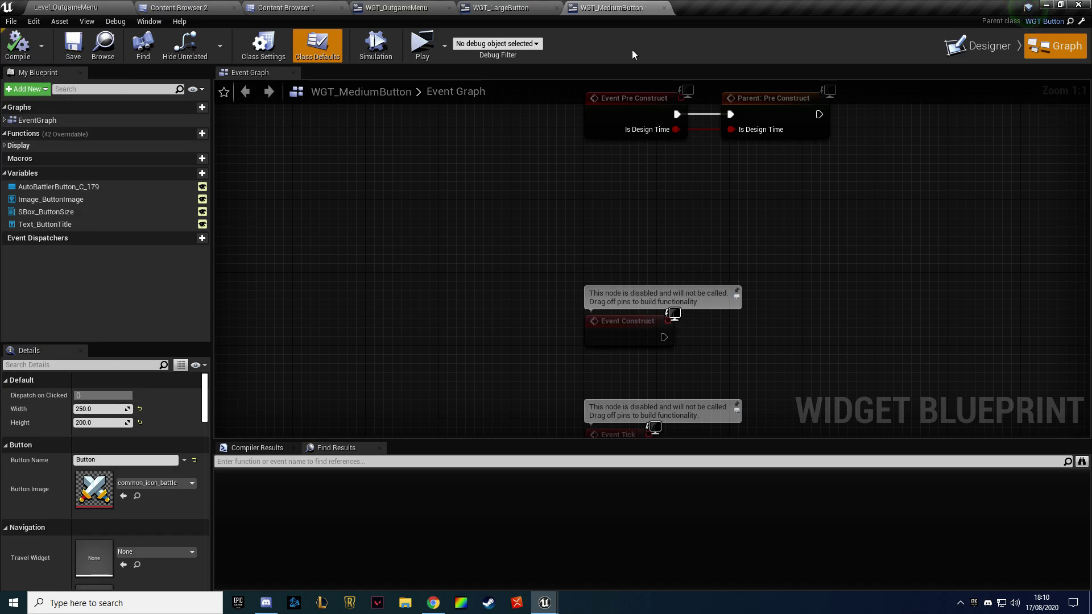
pyautogui.click(974, 47)
pyautogui.scroll(-2, 542, 173)
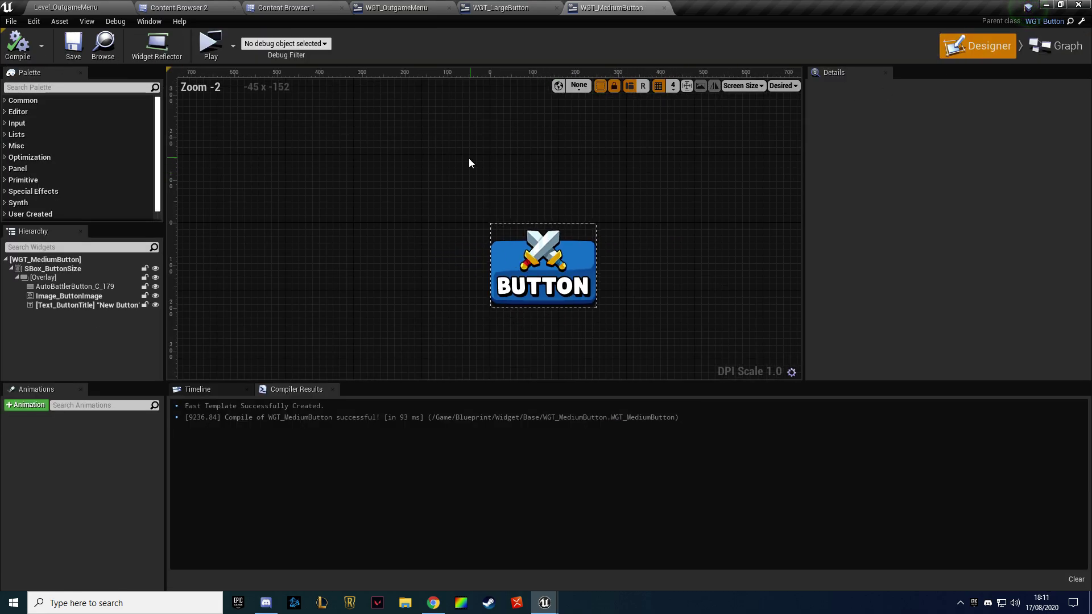
pyautogui.click(500, 279)
pyautogui.click(938, 260)
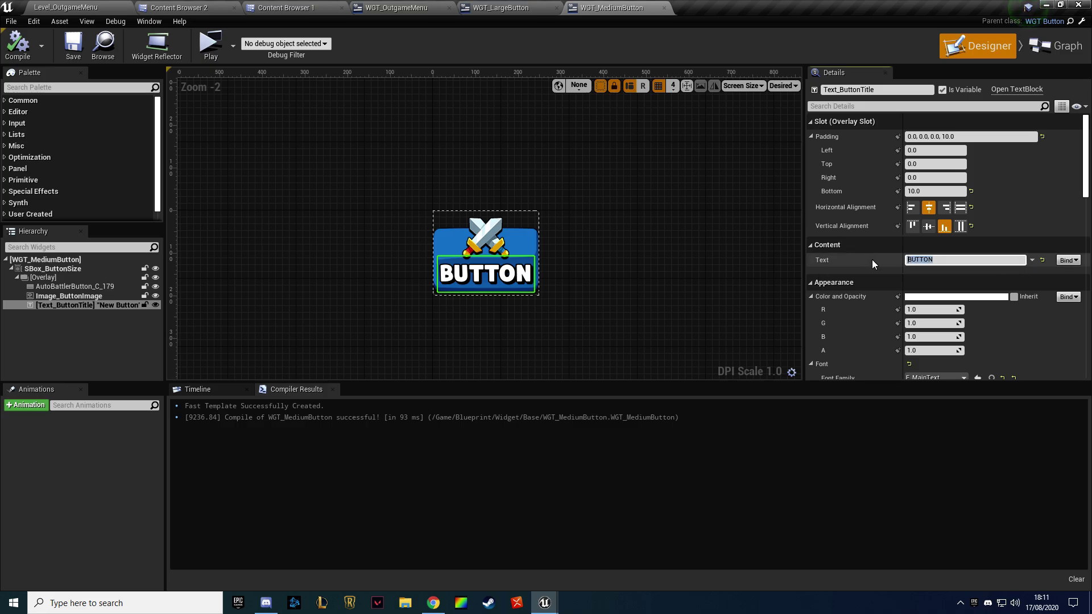
pyautogui.press('BackSpace')
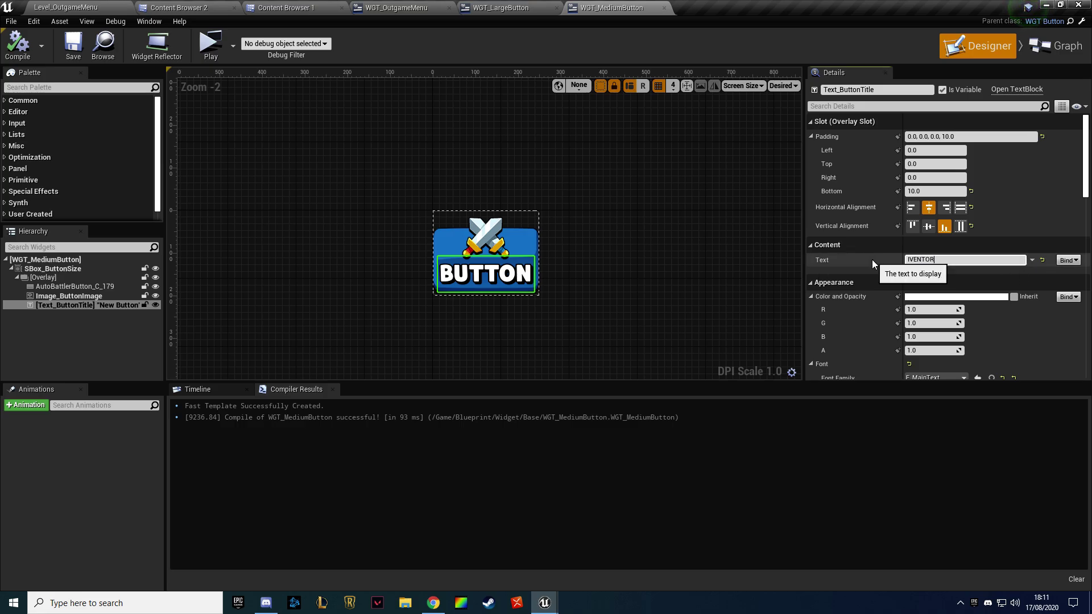
pyautogui.write('INVENTORY')
pyautogui.press('Return')
pyautogui.click(622, 194)
pyautogui.press('F7')
pyautogui.hotkey('ctrl', 's')
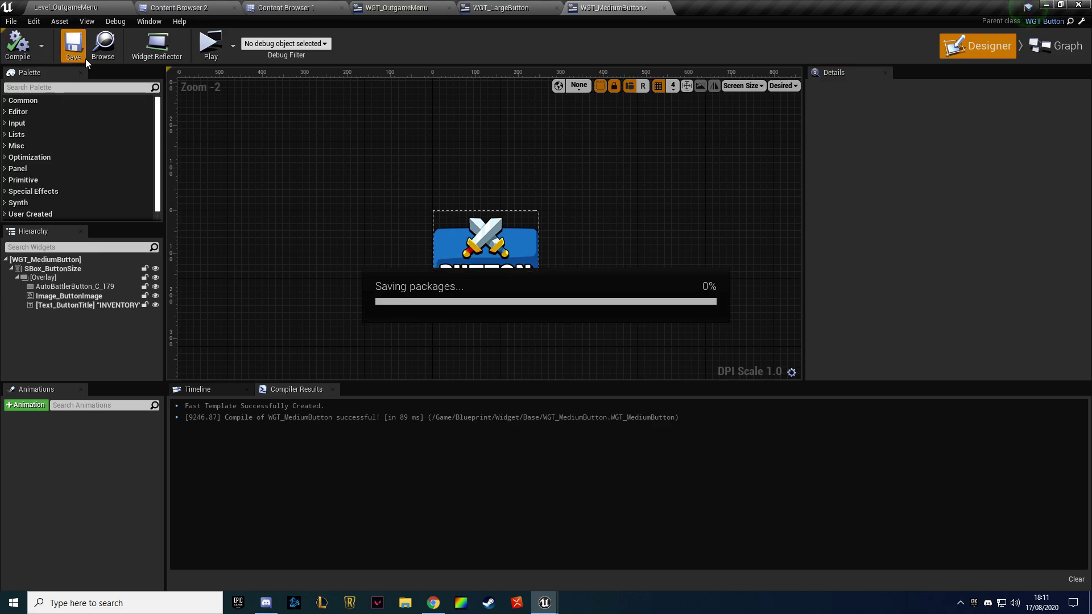
# Set the Class Defaults Button Name to Inventory, then compile and save
pyautogui.click(1054, 46)
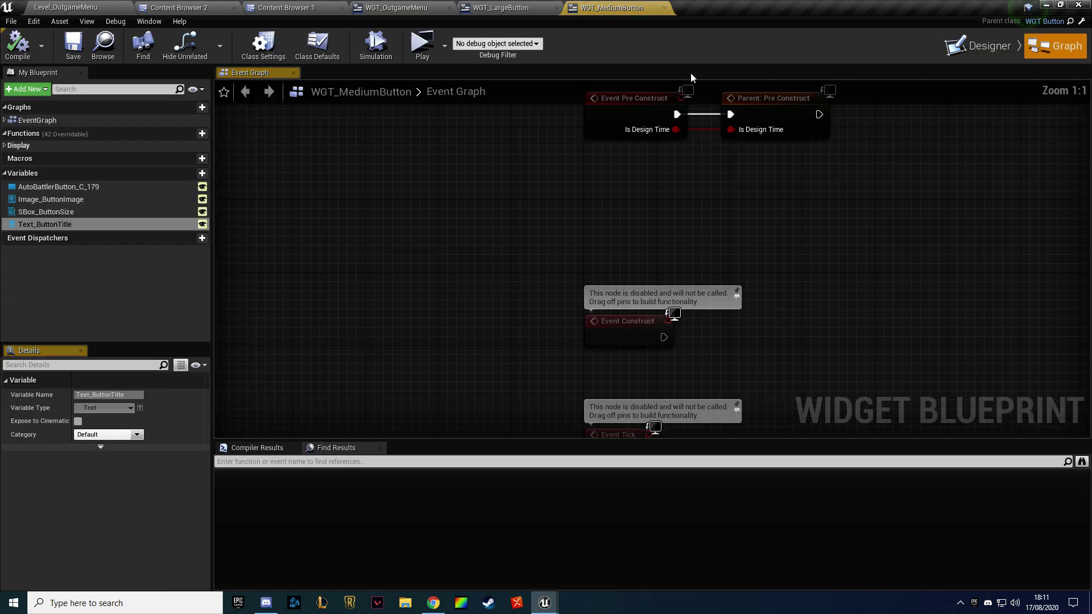
pyautogui.click(317, 46)
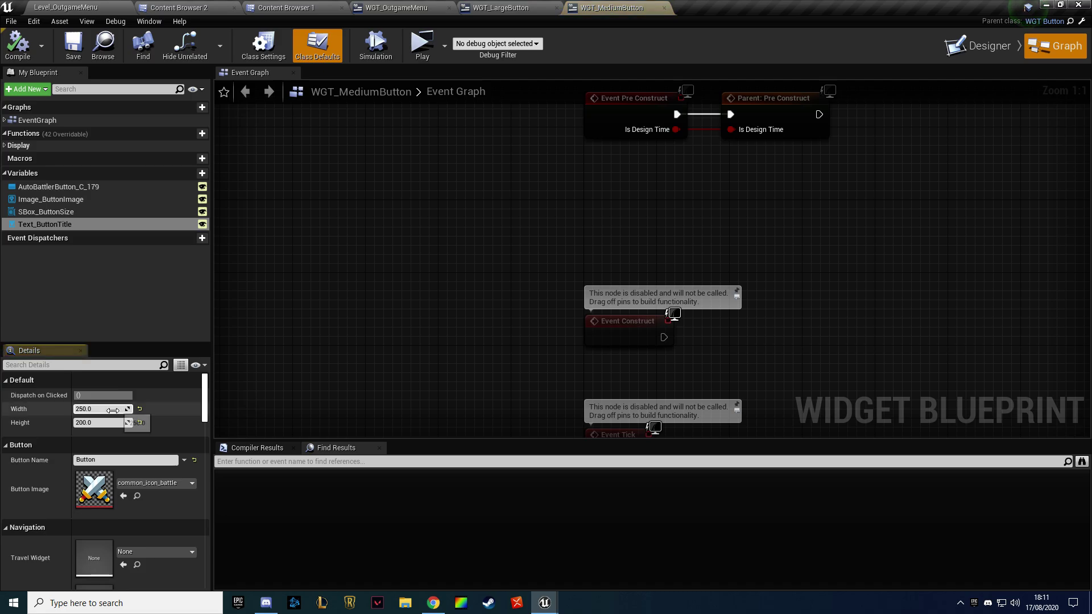
pyautogui.click(102, 459)
pyautogui.write('Inventory')
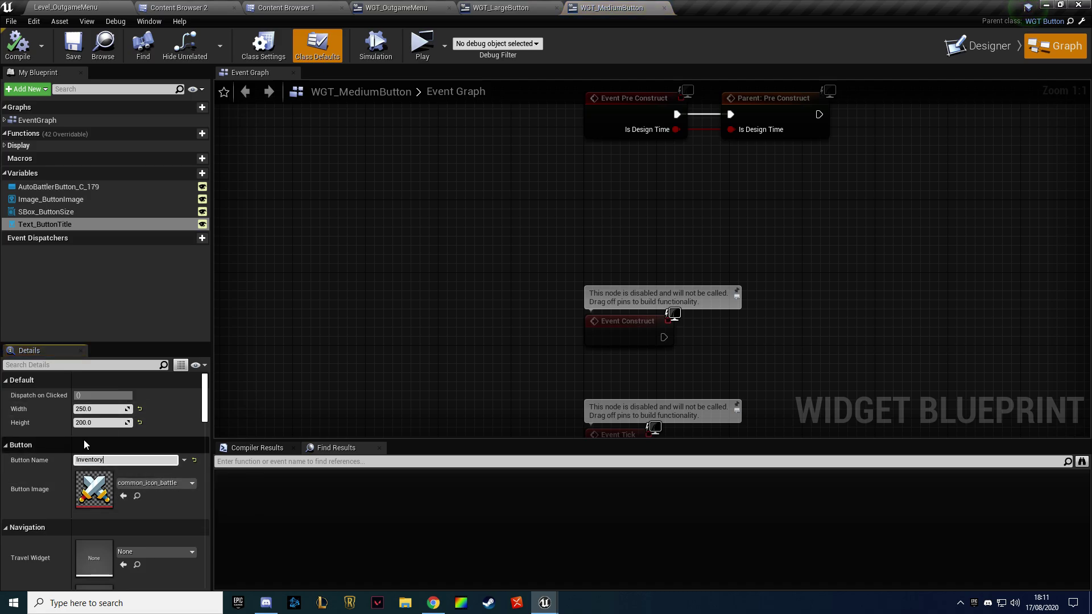
pyautogui.click(977, 46)
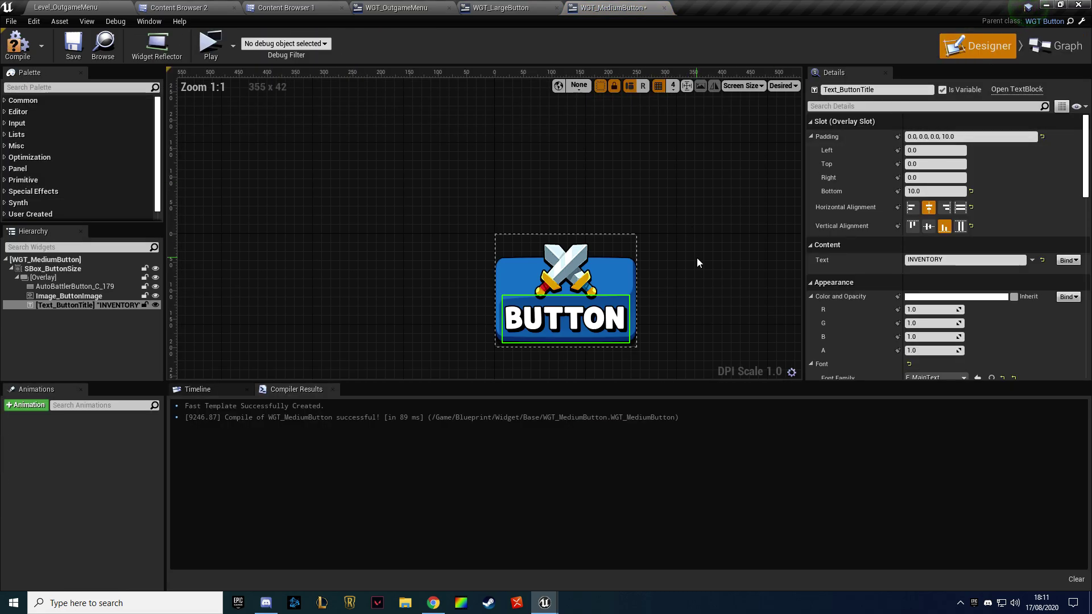
pyautogui.click(17, 46)
pyautogui.click(73, 44)
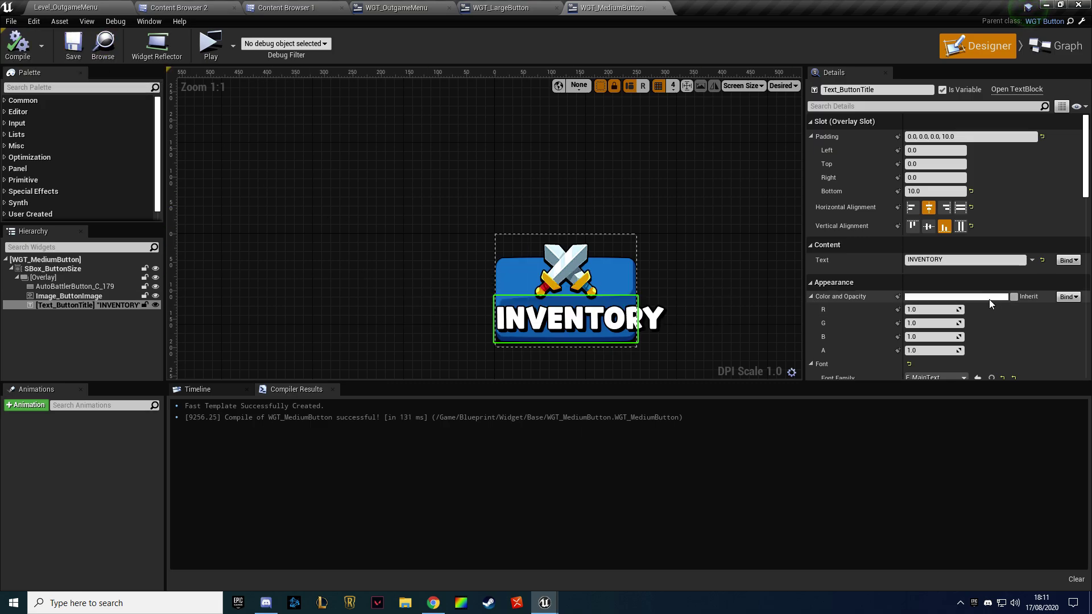
# Centre-justify the INVENTORY title text and recompile
pyautogui.scroll(-5, 969, 301)
pyautogui.scroll(-4, 966, 307)
pyautogui.click(933, 325)
pyautogui.scroll(3, 874, 298)
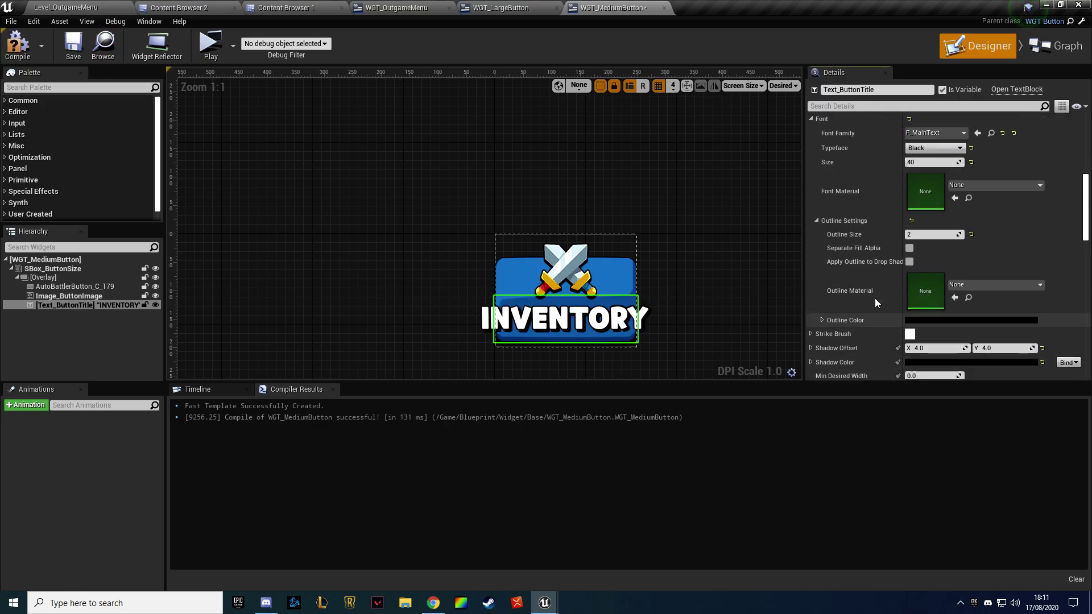
pyautogui.click(17, 46)
# Select SBox_ButtonSize, delete the GetSizeBox function from the Display category, and compile
pyautogui.click(73, 44)
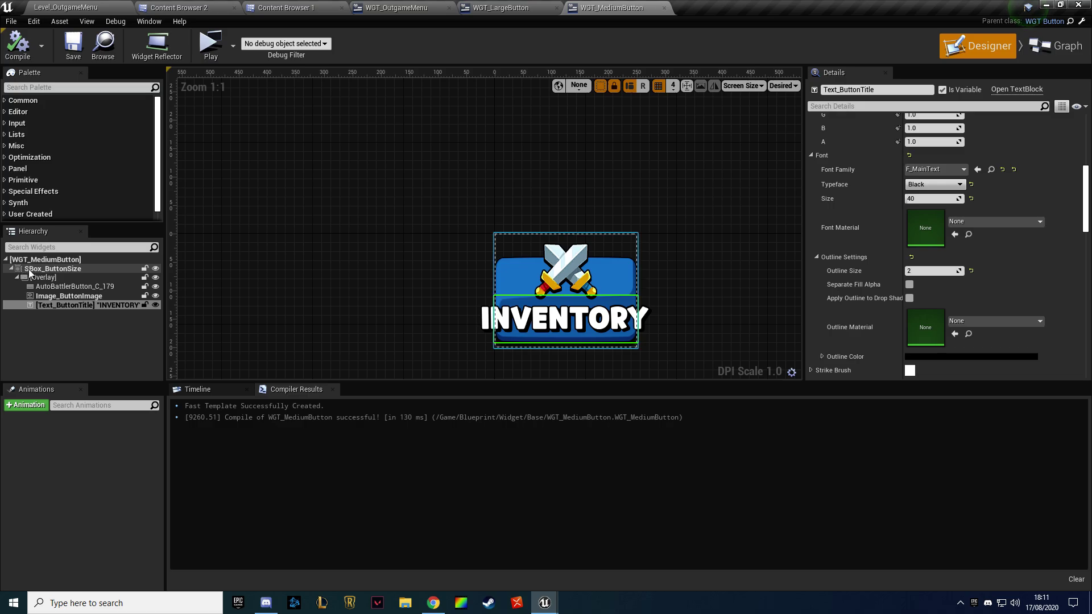
pyautogui.click(35, 269)
pyautogui.scroll(5, 900, 209)
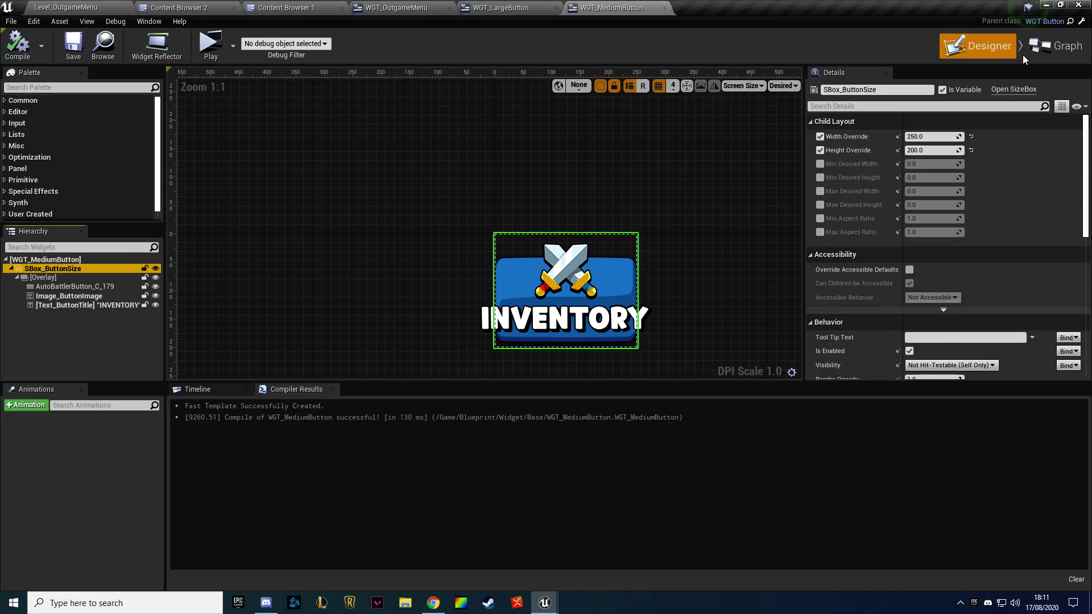
pyautogui.click(1049, 47)
pyautogui.click(5, 146)
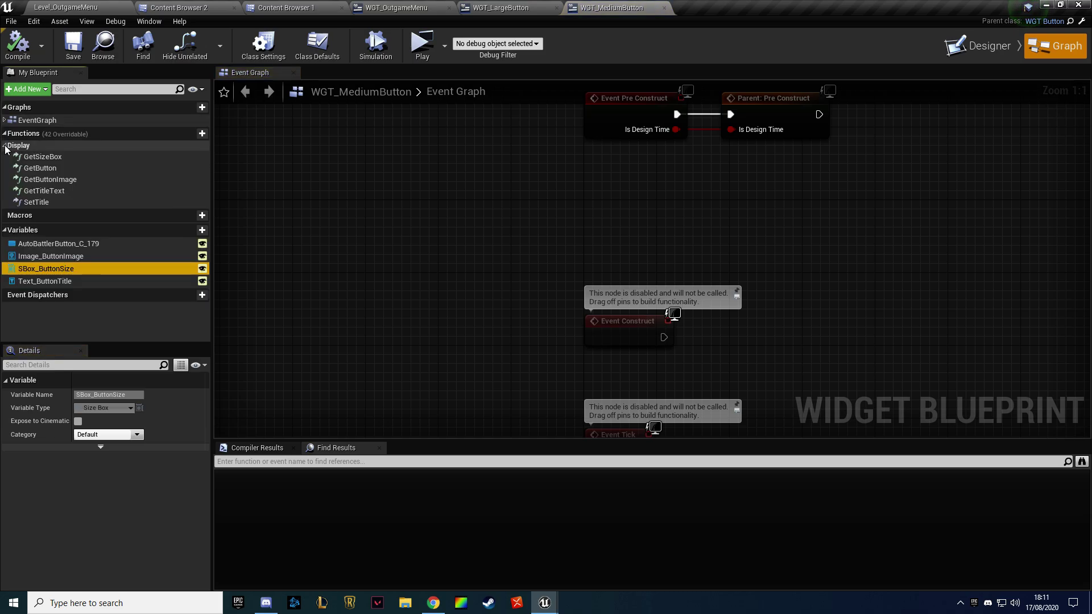
pyautogui.click(43, 157)
pyautogui.press('Delete')
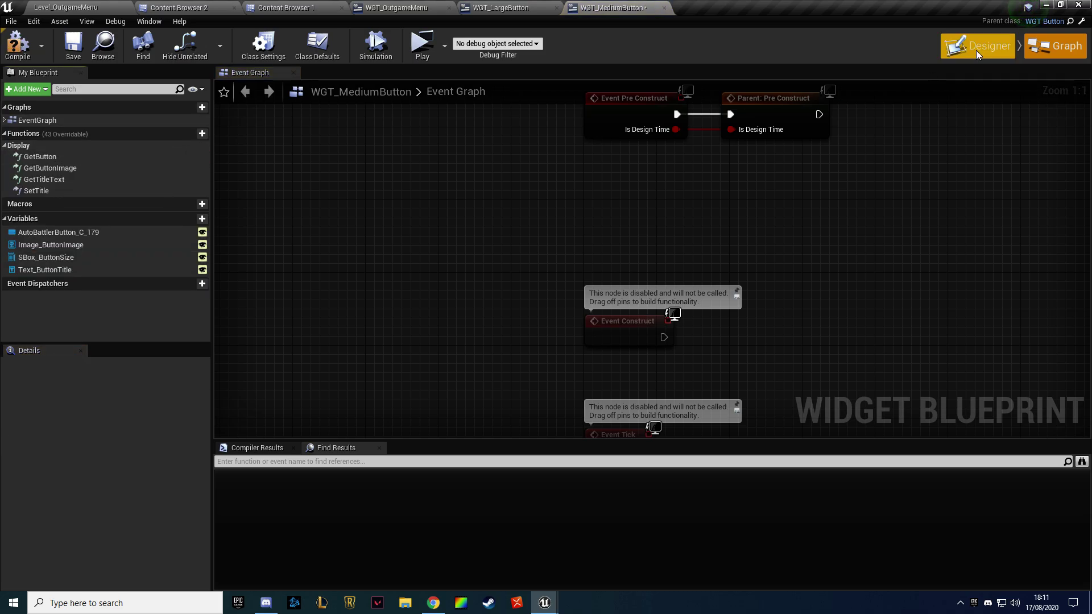
pyautogui.click(976, 48)
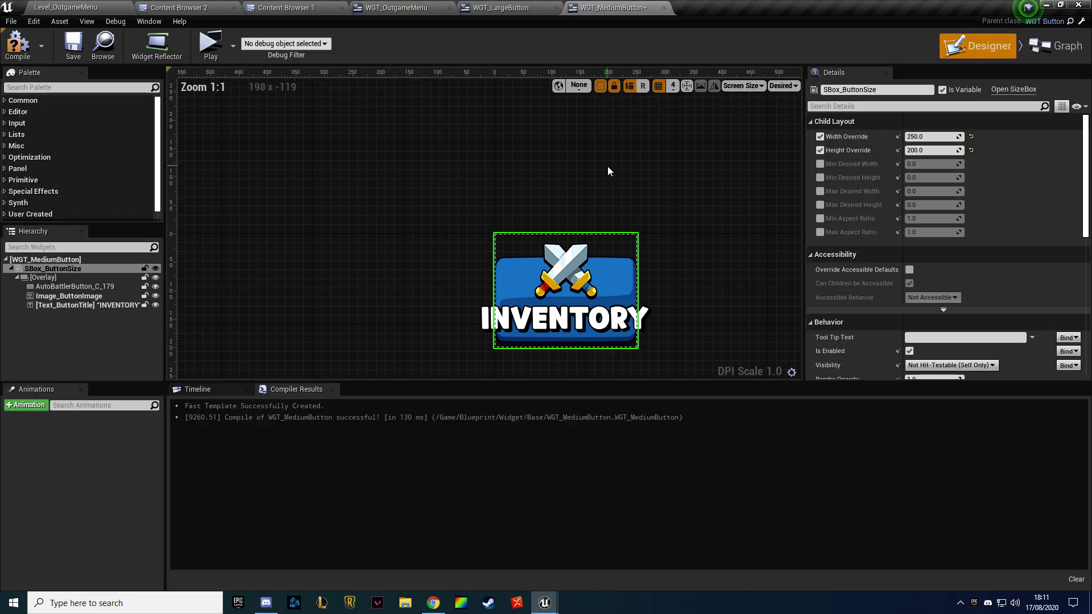
pyautogui.click(17, 50)
# Try out the size box overrides: width around 249, then a height override of 200
pyautogui.click(819, 137)
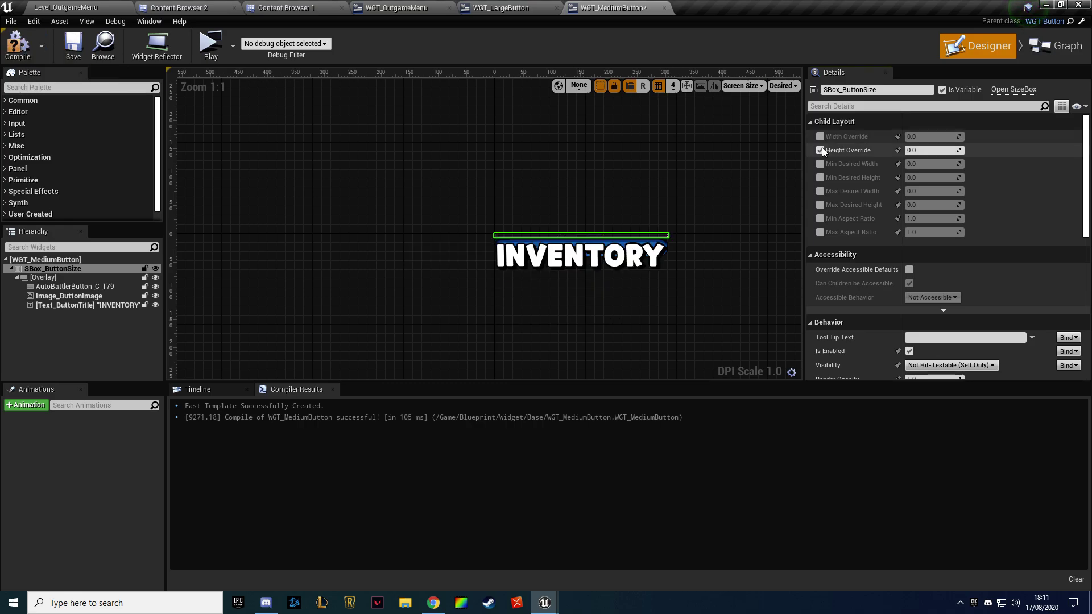
pyautogui.click(820, 150)
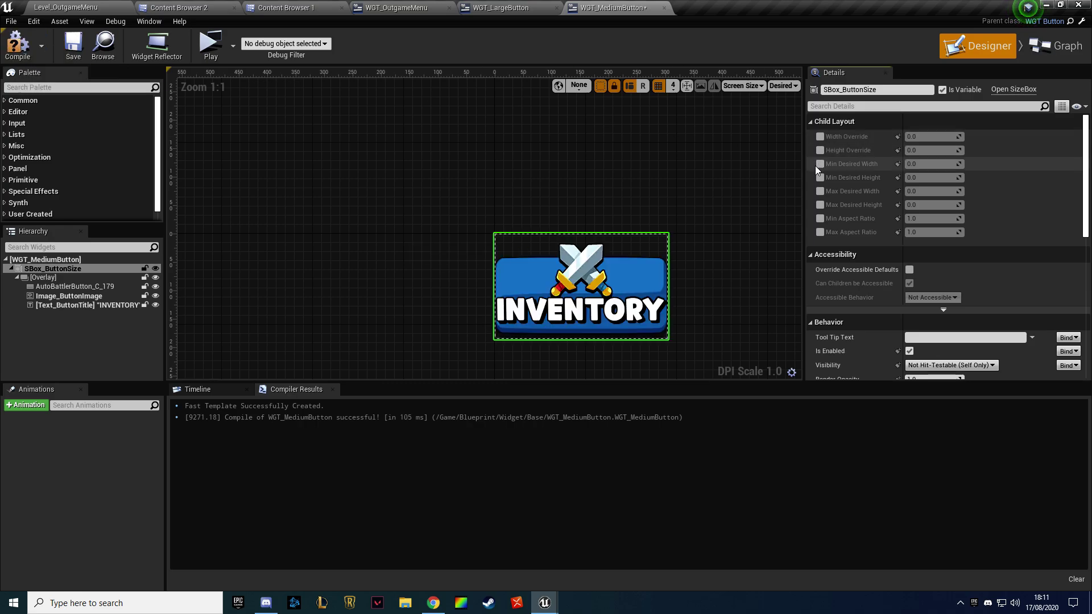
pyautogui.click(819, 136)
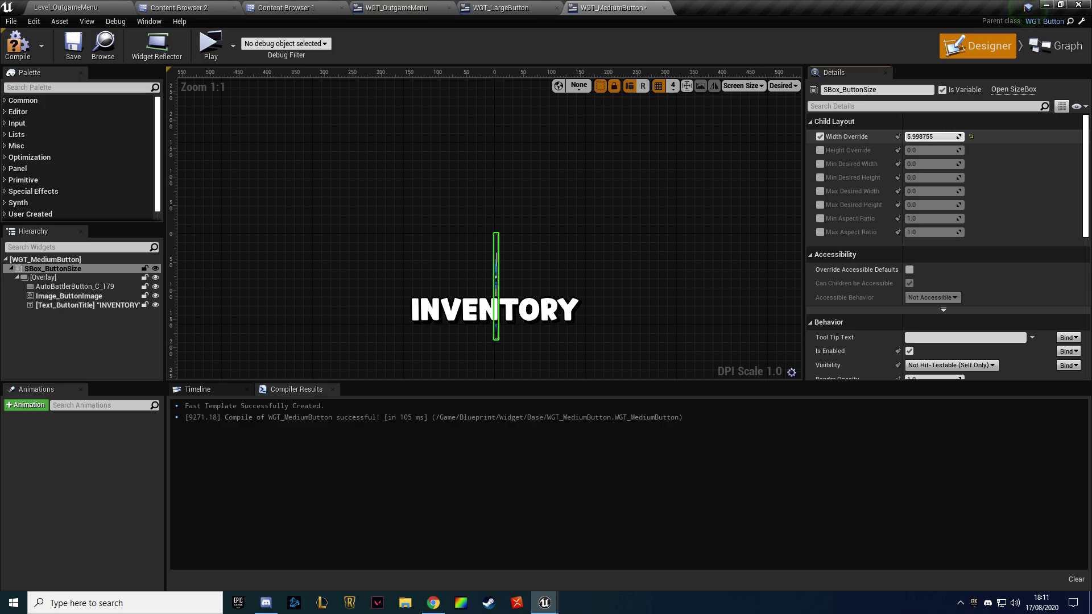
pyautogui.moveTo(932, 137); pyautogui.dragTo(1000, 136)
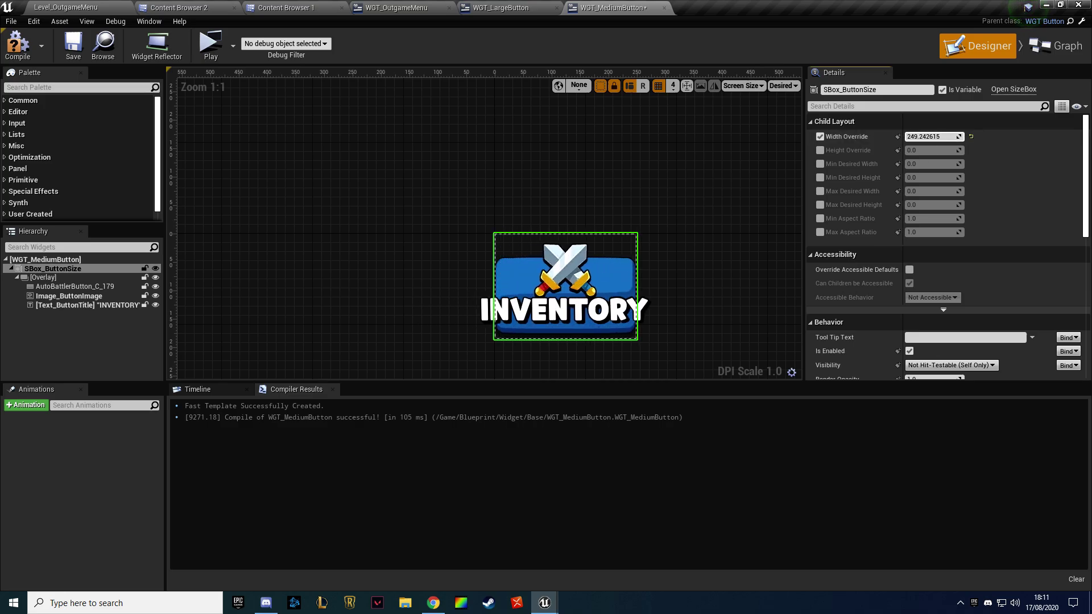
pyautogui.click(820, 136)
pyautogui.click(819, 150)
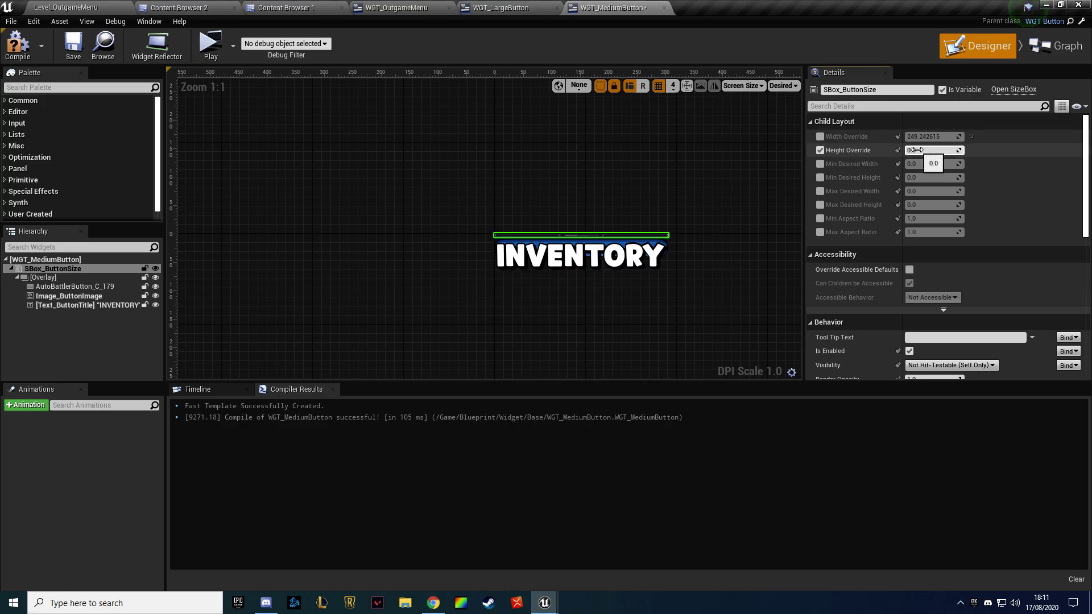
pyautogui.moveTo(933, 150); pyautogui.dragTo(1021, 150)
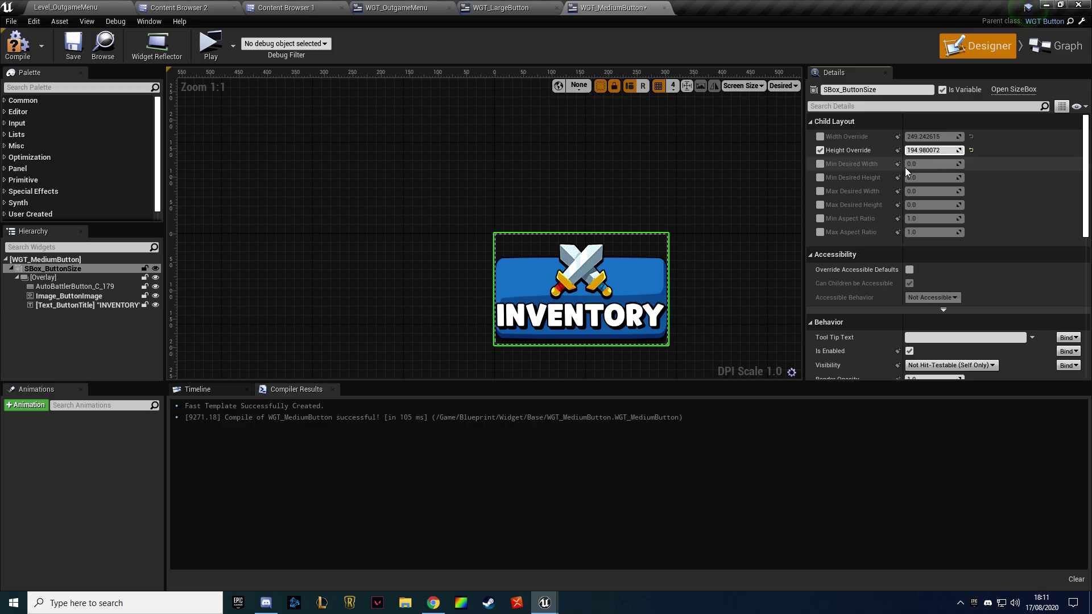
pyautogui.click(934, 150)
pyautogui.write('200')
pyautogui.press('Return')
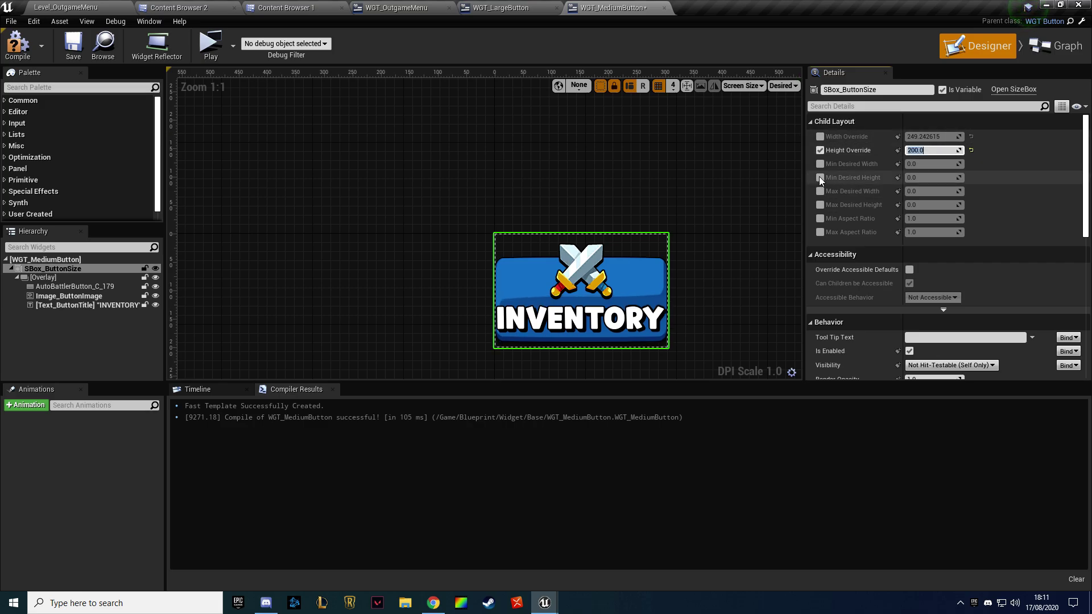
# Turn Min Desired Width on and back off, and set Height Override to 0.0
pyautogui.click(820, 164)
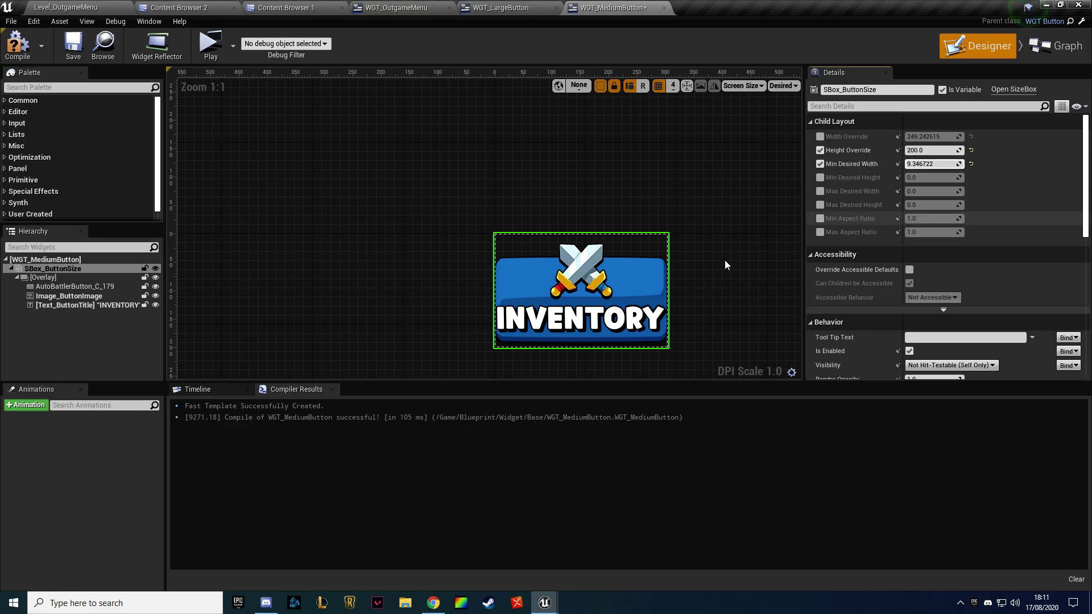
pyautogui.click(1046, 49)
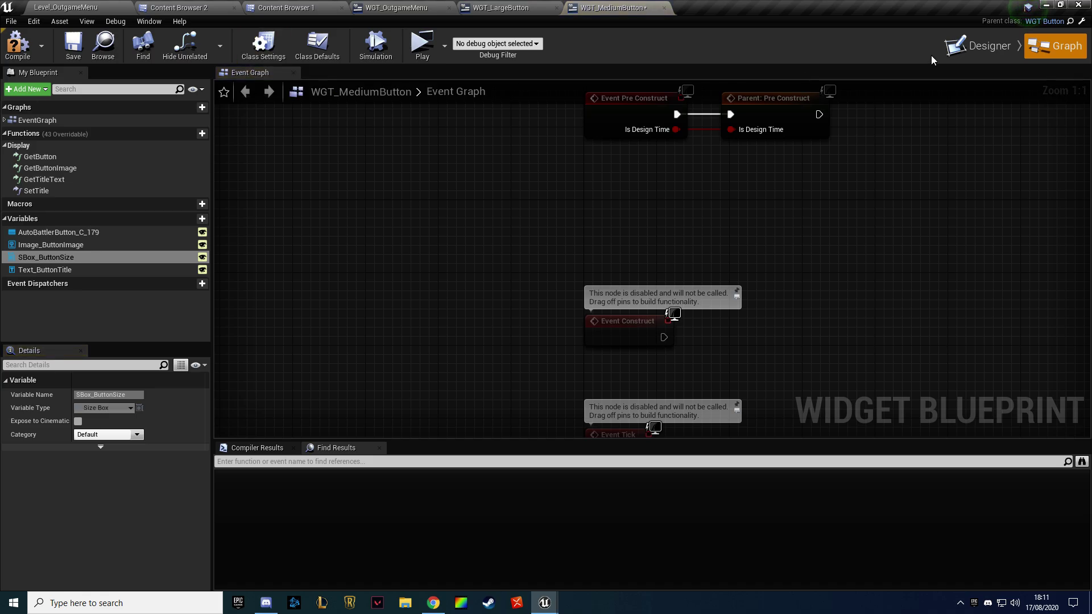
pyautogui.click(978, 45)
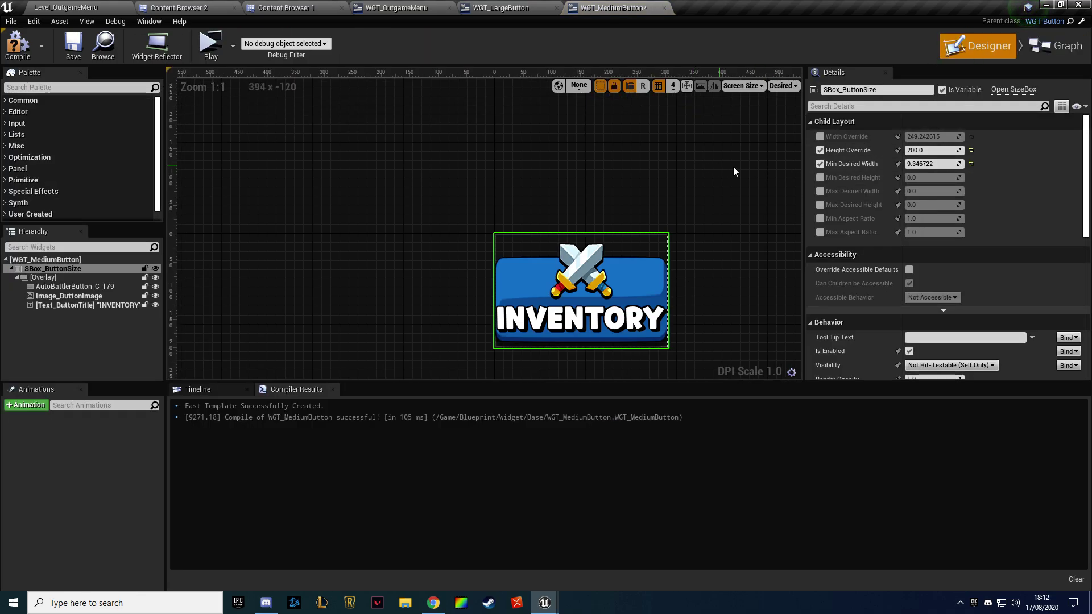
pyautogui.click(819, 164)
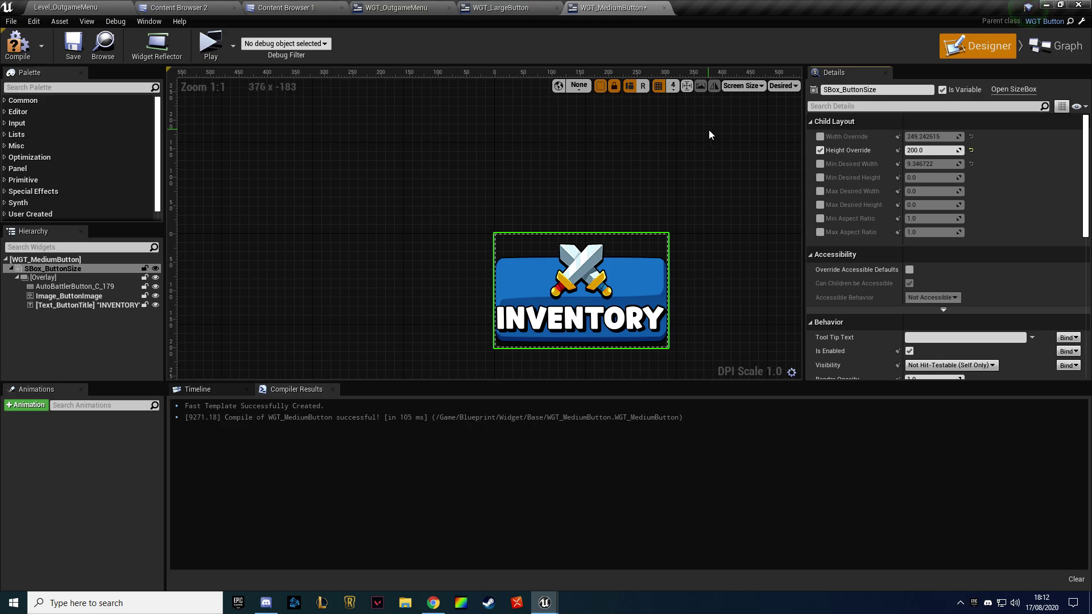
pyautogui.click(970, 149)
# Disable Height Override and override Get Size Box to return SBox_ButtonSize without the parent call
pyautogui.click(819, 150)
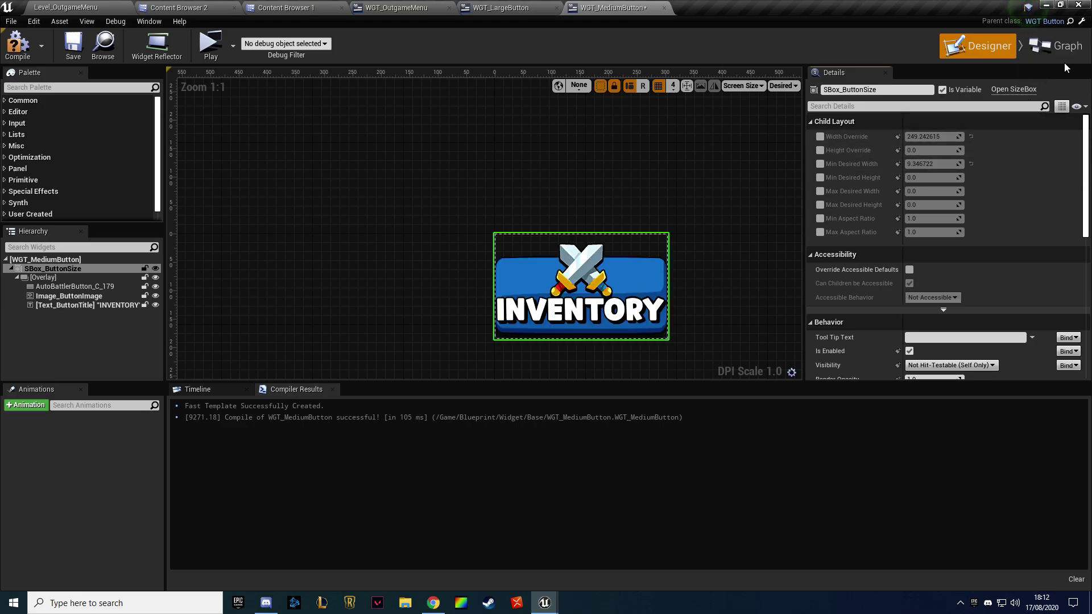
pyautogui.click(1059, 52)
pyautogui.click(171, 134)
pyautogui.write('size')
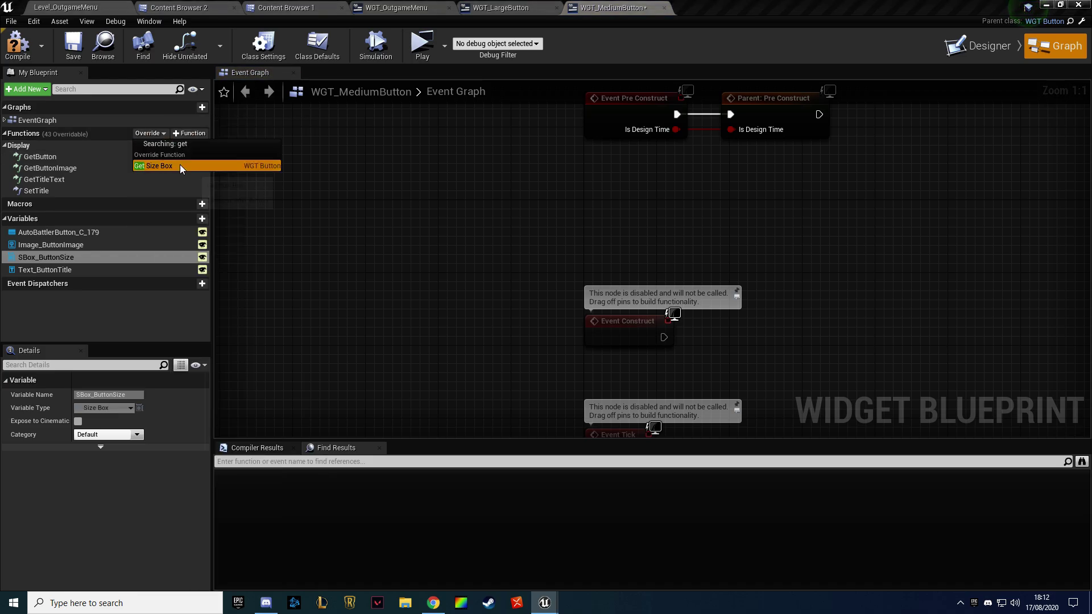
pyautogui.click(179, 164)
pyautogui.moveTo(85, 266); pyautogui.dragTo(806, 296)
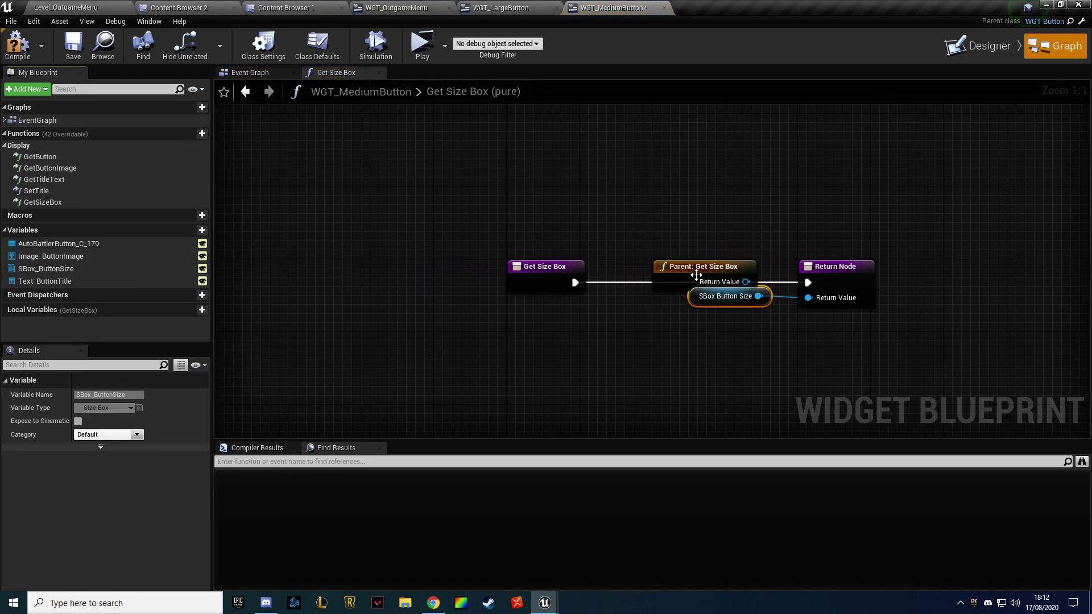
pyautogui.click(701, 265)
pyautogui.press('Delete')
pyautogui.click(979, 47)
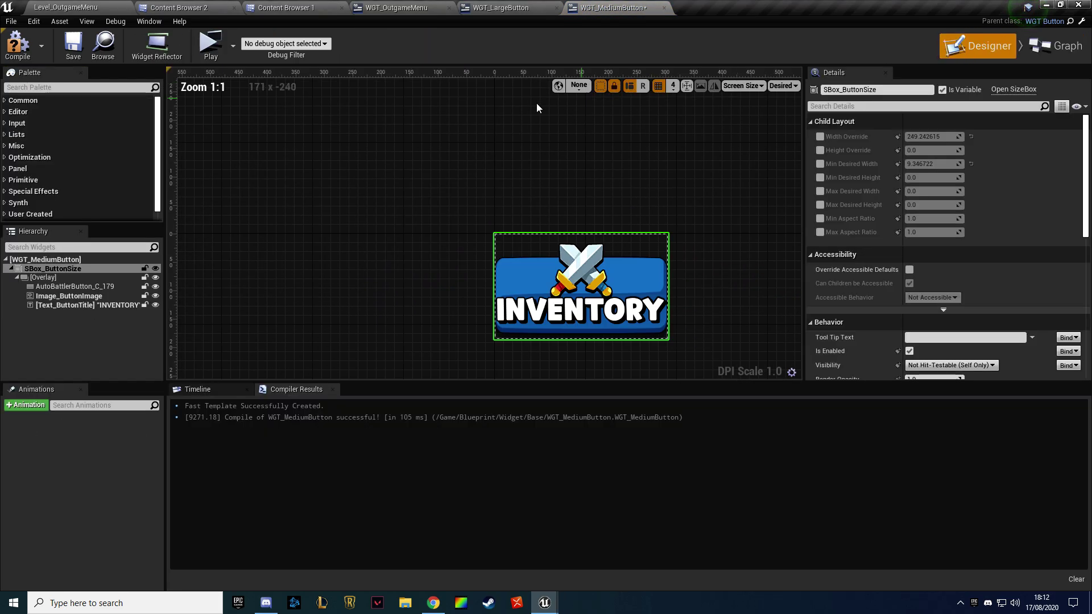
pyautogui.click(71, 51)
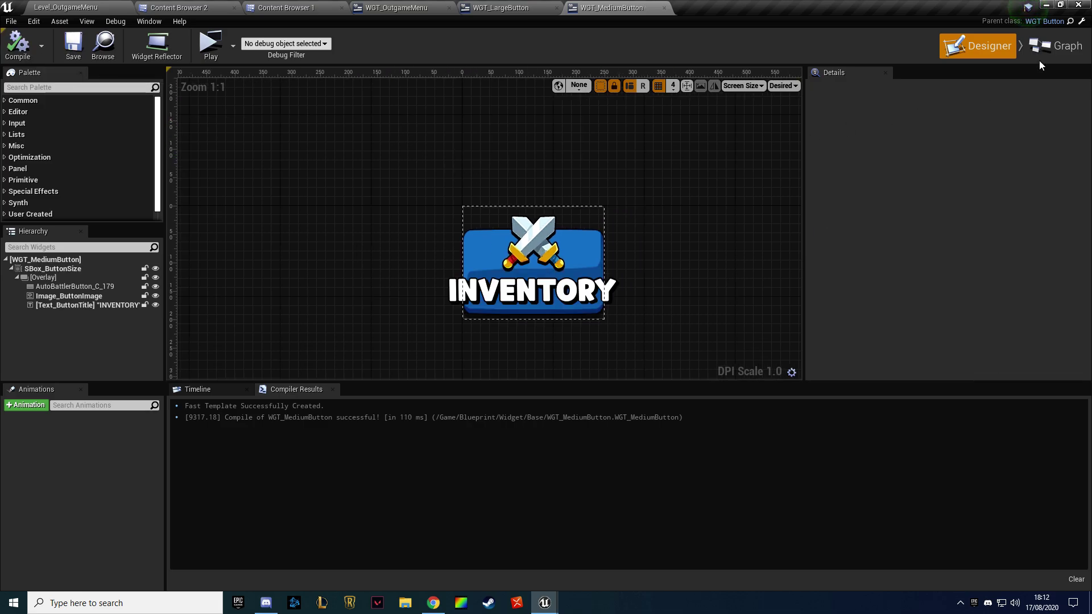
# Edit the Class Defaults Width (typing 32) to exceed 250, then compile and save
pyautogui.click(1055, 47)
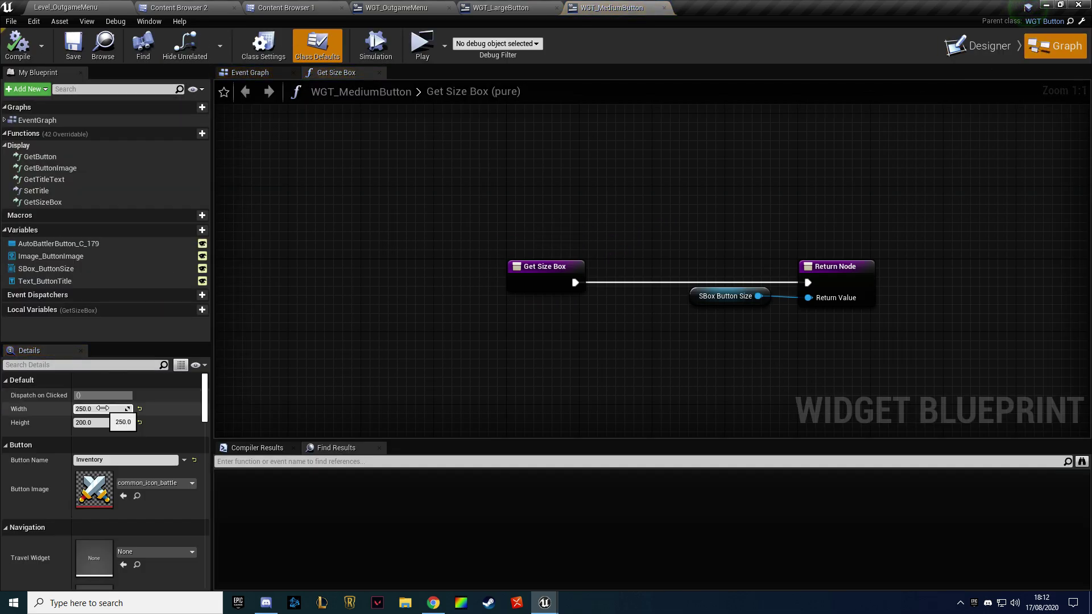
pyautogui.click(978, 47)
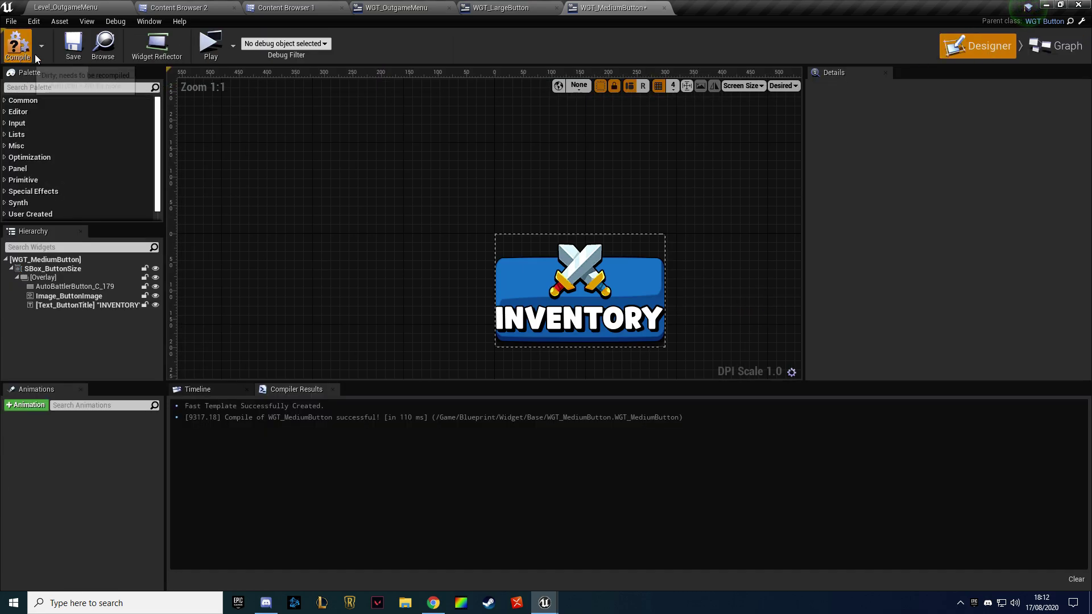
pyautogui.click(35, 53)
pyautogui.click(1053, 47)
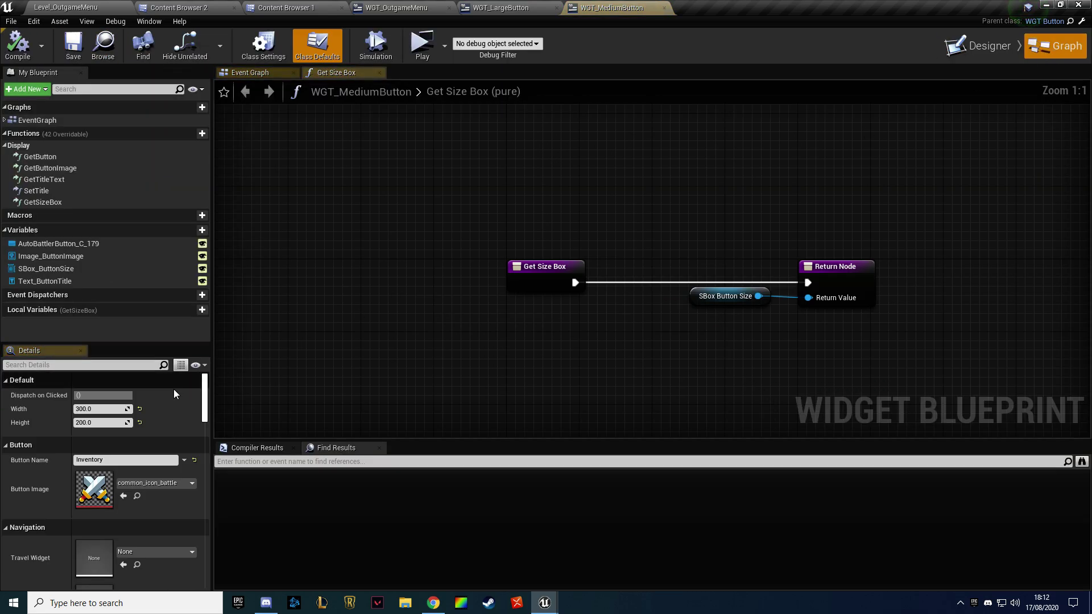
pyautogui.write('32')
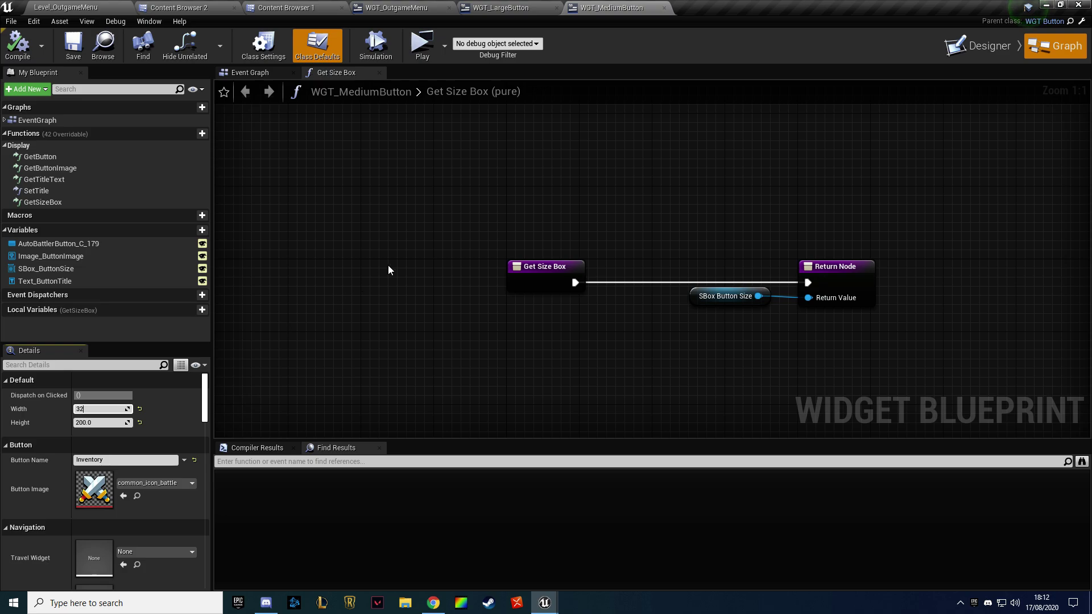
pyautogui.click(978, 47)
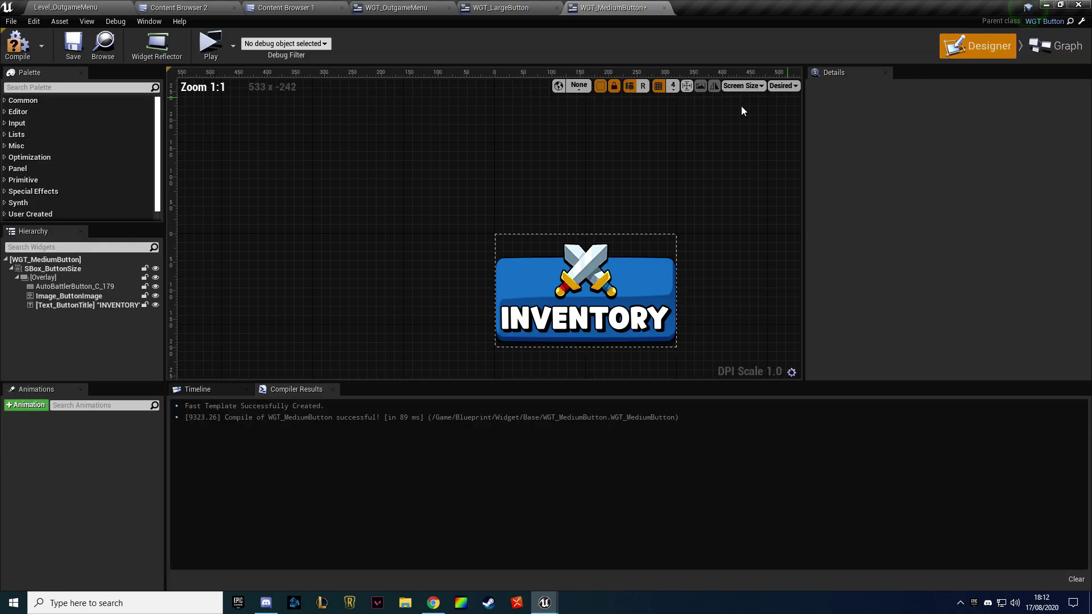
pyautogui.click(18, 45)
pyautogui.click(73, 46)
pyautogui.scroll(-2, 400, 267)
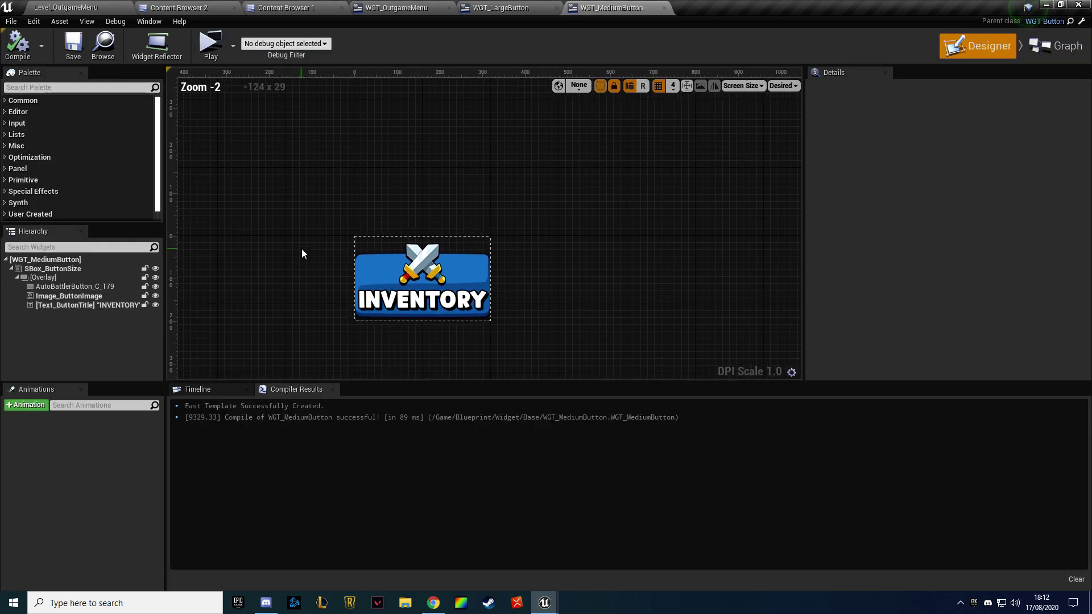
pyautogui.click(396, 8)
pyautogui.click(94, 87)
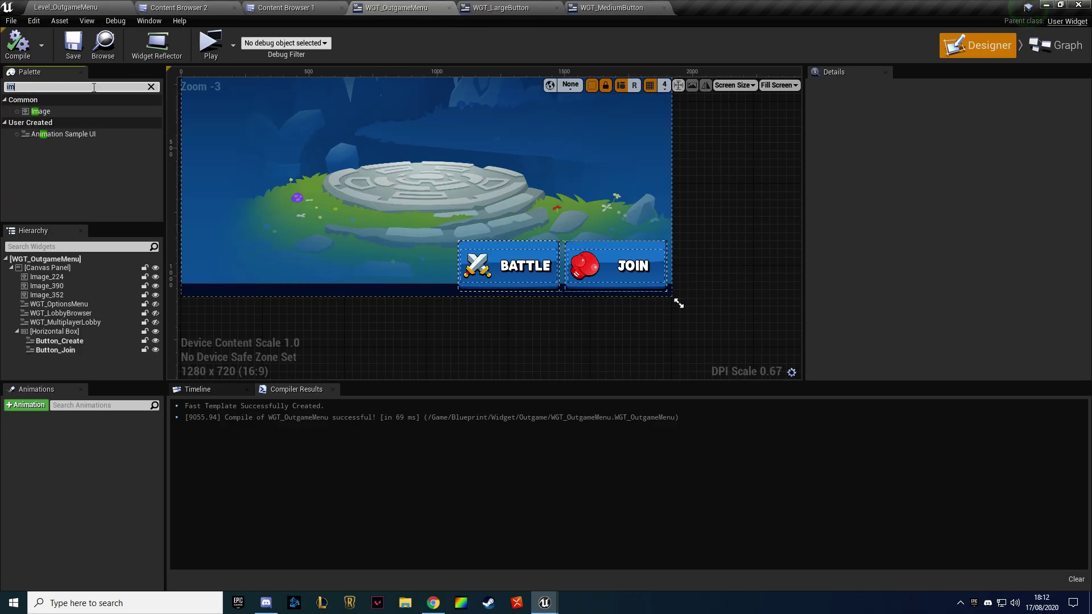
pyautogui.write('medium')
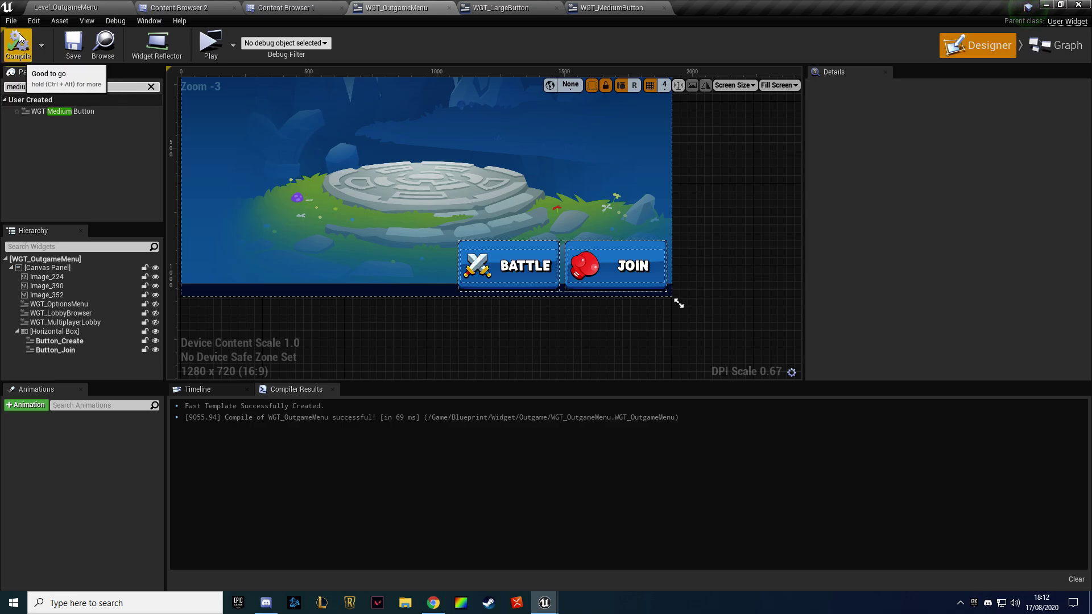
pyautogui.click(583, 11)
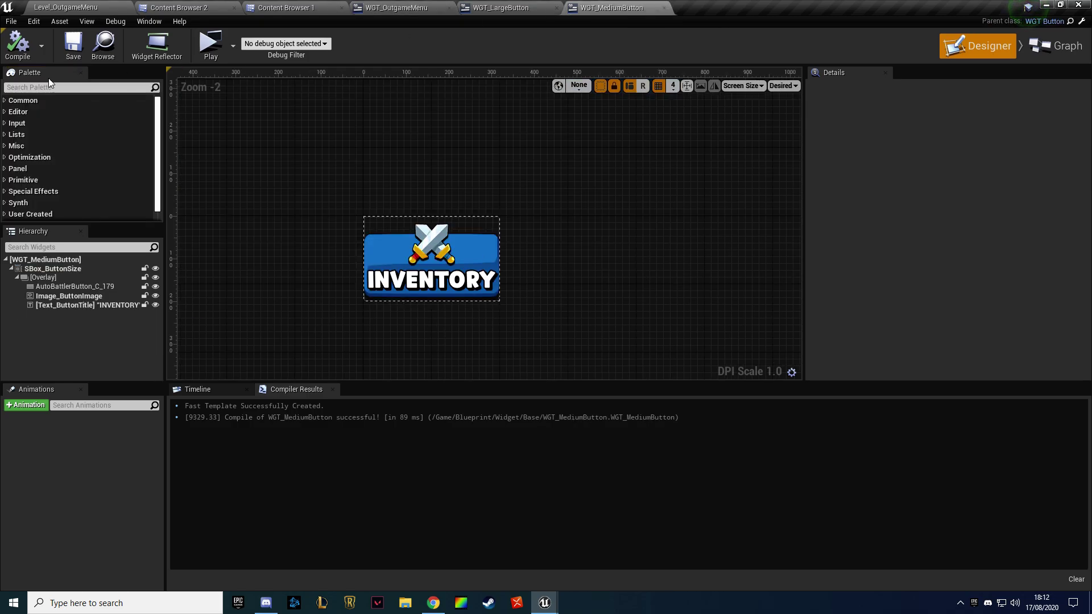
pyautogui.click(103, 42)
pyautogui.rightClick(471, 106)
# Duplicate WGT_MediumButton as WGT_ShortcutButton and open it
pyautogui.click(516, 149)
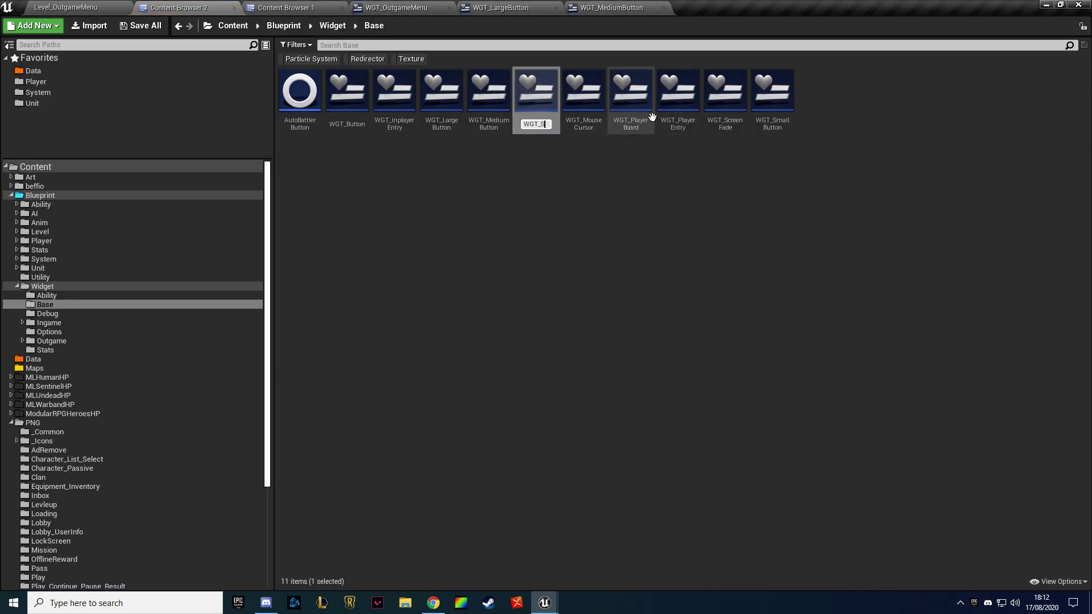
pyautogui.write('ton')
pyautogui.press('Return')
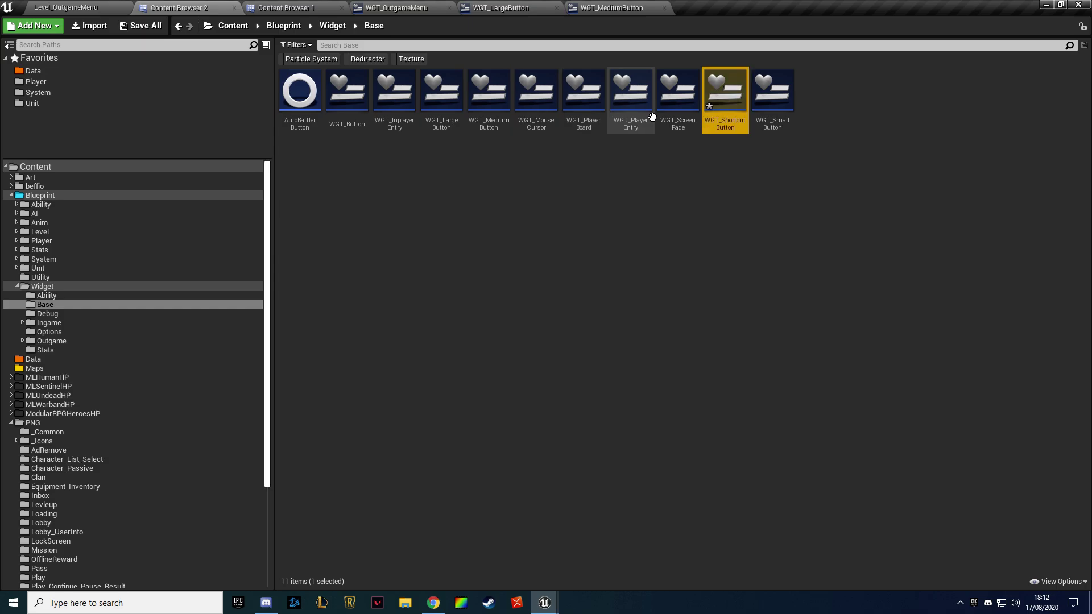
pyautogui.press('Return')
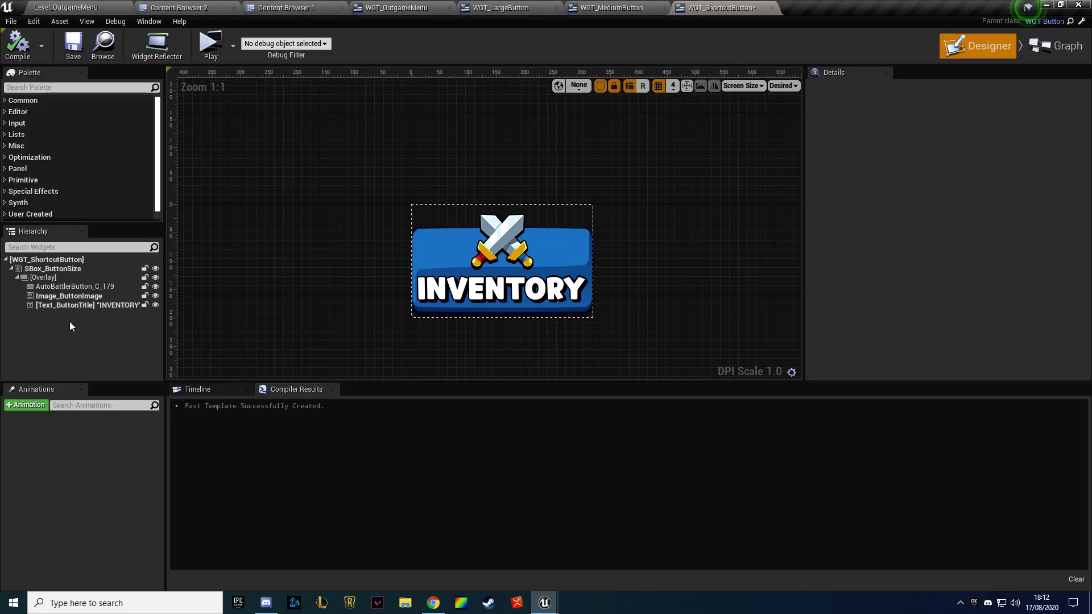
# Delete the INVENTORY title text and the crossed-swords button image from the Hierarchy
pyautogui.click(87, 306)
pyautogui.press('Delete')
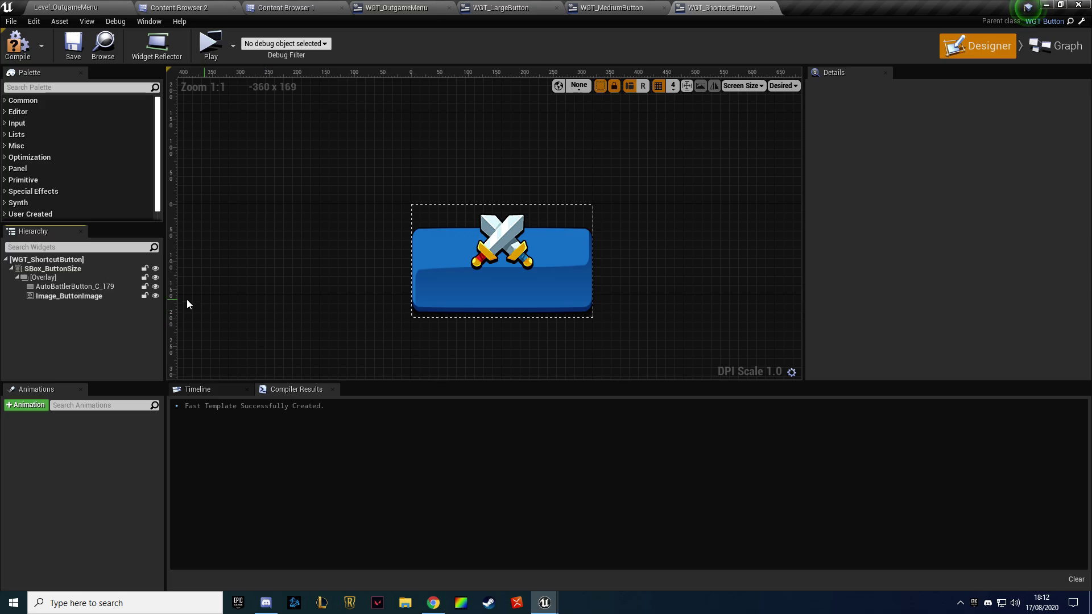
pyautogui.click(104, 285)
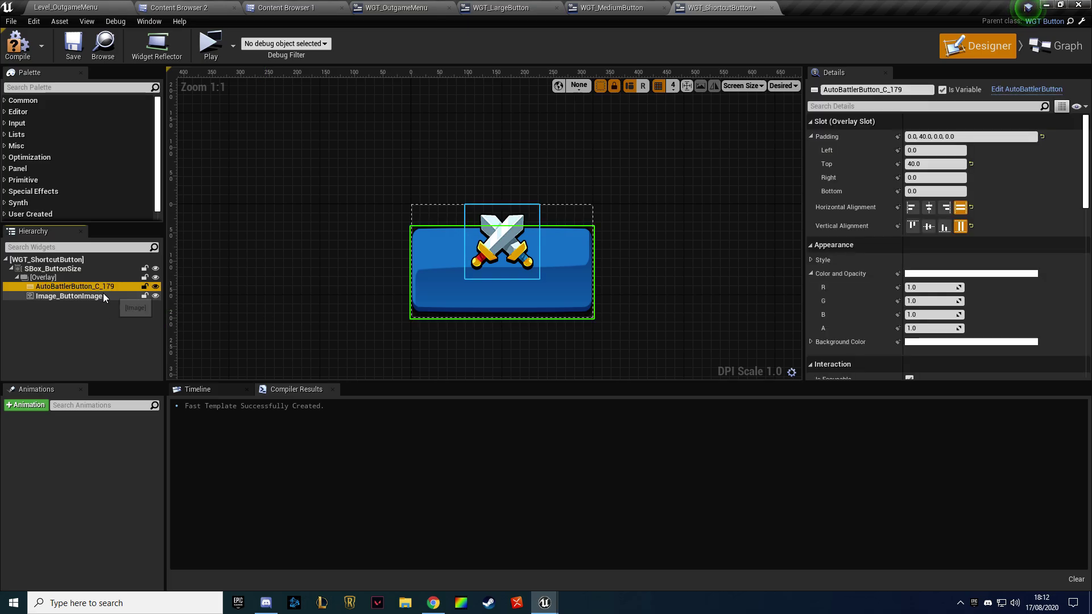
pyautogui.click(102, 297)
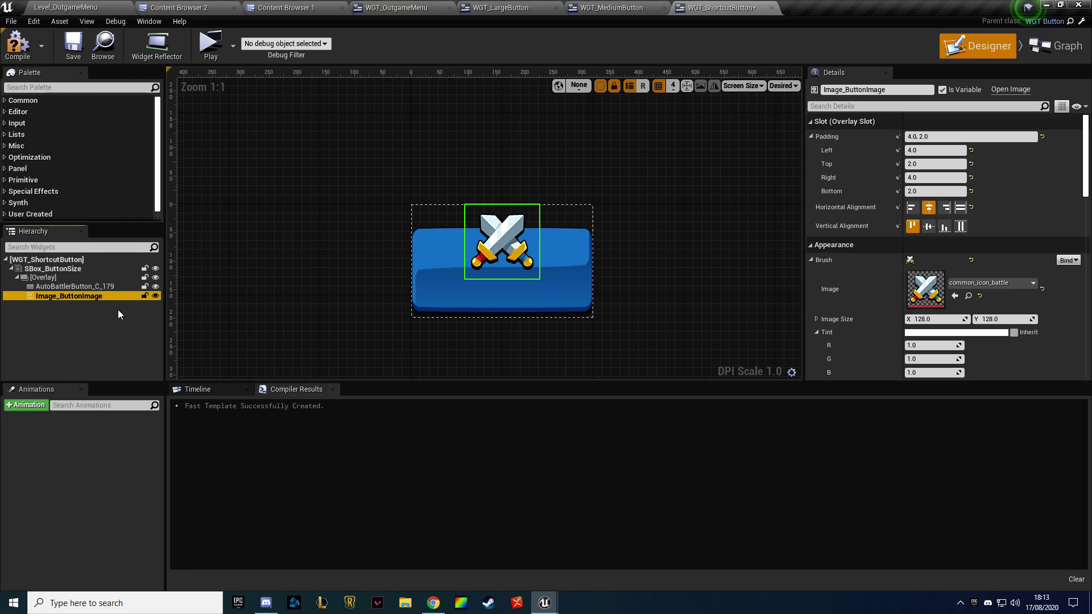
pyautogui.press('Delete')
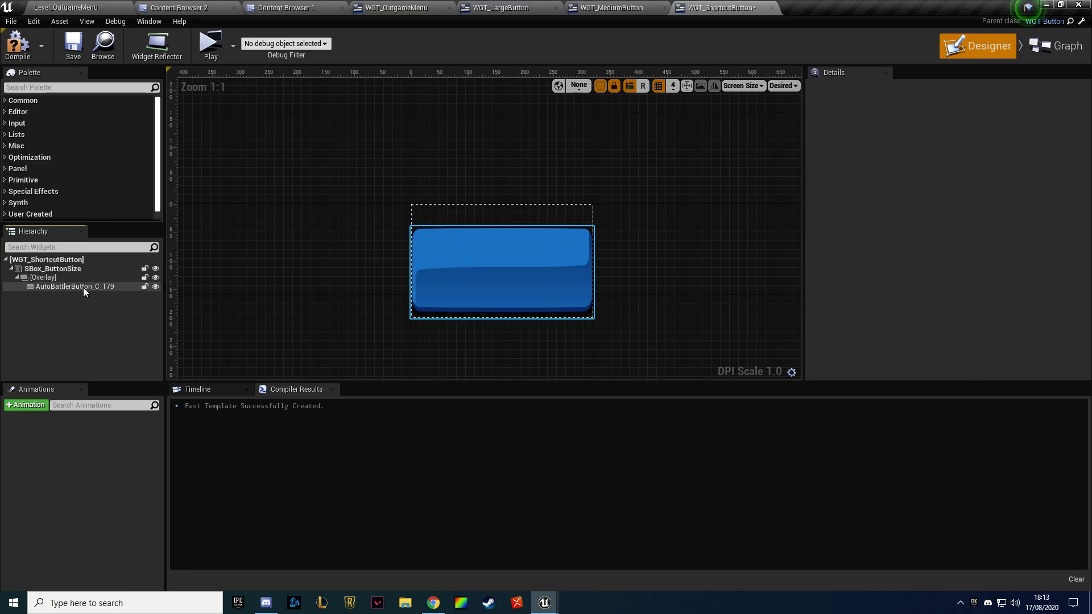
# Remove the overlay so AutoBattlerButton_C_179 sits directly in the size box, then compile
pyautogui.click(83, 287)
pyautogui.click(54, 278)
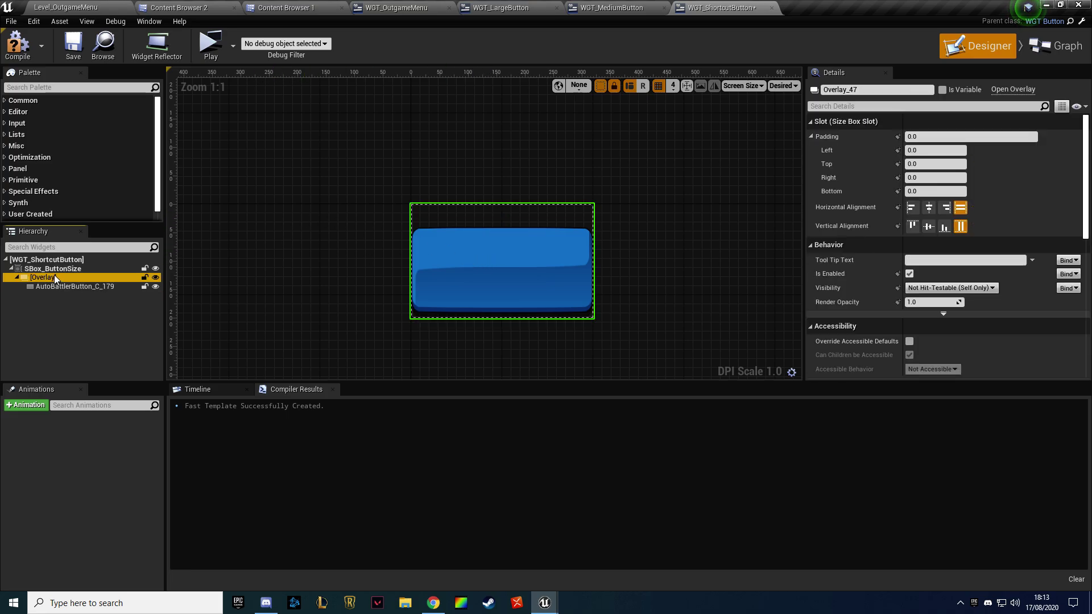
pyautogui.click(61, 285)
pyautogui.press('Delete')
pyautogui.click(56, 277)
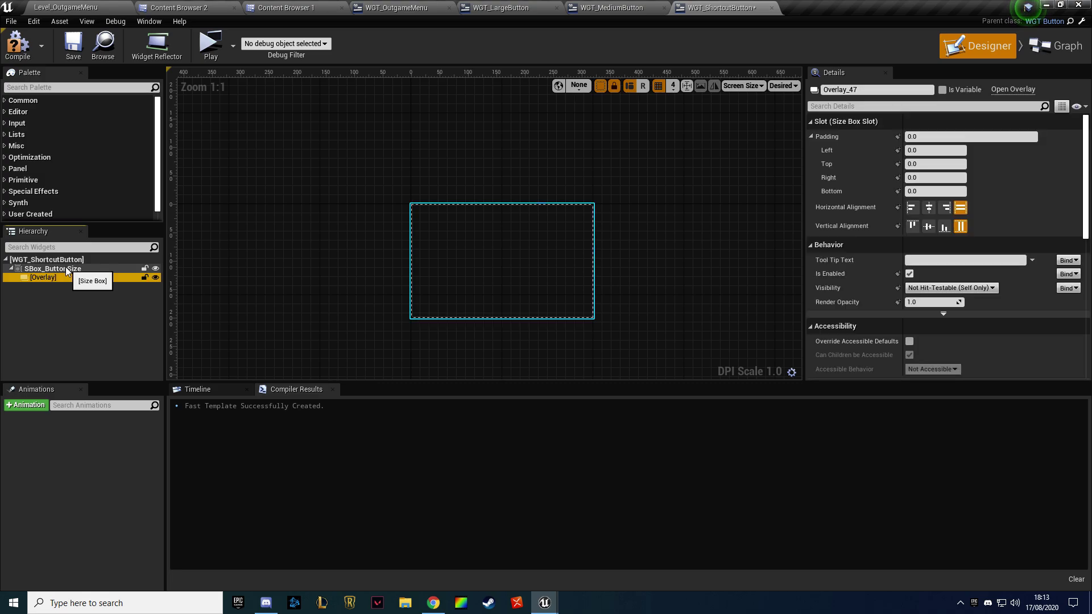
pyautogui.click(66, 272)
pyautogui.hotkey('ctrl', 'z')
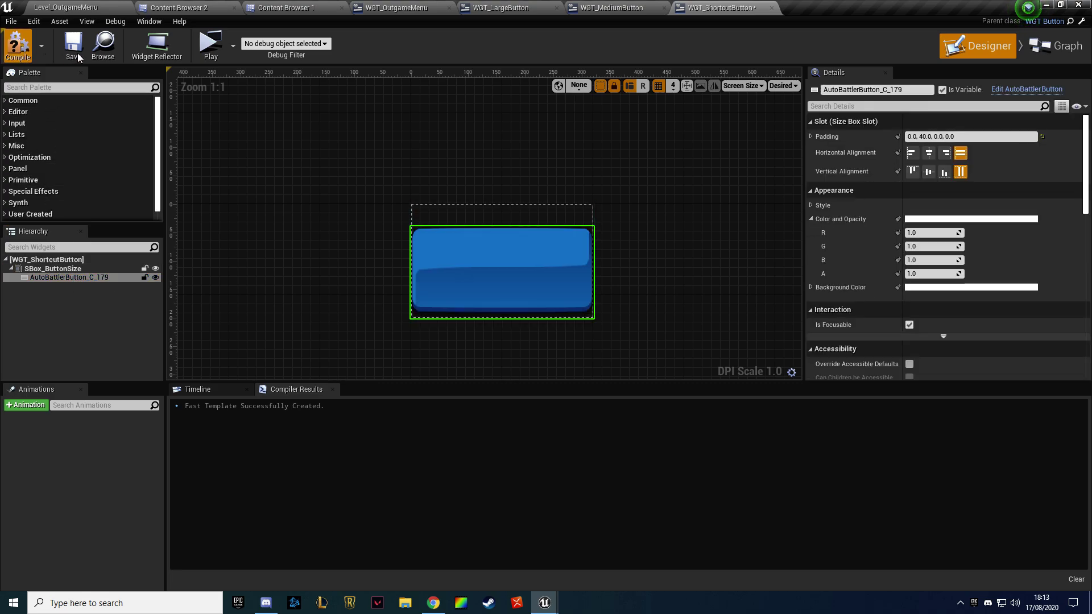
pyautogui.click(78, 57)
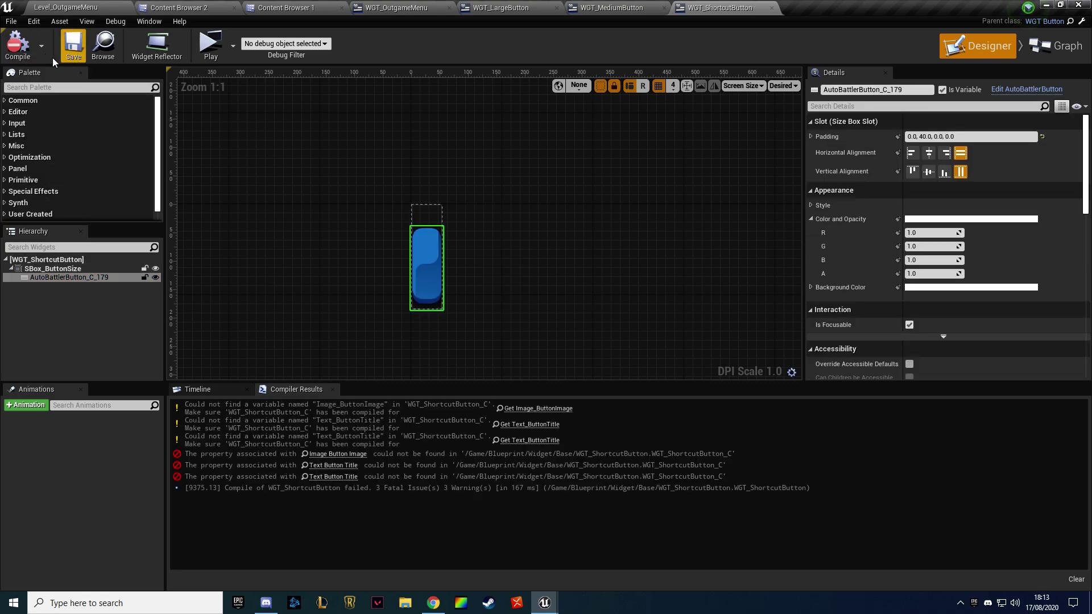
# Reset the button padding to zero and delete the GetButtonImage and GetTitleText functions, then recompile
pyautogui.click(1042, 136)
pyautogui.click(17, 46)
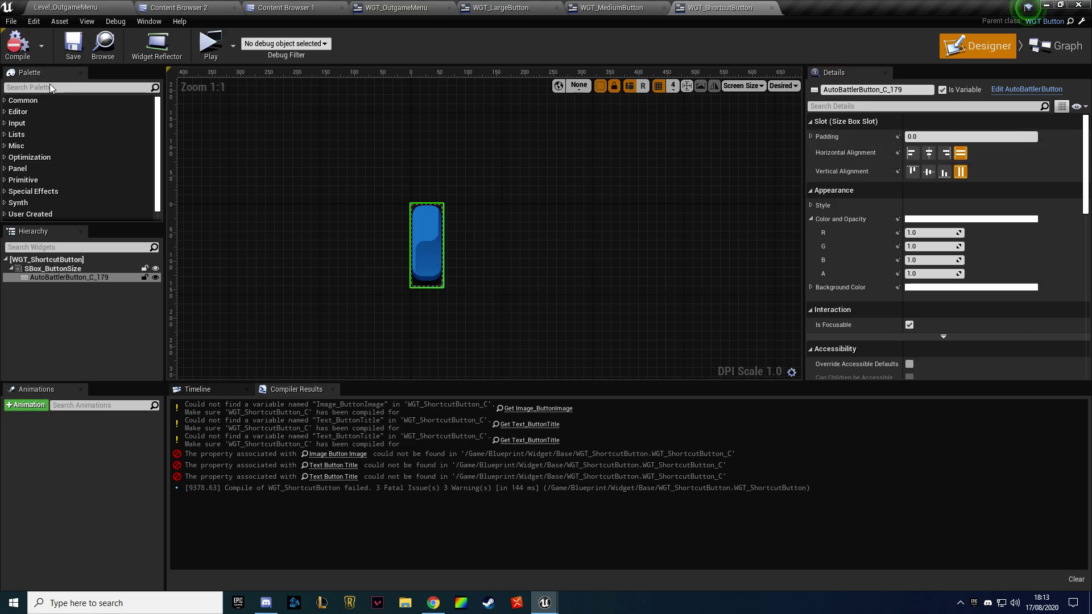
pyautogui.click(535, 409)
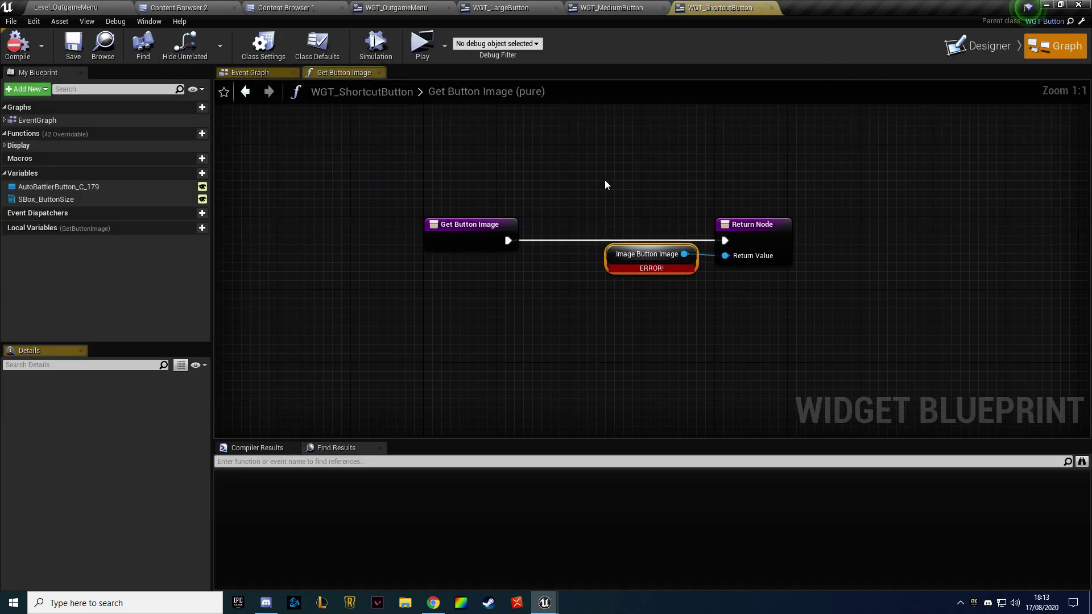
pyautogui.click(45, 145)
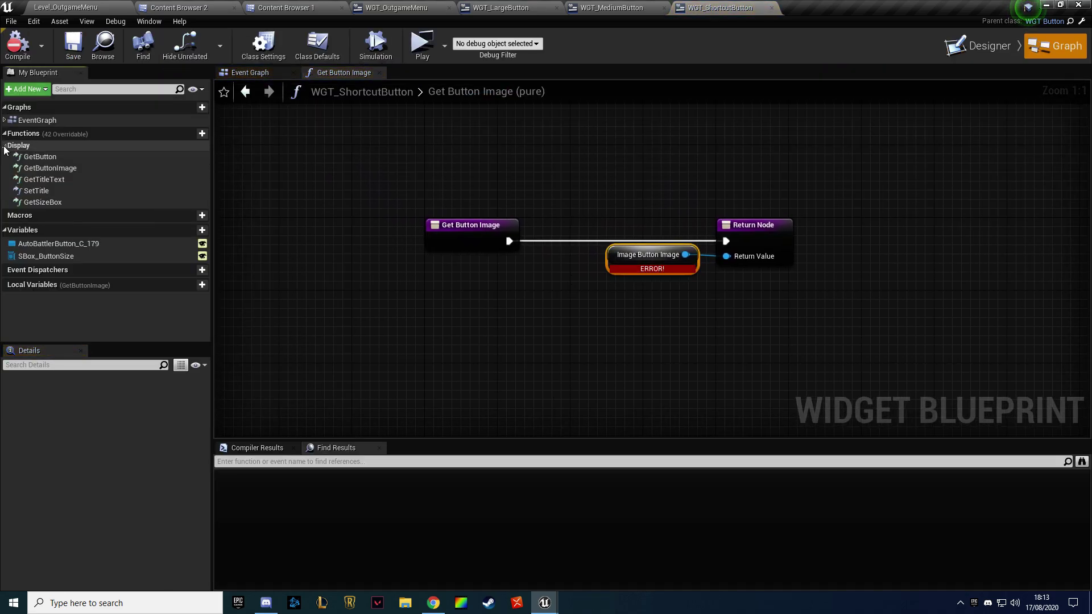
pyautogui.click(75, 169)
pyautogui.press('Delete')
pyautogui.click(69, 168)
pyautogui.press('Delete')
pyautogui.click(18, 46)
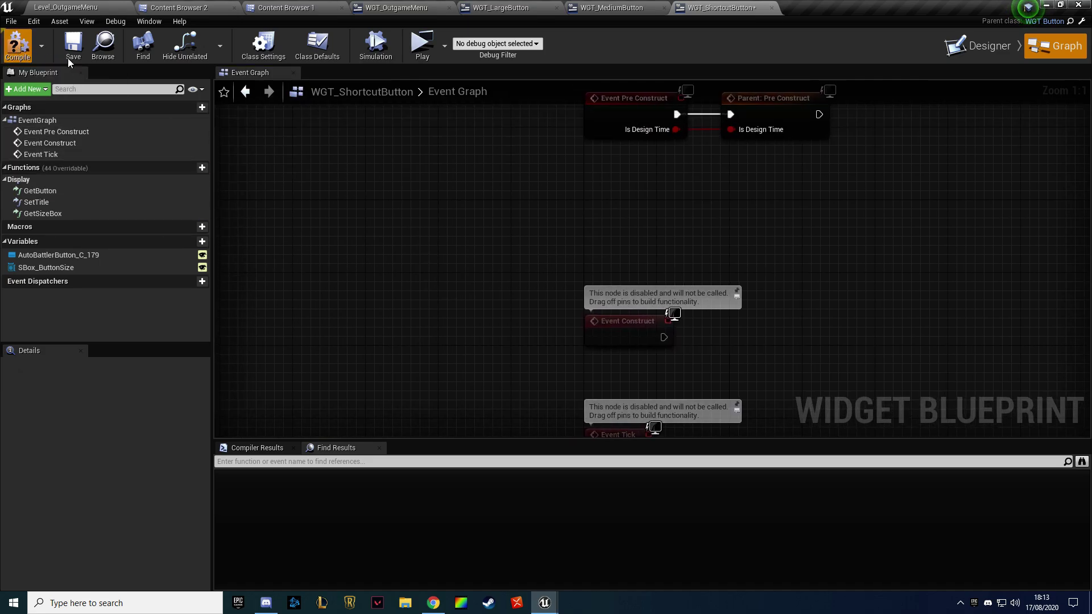
# Delete the SetTitle function behind the Text Button Title error and recompile successfully
pyautogui.click(380, 481)
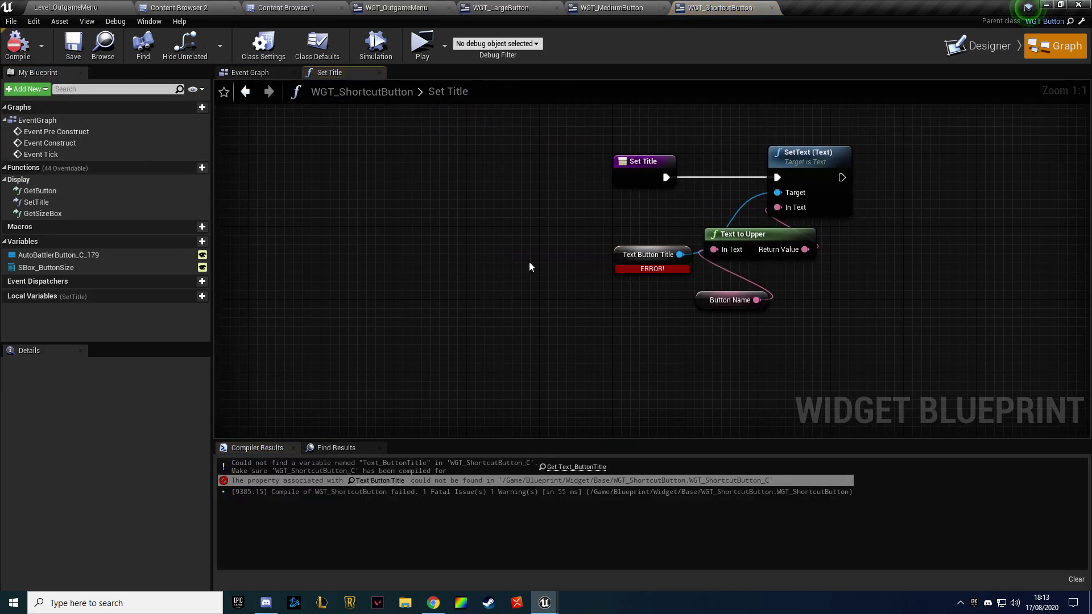
pyautogui.click(77, 200)
pyautogui.press('Delete')
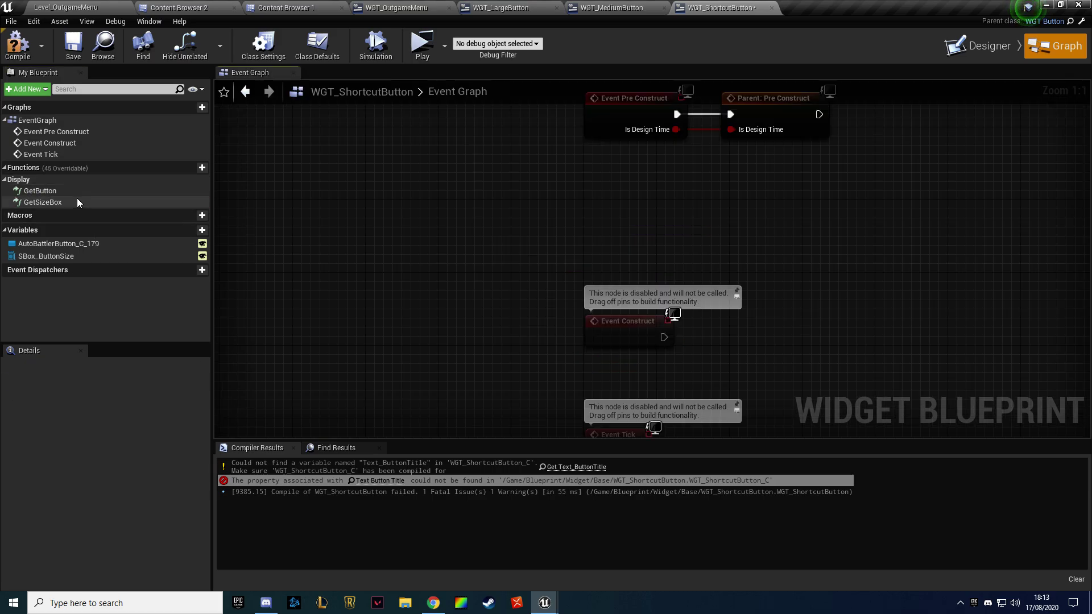
pyautogui.click(17, 45)
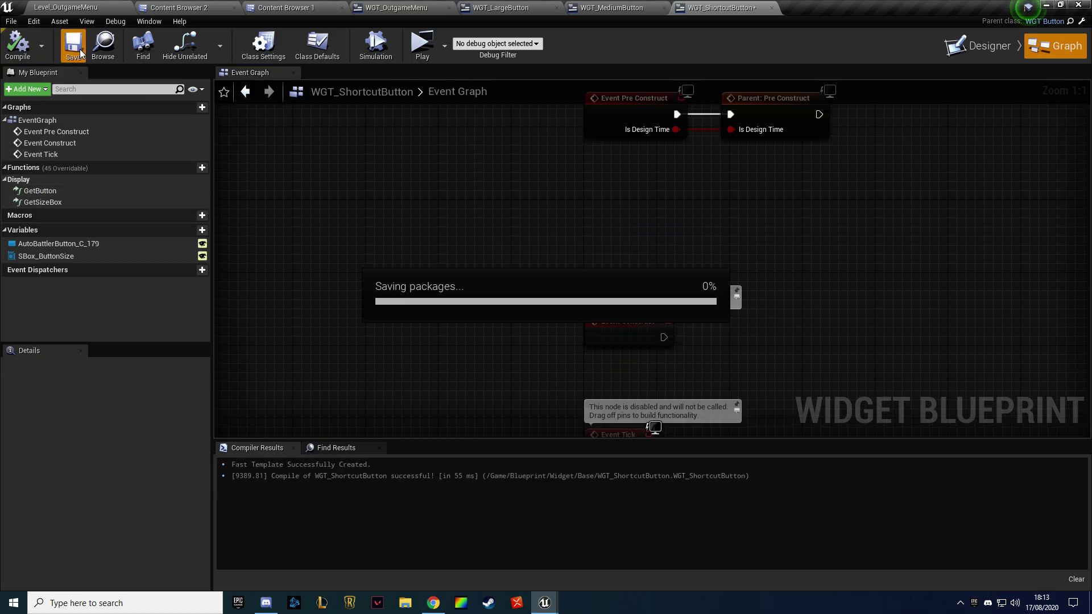
pyautogui.click(967, 51)
pyautogui.click(1031, 44)
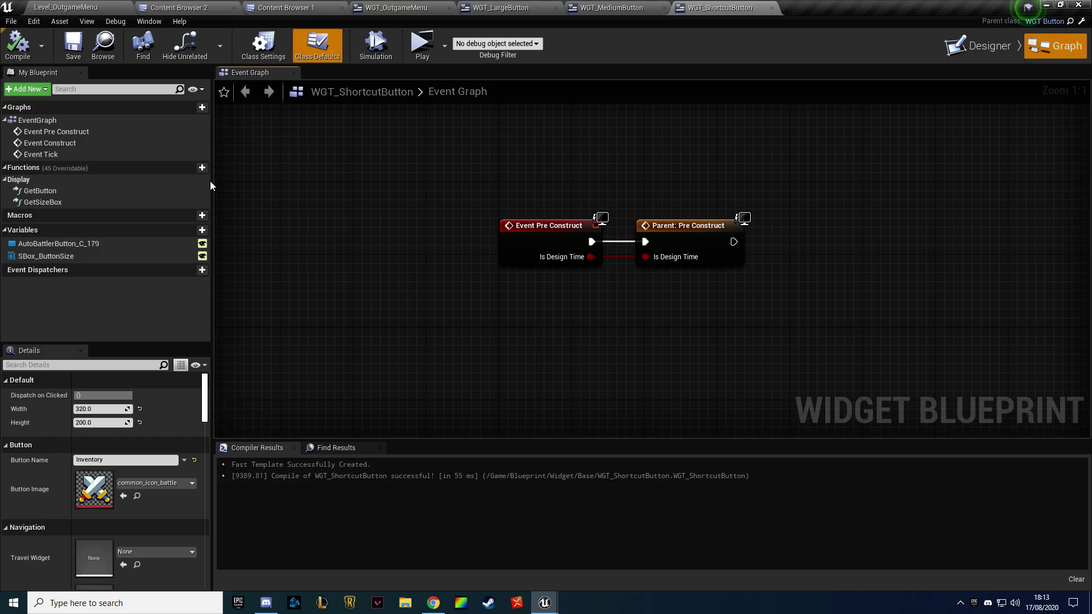
pyautogui.click(155, 168)
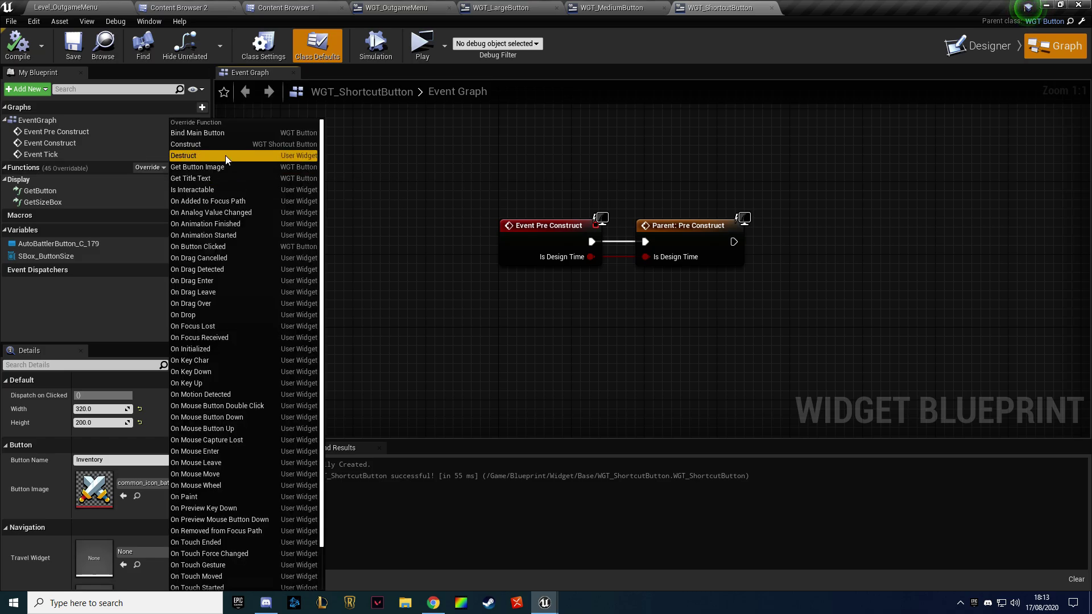
pyautogui.press('Escape')
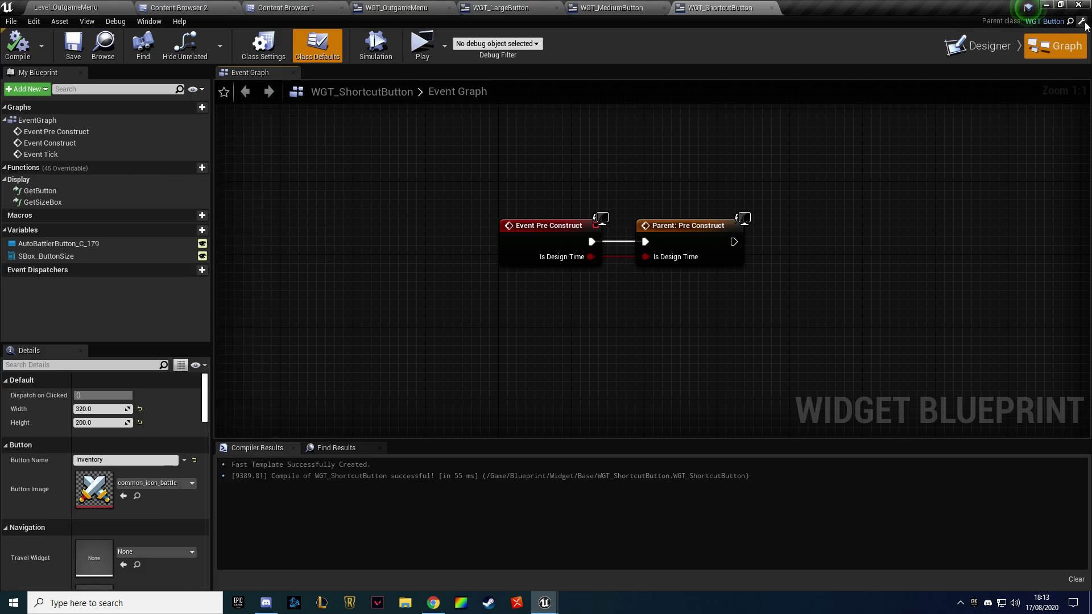
pyautogui.click(1083, 22)
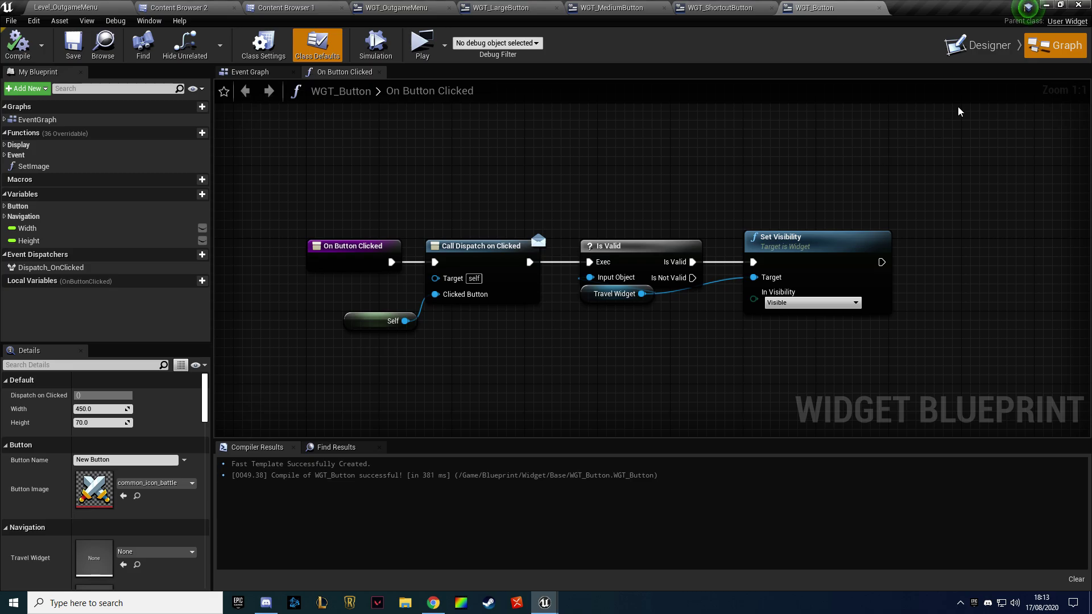
pyautogui.middleClick(812, 6)
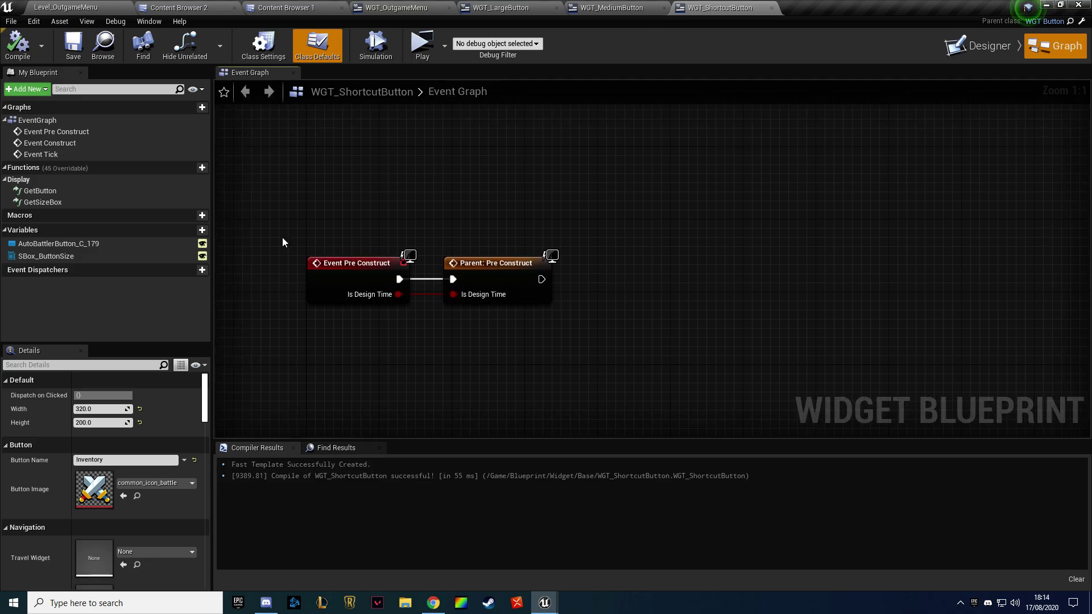
# Add an Instance Editable variable ButtonStyle of type Button Style
pyautogui.click(202, 230)
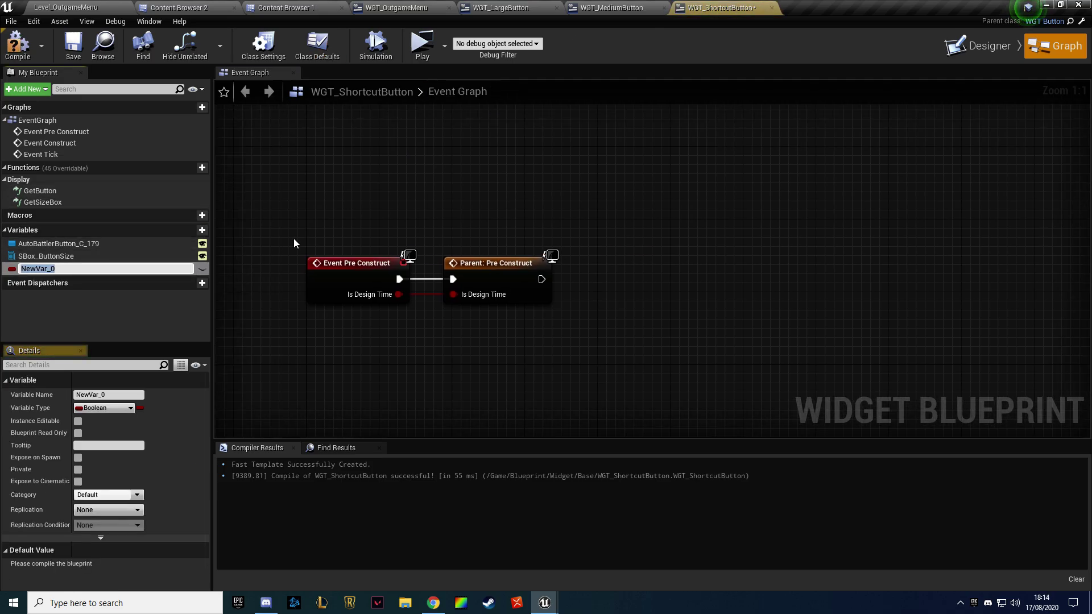
pyautogui.write('ButtonStyle')
pyautogui.press('Return')
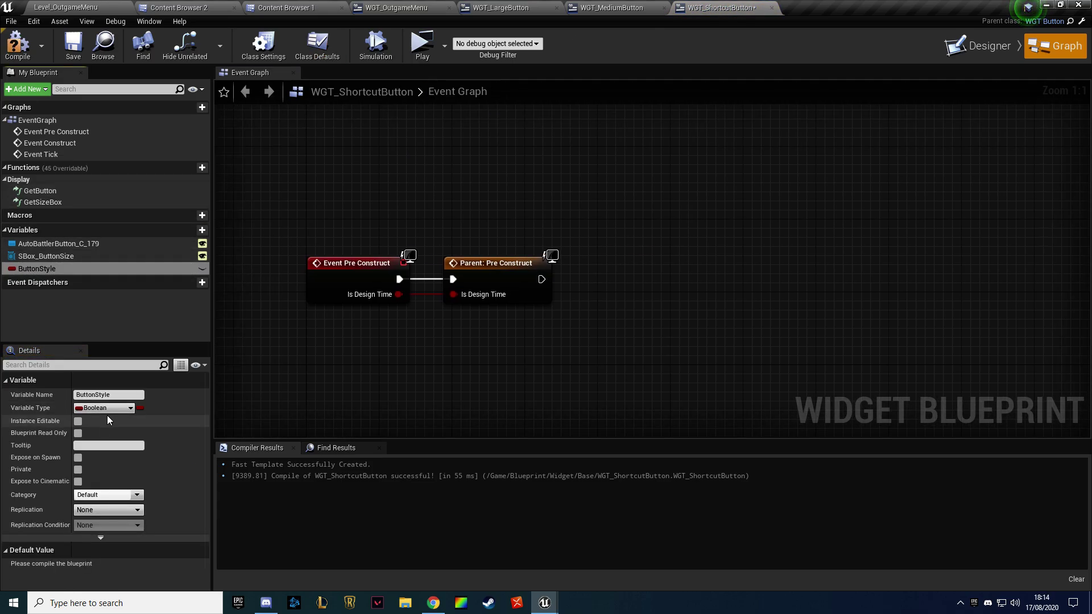
pyautogui.click(98, 411)
pyautogui.write('buttonstyl')
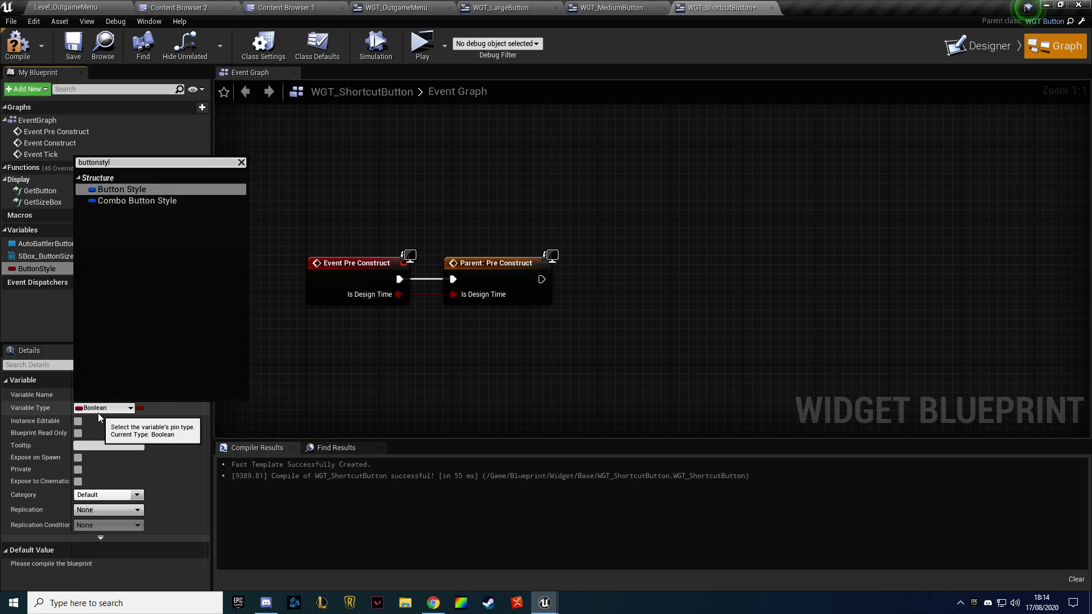
pyautogui.press('Return')
pyautogui.click(203, 268)
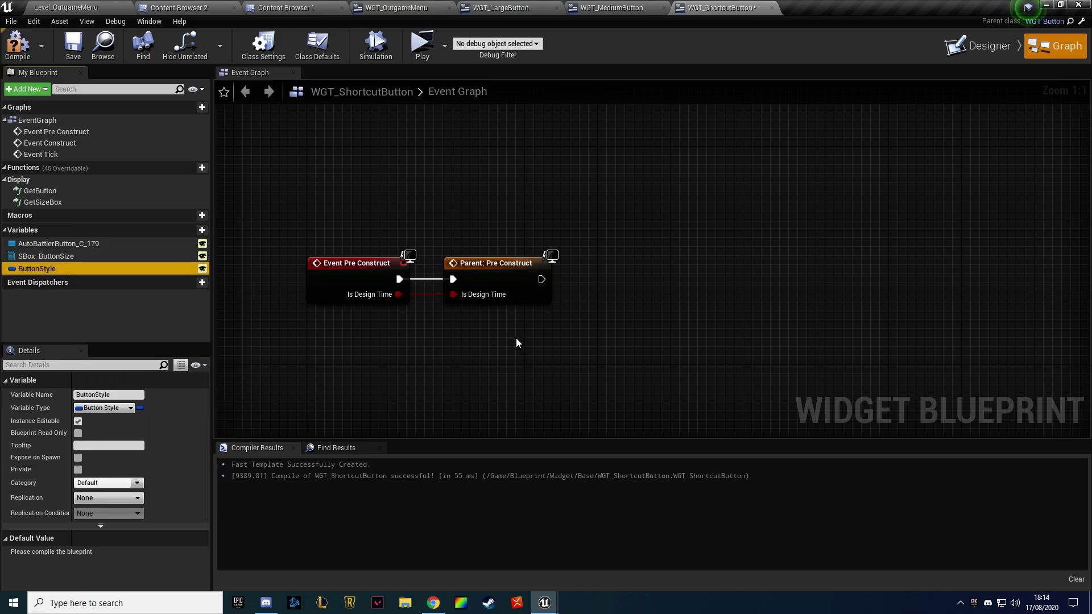
# After Parent Pre Construct, call Set Style on AutoBattlerButton_C_179 with ButtonStyle as In Style; compile and save
pyautogui.keyDown('ctrl'); pyautogui.moveTo(170, 268); pyautogui.dragTo(517, 342); pyautogui.keyUp('ctrl')
pyautogui.moveTo(498, 268); pyautogui.dragTo(384, 256, button='right')
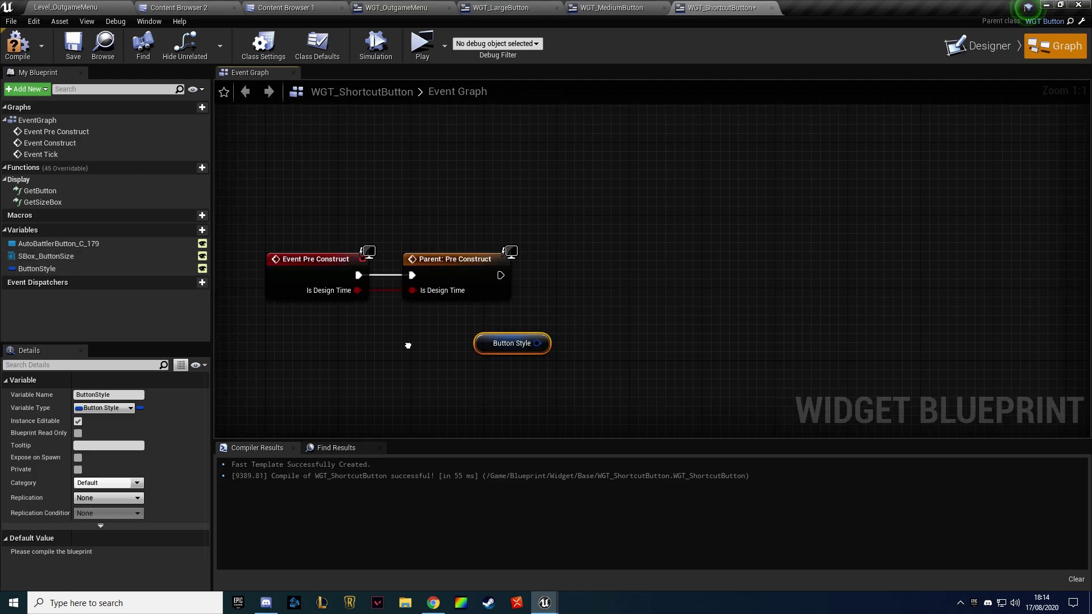
pyautogui.keyDown('ctrl'); pyautogui.moveTo(83, 245); pyautogui.dragTo(397, 194); pyautogui.keyUp('ctrl')
pyautogui.moveTo(471, 199); pyautogui.dragTo(532, 224)
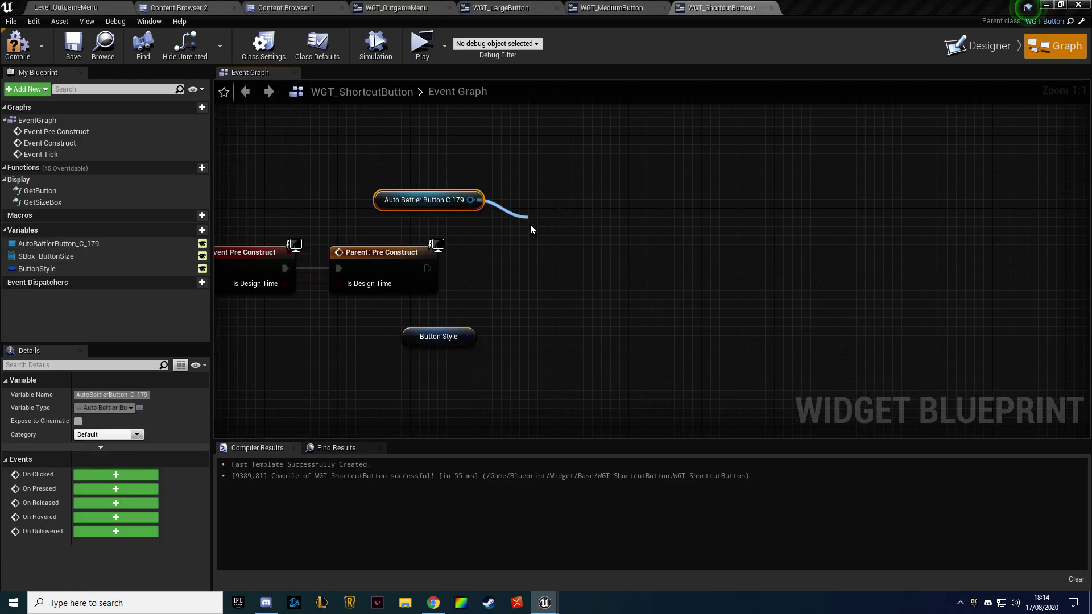
pyautogui.click(568, 348)
pyautogui.moveTo(432, 267); pyautogui.dragTo(533, 244)
pyautogui.moveTo(464, 336); pyautogui.dragTo(504, 298)
pyautogui.moveTo(565, 354); pyautogui.dragTo(592, 318, button='right')
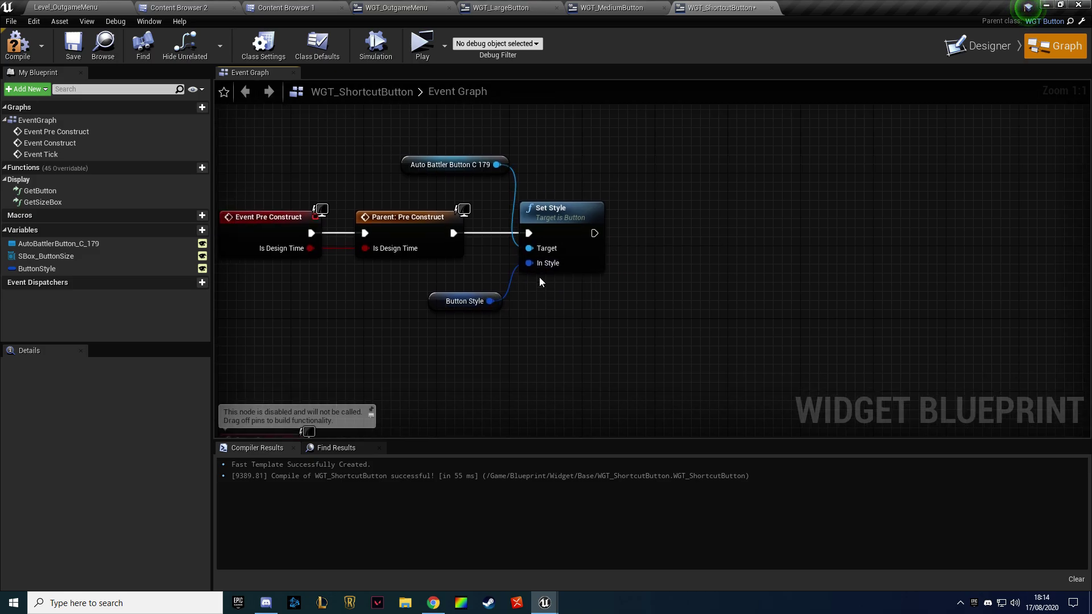
pyautogui.press('F7')
pyautogui.hotkey('ctrl', 's')
pyautogui.click(979, 45)
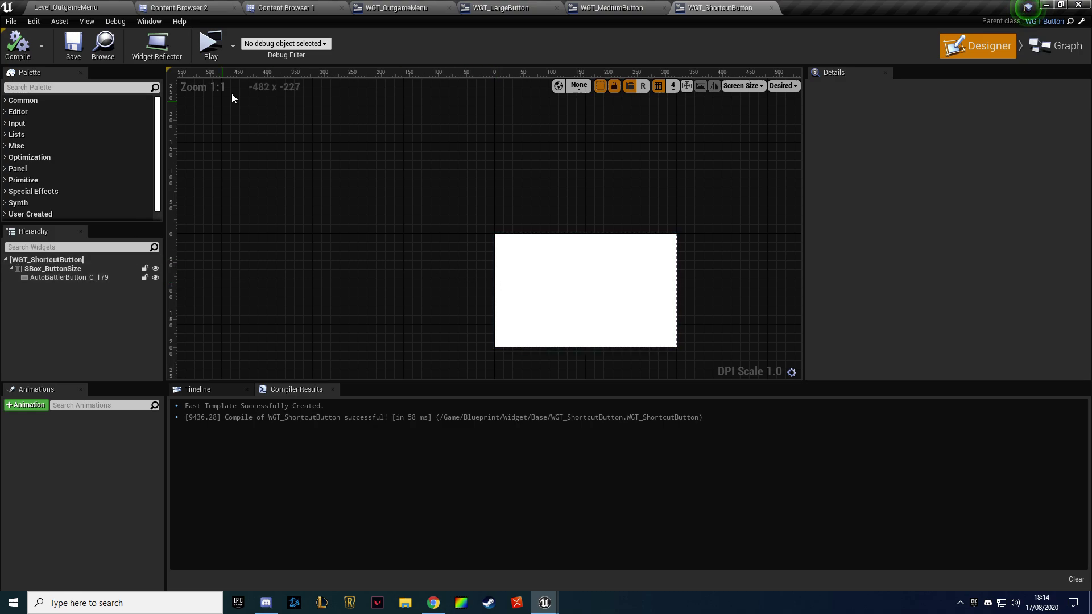
# In the Button Style default value, set the Normal image to button_blue
pyautogui.click(1043, 47)
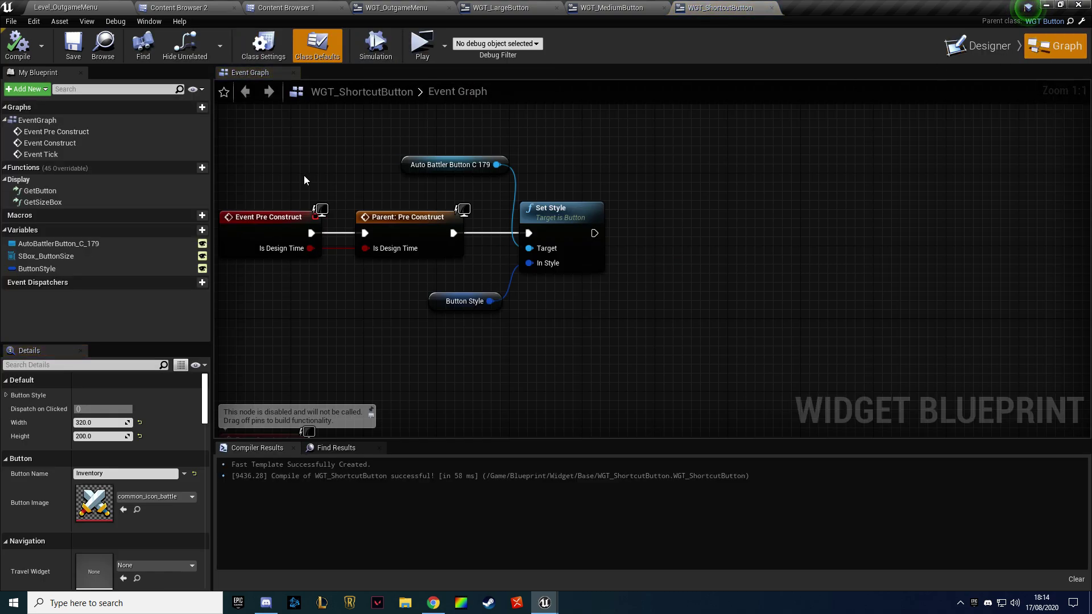
pyautogui.click(464, 300)
pyautogui.scroll(-5, 142, 452)
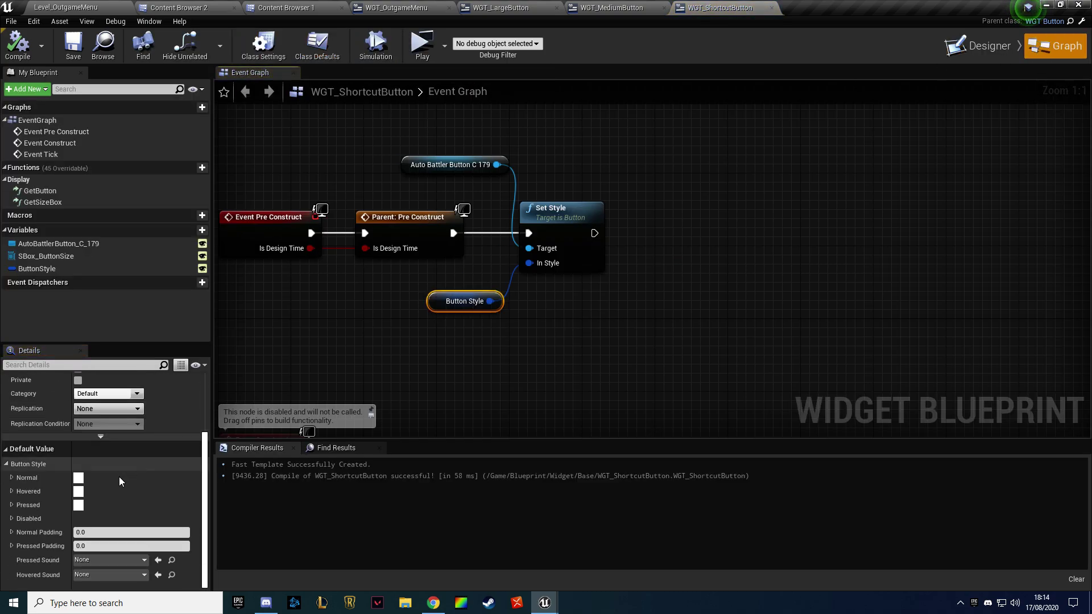
pyautogui.click(11, 477)
pyautogui.scroll(-2, 16, 479)
pyautogui.click(161, 443)
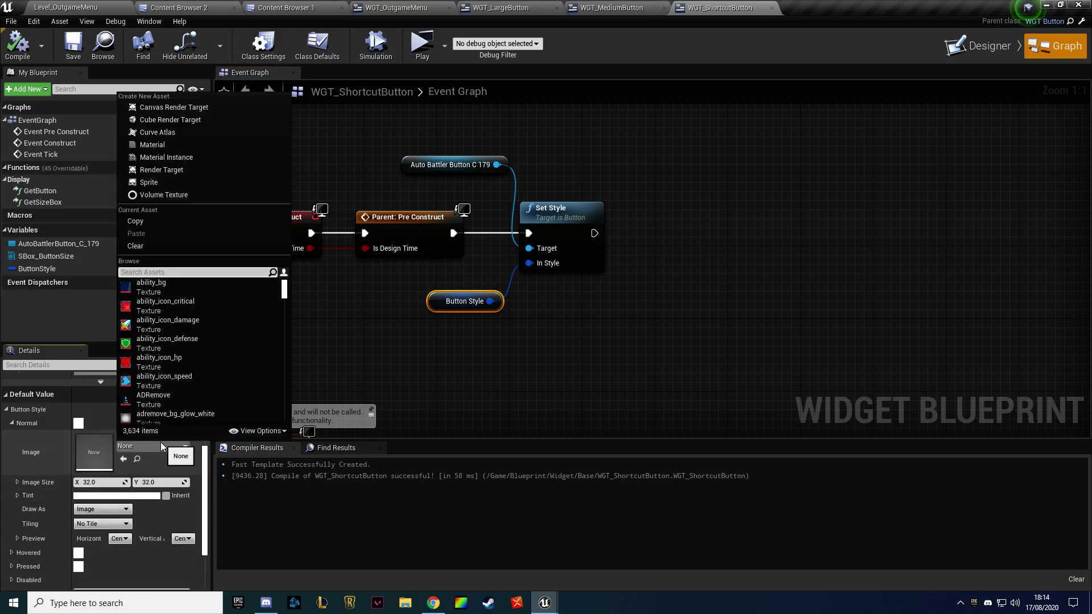
pyautogui.write('button')
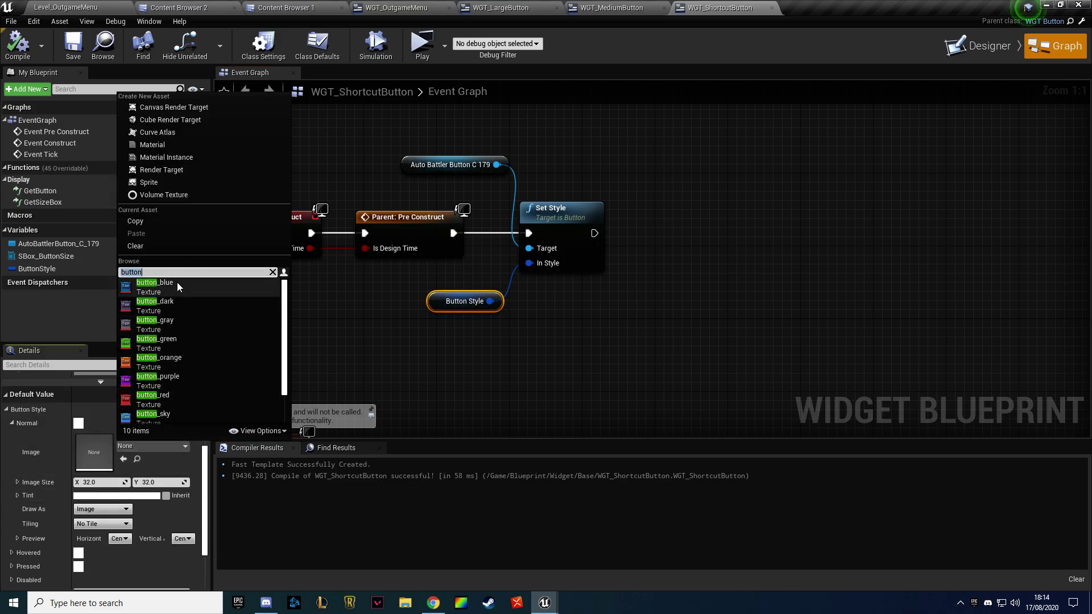
pyautogui.click(176, 282)
# Set the Hovered, Pressed and Disabled images to button_blue as well
pyautogui.click(11, 497)
pyautogui.click(150, 521)
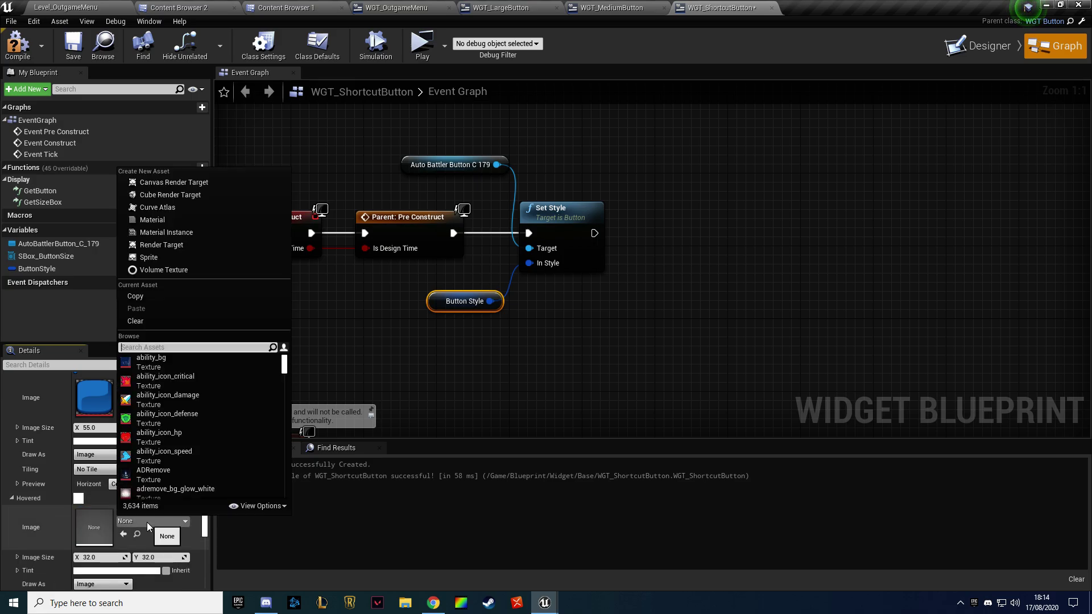
pyautogui.click(154, 361)
pyautogui.scroll(-2, 36, 536)
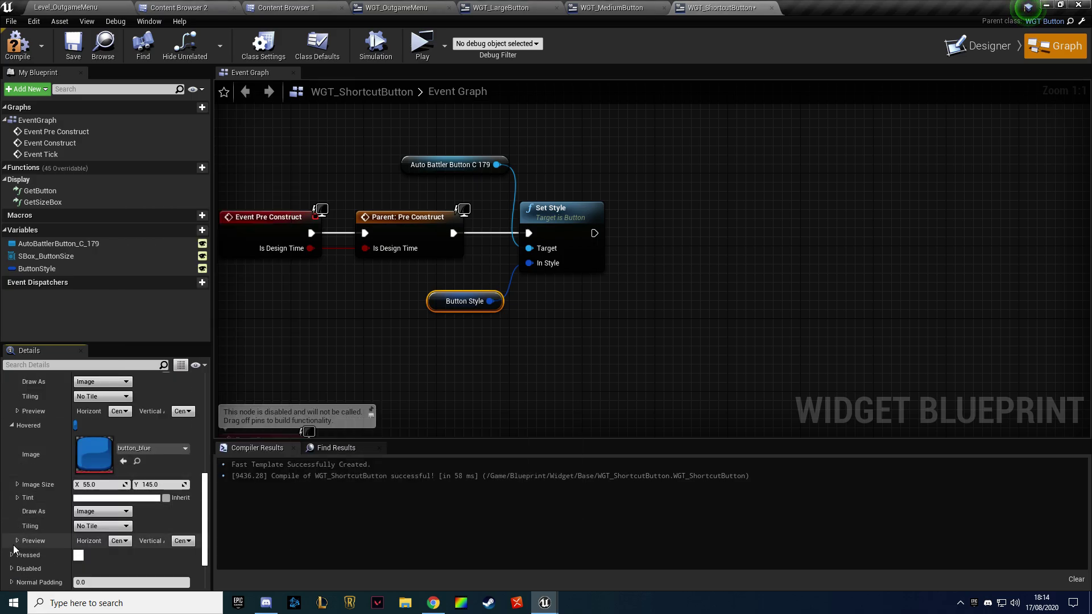
pyautogui.scroll(-2, 36, 537)
pyautogui.click(143, 484)
pyautogui.write('button')
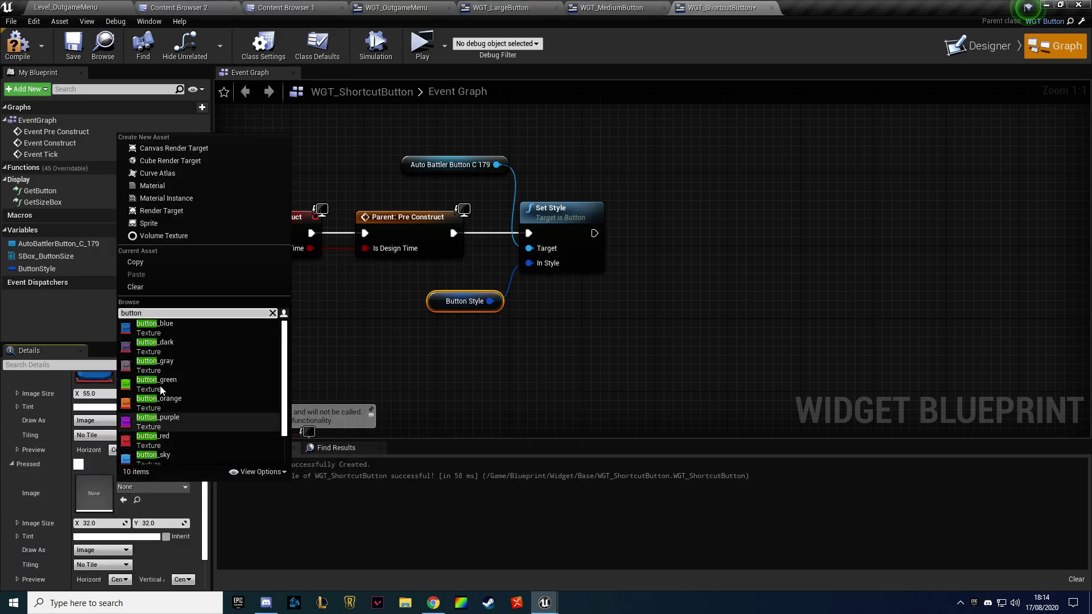
pyautogui.click(161, 324)
pyautogui.click(11, 521)
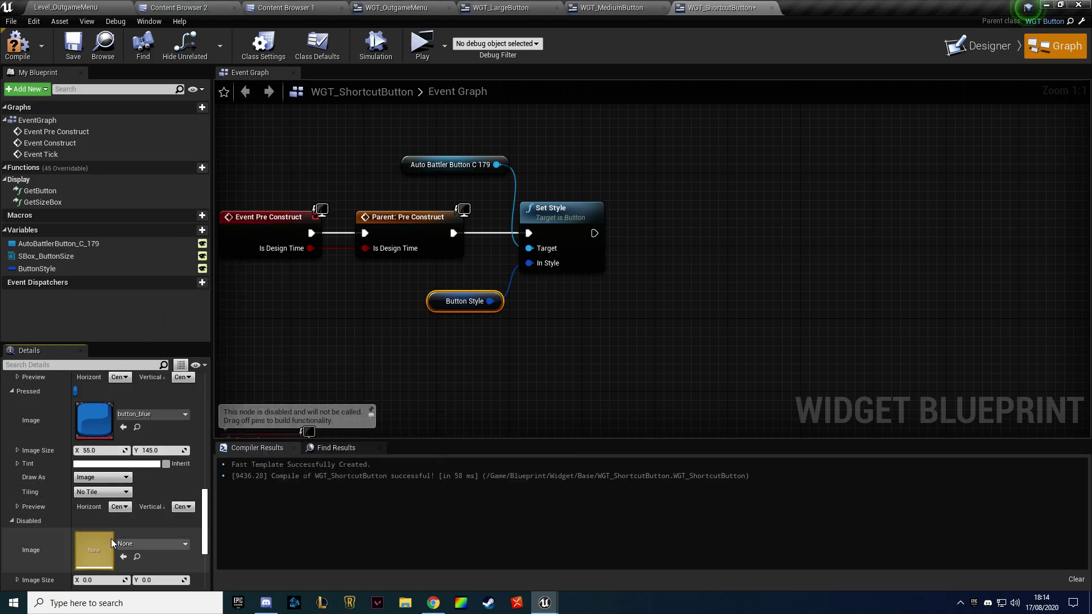
pyautogui.click(150, 543)
pyautogui.write('button')
pyautogui.click(160, 399)
# Change the Hovered image to button_yellow and recompile the blueprint
pyautogui.scroll(2, 63, 475)
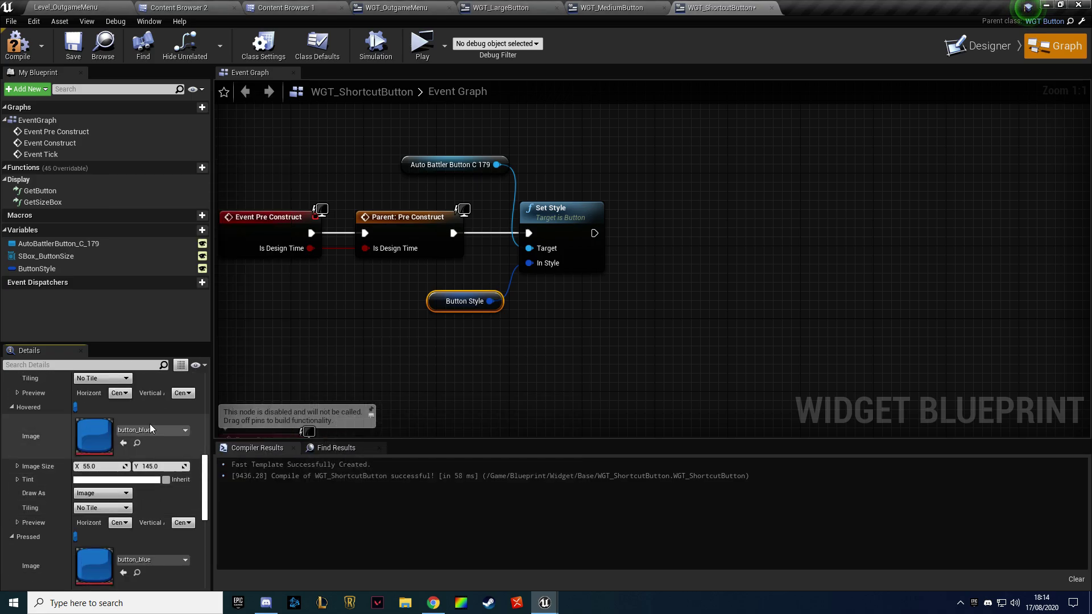
pyautogui.click(149, 429)
pyautogui.write('button')
pyautogui.scroll(-1, 170, 349)
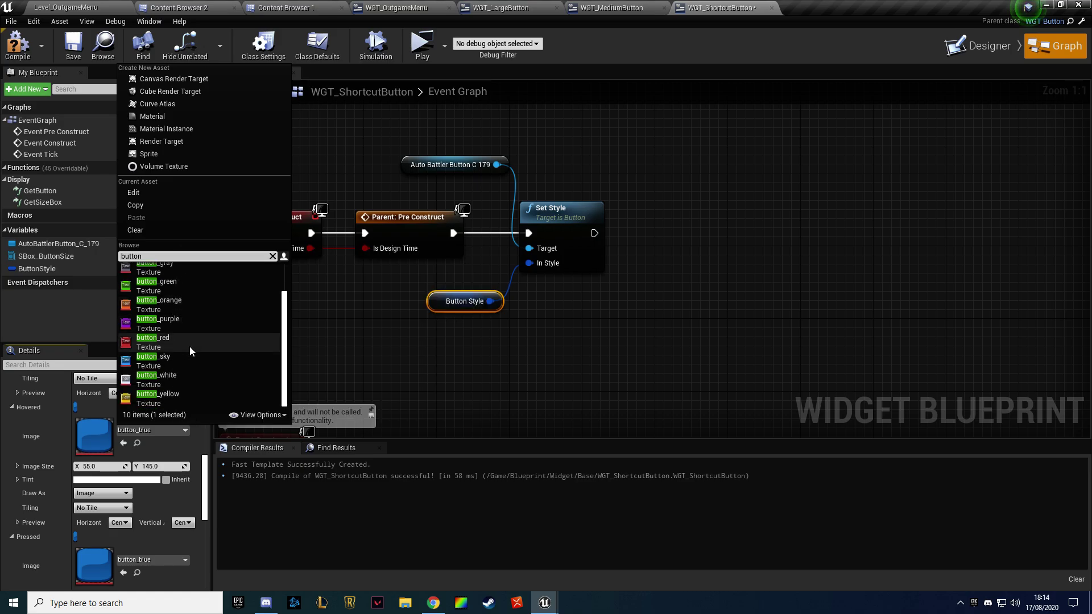
pyautogui.click(180, 402)
pyautogui.click(74, 57)
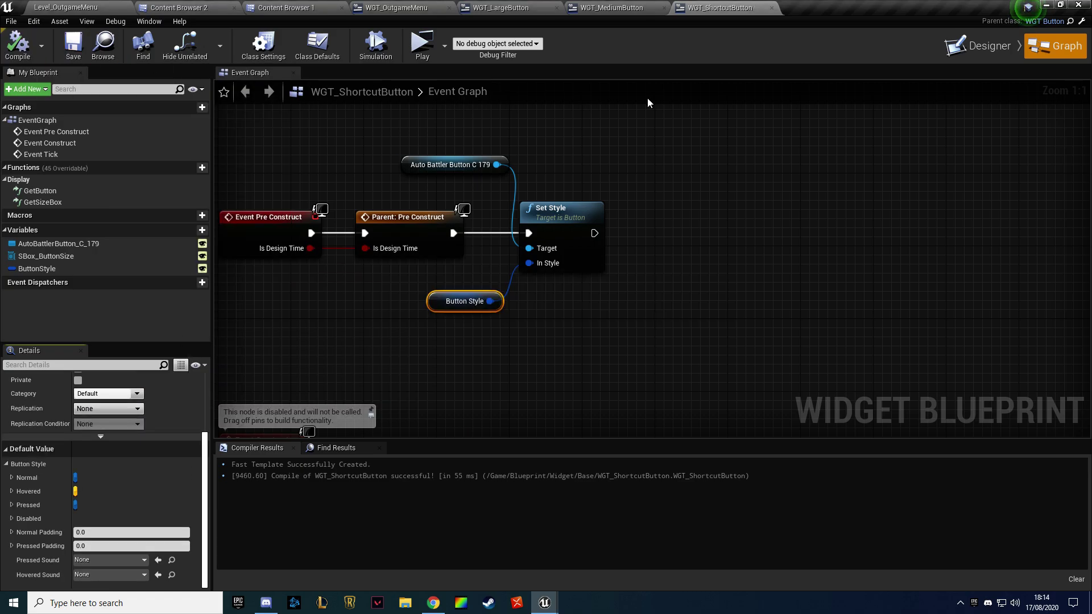
# In the Designer, set the button's Normal image Draw As to Box
pyautogui.click(980, 46)
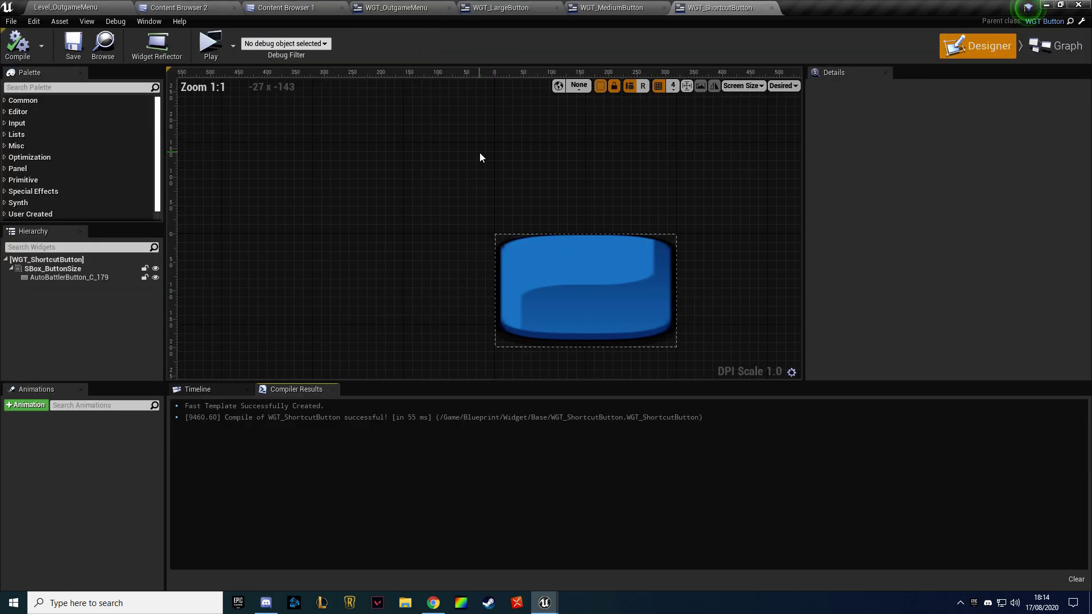
pyautogui.click(23, 46)
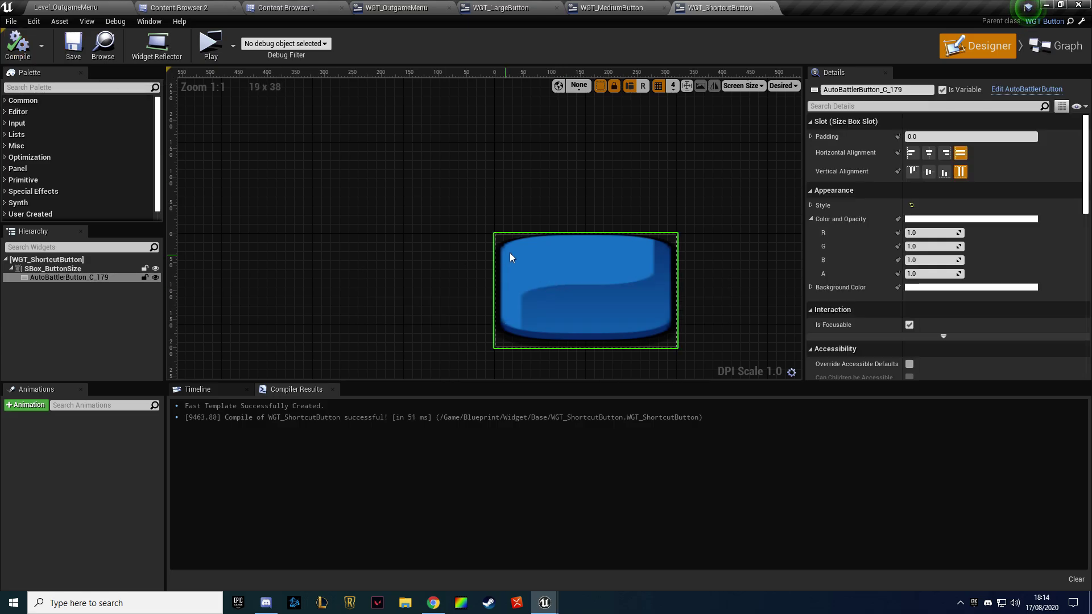
pyautogui.click(811, 205)
pyautogui.click(817, 219)
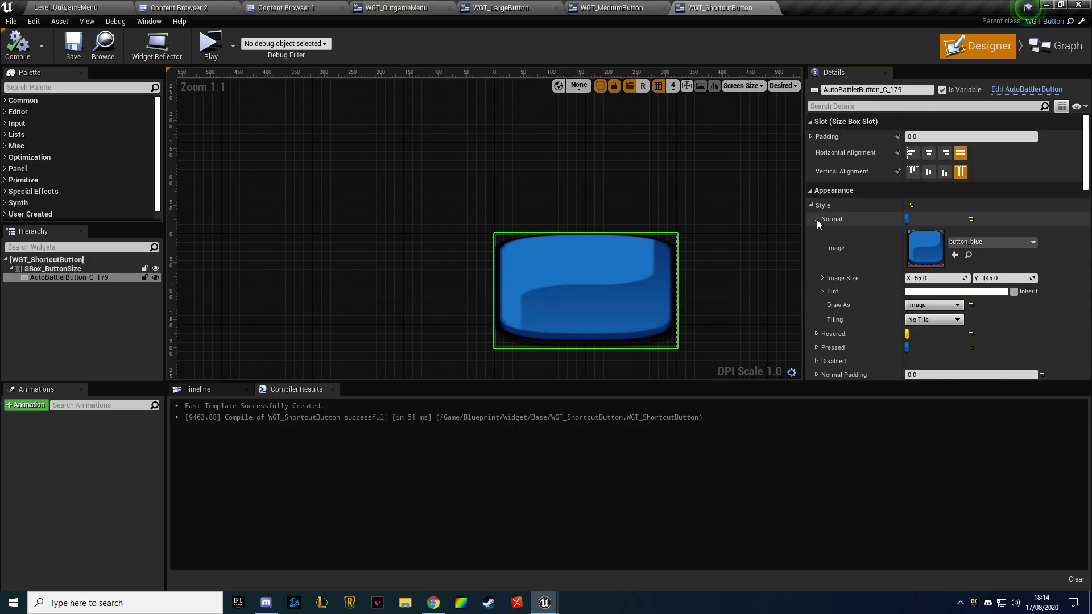
pyautogui.click(948, 305)
pyautogui.click(927, 328)
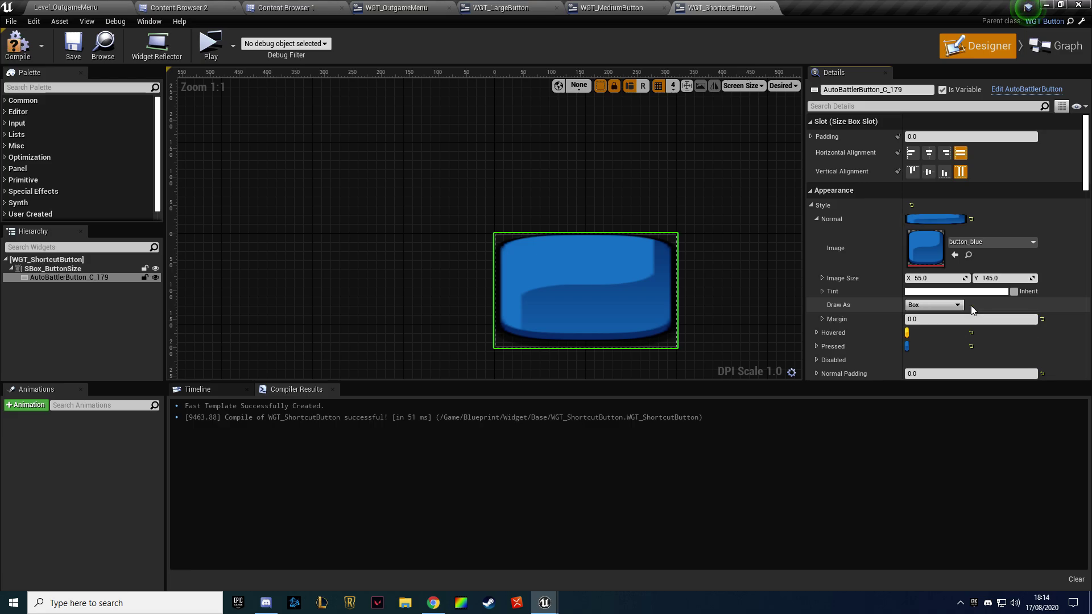
# In the ButtonStyle default, set Normal and Hovered Draw As to Box
pyautogui.click(1055, 45)
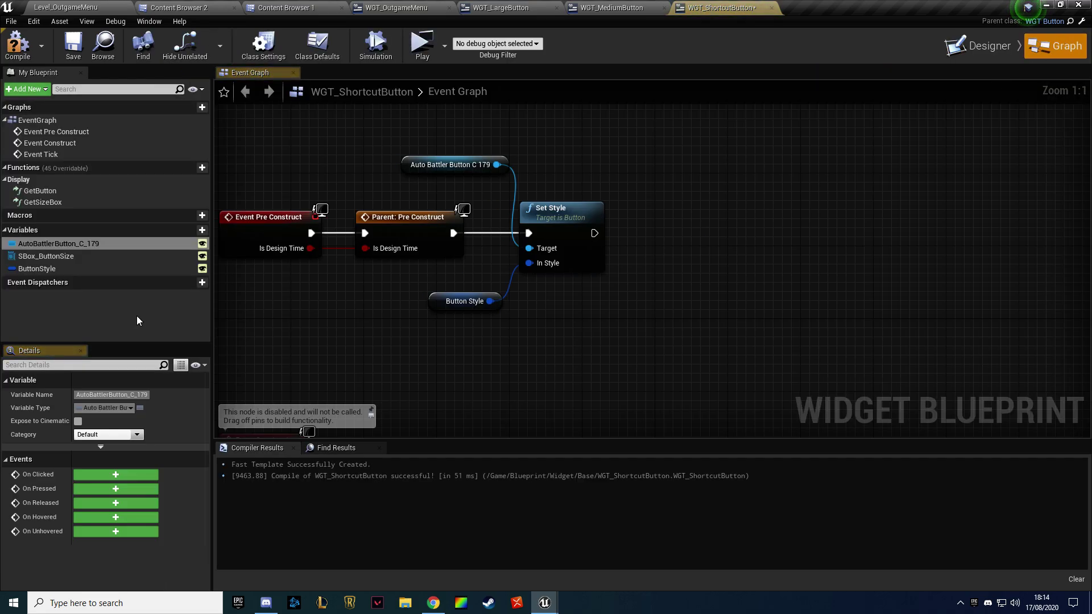
pyautogui.scroll(-3, 87, 528)
pyautogui.click(11, 481)
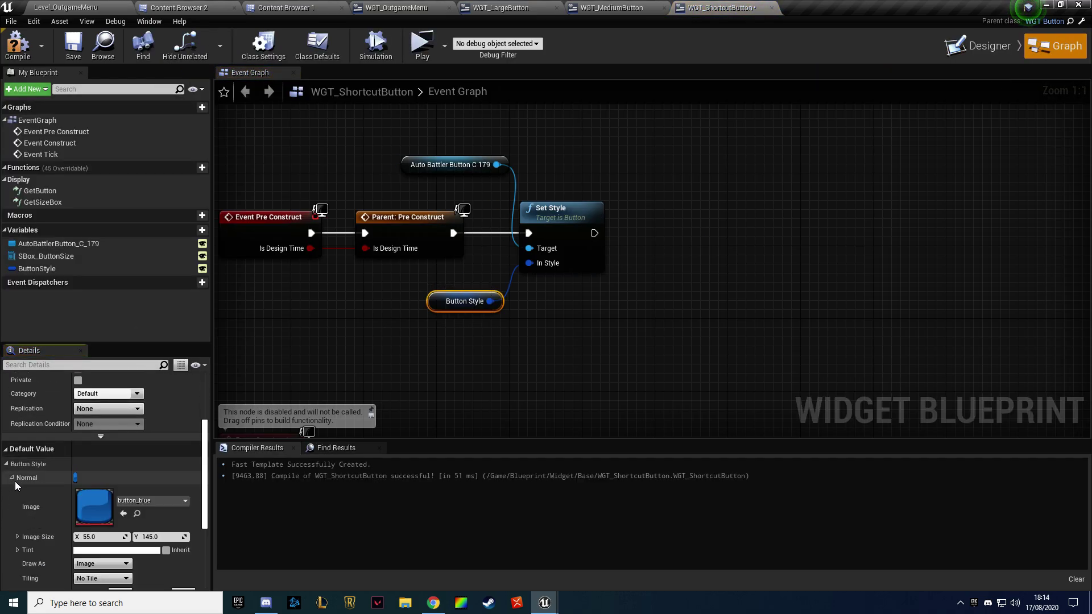
pyautogui.scroll(-3, 106, 491)
pyautogui.click(102, 473)
pyautogui.click(98, 488)
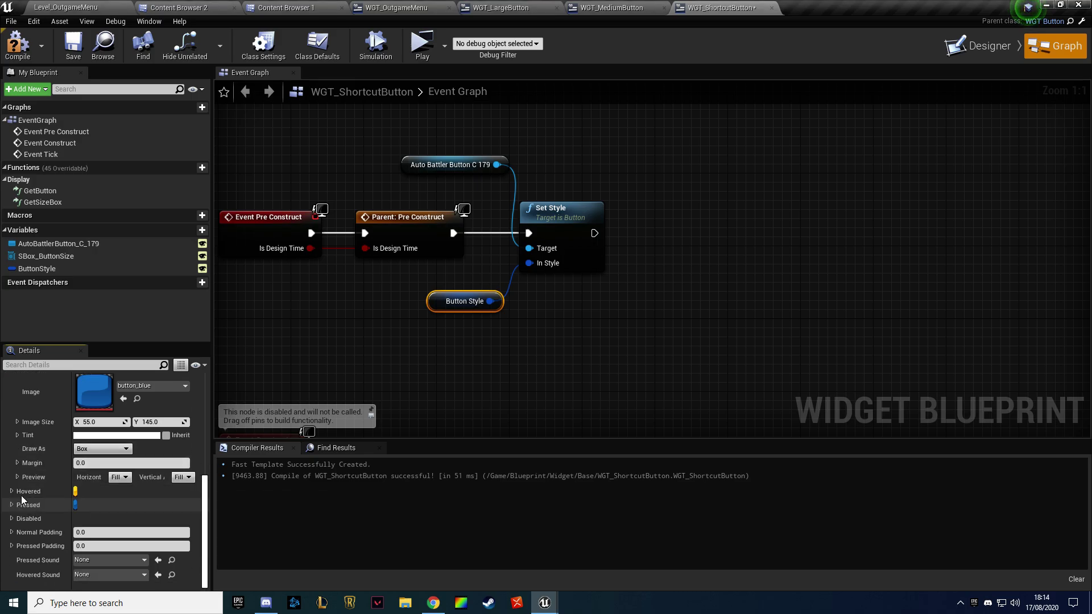
pyautogui.click(12, 492)
pyautogui.scroll(-2, 85, 511)
pyautogui.click(102, 522)
pyautogui.click(98, 539)
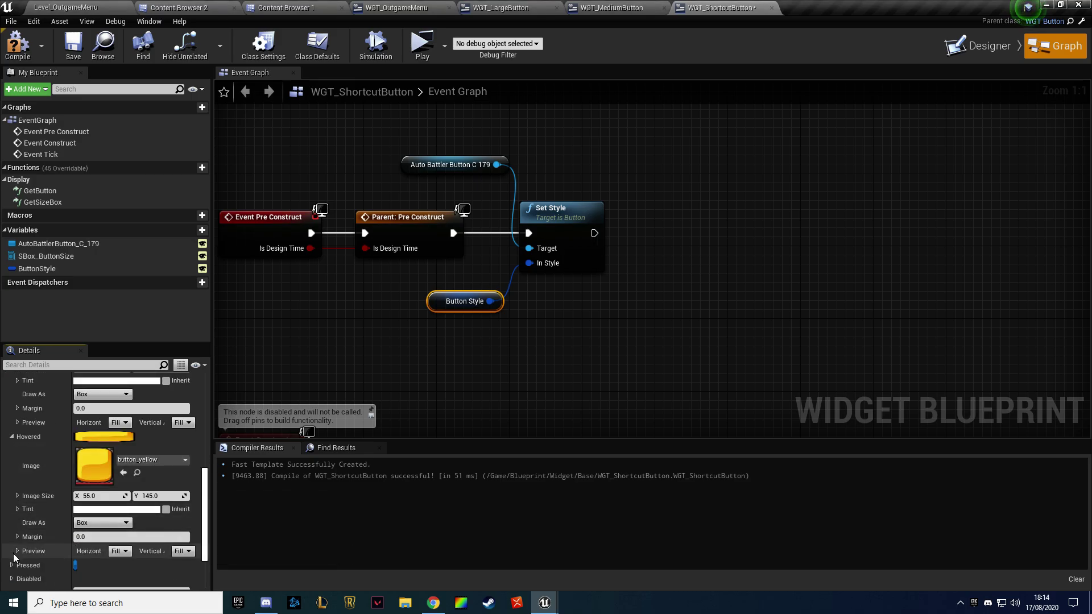
# Set Pressed and Disabled Draw As to Box, then compile and save the blueprint
pyautogui.scroll(-2, 64, 538)
pyautogui.click(103, 557)
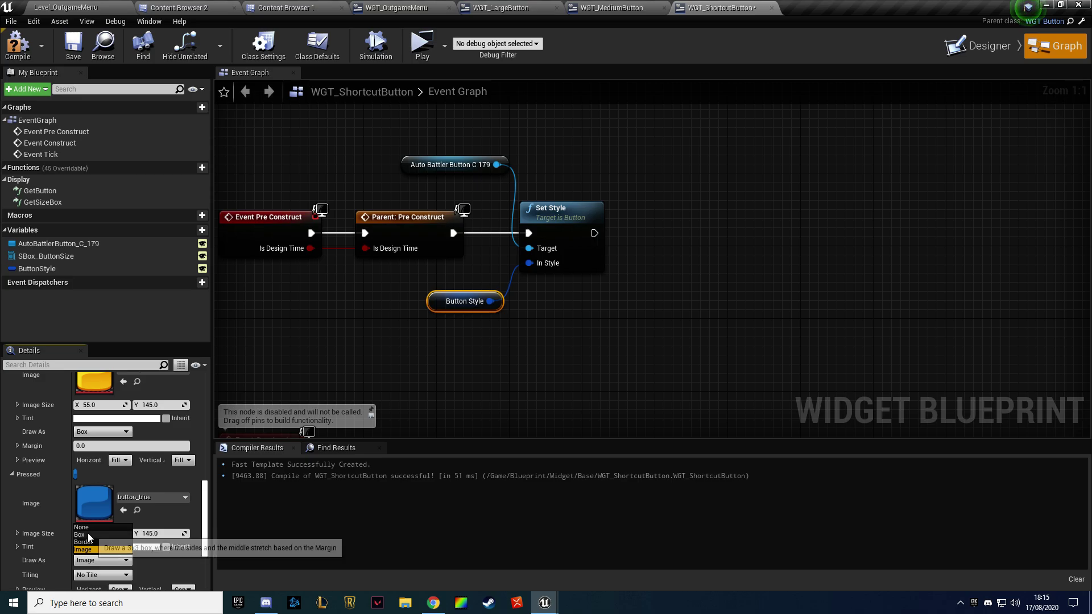
pyautogui.click(98, 543)
pyautogui.scroll(-3, 49, 541)
pyautogui.click(12, 518)
pyautogui.scroll(-3, 101, 553)
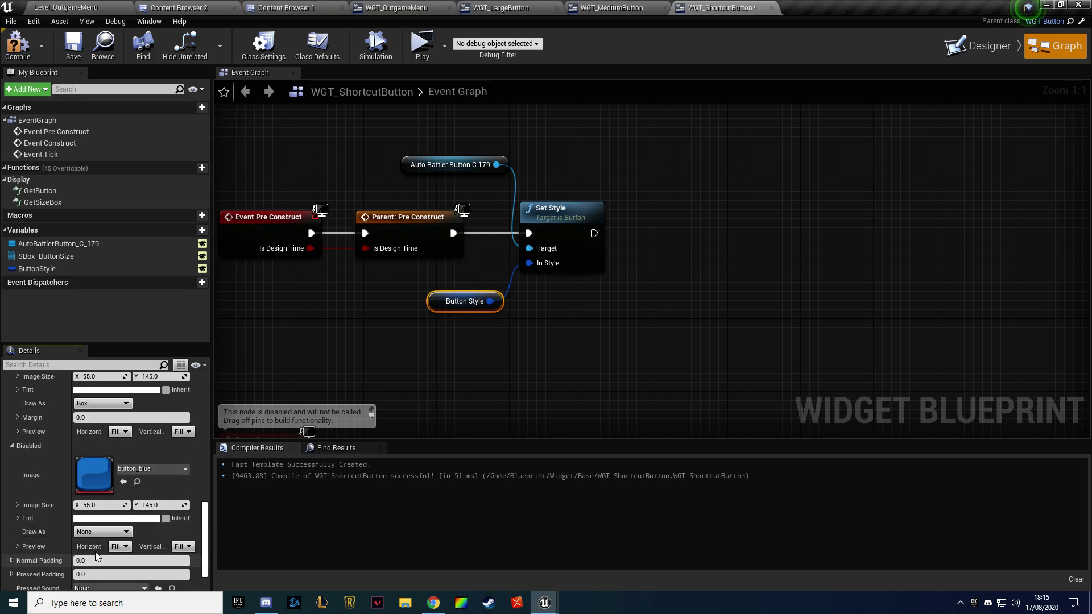
pyautogui.click(100, 531)
pyautogui.click(91, 549)
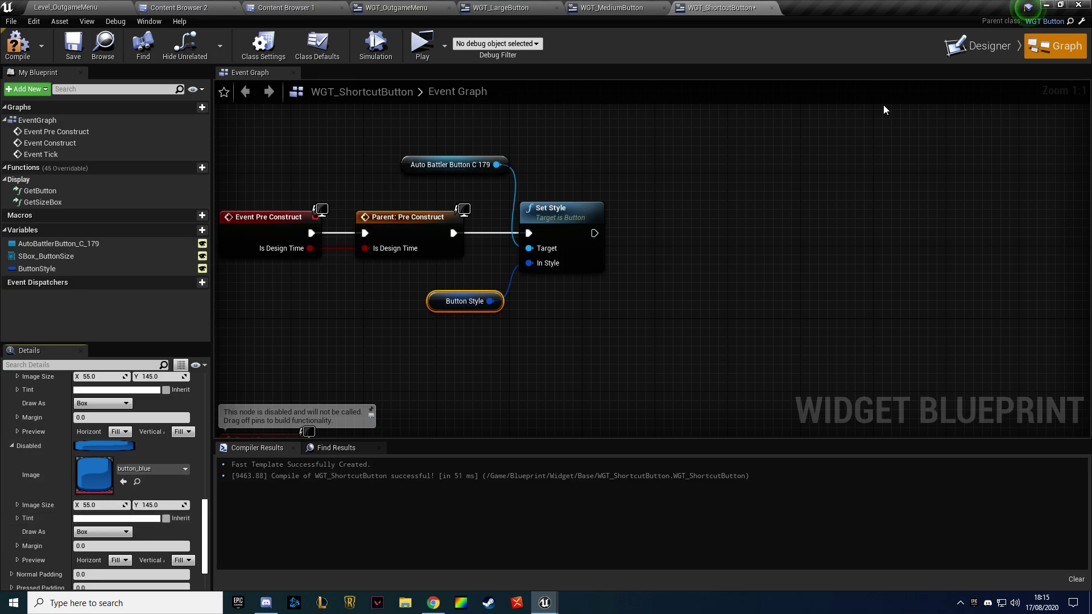
pyautogui.click(965, 52)
pyautogui.click(1049, 49)
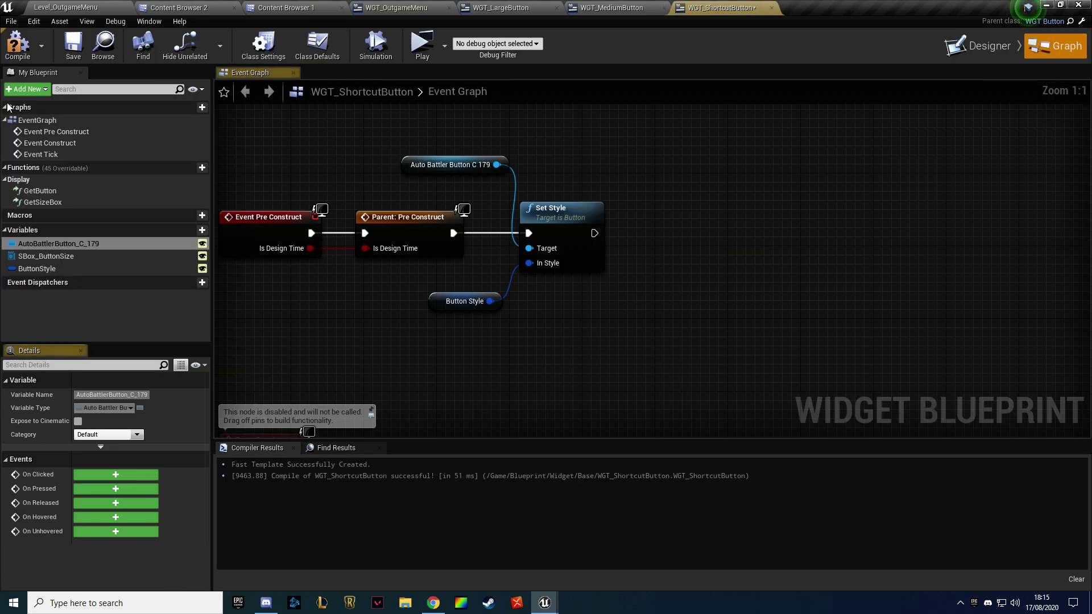
pyautogui.click(17, 45)
# Recentre the canvas on the button and select SBox_ButtonSize to check its 320 x 200 overrides
pyautogui.click(989, 40)
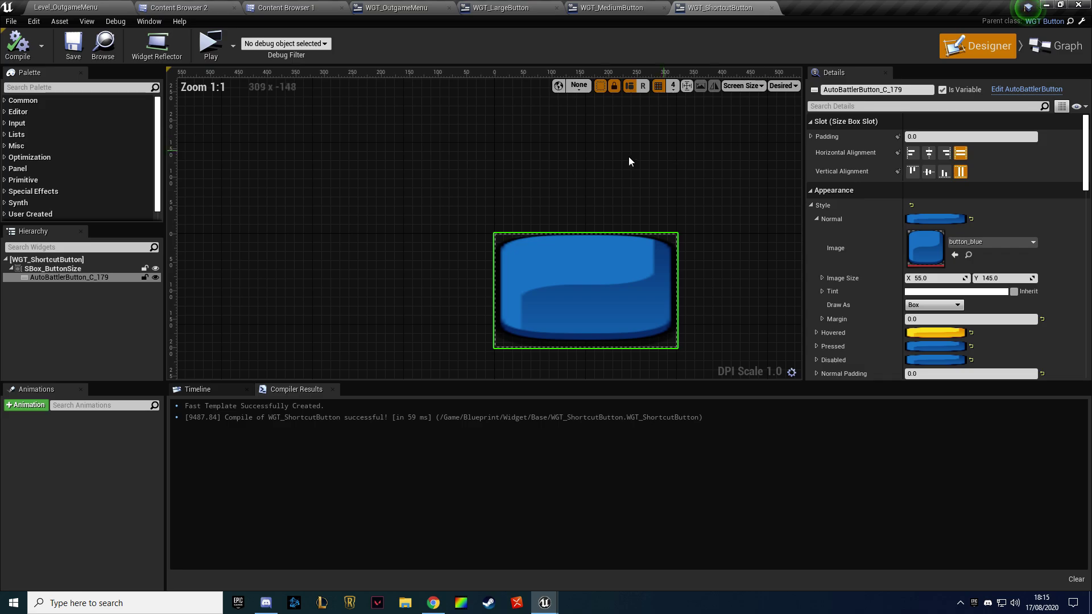
pyautogui.click(537, 170)
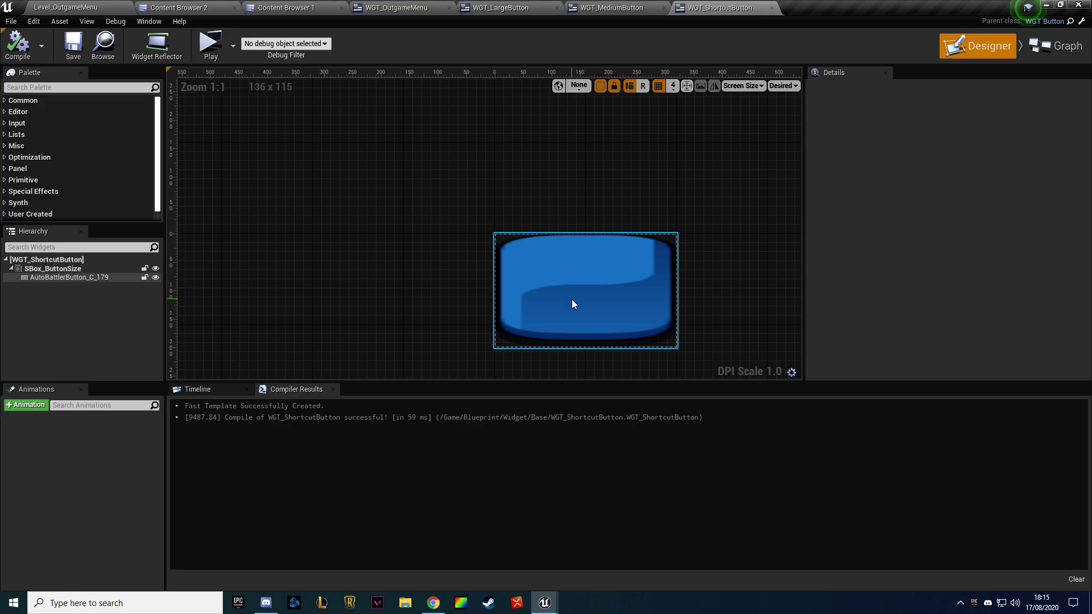
pyautogui.click(571, 299)
pyautogui.click(704, 299)
pyautogui.scroll(-4, 616, 187)
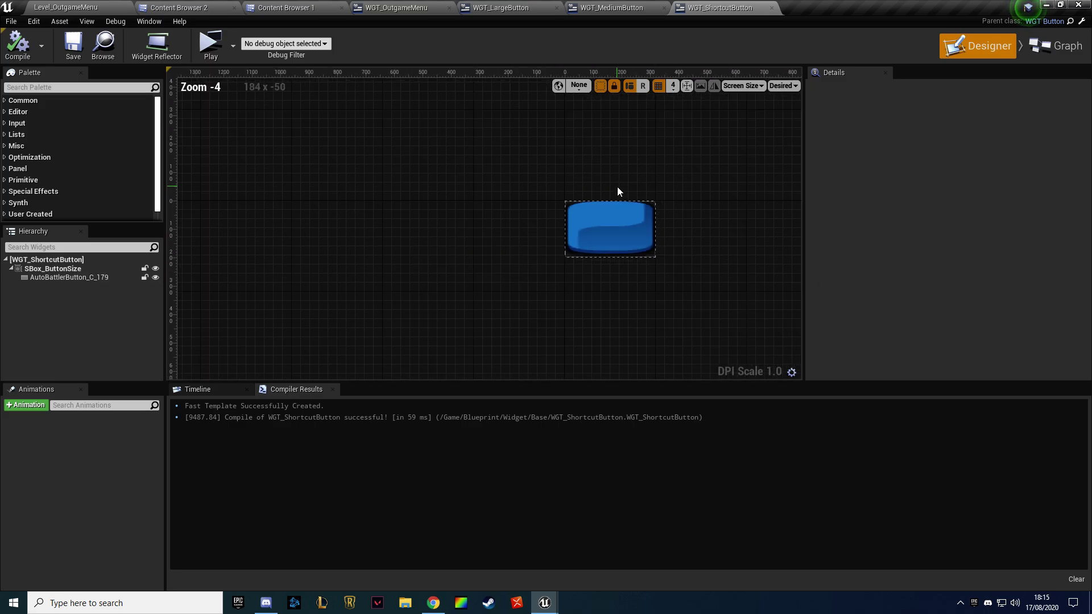
pyautogui.moveTo(617, 186); pyautogui.dragTo(507, 186, button='right')
pyautogui.click(536, 237)
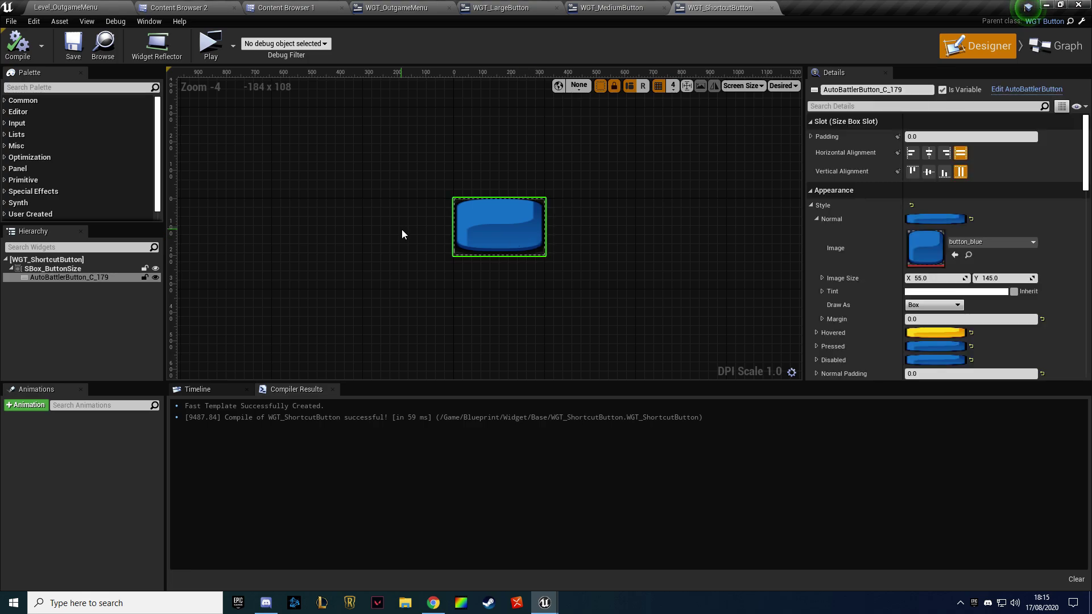
pyautogui.click(411, 238)
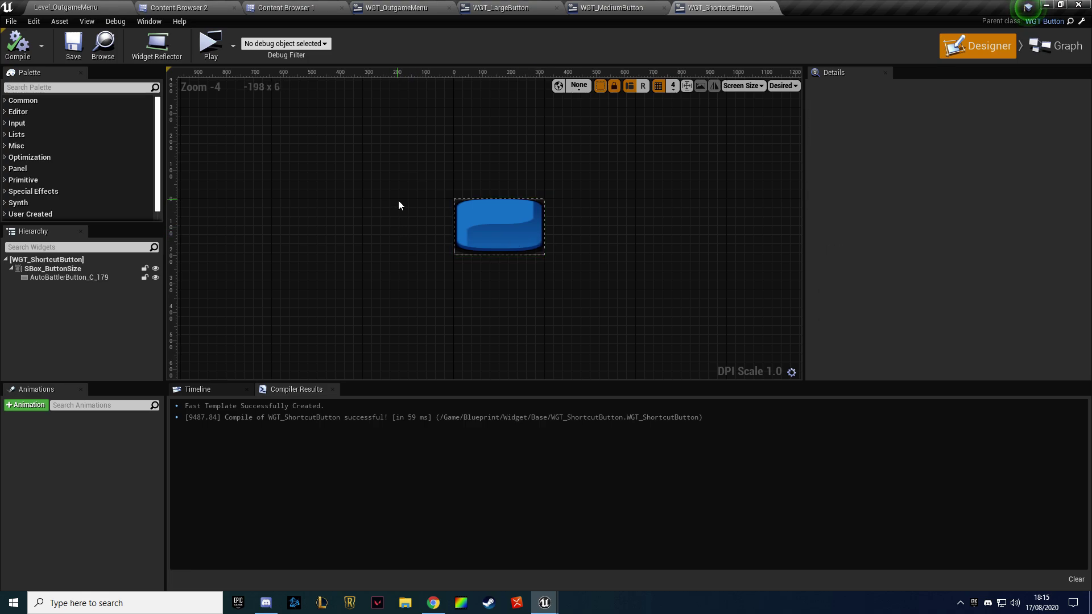
pyautogui.click(492, 226)
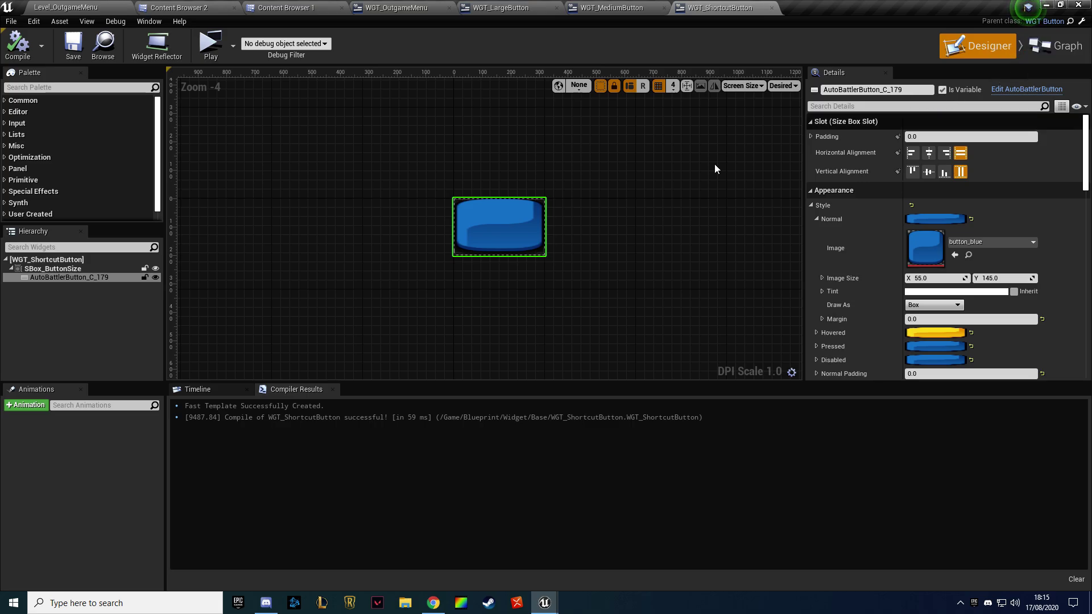
pyautogui.click(79, 271)
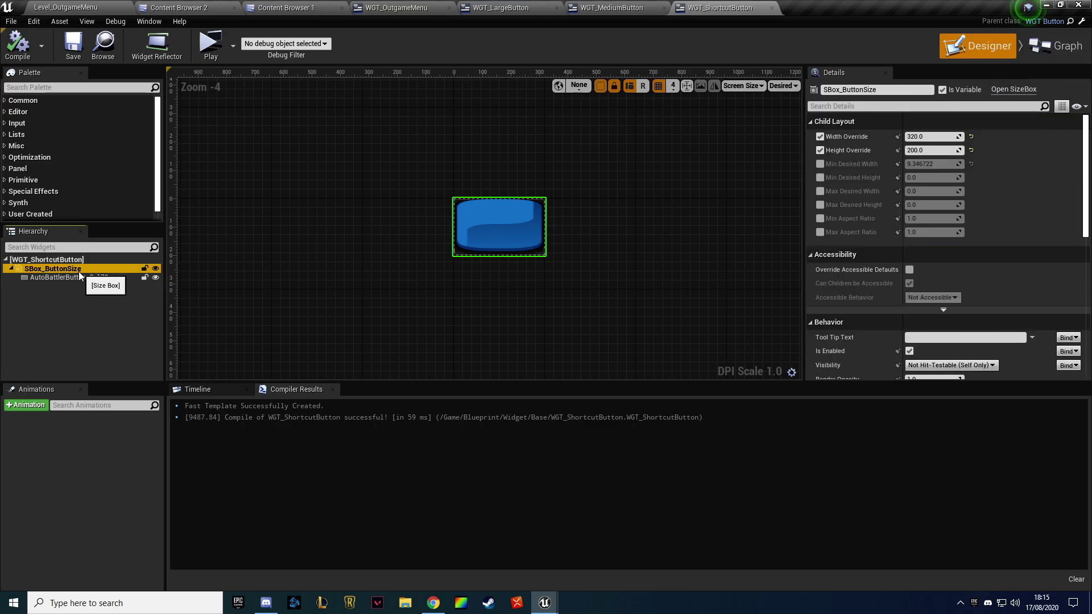
# Open the parent WGT_Button from Class Defaults, inspect its Width variable, and compile it
pyautogui.click(1038, 47)
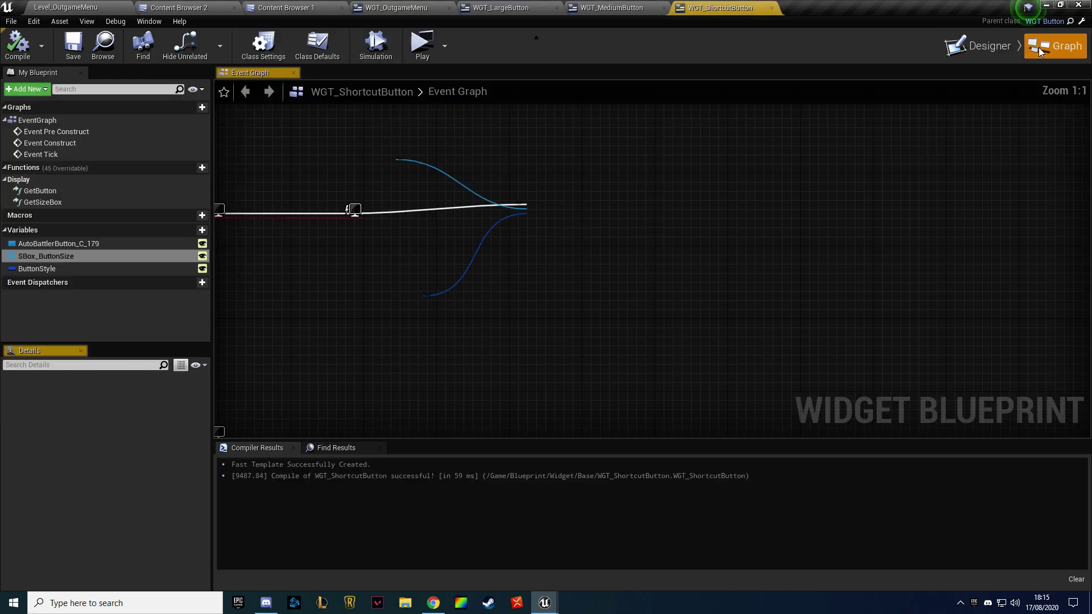
pyautogui.click(318, 45)
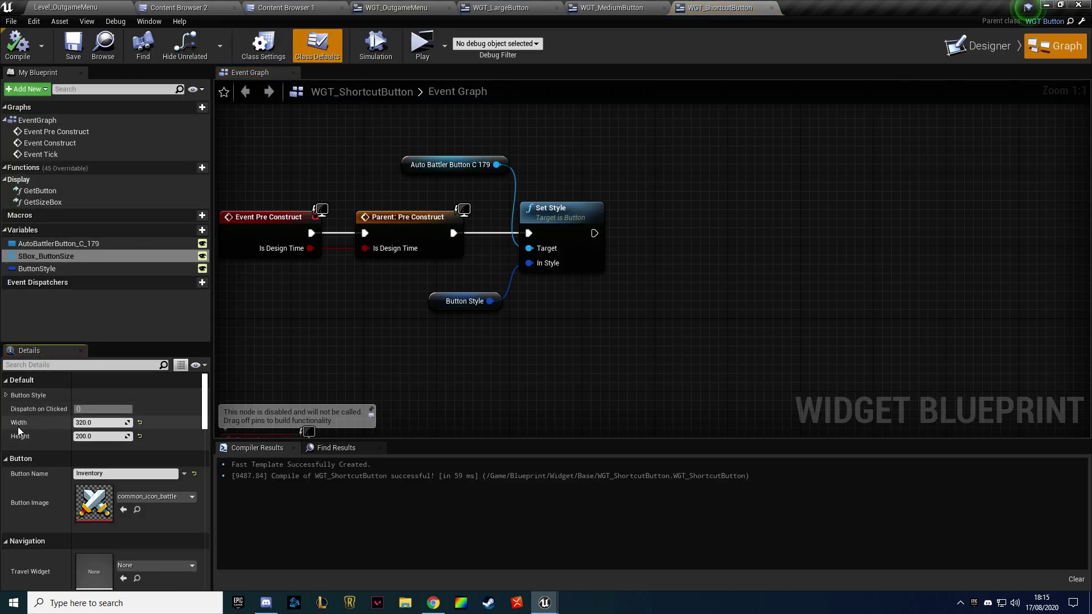
pyautogui.click(1080, 23)
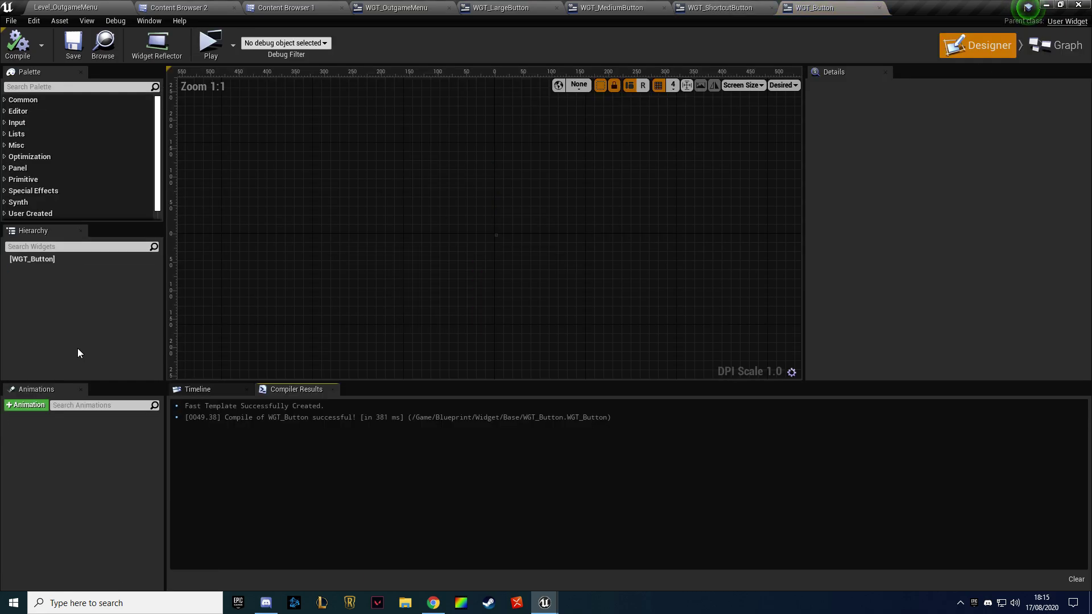
pyautogui.click(1055, 46)
pyautogui.click(199, 228)
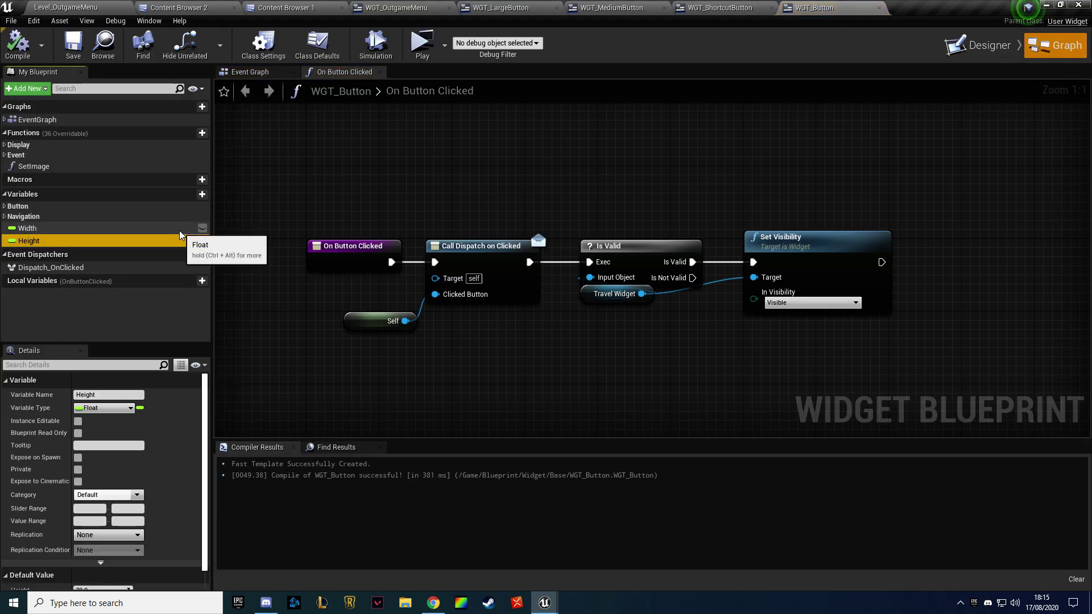
pyautogui.click(17, 43)
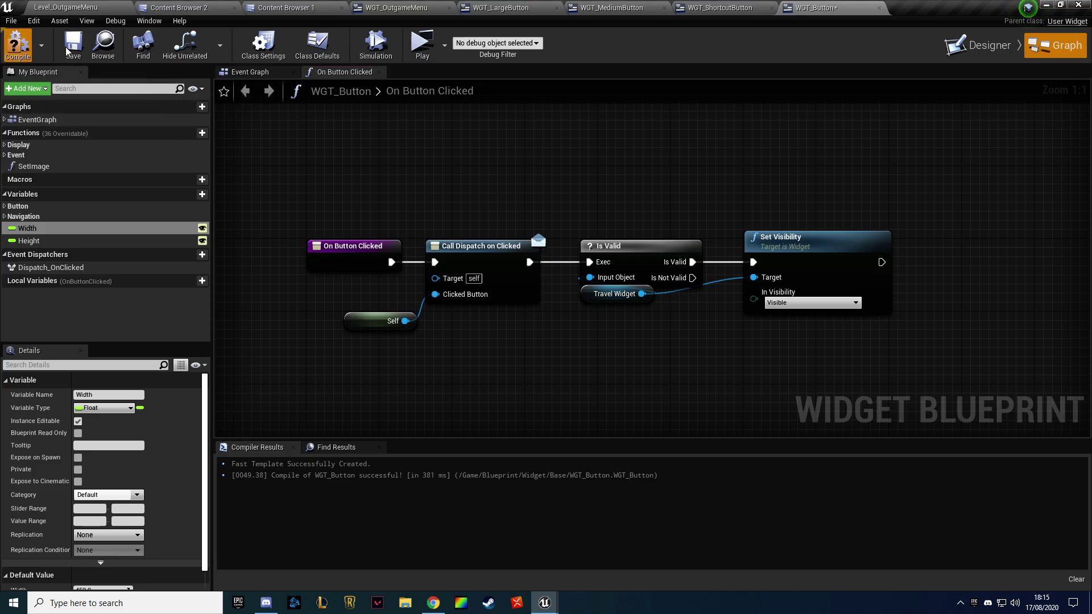
# Place WGT Shortcut Button on the WGT_OutgameMenu canvas and reset its size to 100 x 30
pyautogui.click(397, 7)
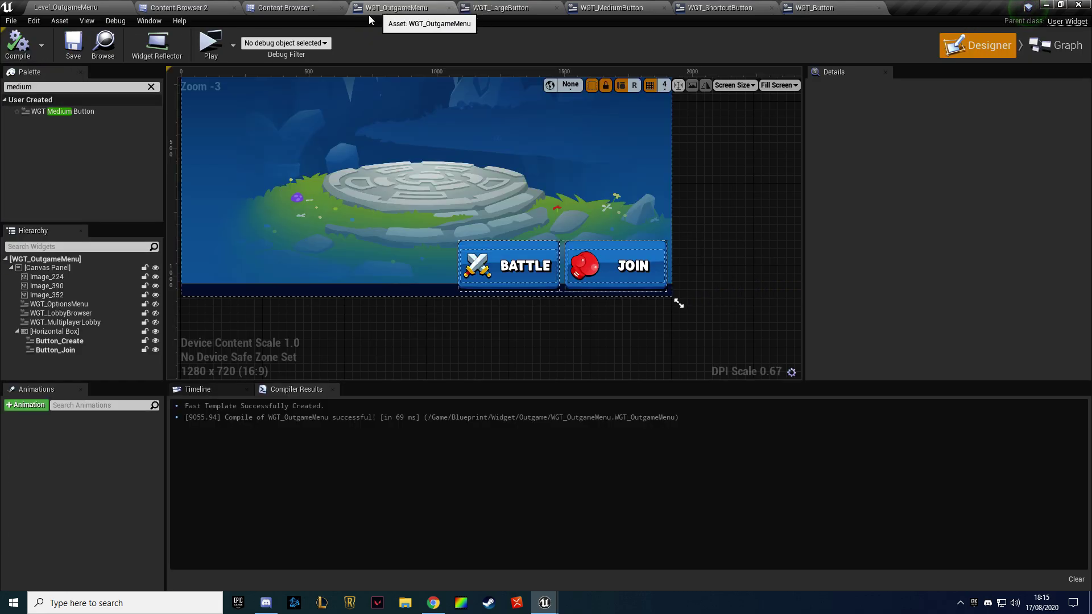
pyautogui.write('button')
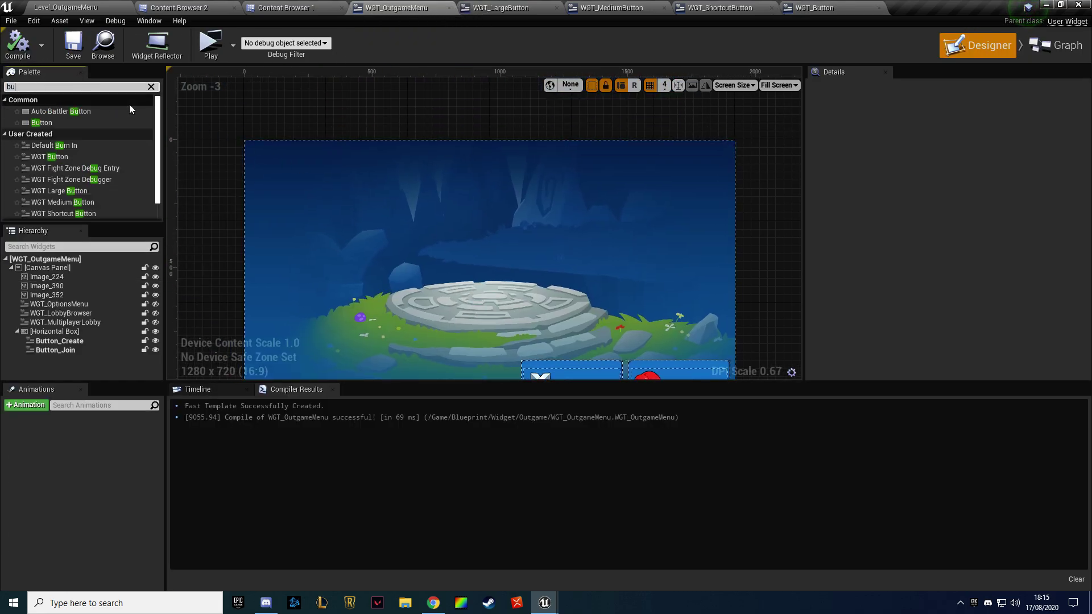
pyautogui.click(82, 180)
pyautogui.moveTo(81, 181); pyautogui.dragTo(492, 227)
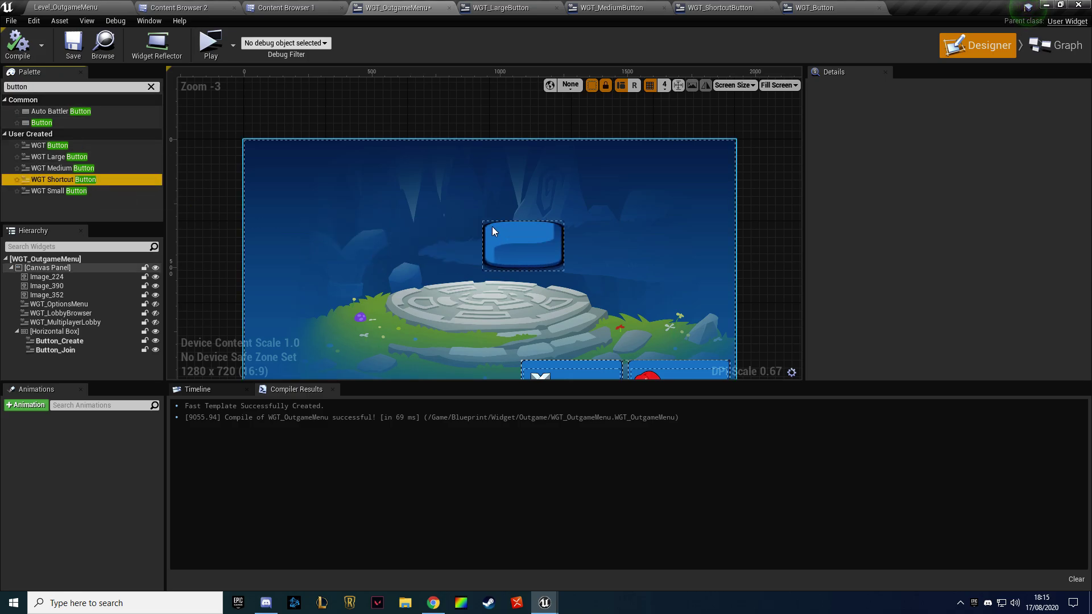
pyautogui.click(910, 220)
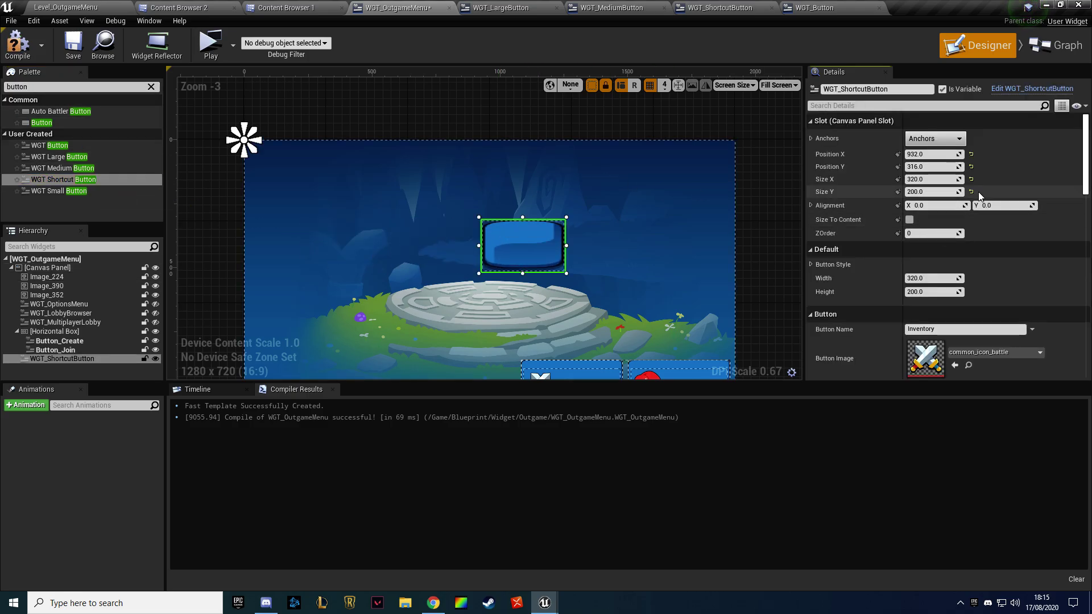
pyautogui.click(970, 191)
pyautogui.click(971, 179)
pyautogui.scroll(6, 512, 220)
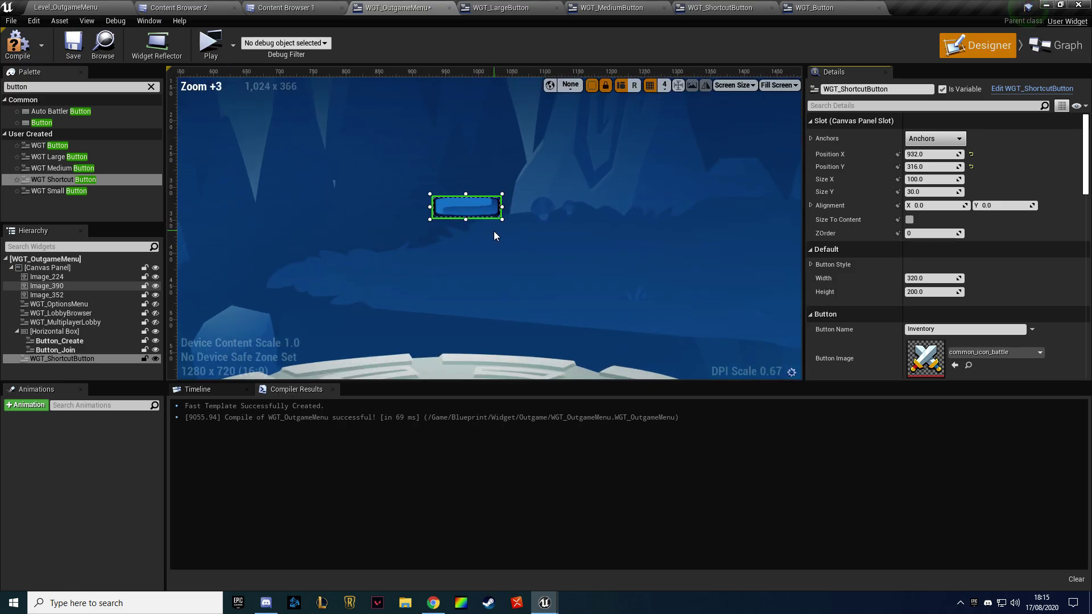
pyautogui.scroll(4, 494, 231)
pyautogui.scroll(-9, 431, 205)
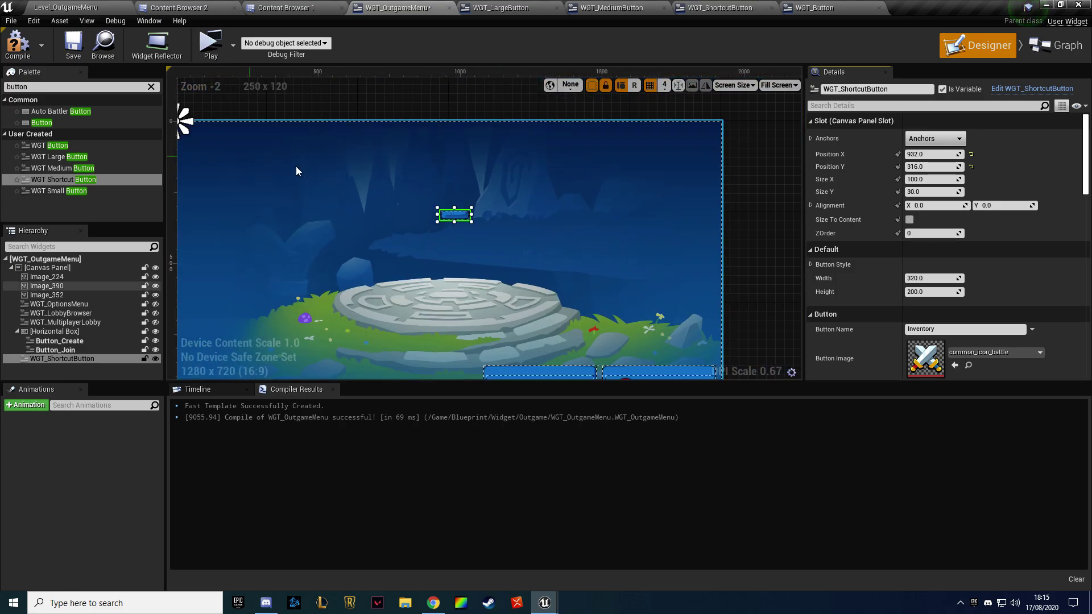
# Anchor the button to the top-right corner with Position 0,0 and Alignment X 1.0
pyautogui.click(950, 138)
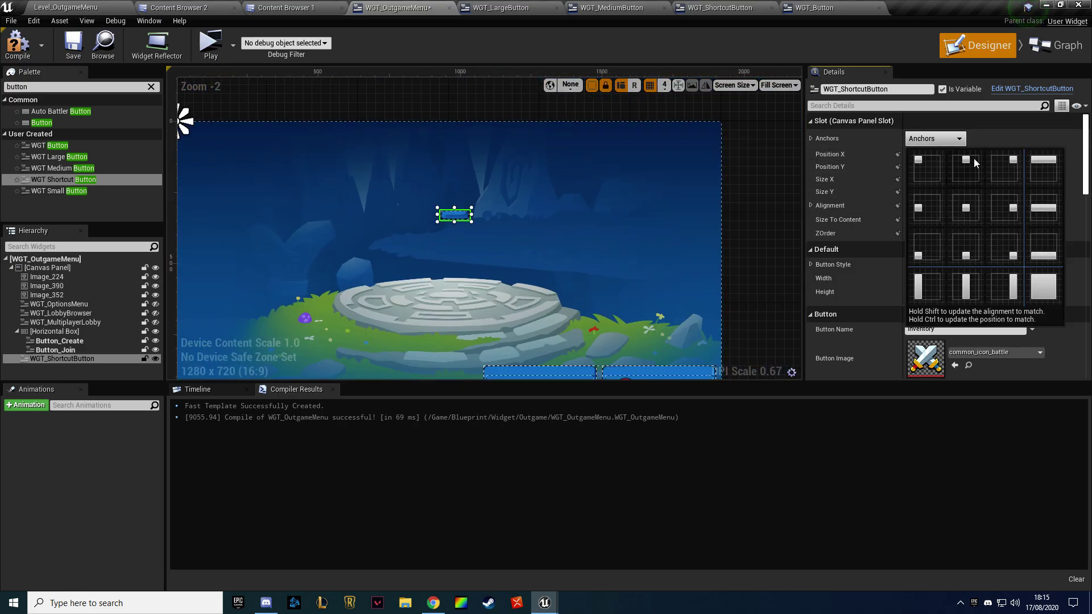
pyautogui.click(1004, 165)
pyautogui.press('Tab')
pyautogui.write('0')
pyautogui.press('Tab')
pyautogui.press('Tab')
pyautogui.press('Tab')
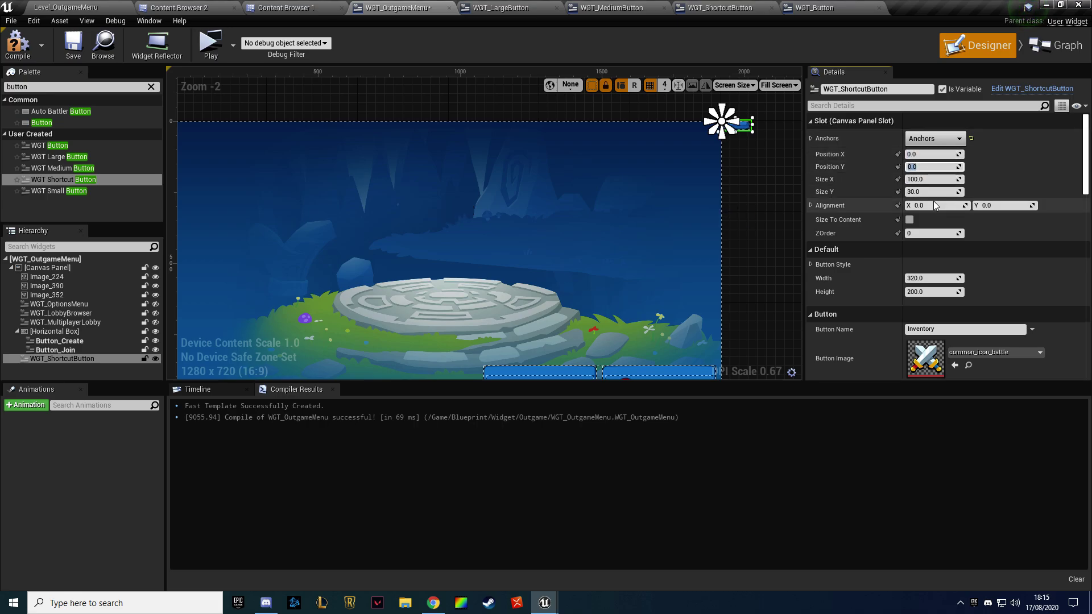
pyautogui.write('1')
pyautogui.press('Return')
pyautogui.scroll(3, 730, 123)
pyautogui.scroll(-3, 730, 118)
pyautogui.scroll(-5, 969, 301)
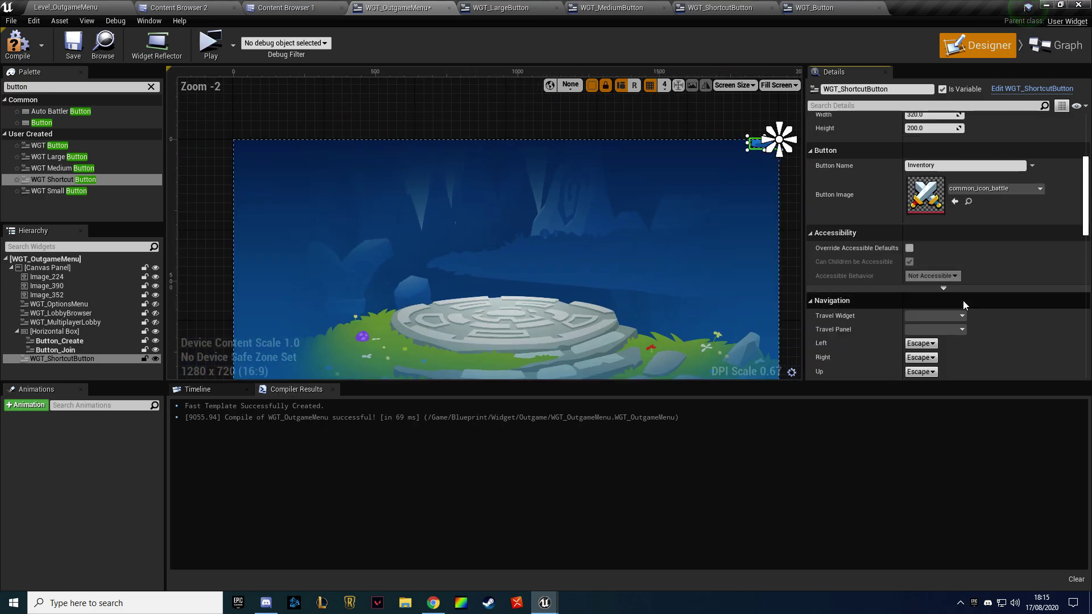
pyautogui.scroll(3, 963, 300)
pyautogui.scroll(2, 872, 248)
# Look through the button's Normal-state image picker, leaving the image unchanged
pyautogui.click(812, 265)
pyautogui.scroll(-1, 894, 275)
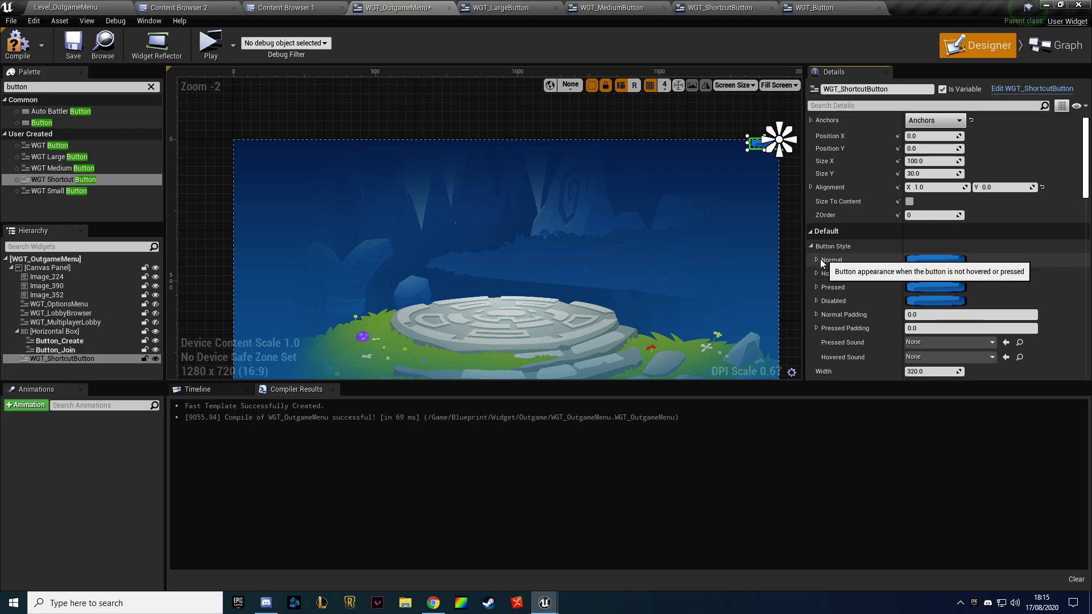
pyautogui.click(817, 263)
pyautogui.scroll(-2, 964, 250)
pyautogui.click(964, 250)
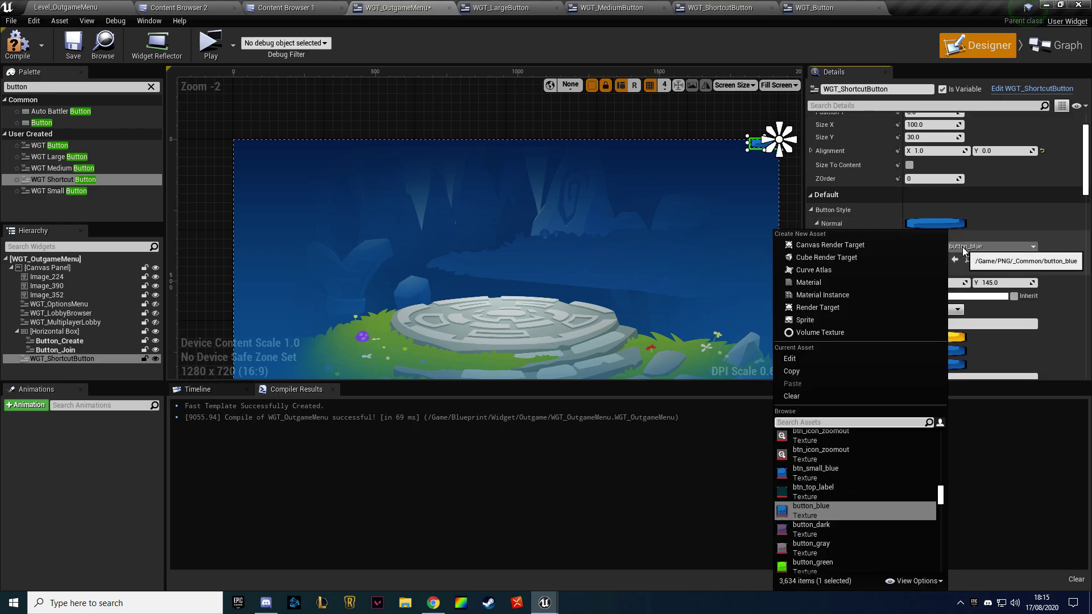
pyautogui.write('setting')
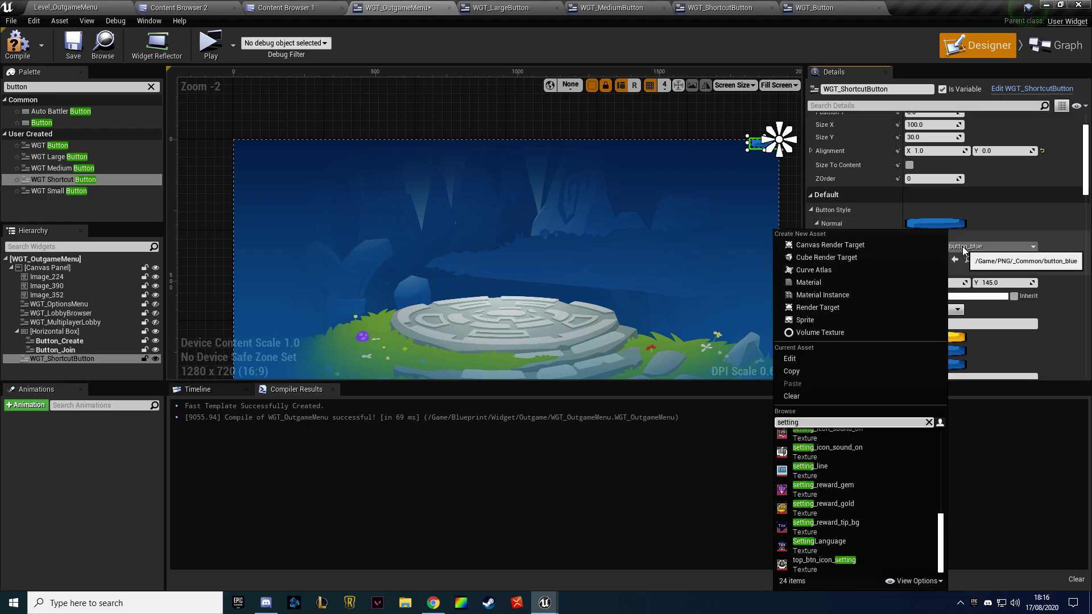
pyautogui.scroll(2, 899, 502)
pyautogui.scroll(2, 898, 502)
pyautogui.scroll(2, 899, 503)
pyautogui.click(668, 488)
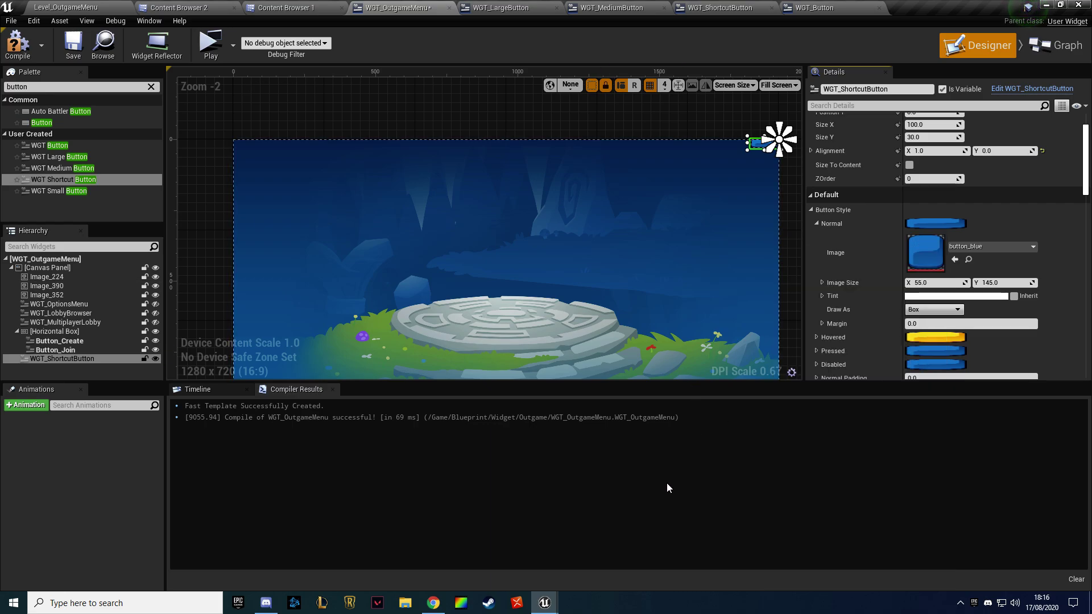
pyautogui.scroll(4, 752, 169)
pyautogui.scroll(-3, 598, 240)
pyautogui.scroll(2, 575, 231)
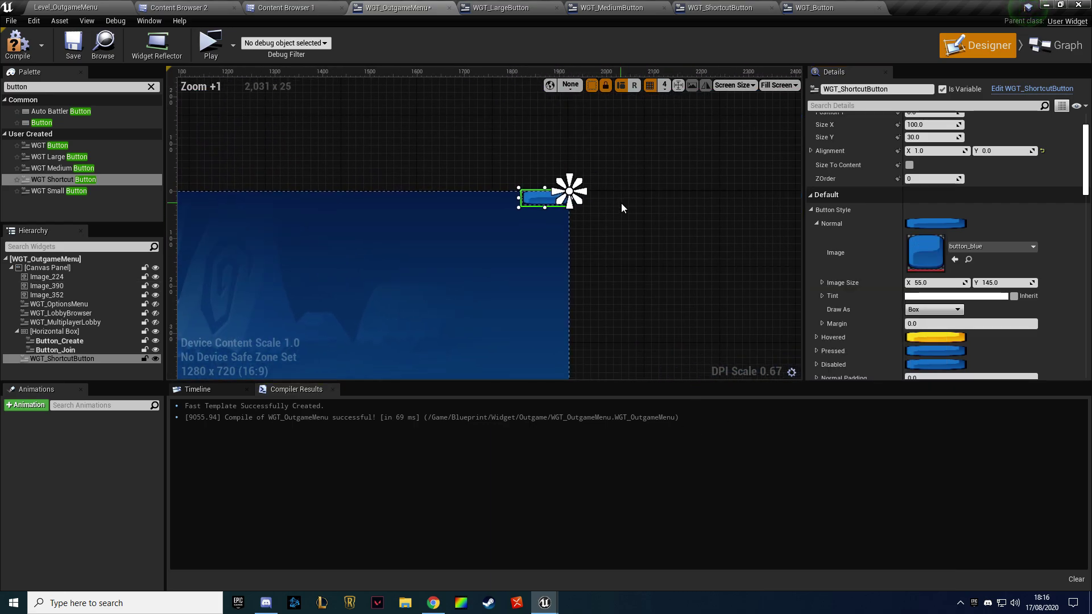
pyautogui.click(258, 6)
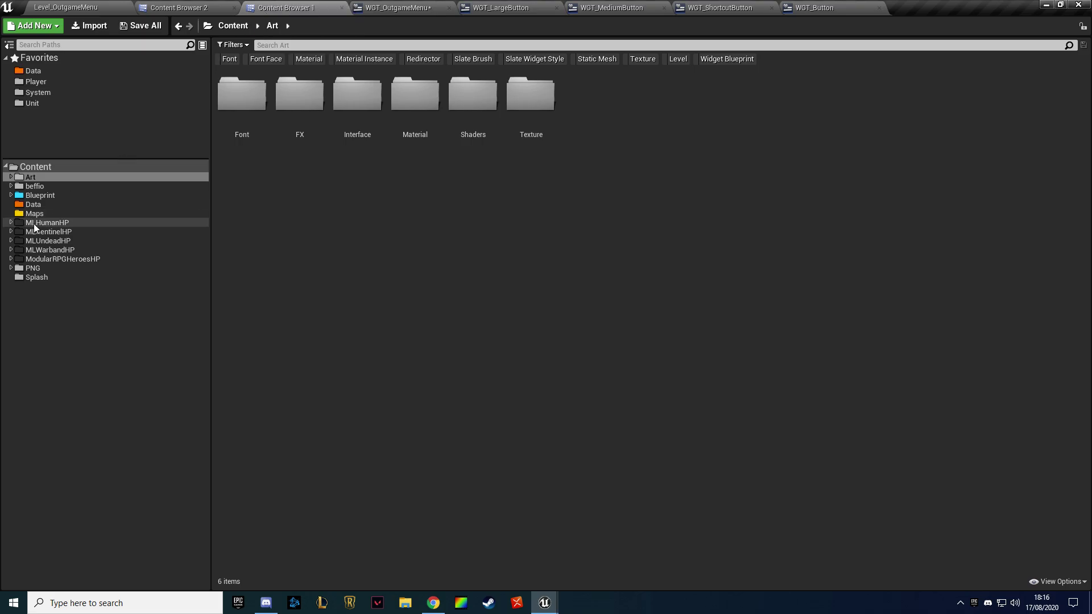
# Select the PNG folder, try an asset search, then clear it and expand PNG's subfolders
pyautogui.click(33, 268)
pyautogui.click(293, 41)
pyautogui.write('sett')
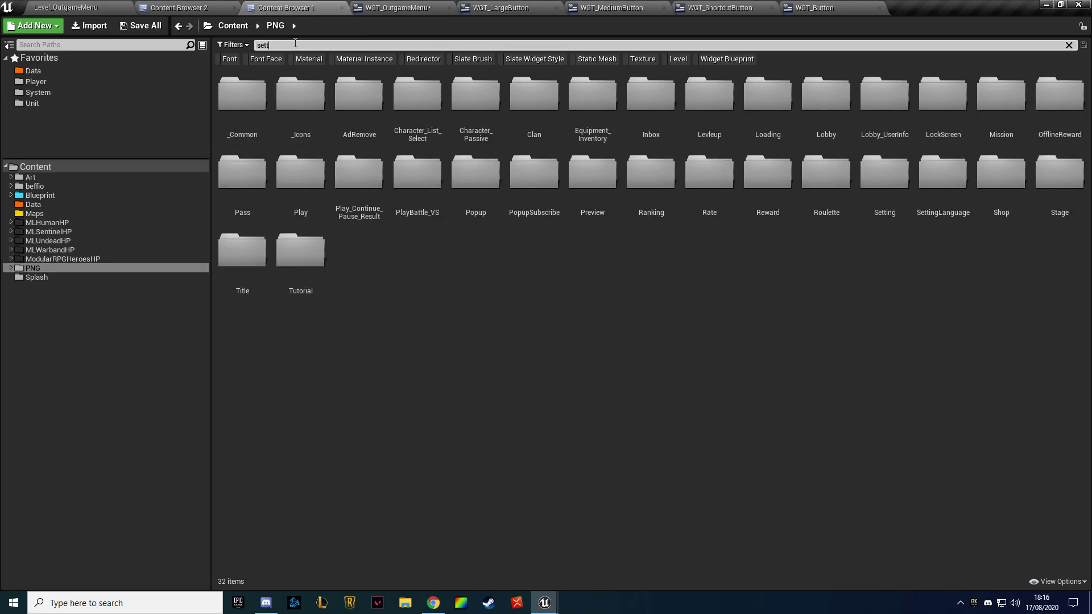
pyautogui.write('i')
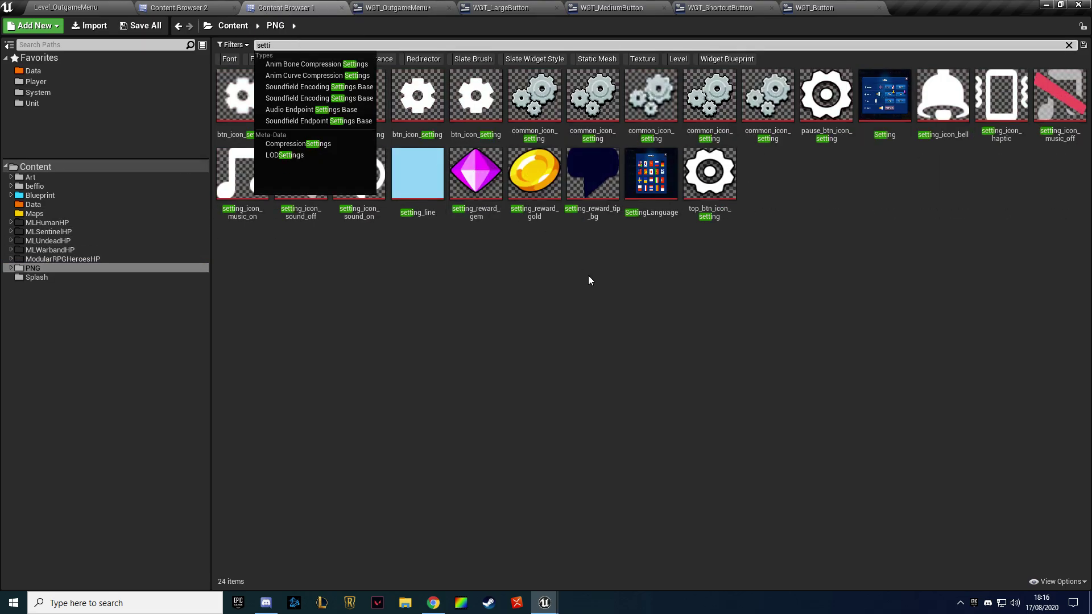
pyautogui.press('Escape')
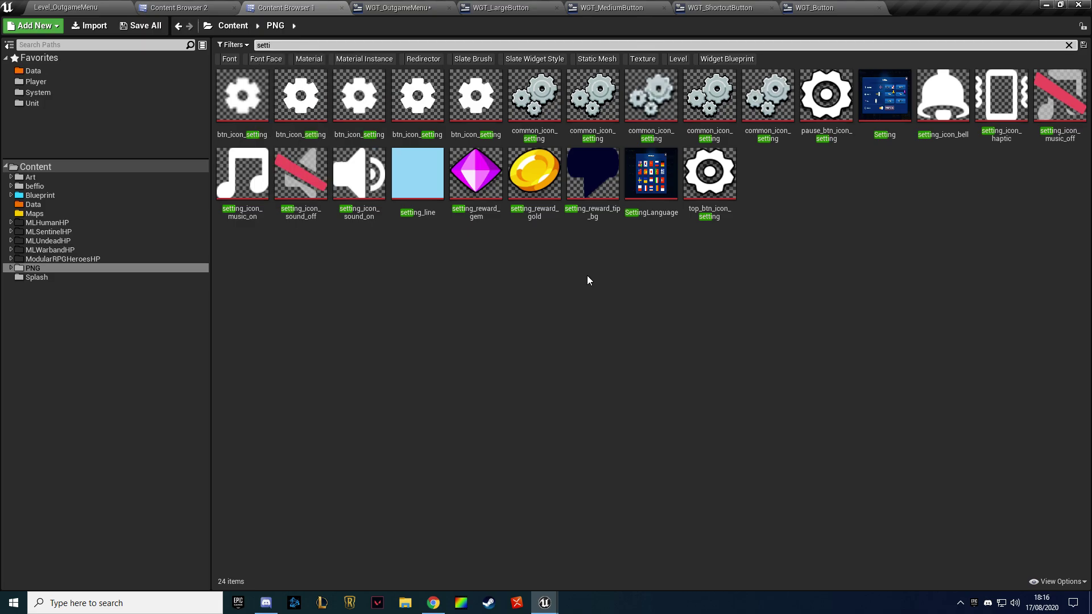
pyautogui.press('Escape')
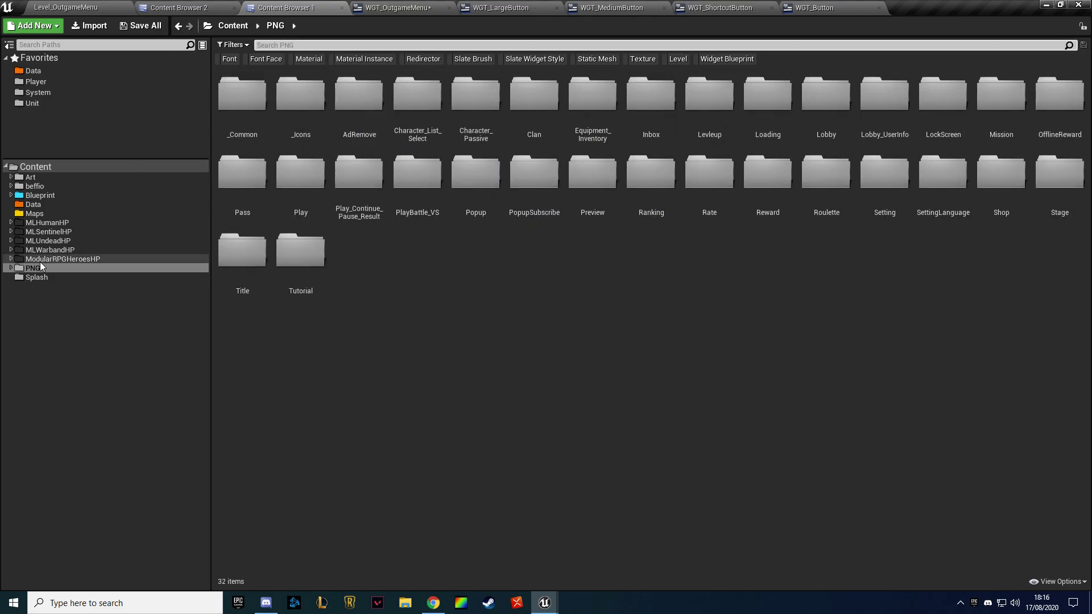
pyautogui.doubleClick(34, 267)
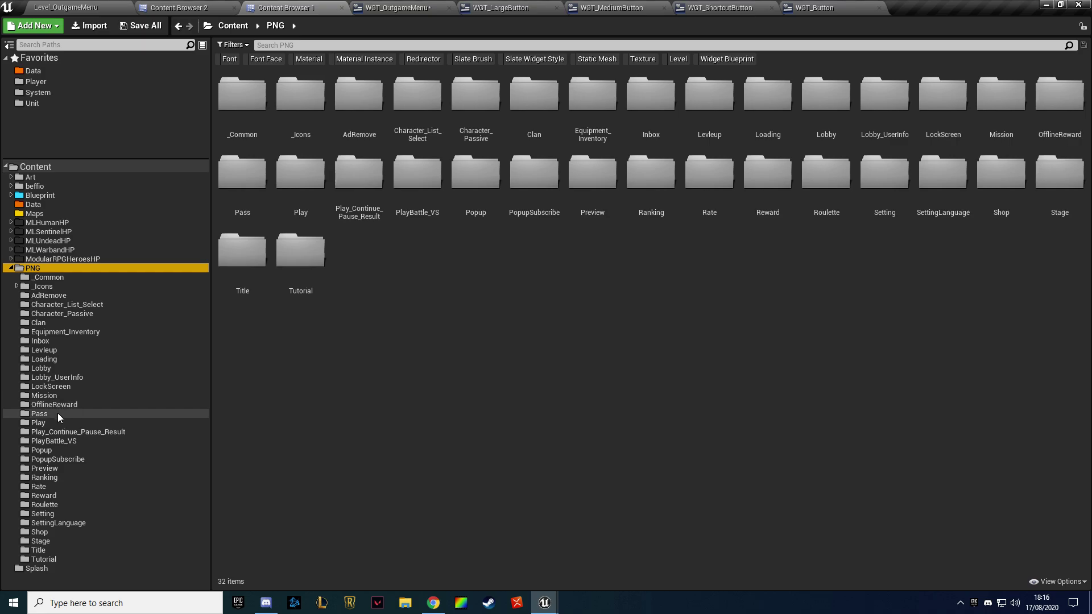
# Browse the Play and Lobby folders, view the Lobby reference texture, then open PNG/_Common
pyautogui.click(46, 424)
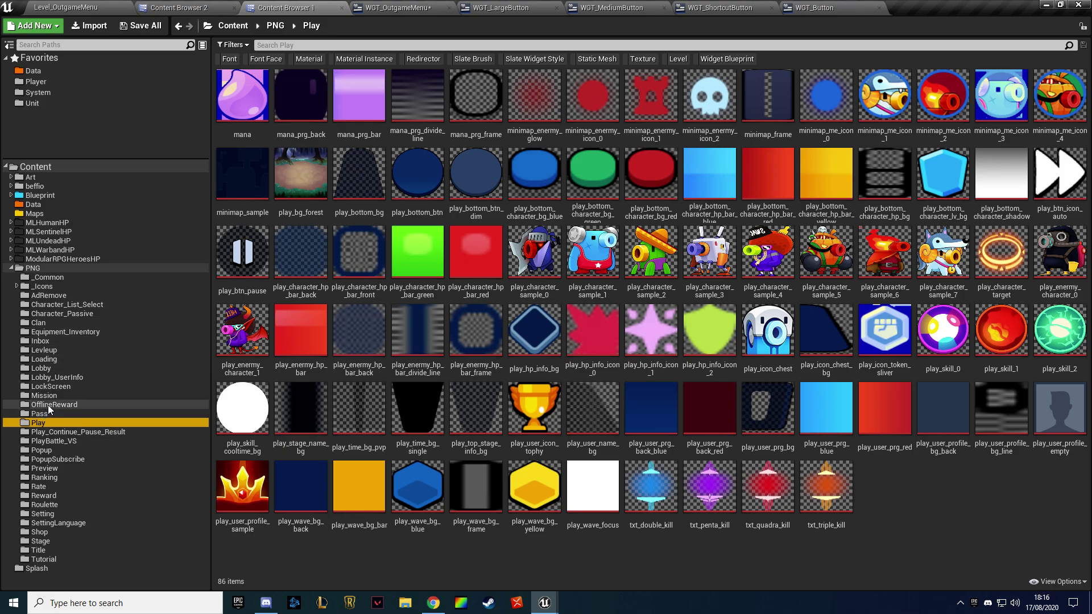
pyautogui.click(58, 368)
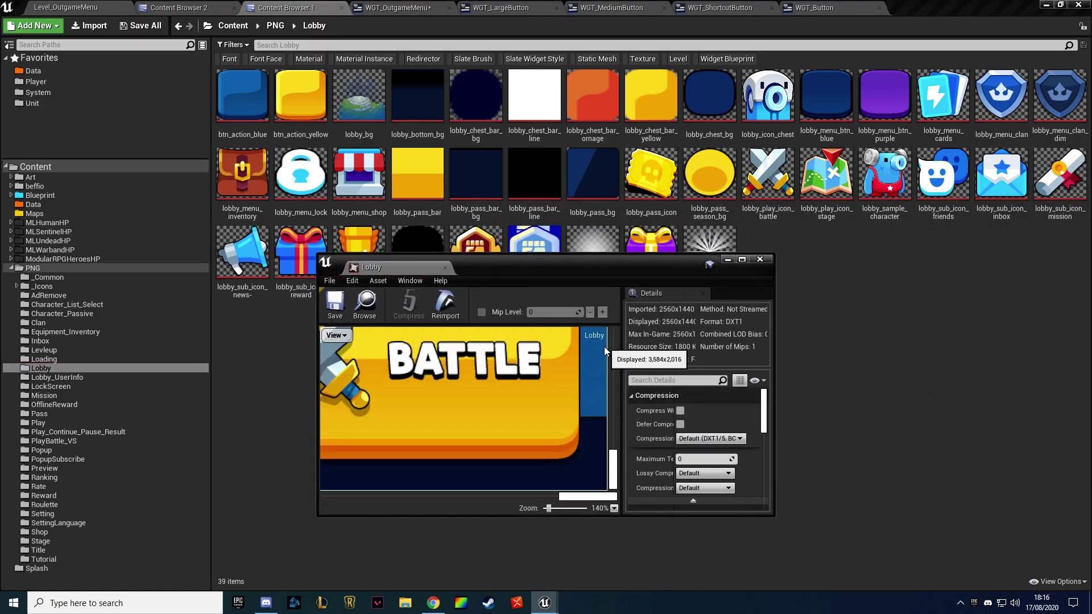
pyautogui.scroll(-5, 605, 350)
pyautogui.scroll(-7, 604, 351)
pyautogui.scroll(4, 588, 353)
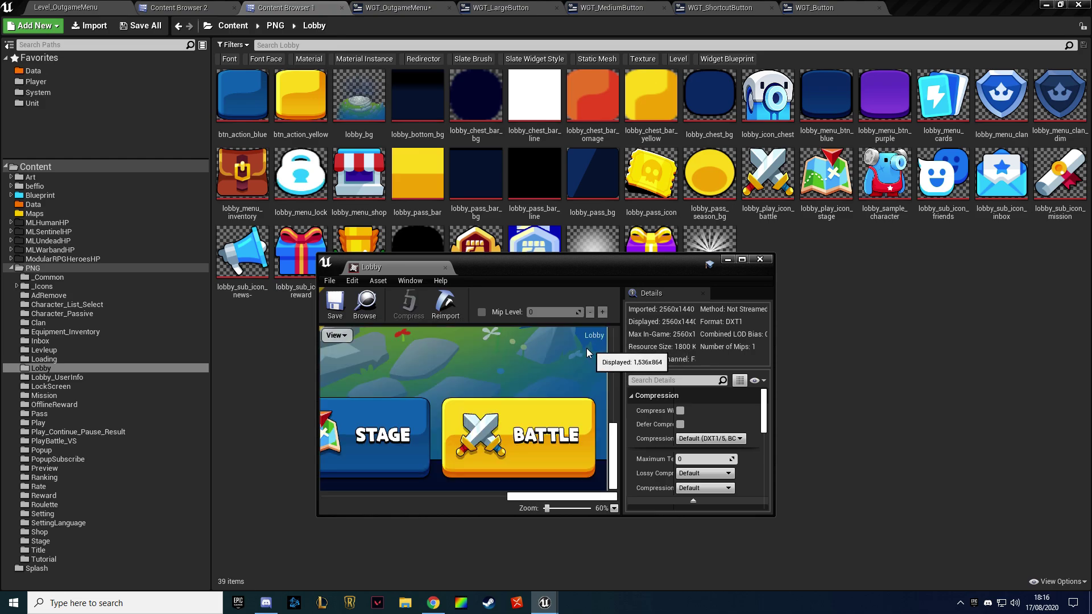
pyautogui.scroll(5, 585, 360)
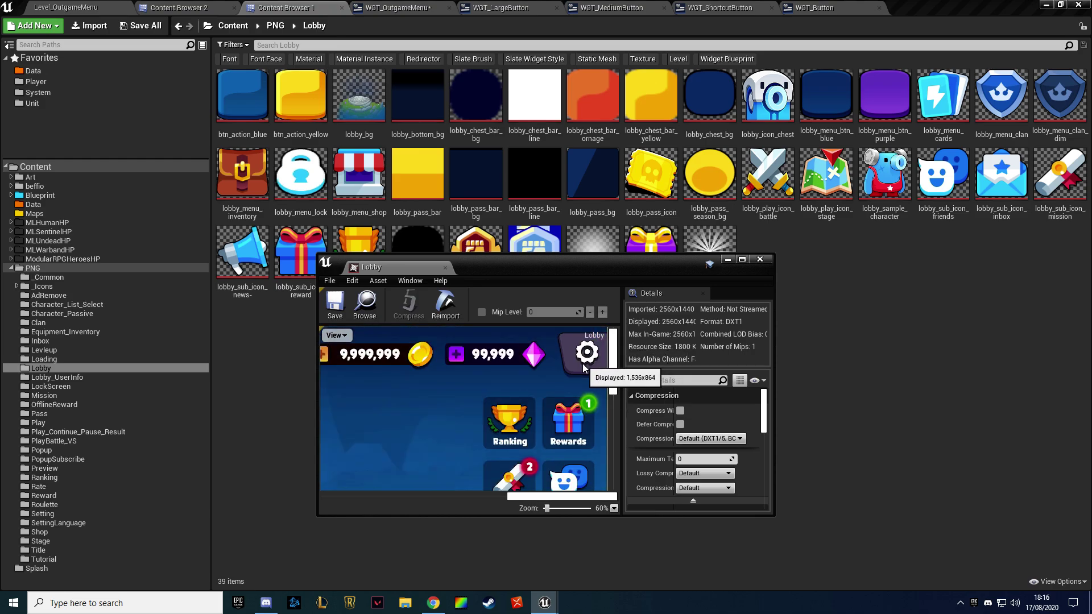
pyautogui.moveTo(533, 274)
pyautogui.mouseDown()
pyautogui.moveTo(540, 341)
pyautogui.moveTo(1091, 267)
pyautogui.mouseUp()
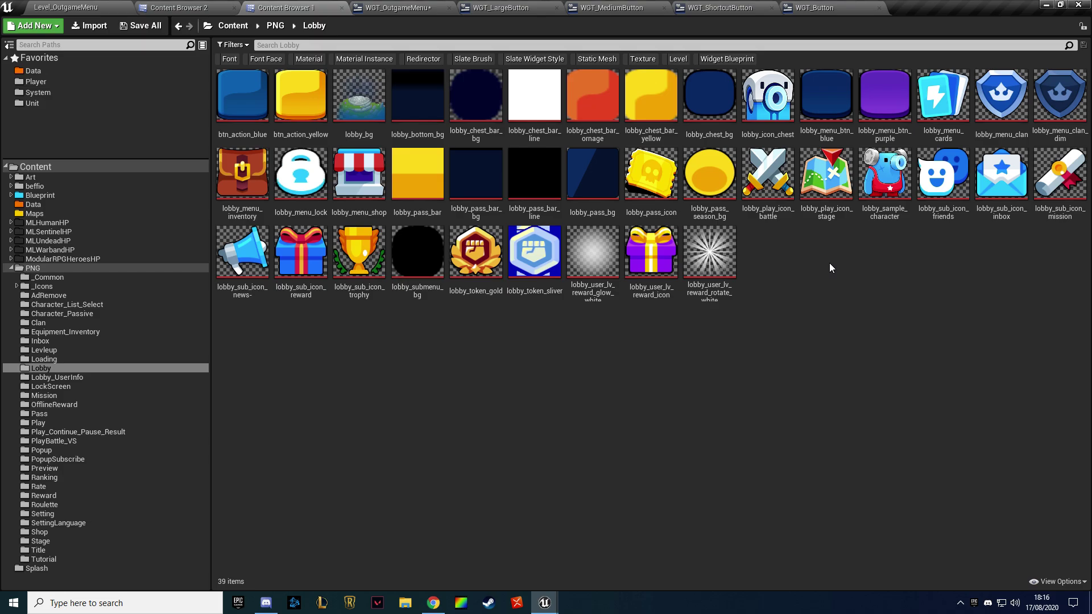
pyautogui.click(57, 278)
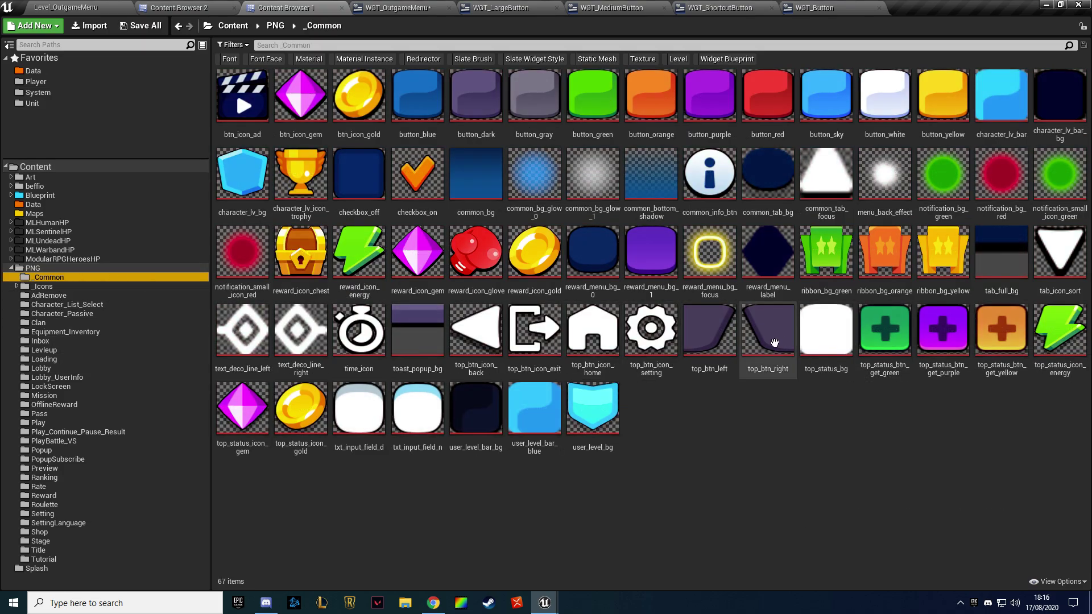
# Add top_btn_right and an Overlay, placing Image_452 and WGT_ShortcutButton inside the Overlay
pyautogui.moveTo(768, 330)
pyautogui.mouseDown()
pyautogui.moveTo(407, 3)
pyautogui.moveTo(449, 263)
pyautogui.mouseUp()
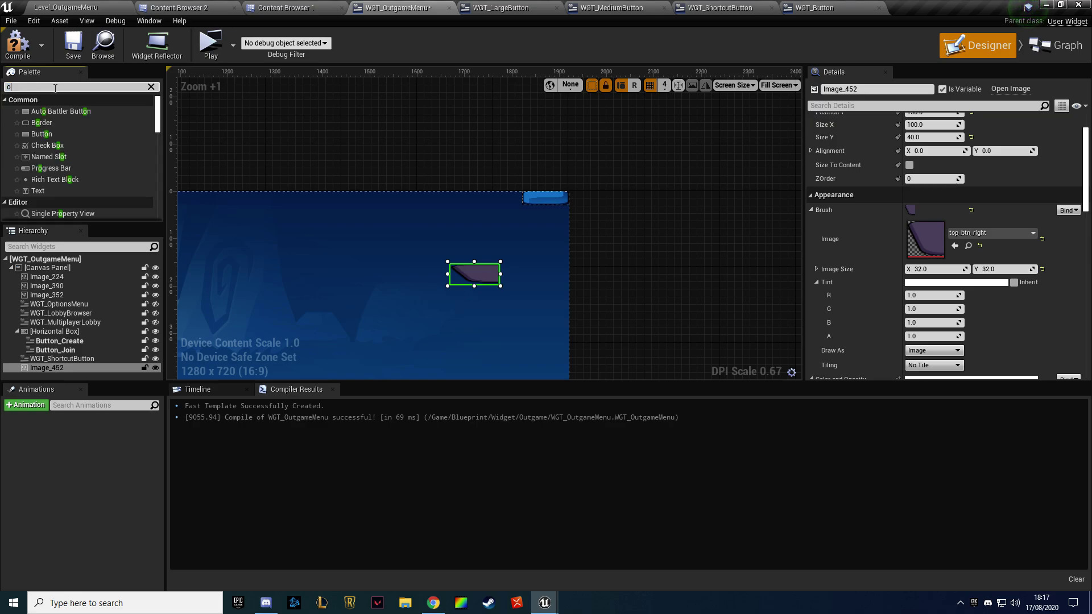
pyautogui.write('over')
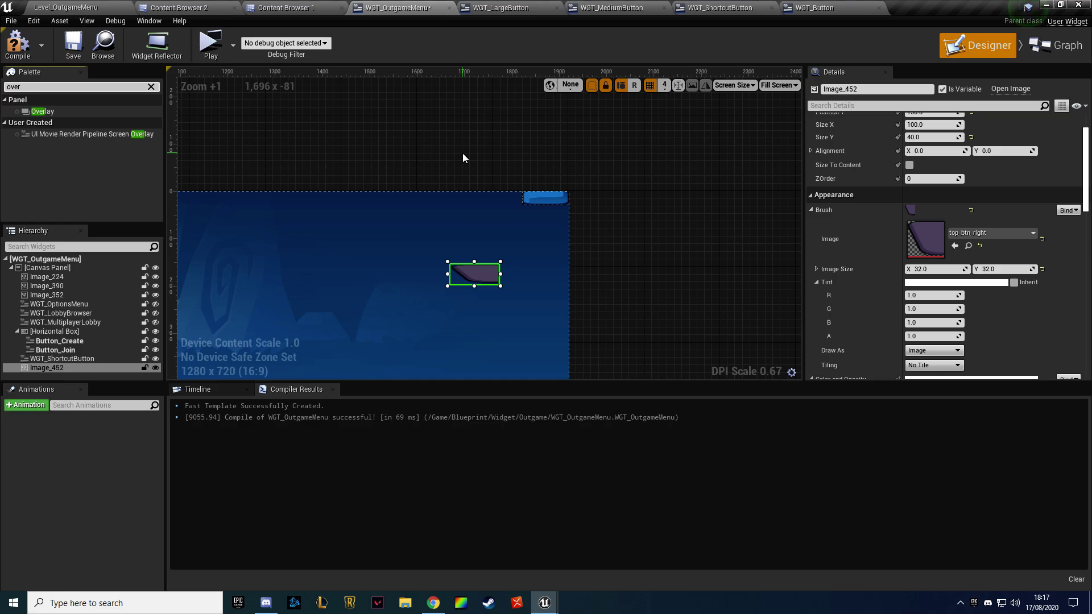
pyautogui.moveTo(43, 112)
pyautogui.mouseDown()
pyautogui.moveTo(31, 333)
pyautogui.moveTo(43, 333)
pyautogui.mouseUp()
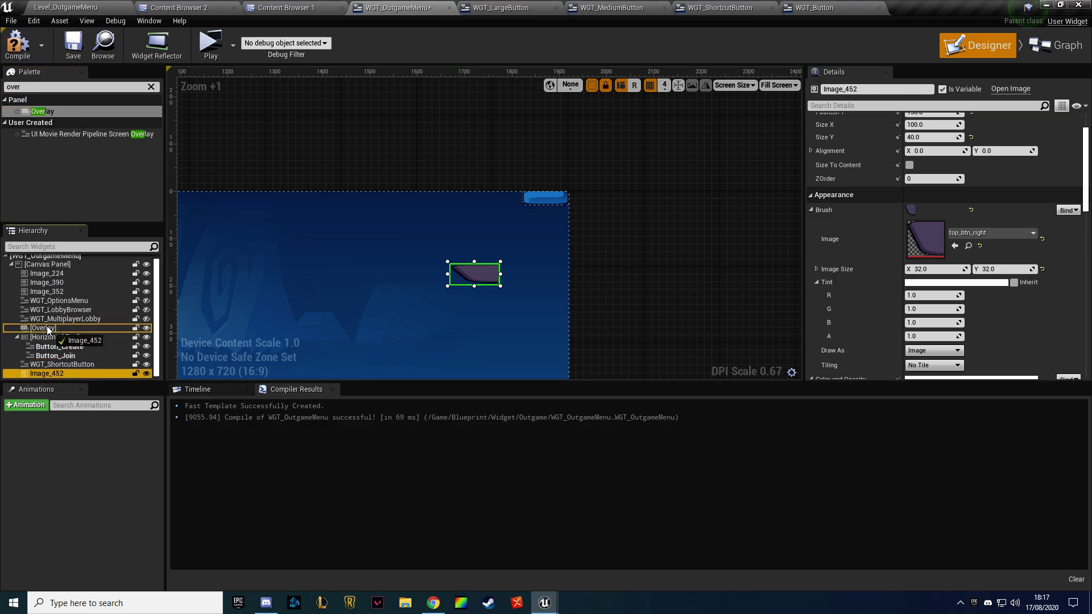
pyautogui.moveTo(46, 375); pyautogui.dragTo(45, 329)
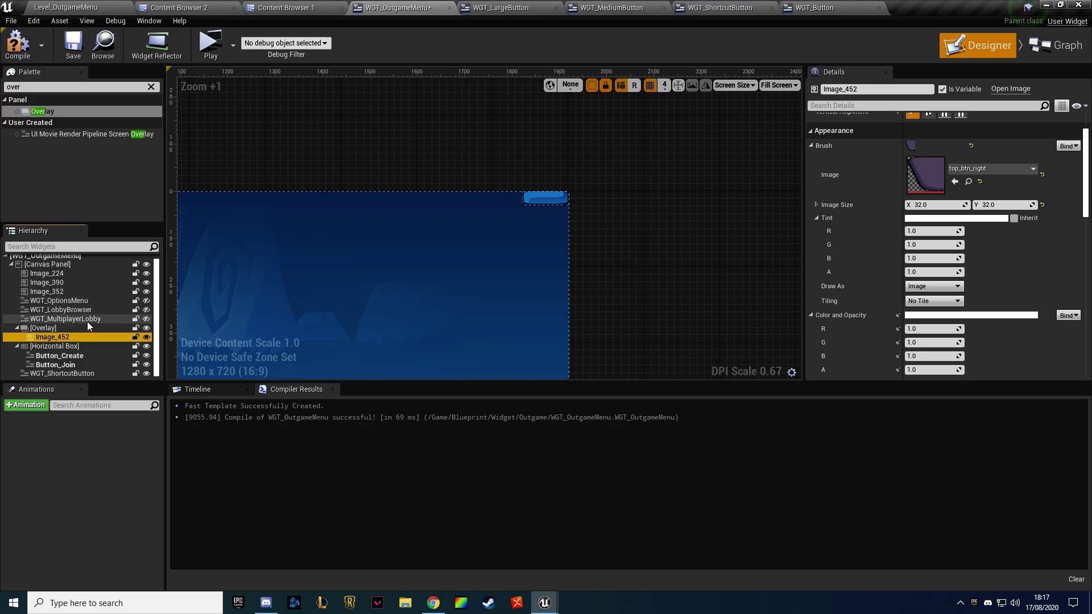
pyautogui.moveTo(78, 374); pyautogui.dragTo(57, 333)
# Anchor the Overlay top-right and reorder Image_452 after the button so it draws on top
pyautogui.click(43, 328)
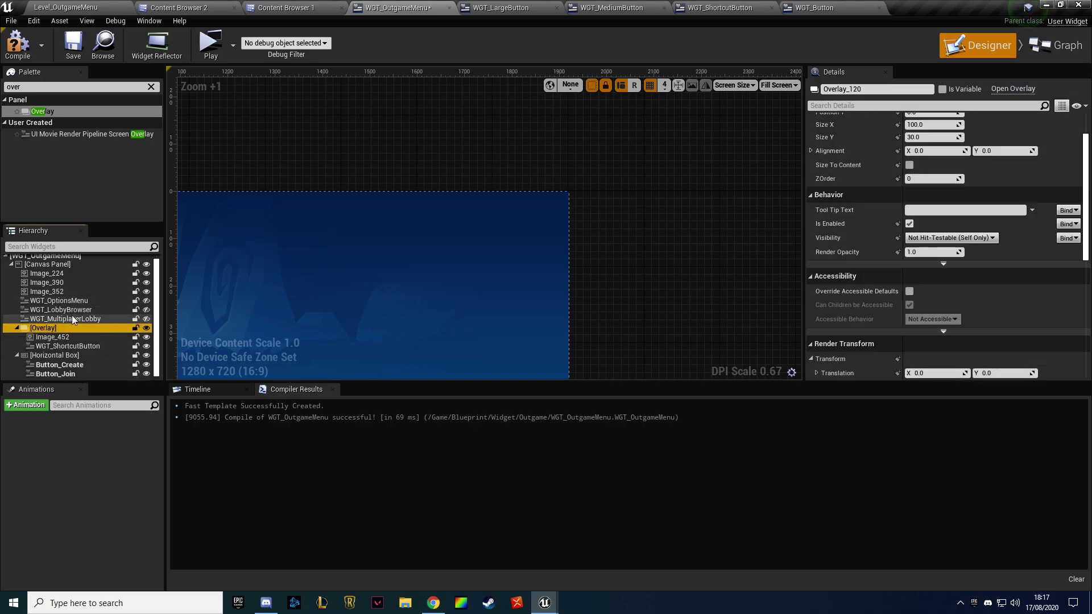
pyautogui.scroll(2, 932, 148)
pyautogui.click(936, 139)
pyautogui.click(985, 166)
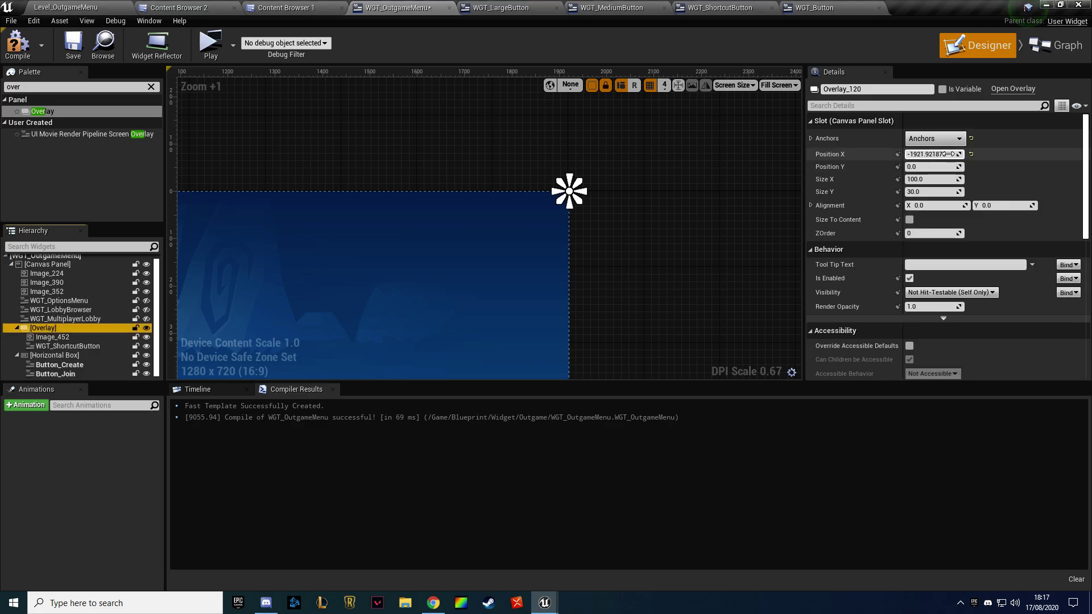
pyautogui.scroll(3, 569, 194)
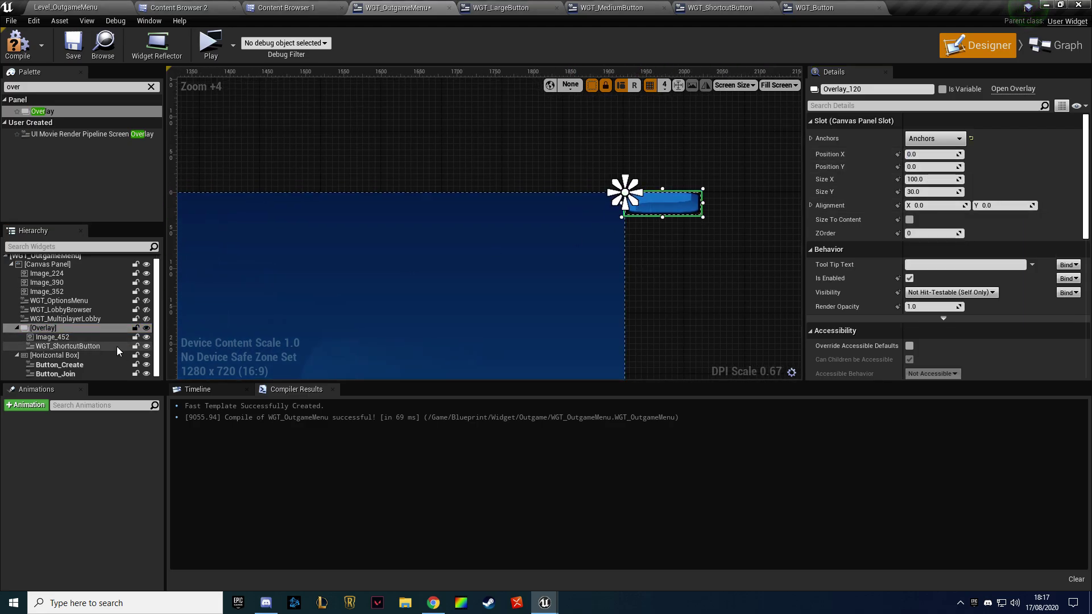
pyautogui.click(72, 337)
pyautogui.moveTo(70, 338); pyautogui.dragTo(71, 350)
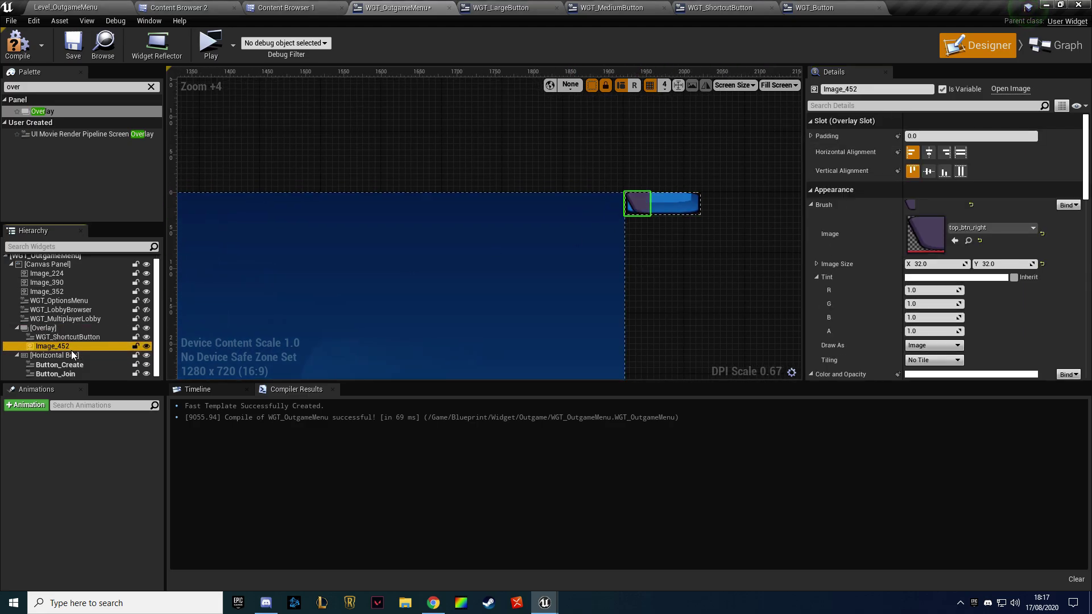
pyautogui.click(64, 329)
# Set WGT_ShortcutButton's size to 100 by 100, then compile and save the menu widget
pyautogui.click(64, 336)
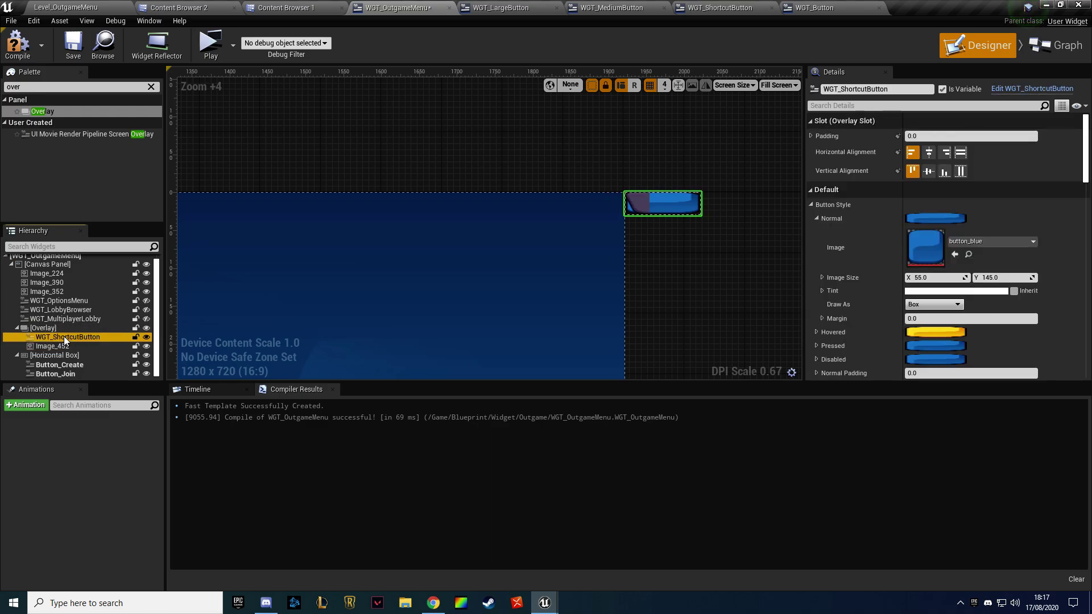
pyautogui.click(811, 205)
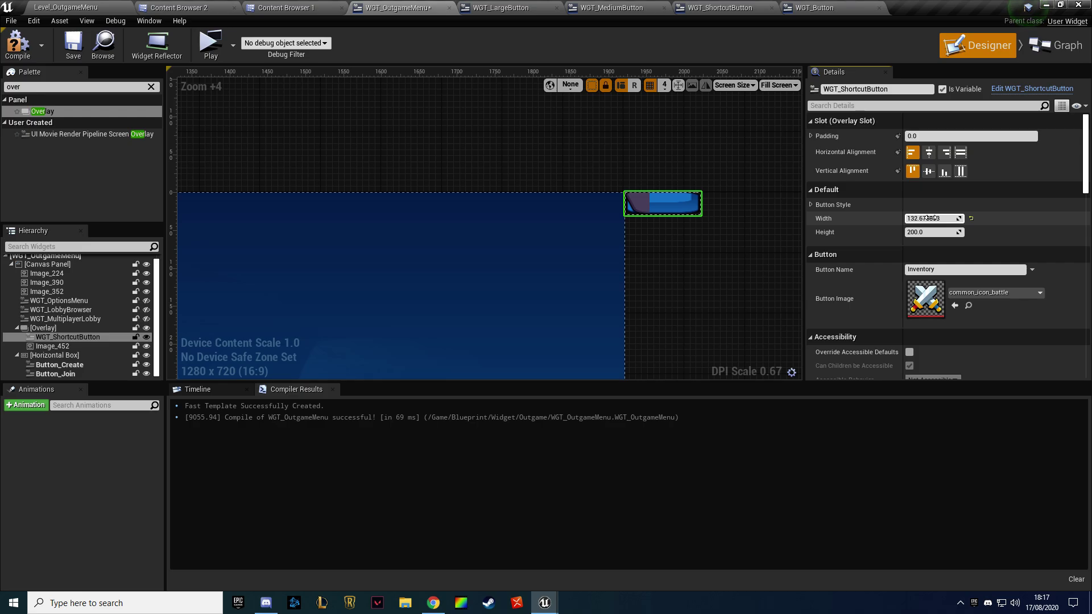
pyautogui.write('100')
pyautogui.press('Tab')
pyautogui.write('100')
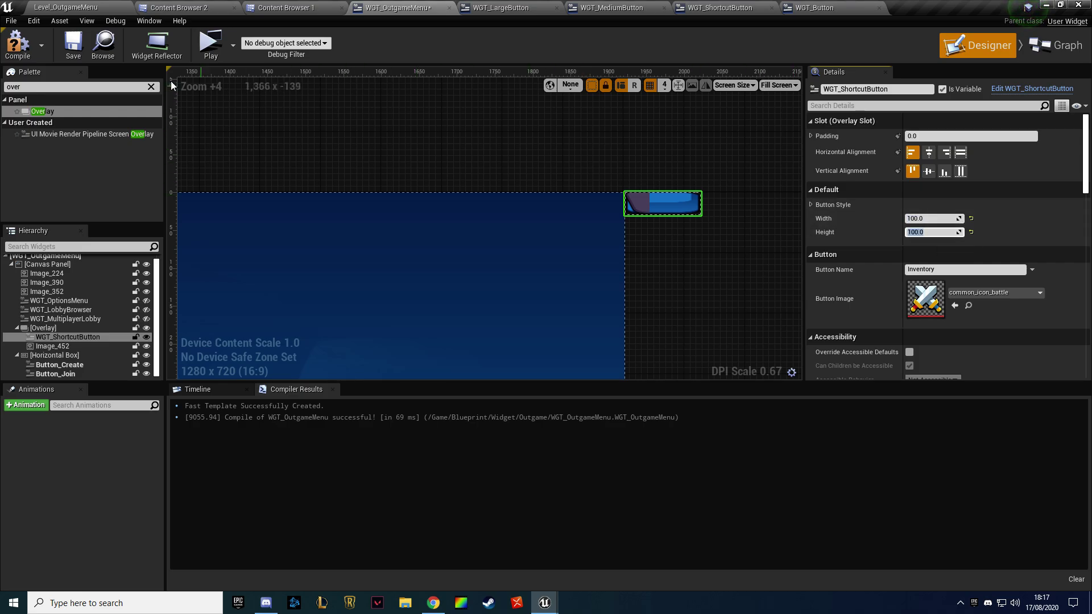
pyautogui.click(24, 52)
pyautogui.click(64, 49)
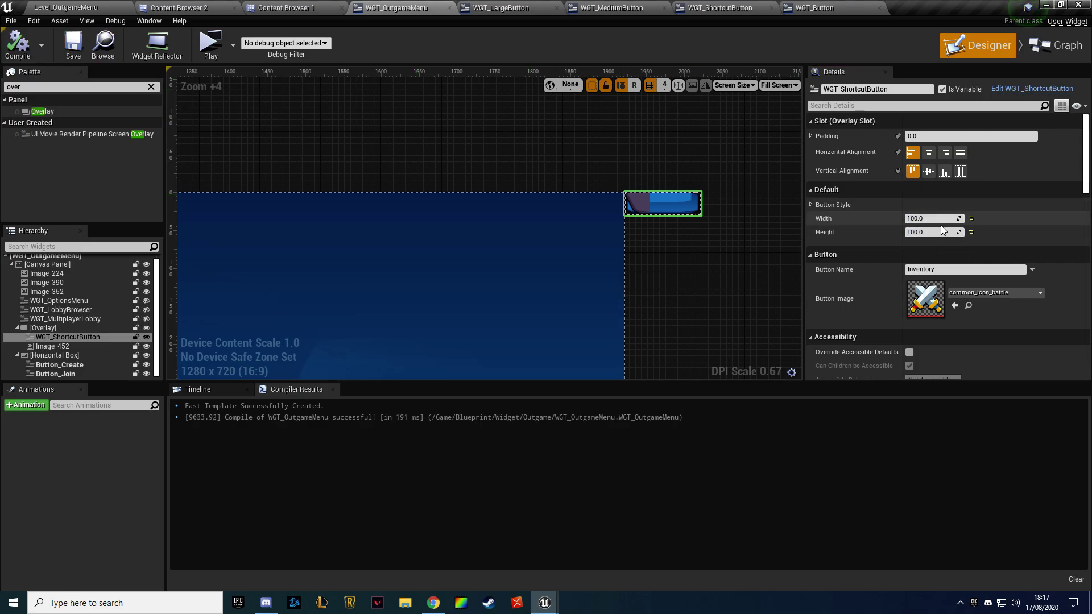
# Select the Overlay, narrow it to about 64 wide, and align it left of its anchor
pyautogui.click(75, 345)
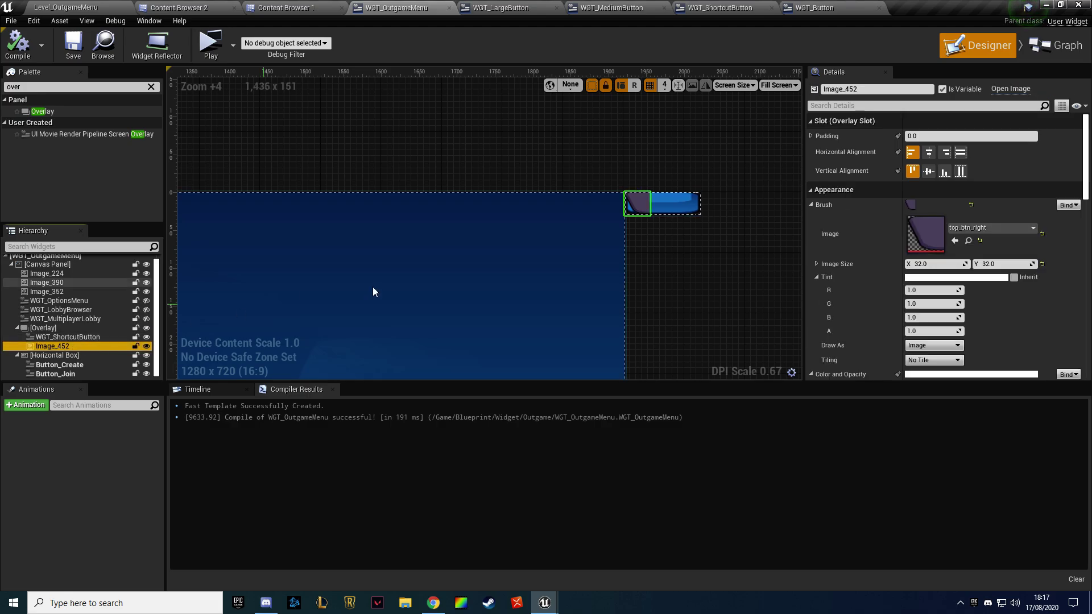
pyautogui.click(667, 203)
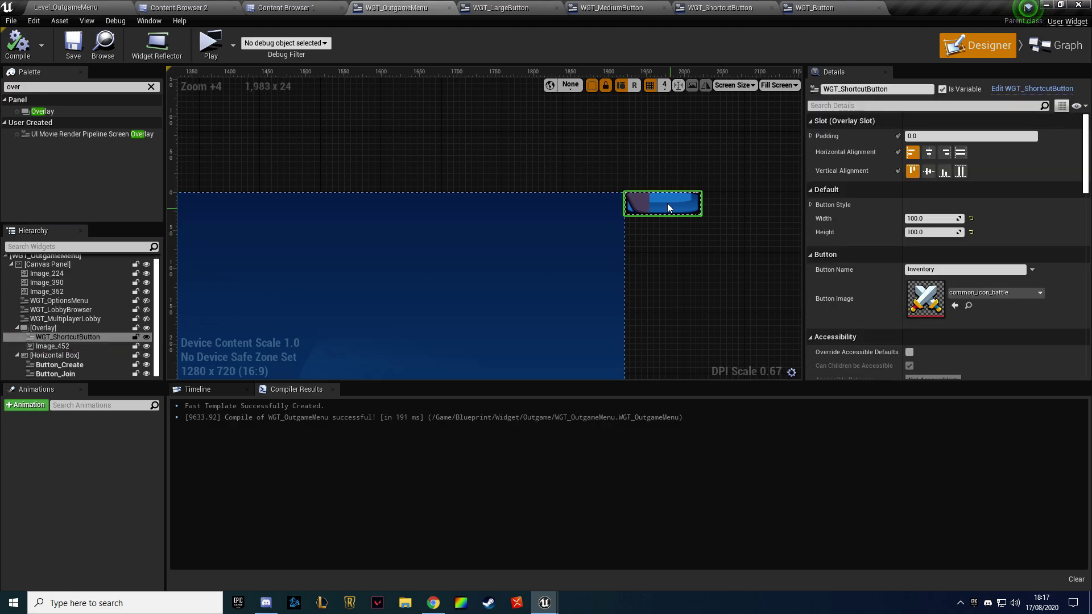
pyautogui.click(48, 328)
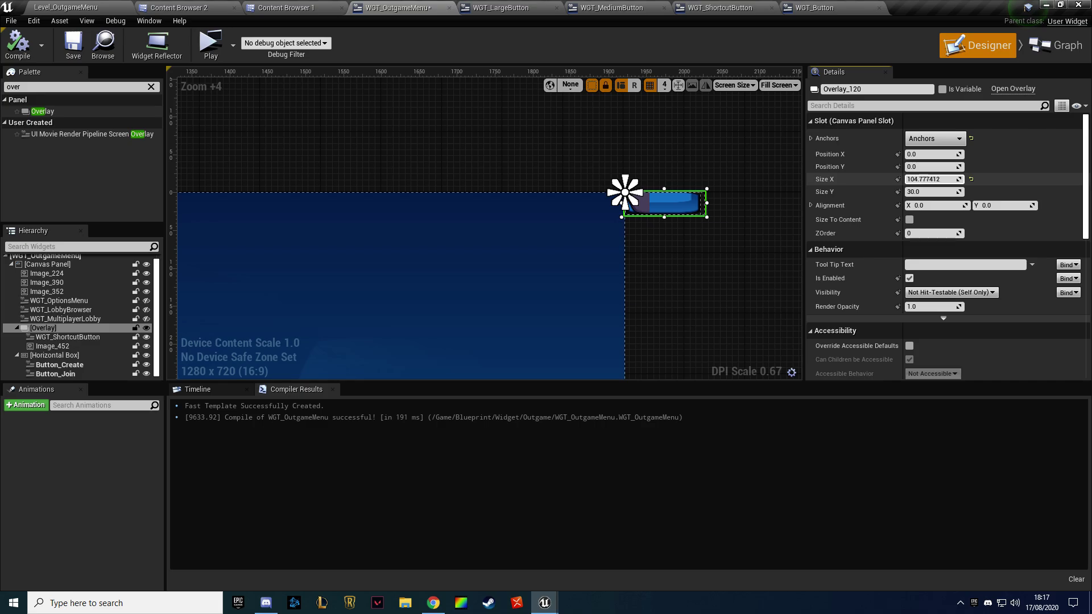
pyautogui.moveTo(707, 203); pyautogui.dragTo(676, 203)
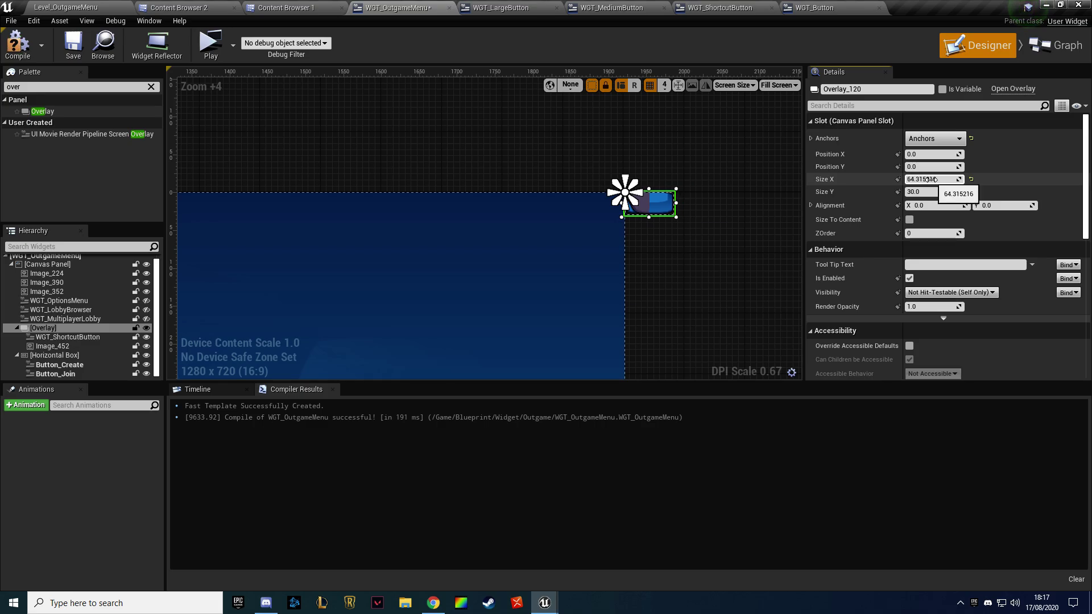
pyautogui.write('1')
pyautogui.press('Return')
pyautogui.scroll(3, 640, 216)
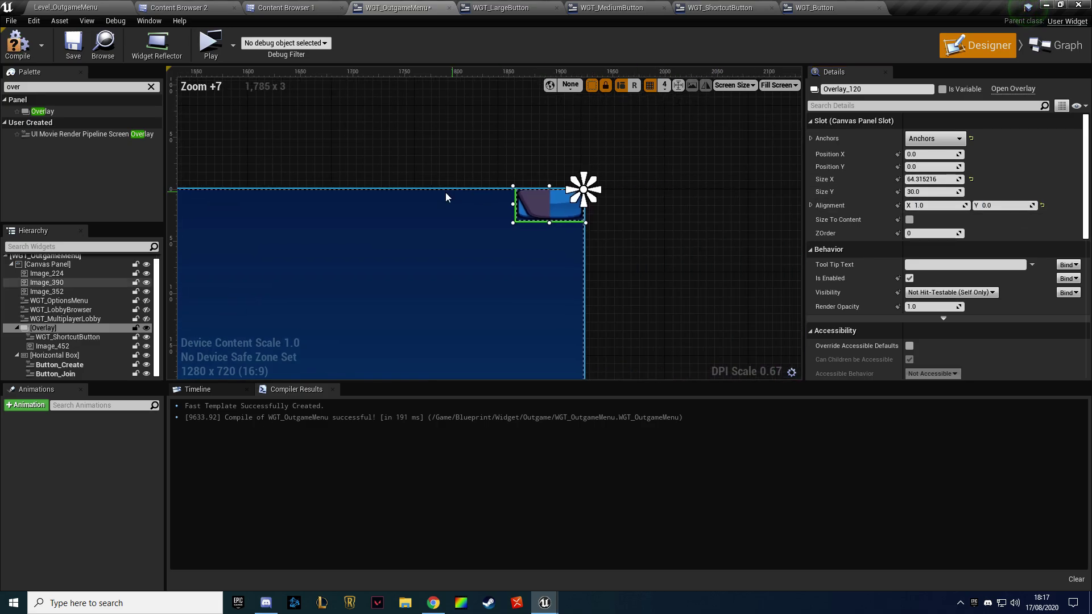
pyautogui.scroll(2, 641, 217)
# Set the Overlay's size to 100 by 100 and frame it in the view
pyautogui.click(942, 182)
pyautogui.write('100')
pyautogui.press('Return')
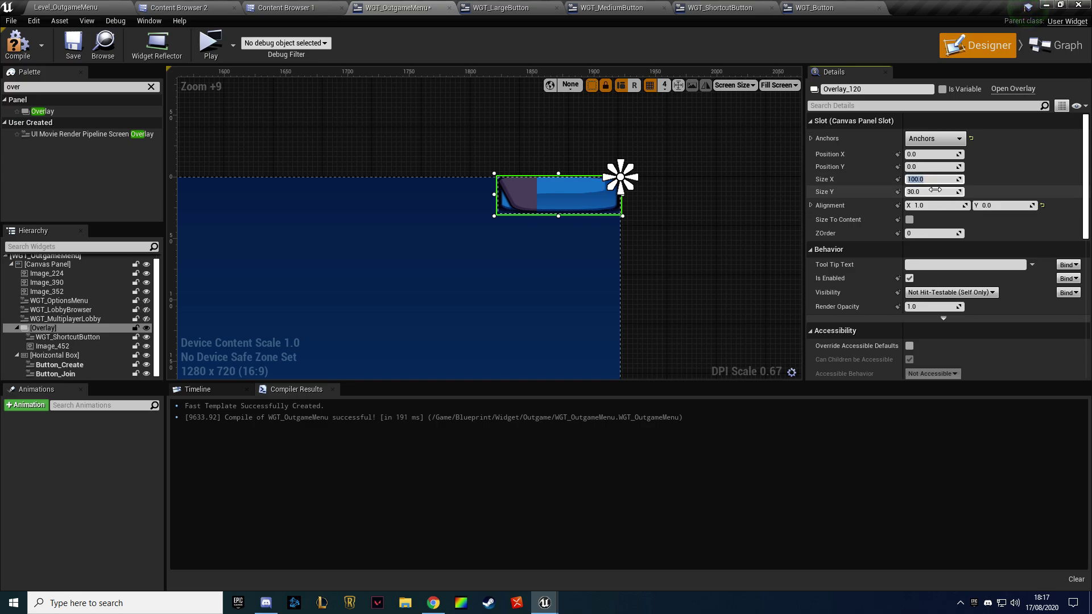
pyautogui.press('Return')
pyautogui.scroll(-6, 598, 238)
pyautogui.scroll(-4, 555, 175)
pyautogui.scroll(-2, 590, 219)
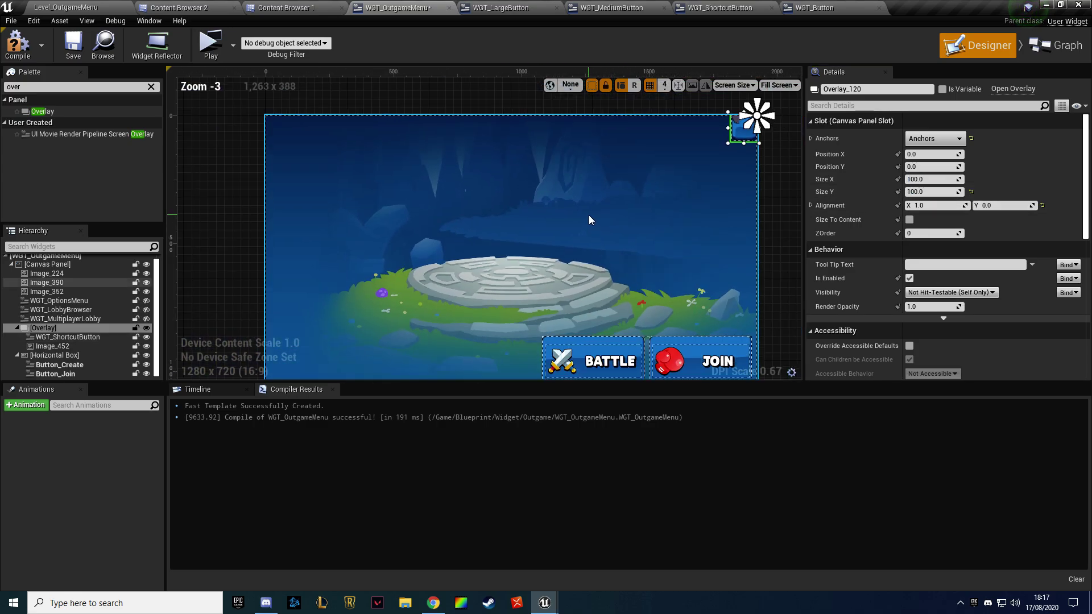
pyautogui.scroll(-1, 609, 195)
pyautogui.scroll(1, 609, 195)
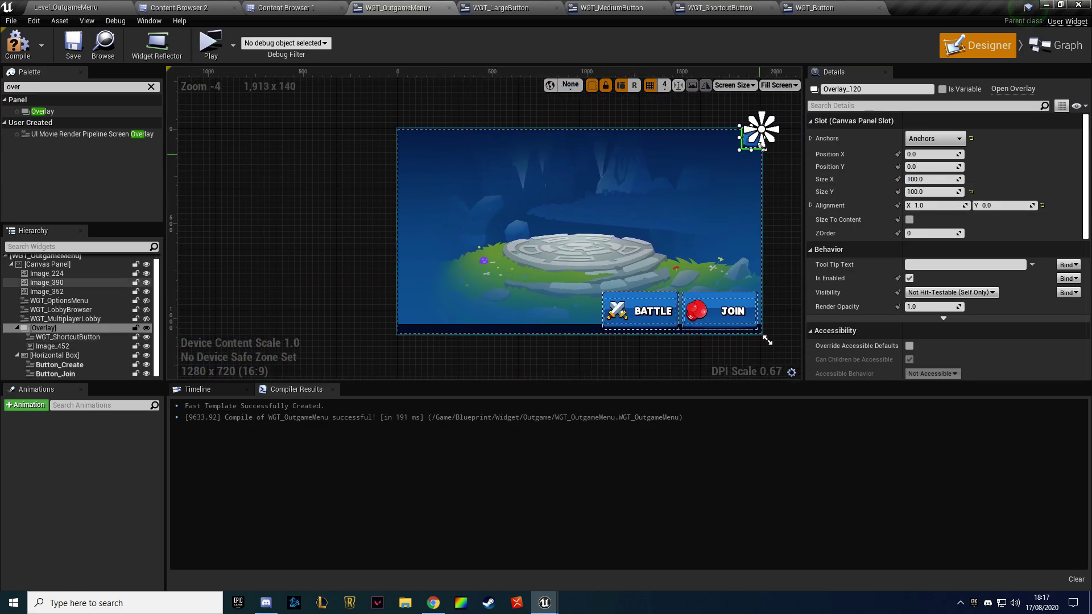
pyautogui.scroll(1, 742, 164)
pyautogui.press('f')
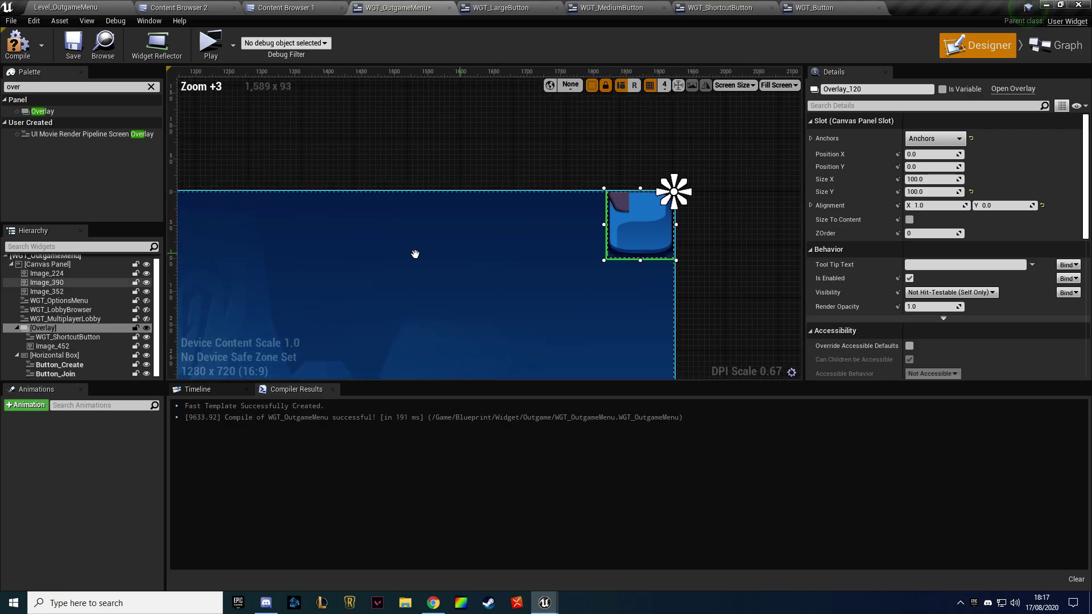
# Align badge image Image_452 to the Overlay's right edge and scale it to about 75 by 66
pyautogui.click(53, 346)
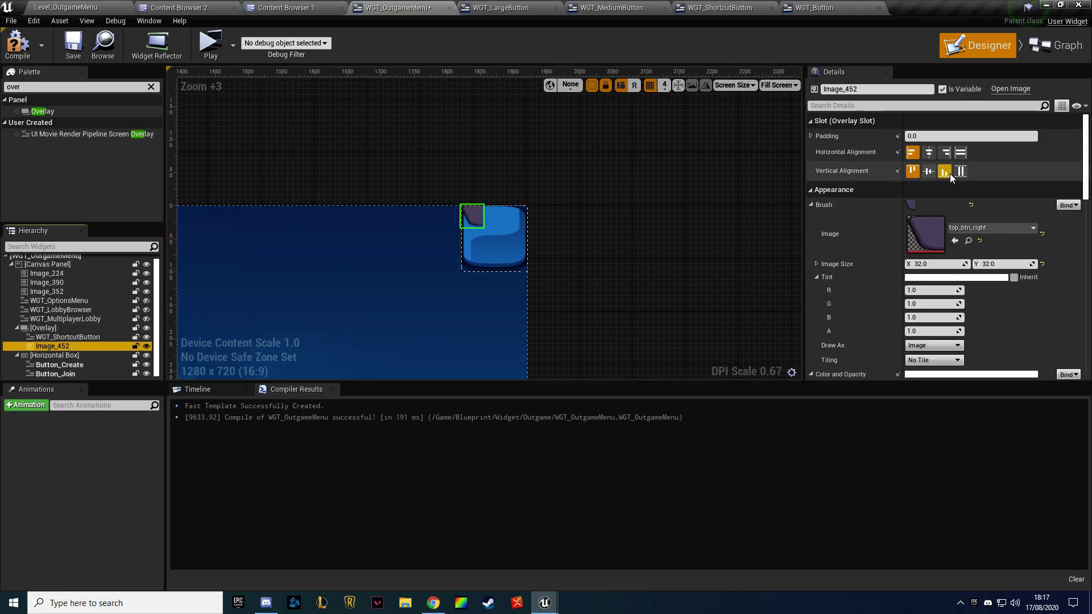
pyautogui.click(945, 153)
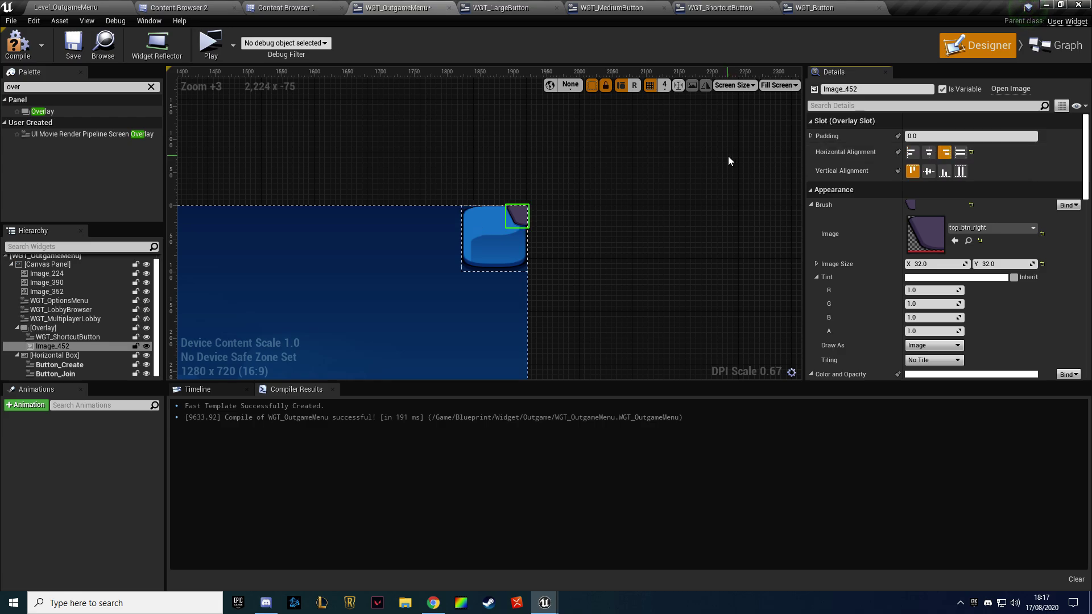
pyautogui.scroll(2, 558, 200)
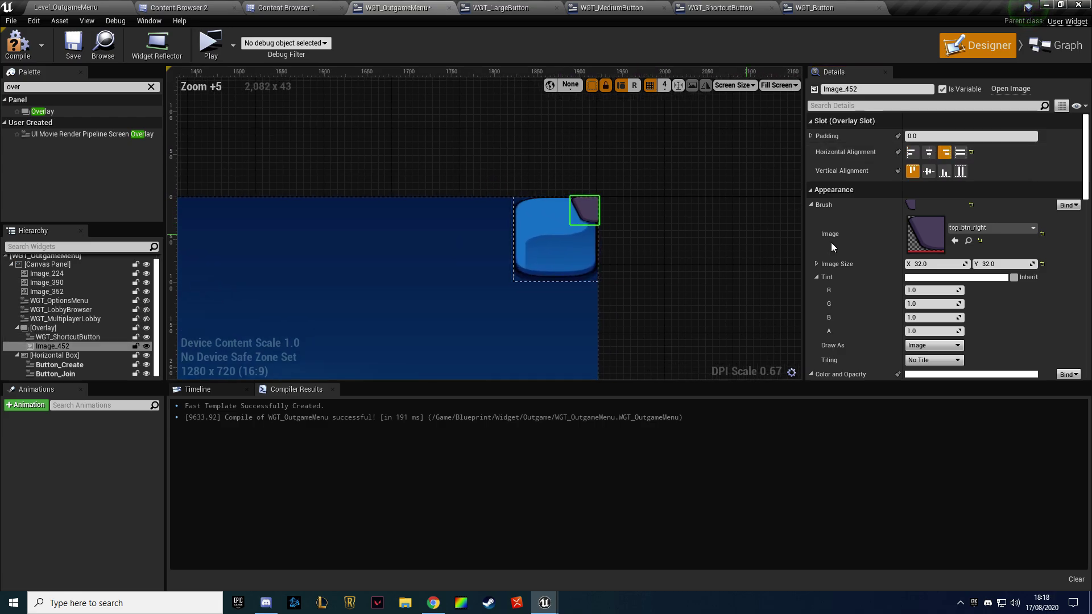
pyautogui.click(1042, 264)
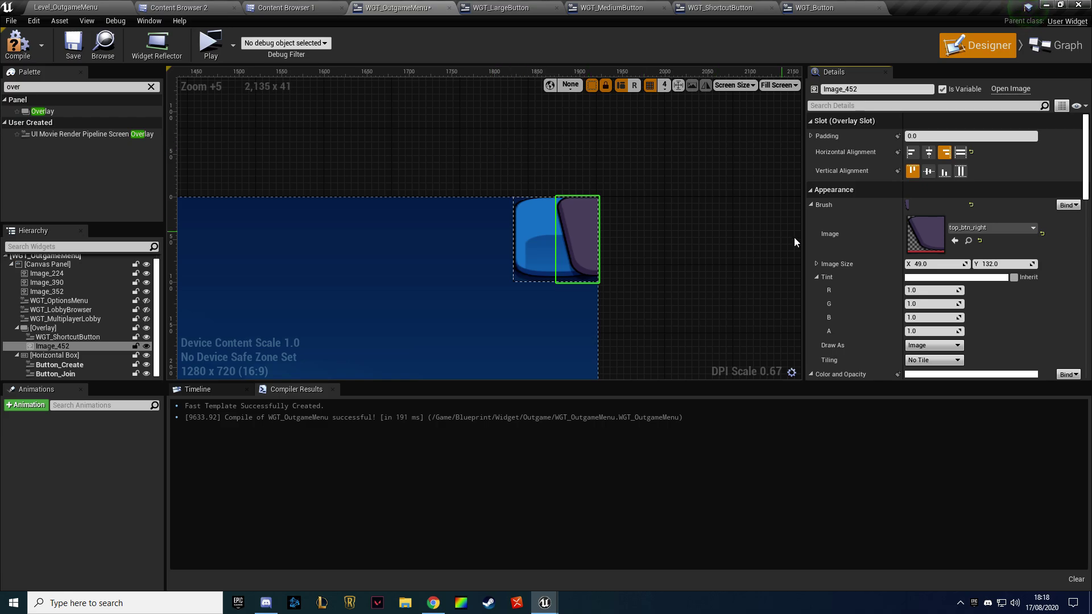
pyautogui.moveTo(942, 266)
pyautogui.mouseDown()
pyautogui.moveTo(981, 264)
pyautogui.moveTo(969, 263)
pyautogui.mouseUp()
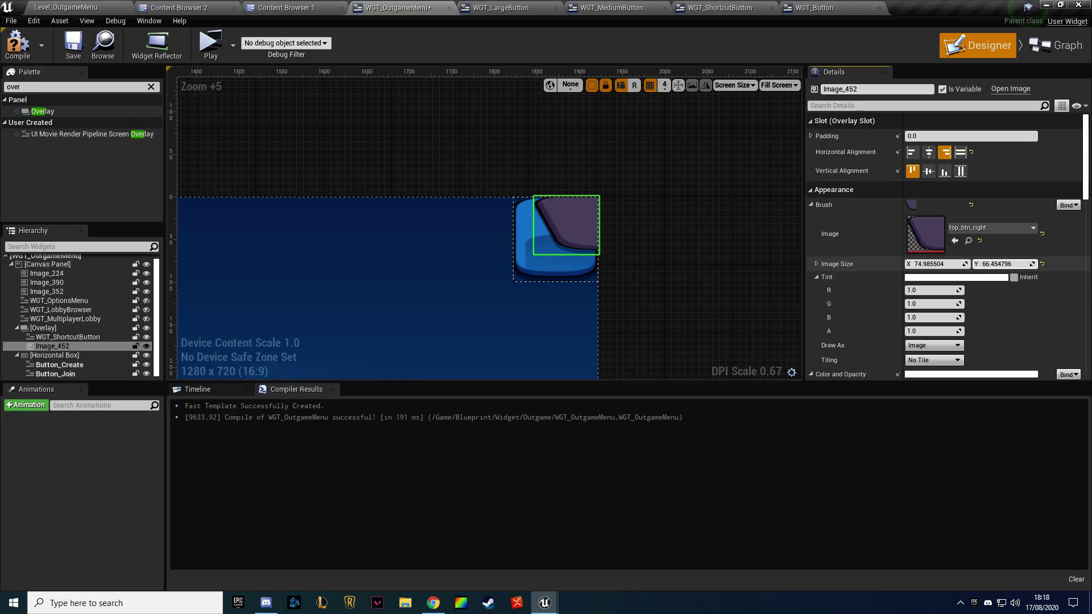
# Try the badge's None, Box and Border draw modes, then set it back to Image
pyautogui.scroll(-3, 836, 284)
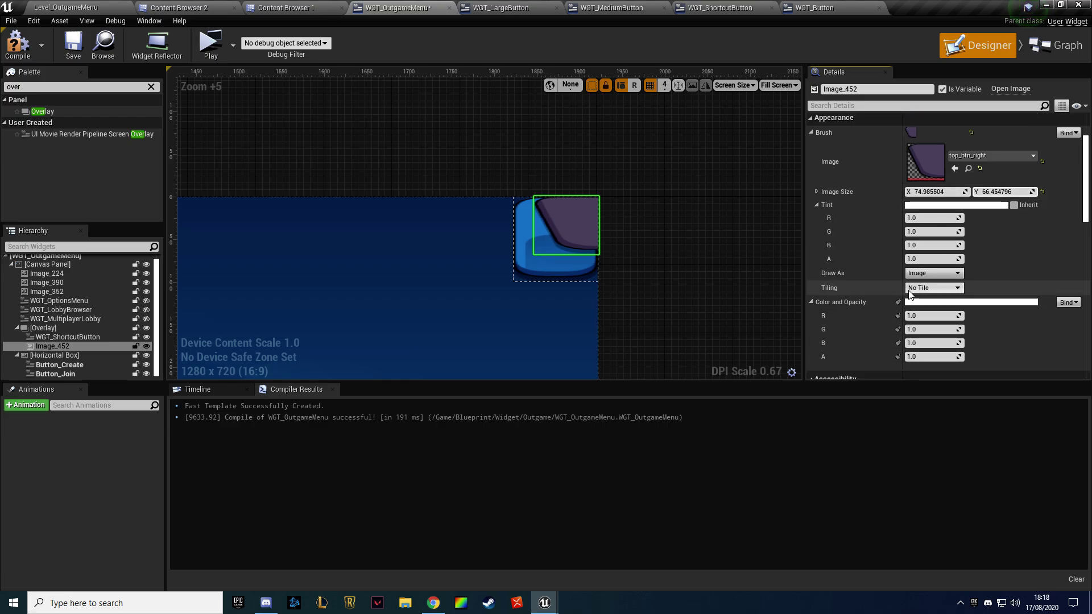
pyautogui.click(926, 274)
pyautogui.click(923, 282)
pyautogui.click(924, 272)
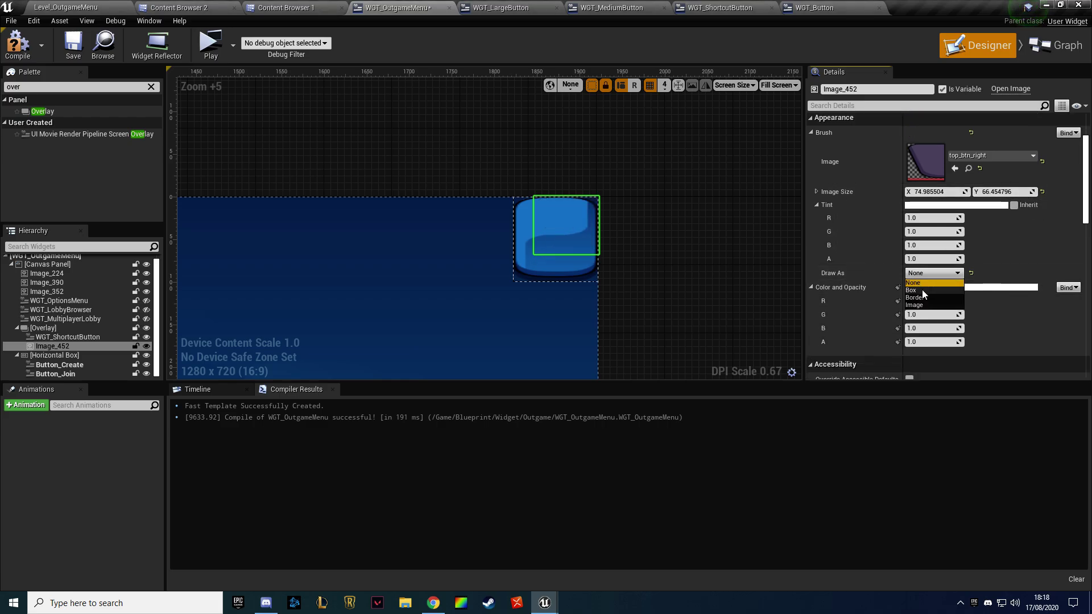
pyautogui.click(922, 290)
pyautogui.click(921, 273)
pyautogui.click(920, 295)
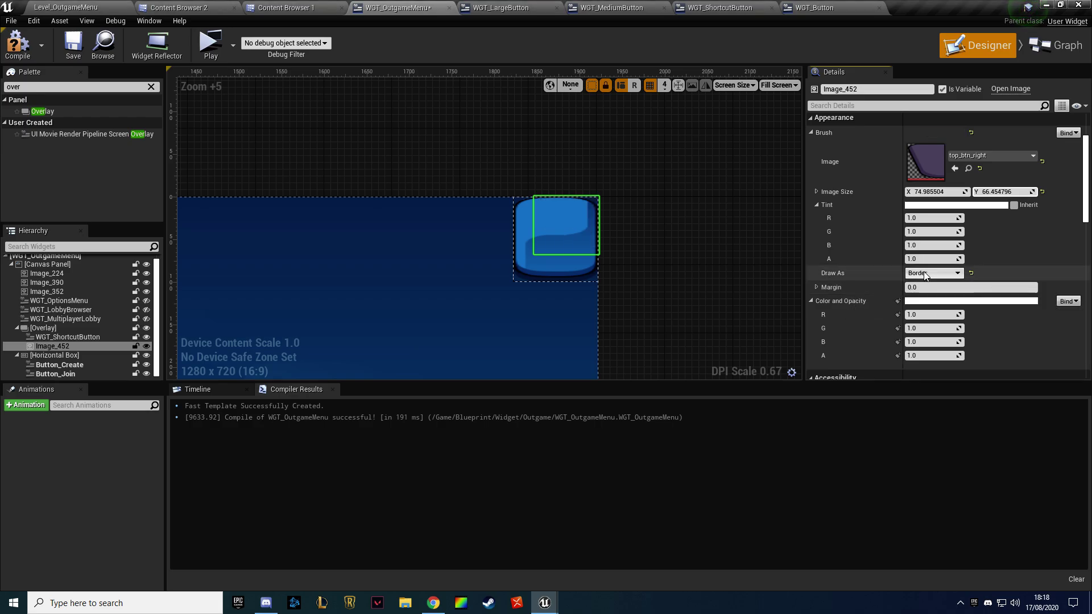
pyautogui.click(932, 273)
pyautogui.click(919, 305)
# Try horizontal tiling on the badge, then turn tiling back off
pyautogui.scroll(-2, 861, 269)
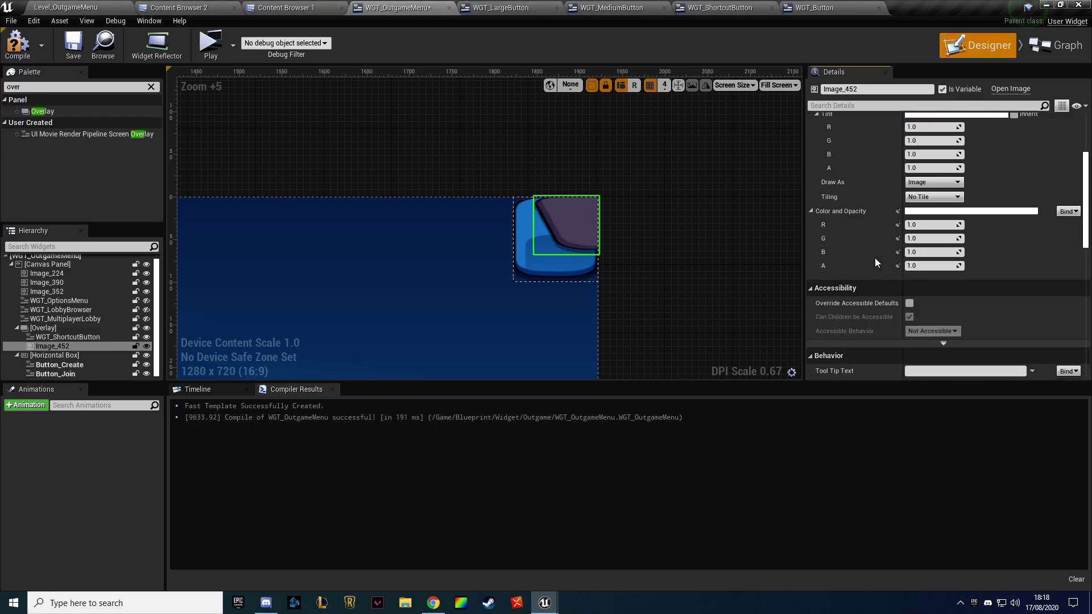
pyautogui.click(930, 233)
pyautogui.click(931, 250)
pyautogui.click(927, 233)
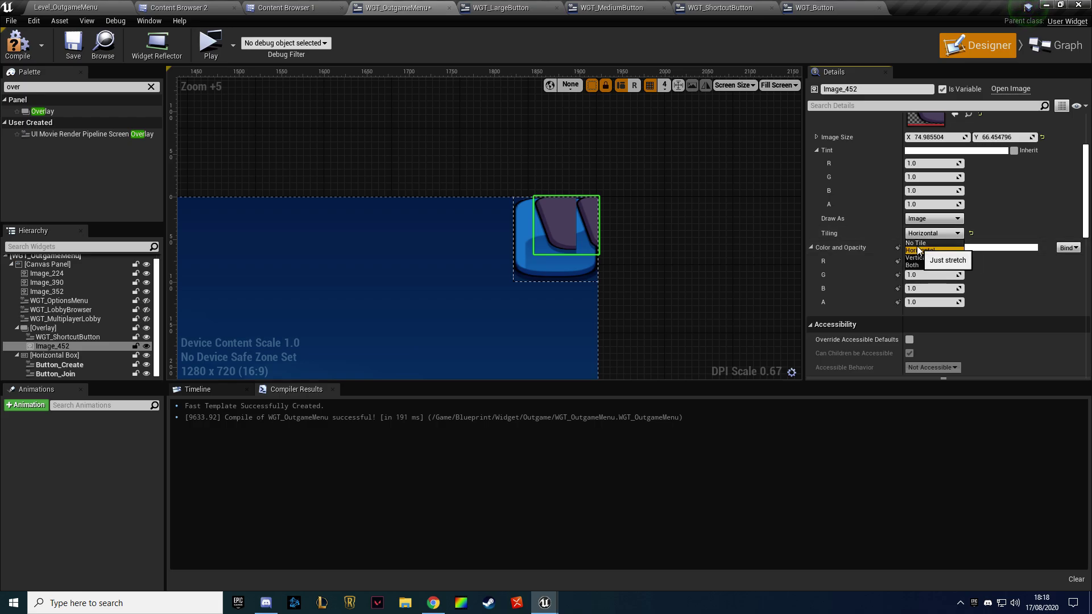
pyautogui.click(915, 243)
# Set the badge image's width to 49, keeping its height at 132
pyautogui.scroll(5, 848, 239)
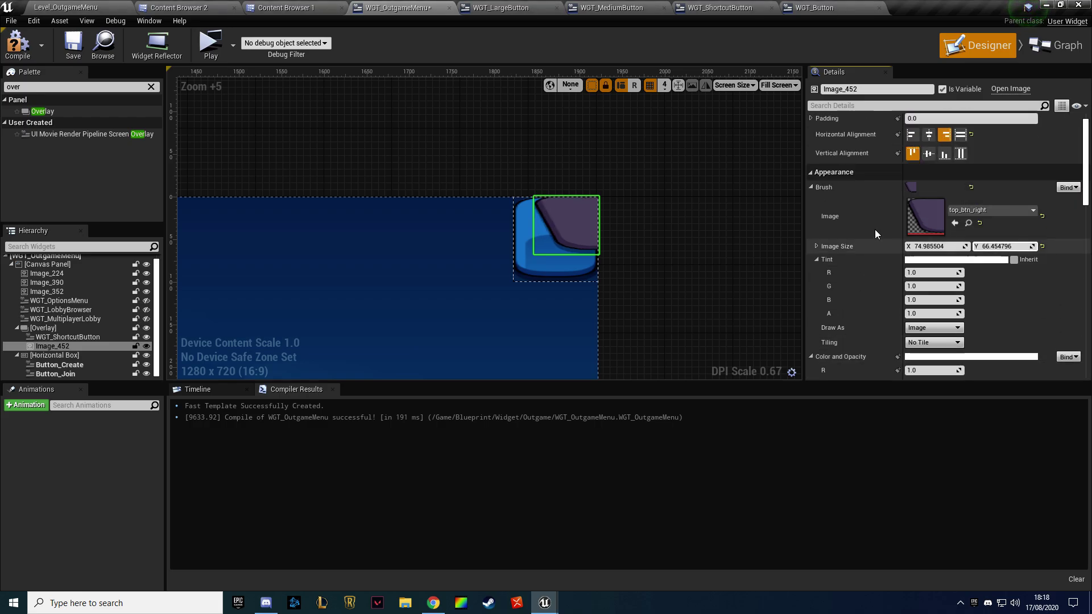
pyautogui.click(1041, 264)
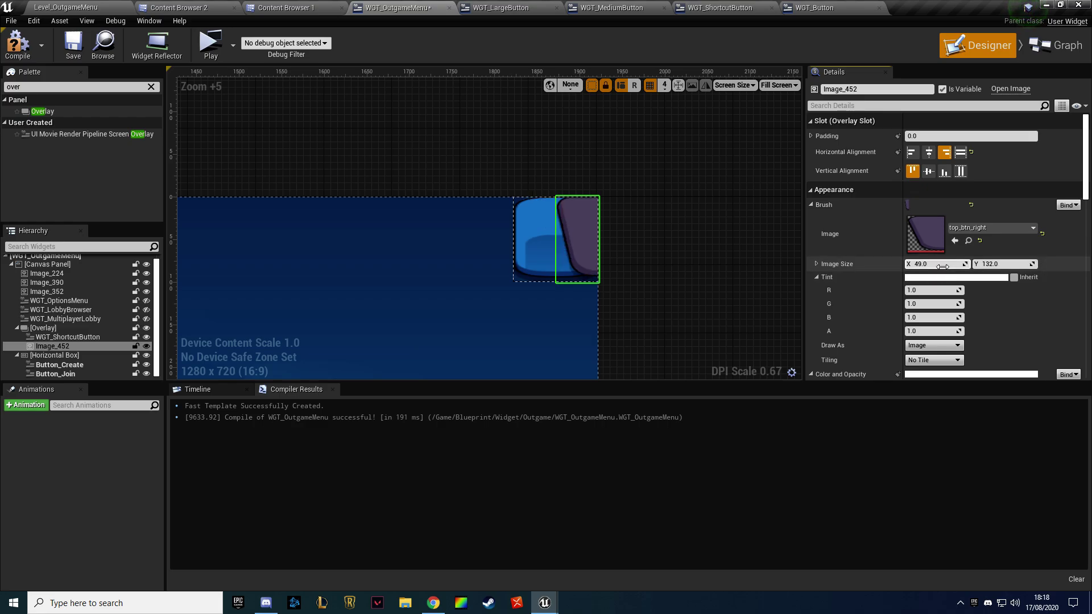
pyautogui.moveTo(1032, 263); pyautogui.dragTo(989, 263)
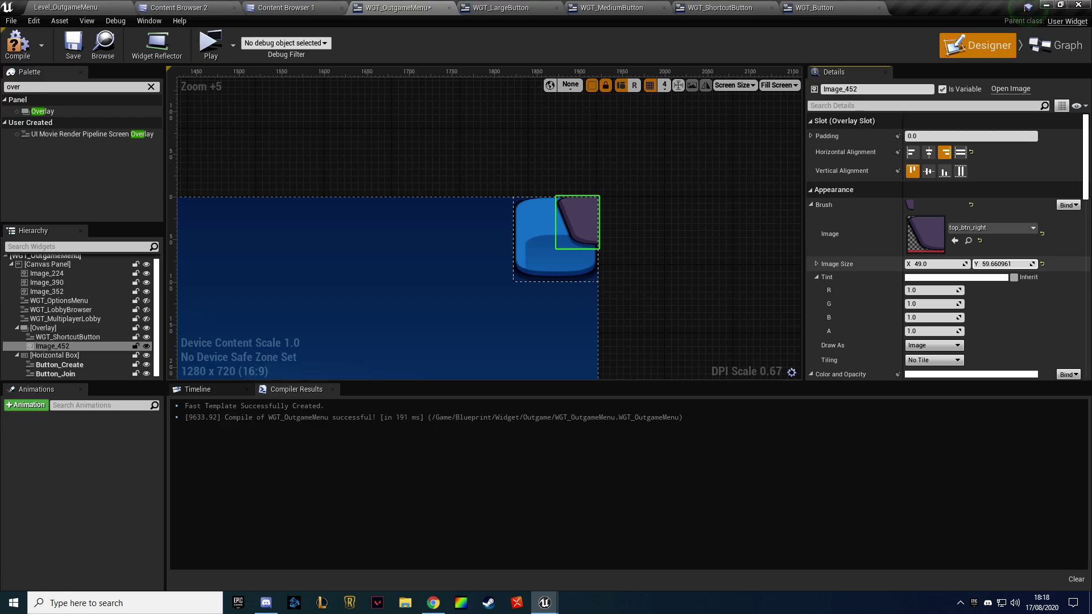
pyautogui.click(1042, 264)
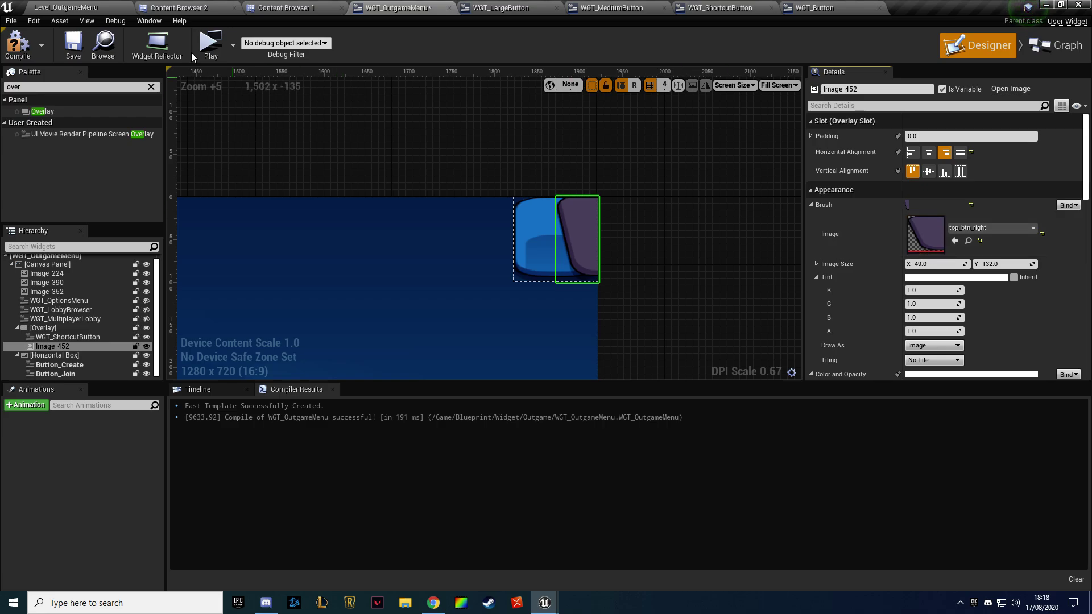
pyautogui.click(184, 7)
# In the Content Browser's PNG folder, search 'top' and select the top_btn_icon_setting gear texture
pyautogui.click(185, 7)
pyautogui.click(284, 7)
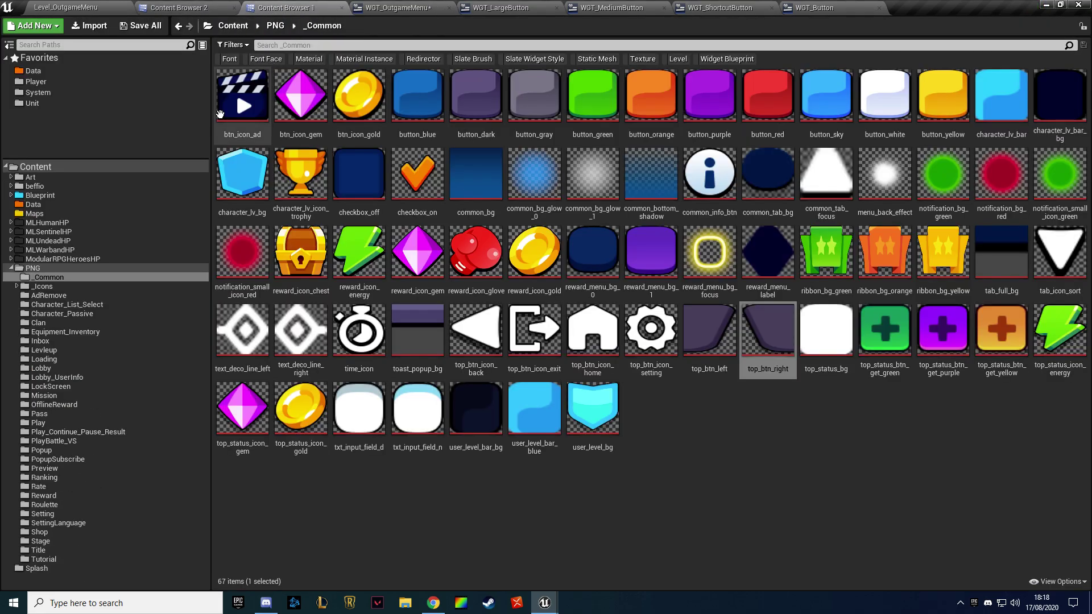
pyautogui.click(47, 263)
pyautogui.write('t')
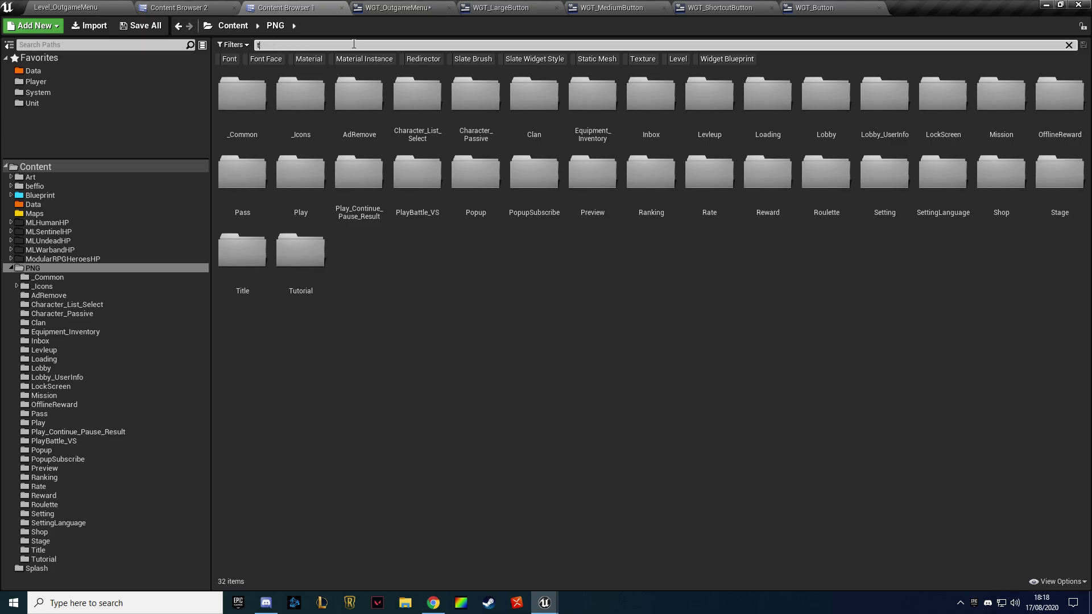
pyautogui.write('op')
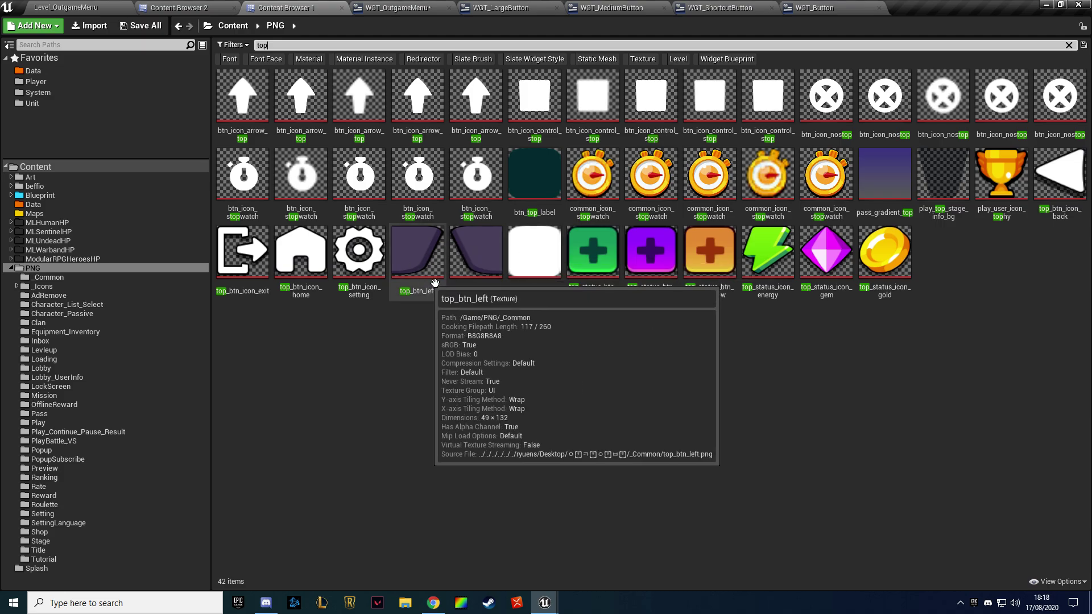
pyautogui.click(814, 8)
pyautogui.click(719, 8)
pyautogui.click(611, 7)
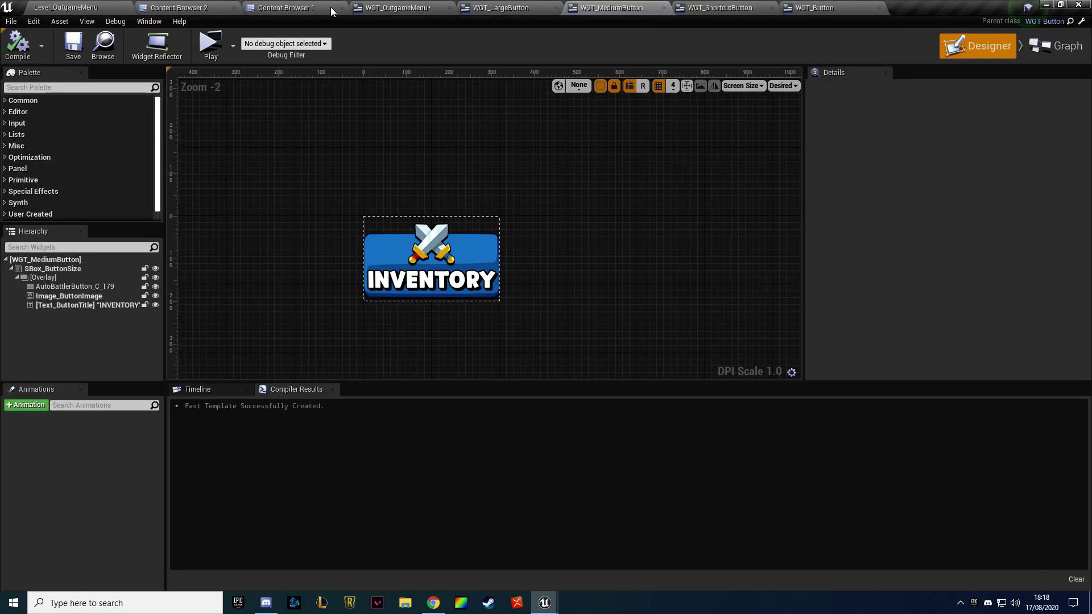
pyautogui.click(306, 7)
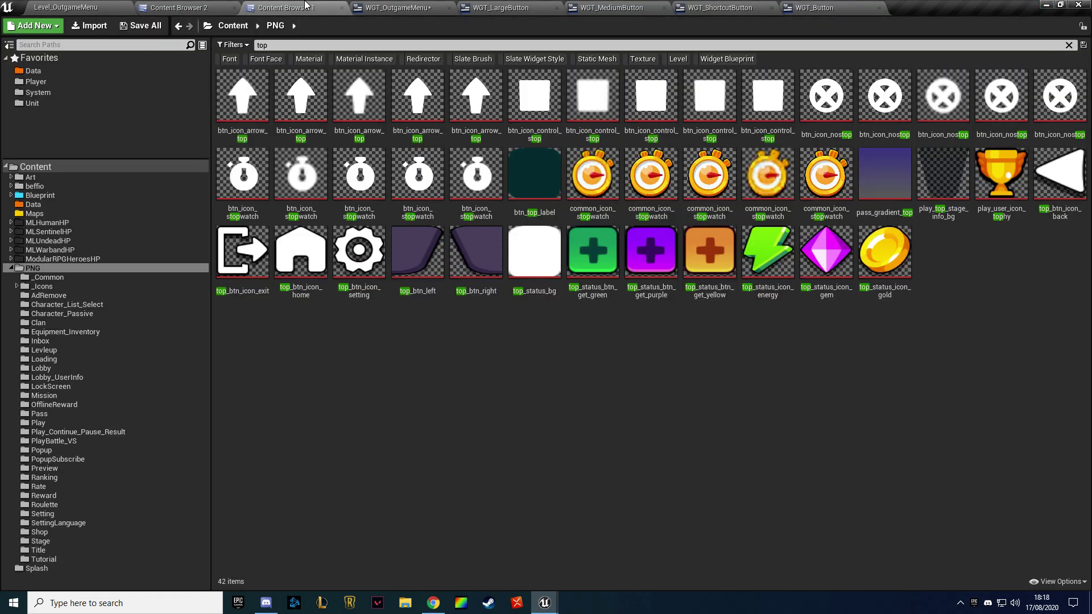
pyautogui.click(363, 268)
# Return to WGT_OutgameMenu and close the WGT_LargeButton and WGT_MediumButton editors
pyautogui.click(835, 8)
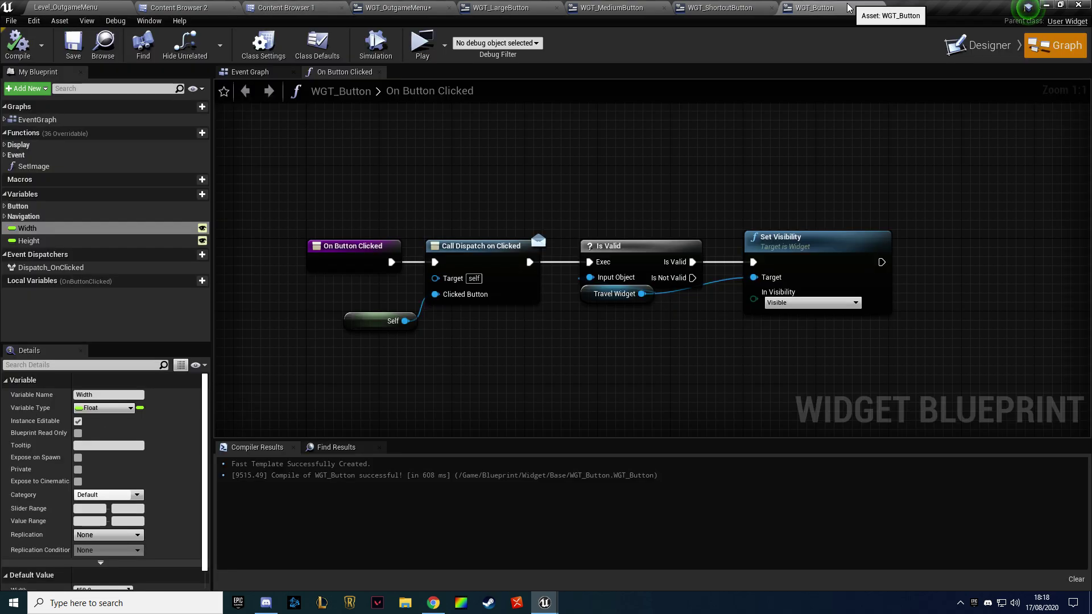
pyautogui.click(693, 6)
pyautogui.click(611, 8)
pyautogui.click(514, 7)
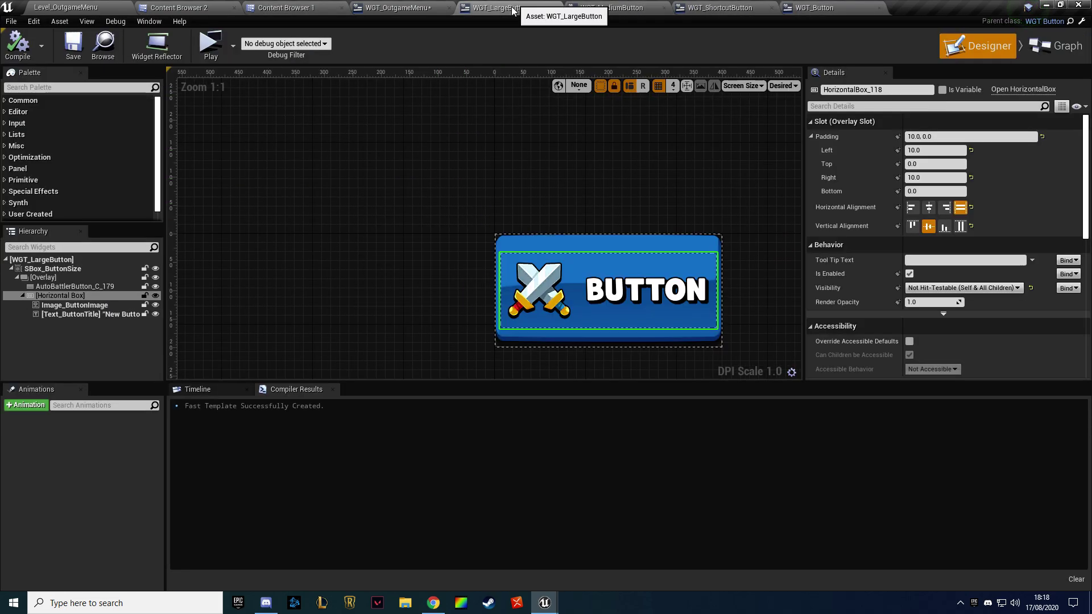
pyautogui.hotkey('ctrl', 'shift', 'Tab')
pyautogui.middleClick(514, 8)
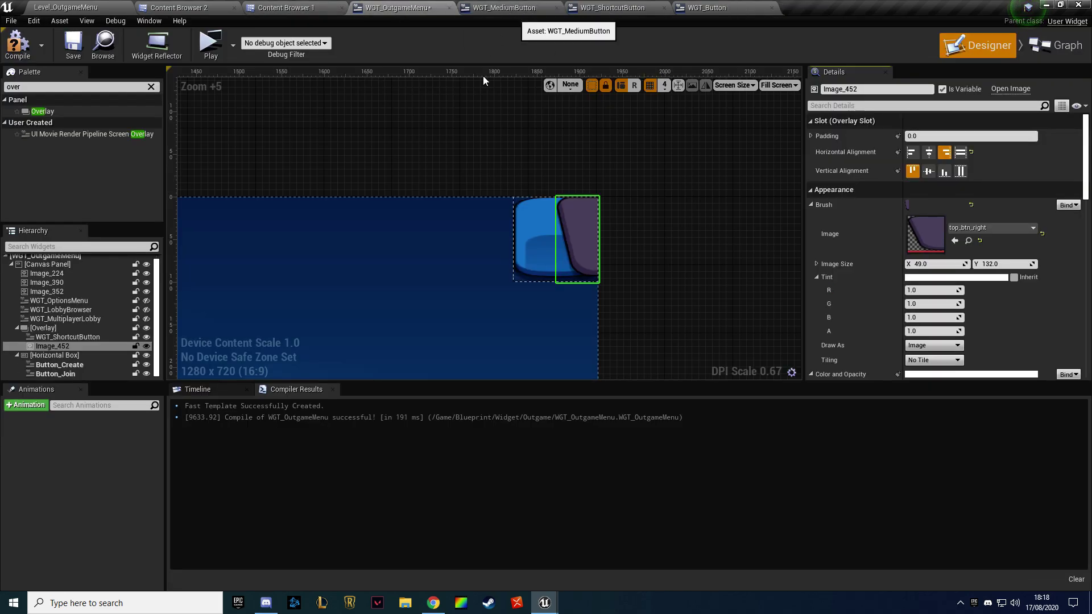
pyautogui.middleClick(515, 7)
# Give WGT_ShortcutButton's Normal style the top_btn_icon_setting gear, drawn as Image
pyautogui.click(106, 335)
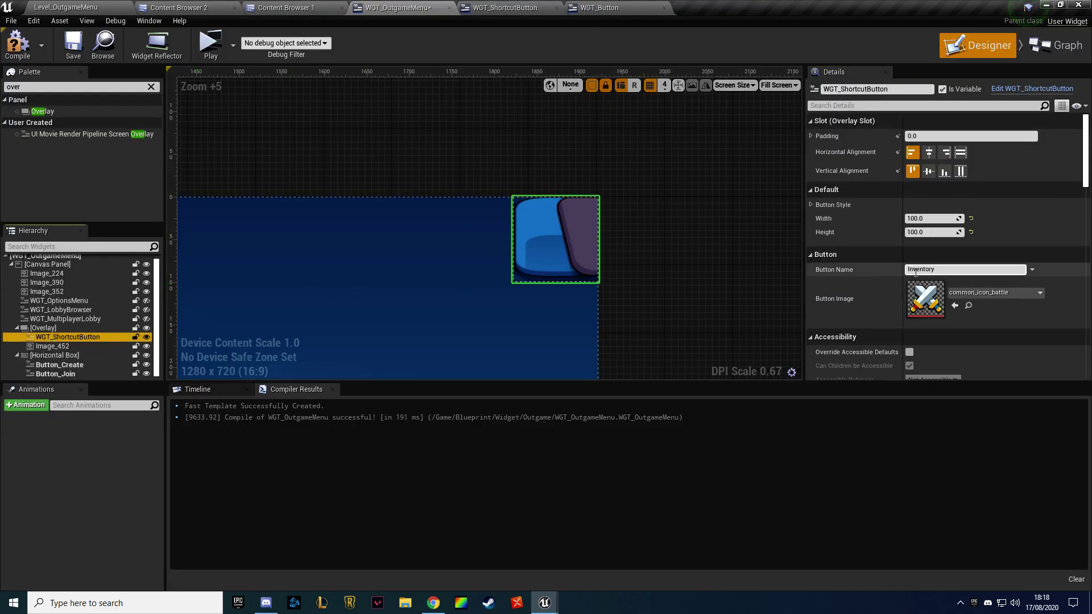
pyautogui.scroll(-1, 953, 297)
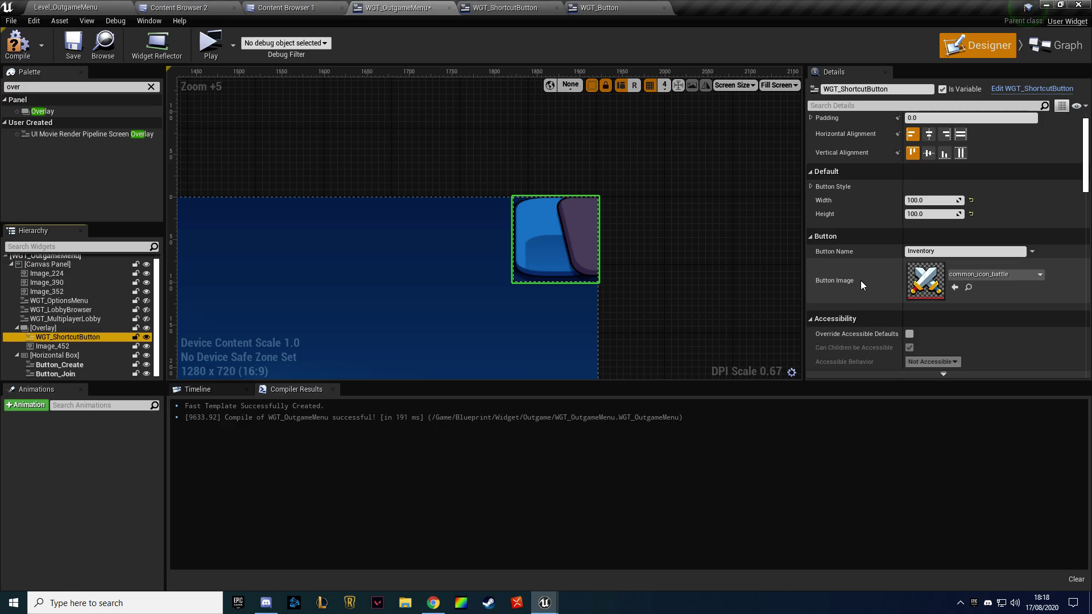
pyautogui.scroll(-4, 867, 290)
pyautogui.scroll(-5, 870, 279)
pyautogui.scroll(10, 864, 257)
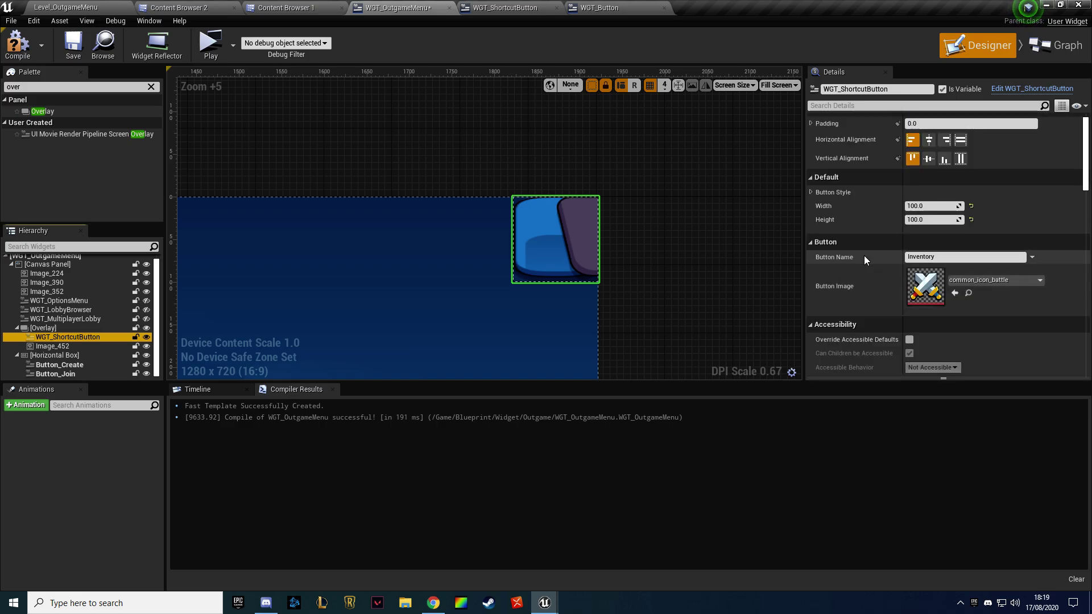
pyautogui.click(812, 192)
pyautogui.click(816, 205)
pyautogui.click(955, 240)
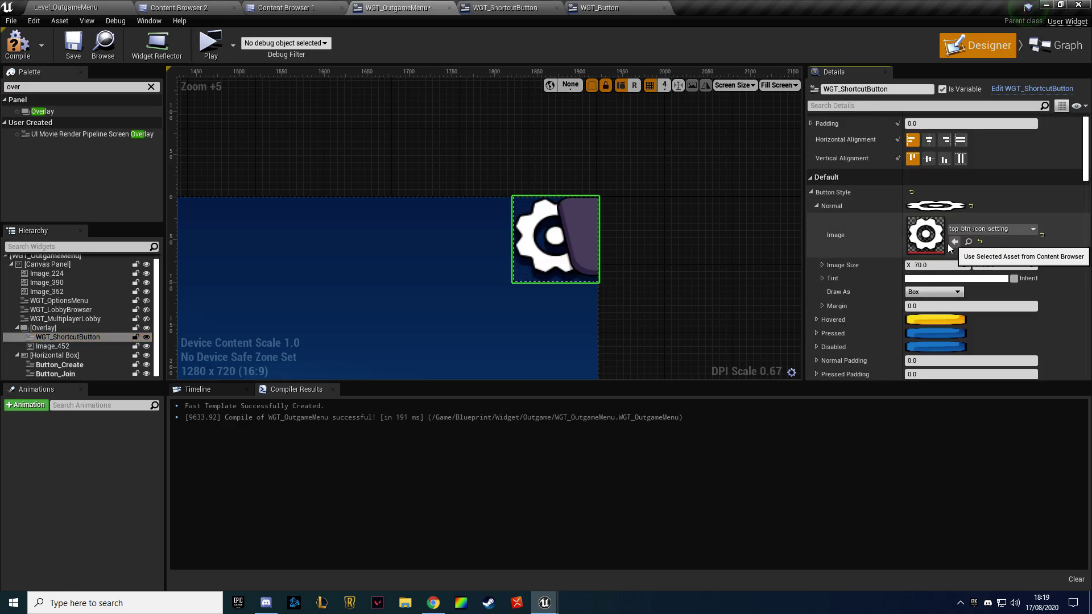
pyautogui.click(927, 291)
pyautogui.click(914, 323)
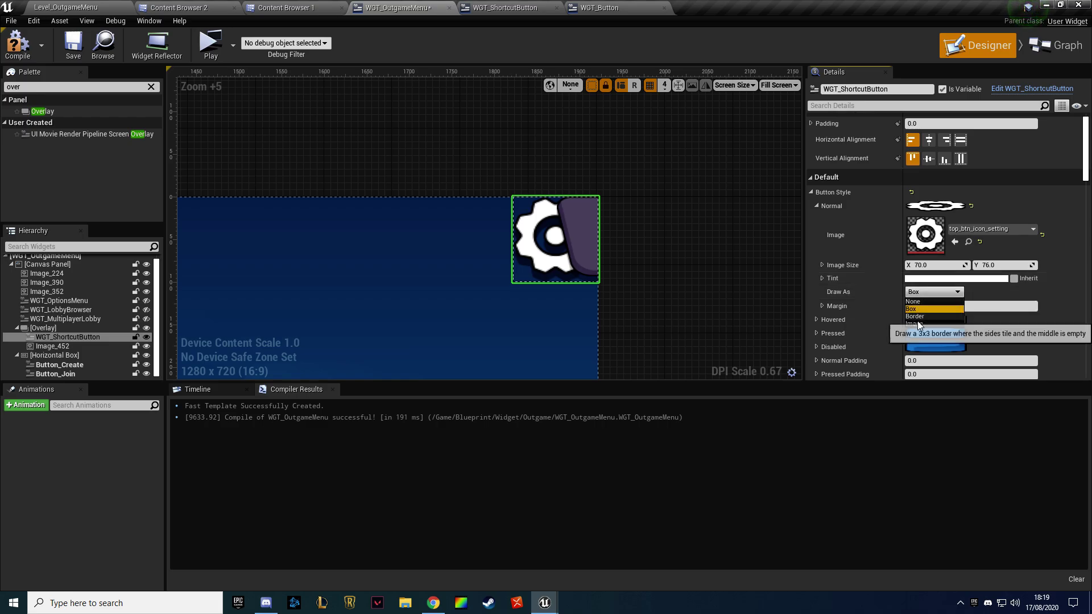
# Give the Hovered style the gear texture drawn as Image, and pick a yellow hover tint
pyautogui.scroll(-3, 862, 291)
pyautogui.click(816, 266)
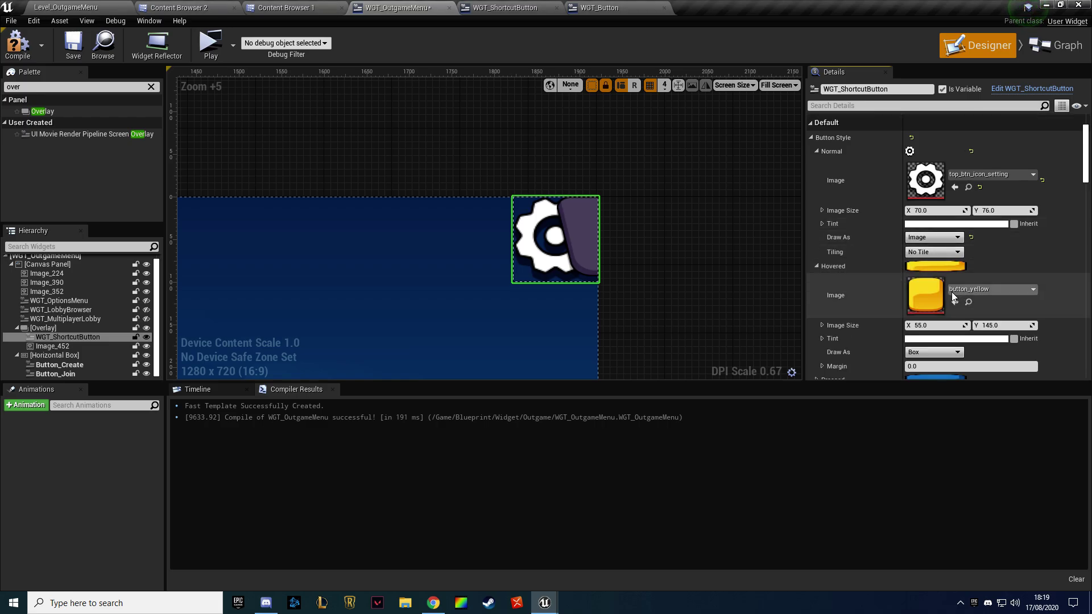
pyautogui.click(955, 302)
pyautogui.scroll(-3, 954, 301)
pyautogui.click(932, 298)
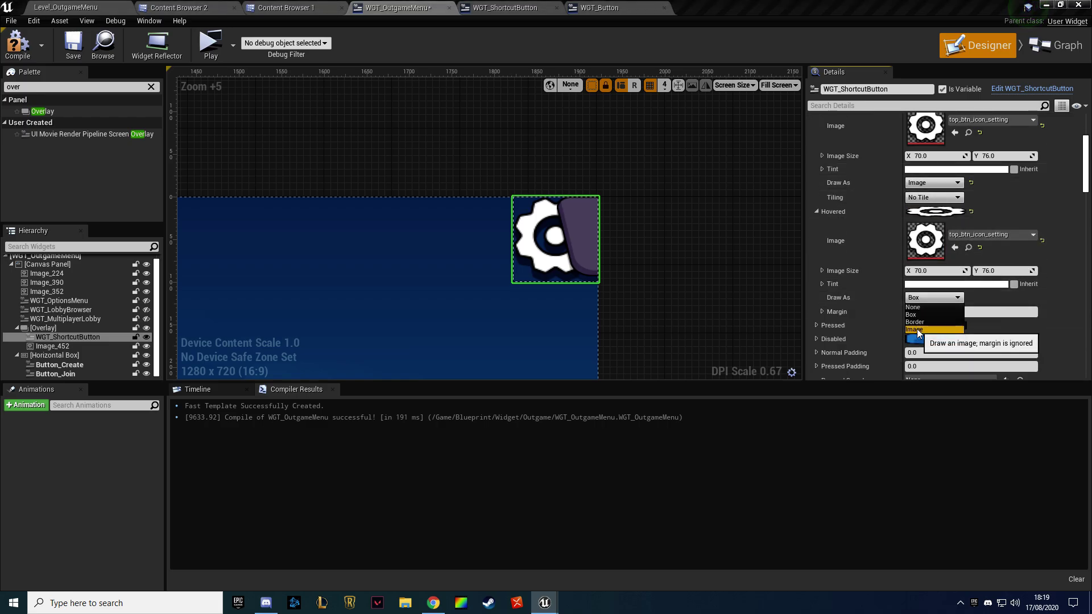
pyautogui.click(914, 329)
pyautogui.click(955, 284)
pyautogui.moveTo(766, 401); pyautogui.dragTo(799, 408)
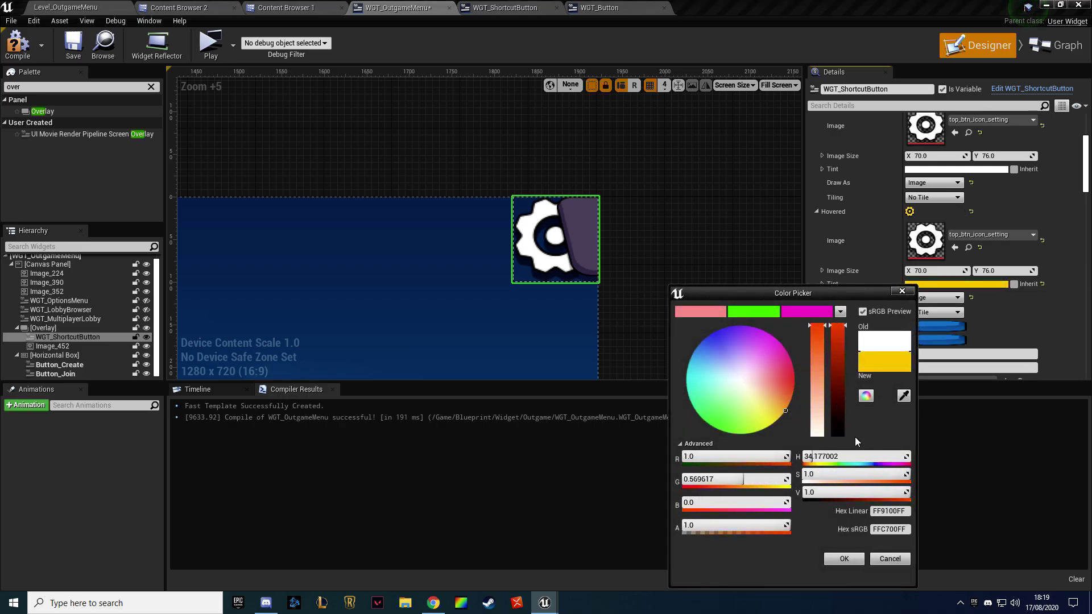
# Confirm the yellow hover tint, assign the gear texture to Pressed and Disabled, then compile and save
pyautogui.click(845, 560)
pyautogui.scroll(-3, 872, 263)
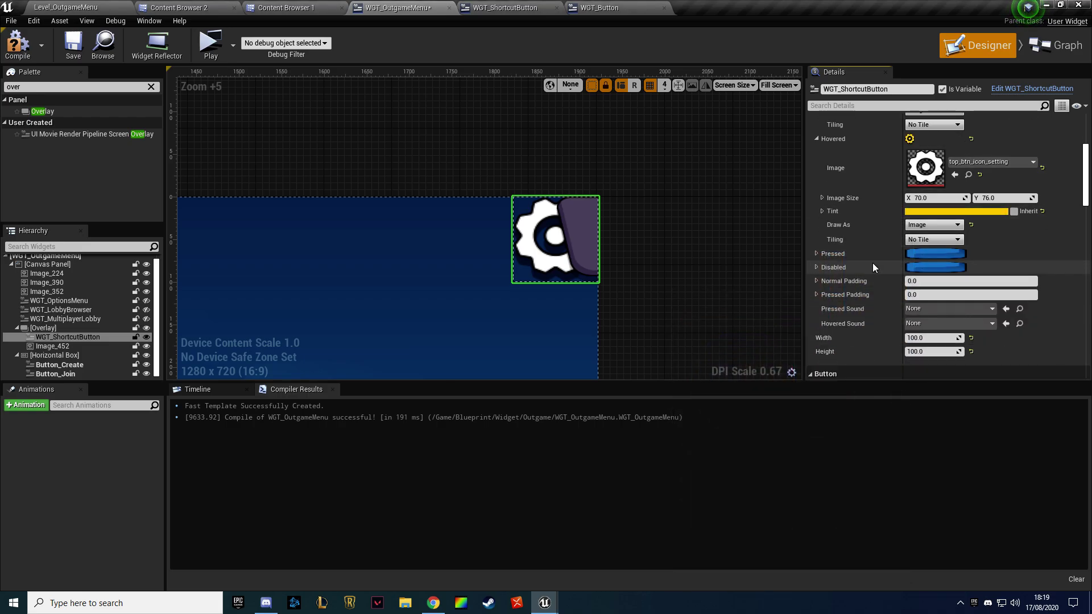
pyautogui.click(817, 254)
pyautogui.click(955, 290)
pyautogui.scroll(-2, 909, 284)
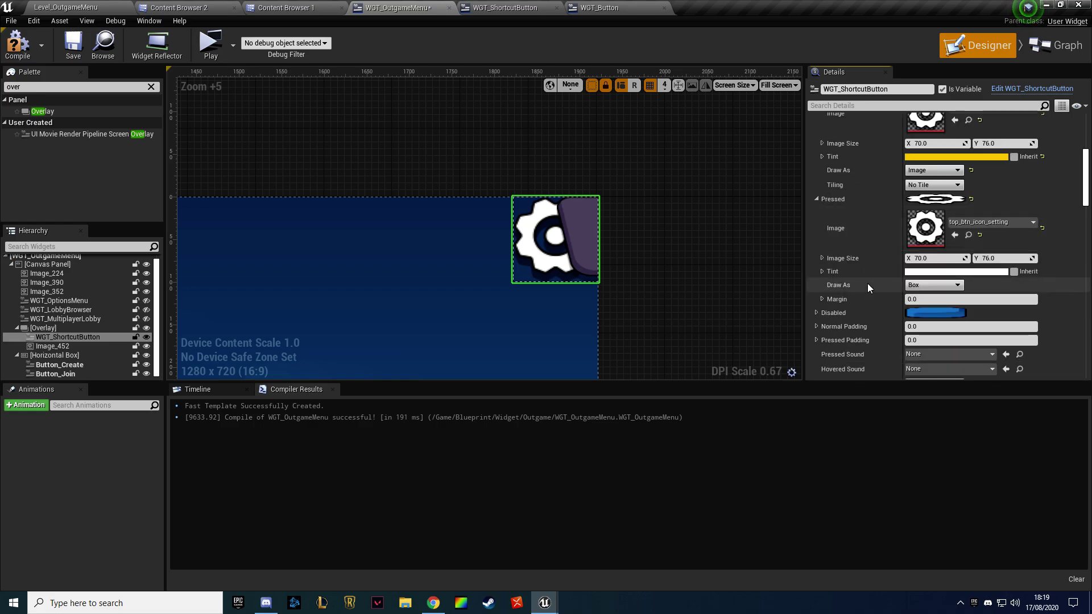
pyautogui.click(817, 313)
pyautogui.click(955, 349)
pyautogui.click(17, 43)
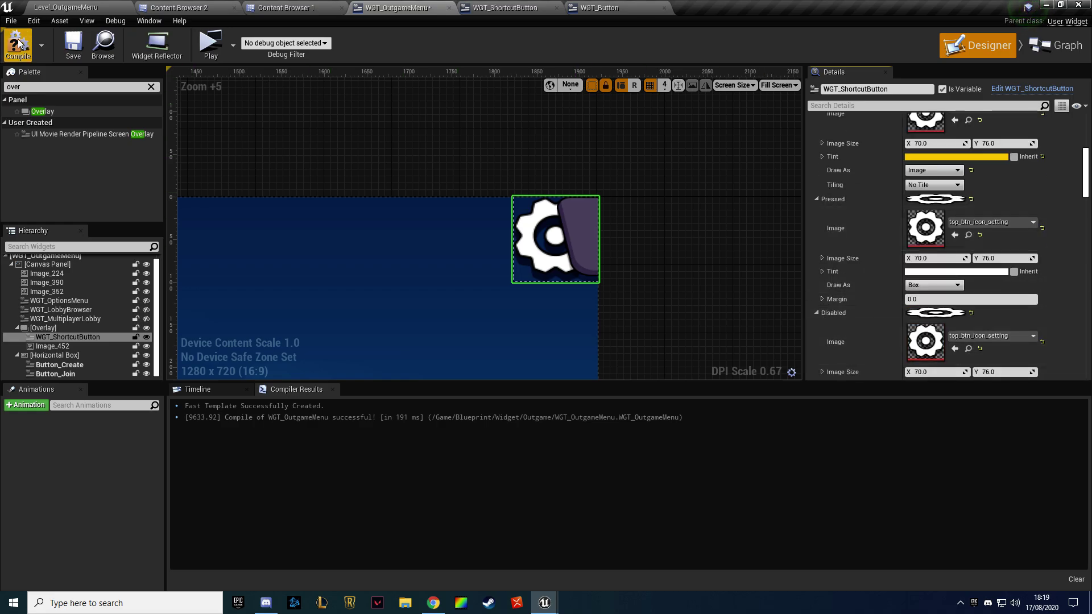
pyautogui.click(73, 43)
# Centre the shortcut button horizontally and vertically in its Overlay slot, then compile and save
pyautogui.scroll(10, 938, 227)
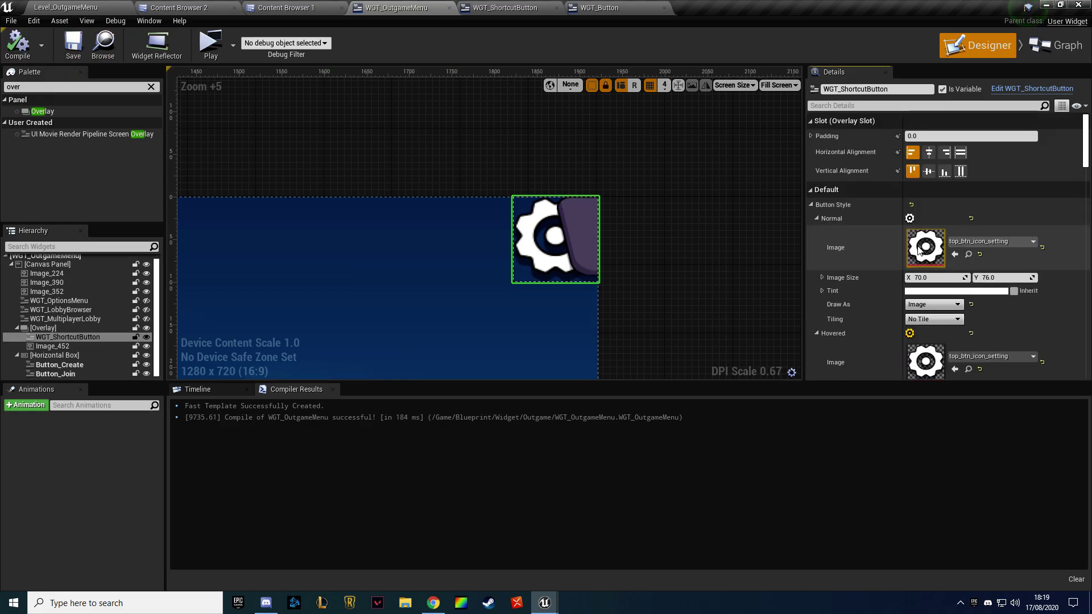
pyautogui.click(926, 154)
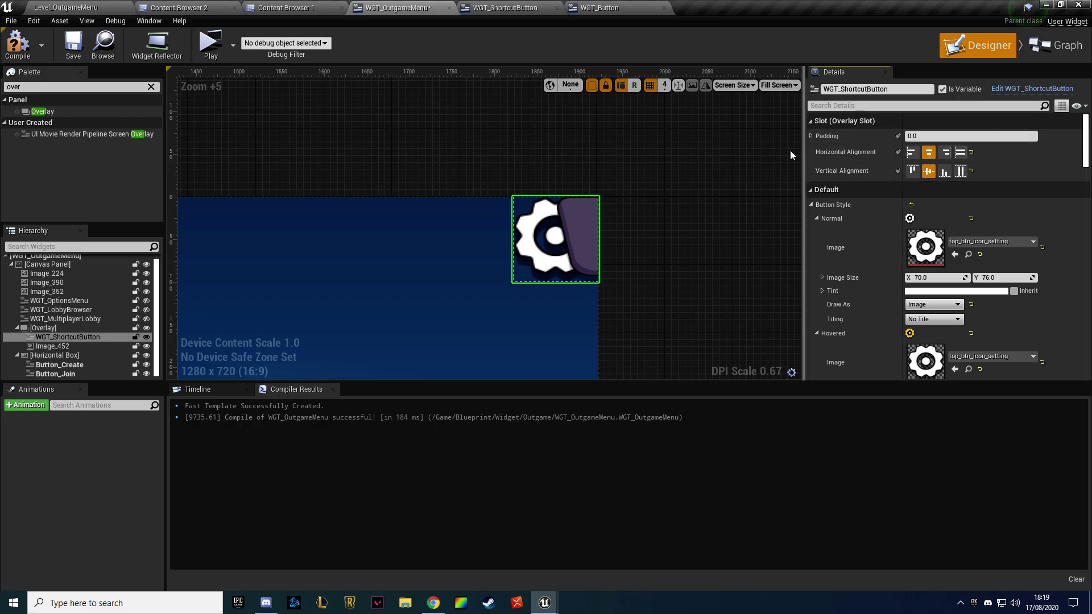
pyautogui.click(18, 43)
pyautogui.click(73, 42)
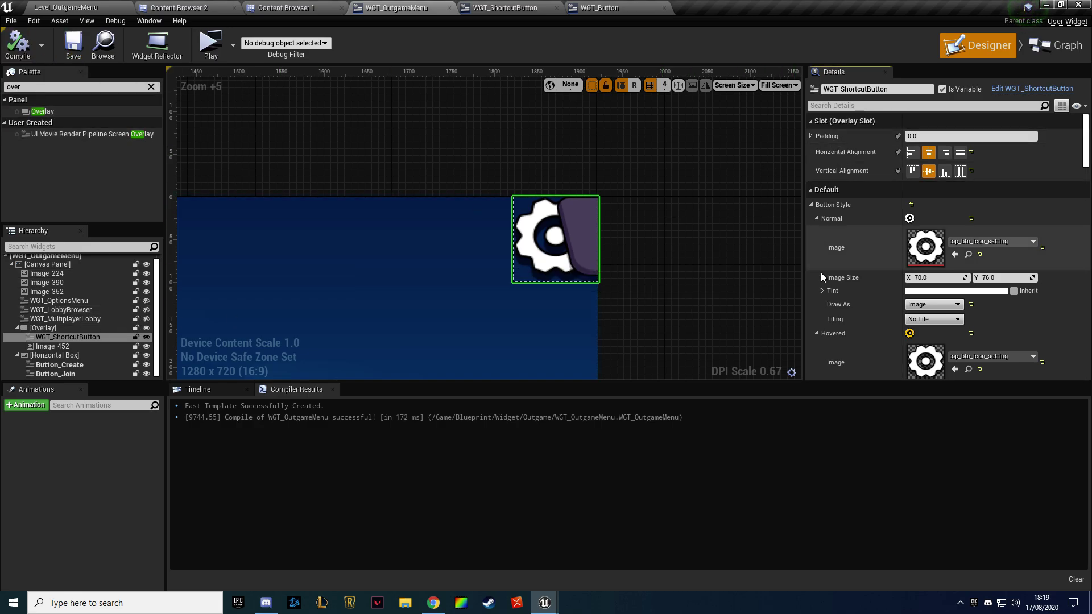
# Try a 35 by 35 gear icon size, recompile, then restore it to 70 by 76
pyautogui.click(943, 277)
pyautogui.write('35')
pyautogui.press('Return')
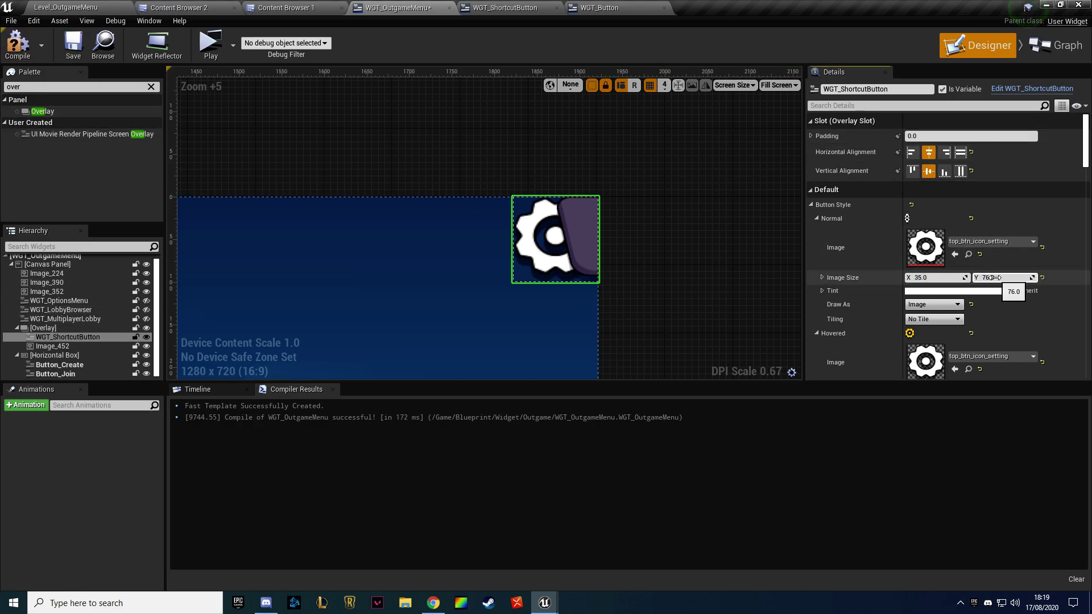
pyautogui.write('35')
pyautogui.press('Return')
pyautogui.press('F7')
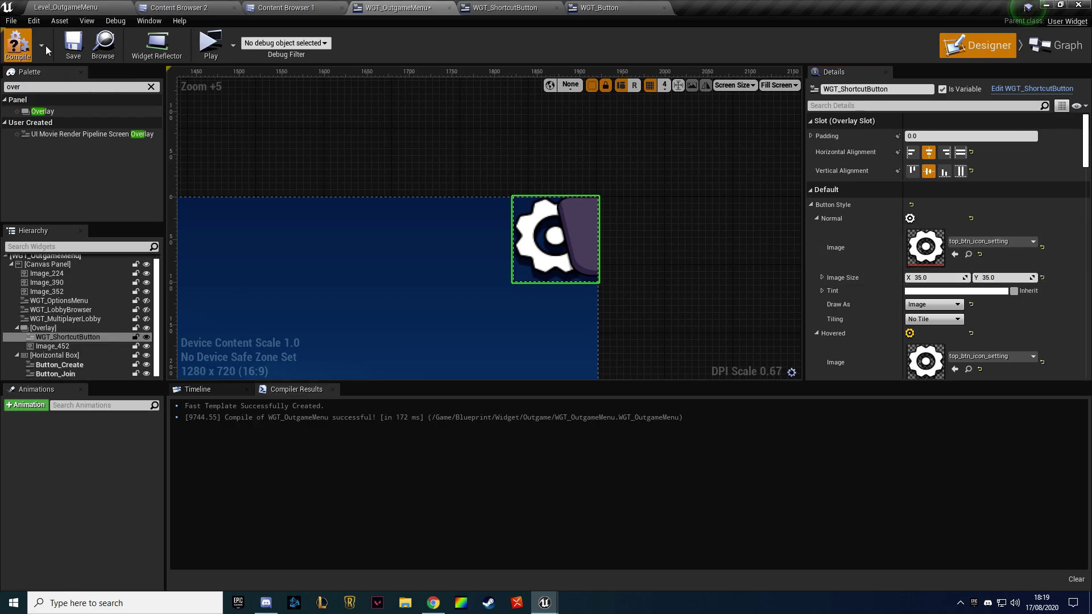
pyautogui.click(1042, 277)
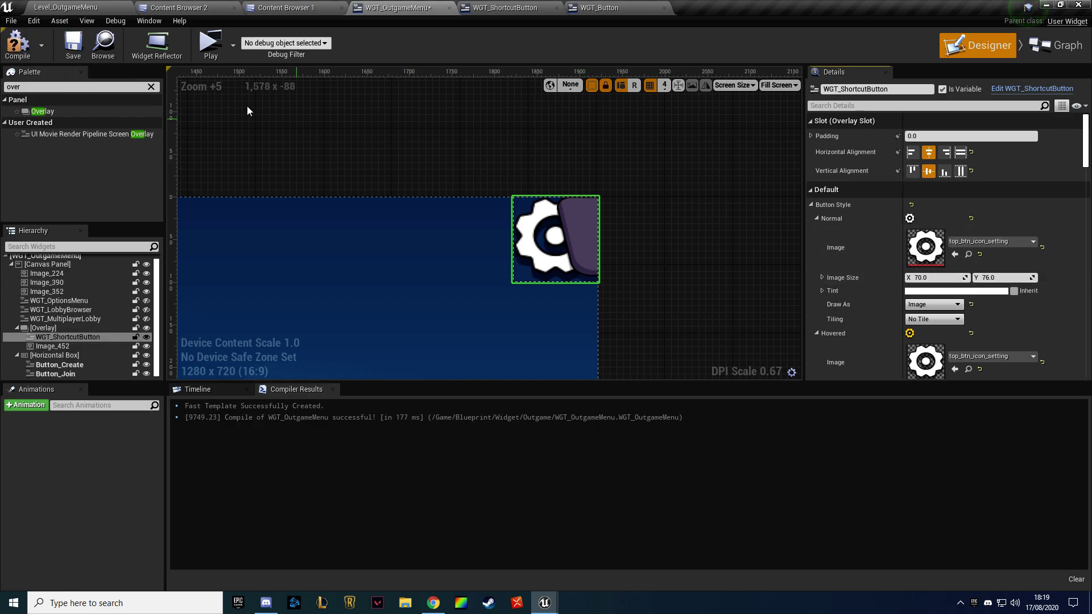
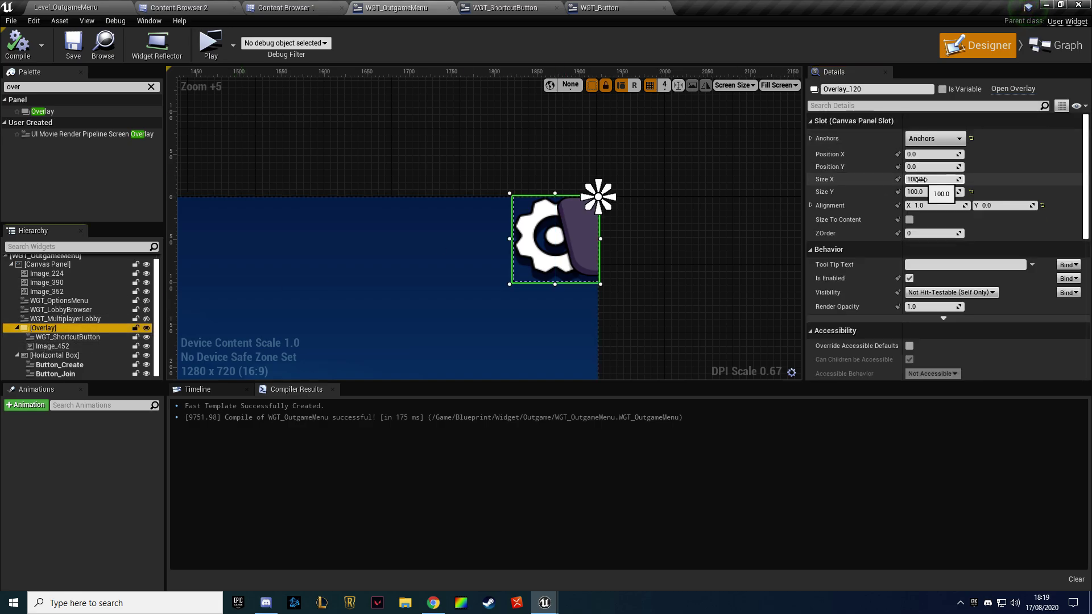
# Resize the gear shortcut button to 50 by 50
pyautogui.moveTo(932, 179)
pyautogui.mouseDown()
pyautogui.moveTo(961, 179)
pyautogui.moveTo(917, 191)
pyautogui.mouseUp()
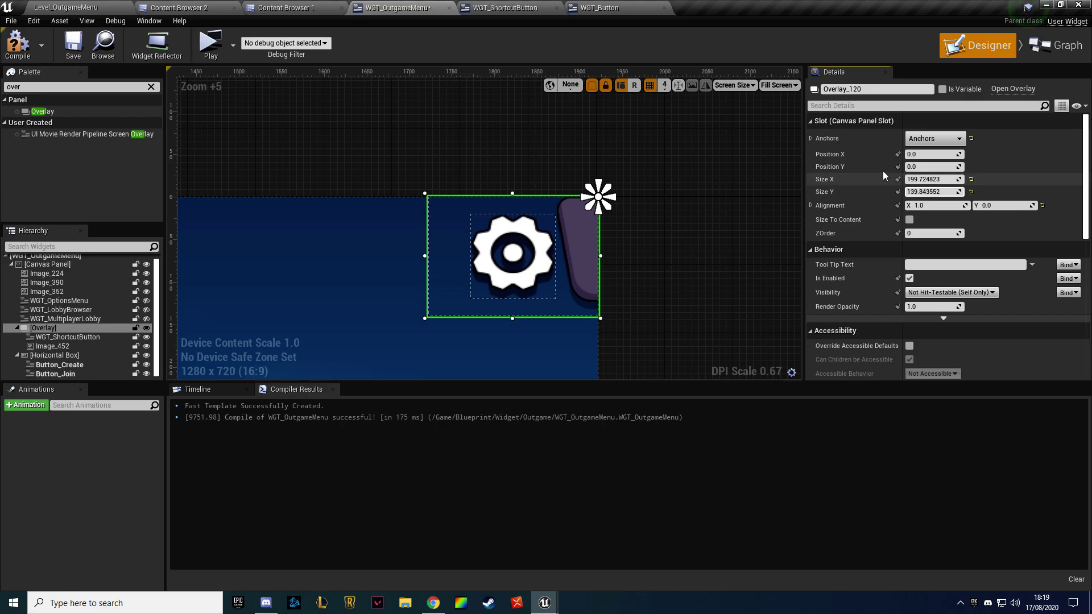
pyautogui.click(512, 256)
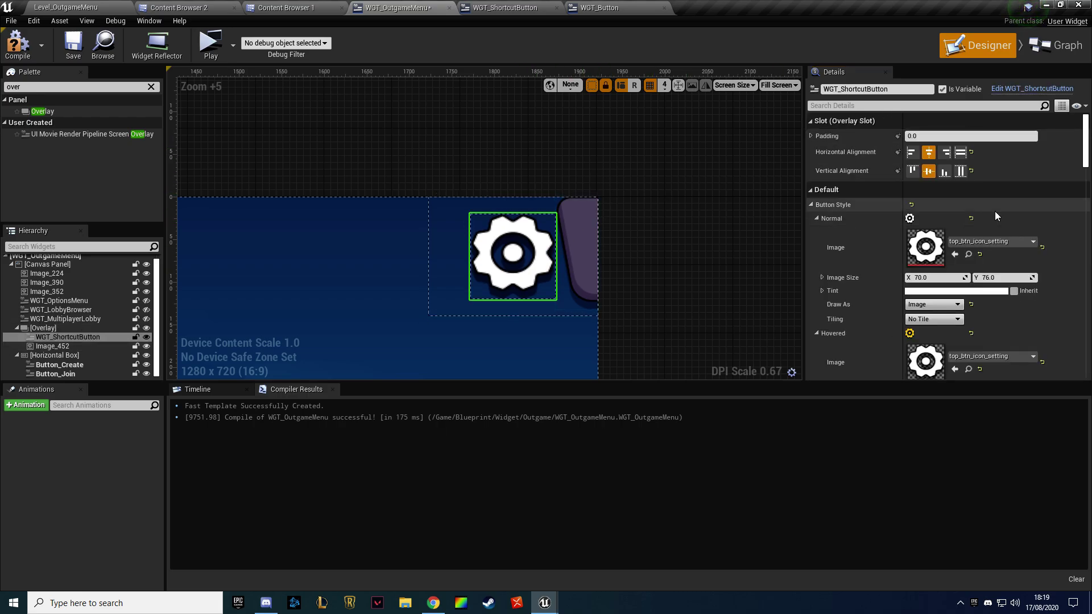
pyautogui.scroll(-4, 954, 219)
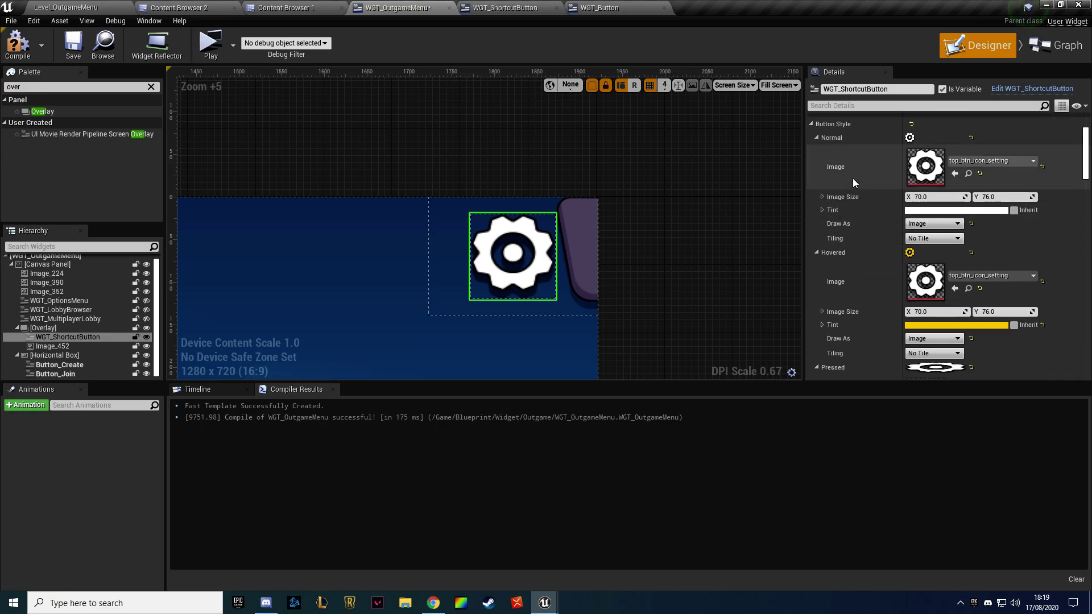
pyautogui.scroll(2, 851, 179)
pyautogui.click(811, 161)
pyautogui.click(933, 174)
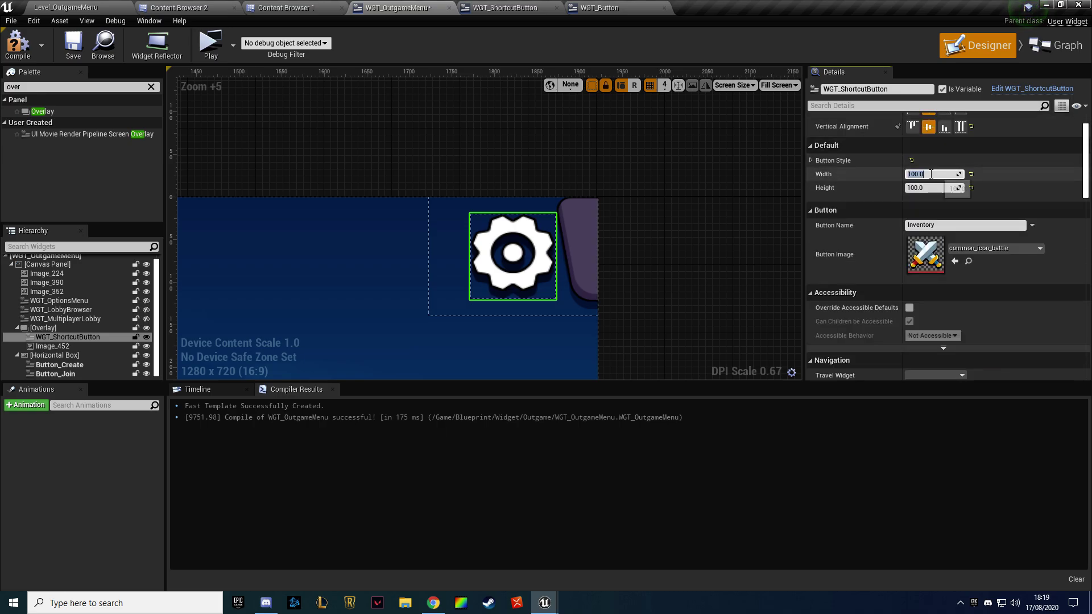
pyautogui.write('50')
pyautogui.click(930, 188)
pyautogui.write('50')
pyautogui.press('Return')
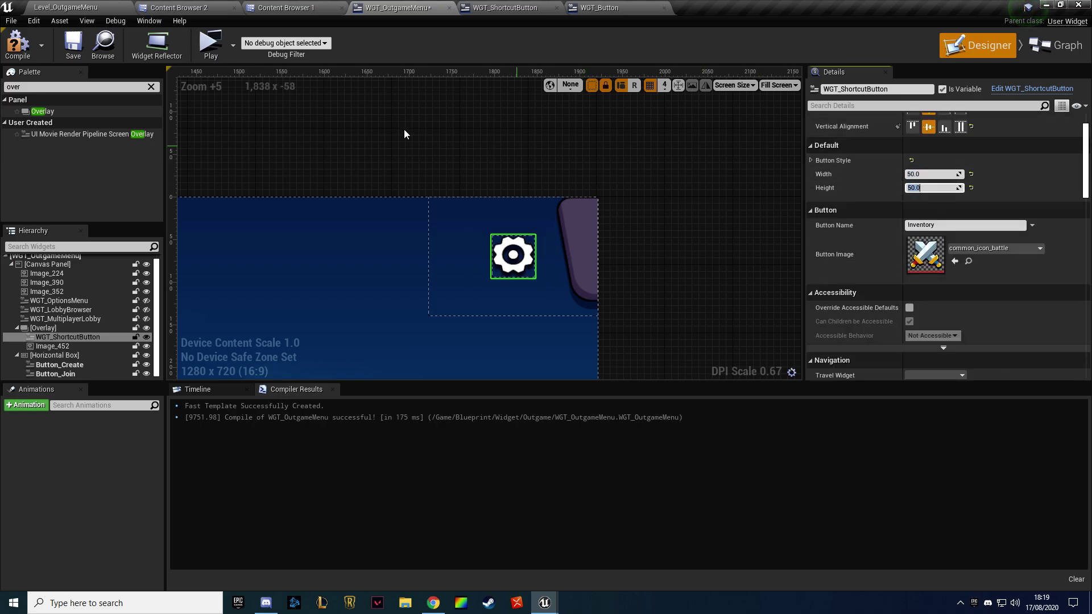
# Move the gear button below Image_452 and align it right and vertically centred
pyautogui.scroll(2, 1002, 216)
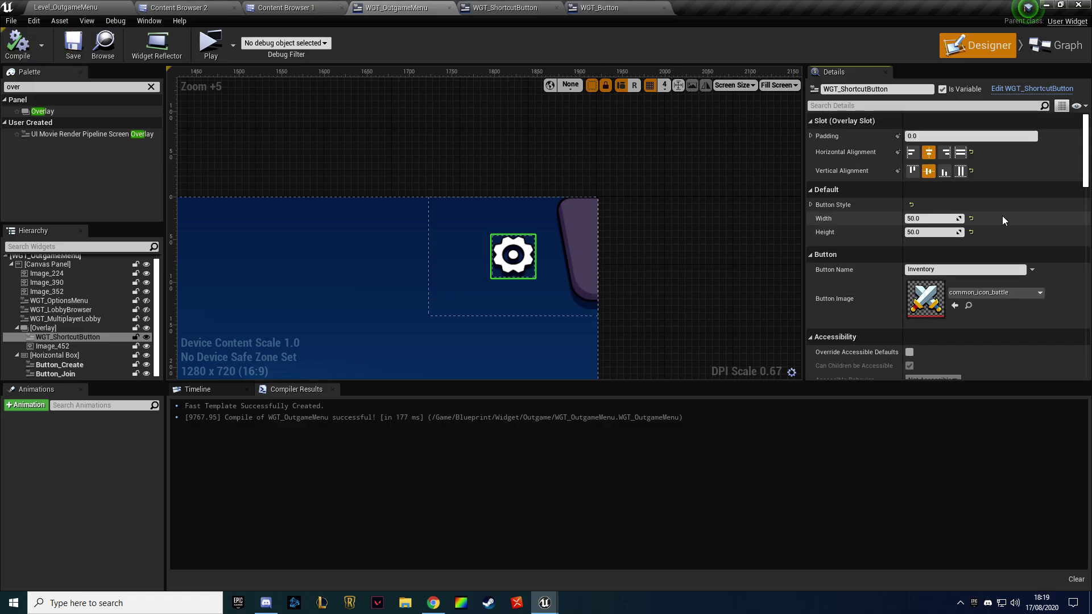
pyautogui.click(944, 151)
pyautogui.moveTo(63, 337)
pyautogui.mouseDown()
pyautogui.moveTo(50, 351)
pyautogui.moveTo(59, 343)
pyautogui.mouseUp()
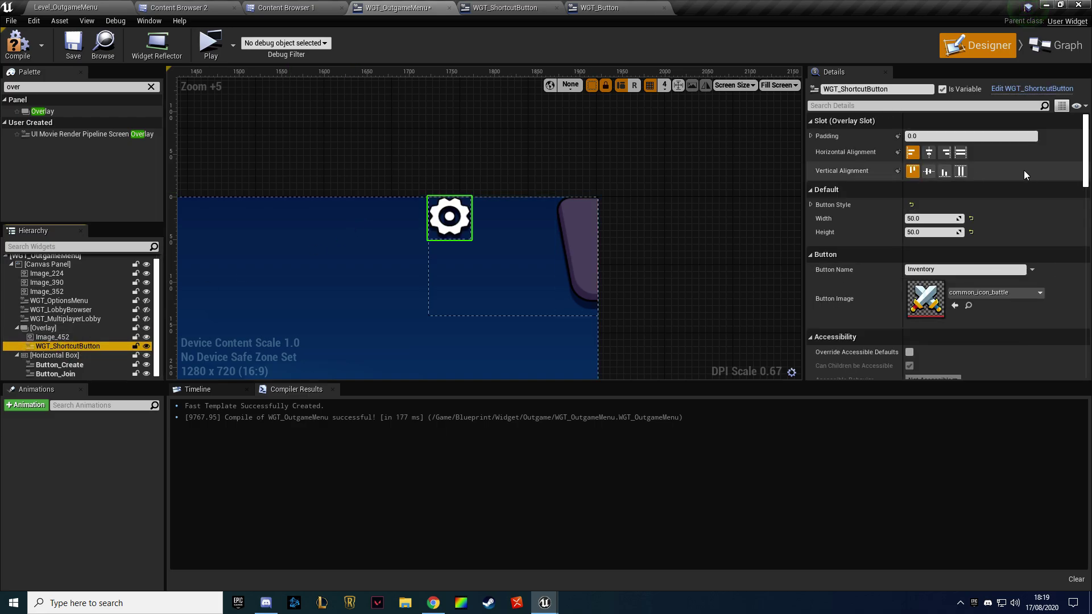
pyautogui.click(944, 152)
pyautogui.click(927, 171)
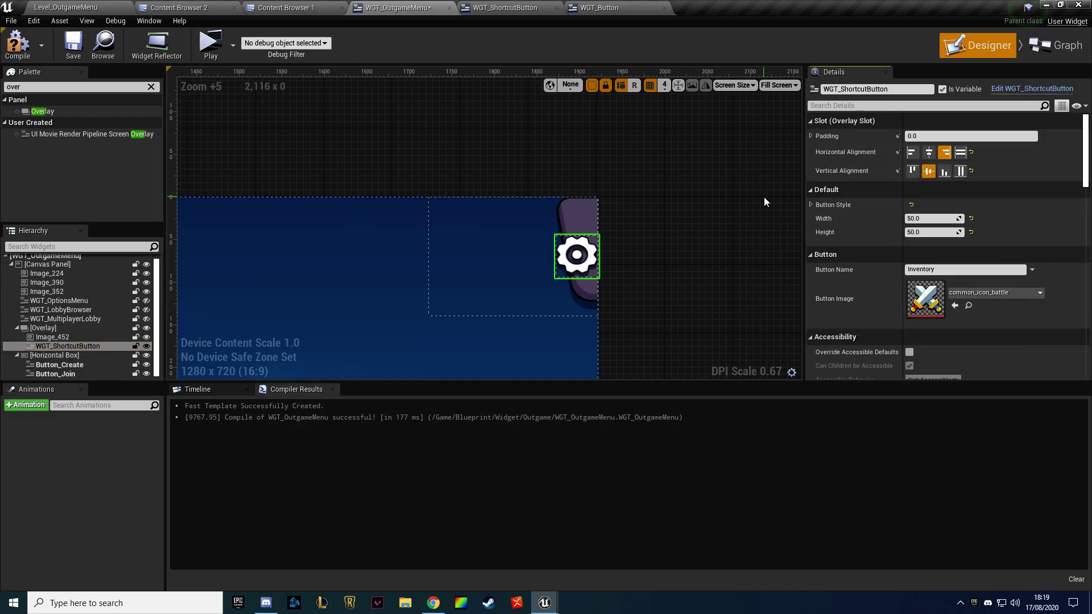
# Set the gear overlay's width to 80 and offset it 20 units down
pyautogui.click(492, 244)
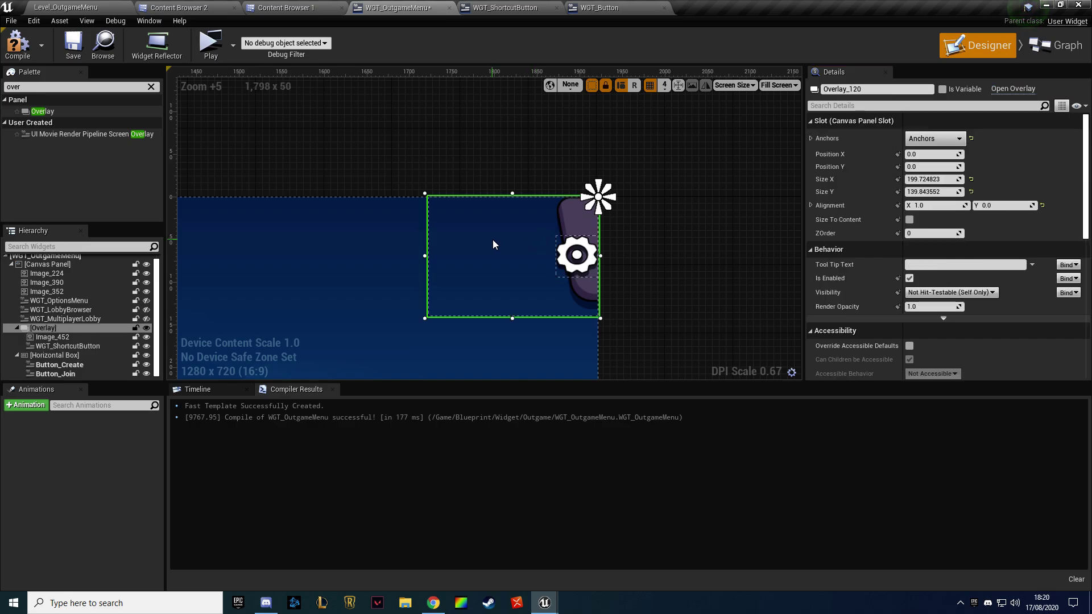
pyautogui.moveTo(933, 179); pyautogui.dragTo(933, 178)
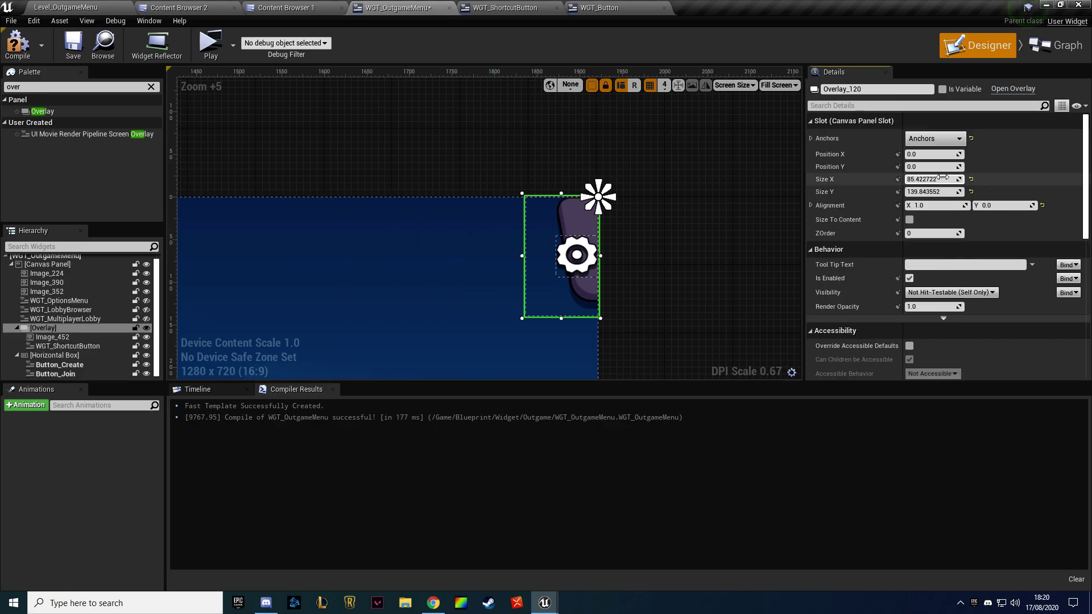
pyautogui.write('80')
pyautogui.press('Return')
pyautogui.write('200')
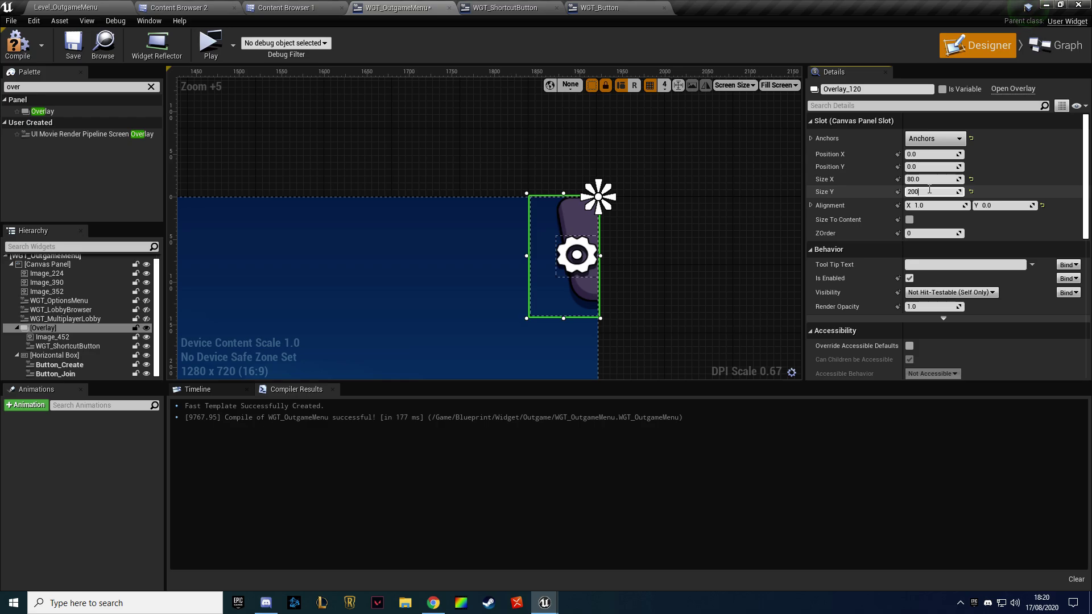
pyautogui.press('Return')
pyautogui.scroll(-1, 704, 222)
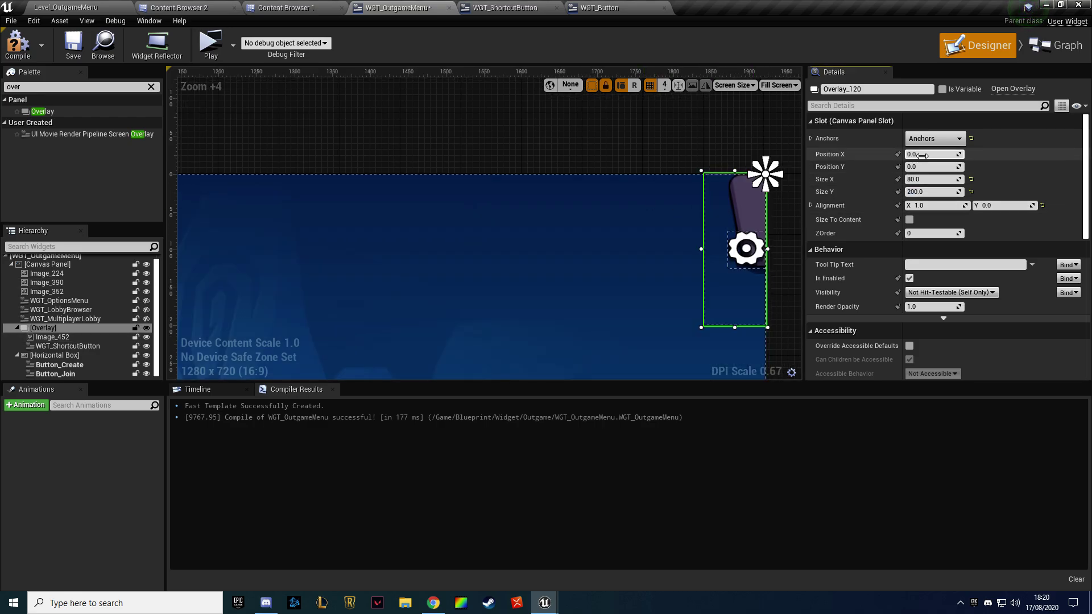
pyautogui.write('50')
pyautogui.press('Return')
pyautogui.hotkey('ctrl', 'z')
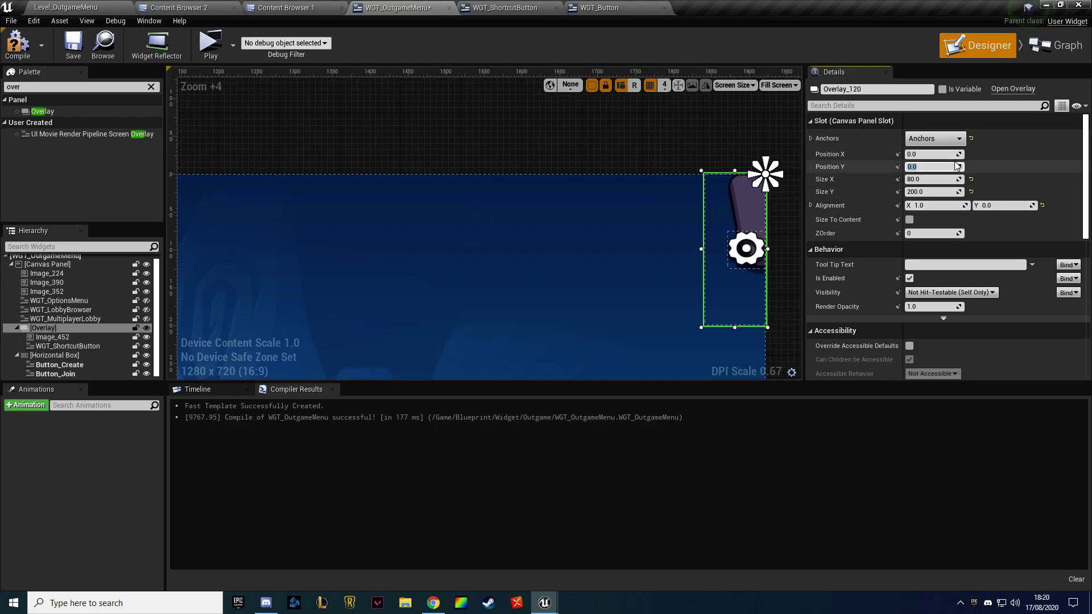
pyautogui.write('-20')
pyautogui.press('Return')
pyautogui.press('Return')
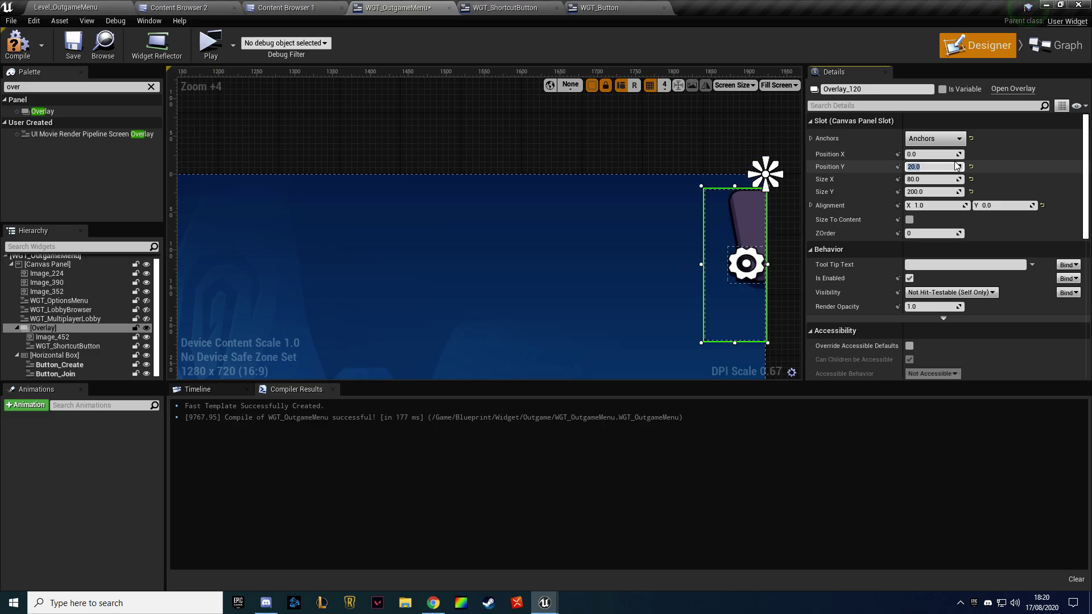
# Set the overlay height to 100 and save the widget
pyautogui.moveTo(932, 191)
pyautogui.mouseDown()
pyautogui.moveTo(910, 192)
pyautogui.moveTo(921, 191)
pyautogui.mouseUp()
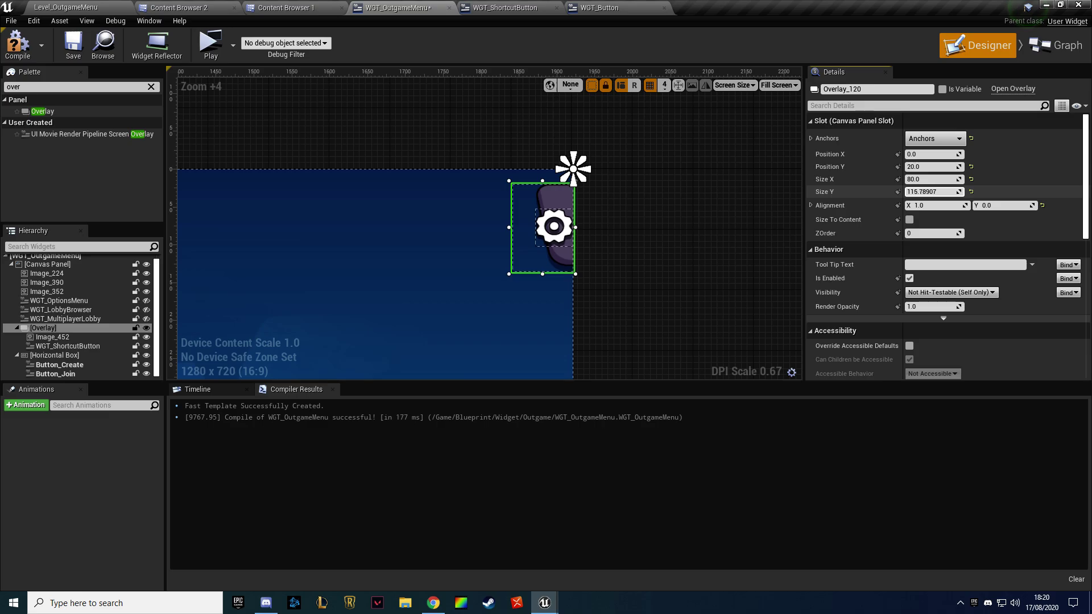
pyautogui.write('00')
pyautogui.press('Return')
pyautogui.click(668, 183)
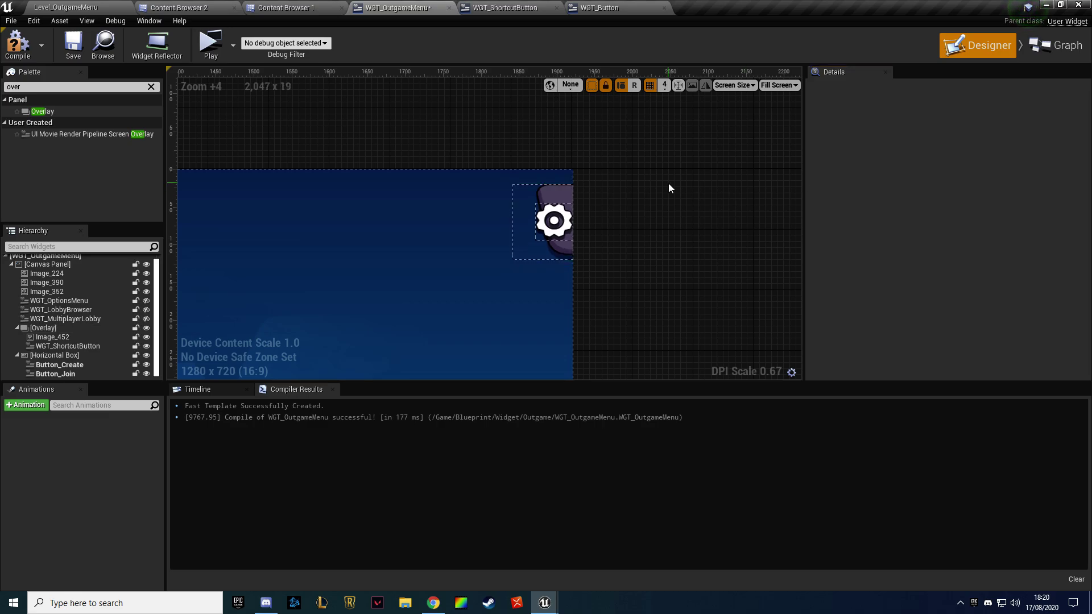
pyautogui.click(66, 48)
pyautogui.scroll(2, 513, 162)
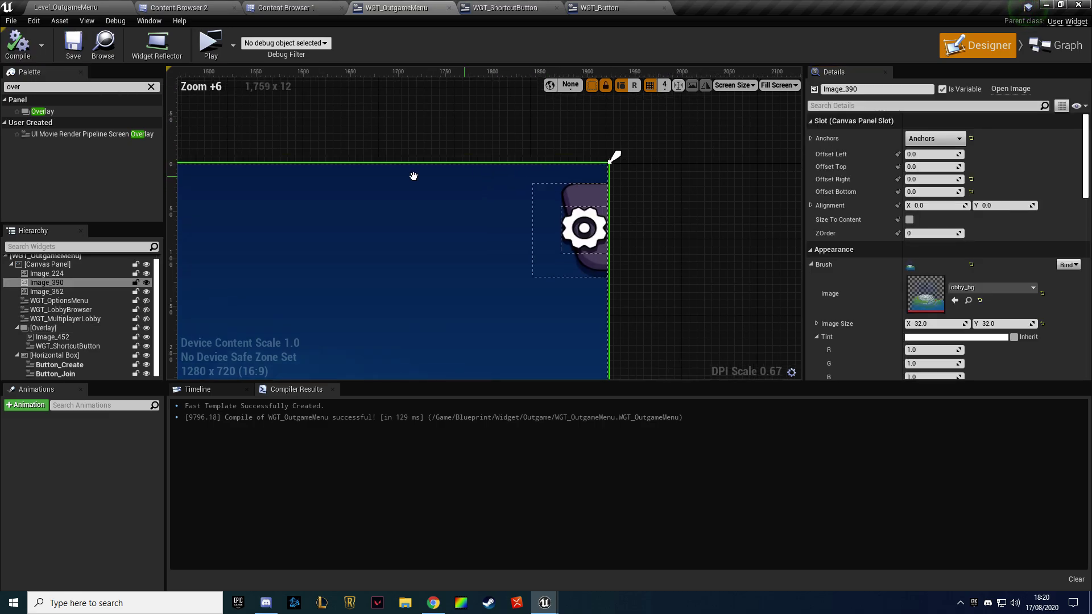
# Preview the menu, then widen Image_452 to 70 and compile and save
pyautogui.click(210, 46)
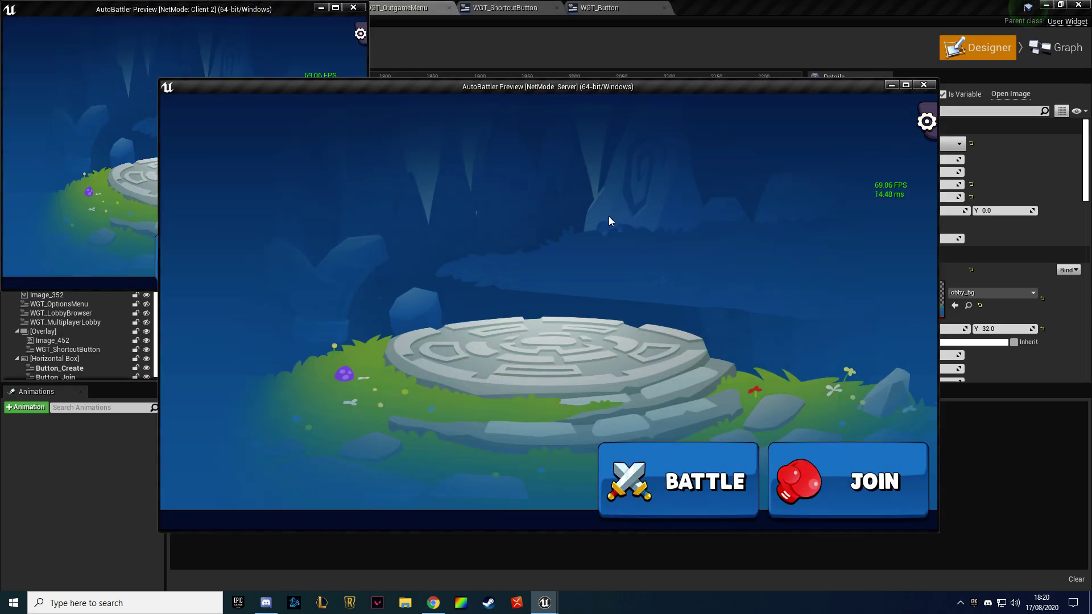
pyautogui.press('Escape')
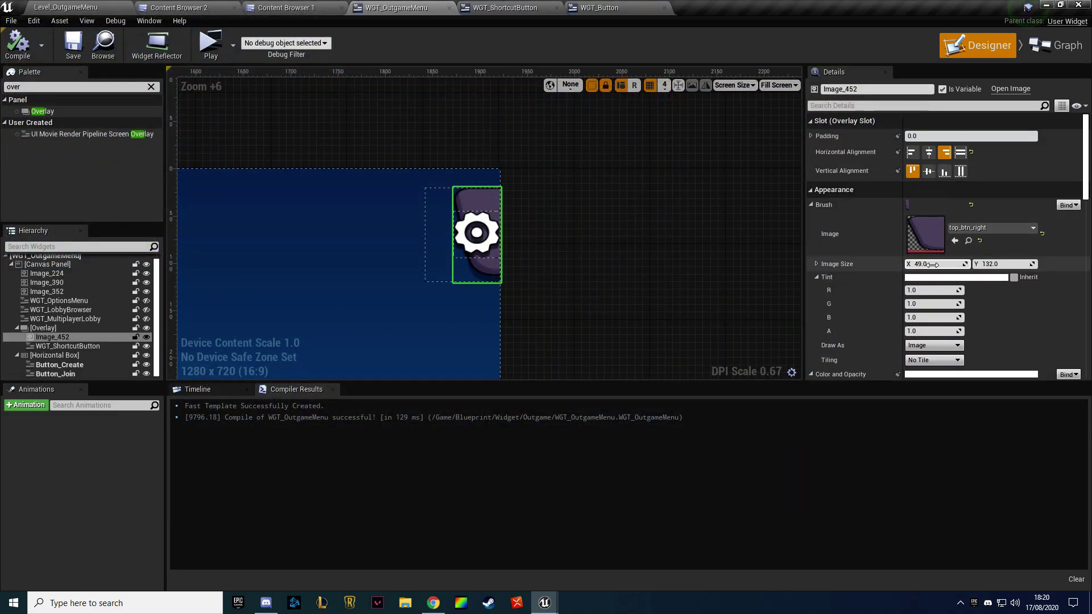
pyautogui.moveTo(938, 264); pyautogui.dragTo(967, 264)
pyautogui.click(938, 264)
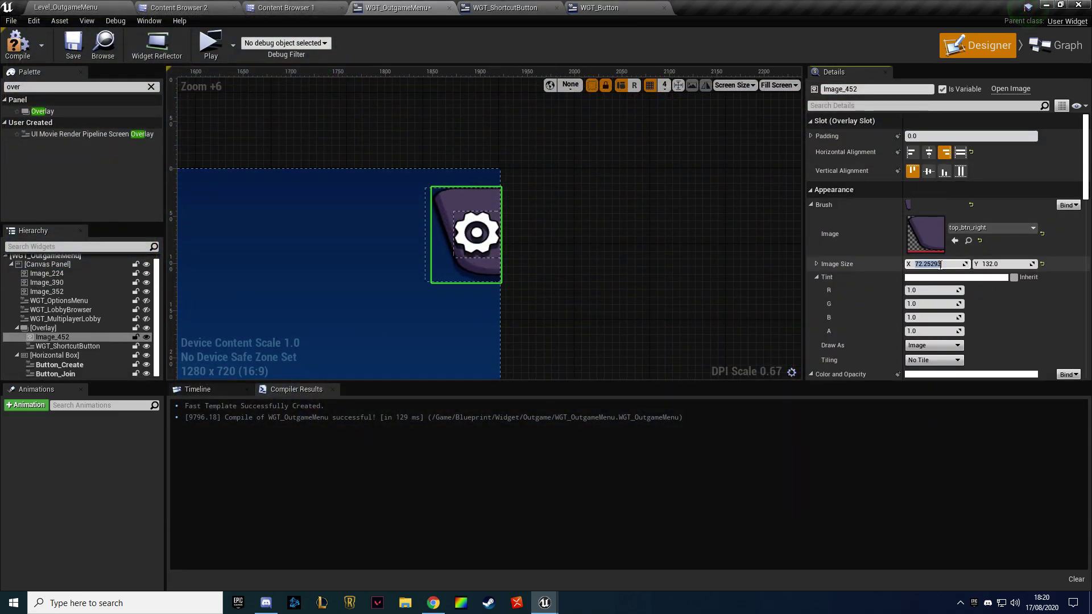
pyautogui.write('70')
pyautogui.click(17, 44)
pyautogui.click(73, 44)
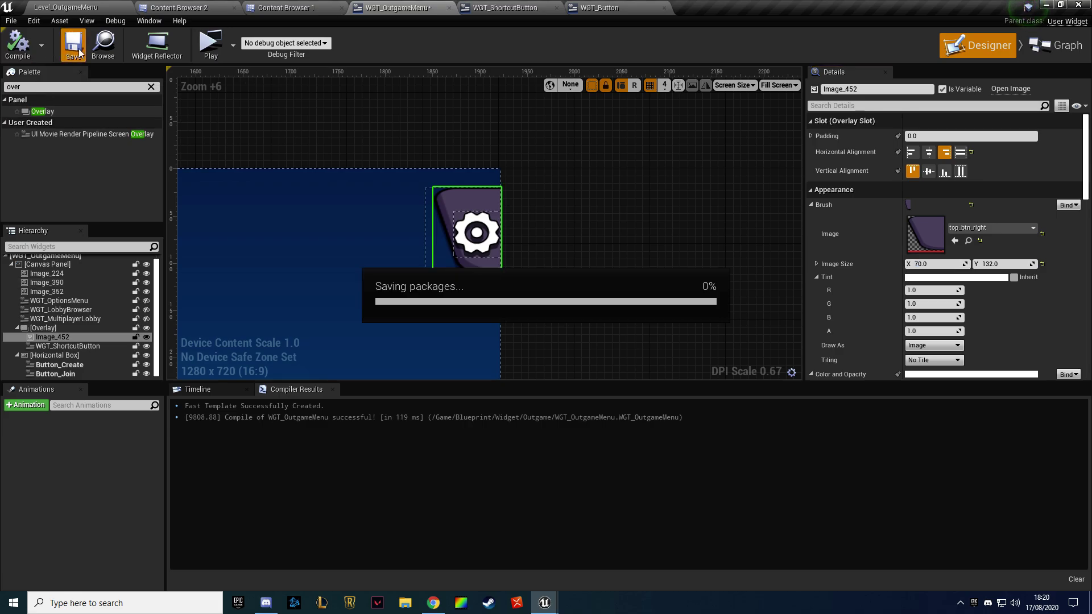
# Play-test the menu again in the client preview window
pyautogui.click(210, 57)
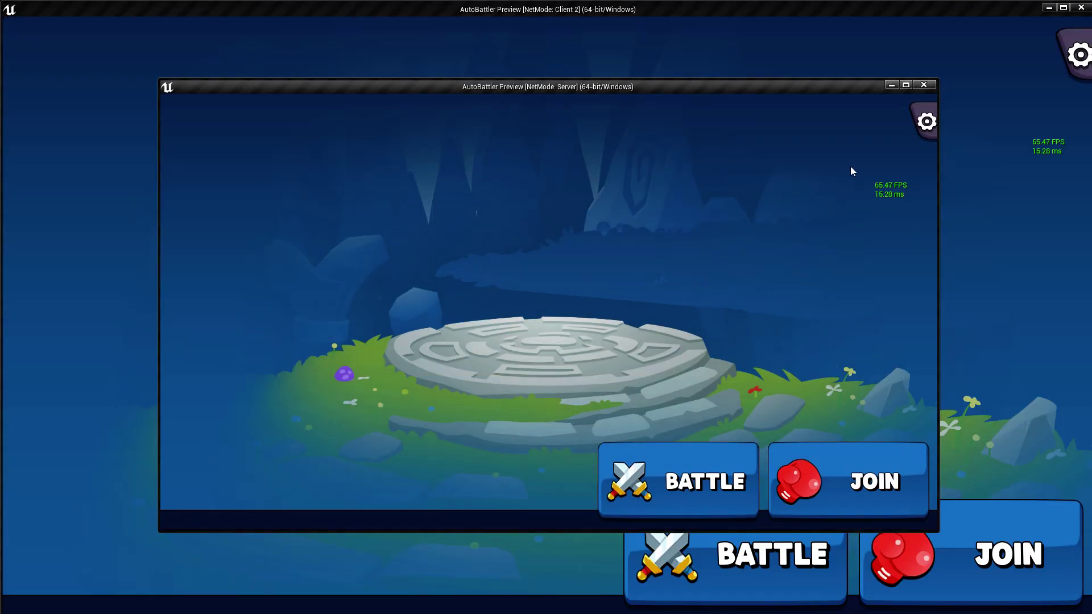
pyautogui.click(1051, 92)
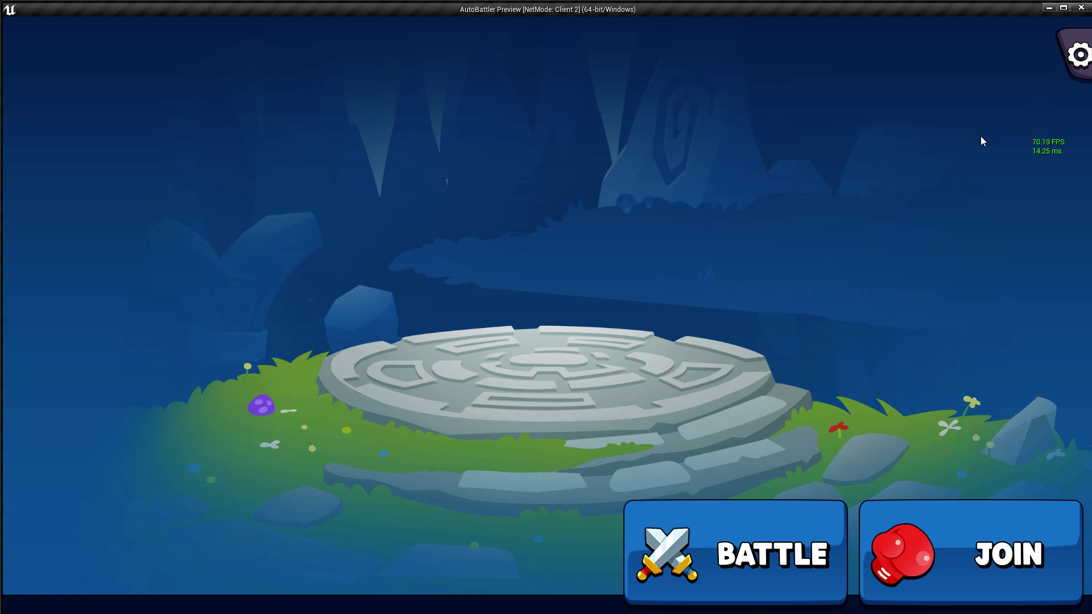
pyautogui.press('Escape')
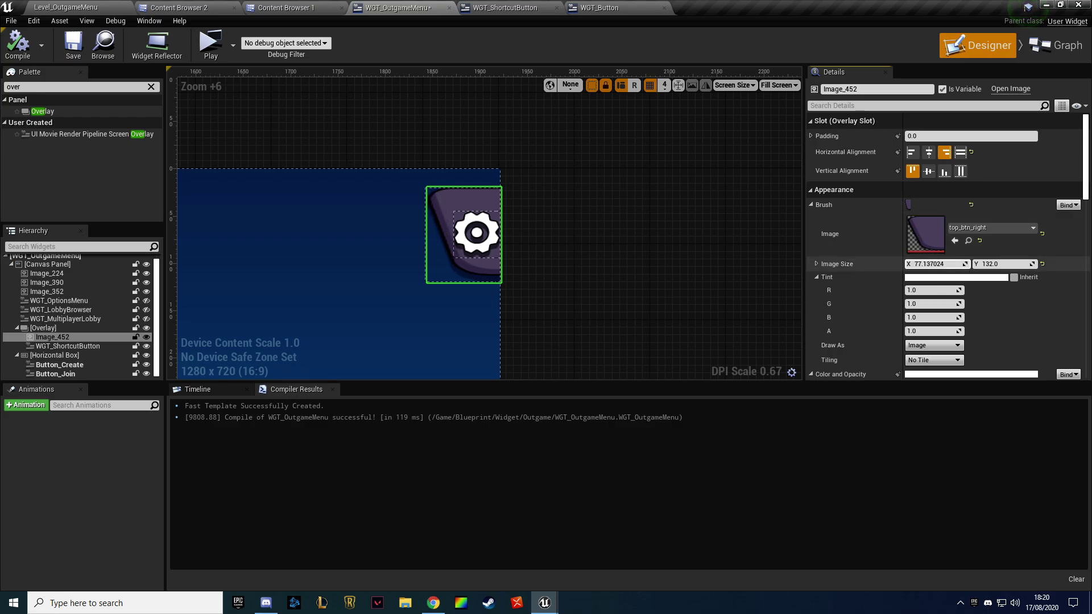
# Set the gear overlay width to 200, compile, save and preview in game
pyautogui.moveTo(935, 264); pyautogui.dragTo(966, 264)
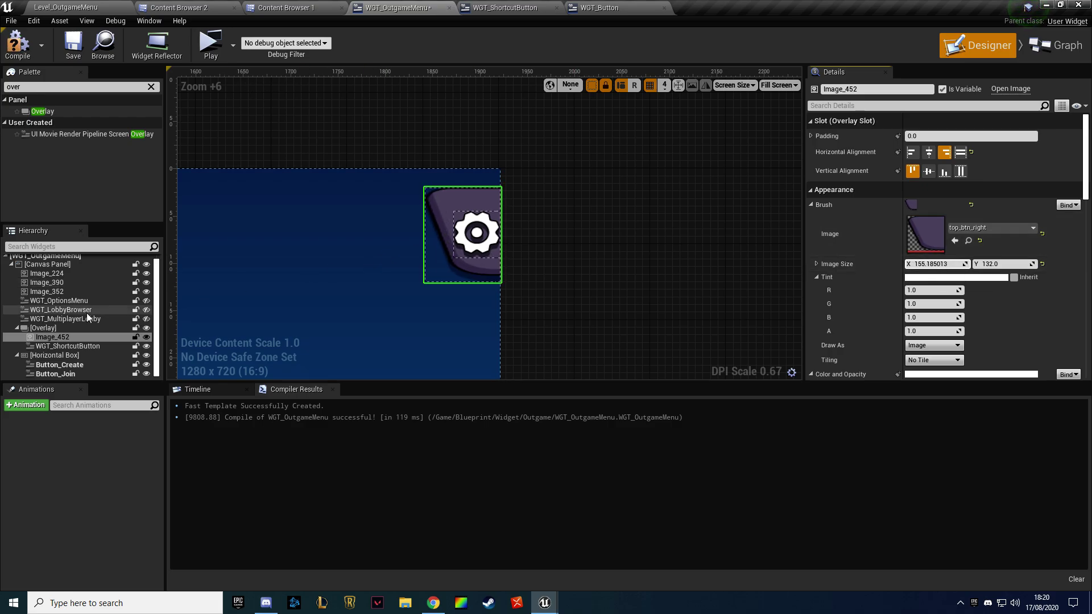
pyautogui.click(43, 328)
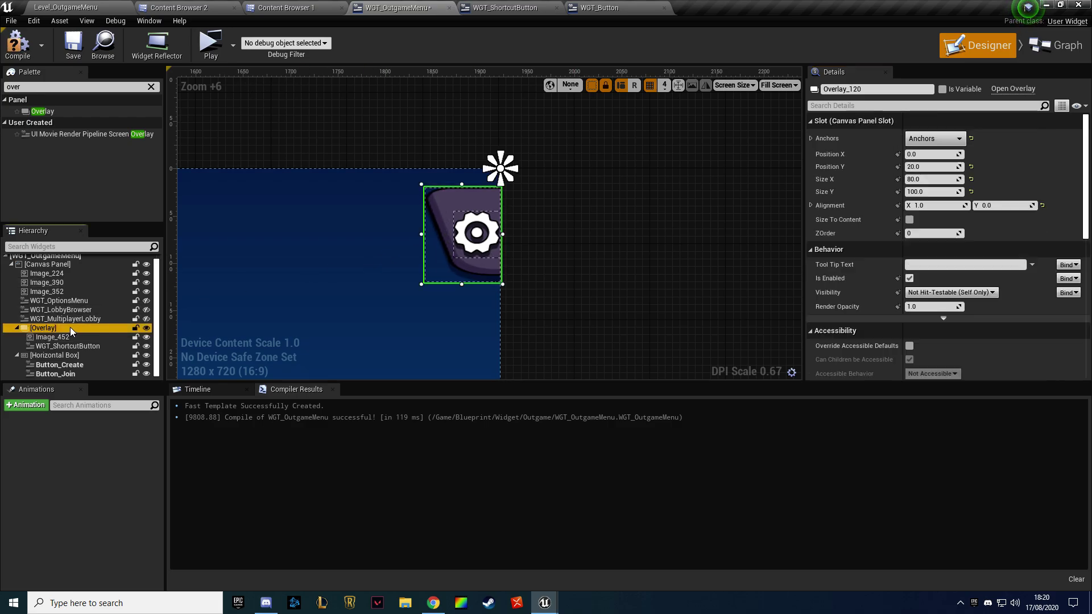
pyautogui.click(926, 178)
pyautogui.moveTo(926, 178); pyautogui.dragTo(984, 178)
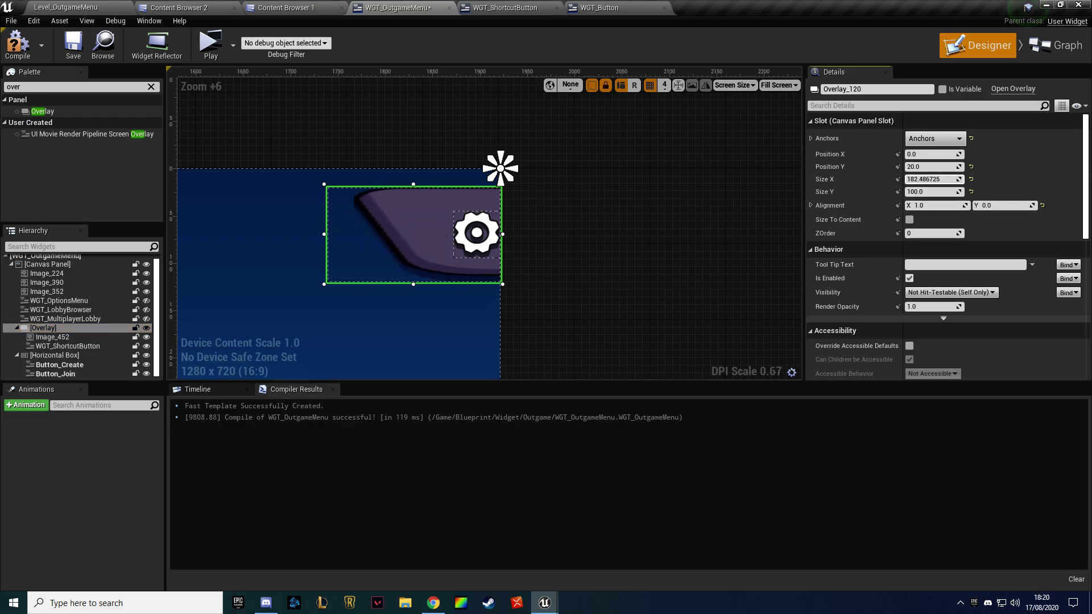
pyautogui.write('200')
pyautogui.press('Return')
pyautogui.click(18, 43)
pyautogui.click(73, 42)
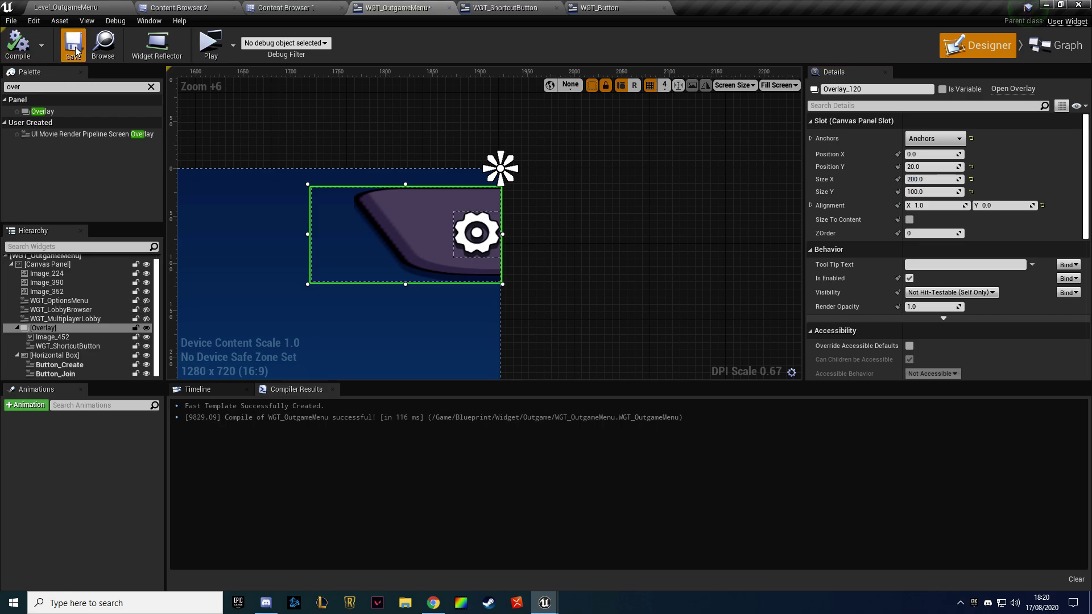
pyautogui.click(215, 50)
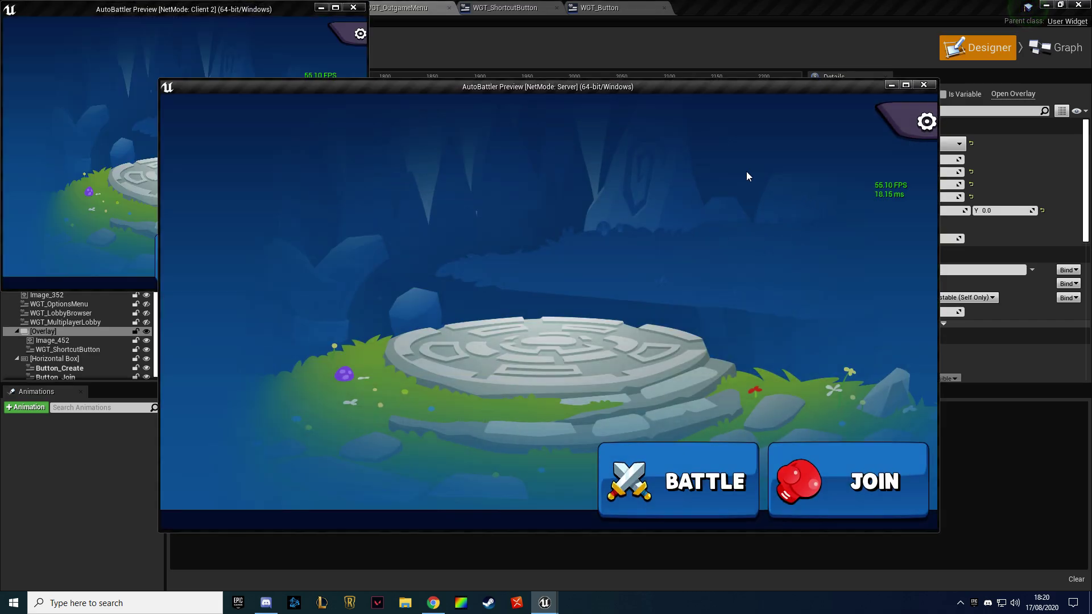
pyautogui.press('Escape')
# Set the corner image width to 100, compile and preview in play
pyautogui.click(472, 232)
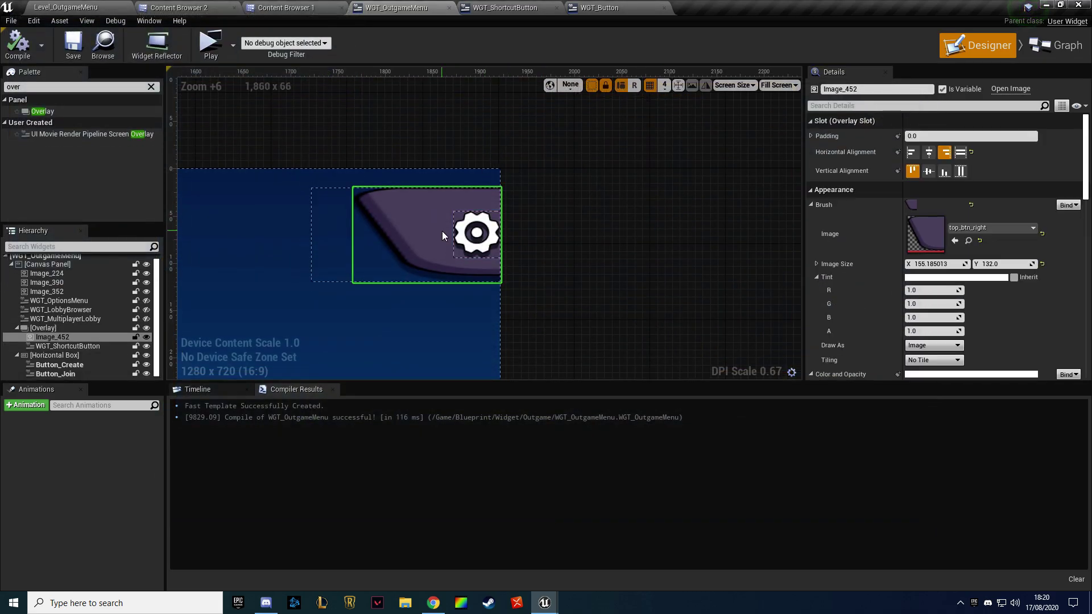
pyautogui.click(947, 266)
pyautogui.write('120')
pyautogui.press('Return')
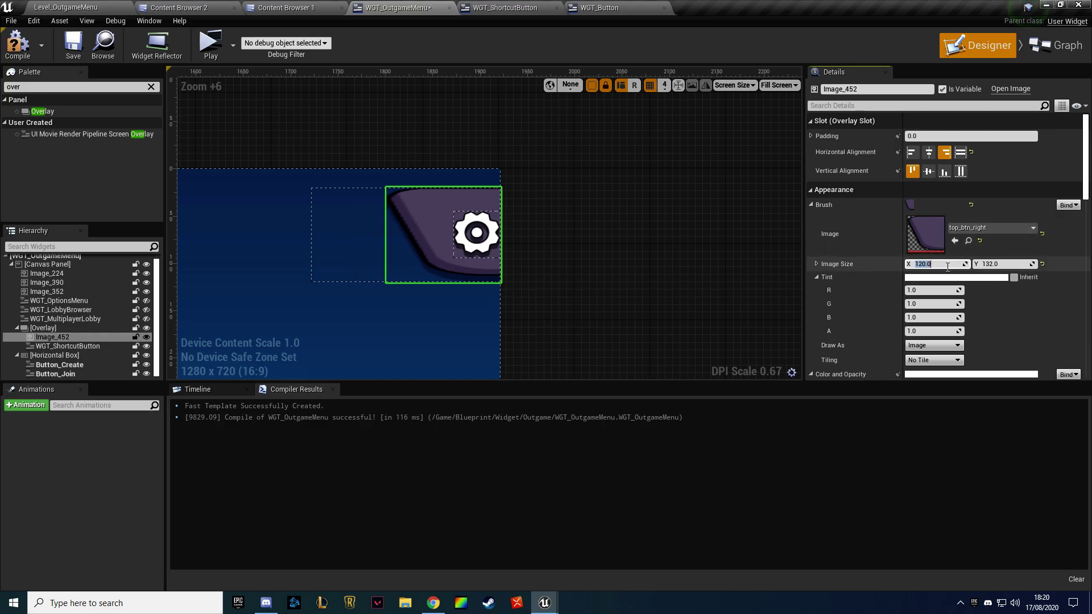
pyautogui.write('100')
pyautogui.press('Return')
pyautogui.click(18, 45)
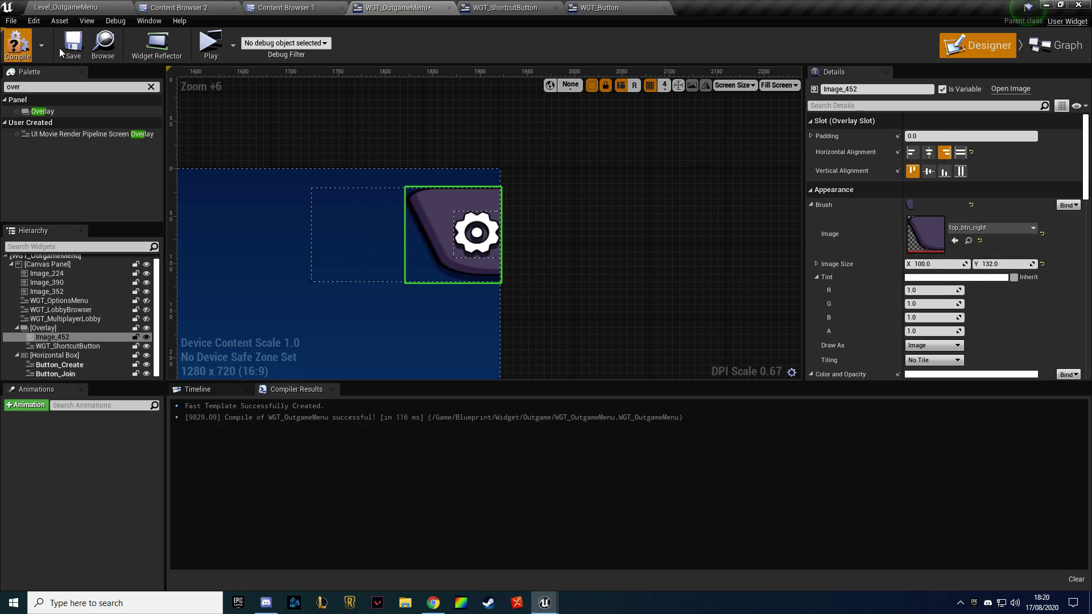
pyautogui.click(210, 43)
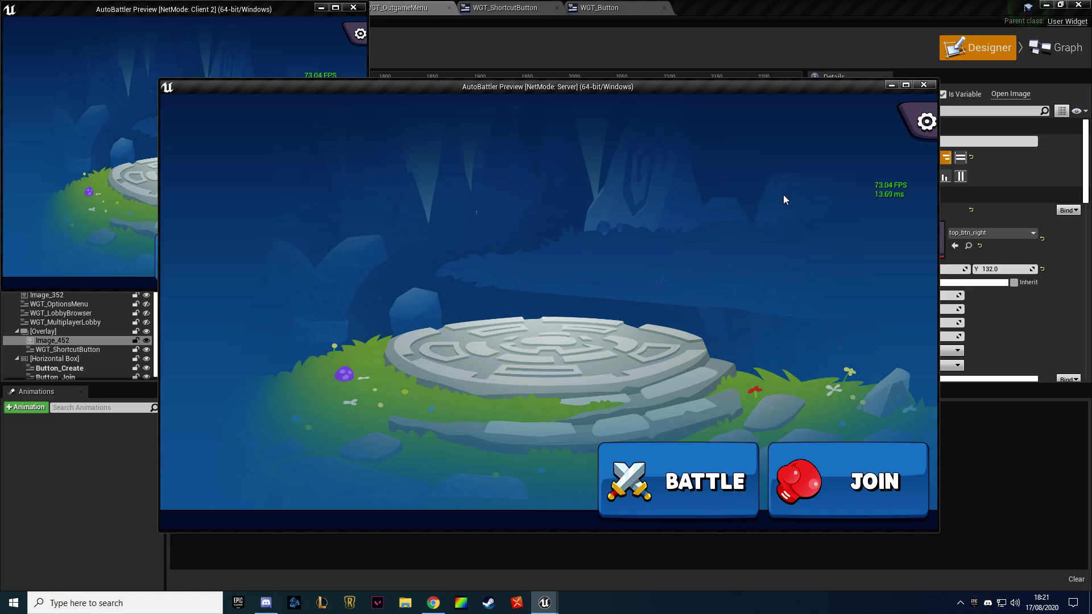
pyautogui.press('Escape')
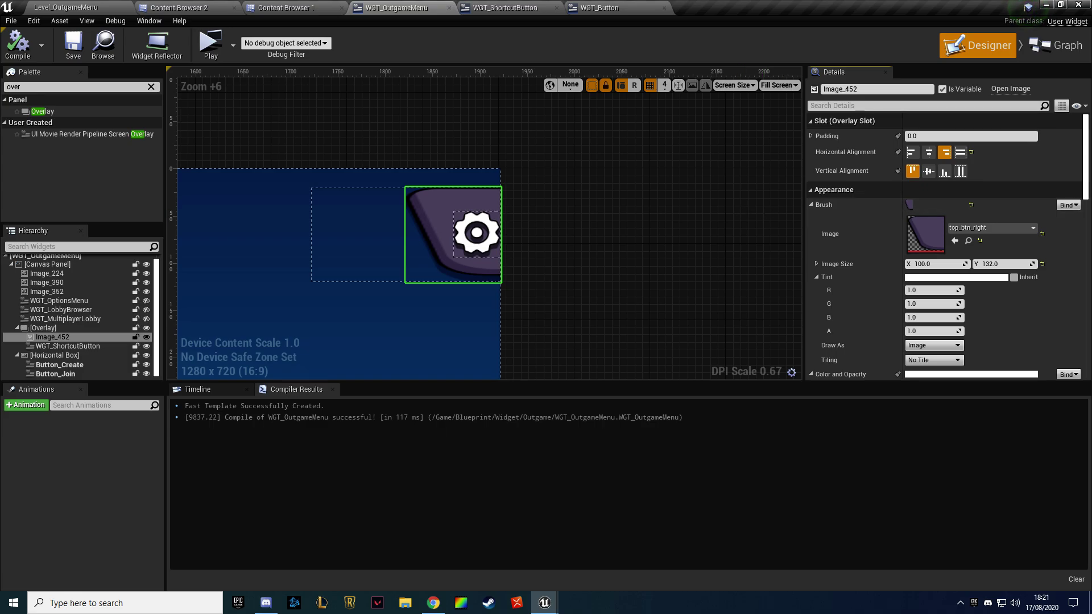
# Clear the 'top' search filter and browse PNG folders from _Common down to Clan
pyautogui.click(284, 8)
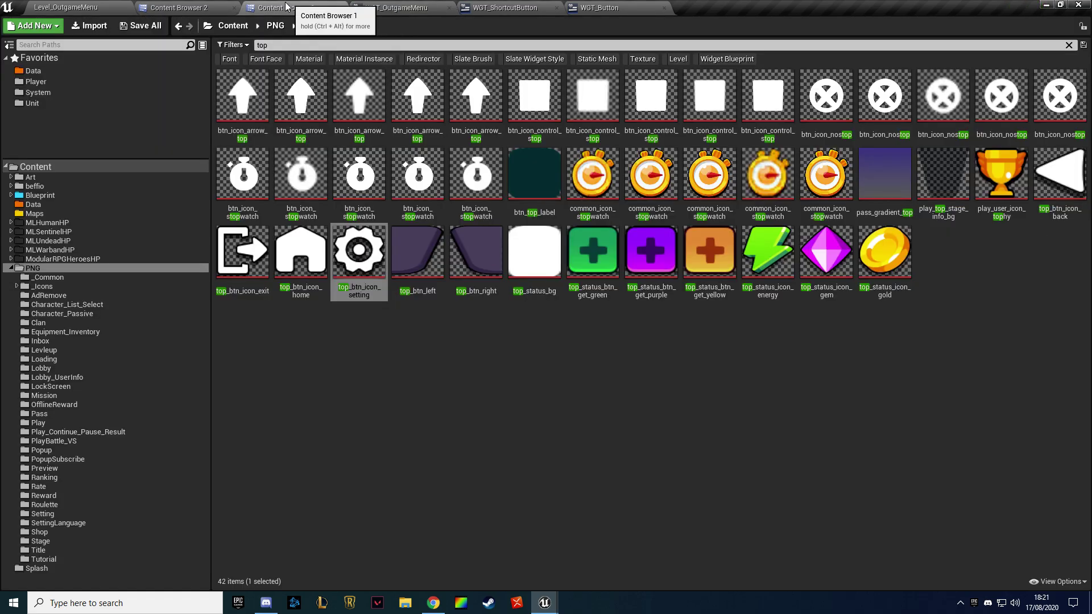
pyautogui.click(60, 285)
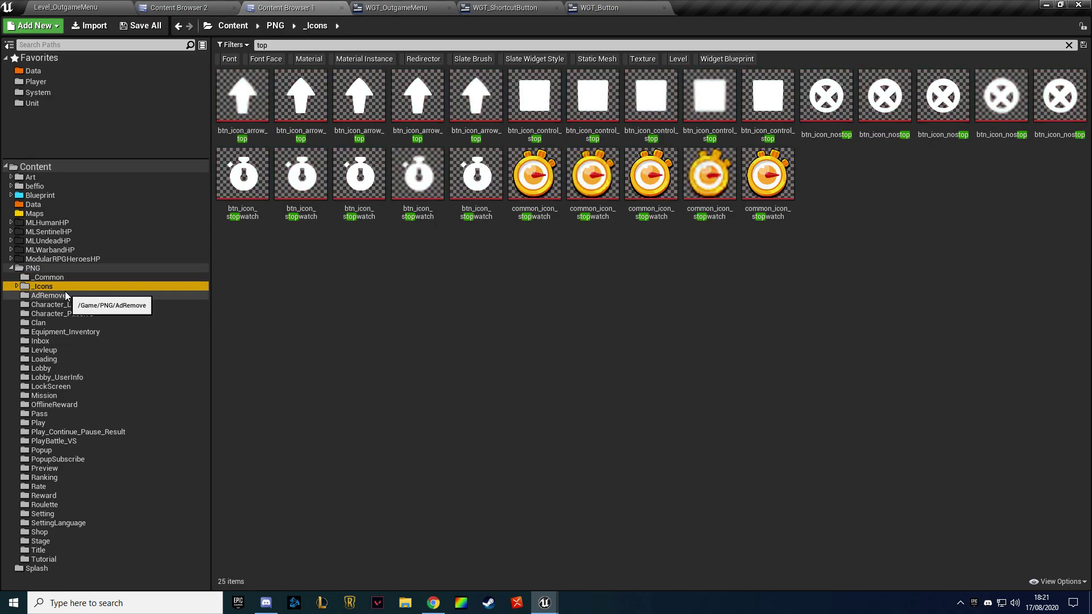
pyautogui.click(65, 295)
pyautogui.click(71, 304)
pyautogui.click(1068, 44)
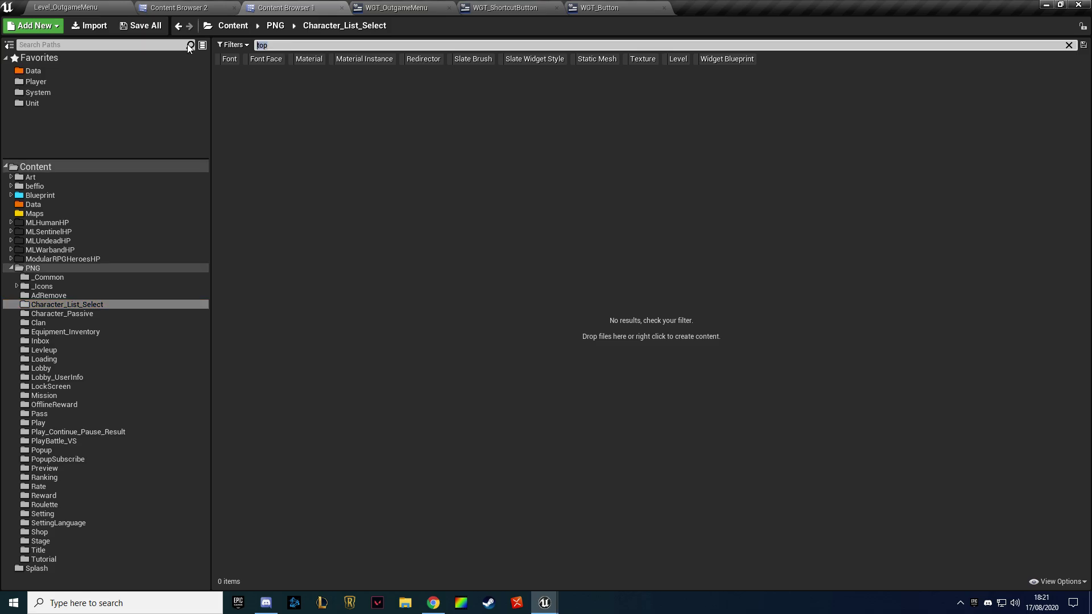
pyautogui.click(49, 286)
pyautogui.click(49, 277)
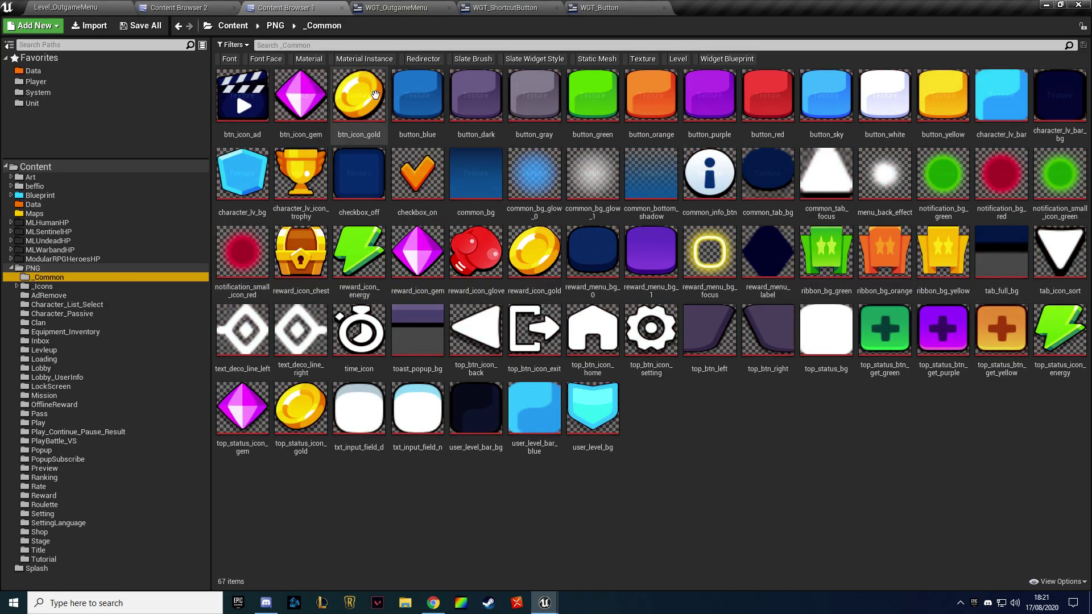
pyautogui.click(50, 286)
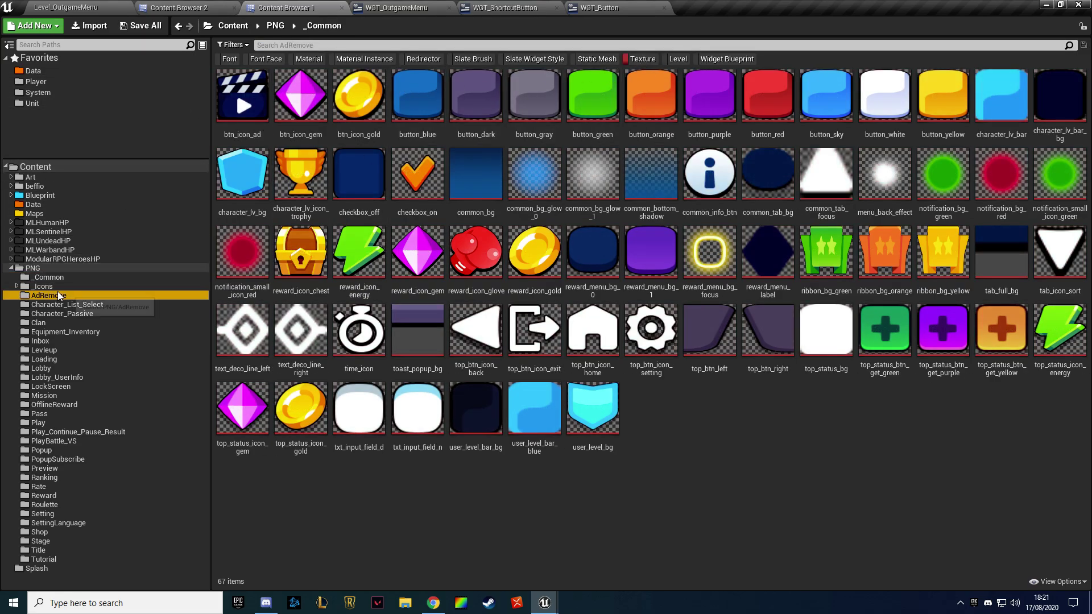
pyautogui.click(66, 295)
pyautogui.click(69, 304)
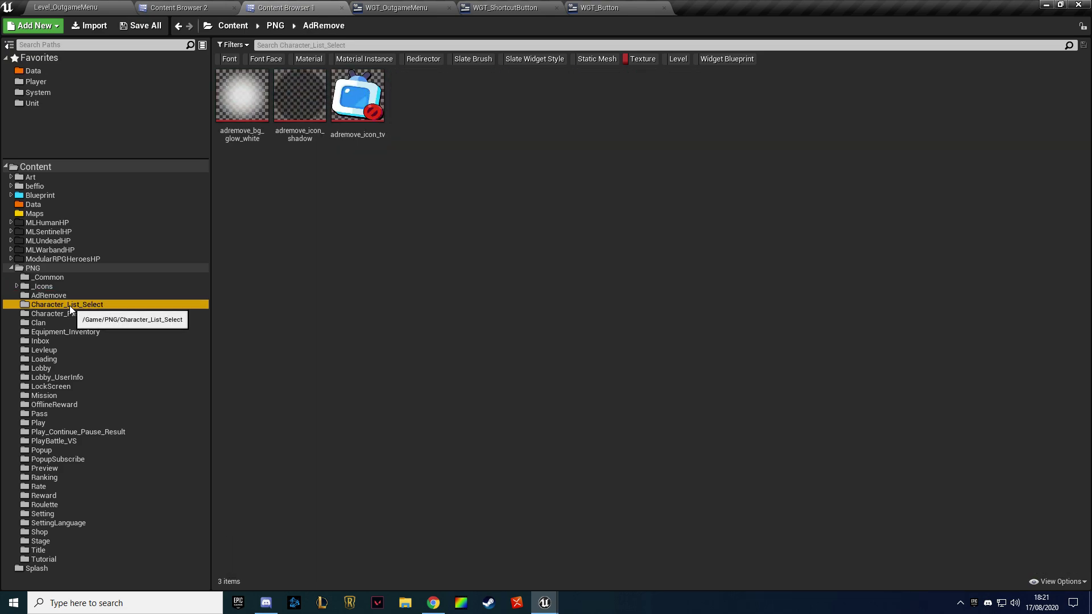
pyautogui.click(76, 314)
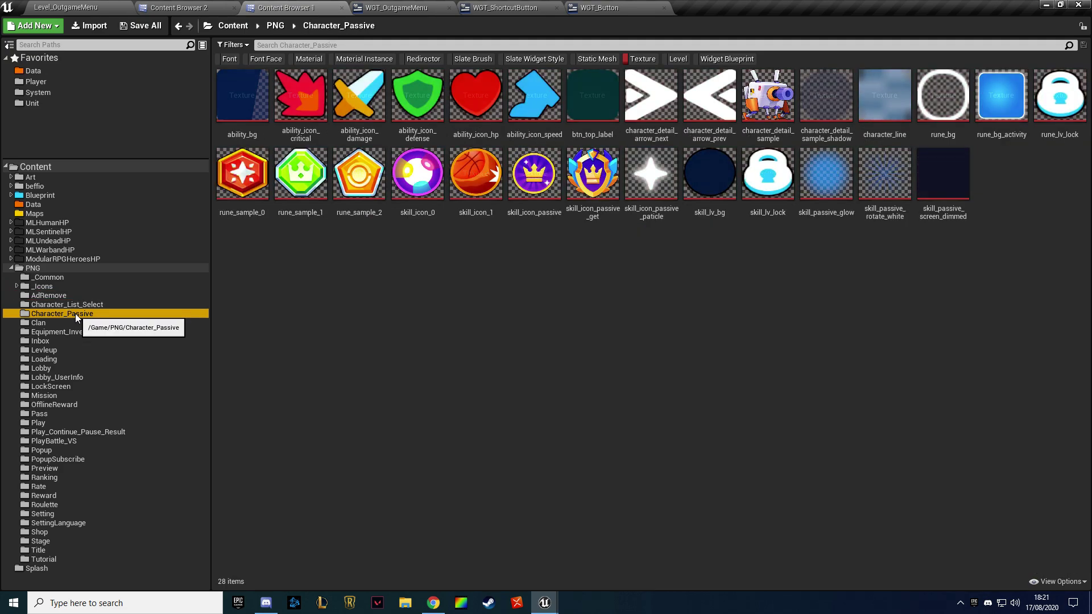
pyautogui.click(74, 323)
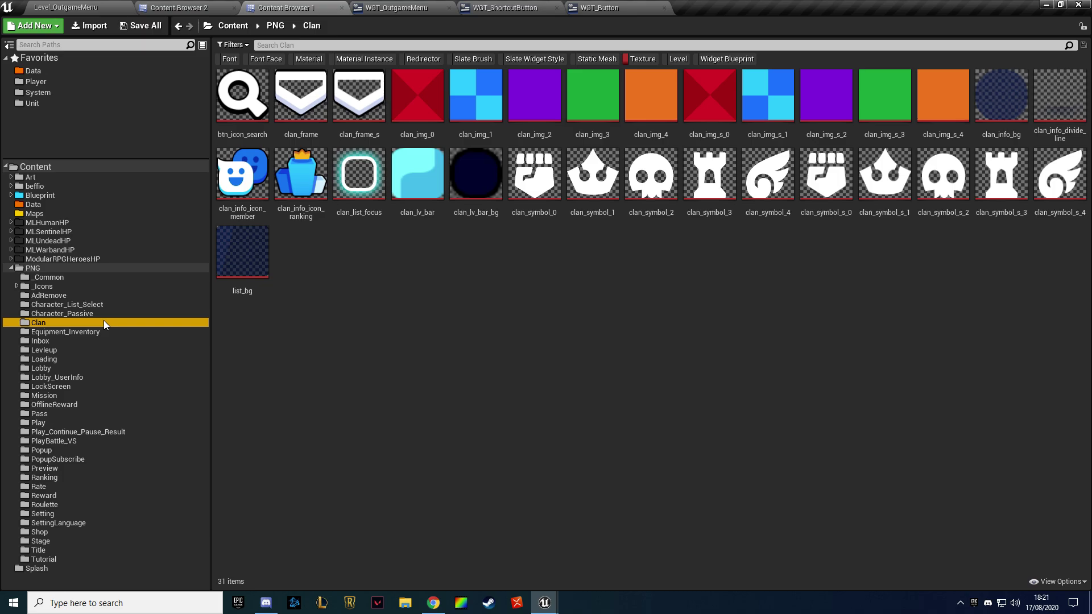
# Step through the remaining PNG subfolders, ending on Play_Continue_Pause_Result
pyautogui.press('Up')
pyautogui.press('Up')
pyautogui.press('Down')
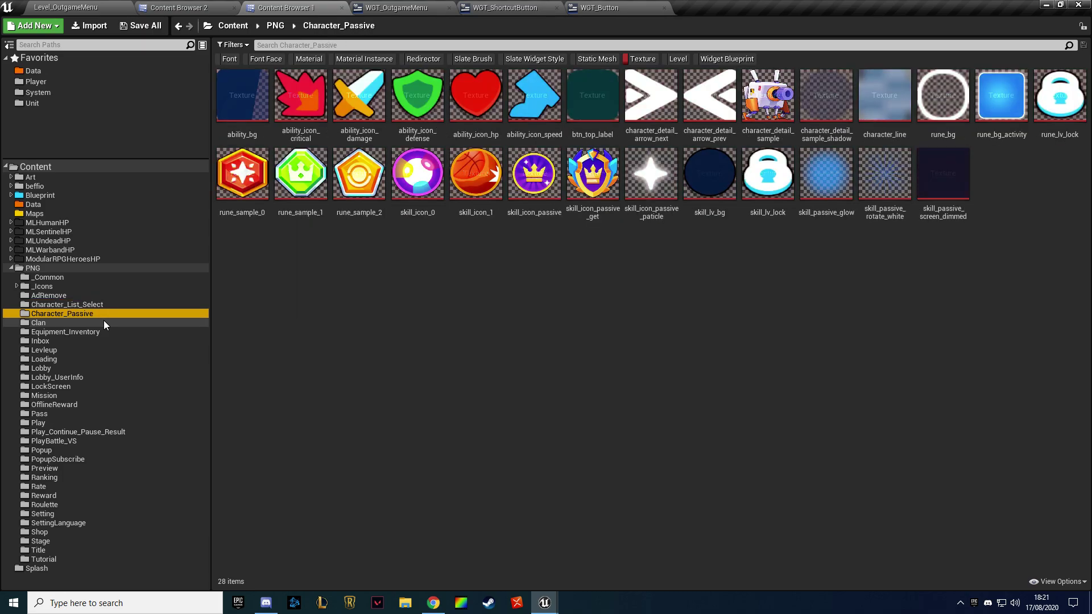
pyautogui.press('Down')
pyautogui.press('Down')
pyautogui.press('Down')
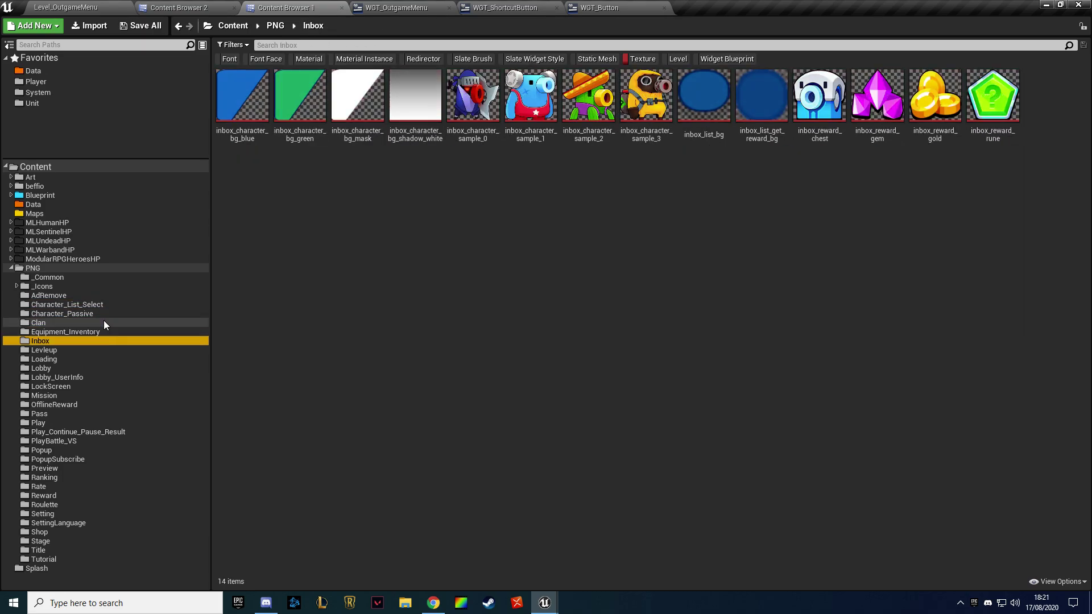
pyautogui.press('Up')
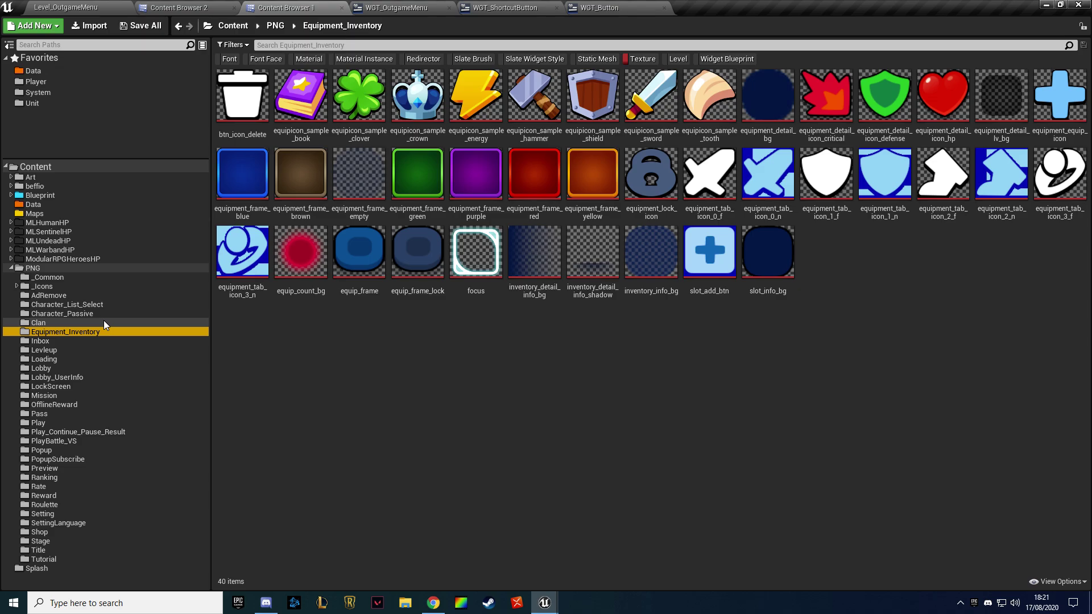
pyautogui.press('Down')
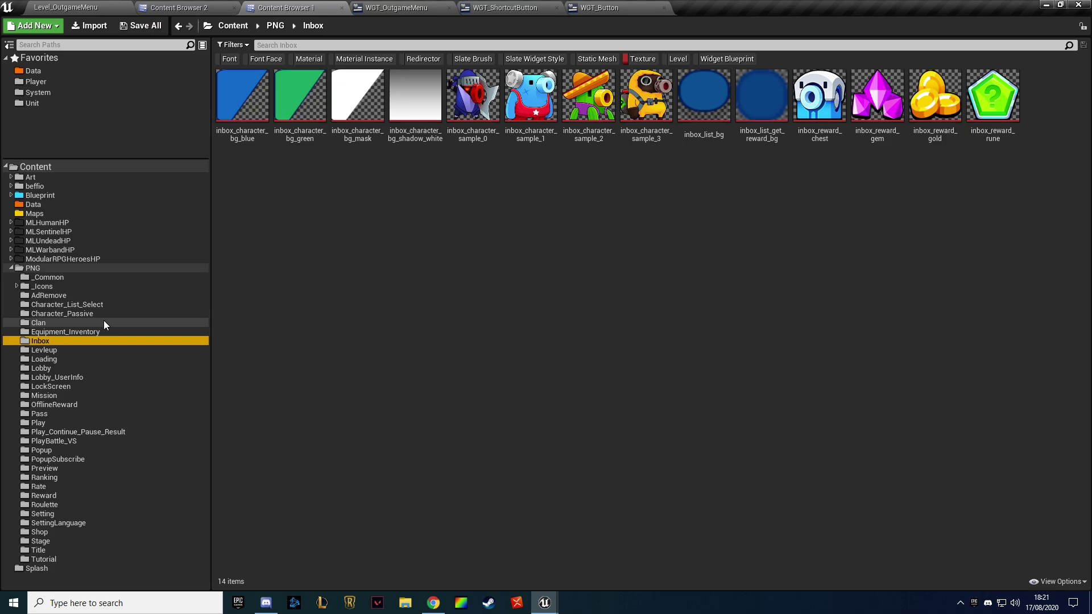
pyautogui.press('Down')
pyautogui.press('Down')
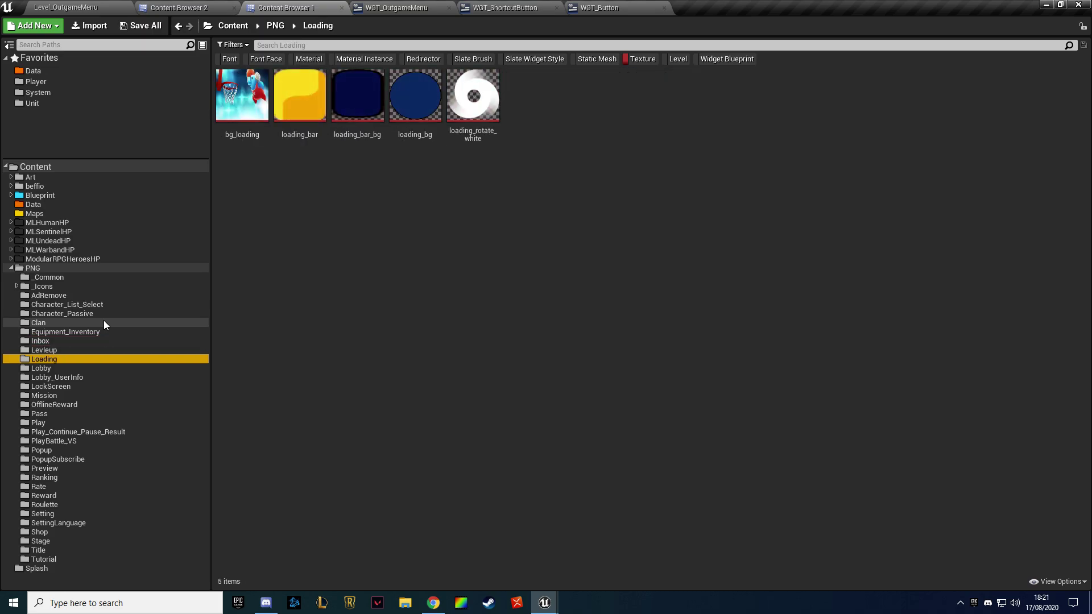
pyautogui.press('Down')
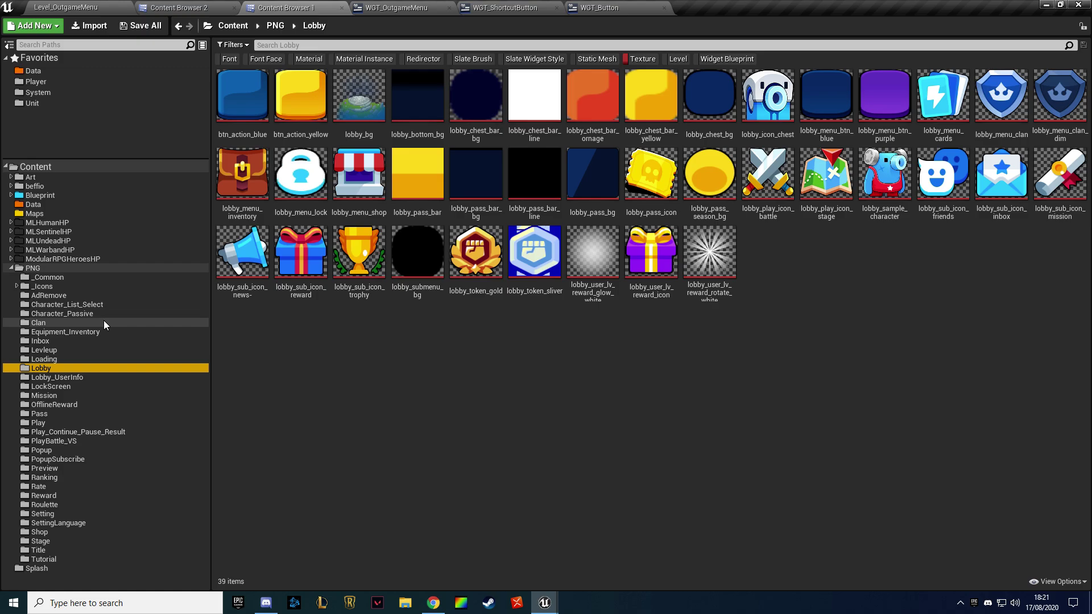
pyautogui.press('Down')
pyautogui.press('Down')
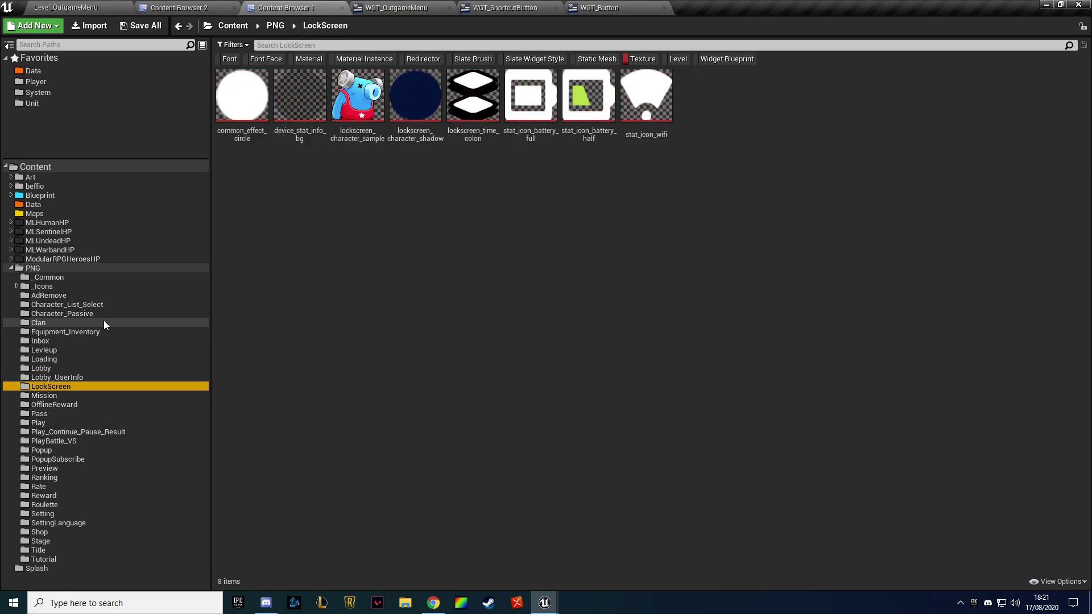
pyautogui.press('Up')
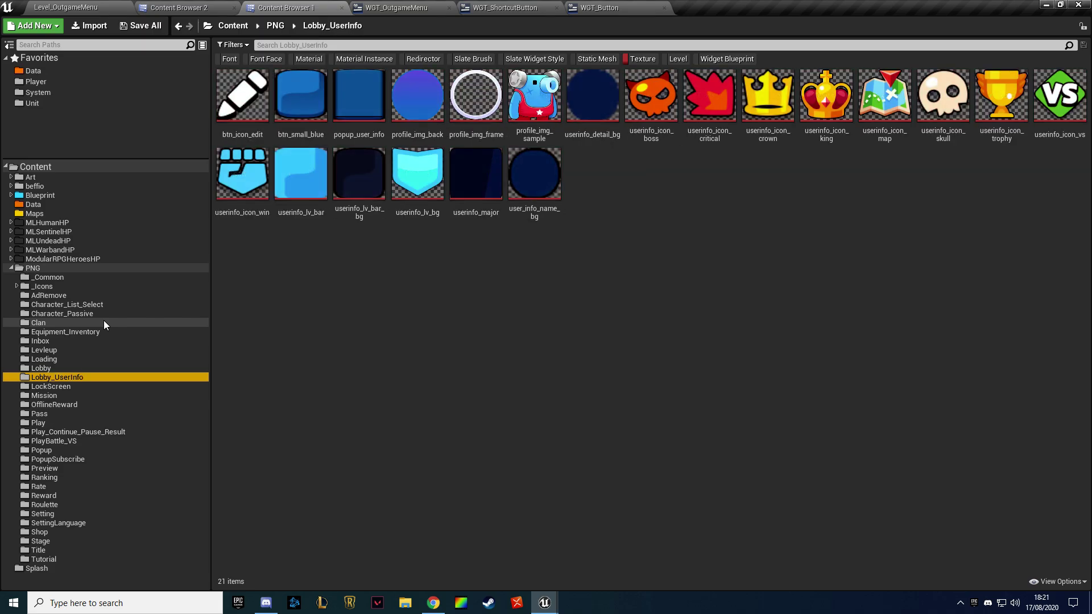
pyautogui.press('Down')
pyautogui.press('Down')
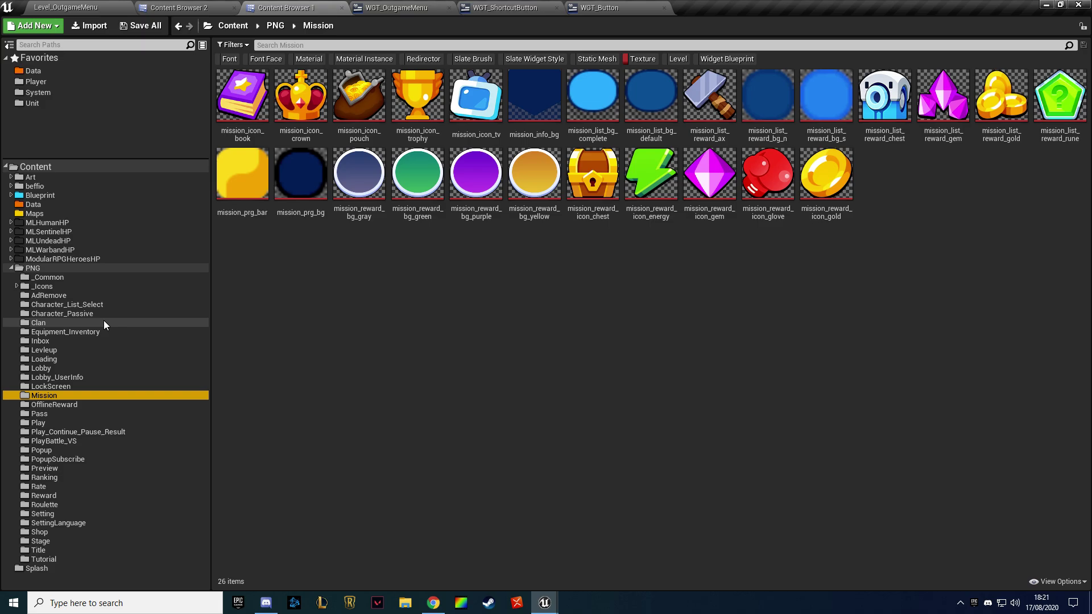
pyautogui.press('Down')
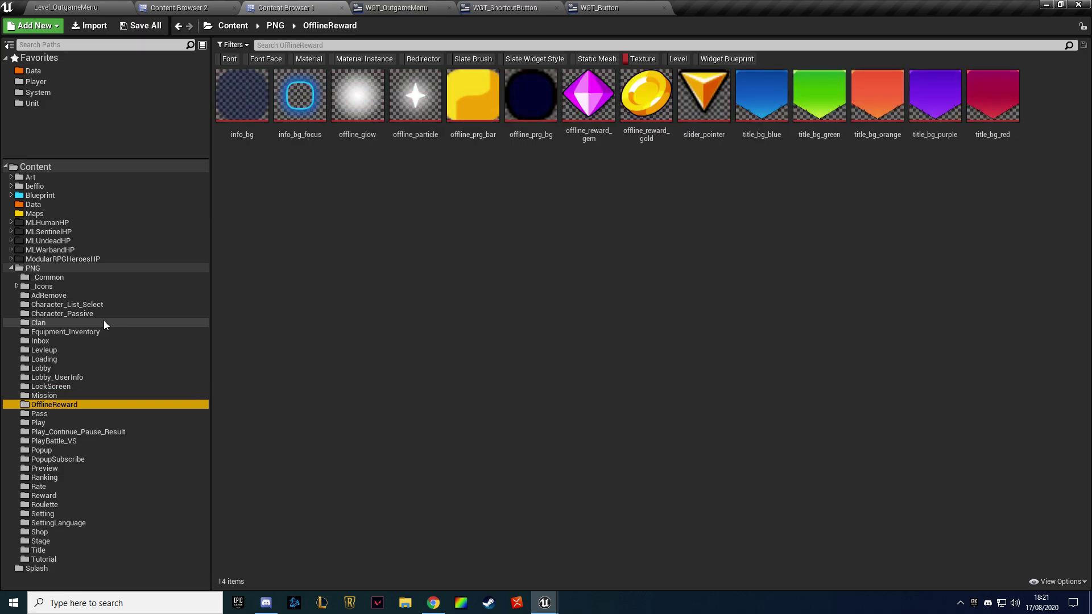
pyautogui.press('Down')
pyautogui.press('Down')
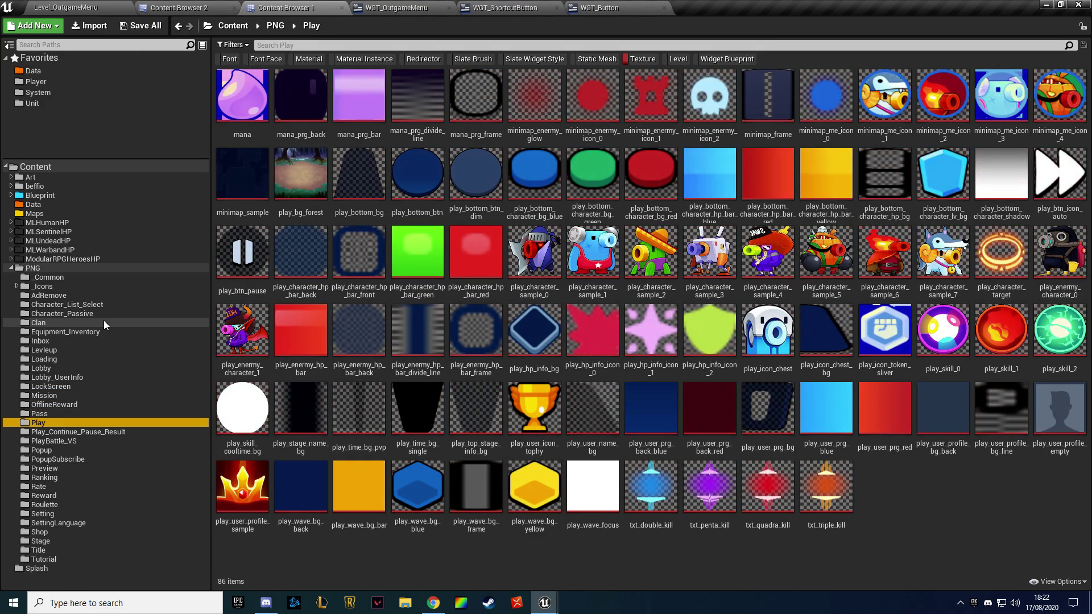
pyautogui.press('Down')
pyautogui.press('Down')
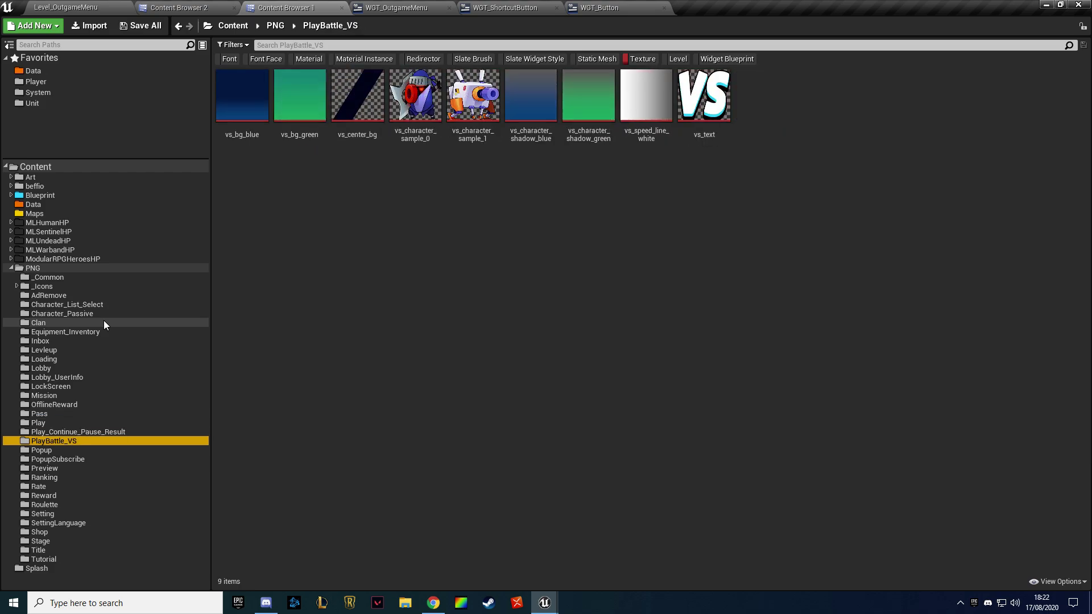
pyautogui.press('Down')
pyautogui.press('Up')
pyautogui.press('Up')
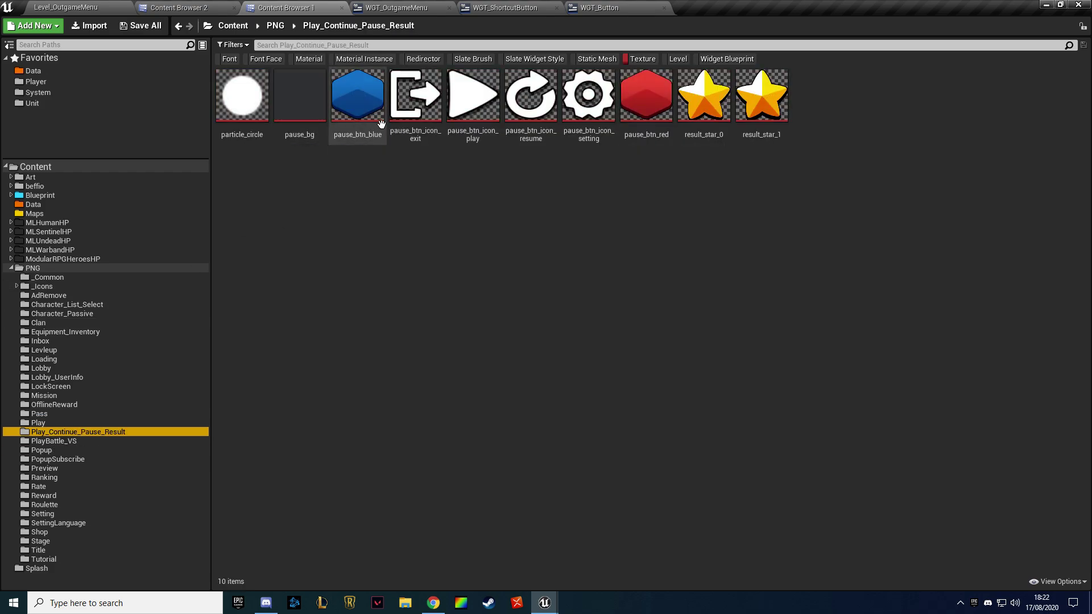
# Close the WGT_Button and WGT_ShortcutButton blueprints and adjust the corner image width
pyautogui.click(603, 7)
pyautogui.click(534, 8)
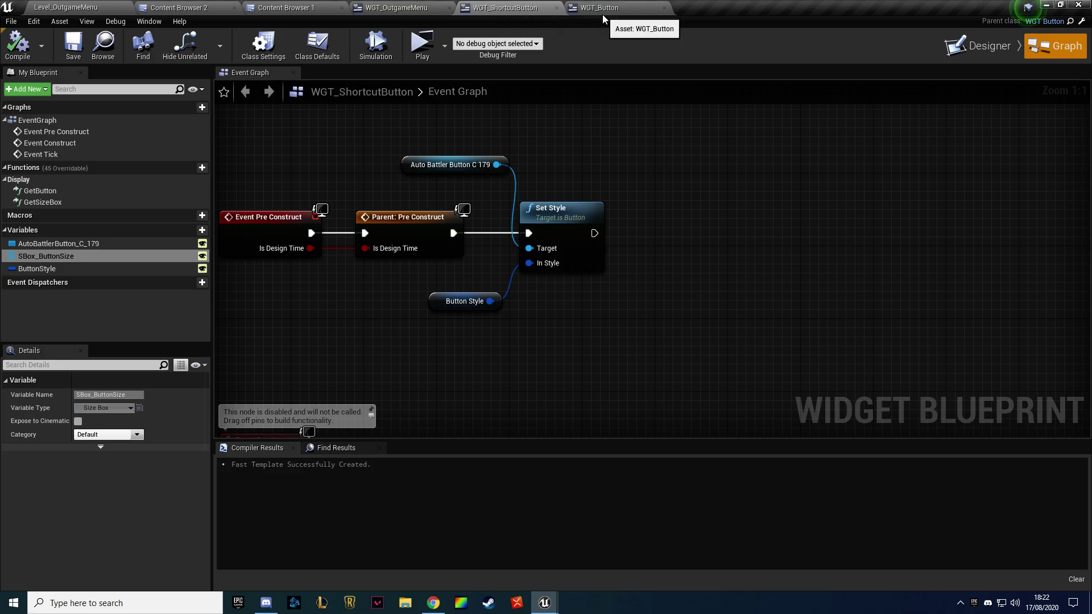
pyautogui.click(664, 8)
pyautogui.click(556, 7)
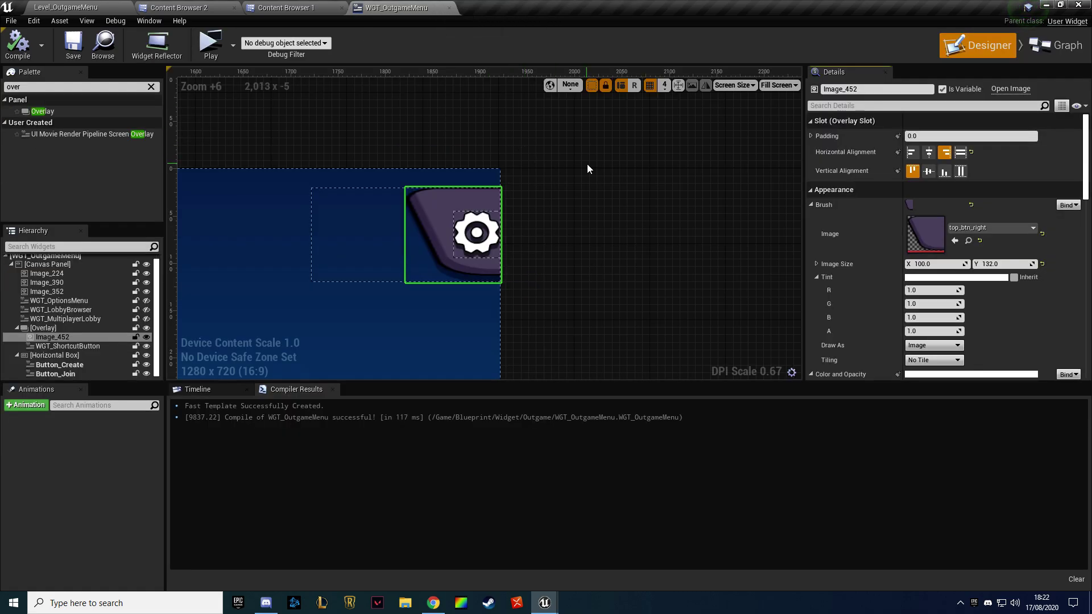
pyautogui.moveTo(953, 264); pyautogui.dragTo(932, 264)
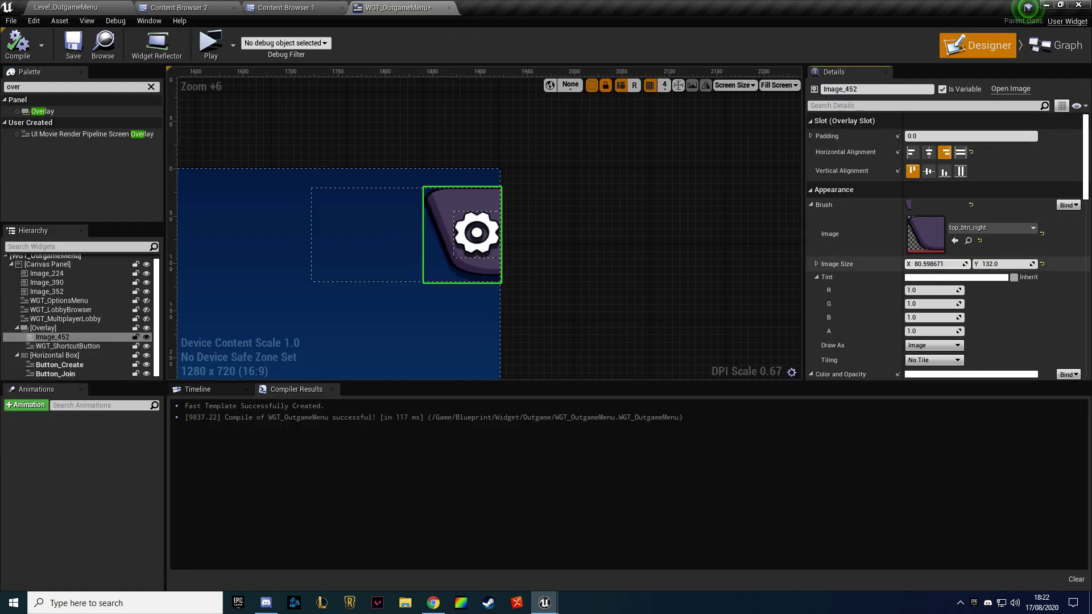
pyautogui.click(953, 263)
# Give the gear button right and bottom padding of 10
pyautogui.click(476, 234)
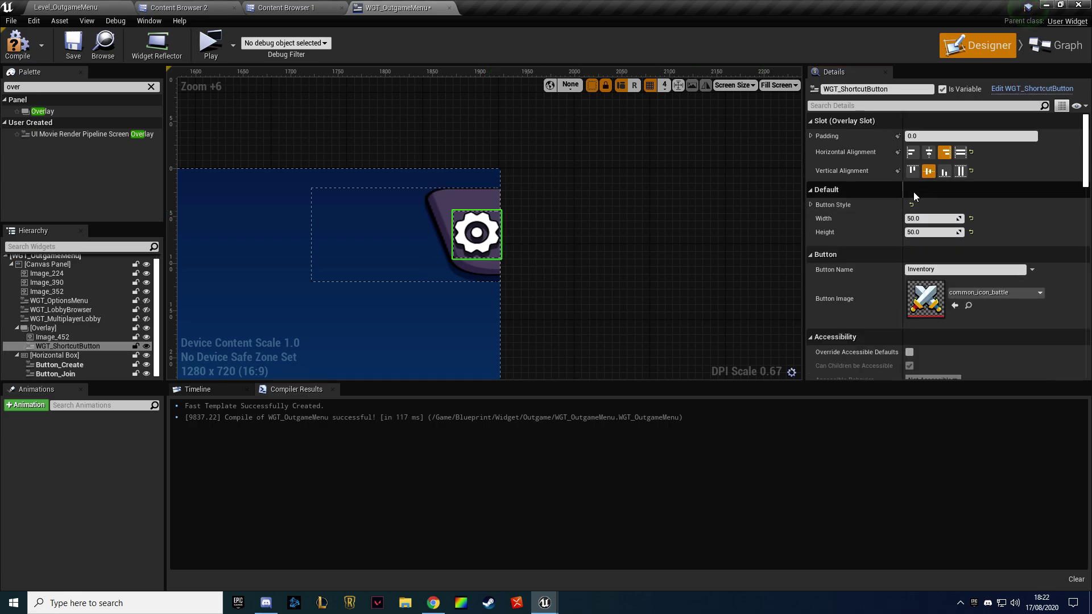
pyautogui.click(811, 136)
pyautogui.click(928, 176)
pyautogui.write('10')
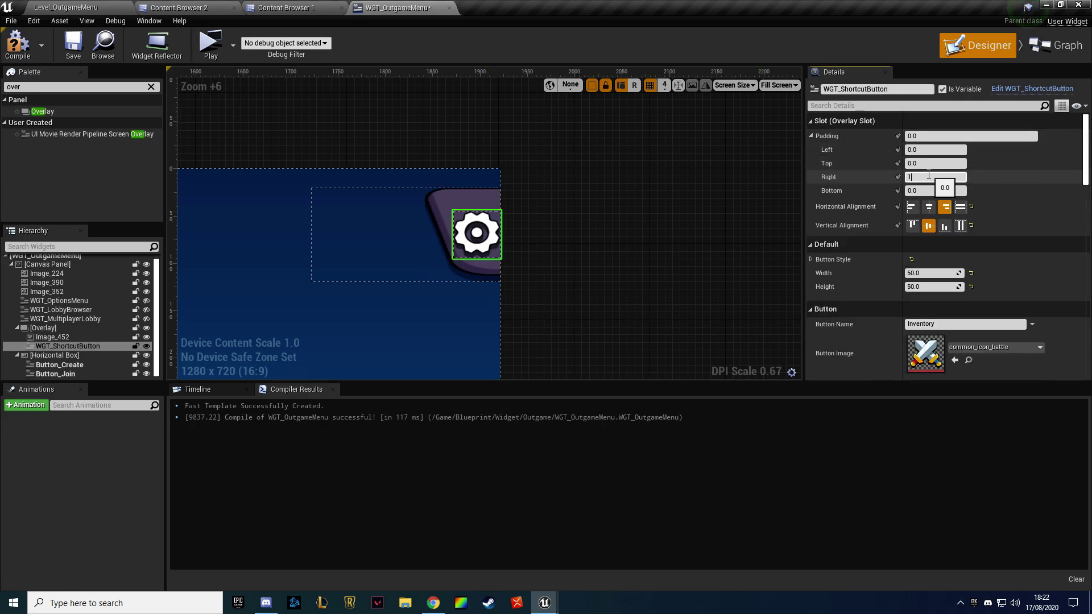
pyautogui.press('Return')
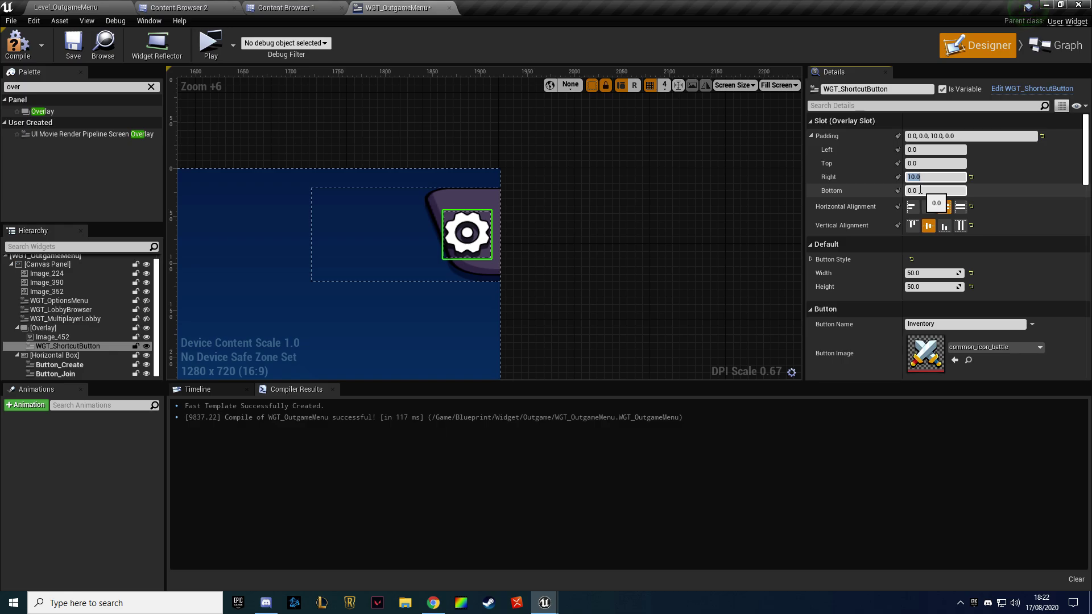
pyautogui.click(919, 191)
pyautogui.write('10')
pyautogui.press('Return')
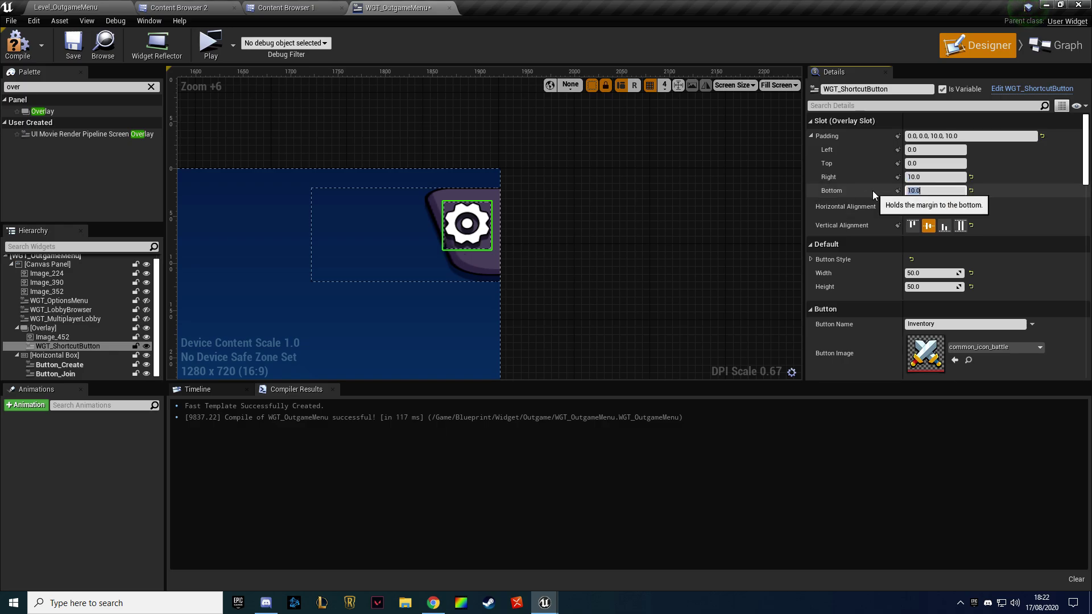
# Set the gear button to 40 by 40 and preview it full screen
pyautogui.scroll(-3, 904, 216)
pyautogui.click(924, 200)
pyautogui.write('40')
pyautogui.press('Return')
pyautogui.click(909, 214)
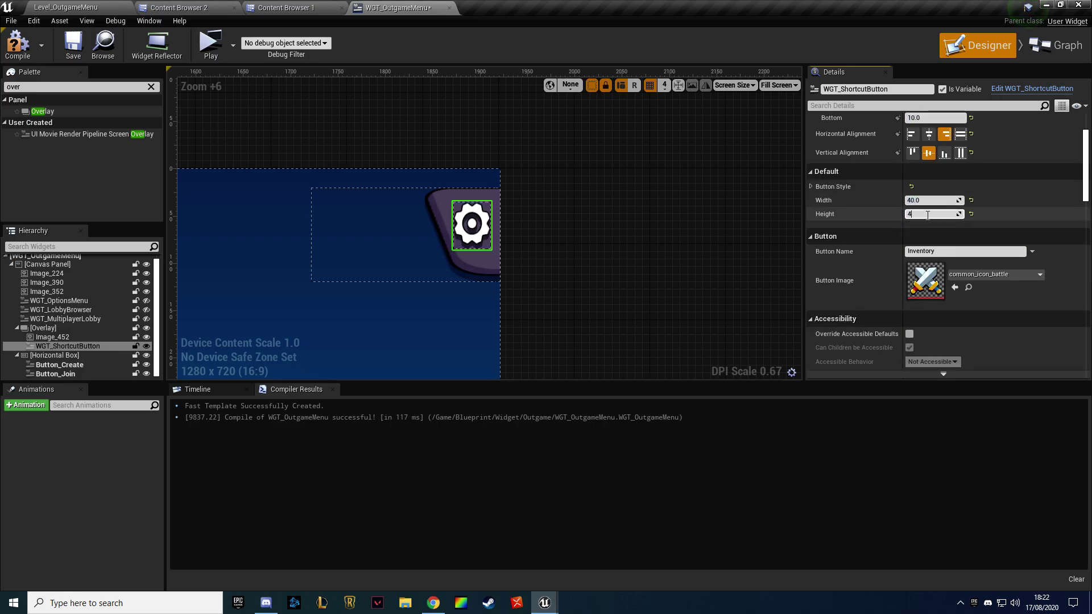
pyautogui.write('40')
pyautogui.press('Return')
pyautogui.scroll(3, 910, 214)
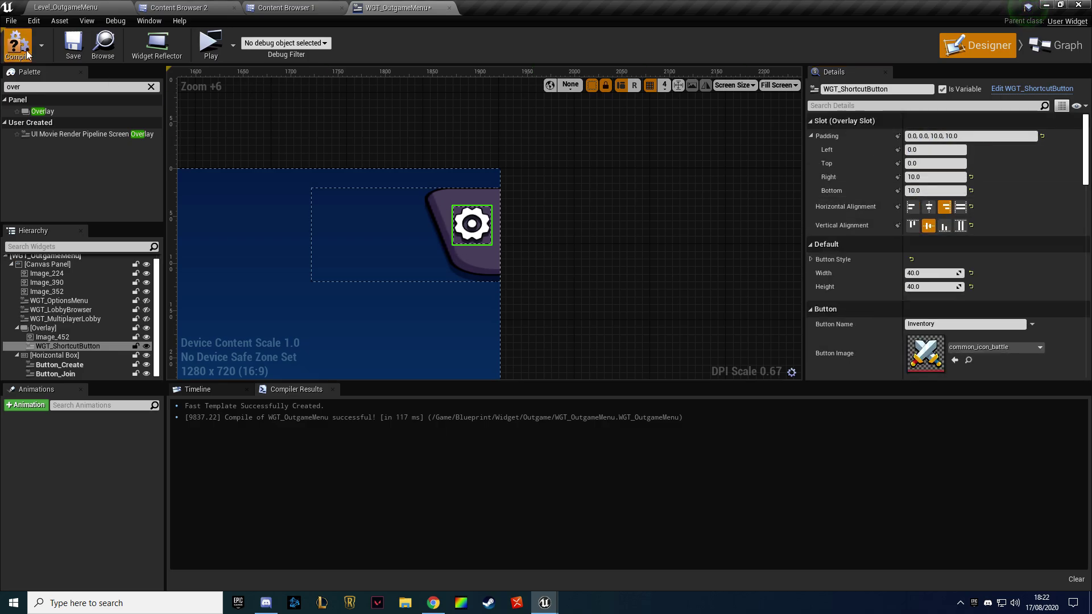
pyautogui.click(210, 43)
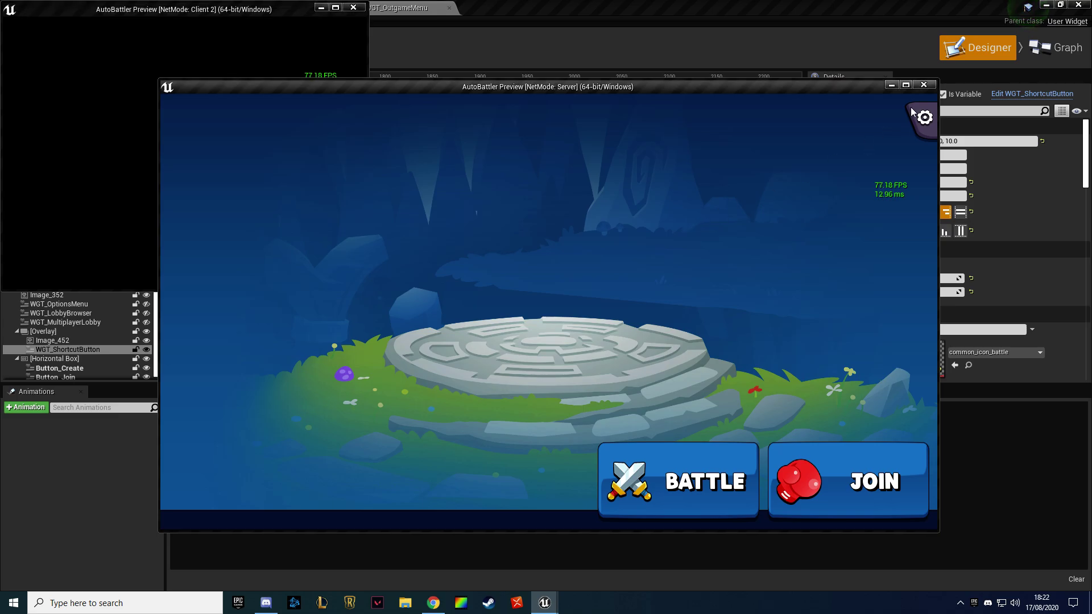
pyautogui.click(905, 84)
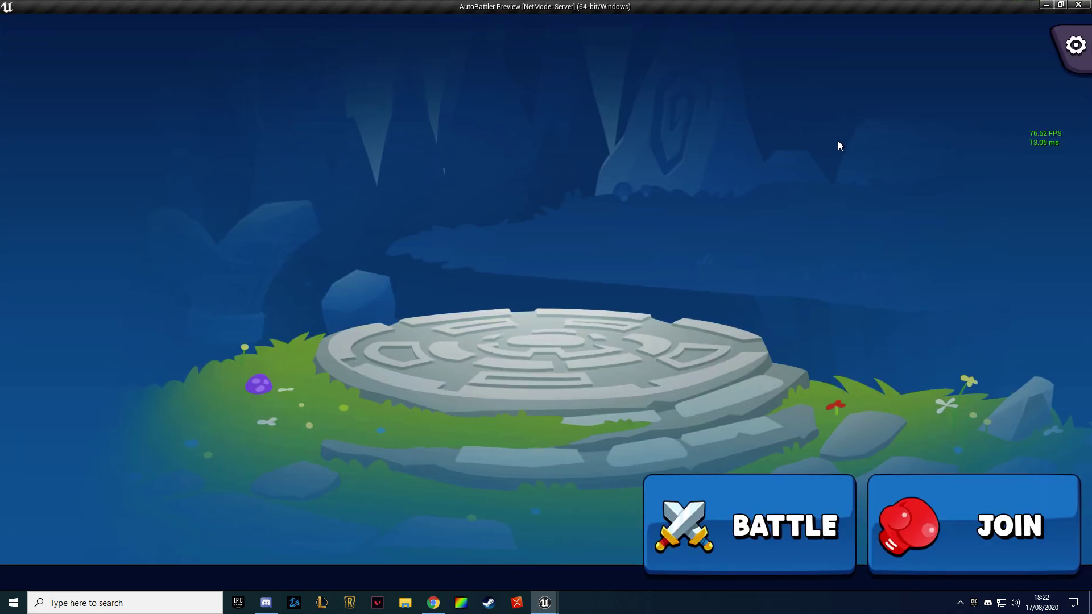
# Stop the preview and set the corner backing image width to 90
pyautogui.press('Escape')
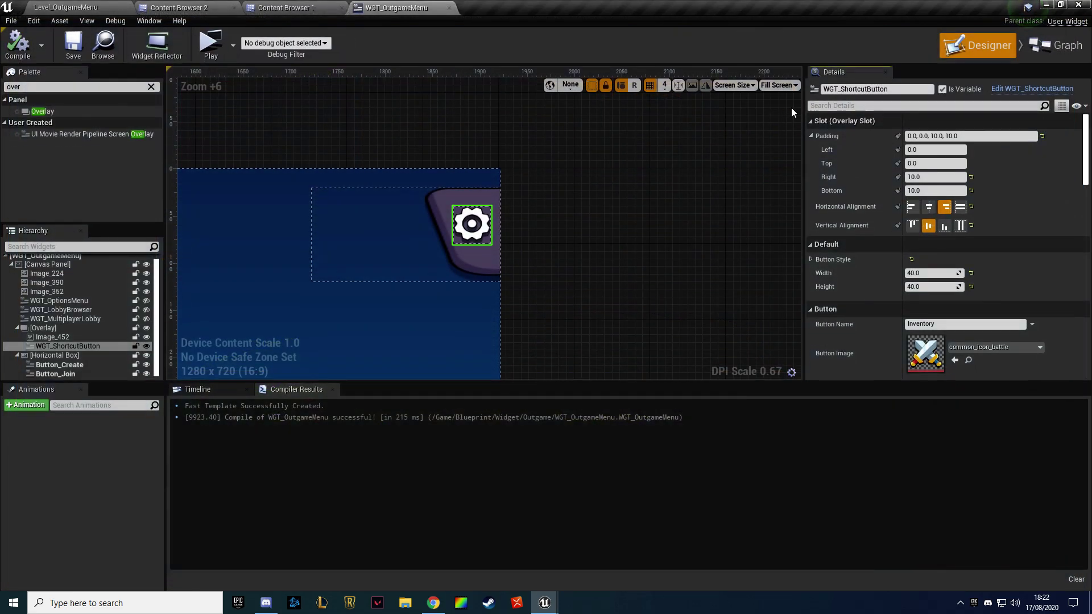
pyautogui.click(479, 268)
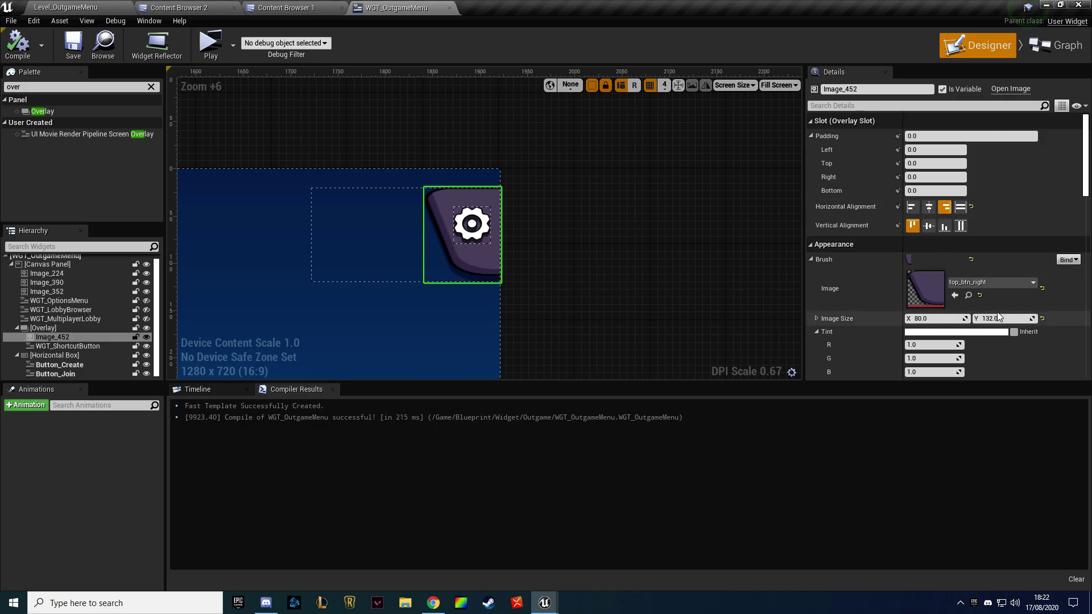
pyautogui.moveTo(998, 318)
pyautogui.mouseDown()
pyautogui.moveTo(1018, 319)
pyautogui.moveTo(989, 318)
pyautogui.mouseUp()
pyautogui.click(412, 260)
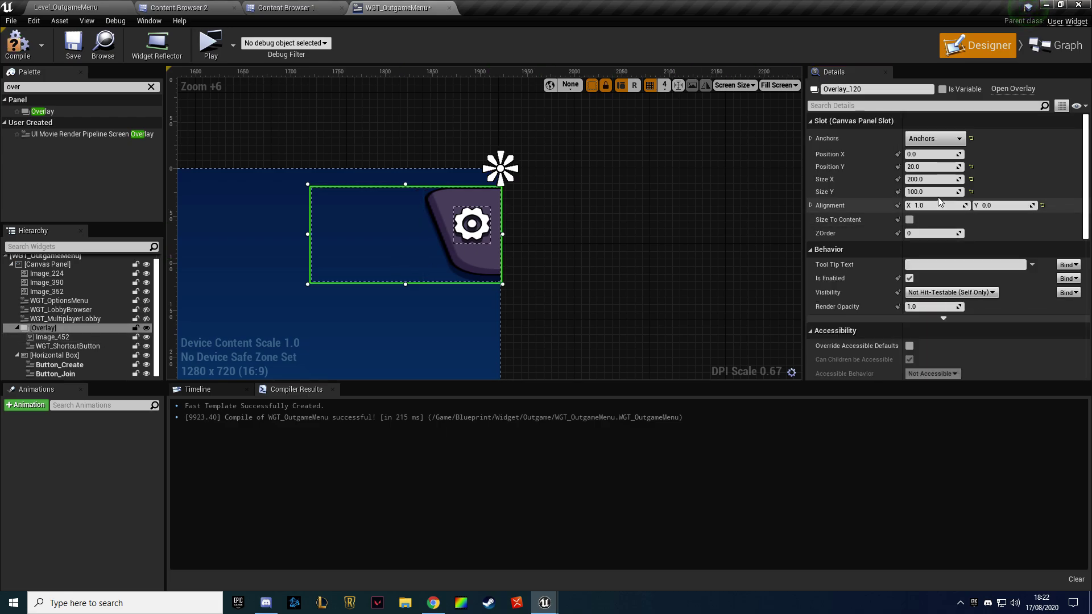
pyautogui.moveTo(930, 192); pyautogui.dragTo(958, 192)
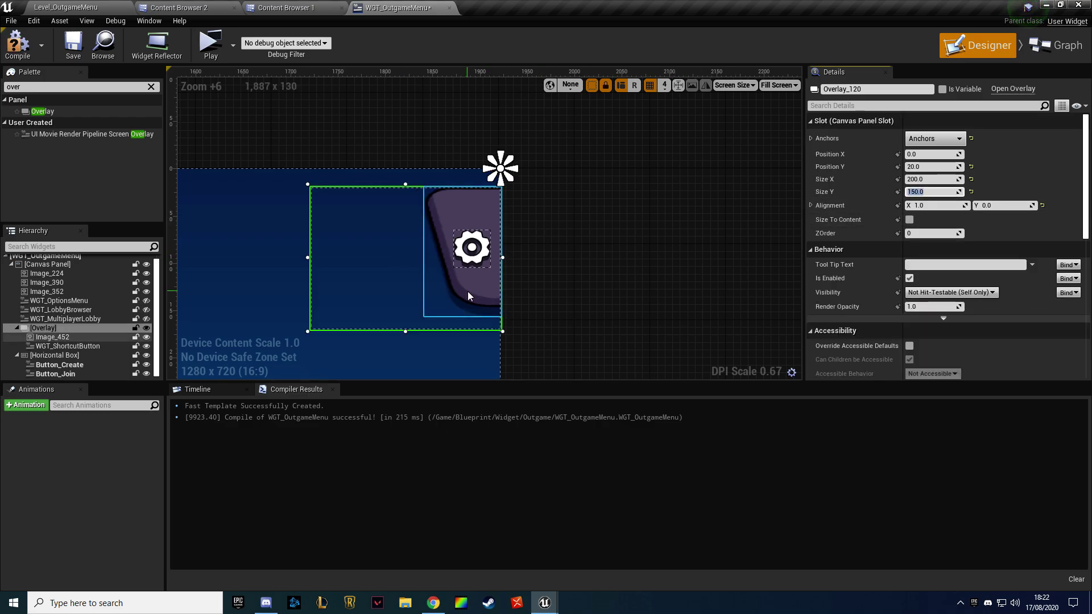
pyautogui.click(472, 293)
pyautogui.moveTo(1000, 319); pyautogui.dragTo(998, 319)
pyautogui.click(935, 318)
pyautogui.write('90')
pyautogui.press('Return')
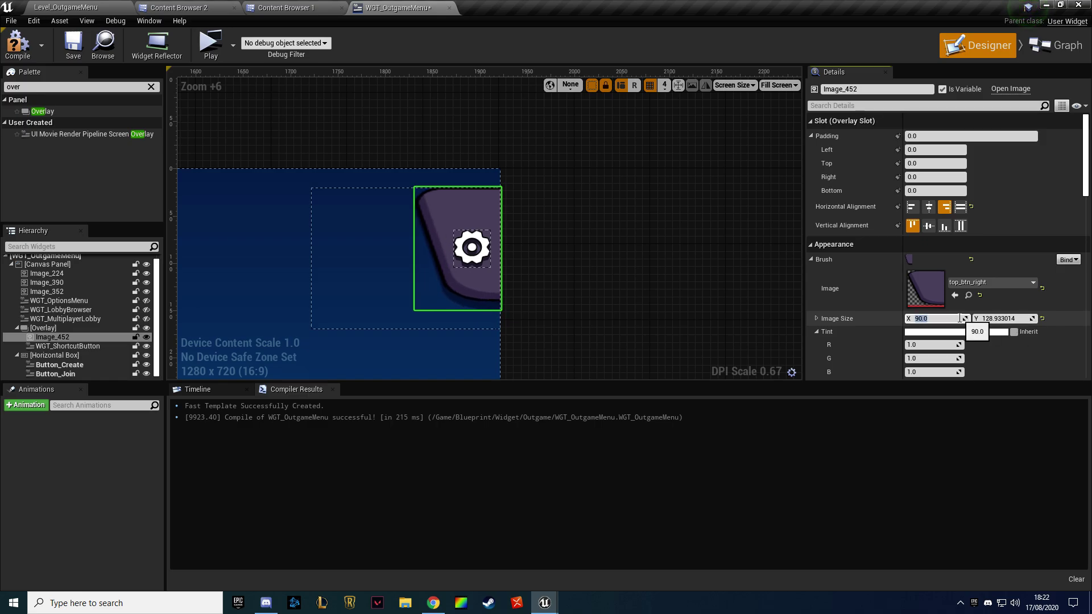
# Set the gear overlay height to 120, compile and test in play
pyautogui.click(472, 247)
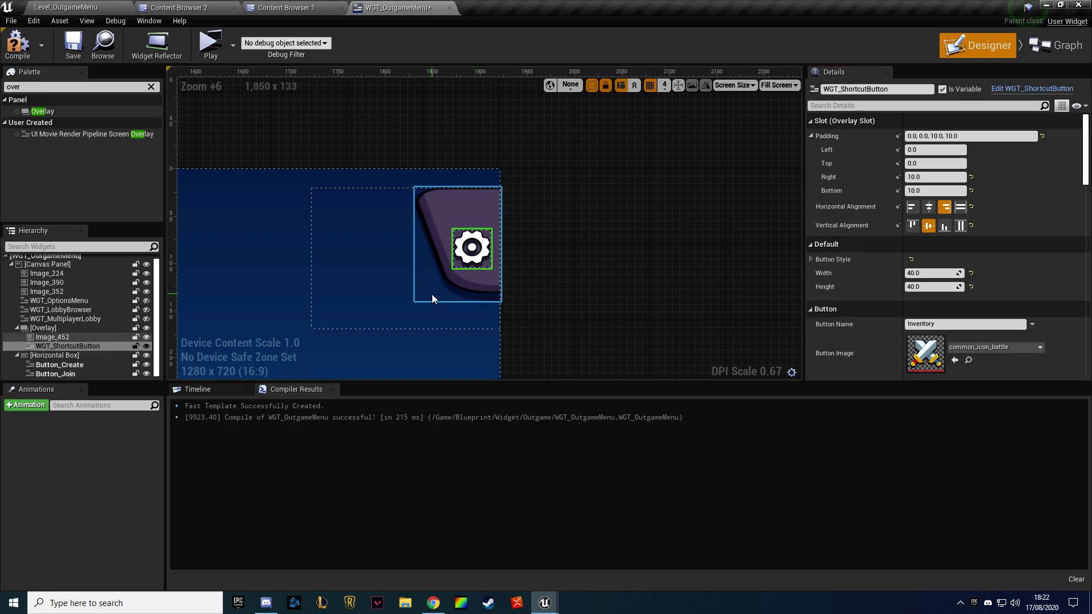
pyautogui.click(431, 295)
pyautogui.moveTo(932, 192); pyautogui.dragTo(923, 191)
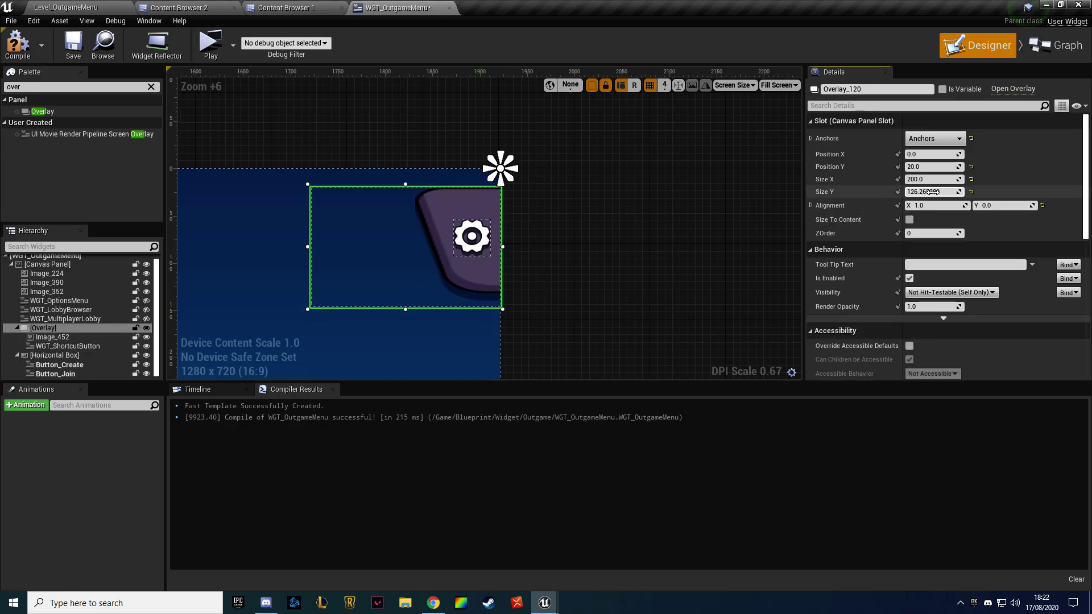
pyautogui.write('120')
pyautogui.press('Return')
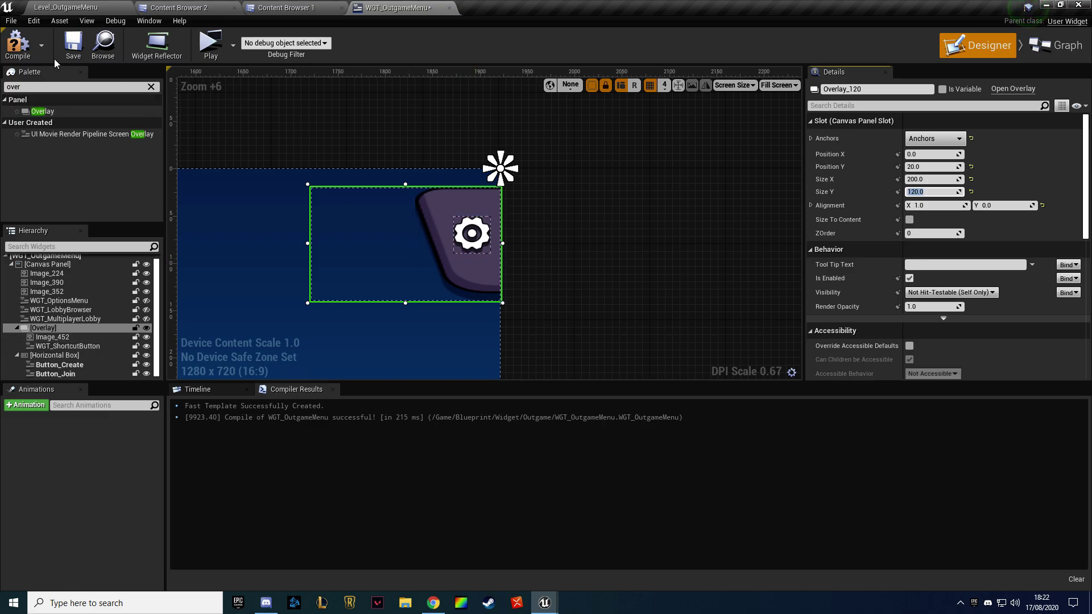
pyautogui.click(17, 43)
pyautogui.click(210, 42)
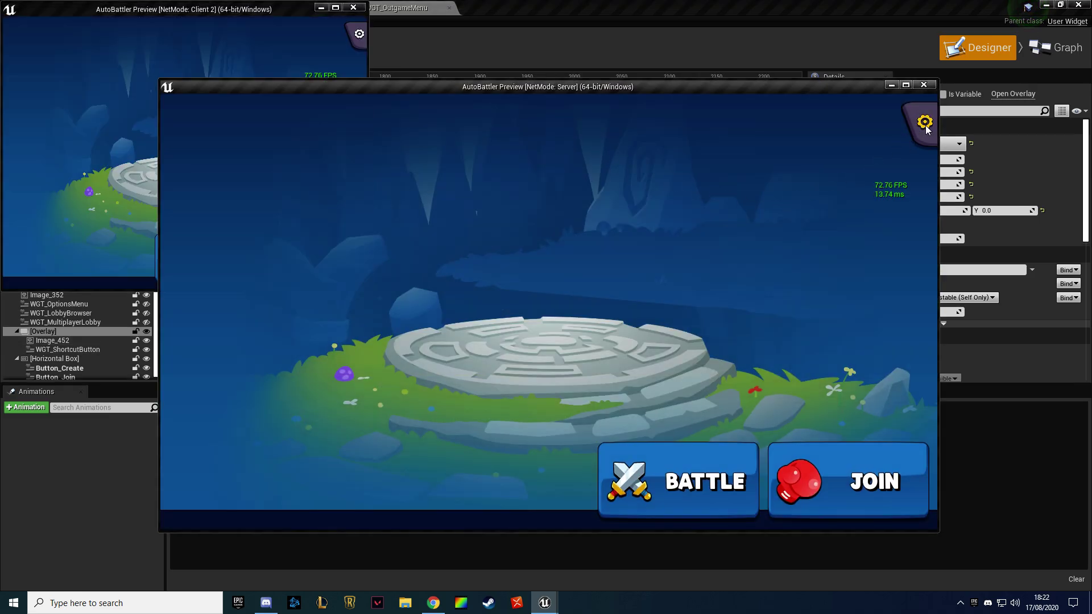
pyautogui.press('Escape')
pyautogui.press('Down')
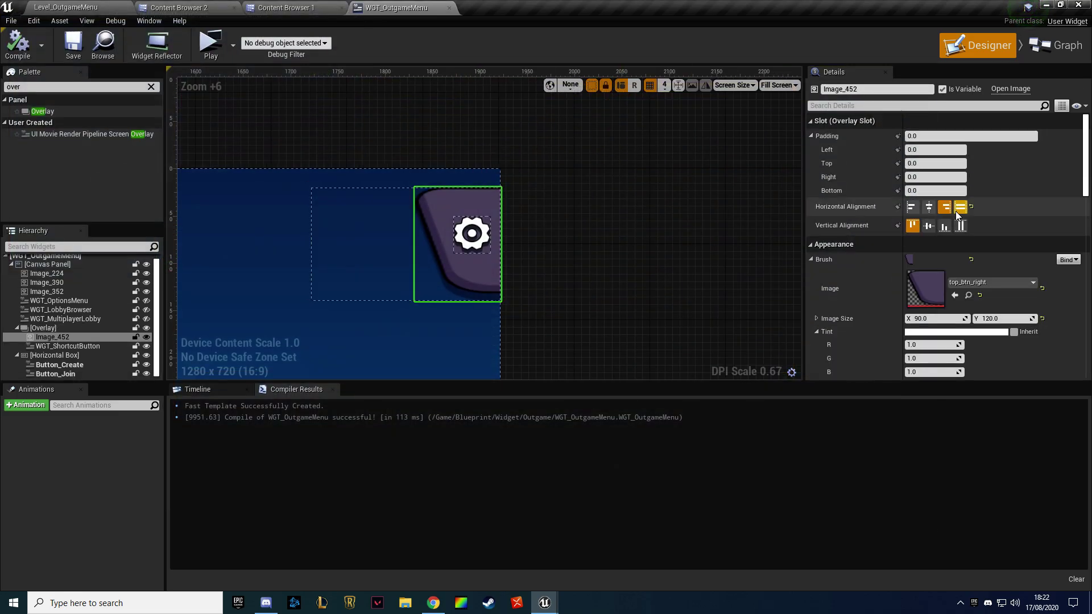
pyautogui.press('Down')
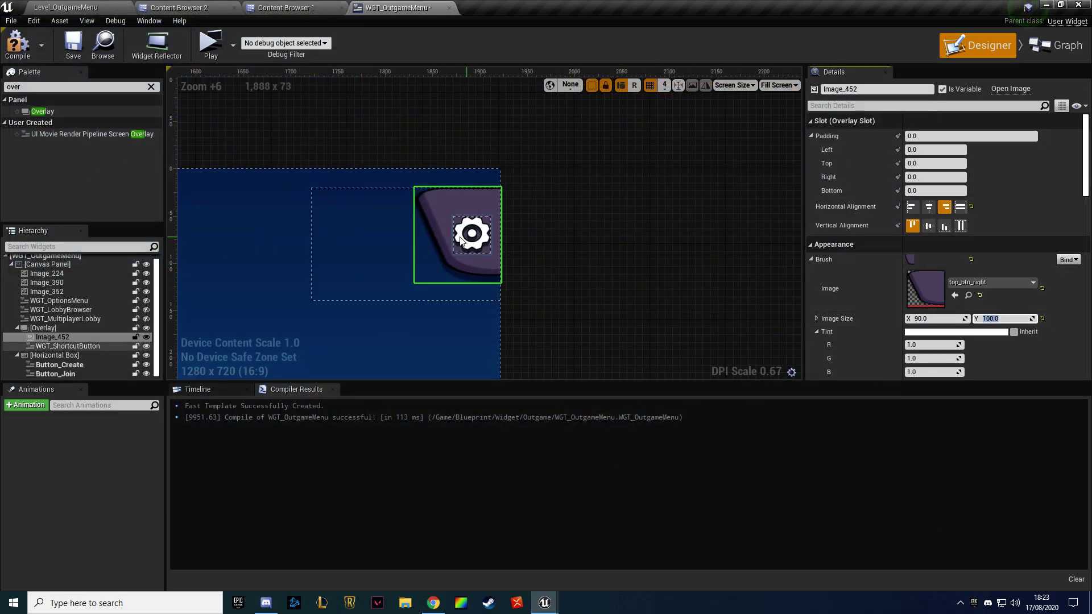
# Set the gear button's bottom padding to 20 and preview it in game
pyautogui.click(935, 190)
pyautogui.write('20')
pyautogui.press('Return')
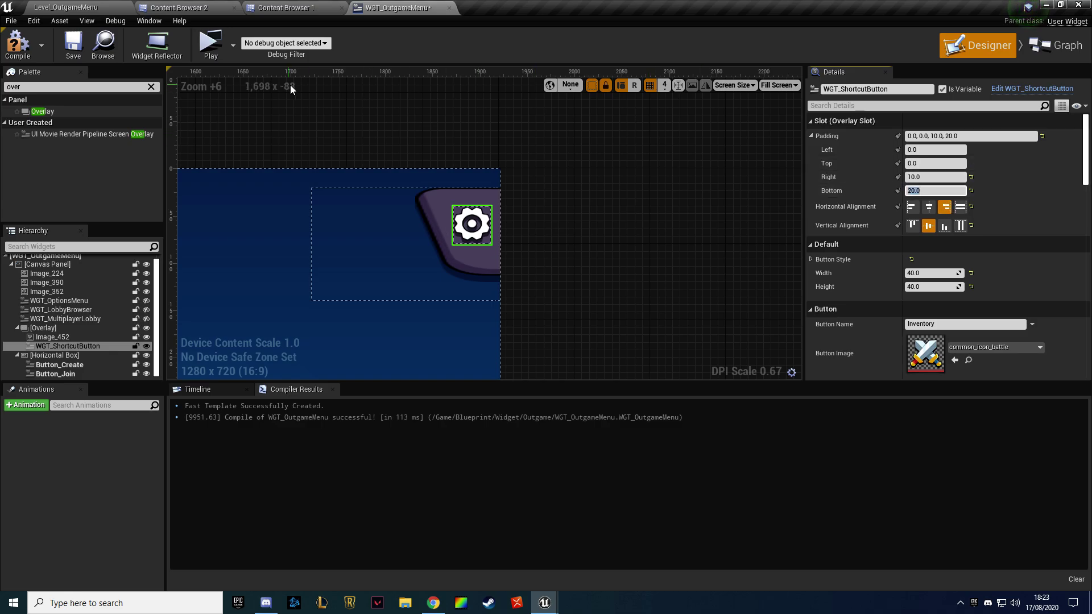
pyautogui.click(210, 43)
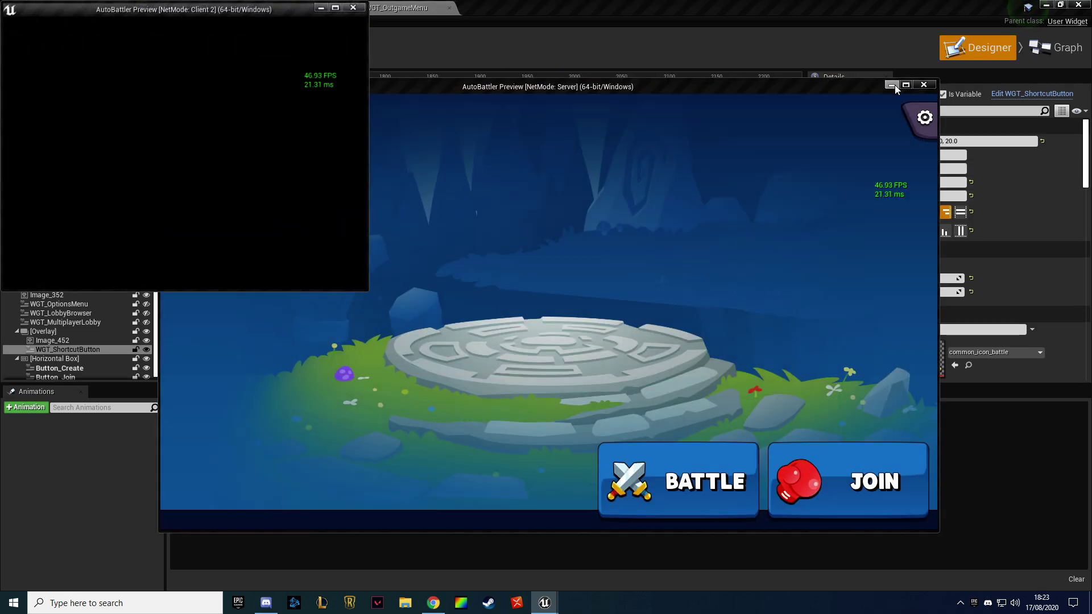
pyautogui.click(906, 86)
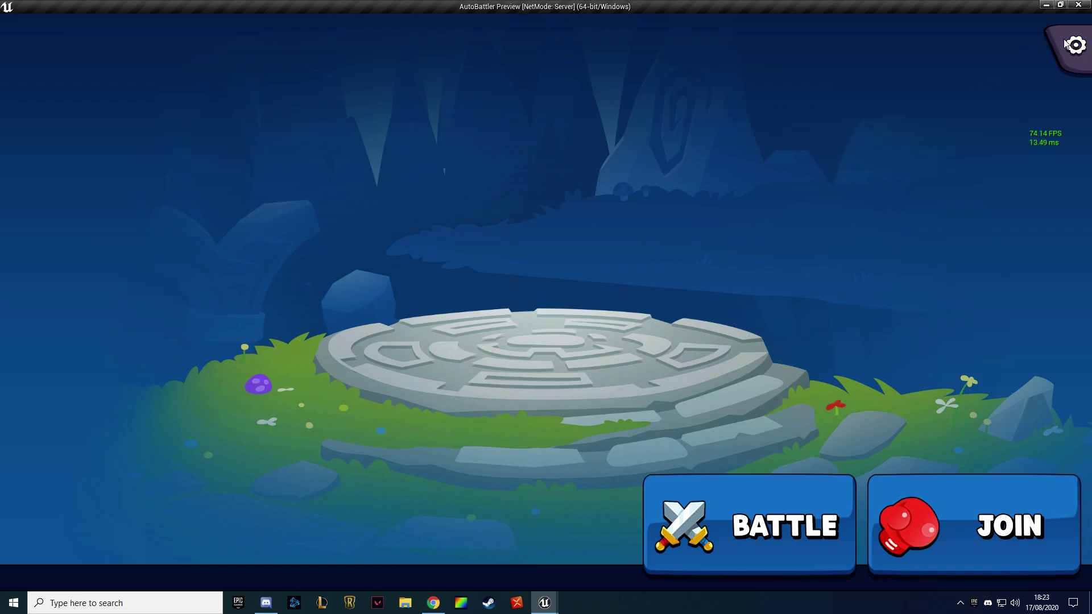
pyautogui.click(1077, 5)
# Point the button at WGT_OptionsMenu, then compile and save the outgame menu widget
pyautogui.scroll(-3, 941, 261)
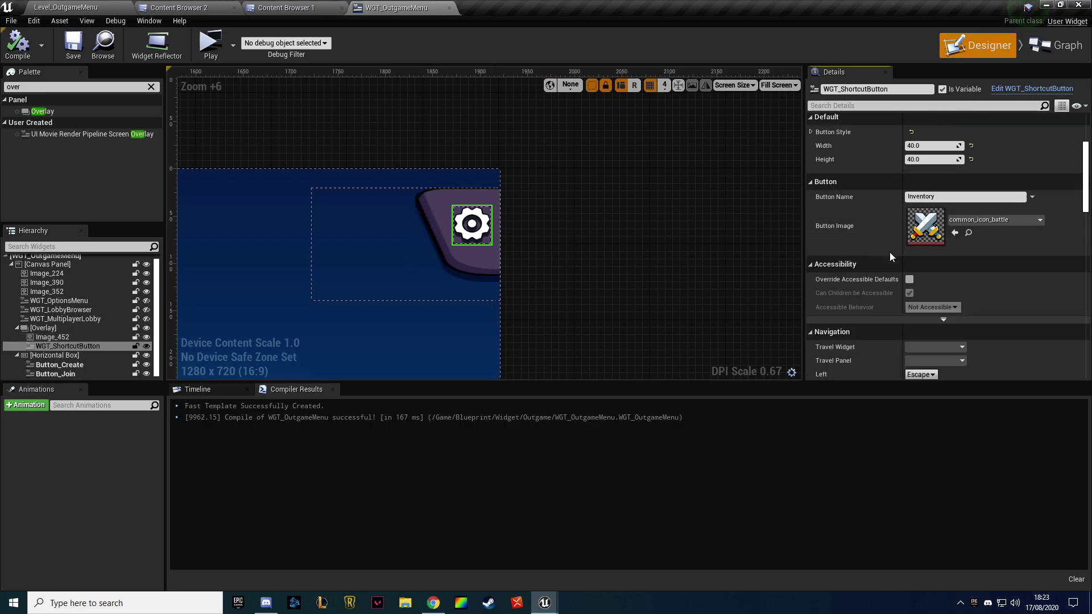
pyautogui.scroll(-2, 889, 251)
pyautogui.click(933, 274)
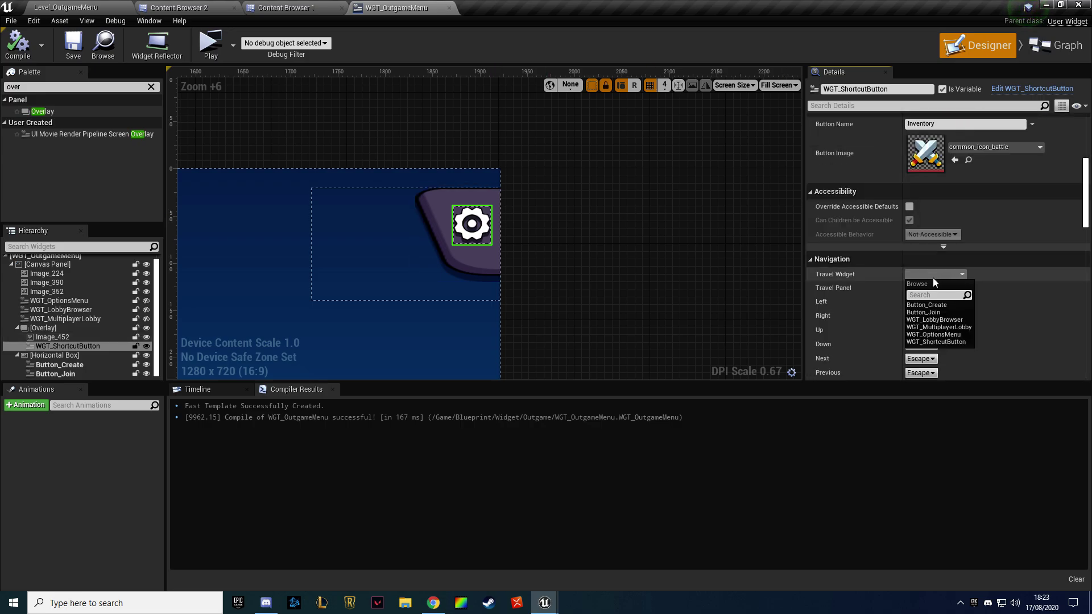
pyautogui.click(954, 337)
pyautogui.click(17, 43)
pyautogui.click(73, 43)
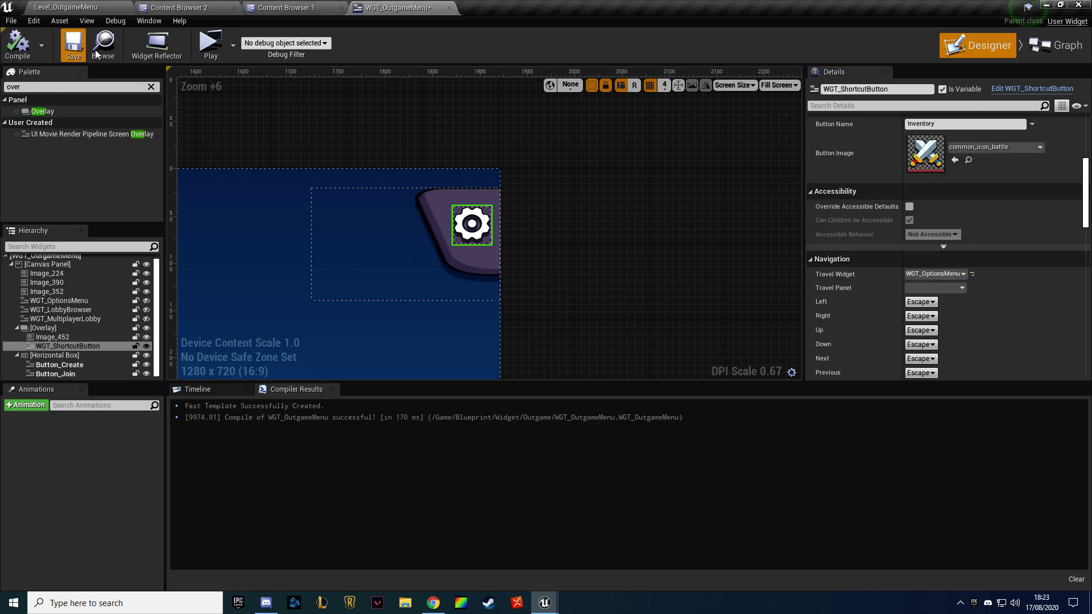
# Launch the server-and-client preview, create a lobby on the server, and reposition the client window
pyautogui.click(221, 54)
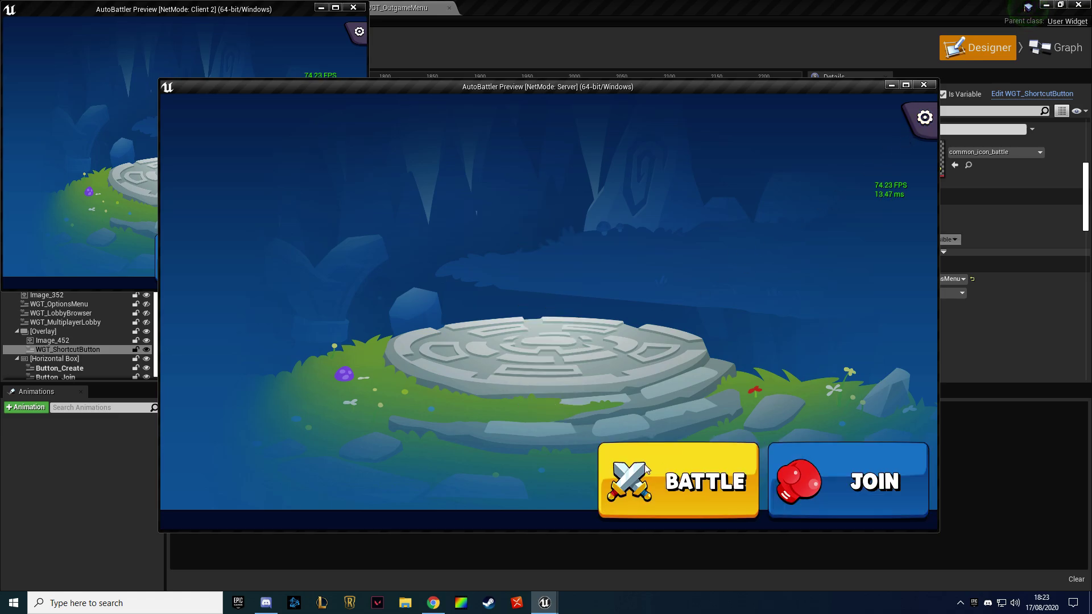
pyautogui.press('Escape')
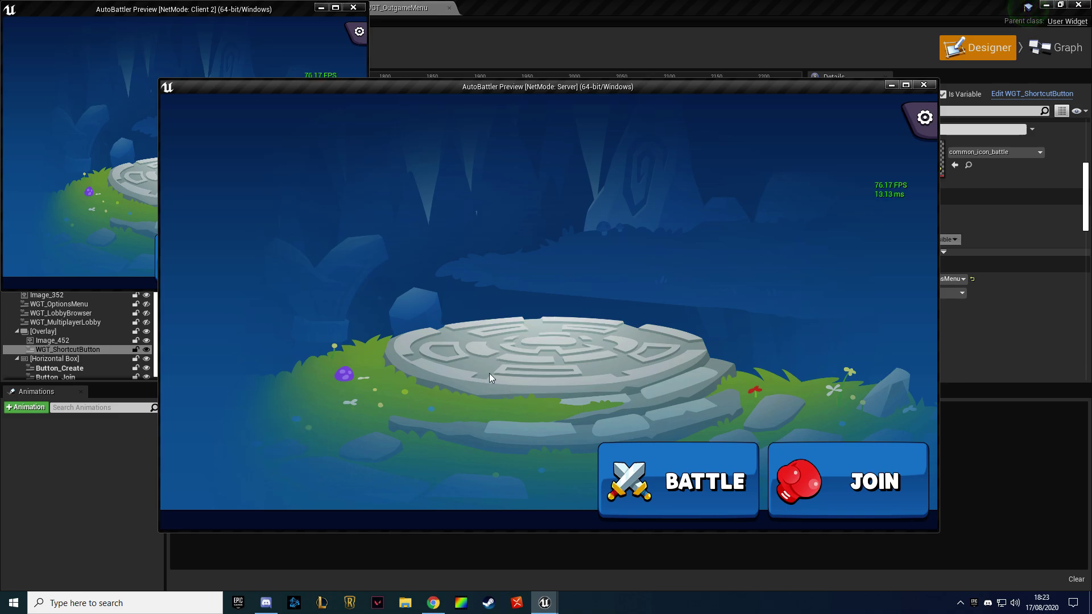
pyautogui.click(671, 459)
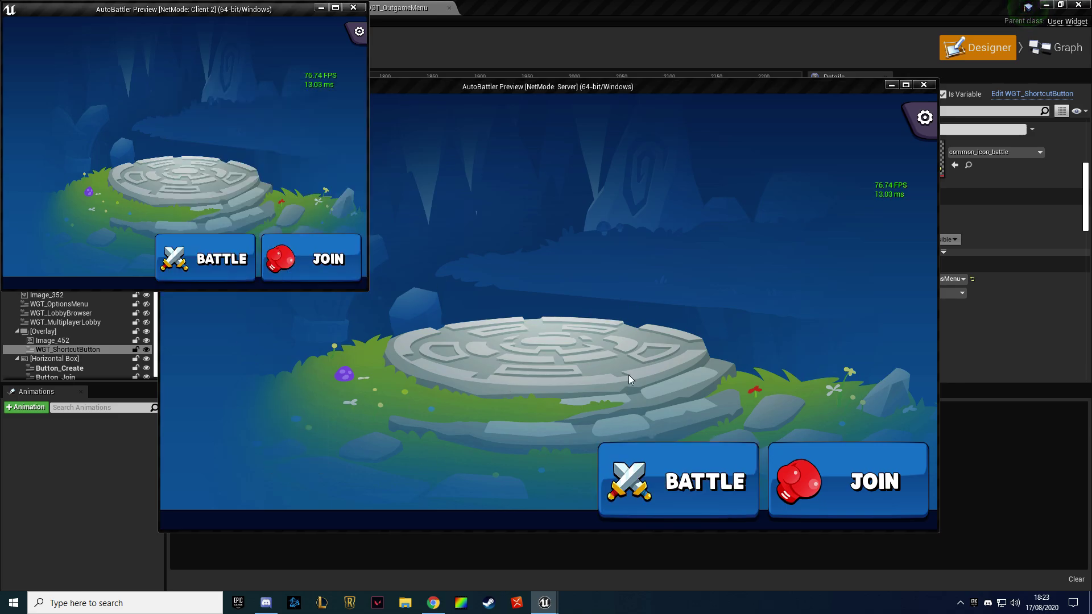
pyautogui.click(248, 9)
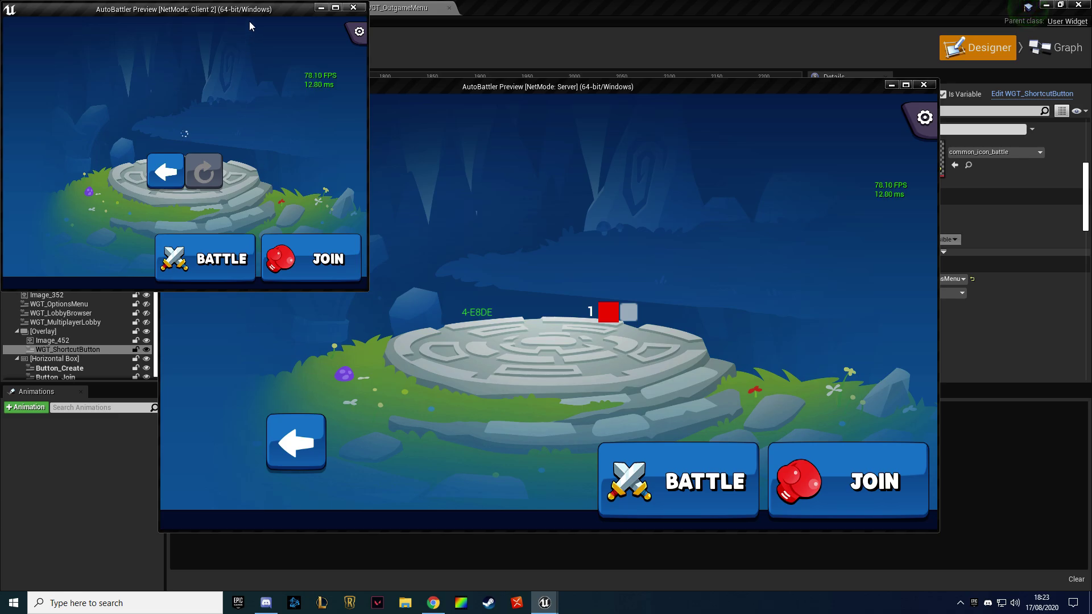
pyautogui.moveTo(249, 10); pyautogui.dragTo(402, 44)
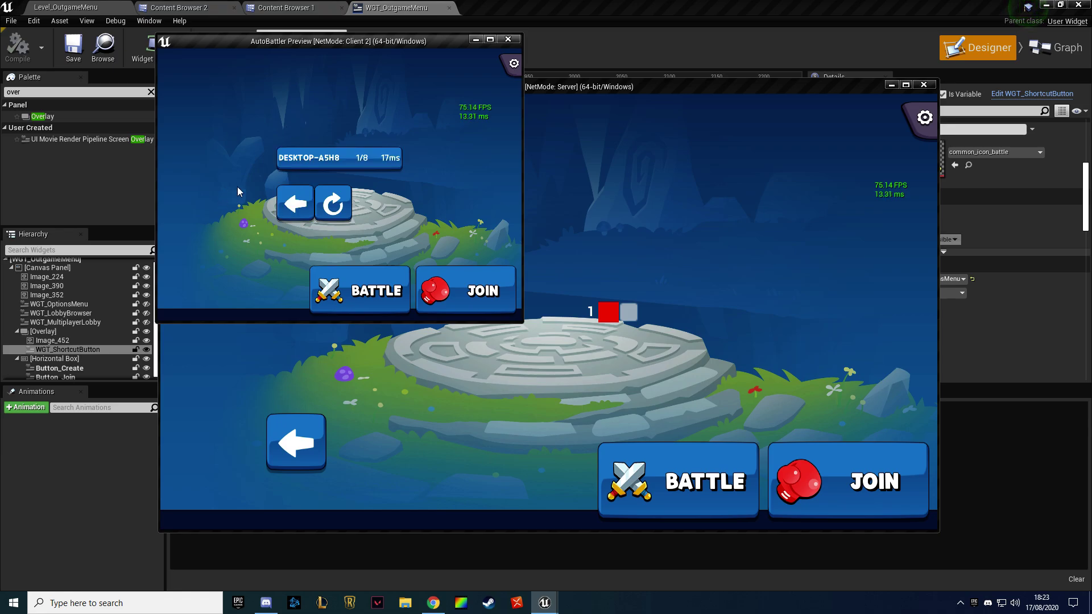
# On the client, refresh the server browser, join and leave the lobby, then return to the main menu
pyautogui.click(333, 204)
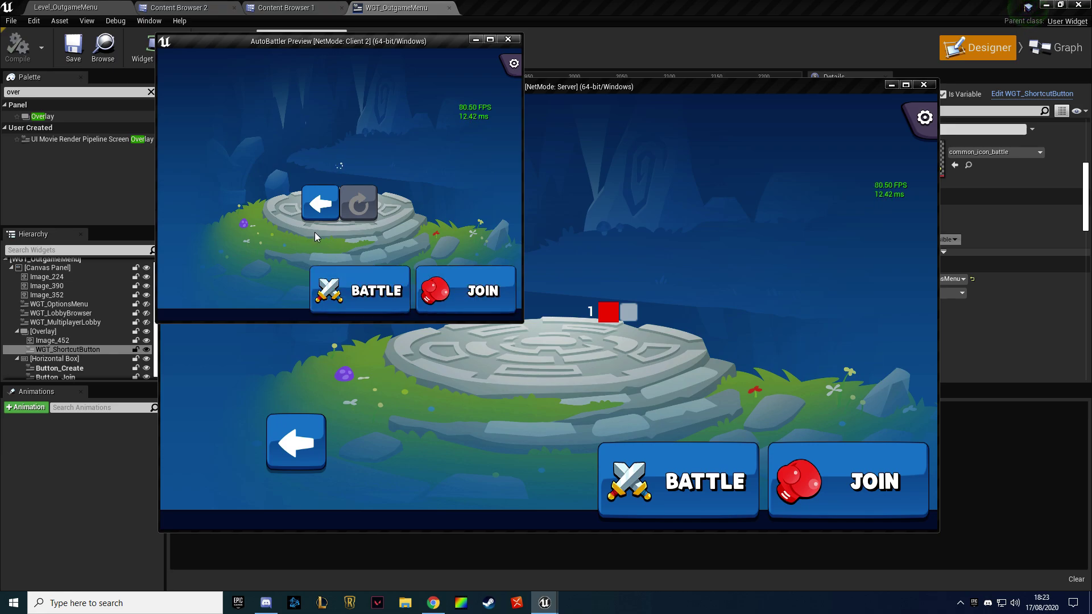
pyautogui.click(295, 207)
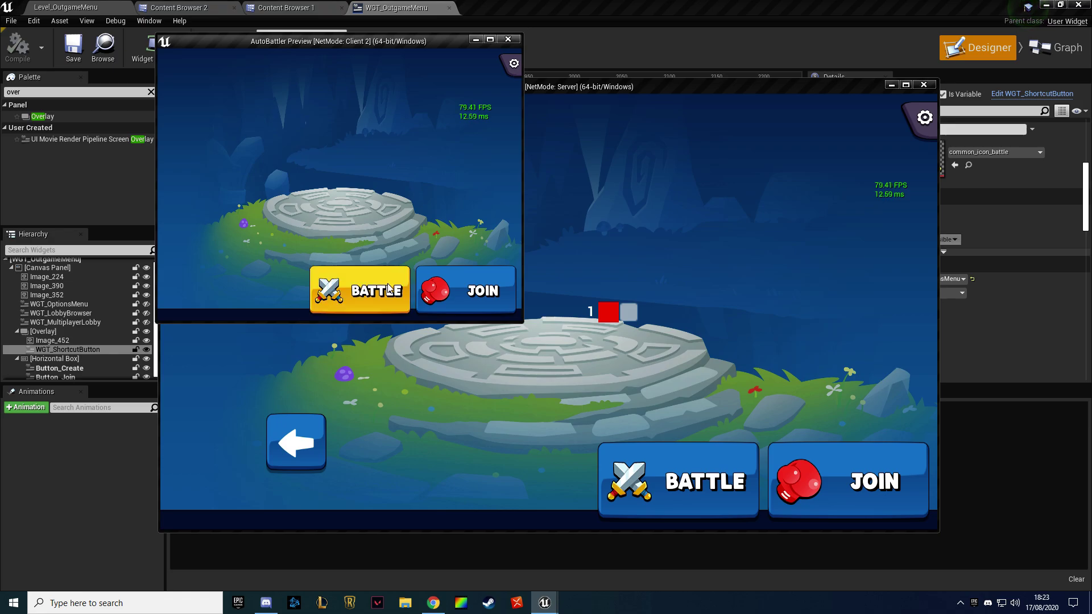
pyautogui.click(465, 290)
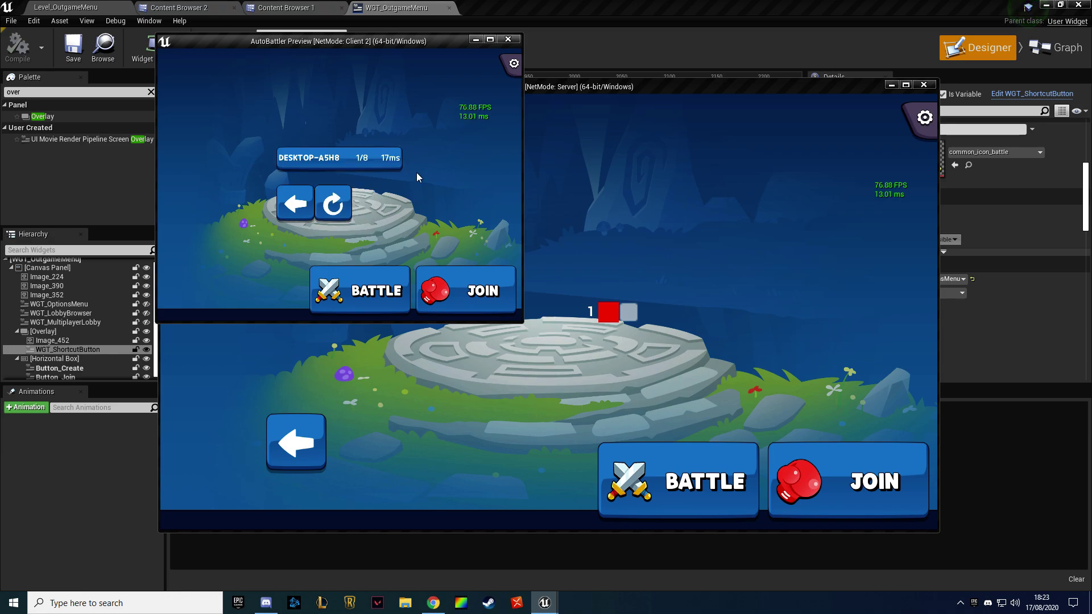
pyautogui.click(396, 165)
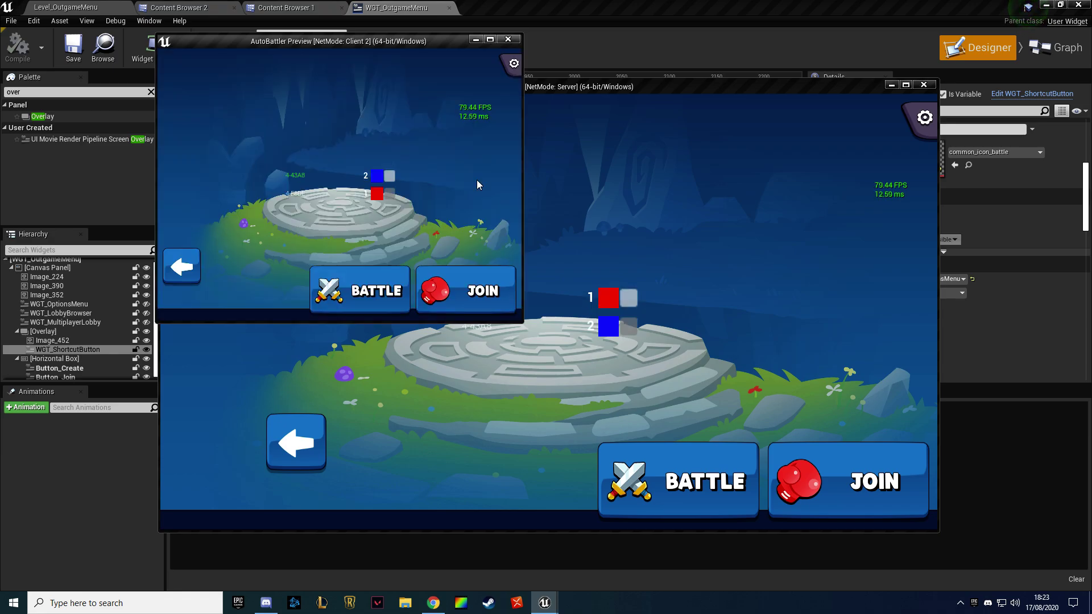
pyautogui.click(191, 268)
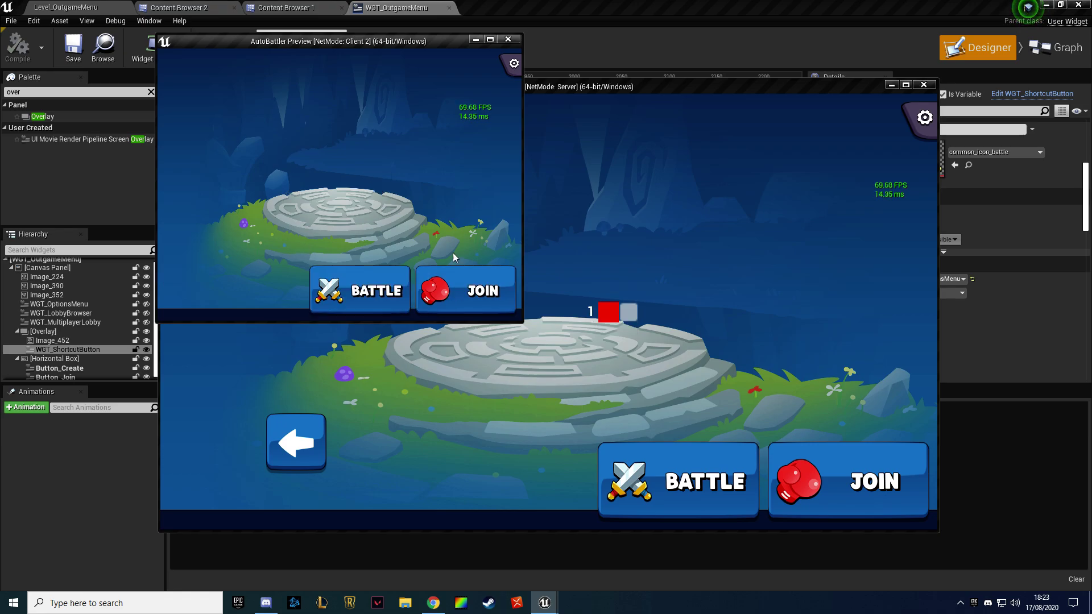
pyautogui.click(361, 292)
pyautogui.click(182, 266)
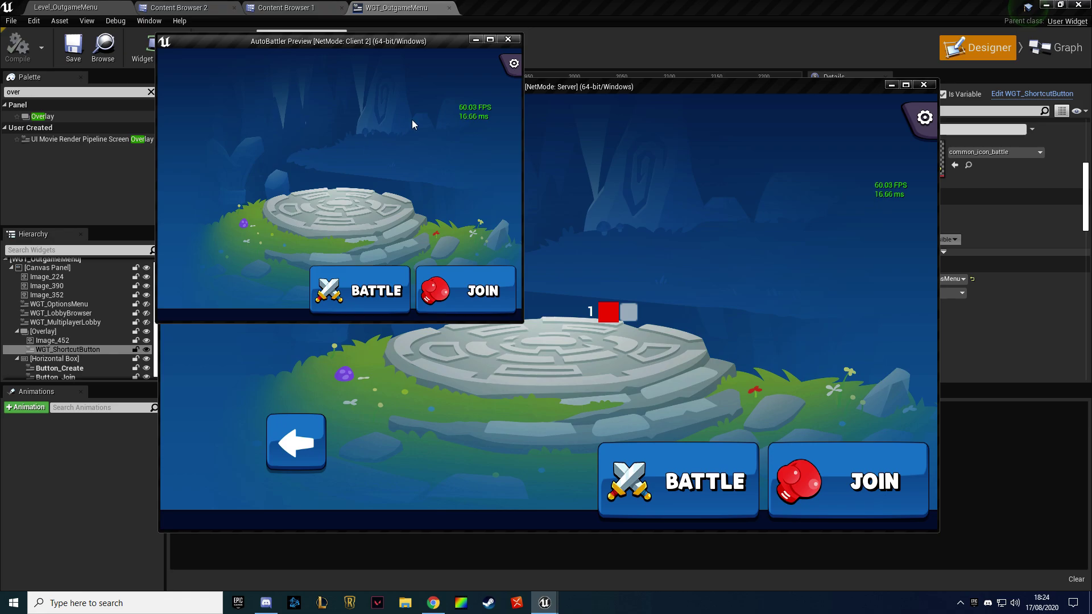
# Stop the preview and add a new Overlay under the Canvas Panel
pyautogui.click(508, 37)
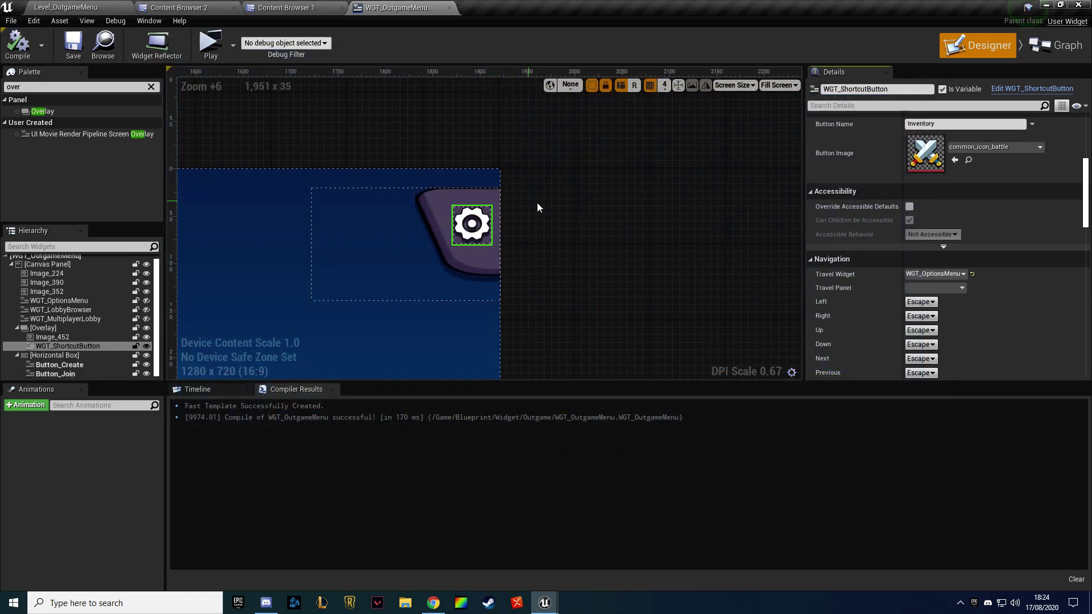
pyautogui.scroll(1, 633, 159)
pyautogui.scroll(-2, 619, 212)
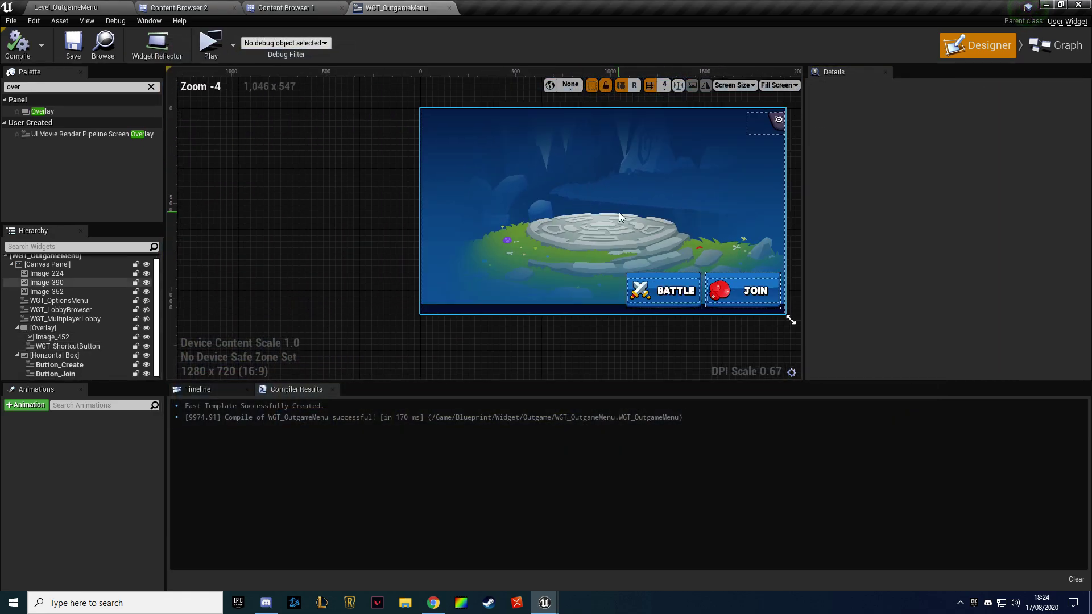
pyautogui.moveTo(619, 212); pyautogui.dragTo(554, 194, button='right')
pyautogui.scroll(1, 543, 231)
pyautogui.scroll(-1, 542, 232)
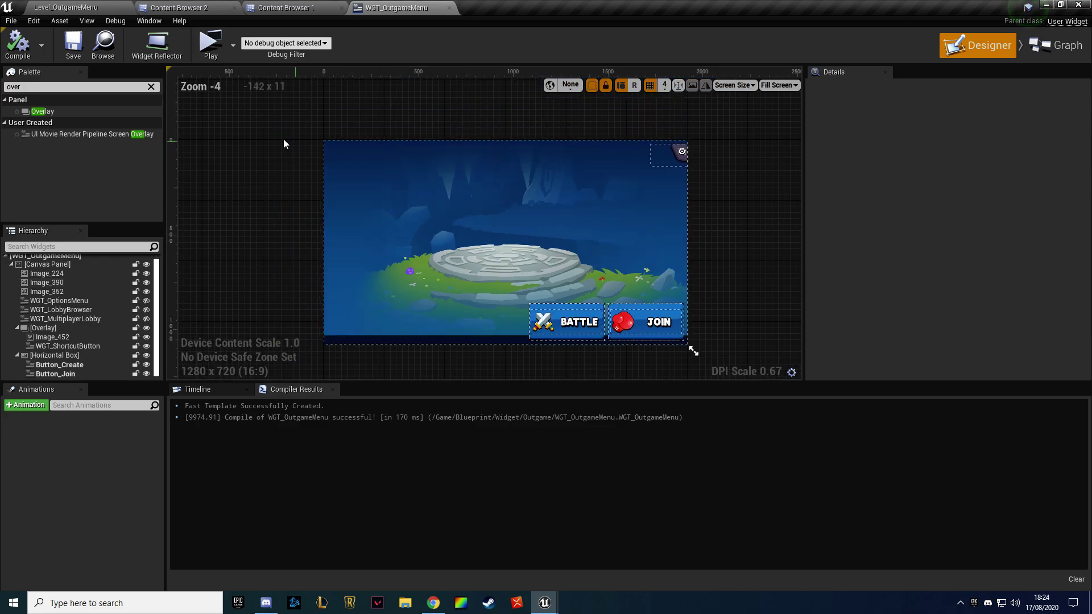
pyautogui.click(51, 87)
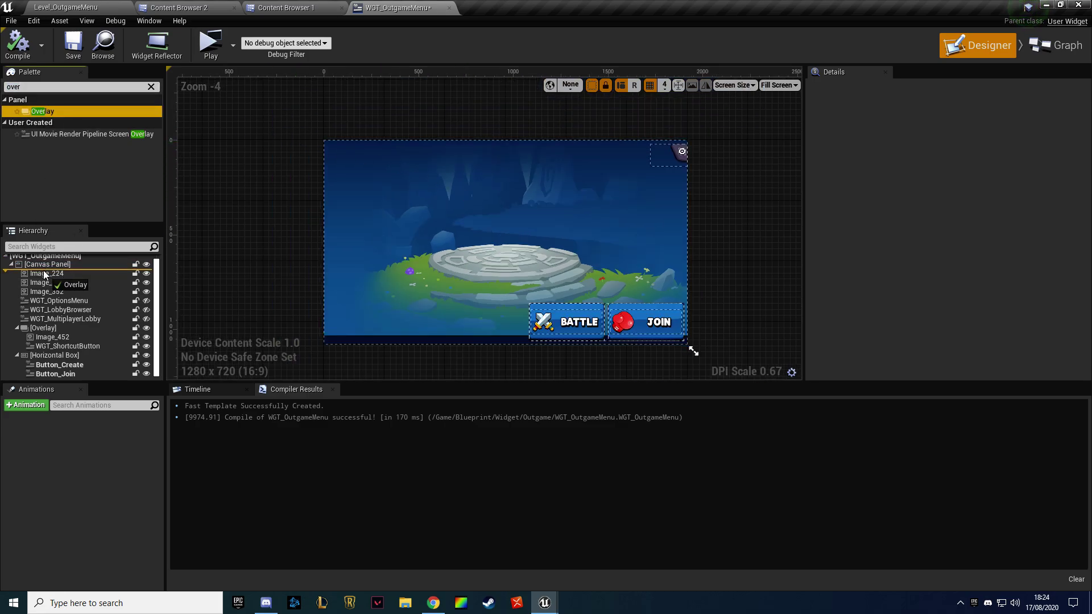
pyautogui.moveTo(43, 111); pyautogui.dragTo(43, 270)
# Rename Image_224 to Background_Color and Image_390 to Background_Image
pyautogui.doubleClick(50, 283)
pyautogui.write('Bac')
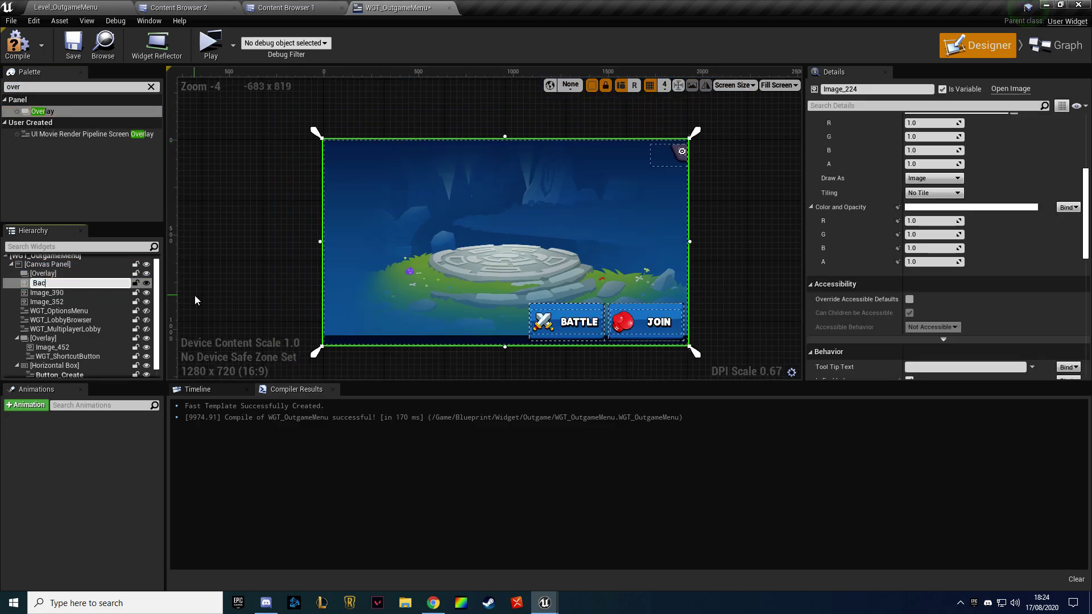
pyautogui.write('kground_Color')
pyautogui.press('Return')
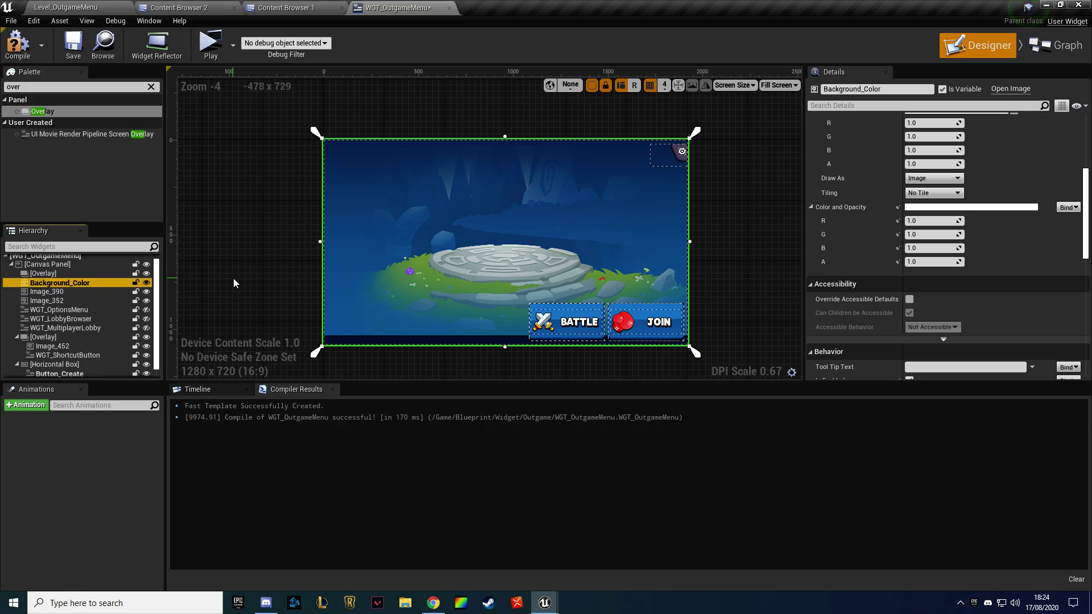
pyautogui.click(78, 293)
pyautogui.press('F2')
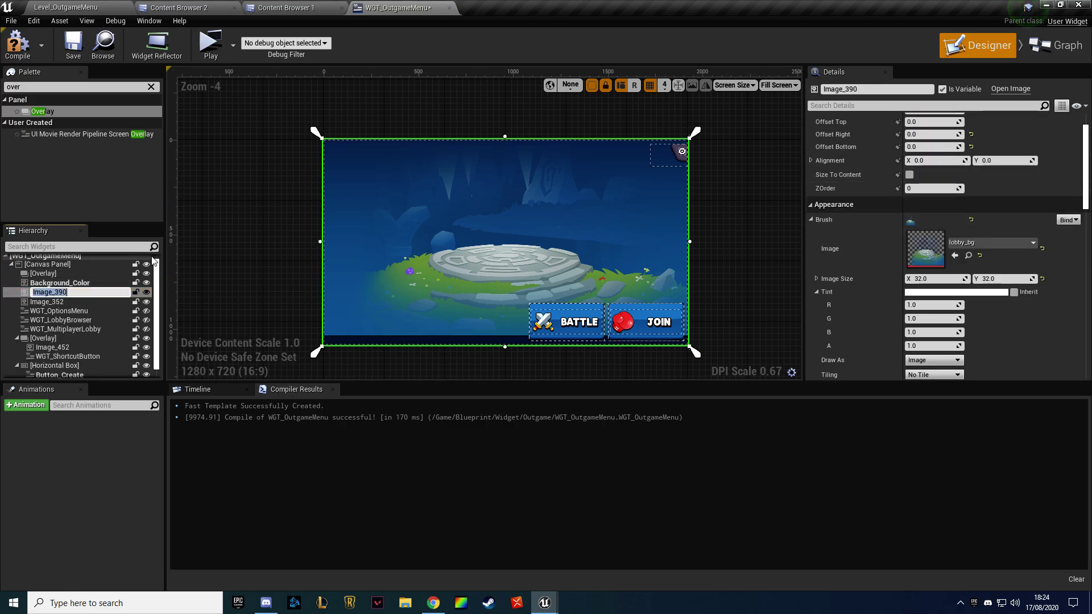
pyautogui.write('Background_Image')
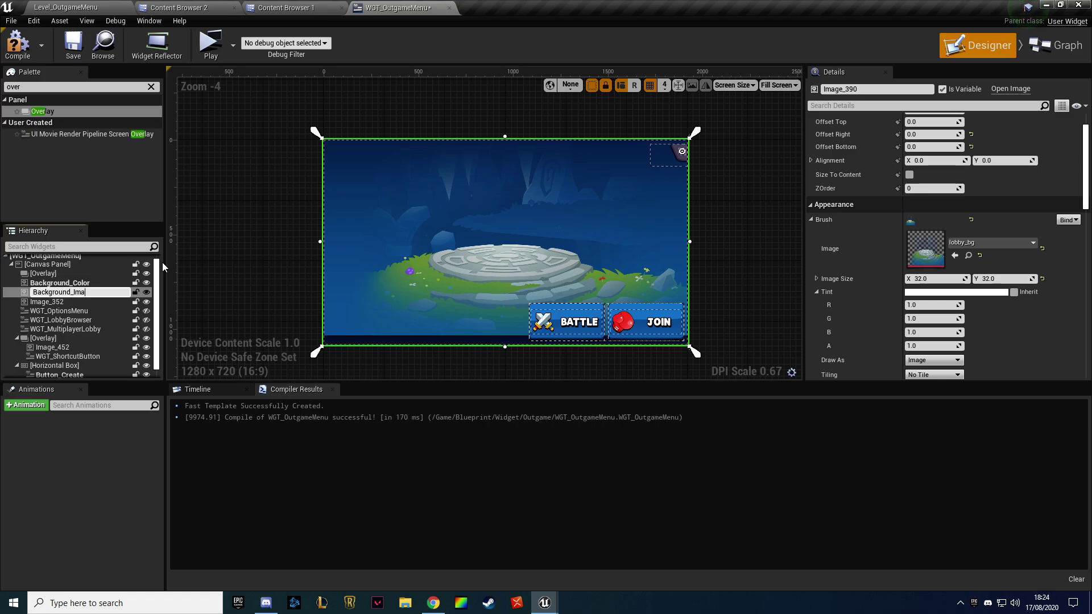
pyautogui.press('Return')
# Rename the bottom strip image Image_352 to Background_Footer
pyautogui.click(55, 301)
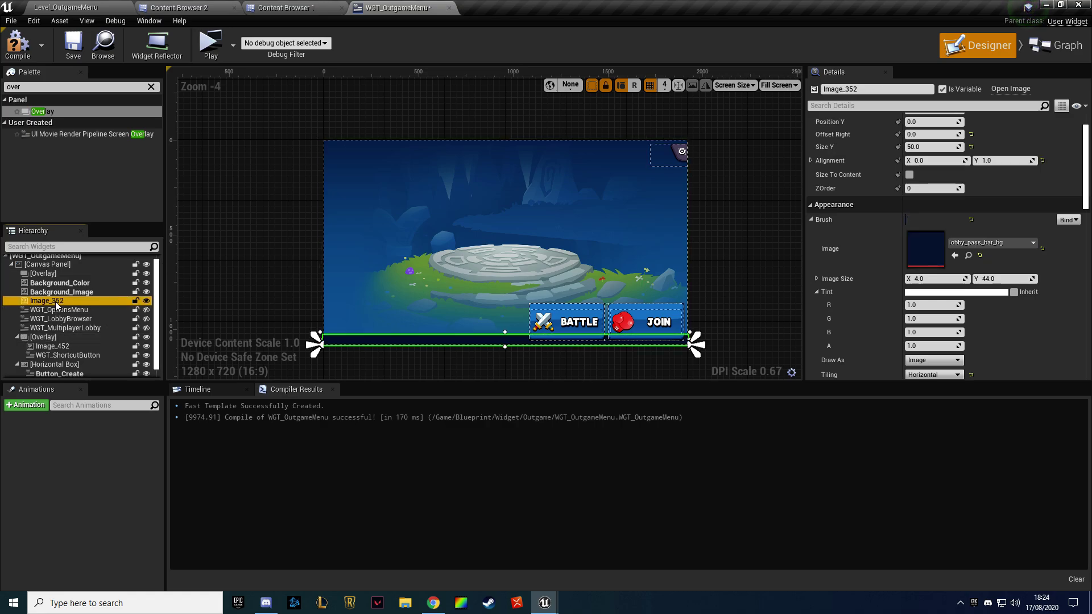
pyautogui.press('F2')
pyautogui.write('Background_Bottom')
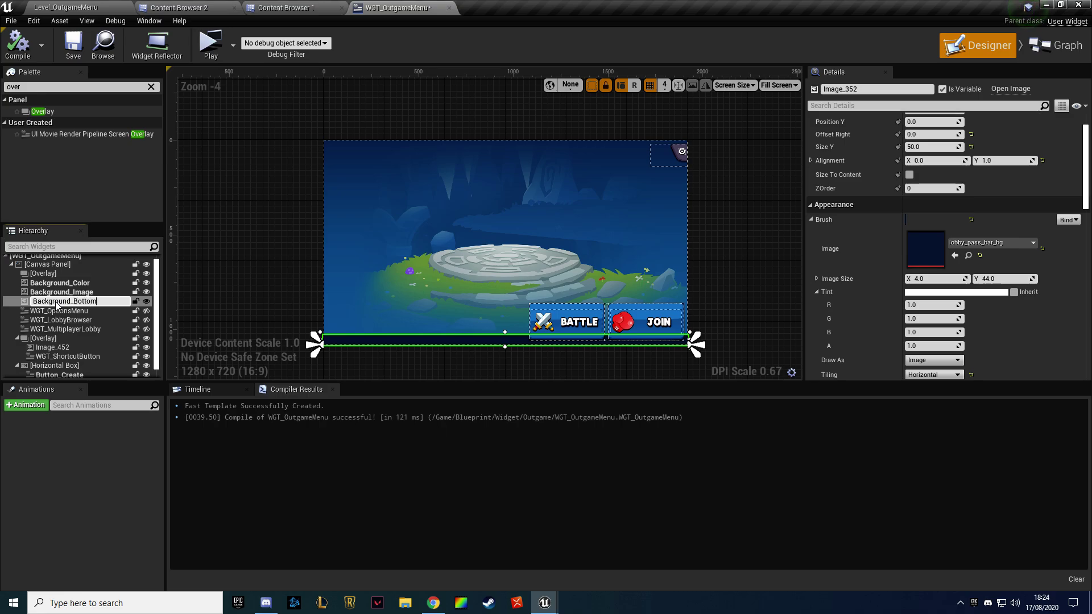
pyautogui.write('Row')
pyautogui.press('Return')
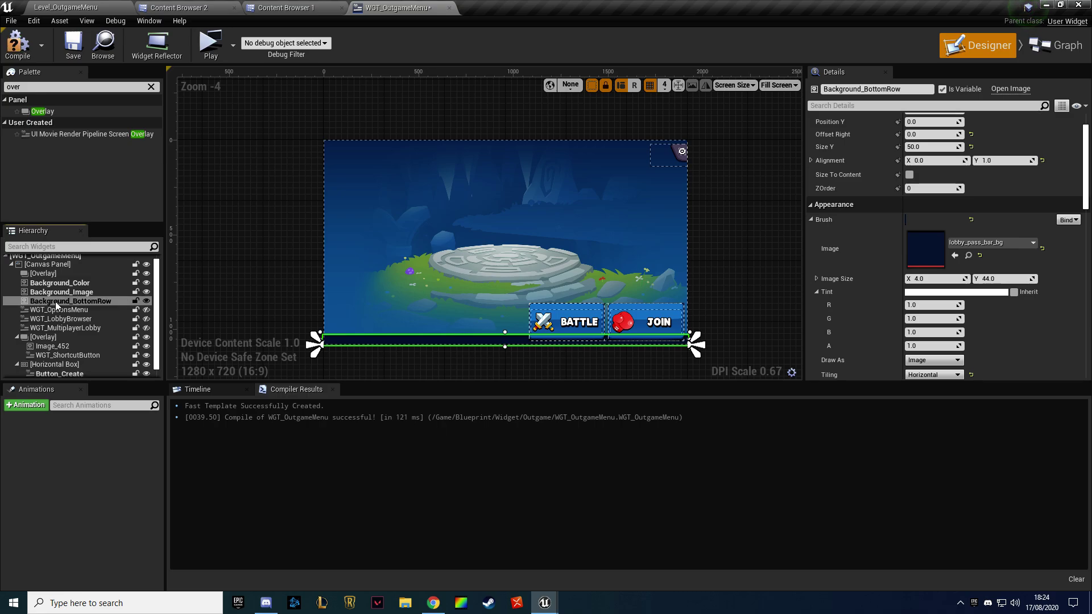
pyautogui.press('F2')
pyautogui.write('Background_Footer')
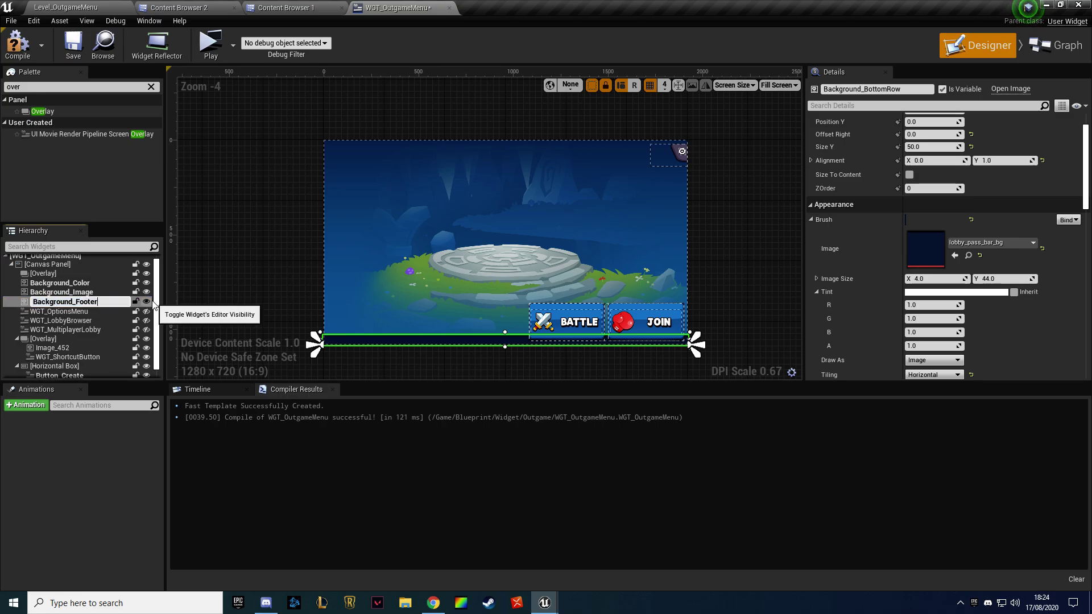
pyautogui.press('Return')
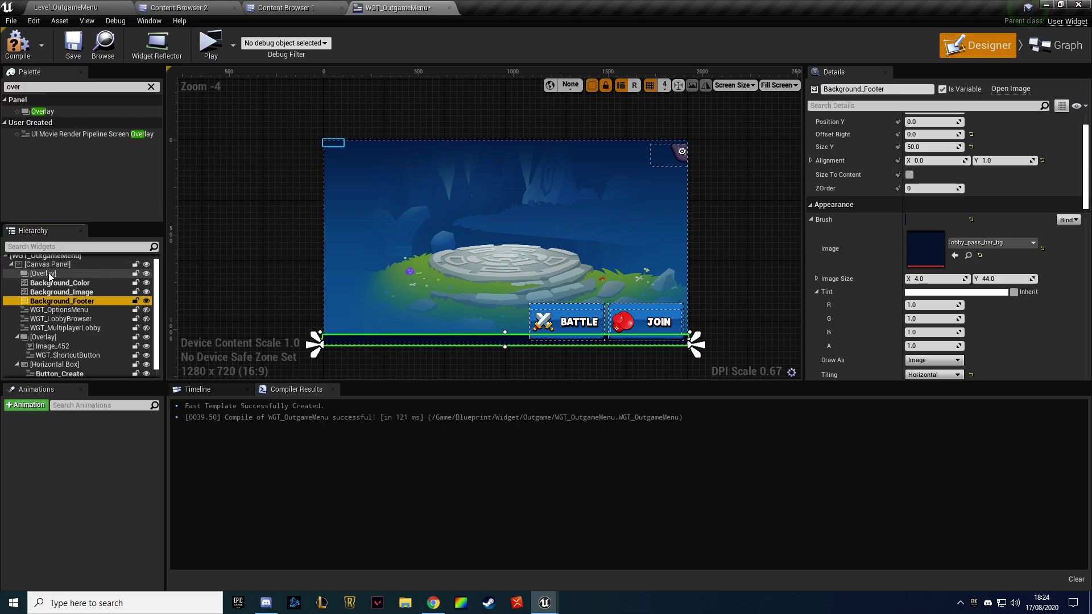
# Rename the new overlay to Overlay_PlayerInformation
pyautogui.click(49, 272)
pyautogui.press('F2')
pyautogui.write('Overlay')
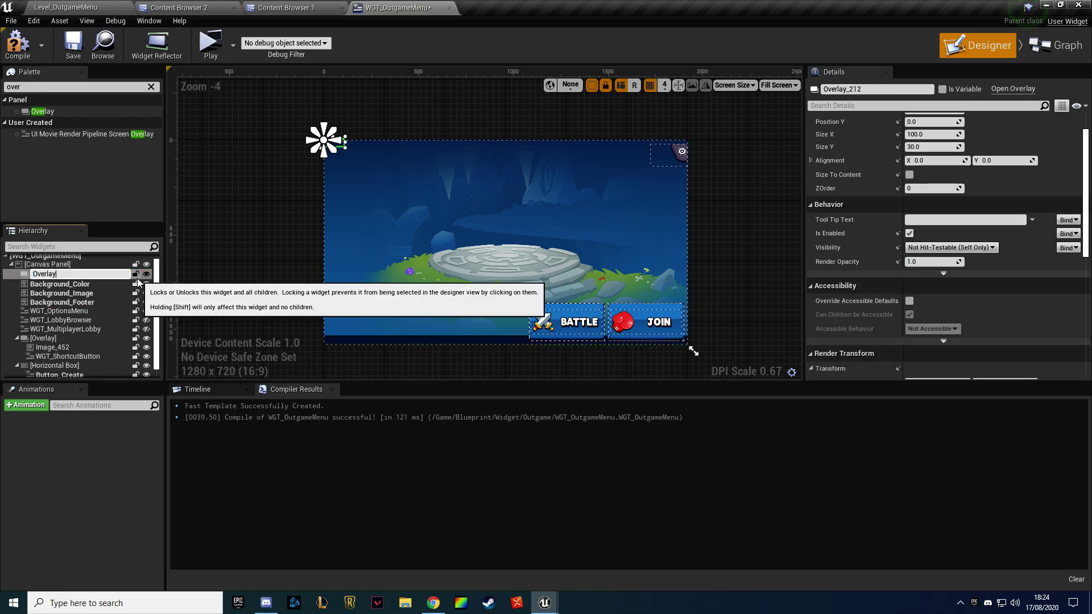
pyautogui.write('_Playte')
pyautogui.write('rInforma')
pyautogui.write('tion')
pyautogui.press('Return')
# Add a Horizontal Box named HBox_Player inside Overlay_PlayerInformation
pyautogui.click(12, 84)
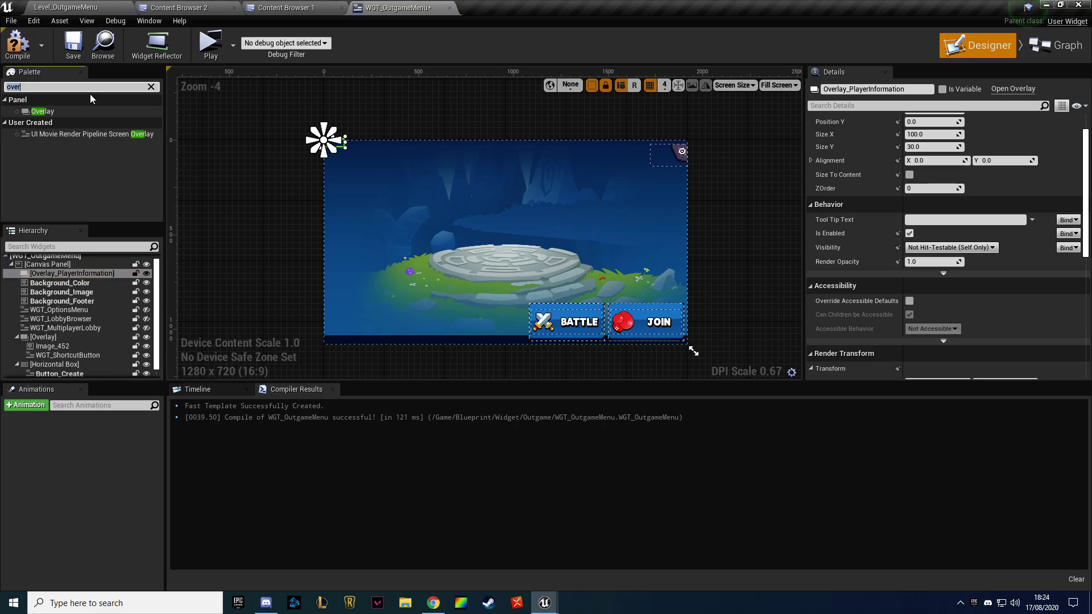
pyautogui.write('hor')
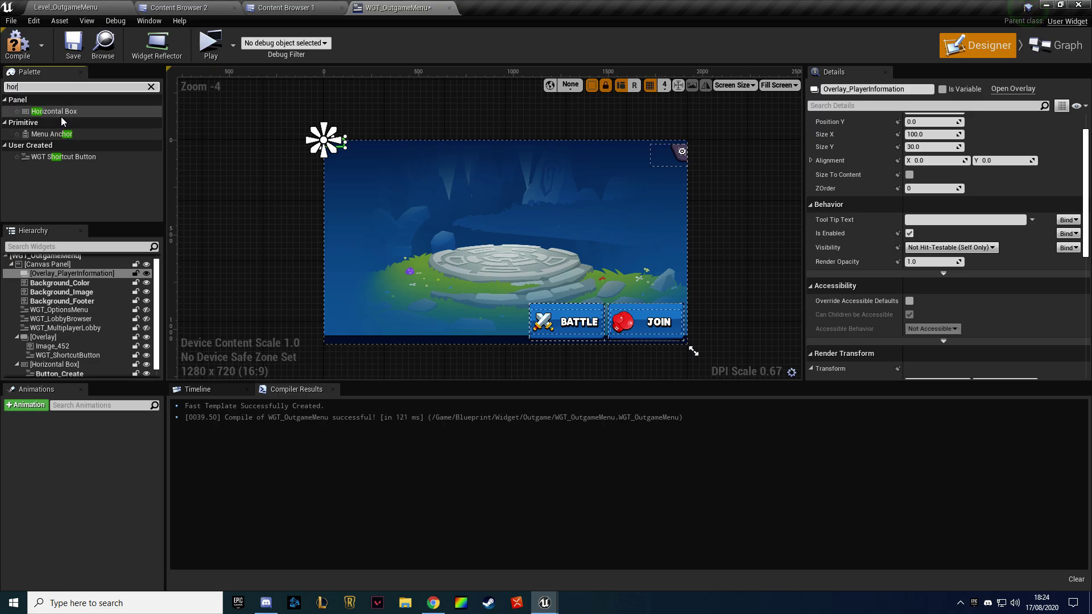
pyautogui.moveTo(54, 111); pyautogui.dragTo(54, 277)
pyautogui.press('F2')
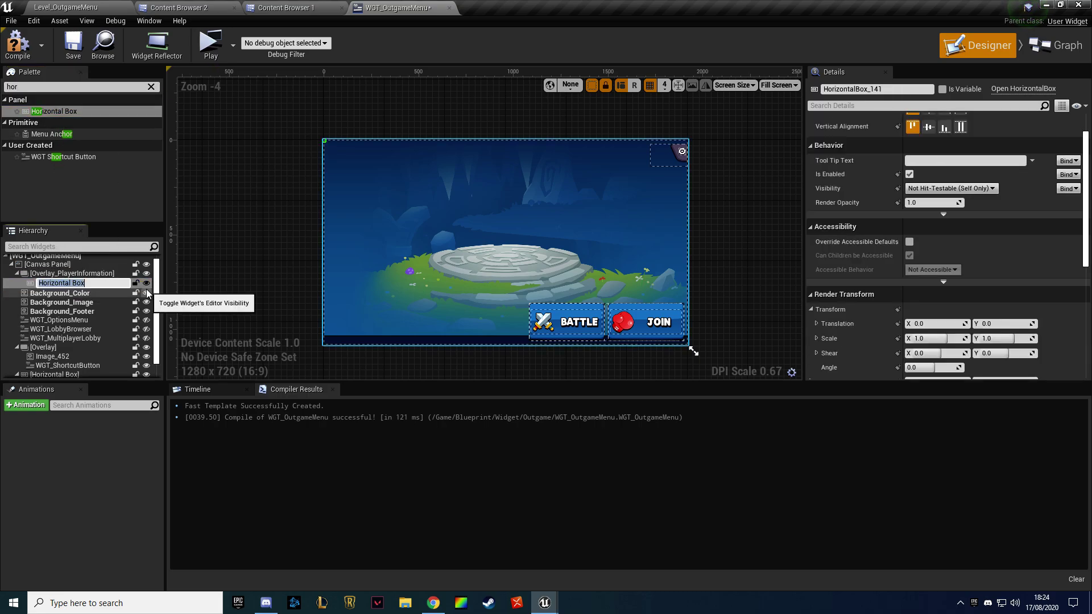
pyautogui.write('HBox_Pla')
pyautogui.write('yer')
pyautogui.press('Return')
# Shorten the overlay's name from Overlay_PlayerInformation to Overlay_Player
pyautogui.click(78, 274)
pyautogui.press('F2')
pyautogui.moveTo(78, 273); pyautogui.dragTo(139, 273)
pyautogui.press('BackSpace')
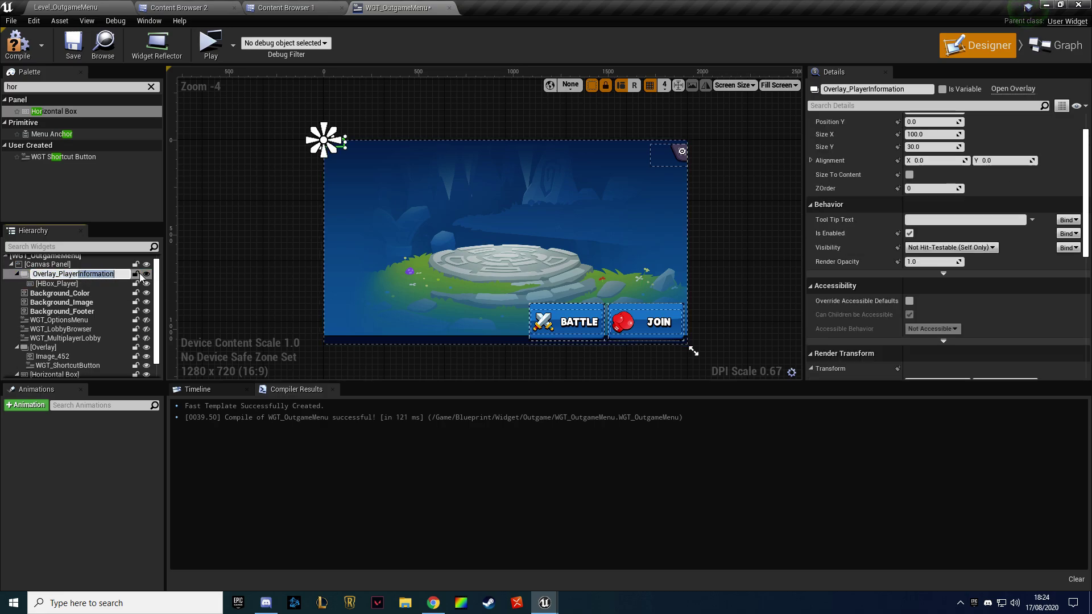
pyautogui.press('Return')
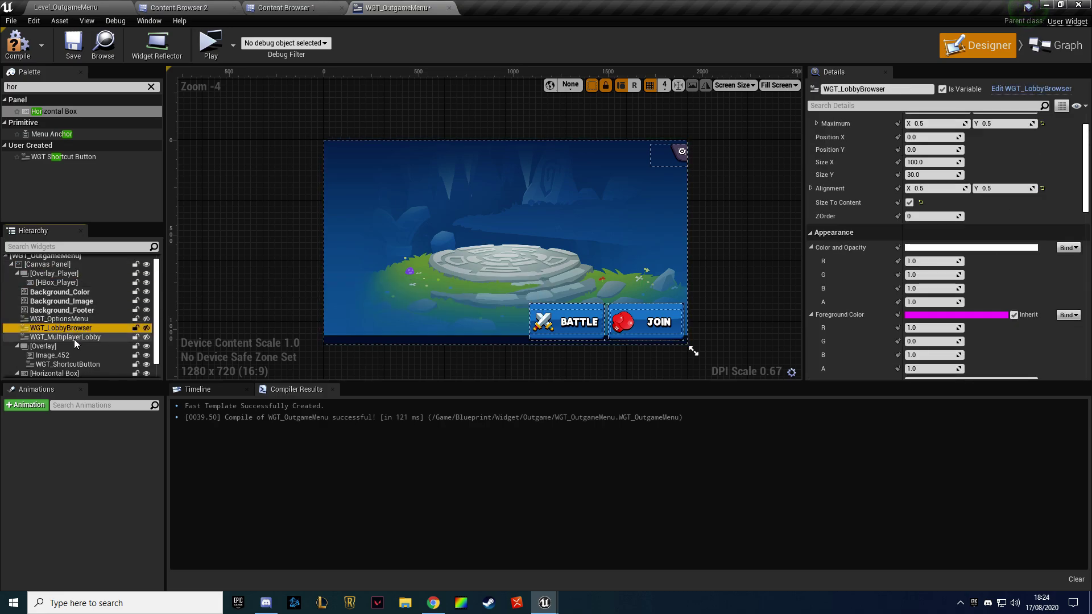
# Rename the settings overlay to Overlay_Settings and its Image_452 to SettingsBackground
pyautogui.click(74, 345)
pyautogui.scroll(-1, 73, 338)
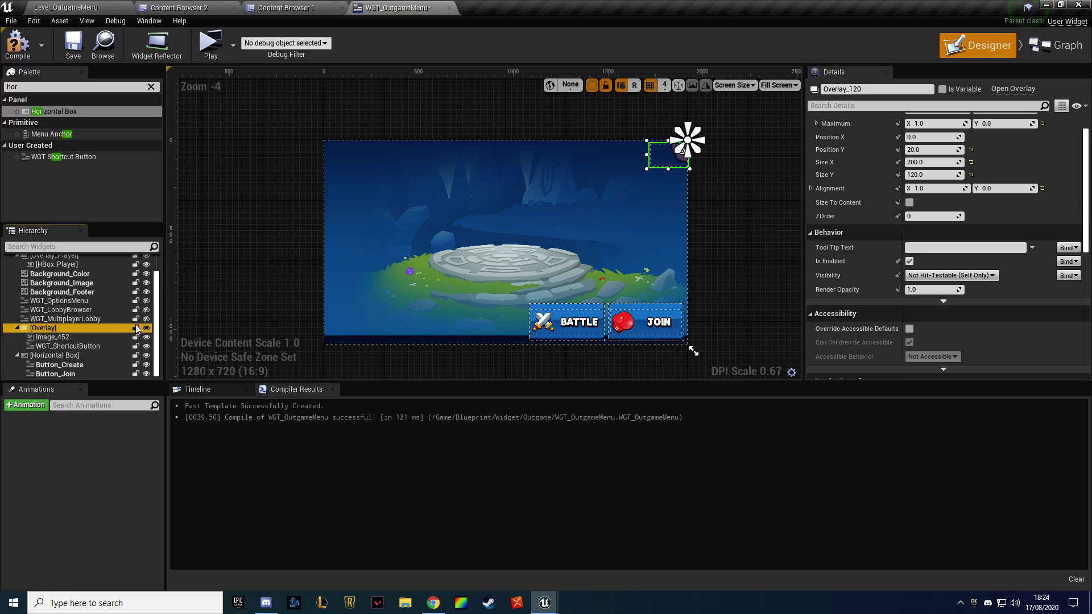
pyautogui.press('F2')
pyautogui.write('_Se')
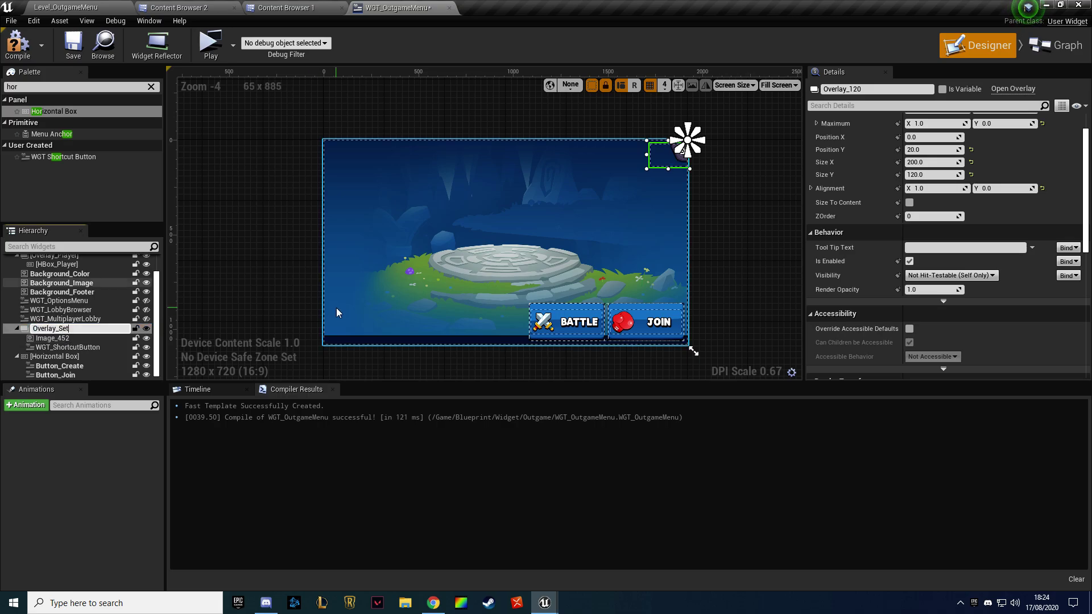
pyautogui.write('tings')
pyautogui.press('Return')
pyautogui.click(63, 338)
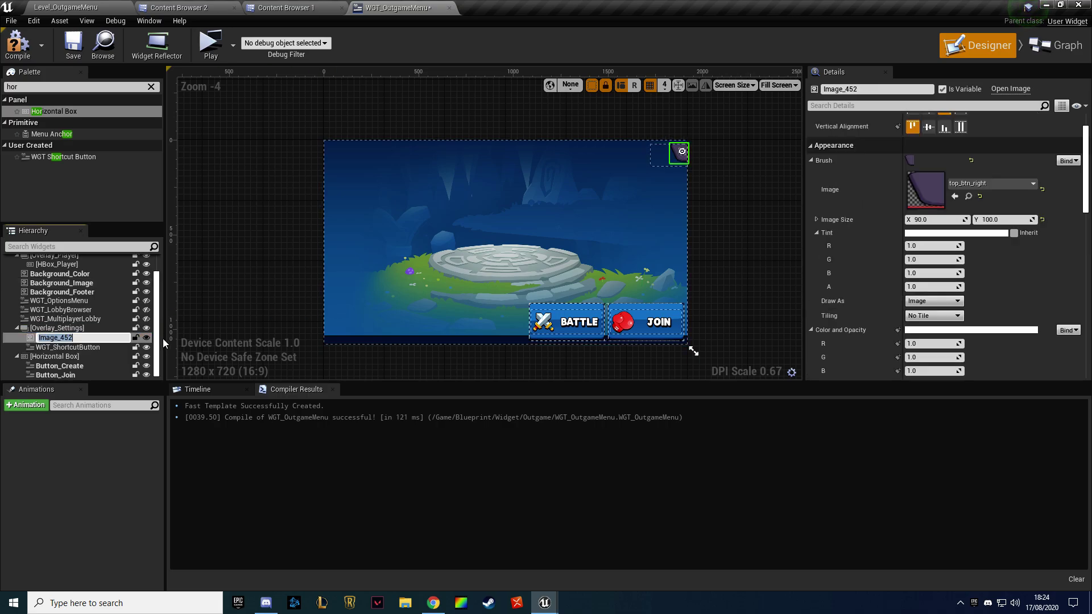
pyautogui.press('F2')
pyautogui.write('SettingsBackgr')
pyautogui.write('ound')
pyautogui.press('Return')
# Rename WGT_ShortcutButton to WGT_OptionButton and the BATTLE/JOIN box to HBox_Play
pyautogui.click(55, 346)
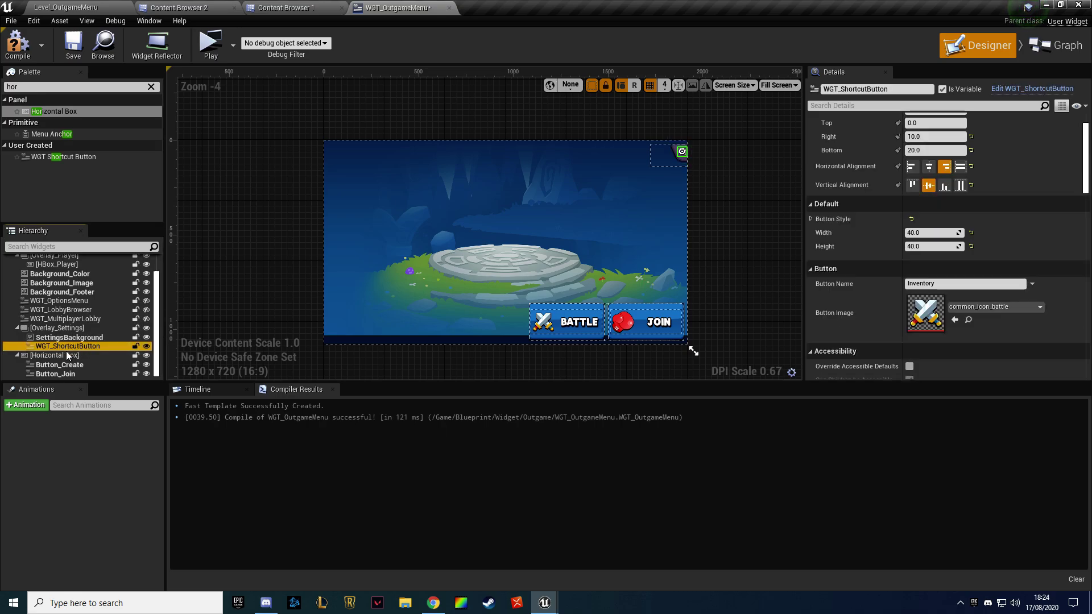
pyautogui.press('F2')
pyautogui.click(56, 310)
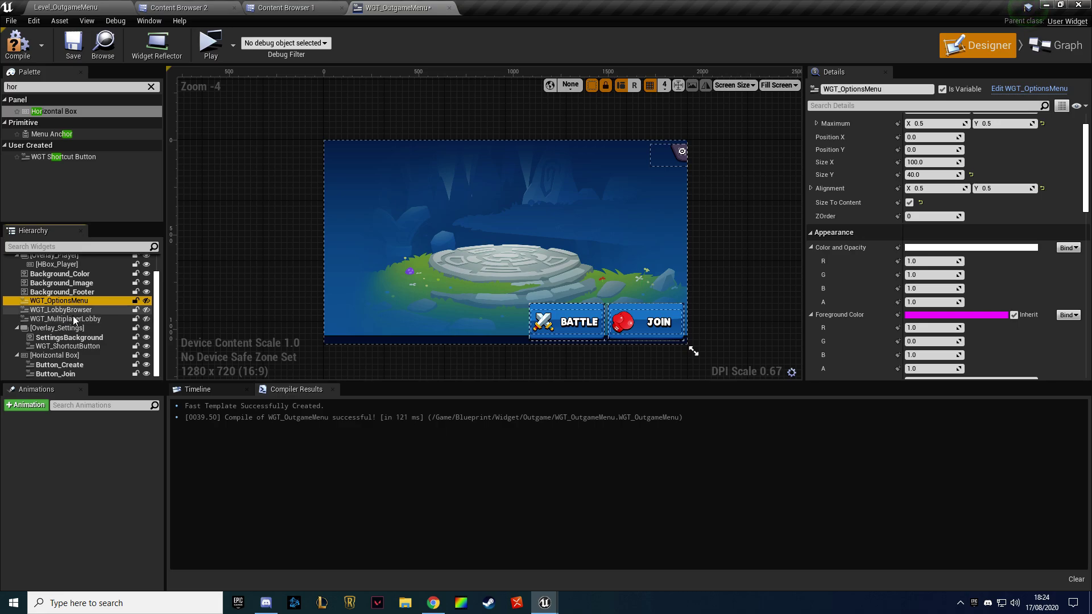
pyautogui.click(58, 346)
pyautogui.press('F2')
pyautogui.moveTo(56, 347); pyautogui.dragTo(83, 352)
pyautogui.write('Option')
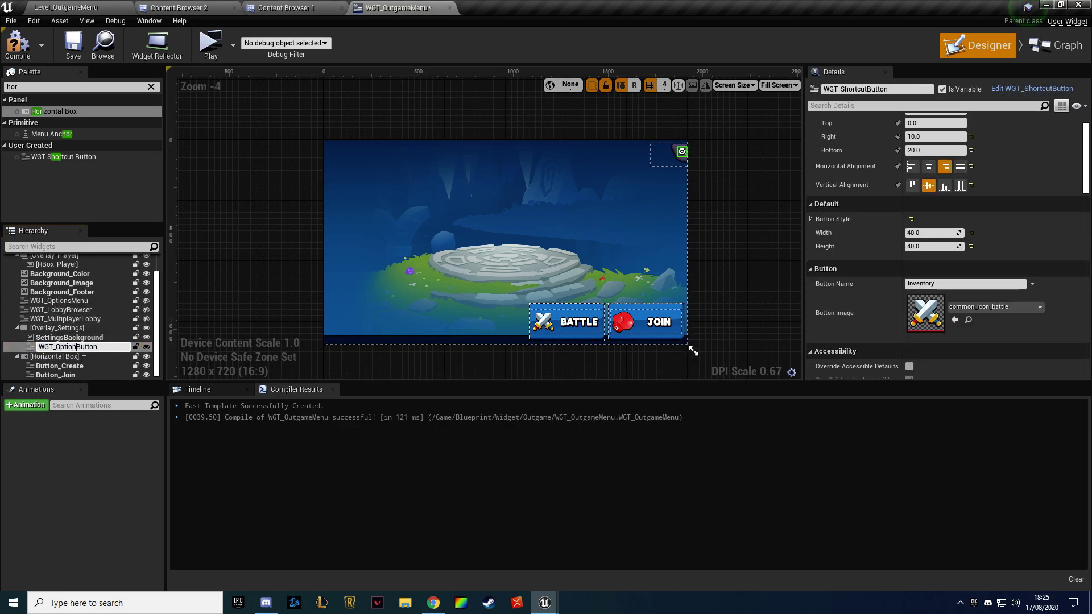
pyautogui.press('Return')
pyautogui.click(83, 355)
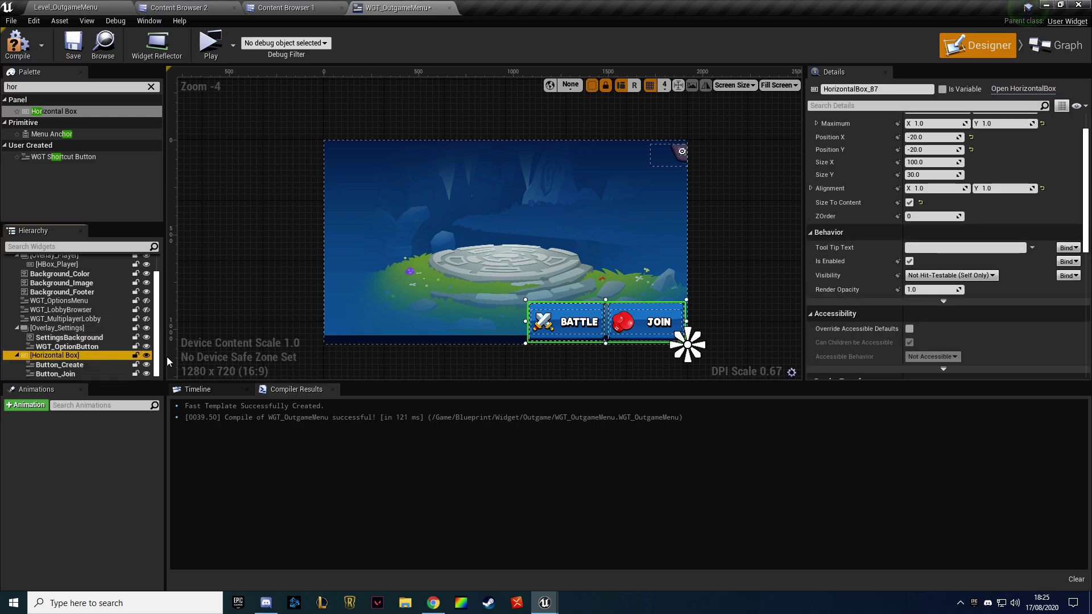
pyautogui.press('F2')
pyautogui.write('HBox_')
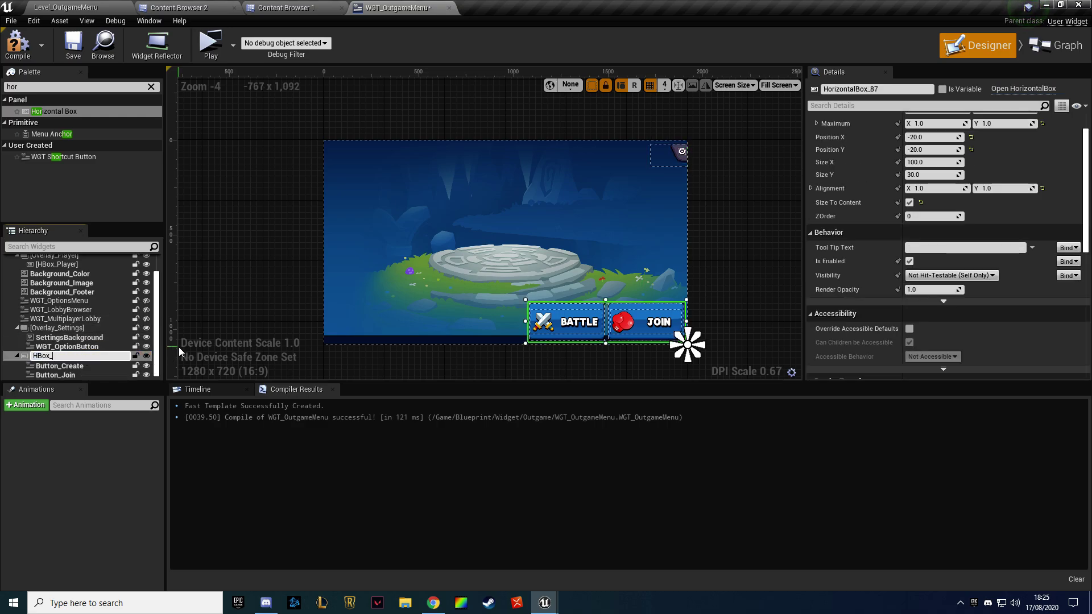
pyautogui.write('Play')
pyautogui.press('Return')
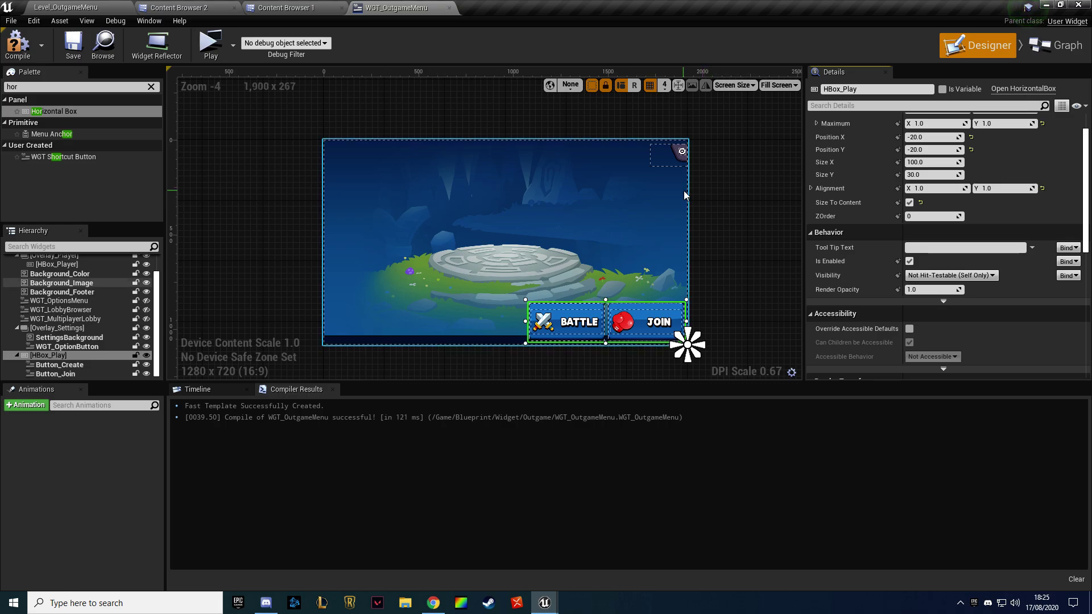
# Add a Text Block inside HBox_Player
pyautogui.scroll(2, 66, 288)
pyautogui.click(67, 288)
pyautogui.scroll(2, 350, 149)
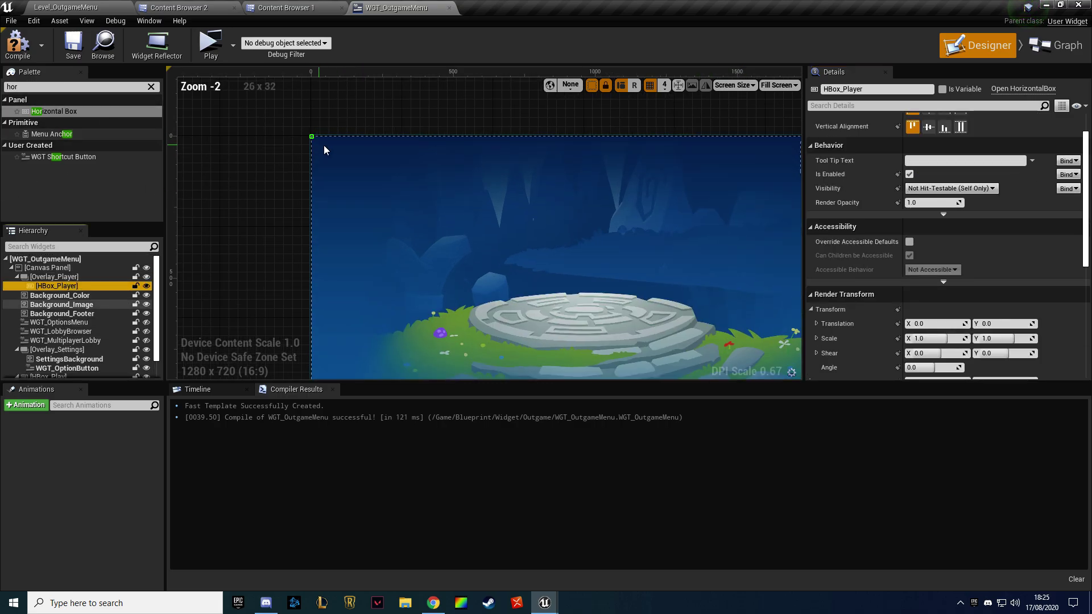
pyautogui.click(46, 86)
pyautogui.write('text')
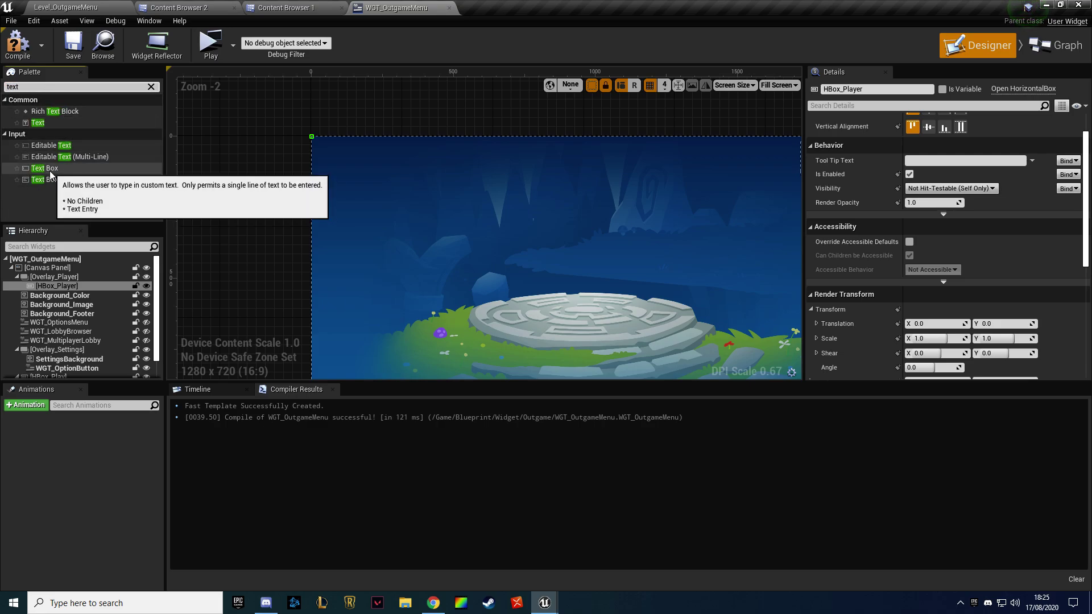
pyautogui.click(50, 170)
pyautogui.moveTo(47, 126)
pyautogui.mouseDown()
pyautogui.moveTo(78, 288)
pyautogui.moveTo(63, 326)
pyautogui.mouseUp()
# Move Overlay_Player below Background_Footer and add an image placed before the Text Block
pyautogui.click(78, 295)
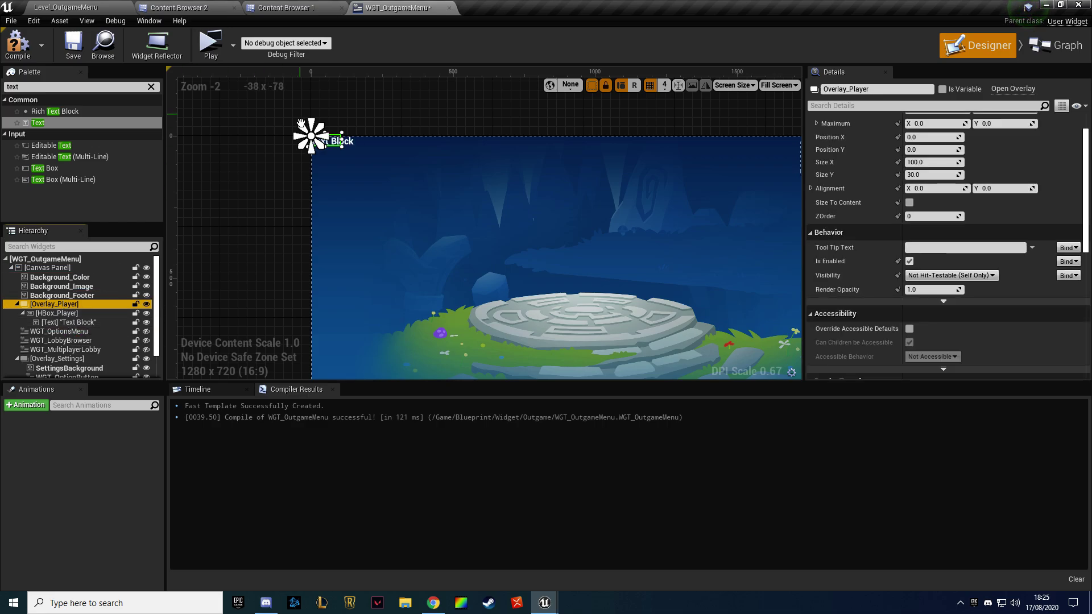
pyautogui.scroll(4, 261, 209)
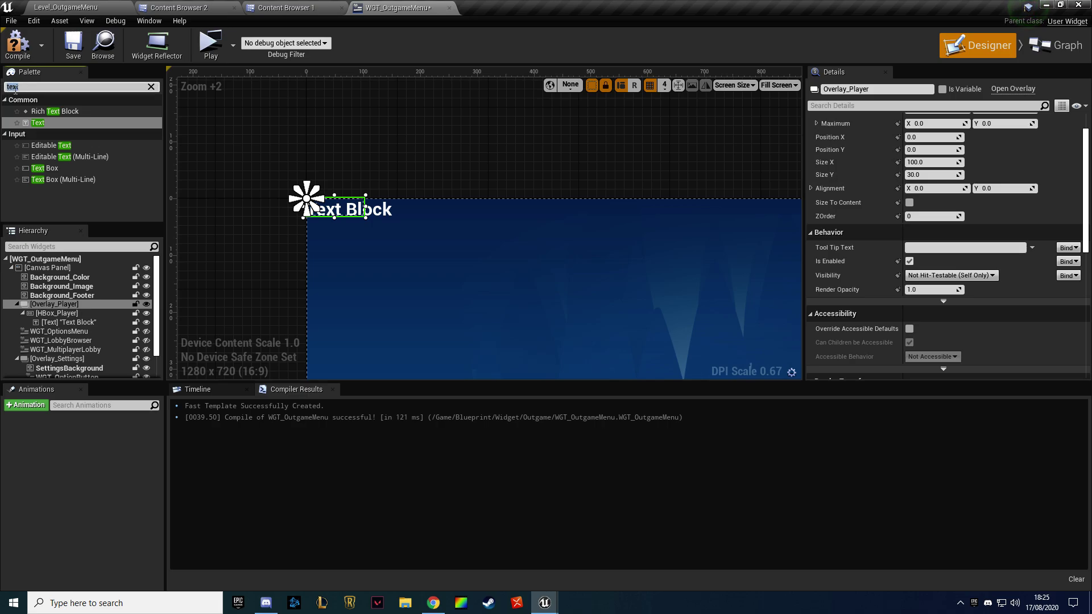
pyautogui.write('im')
pyautogui.moveTo(41, 111); pyautogui.dragTo(87, 307)
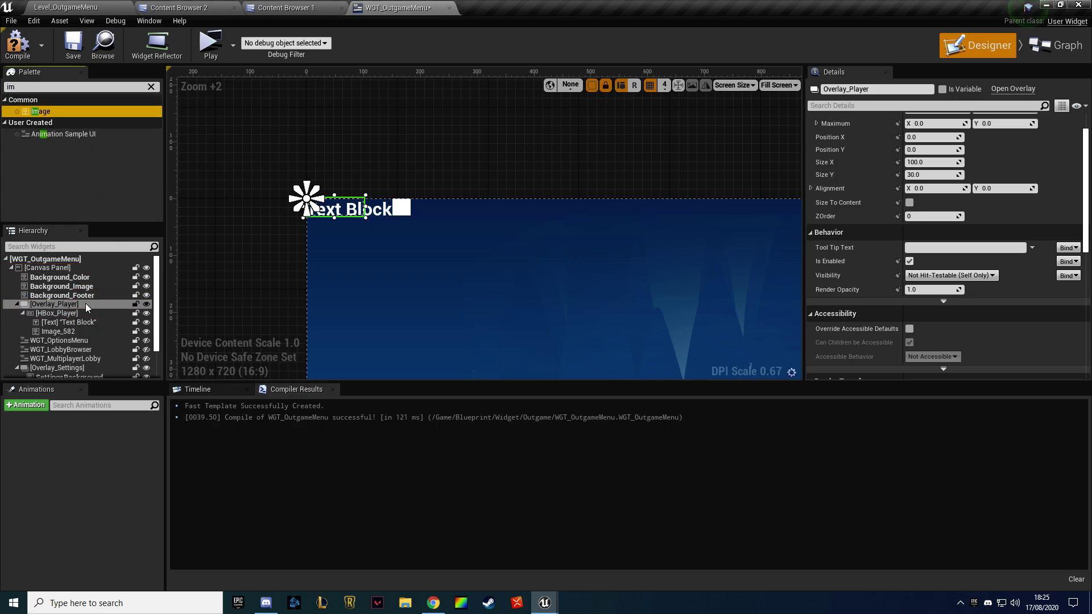
pyautogui.click(401, 208)
pyautogui.moveTo(401, 207); pyautogui.dragTo(311, 208)
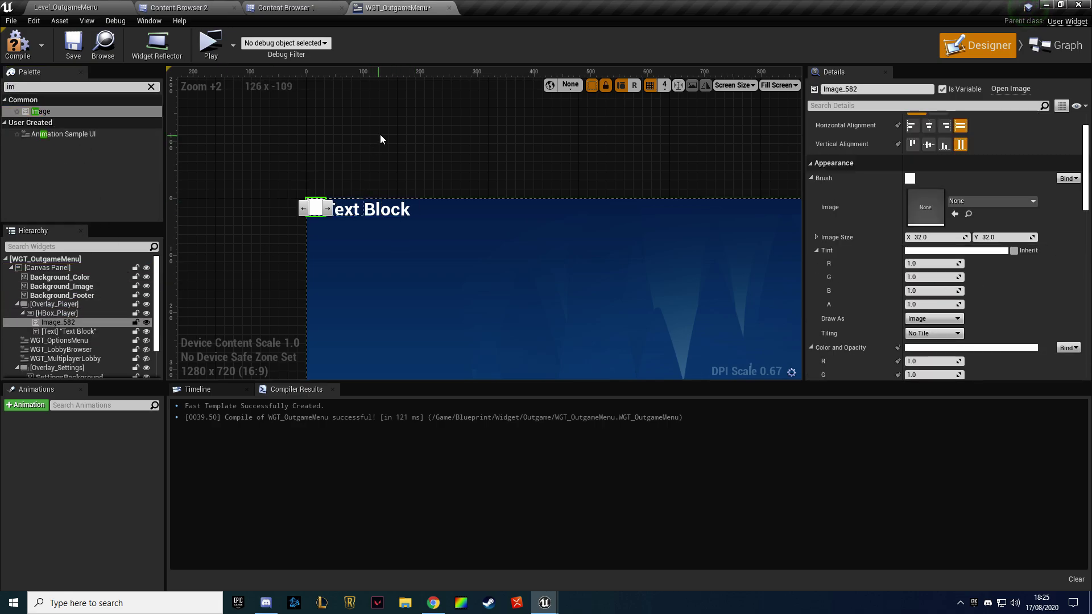
# Add a Progress Bar and a Vertical Box to Overlay_Player, nesting HBox_Player inside the Vertical Box
pyautogui.write('p')
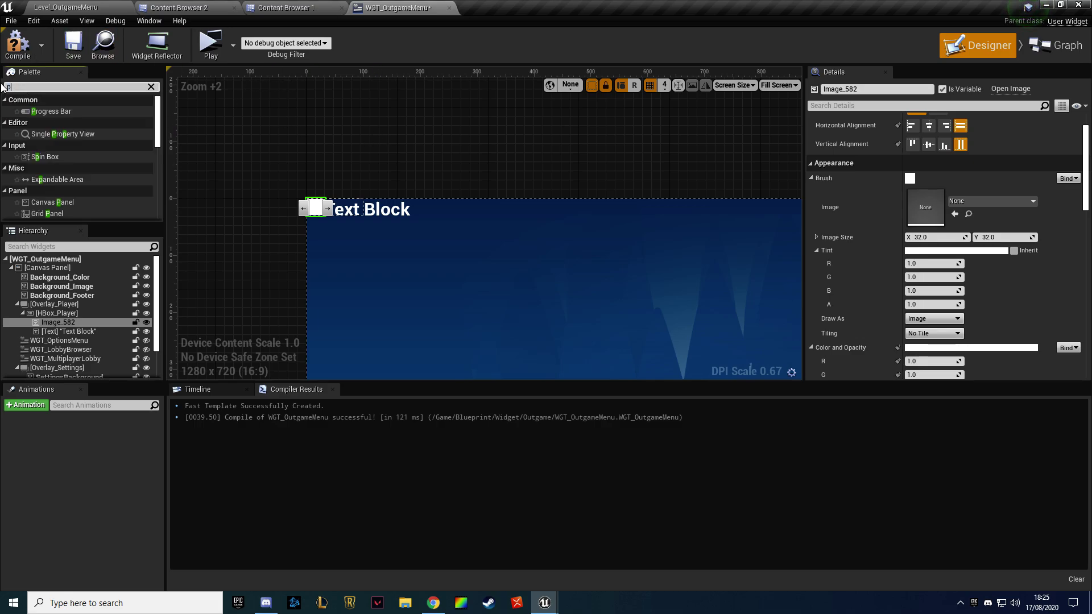
pyautogui.write('ro')
pyautogui.moveTo(45, 111); pyautogui.dragTo(60, 303)
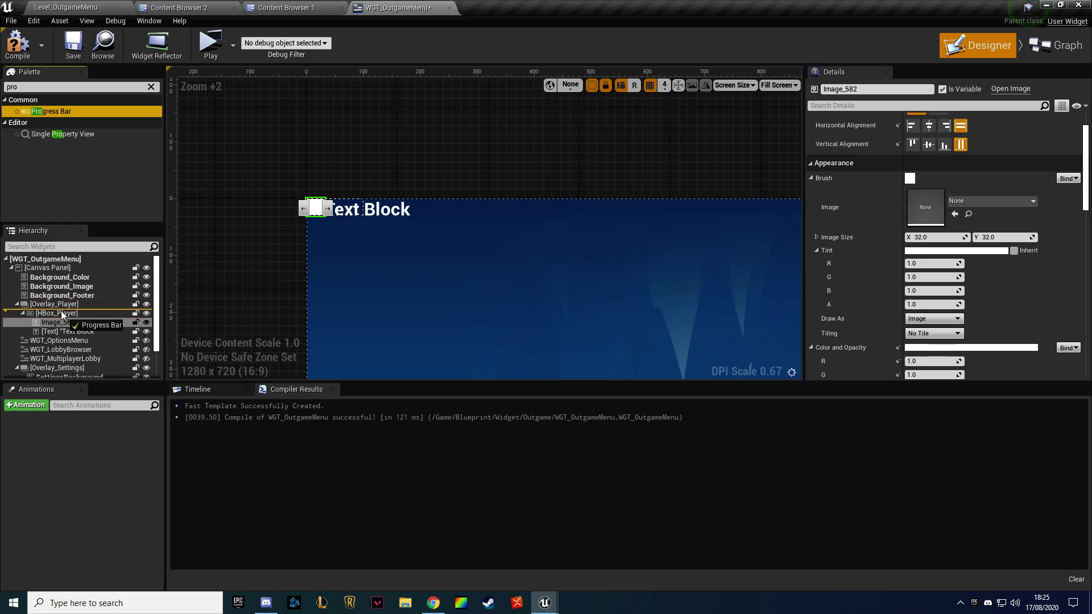
pyautogui.moveTo(59, 303); pyautogui.dragTo(61, 311)
pyautogui.write('ver')
pyautogui.moveTo(63, 121); pyautogui.dragTo(58, 317)
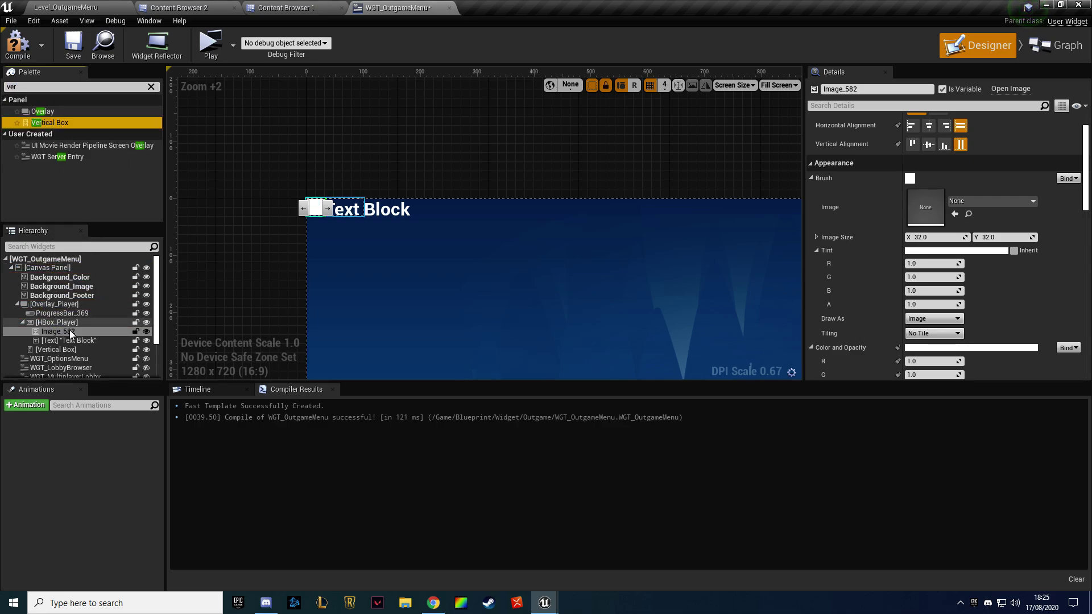
pyautogui.moveTo(58, 315)
pyautogui.mouseDown()
pyautogui.moveTo(59, 352)
pyautogui.moveTo(55, 324)
pyautogui.mouseUp()
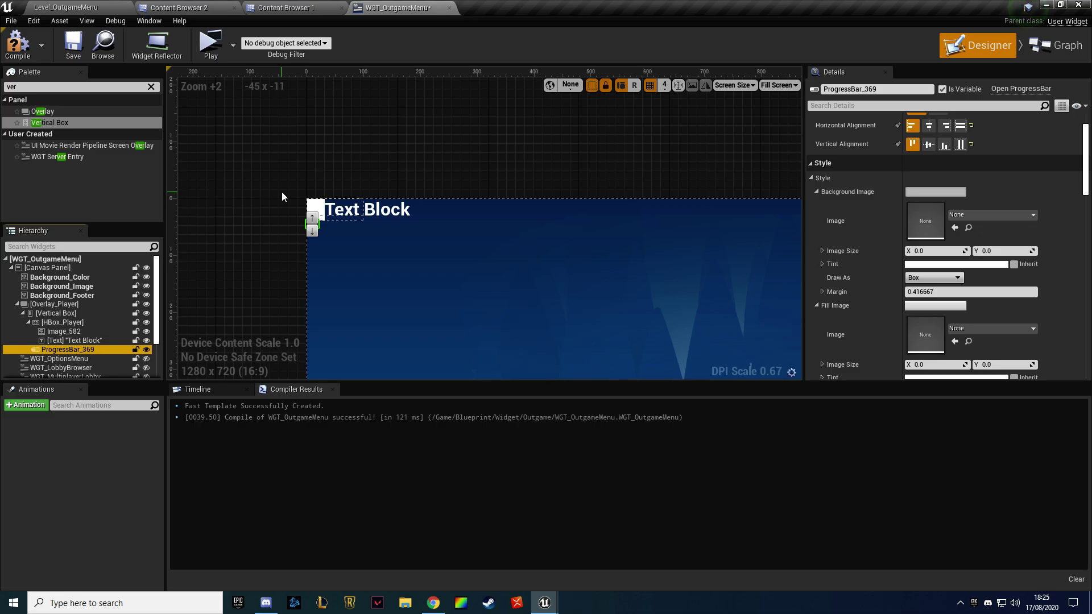
pyautogui.scroll(2, 292, 173)
pyautogui.scroll(1, 292, 173)
pyautogui.moveTo(83, 347); pyautogui.dragTo(55, 309)
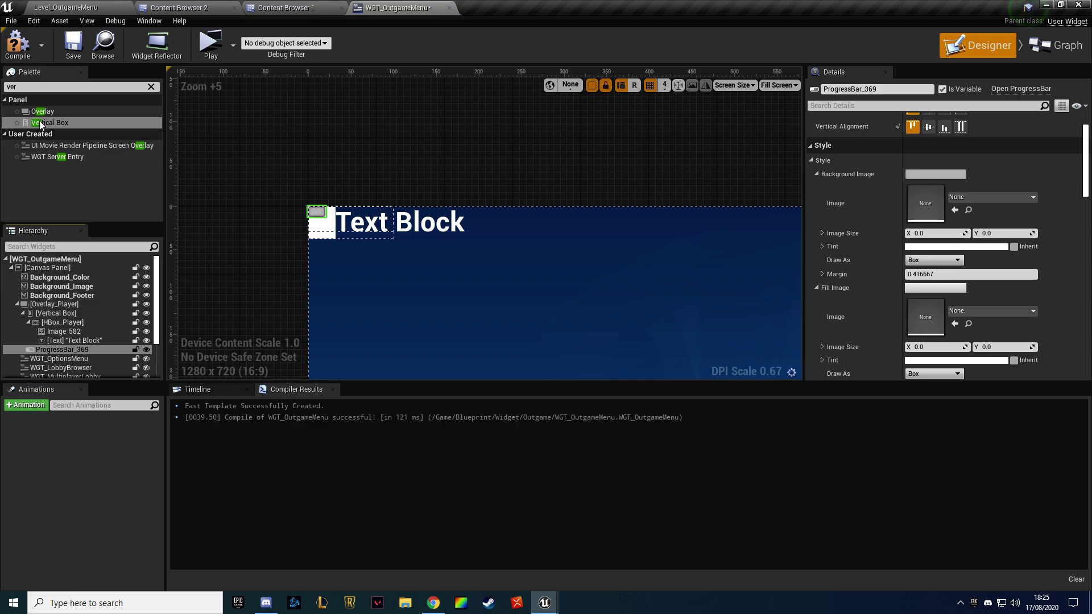
pyautogui.click(5, 86)
# Add a Size Box to the Canvas Panel named SBox_PlayerInfo
pyautogui.write('si')
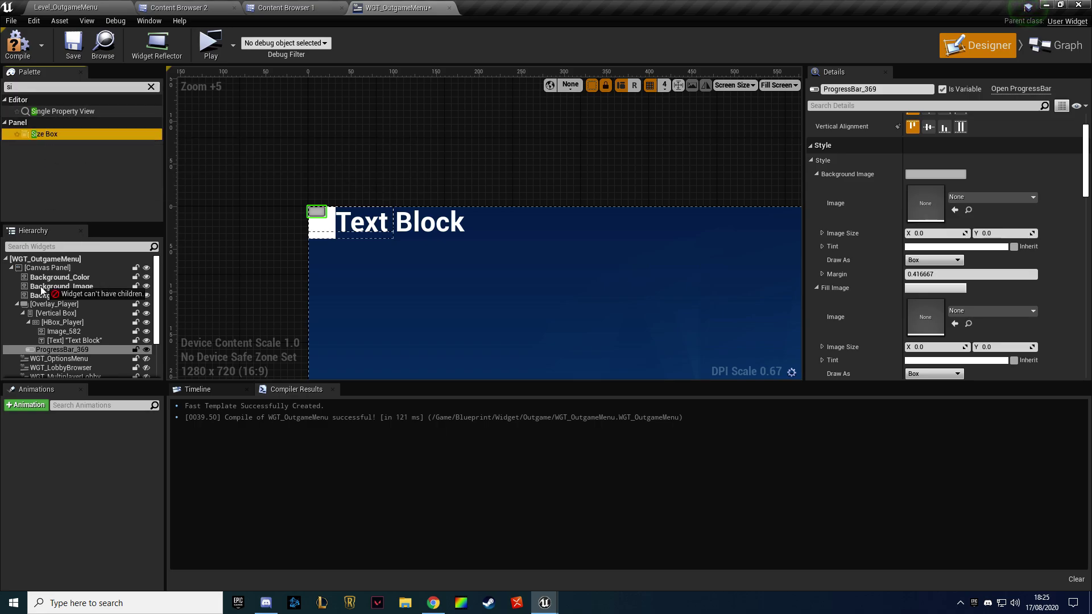
pyautogui.moveTo(44, 133); pyautogui.dragTo(81, 305)
pyautogui.doubleClick(70, 304)
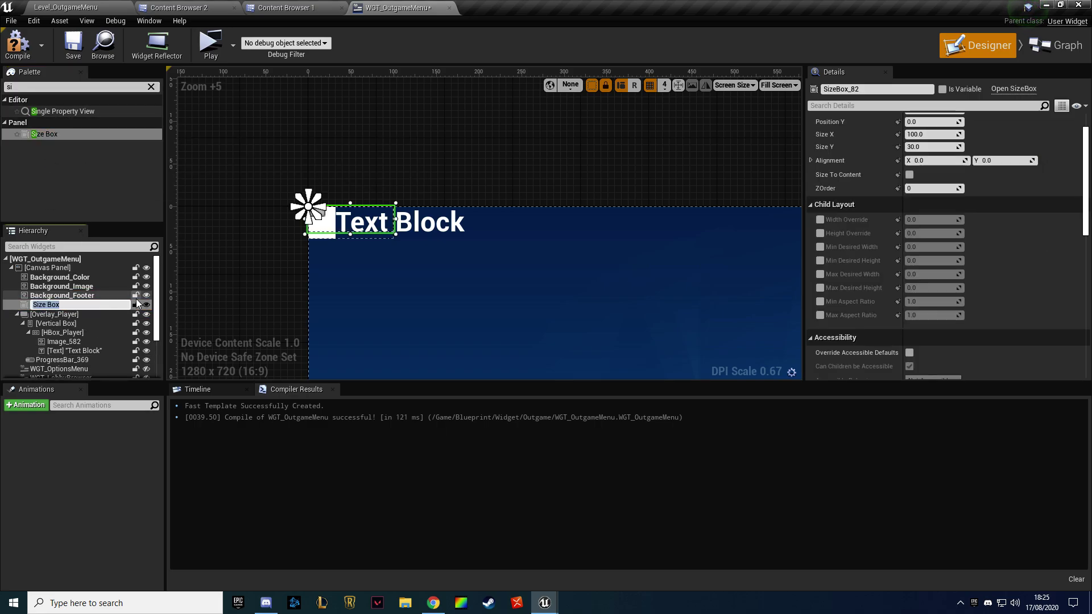
pyautogui.write('SB')
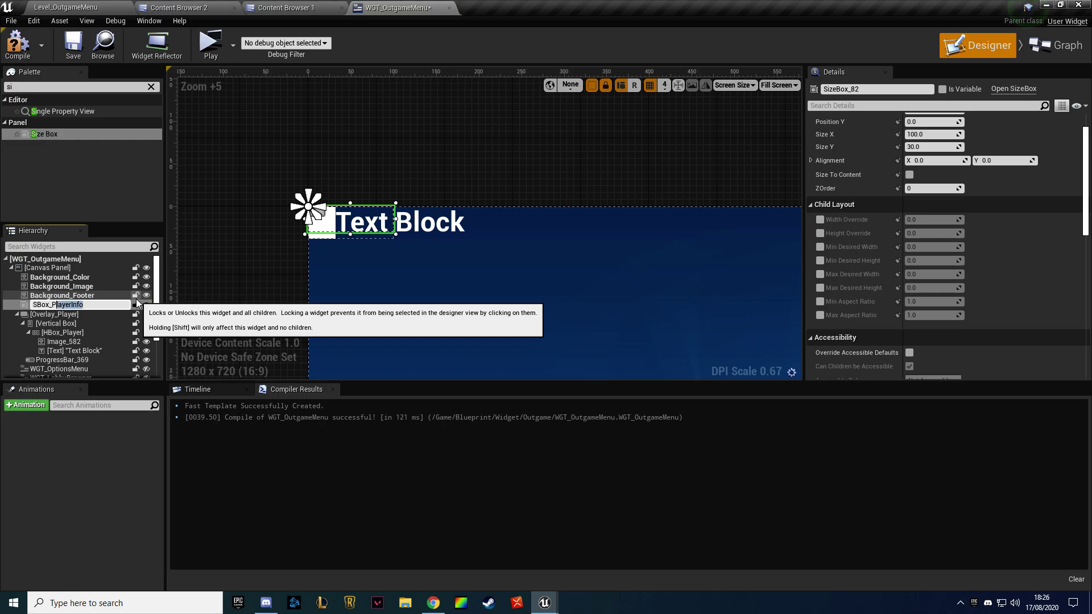
pyautogui.press('Return')
# Rename the containers O_PlayerInfo, VBox_PlayerInfo and HBox_PlayerInfo, then nest O_PlayerInfo inside SBox_PlayerInfo
pyautogui.doubleClick(35, 314)
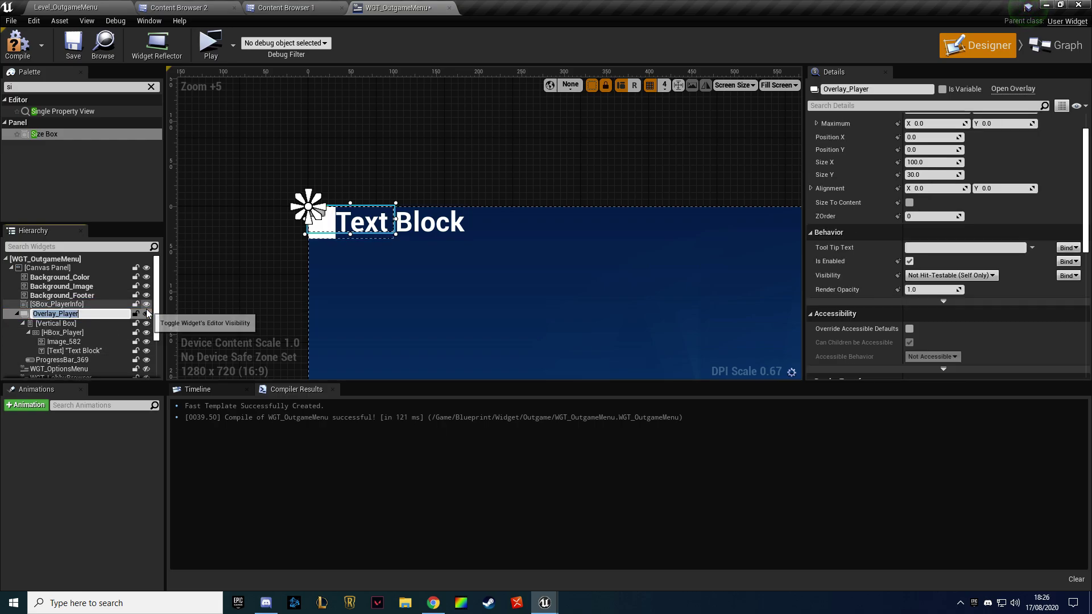
pyautogui.write('O_PlayerInfo')
pyautogui.press('Return')
pyautogui.doubleClick(63, 322)
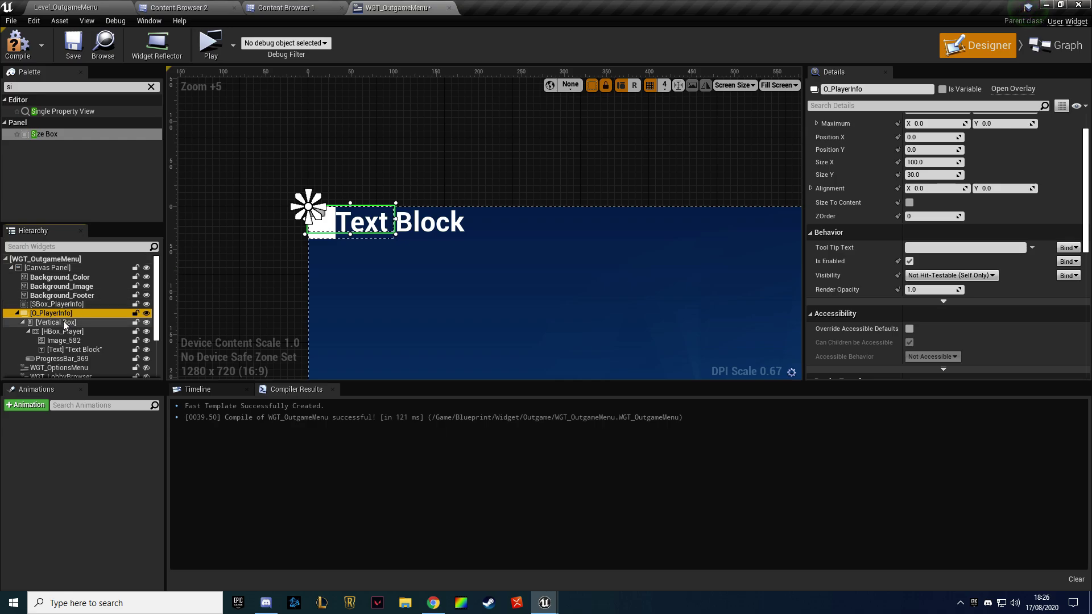
pyautogui.write('VBox_PlayerInfo')
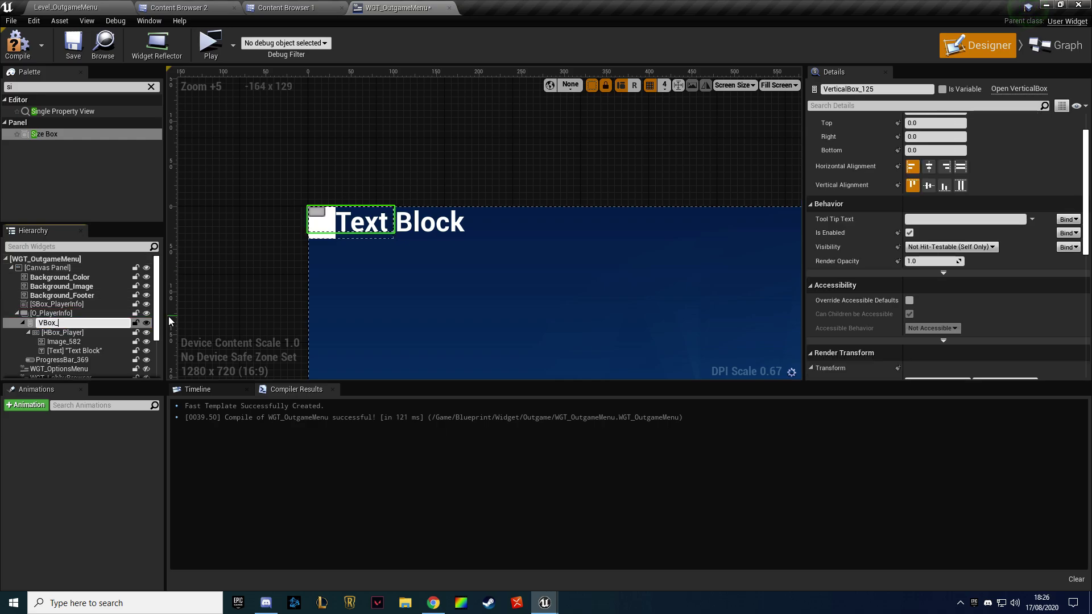
pyautogui.press('Return')
pyautogui.write('HBox_')
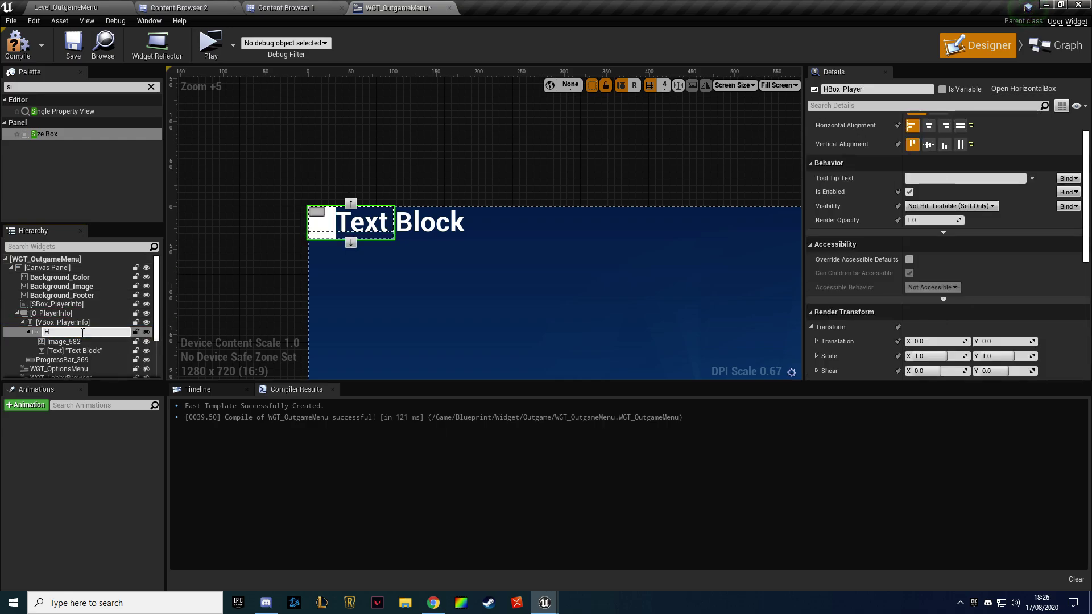
pyautogui.write('PlayerInfo')
pyautogui.press('Return')
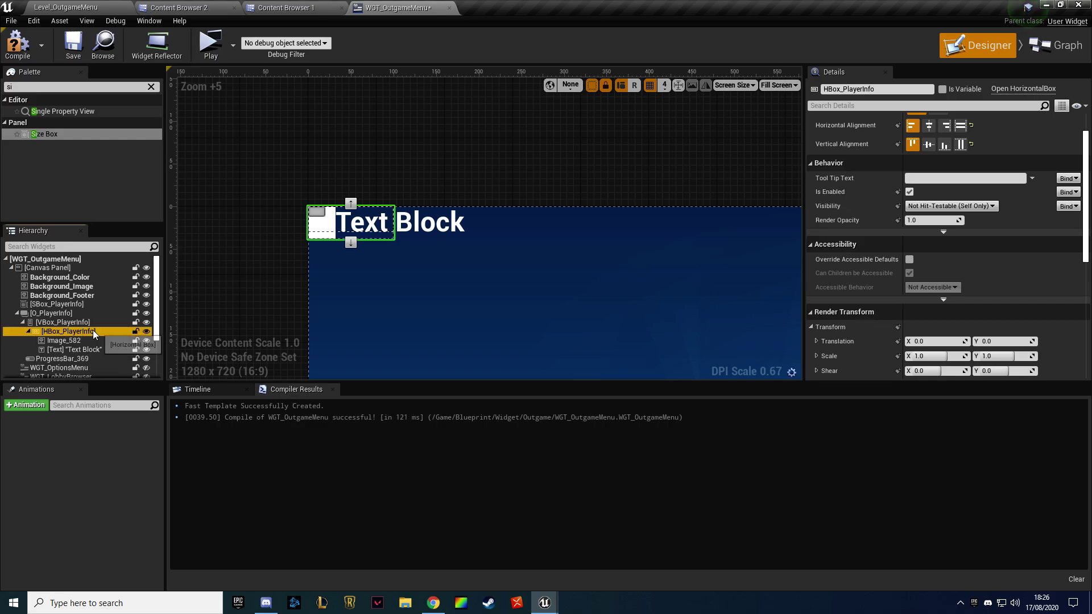
pyautogui.moveTo(46, 312); pyautogui.dragTo(50, 306)
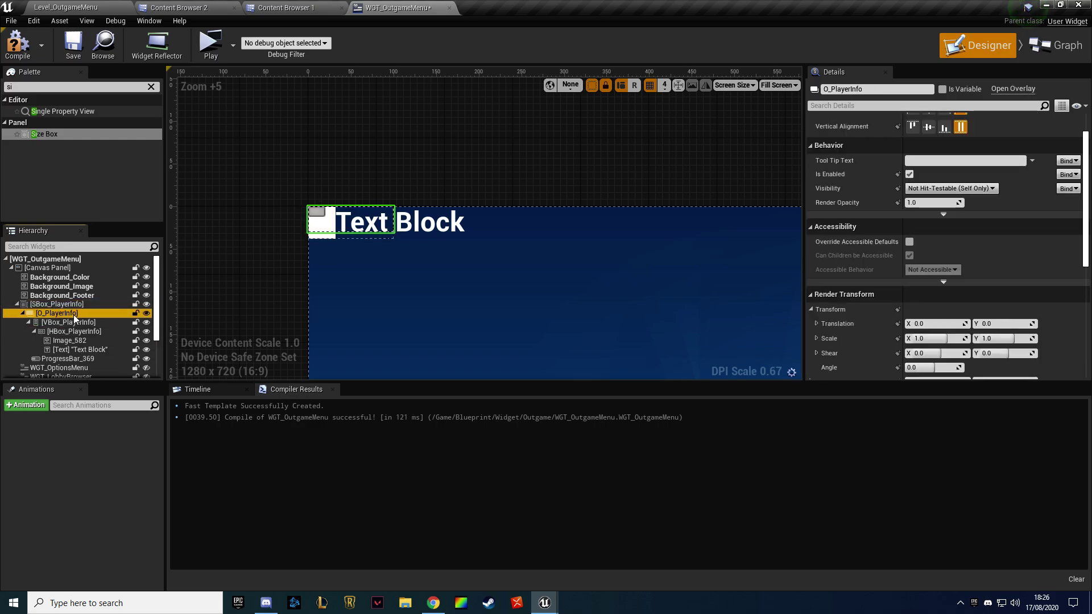
# Move the image and Text Block directly into O_PlayerInfo
pyautogui.click(68, 358)
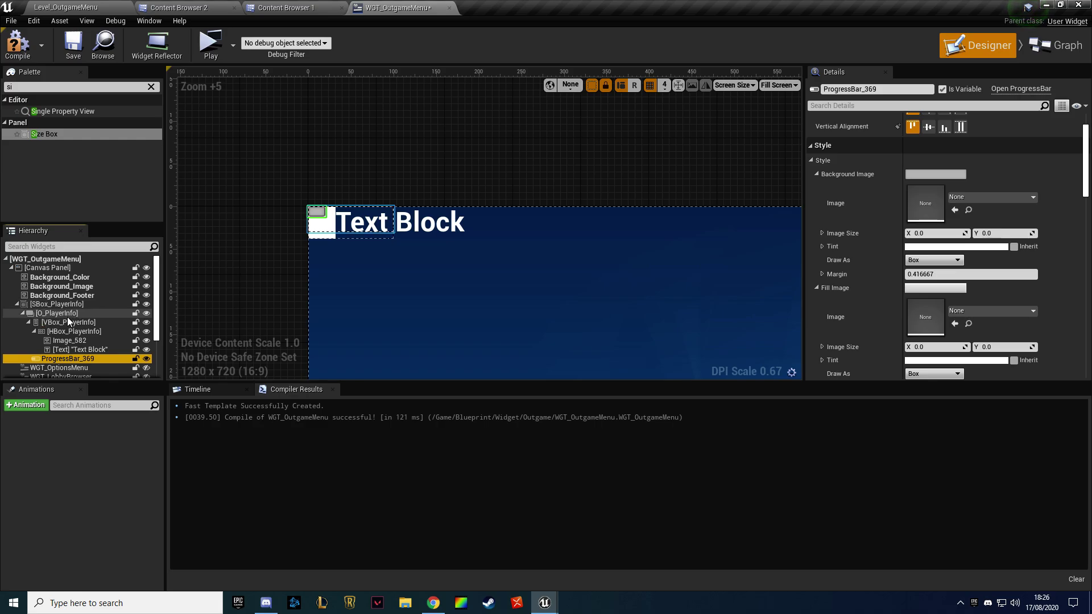
pyautogui.click(60, 340)
pyautogui.keyDown('shift'); pyautogui.click(63, 349); pyautogui.keyUp('shift')
pyautogui.moveTo(64, 348); pyautogui.dragTo(59, 309)
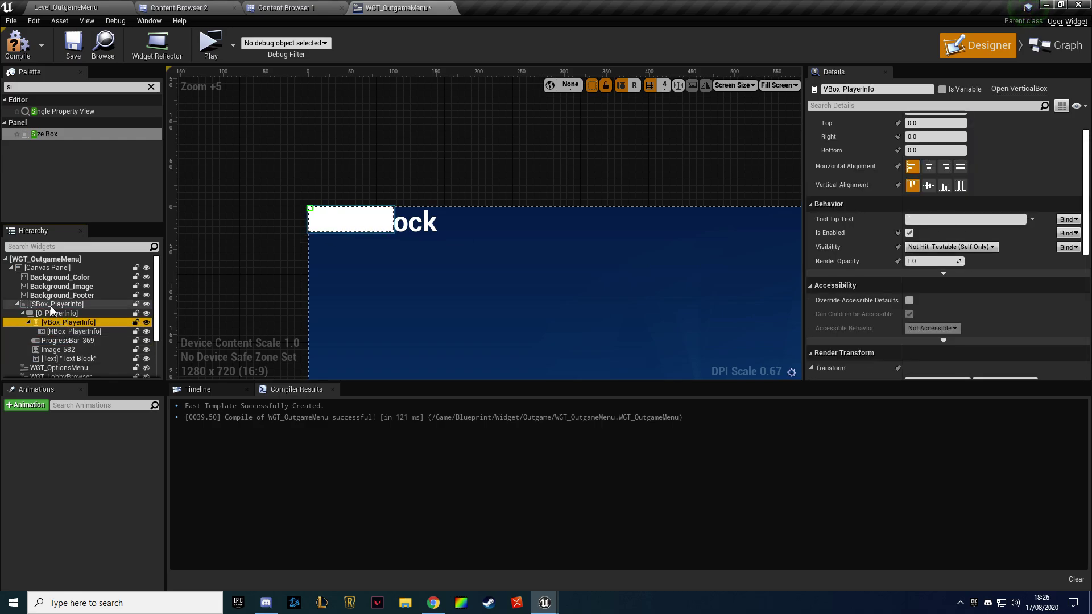
# Set SBox_PlayerInfo to fit its content and review the slot settings of each player-info container
pyautogui.click(51, 306)
pyautogui.scroll(-5, 520, 183)
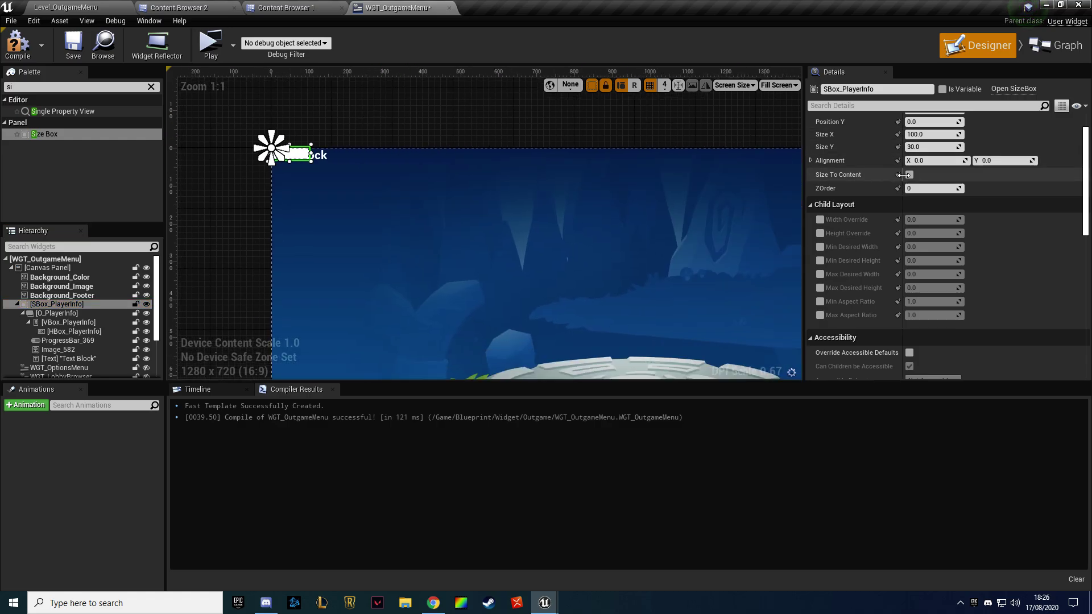
pyautogui.click(908, 175)
pyautogui.click(59, 313)
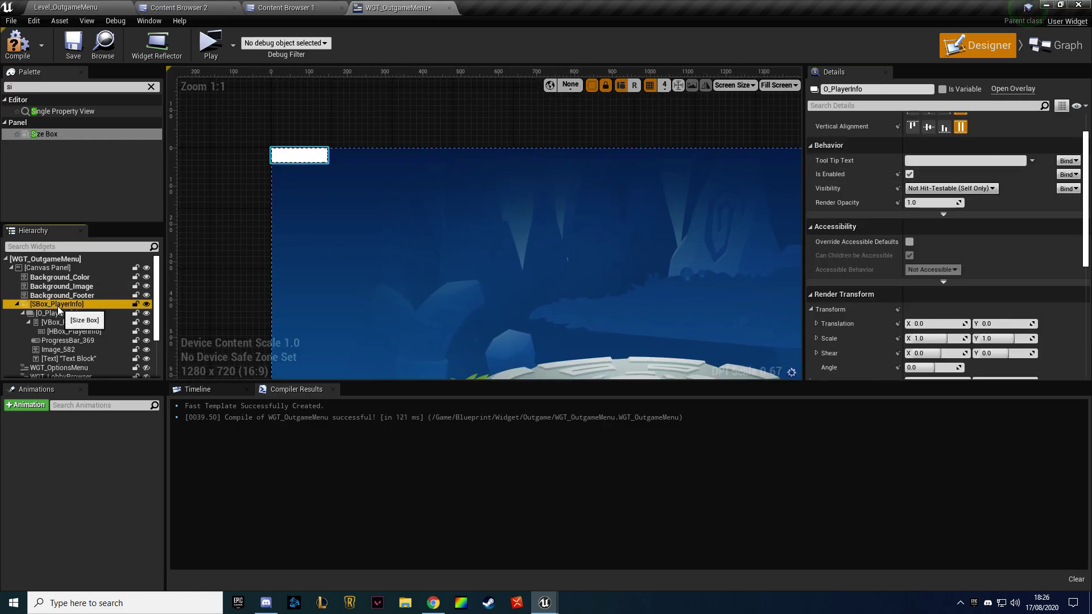
pyautogui.click(57, 304)
pyautogui.click(86, 313)
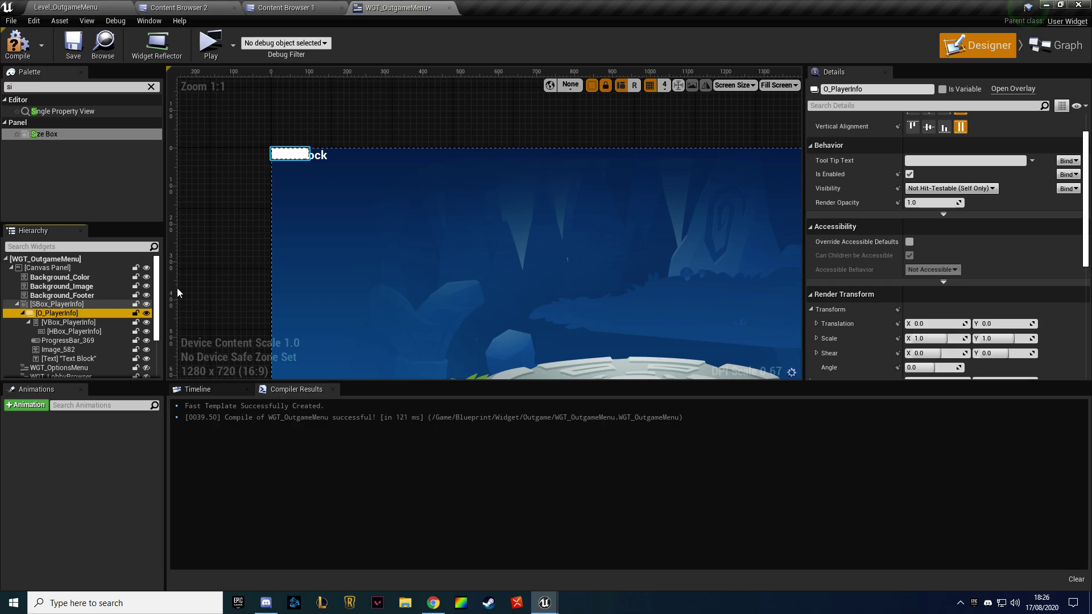
pyautogui.click(67, 322)
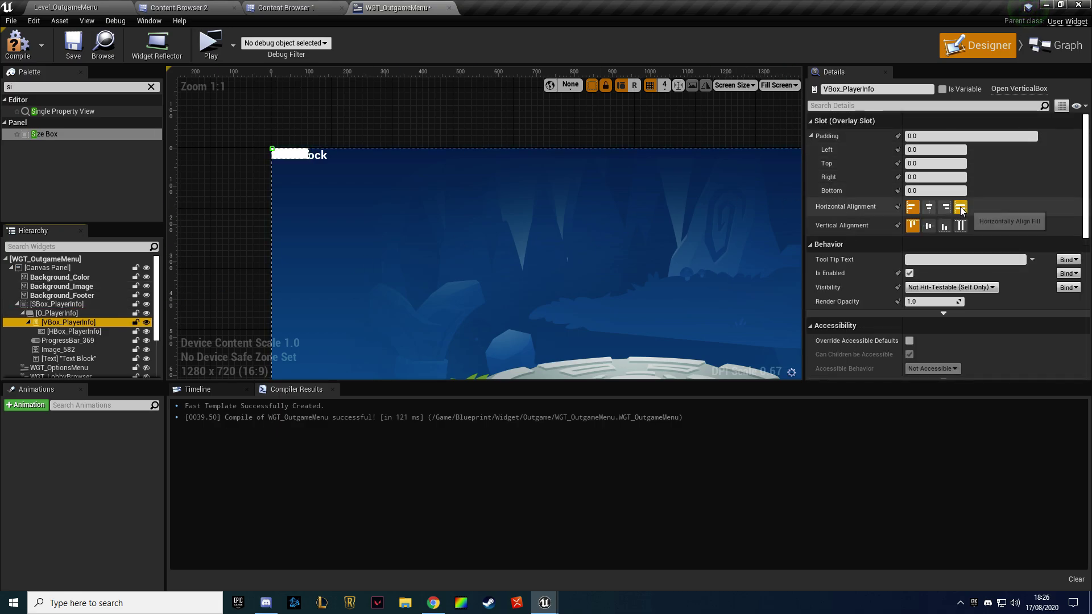
pyautogui.click(73, 331)
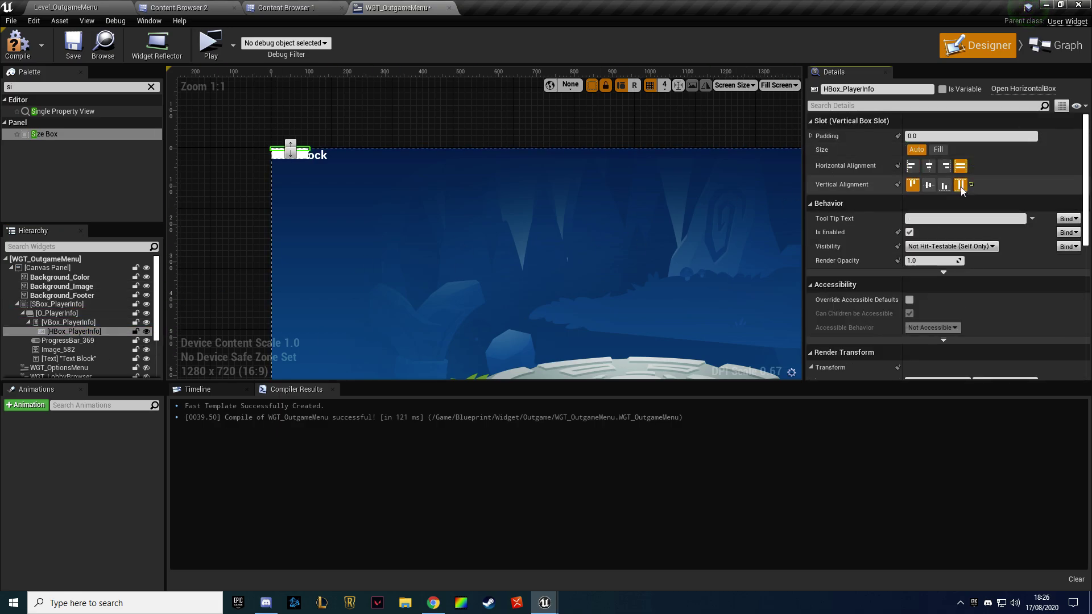
pyautogui.click(68, 323)
pyautogui.click(57, 313)
pyautogui.click(57, 304)
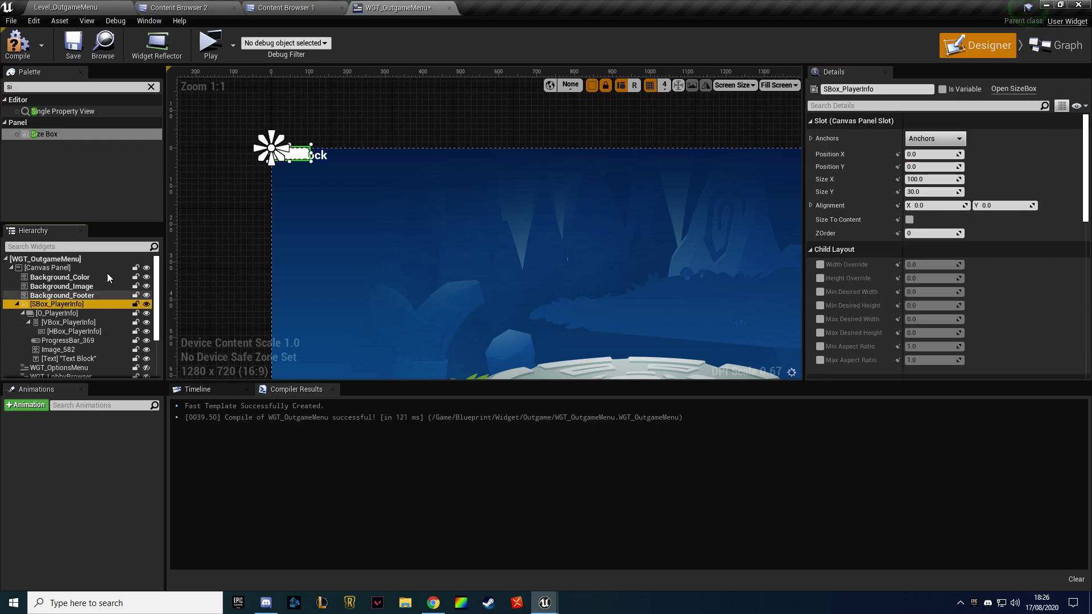
# Enable SBox_PlayerInfo's width and height overrides, turn on Size To Content, and reset Size X/Y
pyautogui.click(819, 265)
pyautogui.click(820, 278)
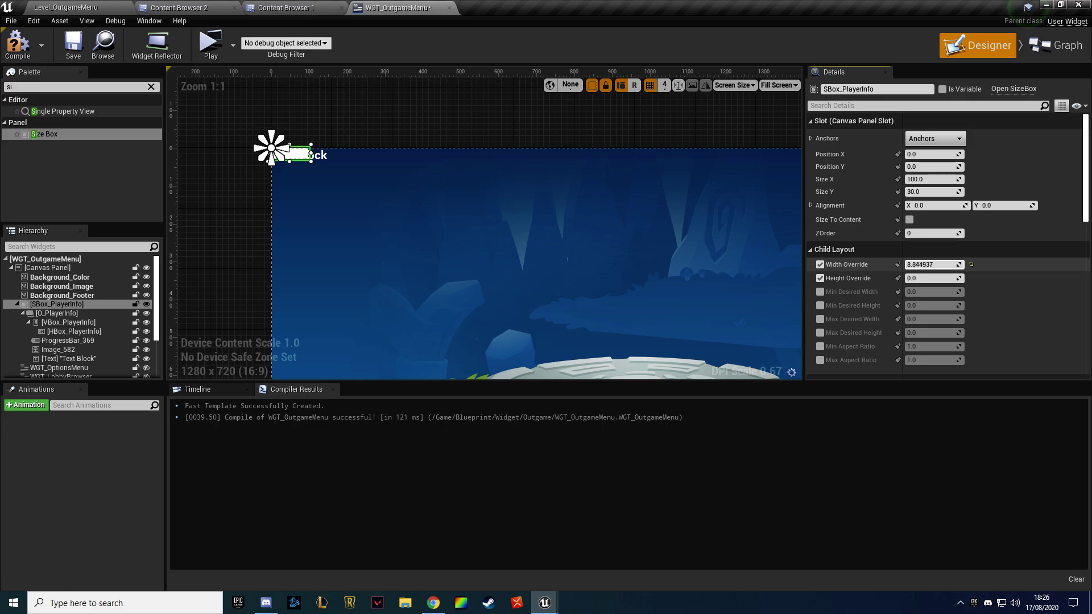
pyautogui.moveTo(932, 265)
pyautogui.mouseDown()
pyautogui.moveTo(960, 265)
pyautogui.moveTo(909, 265)
pyautogui.mouseUp()
pyautogui.scroll(-4, 347, 172)
pyautogui.scroll(5, 264, 158)
pyautogui.scroll(2, 264, 158)
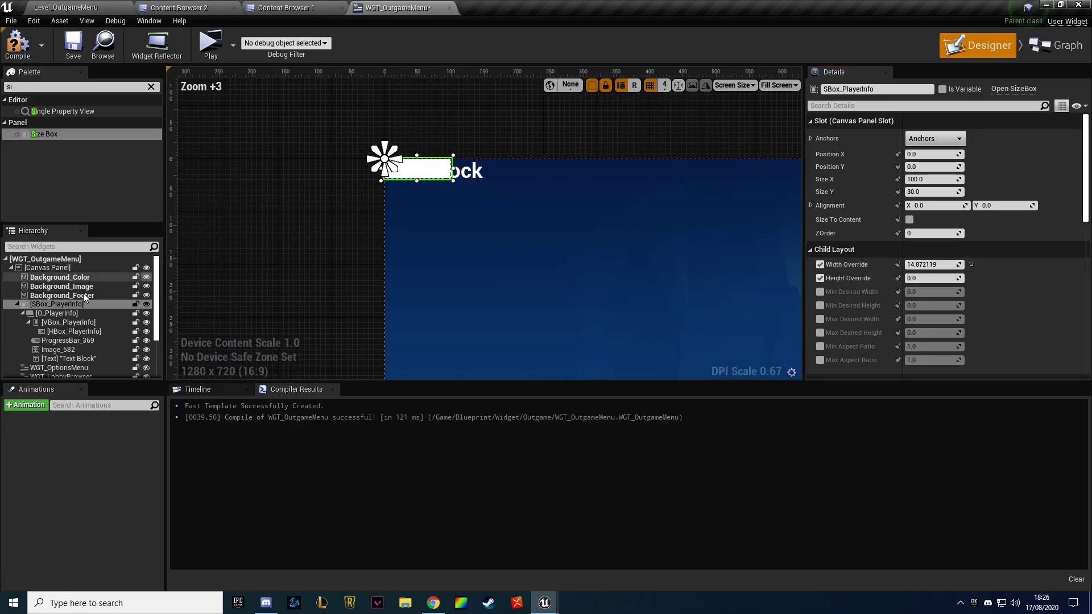
pyautogui.click(909, 220)
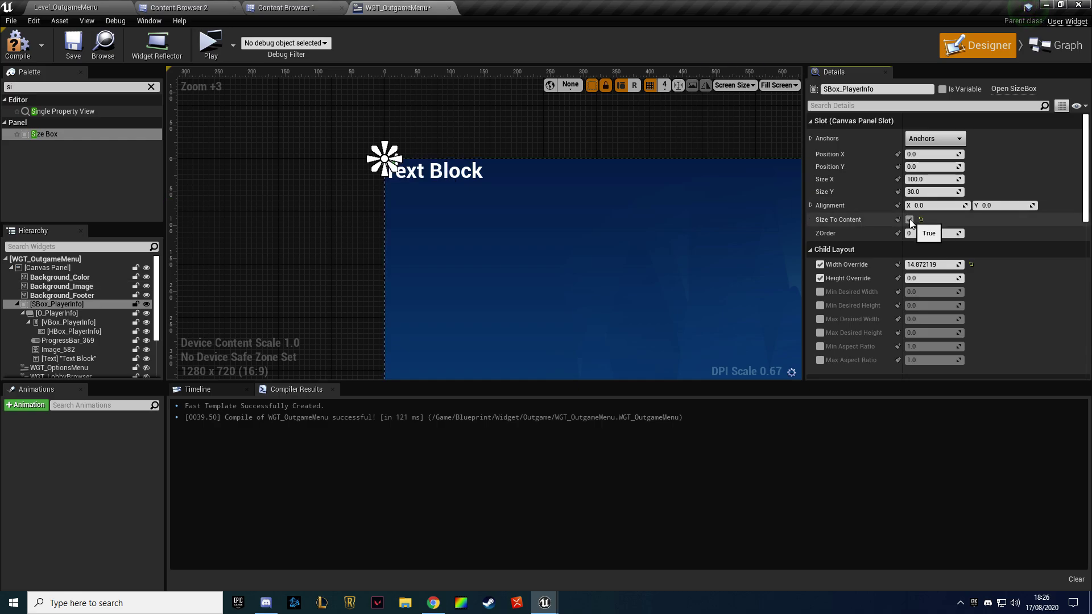
pyautogui.click(909, 220)
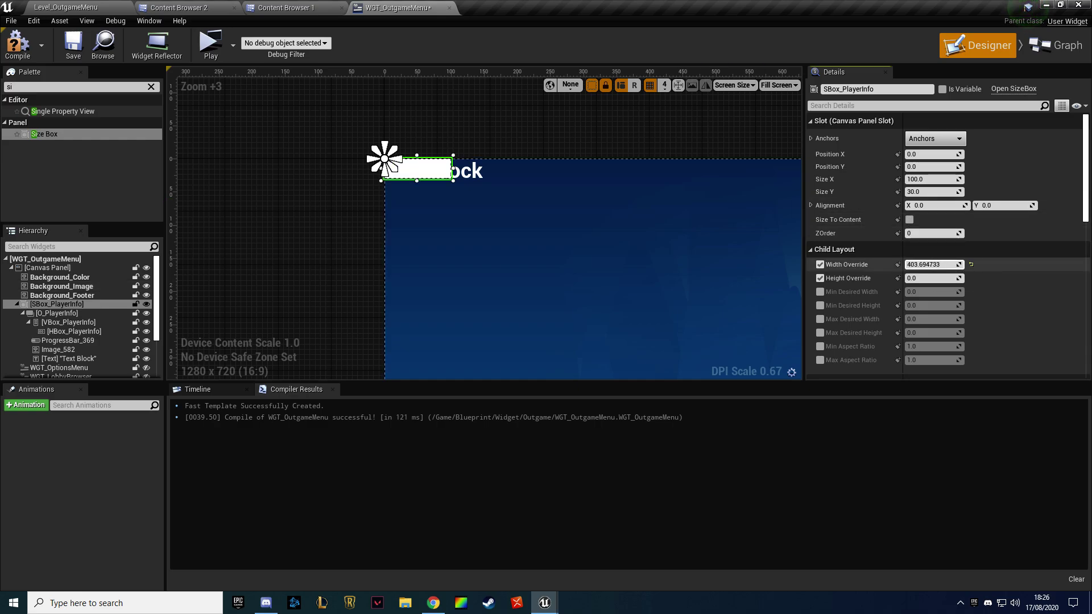
pyautogui.moveTo(924, 264)
pyautogui.mouseDown()
pyautogui.moveTo(966, 264)
pyautogui.moveTo(966, 278)
pyautogui.mouseUp()
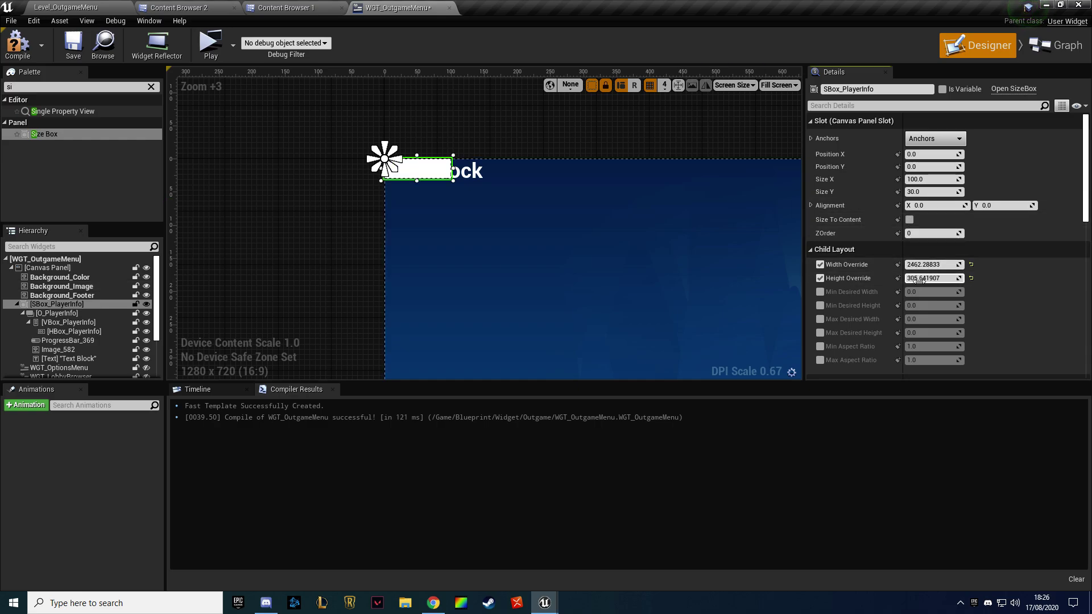
pyautogui.moveTo(931, 179)
pyautogui.mouseDown()
pyautogui.moveTo(966, 179)
pyautogui.moveTo(909, 179)
pyautogui.moveTo(955, 192)
pyautogui.mouseUp()
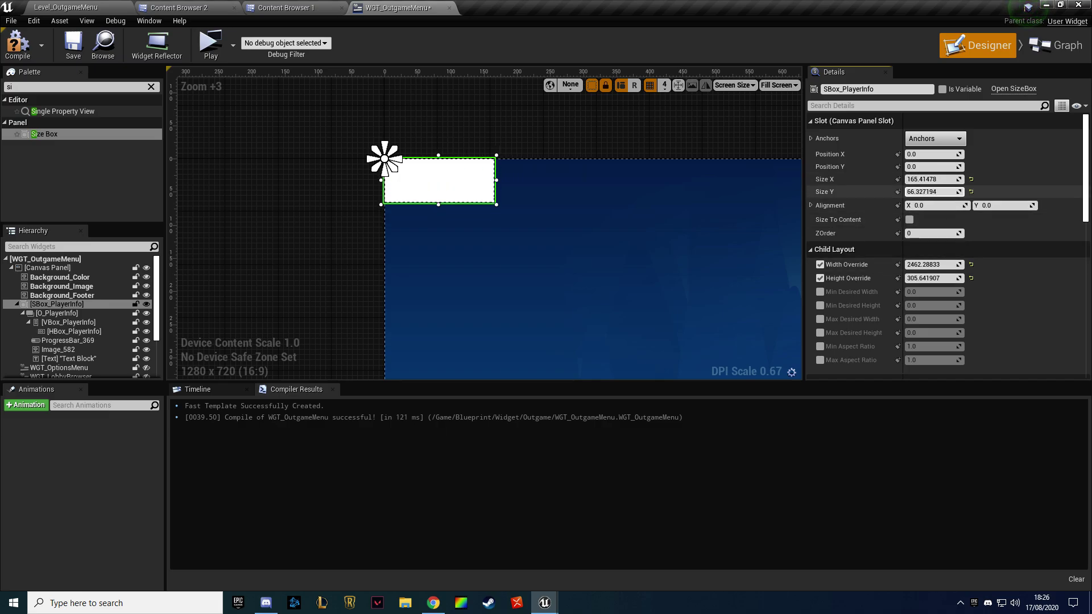
pyautogui.click(909, 220)
pyautogui.scroll(-5, 546, 178)
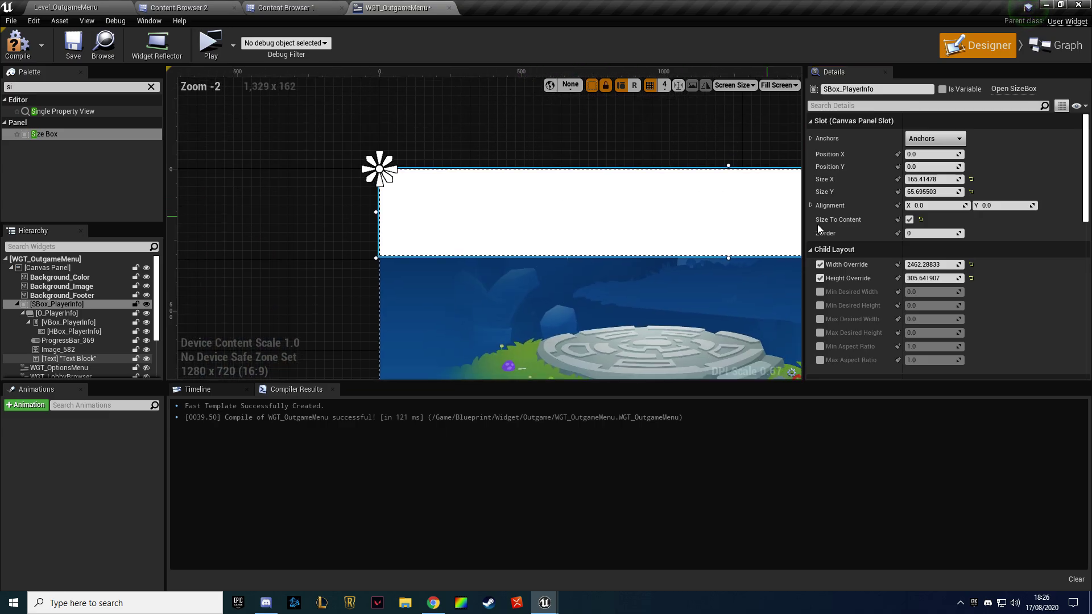
pyautogui.click(971, 179)
pyautogui.click(971, 192)
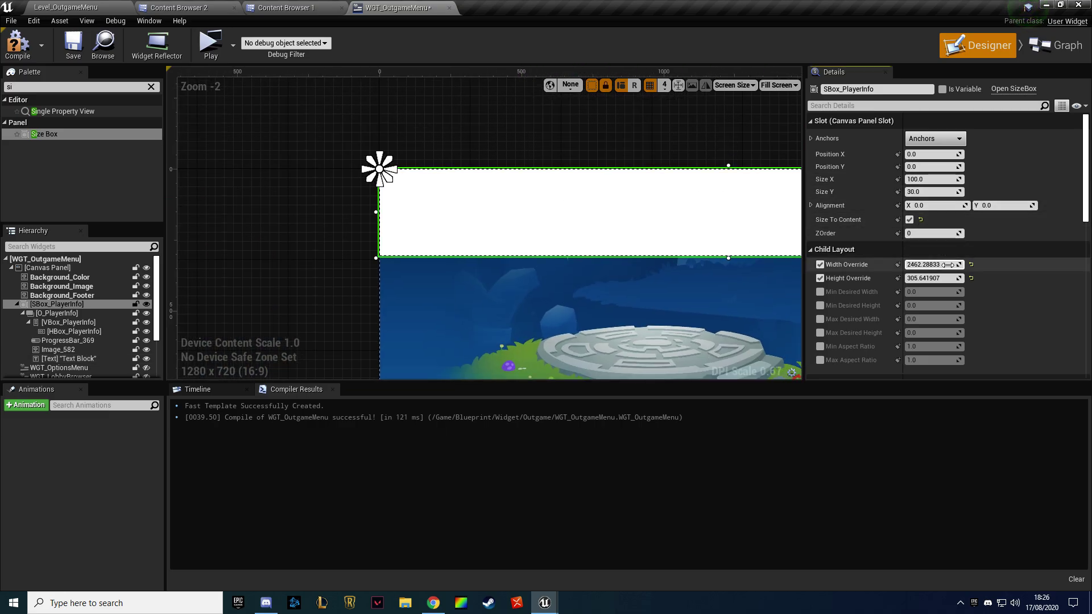
# Set the size box's Width Override to 400 and Height Override to 100, then compile
pyautogui.moveTo(947, 264); pyautogui.dragTo(910, 265)
pyautogui.click(954, 266)
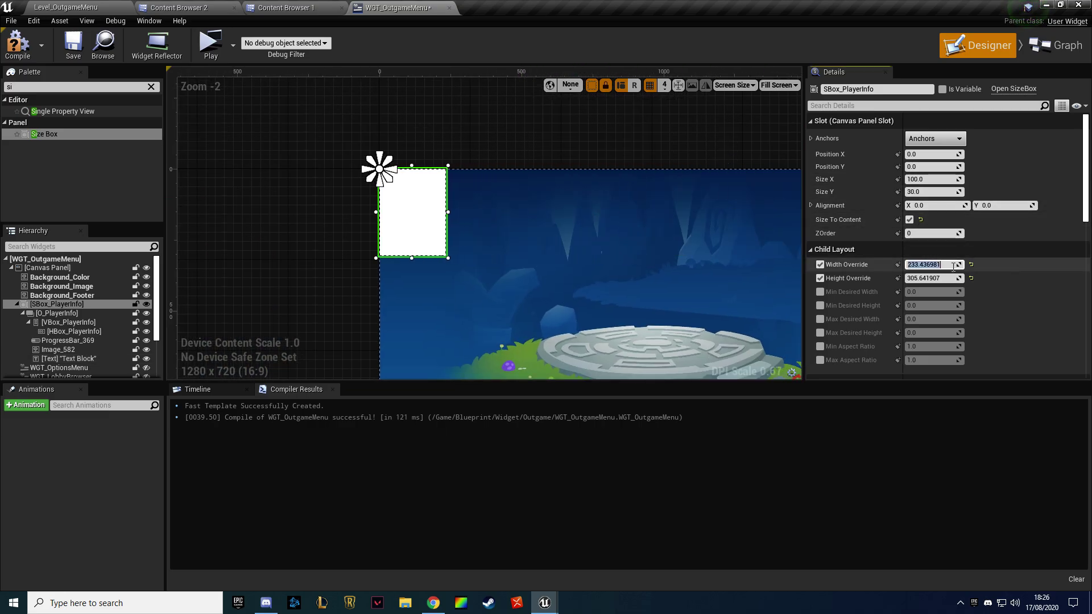
pyautogui.write('200')
pyautogui.press('Tab')
pyautogui.write('300')
pyautogui.press('Return')
pyautogui.write('1')
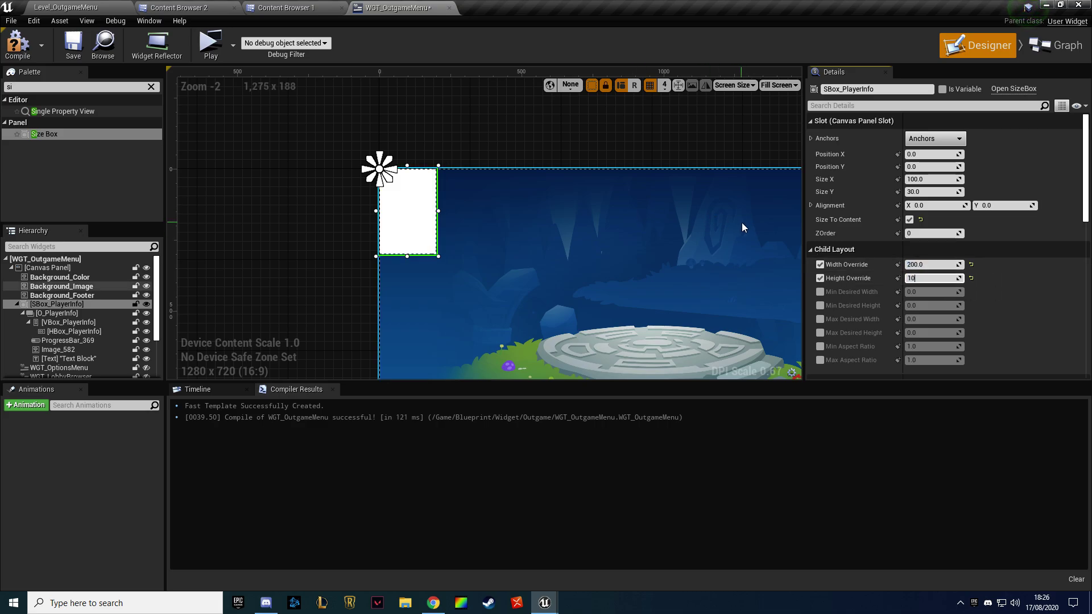
pyautogui.write('0')
pyautogui.press('Return')
pyautogui.click(930, 264)
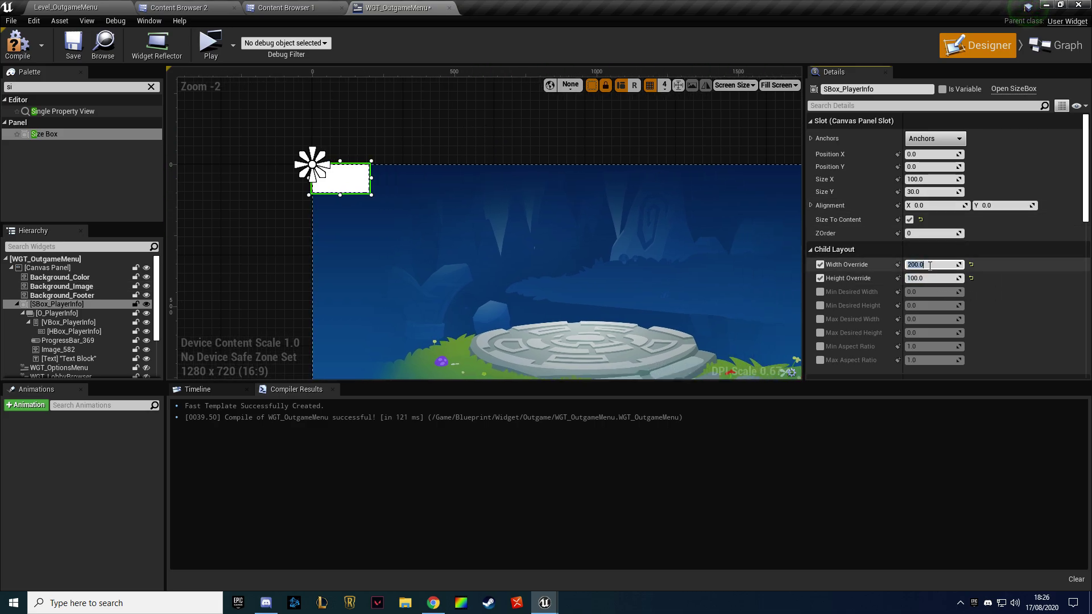
pyautogui.write('500')
pyautogui.press('Return')
pyautogui.write('0')
pyautogui.press('Return')
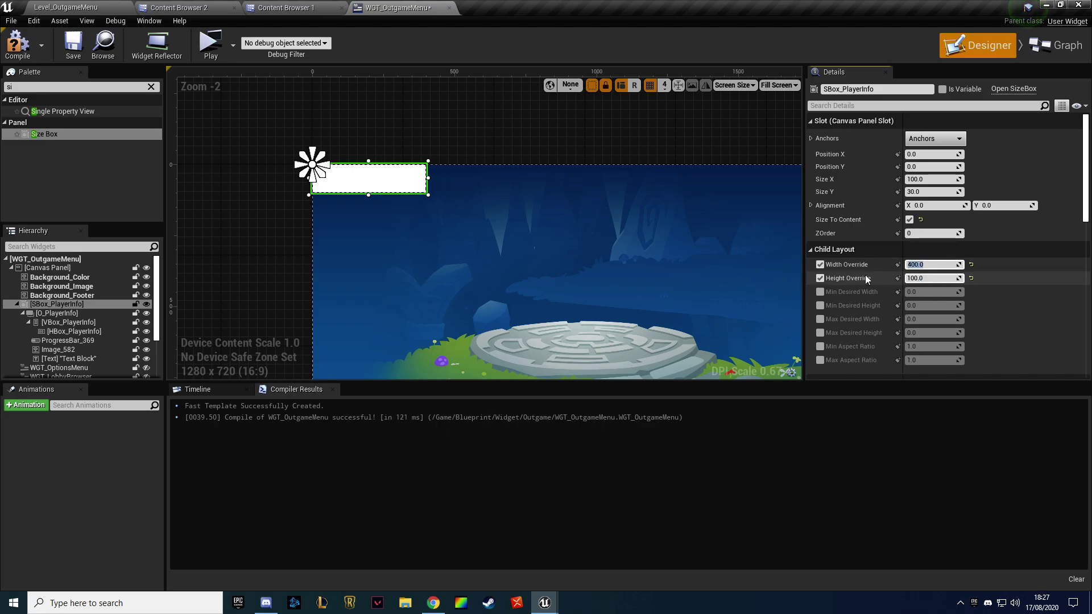
pyautogui.click(12, 46)
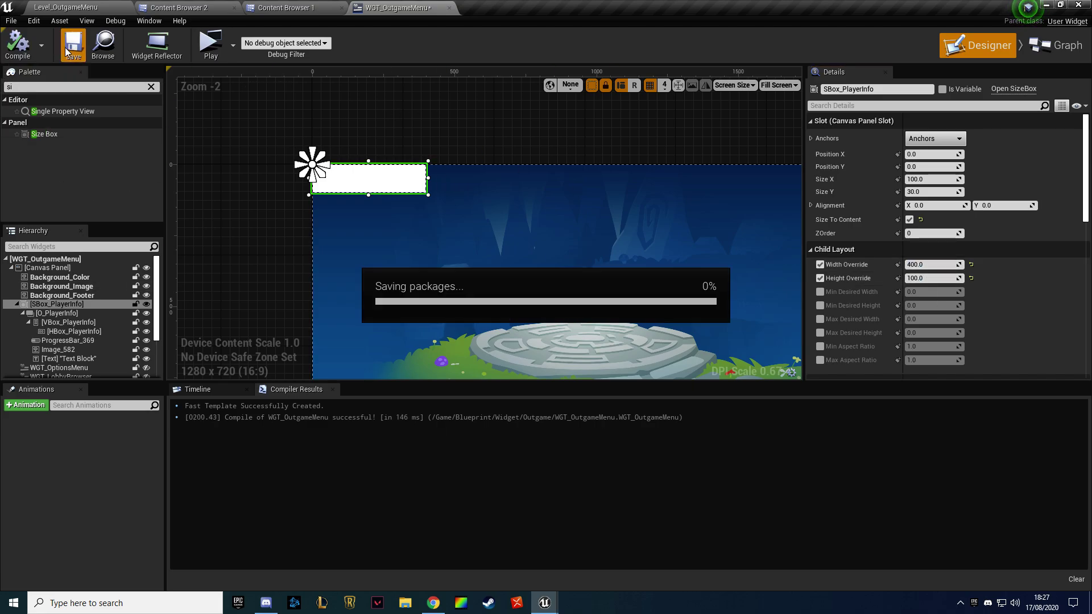
pyautogui.click(86, 349)
# Move Image_582 into O_PlayerInfo and align it left and top
pyautogui.moveTo(57, 349); pyautogui.dragTo(58, 322)
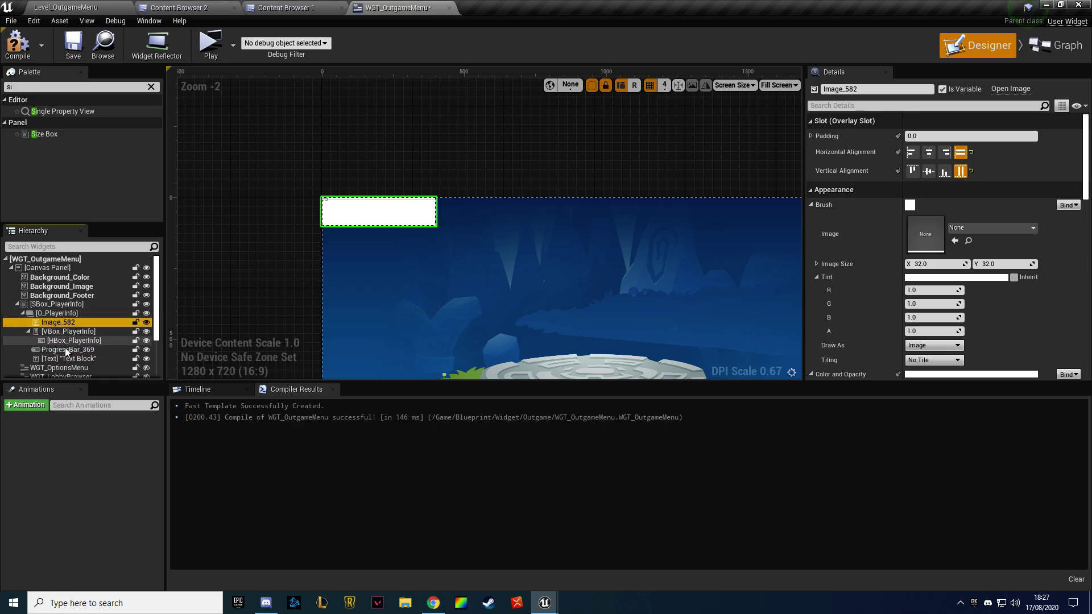
pyautogui.click(911, 153)
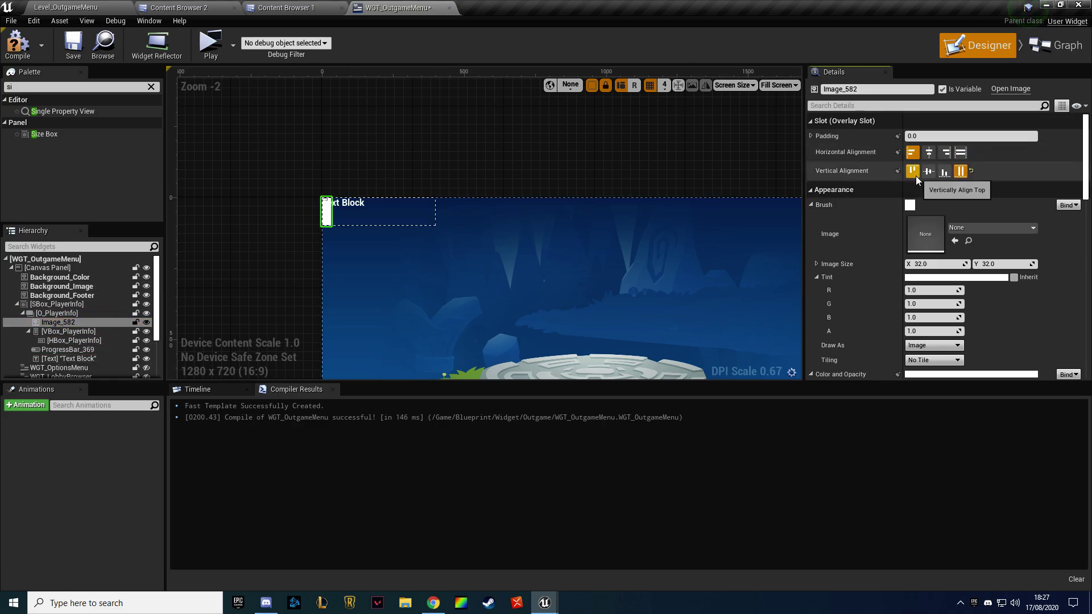
pyautogui.click(912, 171)
pyautogui.scroll(4, 344, 224)
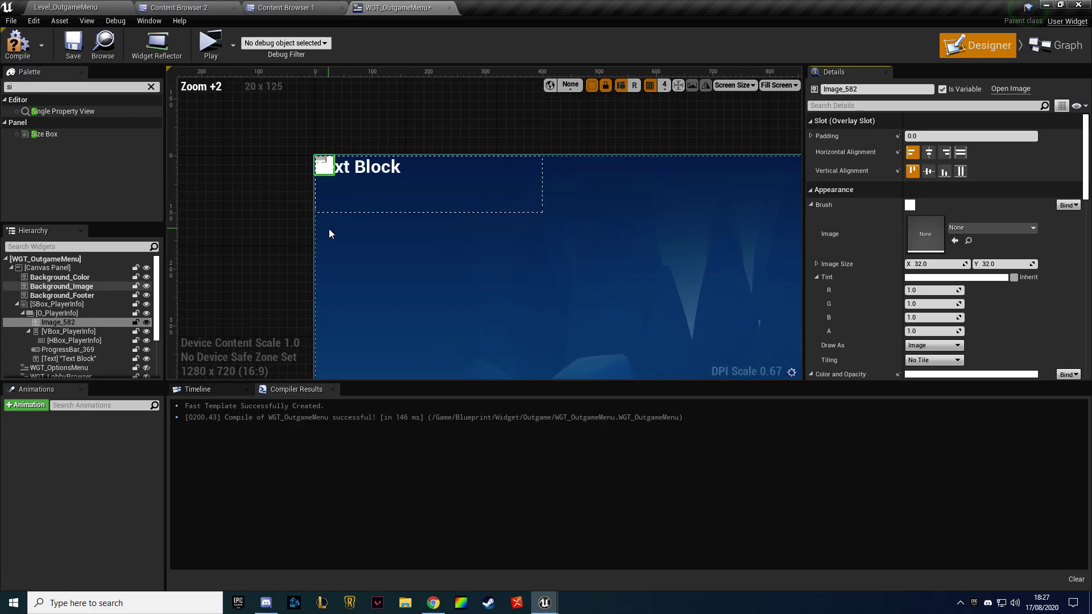
pyautogui.scroll(1, 343, 224)
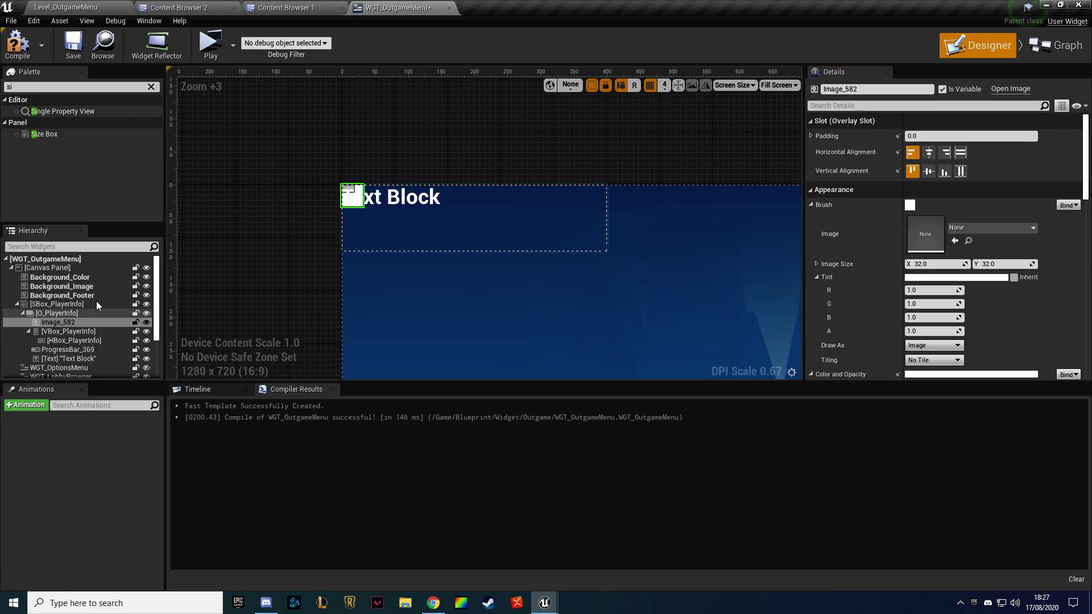
# Give the image the level_icon texture with an image width of 80
pyautogui.click(982, 227)
pyautogui.write('level')
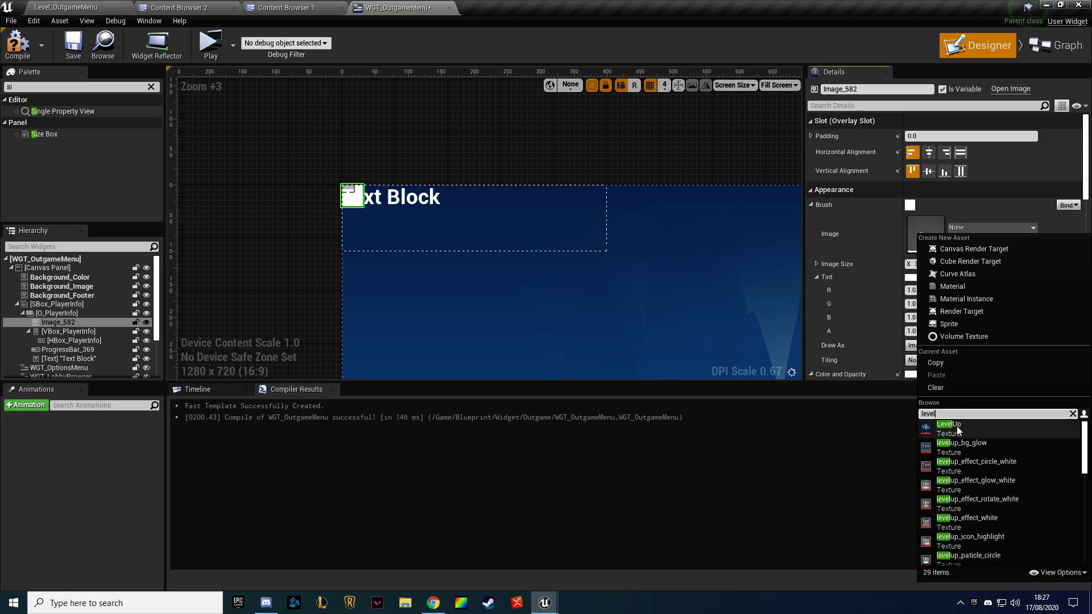
pyautogui.click(957, 425)
pyautogui.click(992, 226)
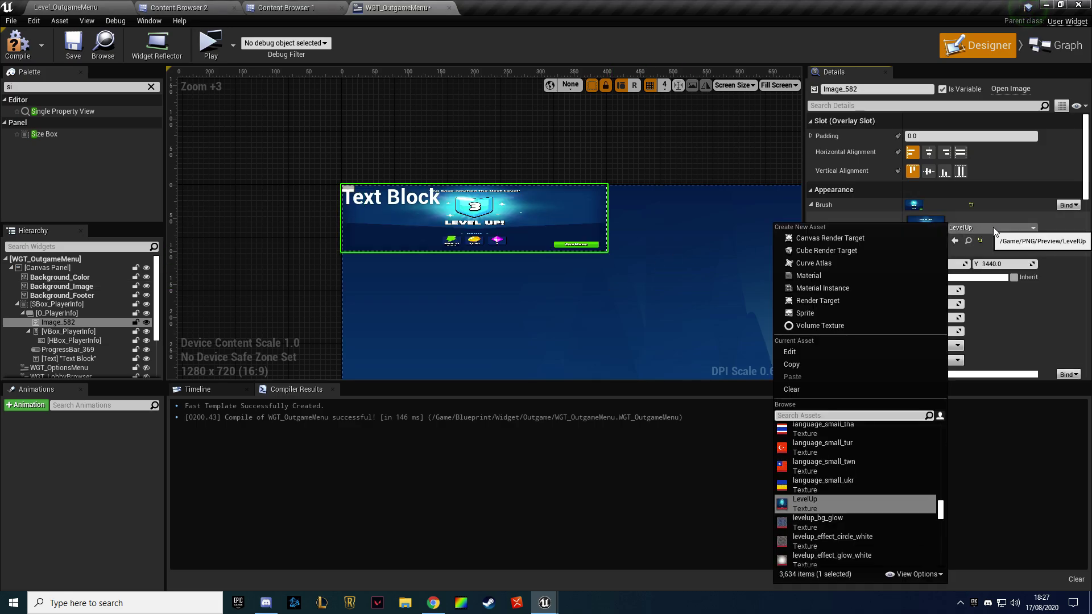
pyautogui.write('level')
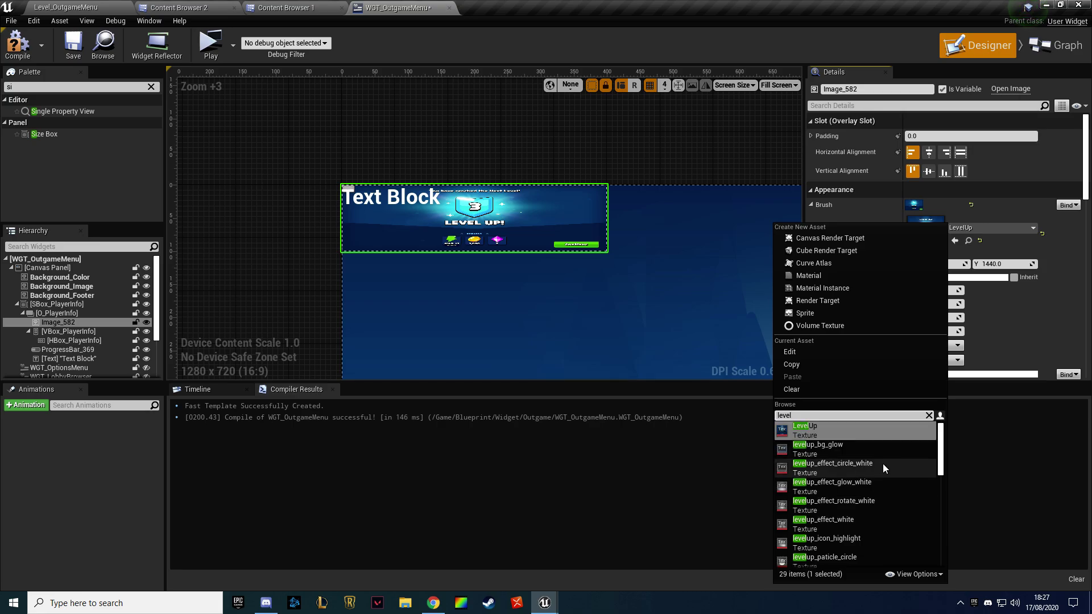
pyautogui.scroll(-3, 865, 456)
pyautogui.click(837, 500)
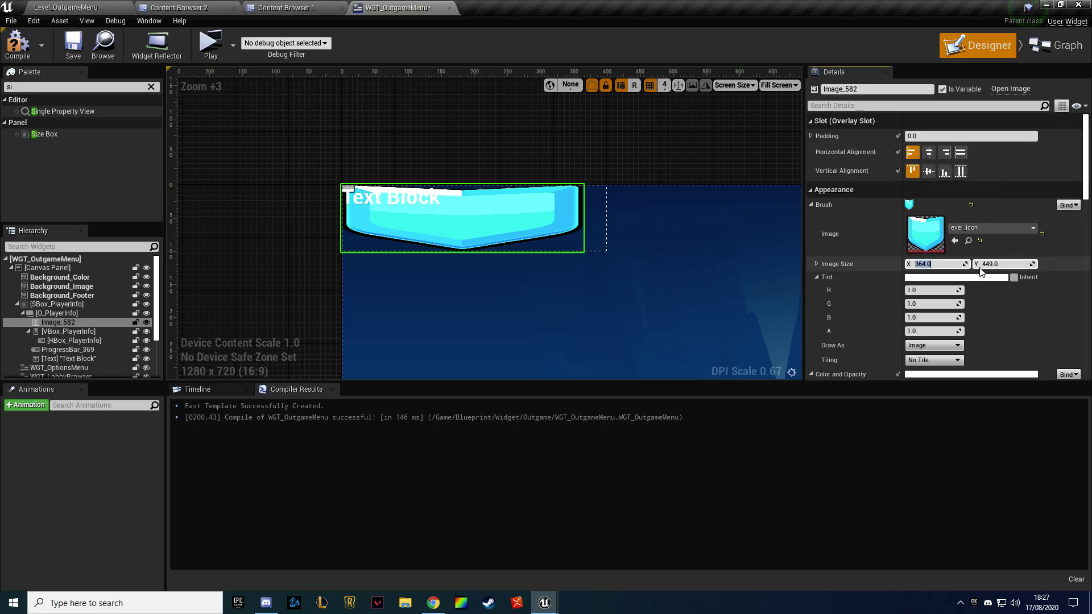
pyautogui.write('80')
pyautogui.press('Tab')
# Set the image height to 80 and compile the widget
pyautogui.write('80')
pyautogui.press('Return')
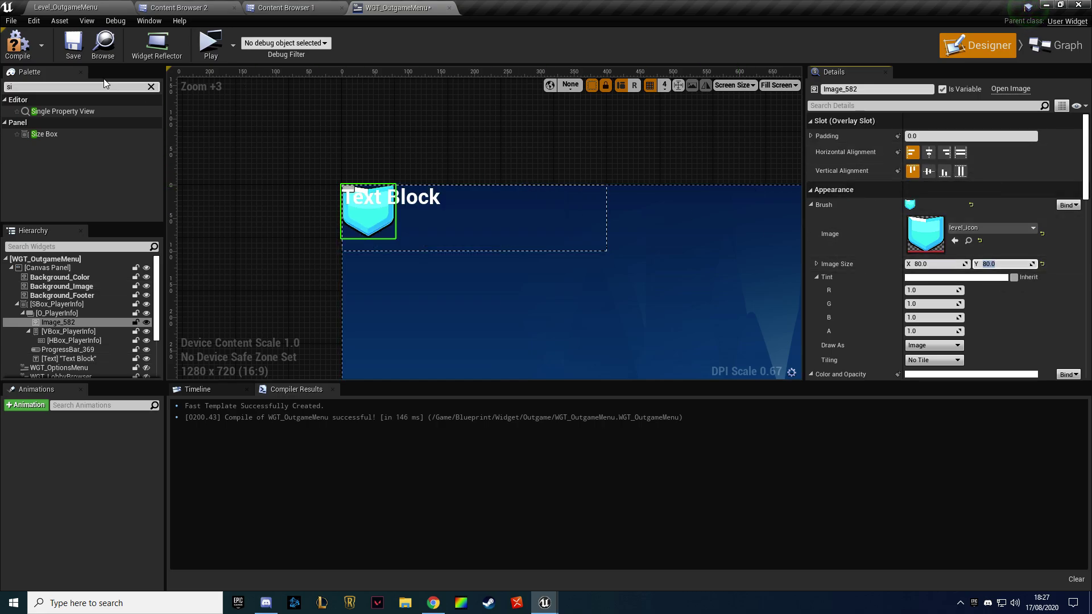
pyautogui.click(18, 45)
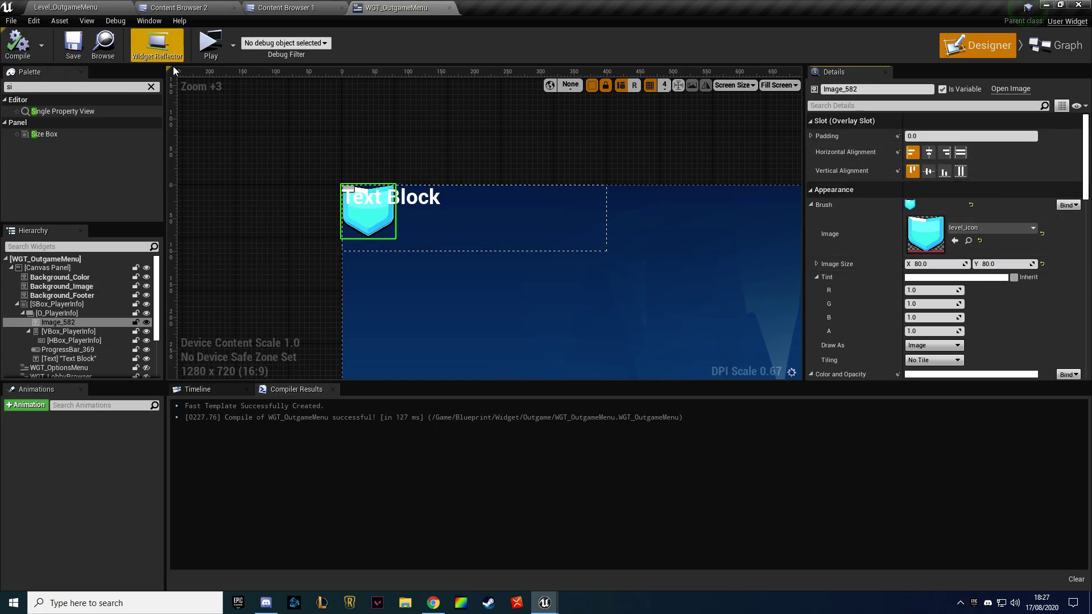
# Give ProgressBar_369 the user_level_bar_bg background and user_level_bar_blue fill images
pyautogui.click(78, 355)
pyautogui.click(970, 241)
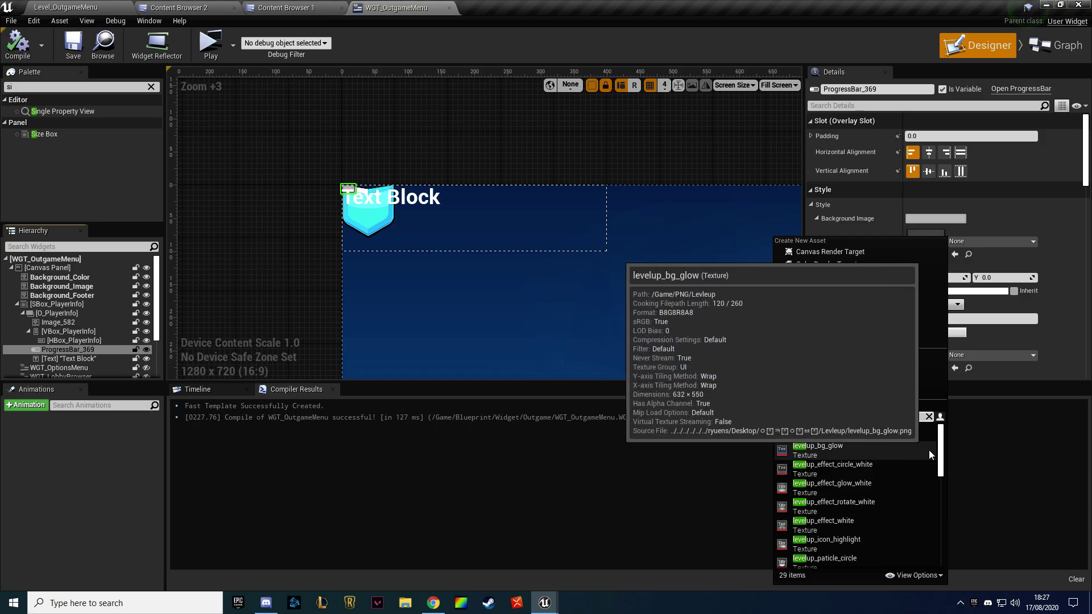
pyautogui.moveTo(941, 458); pyautogui.dragTo(936, 551)
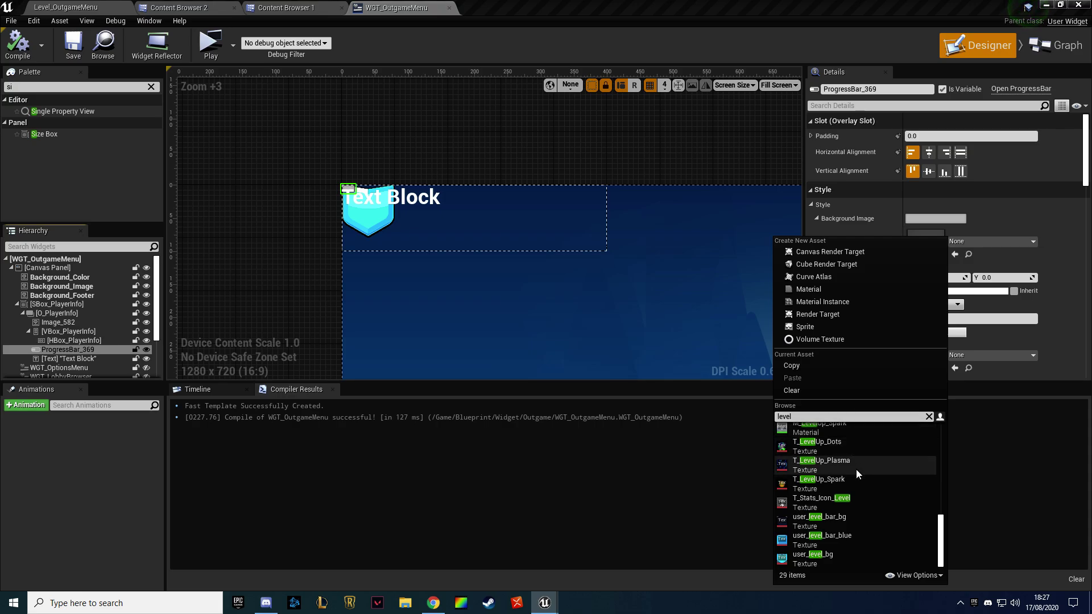
pyautogui.click(852, 516)
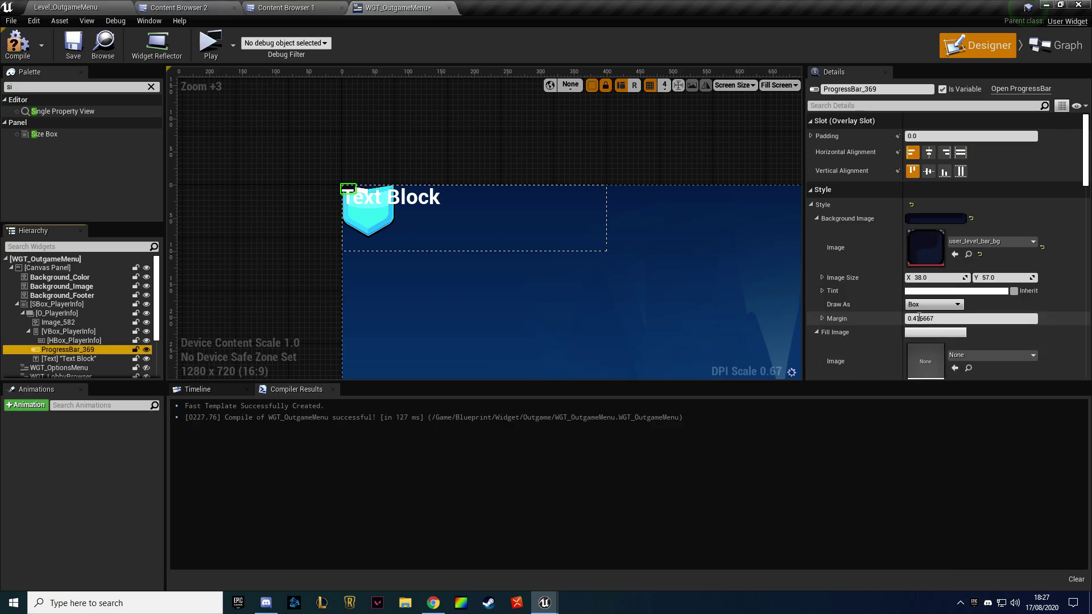
pyautogui.click(967, 355)
pyautogui.write('user leve')
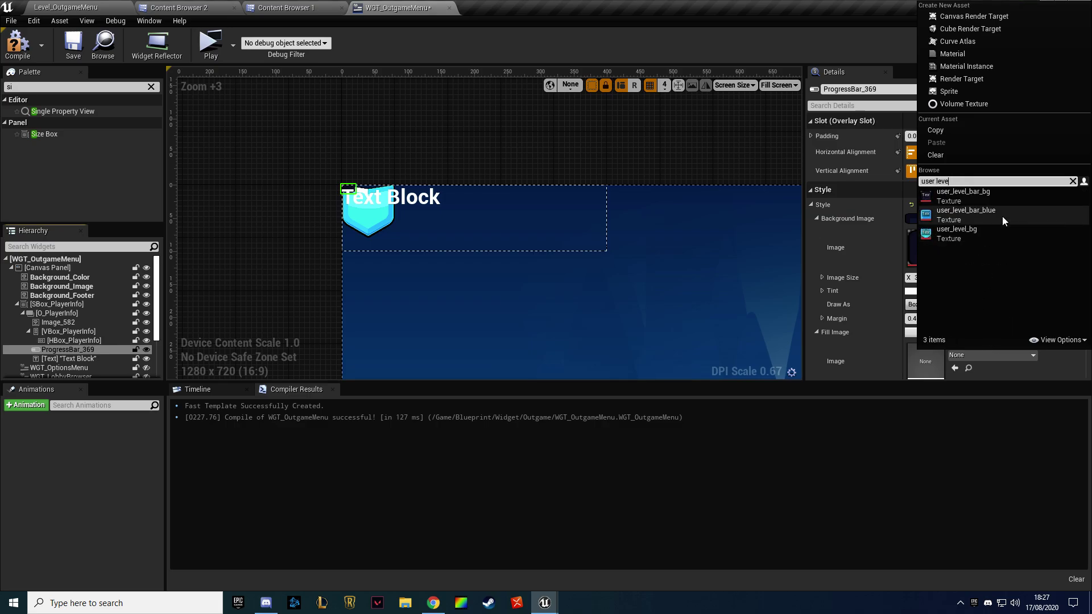
pyautogui.click(970, 214)
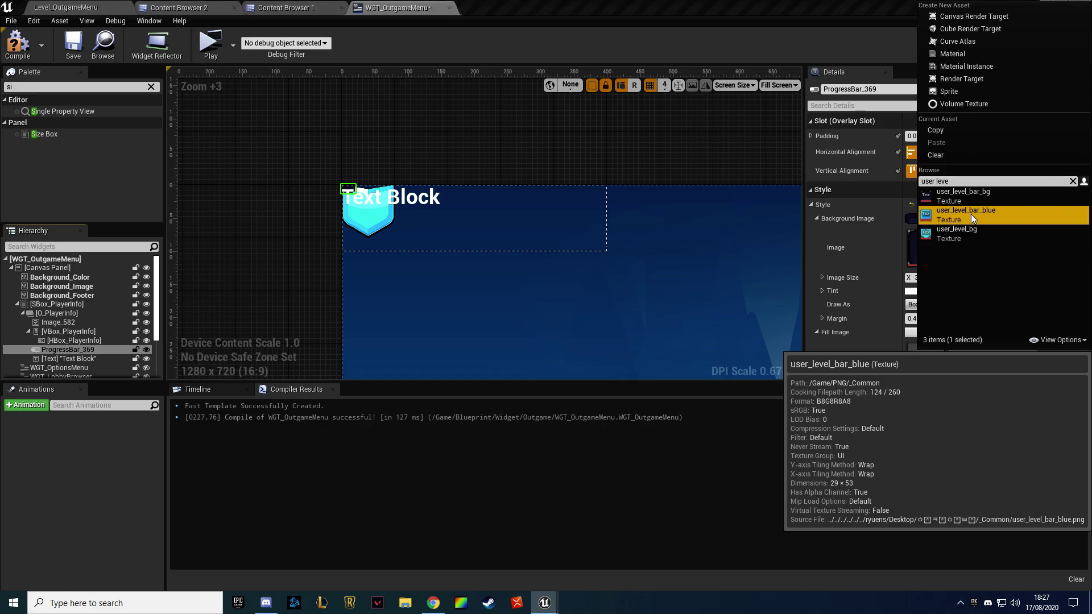
# Swap the badge image's texture to user_level_bg and recompile the widget
pyautogui.click(380, 222)
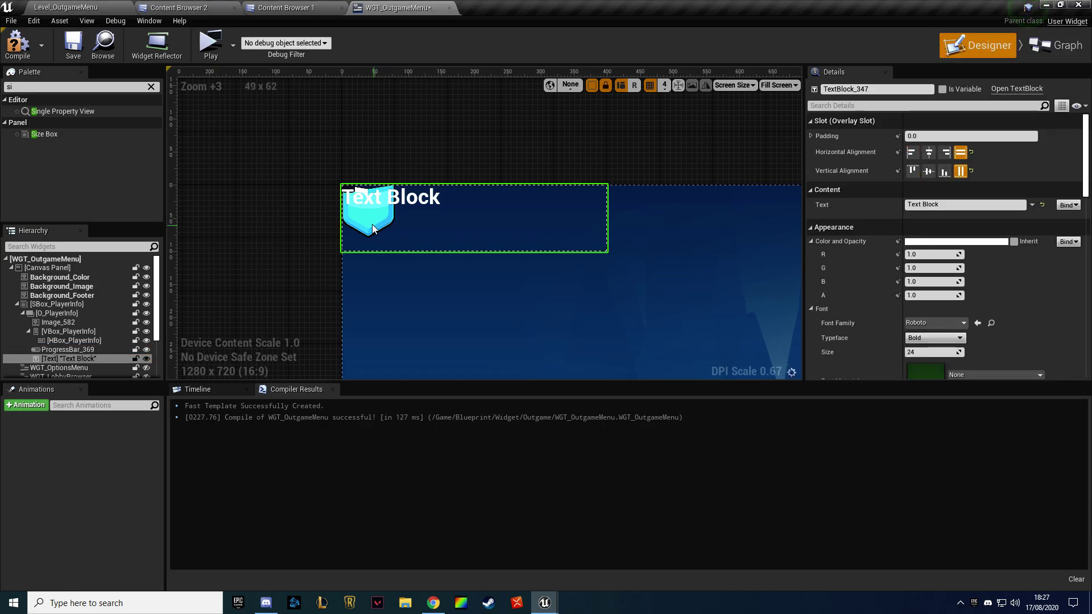
pyautogui.click(58, 322)
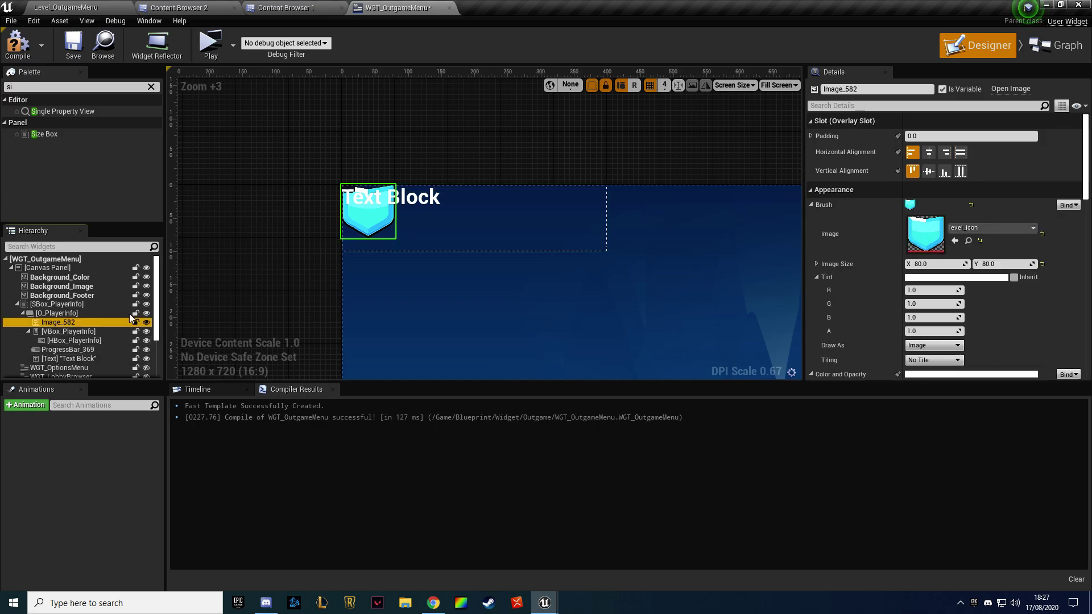
pyautogui.click(974, 225)
pyautogui.press('BackSpace')
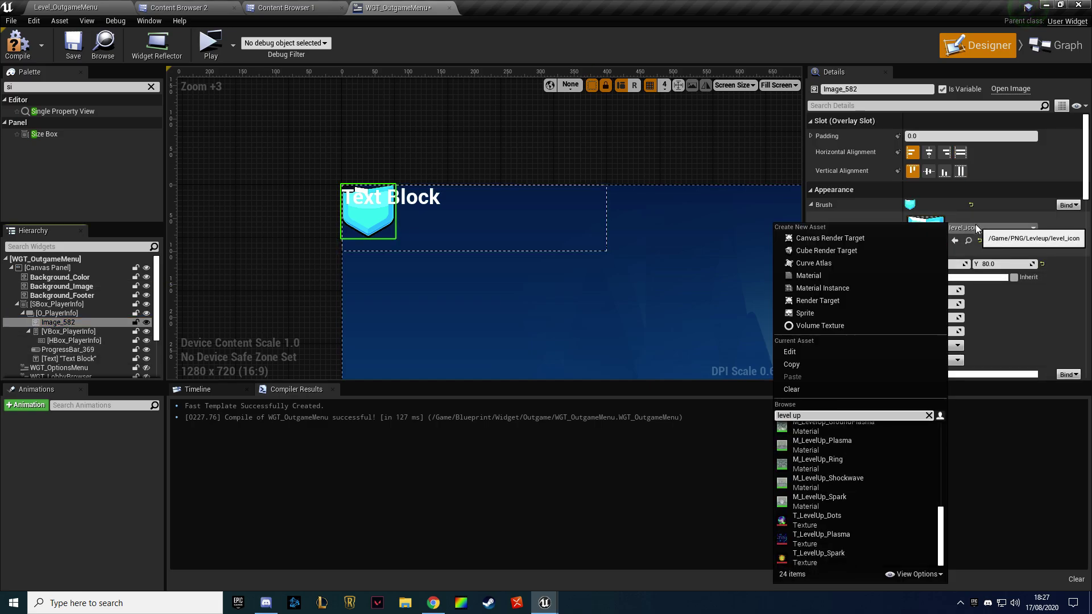
pyautogui.press('BackSpace')
pyautogui.press('BackSpace')
pyautogui.press('BackSpace')
pyautogui.write('player level')
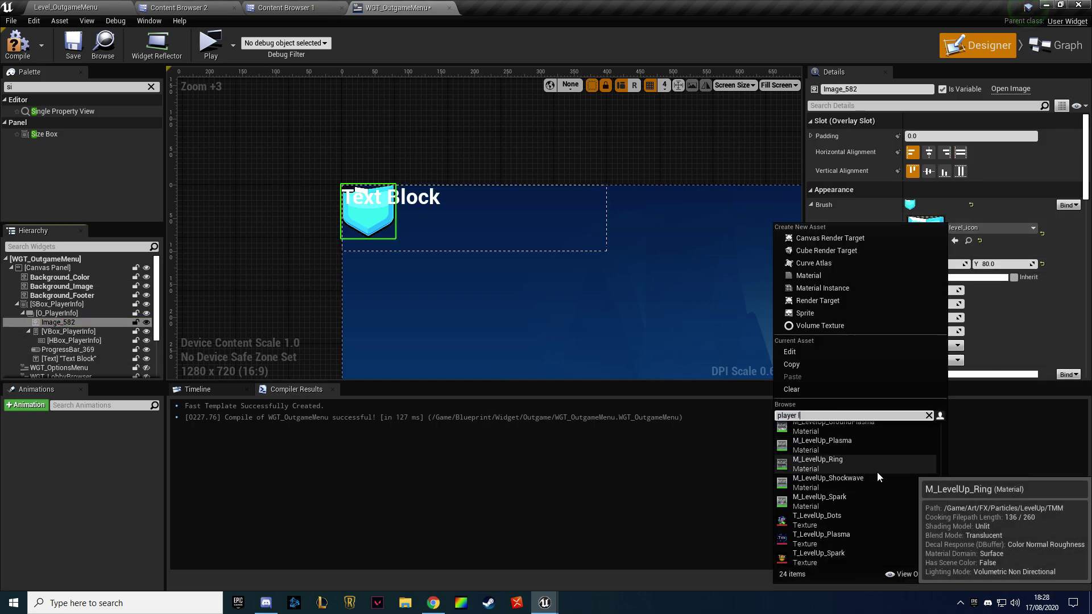
pyautogui.moveTo(777, 416); pyautogui.dragTo(811, 416)
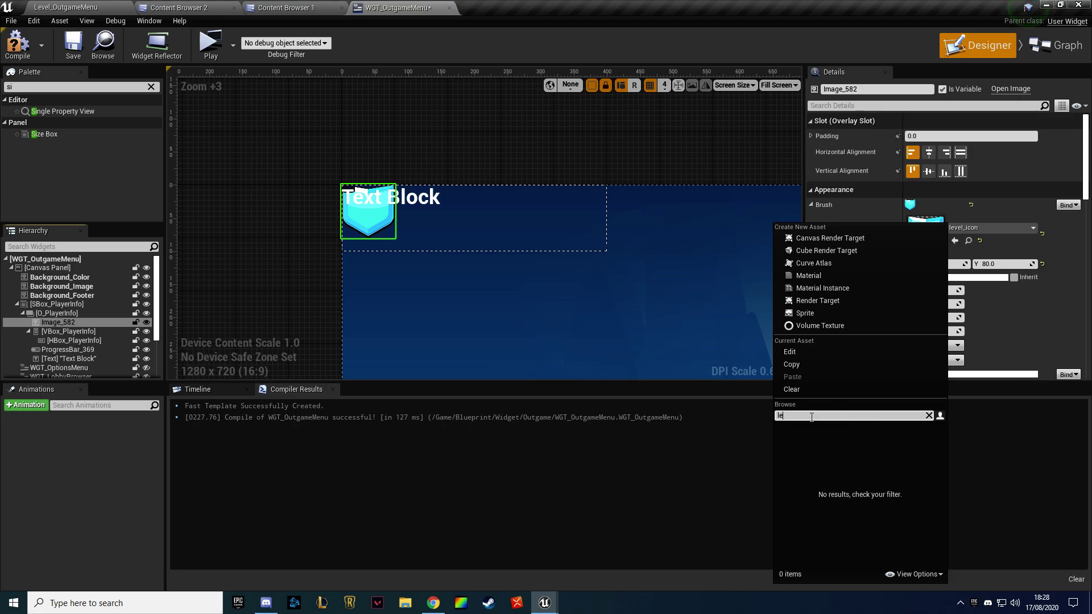
pyautogui.scroll(-5, 909, 496)
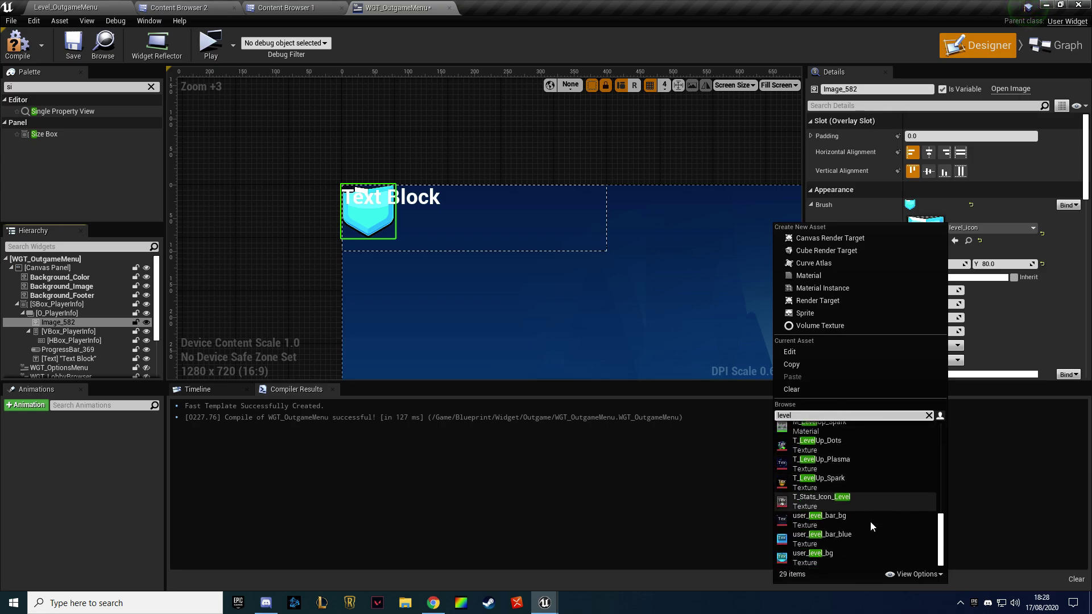
pyautogui.click(832, 556)
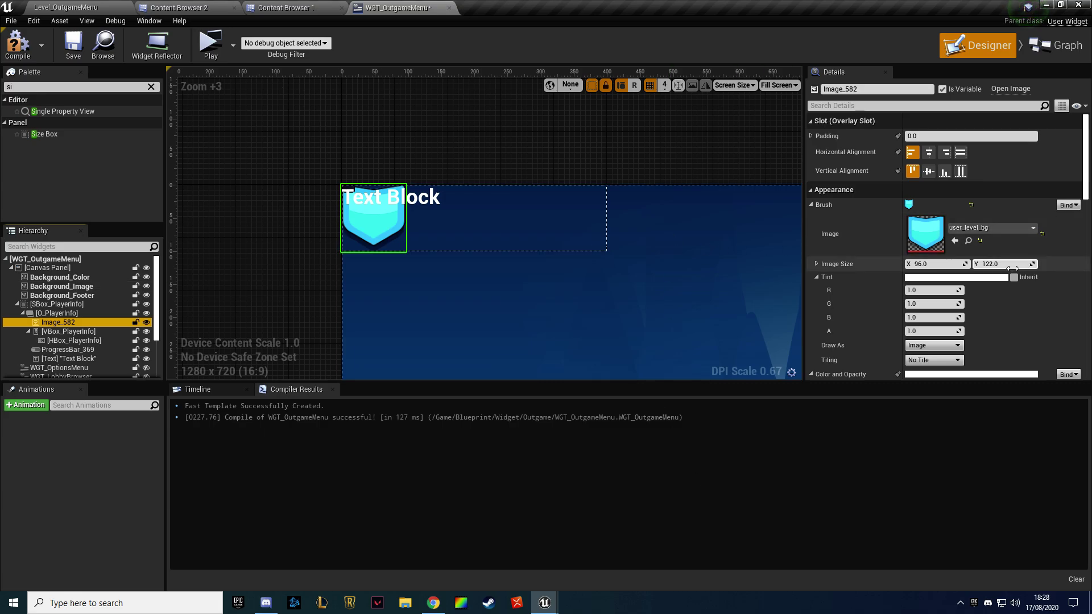
pyautogui.click(18, 43)
# Style the name text with the F_MainText font, a black size-1 outline, and shadow offset 2
pyautogui.scroll(1, 350, 168)
pyautogui.click(358, 199)
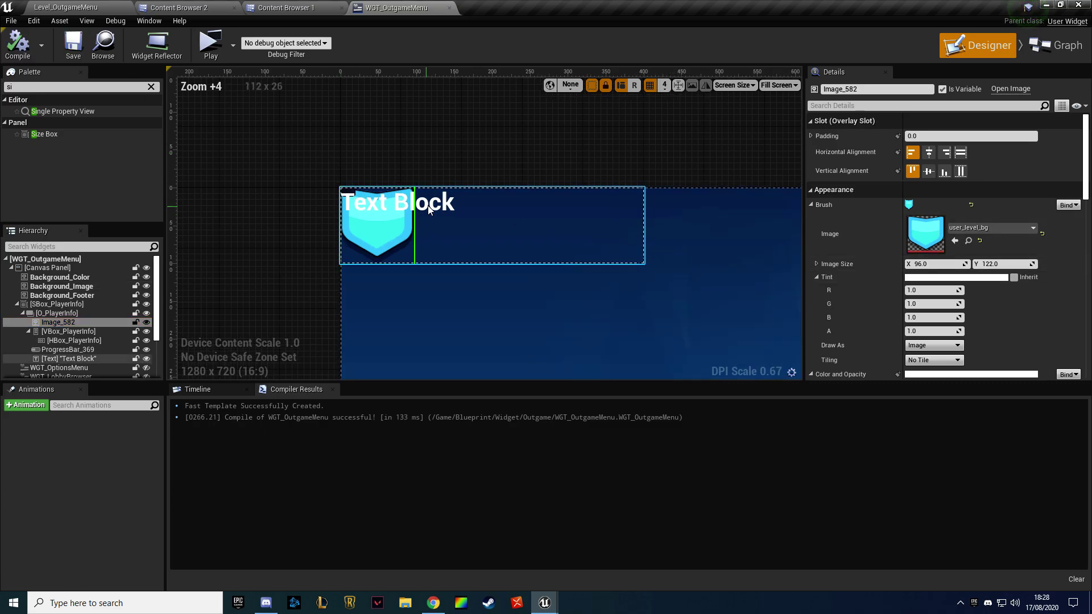
pyautogui.scroll(-2, 891, 286)
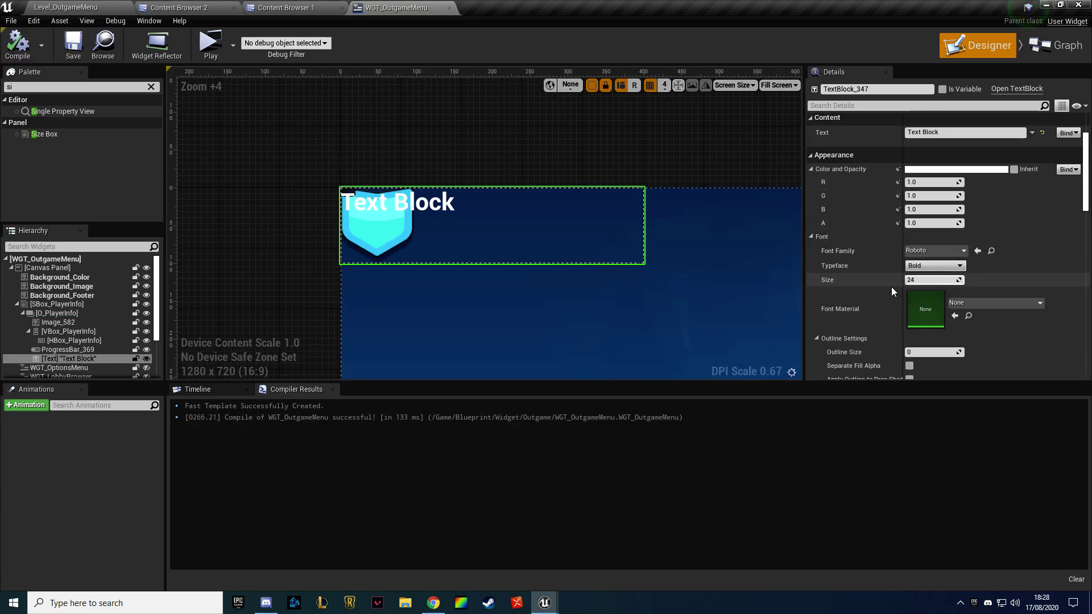
pyautogui.scroll(-1, 895, 268)
pyautogui.click(935, 232)
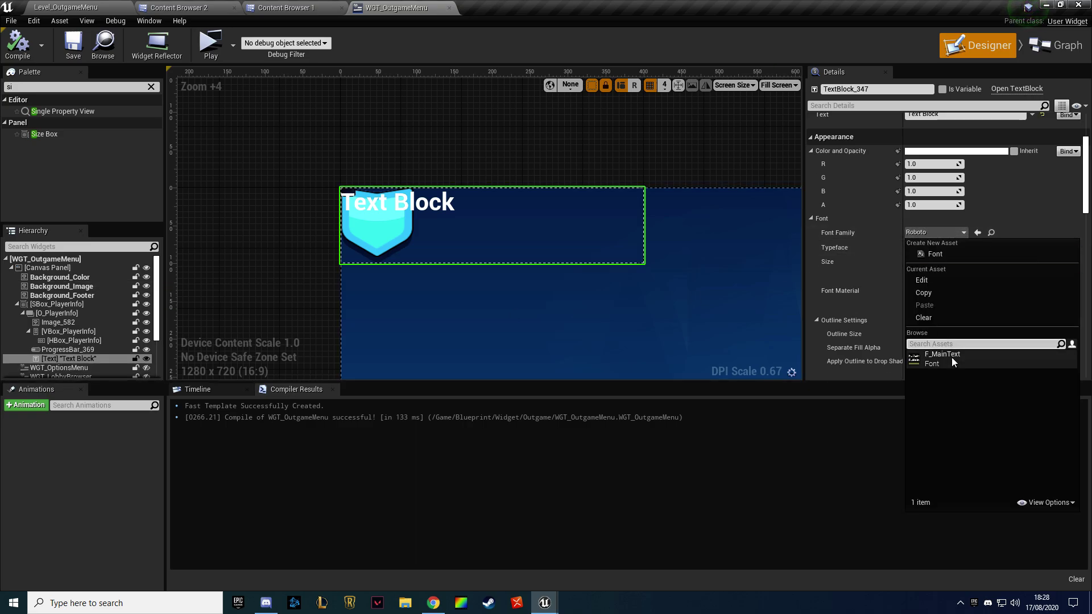
pyautogui.click(950, 360)
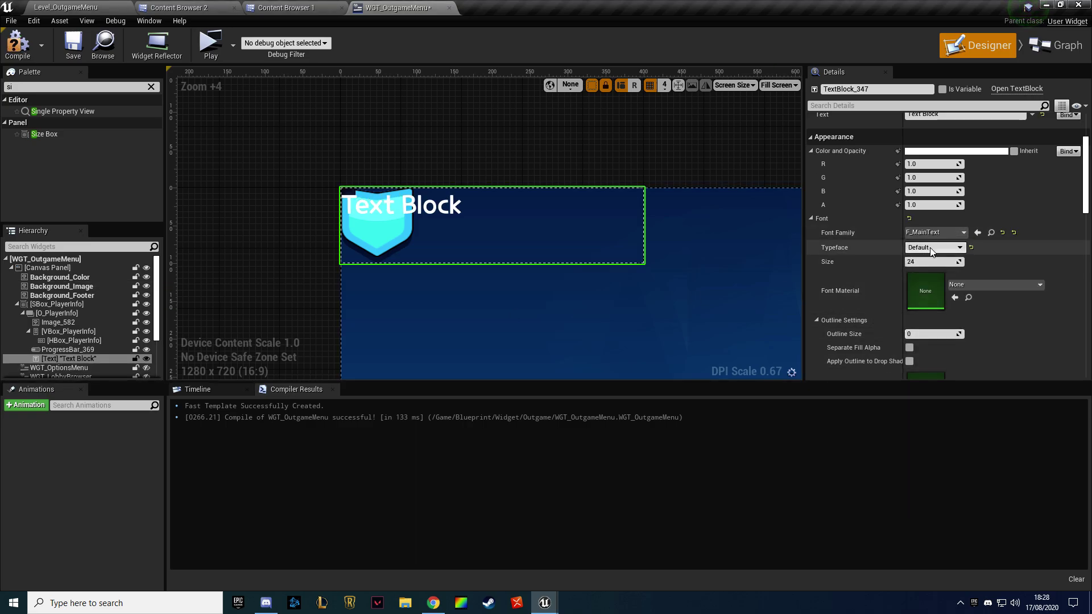
pyautogui.scroll(-3, 940, 276)
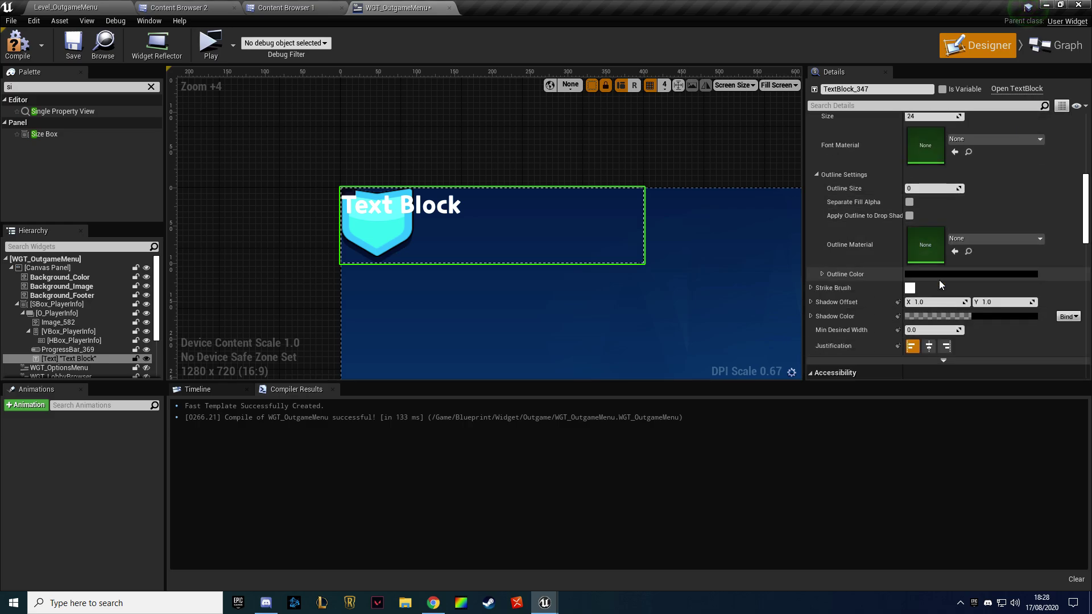
pyautogui.click(927, 189)
pyautogui.write('1')
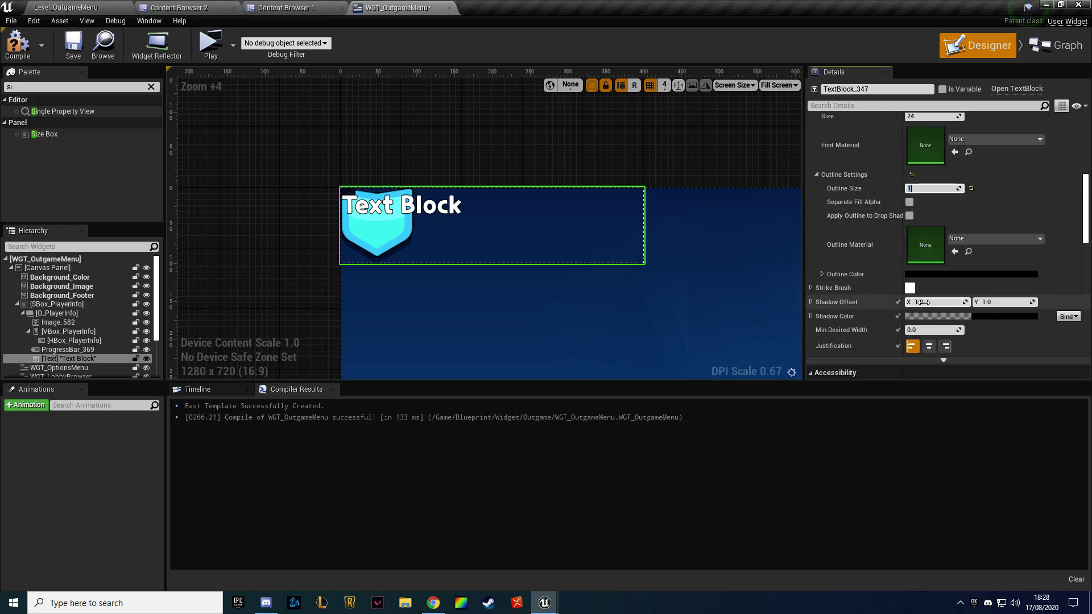
pyautogui.click(938, 317)
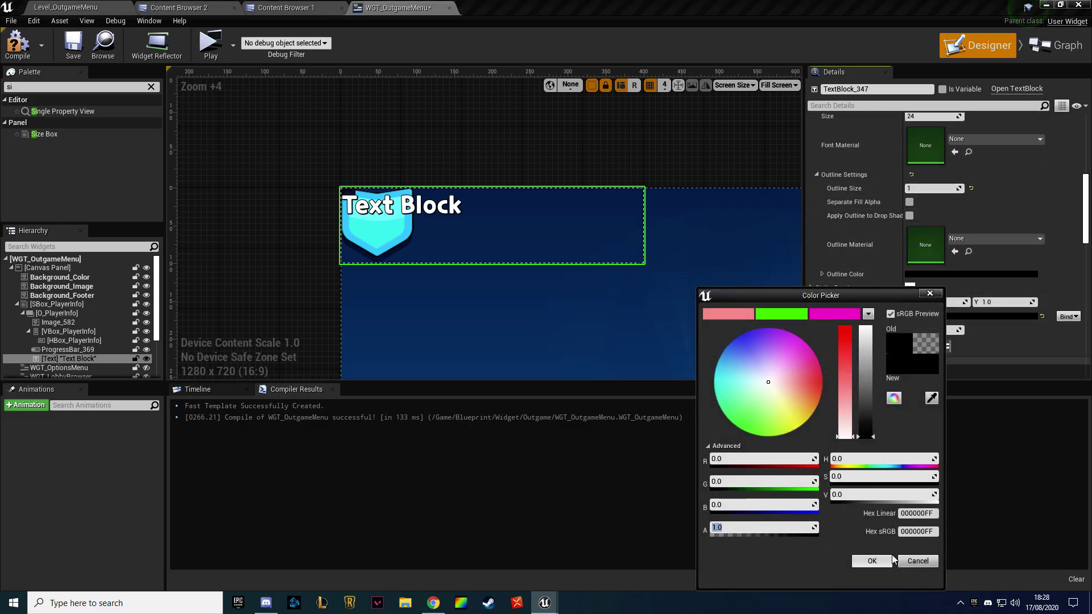
pyautogui.click(890, 558)
pyautogui.moveTo(1001, 302); pyautogui.dragTo(1009, 302)
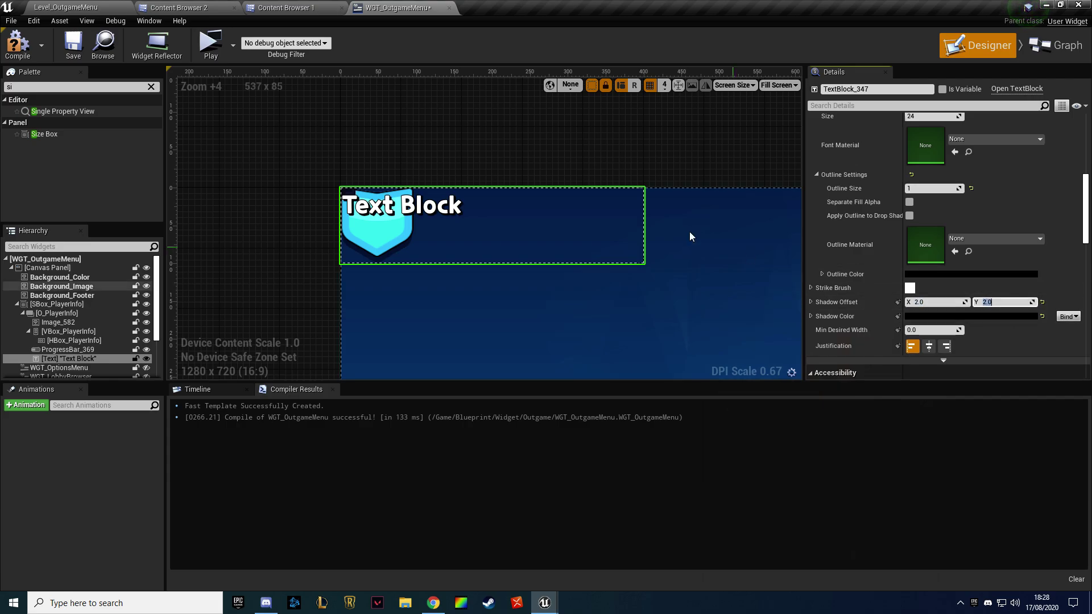
pyautogui.press('F7')
pyautogui.hotkey('ctrl', 's')
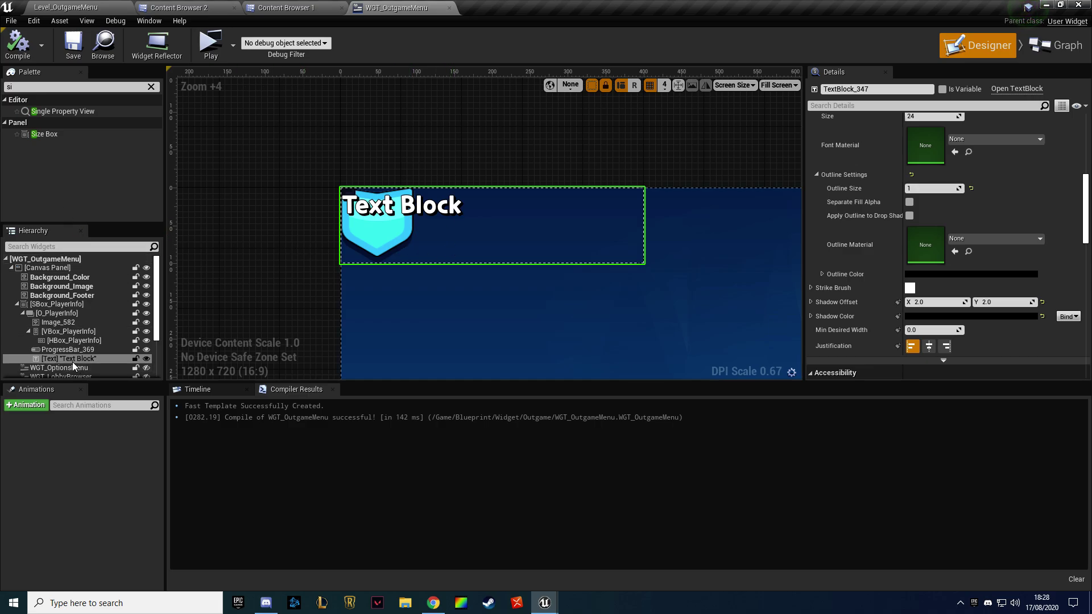
# Duplicate the name text and change the copy's text to 1
pyautogui.click(47, 314)
pyautogui.click(68, 358)
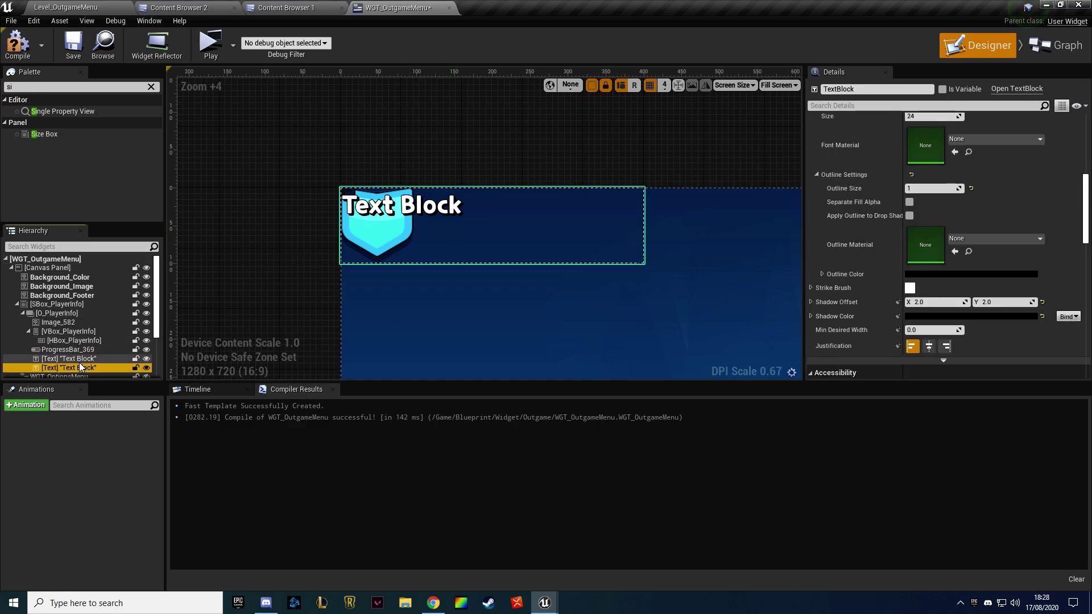
pyautogui.hotkey('ctrl', 'd')
pyautogui.scroll(5, 916, 222)
pyautogui.click(945, 150)
pyautogui.write('21')
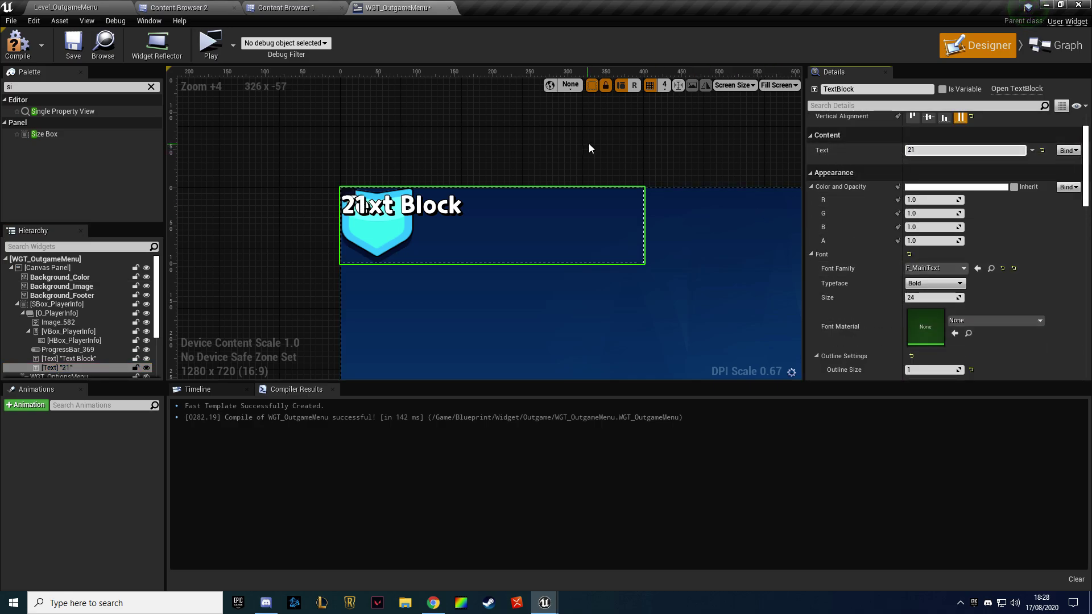
pyautogui.press('Home')
pyautogui.press('Delete')
pyautogui.click(643, 141)
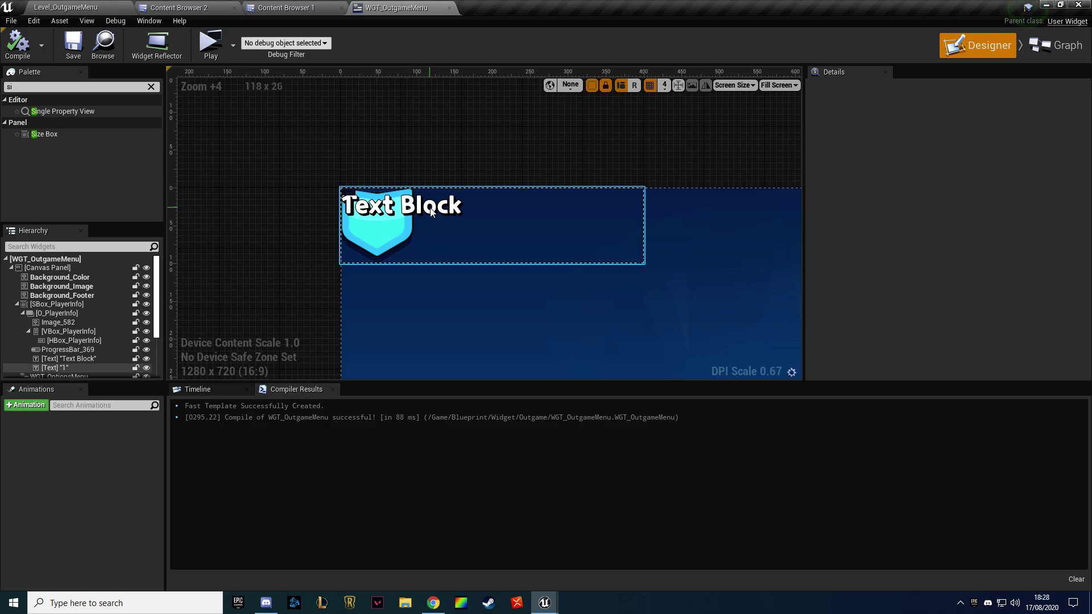
# Centre the original name text horizontally
pyautogui.click(54, 368)
pyautogui.click(68, 358)
pyautogui.scroll(2, 818, 133)
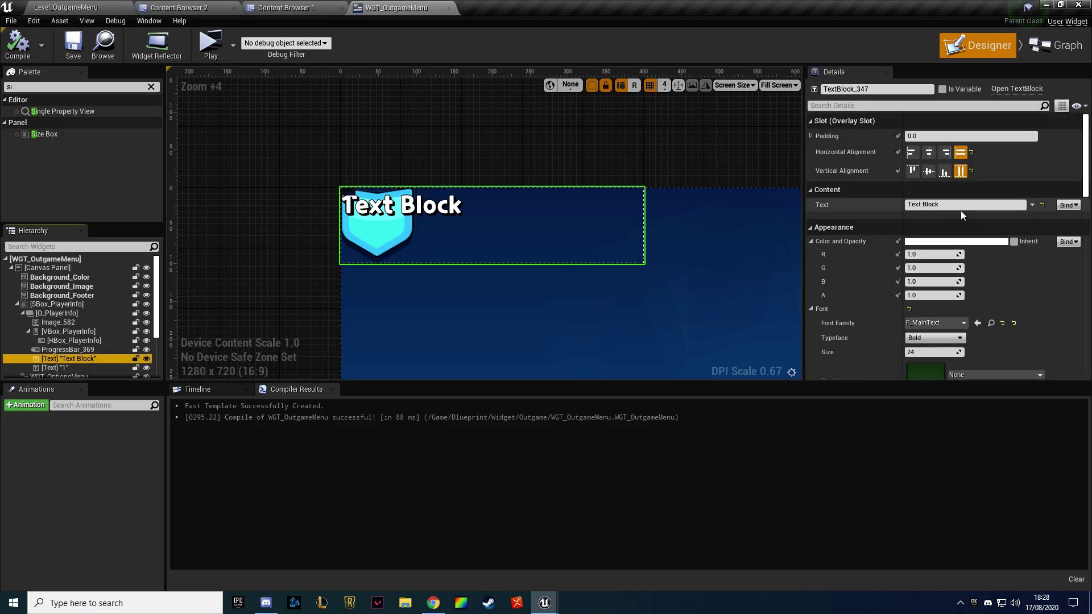
pyautogui.click(811, 136)
pyautogui.click(928, 207)
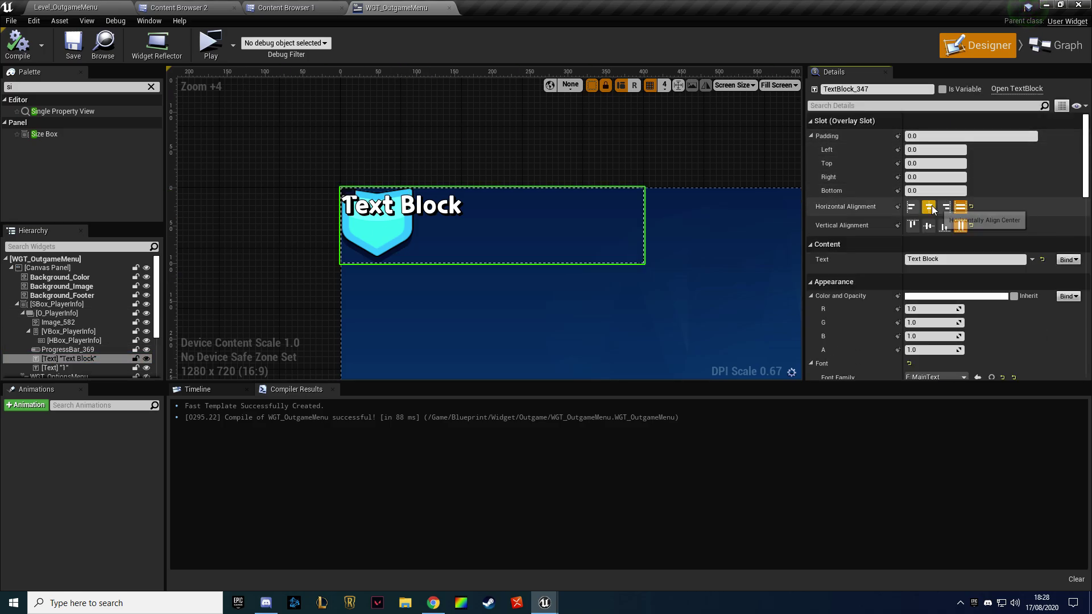
pyautogui.click(383, 230)
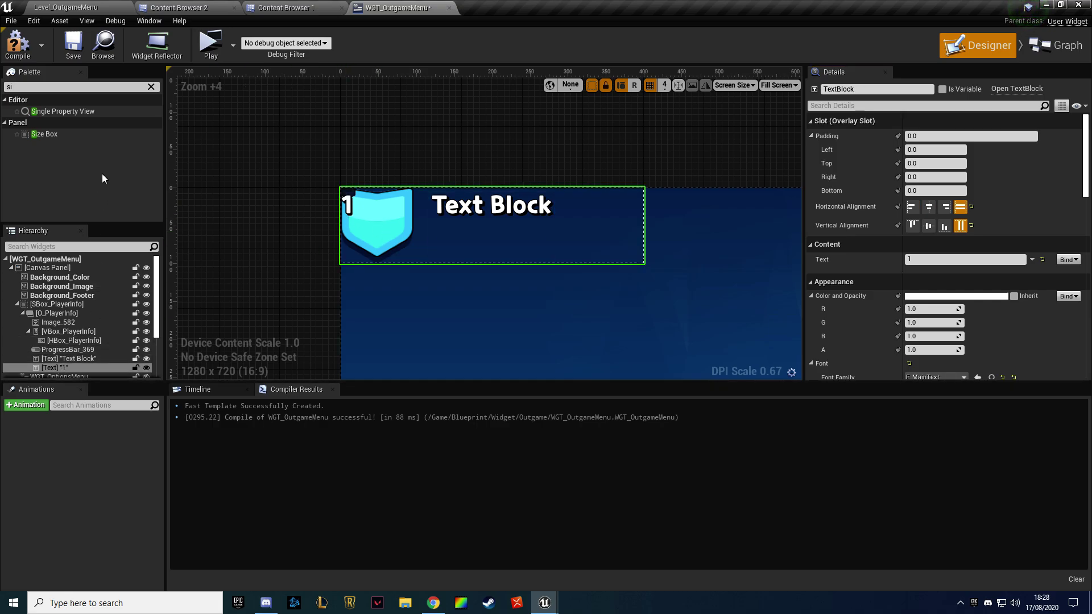
# Add an Overlay inside O_PlayerInfo and name it O_PlayerLevel
pyautogui.press('BackSpace')
pyautogui.press('BackSpace')
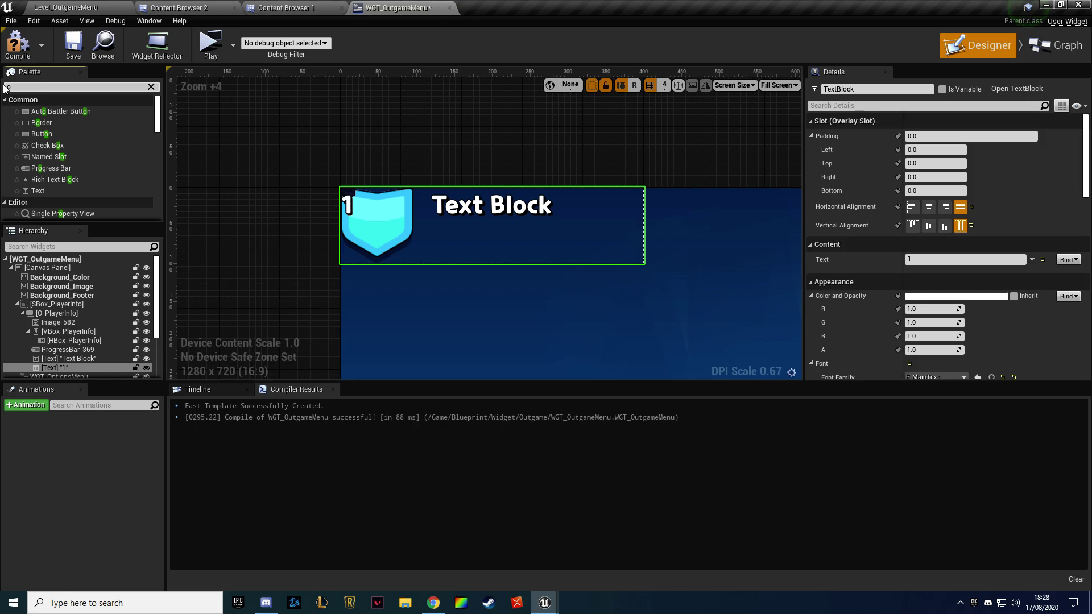
pyautogui.write('over')
pyautogui.moveTo(43, 110); pyautogui.dragTo(67, 323)
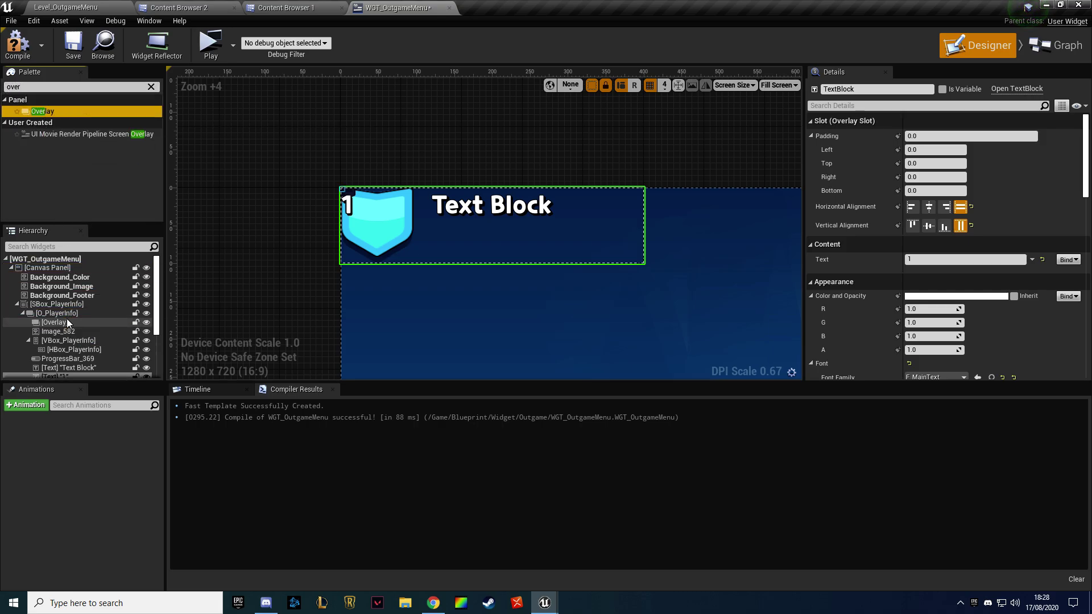
pyautogui.scroll(-1, 80, 309)
pyautogui.doubleClick(63, 287)
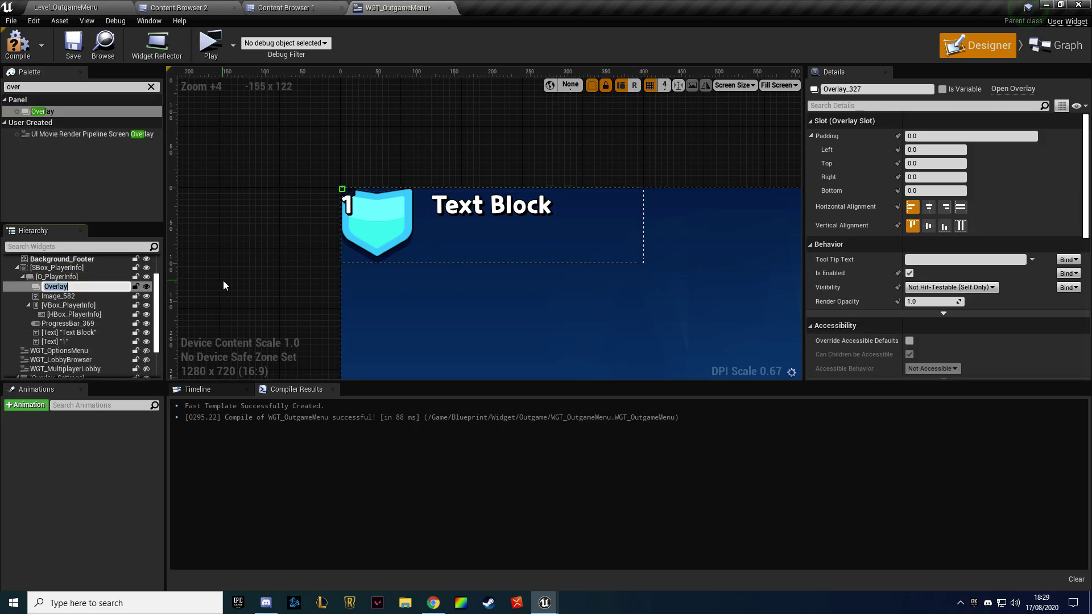
pyautogui.write('O_Player')
pyautogui.write('Level')
pyautogui.press('Return')
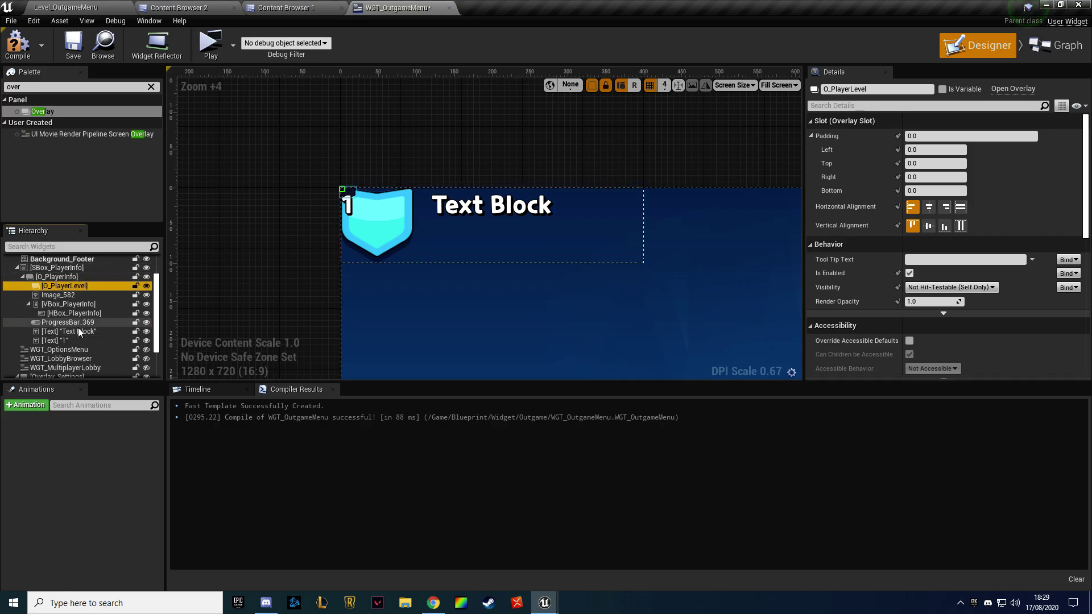
# Move the badge image and '1' text into O_PlayerLevel, renaming the image Image_PlayerLevel, number on top
pyautogui.click(80, 332)
pyautogui.keyDown('ctrl'); pyautogui.click(74, 340); pyautogui.keyUp('ctrl')
pyautogui.moveTo(69, 332)
pyautogui.mouseDown()
pyautogui.moveTo(65, 308)
pyautogui.moveTo(63, 340)
pyautogui.mouseUp()
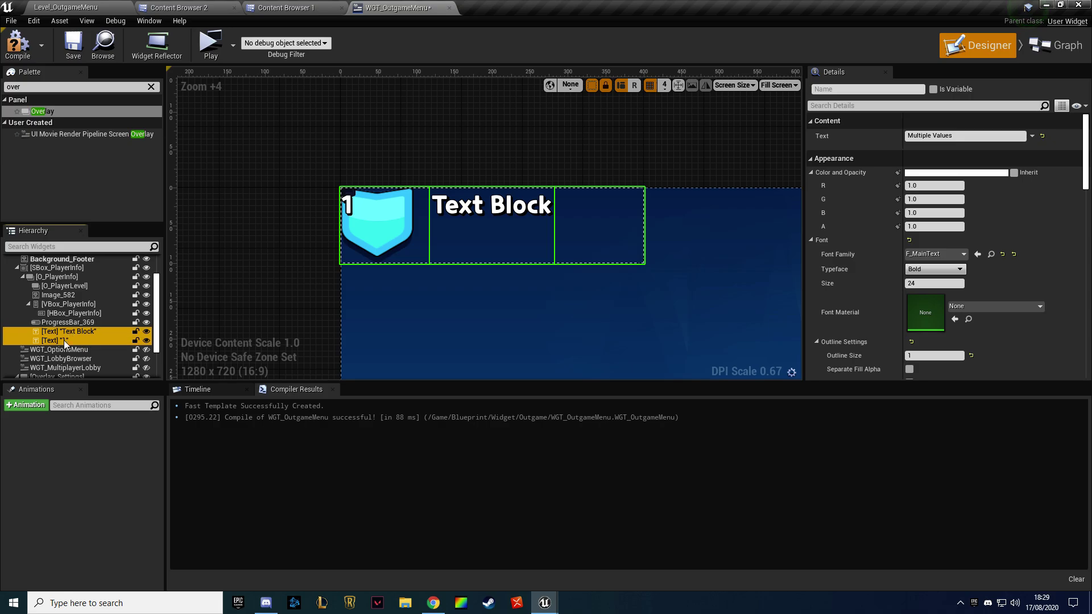
pyautogui.click(64, 340)
pyautogui.keyDown('ctrl'); pyautogui.click(53, 295); pyautogui.keyUp('ctrl')
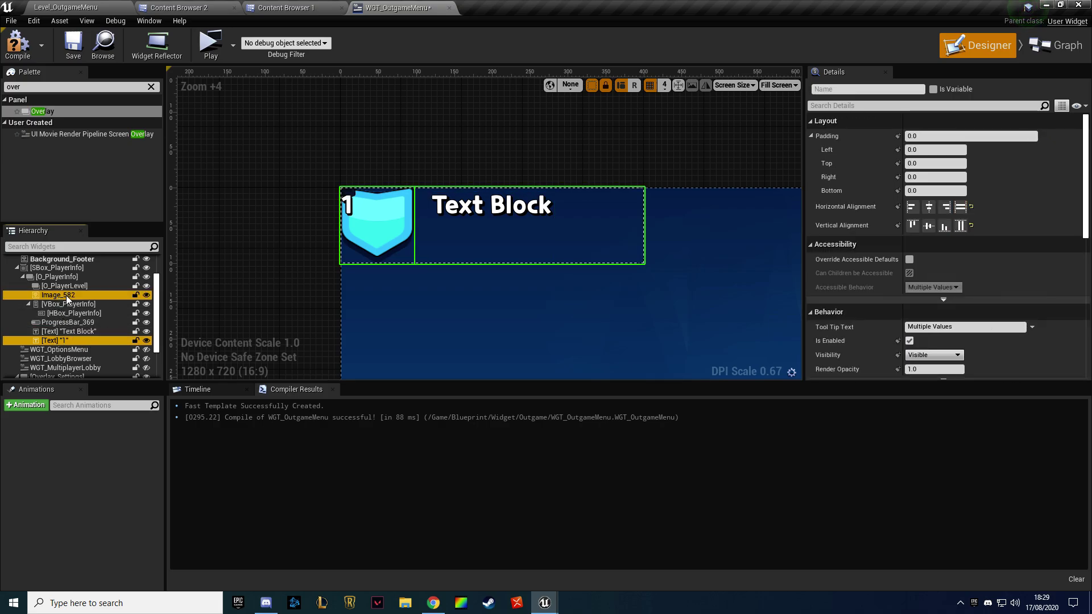
pyautogui.moveTo(66, 295); pyautogui.dragTo(67, 284)
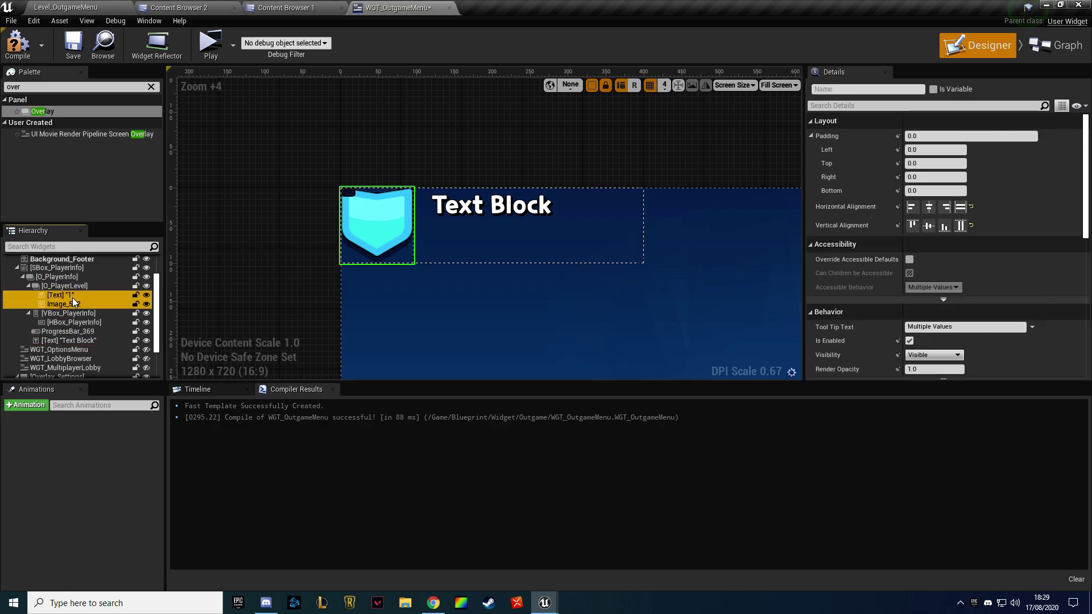
pyautogui.click(73, 304)
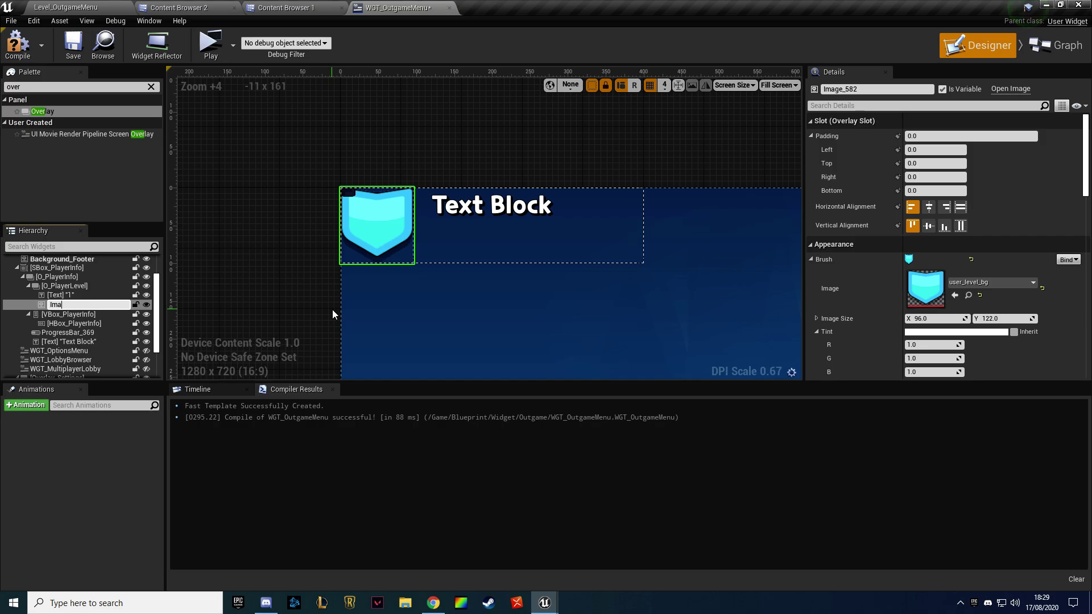
pyautogui.write('el')
pyautogui.press('Return')
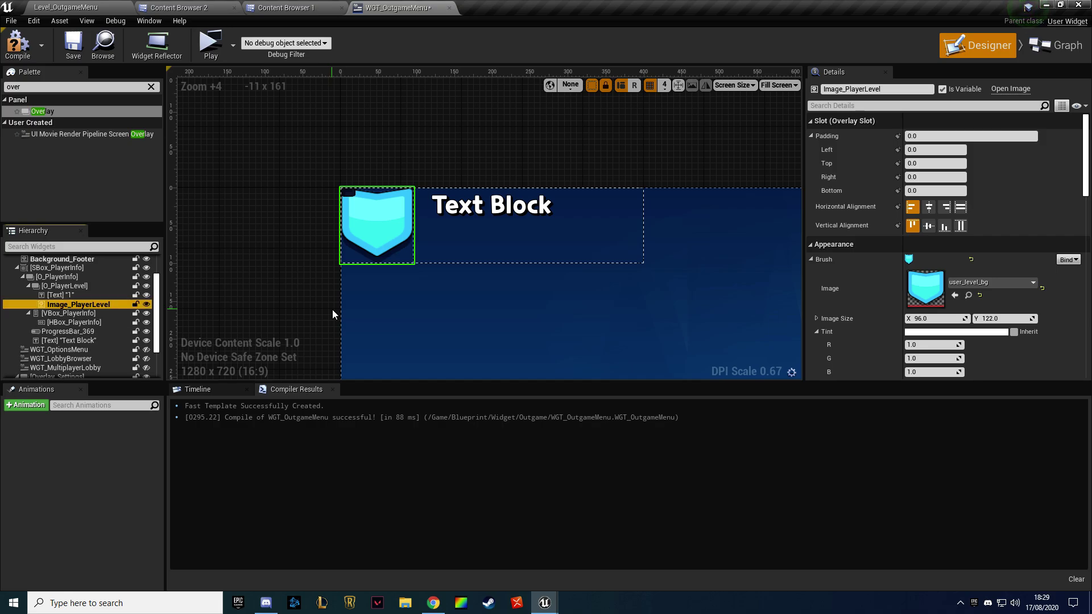
pyautogui.moveTo(88, 293); pyautogui.dragTo(93, 307)
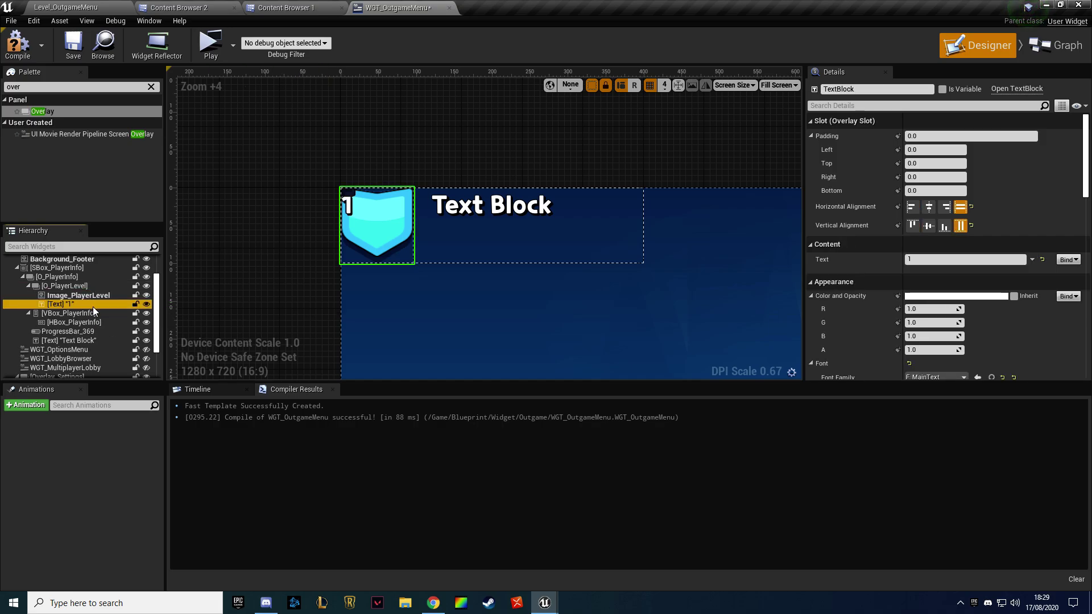
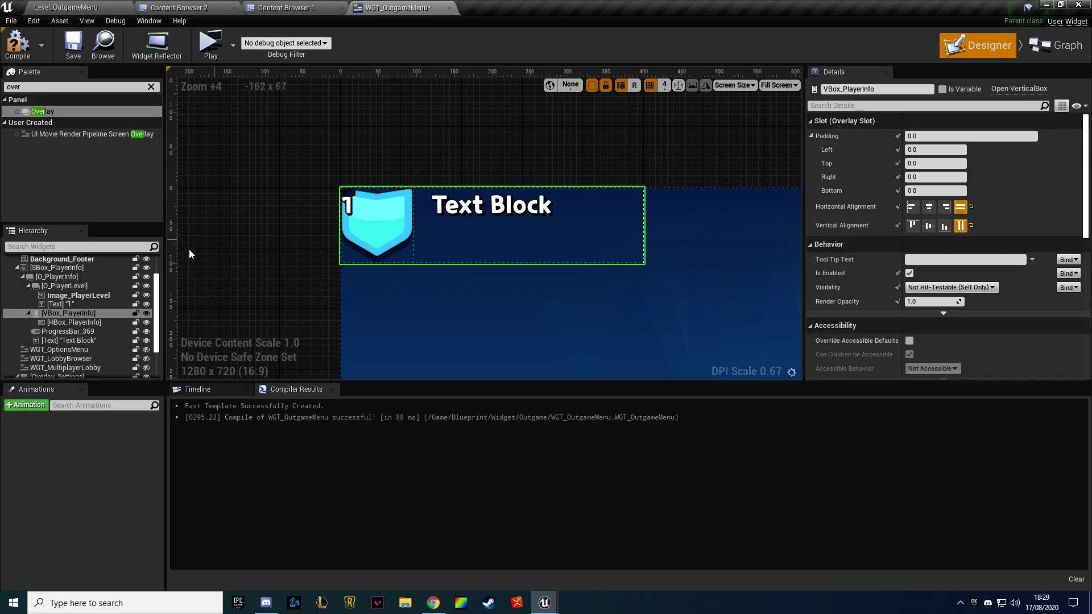
# Centre the level number text horizontally and vertically in the badge, then save
pyautogui.click(66, 304)
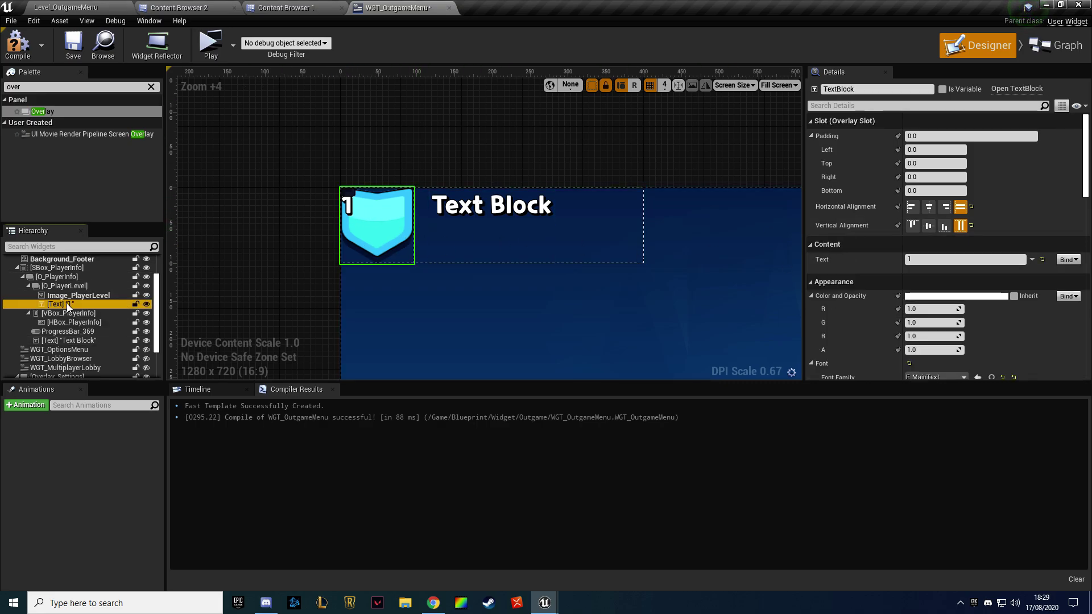
pyautogui.click(929, 206)
pyautogui.click(929, 225)
pyautogui.click(72, 45)
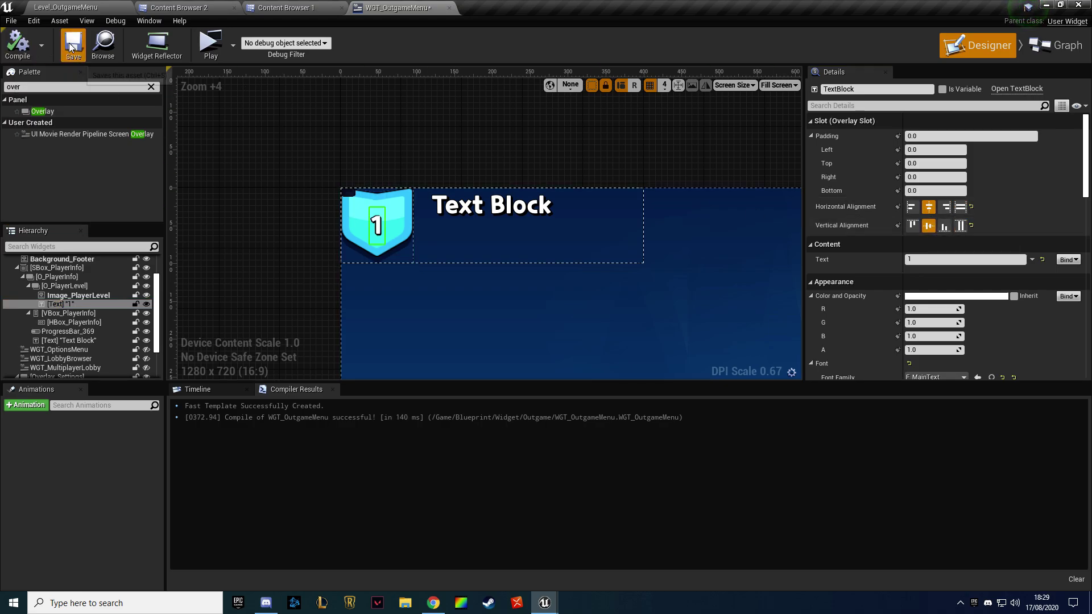
# Give the level number font size 40 and outline size 2
pyautogui.scroll(-3, 932, 268)
pyautogui.scroll(-3, 946, 303)
pyautogui.write('40')
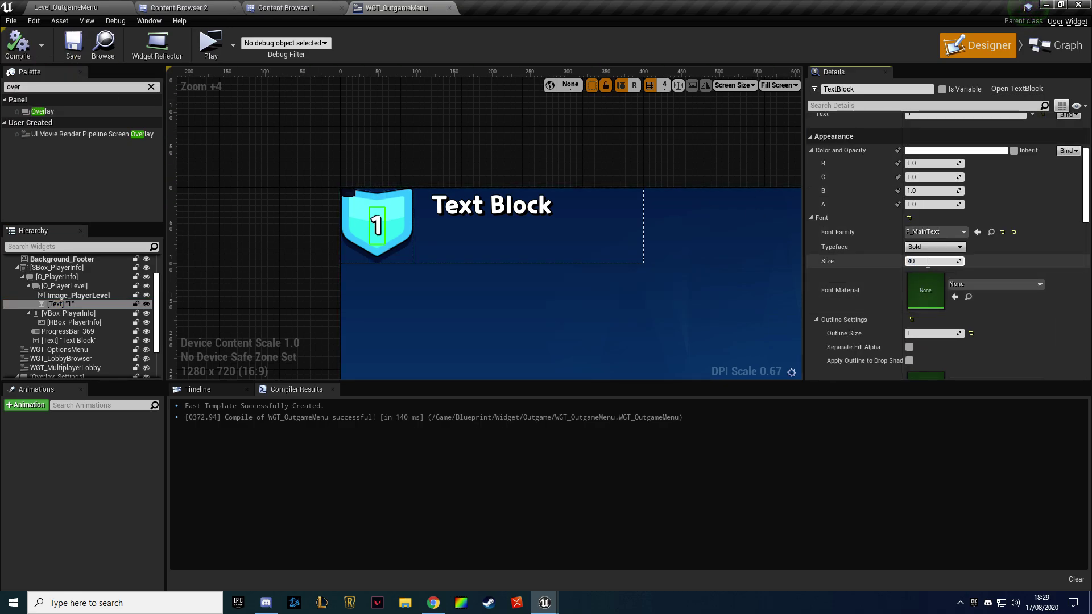
pyautogui.press('Return')
pyautogui.press('Return')
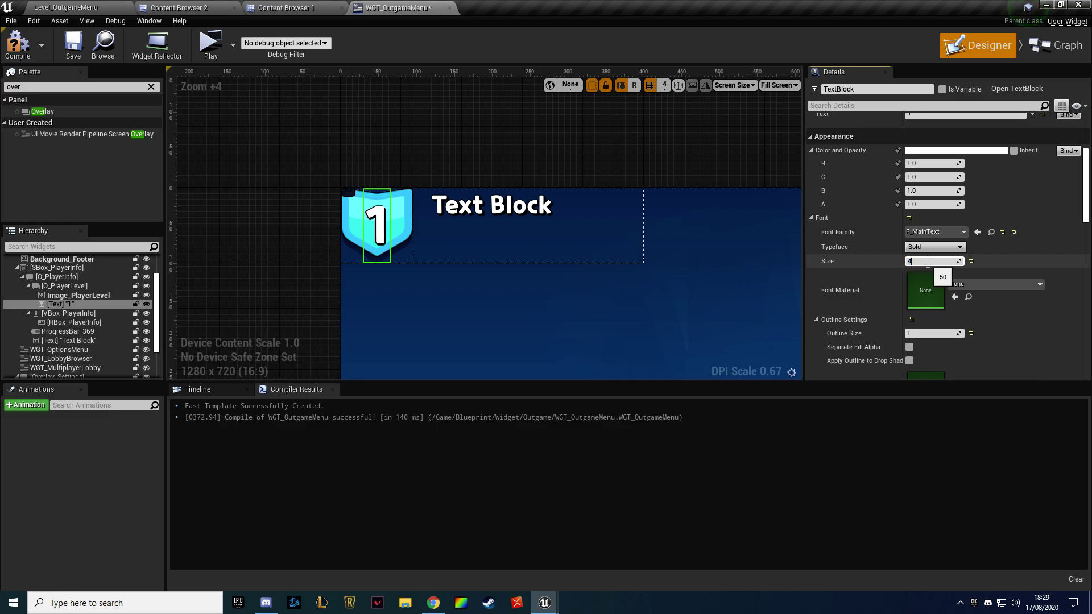
pyautogui.write('0')
pyautogui.press('Return')
pyautogui.click(923, 334)
pyautogui.write('2')
pyautogui.press('Return')
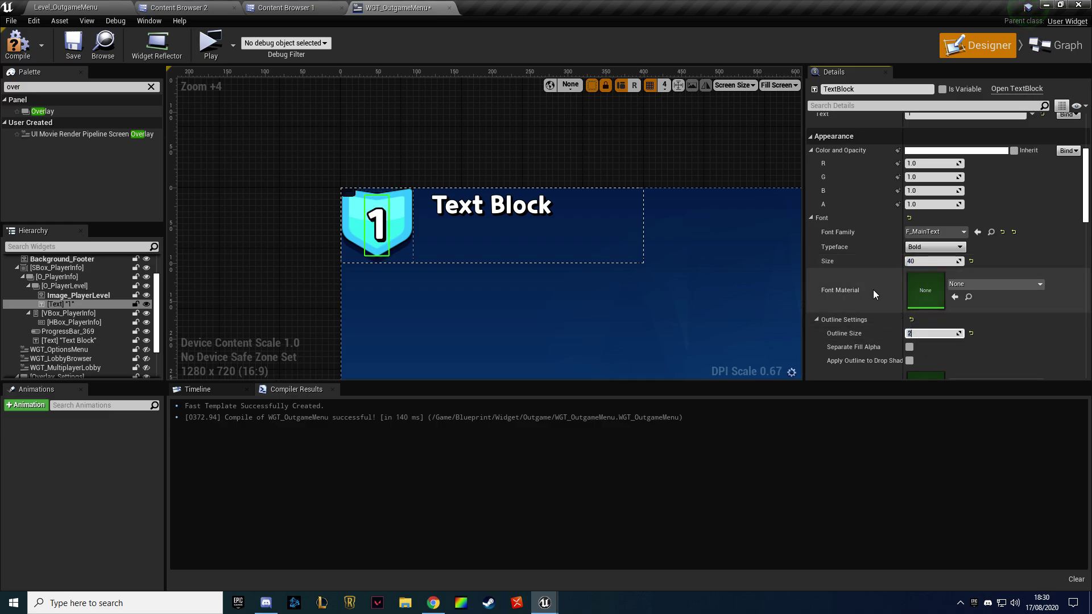
pyautogui.click(867, 281)
# Set the level number's shadow offset to 3
pyautogui.scroll(-3, 926, 305)
pyautogui.scroll(-3, 926, 305)
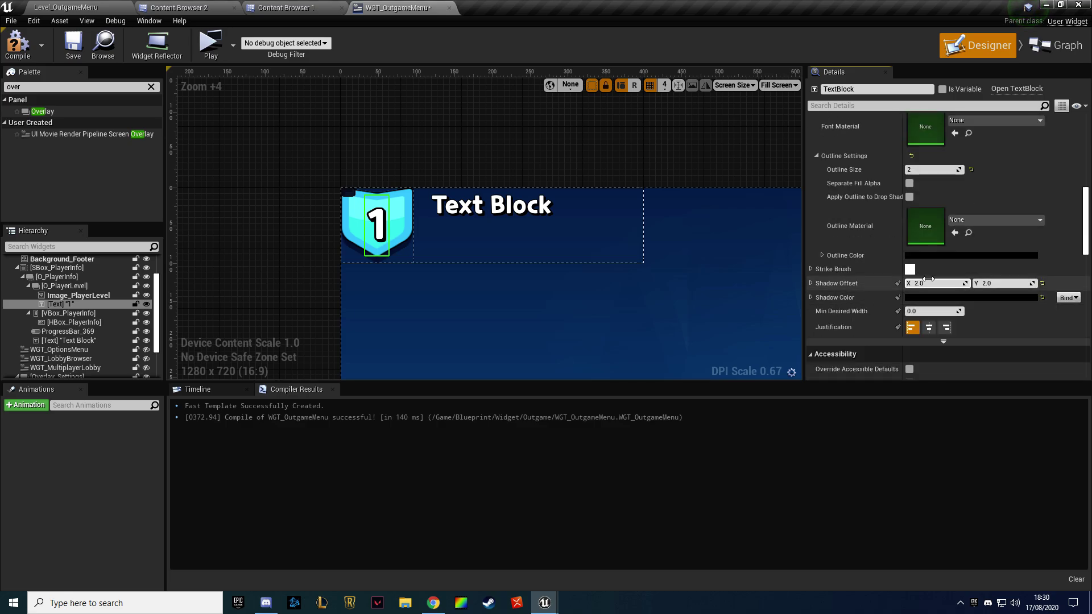
pyautogui.click(928, 283)
pyautogui.write('1')
pyautogui.press('Return')
pyautogui.write('1')
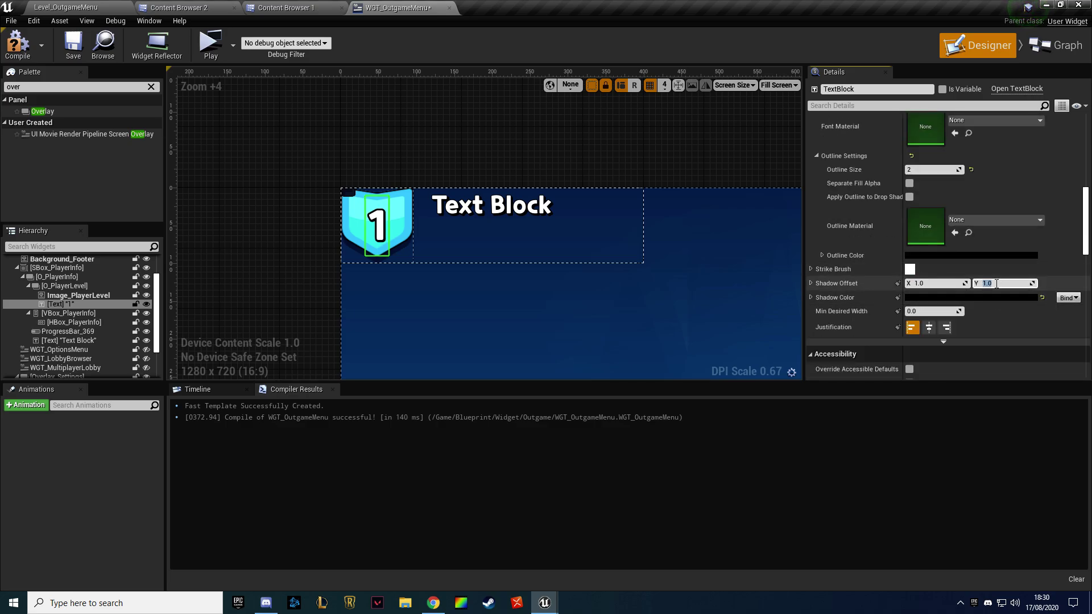
pyautogui.scroll(2, 932, 245)
pyautogui.scroll(-2, 928, 227)
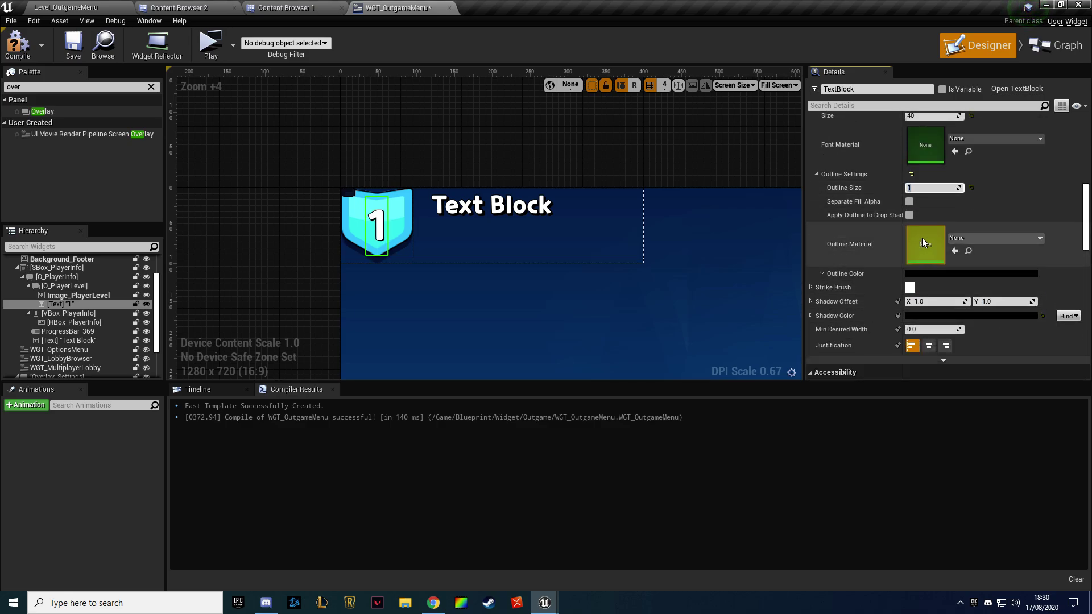
pyautogui.click(935, 337)
pyautogui.write('3')
pyautogui.press('Return')
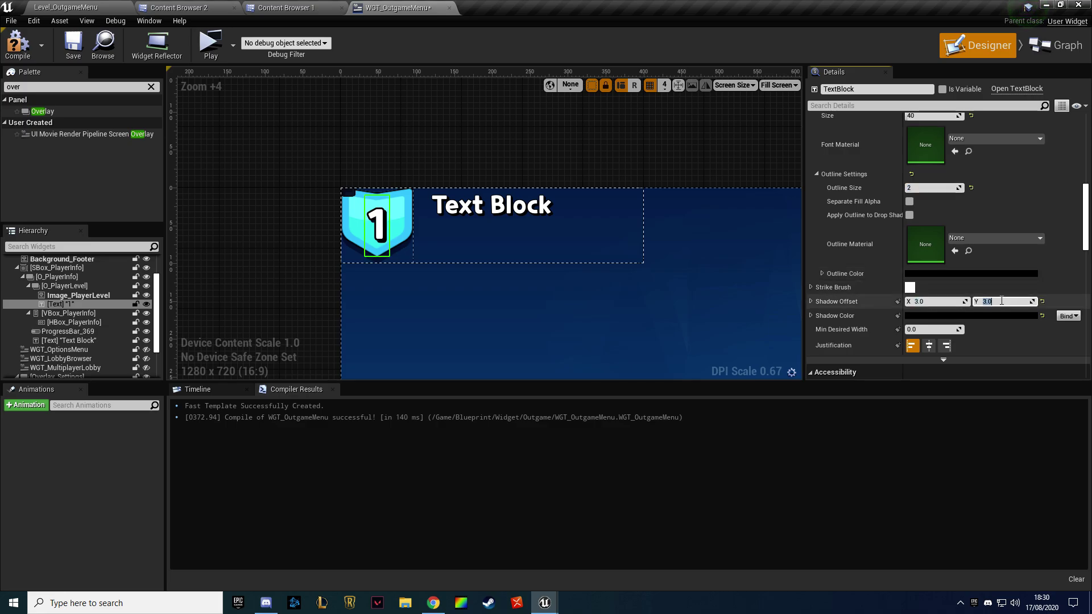
# Switch the level number's typeface to Black, then compile and save
pyautogui.scroll(3, 998, 299)
pyautogui.scroll(3, 967, 267)
pyautogui.click(934, 264)
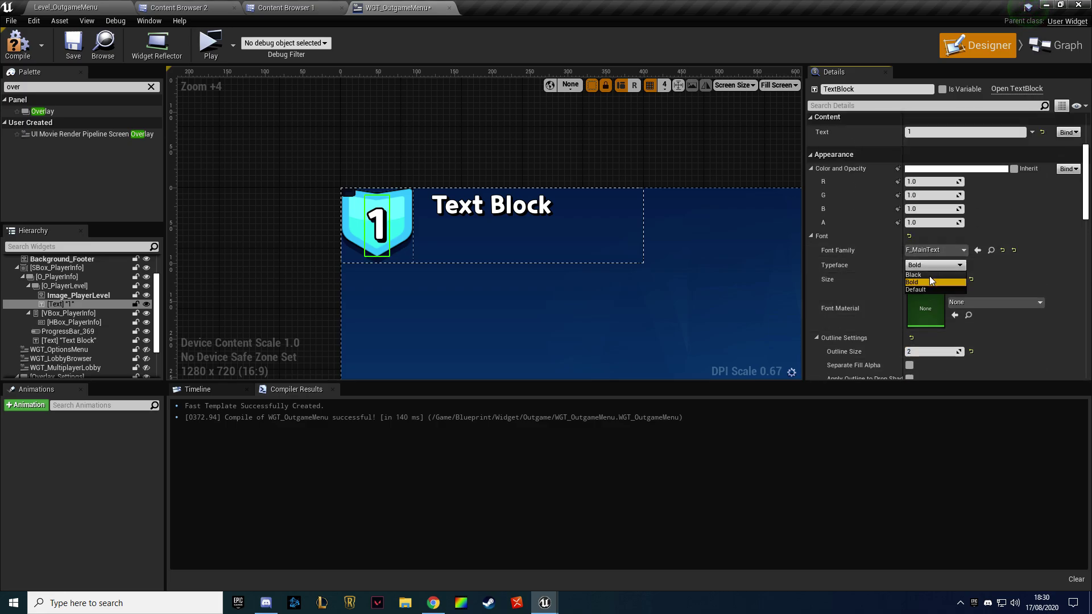
pyautogui.click(922, 289)
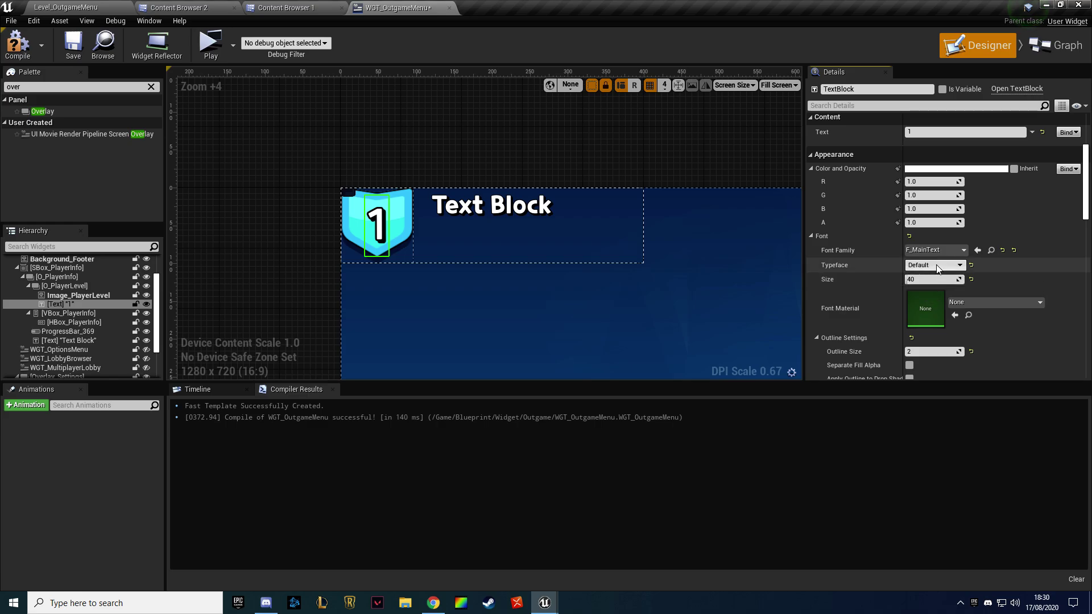
pyautogui.click(933, 265)
pyautogui.click(927, 272)
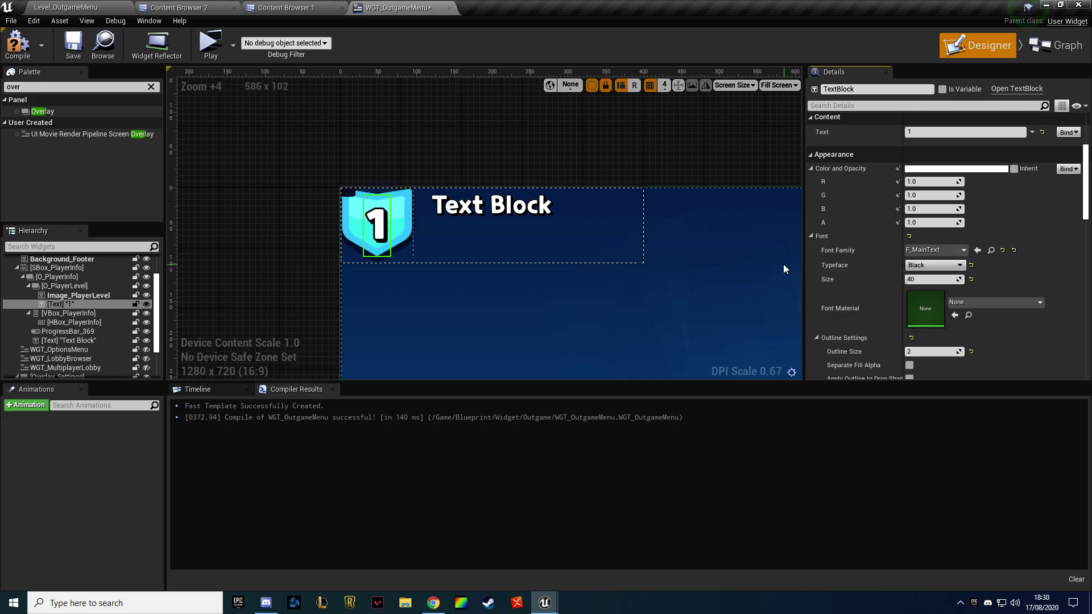
pyautogui.click(22, 54)
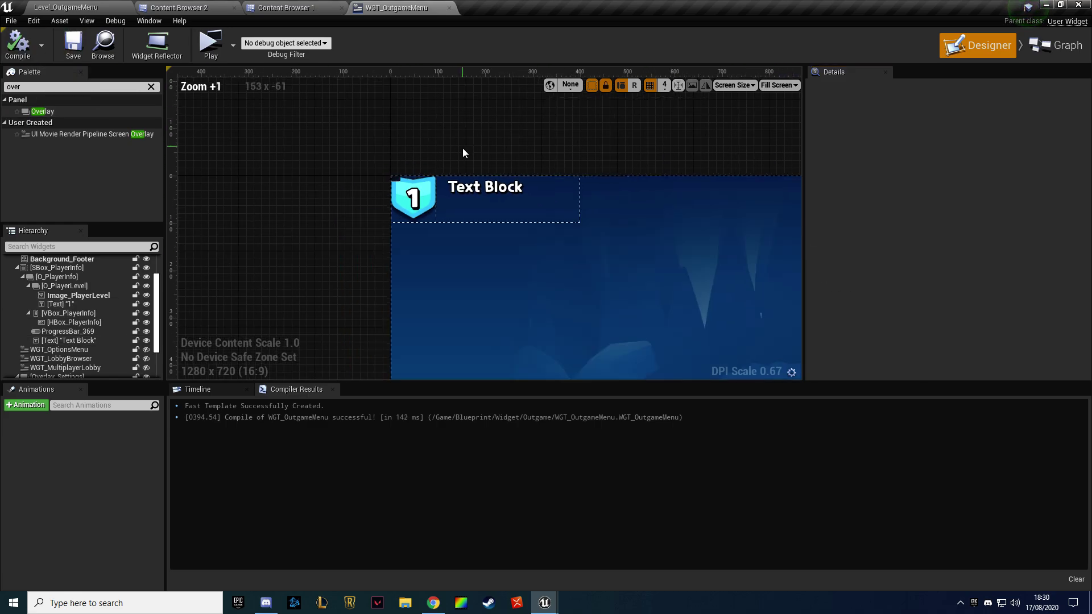
# Move the Text Block into HBox_PlayerInfo beside the level badge
pyautogui.scroll(4, 375, 149)
pyautogui.scroll(2, 410, 161)
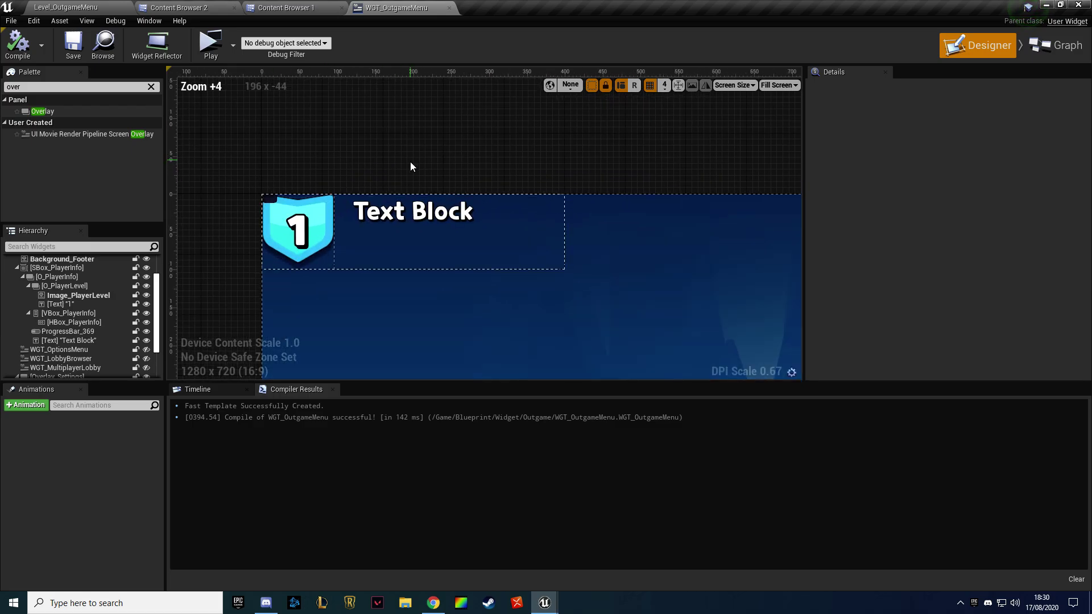
pyautogui.click(396, 217)
pyautogui.scroll(5, 852, 165)
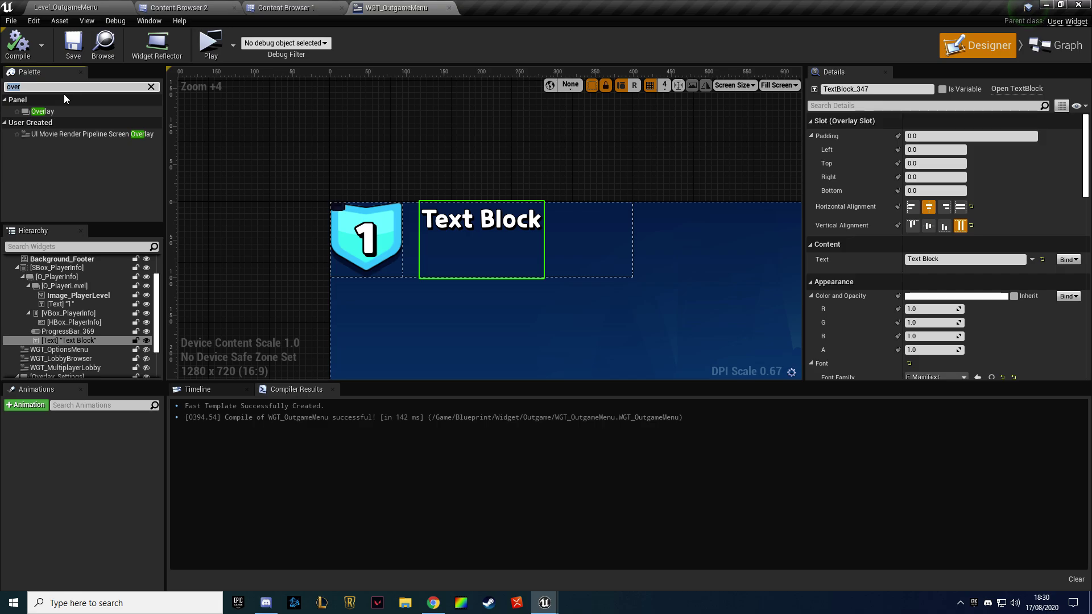
pyautogui.write('hor')
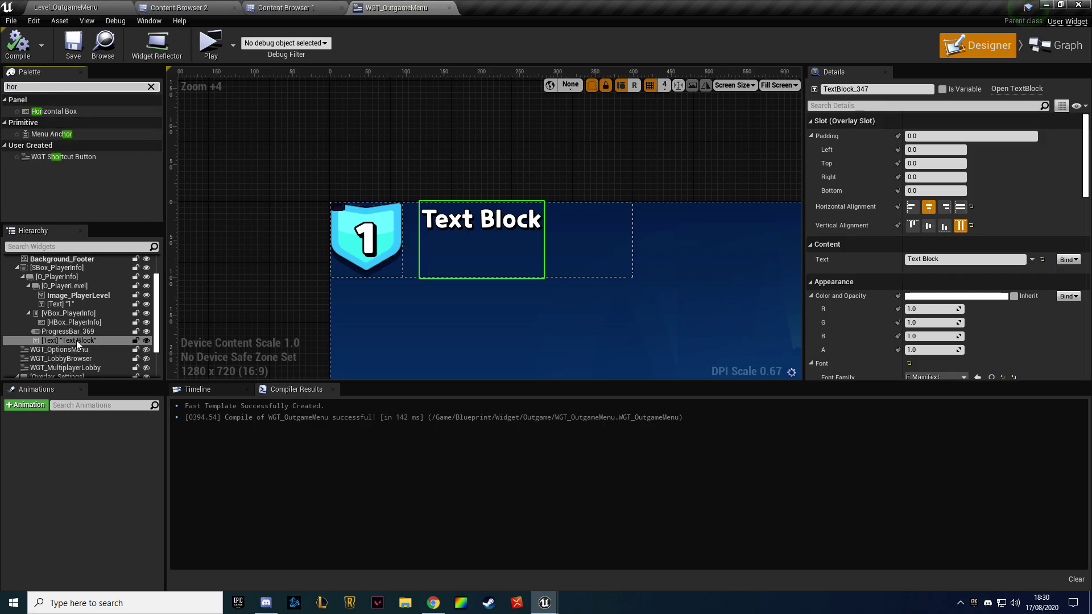
pyautogui.moveTo(63, 339); pyautogui.dragTo(58, 314)
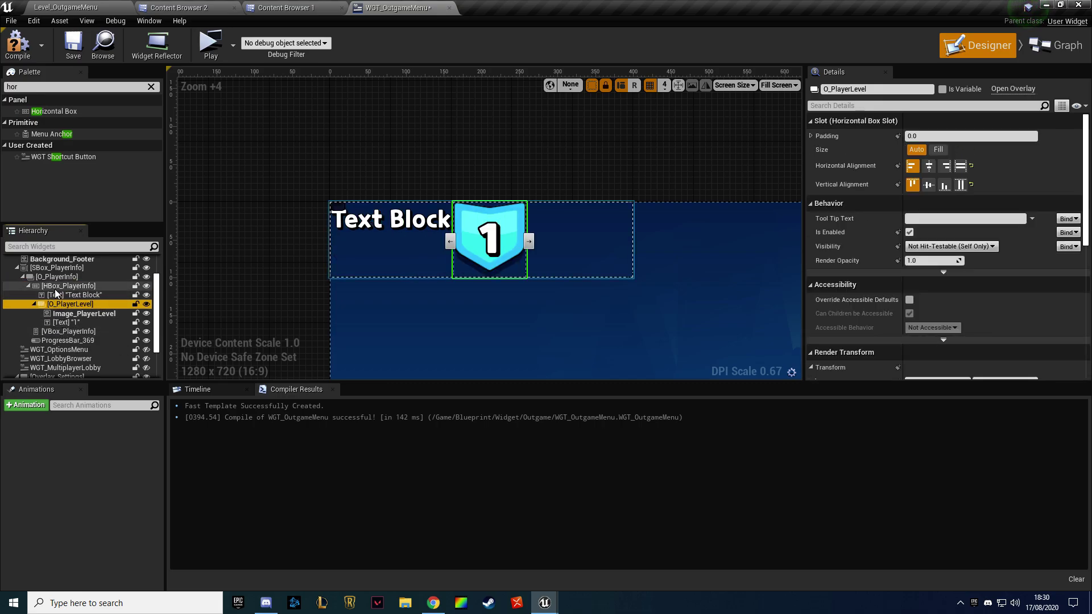
# Move the O_PlayerLevel badge to the left of the Text Block
pyautogui.click(477, 270)
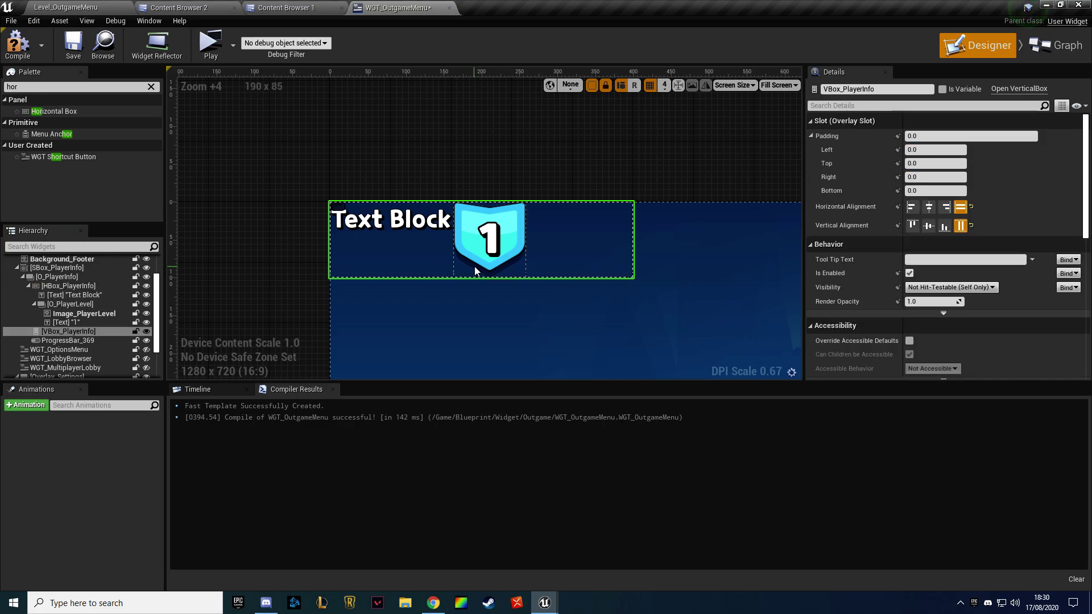
pyautogui.click(70, 304)
pyautogui.click(451, 242)
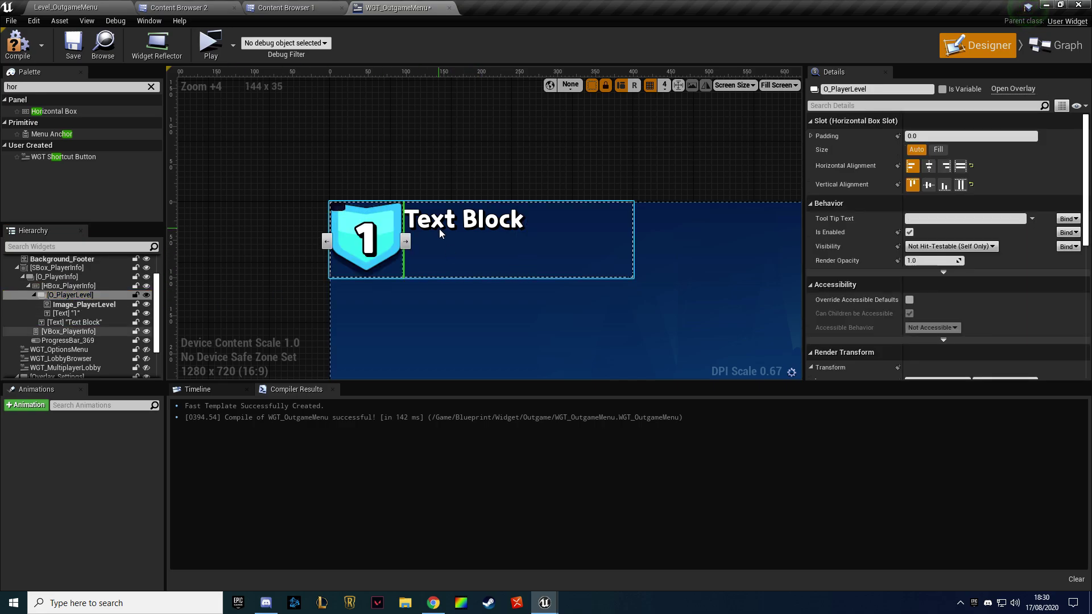
pyautogui.click(265, 181)
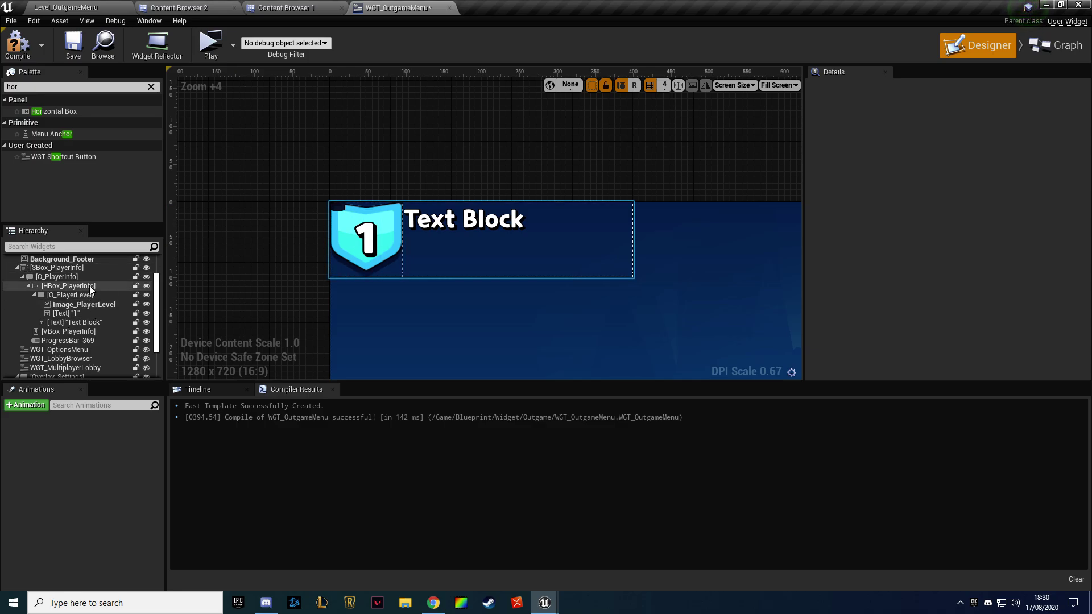
pyautogui.click(67, 340)
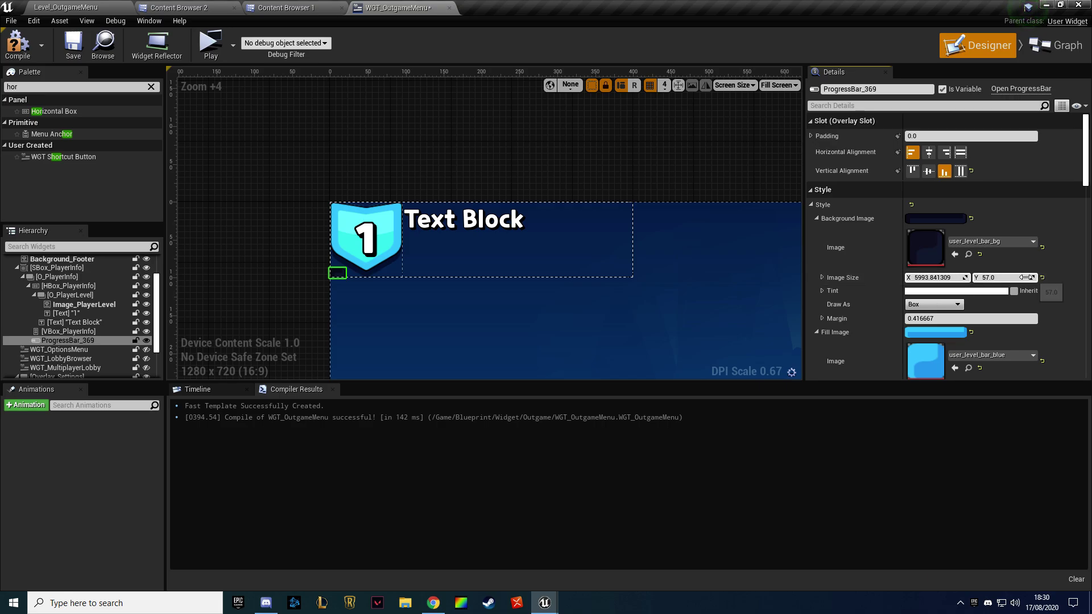
# Wrap ProgressBar_369 in a new Size Box inside O_PlayerInfo
pyautogui.moveTo(938, 277); pyautogui.dragTo(915, 278)
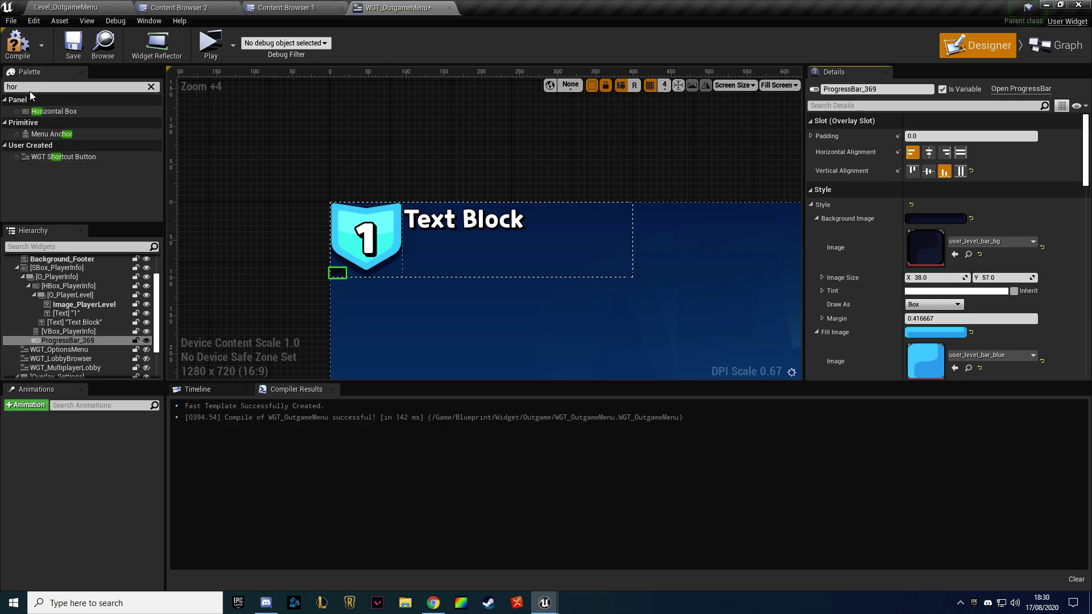
pyautogui.click(85, 312)
pyautogui.scroll(-2, 80, 284)
pyautogui.scroll(4, 102, 315)
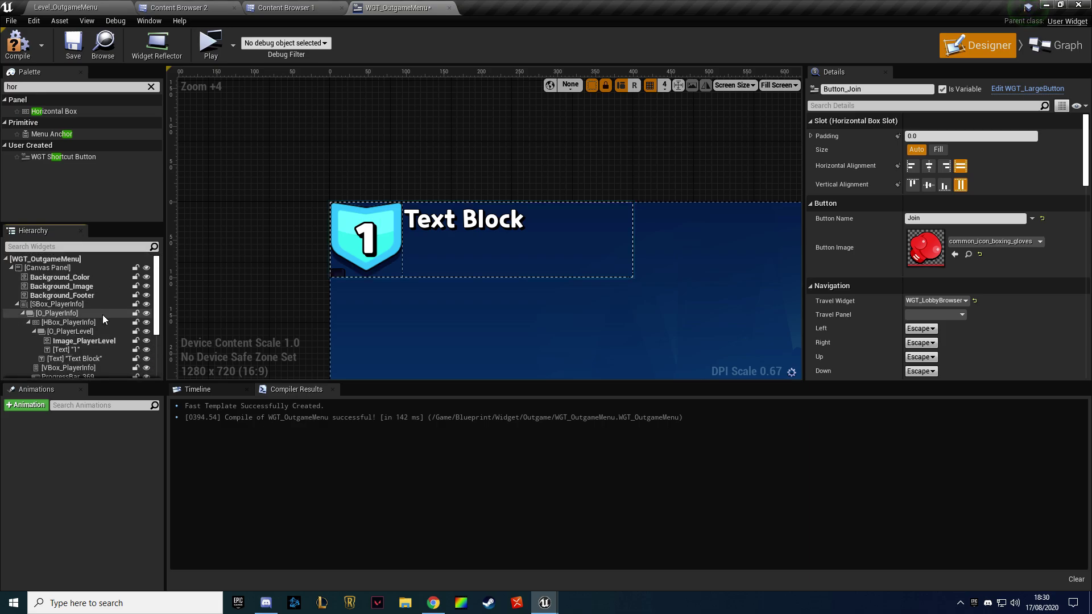
pyautogui.click(80, 367)
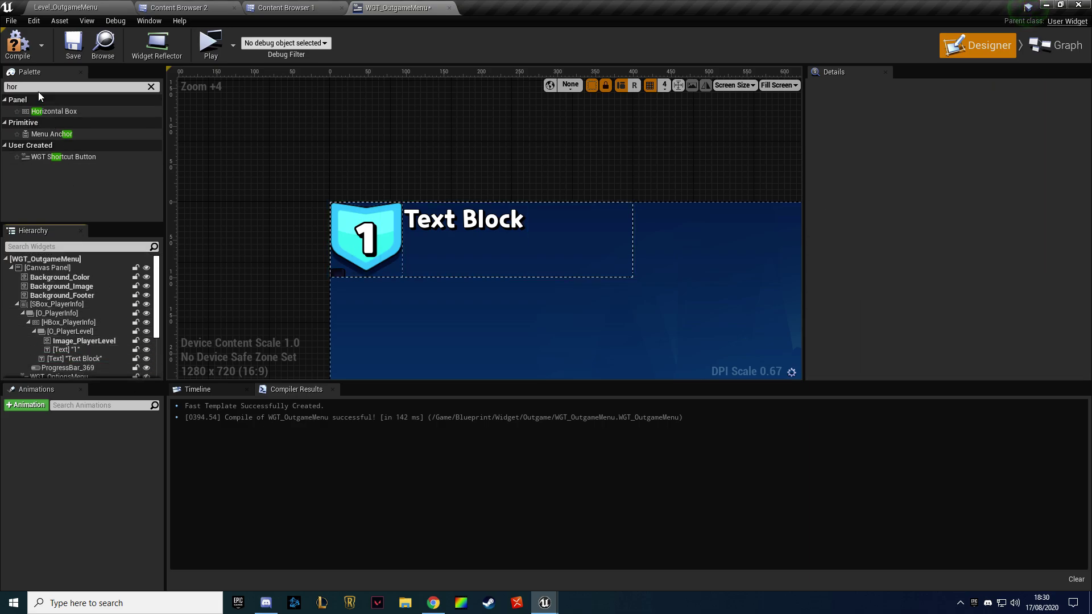
pyautogui.write('size')
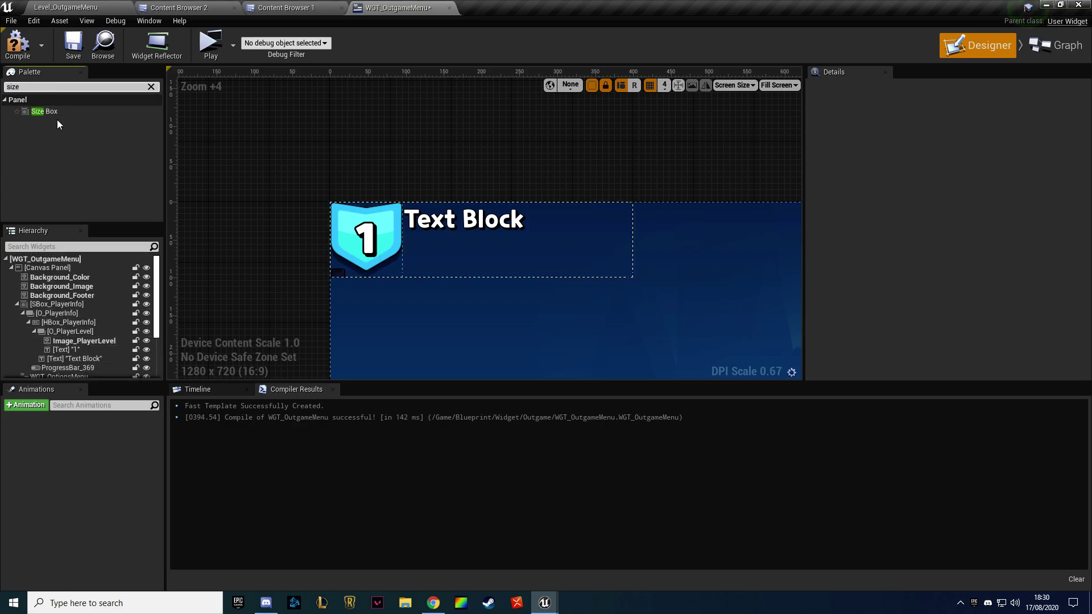
pyautogui.moveTo(46, 112); pyautogui.dragTo(97, 267)
pyautogui.moveTo(75, 317); pyautogui.dragTo(64, 342)
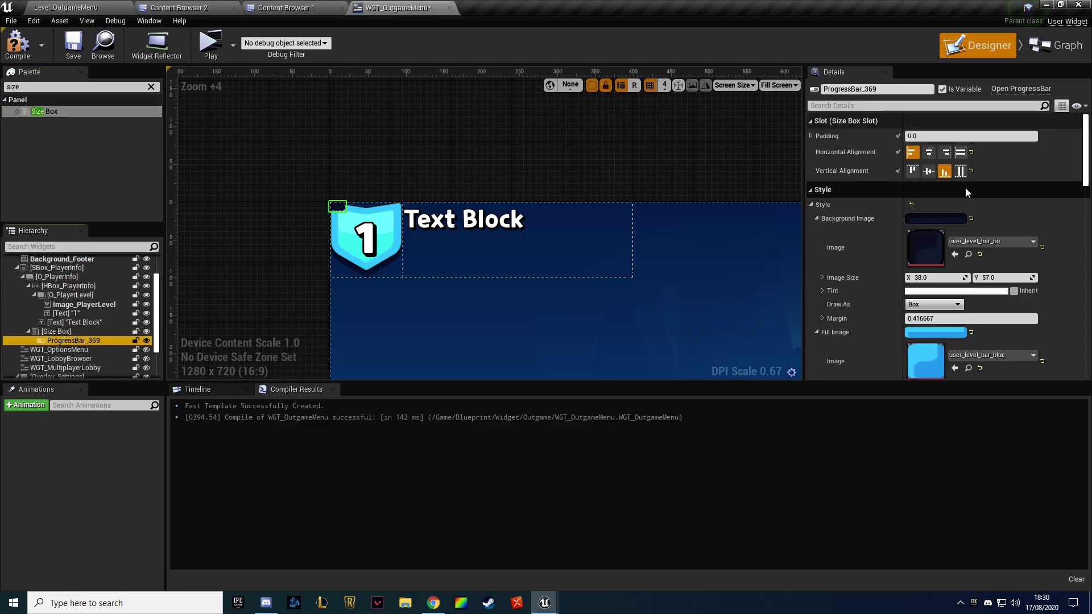
# Enable width and height overrides on the Size Box to form a wide thin bar
pyautogui.click(56, 331)
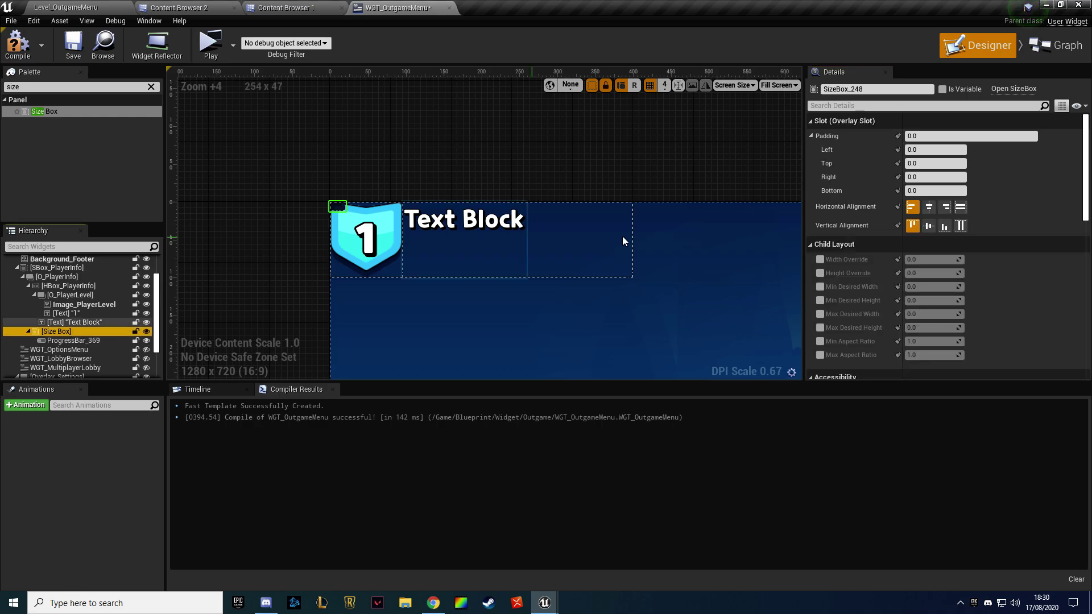
pyautogui.click(820, 259)
pyautogui.click(820, 273)
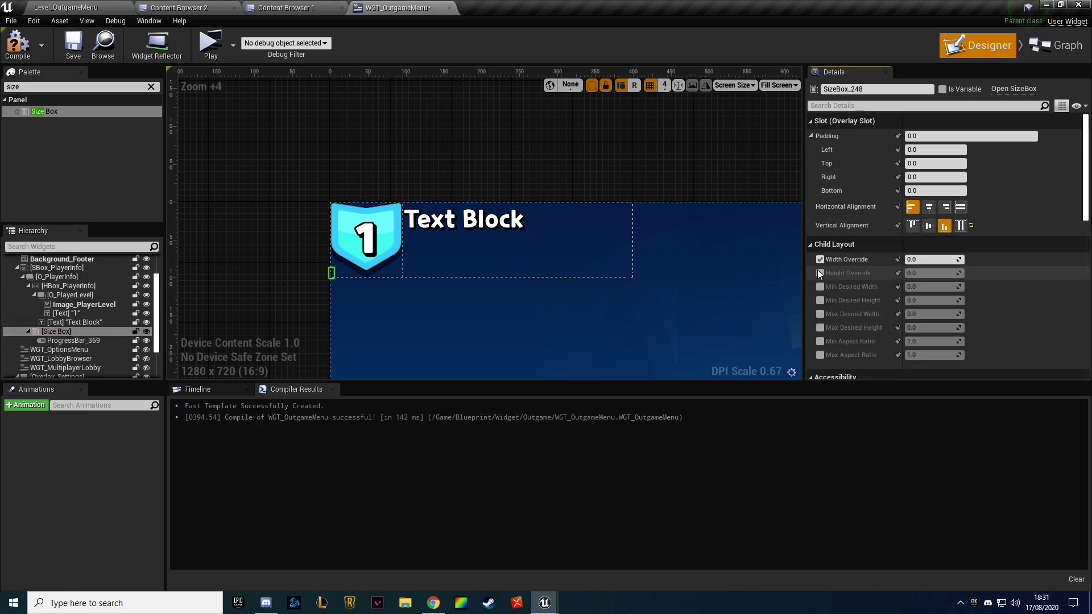
pyautogui.moveTo(933, 259)
pyautogui.mouseDown()
pyautogui.moveTo(1046, 259)
pyautogui.moveTo(136, 359)
pyautogui.mouseUp()
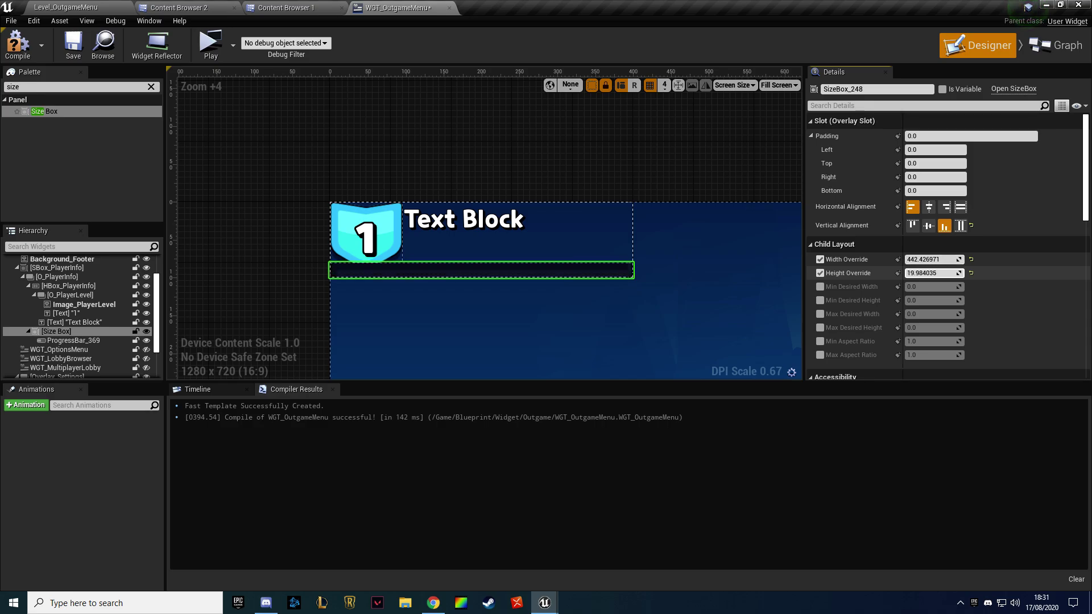
# Set the progress bar's Percent to about 0.5
pyautogui.click(108, 340)
pyautogui.scroll(-3, 885, 249)
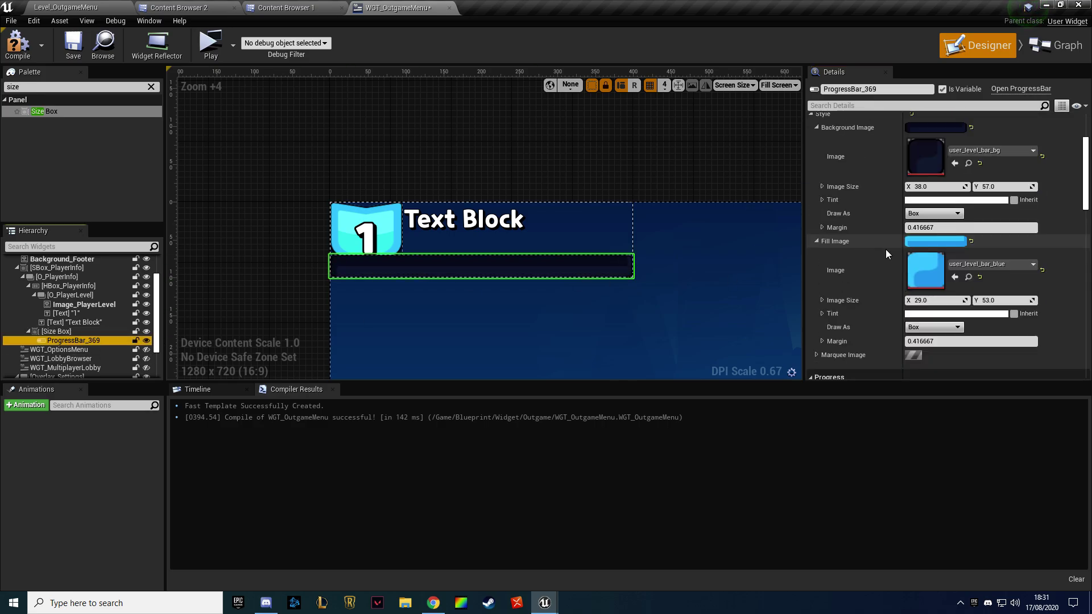
pyautogui.scroll(-4, 898, 272)
pyautogui.scroll(-3, 923, 225)
pyautogui.moveTo(932, 210); pyautogui.dragTo(967, 210)
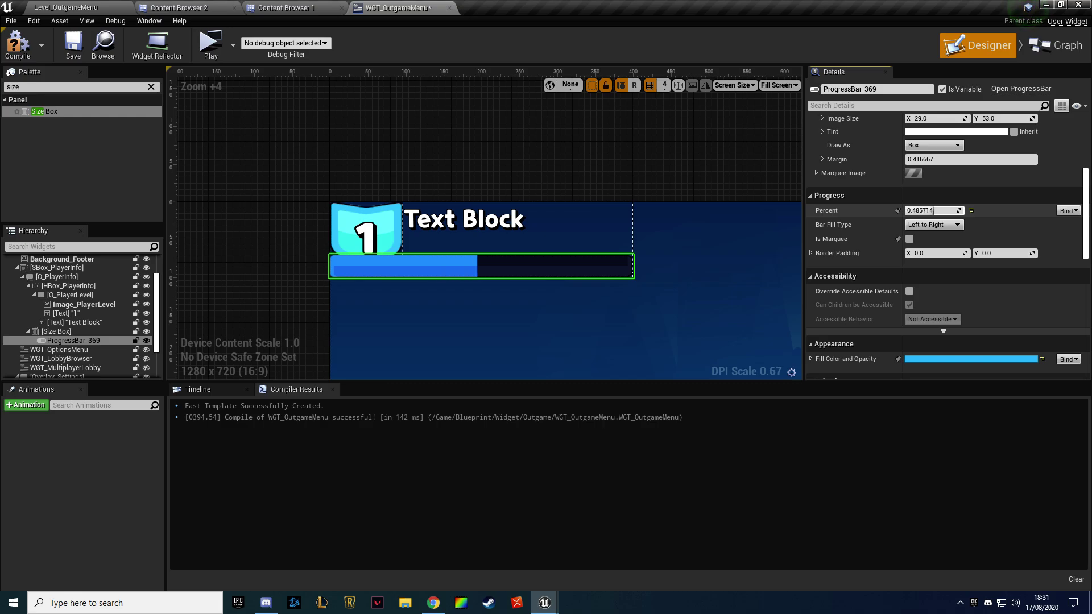
pyautogui.scroll(3, 983, 262)
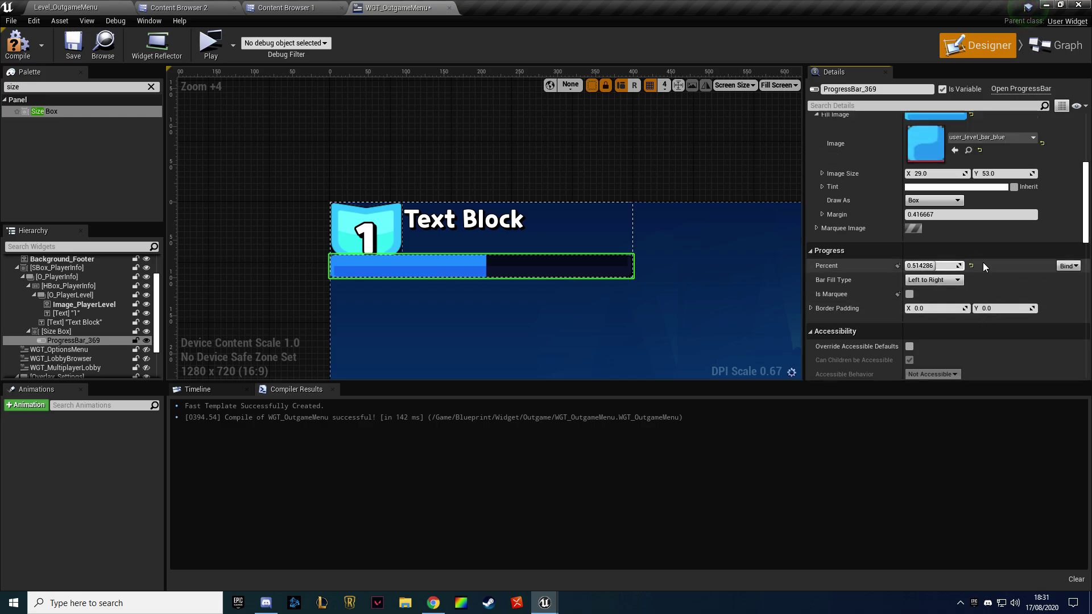
pyautogui.scroll(-4, 973, 281)
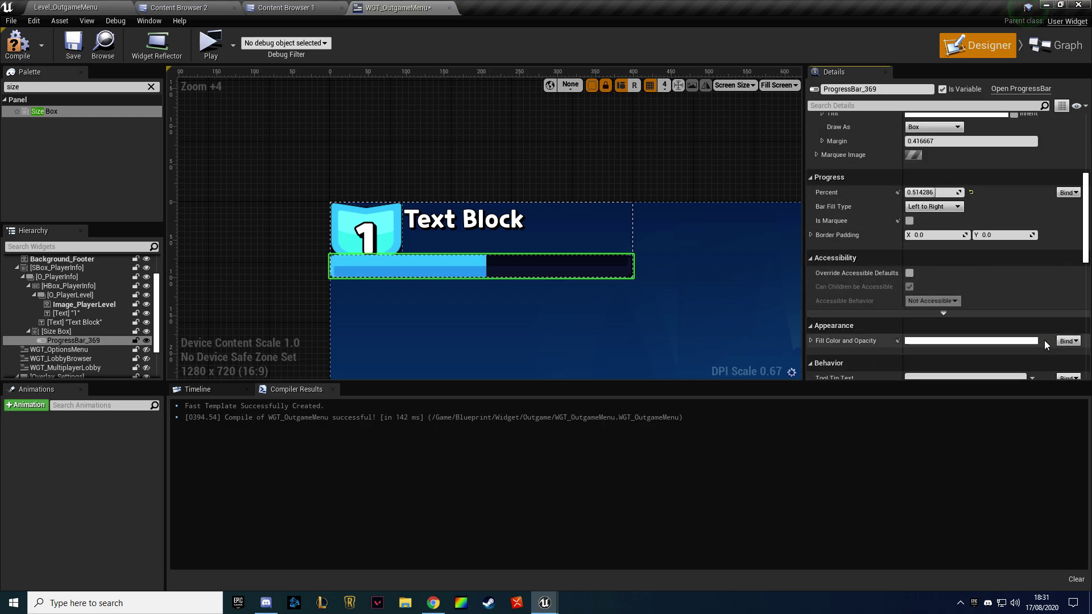
pyautogui.scroll(4, 896, 278)
pyautogui.scroll(4, 901, 281)
pyautogui.scroll(4, 901, 280)
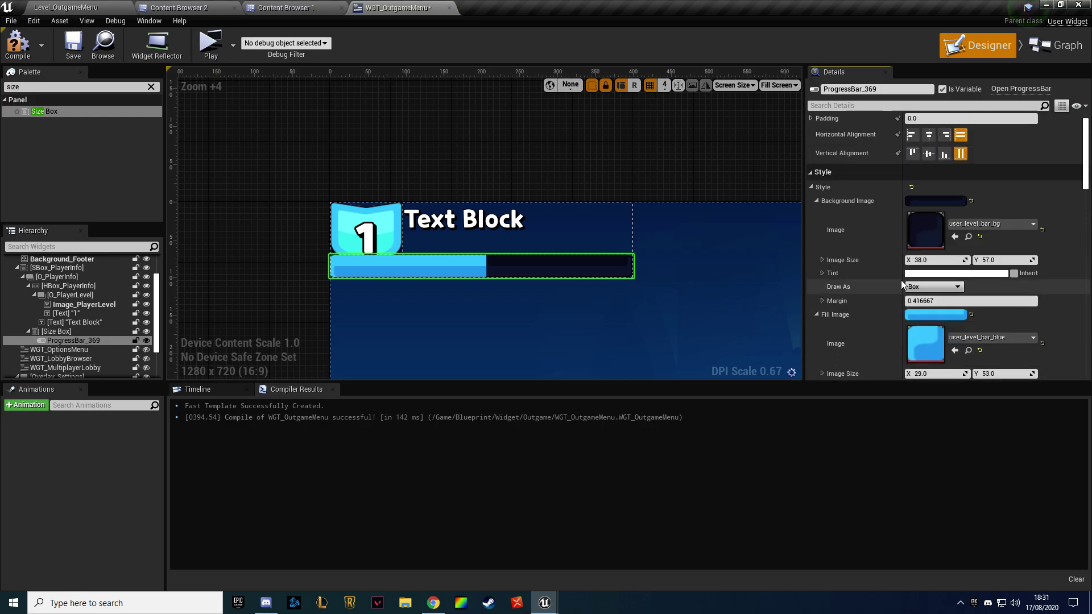
# Size the Size Box to 350 by 30 and make it a direct child of O_PlayerInfo
pyautogui.click(83, 332)
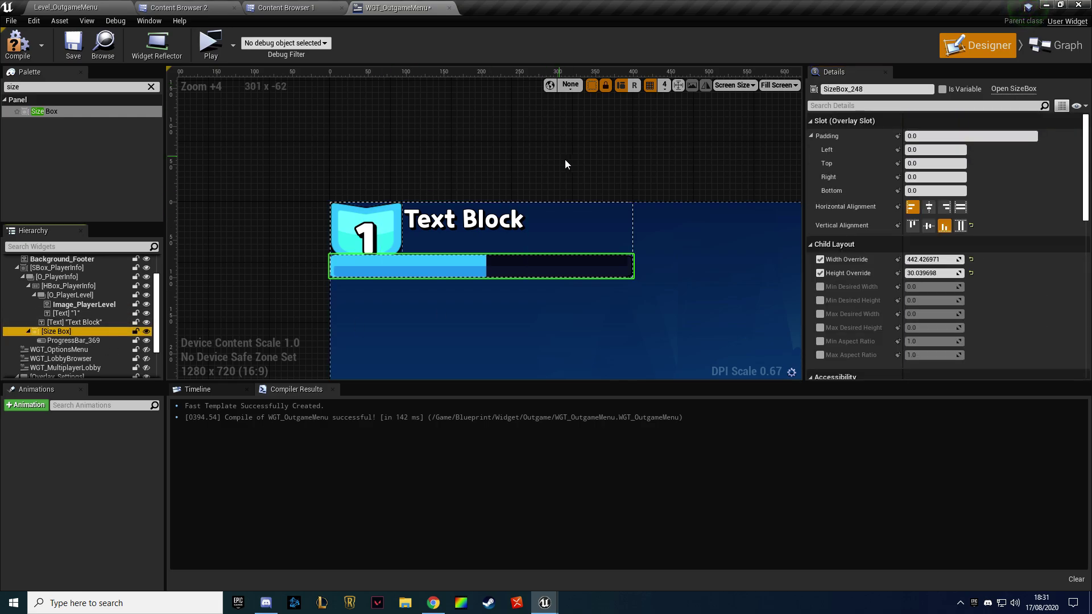
pyautogui.click(931, 274)
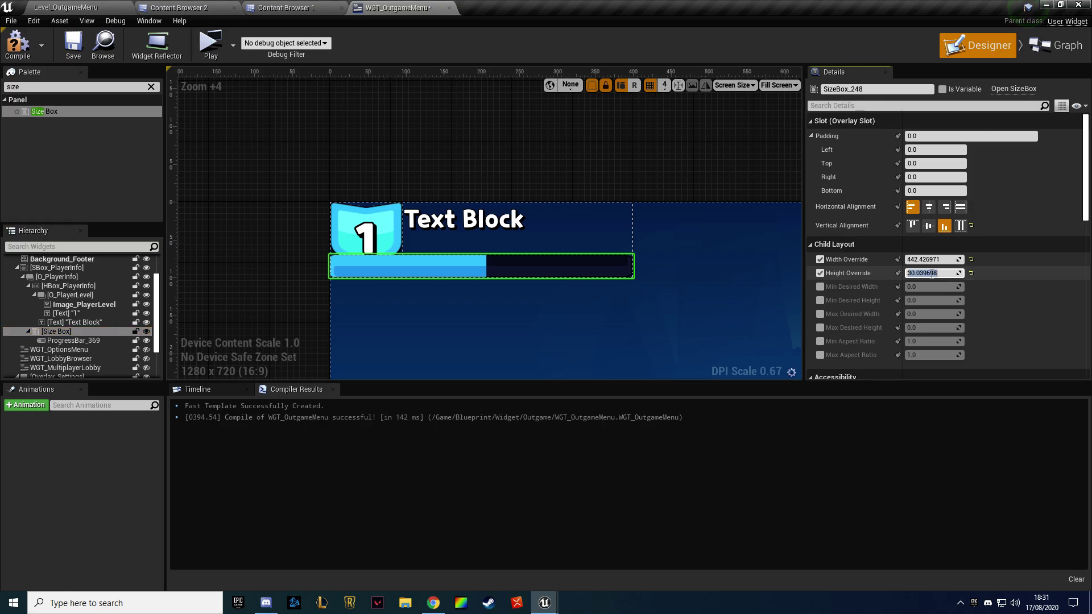
pyautogui.write('30.0')
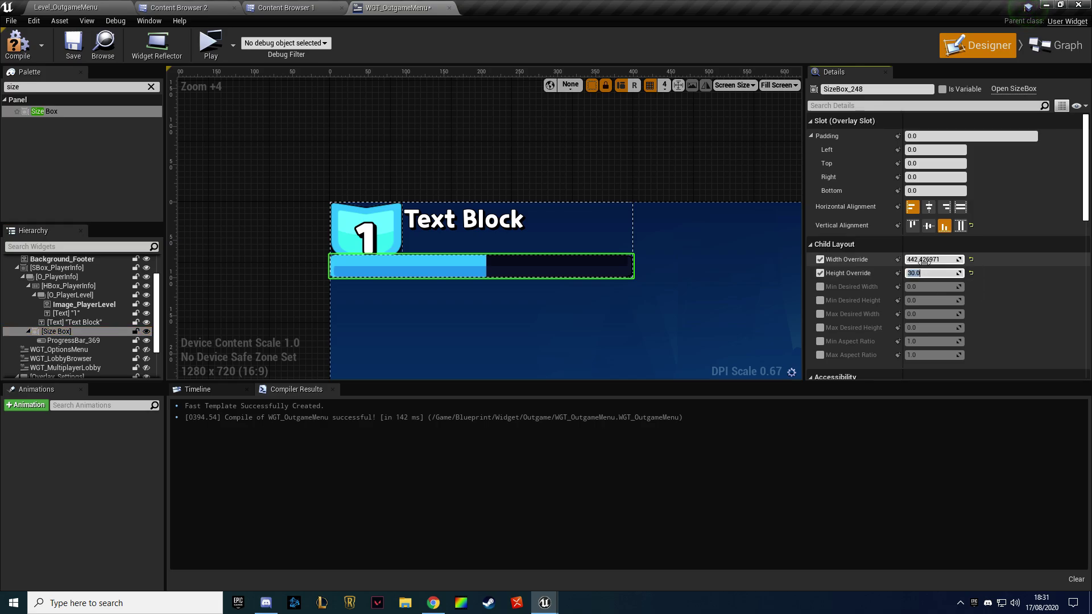
pyautogui.write('50')
pyautogui.press('Return')
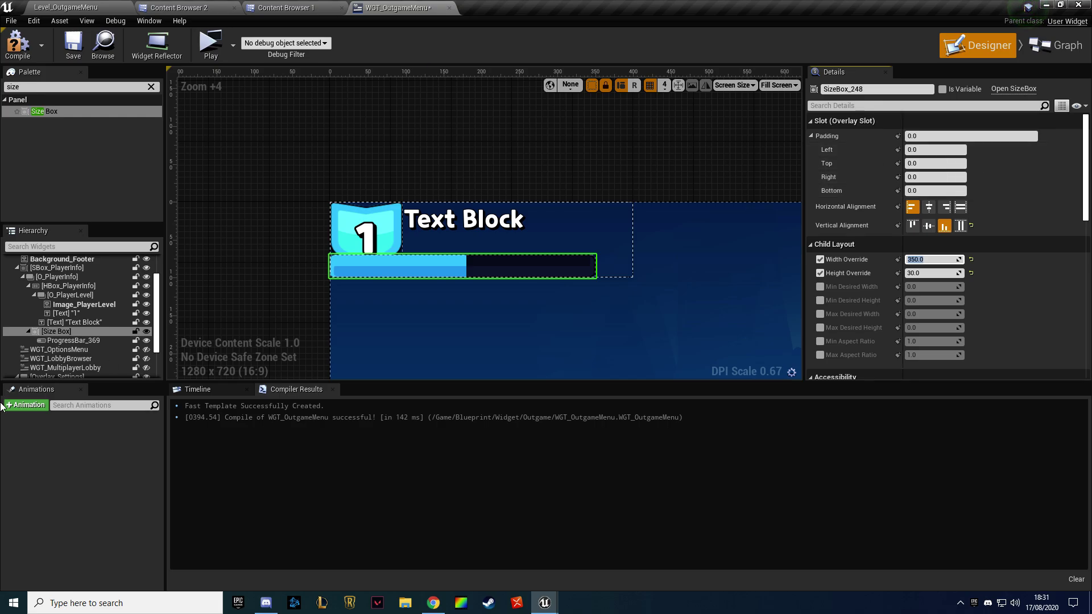
pyautogui.moveTo(46, 332); pyautogui.dragTo(57, 294)
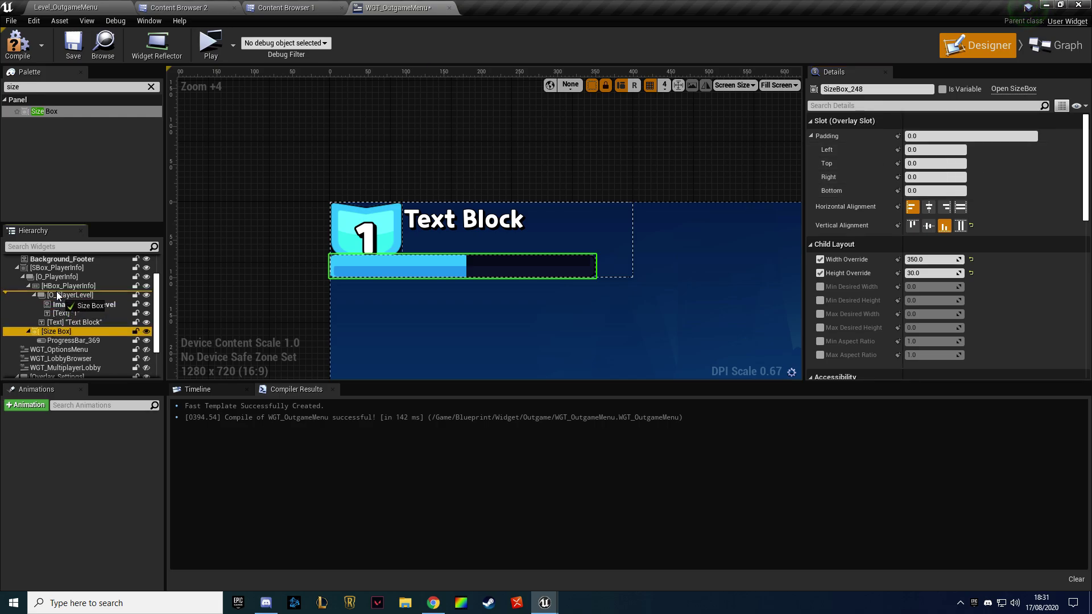
pyautogui.hotkey('ctrl', 'z')
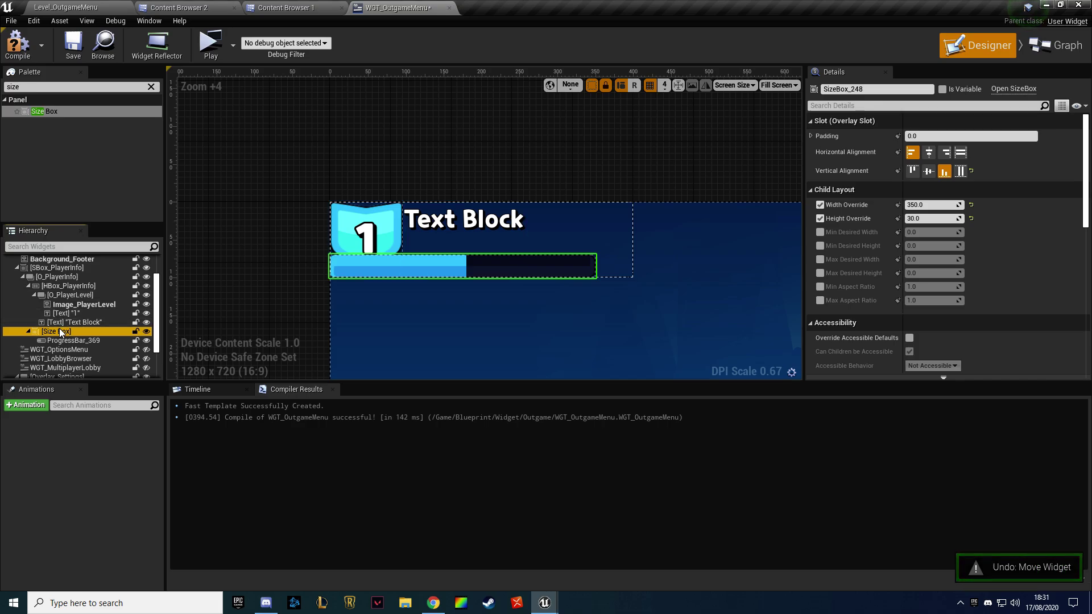
pyautogui.moveTo(56, 331); pyautogui.dragTo(57, 288)
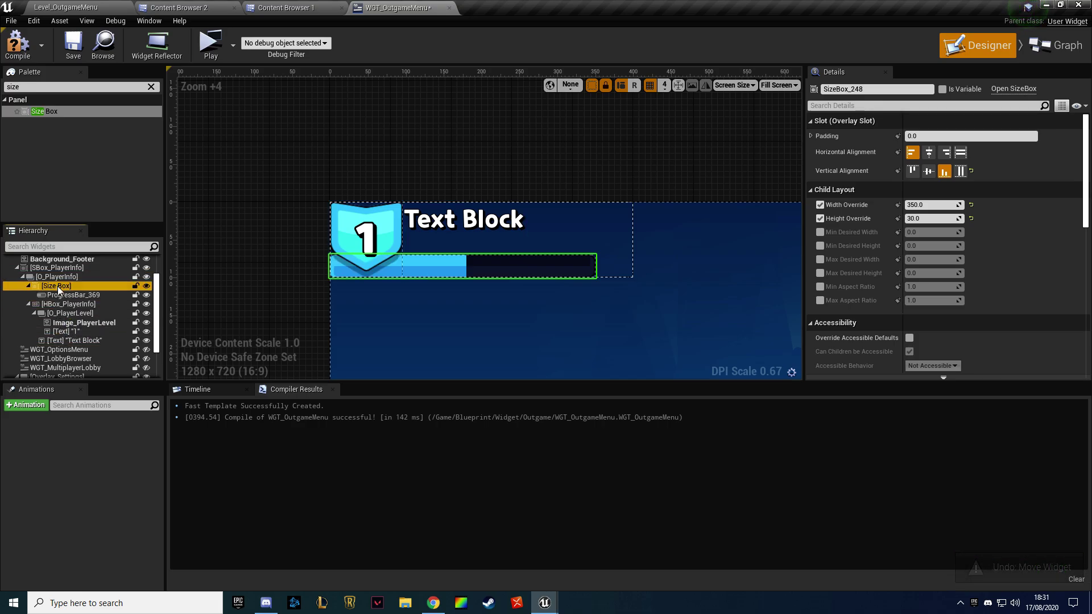
# Rename the Size Box SBox_ExperienceBar and the bar PBar_Experience, then compile and save
pyautogui.doubleClick(68, 286)
pyautogui.write('SBox_E')
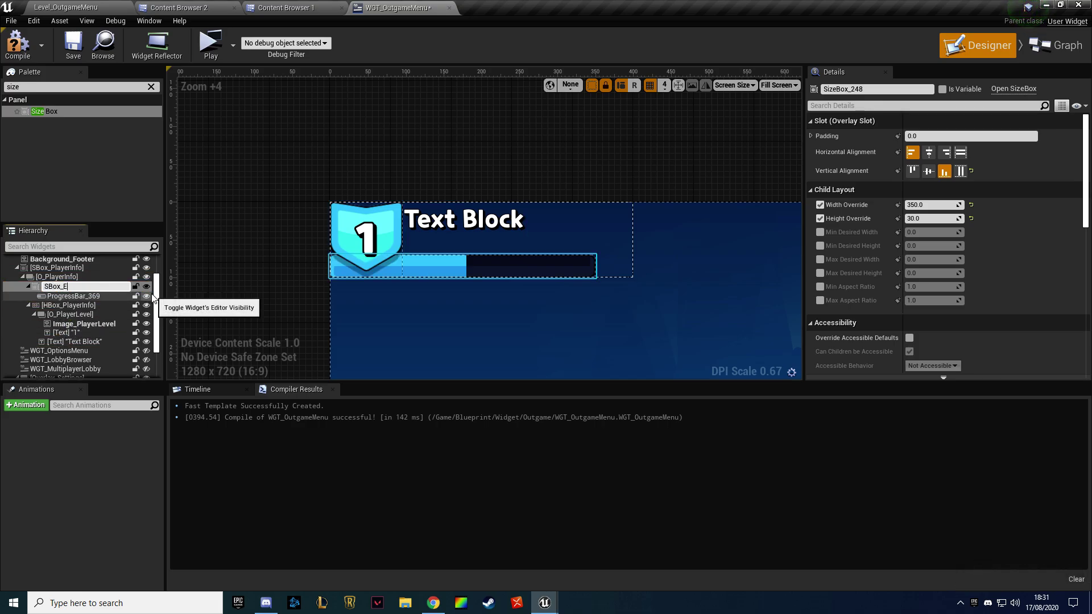
pyautogui.write('xperienceBa')
pyautogui.press('Return')
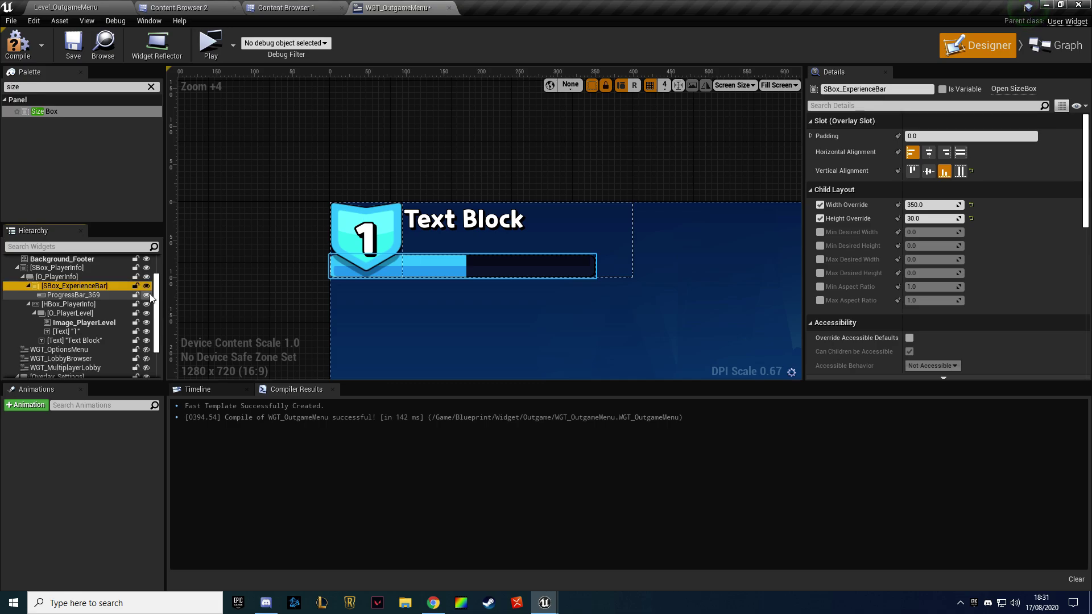
pyautogui.doubleClick(92, 295)
pyautogui.write('PBar_Experien')
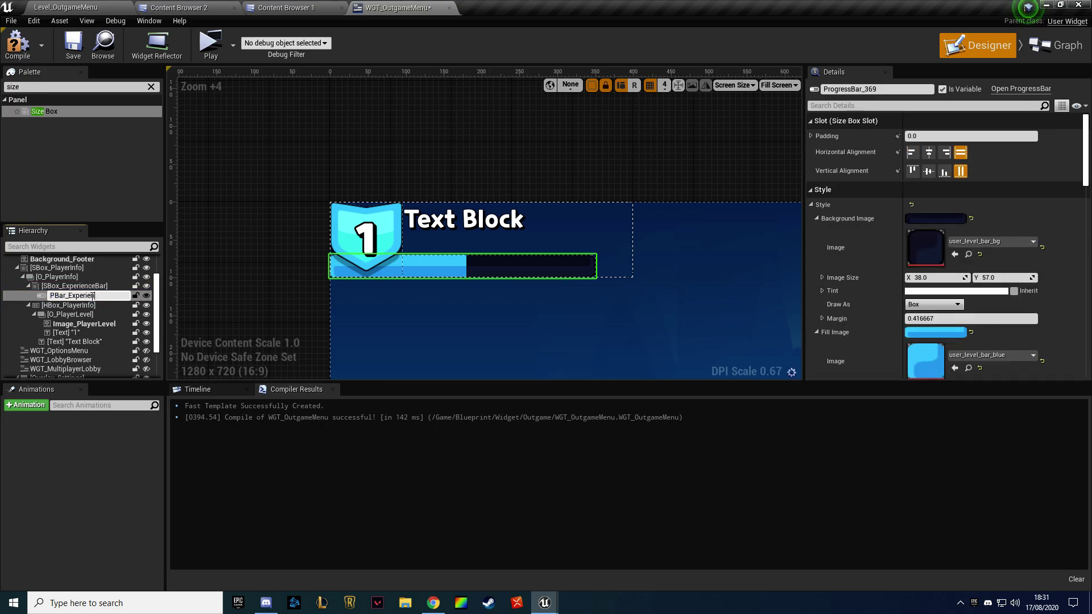
pyautogui.write('ce')
pyautogui.press('Return')
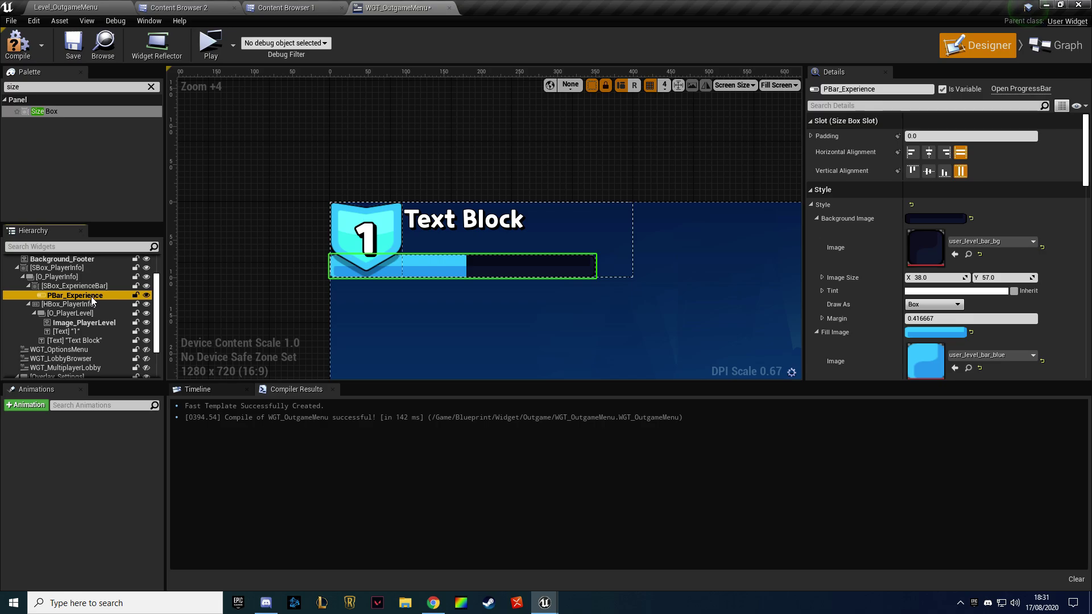
pyautogui.click(71, 48)
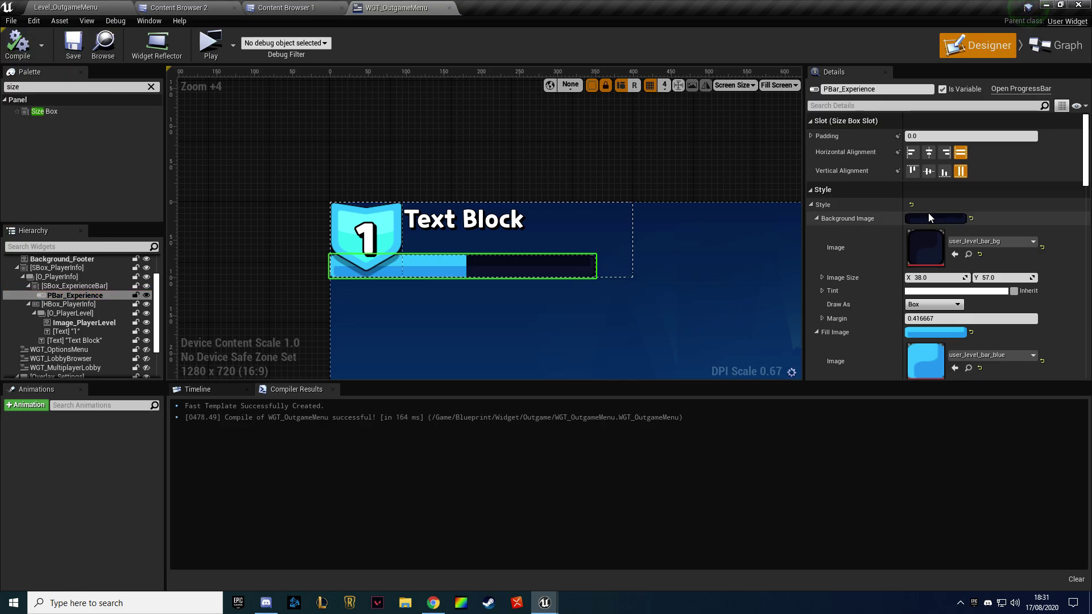
# Set the experience bar's left slot padding to 50
pyautogui.click(812, 136)
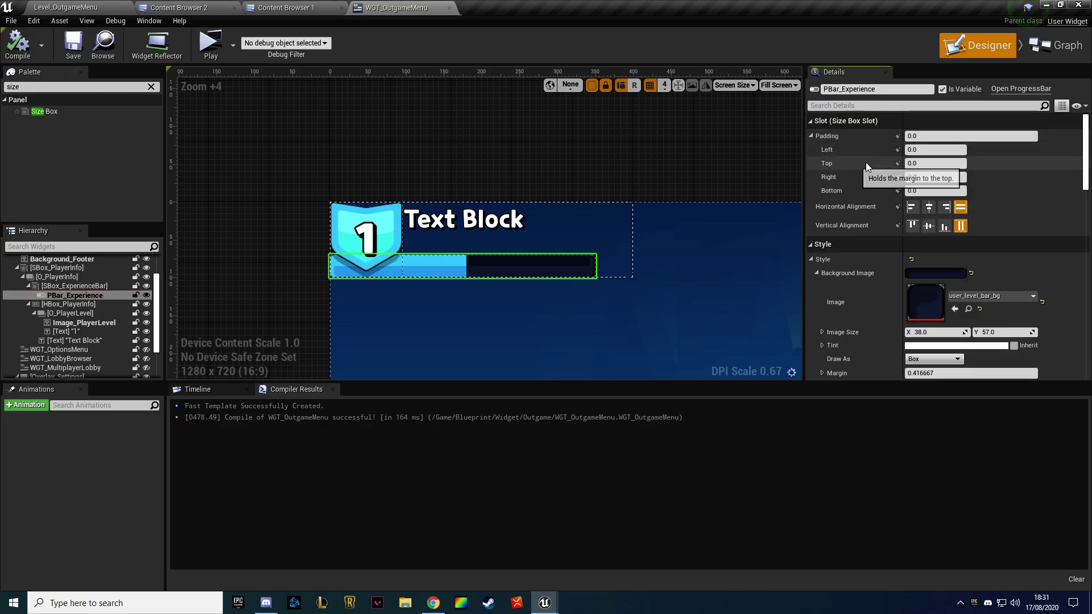
pyautogui.click(930, 149)
pyautogui.write('50')
pyautogui.press('Return')
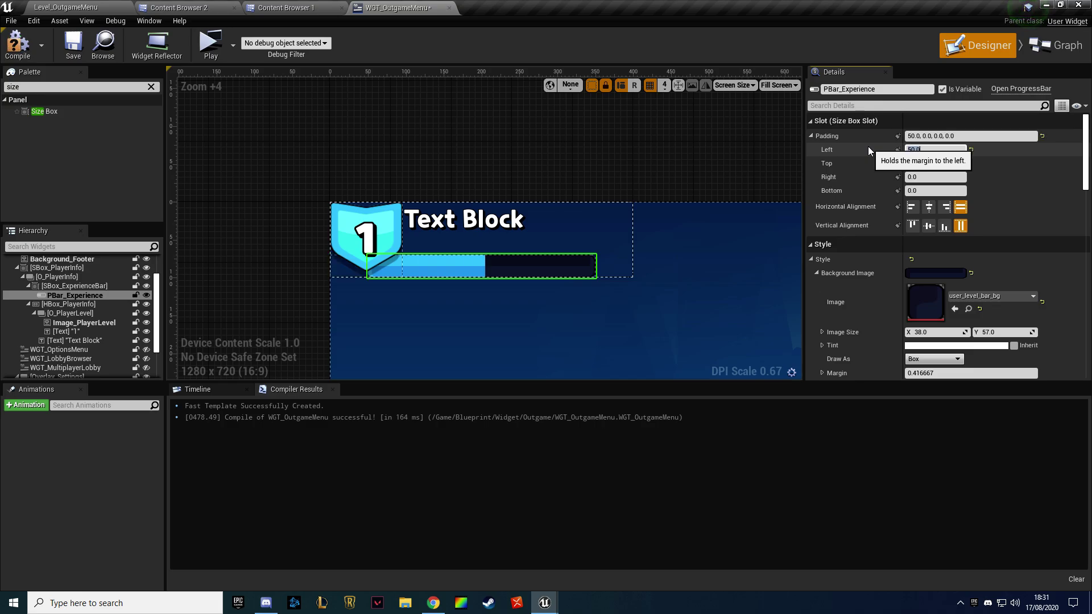
pyautogui.click(944, 190)
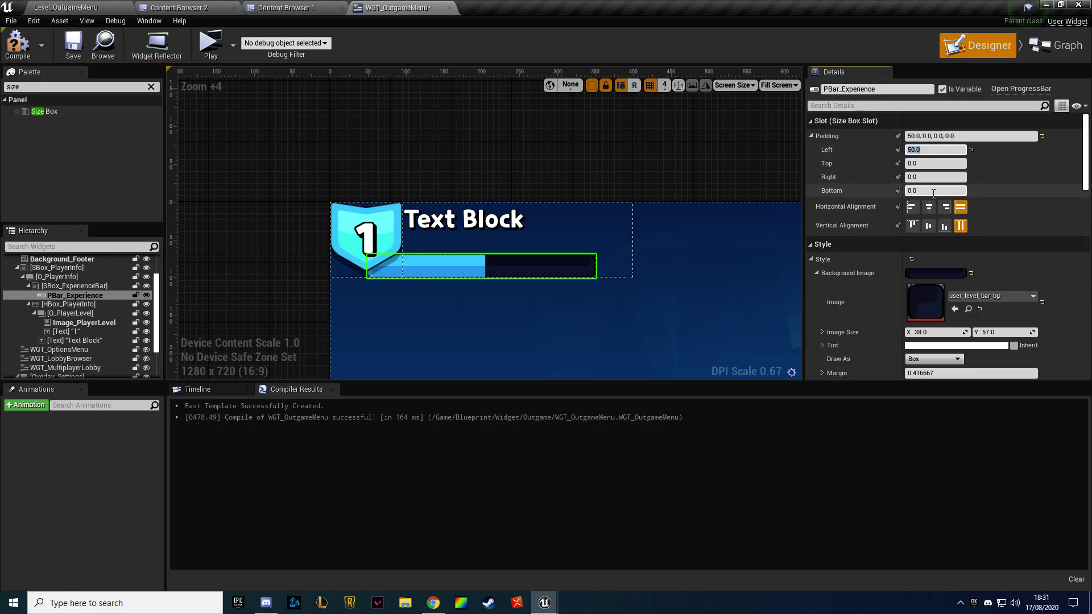
pyautogui.write('2')
pyautogui.press('Escape')
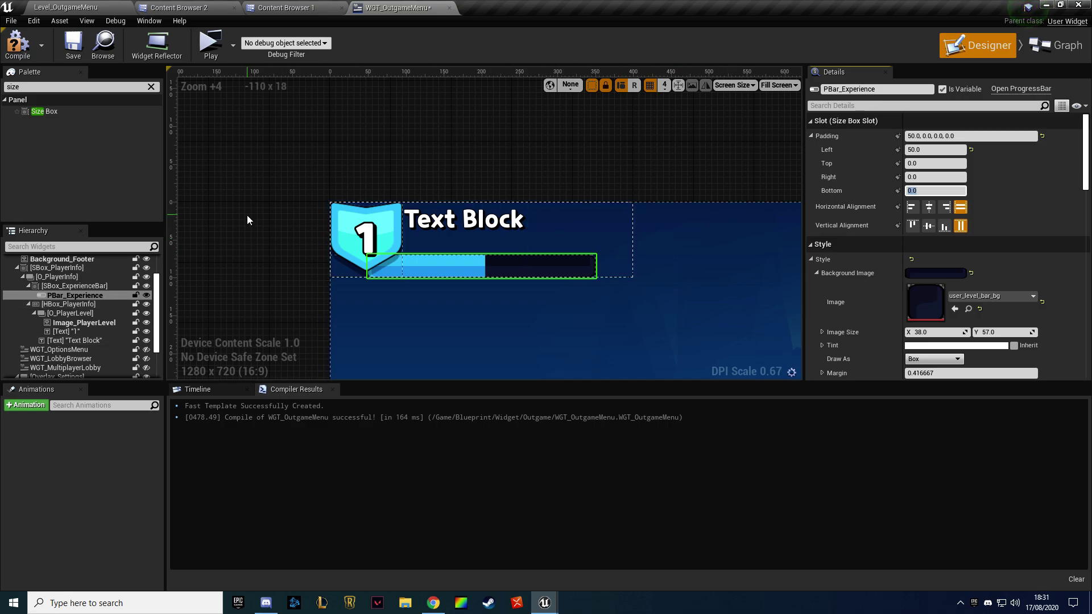
# Try an SBox_PlayerInfo height of 80, restore it to 100, and save
pyautogui.click(57, 267)
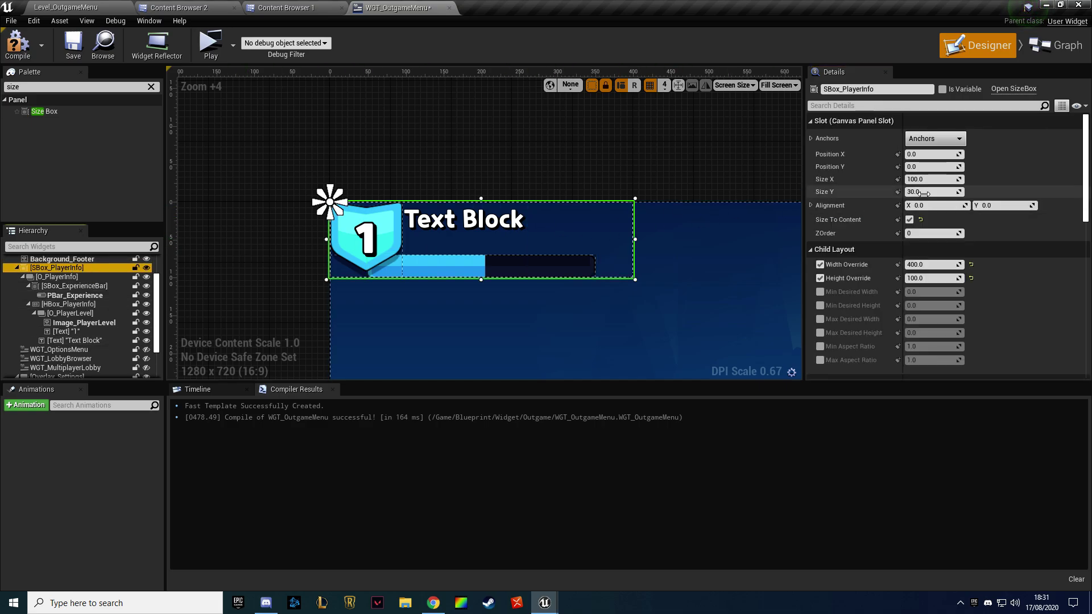
pyautogui.click(934, 278)
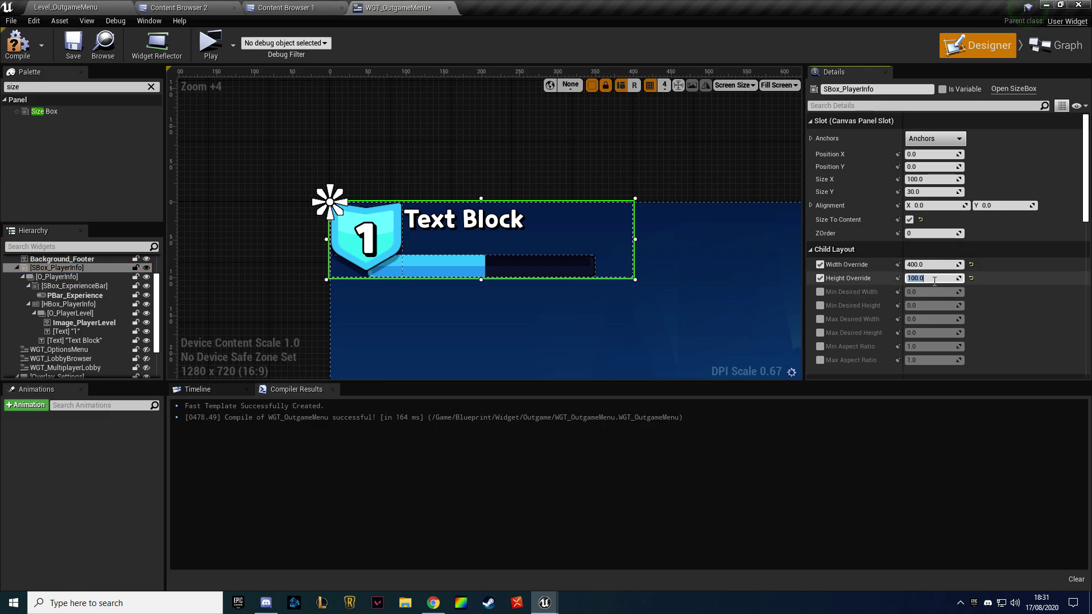
pyautogui.write('80')
pyautogui.press('Return')
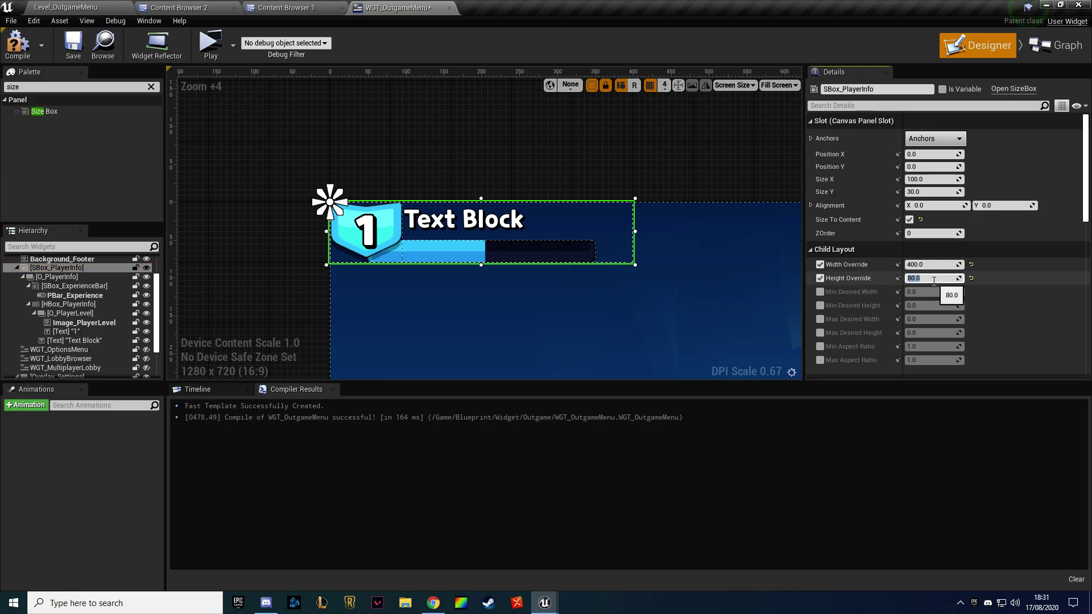
pyautogui.write('0')
pyautogui.press('Return')
pyautogui.click(17, 42)
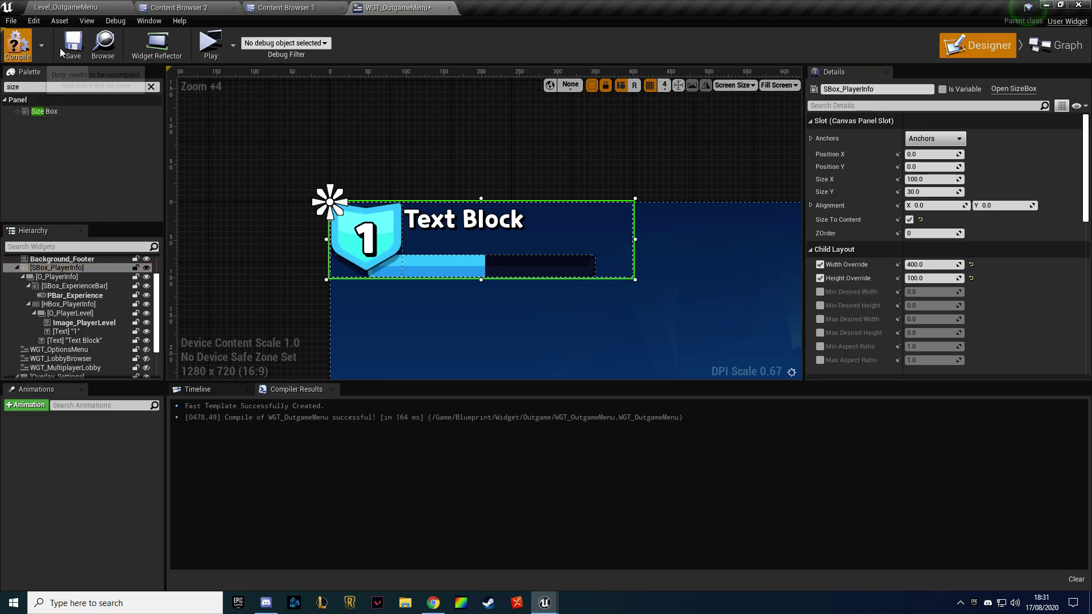
# Adjust the size settings of the shield image and the SBox_PlayerInfo box
pyautogui.click(342, 234)
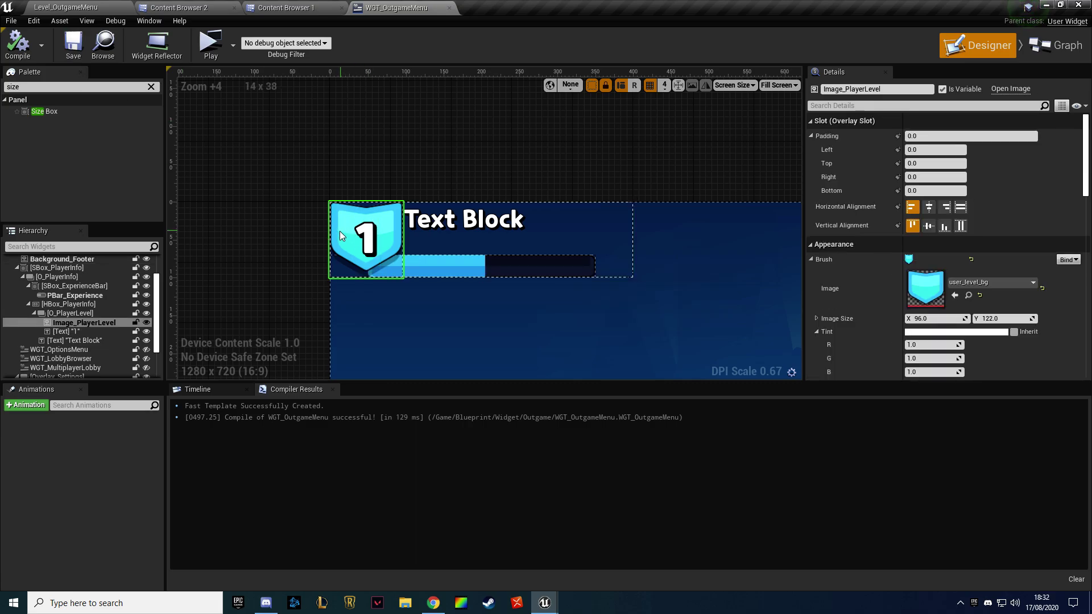
pyautogui.click(1019, 319)
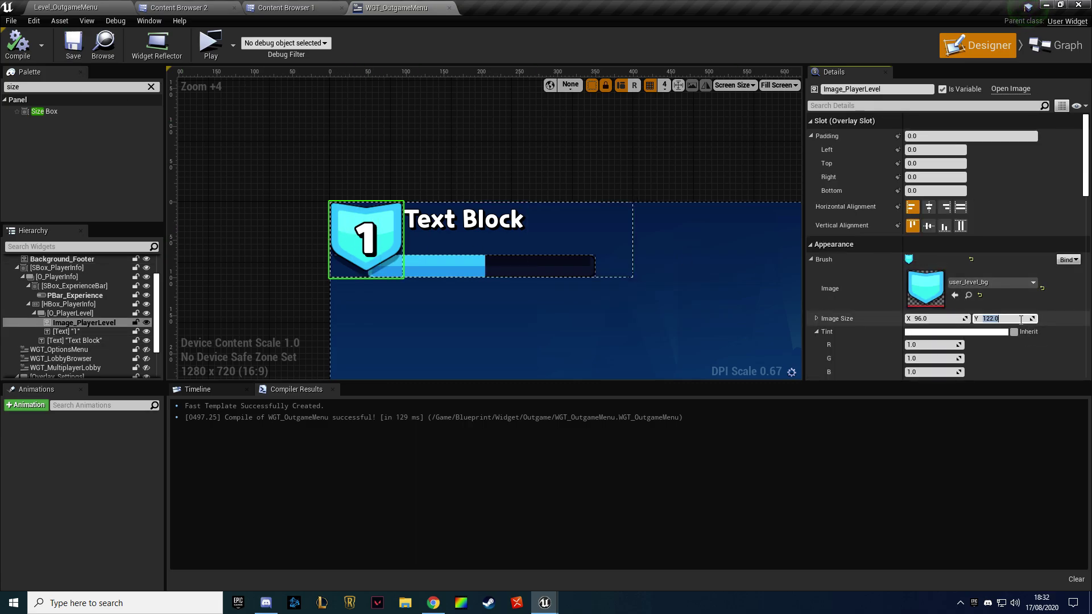
pyautogui.write('100')
pyautogui.press('Escape')
pyautogui.click(963, 319)
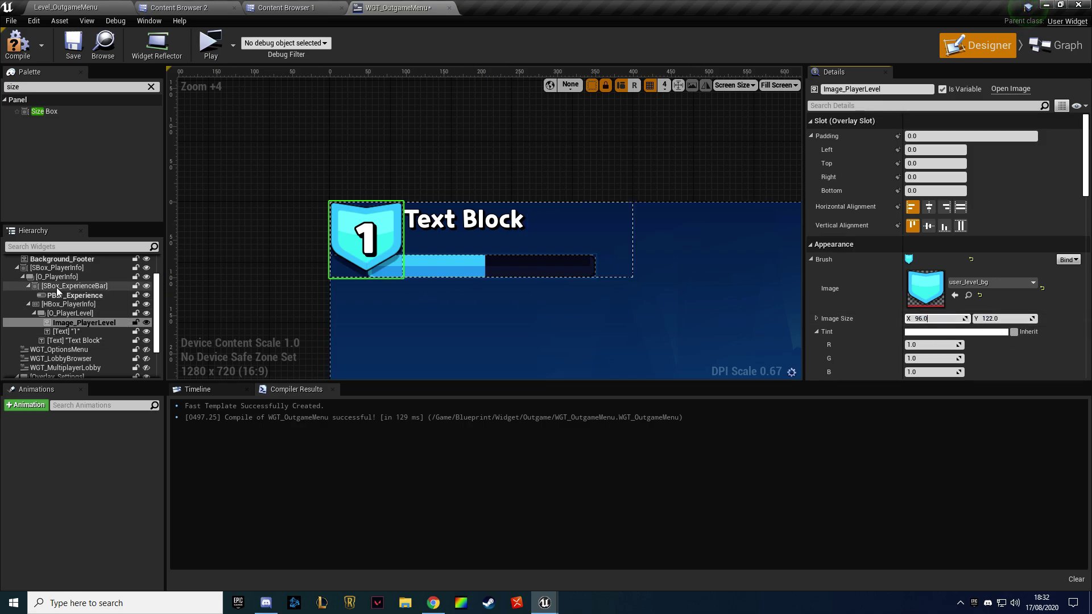
pyautogui.click(622, 224)
pyautogui.click(57, 267)
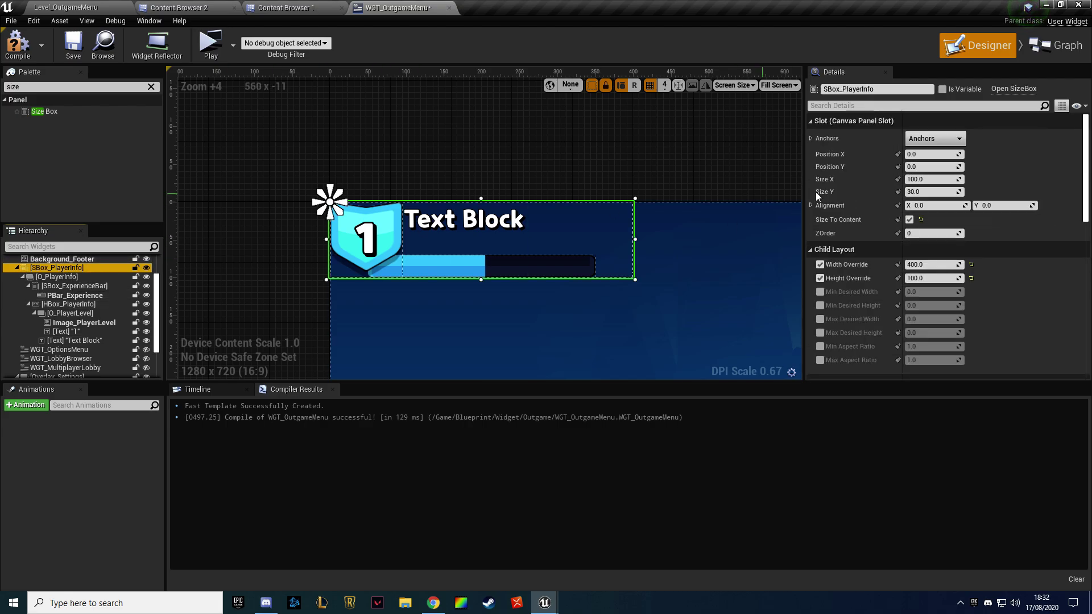
pyautogui.moveTo(933, 264)
pyautogui.mouseDown()
pyautogui.moveTo(966, 265)
pyautogui.moveTo(944, 278)
pyautogui.moveTo(955, 278)
pyautogui.mouseUp()
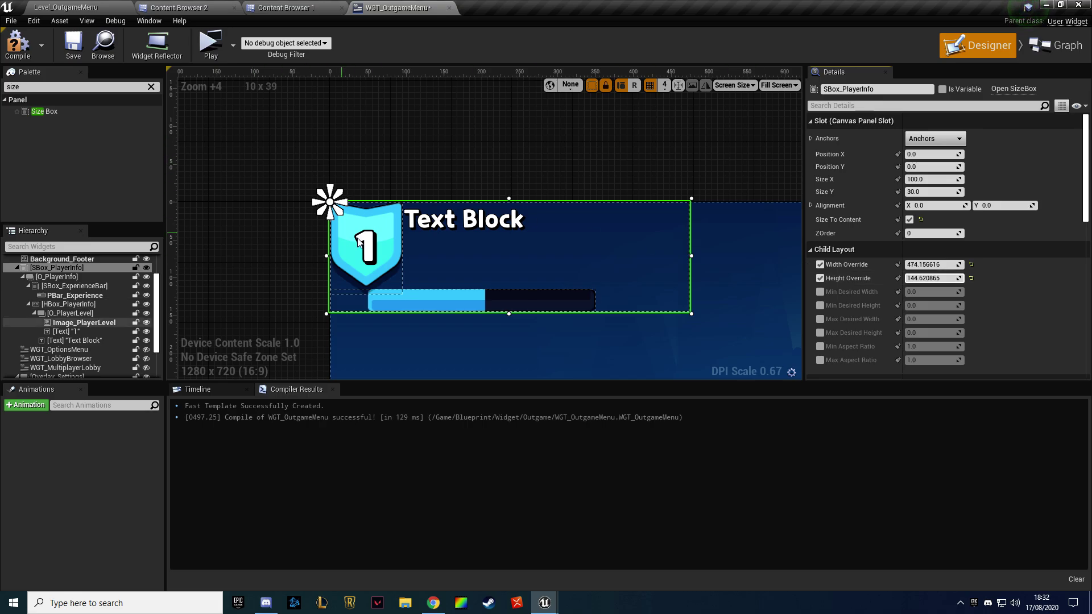
# Centre Image_PlayerLevel horizontally and vertically in the badge and compile
pyautogui.click(361, 267)
pyautogui.click(353, 291)
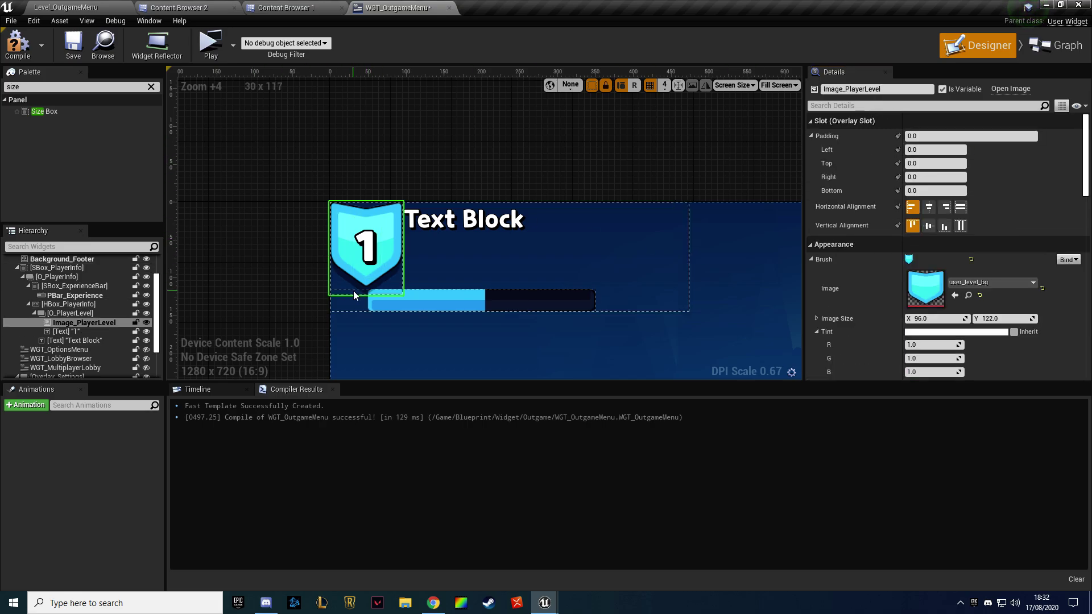
pyautogui.click(63, 330)
pyautogui.click(71, 323)
pyautogui.click(63, 331)
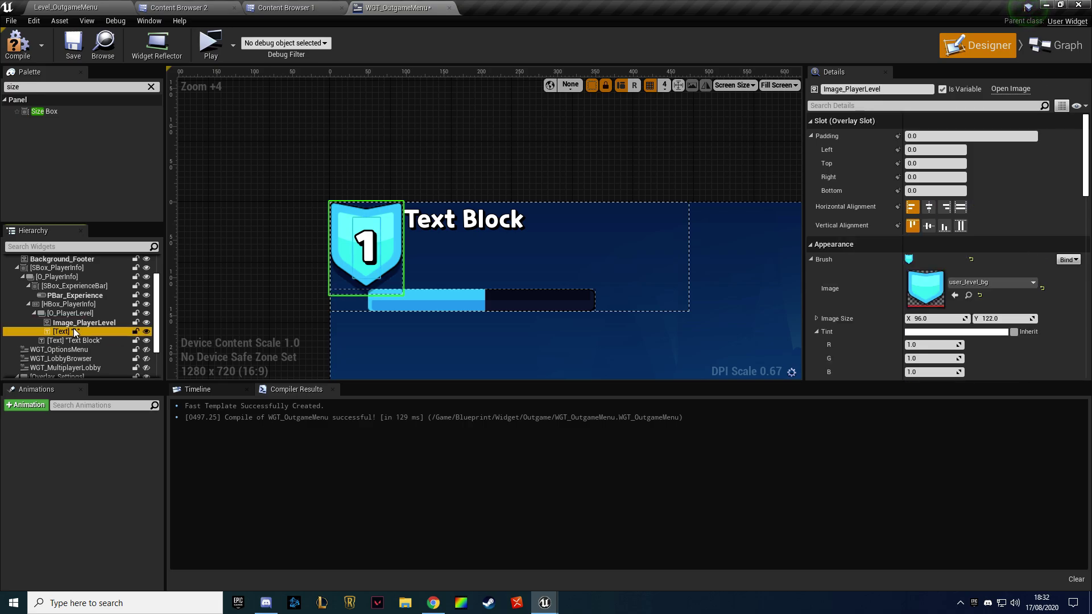
pyautogui.click(928, 225)
pyautogui.click(84, 322)
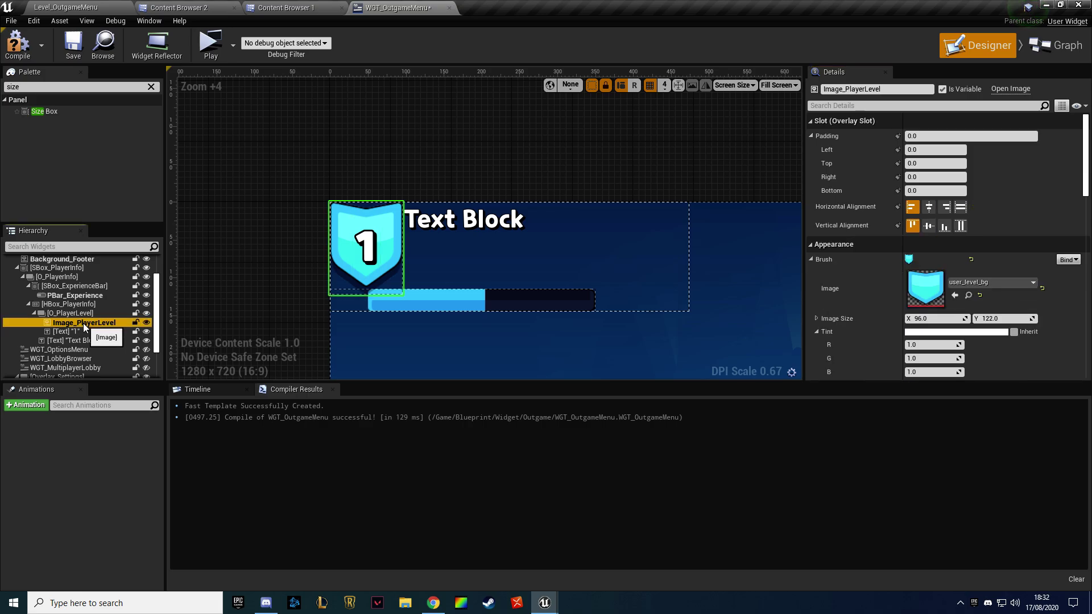
pyautogui.click(928, 226)
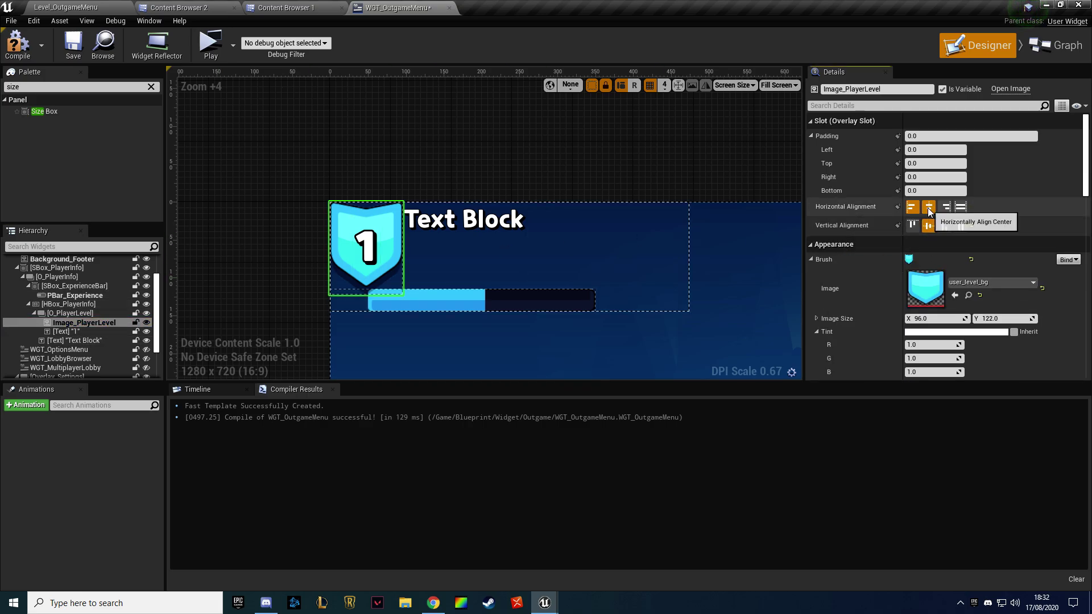
pyautogui.click(928, 207)
pyautogui.click(20, 51)
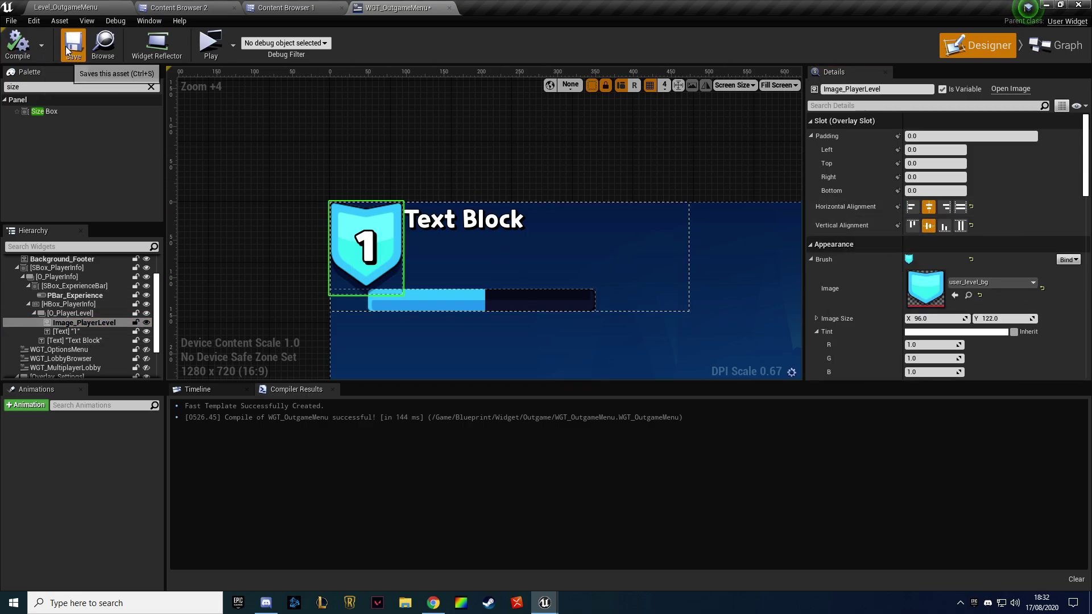
# Set O_PlayerLevel to Fill horizontally and vertically, then compile and save
pyautogui.click(69, 313)
pyautogui.click(959, 165)
pyautogui.click(960, 185)
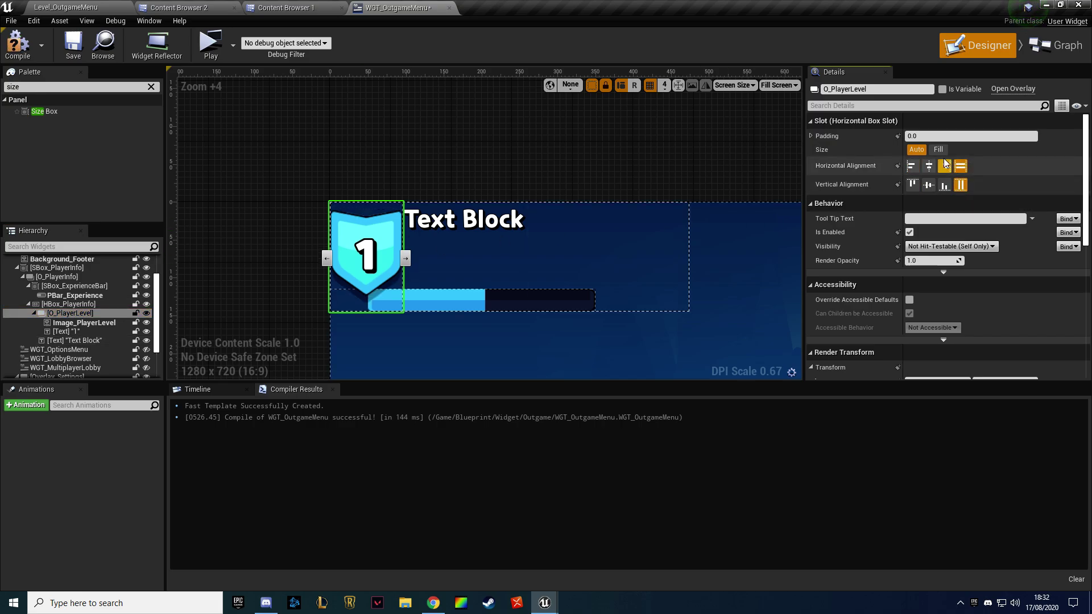
pyautogui.click(18, 42)
pyautogui.click(73, 43)
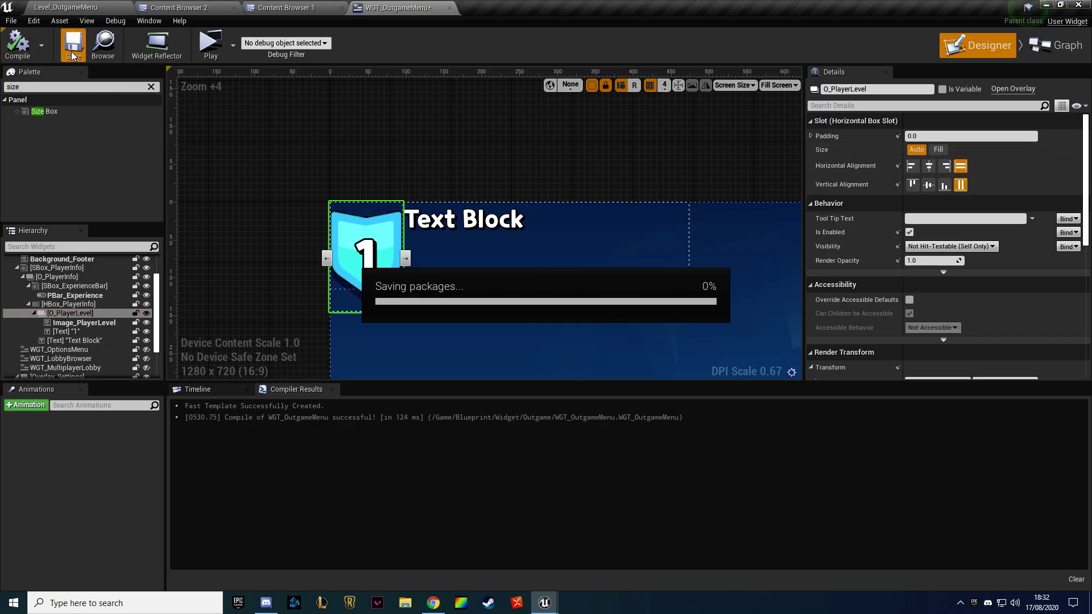
pyautogui.click(68, 323)
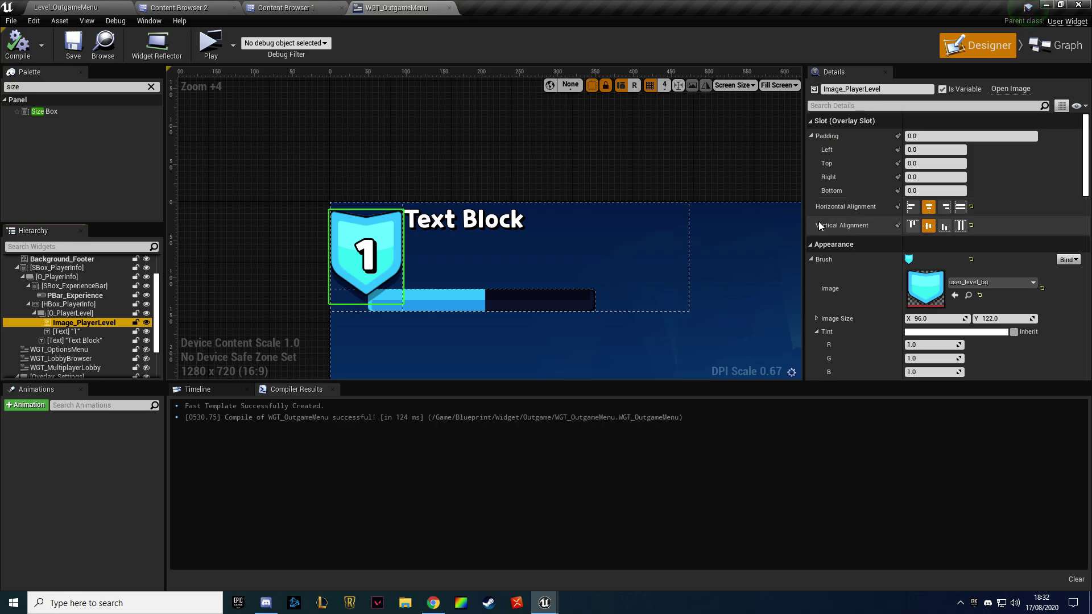
# Select the level number text, then collapse the player info row in the hierarchy
pyautogui.click(83, 332)
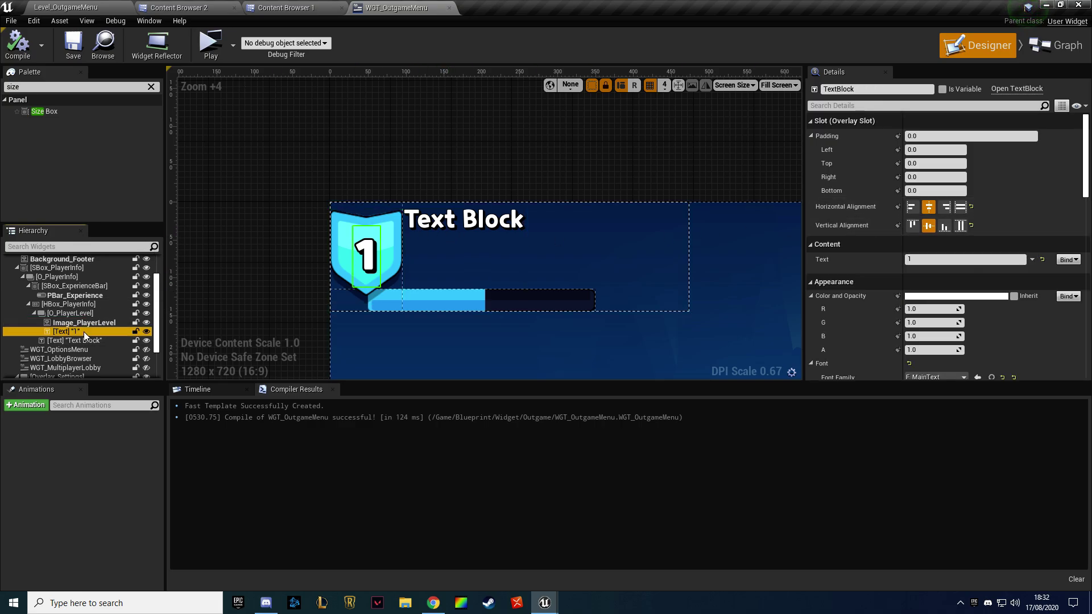
pyautogui.click(80, 323)
pyautogui.click(81, 331)
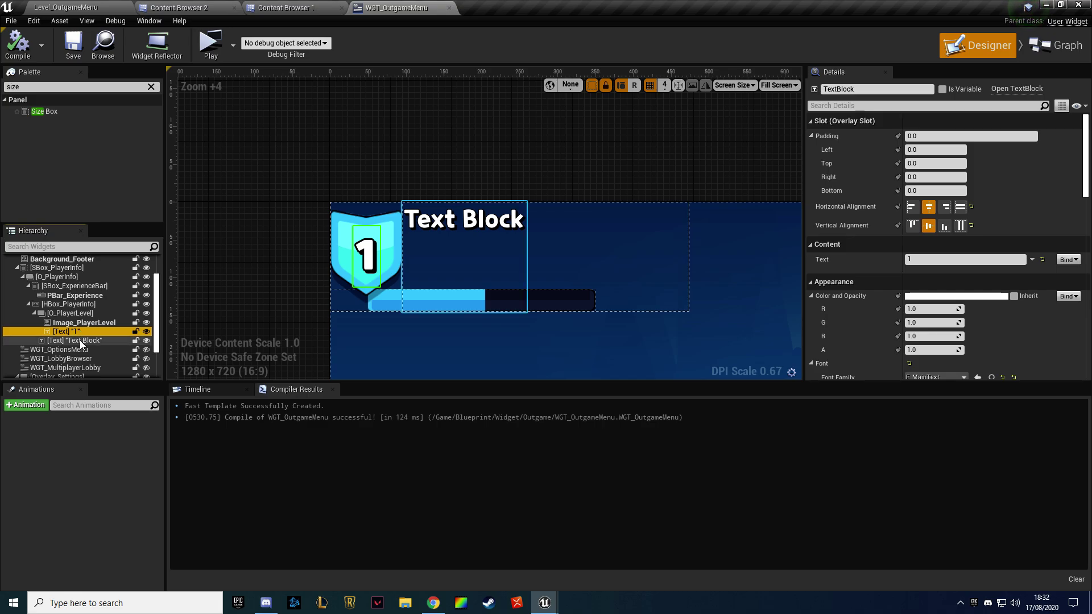
pyautogui.click(71, 305)
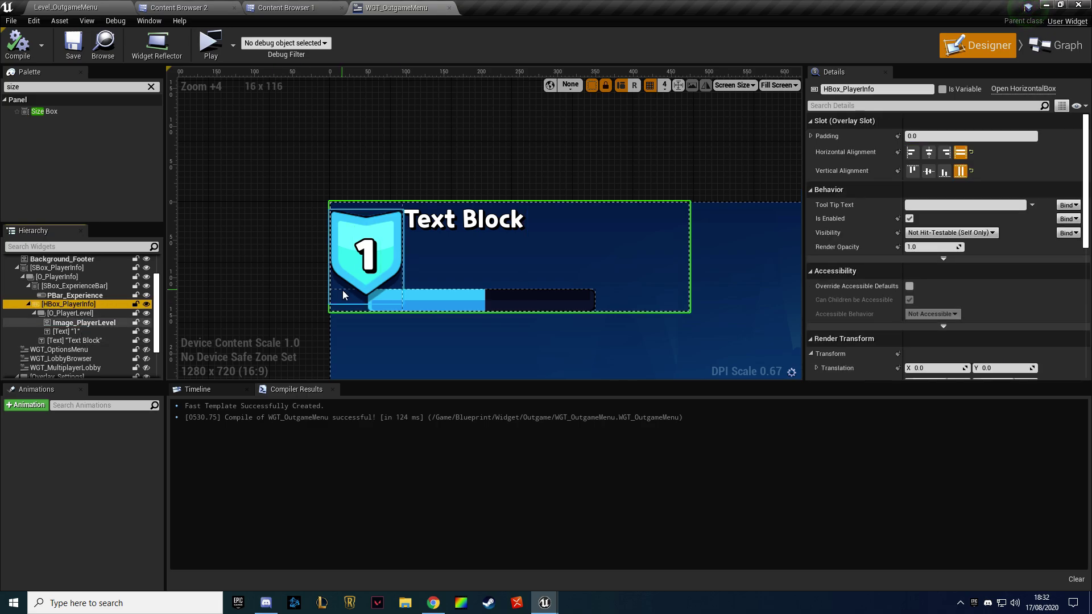
pyautogui.click(28, 304)
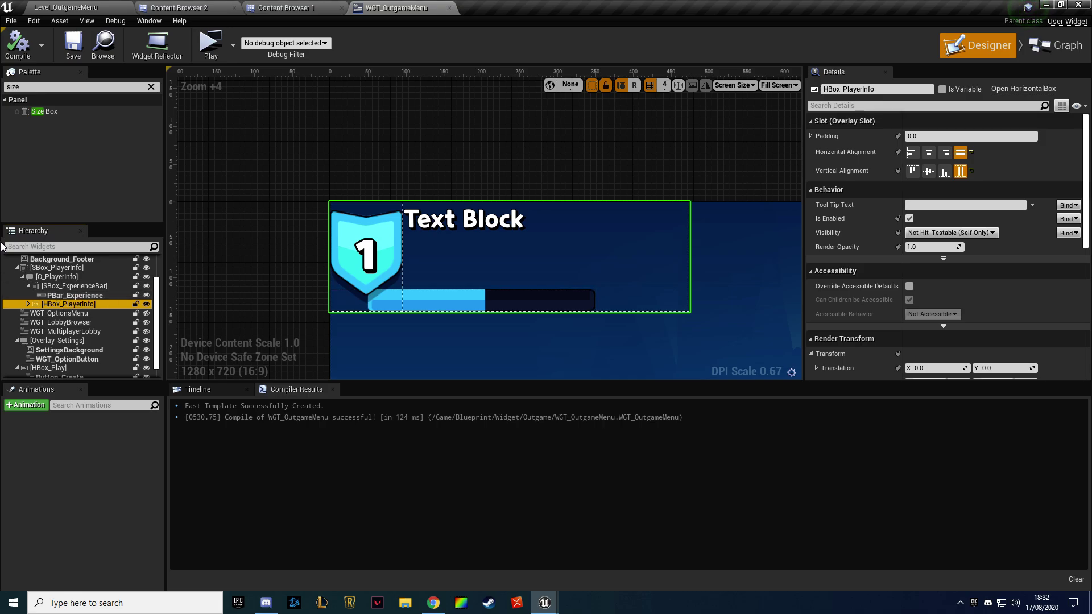
# Give the TextBlock label a top padding of 10 and the text 'Player Name'
pyautogui.click(810, 136)
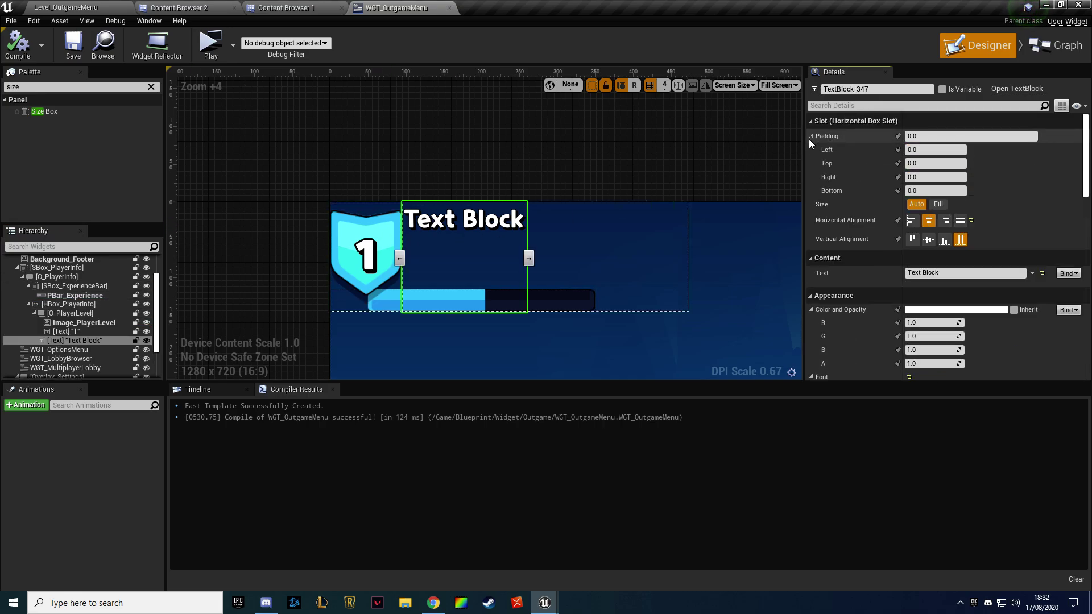
pyautogui.click(935, 163)
pyautogui.write('20')
pyautogui.press('BackSpace')
pyautogui.press('BackSpace')
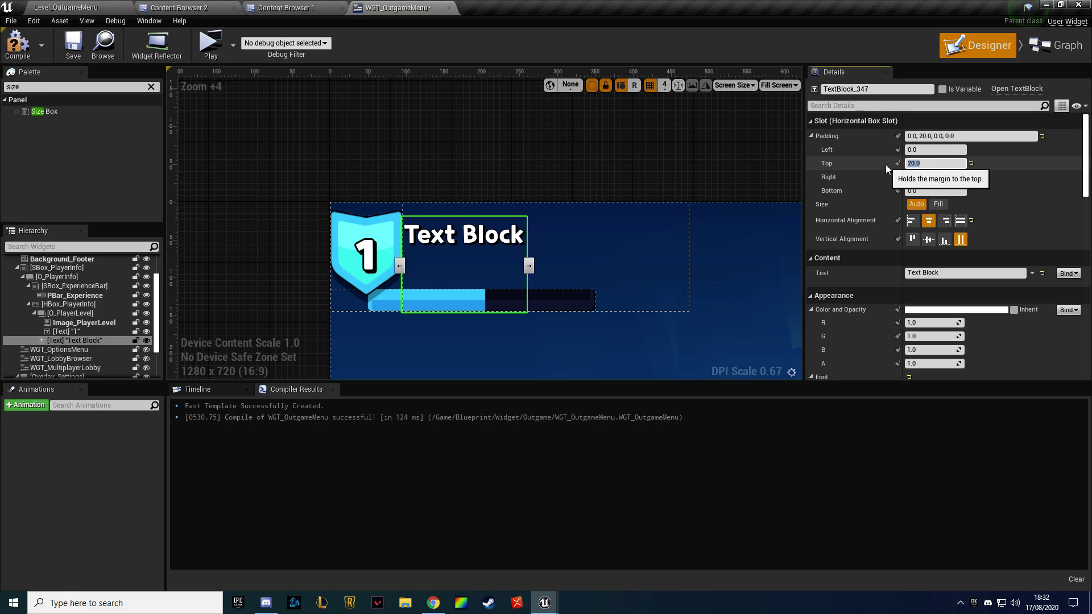
pyautogui.write('10')
pyautogui.press('Return')
pyautogui.click(965, 272)
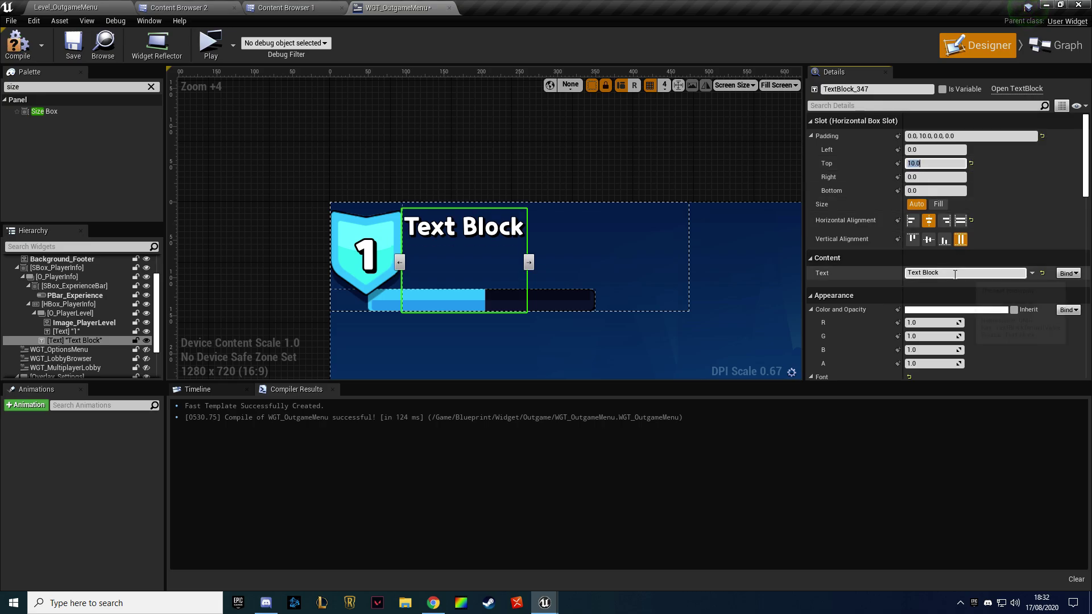
pyautogui.write('Player Name')
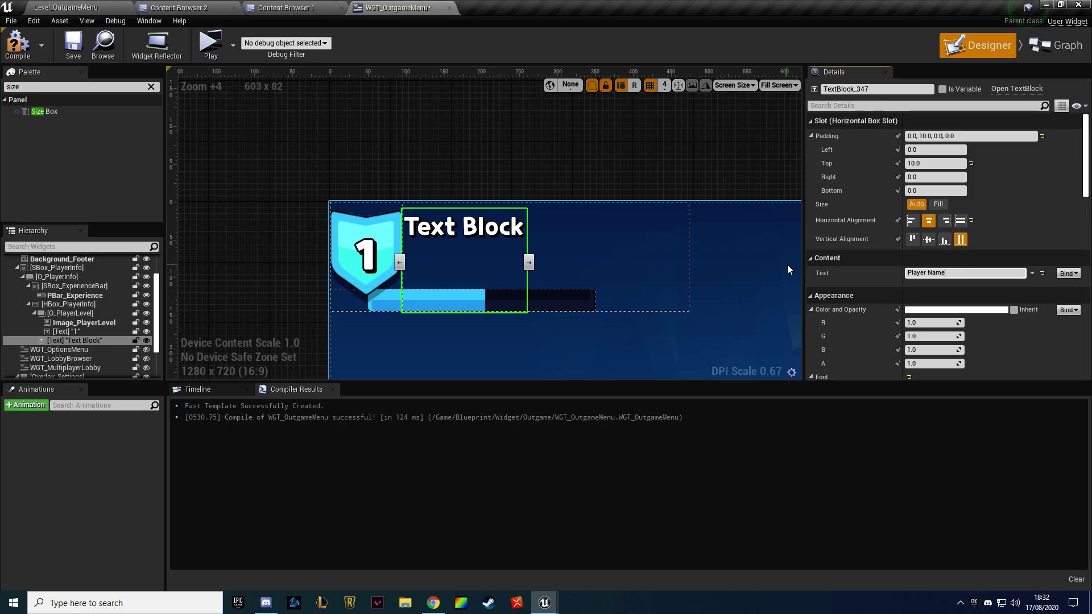
pyautogui.press('Return')
# Select SBox_ExperienceBar and try bottom padding values of 50, 10 and 30
pyautogui.click(234, 238)
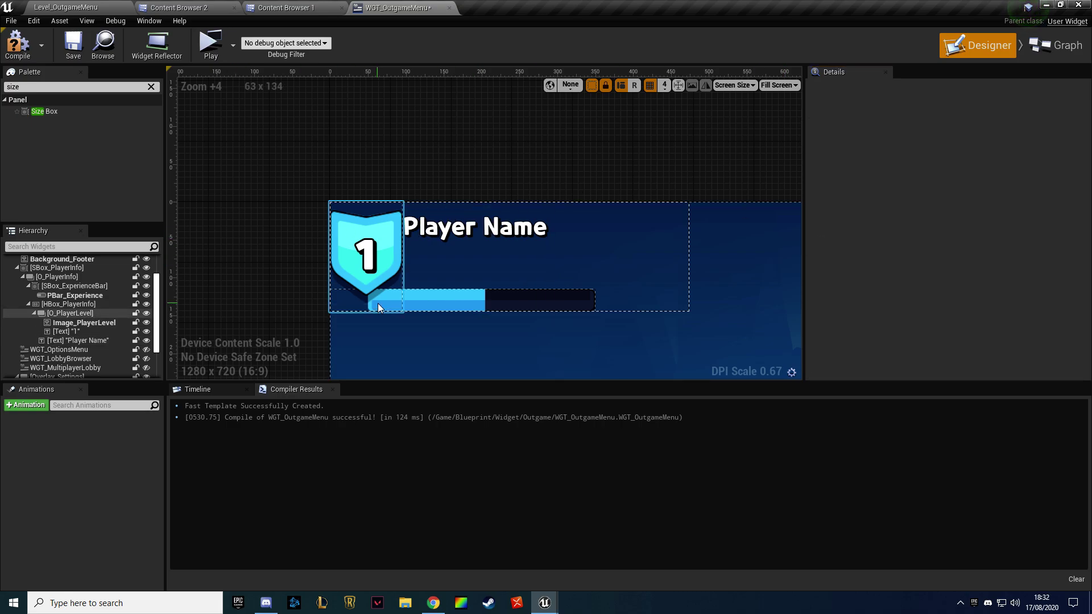
pyautogui.click(53, 305)
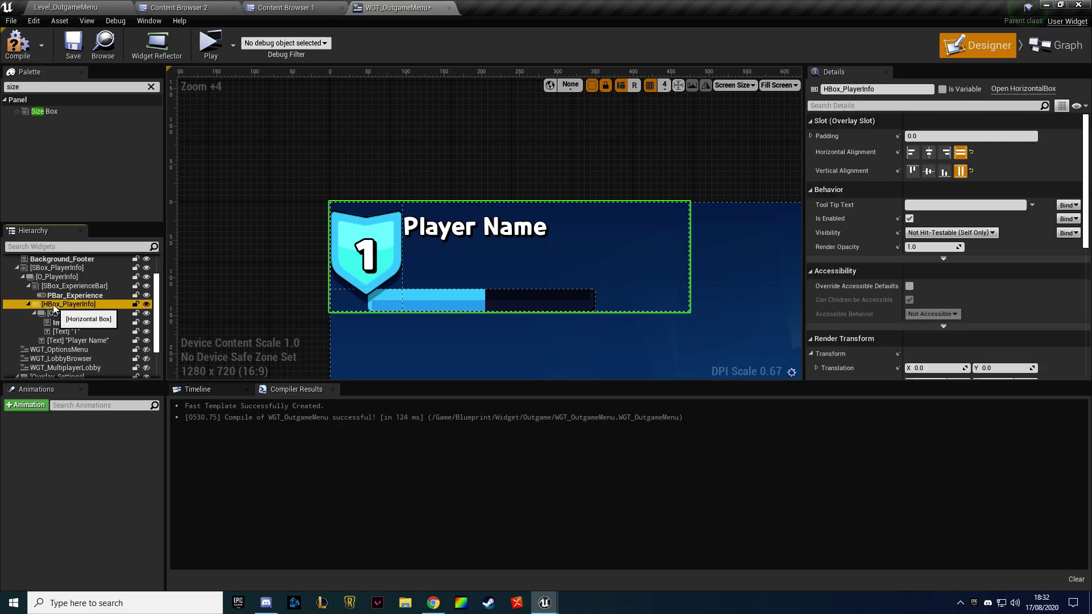
pyautogui.click(68, 285)
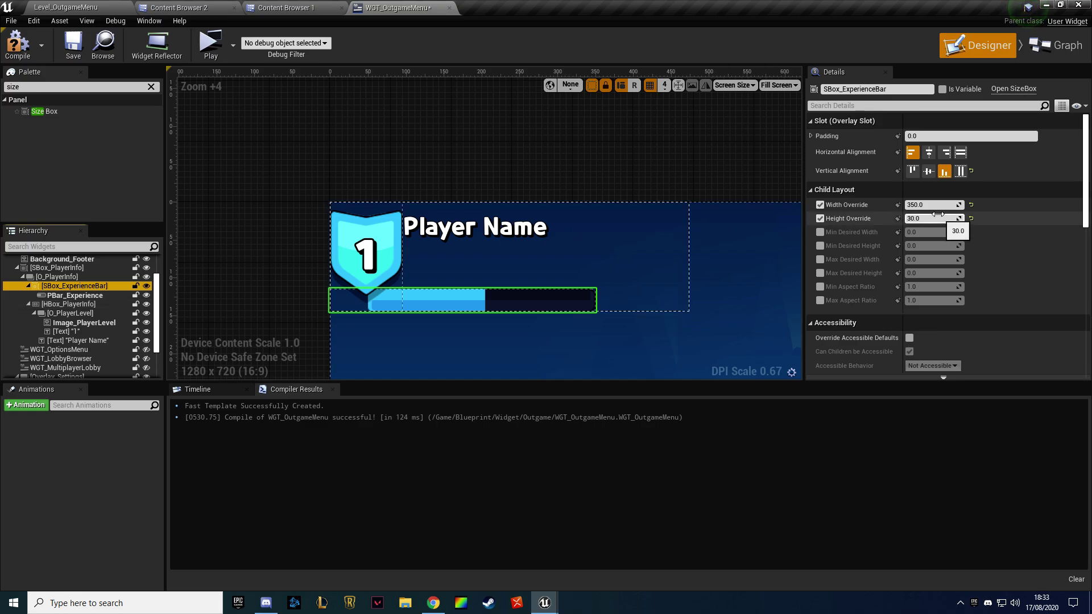
pyautogui.click(811, 136)
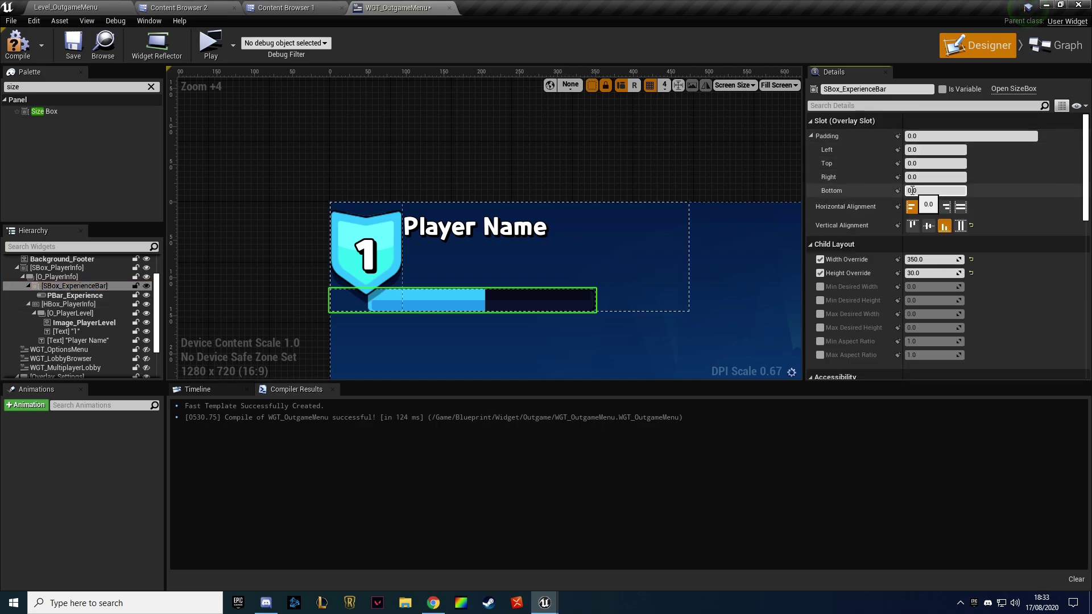
pyautogui.write('50')
pyautogui.press('Return')
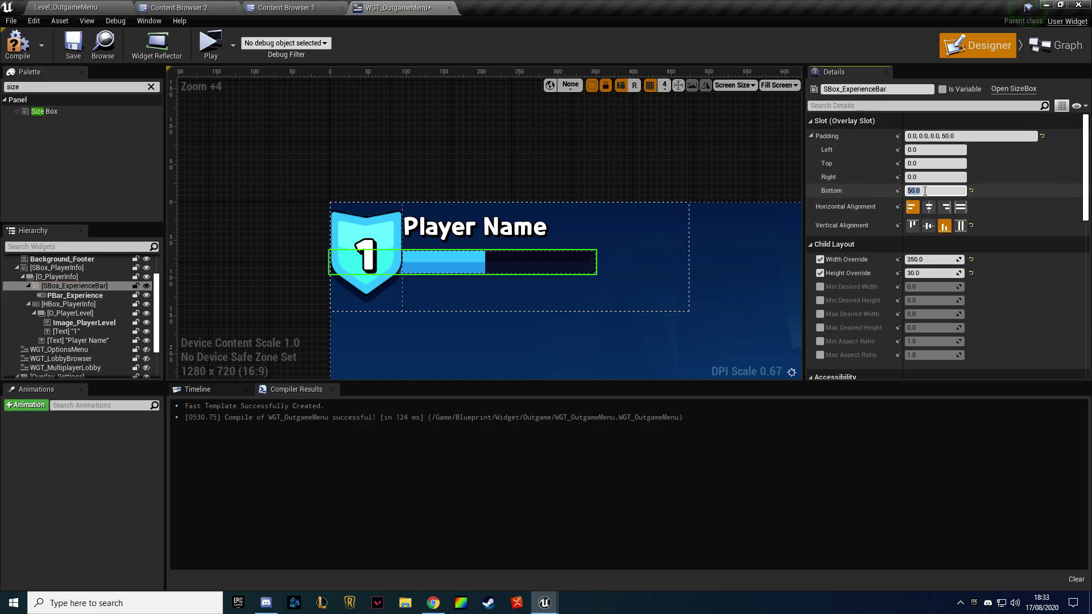
pyautogui.write('10')
pyautogui.press('Return')
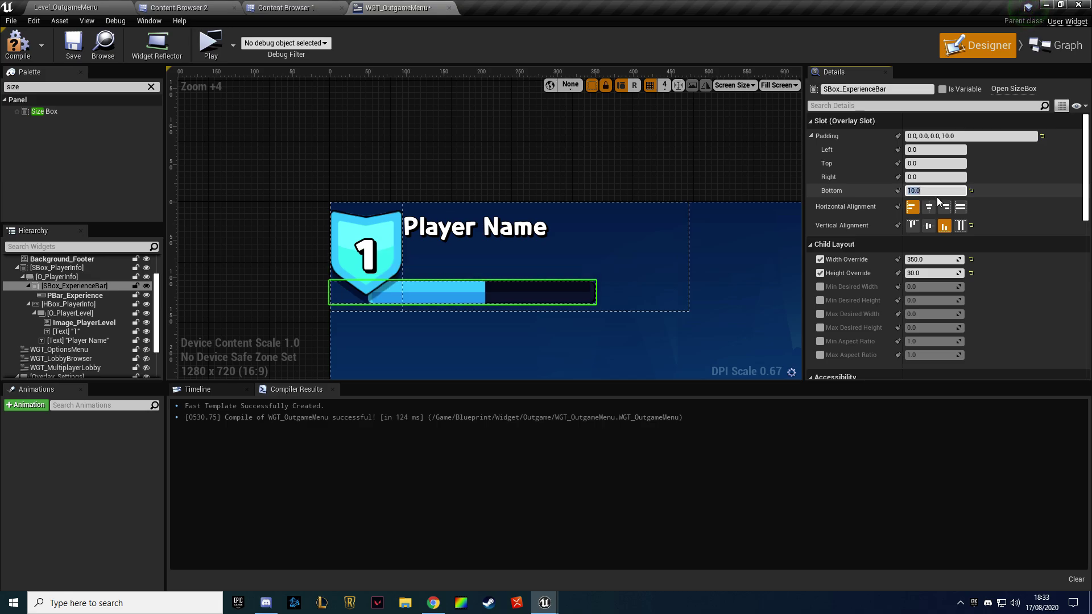
pyautogui.write('30')
pyautogui.press('Return')
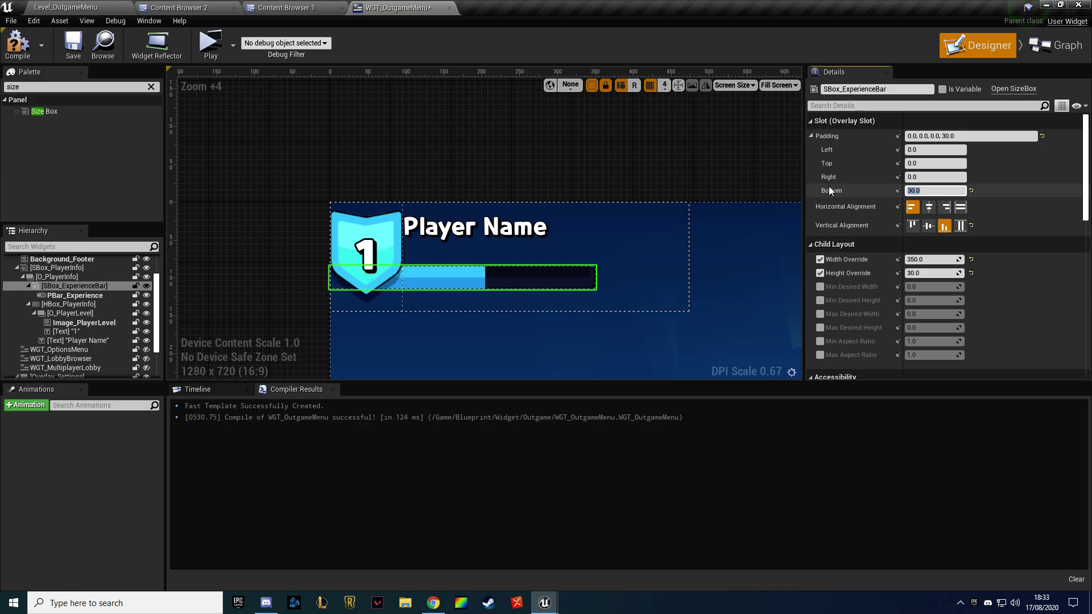
# Try several left padding values on the experience bar, then set its bottom padding to 40
pyautogui.hotkey('shift', 'Tab')
pyautogui.hotkey('shift', 'Tab')
pyautogui.hotkey('shift', 'Tab')
pyautogui.write('50')
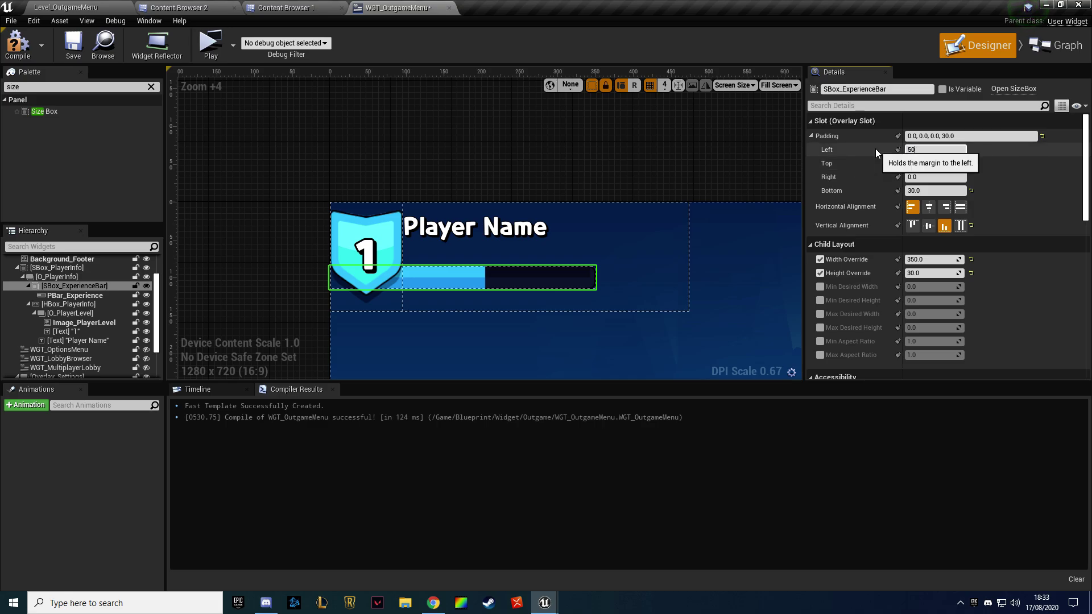
pyautogui.press('Return')
pyautogui.write('30')
pyautogui.press('Return')
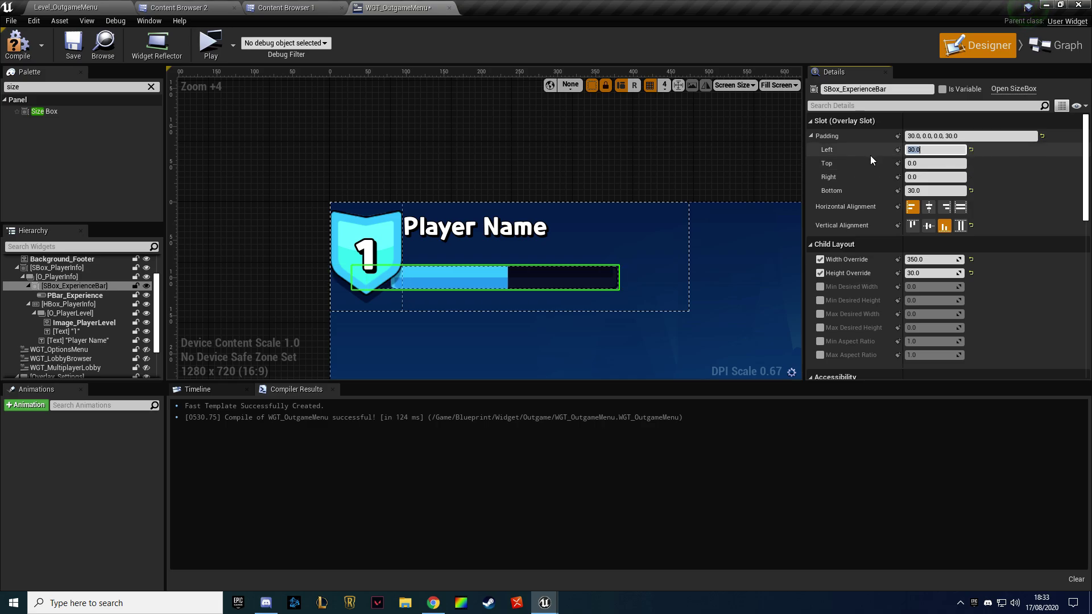
pyautogui.write('40')
pyautogui.press('Return')
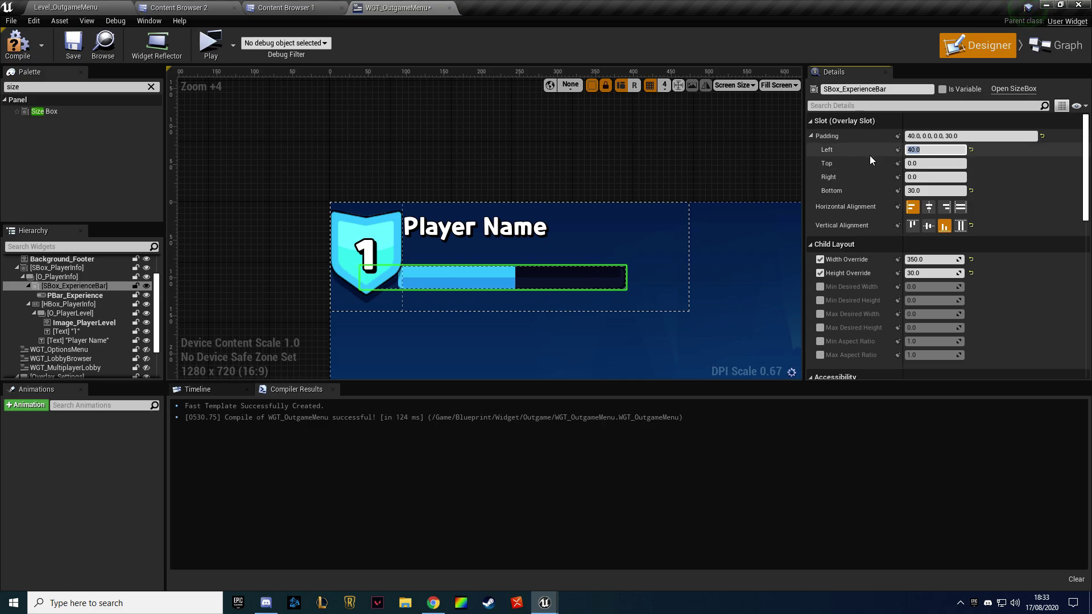
pyautogui.write('20')
pyautogui.press('Return')
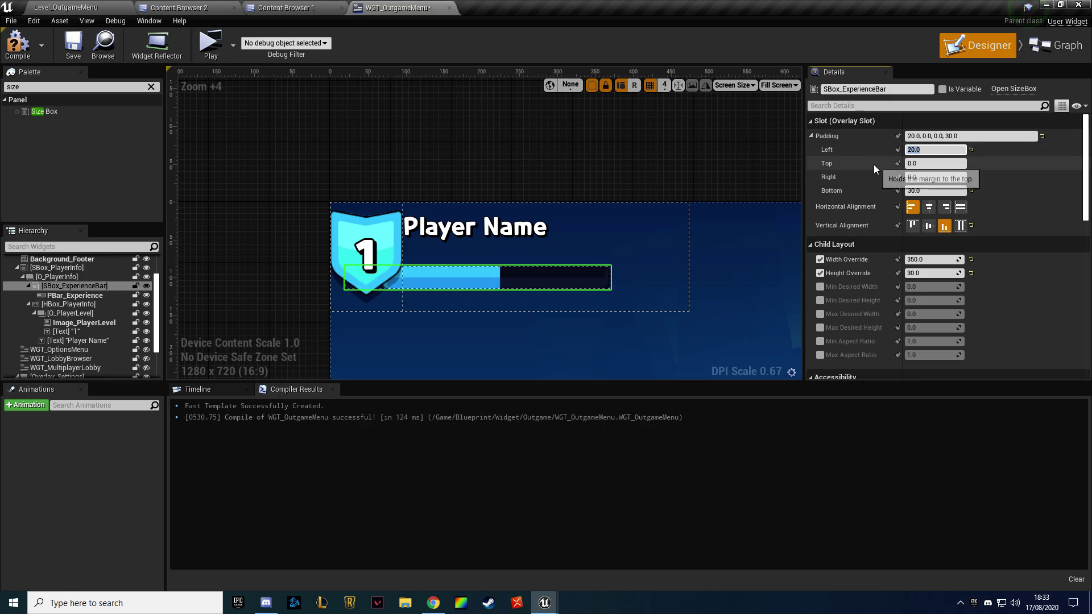
pyautogui.press('Tab')
pyautogui.press('Tab')
pyautogui.press('Tab')
pyautogui.write('40')
pyautogui.press('Return')
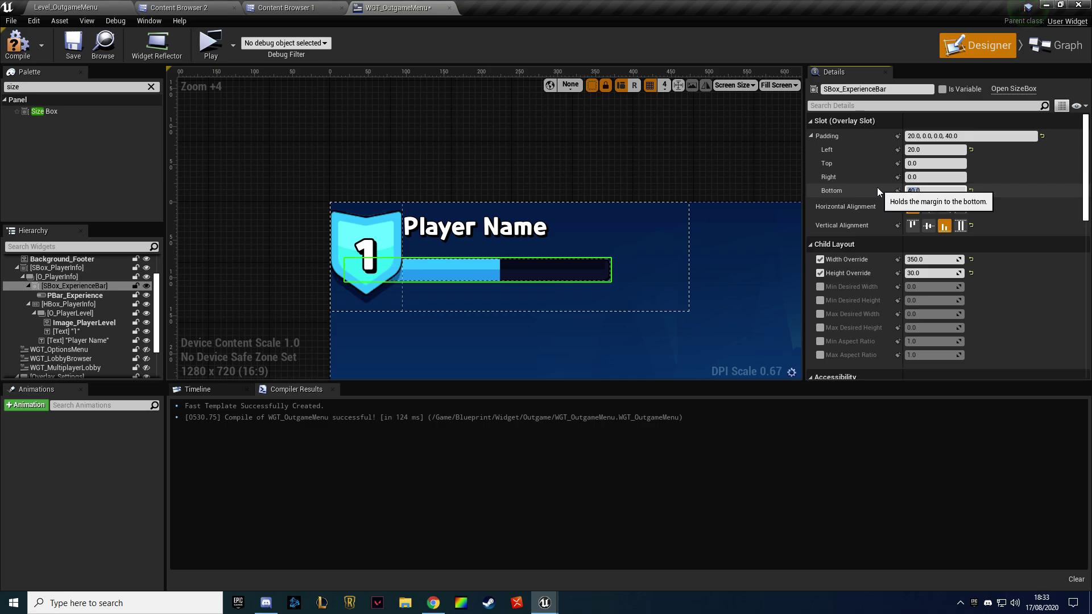
# Settle the experience bar's left padding at 30, then compile and save the widget
pyautogui.click(919, 150)
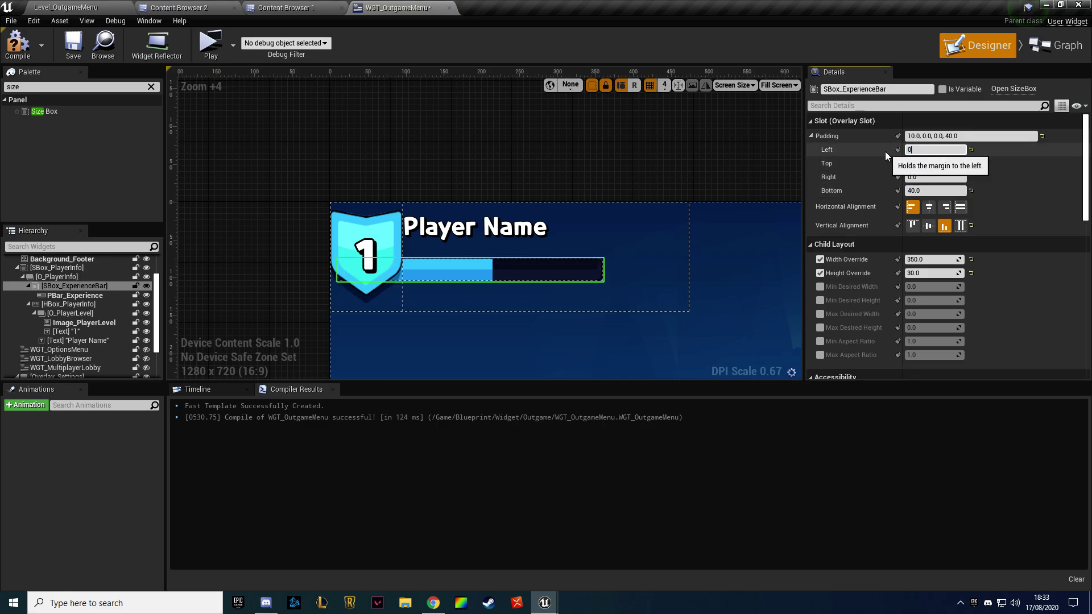
pyautogui.press('BackSpace')
pyautogui.write('50')
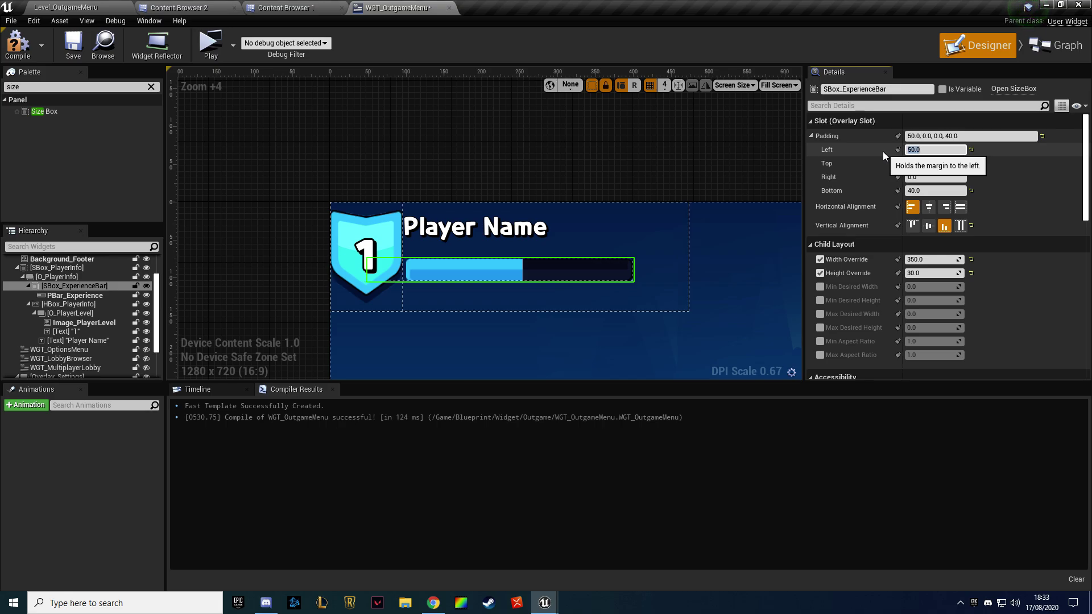
pyautogui.press('BackSpace')
pyautogui.press('BackSpace')
pyautogui.write('40')
pyautogui.press('Return')
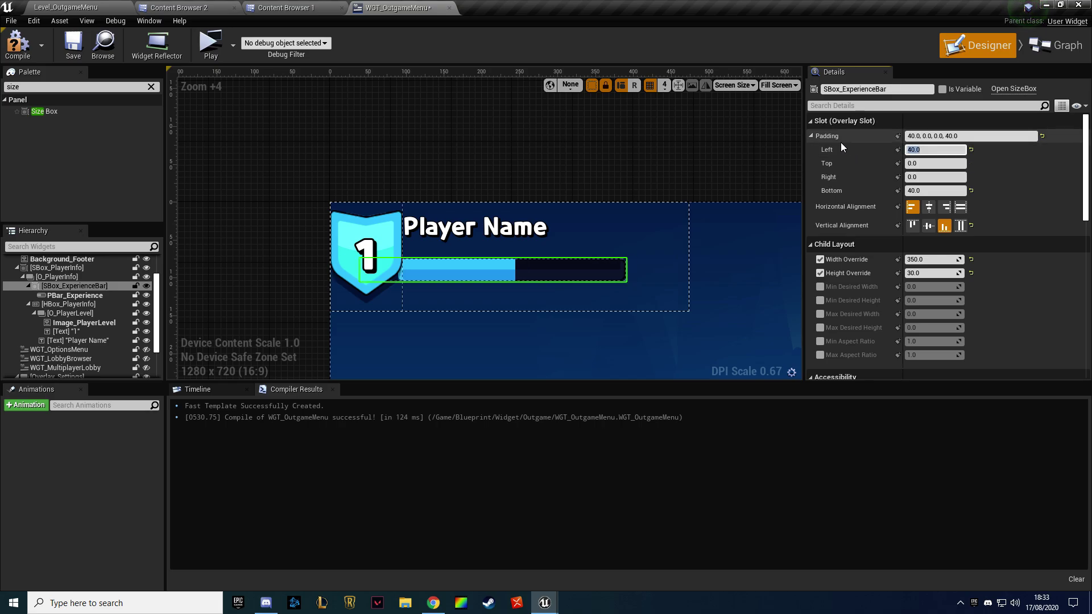
pyautogui.write('30')
pyautogui.press('Return')
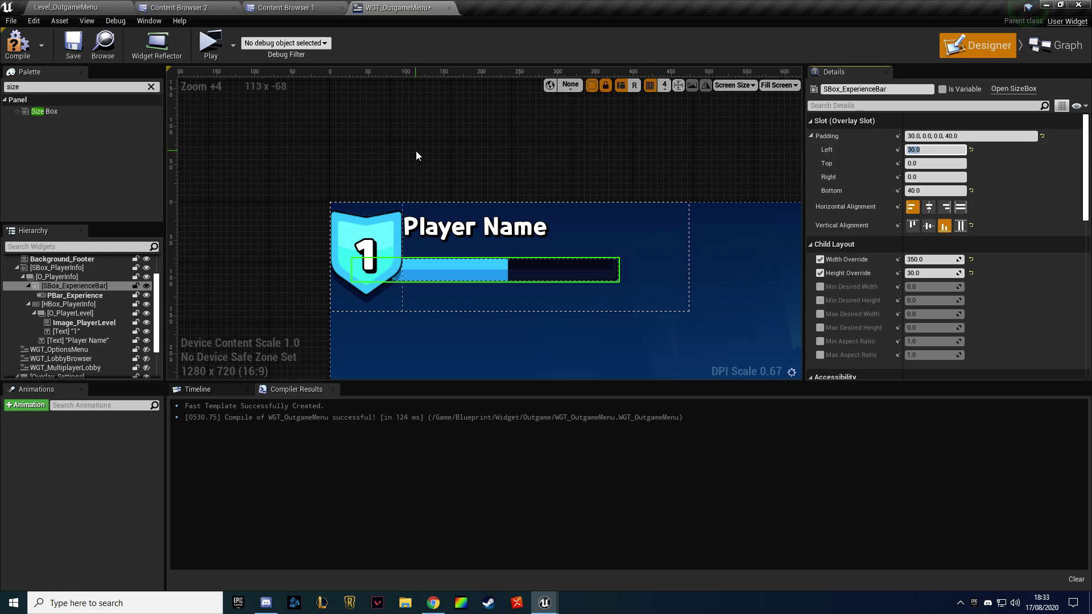
pyautogui.click(17, 44)
pyautogui.click(66, 49)
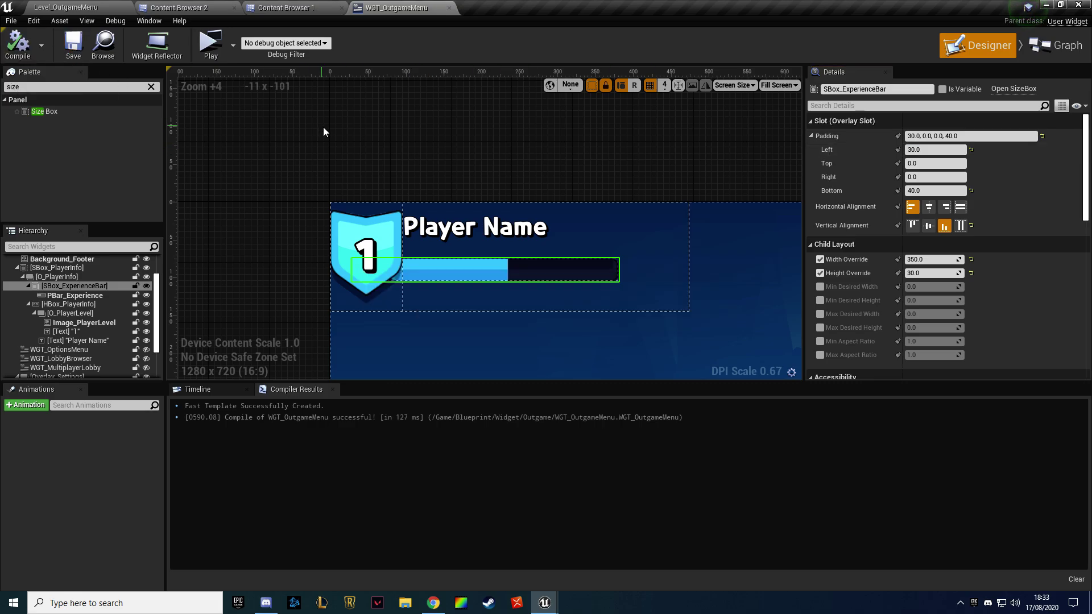
pyautogui.click(460, 228)
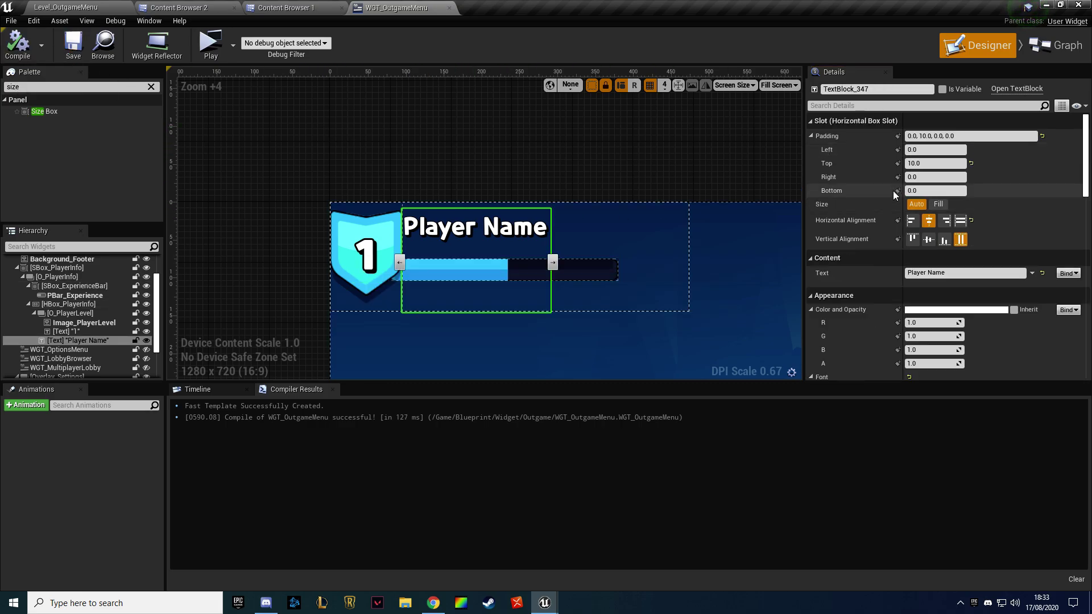
# Adjust the Player Name text's padding, setting left to 10 and trying top values
pyautogui.click(935, 163)
pyautogui.write('20')
pyautogui.press('Return')
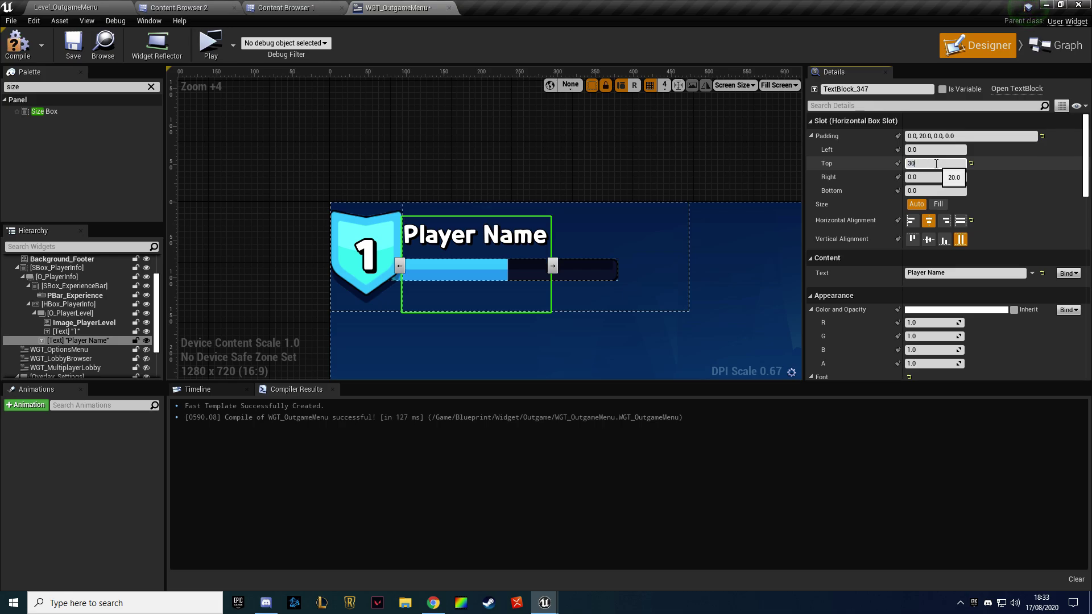
pyautogui.press('Return')
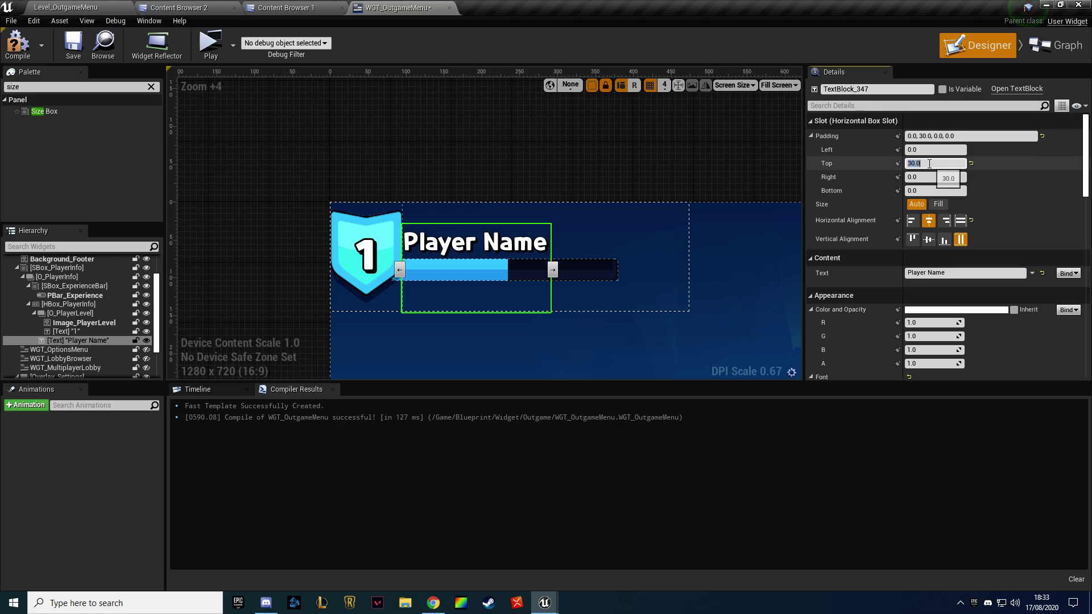
pyautogui.click(909, 152)
pyautogui.write('10')
pyautogui.press('Return')
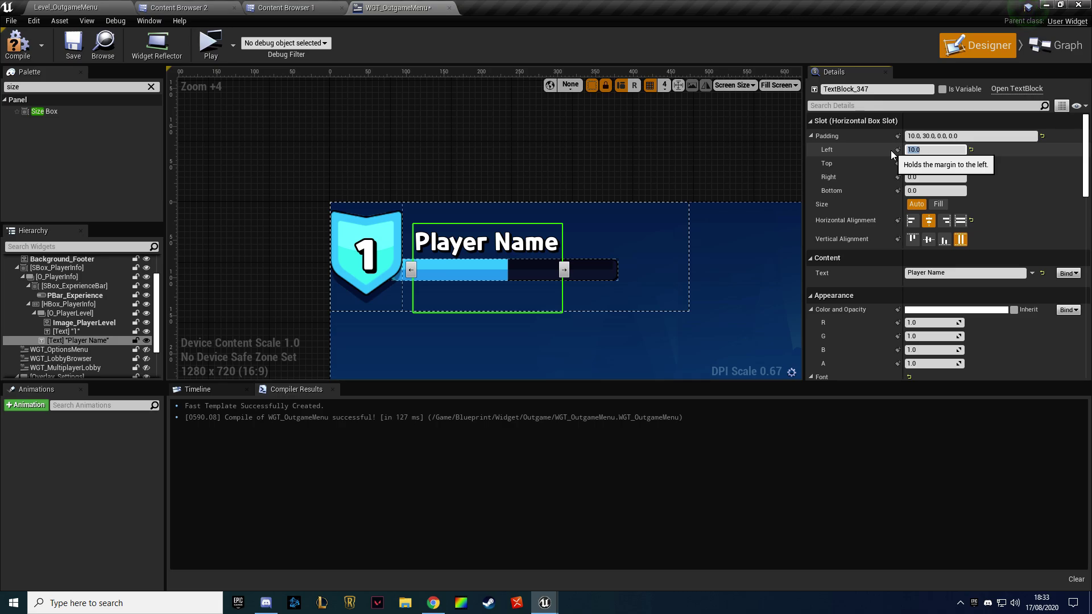
pyautogui.click(602, 138)
pyautogui.scroll(-7, 518, 176)
pyautogui.scroll(3, 514, 175)
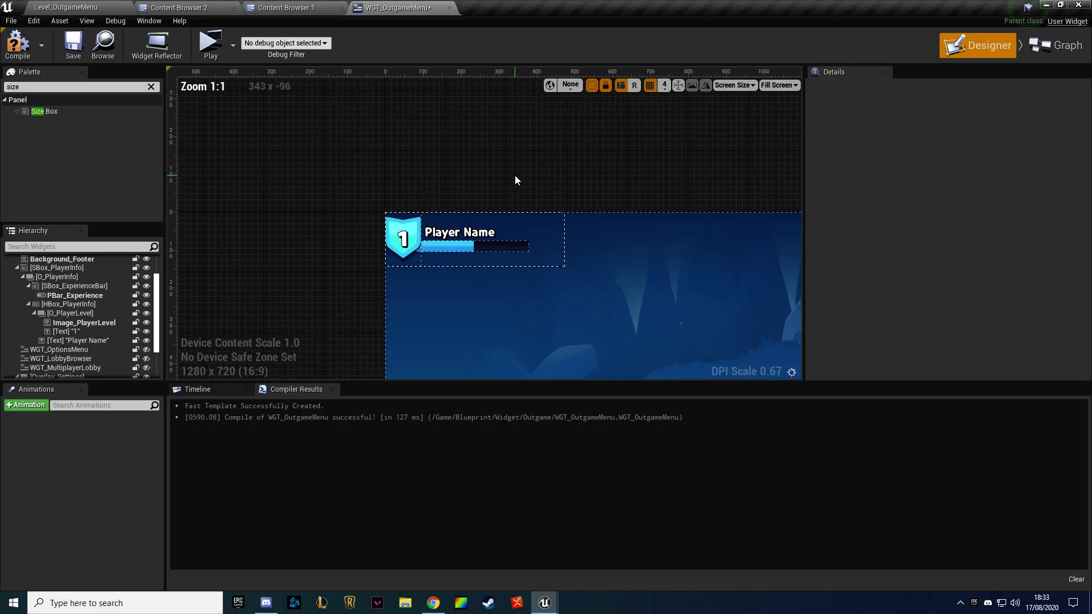
pyautogui.click(459, 233)
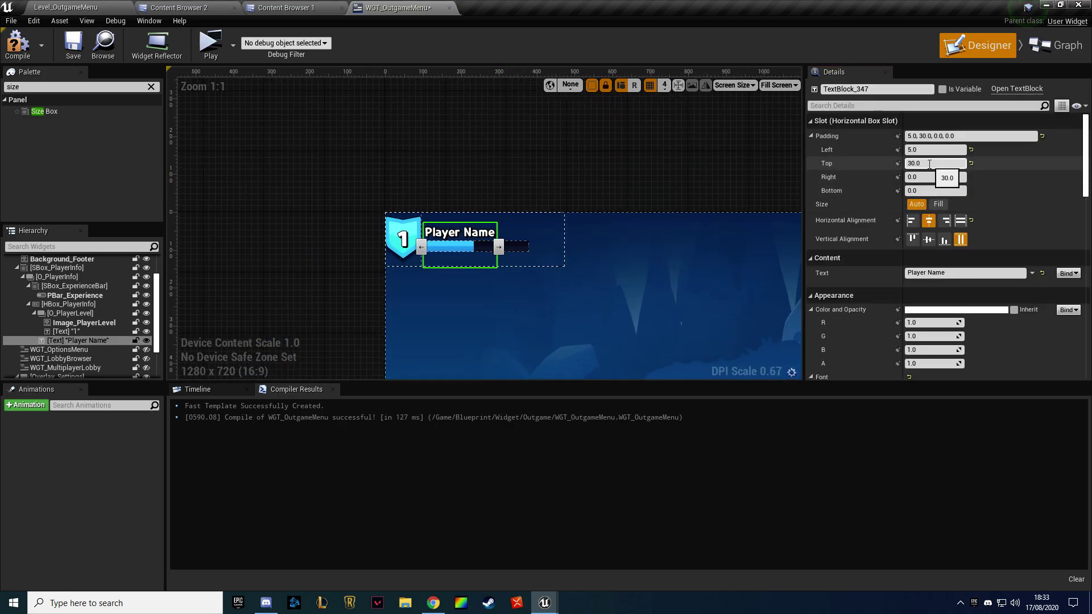
pyautogui.write('0')
pyautogui.press('Return')
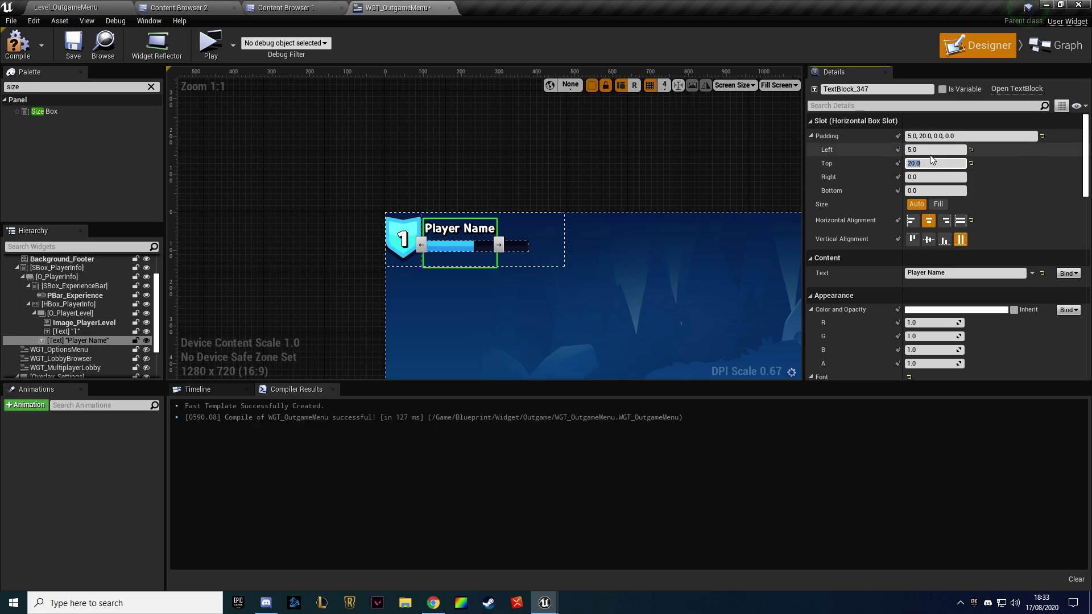
pyautogui.write('10')
# Set the experience bar size box's bottom padding to 50
pyautogui.moveTo(619, 162); pyautogui.dragTo(525, 161, button='right')
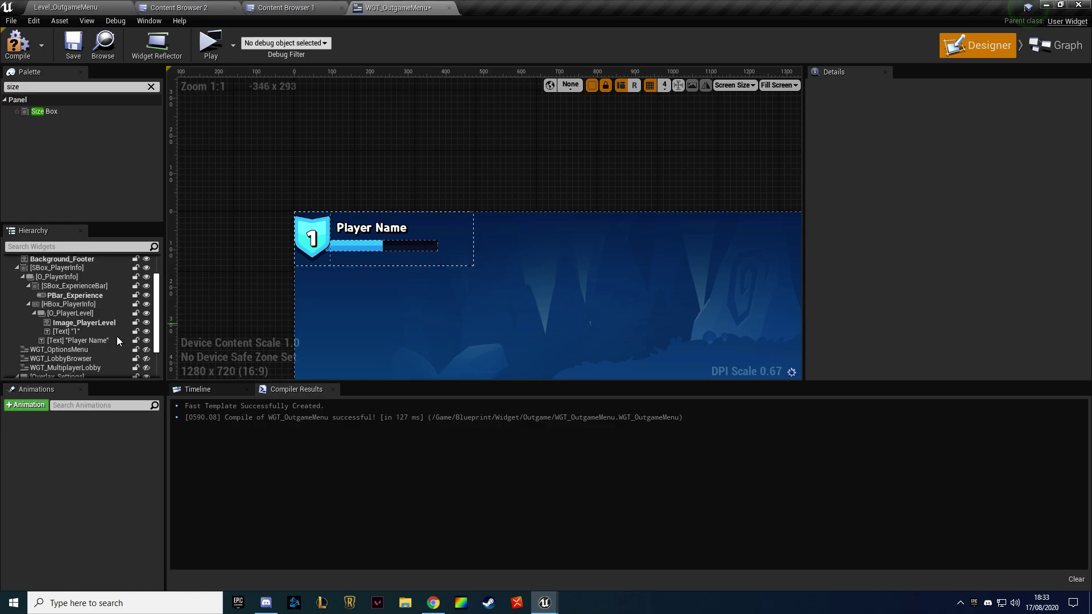
pyautogui.click(77, 286)
pyautogui.scroll(3, 332, 200)
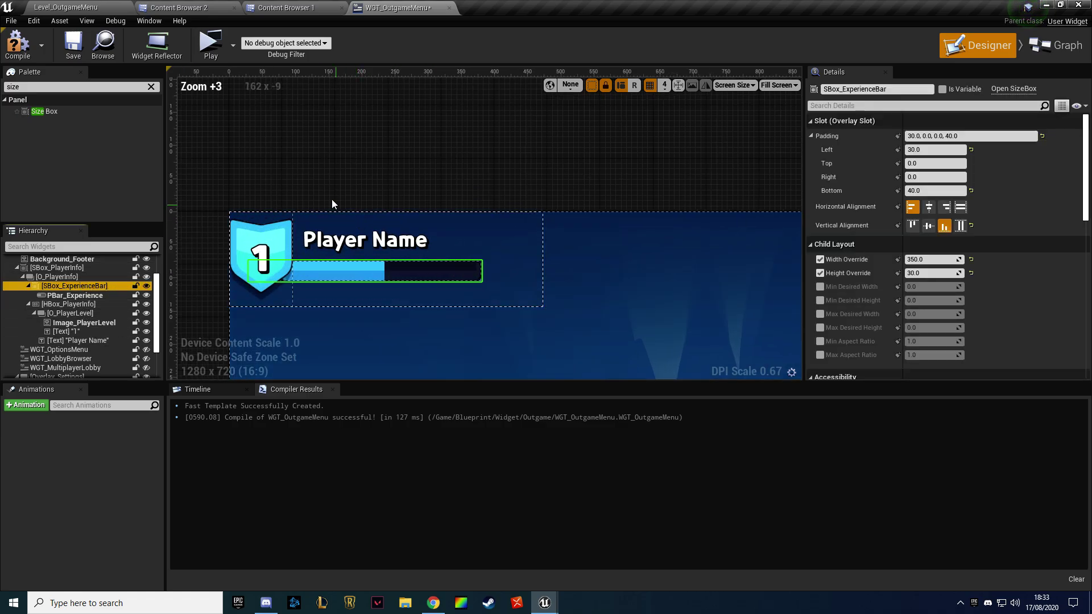
pyautogui.moveTo(365, 163); pyautogui.dragTo(447, 168, button='right')
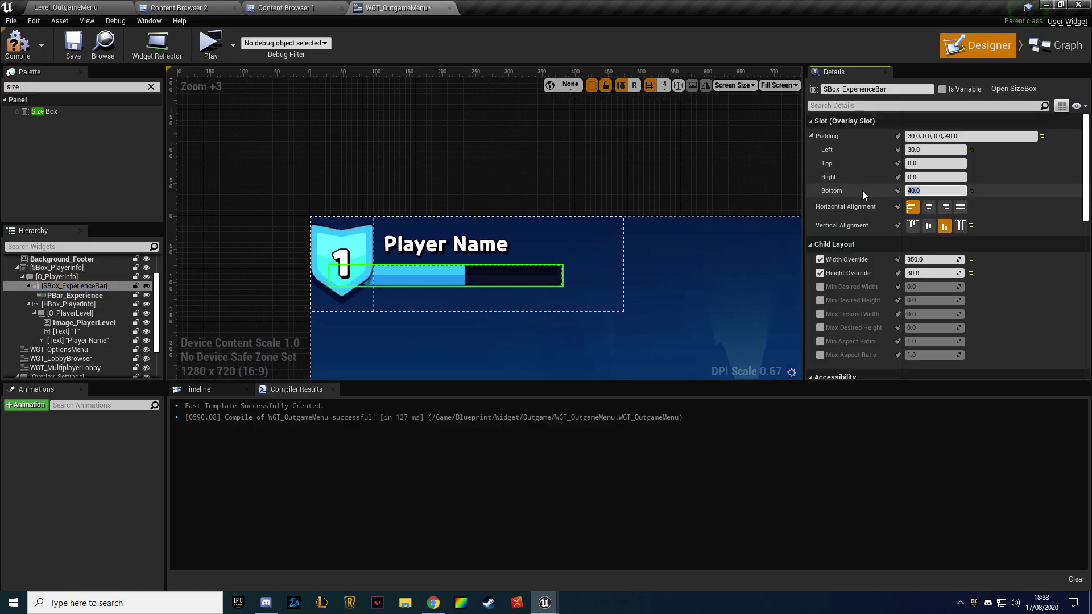
pyautogui.write('50')
pyautogui.press('Return')
# Try top padding values of 30, 0, 10 and 15 on the Player Name text
pyautogui.click(443, 244)
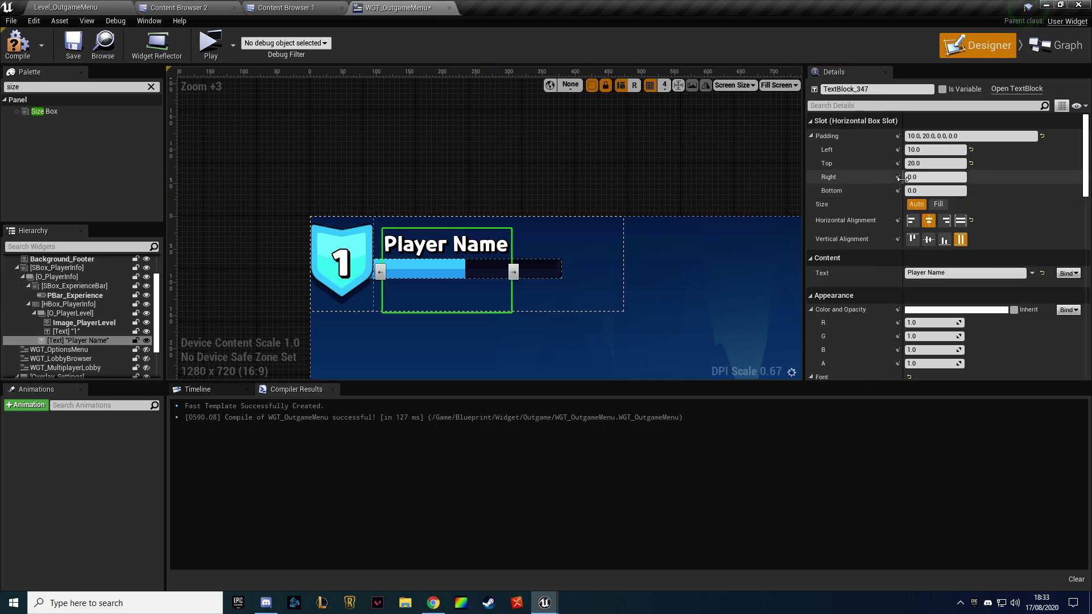
pyautogui.click(932, 164)
pyautogui.write('30')
pyautogui.press('Return')
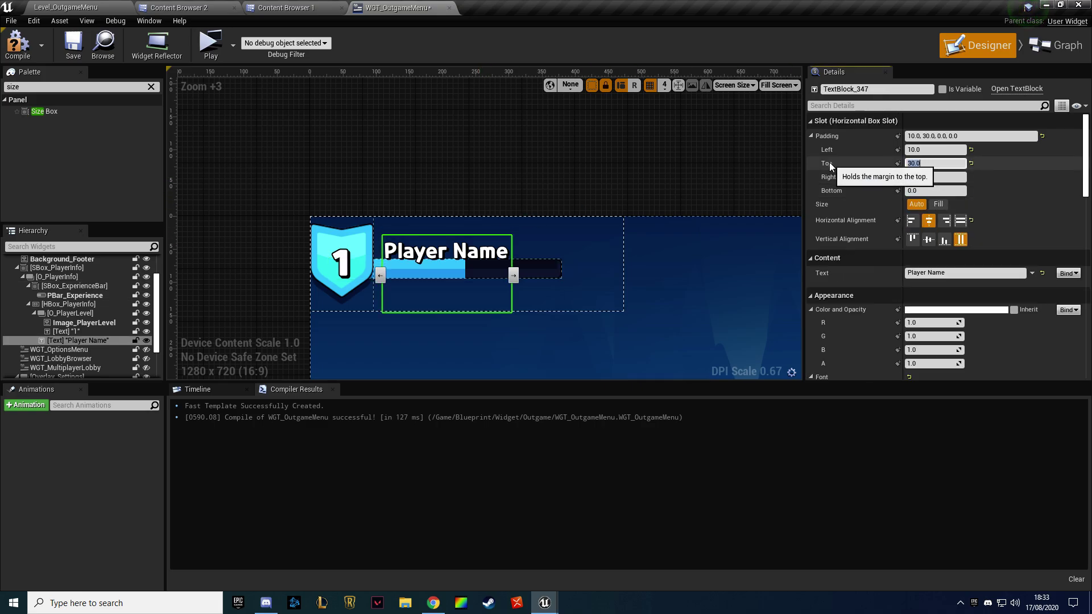
pyautogui.write('0')
pyautogui.press('Return')
pyautogui.write('10')
pyautogui.press('Return')
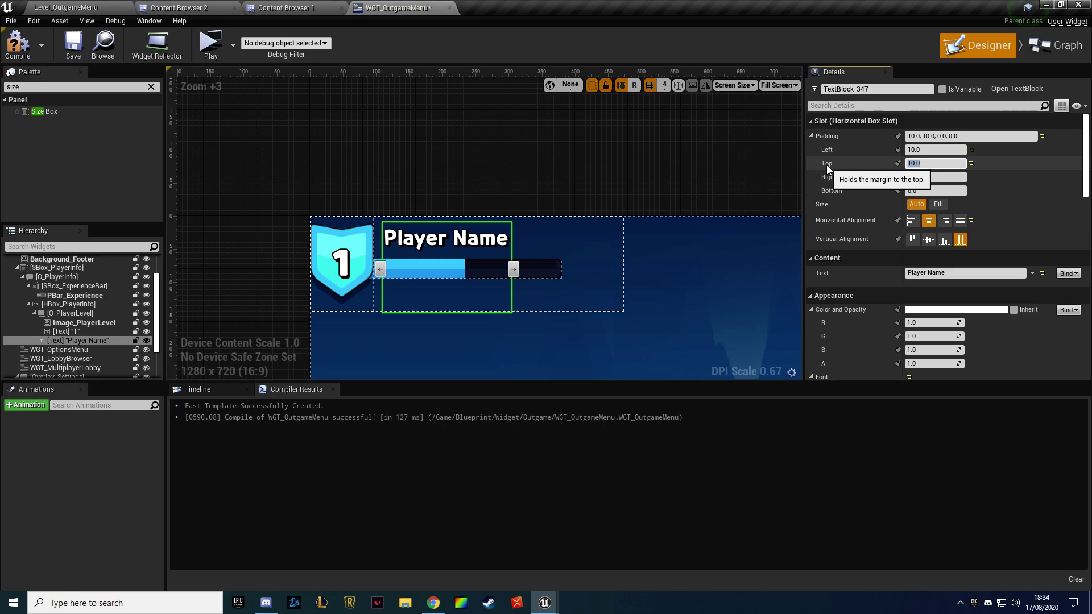
pyautogui.write('15')
pyautogui.press('Return')
pyautogui.click(557, 166)
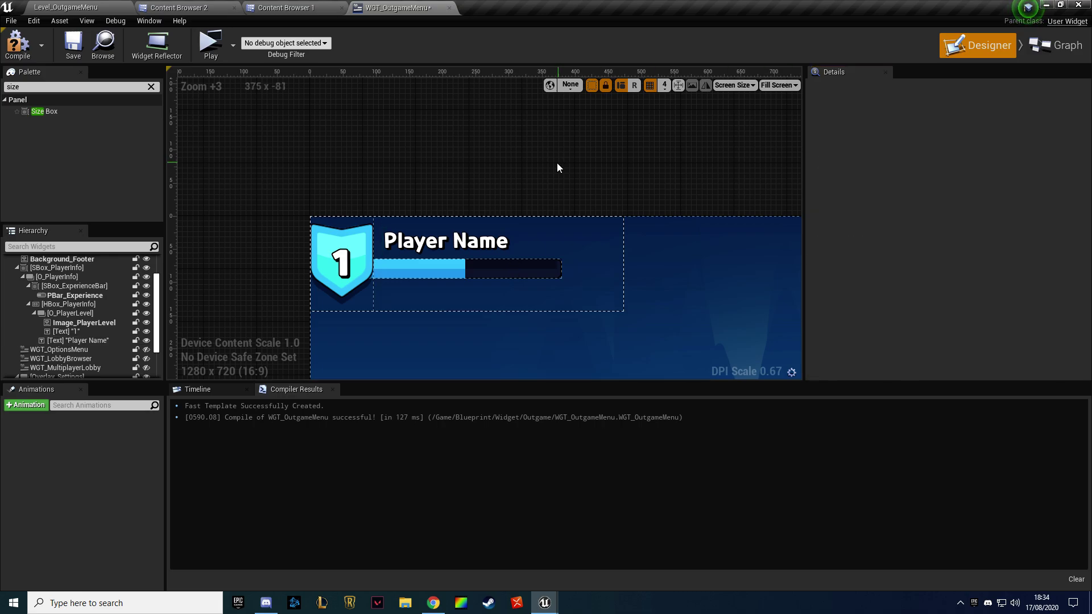
# Compile and play-test the menu, then set Player Name's top padding to 10
pyautogui.click(35, 46)
pyautogui.click(217, 57)
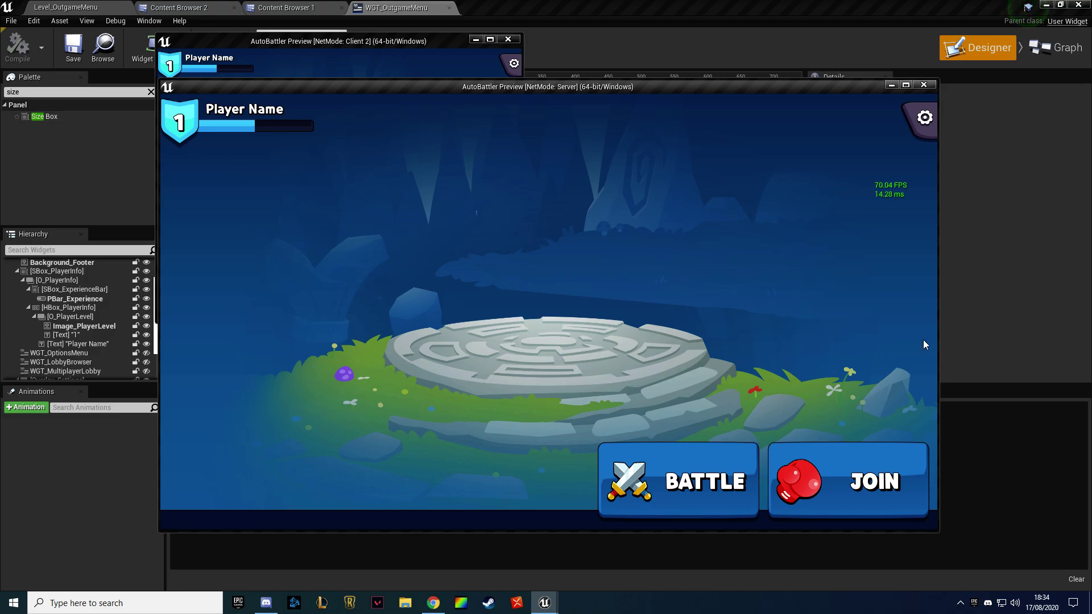
pyautogui.press('Escape')
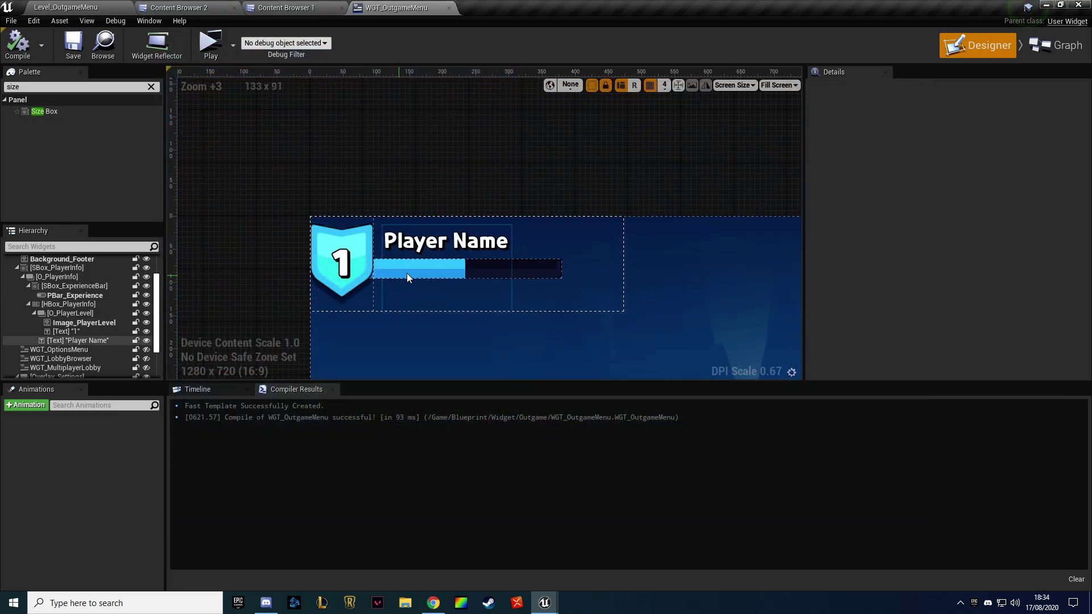
pyautogui.click(407, 273)
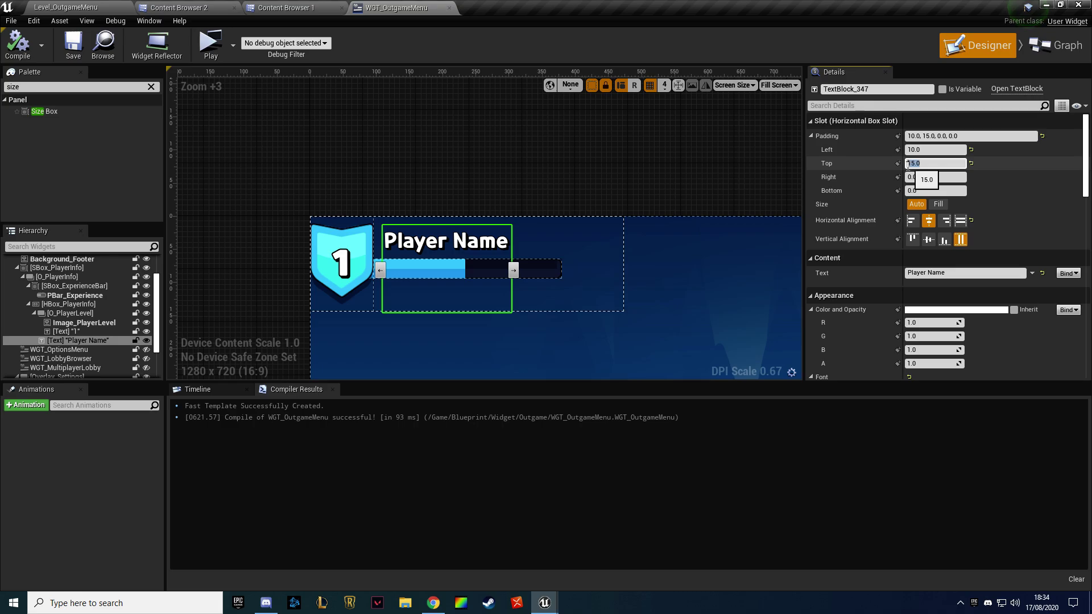
pyautogui.write('10')
pyautogui.press('Return')
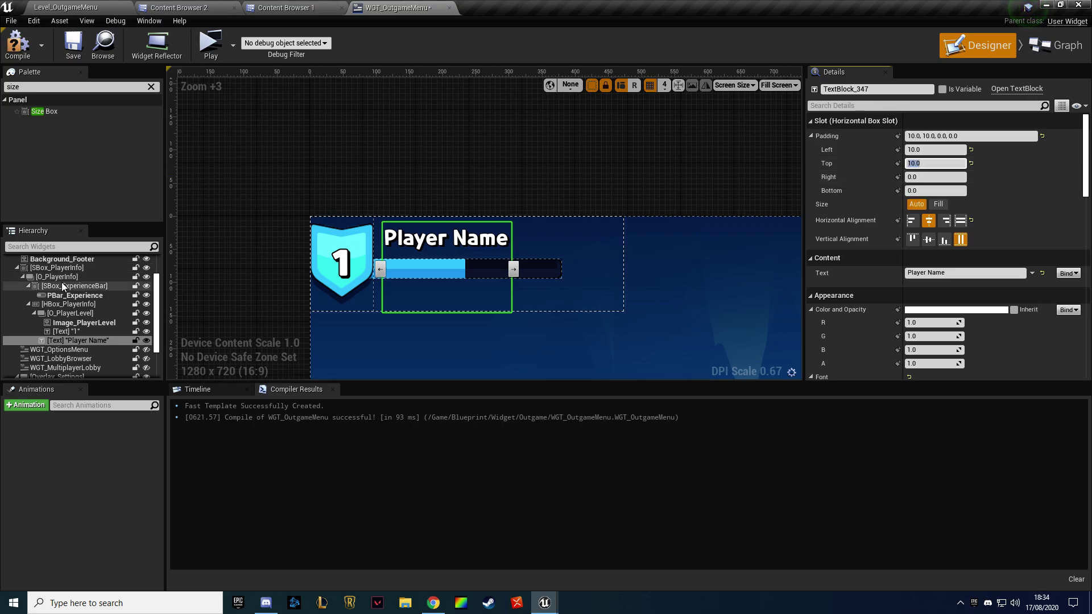
pyautogui.click(56, 267)
# Set SBox_PlayerInfo's Position X and Y both to 10
pyautogui.moveTo(932, 154); pyautogui.dragTo(924, 153)
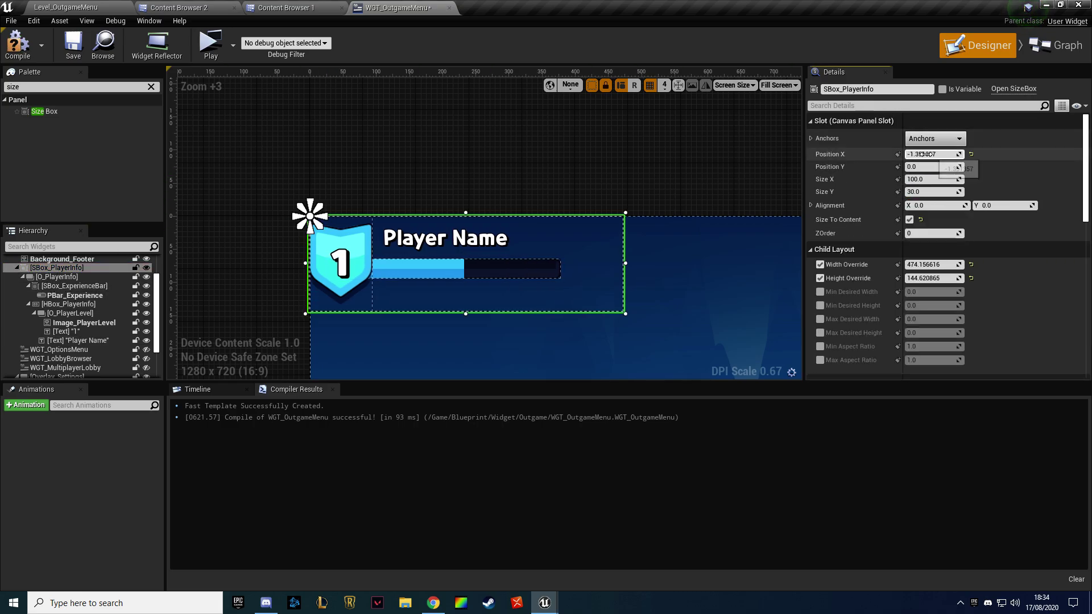
pyautogui.press('Return')
pyautogui.click(929, 166)
pyautogui.write('50')
pyautogui.press('Return')
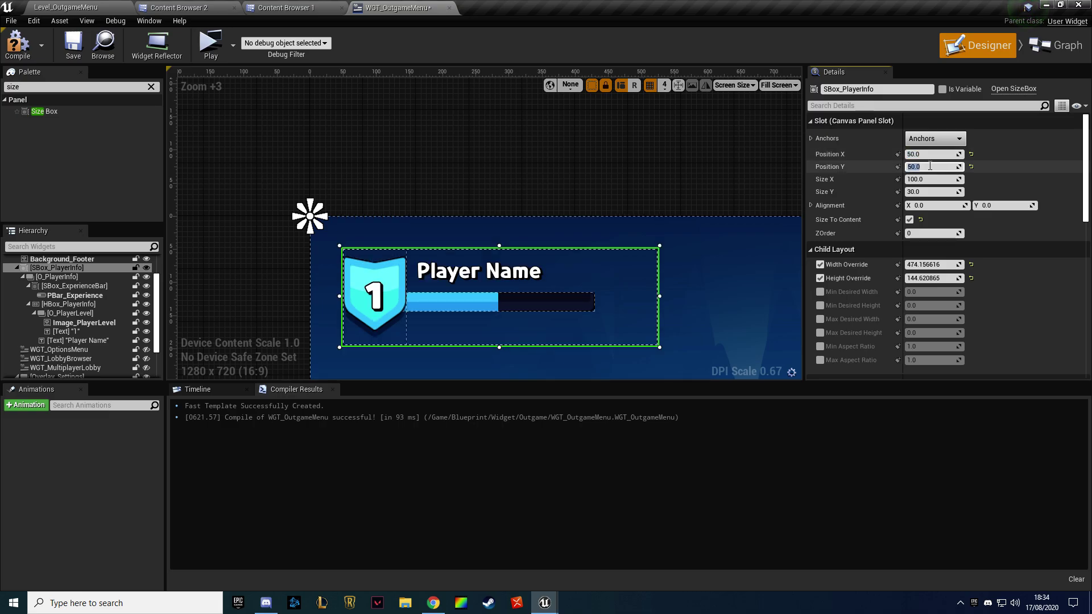
pyautogui.press('Return')
pyautogui.click(930, 153)
pyautogui.write('10')
pyautogui.press('Return')
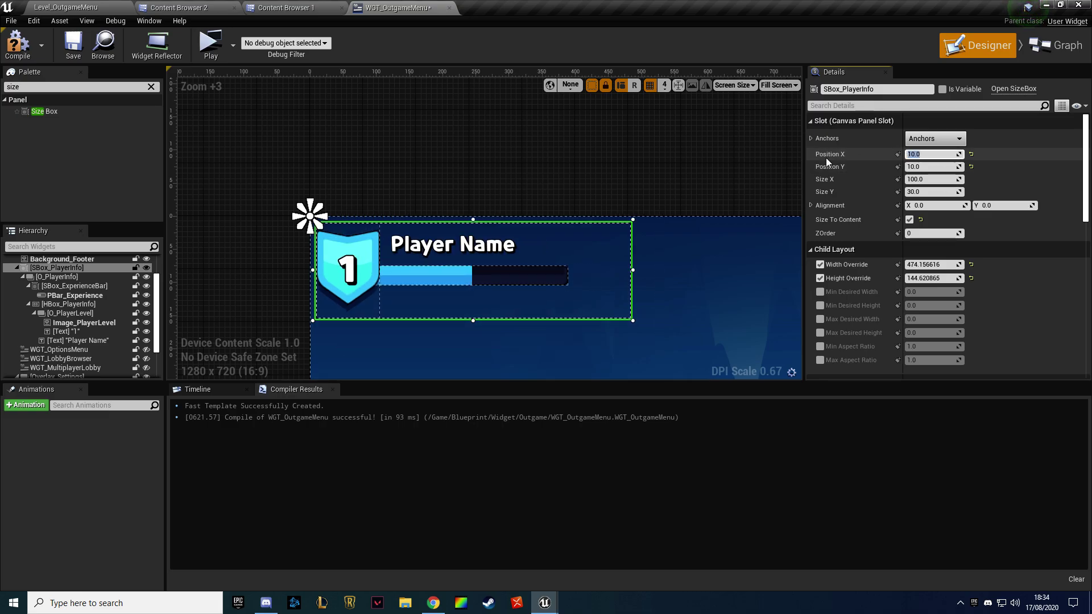
# Compile, save and play-test the outgame menu, checking the in-game settings panel
pyautogui.click(27, 56)
pyautogui.click(74, 47)
pyautogui.click(210, 42)
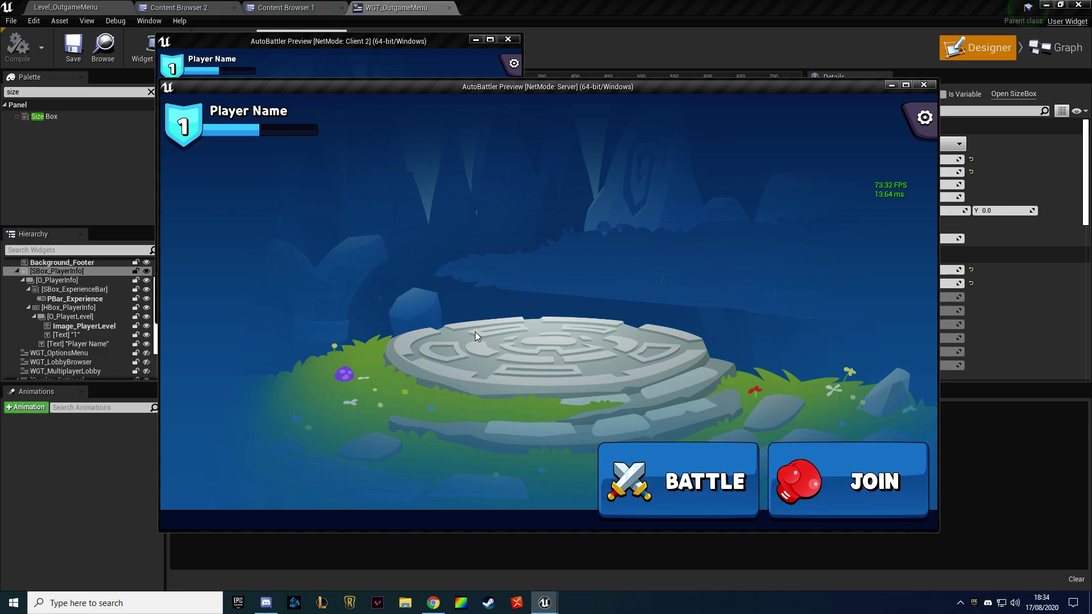
pyautogui.click(922, 121)
pyautogui.click(924, 122)
pyautogui.click(927, 125)
pyautogui.press('Escape')
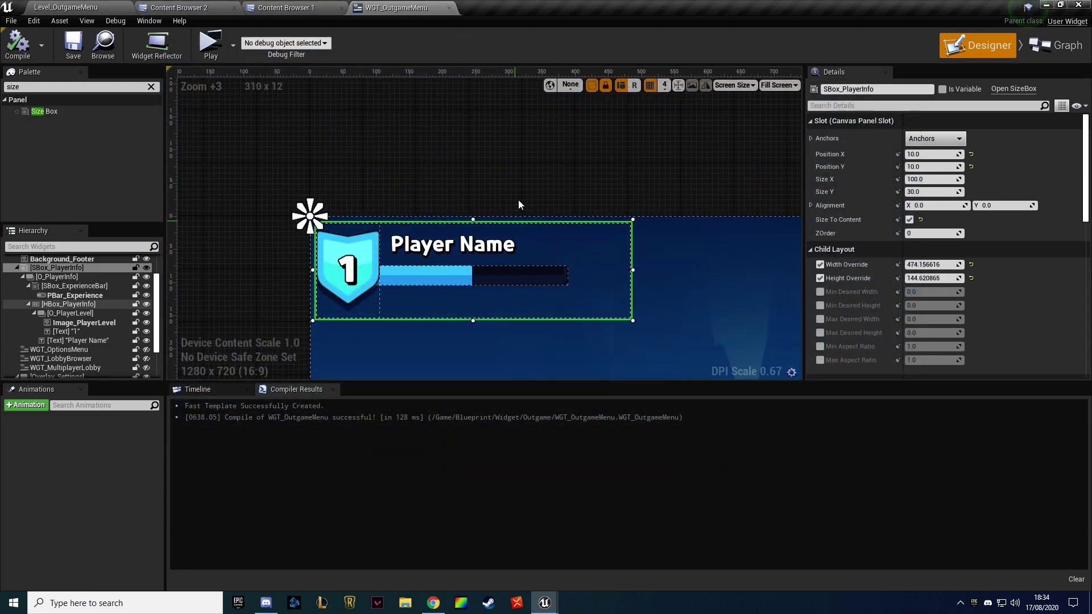
pyautogui.scroll(-3, 397, 152)
pyautogui.click(211, 219)
pyautogui.scroll(-4, 225, 224)
pyautogui.scroll(2, 225, 224)
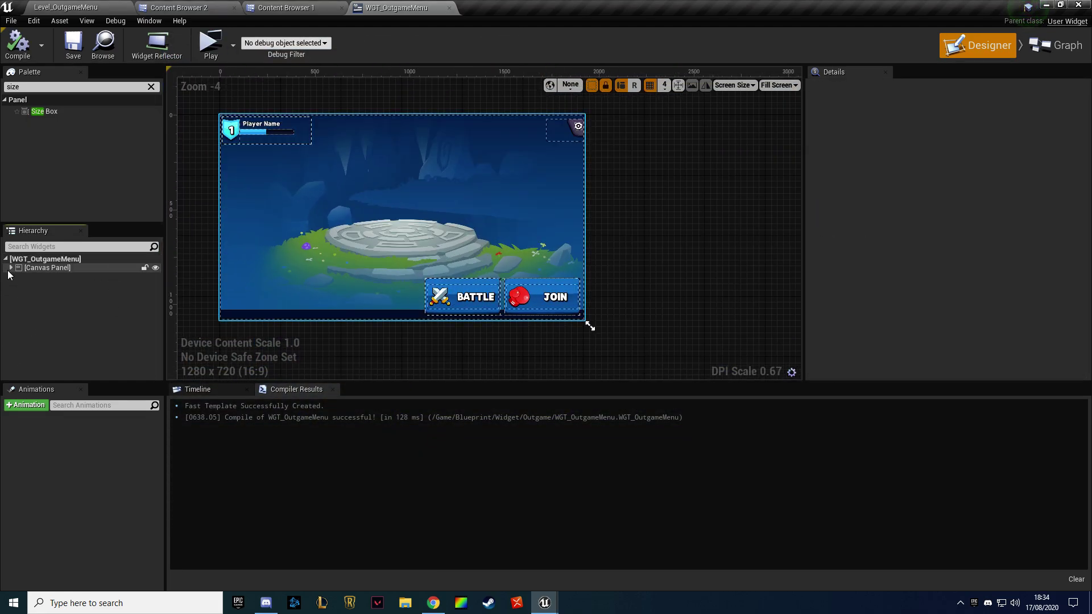
# Search the Palette for 'butt' and drag a WGT Medium Button onto the Canvas Panel
pyautogui.doubleClick(73, 88)
pyautogui.write('butt')
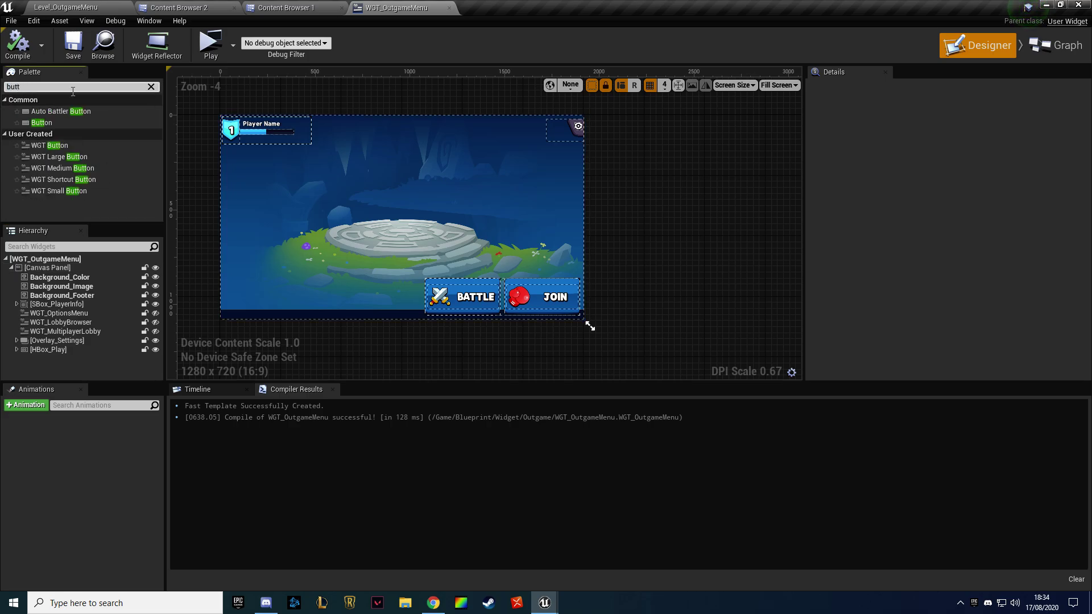
pyautogui.moveTo(62, 168); pyautogui.dragTo(50, 272)
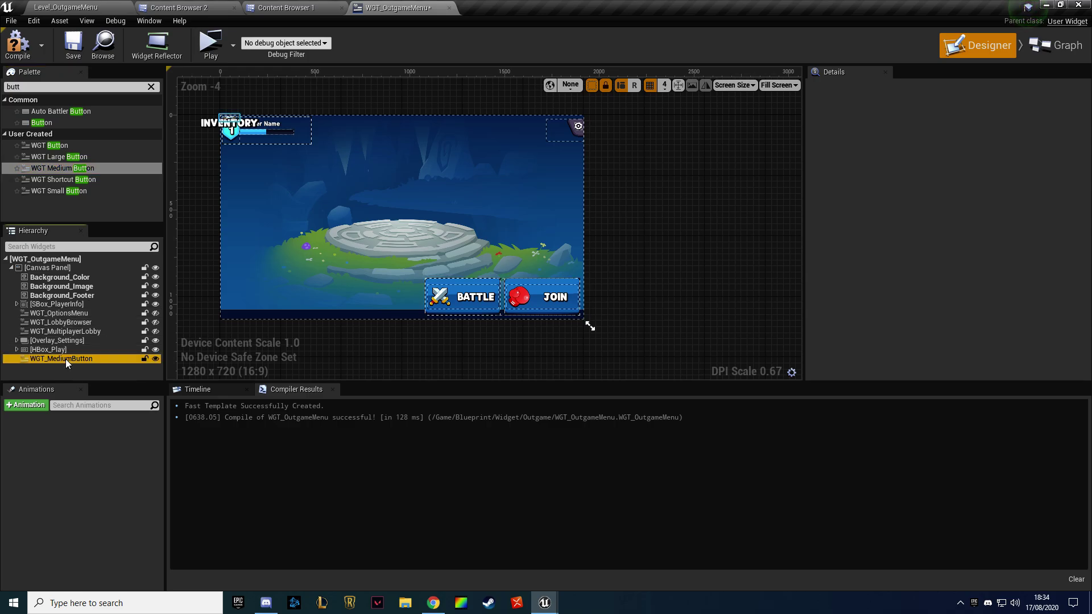
# Anchor the button bottom-left with Position Y 0, Size To Content and Alignment Y 1.0
pyautogui.click(926, 138)
pyautogui.click(926, 246)
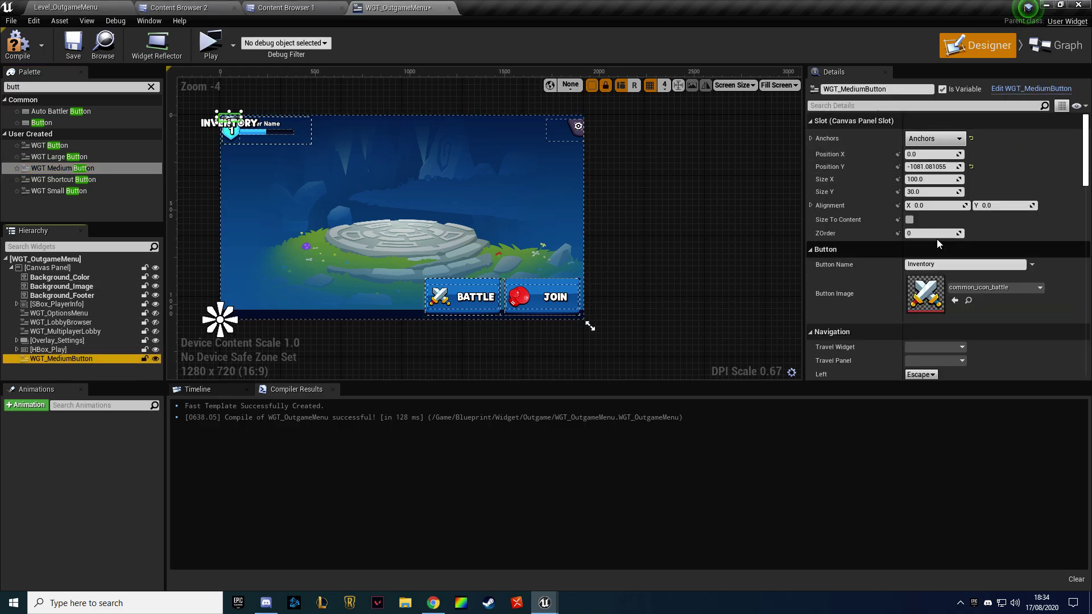
pyautogui.click(931, 166)
pyautogui.write('0')
pyautogui.click(909, 220)
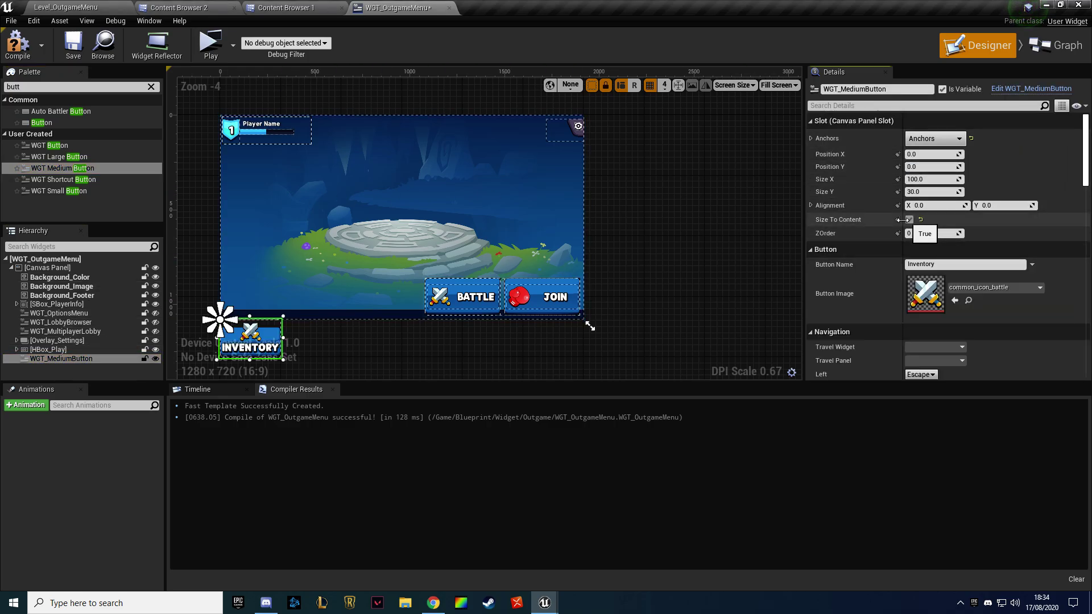
pyautogui.click(1003, 205)
pyautogui.write('1')
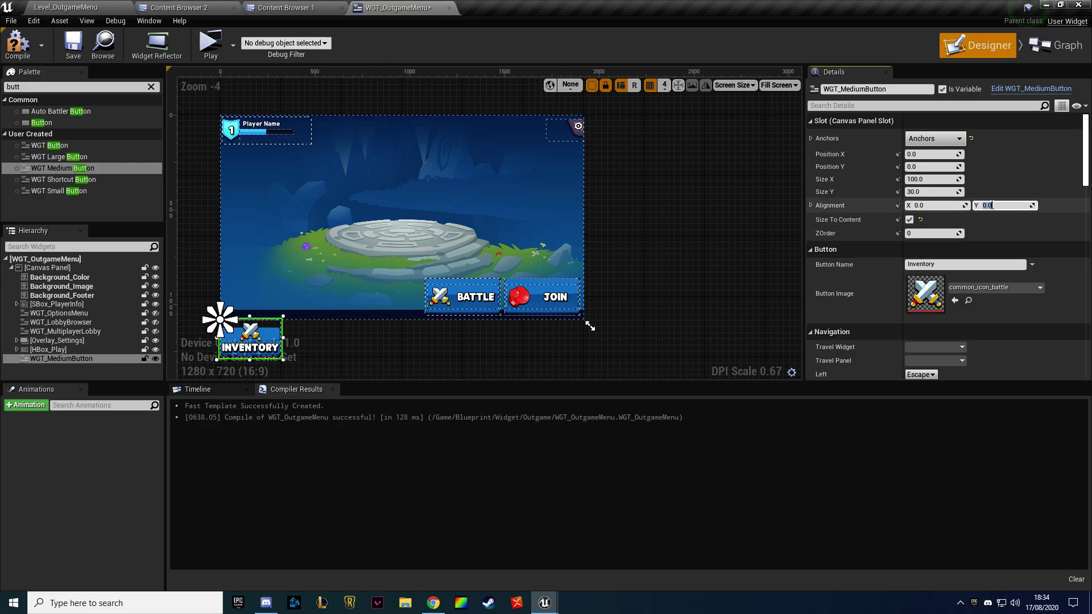
pyautogui.press('Return')
pyautogui.scroll(1, 526, 244)
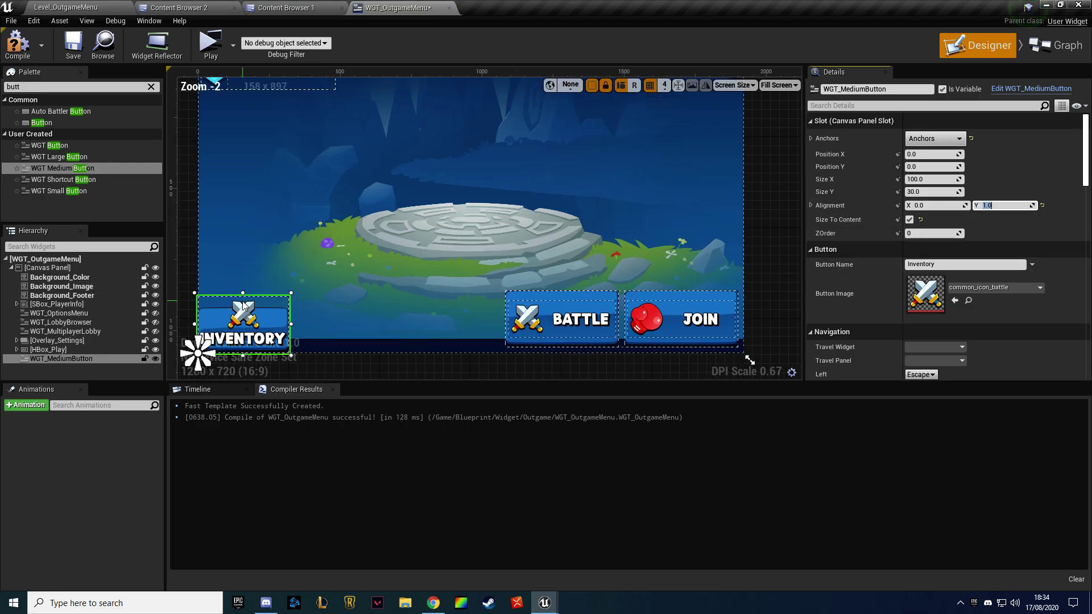
pyautogui.scroll(1, 383, 252)
pyautogui.scroll(2, 460, 267)
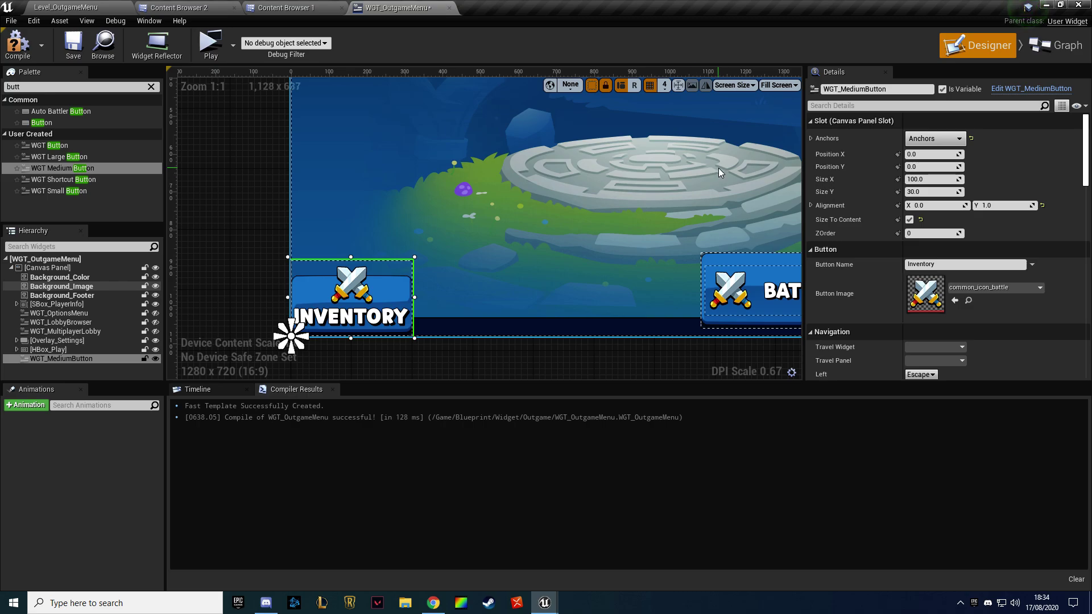
# In WGT_MediumButton, set the title text's font size to 30 and bottom padding to 10
pyautogui.click(1010, 90)
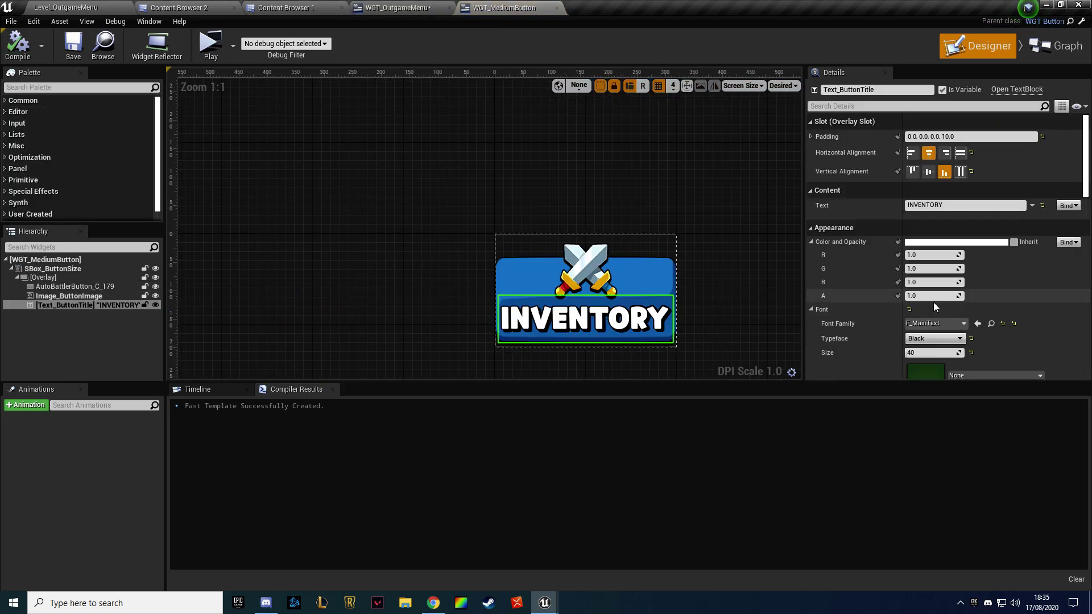
pyautogui.scroll(-3, 935, 307)
pyautogui.click(932, 280)
pyautogui.write('30')
pyautogui.press('Return')
pyautogui.moveTo(733, 247); pyautogui.dragTo(648, 243, button='right')
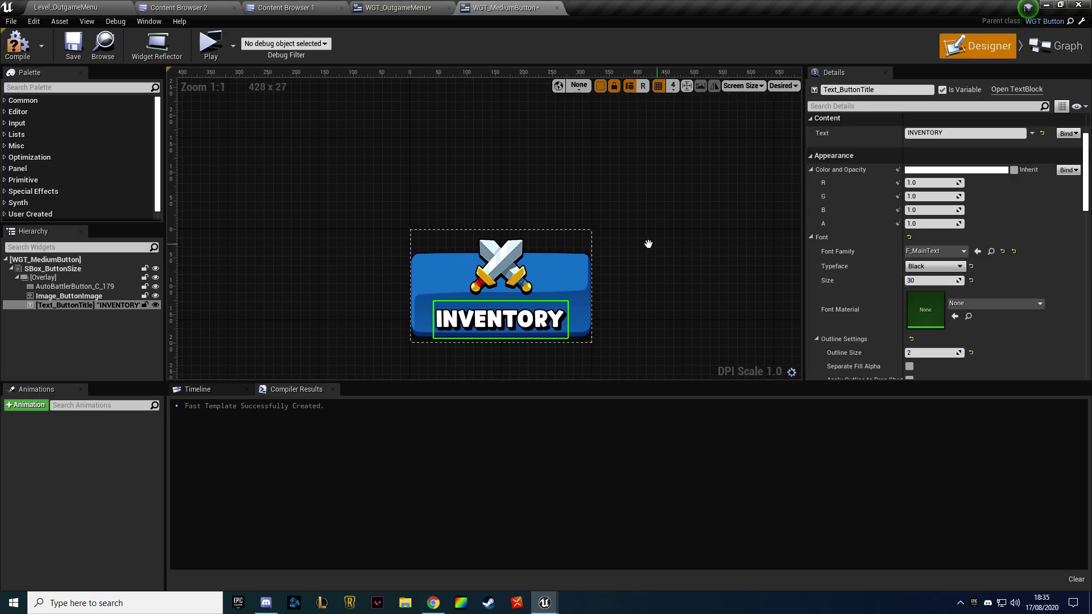
pyautogui.scroll(3, 896, 199)
pyautogui.click(811, 136)
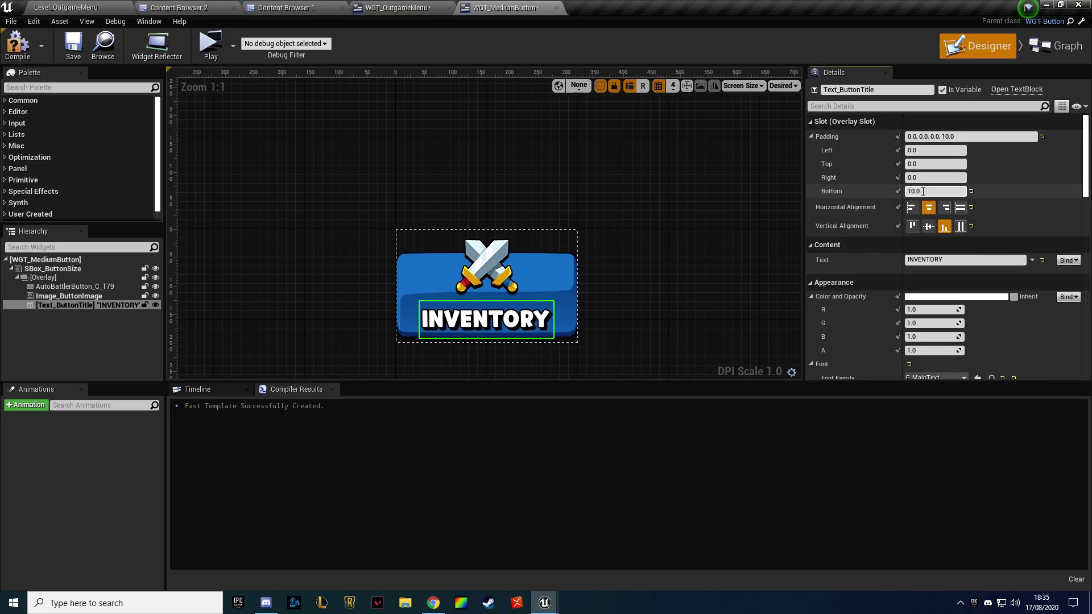
pyautogui.press('Return')
pyautogui.click(644, 193)
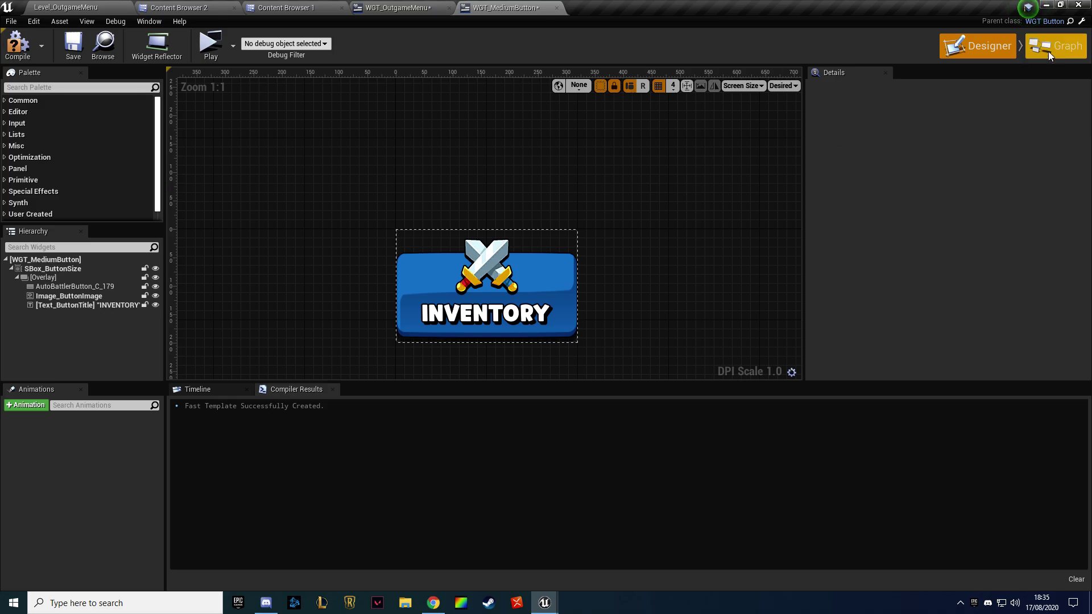
# Check the button's Graph view, return to Designer, then compile and save WGT_MediumButton
pyautogui.click(1049, 51)
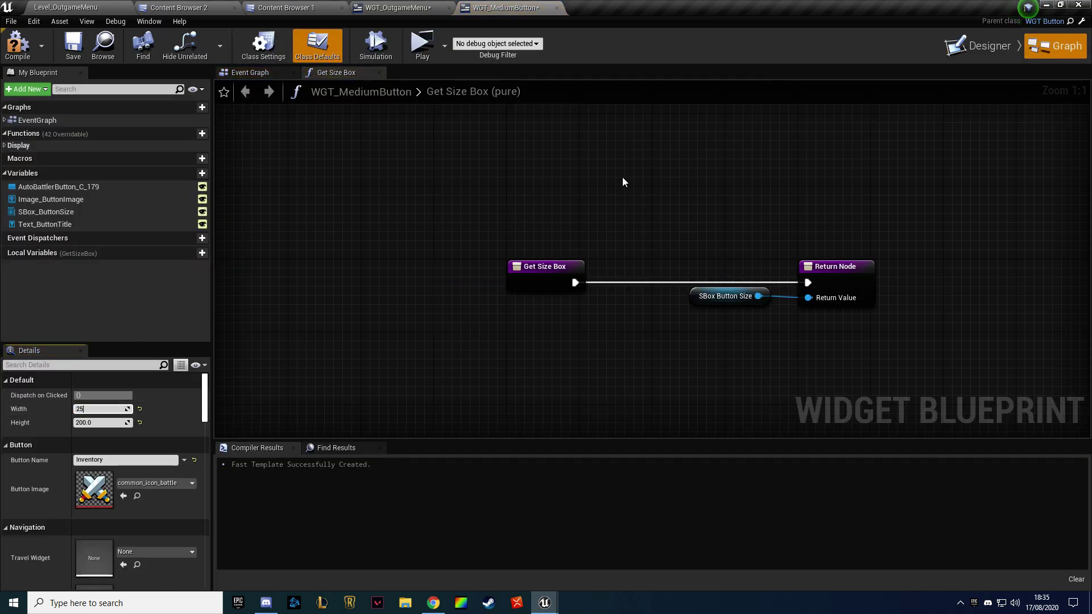
pyautogui.click(977, 48)
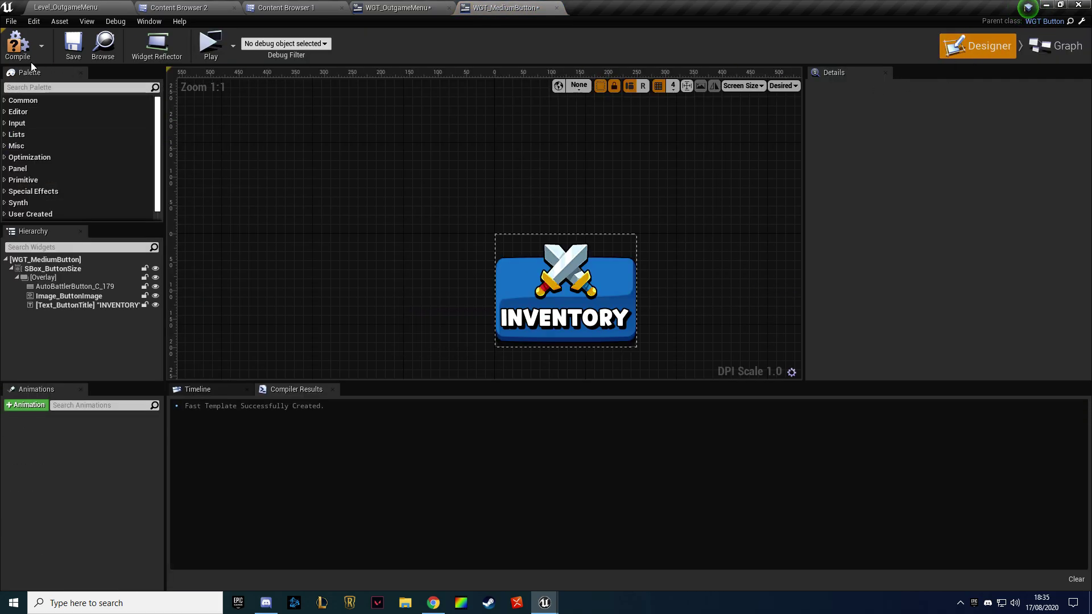
pyautogui.click(18, 46)
pyautogui.click(73, 46)
# In the outgame menu, wrap the INVENTORY button in a new Horizontal Box
pyautogui.click(398, 7)
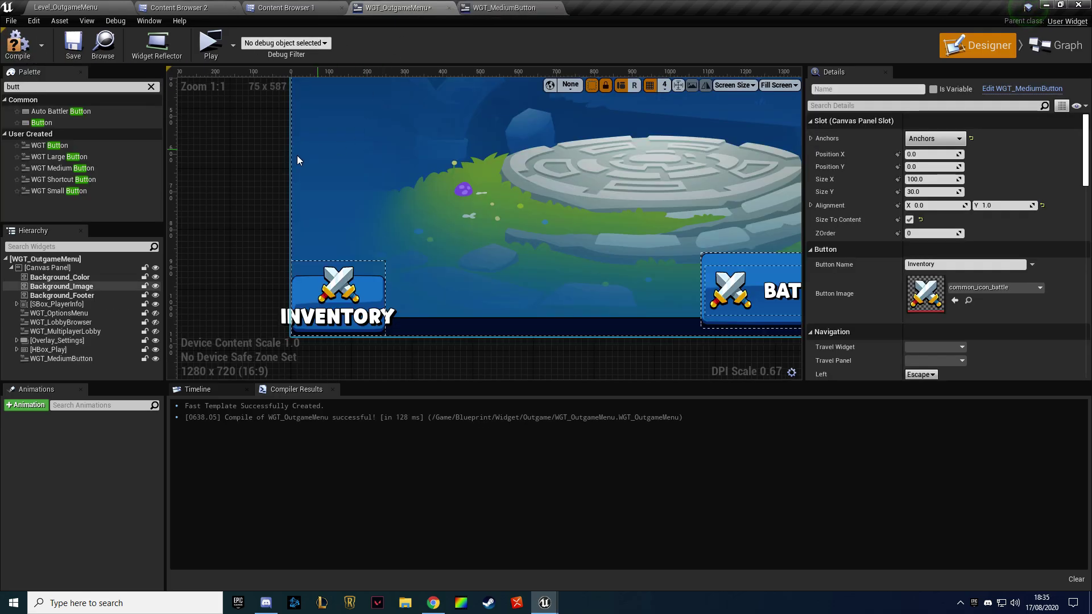
pyautogui.click(291, 336)
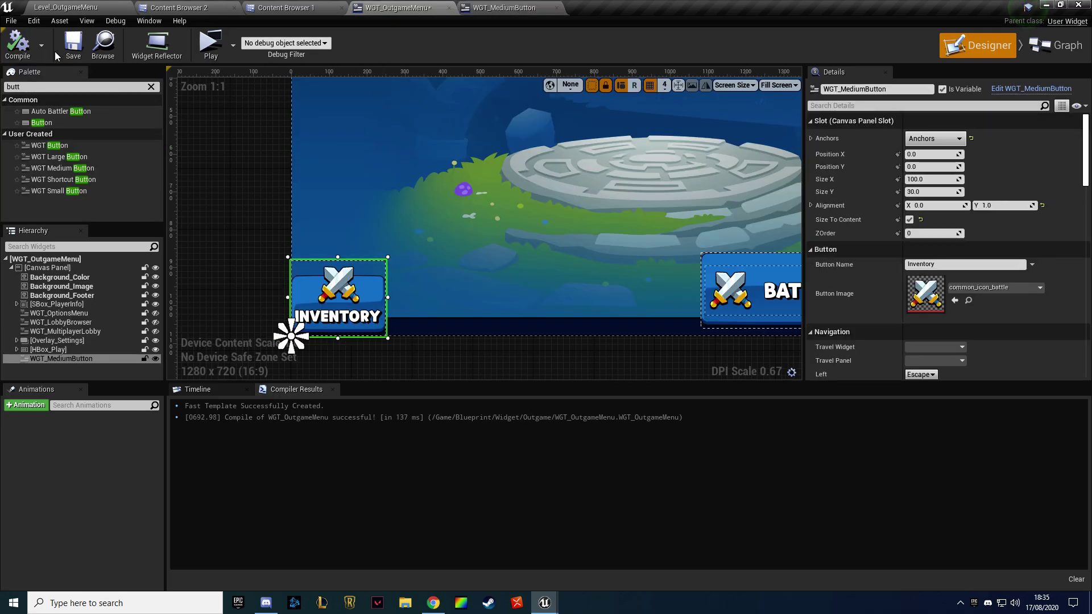
pyautogui.click(73, 45)
pyautogui.scroll(-1, 221, 211)
pyautogui.scroll(-1, 218, 214)
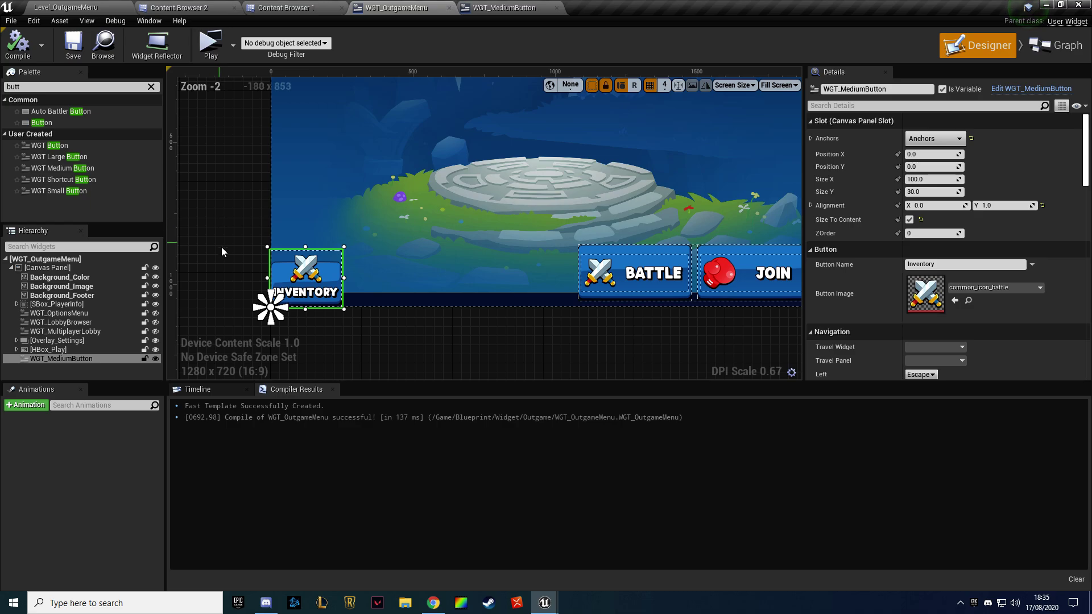
pyautogui.write('hor')
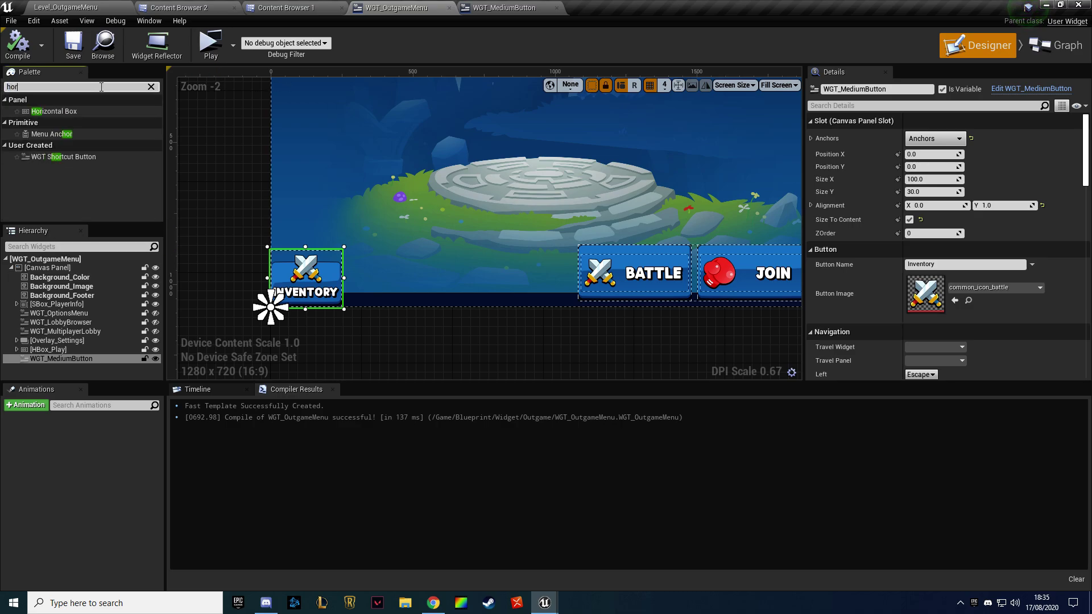
pyautogui.moveTo(54, 111); pyautogui.dragTo(52, 358)
# Anchor the box bottom-left, tick Size To Content, and set Alignment Y to 1
pyautogui.click(51, 358)
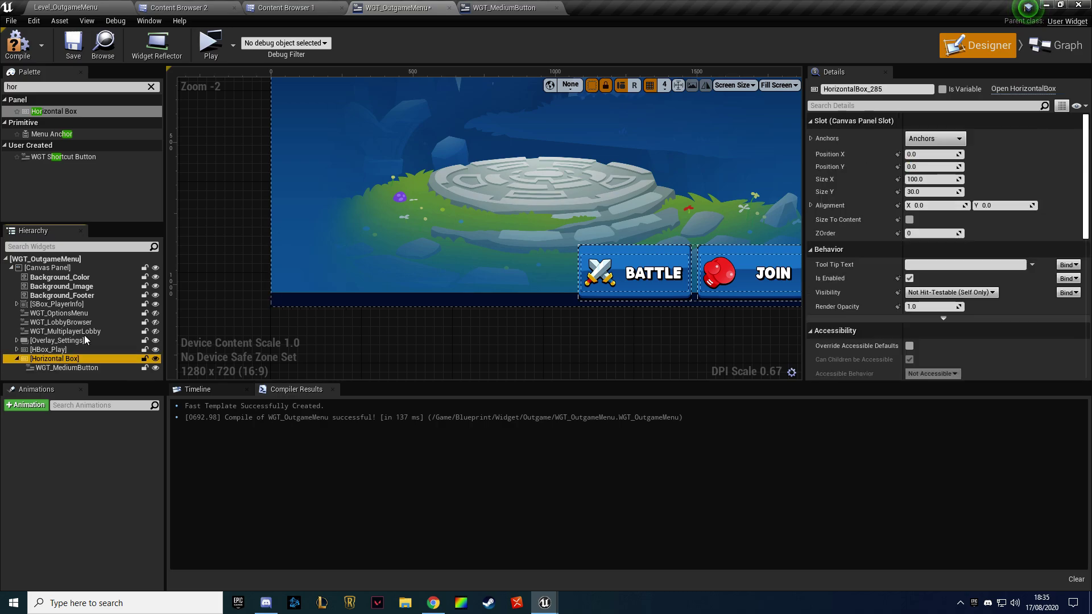
pyautogui.click(955, 138)
pyautogui.keyDown('ctrl'); pyautogui.click(927, 247); pyautogui.keyUp('ctrl')
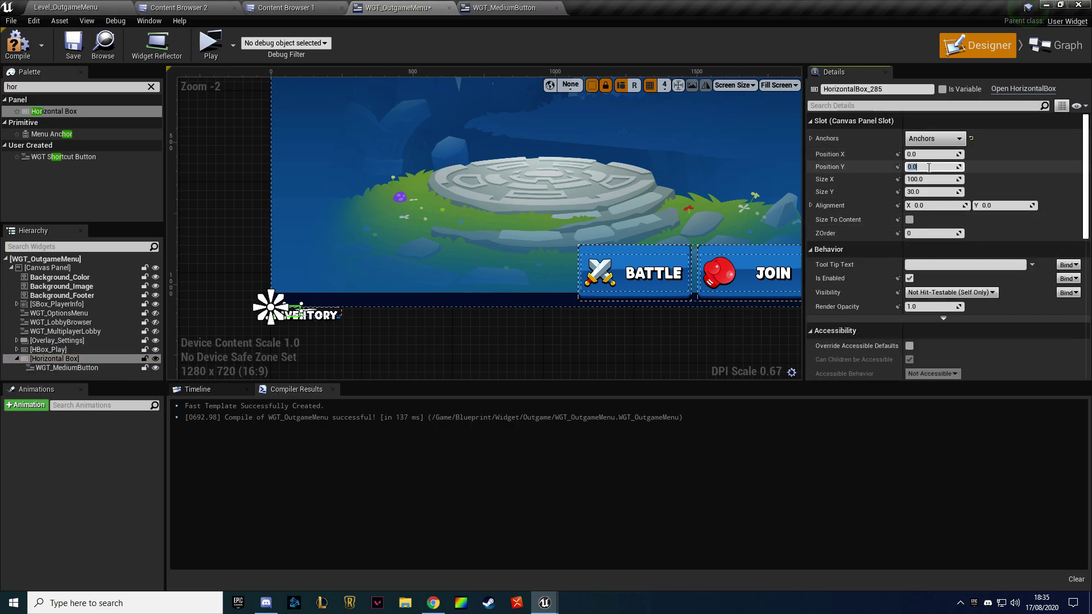
pyautogui.click(909, 219)
pyautogui.moveTo(935, 205)
pyautogui.mouseDown()
pyautogui.moveTo(961, 205)
pyautogui.moveTo(915, 205)
pyautogui.mouseUp()
pyautogui.moveTo(981, 206); pyautogui.dragTo(1007, 206)
pyautogui.scroll(-1, 473, 263)
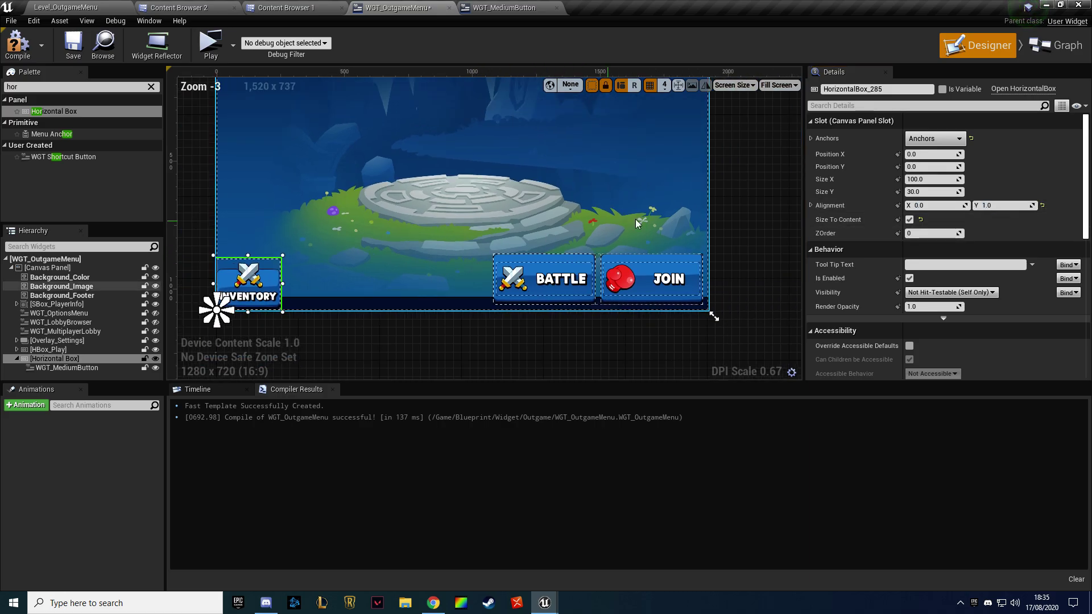
# Set the INVENTORY box's position to 20, -20 and save the outgame menu
pyautogui.click(668, 295)
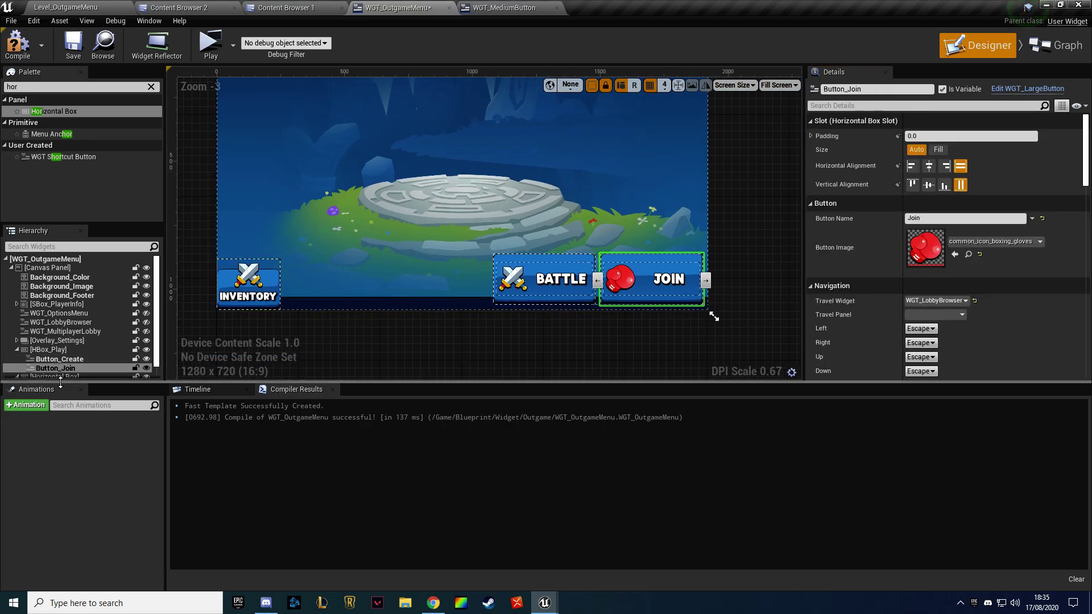
pyautogui.click(54, 349)
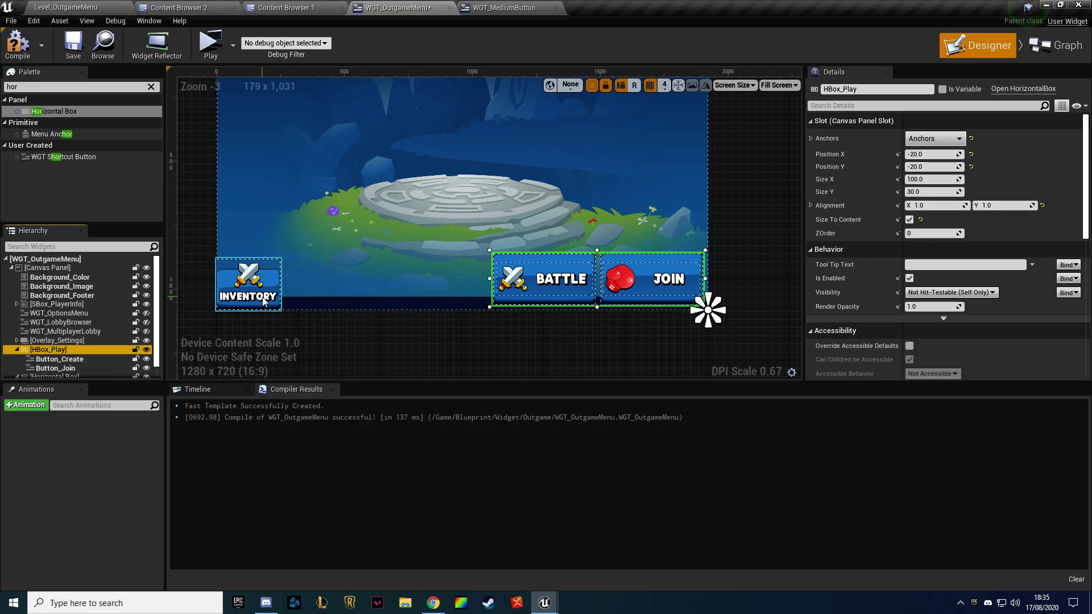
pyautogui.click(248, 281)
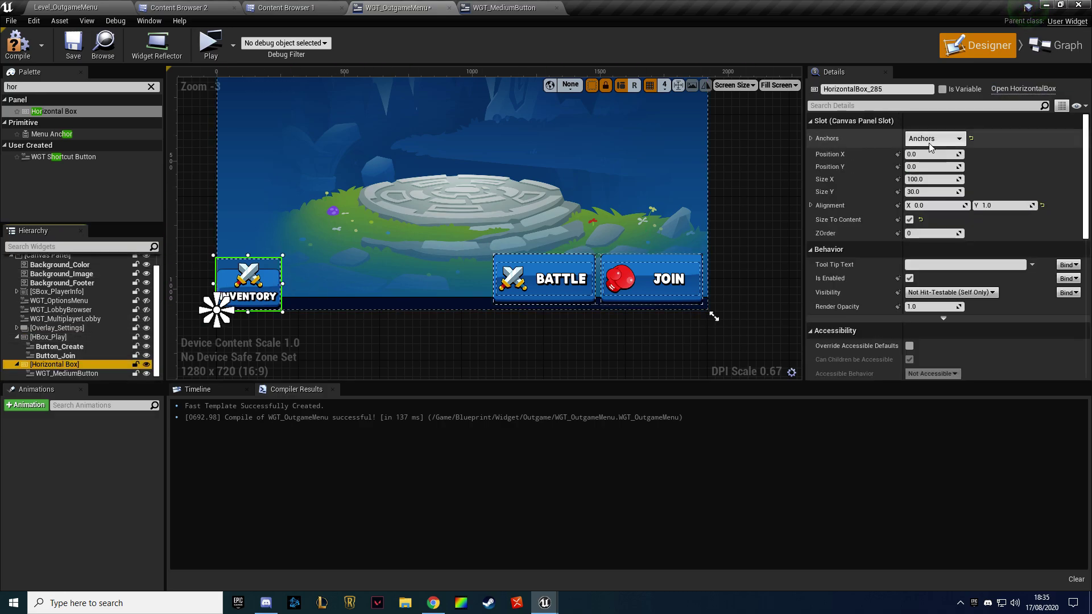
pyautogui.click(924, 154)
pyautogui.write('-20')
pyautogui.press('Return')
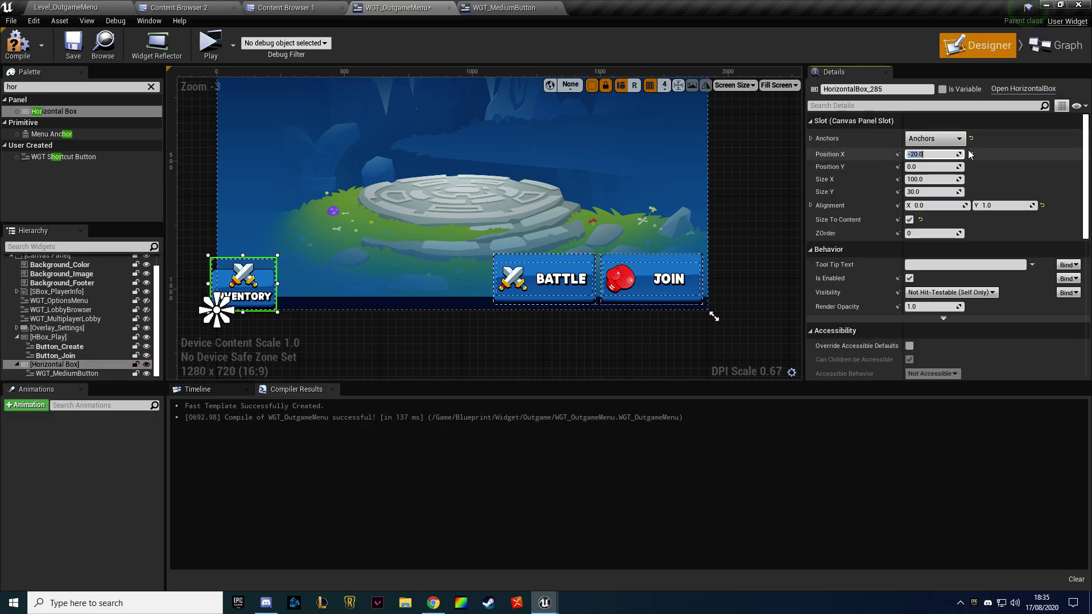
pyautogui.press('Return')
pyautogui.click(917, 166)
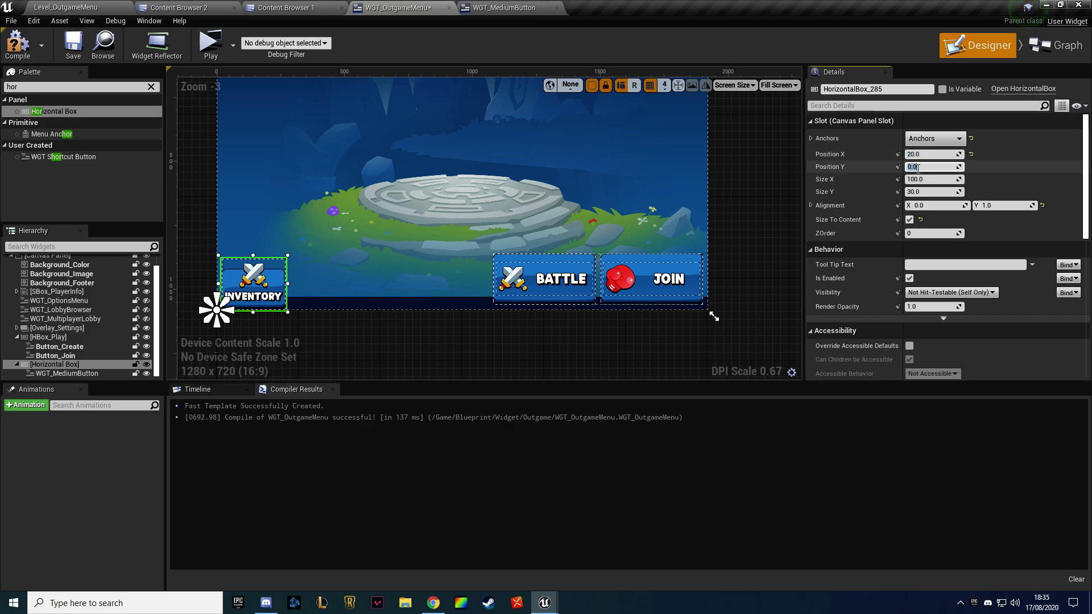
pyautogui.write('20')
pyautogui.press('Return')
pyautogui.write('-20')
pyautogui.press('Return')
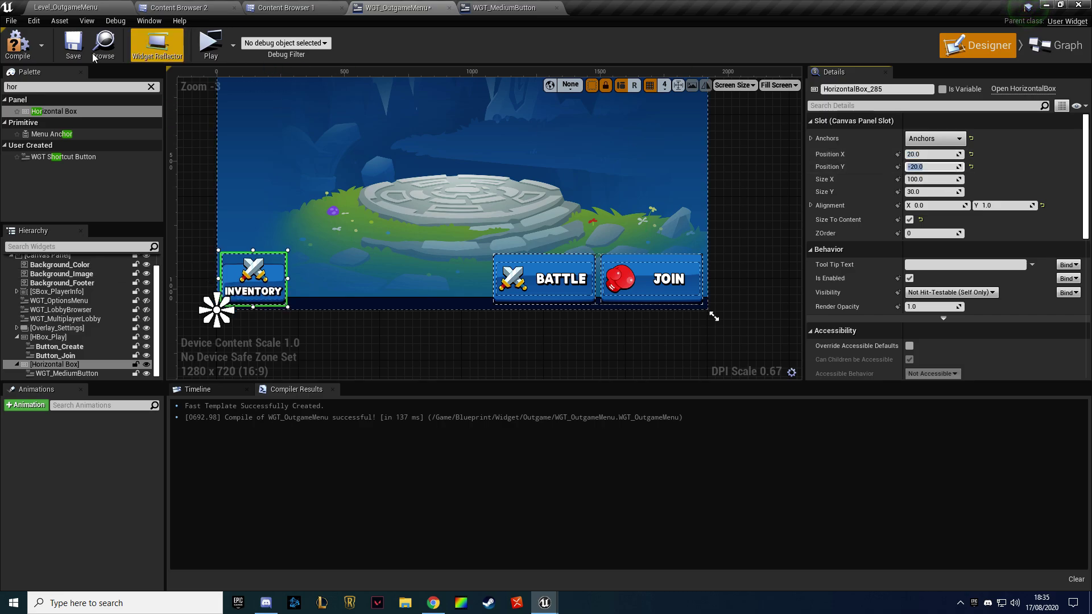
pyautogui.click(72, 45)
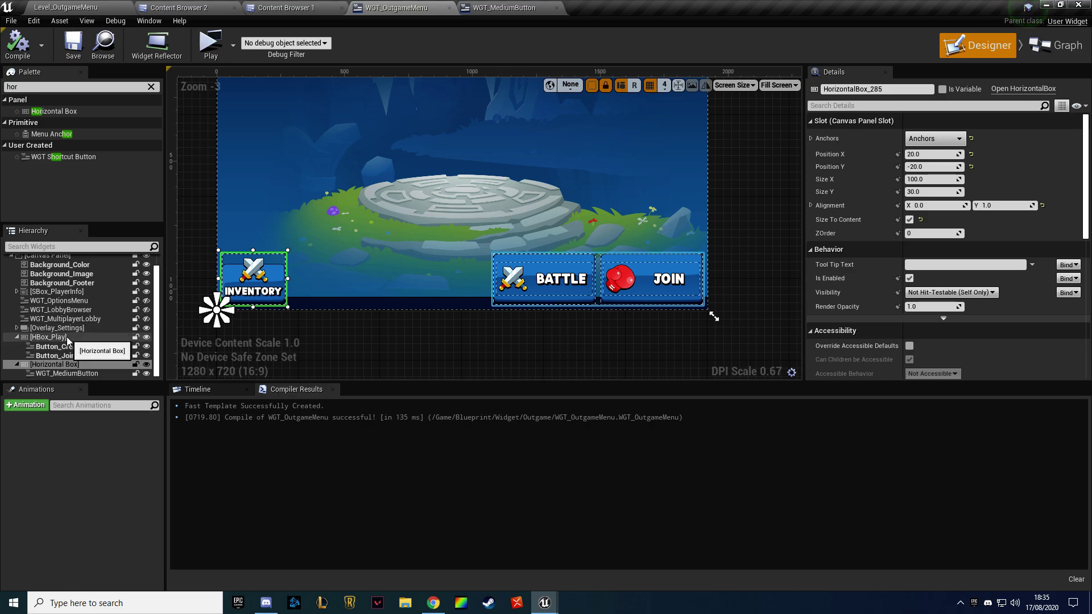
# Collapse the BATTLE/JOIN row in the hierarchy and launch the game preview
pyautogui.click(18, 338)
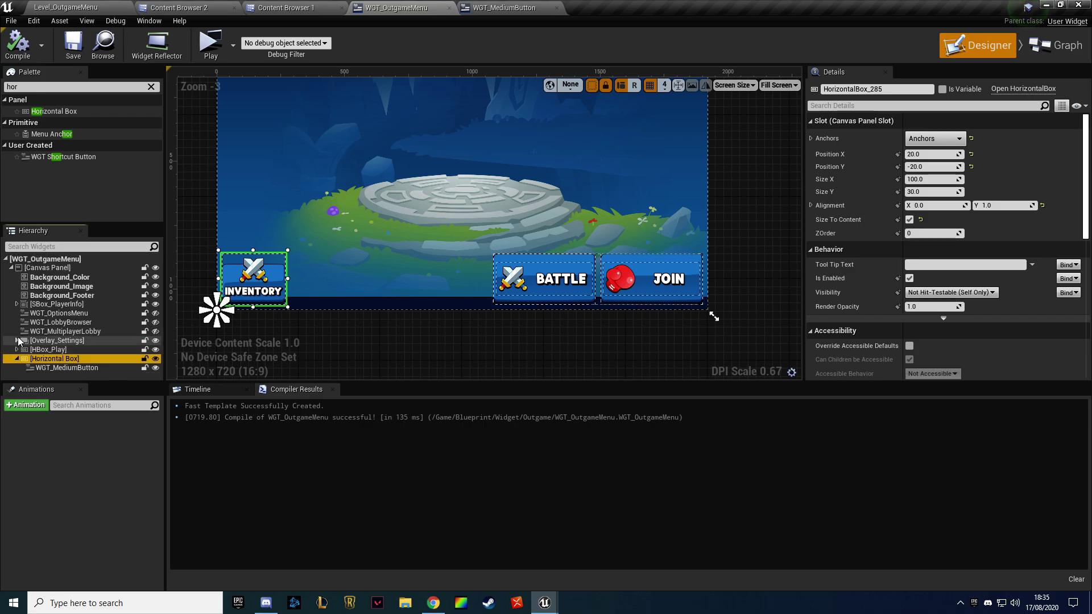
pyautogui.scroll(-1, 525, 335)
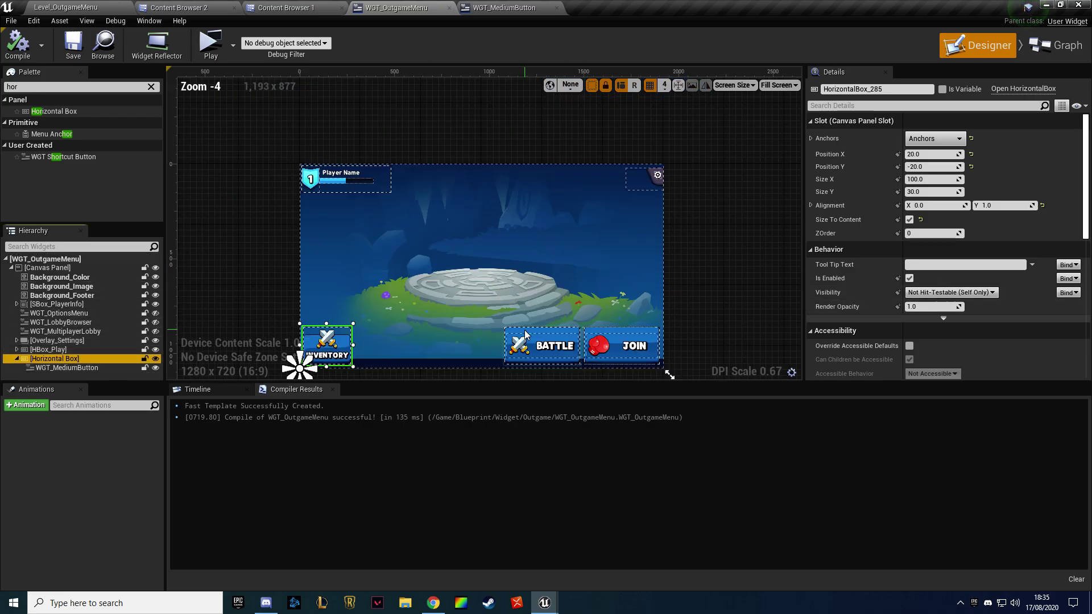
pyautogui.scroll(-1, 526, 336)
pyautogui.click(211, 43)
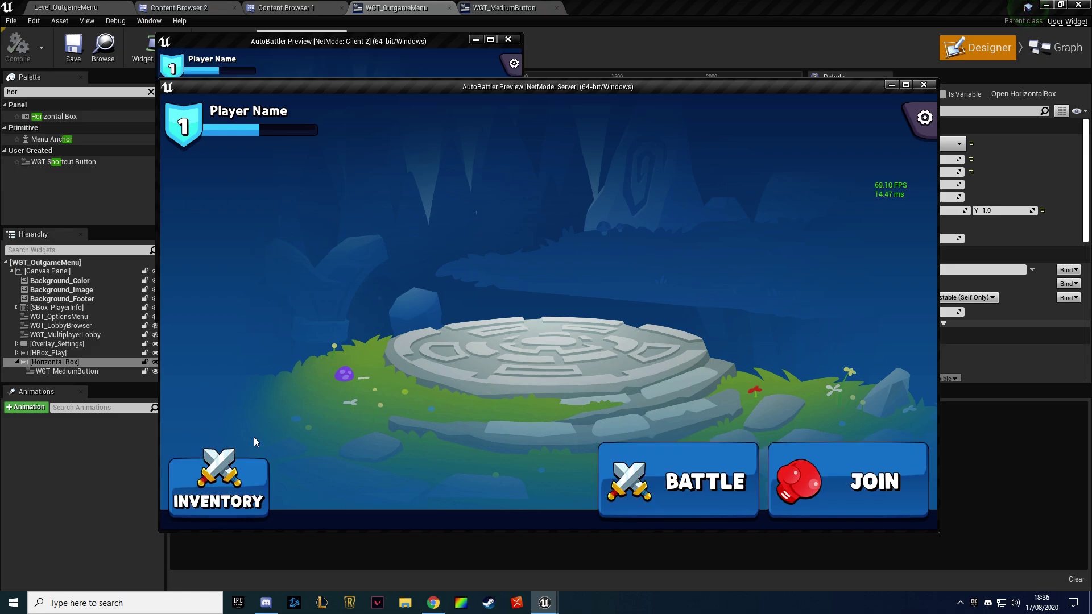
# Close the preview and select Image_ButtonImage and Text_ButtonTitle in WGT_MediumButton
pyautogui.press('Escape')
pyautogui.click(512, 8)
pyautogui.click(560, 295)
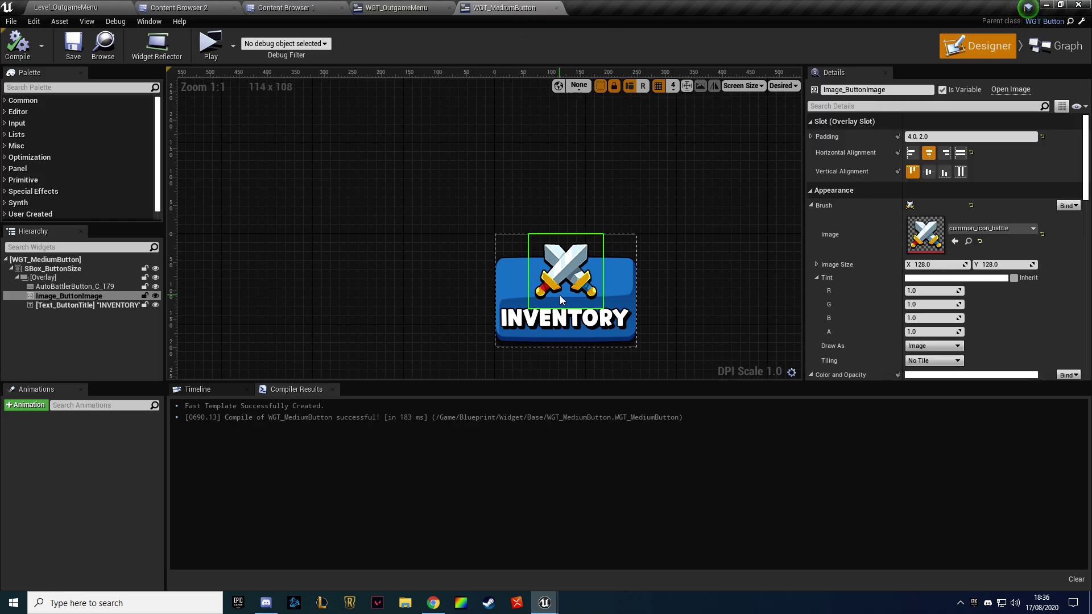
pyautogui.keyDown('ctrl'); pyautogui.click(75, 307); pyautogui.keyUp('ctrl')
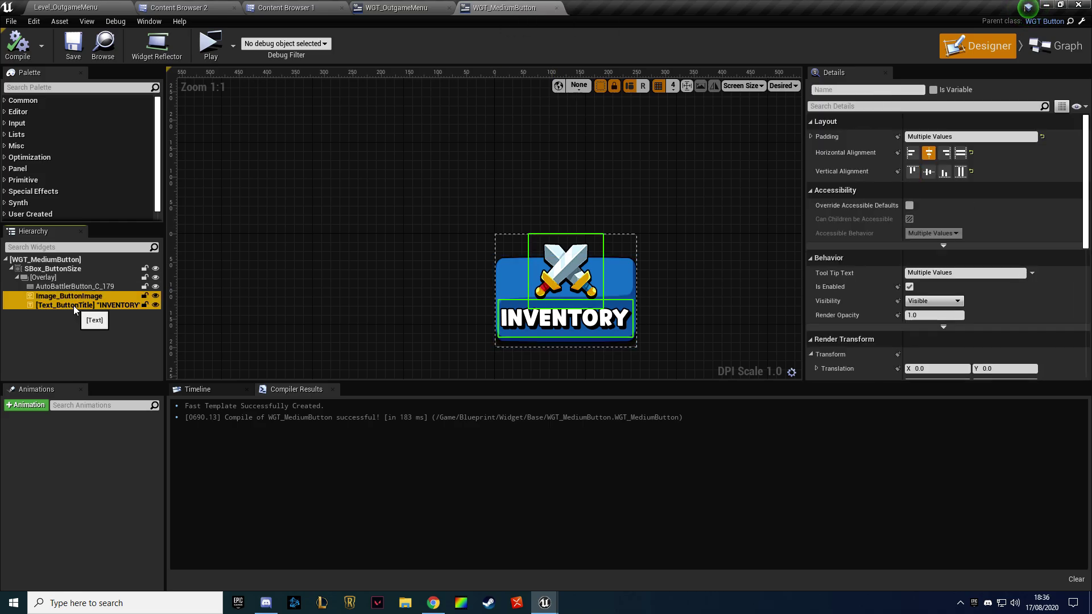
pyautogui.click(64, 271)
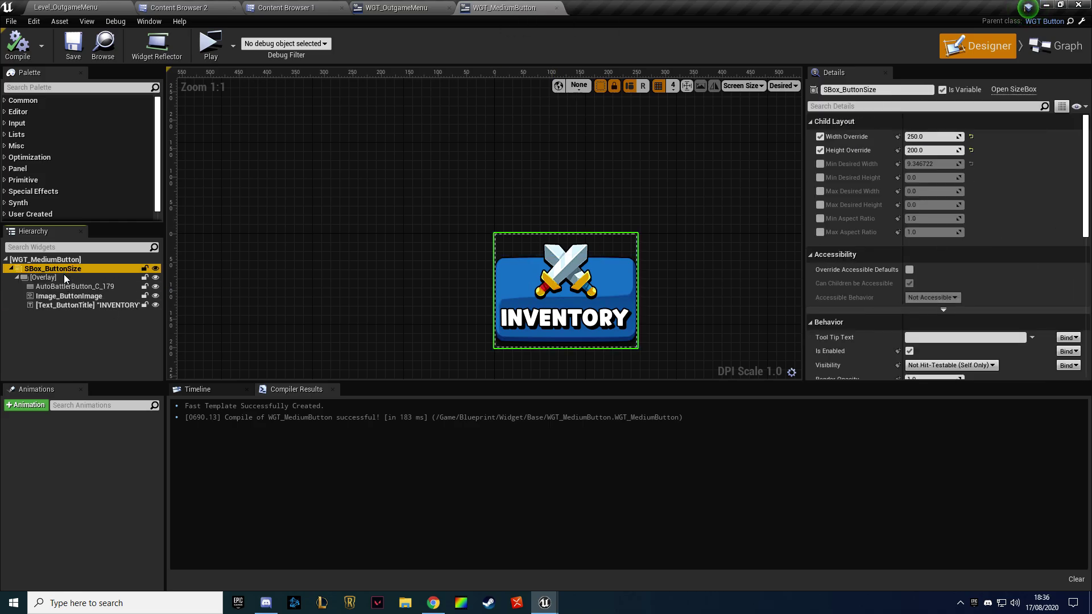
pyautogui.click(64, 278)
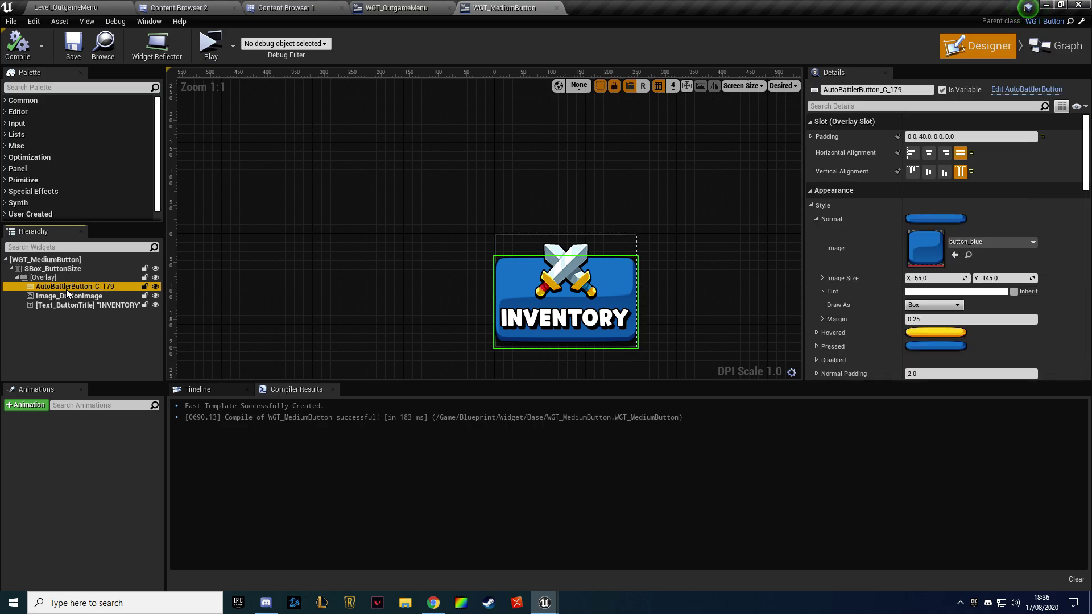
pyautogui.click(66, 295)
pyautogui.keyDown('ctrl'); pyautogui.click(68, 305); pyautogui.keyUp('ctrl')
# Make both Not Hit-Testable (Self Only), compile, and relaunch the preview
pyautogui.click(932, 301)
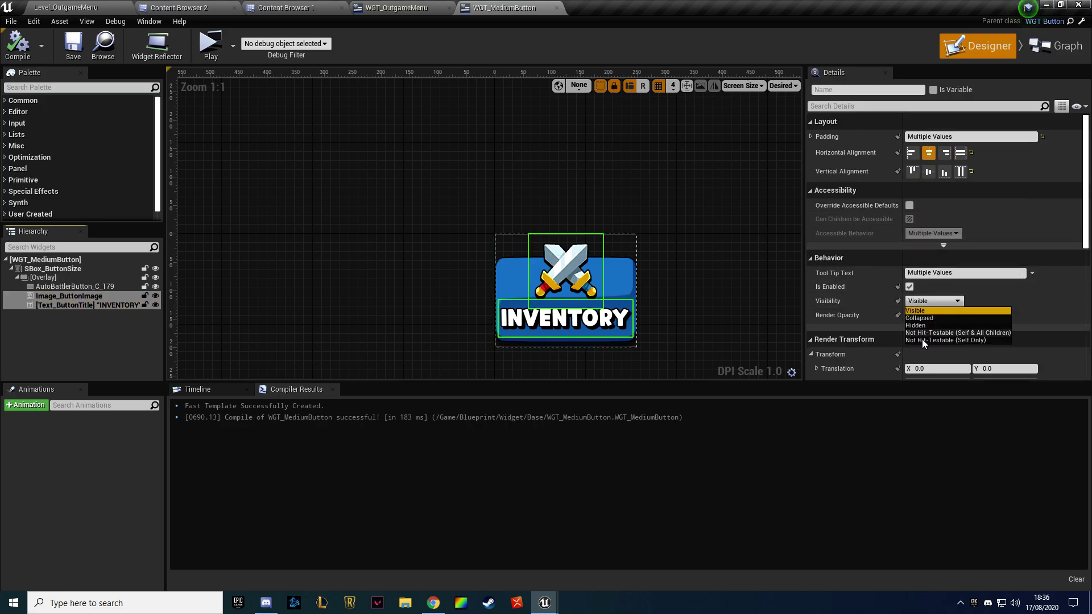
pyautogui.click(922, 340)
pyautogui.click(17, 46)
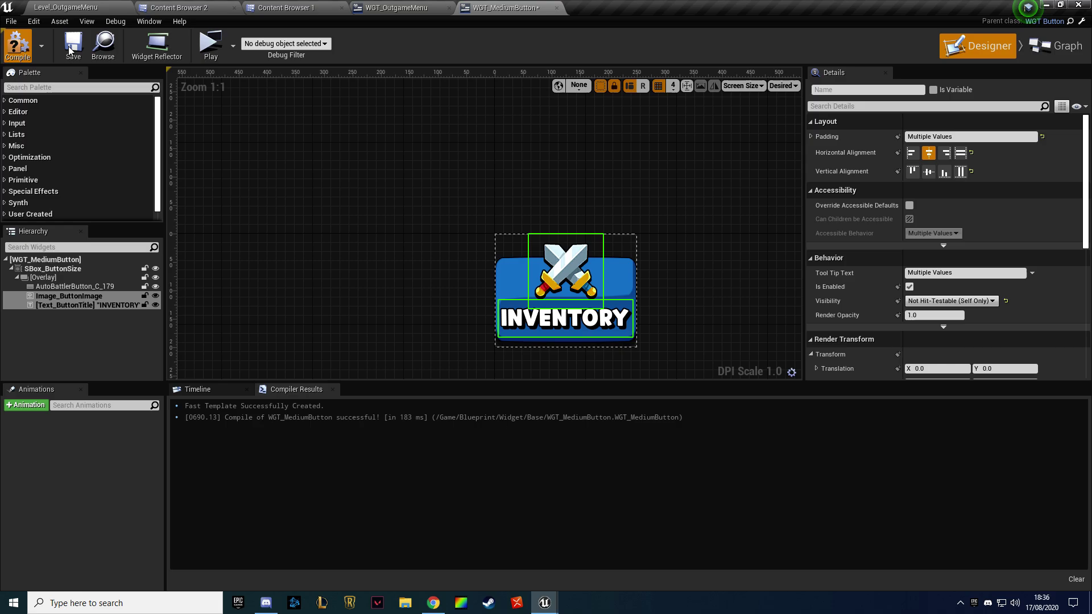
pyautogui.click(211, 46)
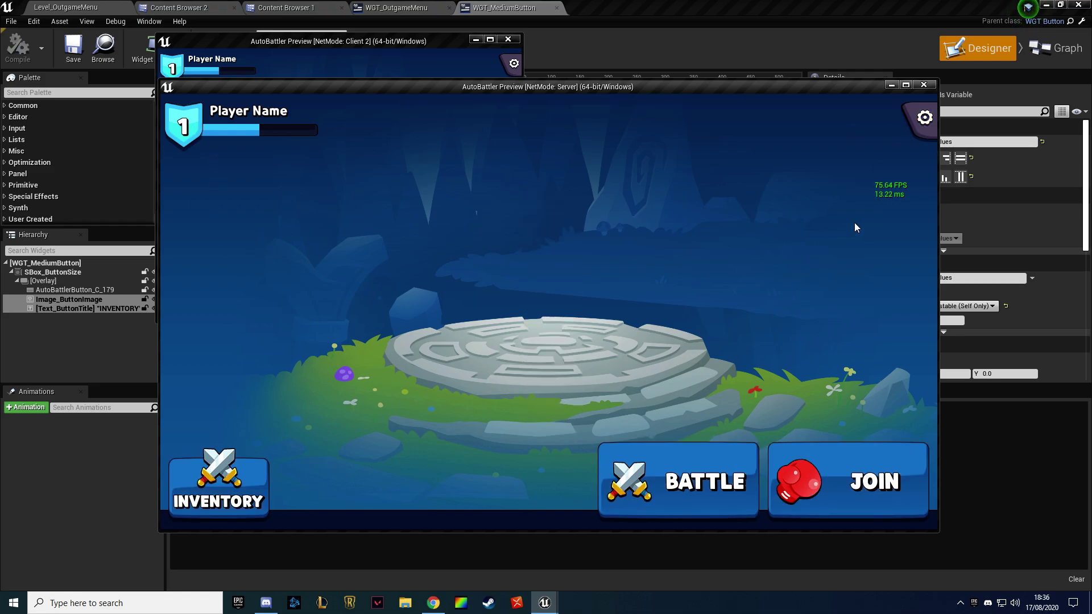
# In the preview, check the settings menu, then press BATTLE to open the lobby
pyautogui.click(925, 118)
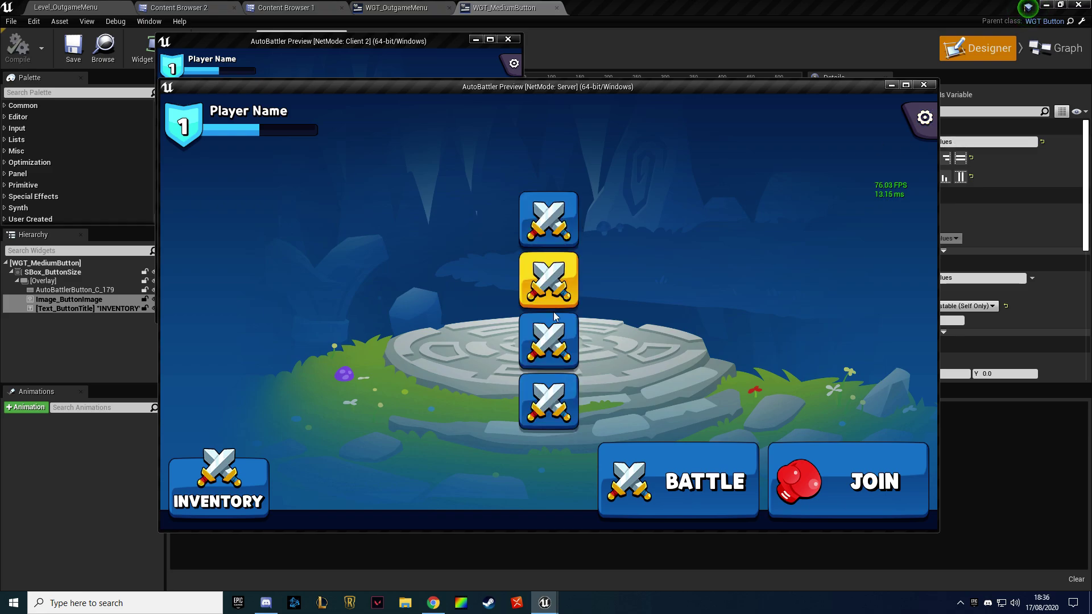
pyautogui.click(565, 421)
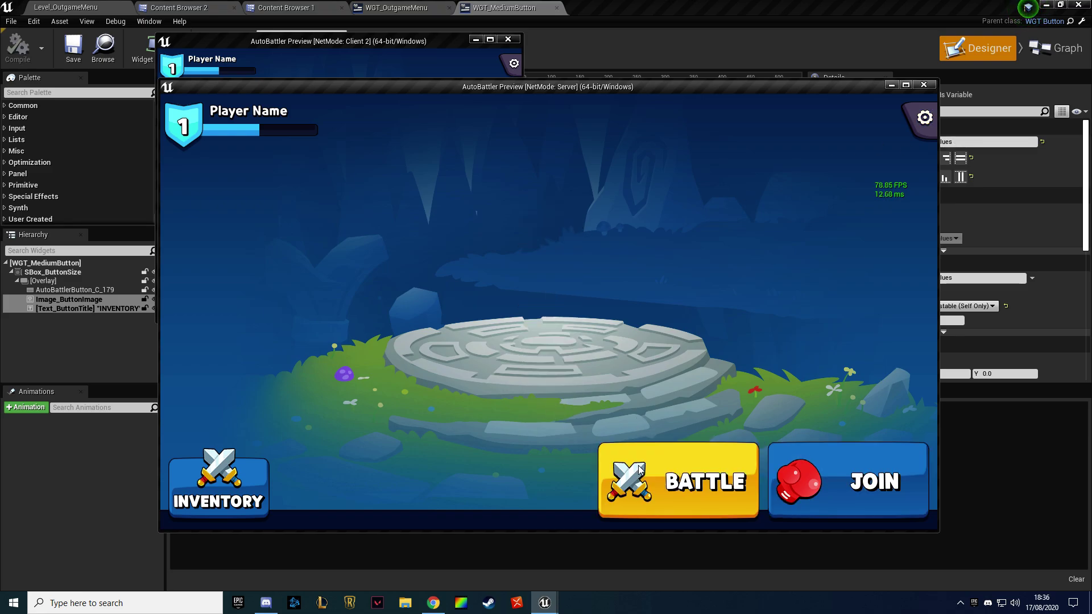
pyautogui.click(605, 472)
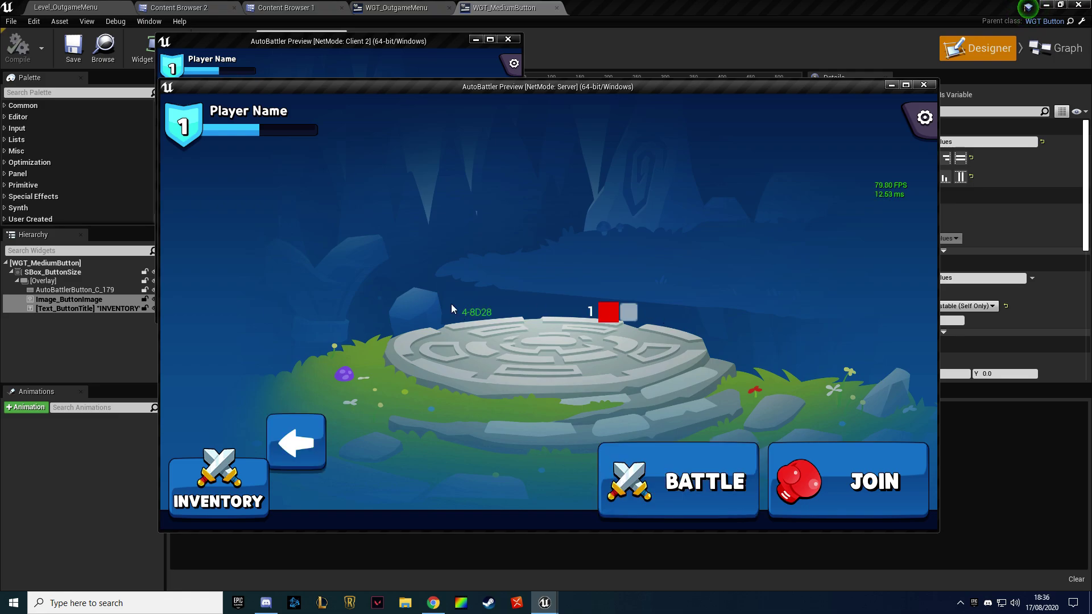
# Stop the preview and open WGT_LobbyBrowser through a Ctrl+P search for 'lobby wgt'
pyautogui.press('Escape')
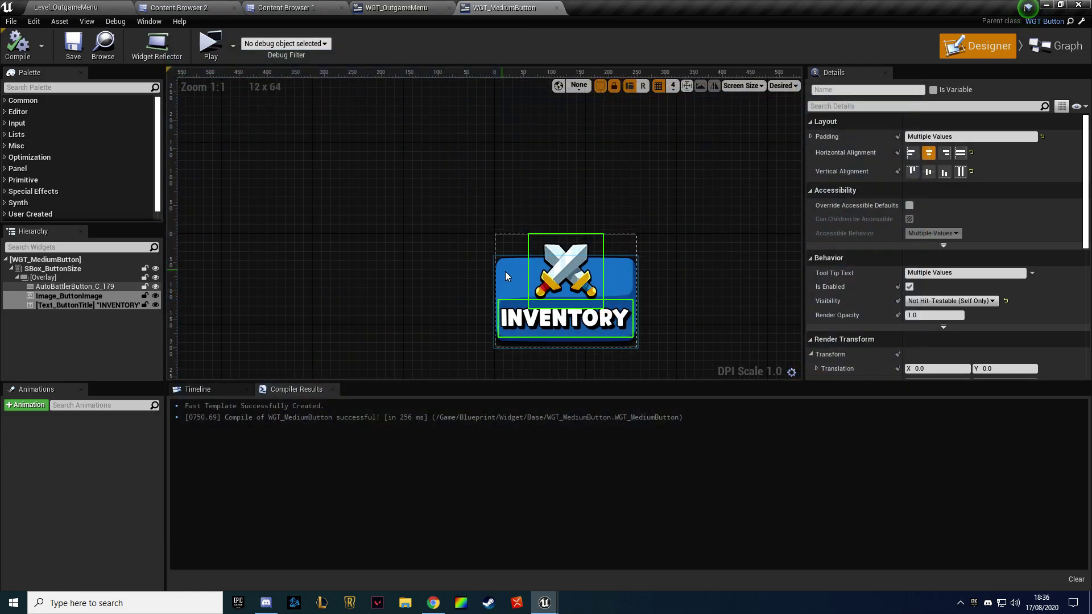
pyautogui.hotkey('ctrl', 'p')
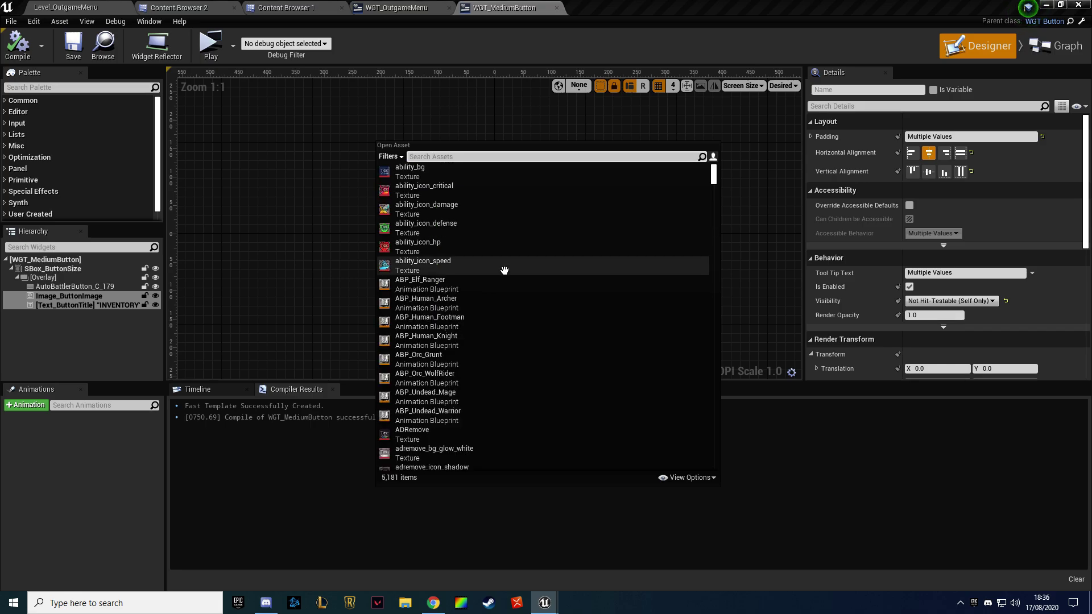
pyautogui.write('slobby wgt')
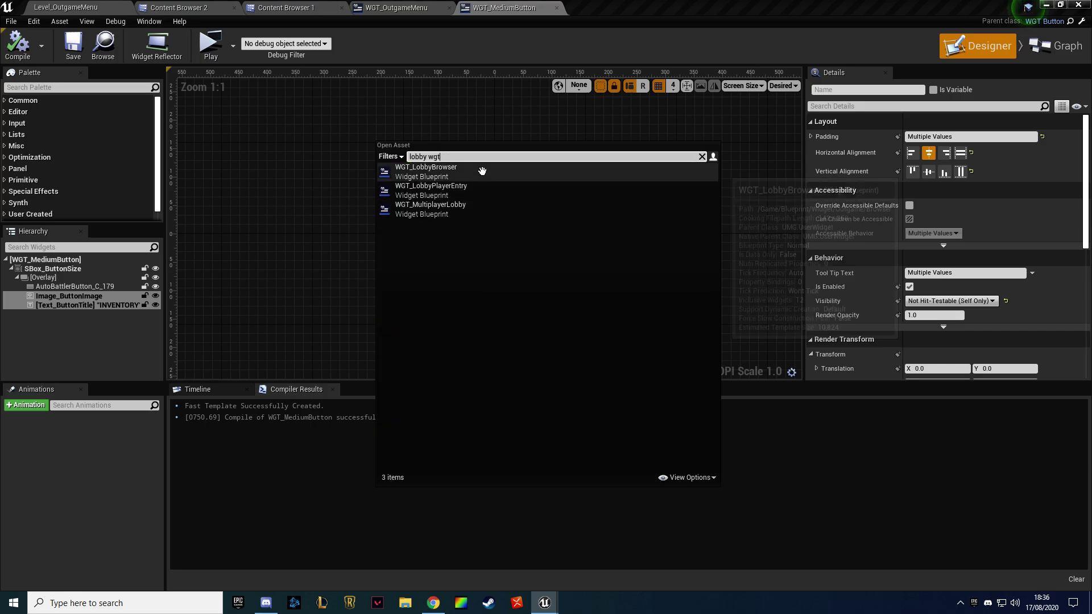
pyautogui.click(482, 174)
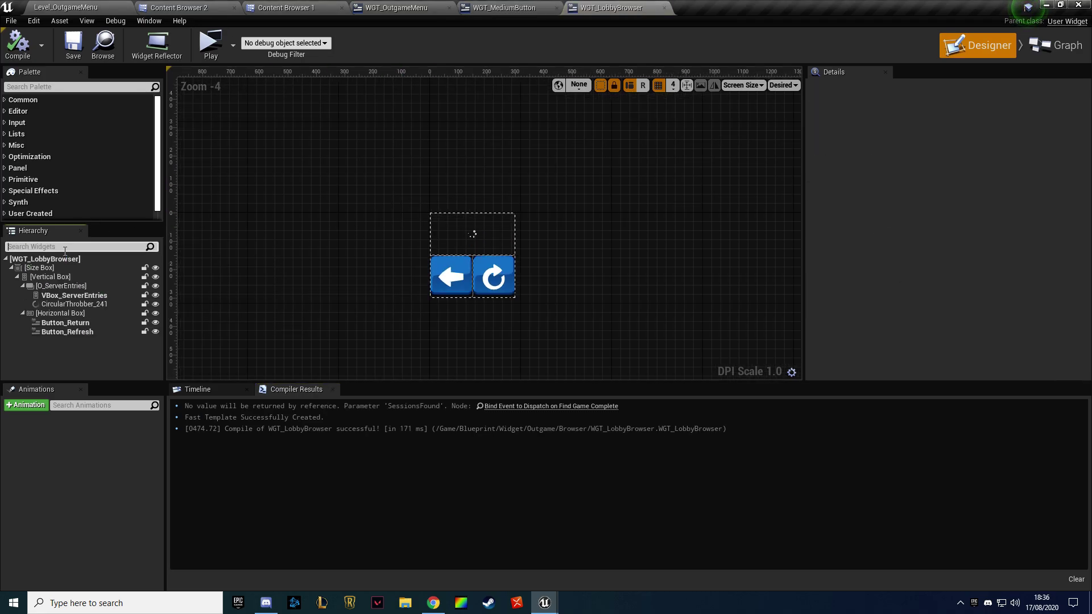
# Override the lobby browser Size Box to about 1368 wide by 900 tall
pyautogui.click(53, 269)
pyautogui.scroll(-3, 480, 197)
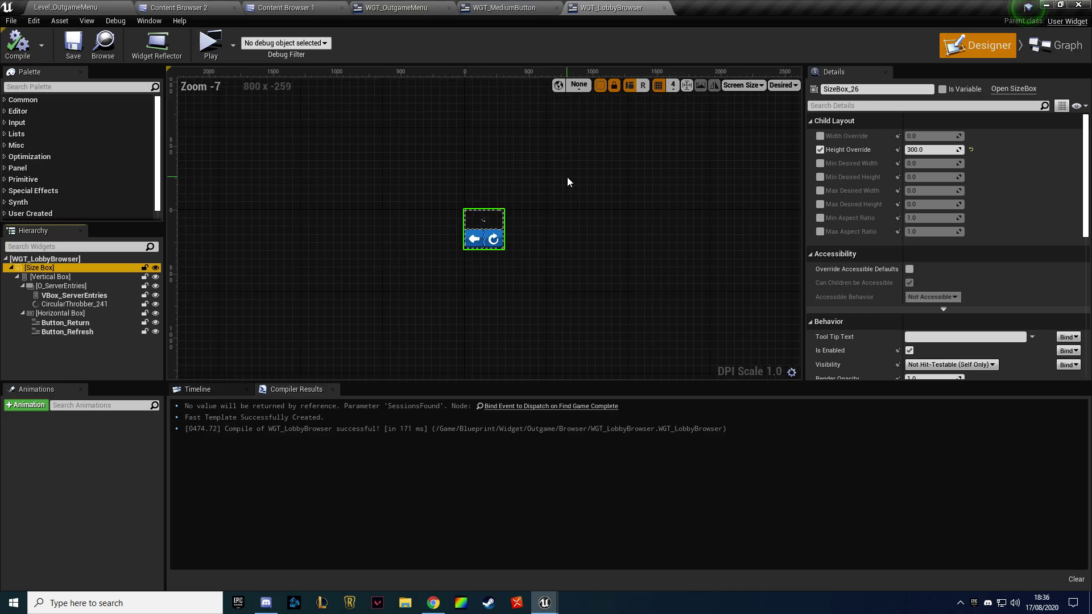
pyautogui.scroll(1, 568, 182)
pyautogui.moveTo(661, 166); pyautogui.dragTo(549, 169, button='right')
pyautogui.moveTo(932, 150); pyautogui.dragTo(1000, 149)
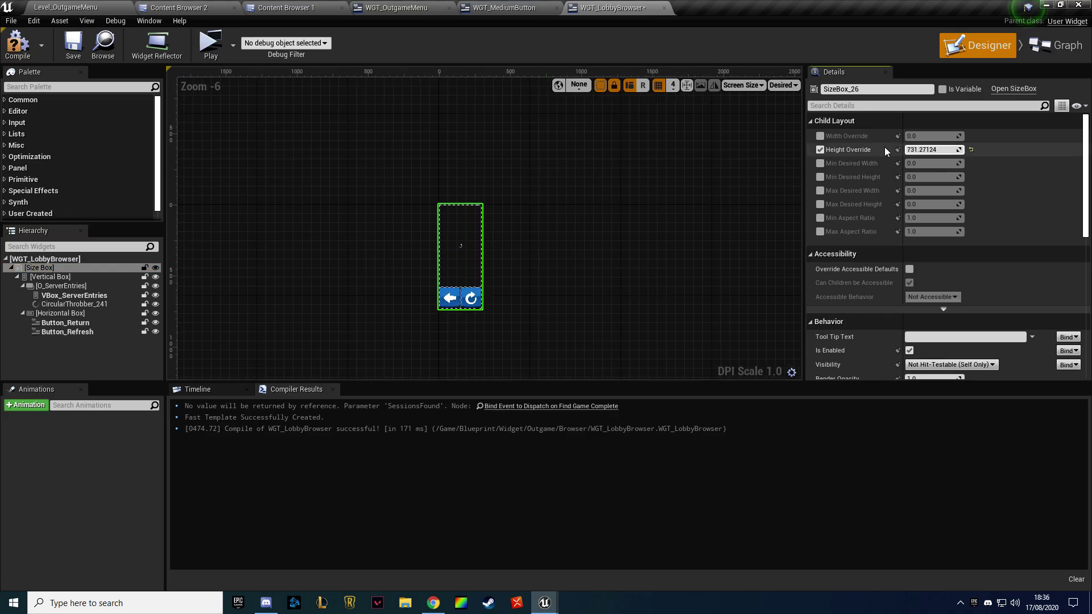
pyautogui.click(820, 136)
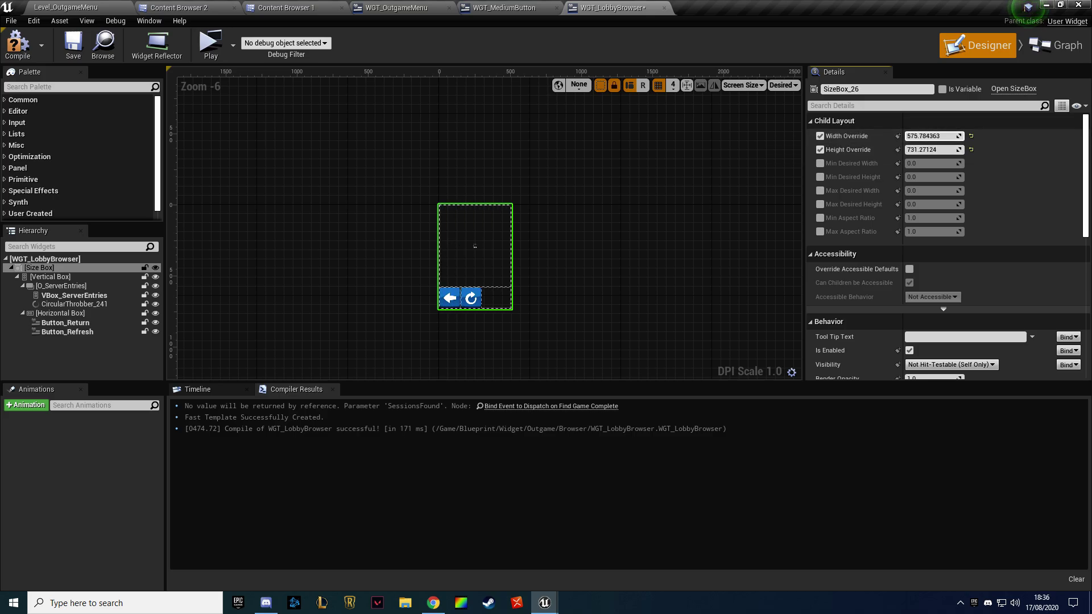
pyautogui.moveTo(932, 135); pyautogui.dragTo(1000, 136)
pyautogui.moveTo(933, 150); pyautogui.dragTo(960, 150)
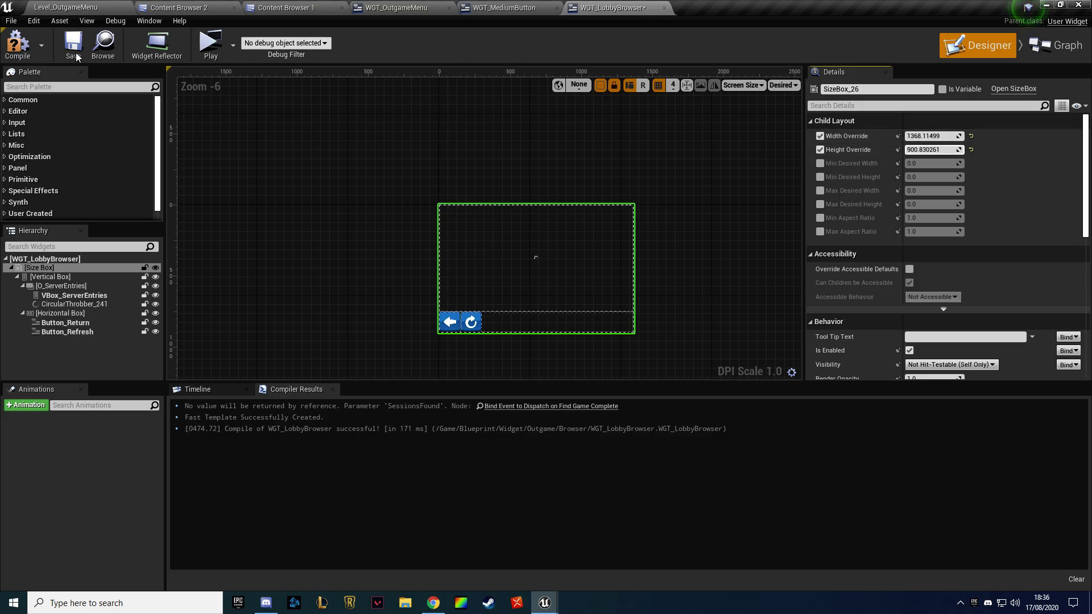
# Compile, save, and play-test the lobby browser, selecting the found server in the maximized client
pyautogui.click(17, 44)
pyautogui.click(72, 44)
pyautogui.click(214, 51)
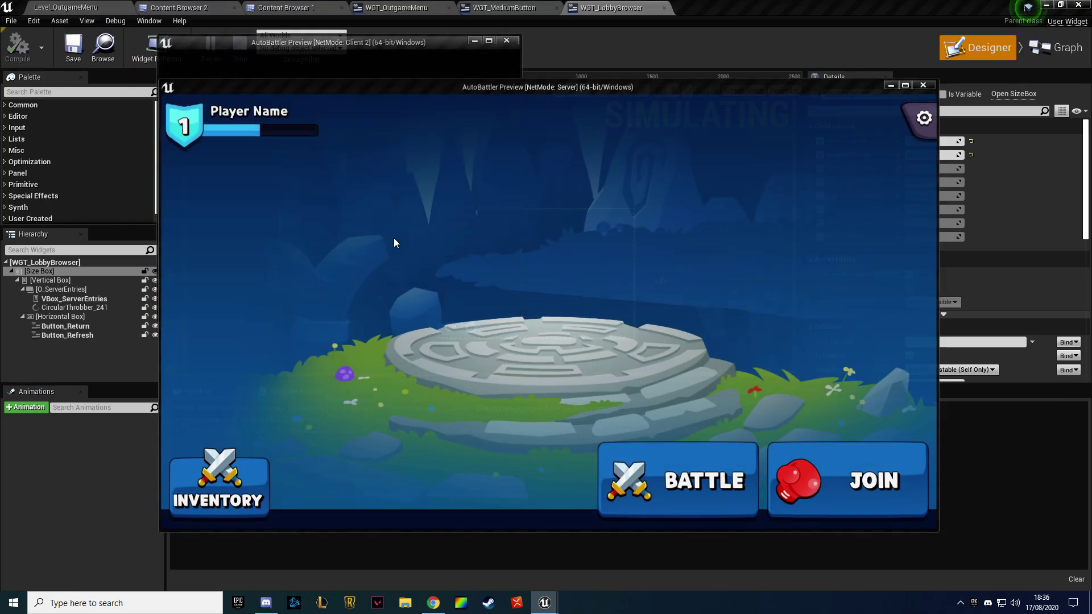
pyautogui.click(694, 462)
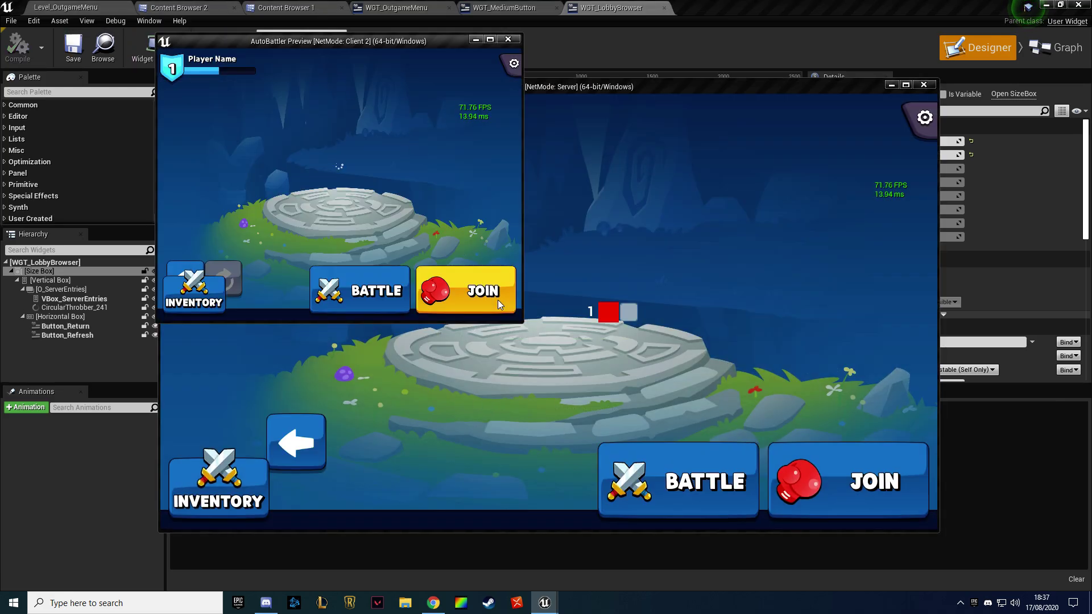
pyautogui.click(493, 39)
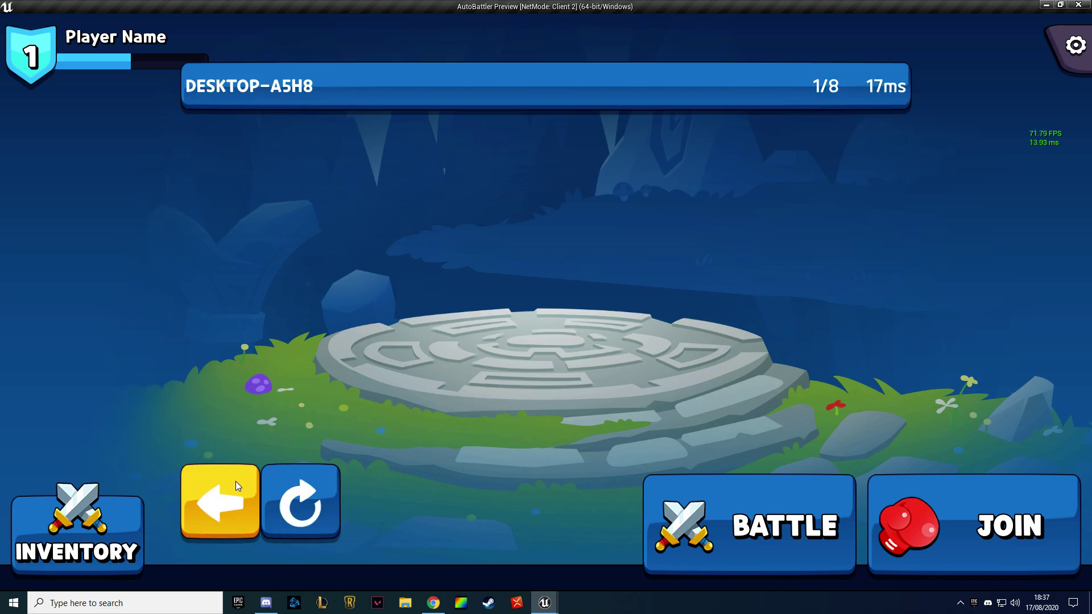
pyautogui.click(251, 97)
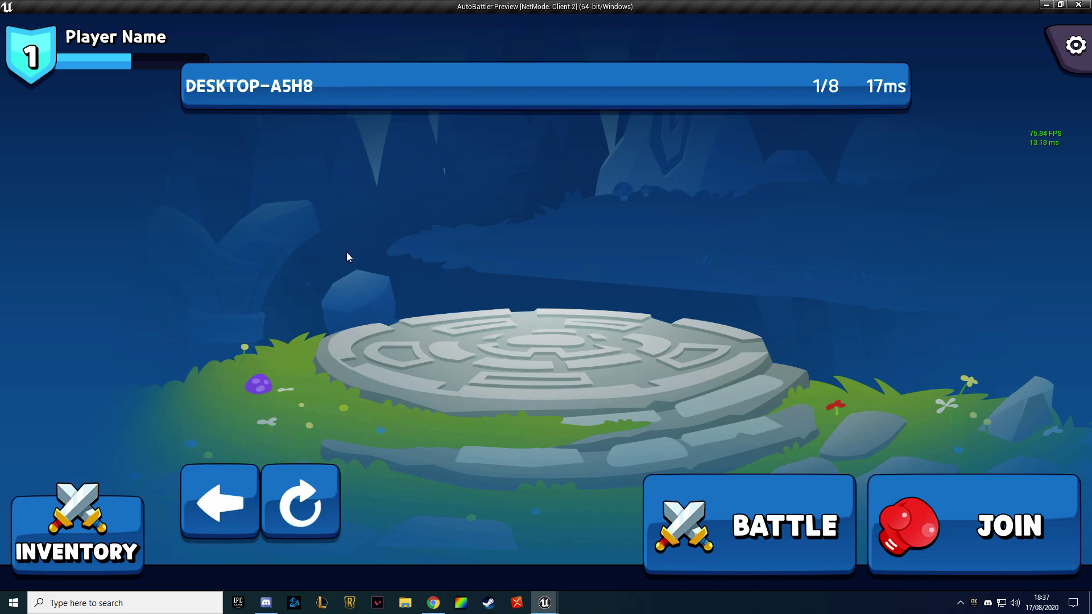
pyautogui.press('Escape')
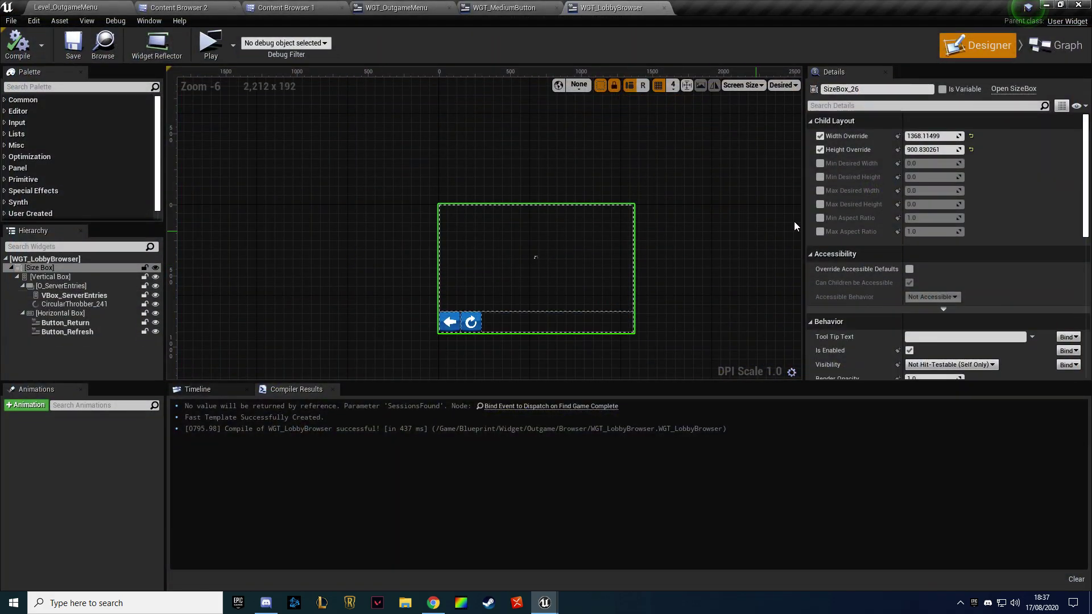
pyautogui.write('1')
# Set the lobby browser Size Box overrides to 1000 by 500 and save
pyautogui.press('BackSpace')
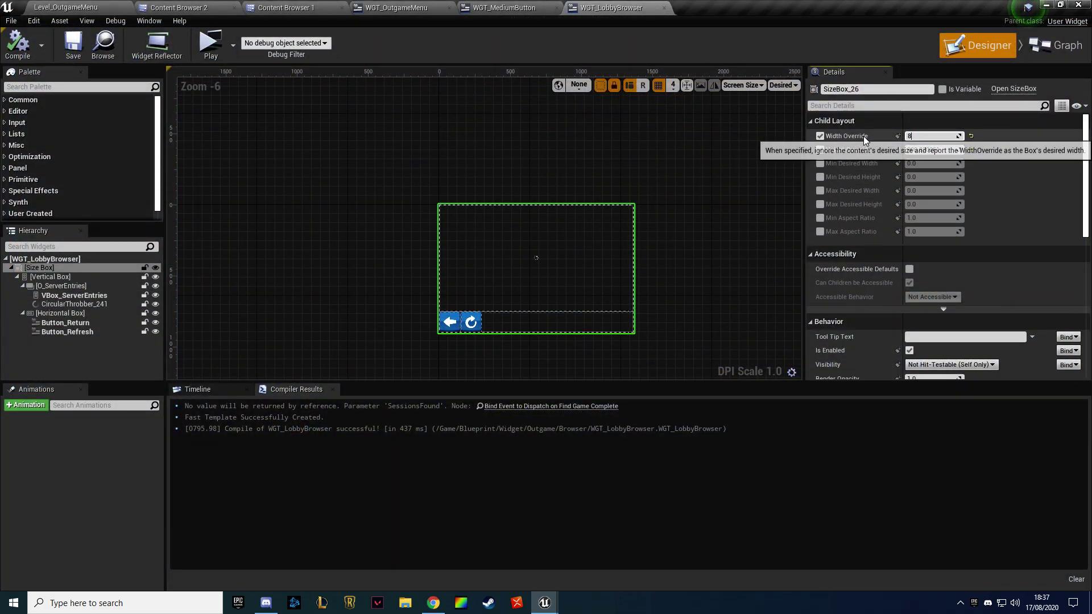
pyautogui.write('800')
pyautogui.press('Return')
pyautogui.write('1000')
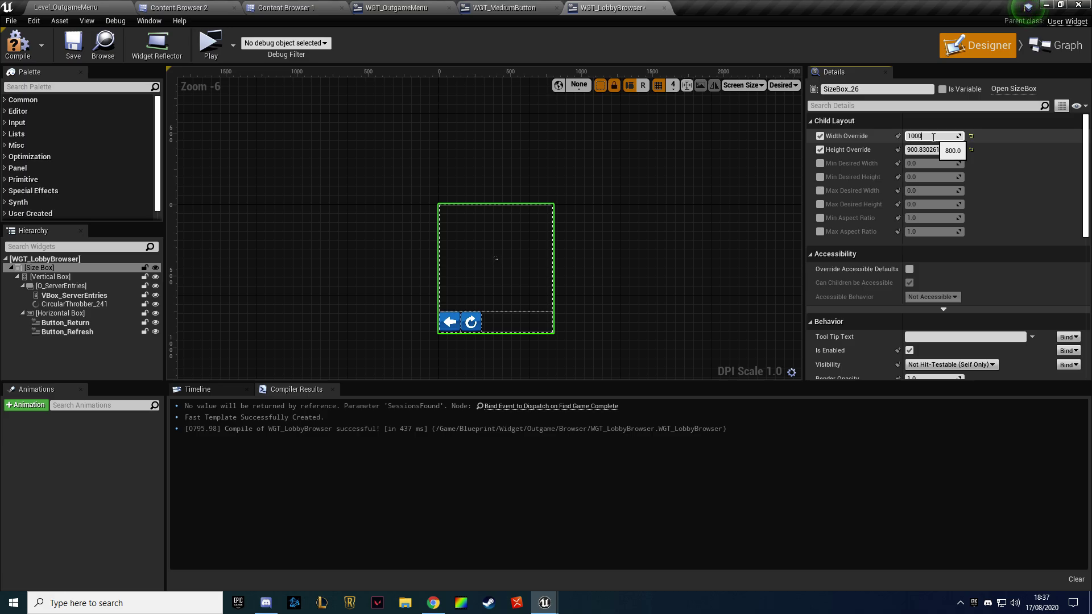
pyautogui.press('Return')
pyautogui.write('500')
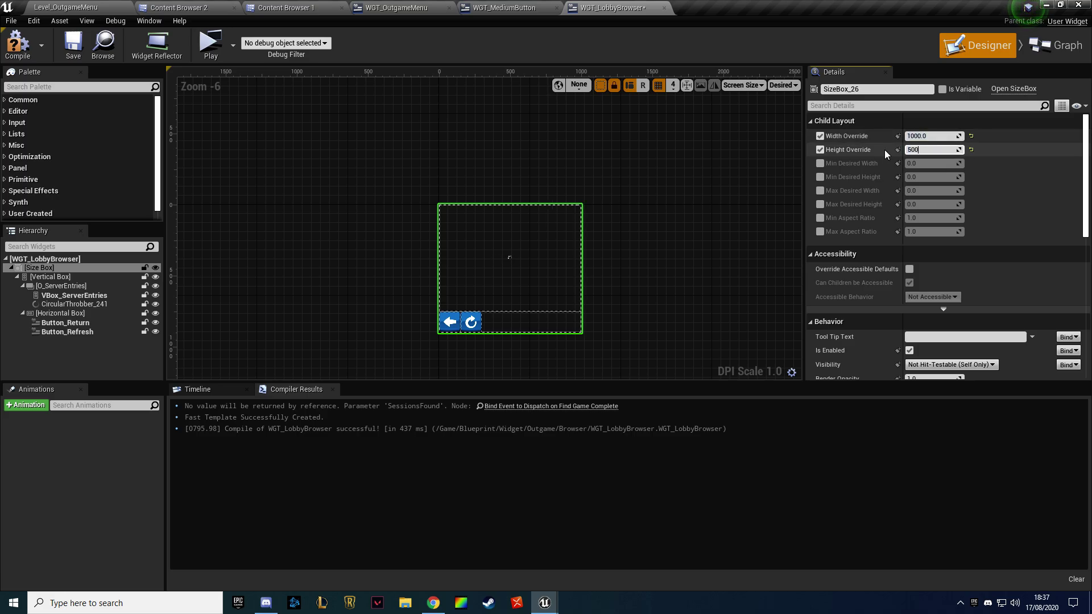
pyautogui.press('Return')
pyautogui.click(72, 50)
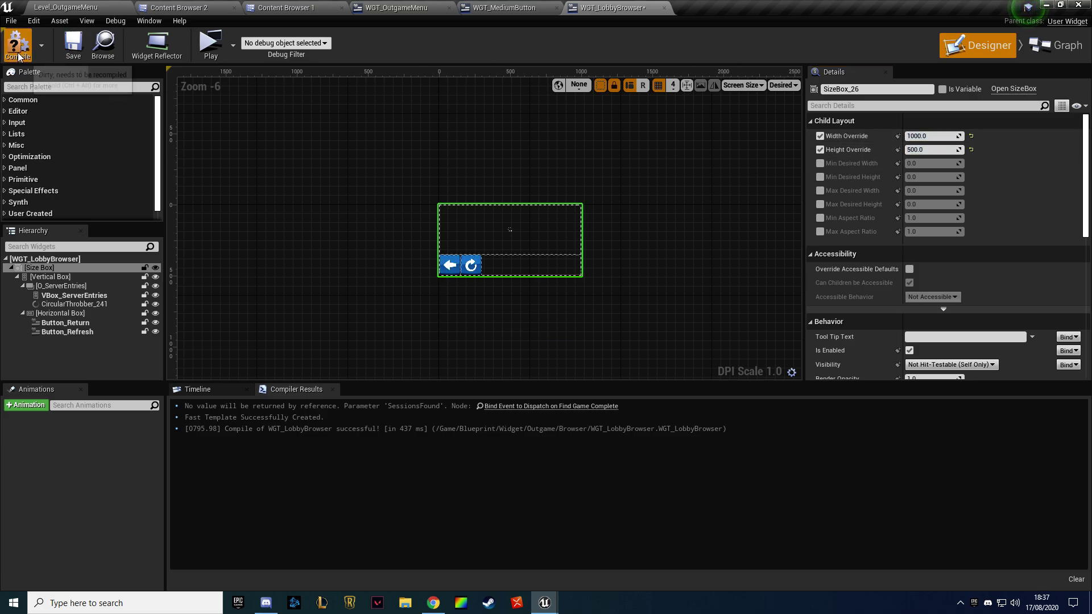
# Set Button_Refresh to Fill and Right, and Button_Return to Fill and Left
pyautogui.click(63, 313)
pyautogui.click(91, 332)
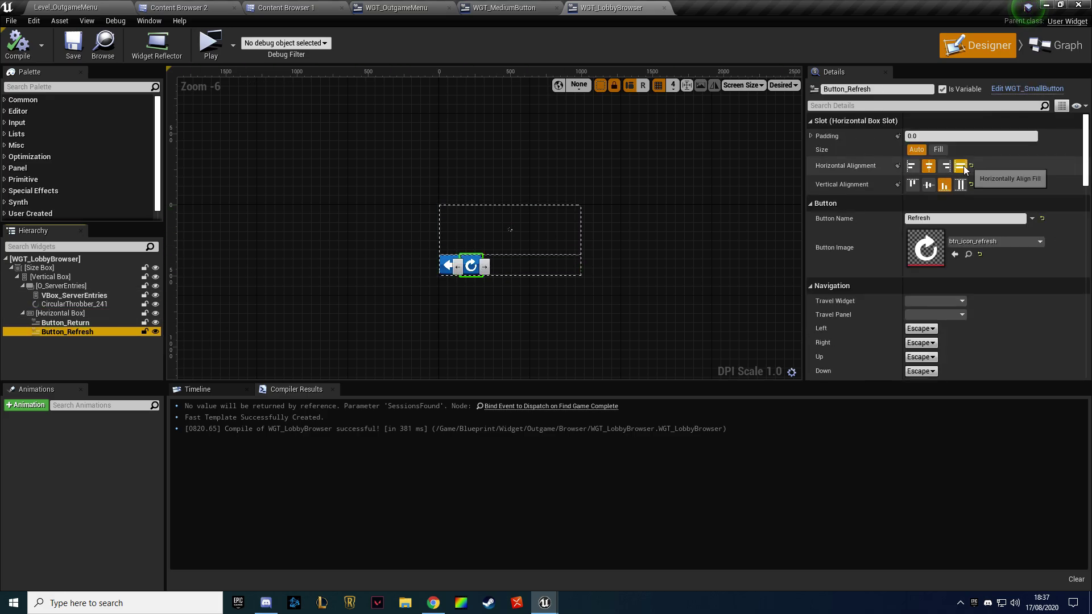
pyautogui.click(946, 166)
pyautogui.click(938, 150)
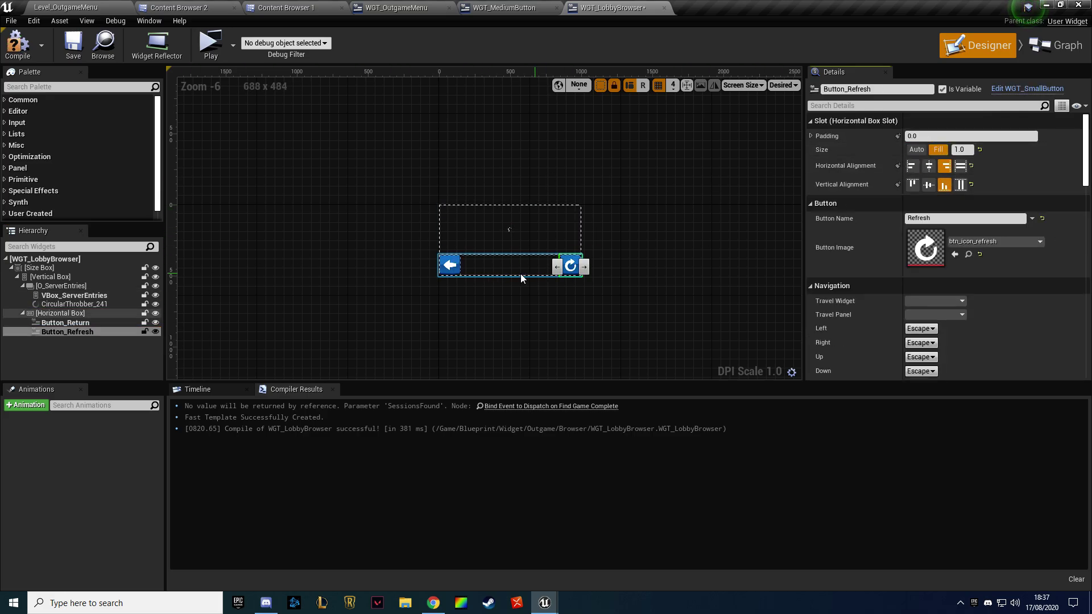
pyautogui.click(66, 323)
pyautogui.click(938, 149)
pyautogui.click(912, 166)
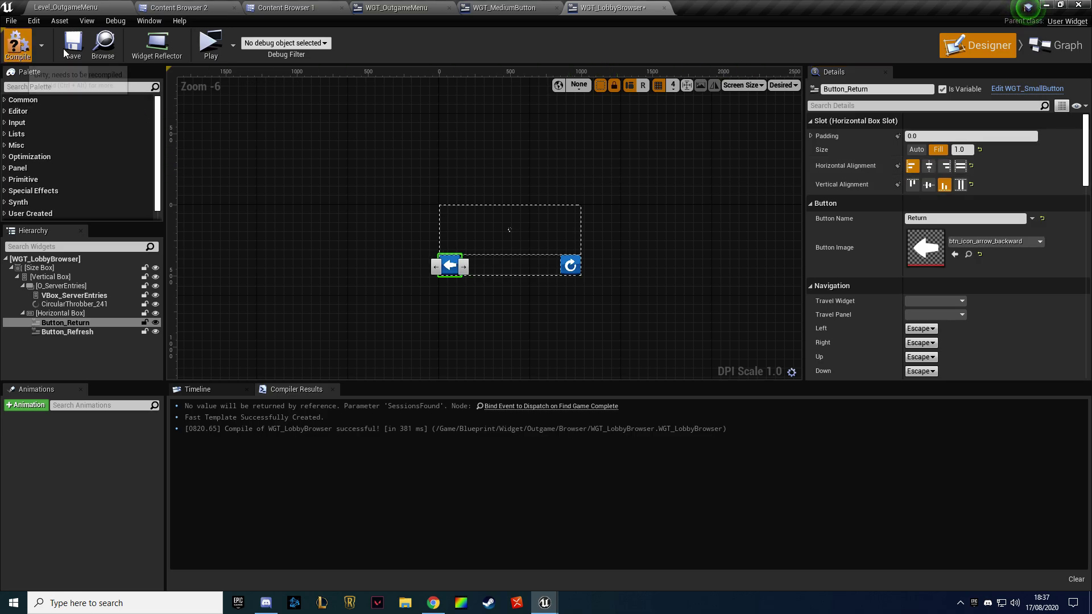
# Align Button_Return to the bottom, compile, save, and launch the preview
pyautogui.click(17, 43)
pyautogui.click(73, 43)
pyautogui.click(944, 187)
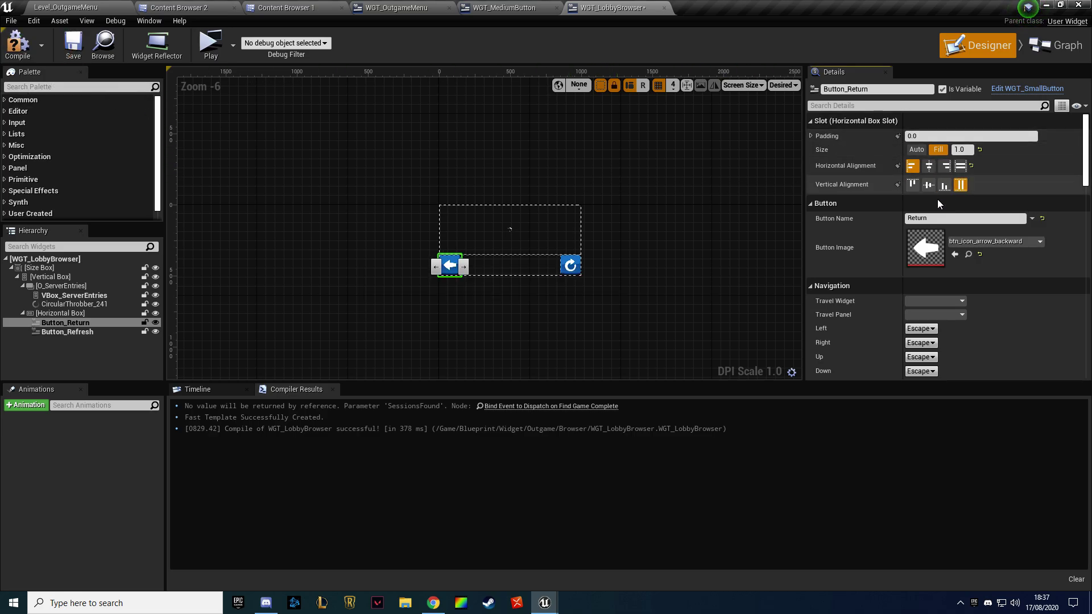
pyautogui.click(570, 266)
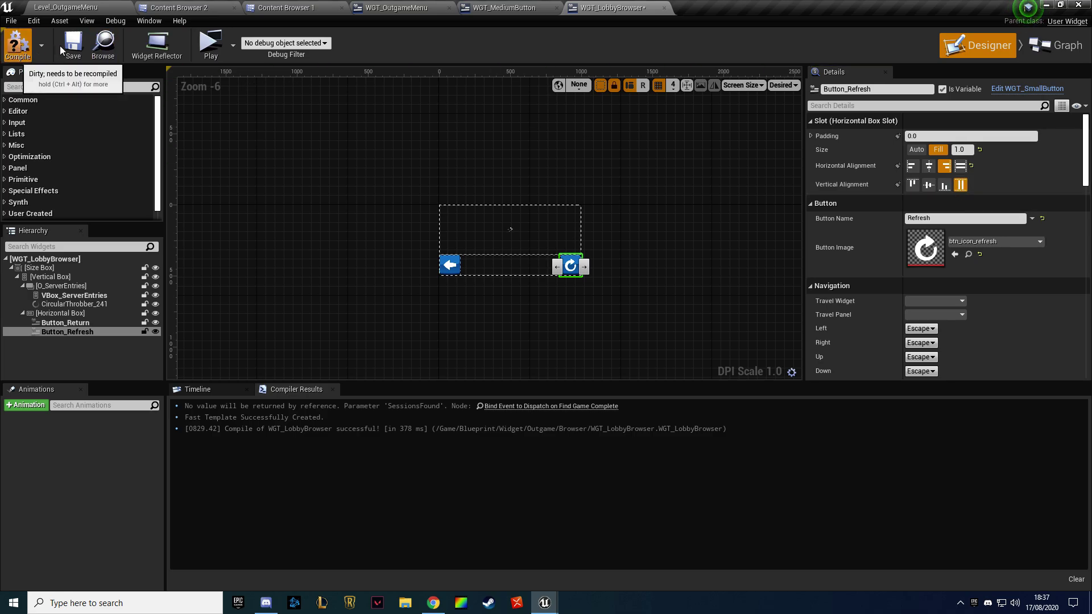
pyautogui.click(17, 43)
pyautogui.click(73, 42)
pyautogui.click(208, 45)
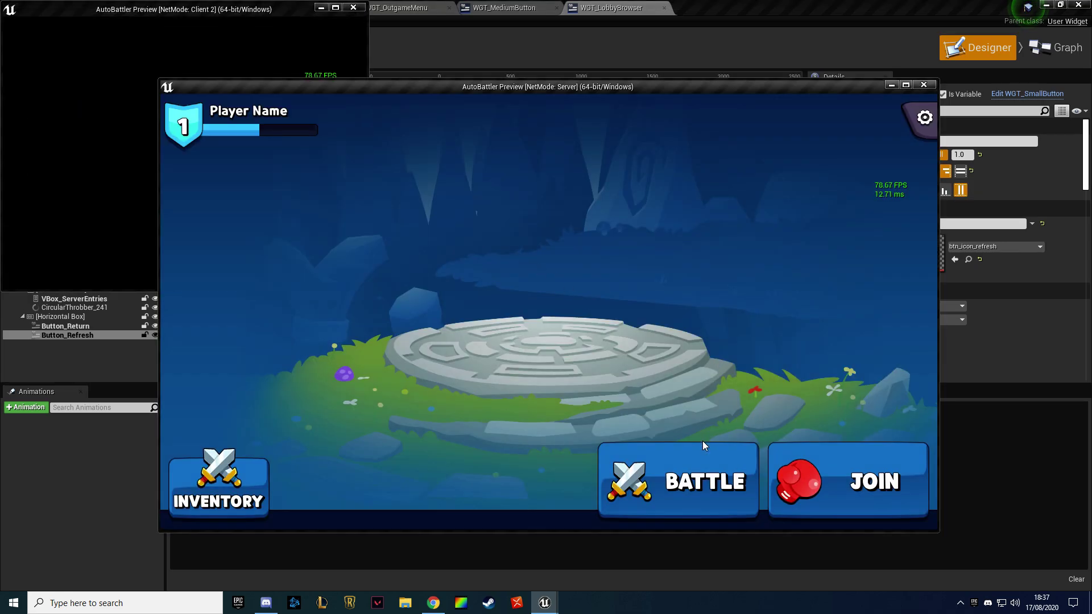
# Restart the preview with Alt+P and open the lobby browser on the server
pyautogui.click(335, 7)
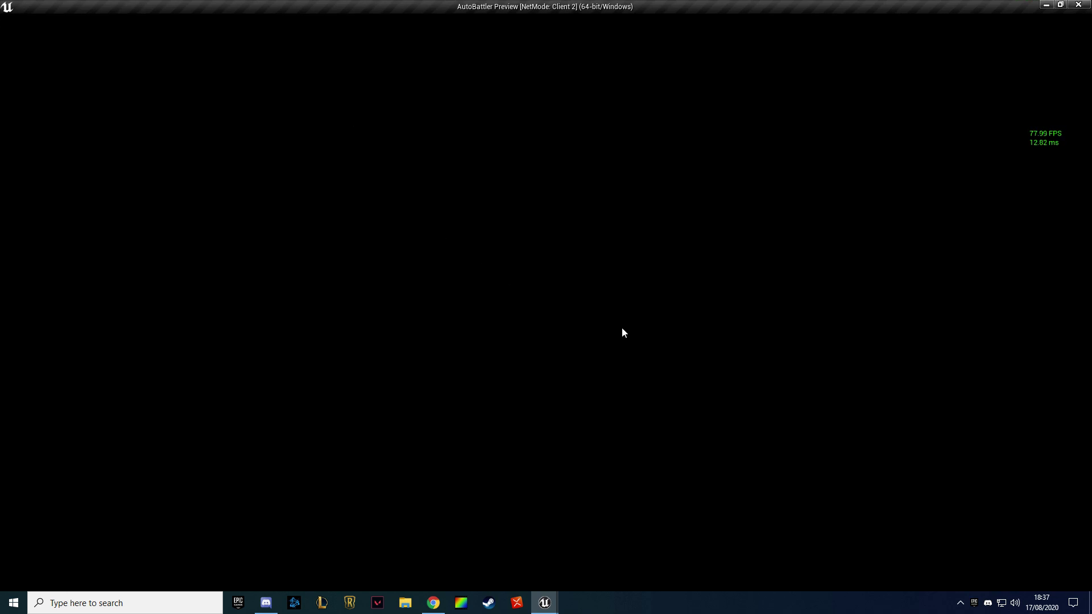
pyautogui.click(1077, 6)
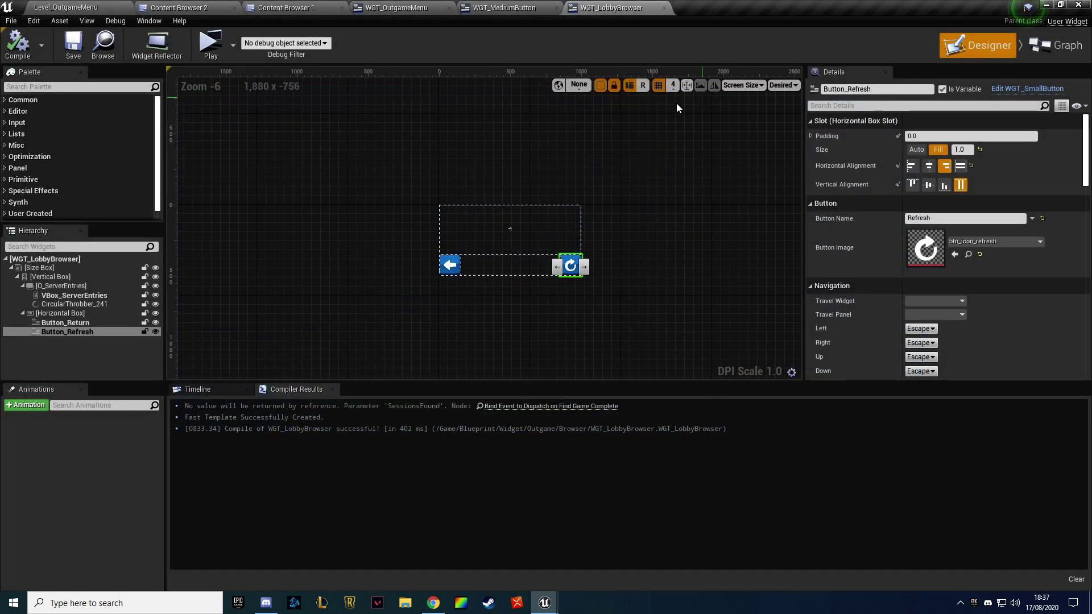
pyautogui.hotkey('alt', 'p')
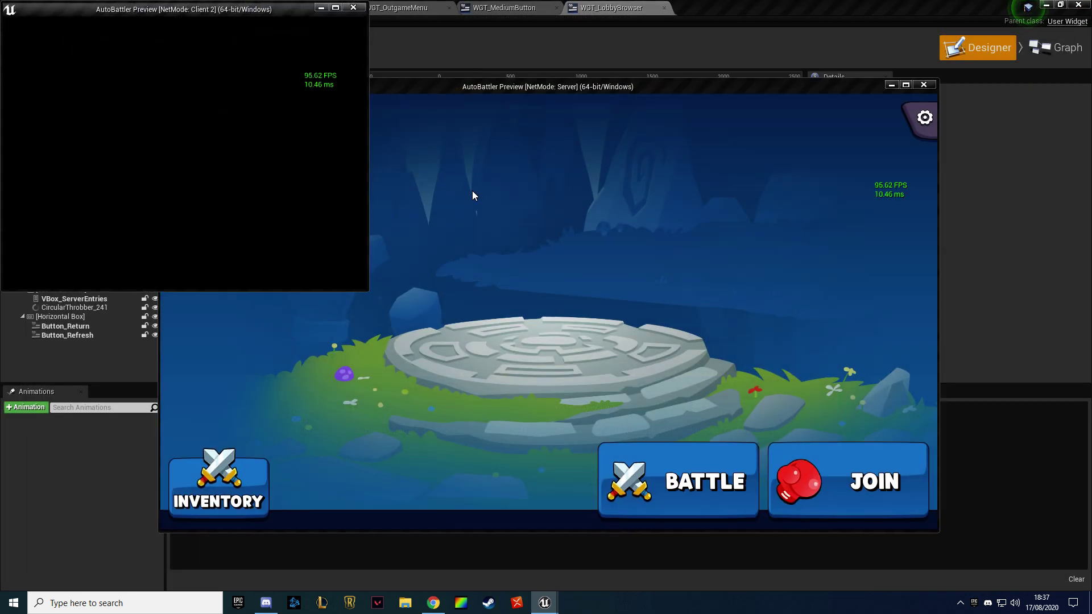
pyautogui.click(691, 445)
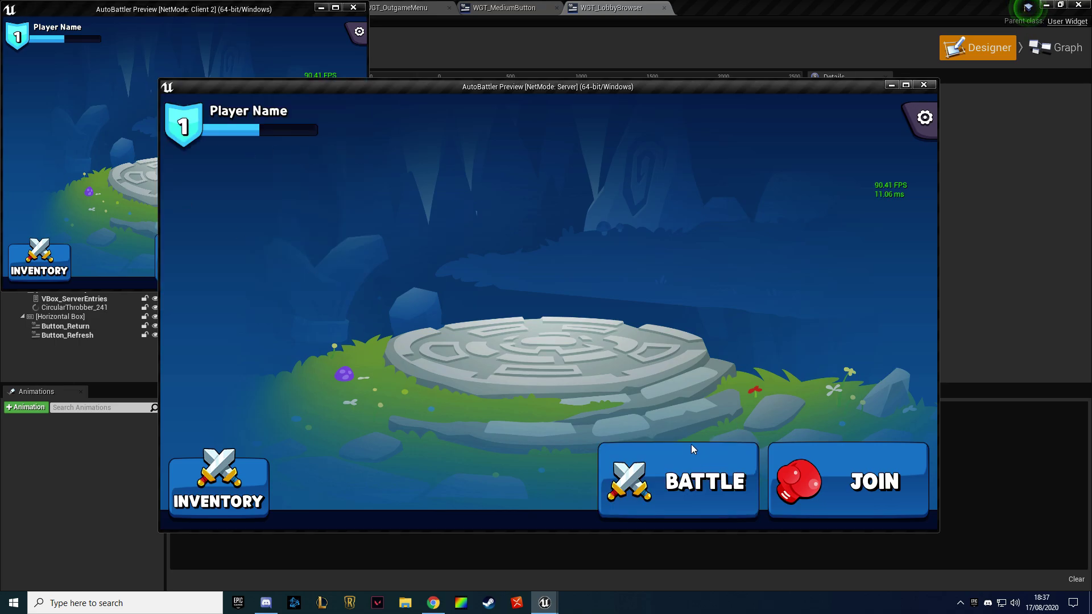
pyautogui.click(71, 141)
# Join and refresh servers from the maximized client, then stop the preview and open asset search
pyautogui.click(335, 7)
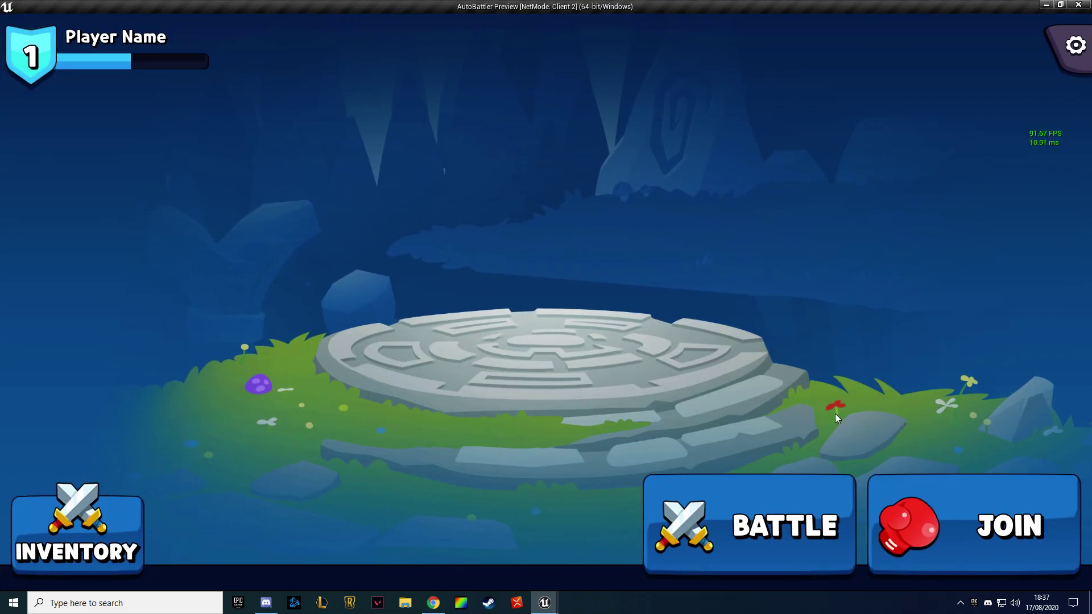
pyautogui.click(946, 493)
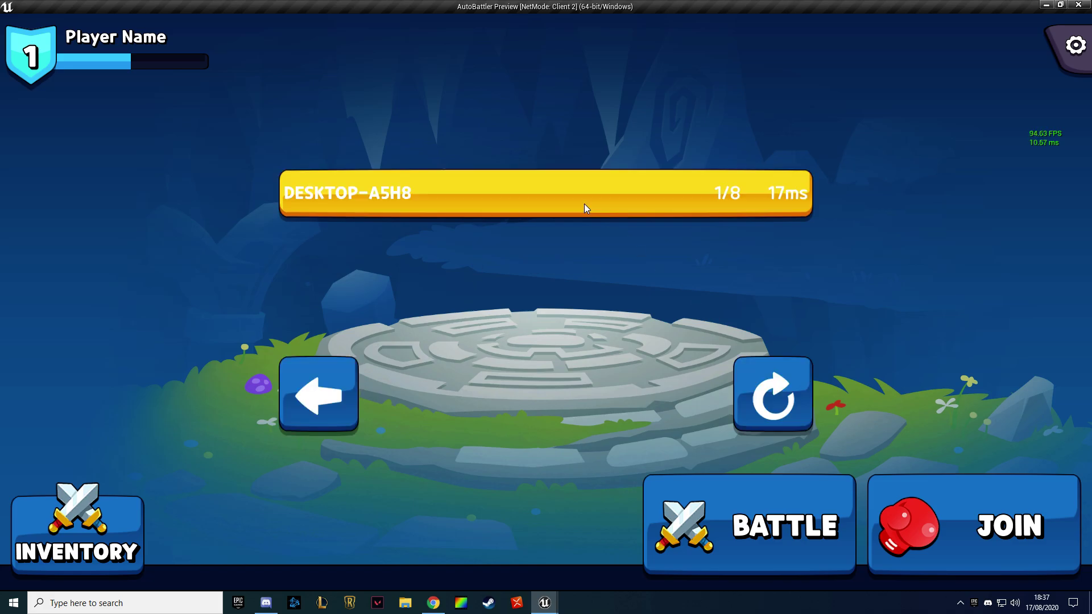
pyautogui.click(772, 394)
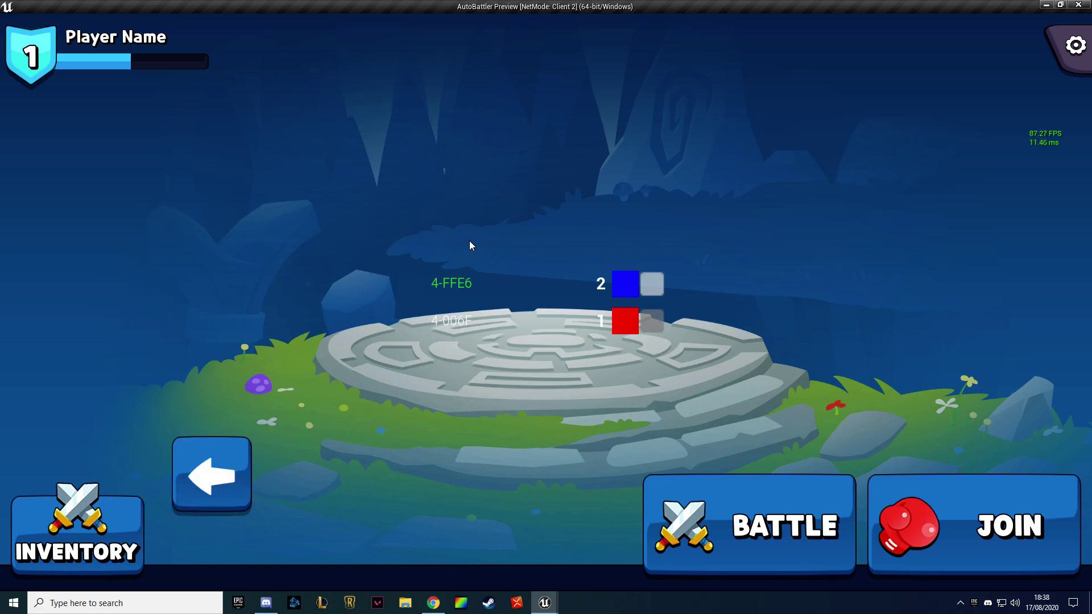
pyautogui.press('Escape')
pyautogui.hotkey('ctrl', 'p')
# Open WGT_MultiplayerLobby through a search for 'lobby wgt'
pyautogui.write('lobby')
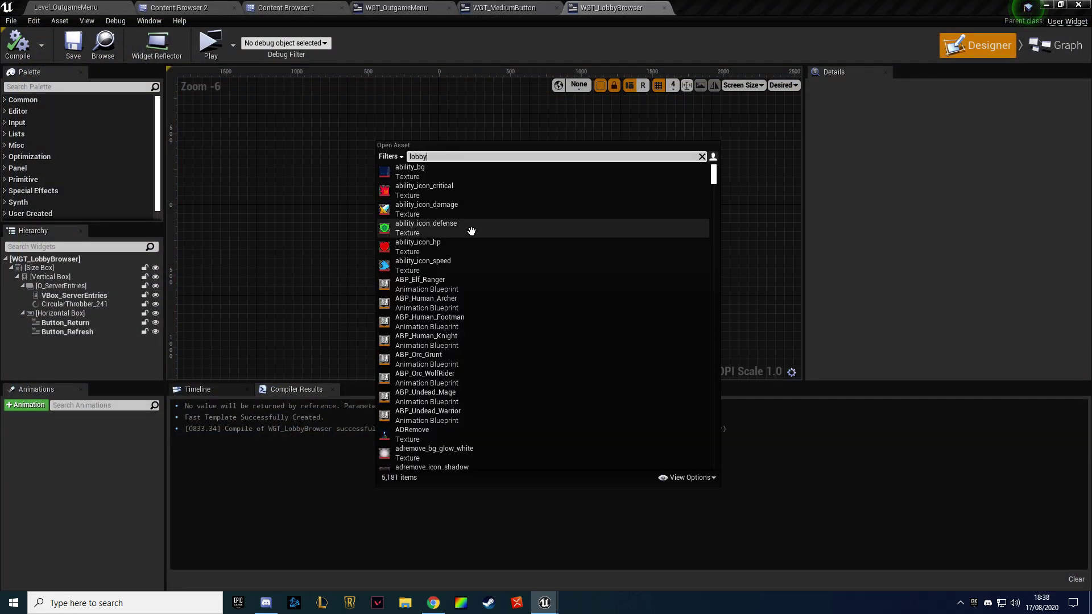
pyautogui.write(' wgt')
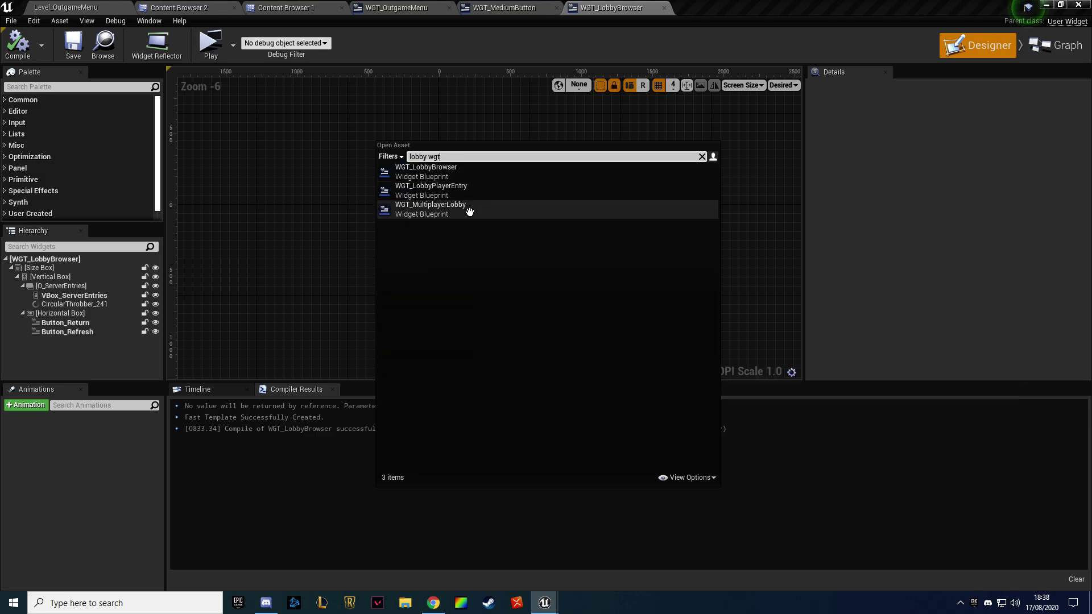
pyautogui.click(469, 211)
pyautogui.click(611, 8)
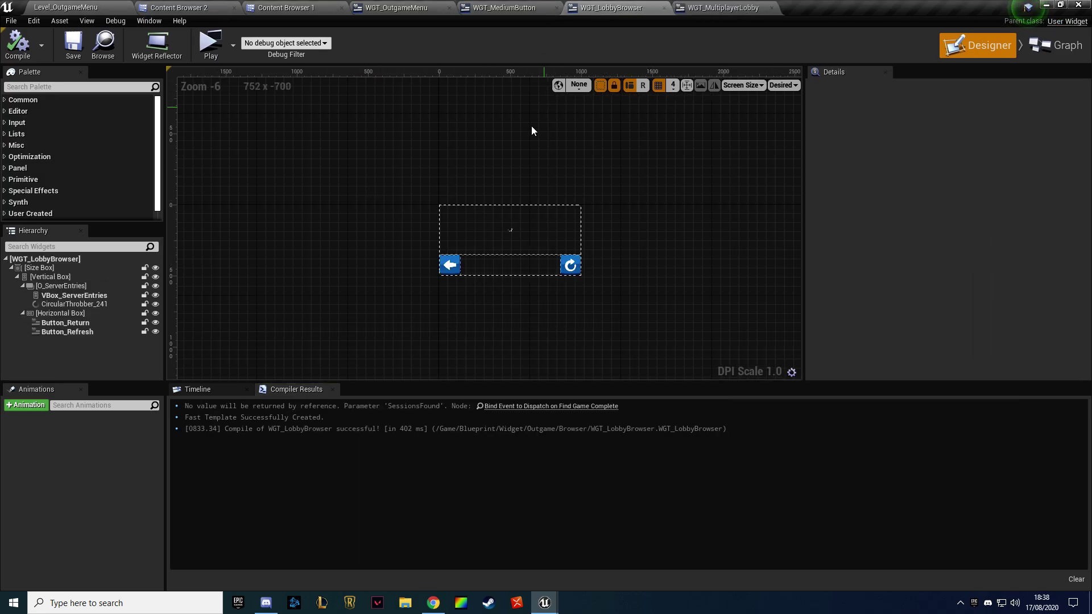
pyautogui.click(392, 120)
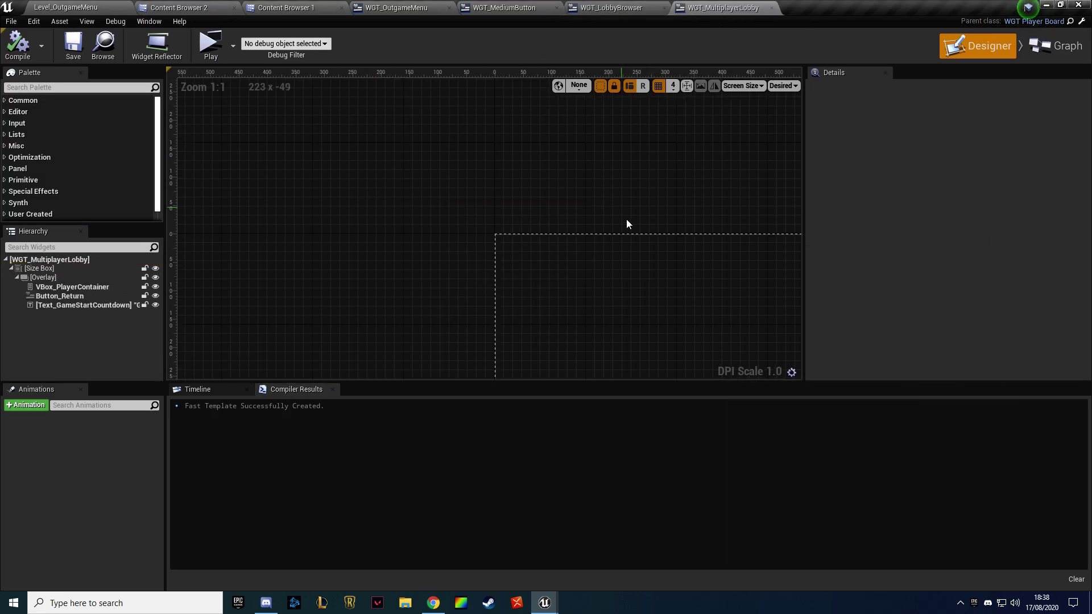
pyautogui.click(722, 8)
pyautogui.scroll(1, 346, 166)
# Set the lobby Size Box overrides to 1000 by 500 and compile
pyautogui.click(70, 268)
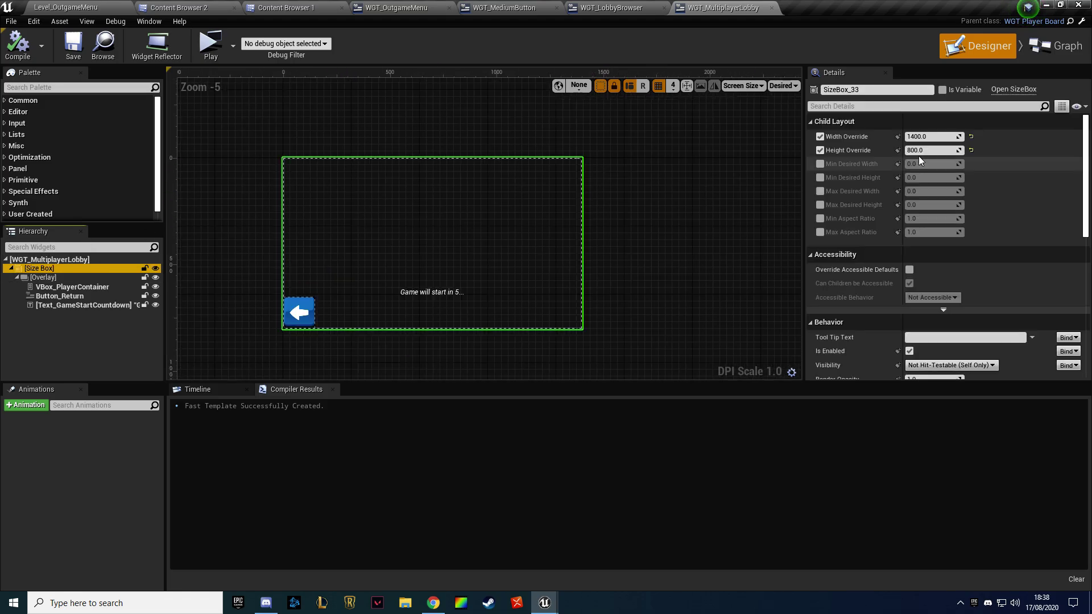
pyautogui.click(929, 137)
pyautogui.write('1000')
pyautogui.press('Tab')
pyautogui.write('500')
pyautogui.press('Return')
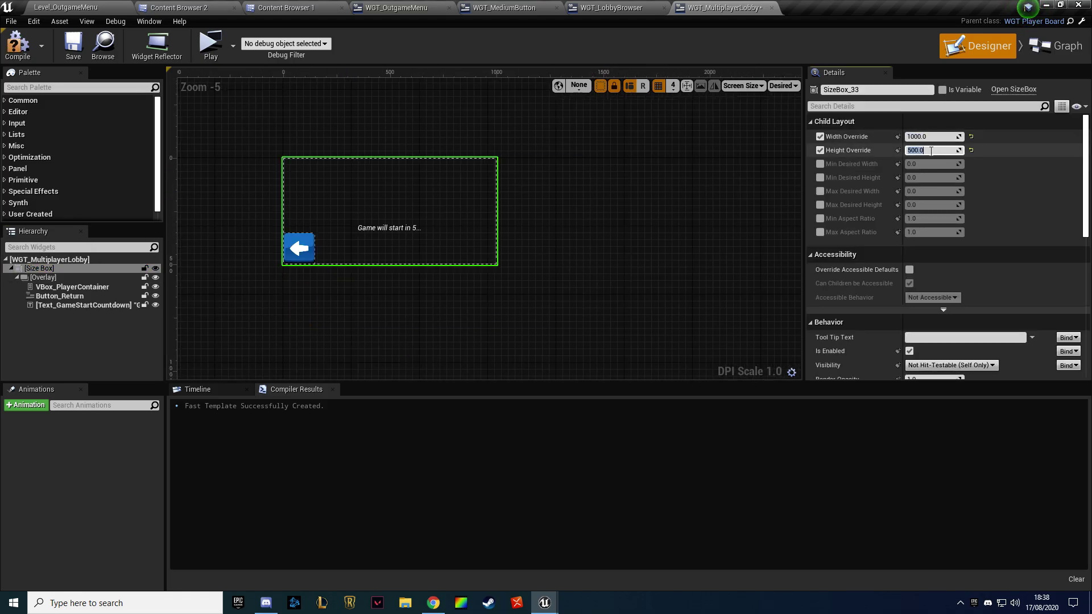
pyautogui.click(17, 44)
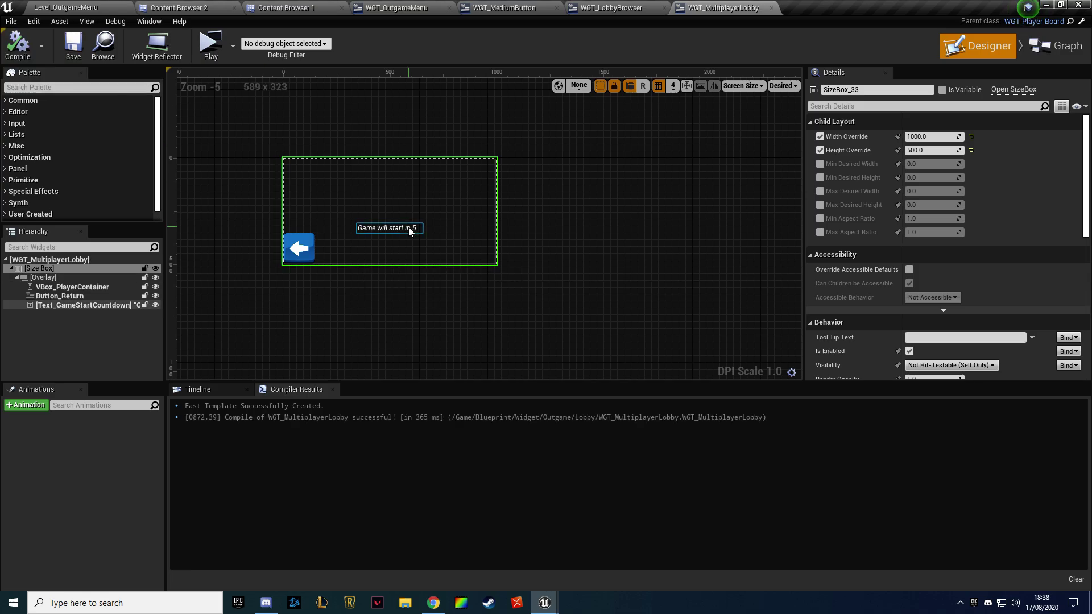
# Give the countdown text the F_MainText font family and save the lobby widget
pyautogui.click(398, 228)
pyautogui.scroll(-2, 956, 256)
pyautogui.scroll(-1, 956, 255)
pyautogui.click(932, 321)
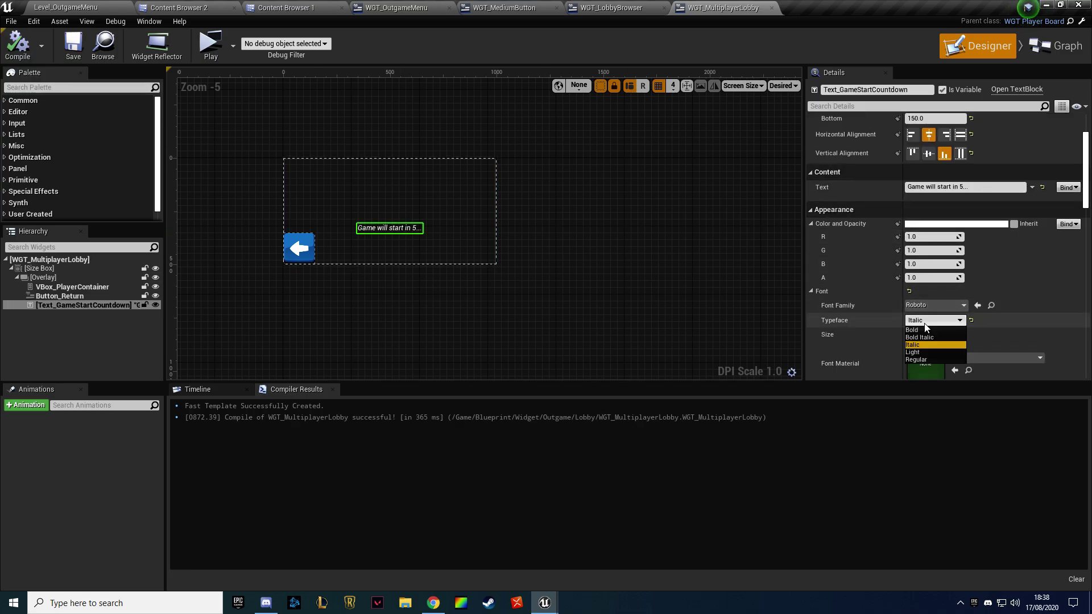
pyautogui.click(923, 319)
pyautogui.click(932, 305)
pyautogui.click(942, 428)
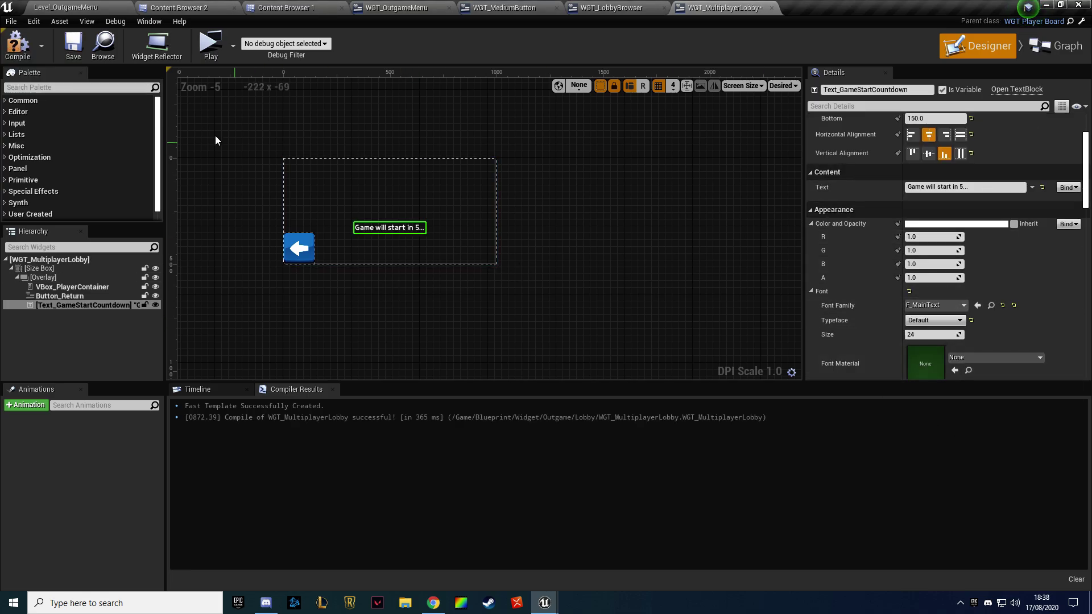
pyautogui.click(71, 50)
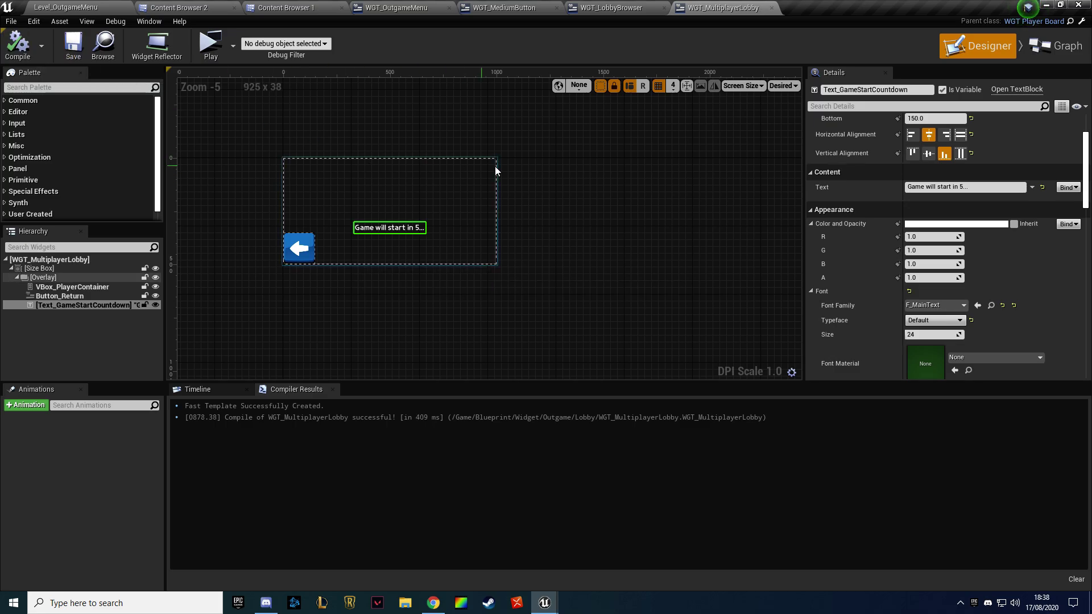
# Pan the layout view and open WGT_SmallButton for editing
pyautogui.scroll(1, 492, 187)
pyautogui.scroll(1, 487, 214)
pyautogui.moveTo(378, 196); pyautogui.dragTo(407, 197, button='right')
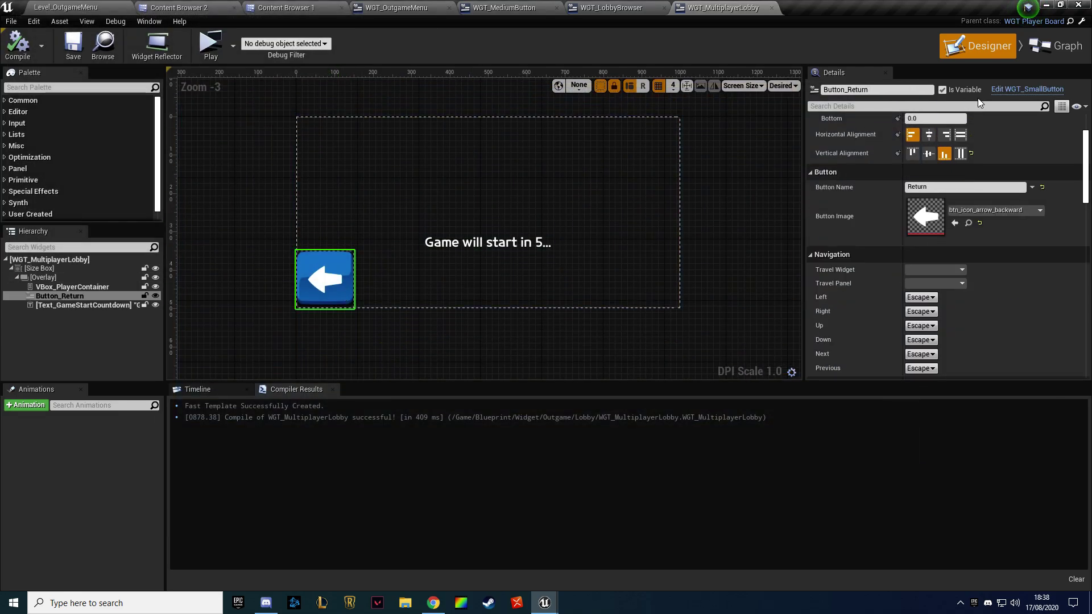
pyautogui.click(1043, 91)
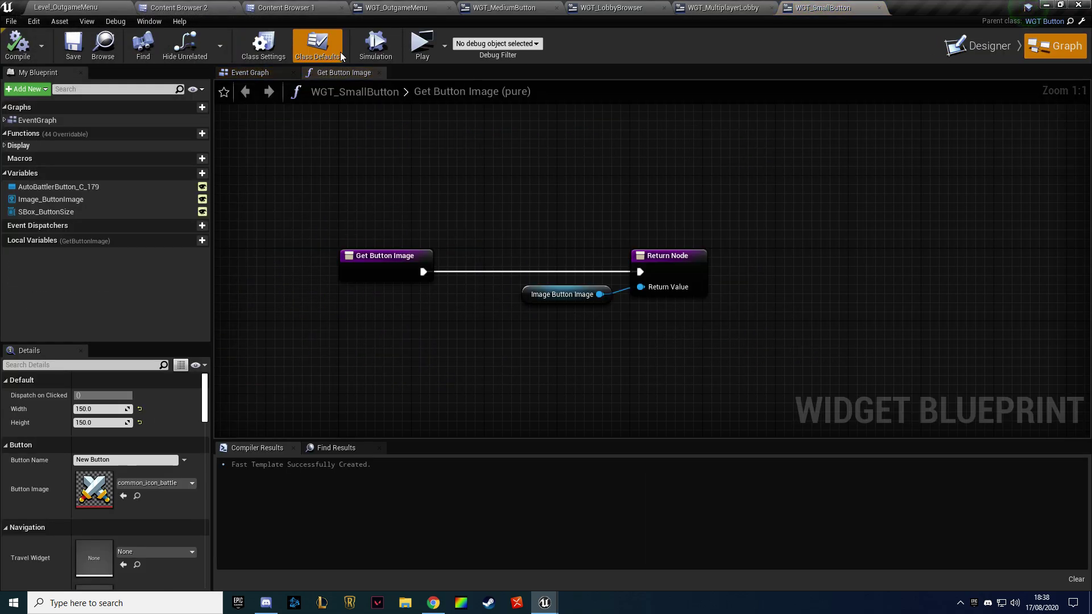
# Set WGT_SmallButton's default Width and Height to 100, compile, save, and launch with Alt+P
pyautogui.click(100, 409)
pyautogui.write('10')
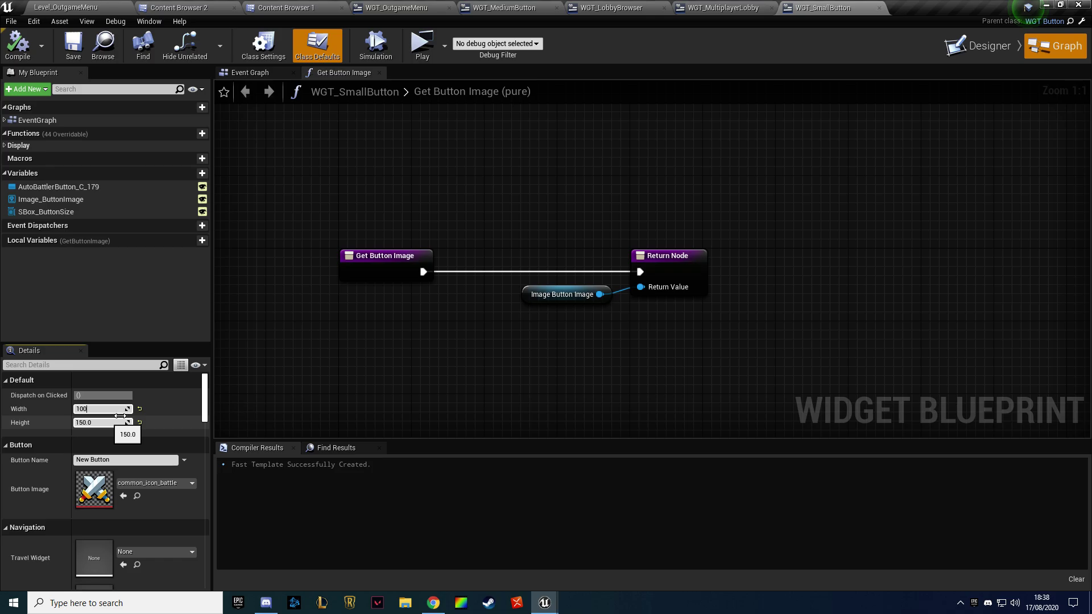
pyautogui.press('Tab')
pyautogui.write('100')
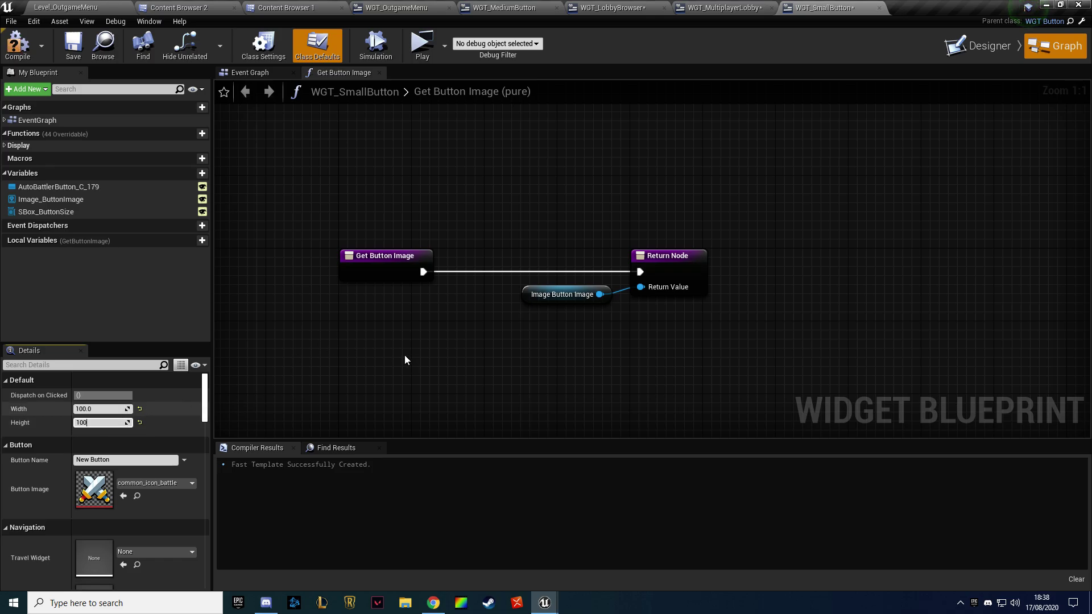
pyautogui.press('Return')
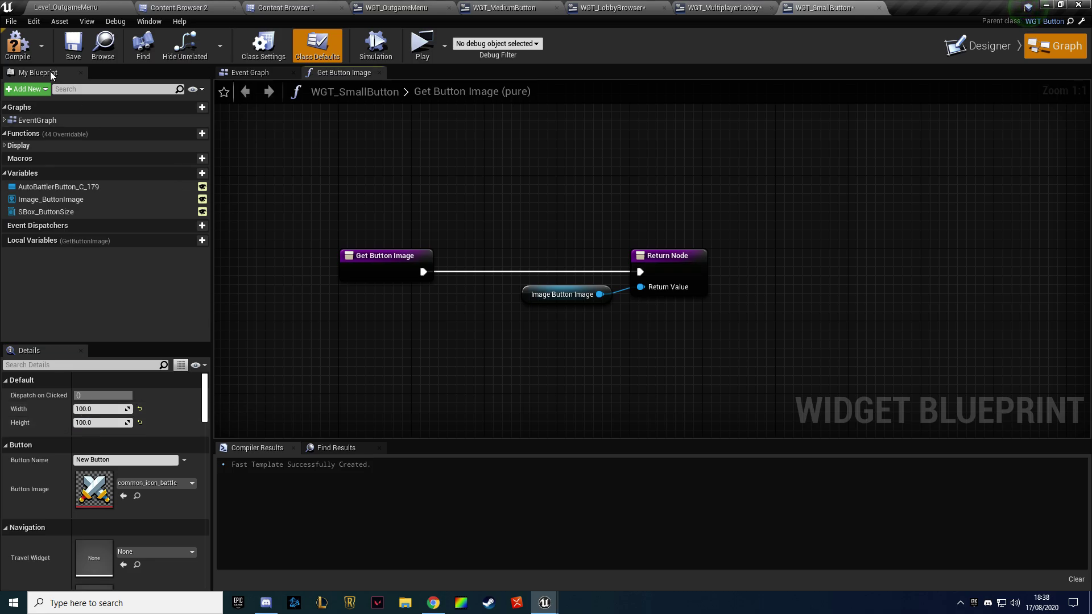
pyautogui.click(17, 44)
pyautogui.click(70, 49)
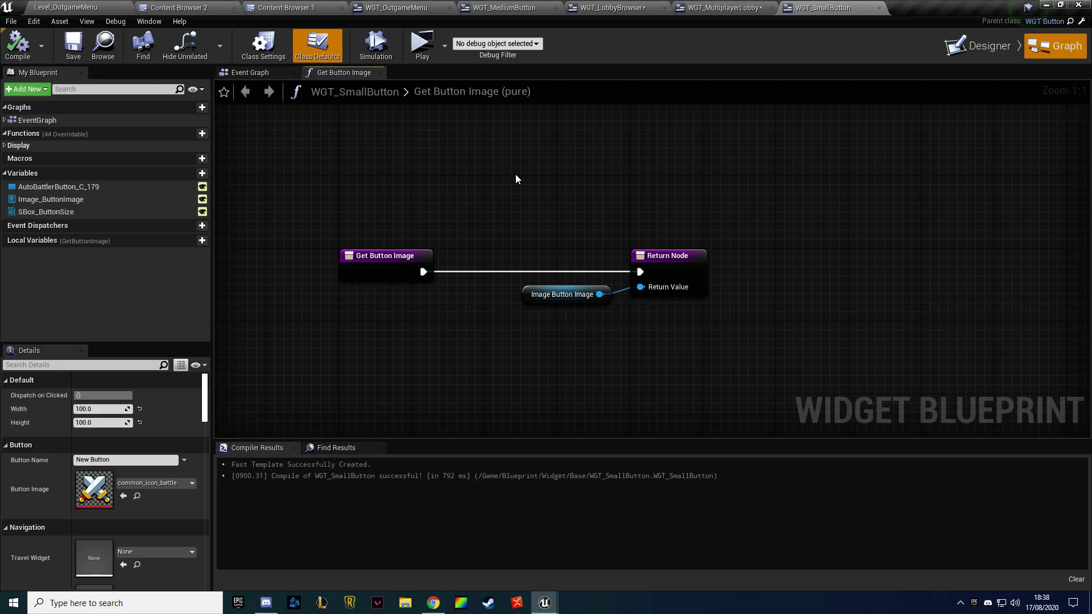
pyautogui.hotkey('alt', 'p')
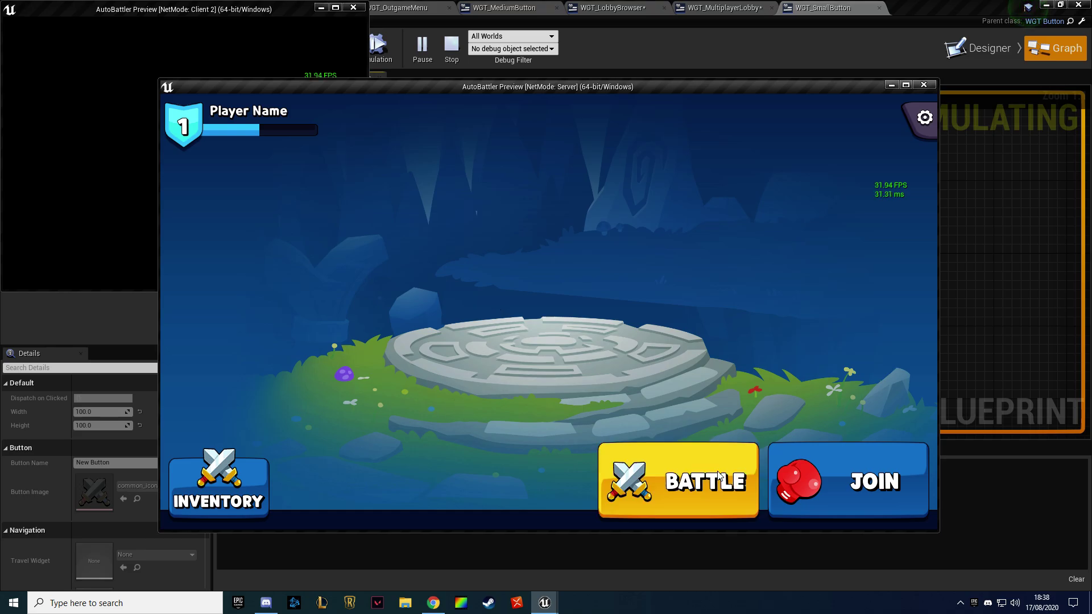
# Host a battle on the server, join its lobby from the maximized client, then end the preview
pyautogui.click(928, 120)
pyautogui.click(549, 370)
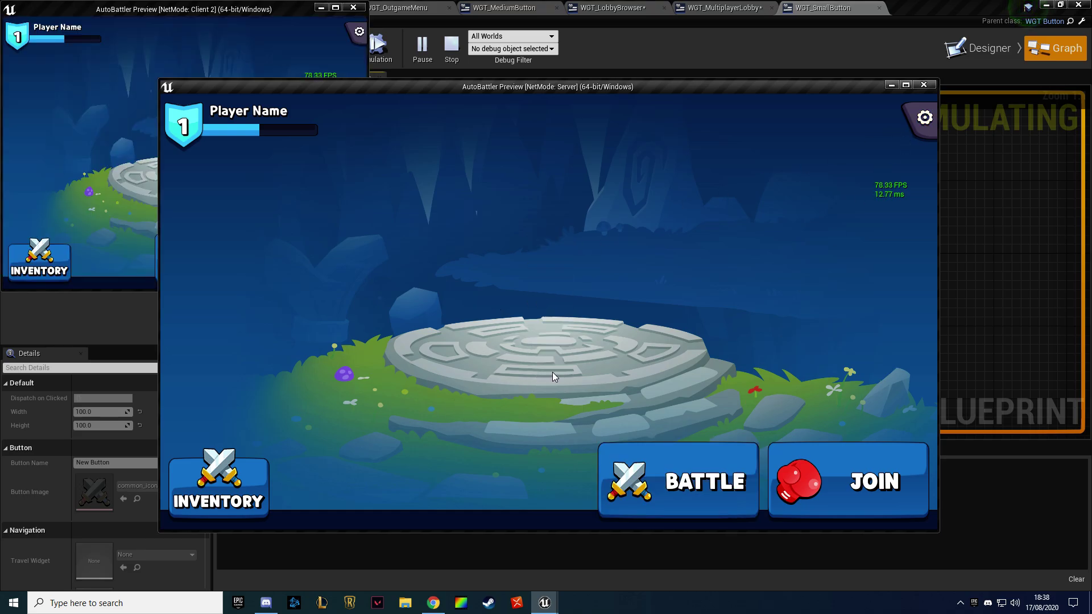
pyautogui.click(672, 482)
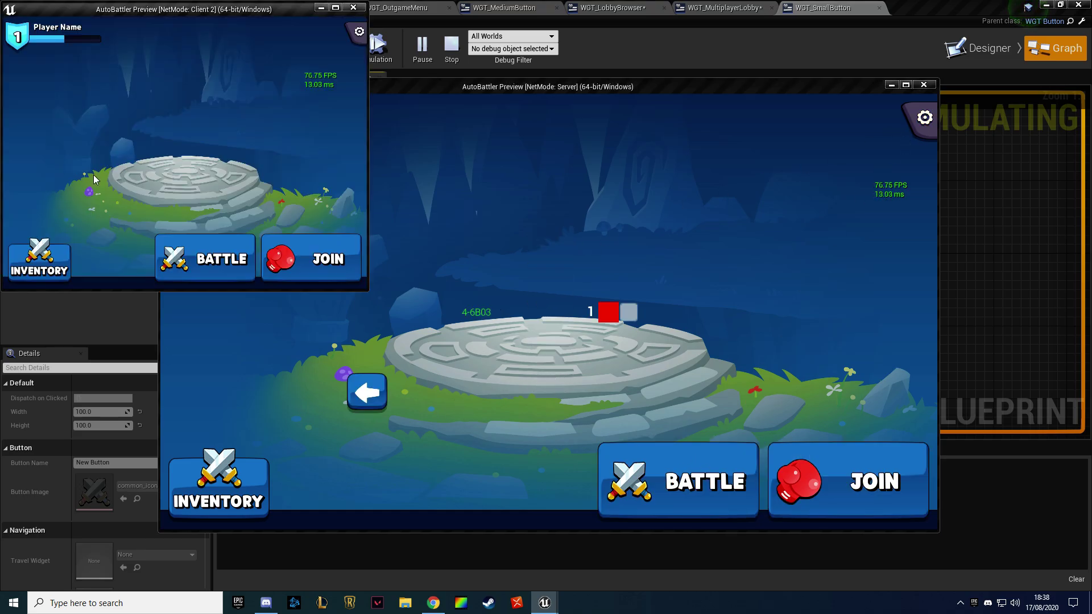
pyautogui.click(311, 259)
pyautogui.click(336, 8)
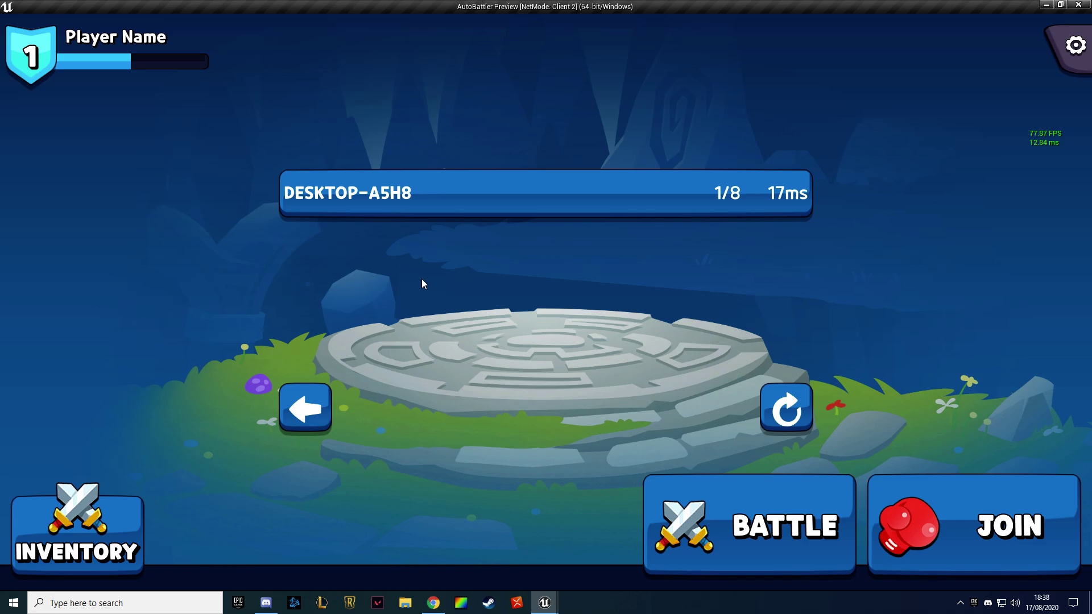
pyautogui.click(432, 200)
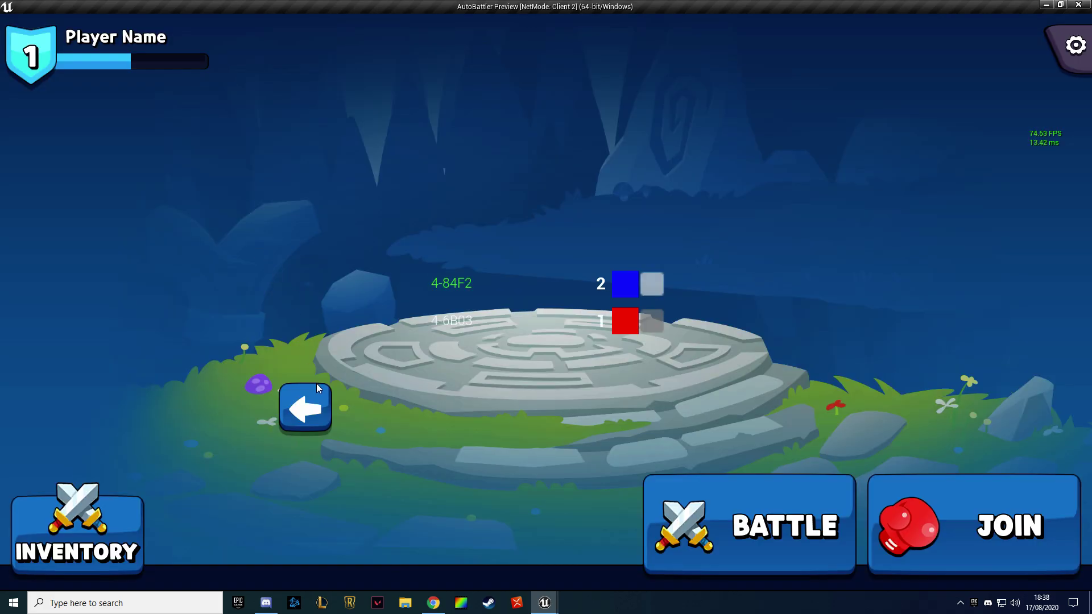
pyautogui.press('Escape')
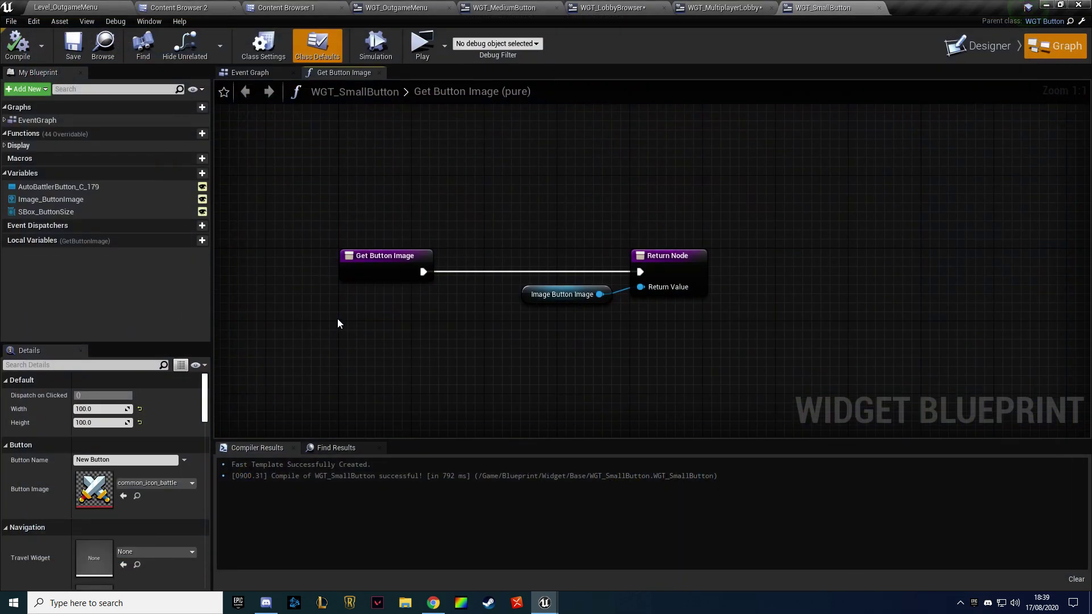
# Replace Image_ButtonImage's crossed-swords brush with the btn_icon_refresh texture
pyautogui.click(992, 50)
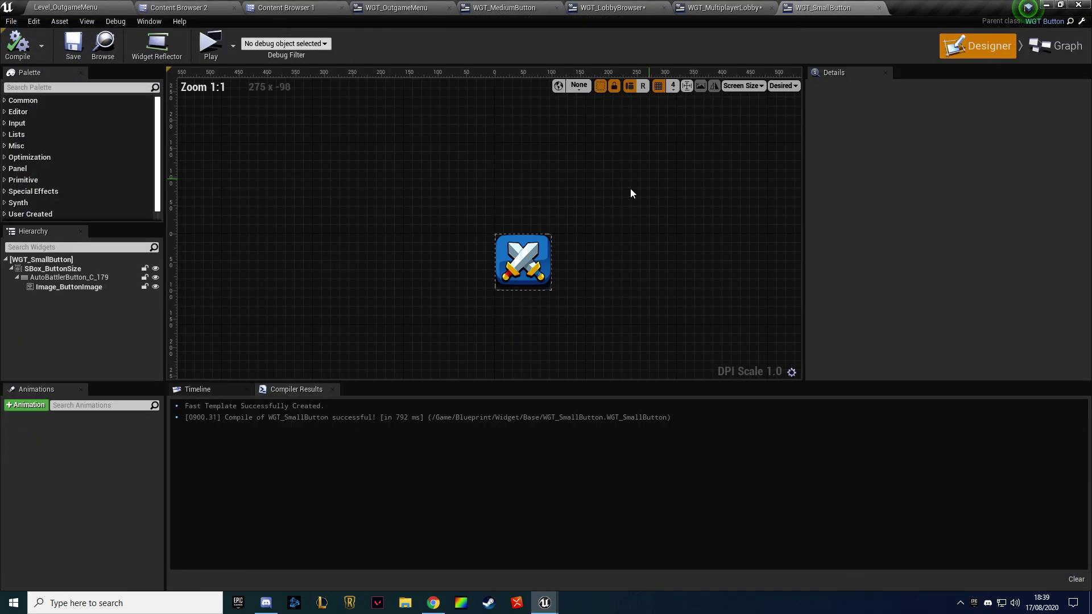
pyautogui.click(513, 267)
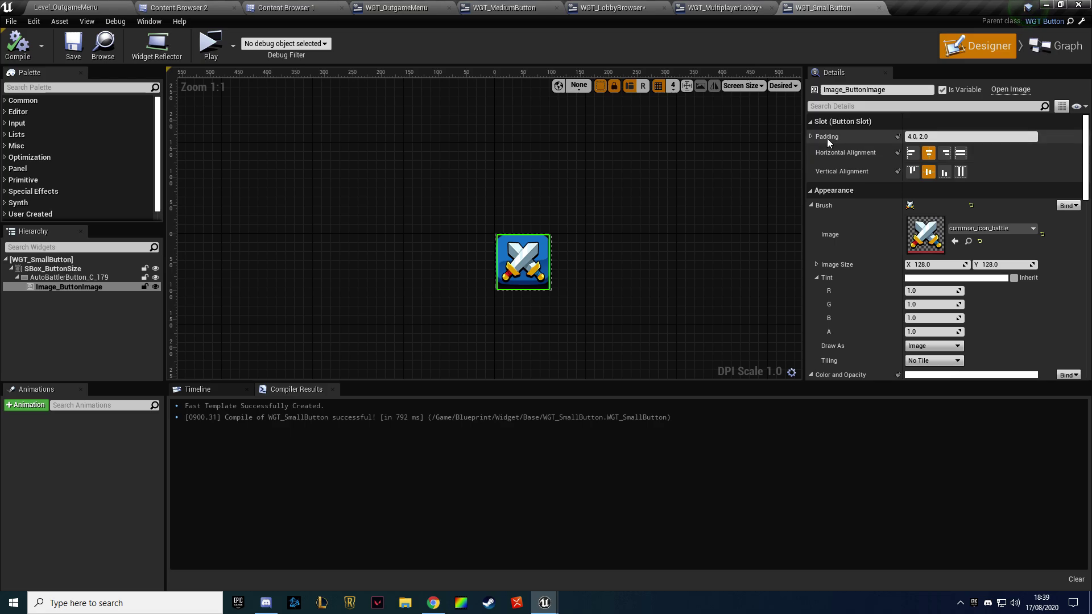
pyautogui.click(1011, 228)
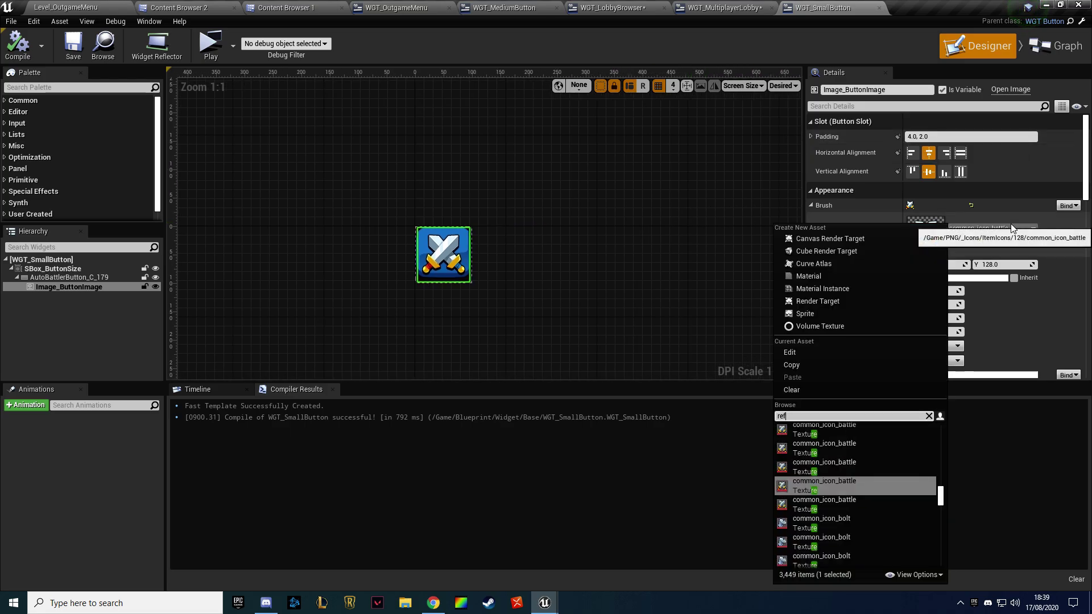
pyautogui.write('refr')
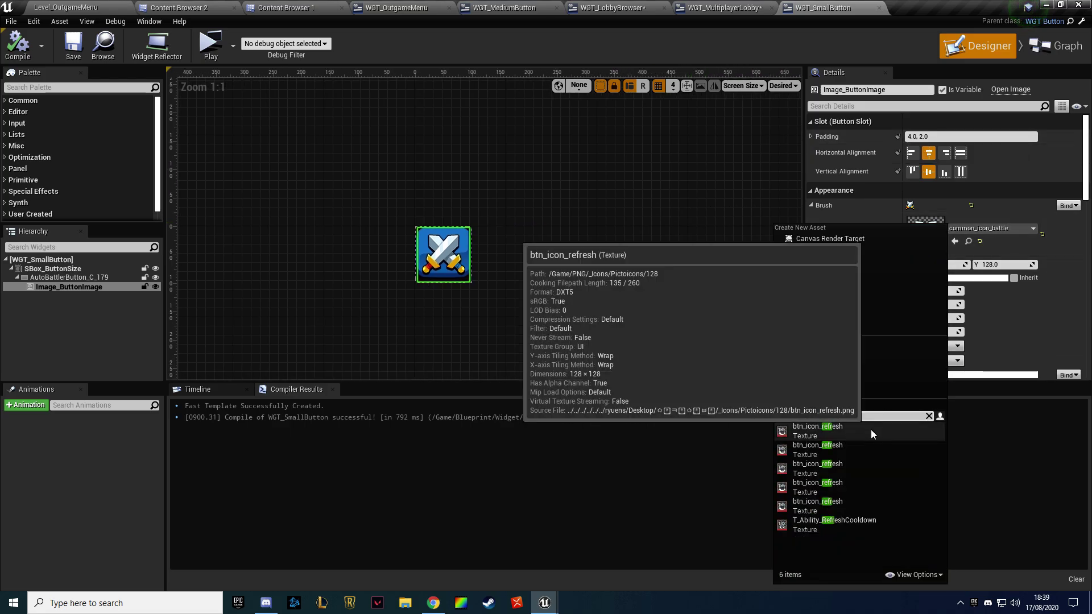
pyautogui.click(871, 429)
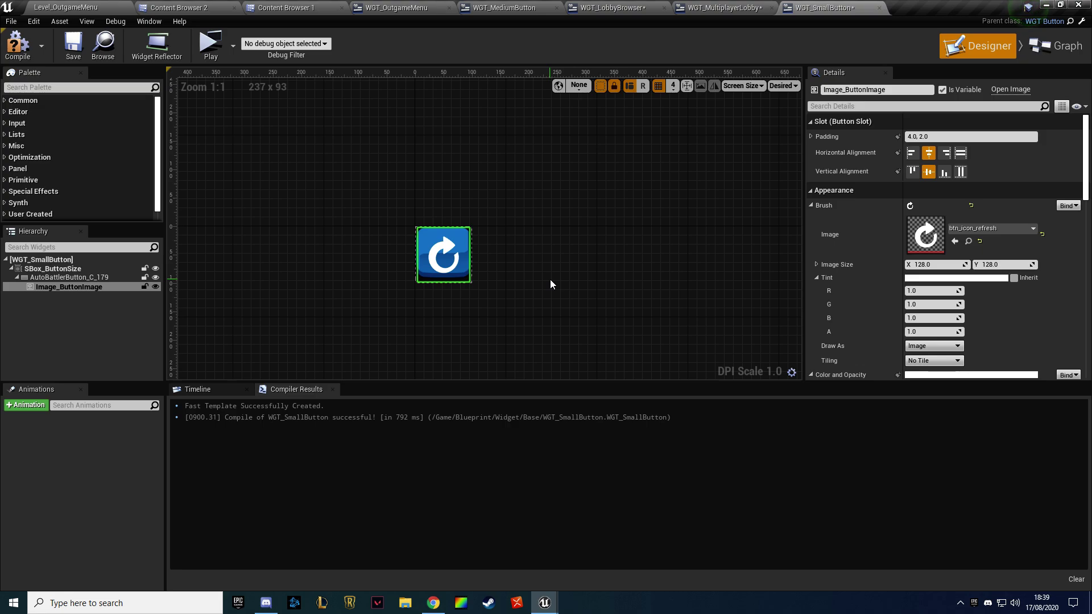
# Try a bottom padding of 10 on the image, then set padding to 0 on every side
pyautogui.click(810, 138)
pyautogui.click(930, 191)
pyautogui.write('10')
pyautogui.press('Return')
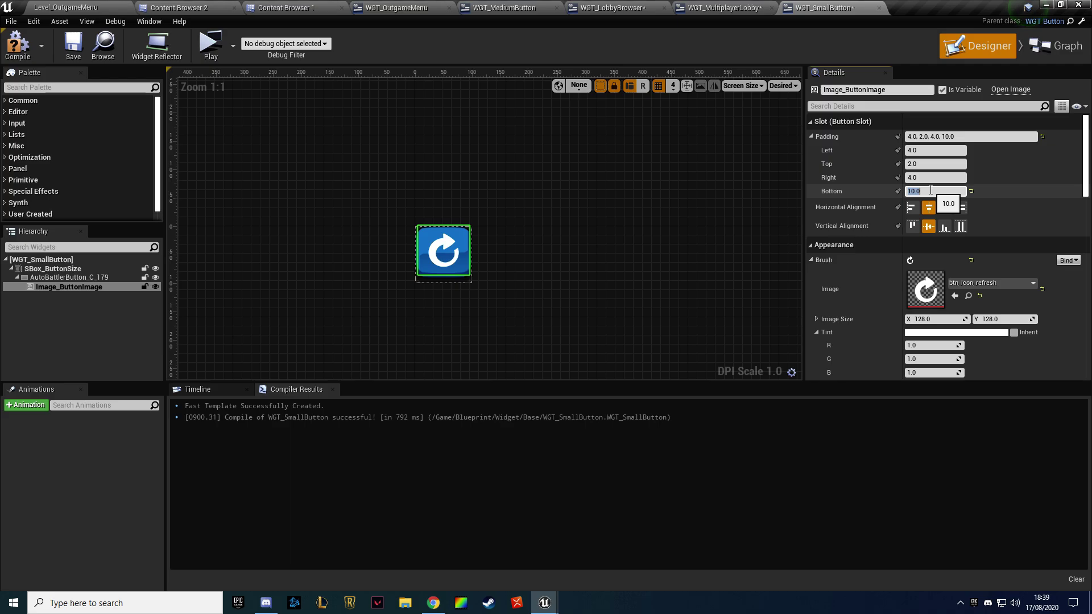
pyautogui.click(960, 137)
pyautogui.write('0')
pyautogui.press('Return')
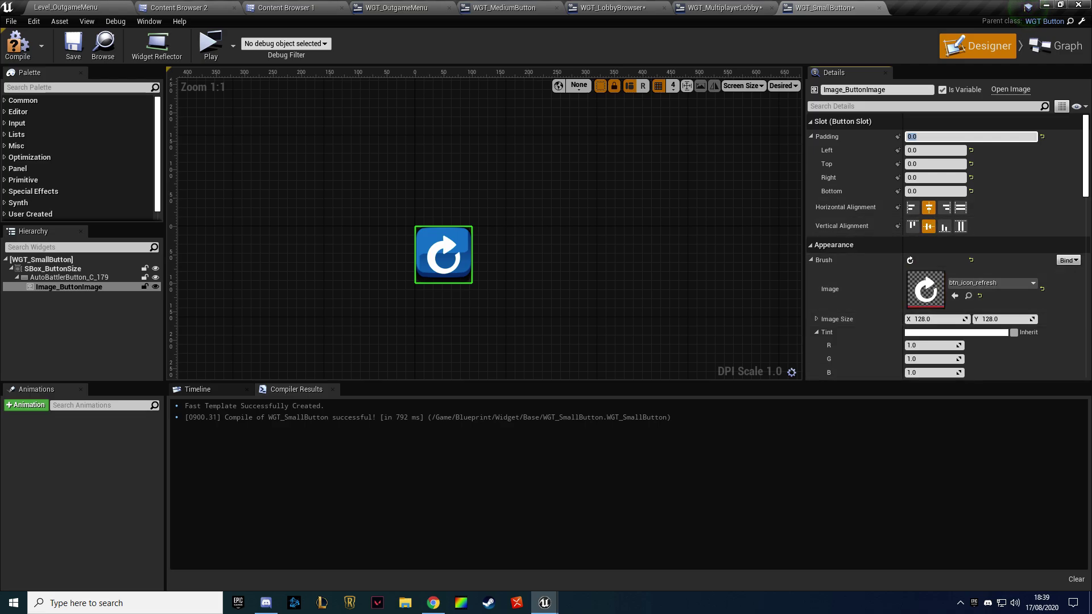
# Check the reference in the browser, then try image bottom paddings of 5.0 and 10.0
pyautogui.click(433, 602)
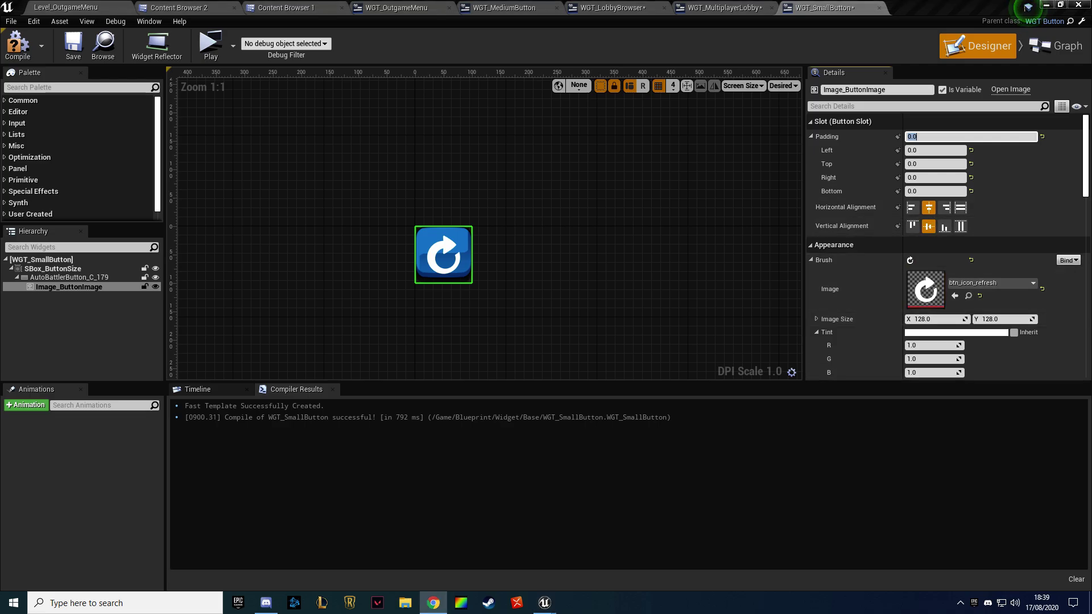
pyautogui.click(839, 172)
pyautogui.click(933, 191)
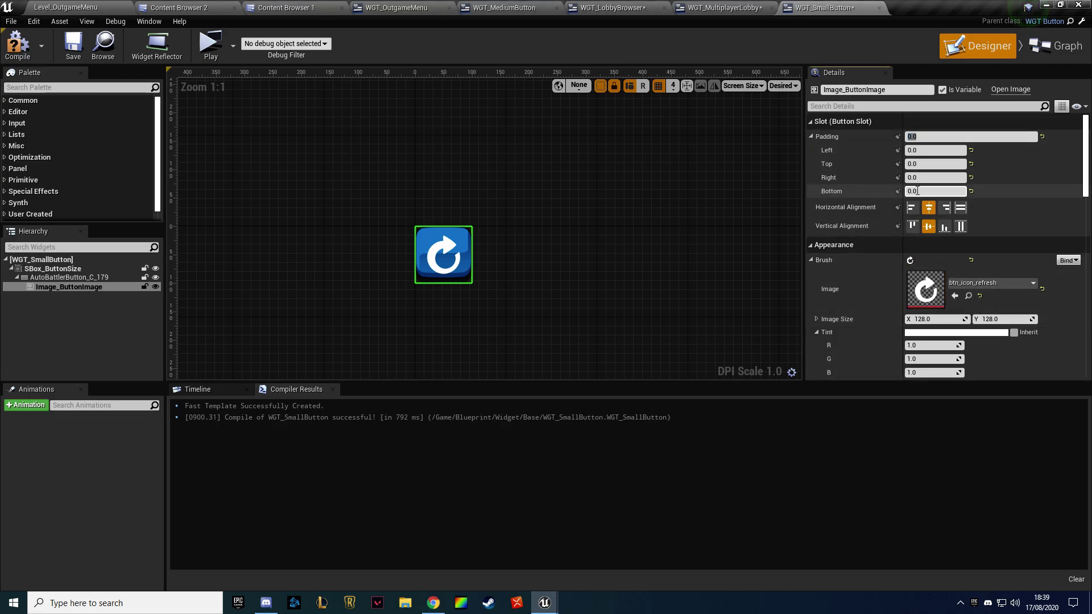
pyautogui.write('5')
pyautogui.press('Return')
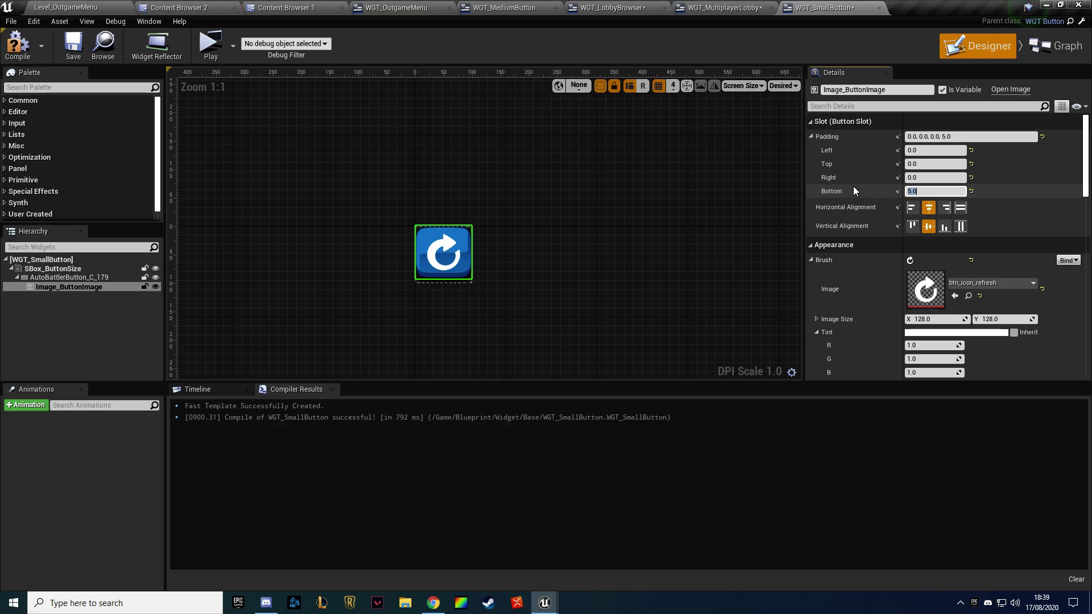
pyautogui.click(827, 195)
pyautogui.click(443, 253)
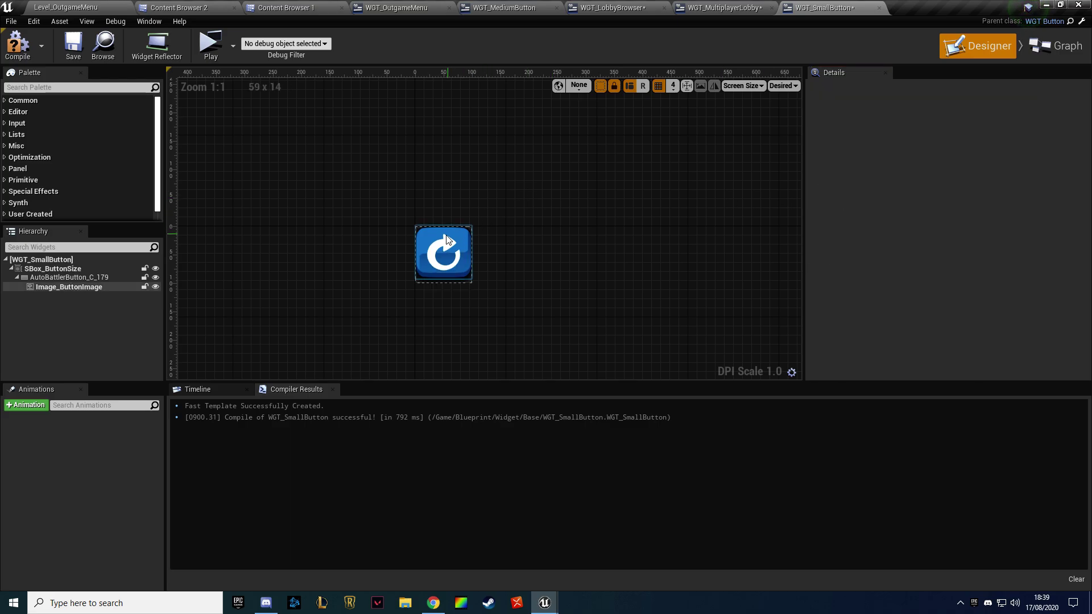
pyautogui.click(933, 192)
pyautogui.write('10')
pyautogui.press('Return')
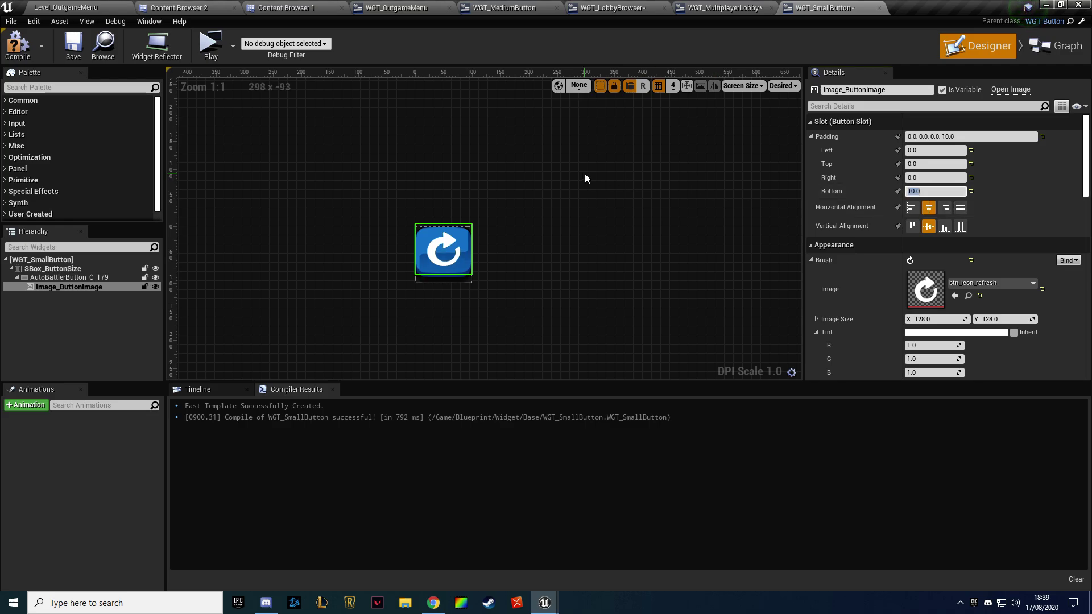
# Center the image horizontally in the button and reset its bottom padding to 0
pyautogui.click(585, 173)
pyautogui.click(448, 241)
pyautogui.click(922, 207)
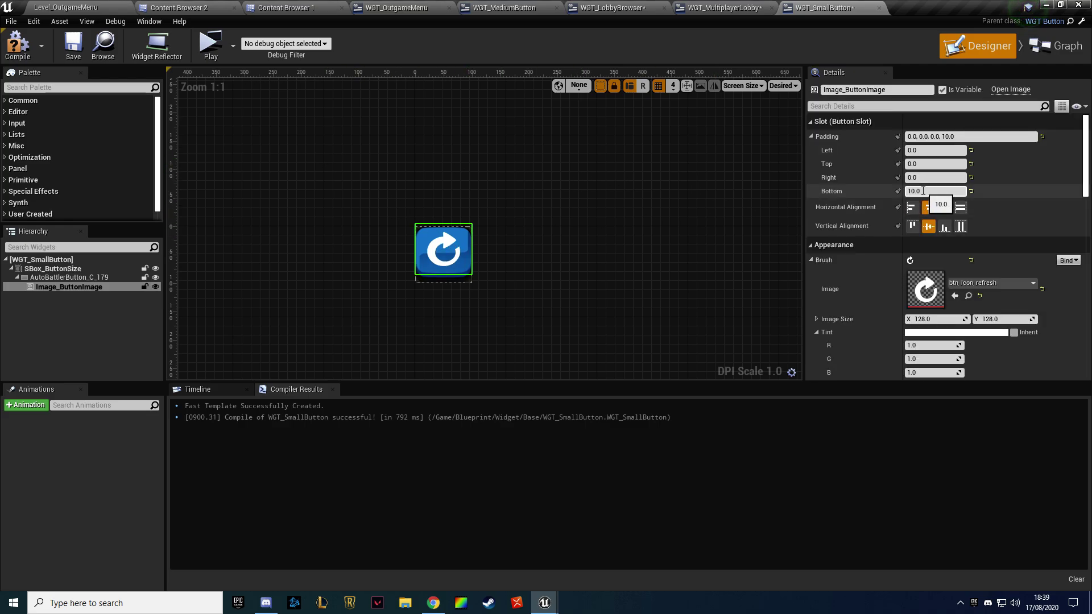
pyautogui.click(922, 191)
pyautogui.write('0')
pyautogui.press('Return')
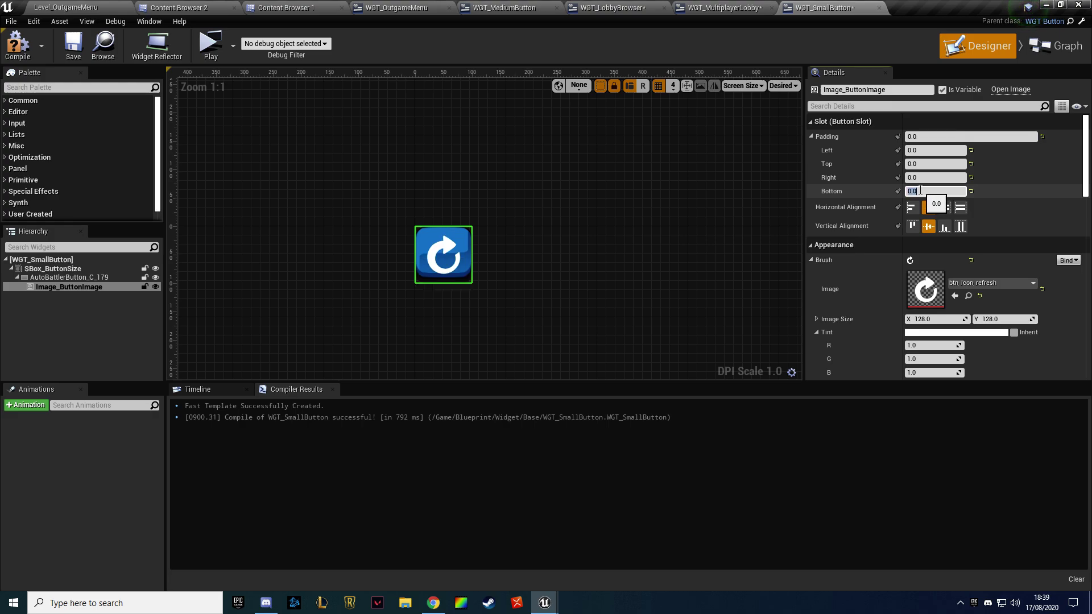
# Try an image size of 50 × 50, then widen the image to 90
pyautogui.click(932, 319)
pyautogui.write('50')
pyautogui.press('Return')
pyautogui.click(1002, 318)
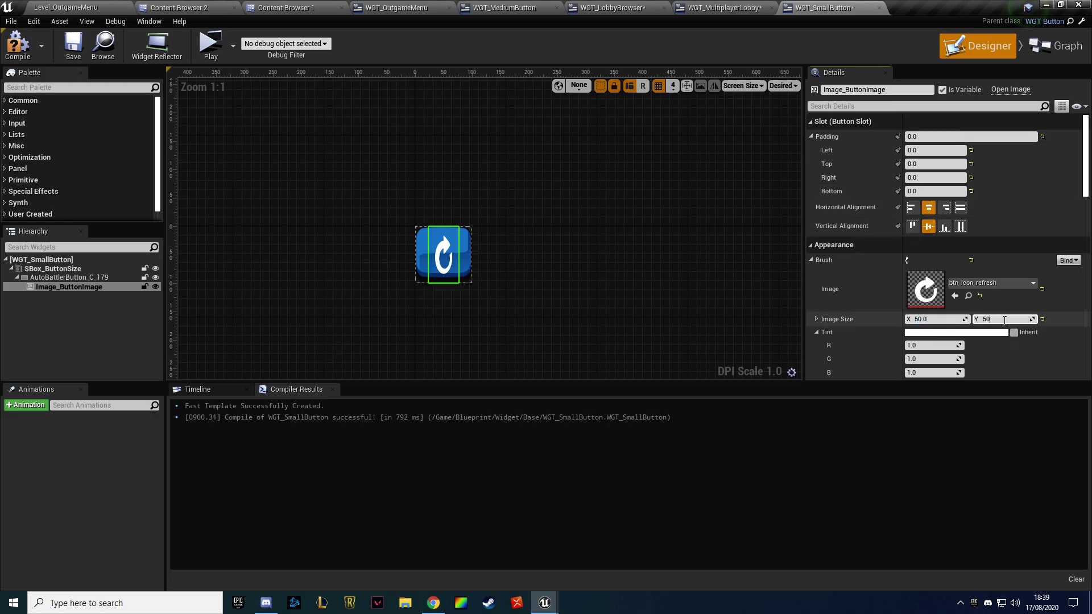
pyautogui.write('50')
pyautogui.press('Return')
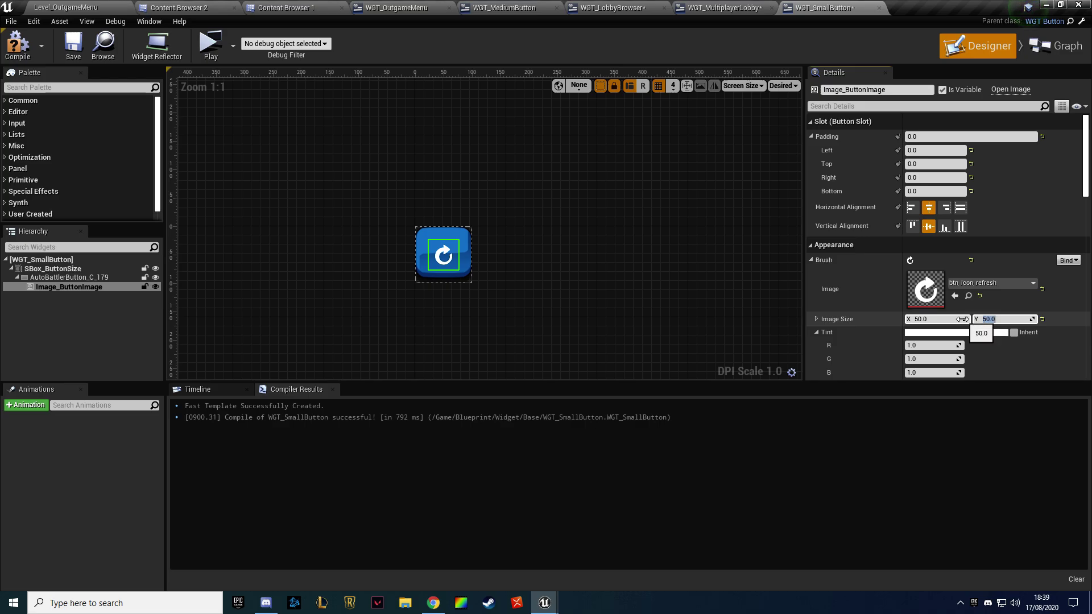
pyautogui.write('90')
pyautogui.click(933, 319)
pyautogui.write('90')
pyautogui.press('Return')
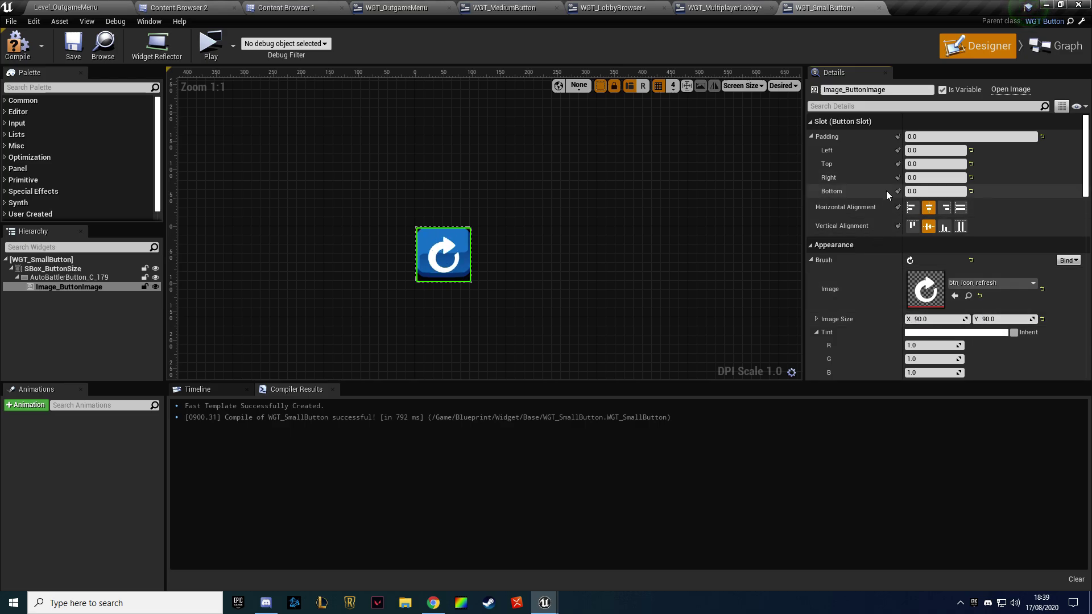
# Test bottom paddings of 10, 5 and 50 on the image before resetting to 0
pyautogui.click(914, 191)
pyautogui.write('10')
pyautogui.press('Return')
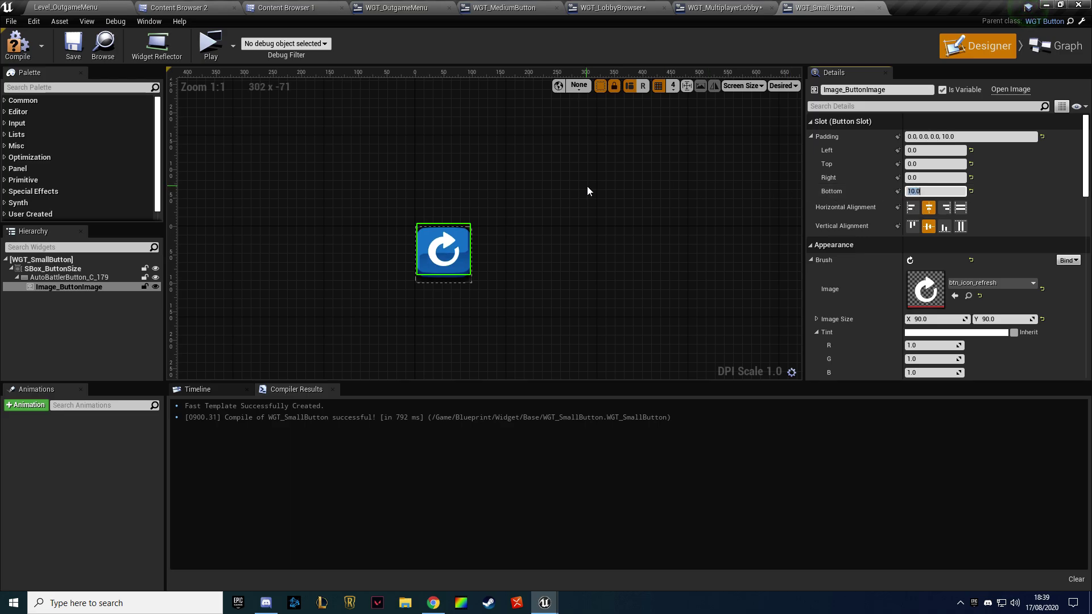
pyautogui.click(587, 186)
pyautogui.click(439, 242)
pyautogui.click(915, 192)
pyautogui.write('5')
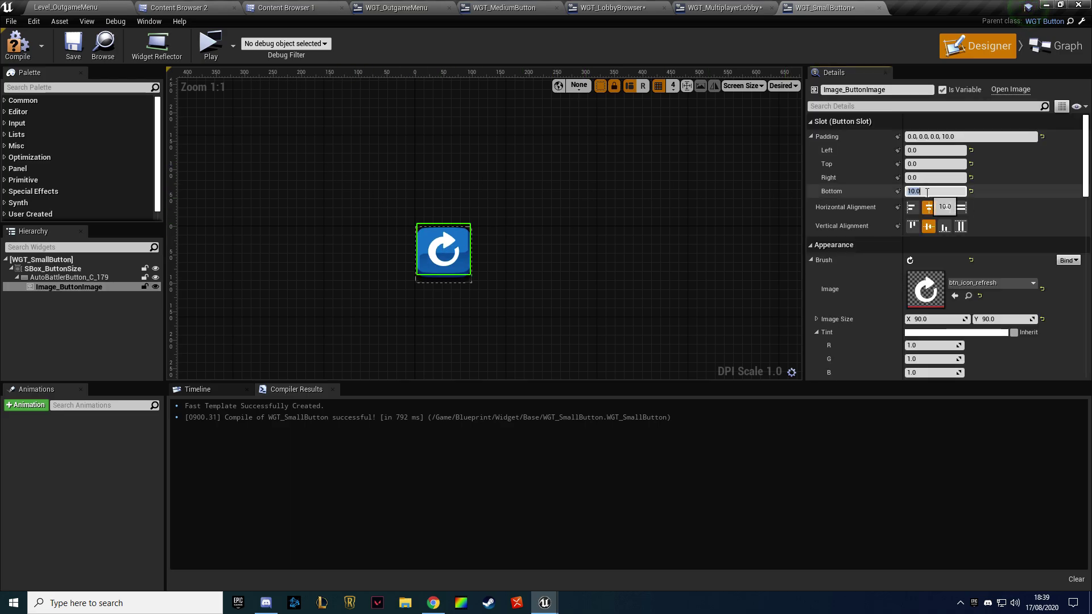
pyautogui.press('Return')
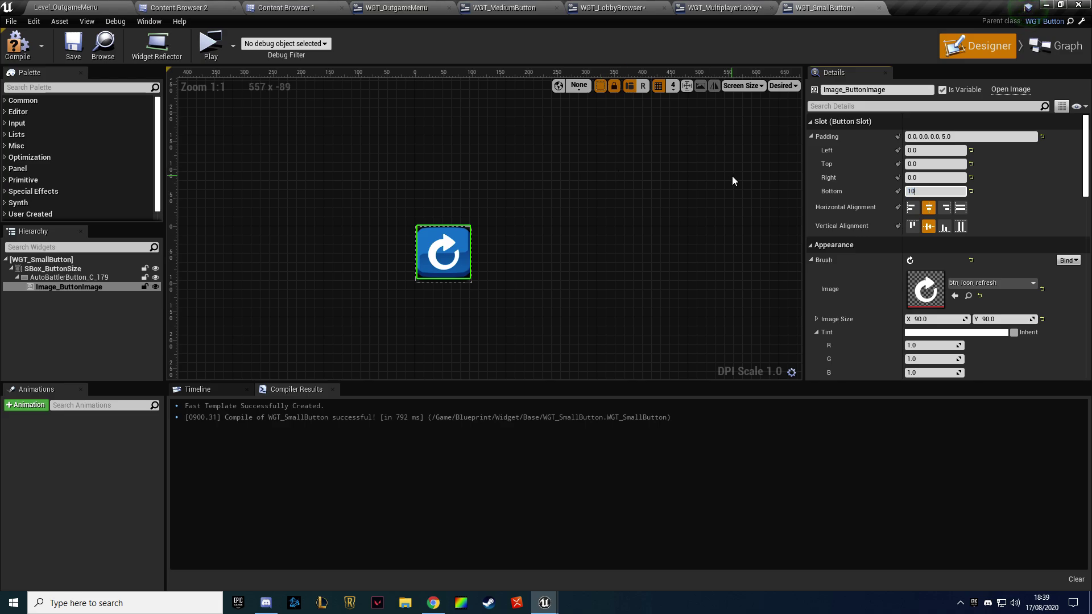
pyautogui.press('Return')
pyautogui.write('50')
pyautogui.press('Return')
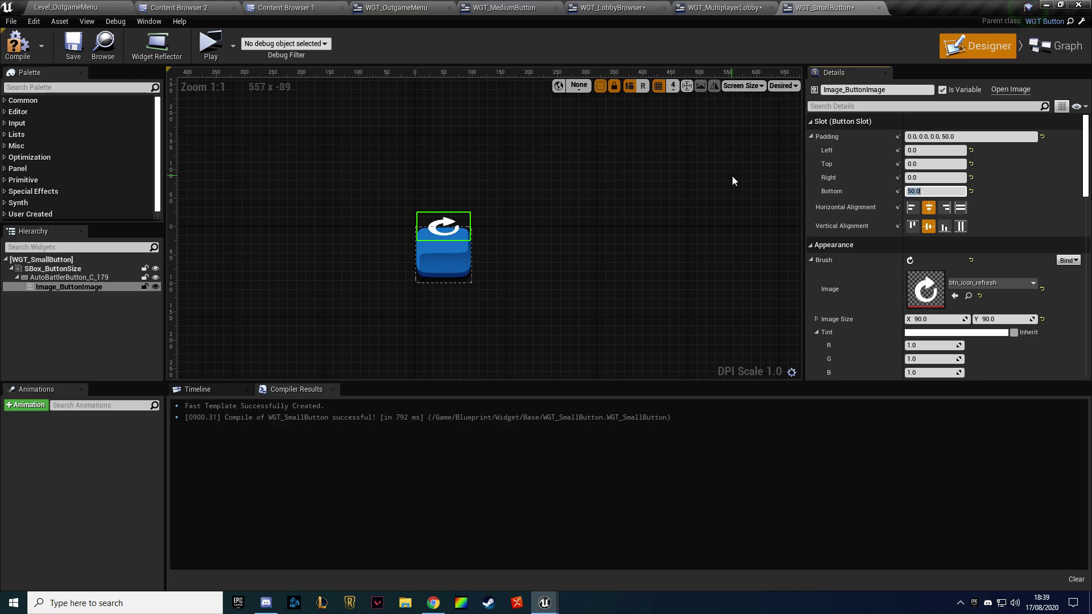
pyautogui.write('0')
pyautogui.press('Return')
# Set the refresh image size to 80 × 80
pyautogui.click(932, 319)
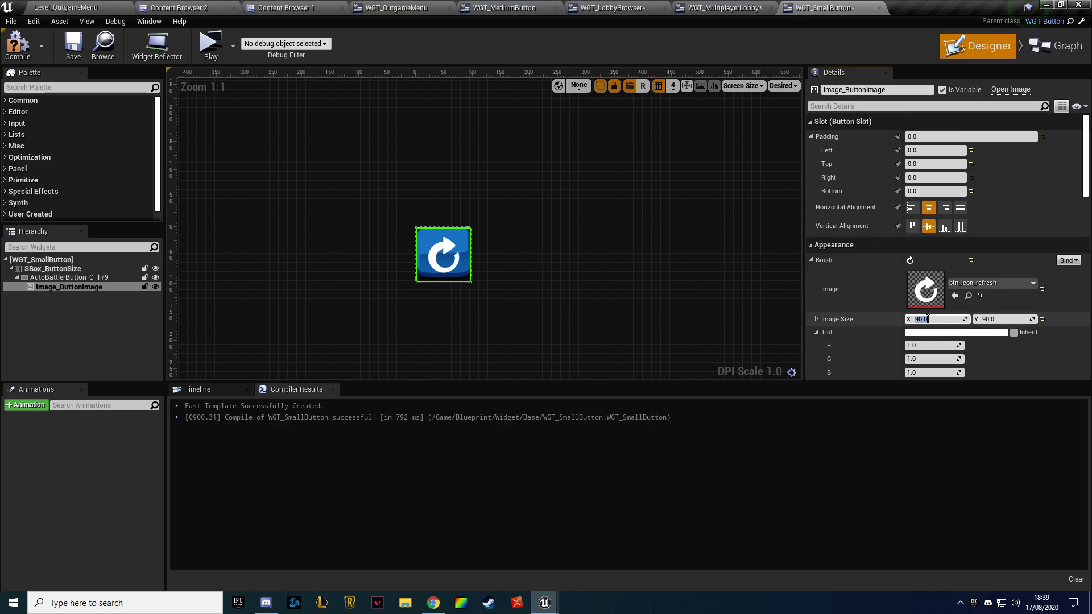
pyautogui.write('80')
pyautogui.press('Return')
pyautogui.click(998, 319)
pyautogui.write('80')
pyautogui.press('Return')
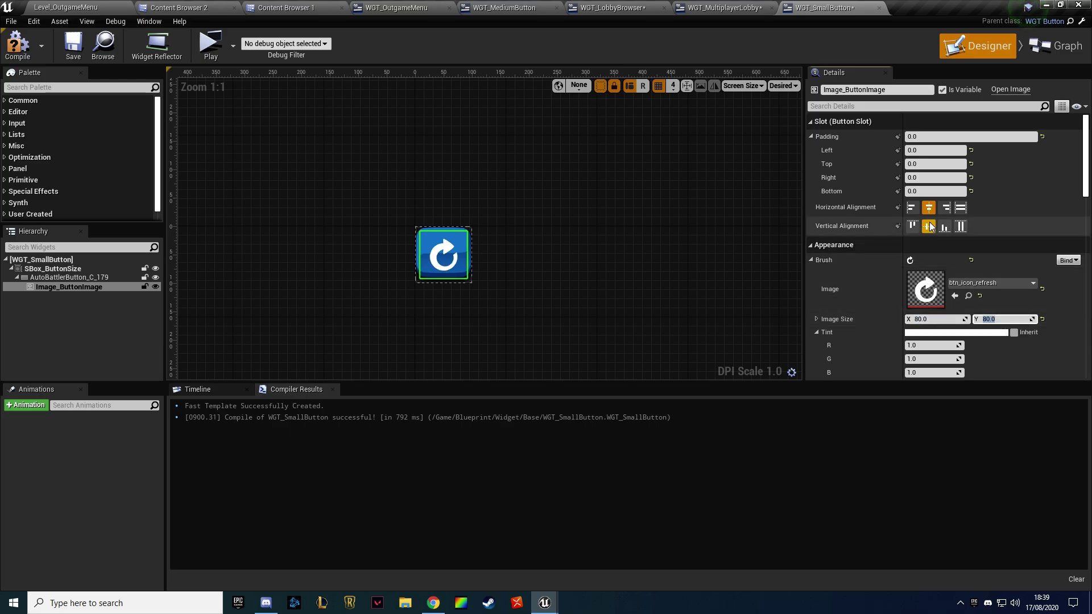
# Try bottom paddings from 10 to 50, then settle on 5.0 and view the result
pyautogui.click(927, 191)
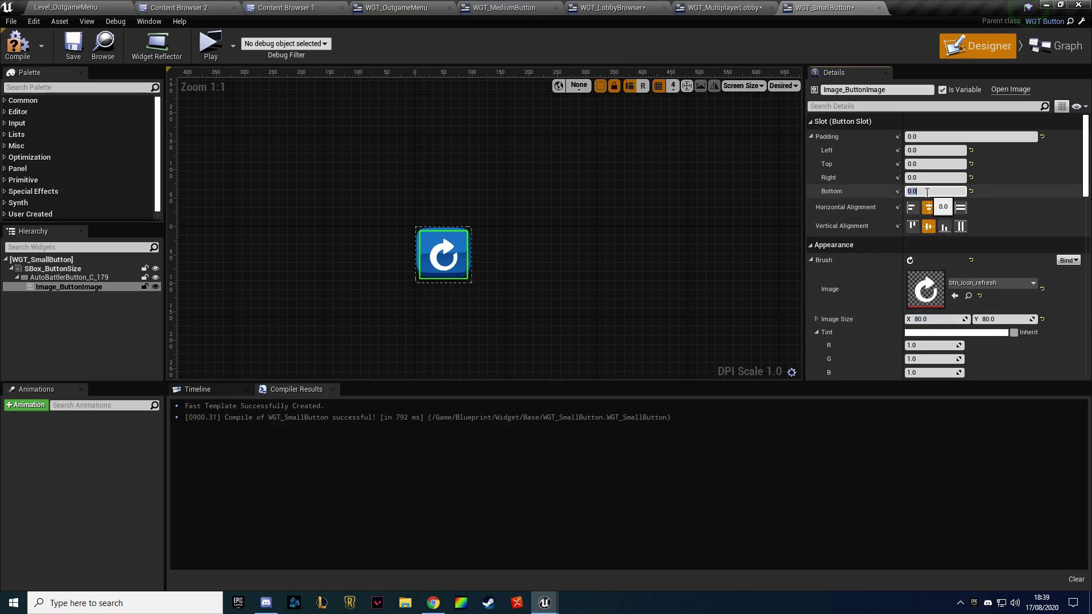
pyautogui.write('10')
pyautogui.press('Return')
pyautogui.write('0')
pyautogui.press('Return')
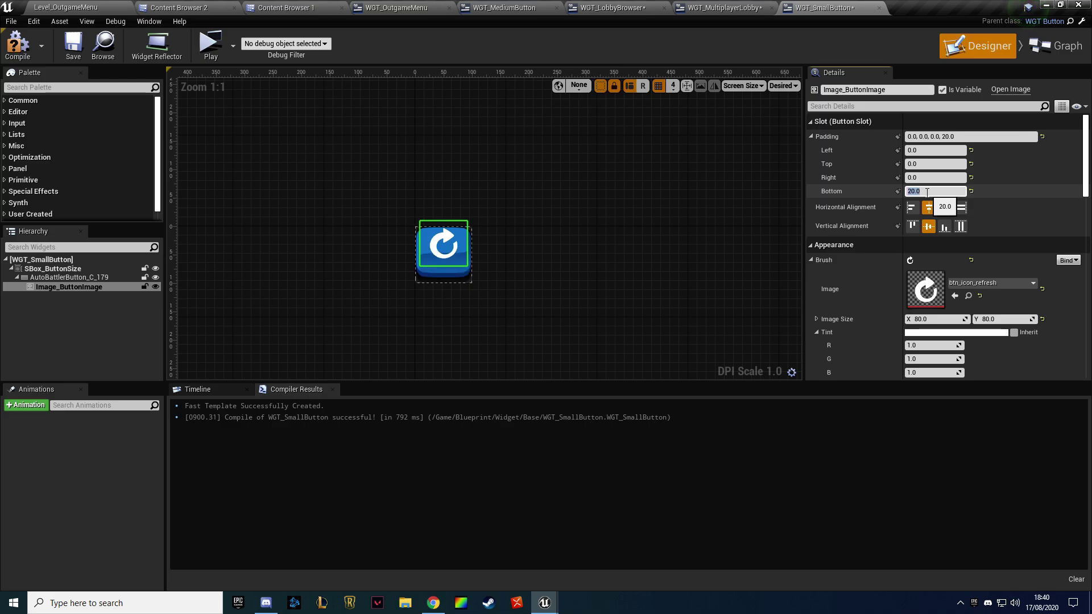
pyautogui.write('0')
pyautogui.press('Return')
pyautogui.write('50')
pyautogui.press('Return')
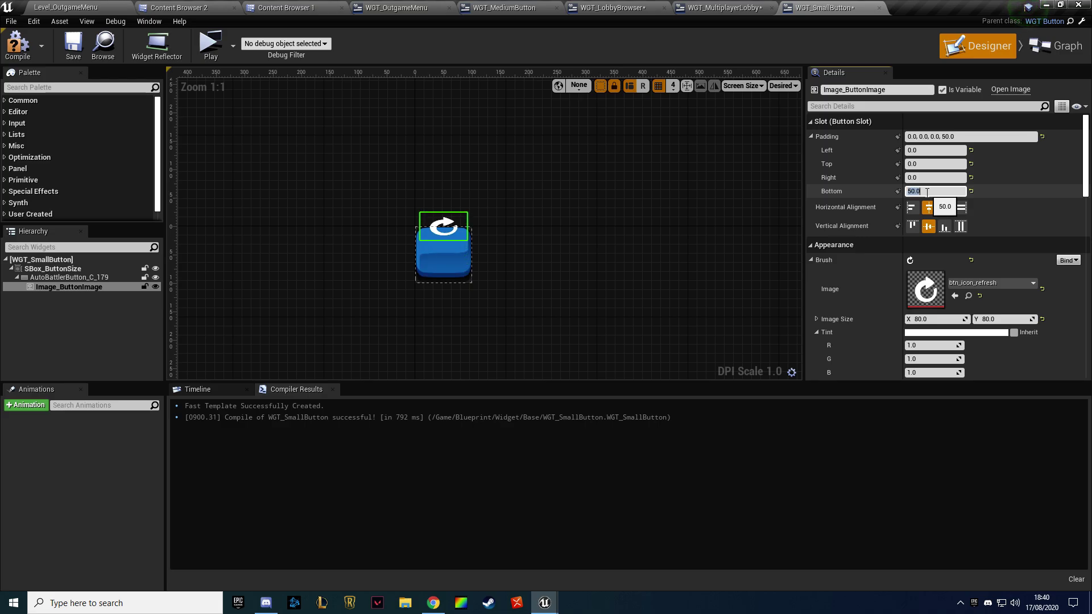
pyautogui.press('Return')
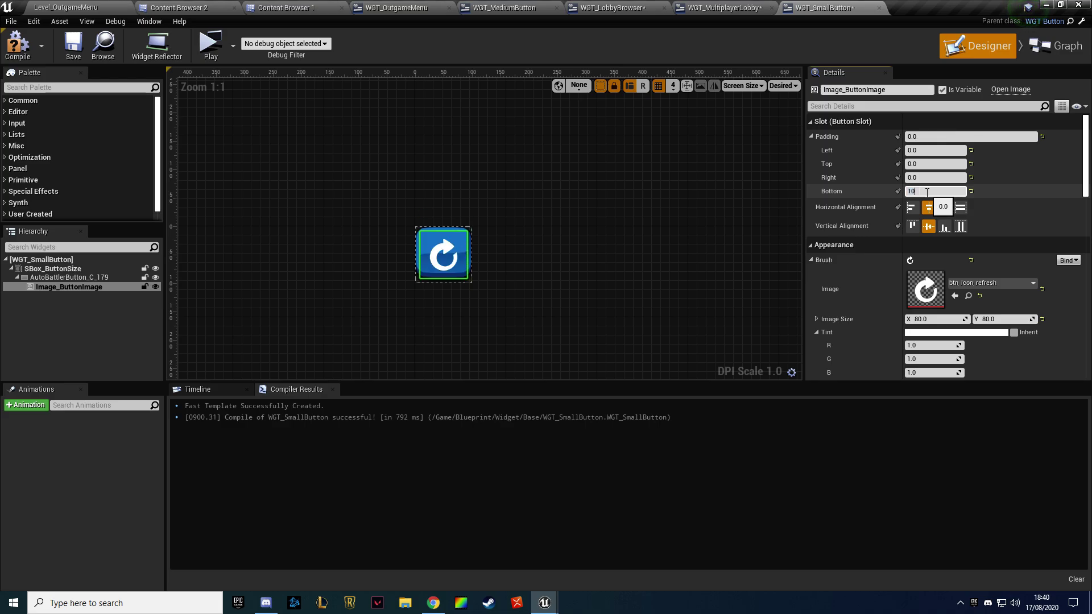
pyautogui.press('Return')
pyautogui.write('5.')
pyautogui.press('Return')
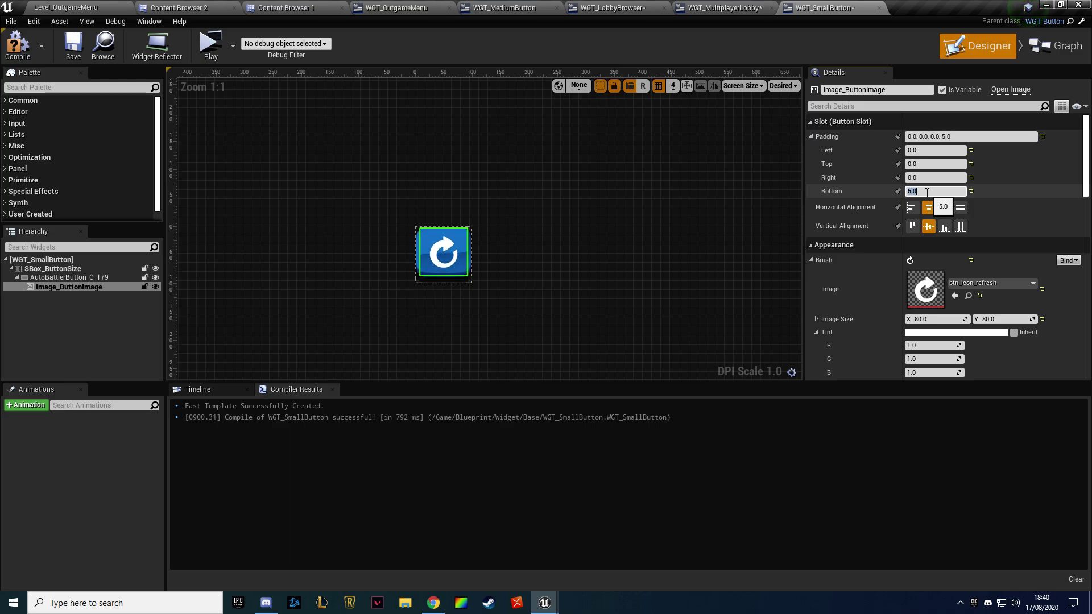
pyautogui.click(543, 182)
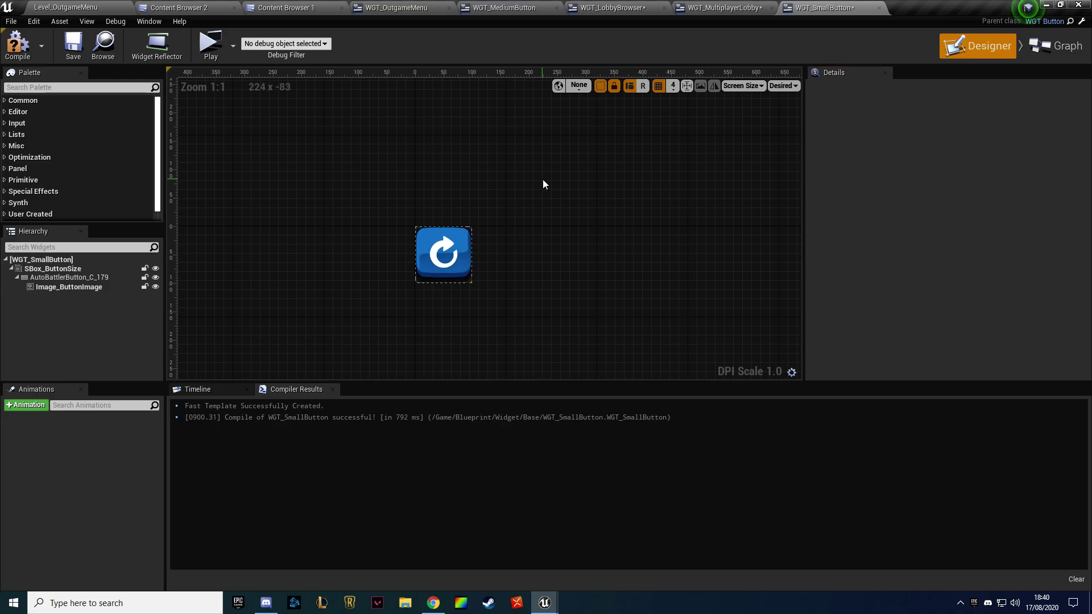
# Compile and save the small button, launch the play-test, and host a battle on the server
pyautogui.click(69, 53)
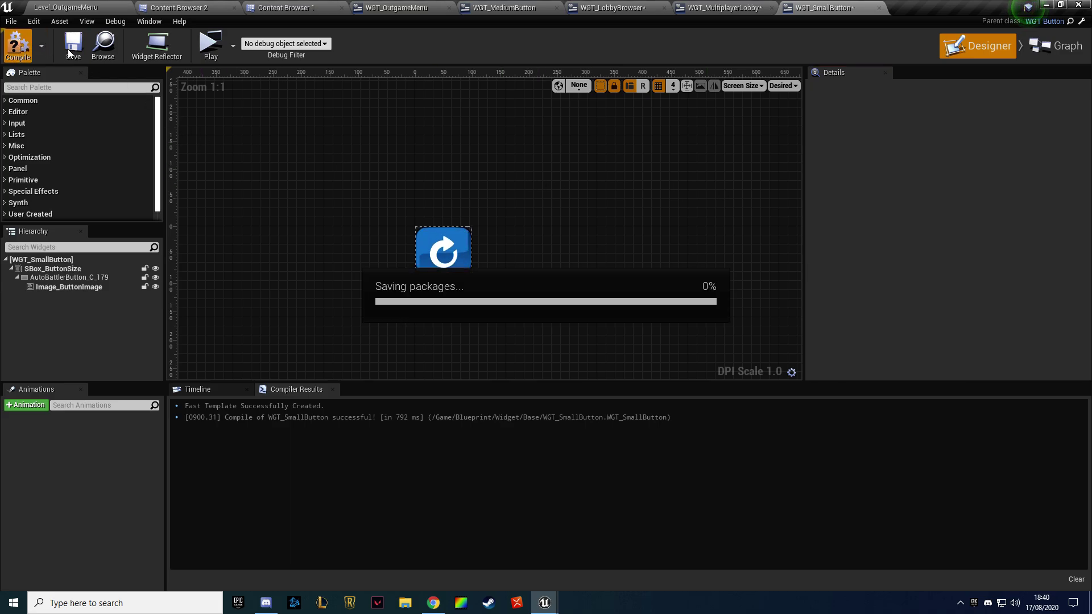
pyautogui.click(214, 54)
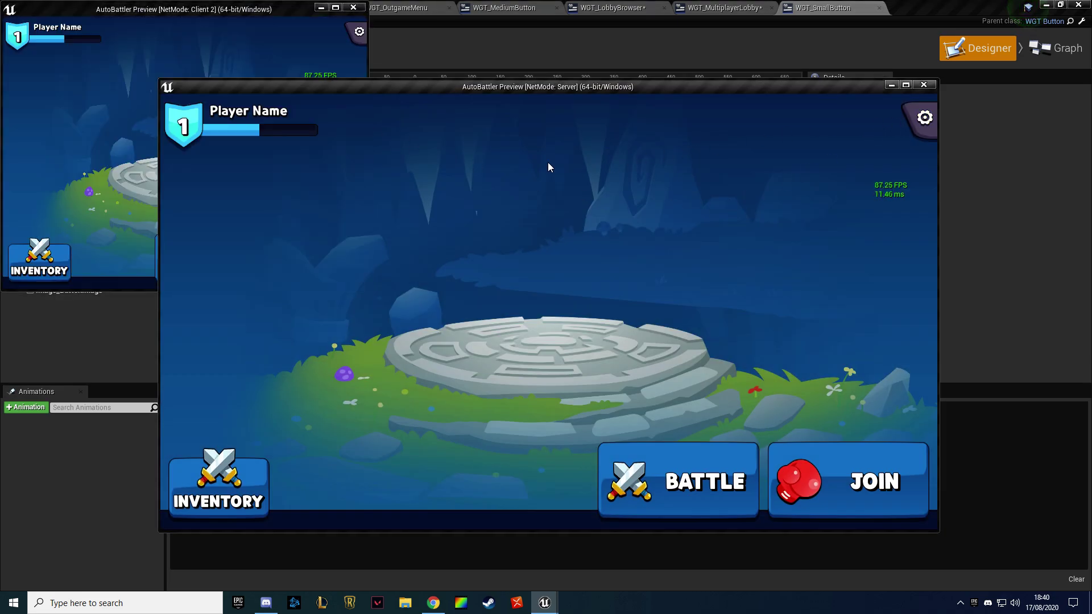
pyautogui.moveTo(940, 120); pyautogui.dragTo(936, 119)
pyautogui.click(926, 119)
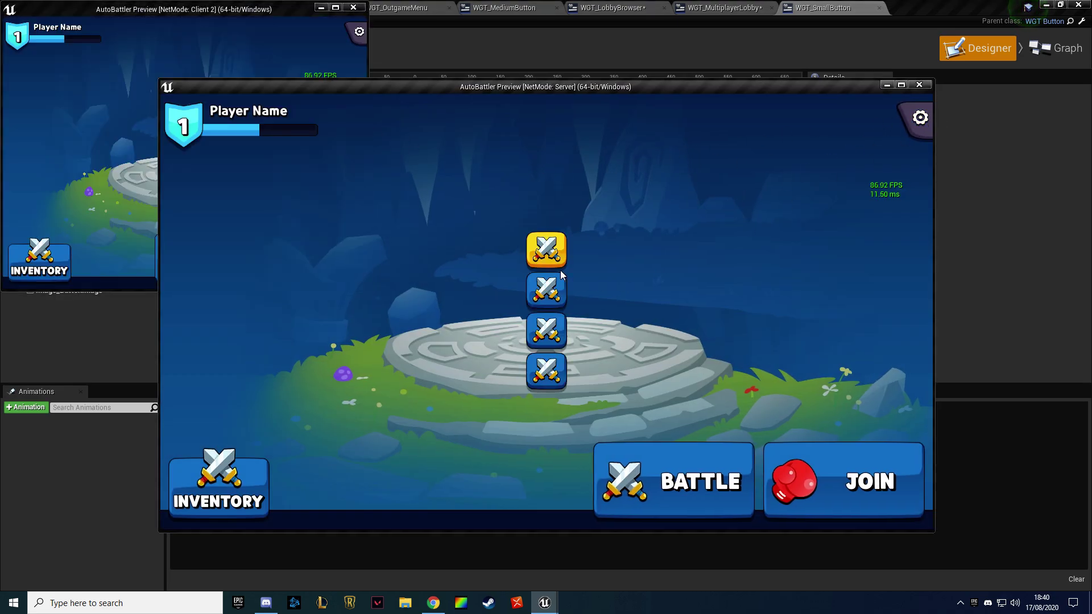
pyautogui.click(659, 475)
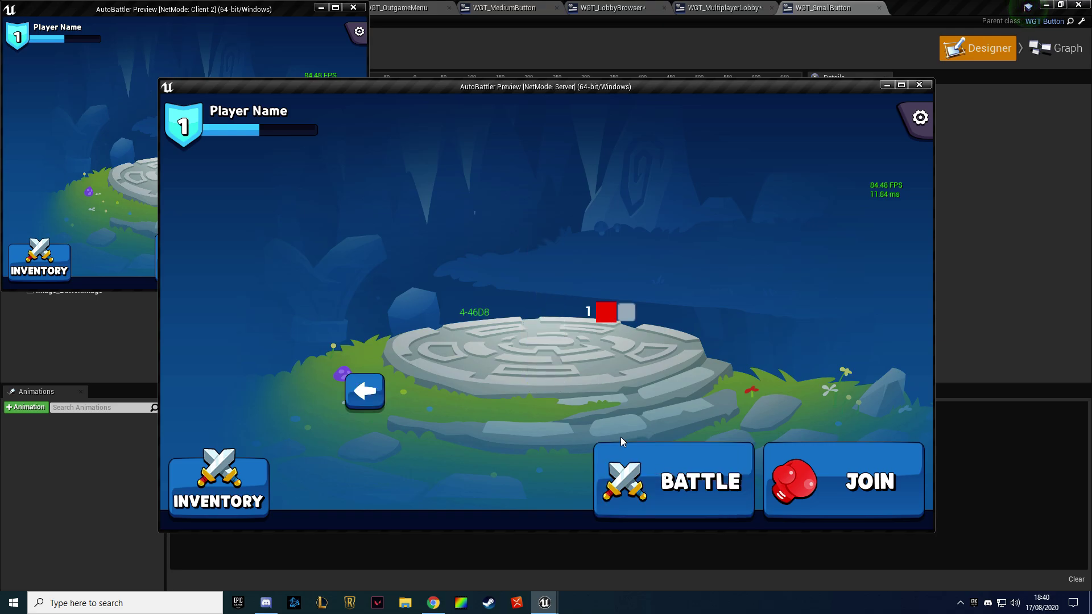
# Join the lobby from the Client 2 window and maximize it to full screen
pyautogui.click(75, 150)
pyautogui.click(304, 265)
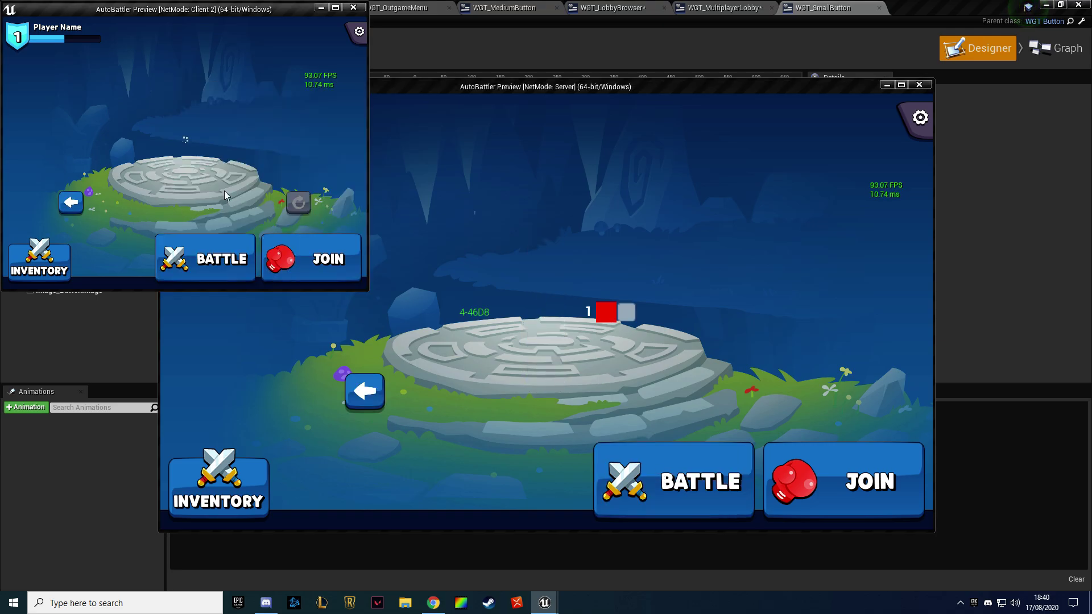
pyautogui.click(335, 8)
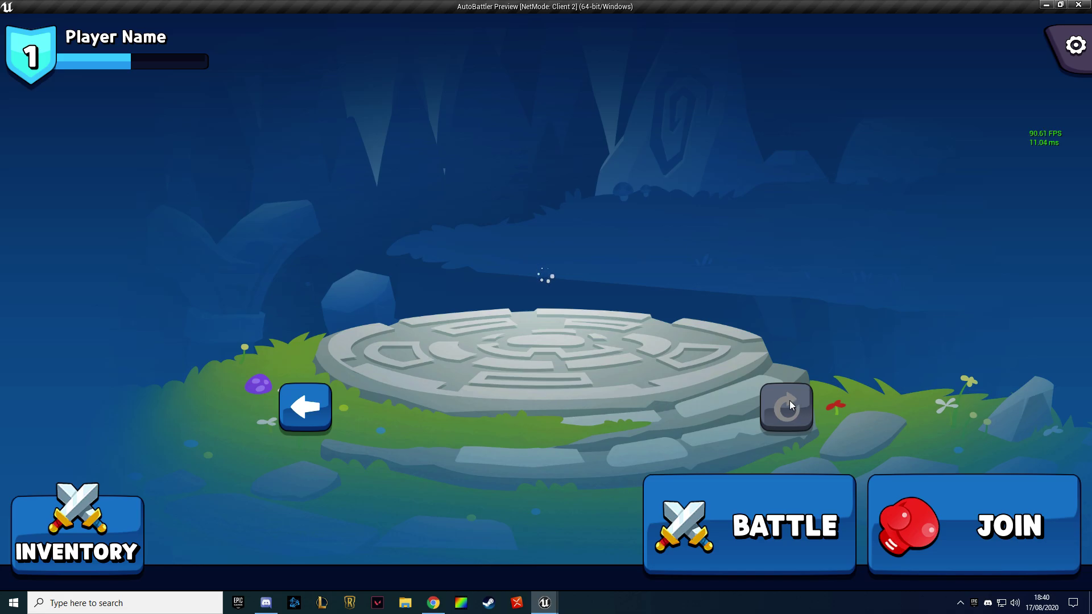
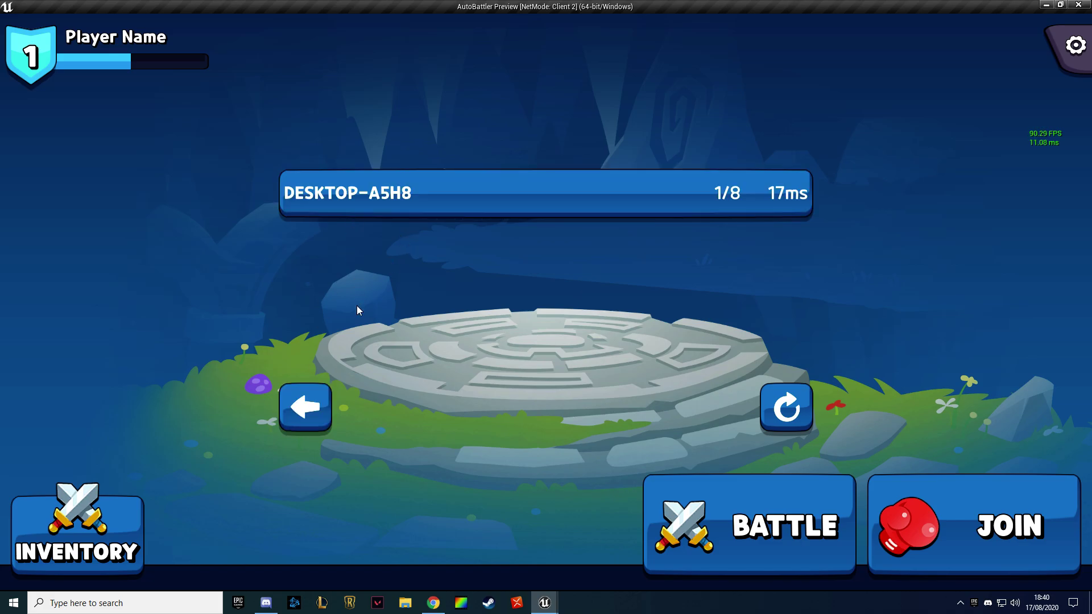
# Join the listed lobby session, stop the preview, and search assets for 'player entry'
pyautogui.click(363, 207)
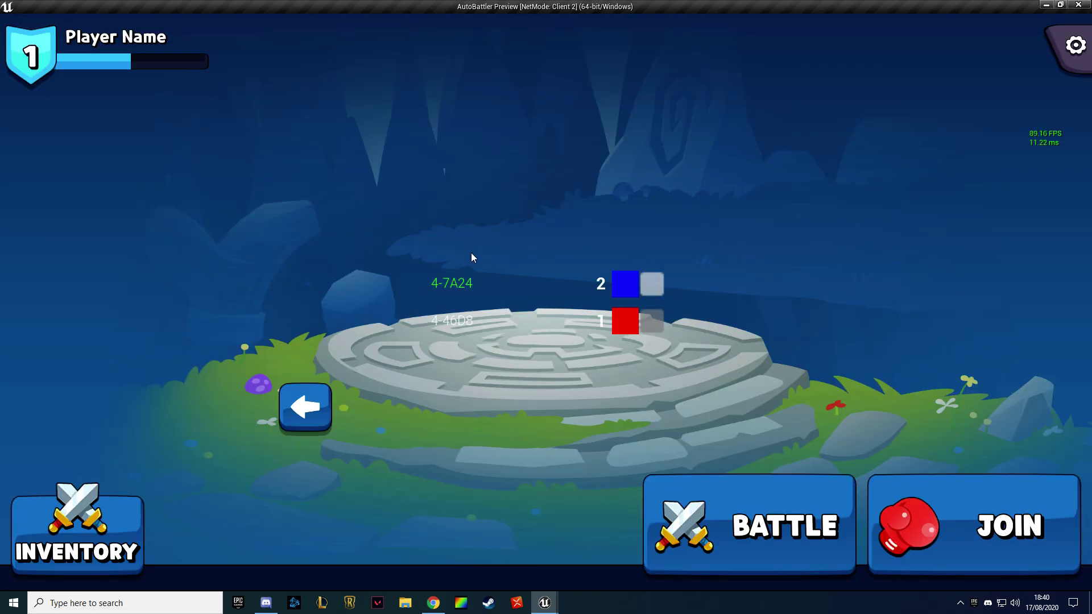
pyautogui.press('Escape')
pyautogui.hotkey('ctrl', 'p')
pyautogui.write('player entry')
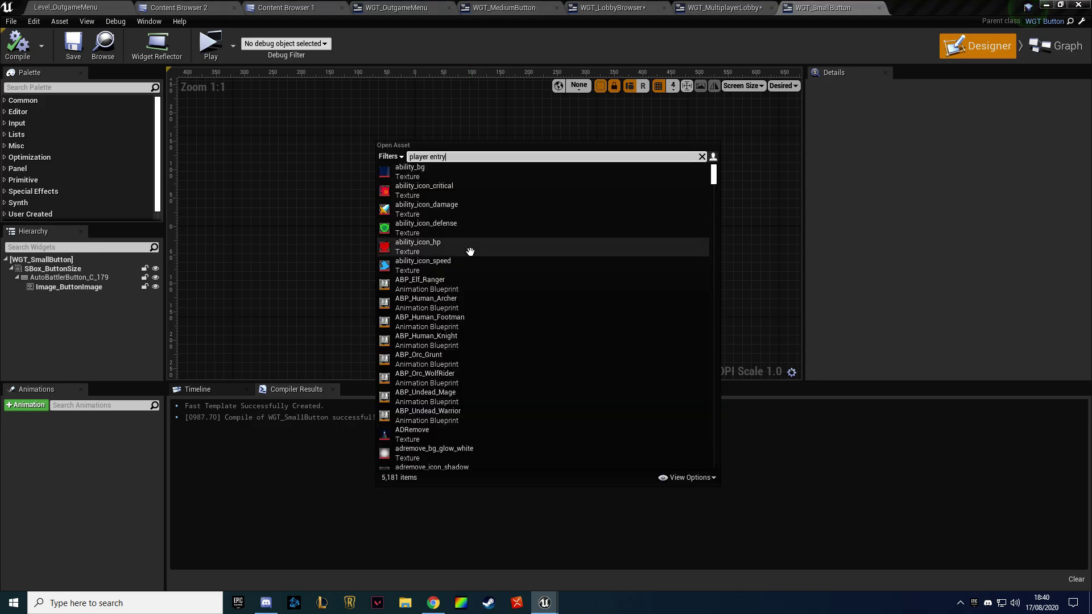
# Open WGT_LobbyPlayerEntry and close the four other open widget editors
pyautogui.click(487, 190)
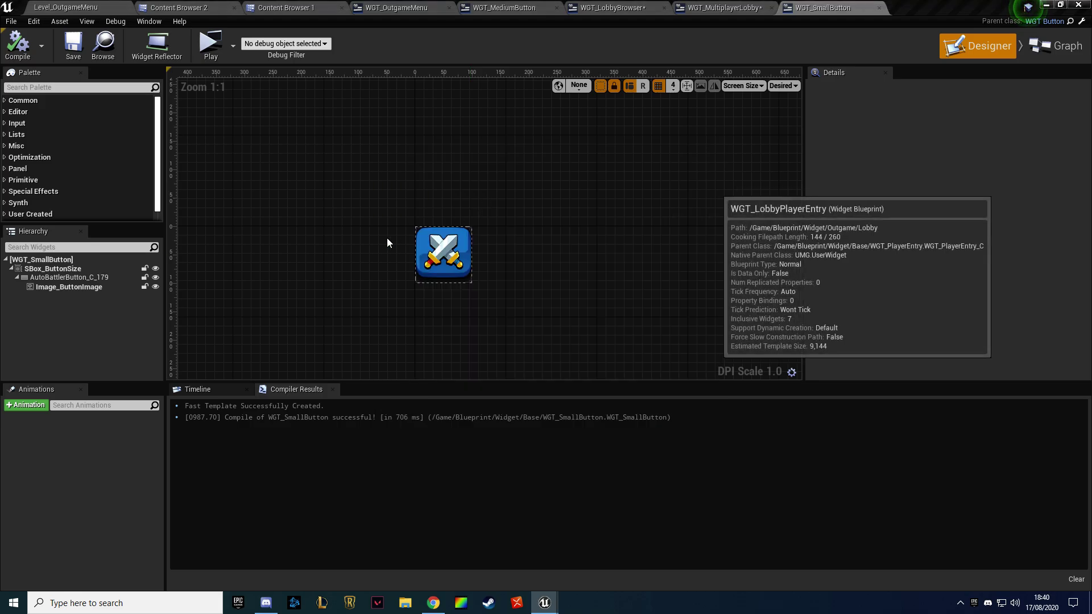
pyautogui.middleClick(718, 8)
pyautogui.middleClick(718, 8)
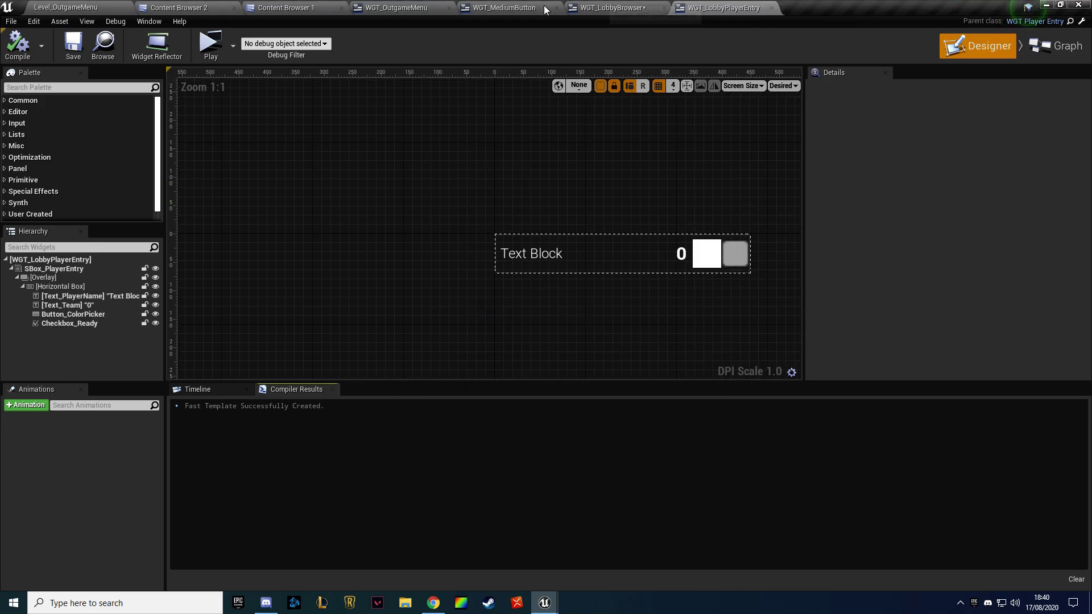
pyautogui.middleClick(619, 8)
pyautogui.middleClick(500, 8)
pyautogui.middleClick(395, 8)
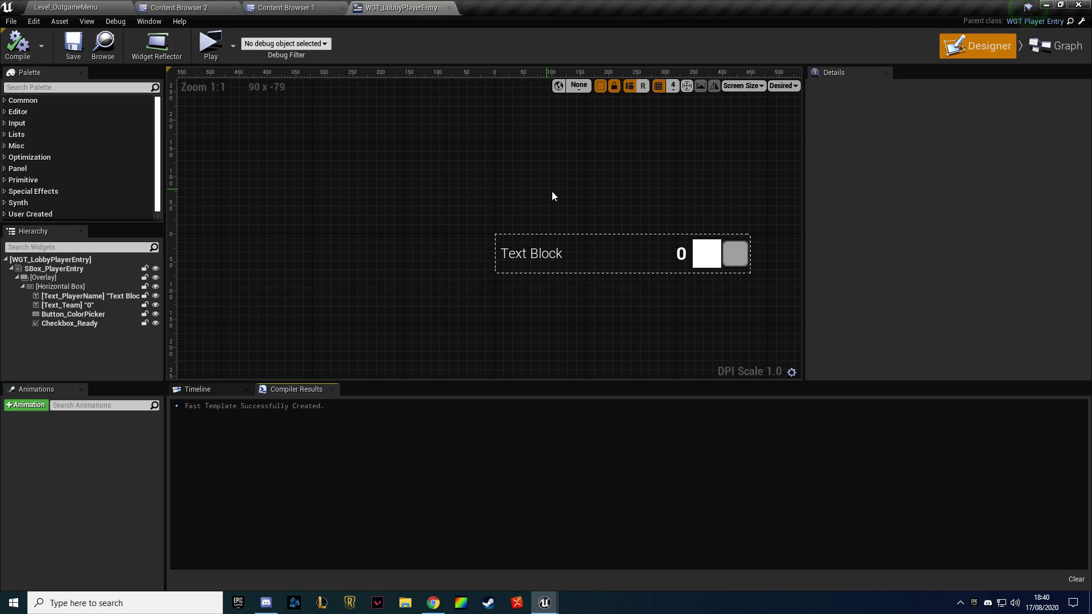
# Add an Image to the Overlay with horizontal and vertical alignment set to Fill
pyautogui.click(37, 88)
pyautogui.write('im')
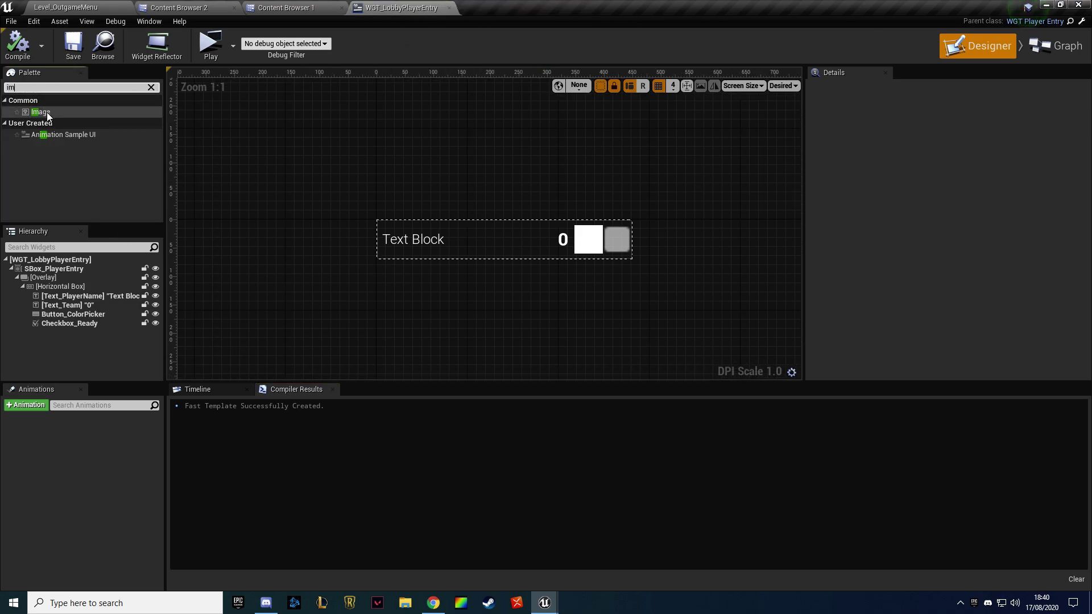
pyautogui.moveTo(40, 112); pyautogui.dragTo(47, 279)
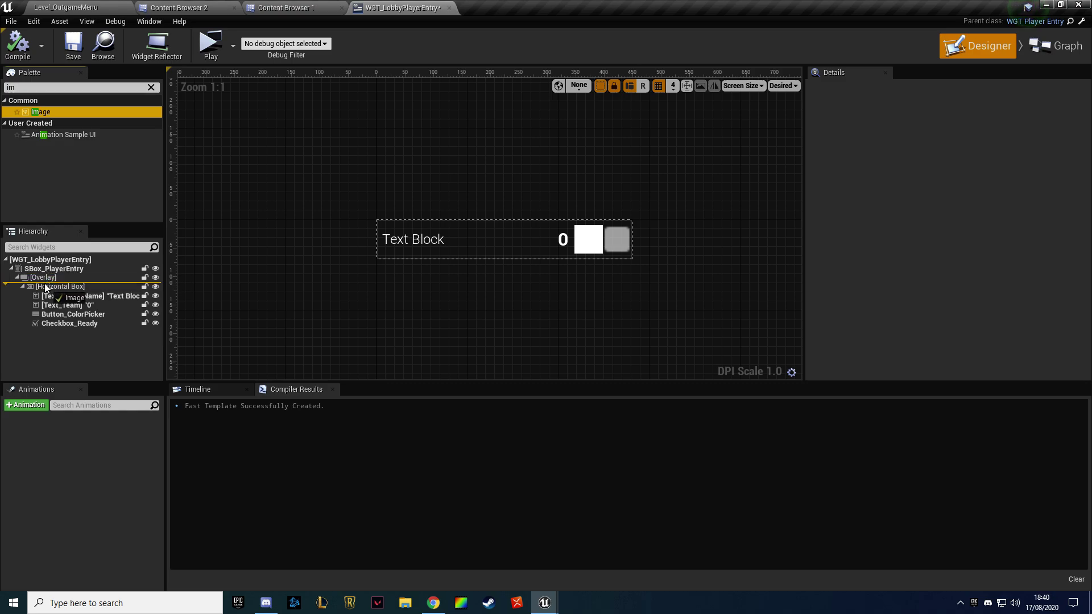
pyautogui.click(960, 152)
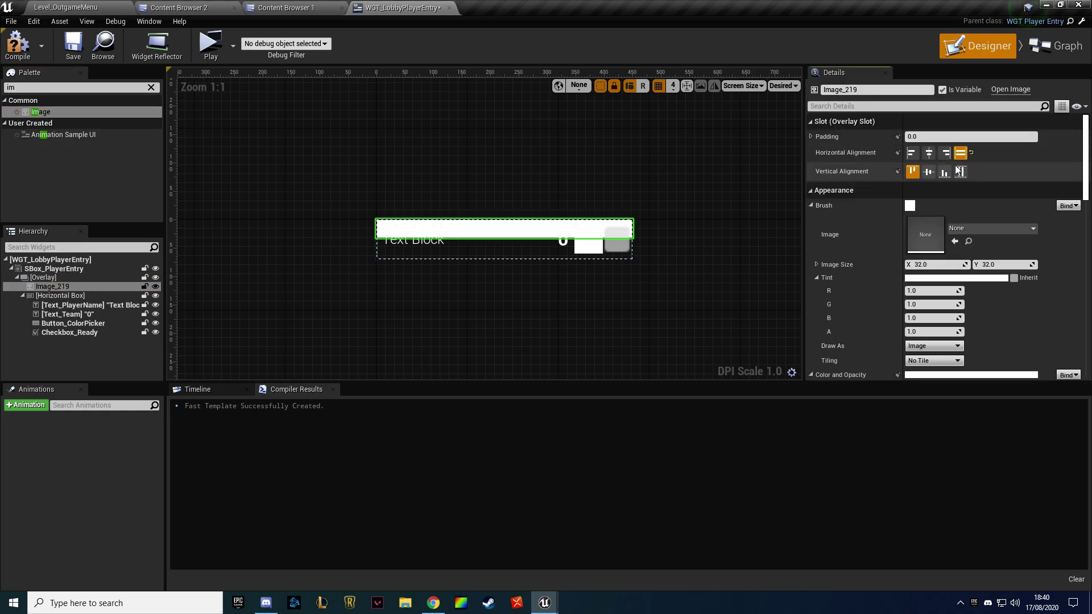
pyautogui.click(959, 171)
# Locate the lobby_pass_bg texture in the Content Browser's PNG folder
pyautogui.click(279, 7)
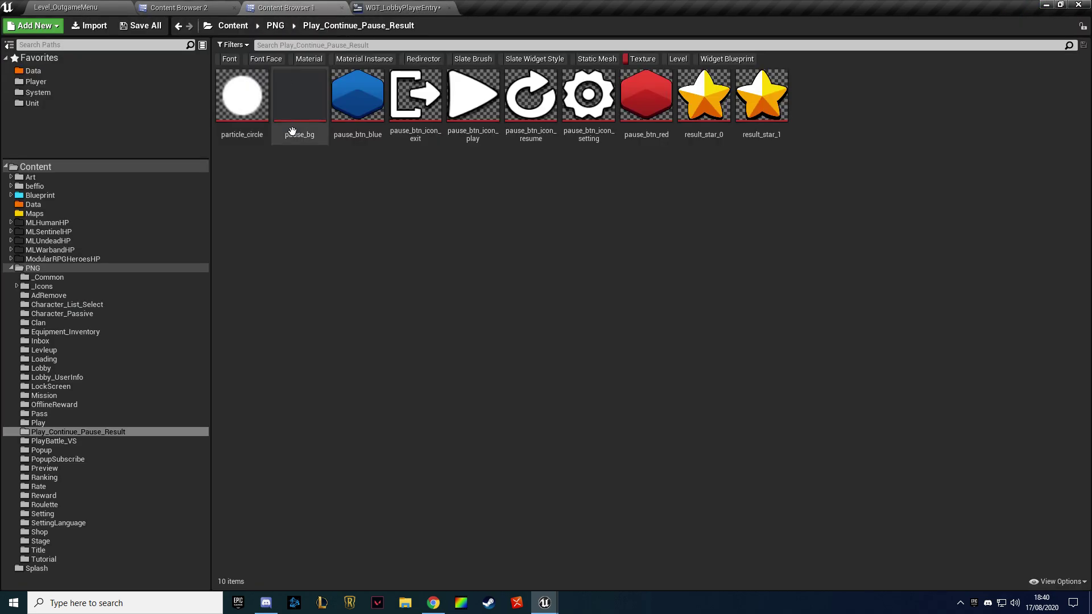
pyautogui.click(50, 268)
pyautogui.click(283, 45)
pyautogui.write('bg')
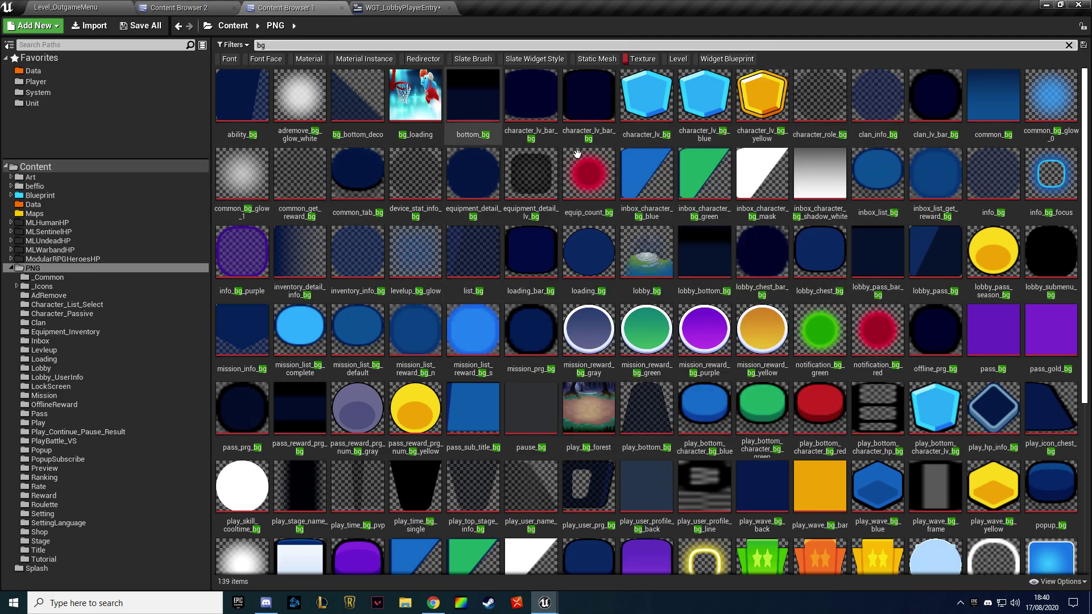
pyautogui.scroll(-1, 425, 224)
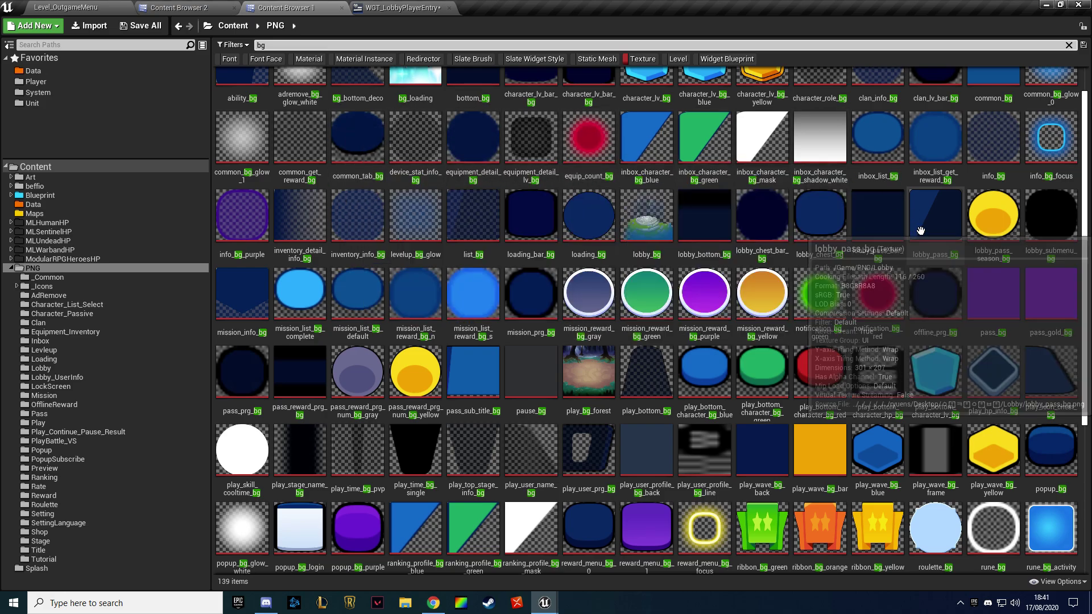
pyautogui.hotkey('ctrl', 'Tab')
# Apply lobby_pass_bg to the background image, then compile and save the widget
pyautogui.click(955, 241)
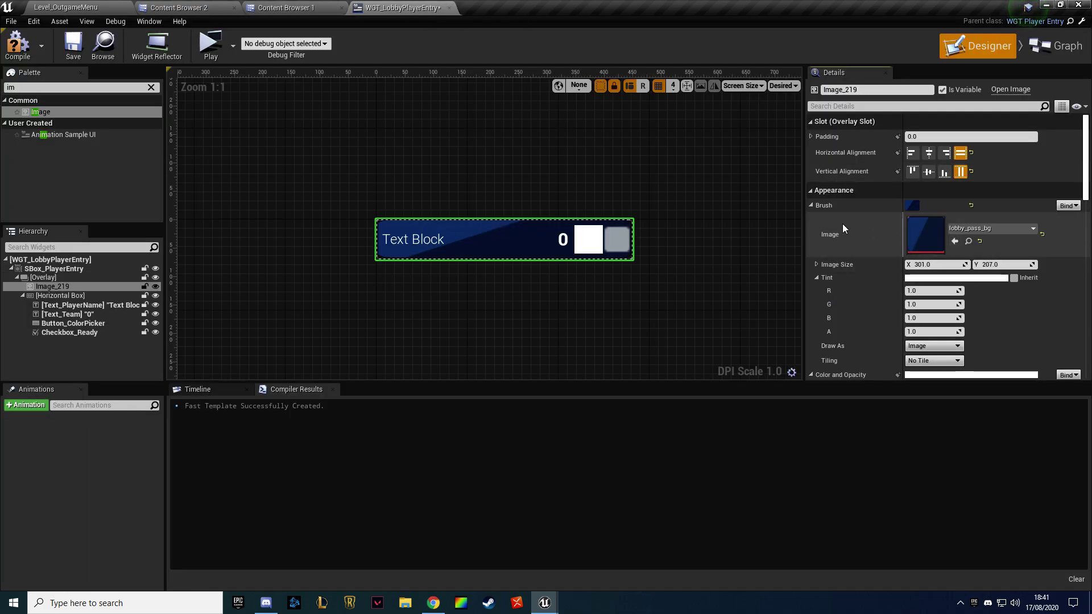
pyautogui.click(446, 155)
pyautogui.scroll(1, 460, 196)
pyautogui.scroll(2, 459, 196)
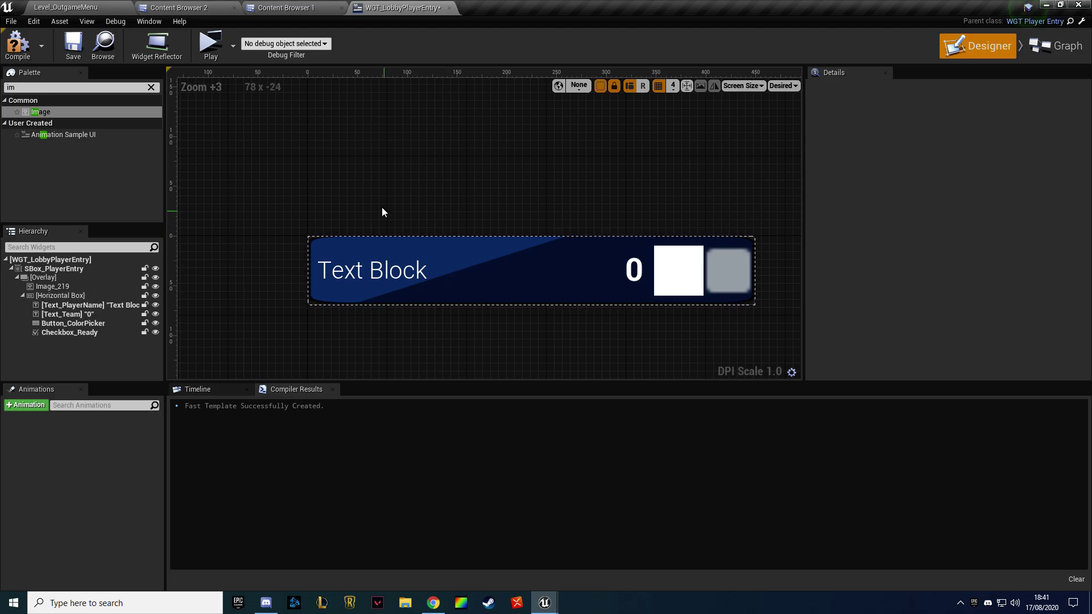
pyautogui.scroll(1, 384, 207)
pyautogui.scroll(-2, 413, 228)
pyautogui.scroll(-1, 412, 228)
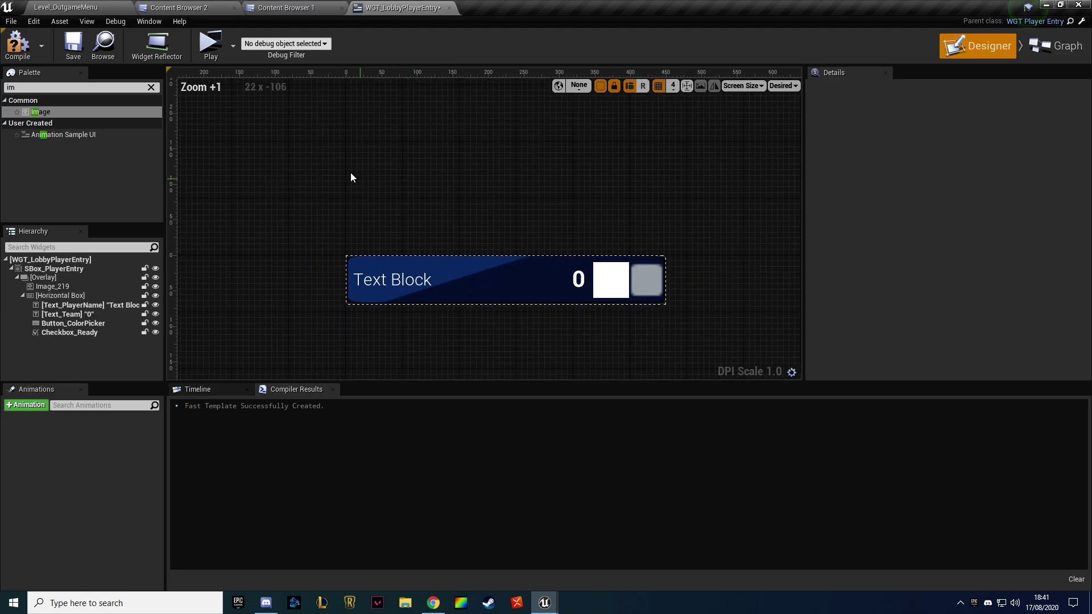
pyautogui.click(17, 46)
pyautogui.click(74, 52)
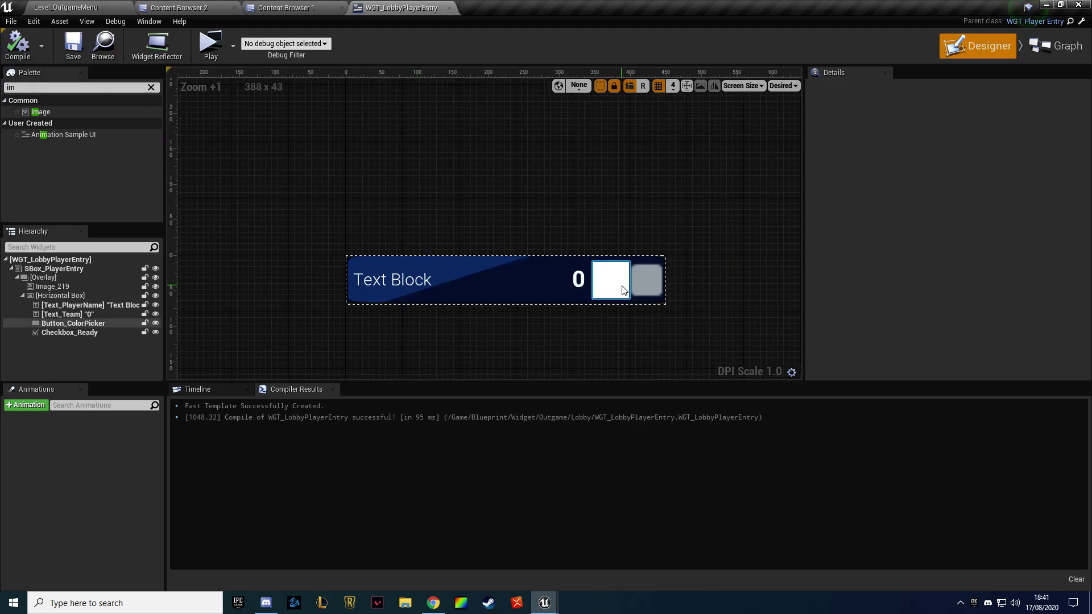
# Give Checkbox_Ready an Unchecked Image of checkbox_off sized 50×50
pyautogui.click(650, 285)
pyautogui.scroll(-2, 887, 277)
pyautogui.scroll(-2, 874, 283)
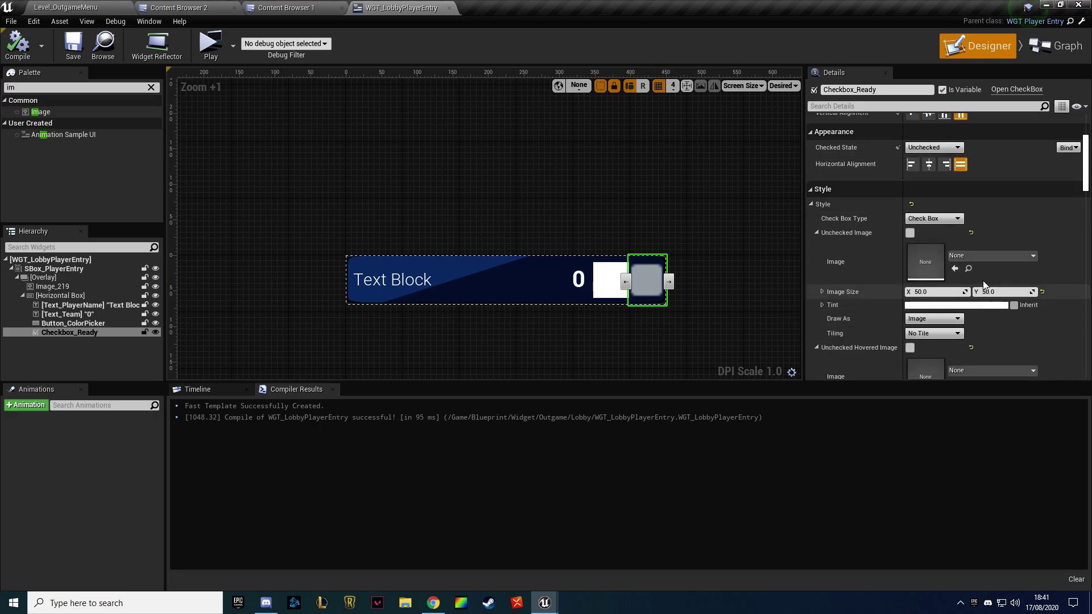
pyautogui.click(989, 255)
pyautogui.write('ckbox')
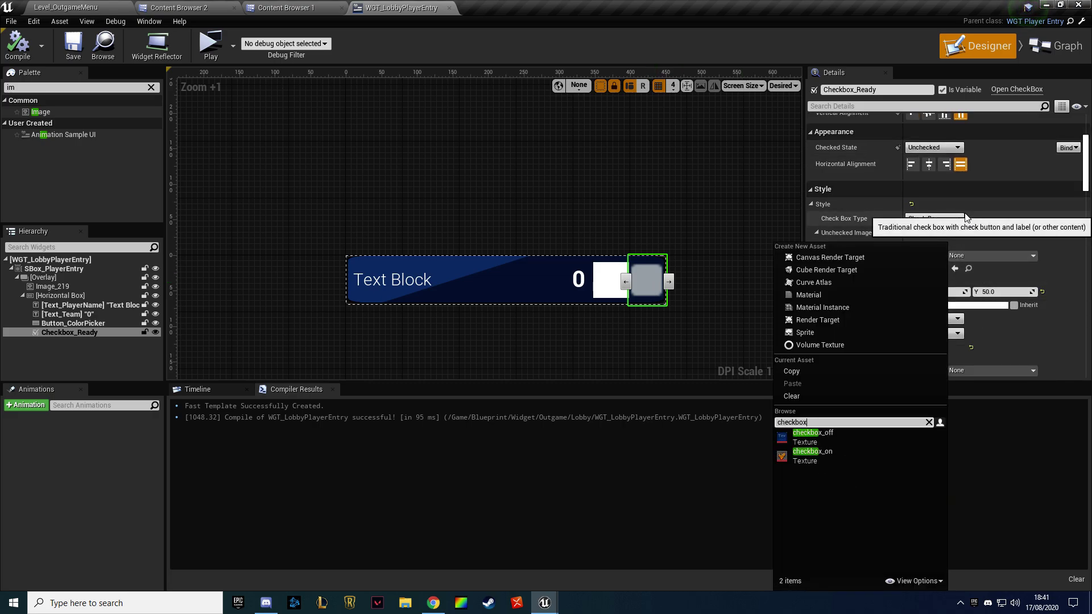
pyautogui.click(875, 434)
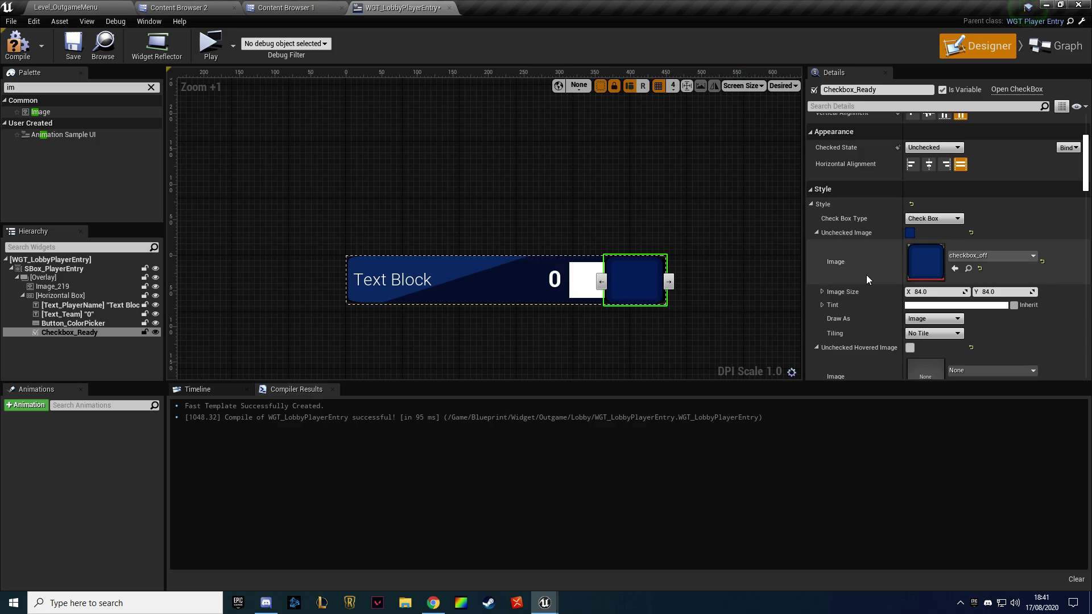
pyautogui.click(930, 292)
pyautogui.write('50')
pyautogui.press('Tab')
pyautogui.write('50')
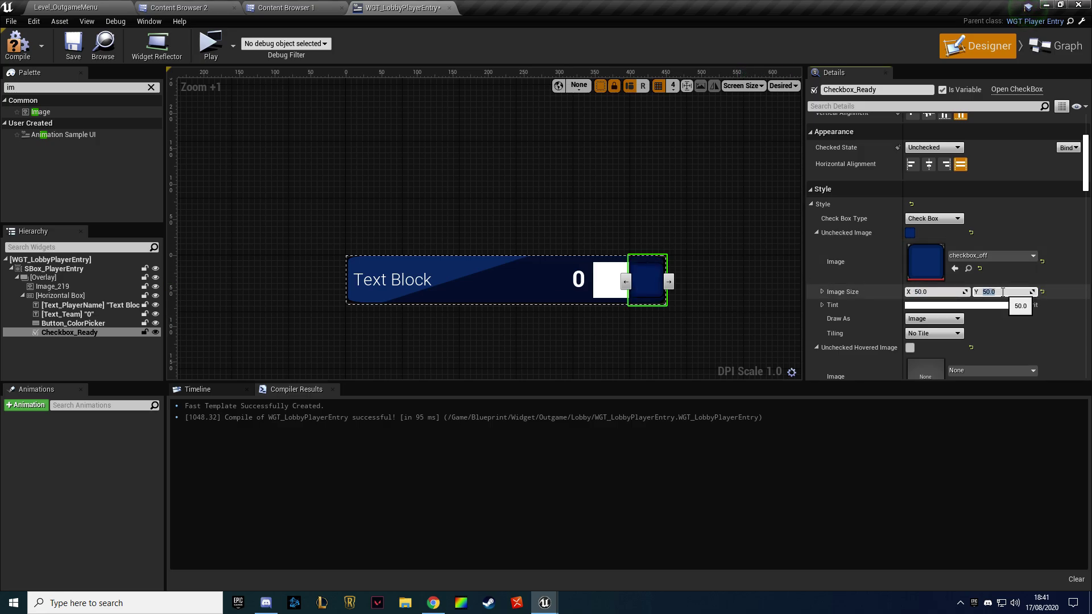
pyautogui.press('Return')
# Set the Unchecked Hovered Image to checkbox_on at 50×50, then compile and save
pyautogui.scroll(-3, 889, 279)
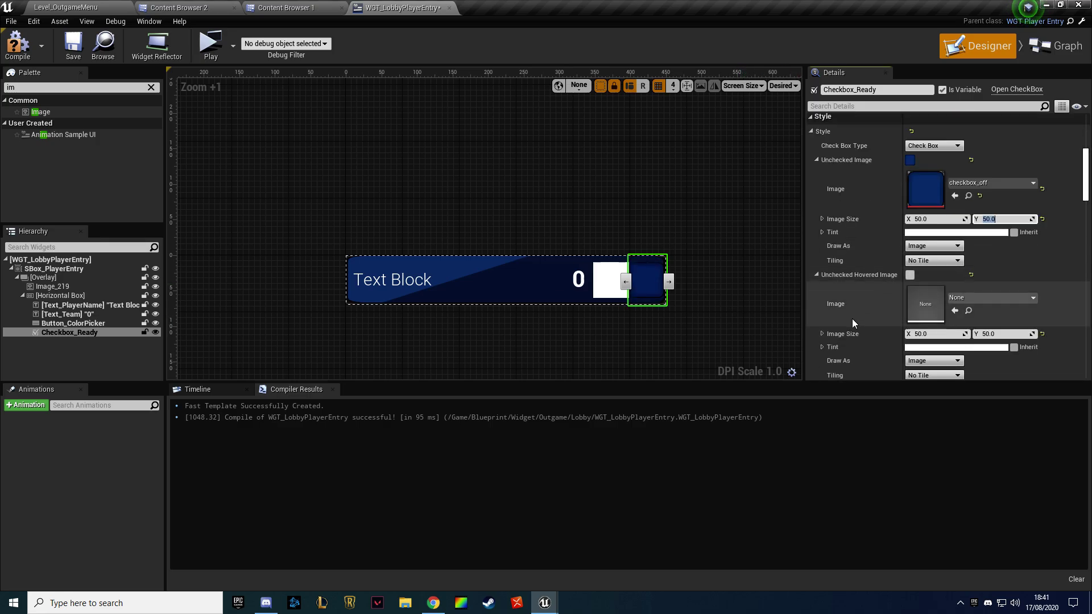
pyautogui.click(967, 297)
pyautogui.click(853, 452)
pyautogui.click(932, 333)
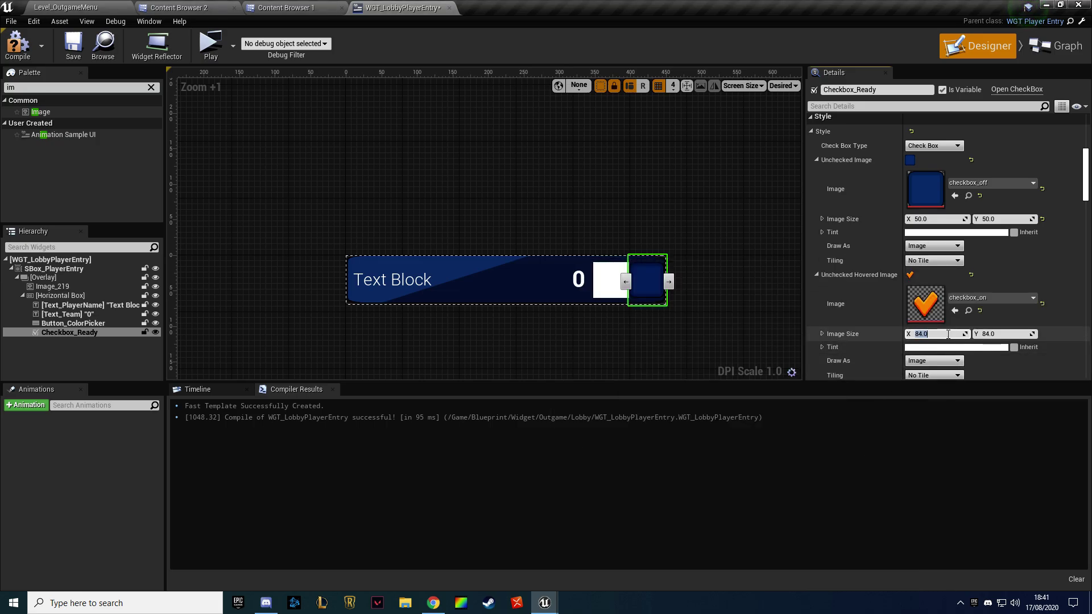
pyautogui.write('50')
pyautogui.press('Return')
pyautogui.click(1002, 334)
pyautogui.write('50')
pyautogui.press('Return')
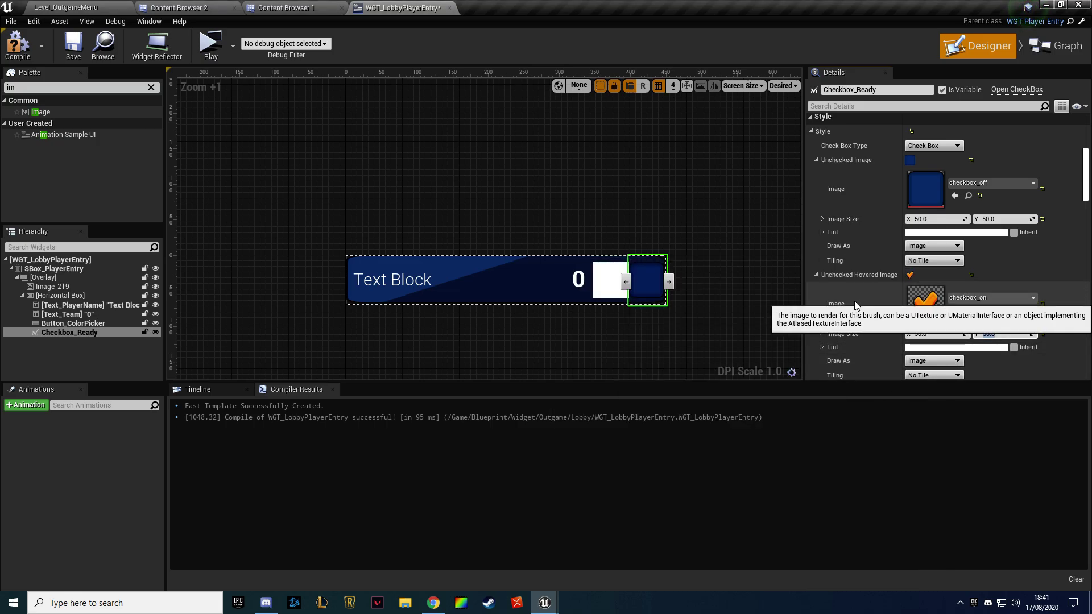
pyautogui.scroll(-2, 858, 302)
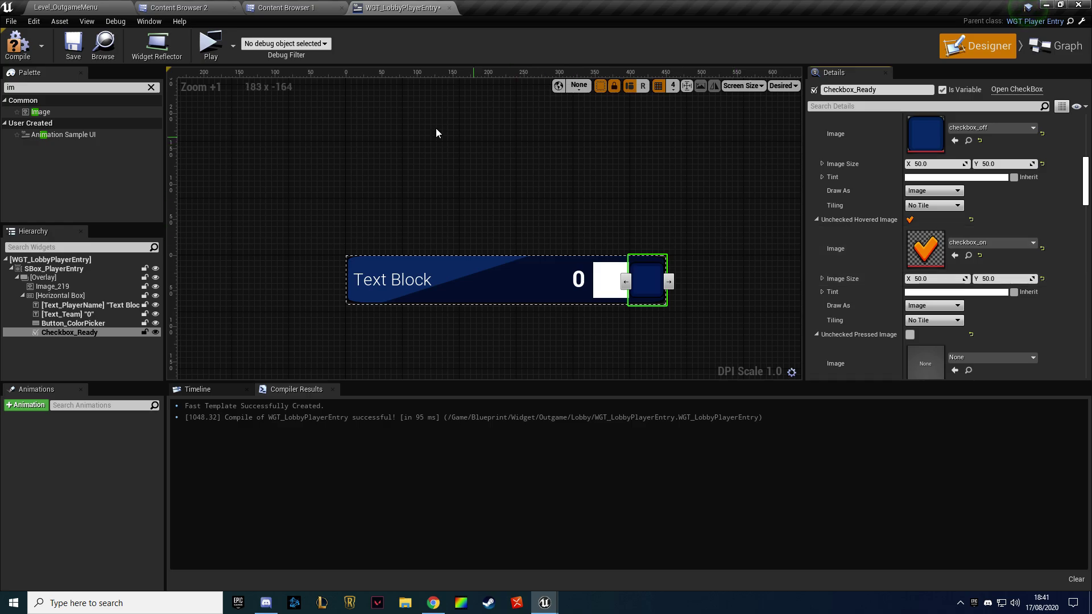
pyautogui.press('F7')
pyautogui.hotkey('ctrl', 's')
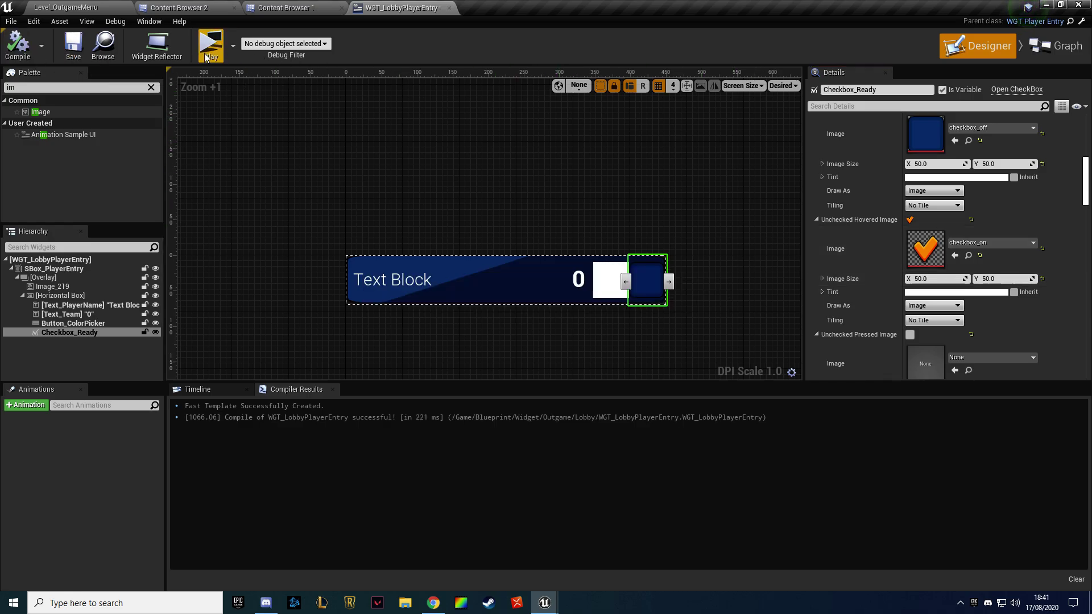
# Run the multiplayer preview, toggle the ready checkbox on and off twice, then stop
pyautogui.click(208, 54)
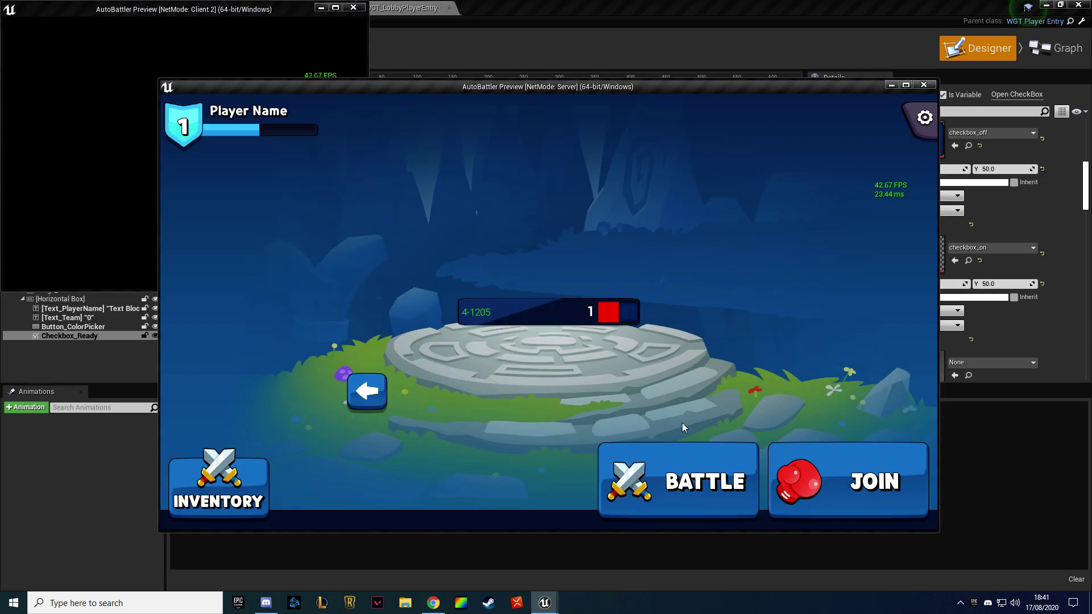
pyautogui.click(628, 313)
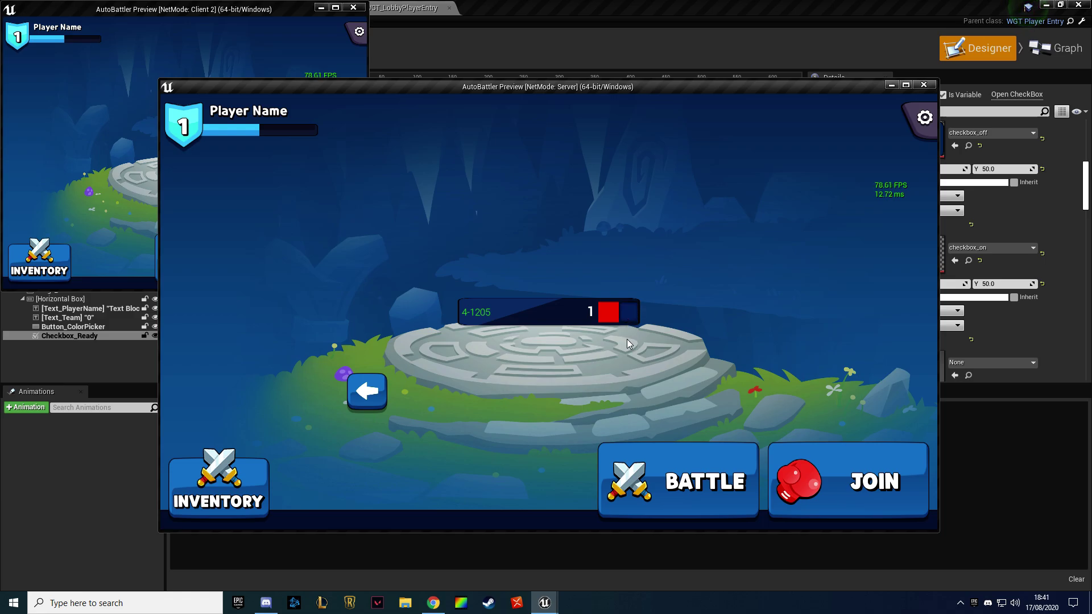
pyautogui.click(626, 323)
pyautogui.click(627, 314)
pyautogui.click(632, 316)
pyautogui.press('Escape')
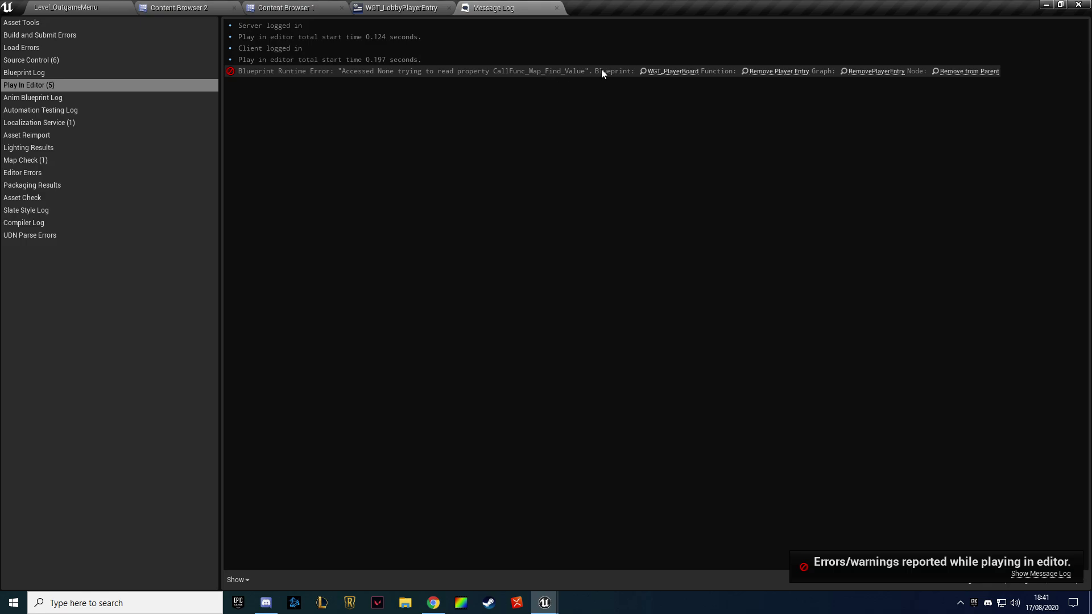
# Assign checkbox_off to the Unchecked Hovered and Unchecked Pressed images
pyautogui.click(437, 8)
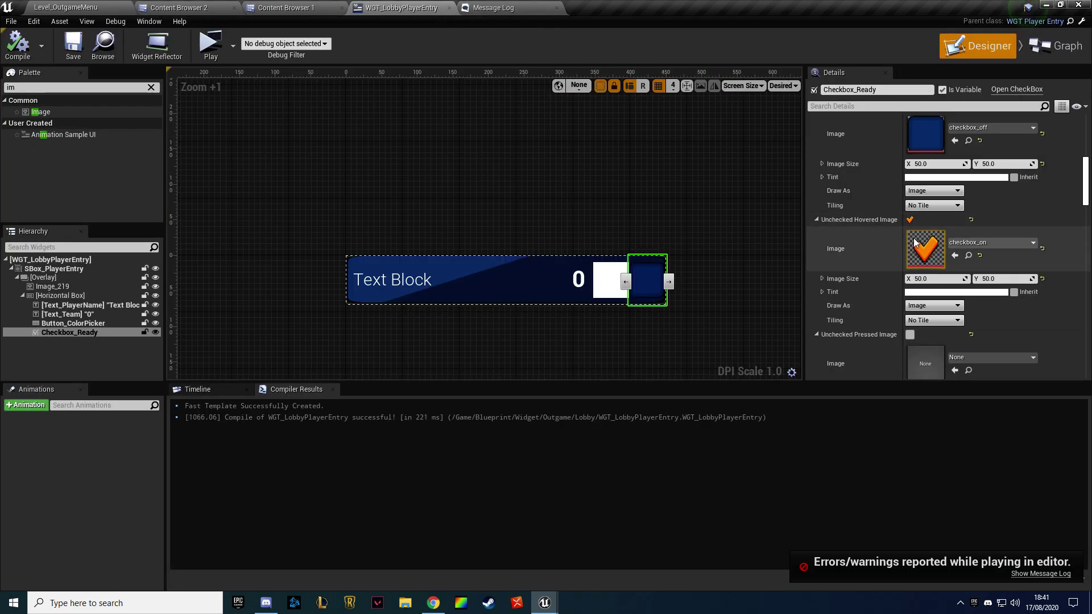
pyautogui.scroll(-3, 857, 240)
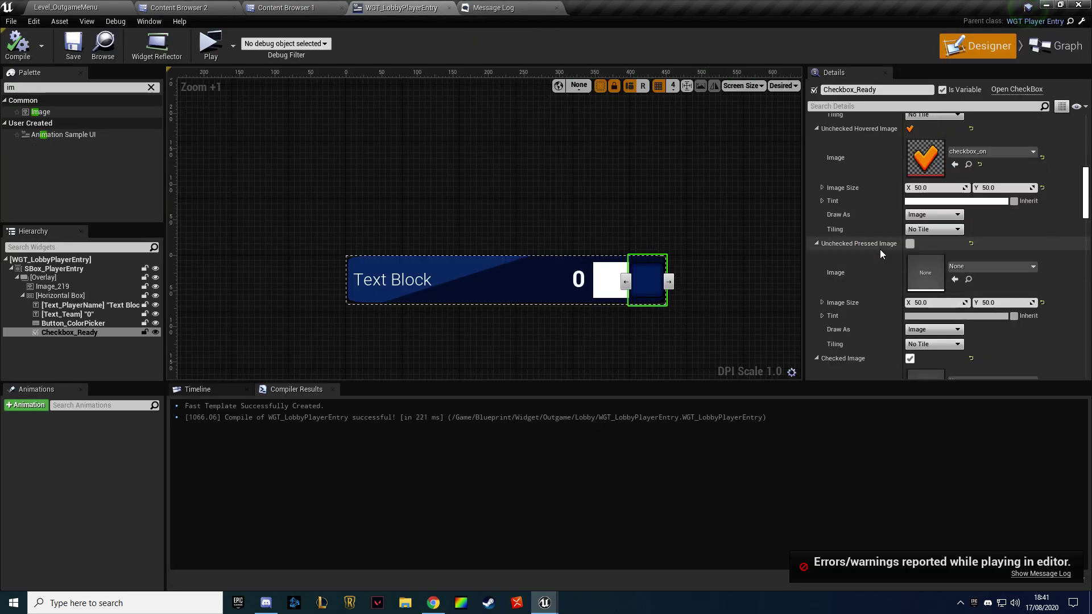
pyautogui.scroll(2, 861, 240)
pyautogui.scroll(3, 861, 240)
pyautogui.scroll(-2, 860, 237)
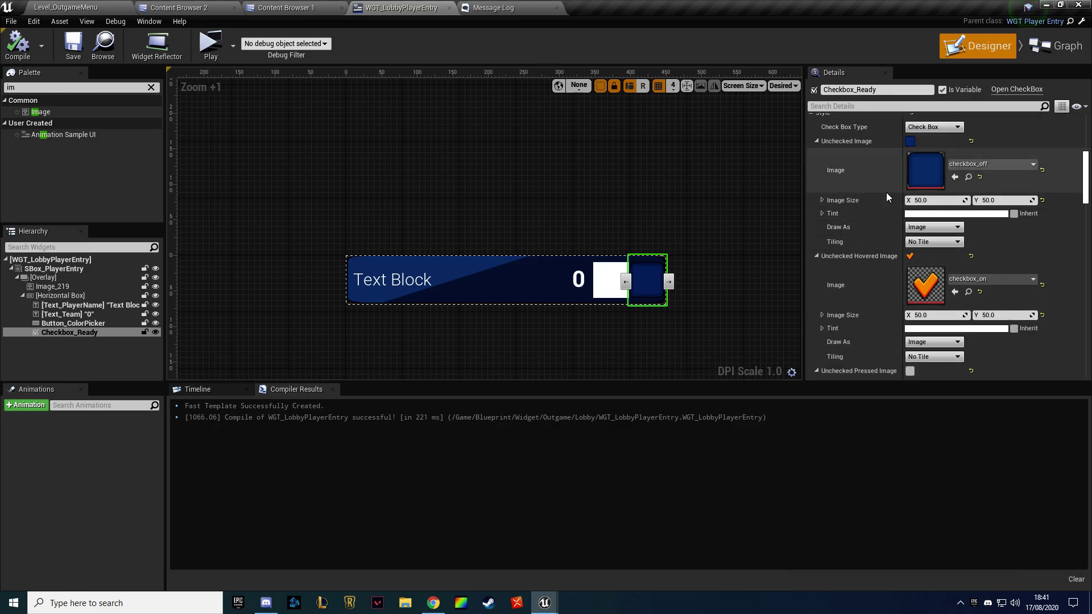
pyautogui.click(1001, 279)
pyautogui.write('checkbox')
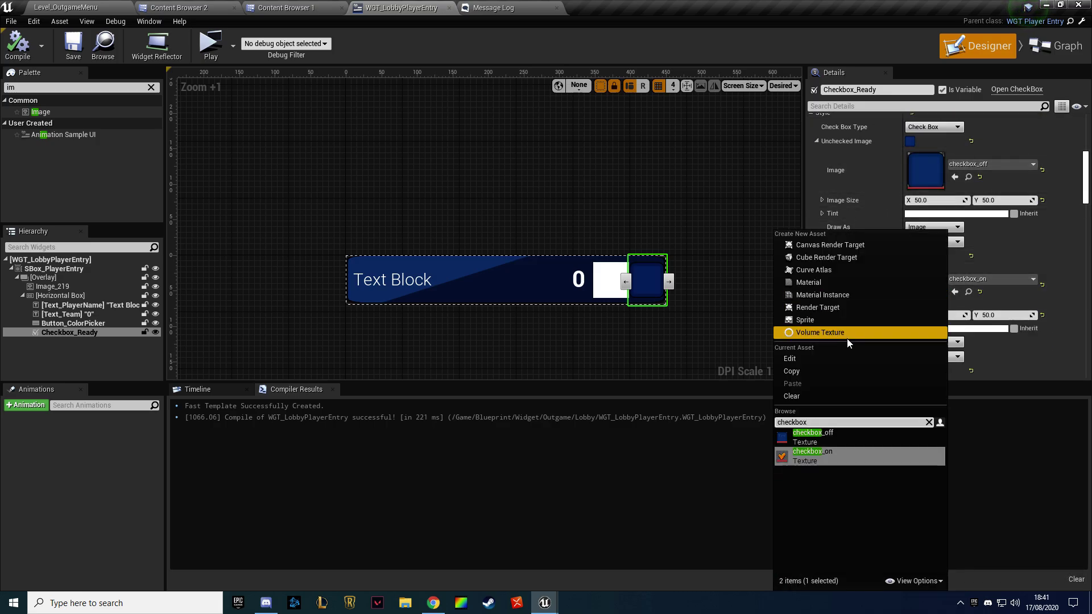
pyautogui.click(847, 434)
pyautogui.scroll(-5, 875, 289)
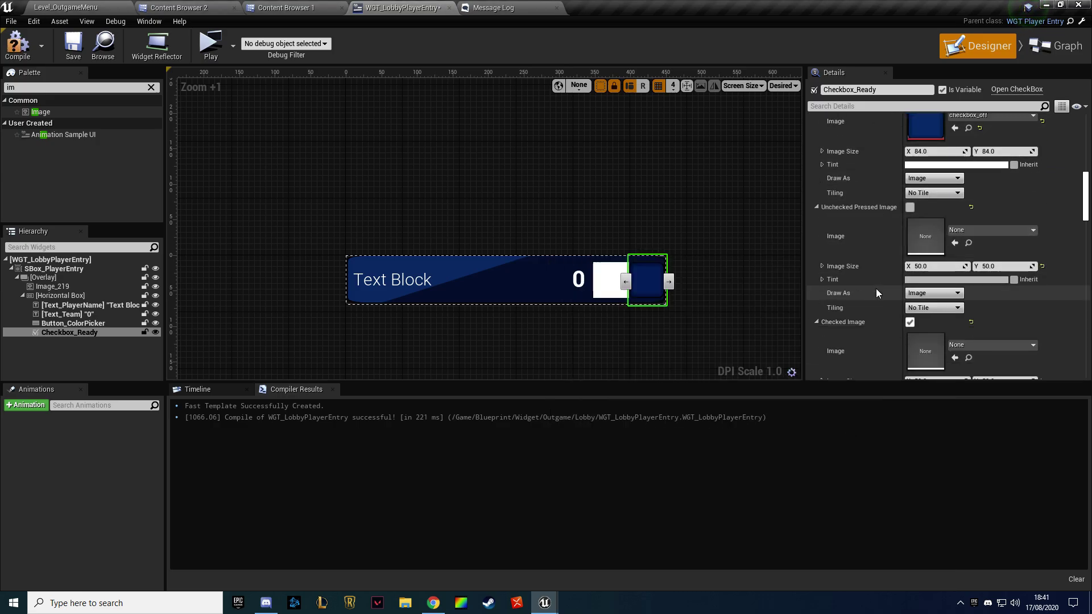
pyautogui.click(974, 229)
pyautogui.write('checkbox')
pyautogui.click(961, 445)
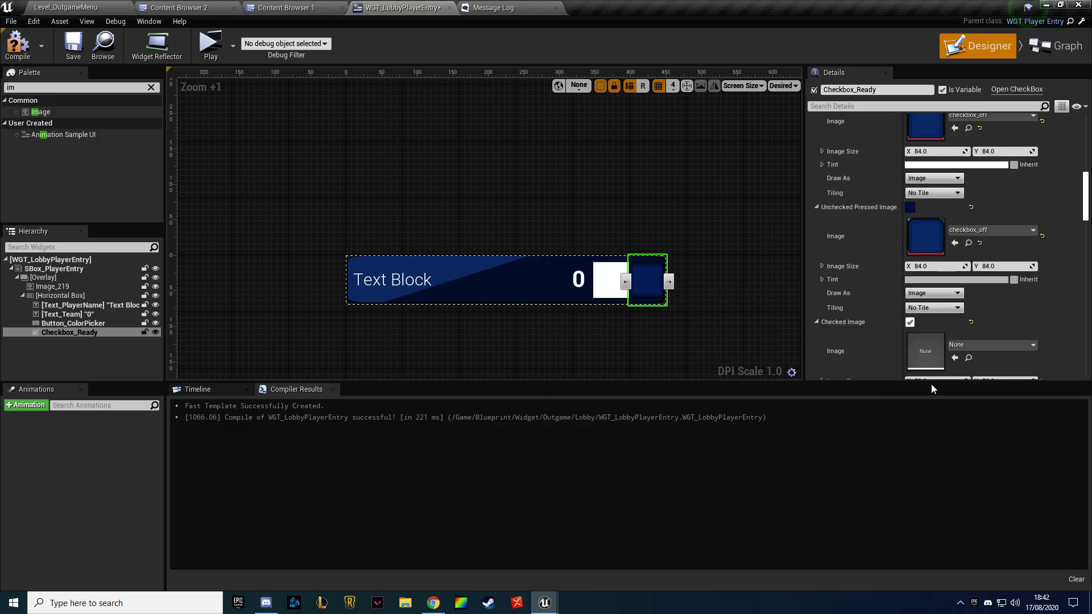
# Assign checkbox_on to the Checked, Checked Hovered and Checked Pressed images
pyautogui.scroll(-2, 882, 332)
pyautogui.click(992, 291)
pyautogui.write('checkbox')
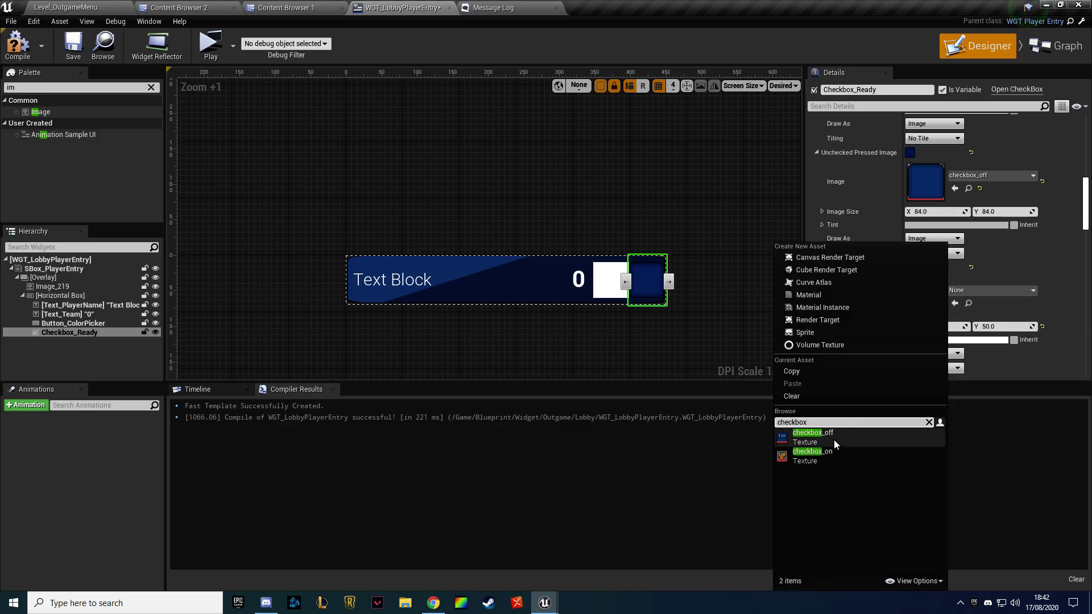
pyautogui.click(834, 455)
pyautogui.scroll(-2, 889, 307)
pyautogui.click(973, 297)
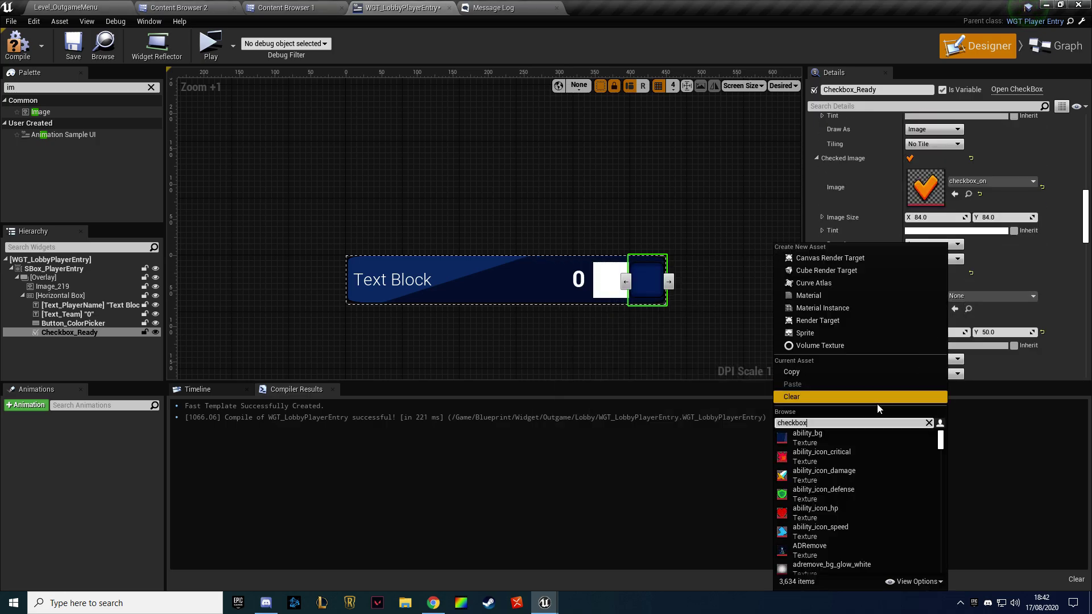
pyautogui.click(839, 453)
pyautogui.scroll(-2, 903, 309)
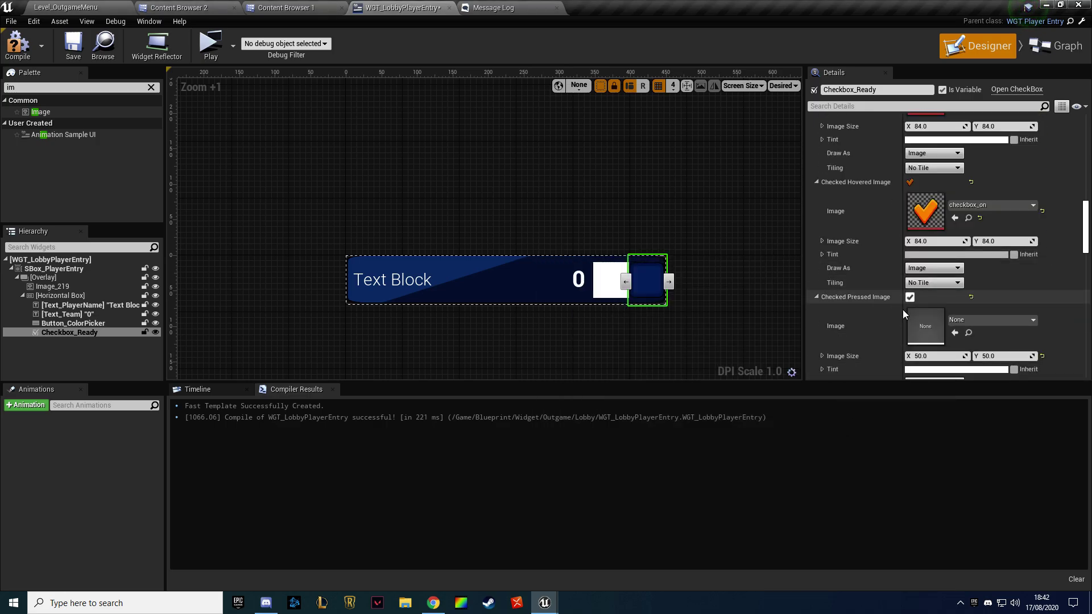
pyautogui.click(973, 324)
pyautogui.click(837, 457)
pyautogui.scroll(-2, 869, 319)
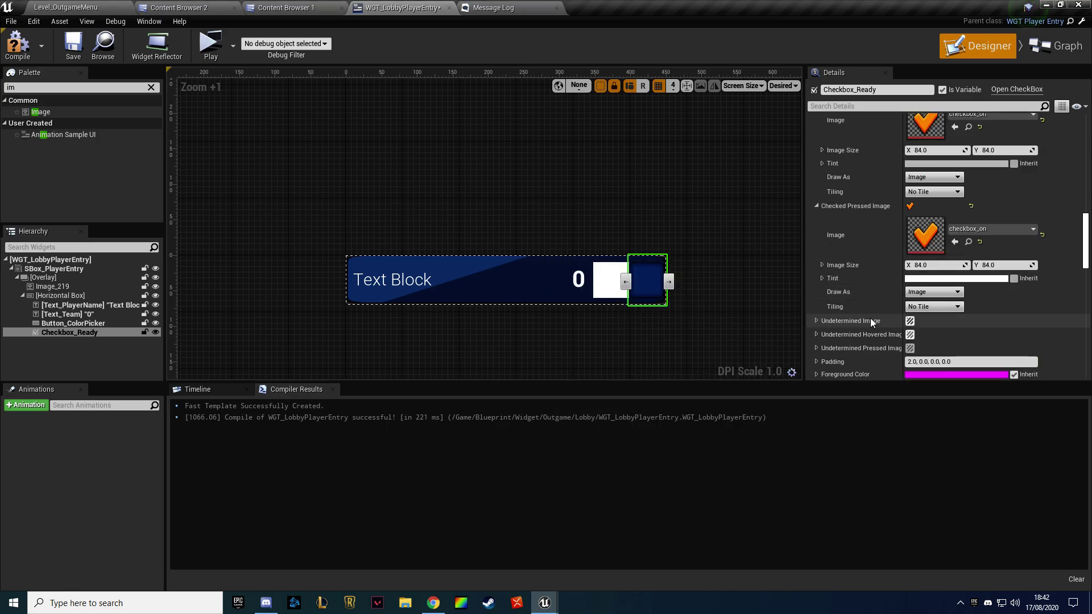
pyautogui.scroll(-2, 870, 319)
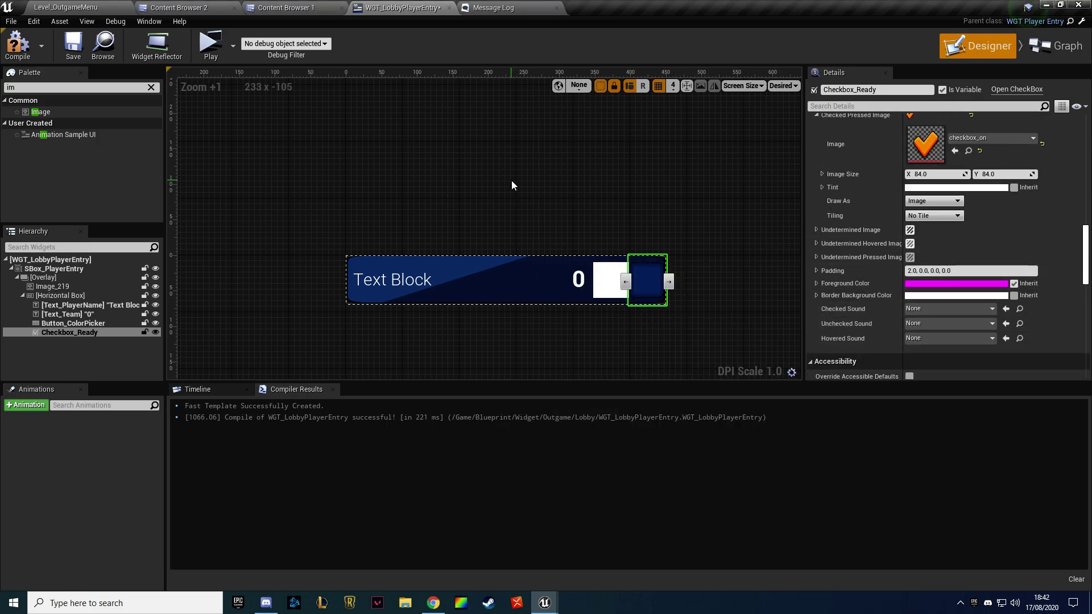
# Test in multiplayer preview by entering the lobby and ticking ready, then stop
pyautogui.hotkey('alt', 'p')
pyautogui.click(683, 449)
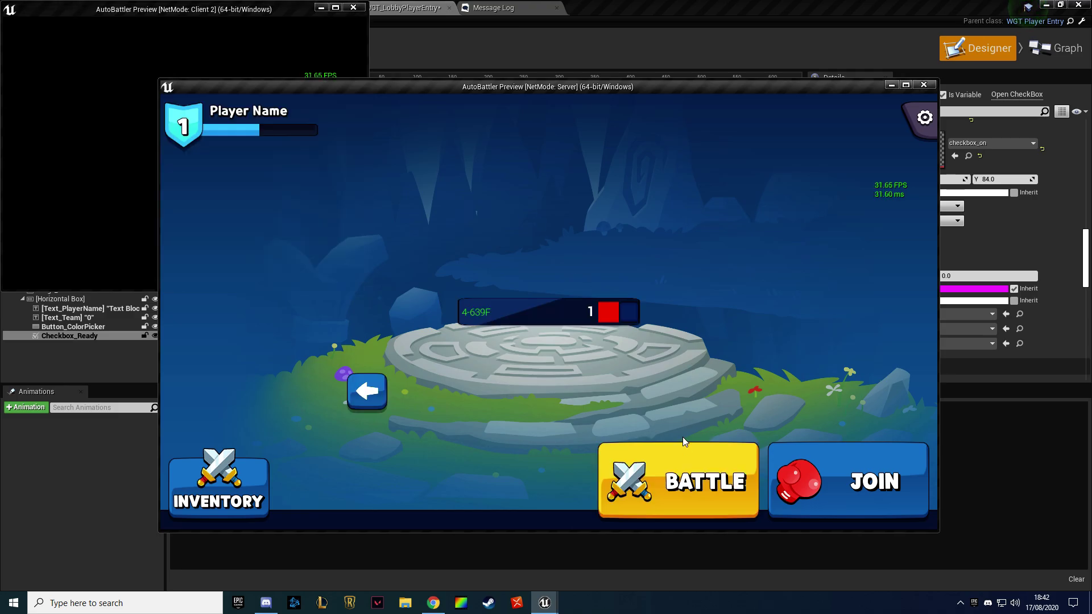
pyautogui.click(628, 321)
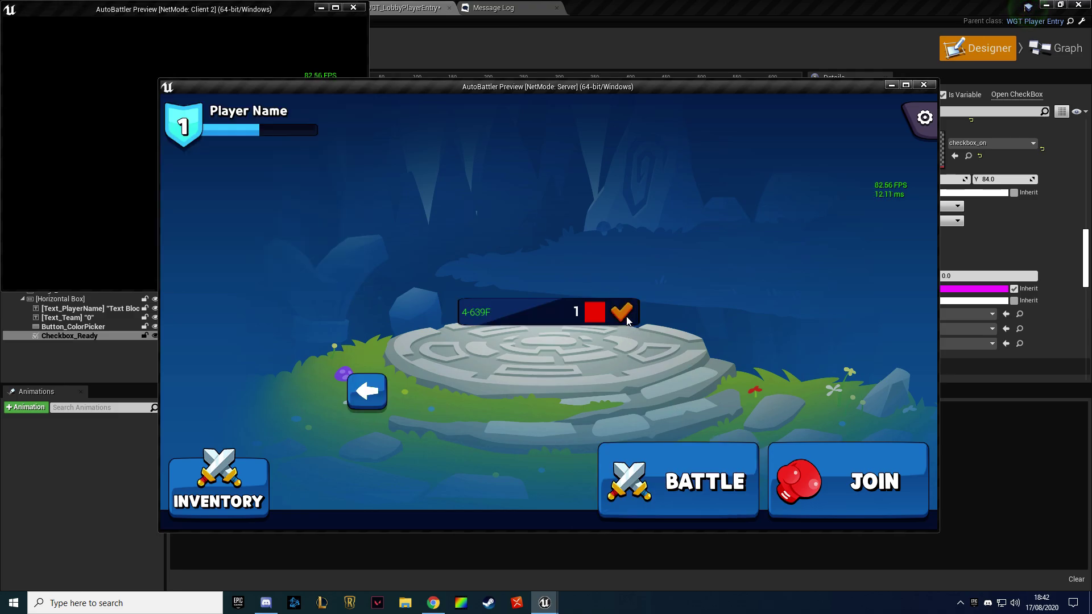
pyautogui.press('Escape')
# Resize the Checked Pressed and Checked Hovered images to 50×50
pyautogui.write('50')
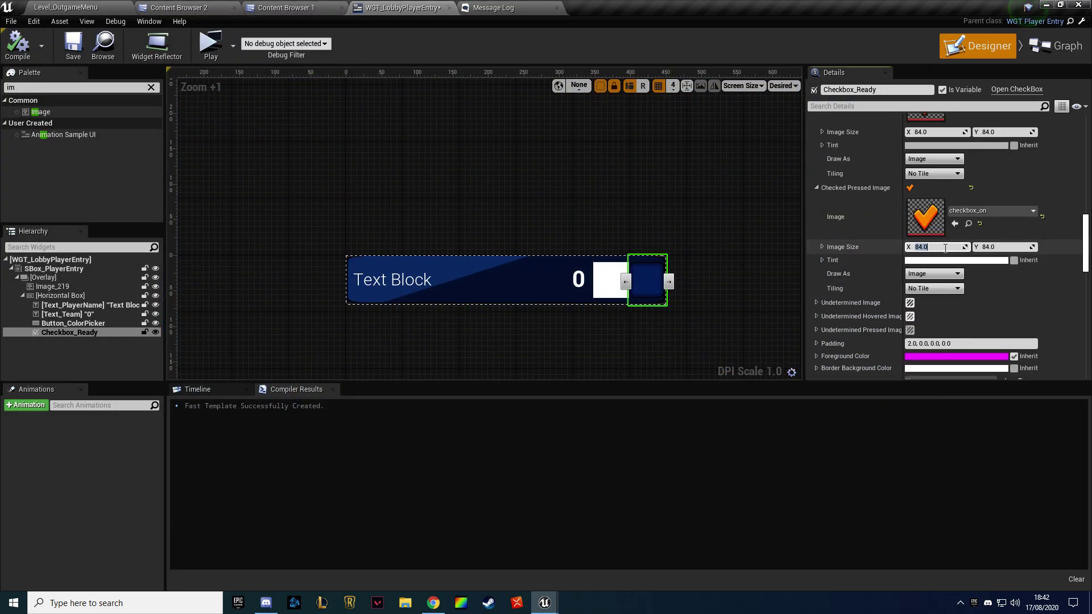
pyautogui.press('Tab')
pyautogui.write('50')
pyautogui.scroll(2, 888, 234)
pyautogui.click(938, 205)
pyautogui.write('50')
pyautogui.press('Tab')
pyautogui.write('50')
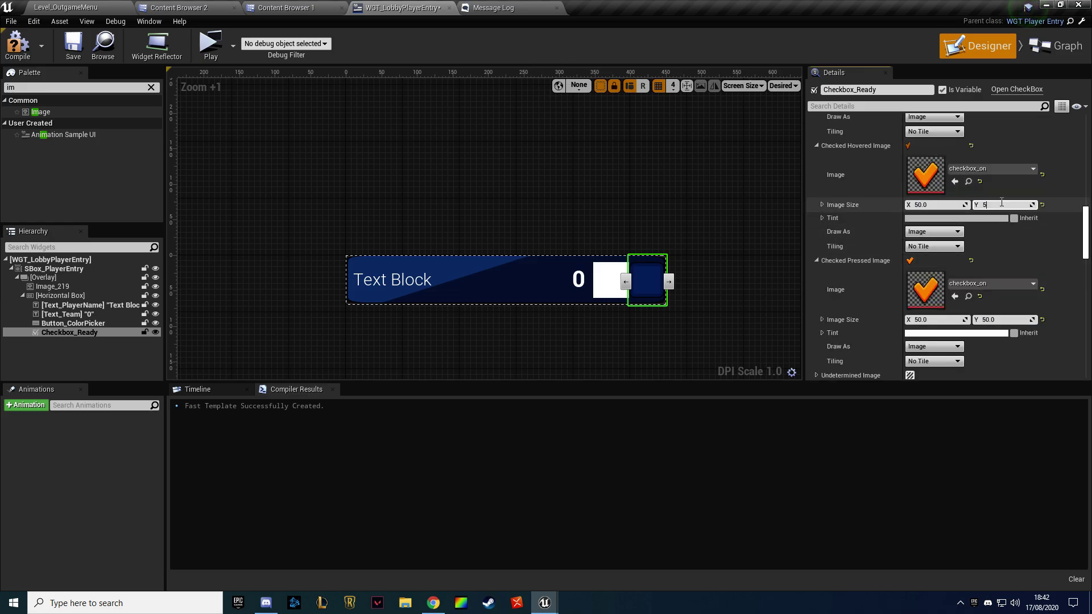
pyautogui.press('Return')
# Resize the Unchecked Pressed and Unchecked Hovered images to 50×50 and relaunch the preview
pyautogui.scroll(2, 872, 223)
pyautogui.scroll(1, 854, 244)
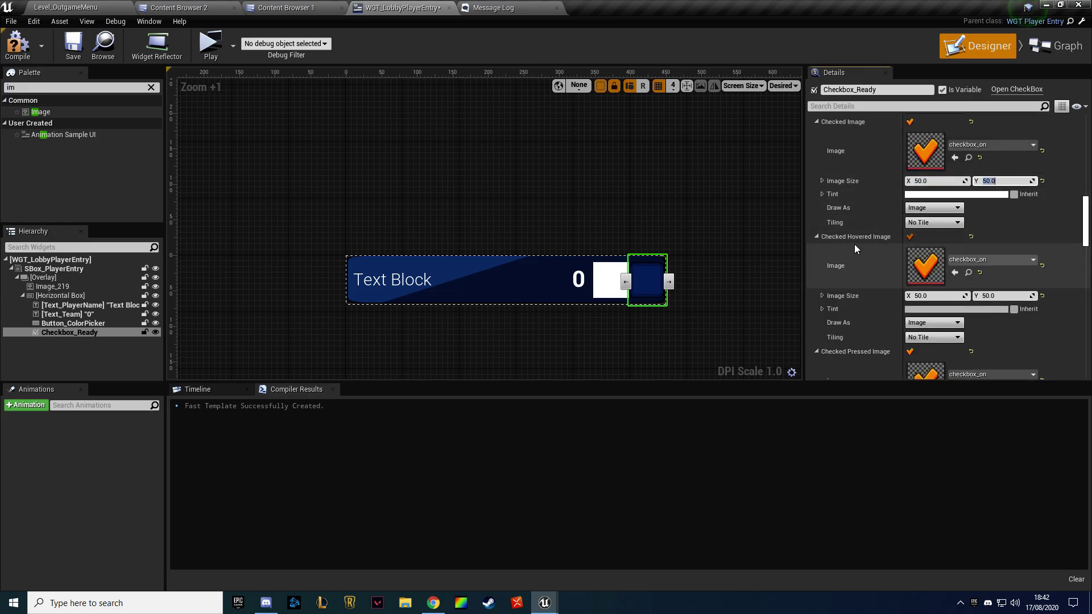
pyautogui.scroll(3, 854, 244)
pyautogui.click(927, 211)
pyautogui.write('50')
pyautogui.press('Tab')
pyautogui.write('50')
pyautogui.press('Return')
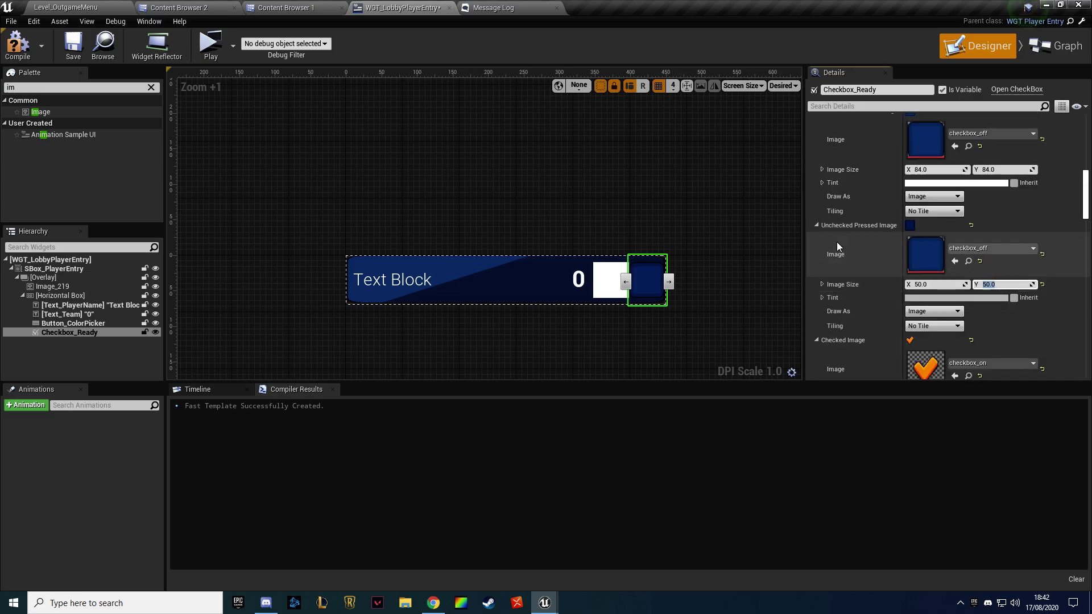
pyautogui.scroll(4, 837, 241)
pyautogui.click(938, 242)
pyautogui.write('50')
pyautogui.press('Tab')
pyautogui.write('50')
pyautogui.press('Return')
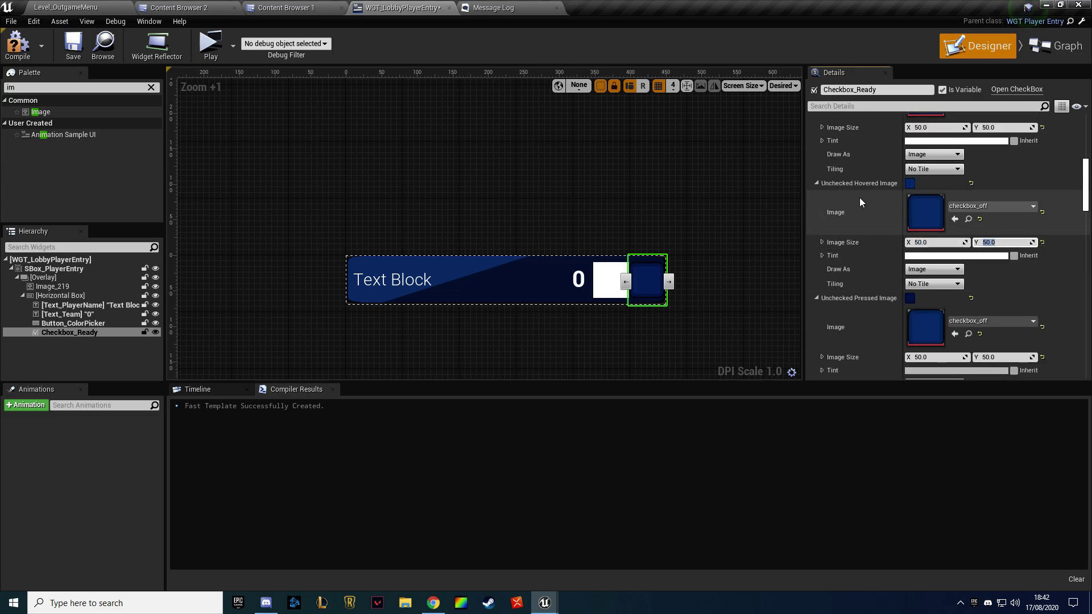
pyautogui.hotkey('alt', 'p')
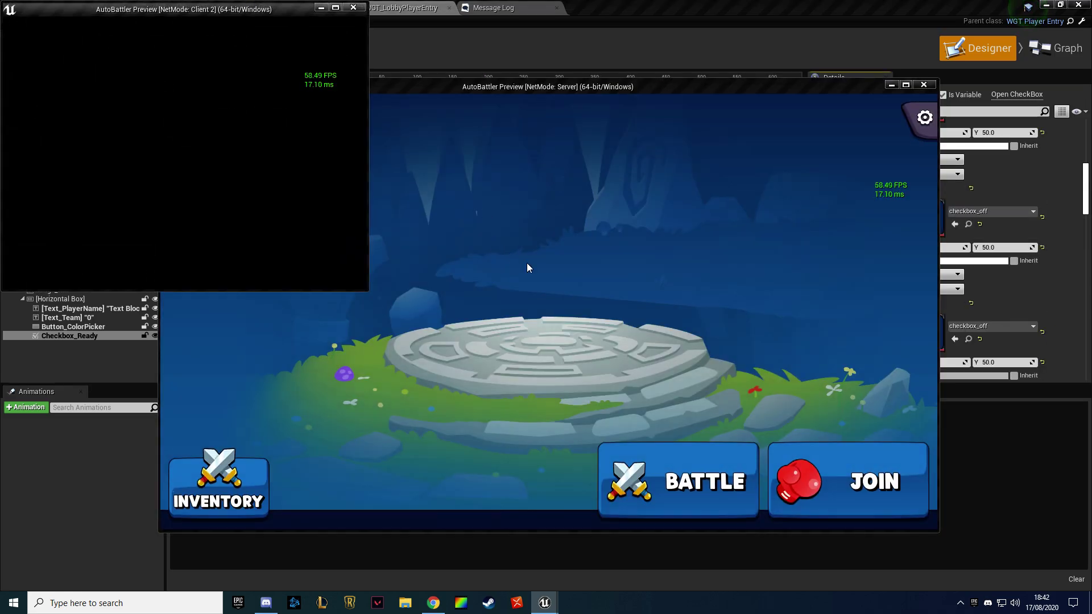
# Host a lobby and mark ready, then join from the client and toggle its ready checkbox
pyautogui.click(697, 466)
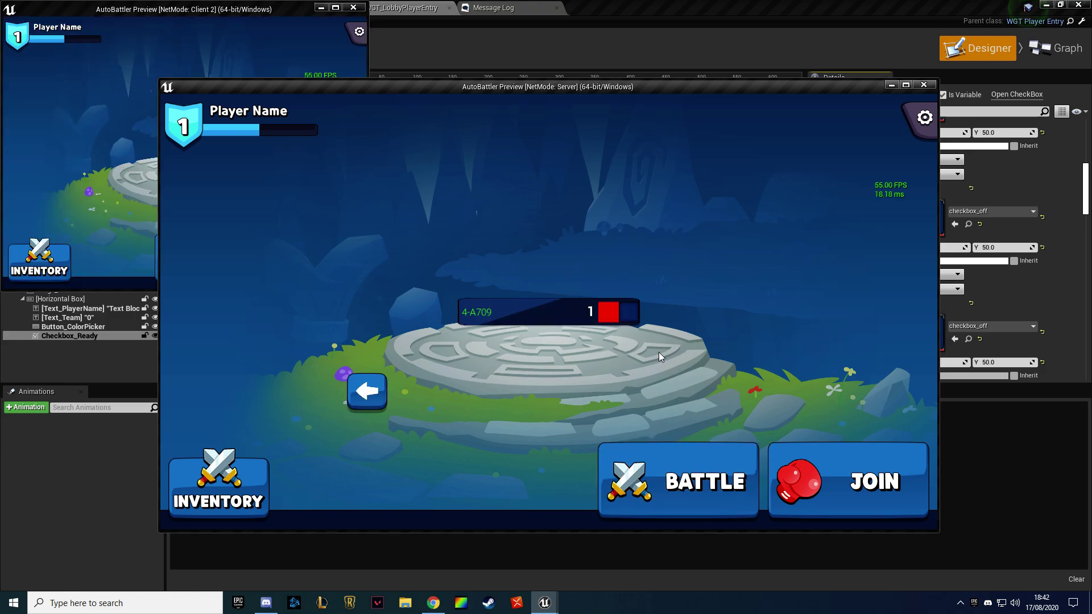
pyautogui.click(632, 317)
pyautogui.click(142, 202)
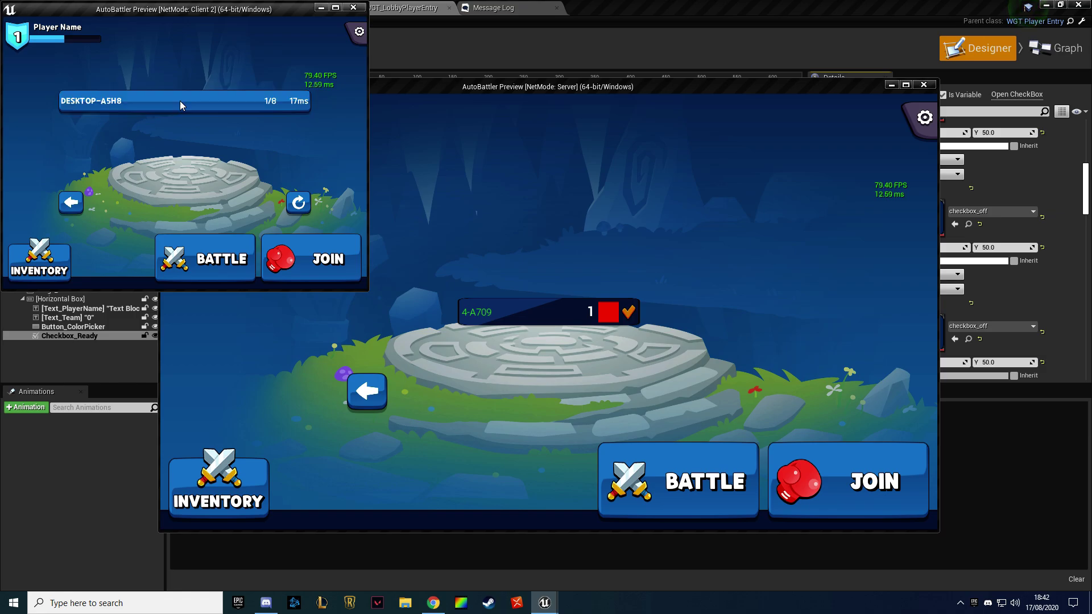
pyautogui.click(180, 101)
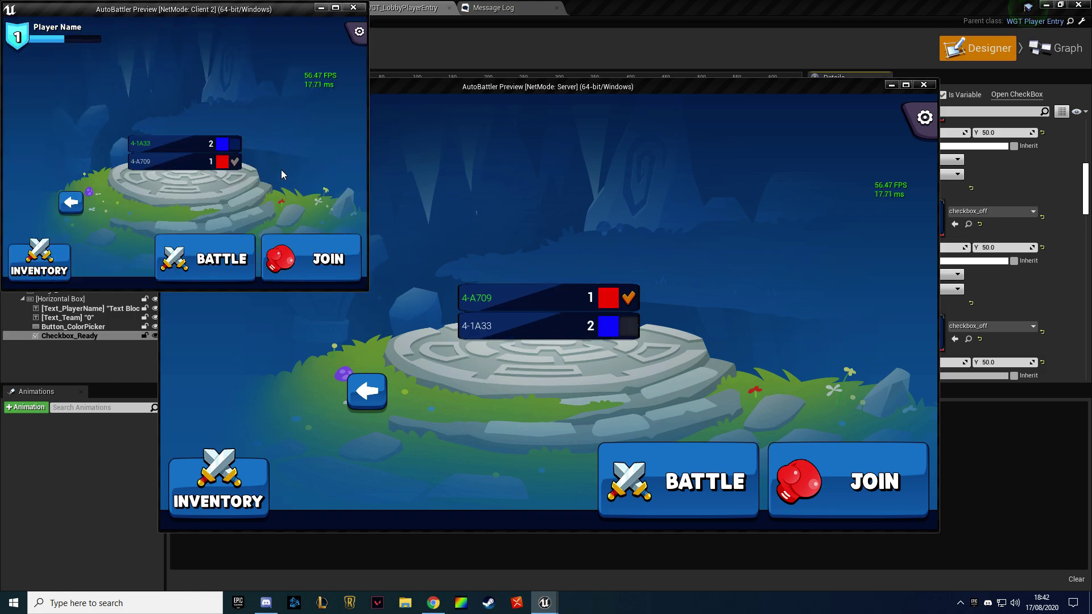
pyautogui.click(233, 144)
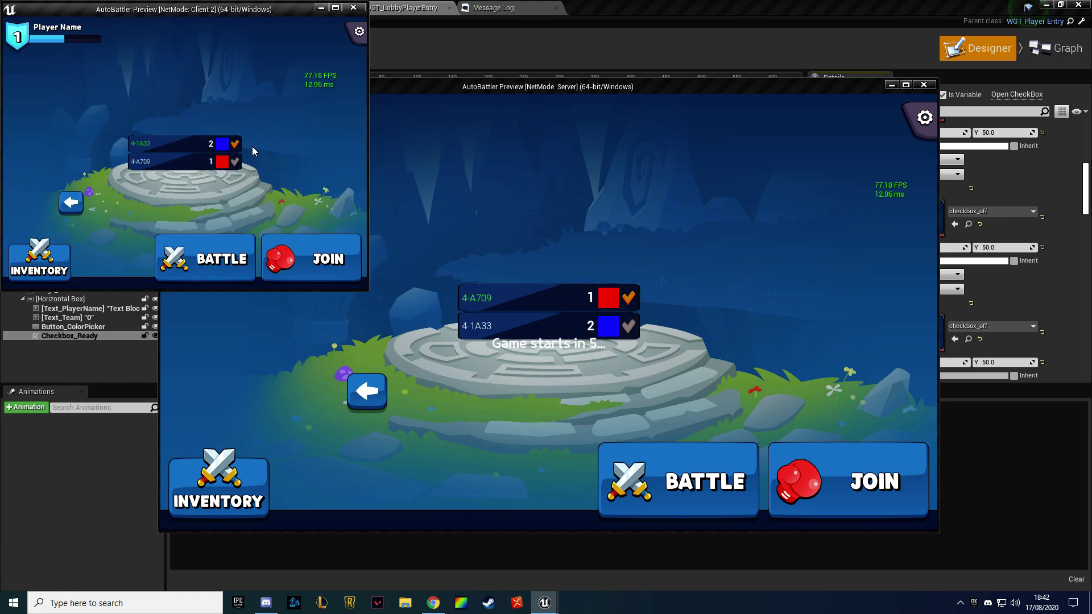
pyautogui.click(233, 148)
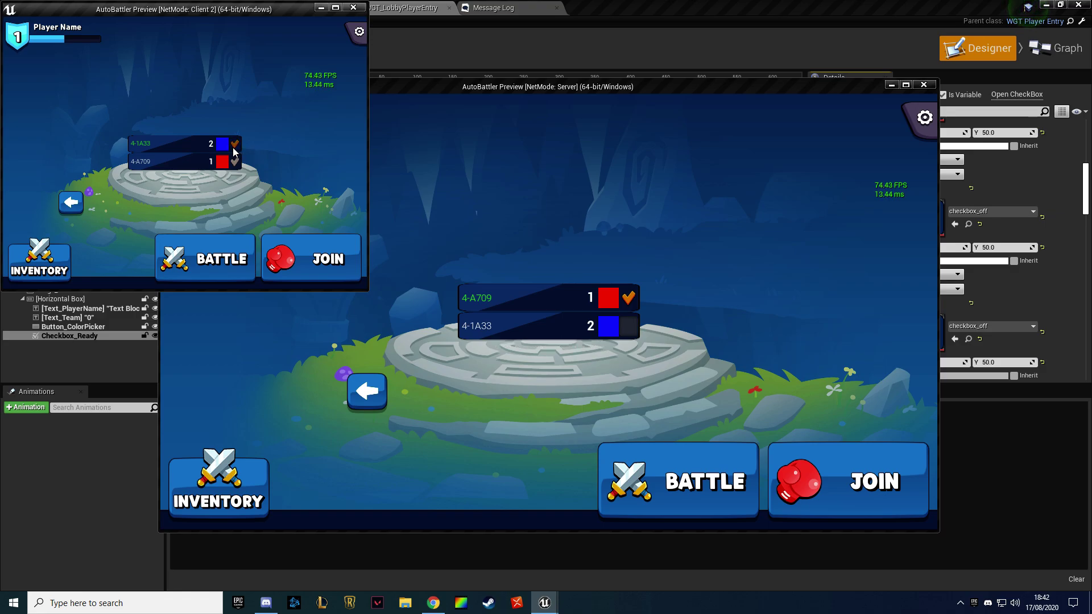
pyautogui.click(233, 148)
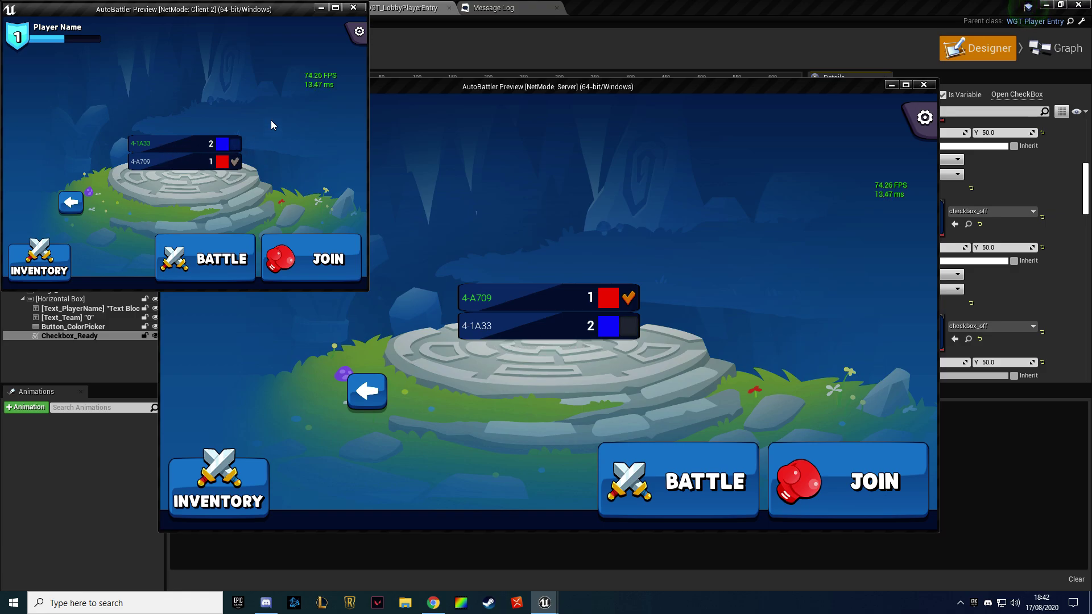
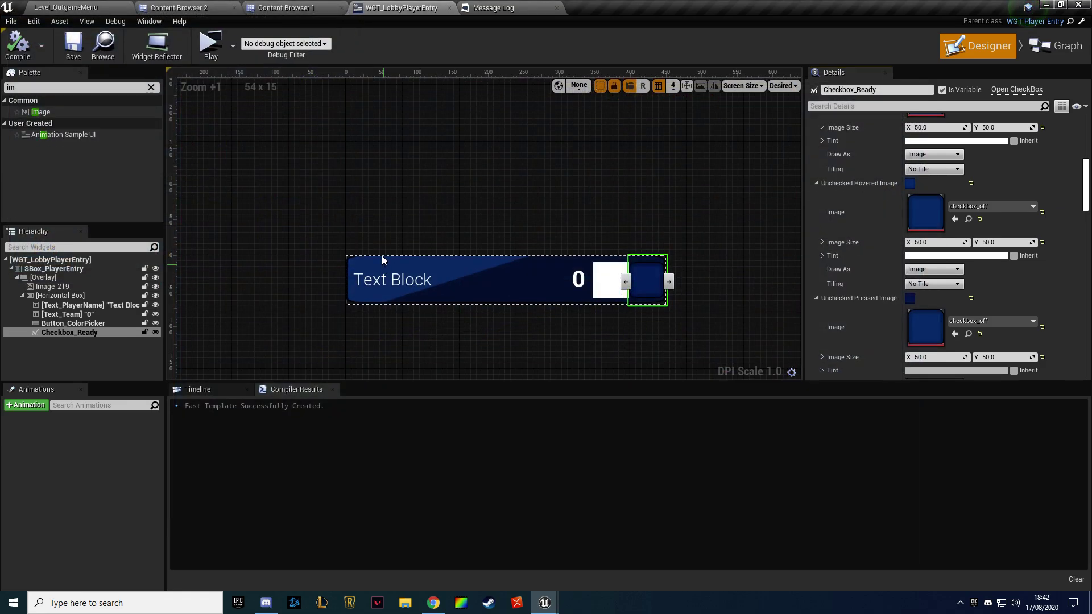
# Close the multiplayer preview, set Image_219 to draw as Box, and compile
pyautogui.click(488, 274)
pyautogui.scroll(5, 866, 224)
pyautogui.scroll(5, 860, 221)
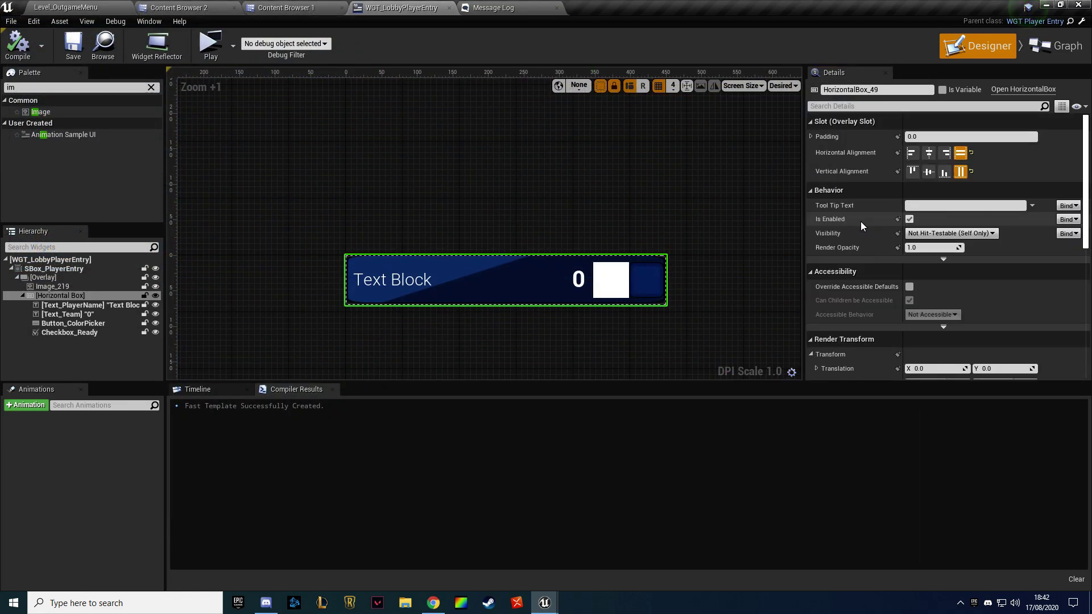
pyautogui.click(56, 288)
pyautogui.scroll(-2, 893, 282)
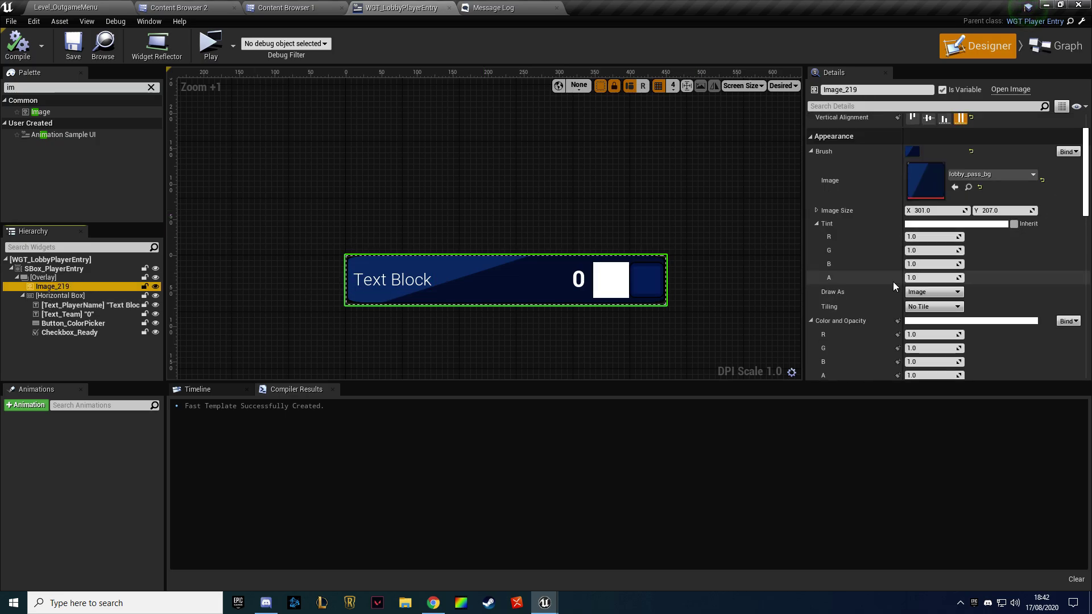
pyautogui.click(931, 293)
pyautogui.click(926, 309)
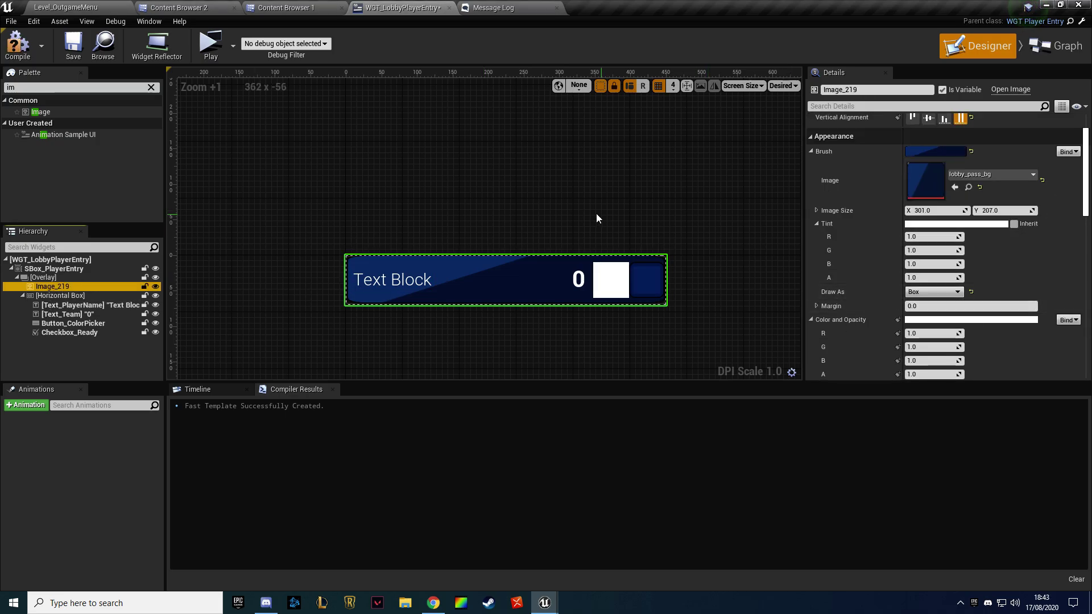
pyautogui.click(576, 217)
pyautogui.scroll(8, 388, 262)
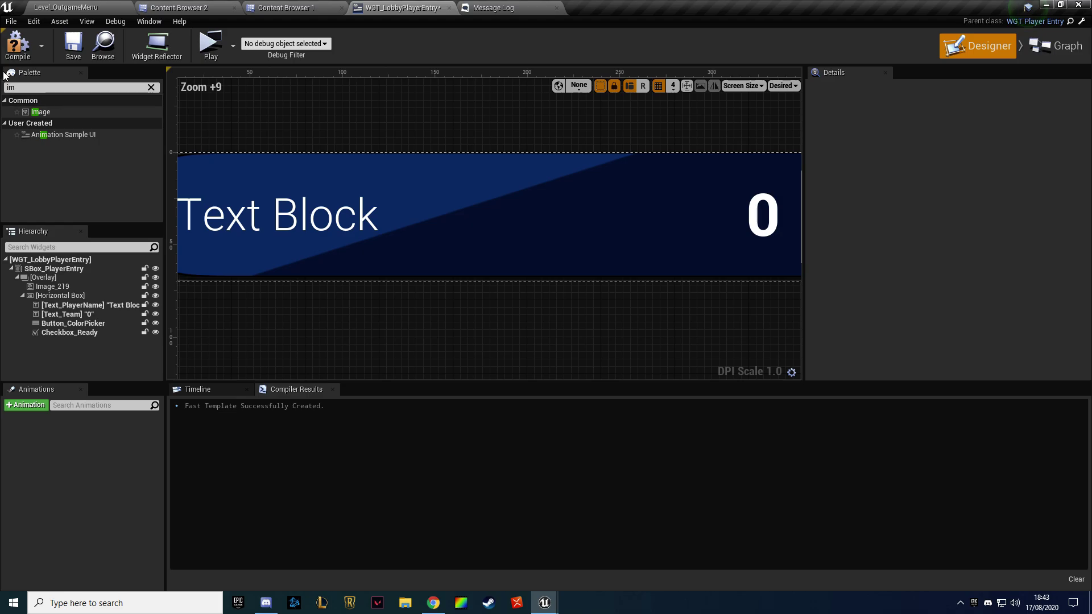
pyautogui.click(20, 57)
# Set Image_219's padding to 10
pyautogui.click(261, 163)
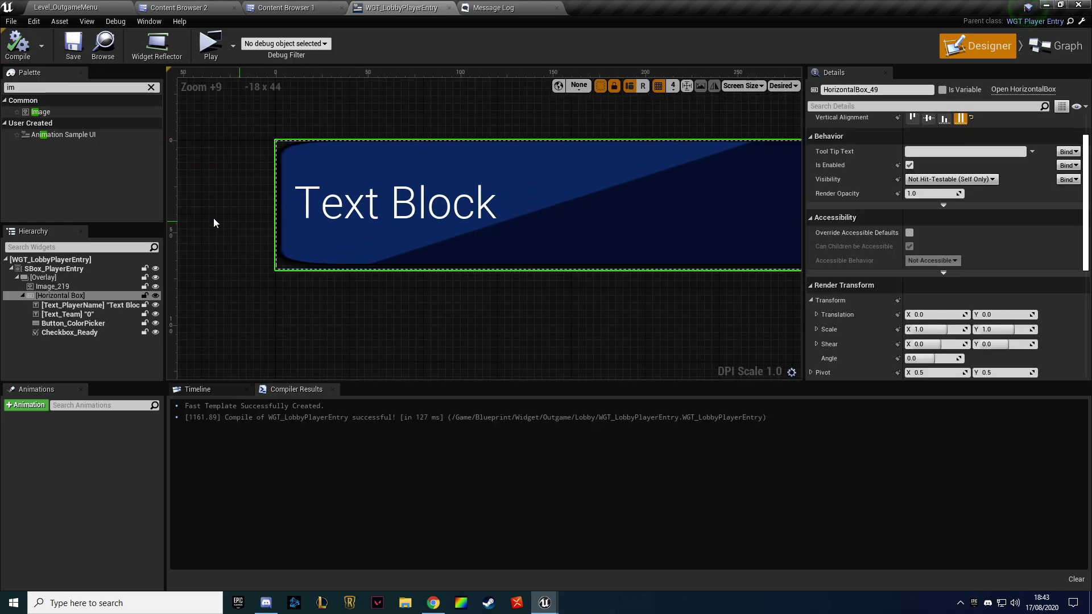
pyautogui.click(51, 288)
pyautogui.scroll(2, 964, 121)
pyautogui.click(967, 137)
pyautogui.write('10')
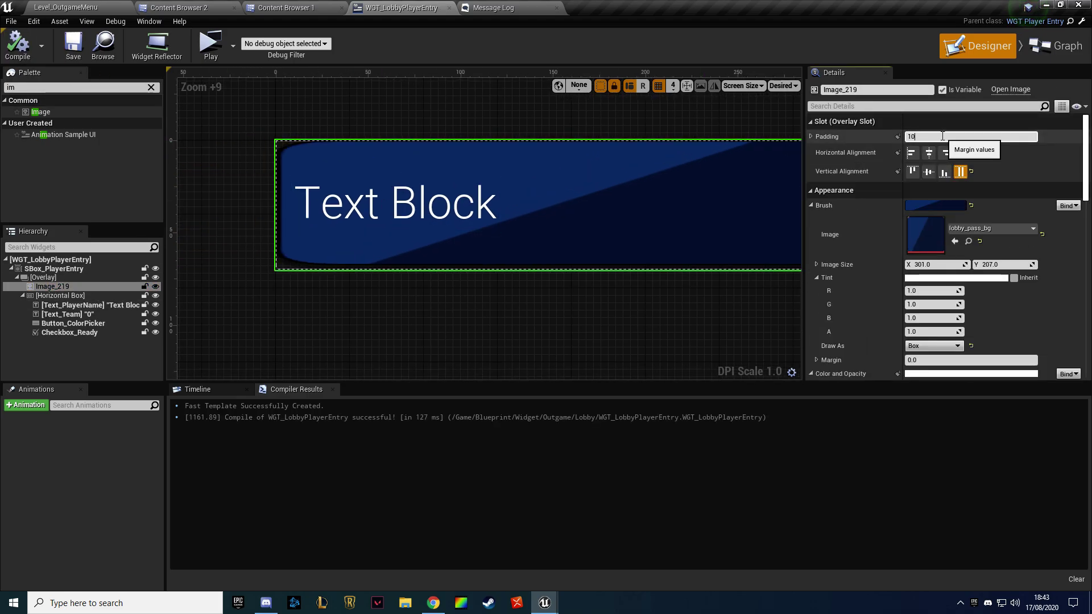
pyautogui.press('Return')
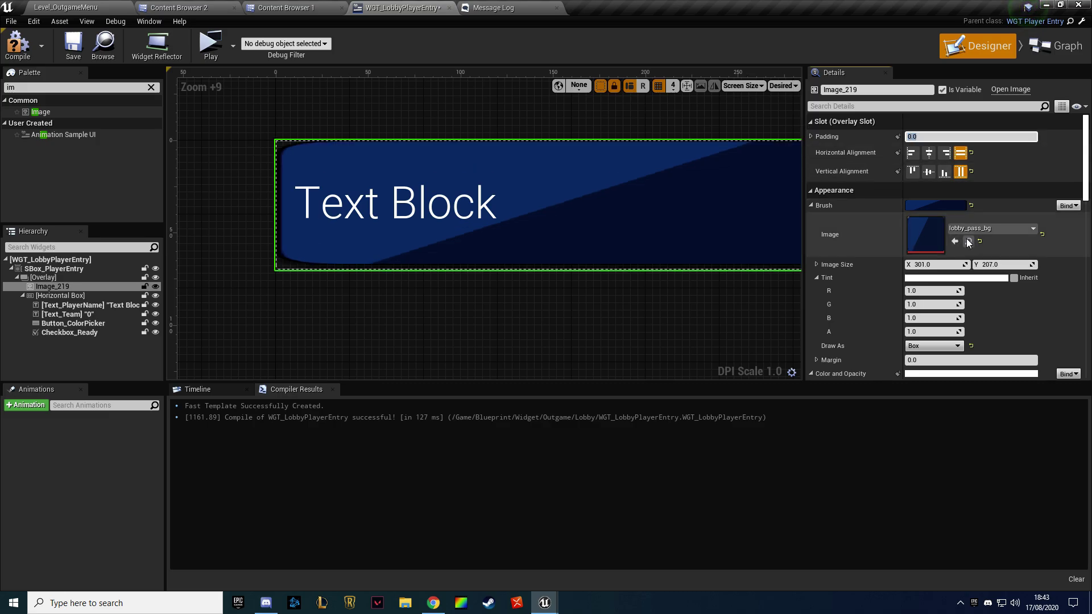
# Assign lobby_menu_btn_blue as Image_219's brush image from the Content Browser
pyautogui.click(969, 241)
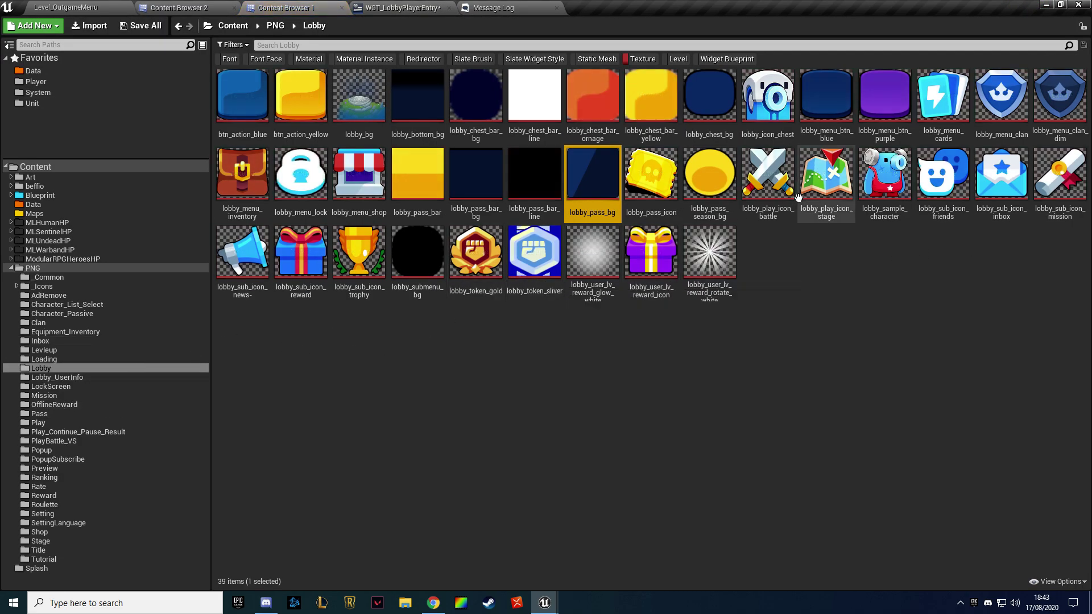
pyautogui.click(813, 110)
pyautogui.click(489, 7)
pyautogui.click(401, 7)
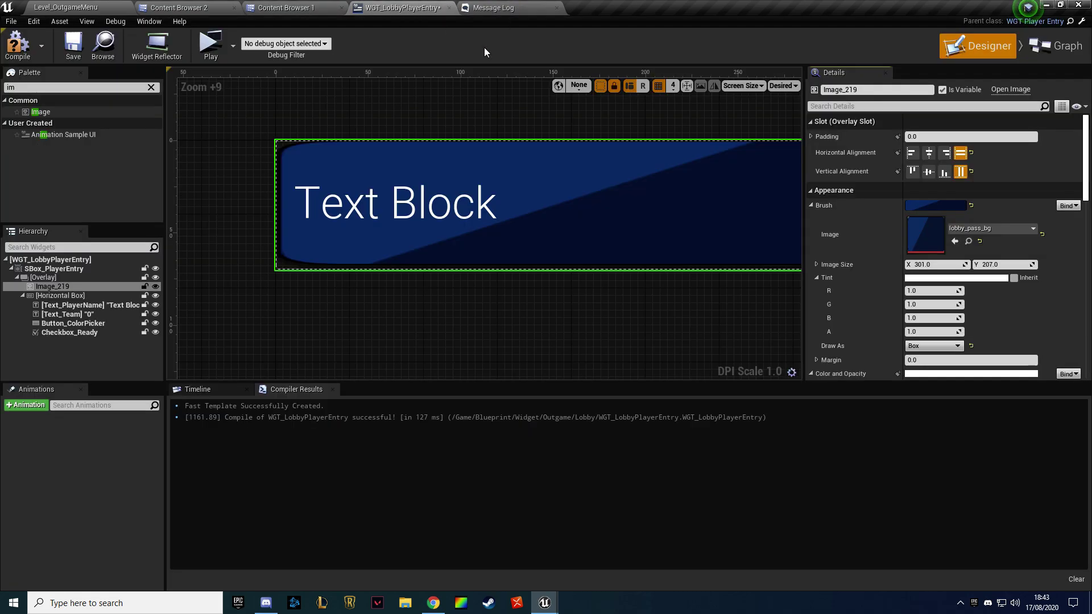
pyautogui.click(954, 241)
# Switch the background's Draw As to Image, fit the view, and recompile
pyautogui.scroll(-4, 690, 192)
pyautogui.scroll(-1, 632, 173)
pyautogui.click(933, 346)
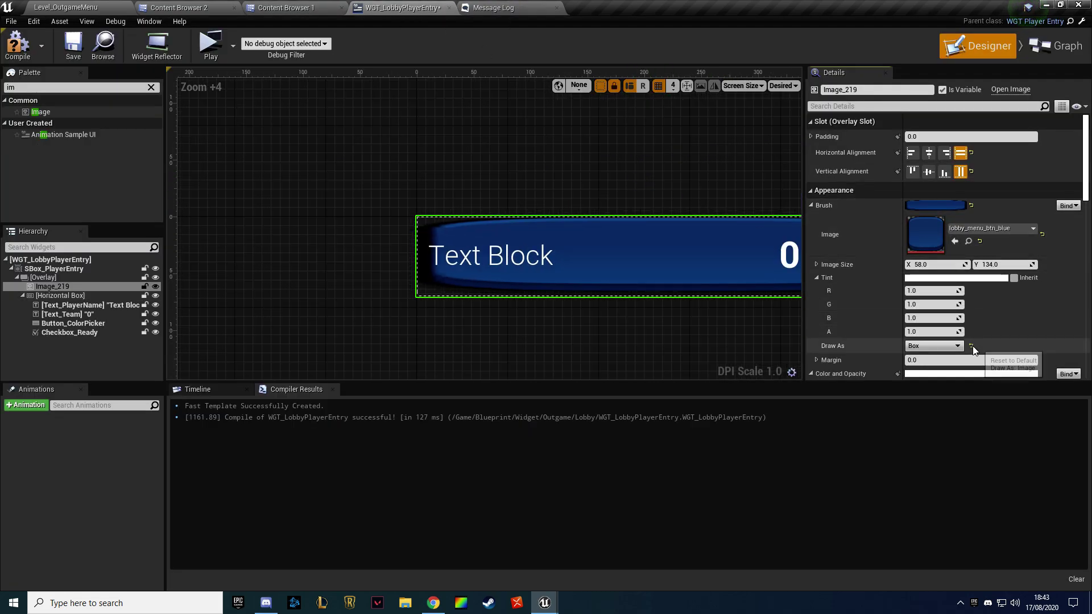
pyautogui.click(926, 386)
pyautogui.press('Home')
pyautogui.click(20, 50)
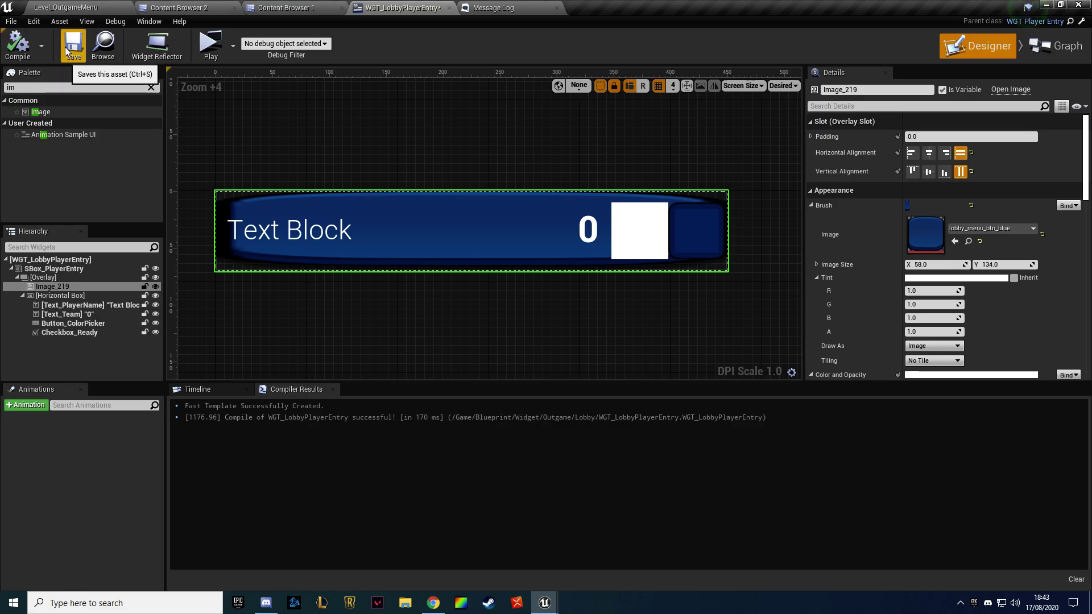
# Replace Image_219's brush image with the lobby_pass_bg texture
pyautogui.click(490, 8)
pyautogui.click(400, 8)
pyautogui.click(284, 7)
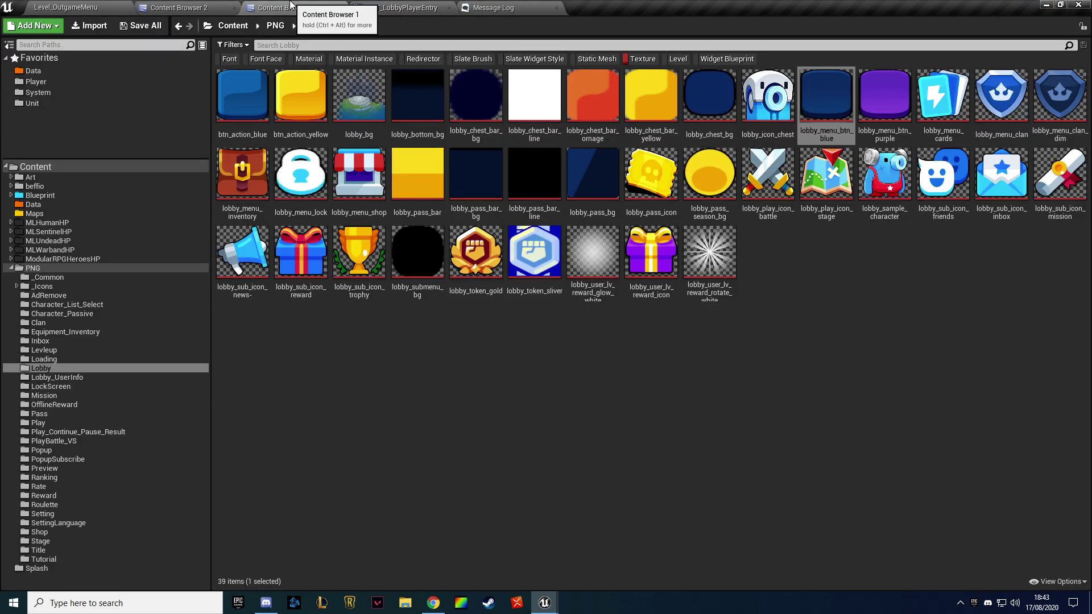
pyautogui.click(476, 175)
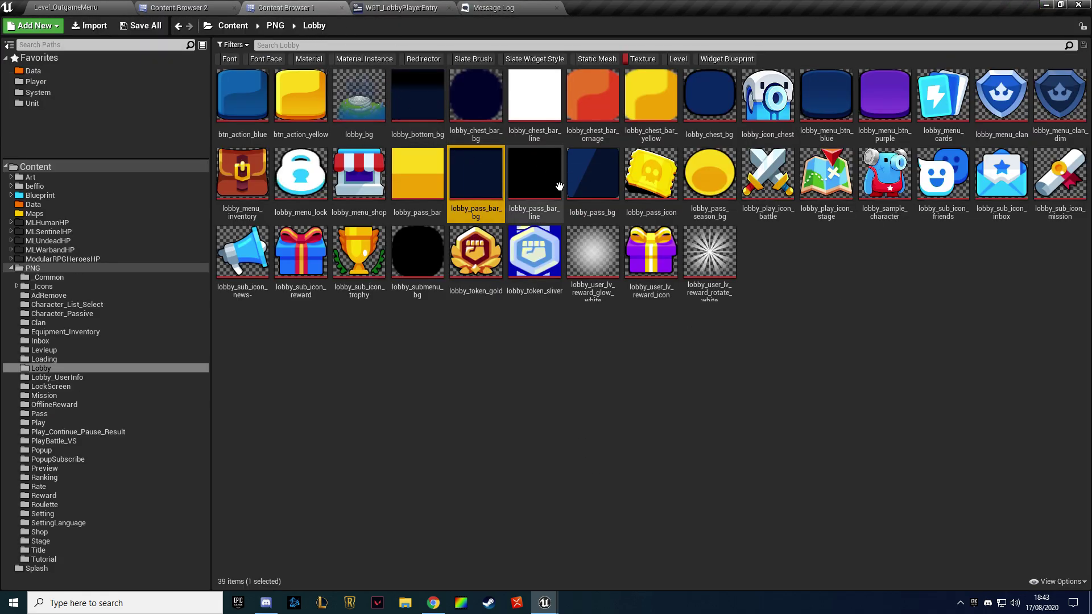
pyautogui.click(593, 176)
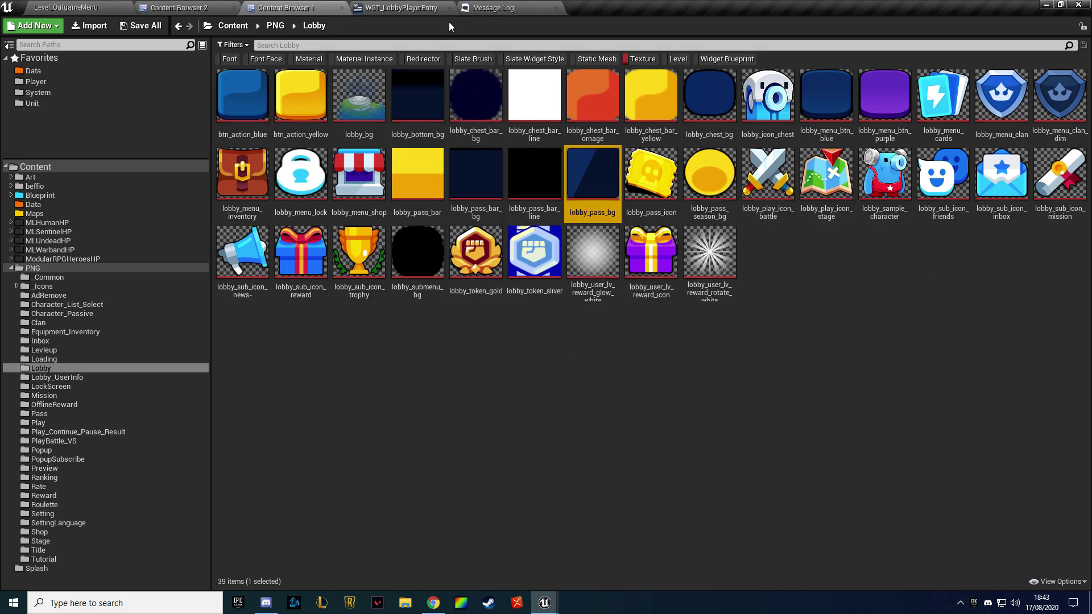
pyautogui.click(401, 8)
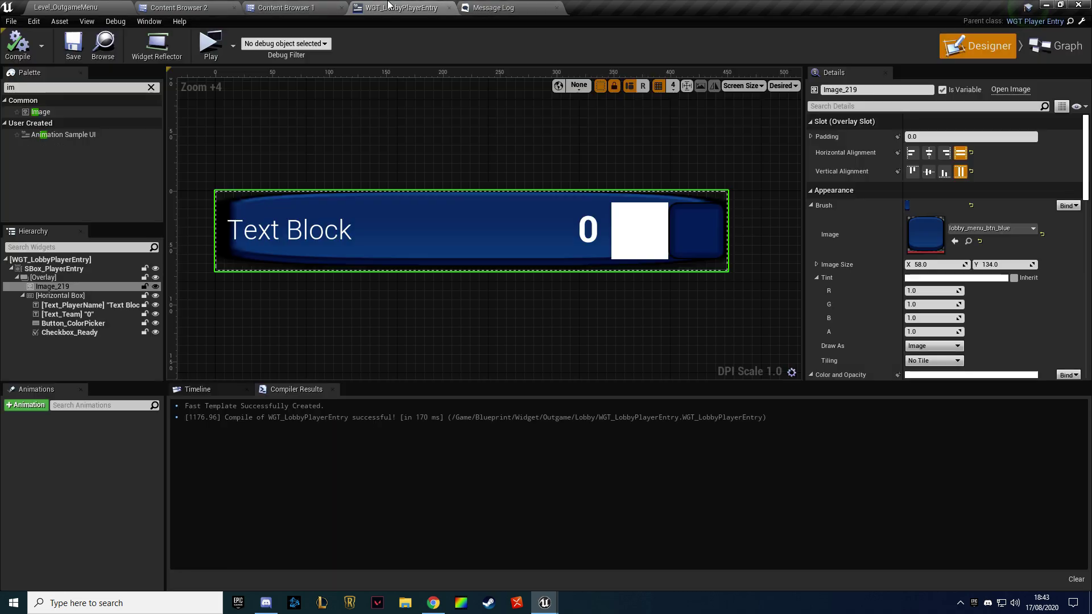
pyautogui.click(954, 244)
# Set the lobby_pass_bg background to tile vertically and save the blueprint
pyautogui.scroll(-3, 870, 288)
pyautogui.click(932, 289)
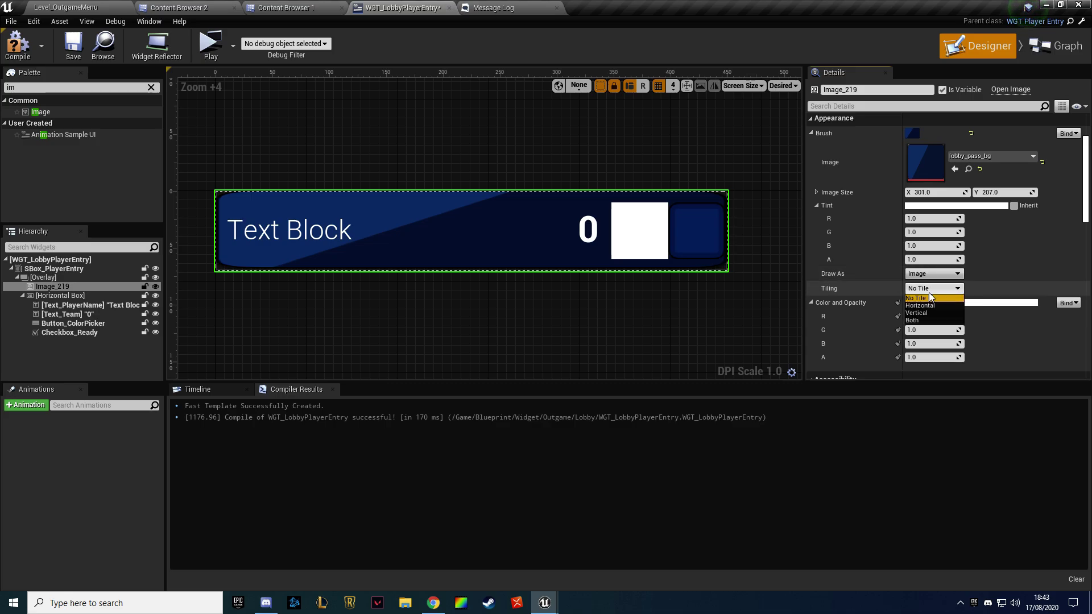
pyautogui.click(926, 312)
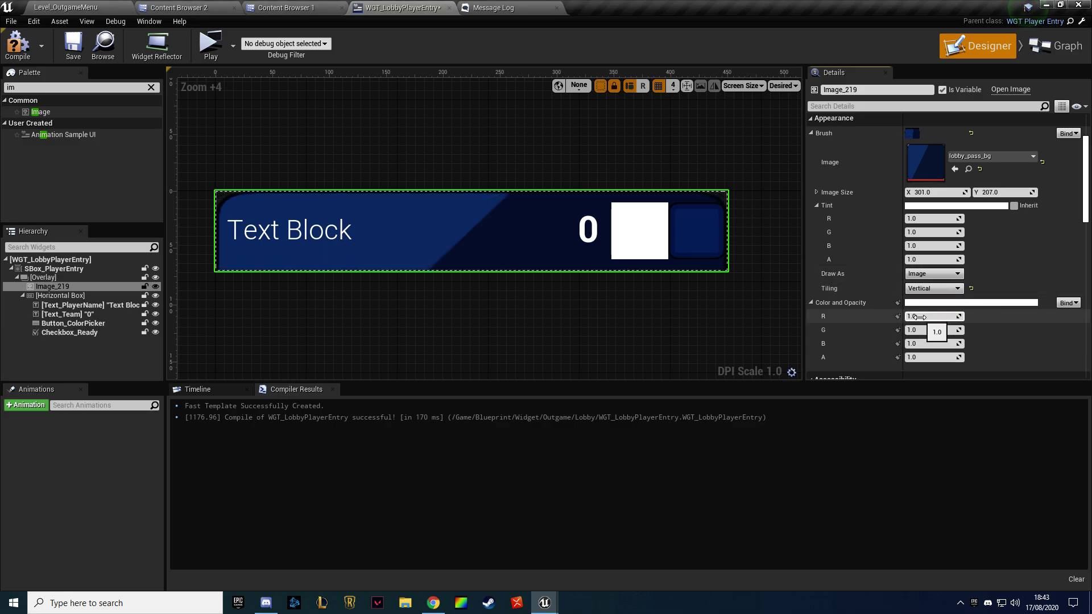
pyautogui.click(74, 46)
# Select the horizontal box to inspect the player entry layout
pyautogui.click(336, 138)
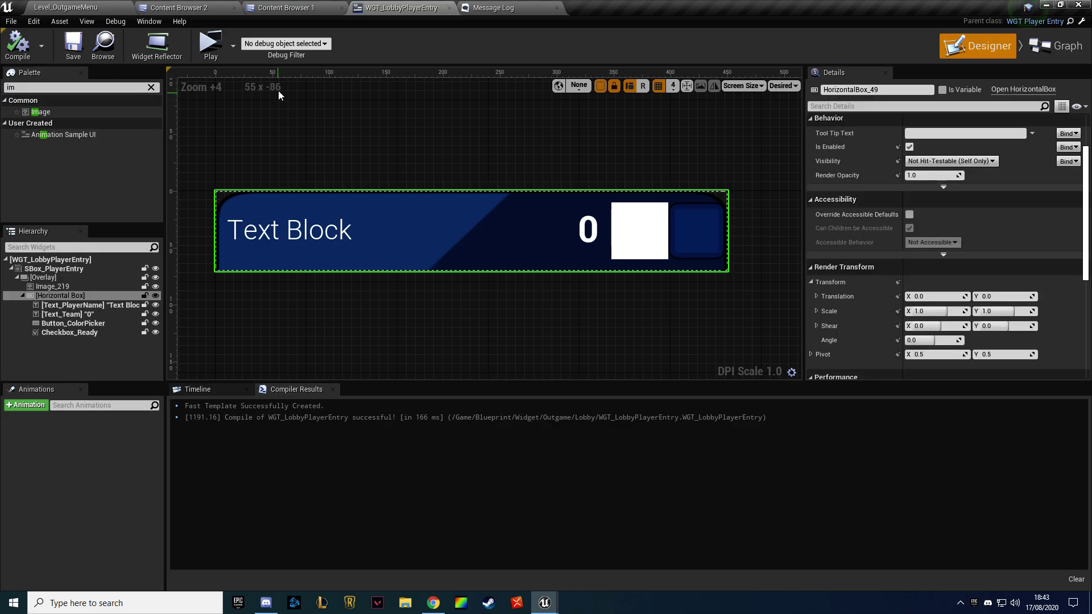
pyautogui.click(251, 95)
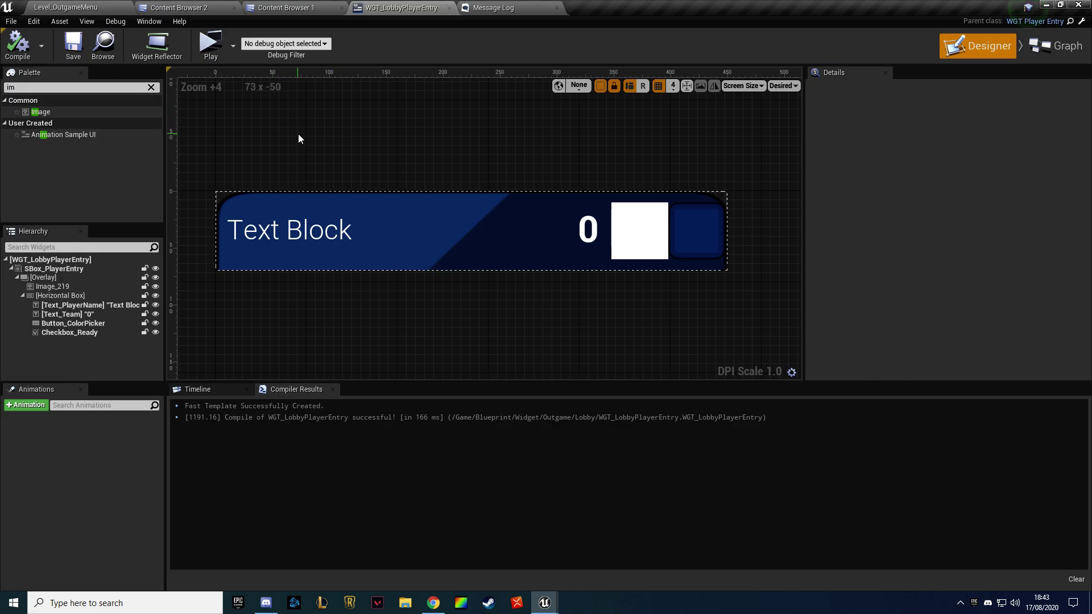
pyautogui.scroll(-3, 302, 180)
pyautogui.scroll(3, 304, 186)
pyautogui.scroll(3, 305, 190)
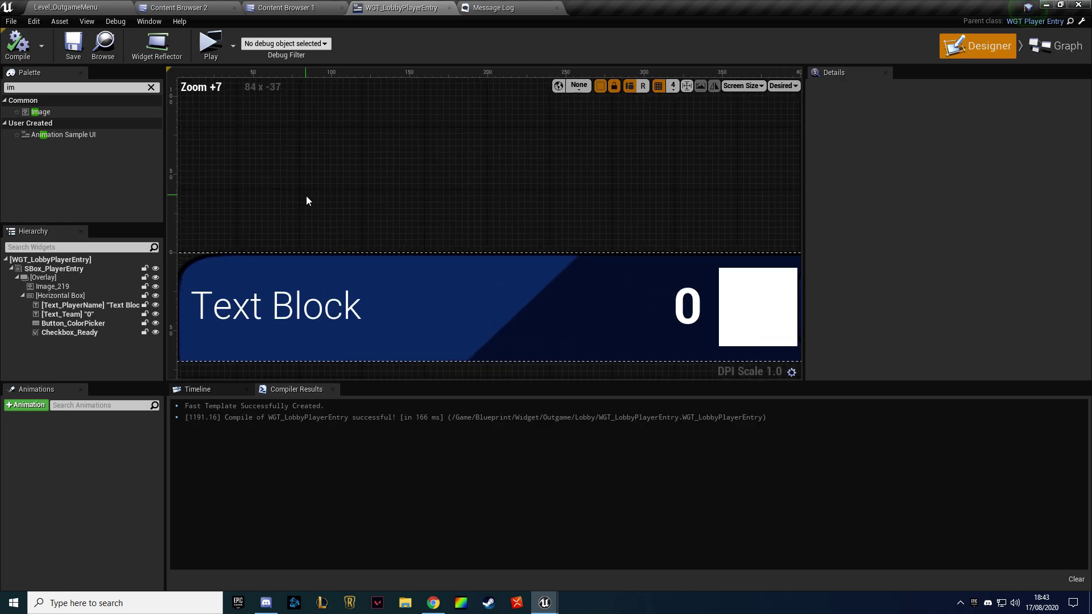
pyautogui.click(317, 262)
pyautogui.scroll(-2, 380, 127)
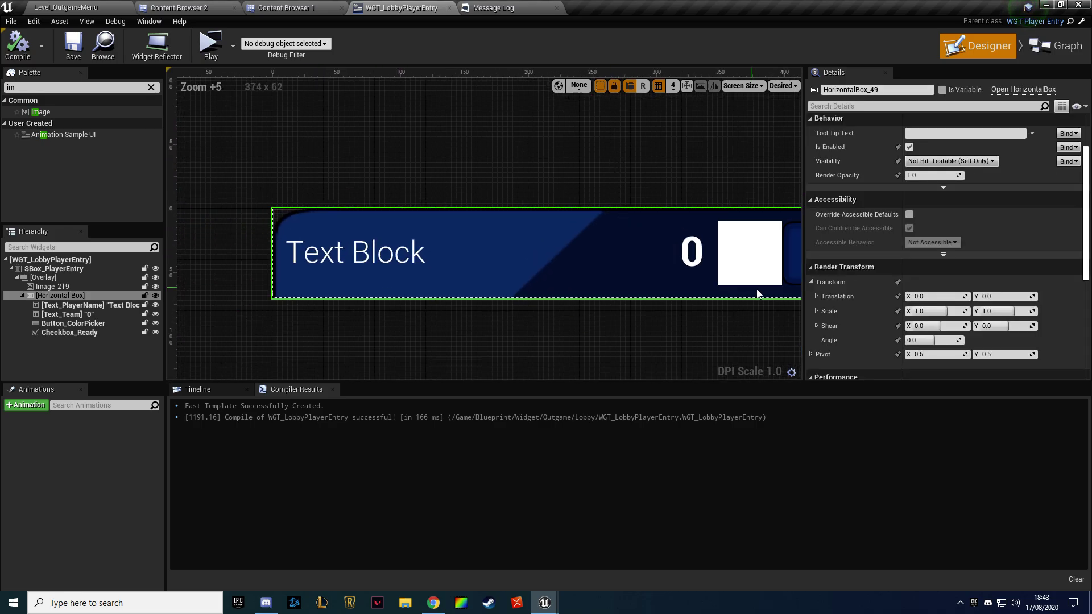
# Try tiling Image_219 in both directions, then set it back to No Tile
pyautogui.click(64, 287)
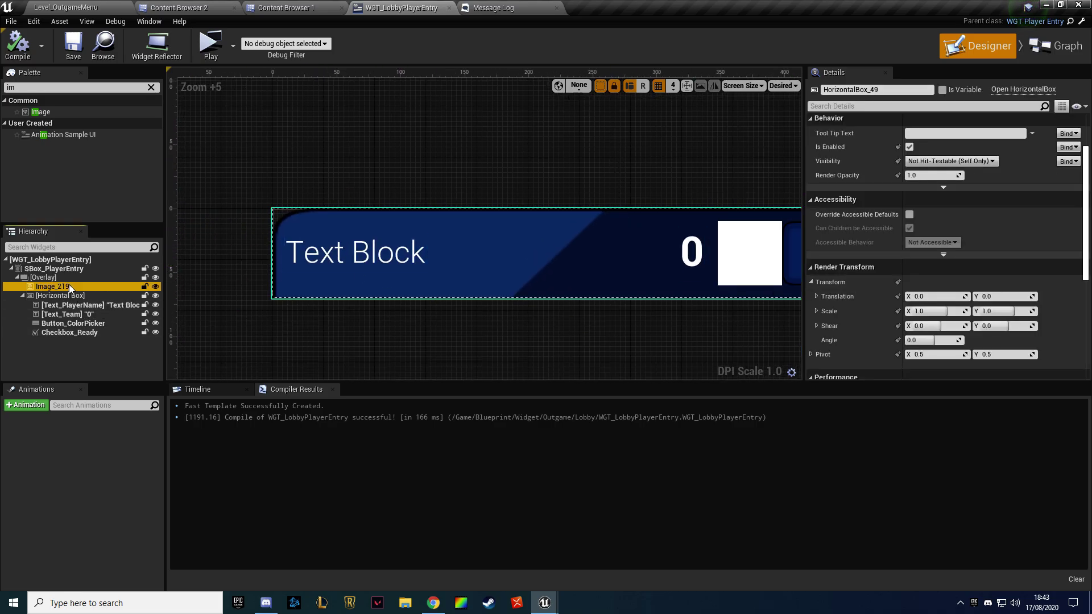
pyautogui.click(934, 252)
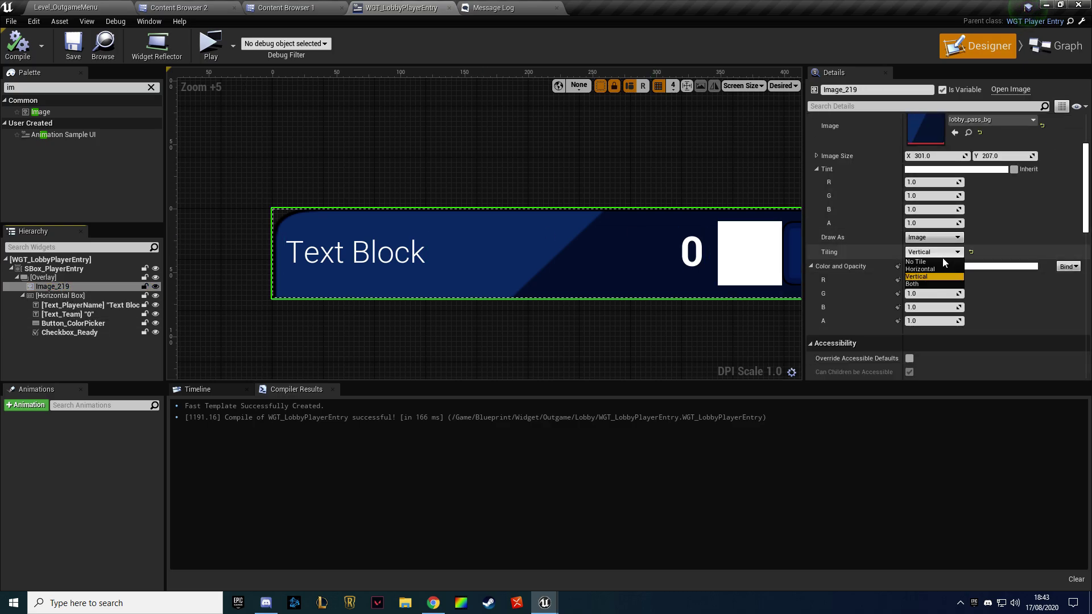
pyautogui.click(932, 284)
pyautogui.moveTo(608, 169)
pyautogui.mouseDown(button='right')
pyautogui.moveTo(442, 170)
pyautogui.moveTo(482, 178)
pyautogui.mouseUp(button='right')
pyautogui.scroll(-3, 420, 172)
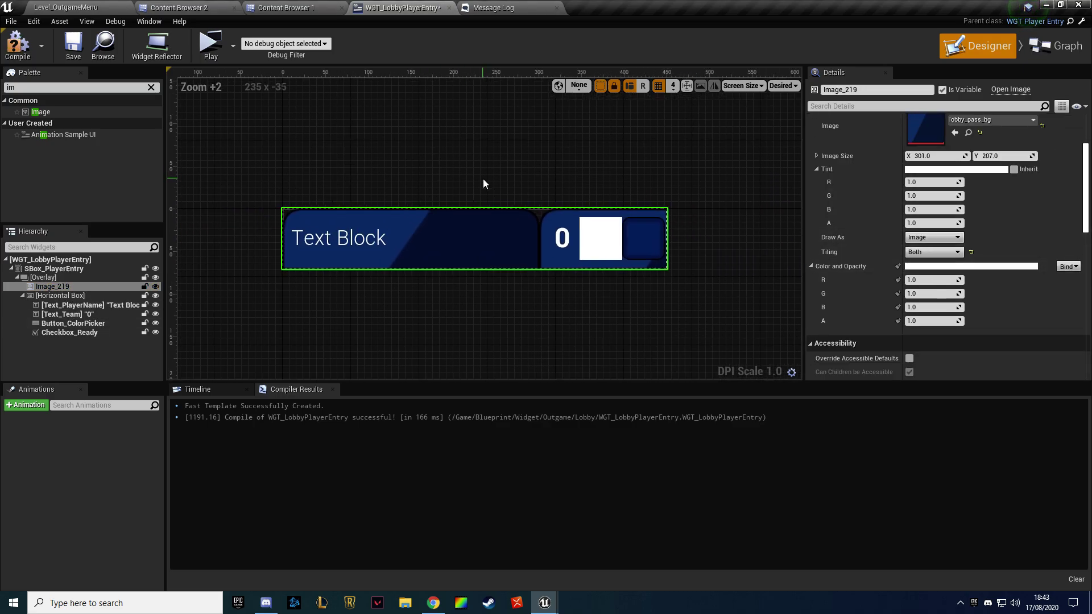
pyautogui.scroll(1, 483, 178)
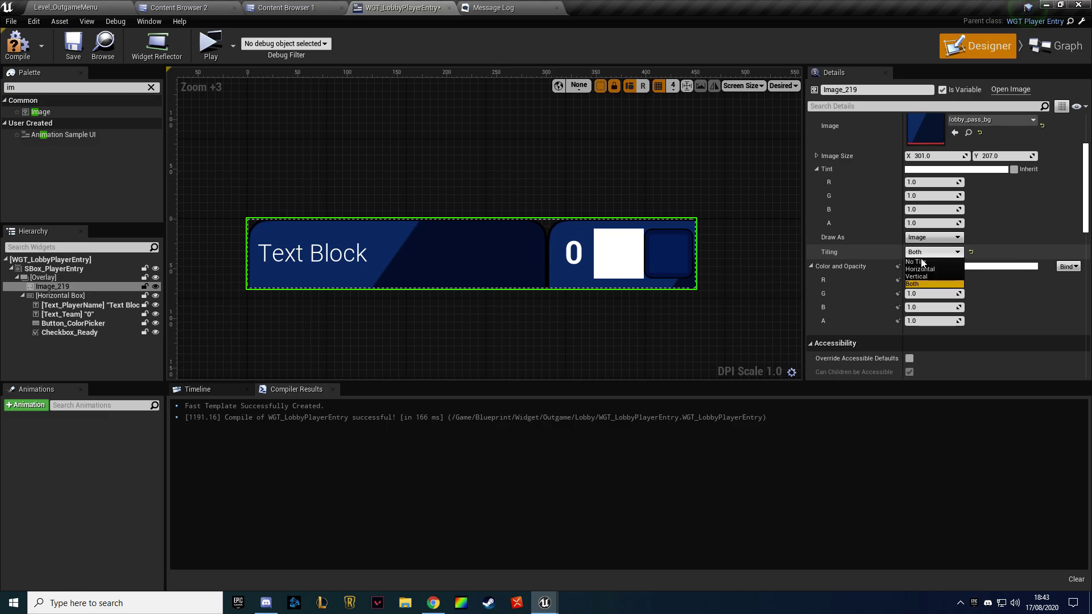
pyautogui.click(918, 261)
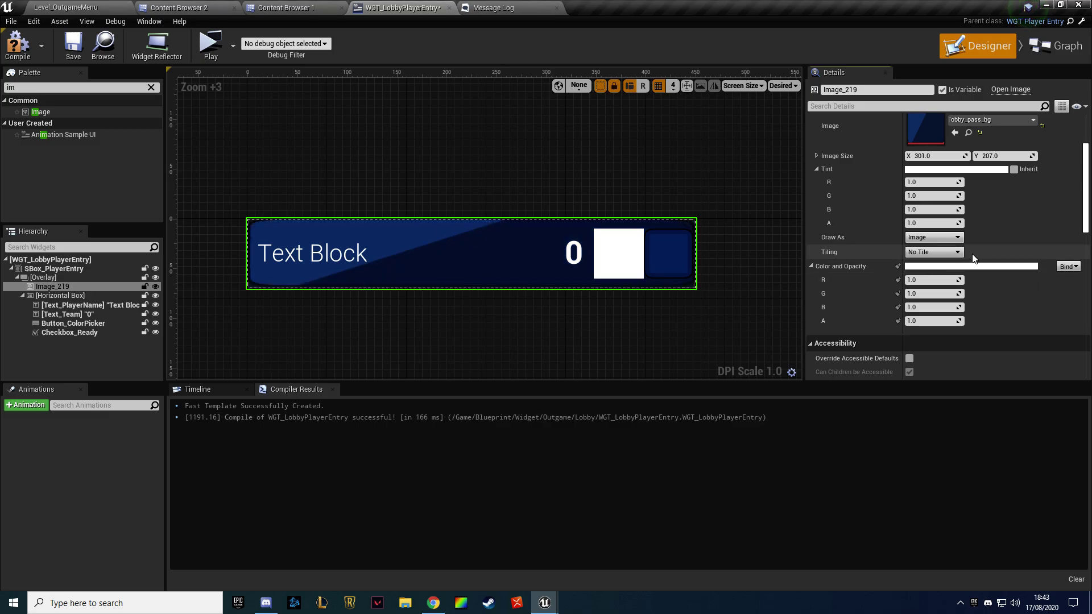
# Try the None, Box and Border draw modes, settle on Image, and compile
pyautogui.click(930, 238)
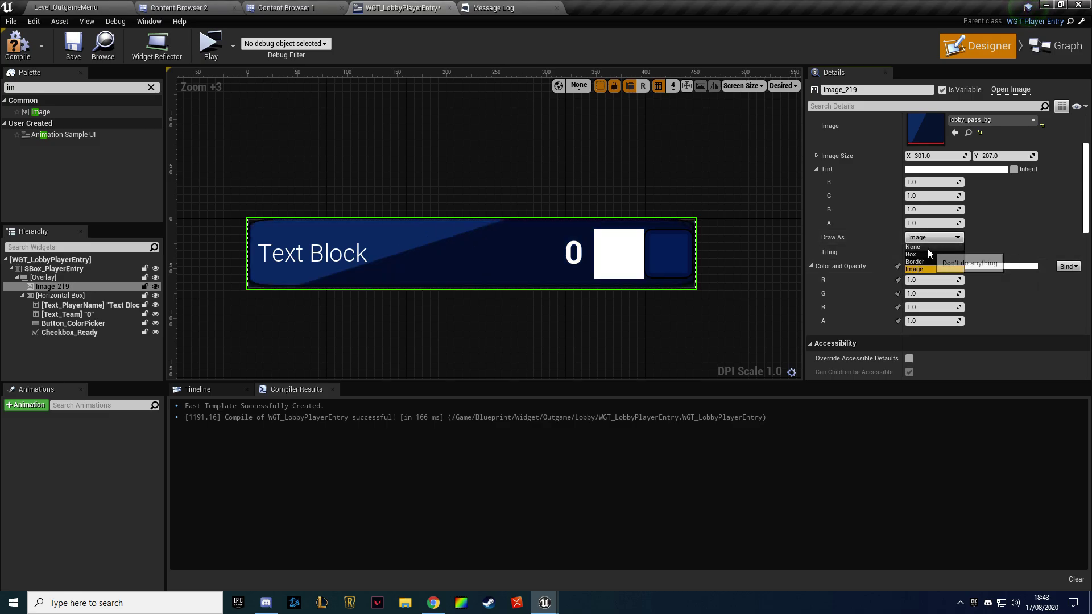
pyautogui.click(927, 248)
pyautogui.click(928, 238)
pyautogui.click(927, 255)
pyautogui.click(933, 237)
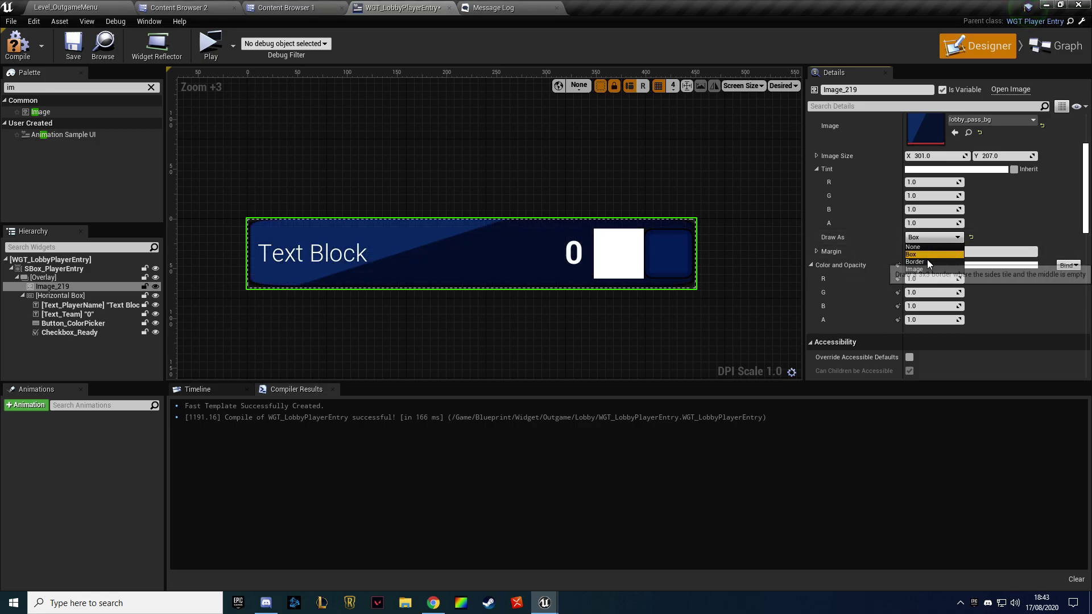
pyautogui.click(927, 262)
pyautogui.click(923, 238)
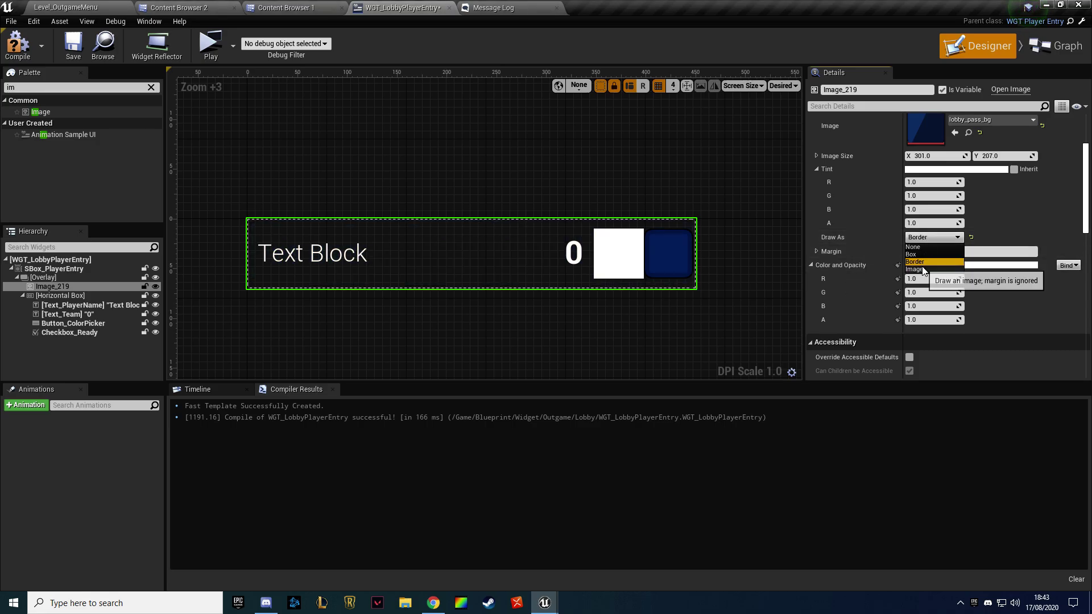
pyautogui.click(922, 269)
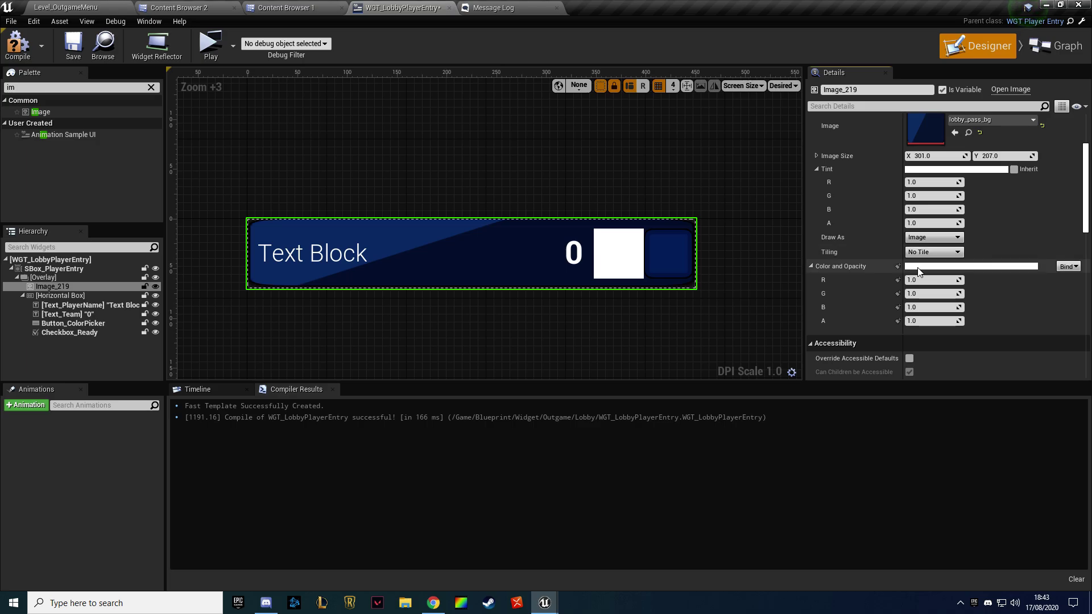
pyautogui.scroll(3, 845, 198)
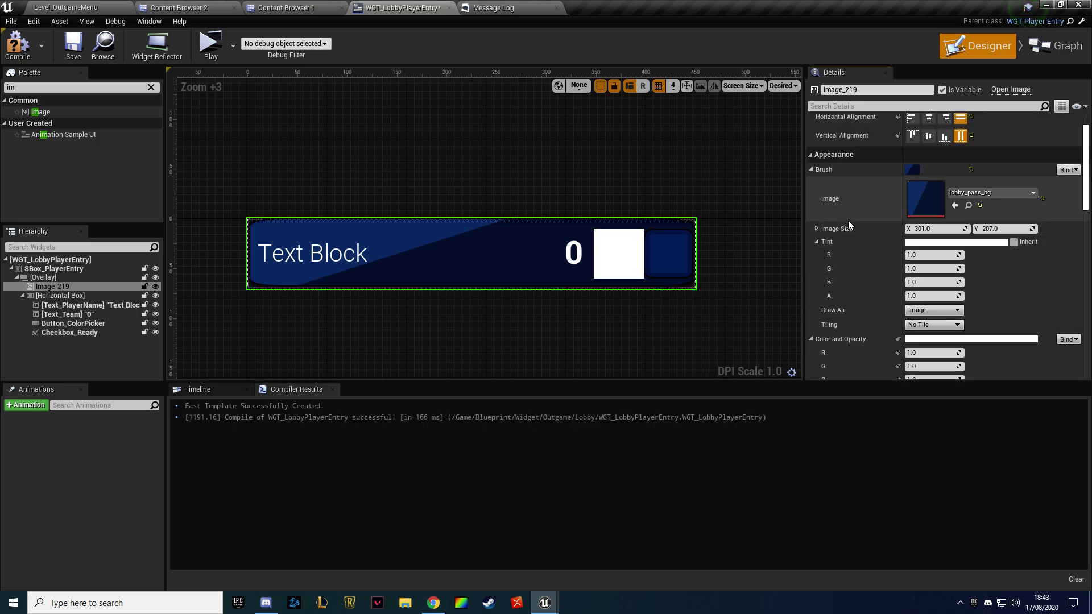
pyautogui.click(32, 57)
# Set the player name text's font to F_MainText with the Bold typeface
pyautogui.click(297, 249)
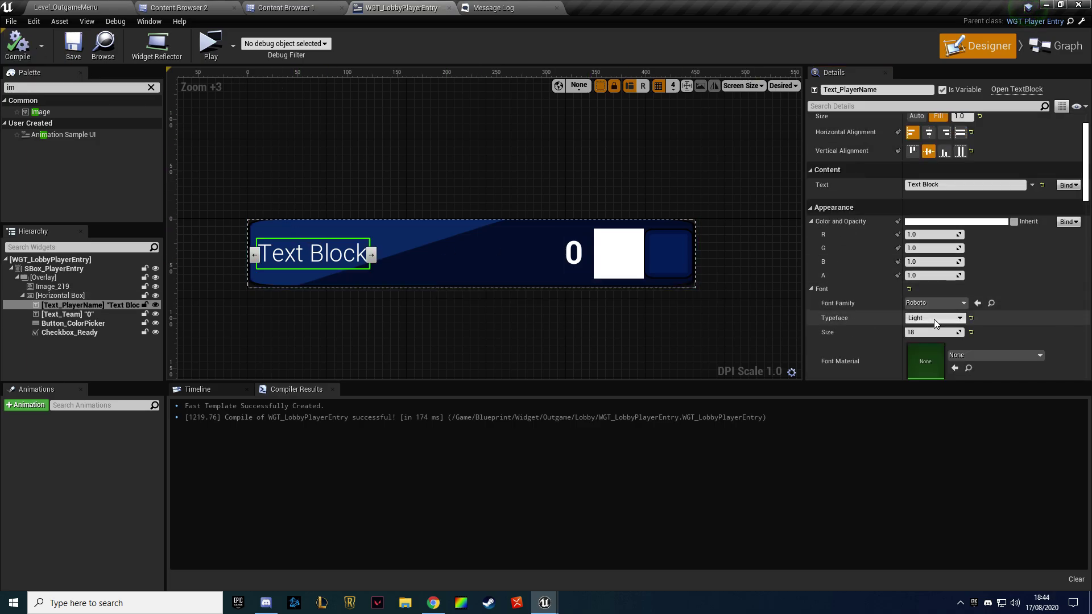
pyautogui.click(935, 323)
pyautogui.click(935, 302)
pyautogui.click(930, 373)
pyautogui.click(936, 318)
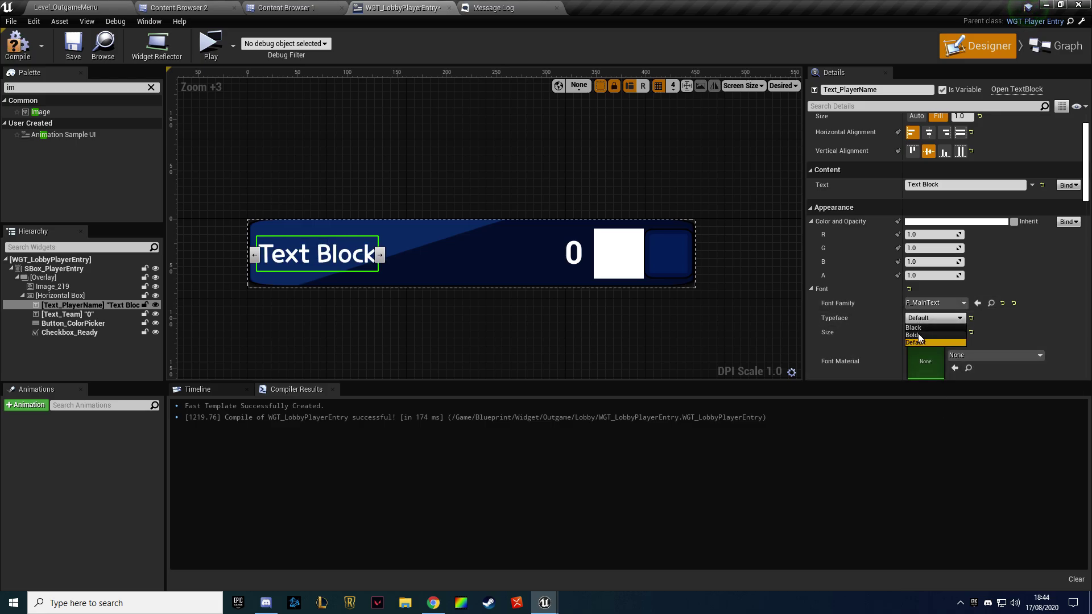
pyautogui.click(917, 335)
# Give the player name an outline of 1, a shadow colour, and font size 20
pyautogui.scroll(-3, 956, 310)
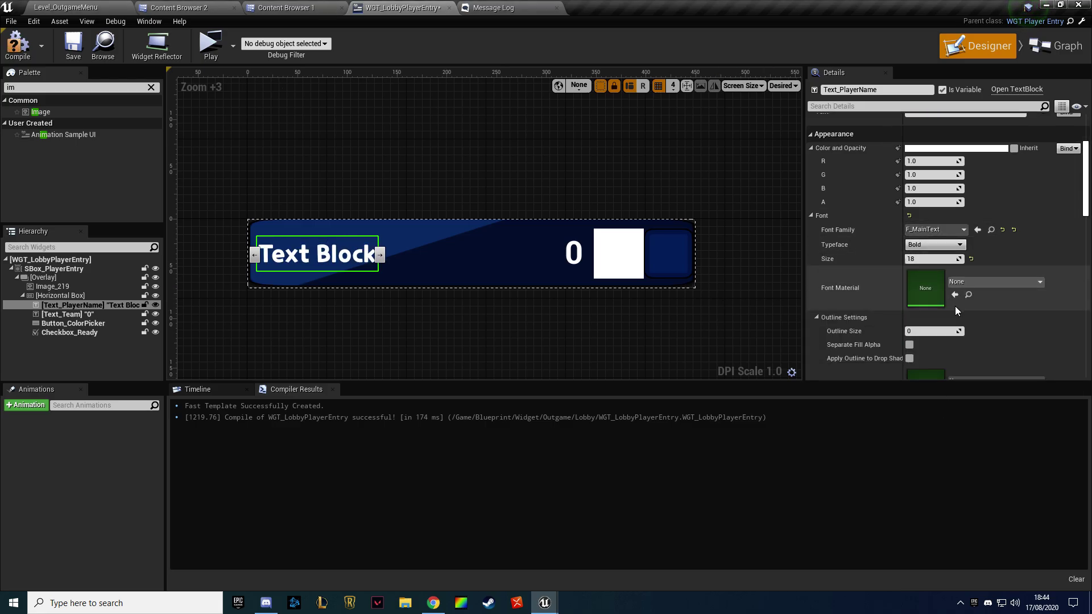
pyautogui.write('1')
pyautogui.press('Return')
pyautogui.scroll(-3, 912, 314)
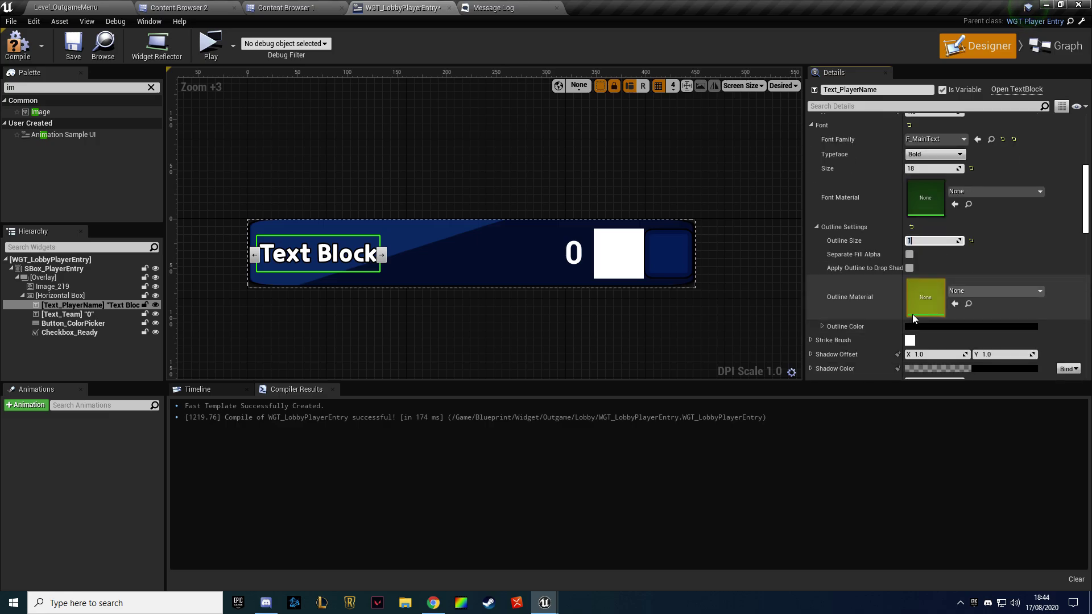
pyautogui.scroll(-3, 912, 313)
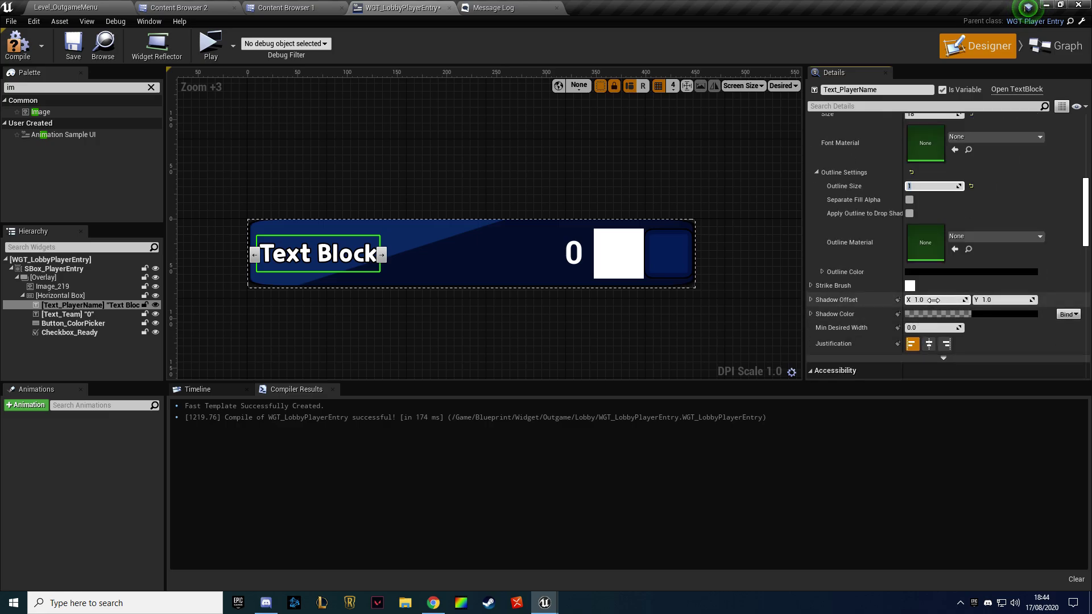
pyautogui.click(980, 312)
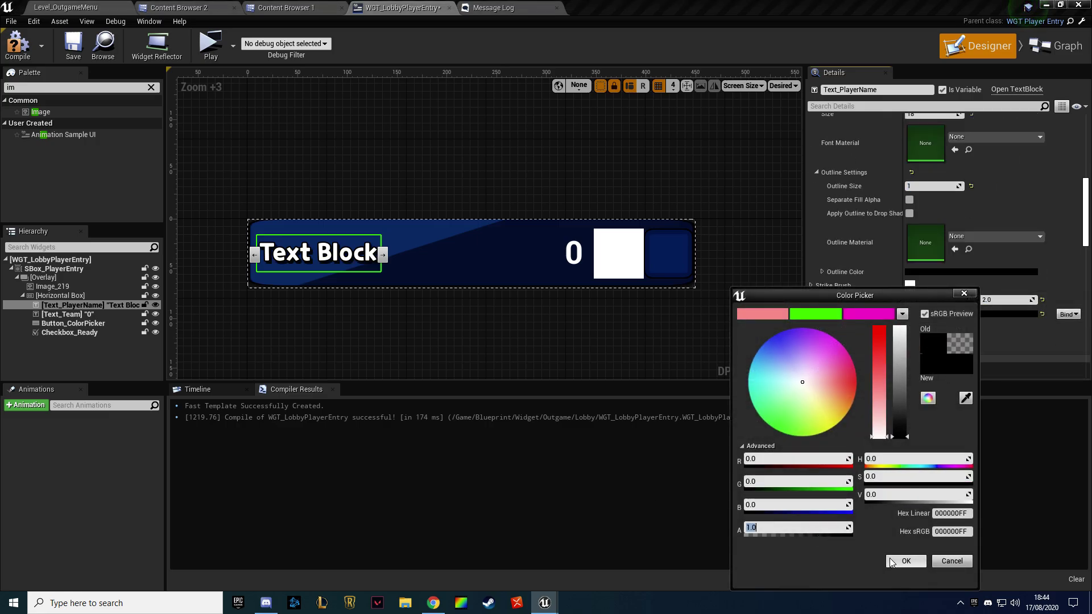
pyautogui.click(905, 561)
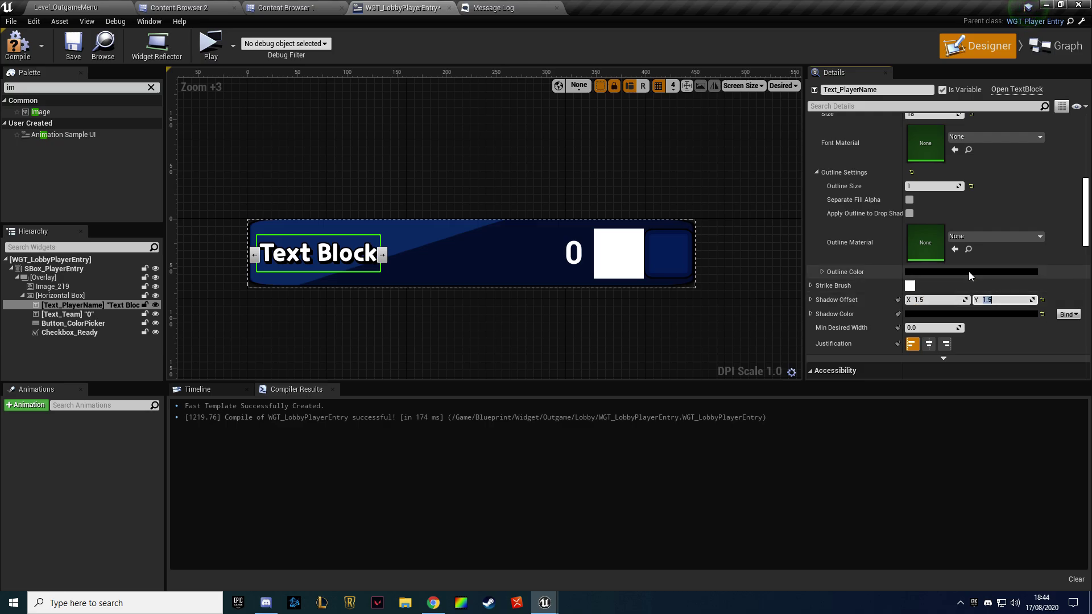
pyautogui.scroll(5, 968, 271)
pyautogui.click(937, 240)
pyautogui.write('20')
pyautogui.press('Return')
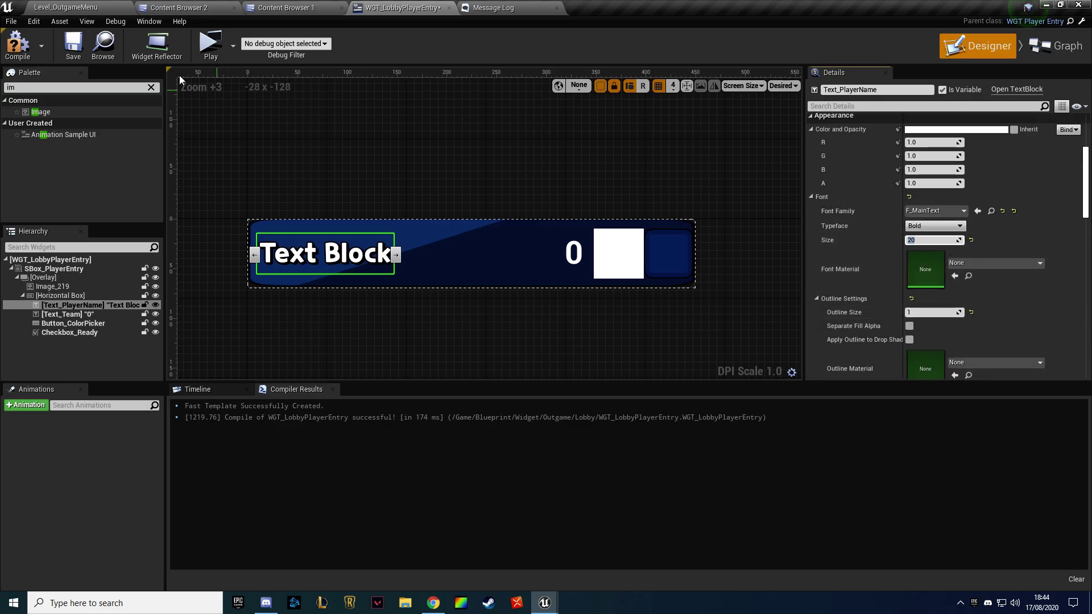
# Set the 0 count text to F_MainText Black with outline size 1
pyautogui.click(573, 253)
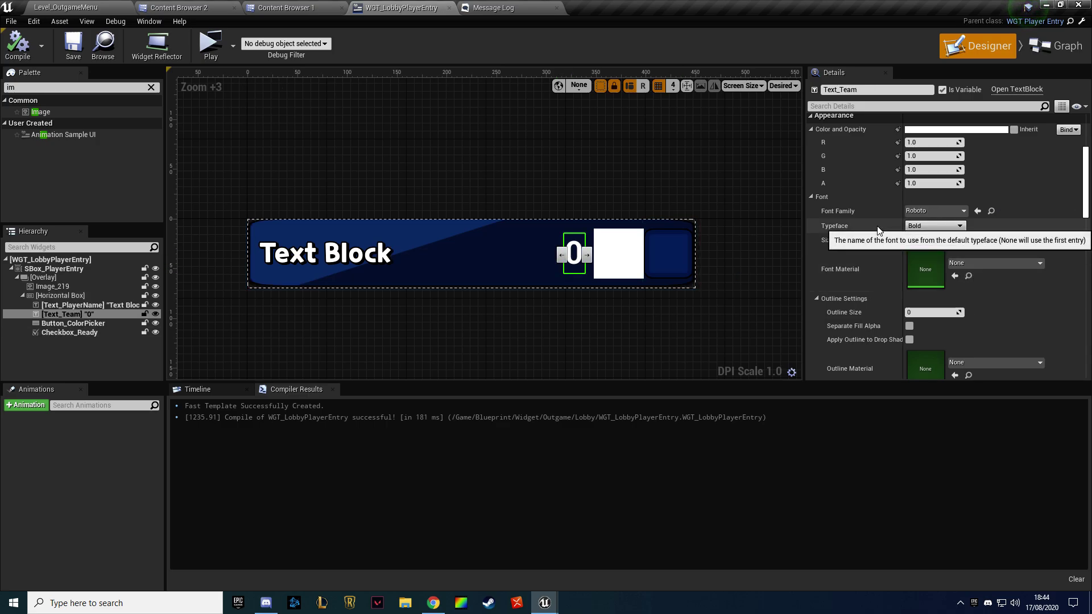
pyautogui.click(938, 211)
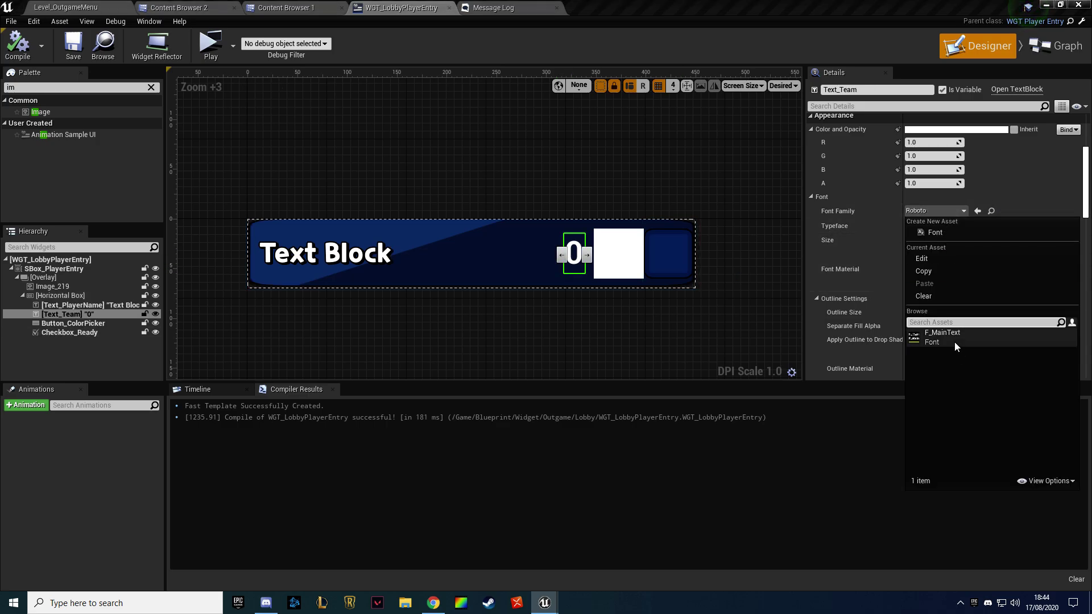
pyautogui.click(954, 341)
pyautogui.click(928, 228)
pyautogui.click(927, 241)
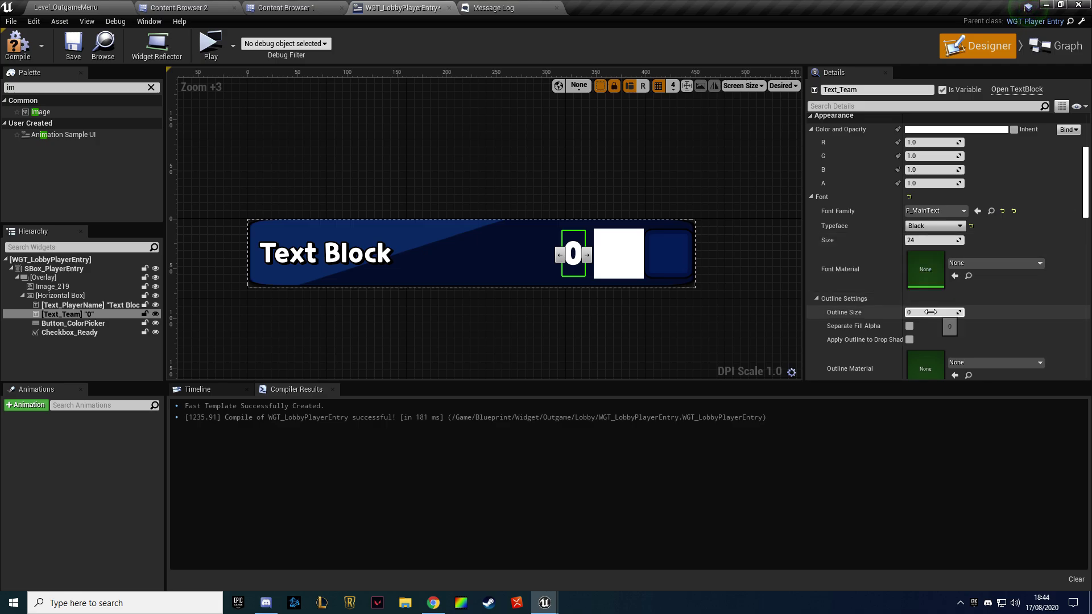
pyautogui.write('1')
pyautogui.scroll(-3, 919, 305)
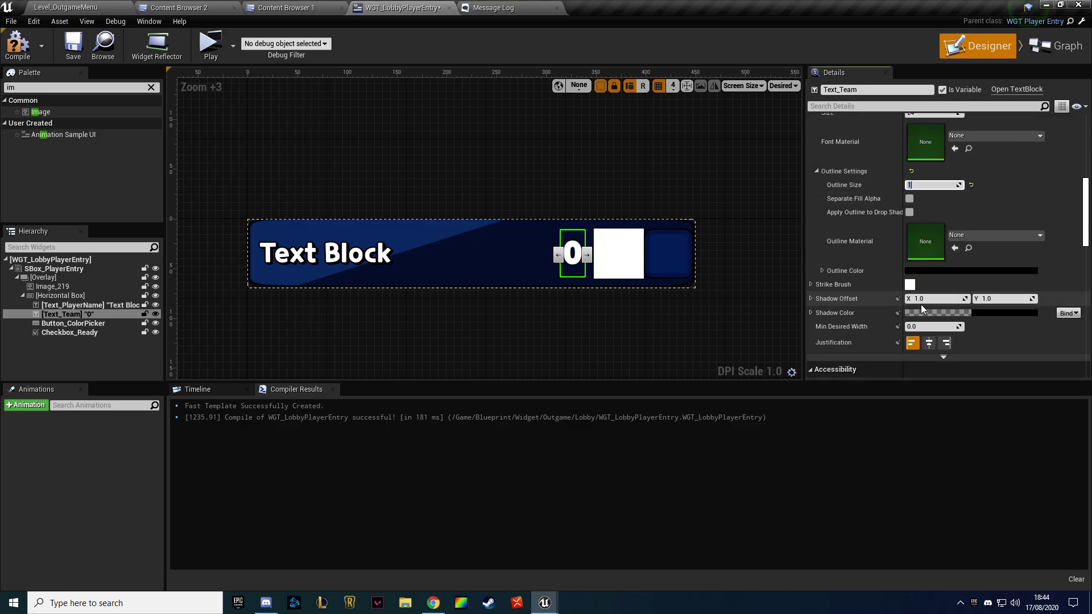
pyautogui.click(1002, 300)
# Give the 0 text a 1.5 shadow offset and a shadow colour, then save
pyautogui.write('1.5')
pyautogui.click(946, 312)
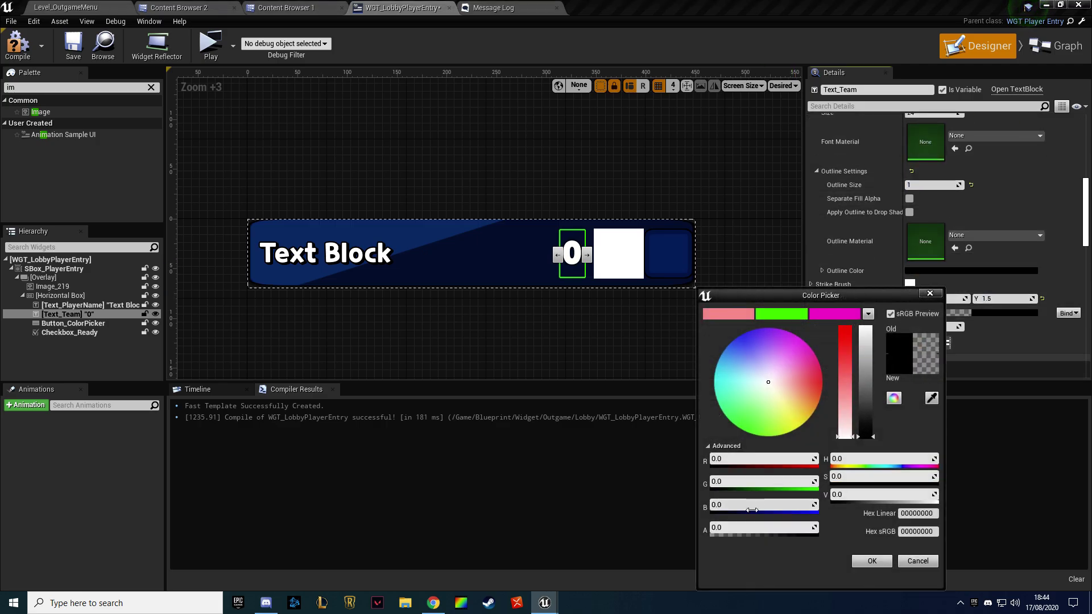
pyautogui.click(878, 561)
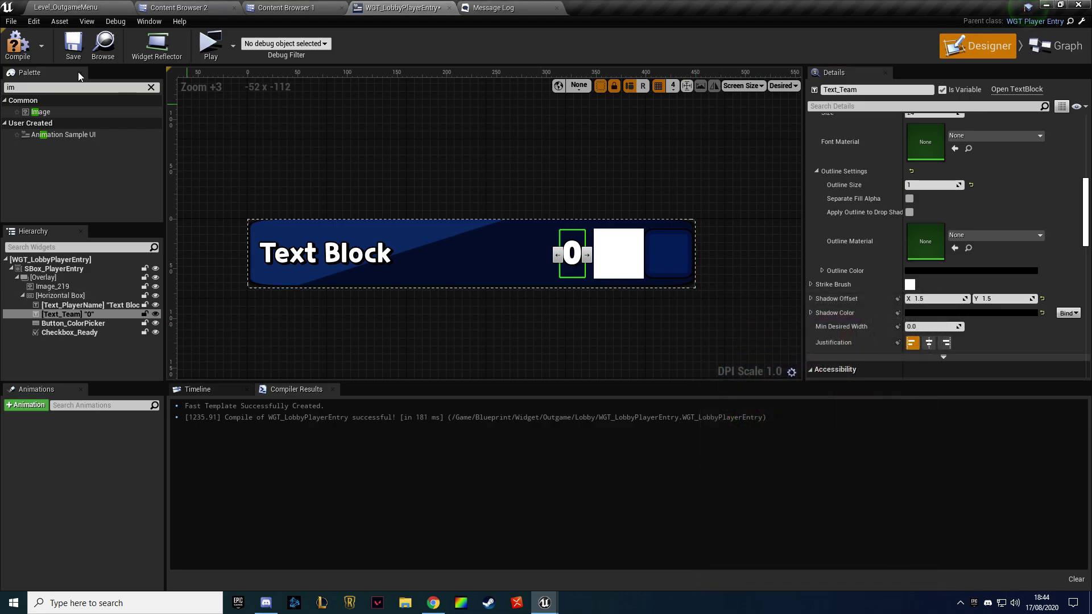
pyautogui.click(80, 50)
# Use txt_input_field_d from the _Common folder as Button_ColorPicker's normal image
pyautogui.click(618, 249)
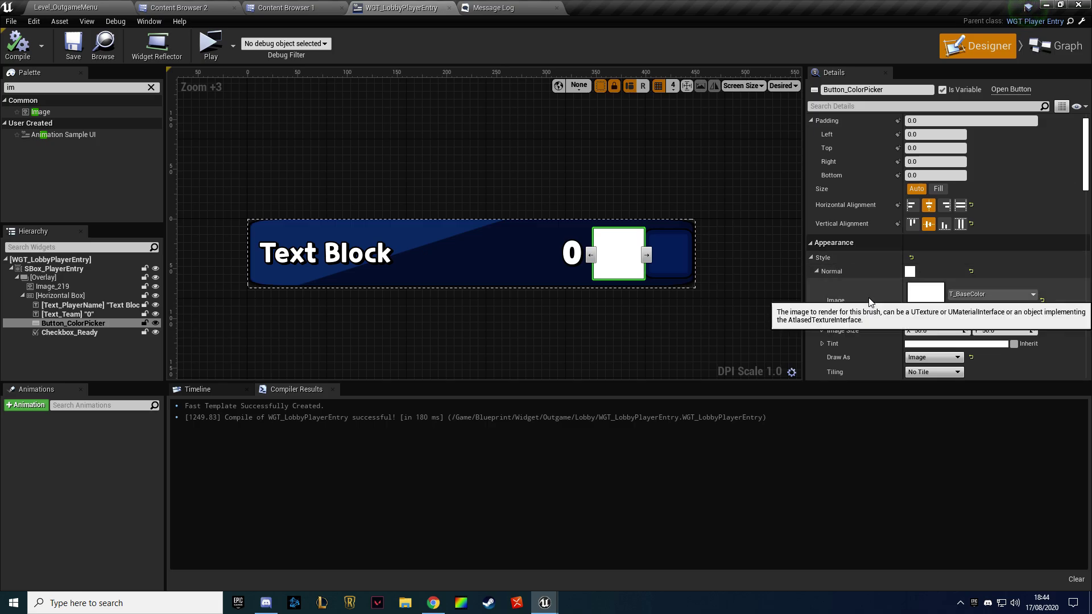
pyautogui.click(489, 7)
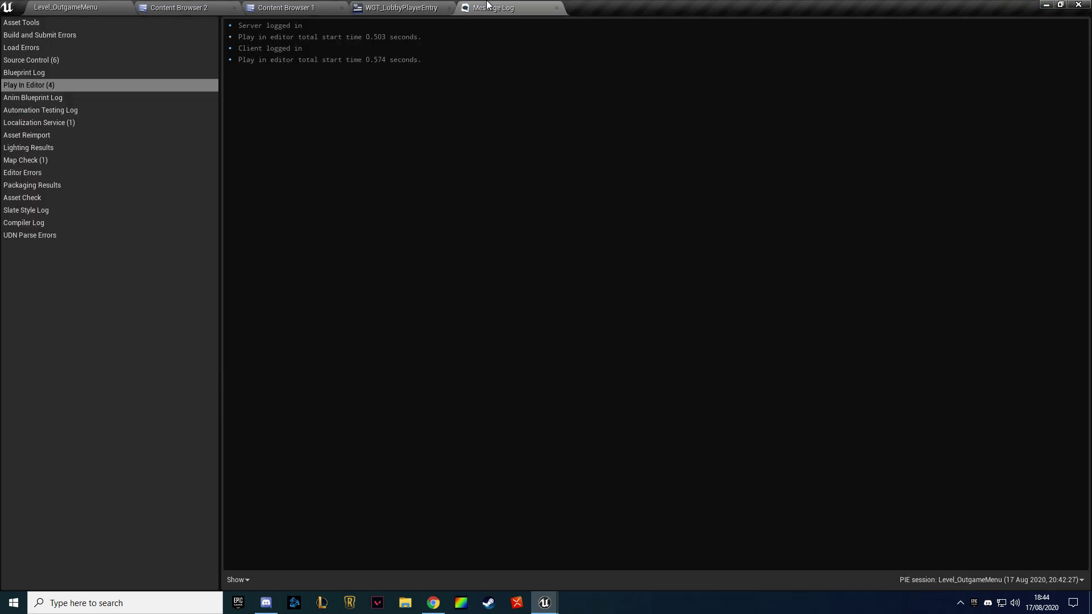
pyautogui.click(318, 7)
pyautogui.click(821, 348)
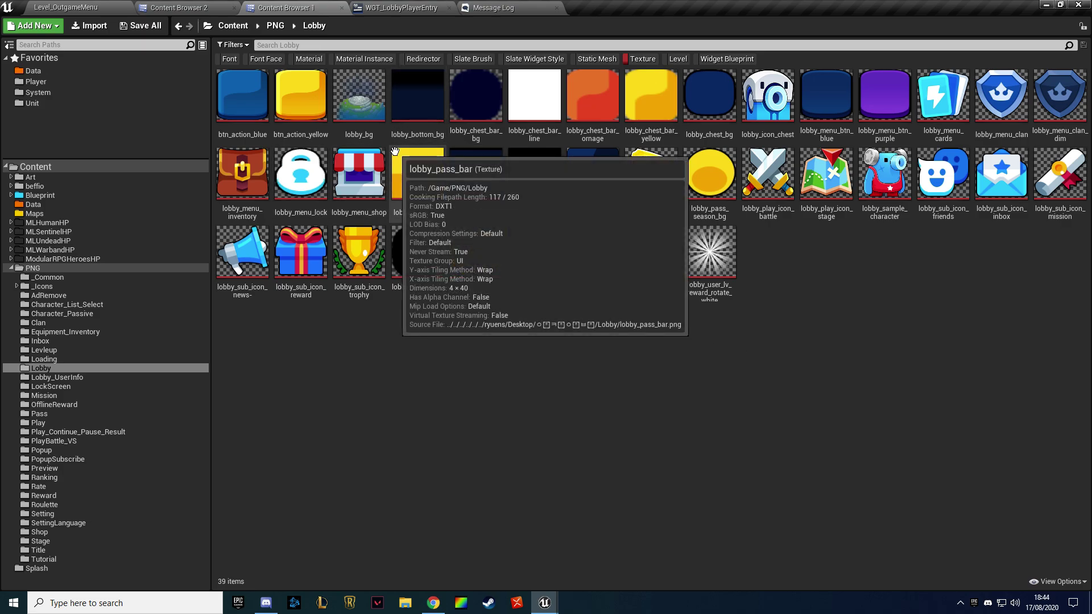
pyautogui.click(67, 278)
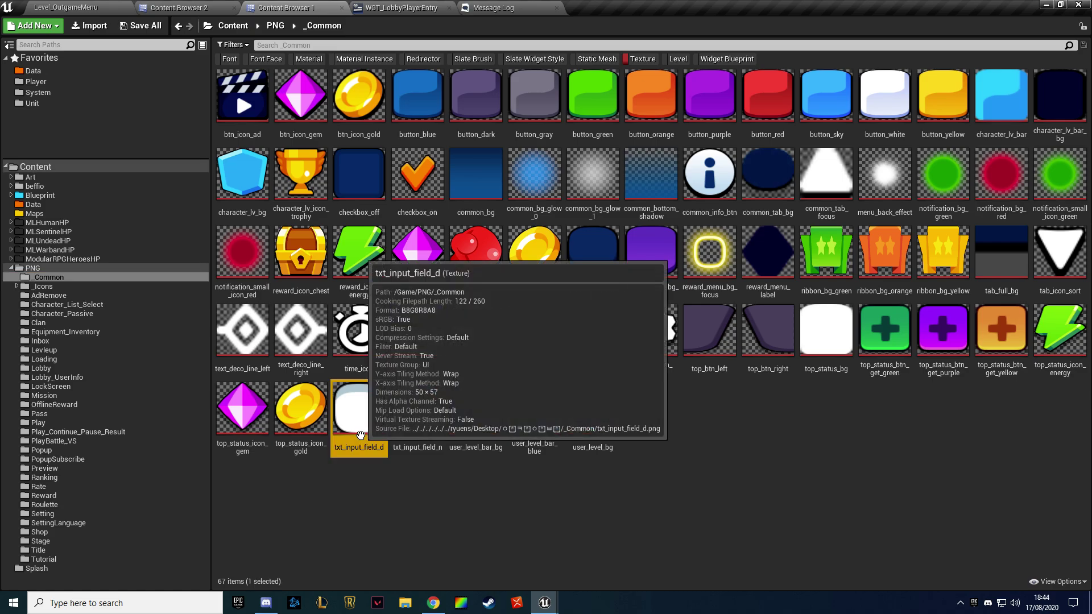
pyautogui.click(493, 8)
pyautogui.click(401, 7)
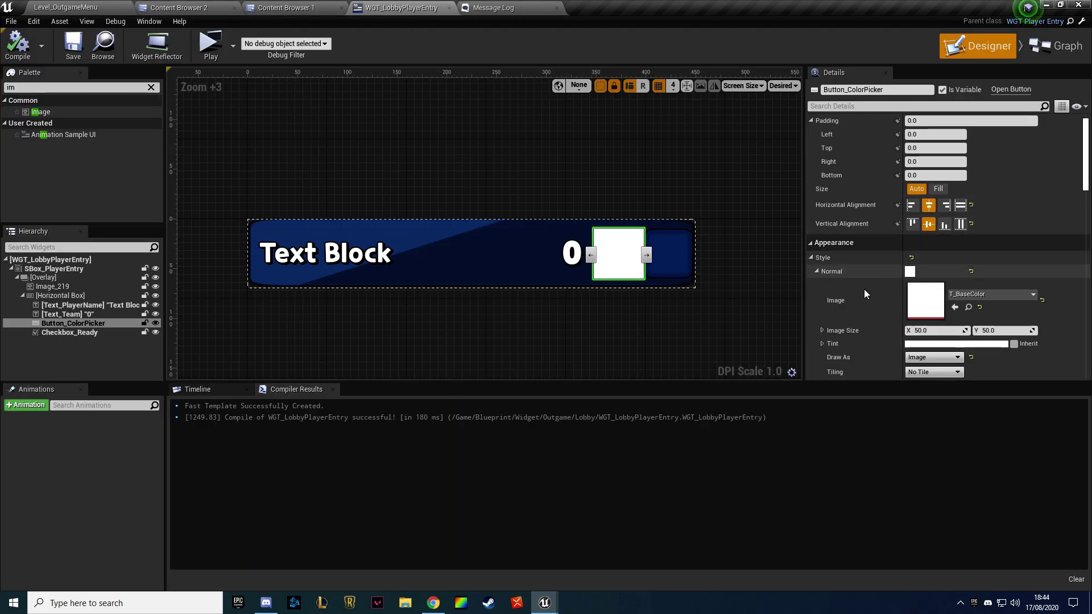
pyautogui.click(954, 307)
# Size the button image to 30 by 30 and give the button a right padding of 5
pyautogui.click(935, 330)
pyautogui.write('30')
pyautogui.click(999, 329)
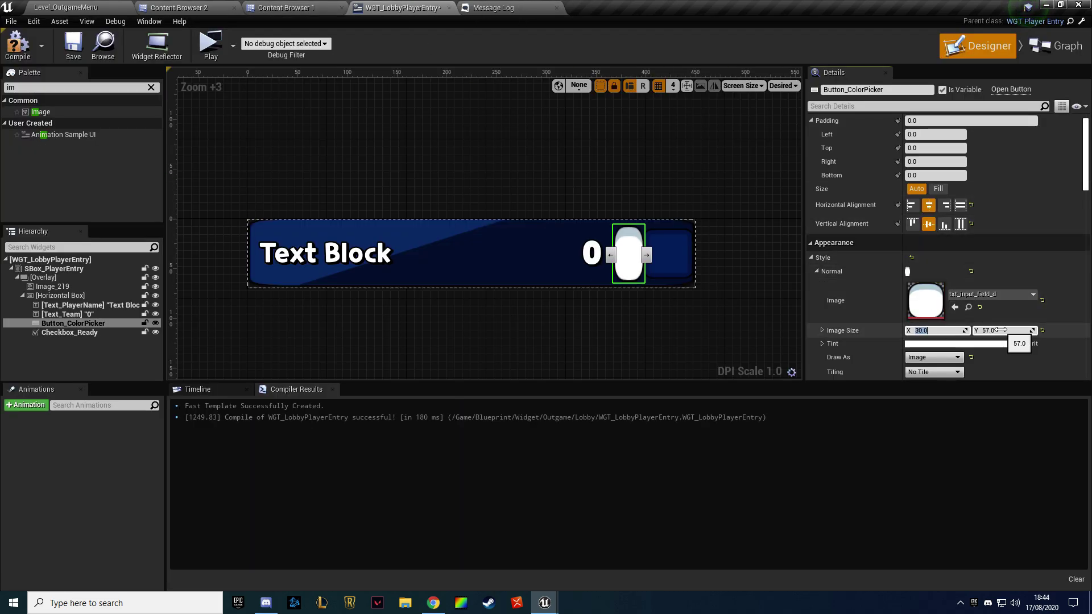
pyautogui.write('30')
pyautogui.press('Return')
pyautogui.scroll(1, 876, 224)
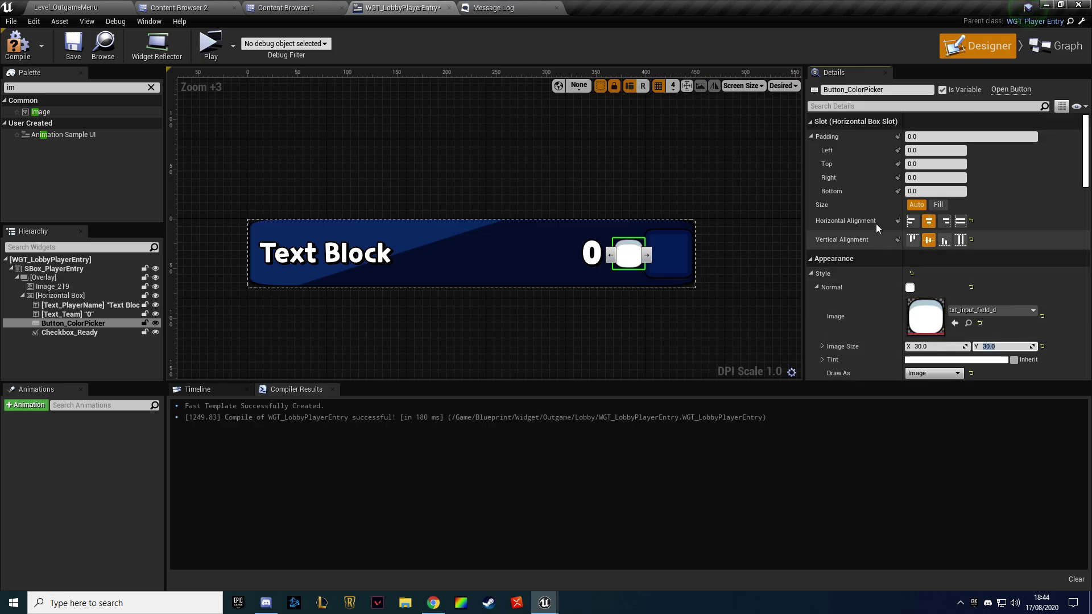
pyautogui.write('5')
pyautogui.press('Return')
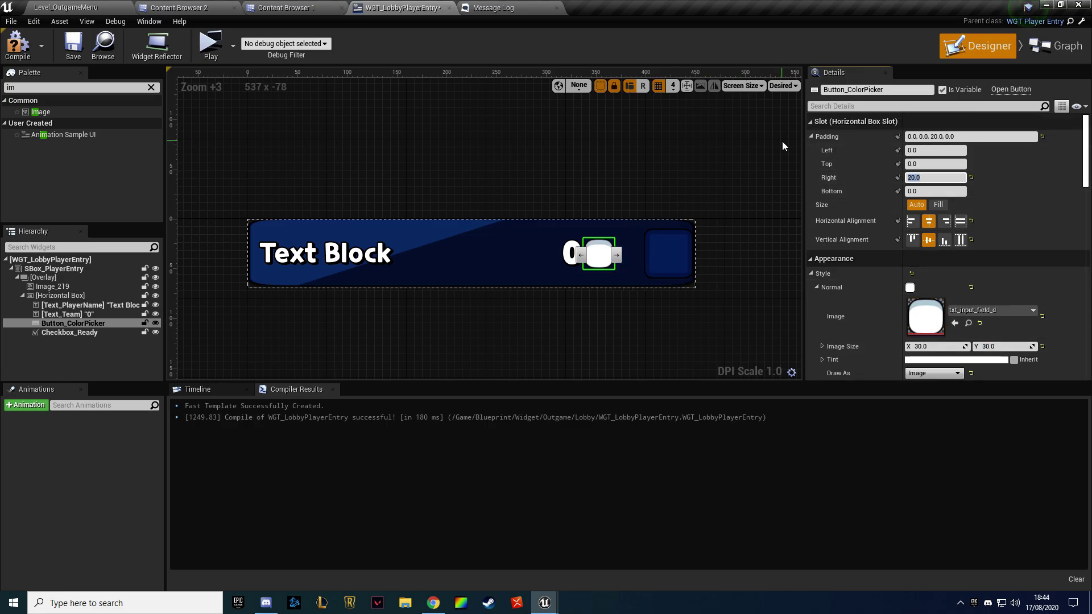
# Give Checkbox_Ready a right padding of 10, adjust the 0 text's padding, and run a multiplayer play-test
pyautogui.click(676, 250)
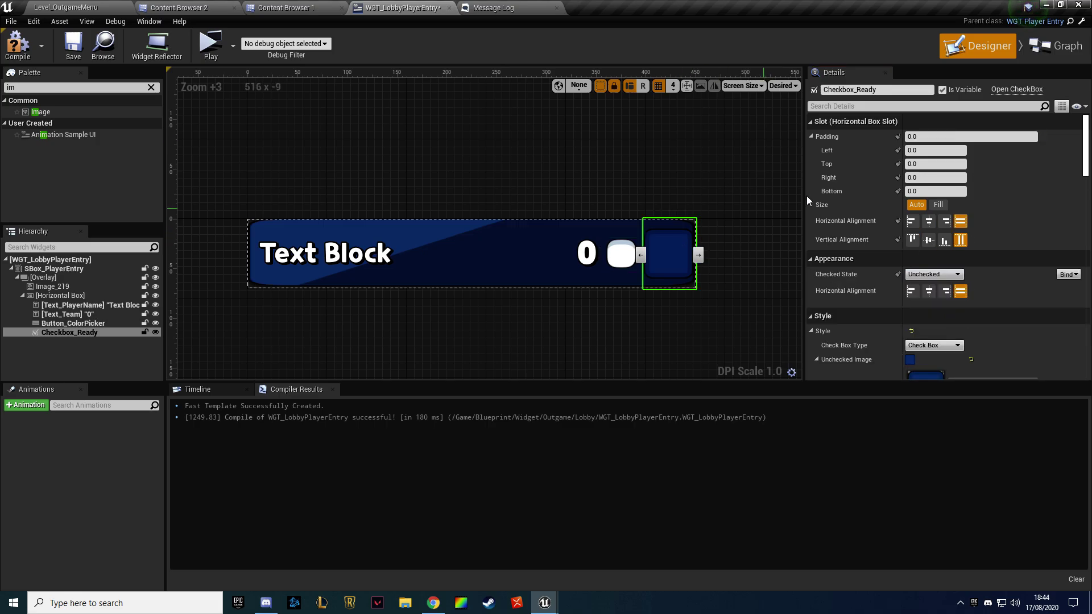
pyautogui.click(919, 178)
pyautogui.write('10')
pyautogui.press('Return')
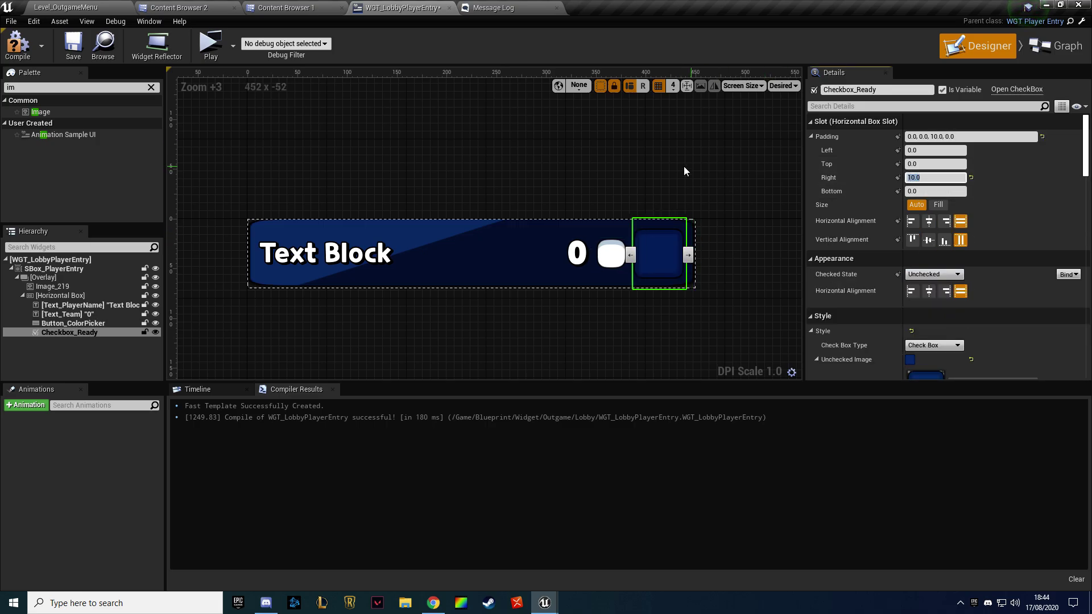
pyautogui.click(625, 182)
pyautogui.click(577, 253)
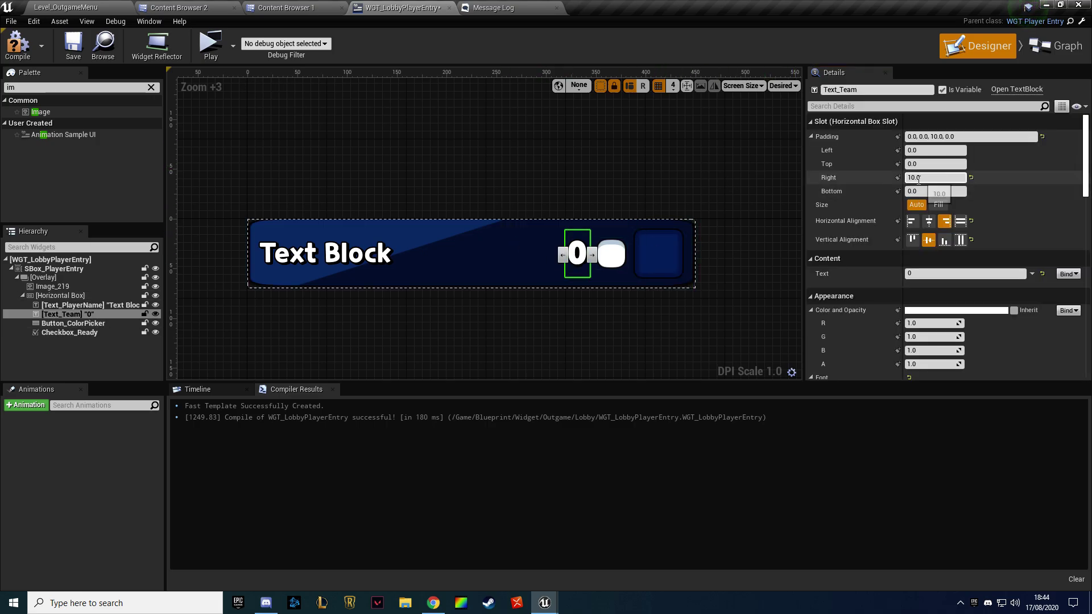
pyautogui.write('15')
pyautogui.hotkey('ctrl', 'z')
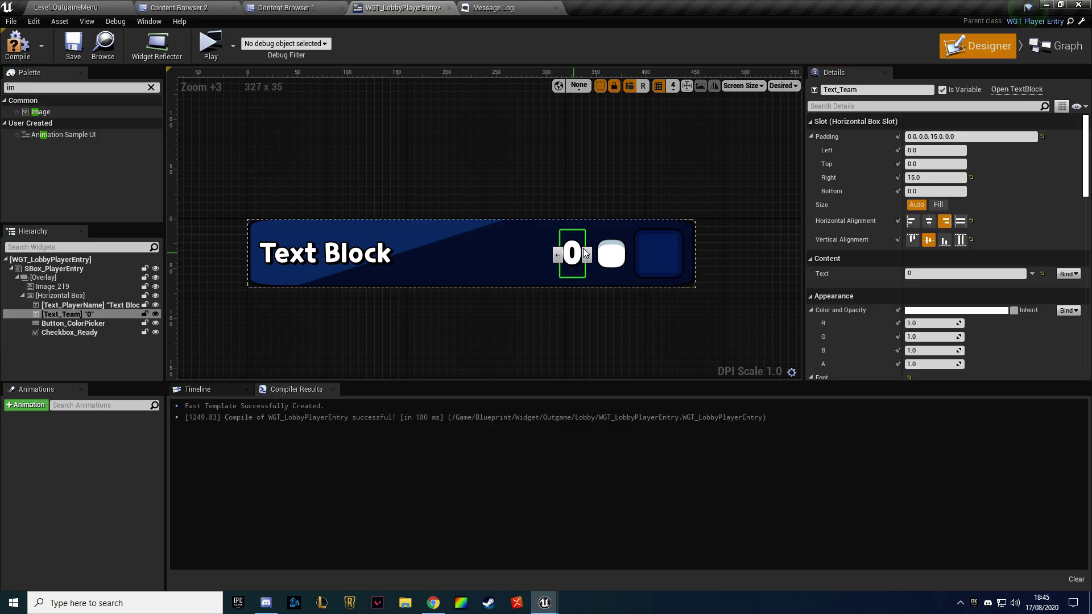
pyautogui.click(650, 176)
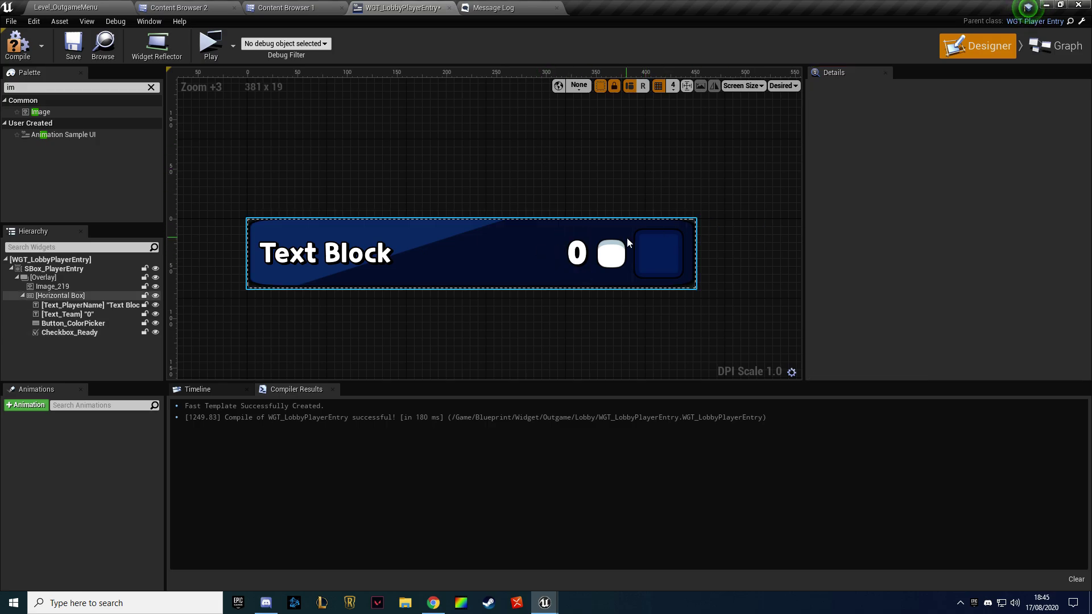
pyautogui.click(219, 50)
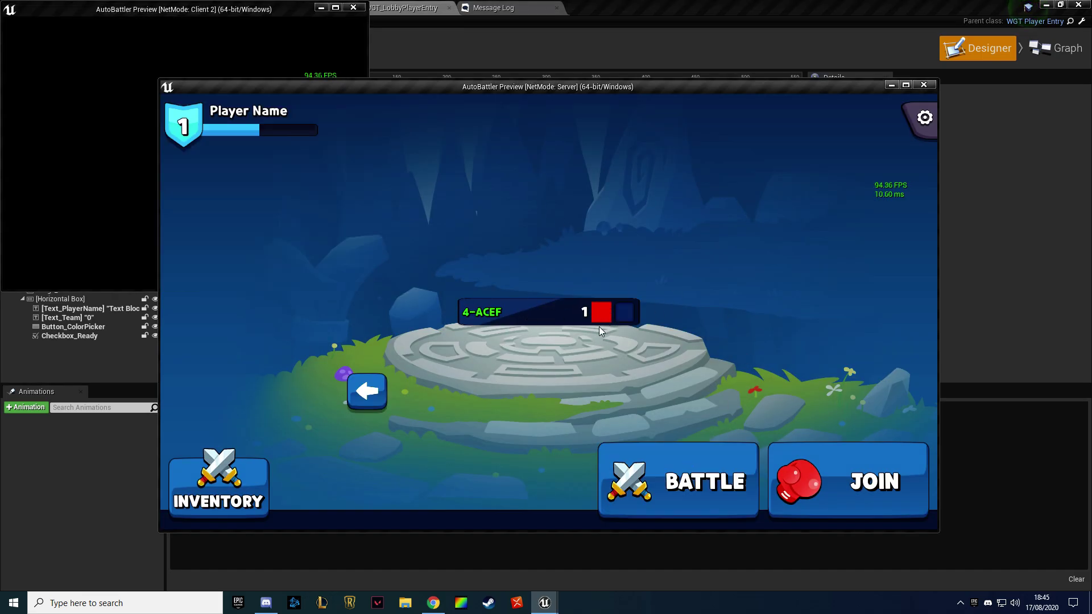
pyautogui.press('Escape')
# Select Button_ColorPicker and locate its normal image asset for restyling
pyautogui.click(611, 254)
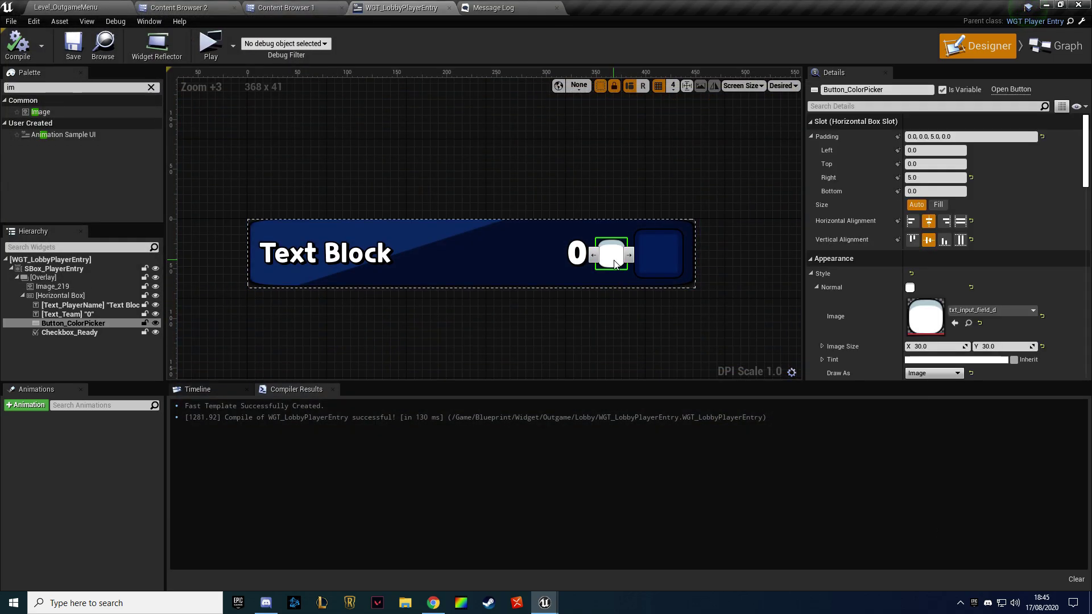
pyautogui.scroll(-3, 916, 309)
pyautogui.scroll(-2, 917, 308)
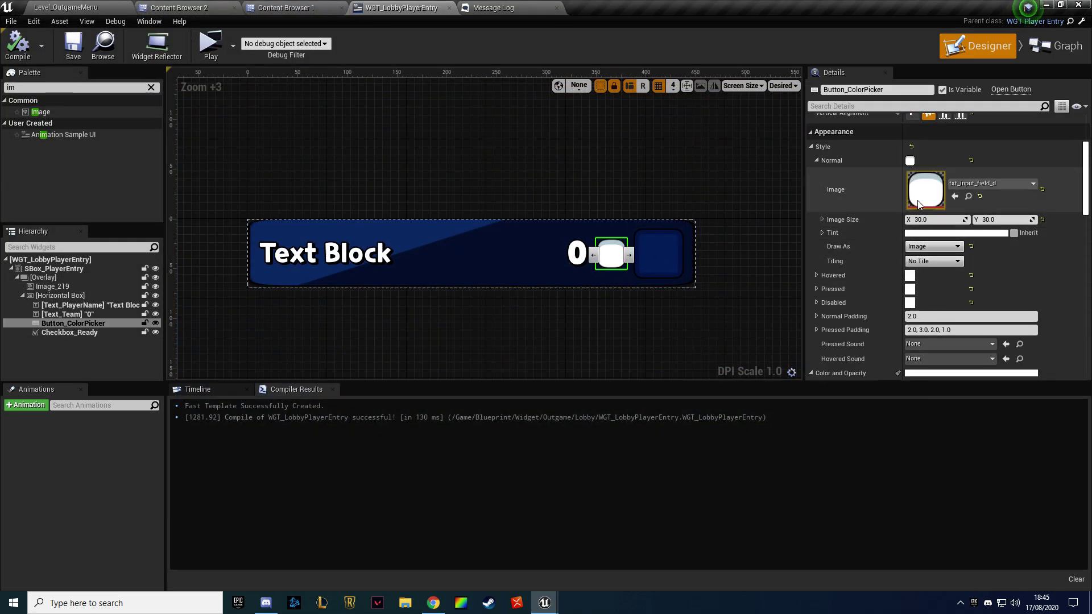
pyautogui.click(969, 197)
pyautogui.click(401, 7)
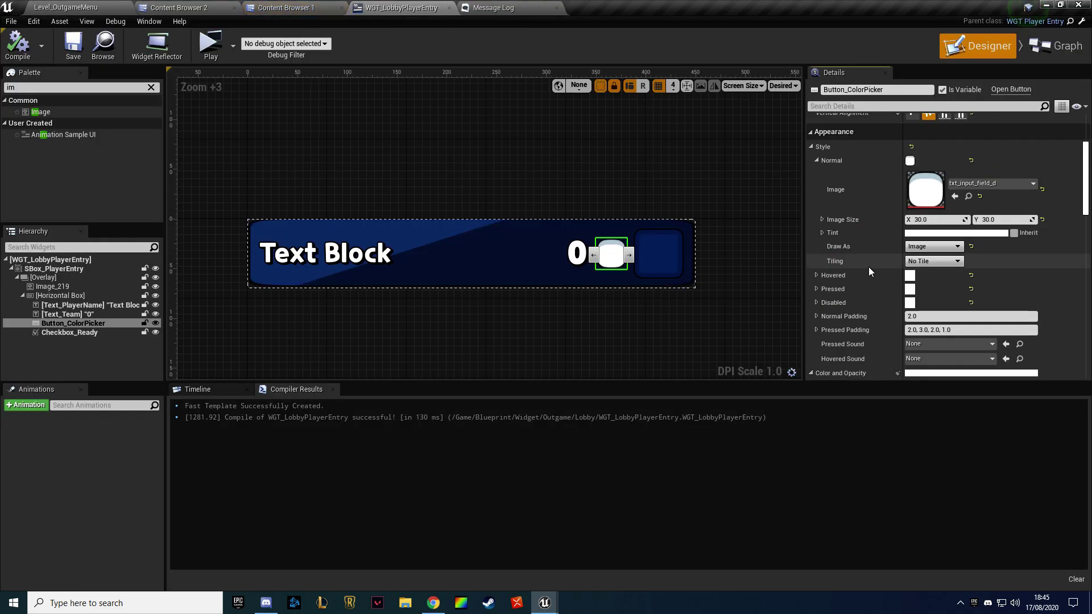
# Set the button's Pressed and Disabled images to txt_input_field_d
pyautogui.click(813, 302)
pyautogui.click(817, 274)
pyautogui.scroll(-1, 865, 313)
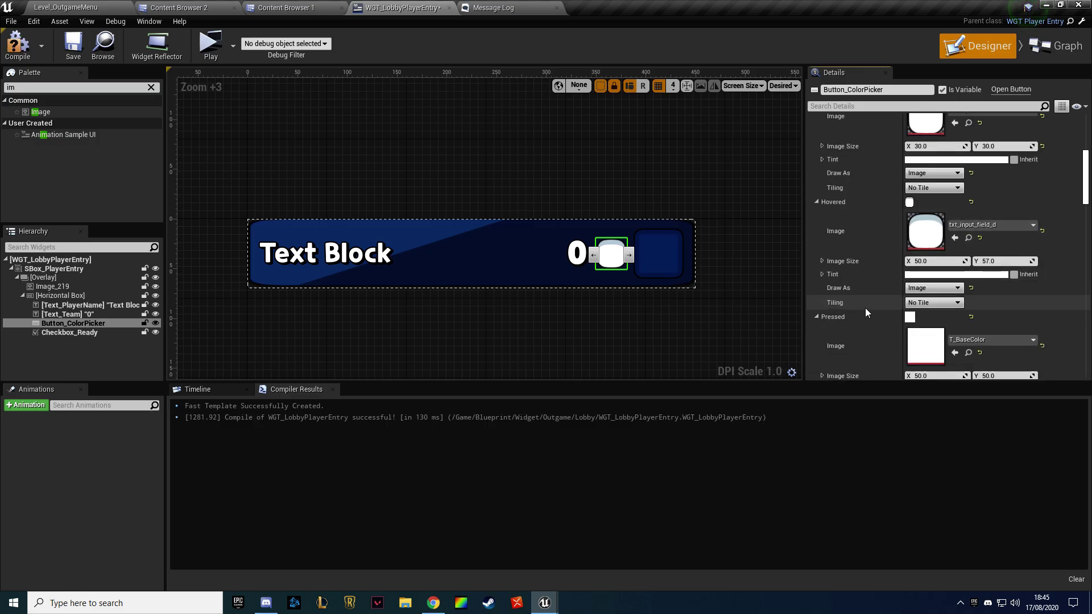
pyautogui.click(954, 353)
pyautogui.scroll(-3, 960, 341)
pyautogui.scroll(-3, 960, 341)
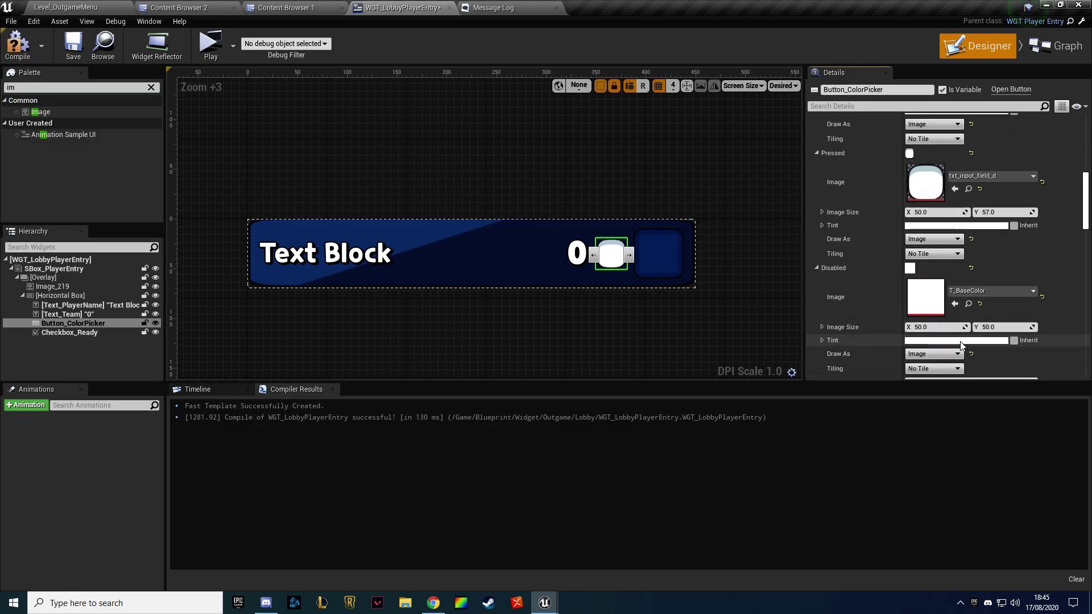
pyautogui.scroll(-2, 959, 341)
pyautogui.click(954, 249)
# Size the disabled, pressed and hovered images to 30×30
pyautogui.click(1004, 272)
pyautogui.write('30')
pyautogui.press('Return')
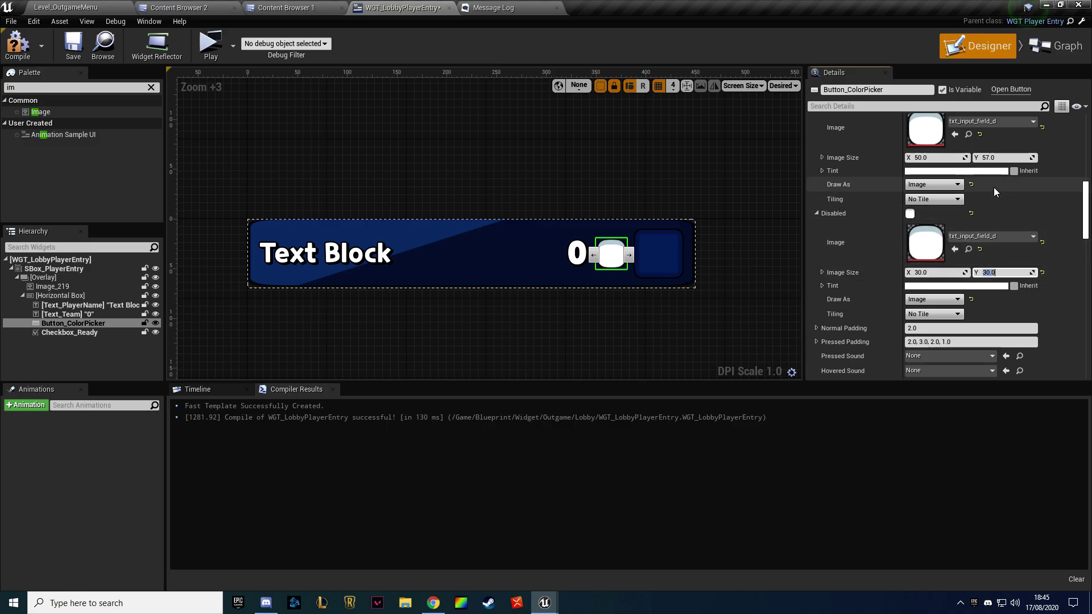
pyautogui.click(961, 157)
pyautogui.write('30')
pyautogui.press('Return')
pyautogui.scroll(5, 957, 250)
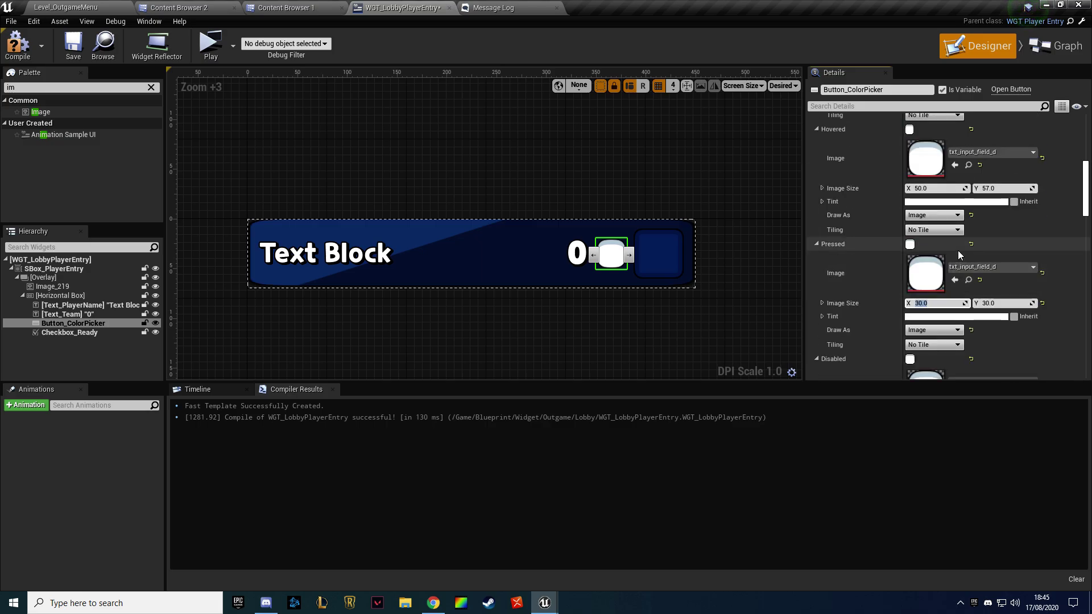
pyautogui.click(1001, 188)
pyautogui.write('30')
pyautogui.press('Return')
pyautogui.scroll(4, 885, 221)
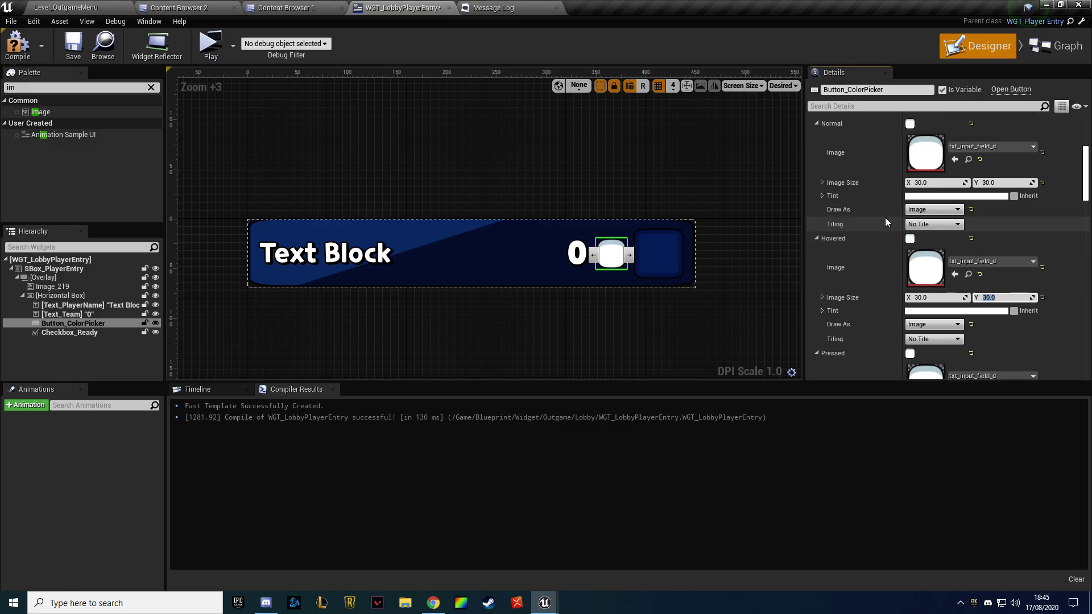
# Test the restyled button in the multiplayer preview lobby, then select the entry's size box
pyautogui.click(210, 42)
pyautogui.click(708, 493)
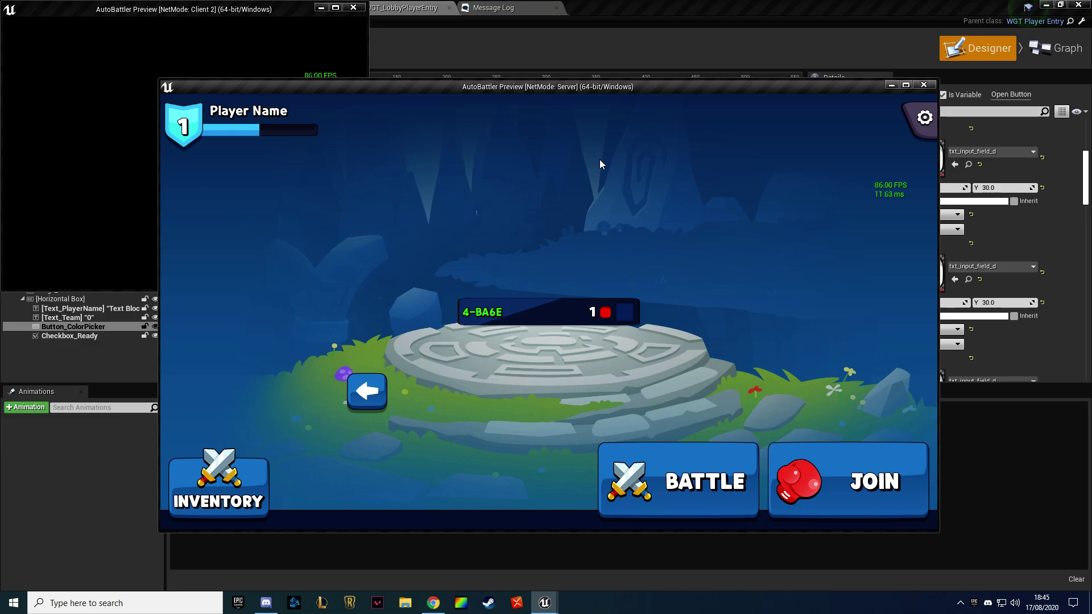
pyautogui.press('Escape')
pyautogui.click(74, 269)
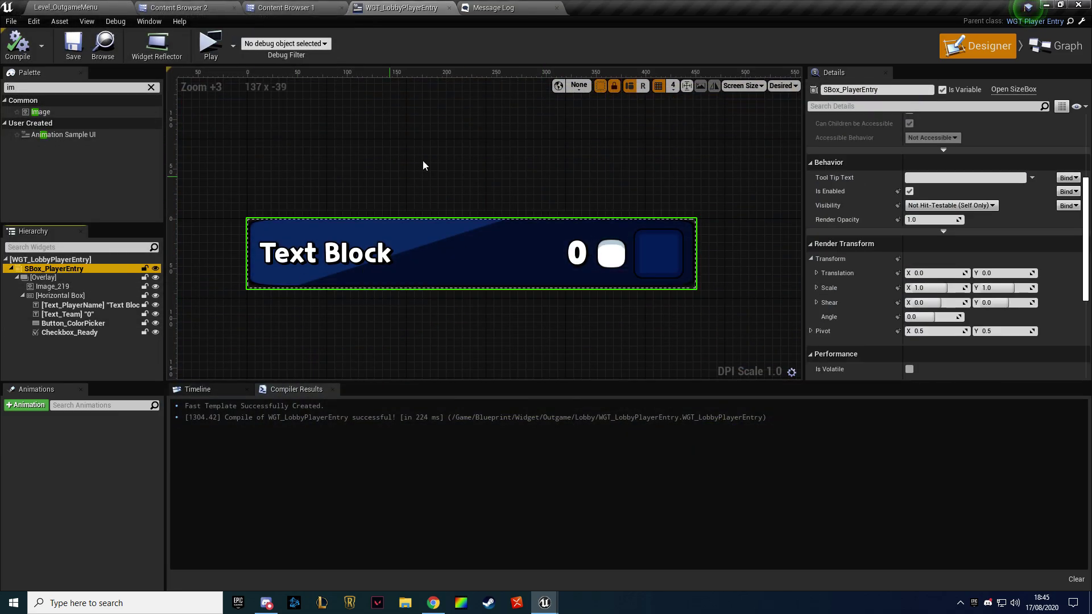
# Turn off the size box's Width Override, then inspect the widget's graph and class defaults
pyautogui.scroll(4, 925, 199)
pyautogui.scroll(4, 829, 136)
pyautogui.click(820, 137)
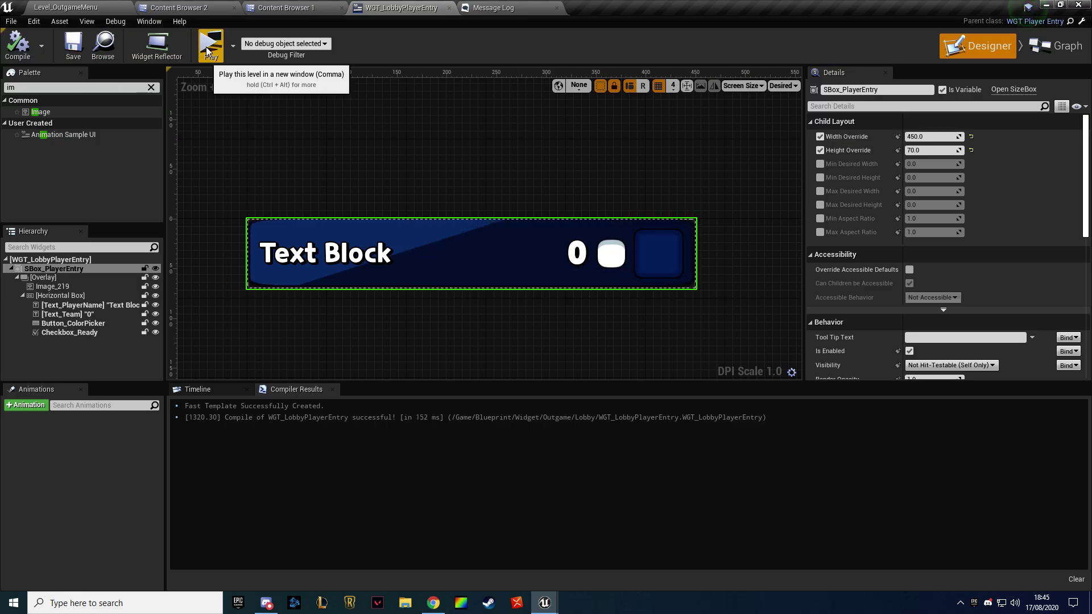
pyautogui.click(1042, 50)
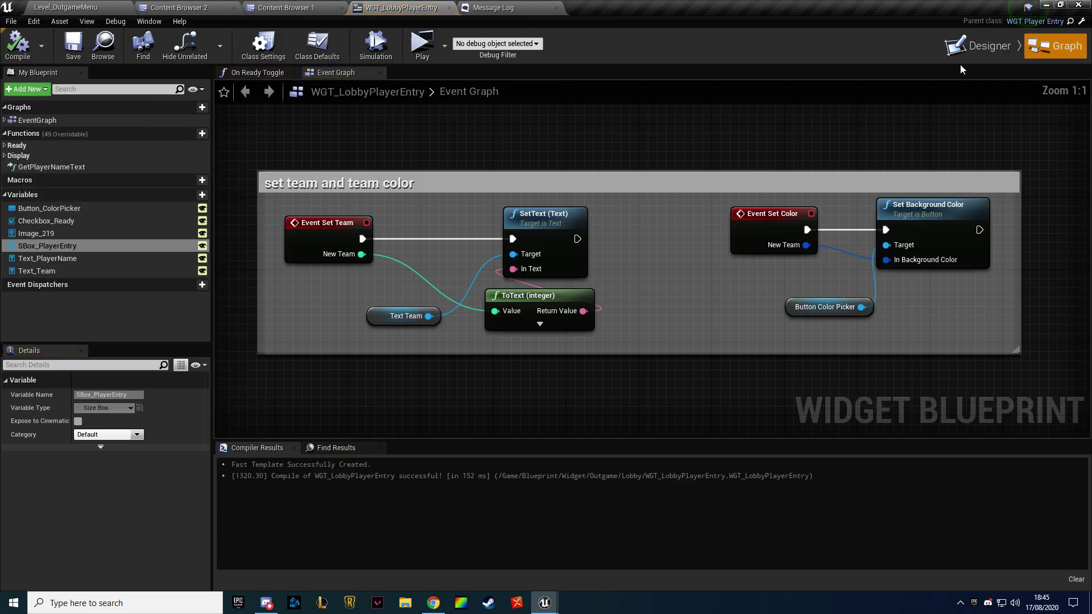
pyautogui.click(336, 52)
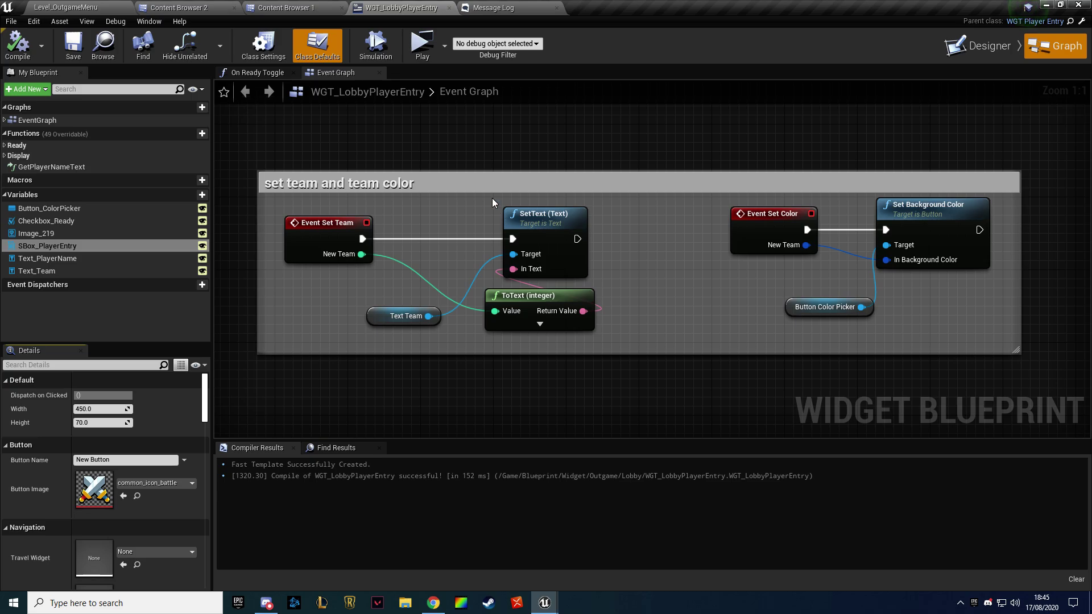
pyautogui.click(4, 145)
pyautogui.click(4, 167)
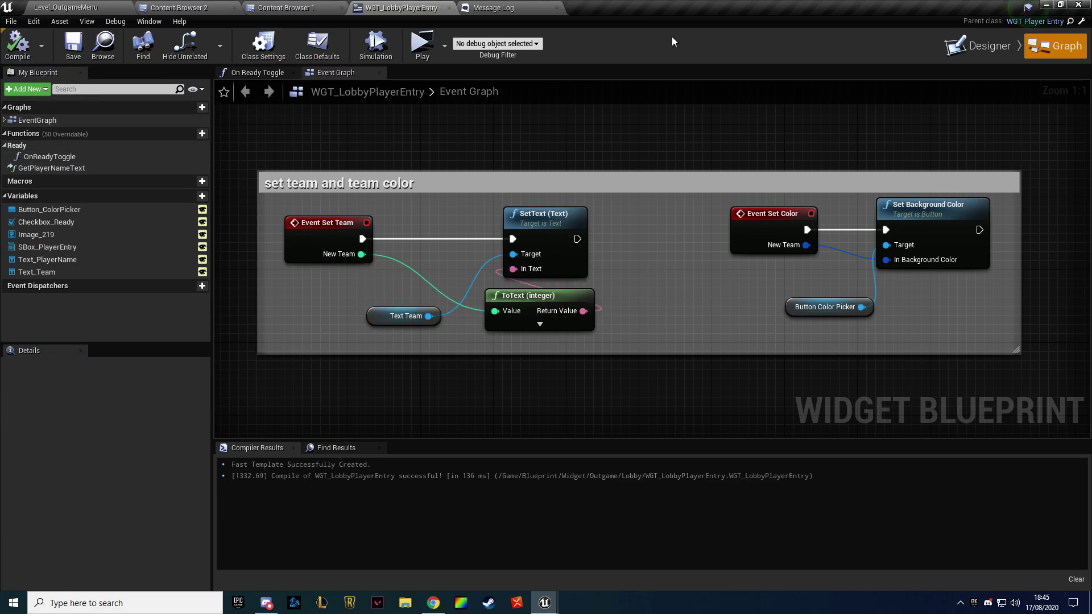
pyautogui.click(958, 47)
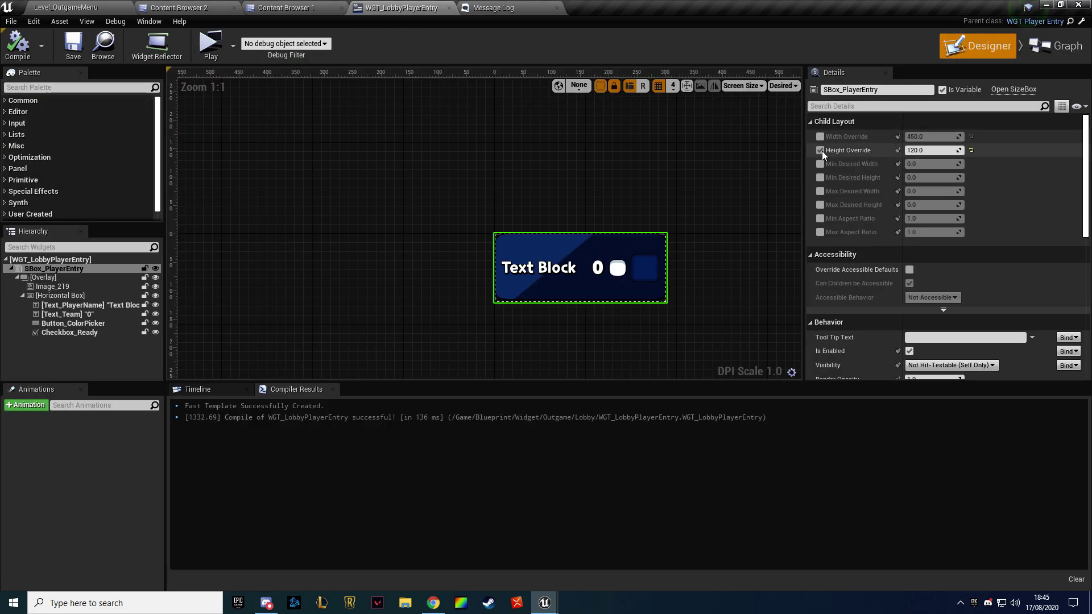
# Lower the entry's Height Override to 60 and check it in multiplayer preview
pyautogui.moveTo(945, 150); pyautogui.dragTo(924, 150)
pyautogui.write('80')
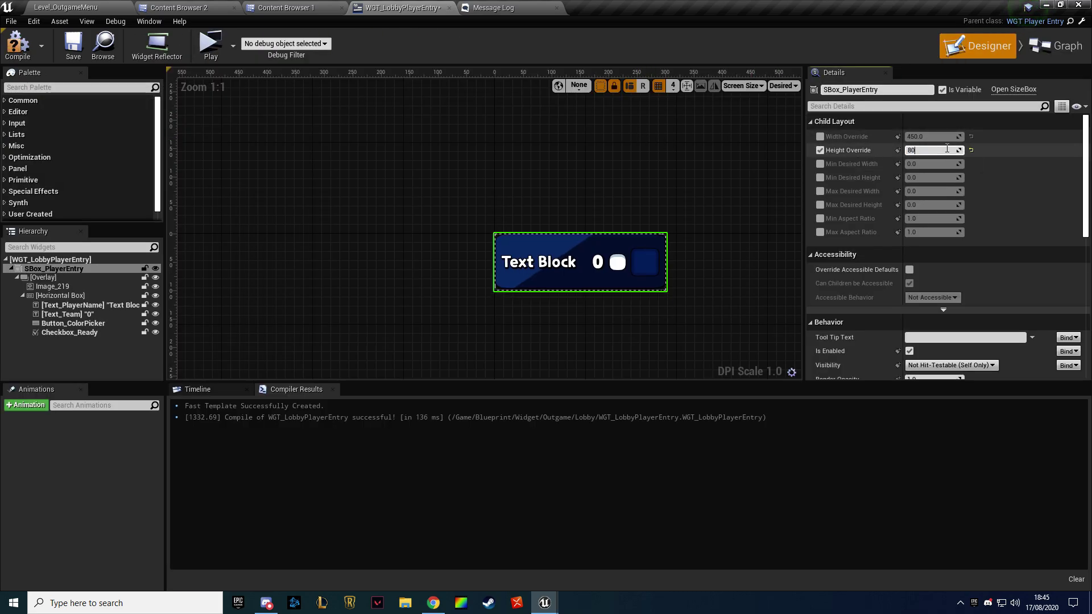
pyautogui.press('Return')
pyautogui.press('Return')
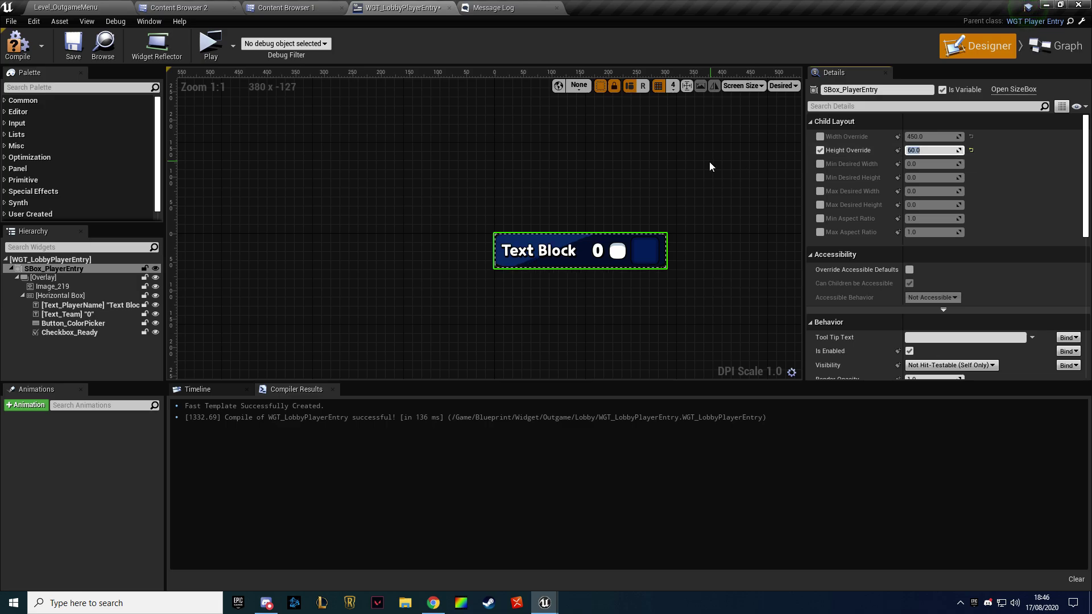
pyautogui.moveTo(359, 105); pyautogui.dragTo(209, 85, button='right')
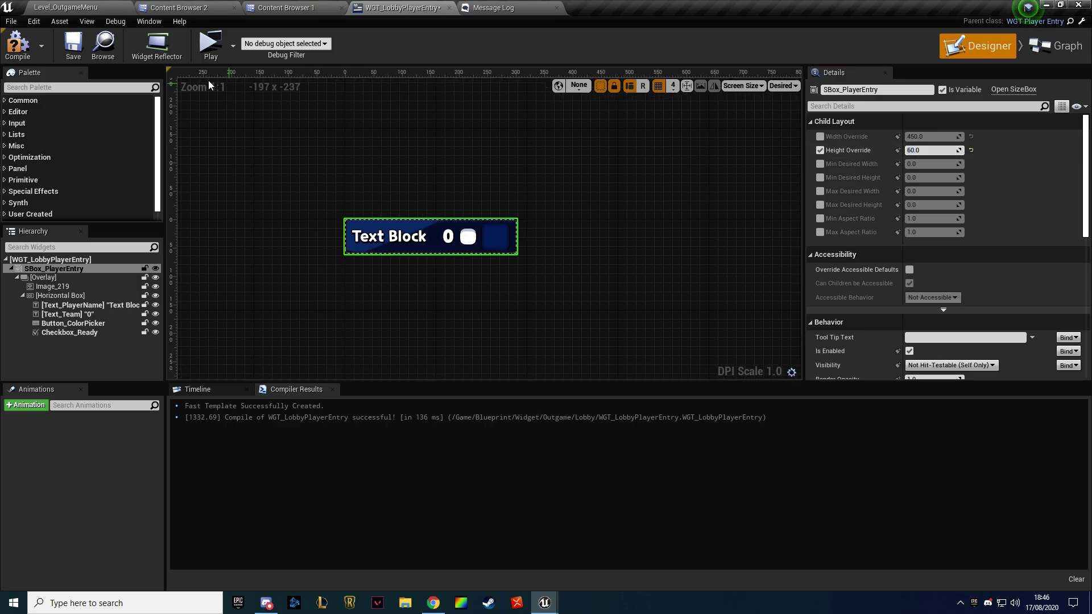
pyautogui.click(210, 44)
pyautogui.click(771, 347)
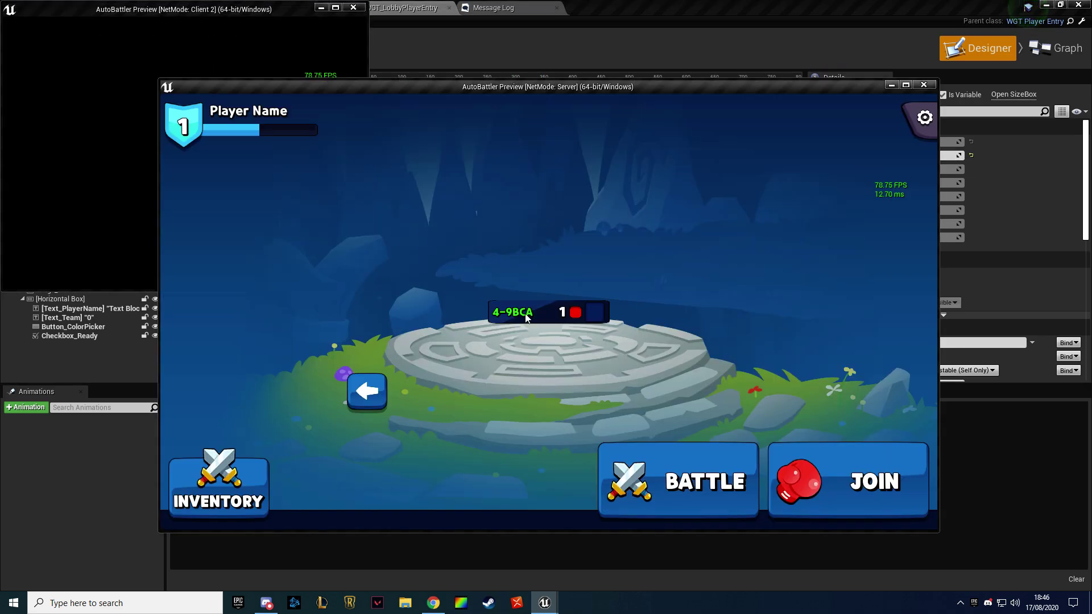
pyautogui.click(100, 170)
pyautogui.click(574, 311)
pyautogui.press('Escape')
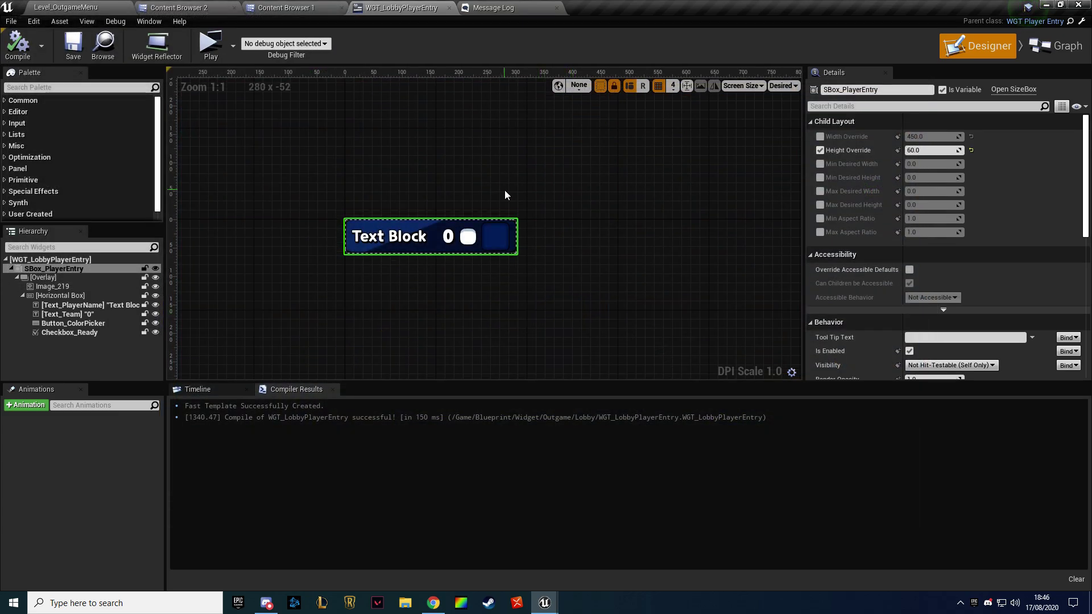
# Open WGT_MultiplayerLobby via a 'lobby wgt' asset search and locate the Create Player Entry nodes
pyautogui.hotkey('ctrl', 'p')
pyautogui.write('lobby wgt')
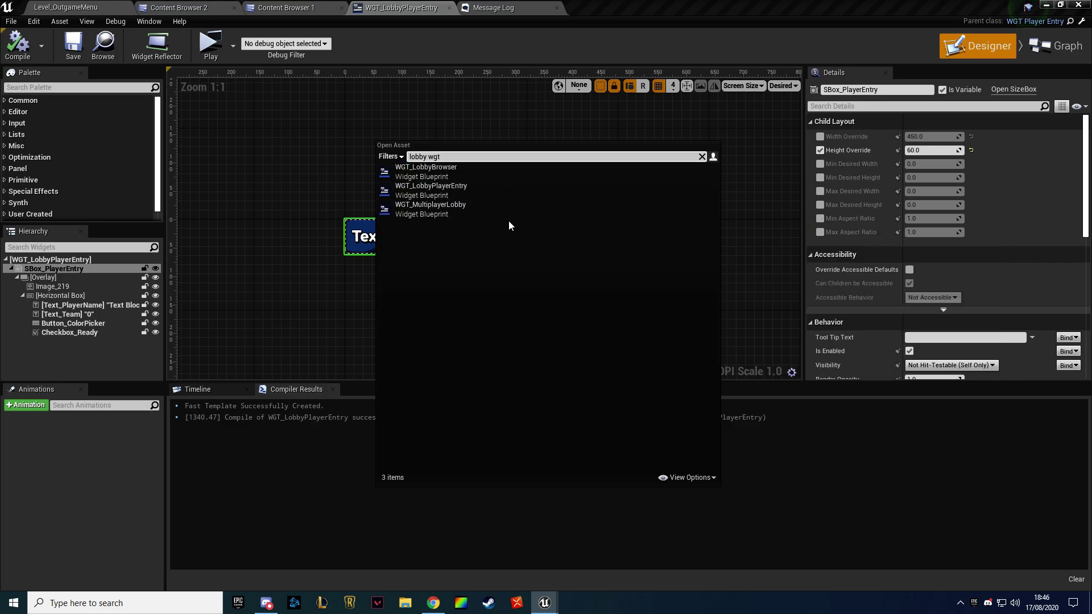
pyautogui.click(503, 217)
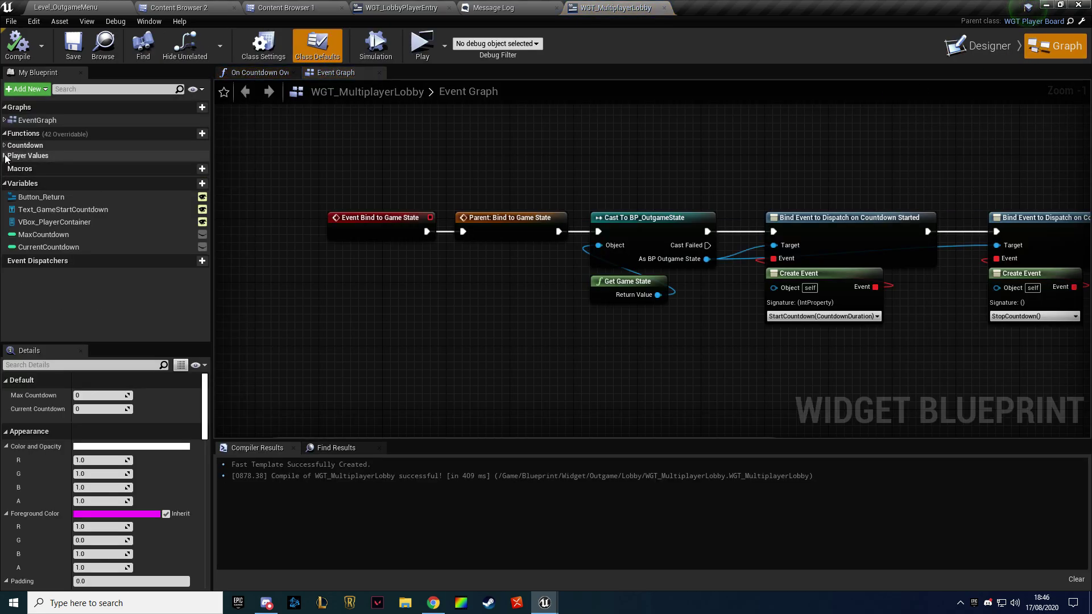
pyautogui.click(4, 156)
pyautogui.click(5, 146)
pyautogui.scroll(-2, 359, 317)
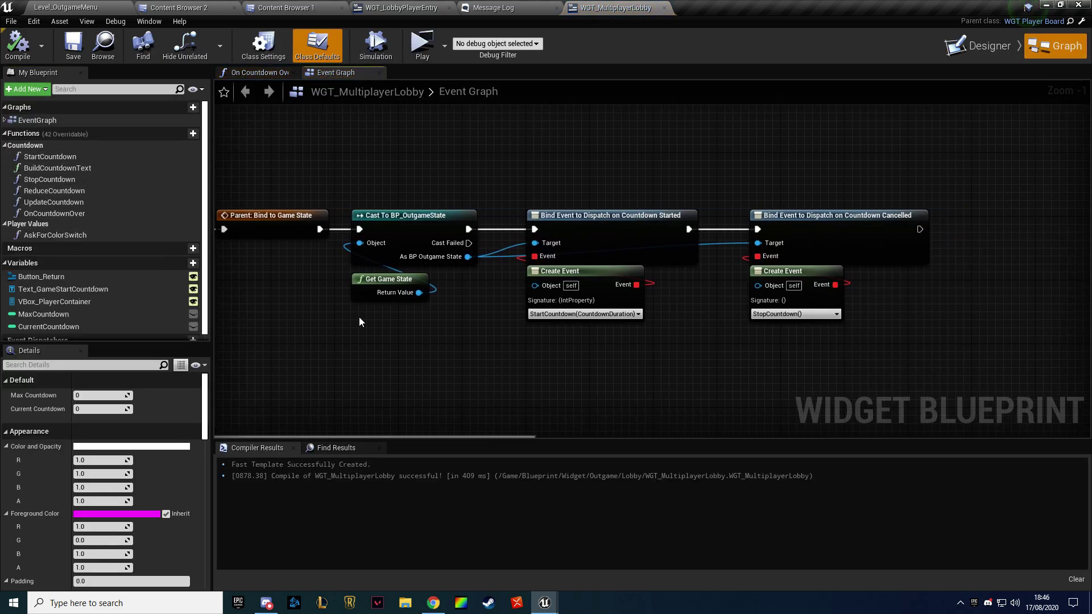
pyautogui.scroll(-2, 523, 318)
pyautogui.moveTo(523, 323); pyautogui.dragTo(491, 192, button='right')
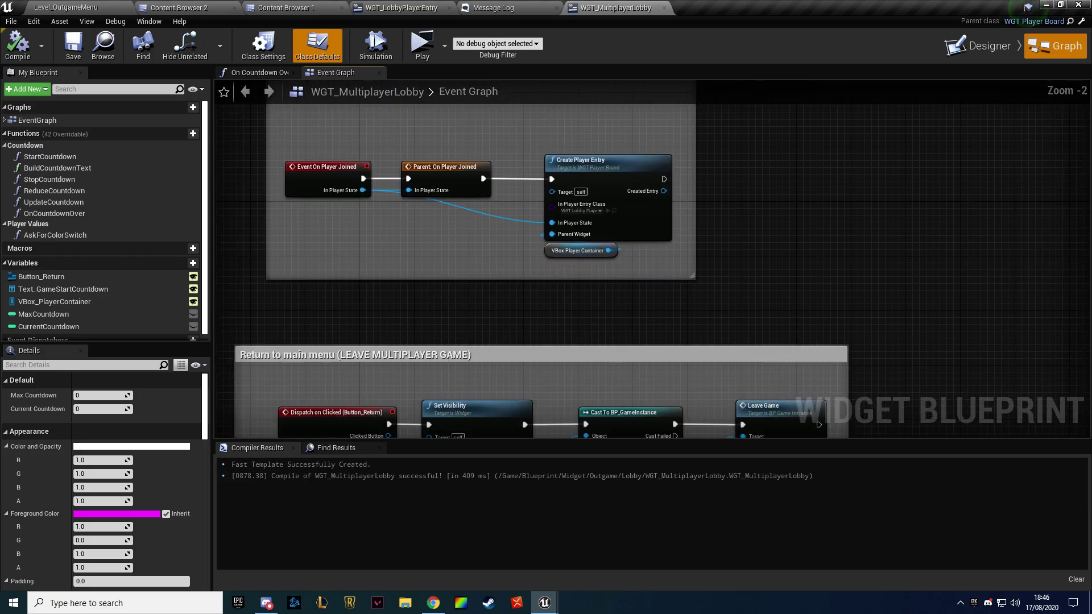
pyautogui.scroll(5, 622, 162)
# Open the Create Player Entry function and search 'slot as' from the created widget's Return Value
pyautogui.doubleClick(622, 162)
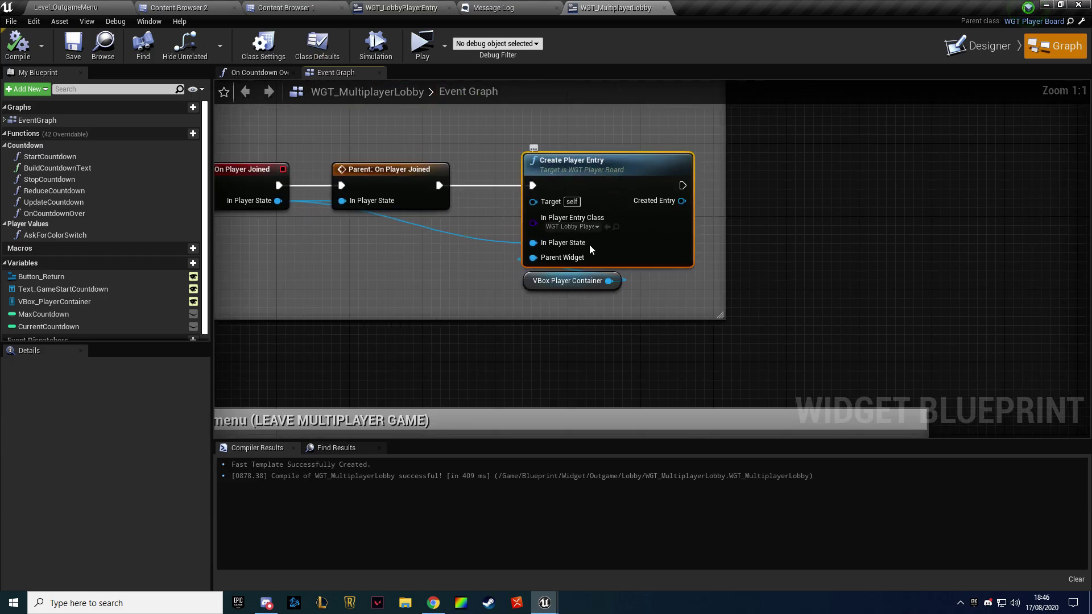
pyautogui.moveTo(373, 302); pyautogui.dragTo(533, 271, button='right')
pyautogui.click(751, 219)
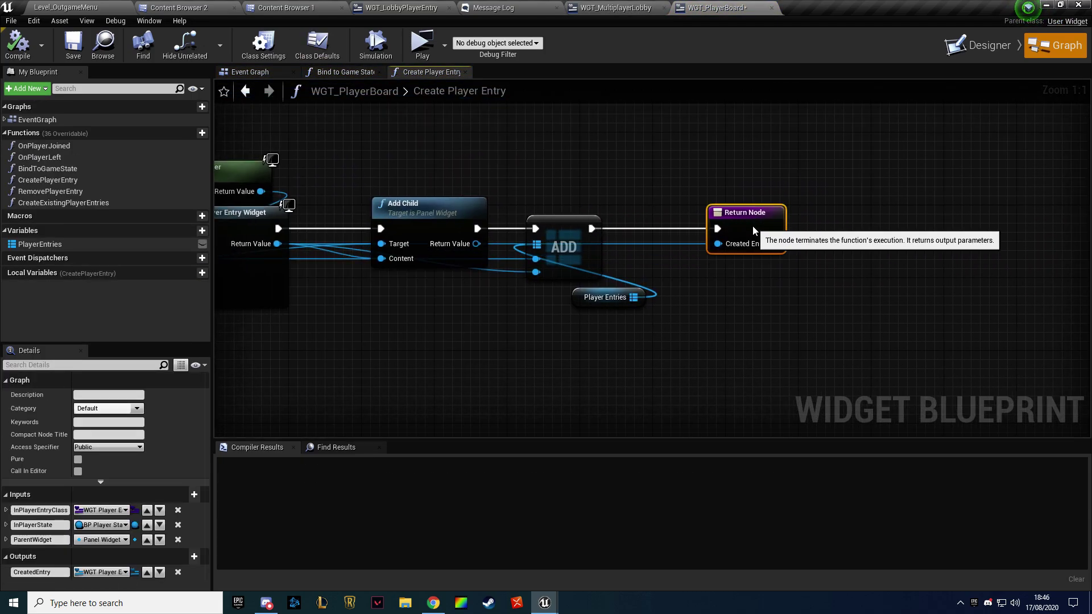
pyautogui.moveTo(505, 227); pyautogui.dragTo(576, 305)
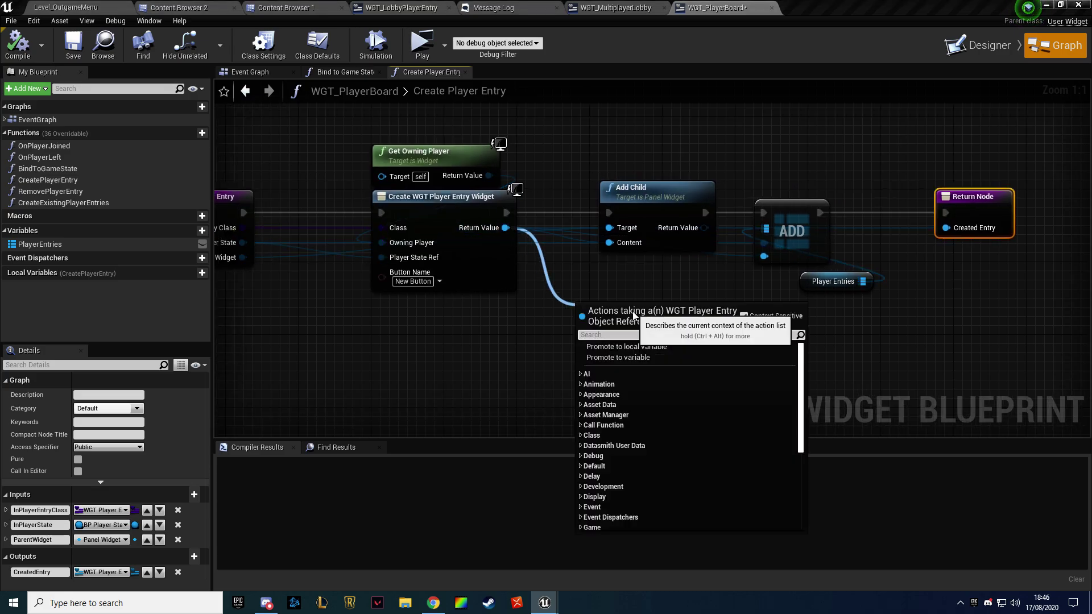
pyautogui.write('slot')
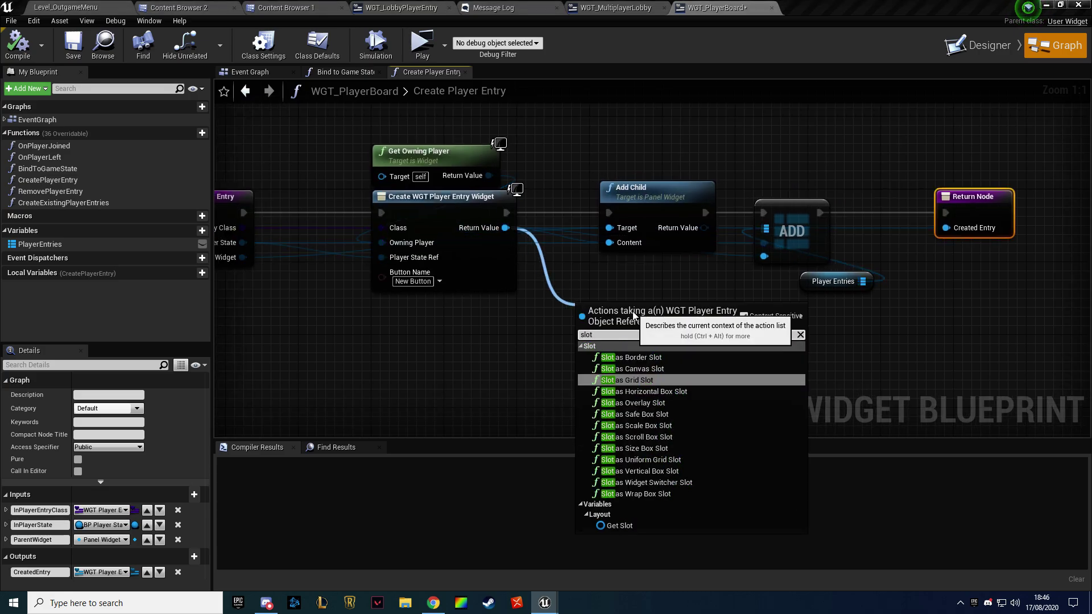
pyautogui.write(' as')
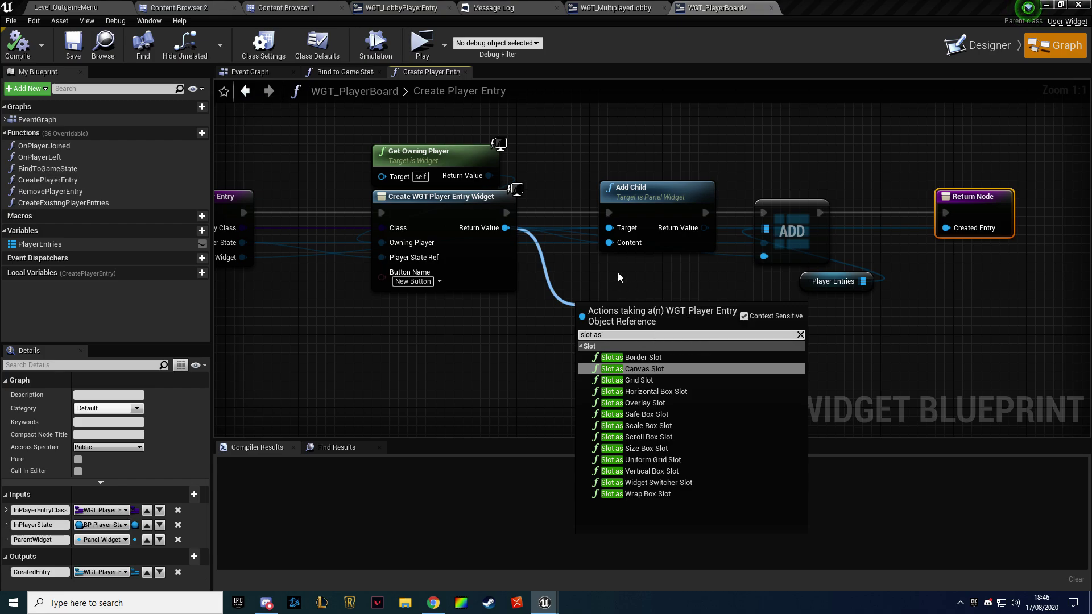
pyautogui.write('vert')
# Add a Slot as Vertical Box Slot cast and a Set Vertical Alignment node for the entry
pyautogui.click(658, 356)
pyautogui.moveTo(675, 320); pyautogui.dragTo(749, 318)
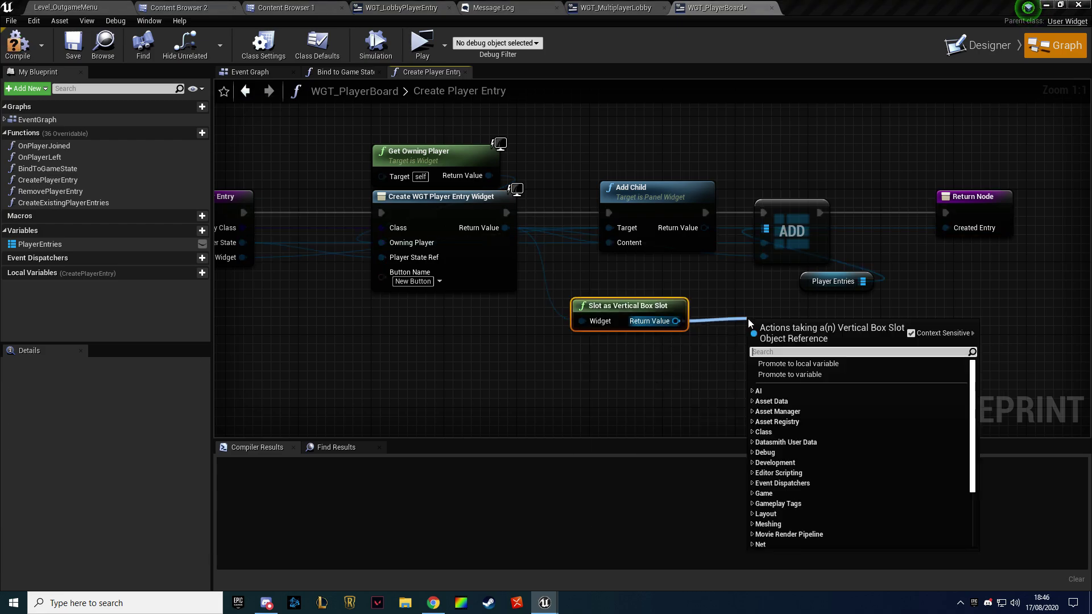
pyautogui.write('fill')
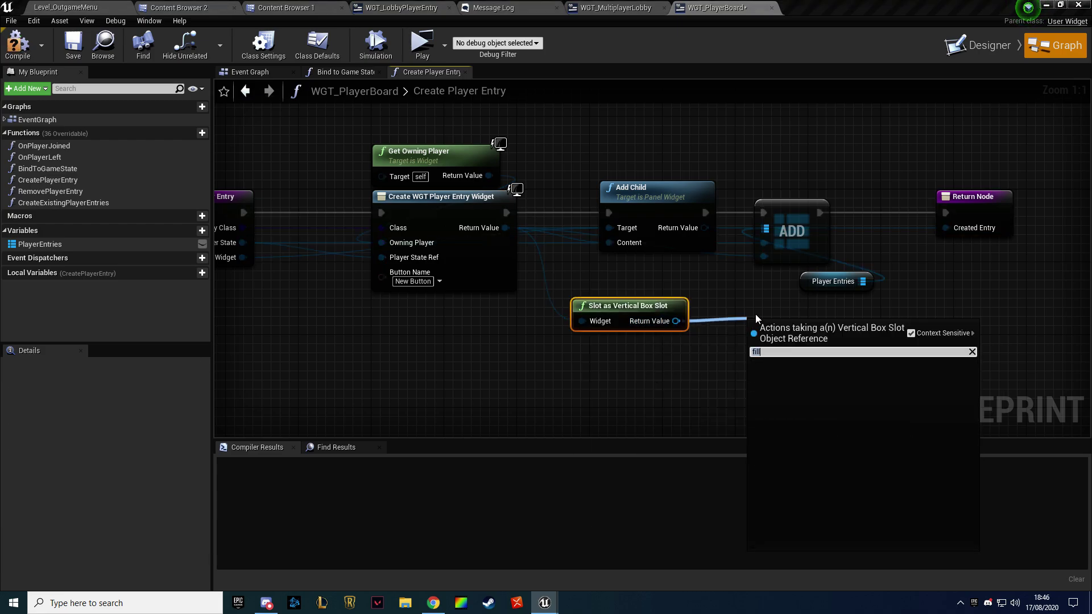
pyautogui.press('BackSpace')
pyautogui.press('BackSpace')
pyautogui.press('BackSpace')
pyautogui.write('verti')
pyautogui.press('Return')
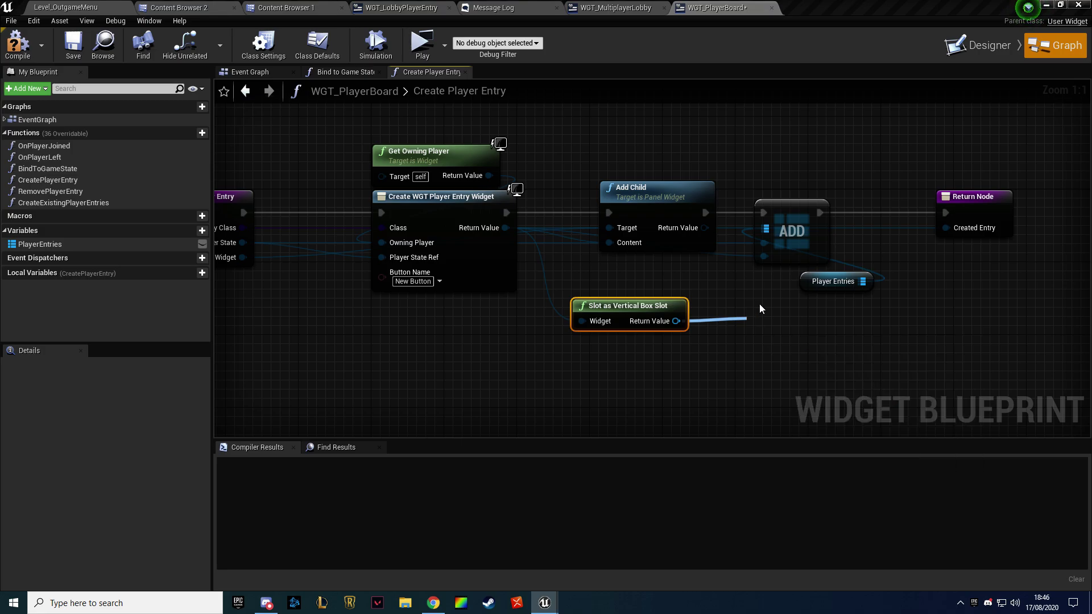
# Wire Set Vertical Alignment between Add Child and ADD, then compile and run the multiplayer preview
pyautogui.moveTo(759, 304); pyautogui.dragTo(544, 316, button='right')
pyautogui.moveTo(818, 188); pyautogui.dragTo(549, 307)
pyautogui.moveTo(568, 233); pyautogui.dragTo(713, 233)
pyautogui.moveTo(577, 348); pyautogui.dragTo(559, 222)
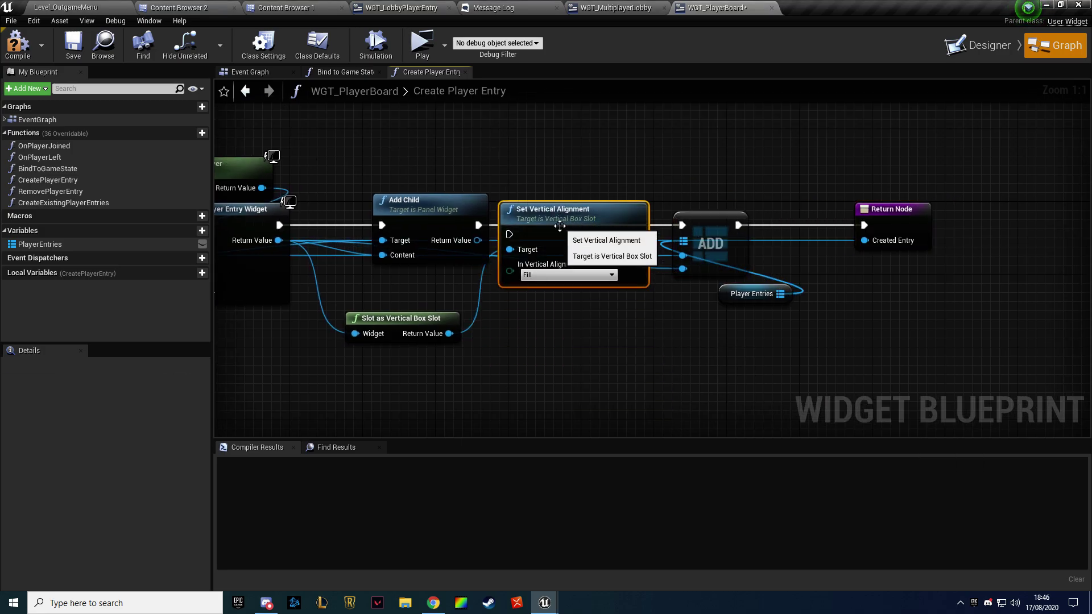
pyautogui.moveTo(415, 202); pyautogui.dragTo(378, 201)
pyautogui.moveTo(442, 225); pyautogui.dragTo(508, 234)
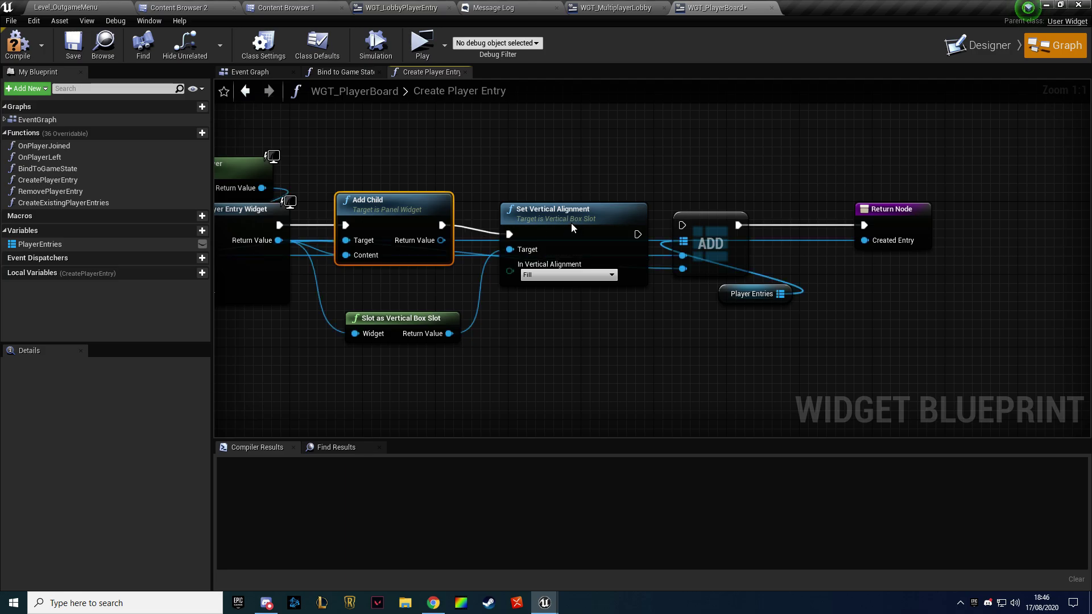
pyautogui.moveTo(638, 234); pyautogui.dragTo(681, 225)
pyautogui.moveTo(675, 196); pyautogui.dragTo(612, 171, button='right')
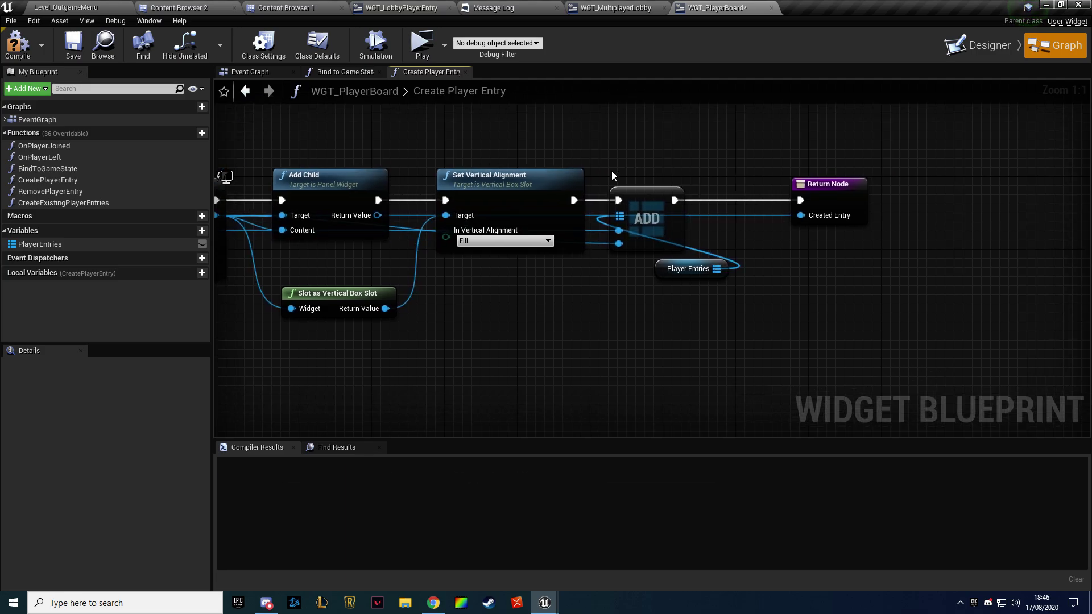
pyautogui.hotkey('alt', 'p')
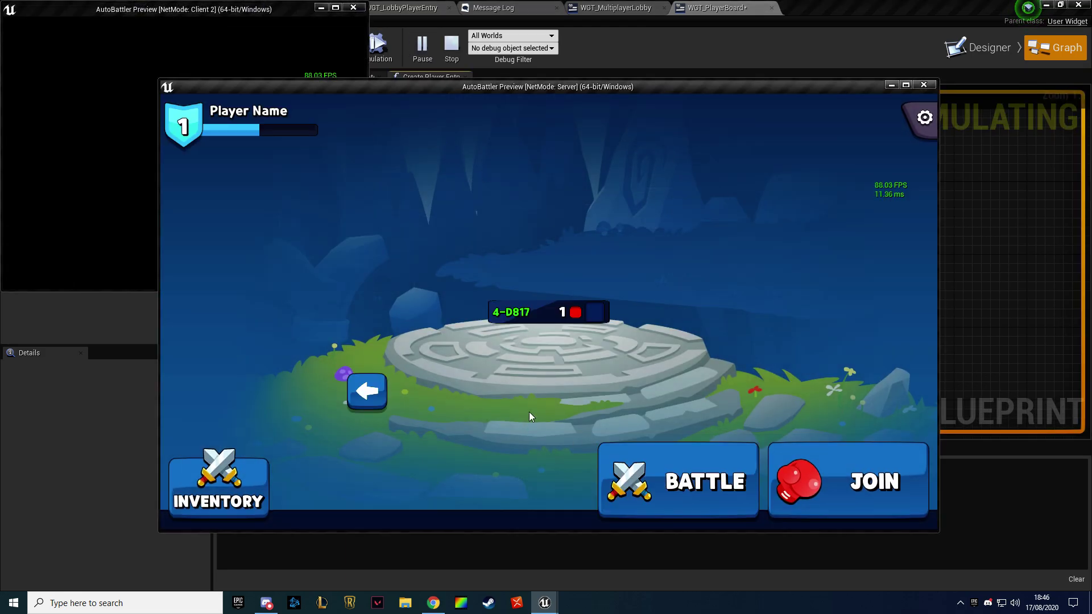
pyautogui.press('Escape')
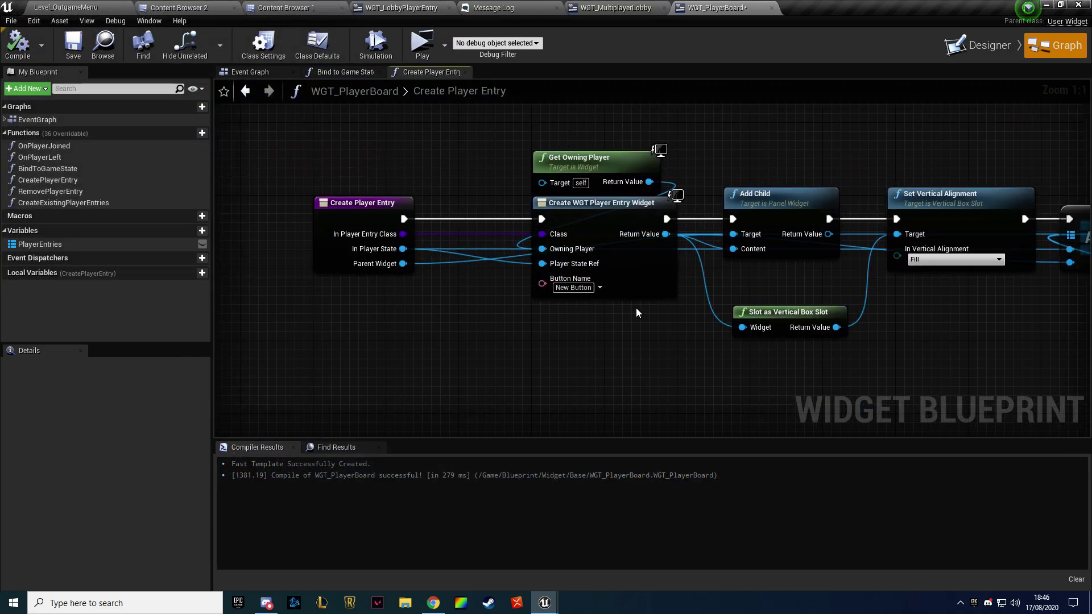
# Cut the slot cast and Set Vertical Alignment nodes from WGT_PlayerBoard, close the gap, and save
pyautogui.moveTo(662, 292); pyautogui.dragTo(399, 292, button='right')
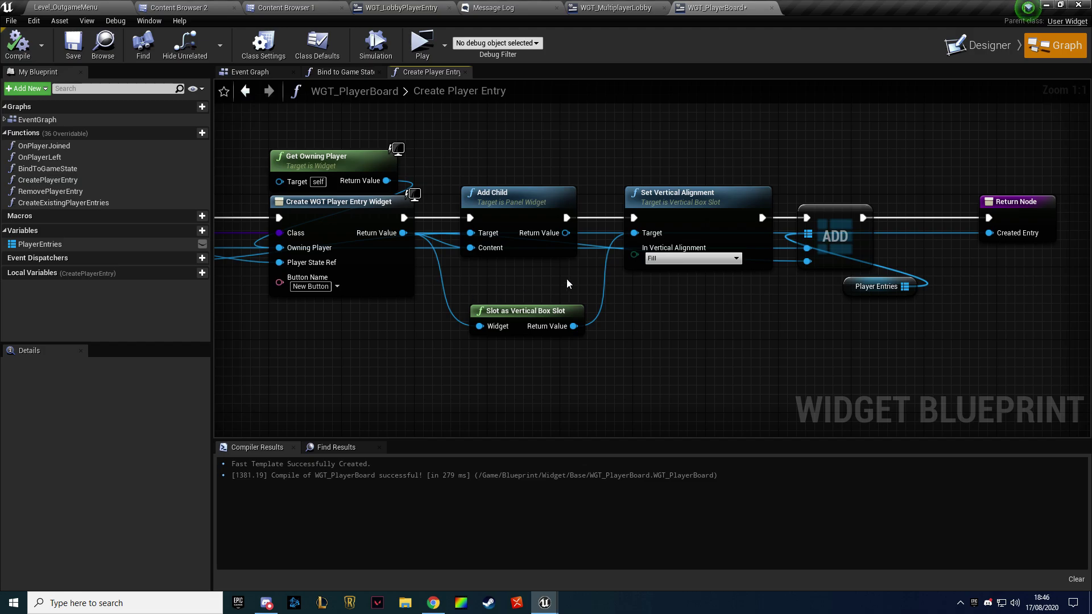
pyautogui.click(665, 232)
pyautogui.keyDown('ctrl'); pyautogui.click(545, 311); pyautogui.keyUp('ctrl')
pyautogui.press('Delete')
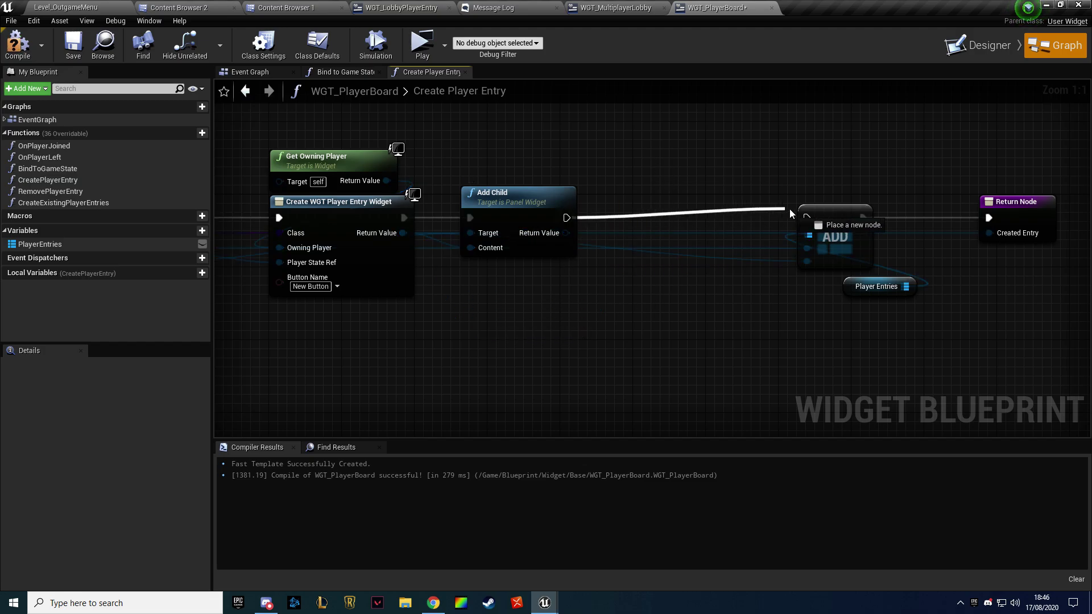
pyautogui.moveTo(767, 171); pyautogui.dragTo(1000, 301)
pyautogui.moveTo(848, 221); pyautogui.dragTo(693, 221)
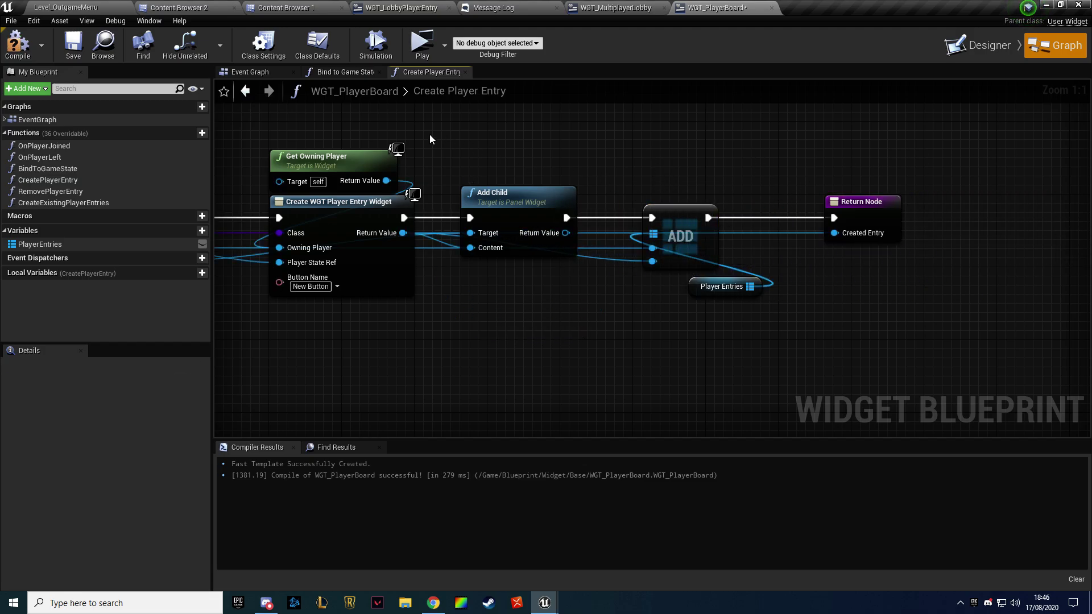
pyautogui.hotkey('ctrl', 's')
# Paste the alignment nodes into WGT_MultiplayerLobby after Create Player Entry, wire Created Entry, and compile
pyautogui.moveTo(432, 140); pyautogui.dragTo(732, 158, button='right')
pyautogui.click(432, 220)
pyautogui.click(615, 8)
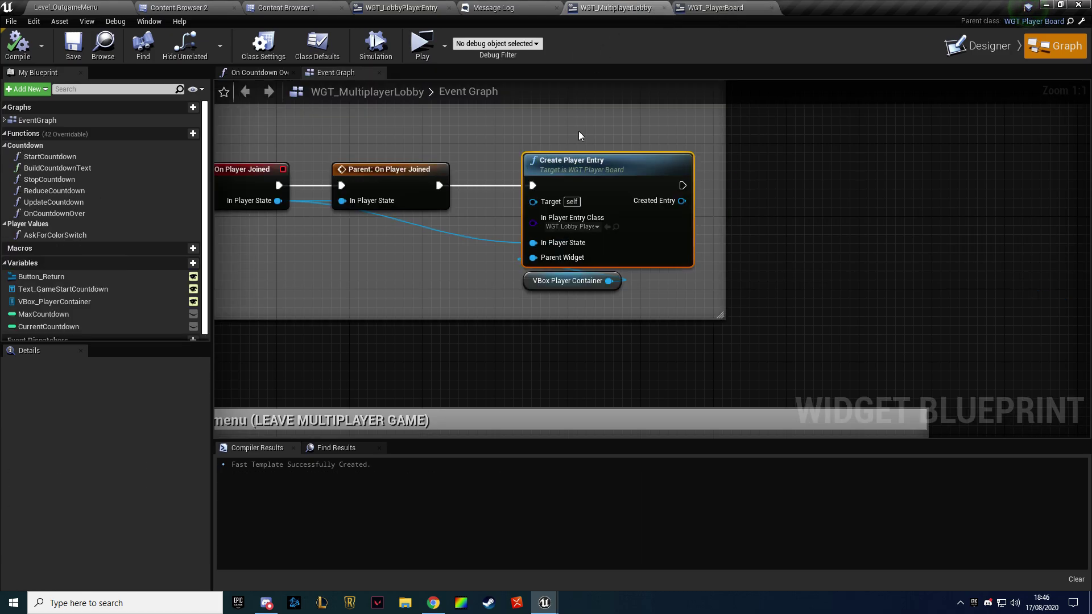
pyautogui.hotkey('ctrl', 'v')
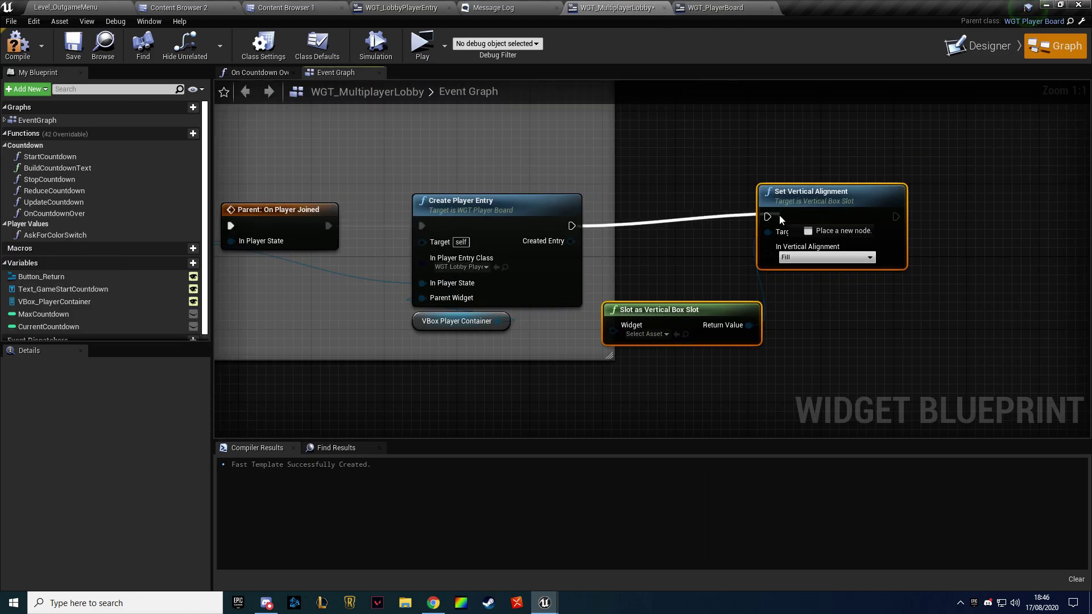
pyautogui.moveTo(571, 226); pyautogui.dragTo(768, 217)
pyautogui.moveTo(570, 241); pyautogui.dragTo(604, 338)
pyautogui.click(637, 272)
pyautogui.press('F7')
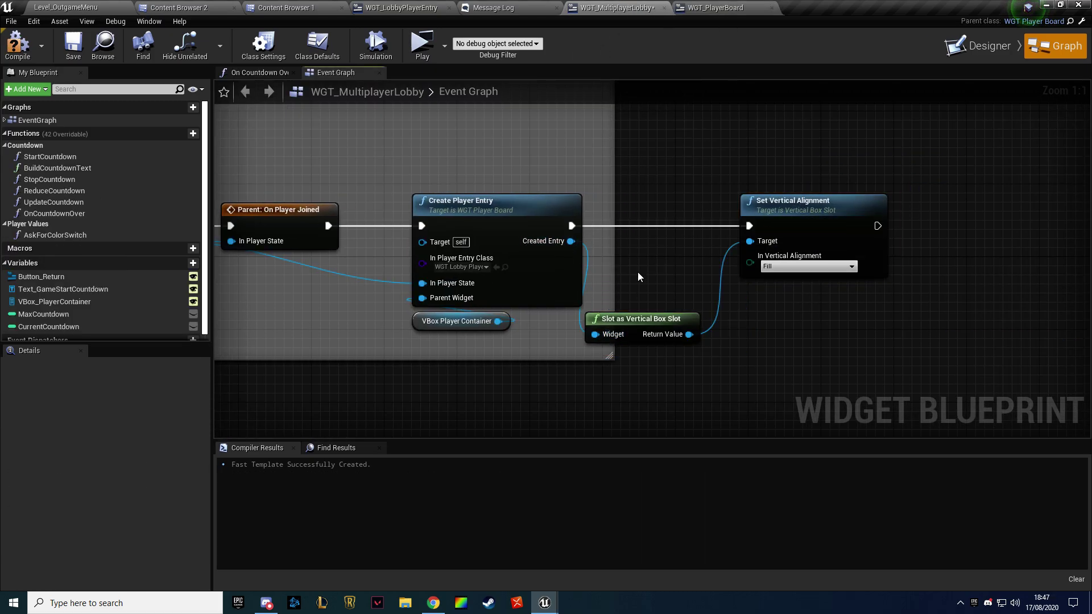
# Check the player entry's alignment in the multiplayer preview lobby
pyautogui.hotkey('alt', 'p')
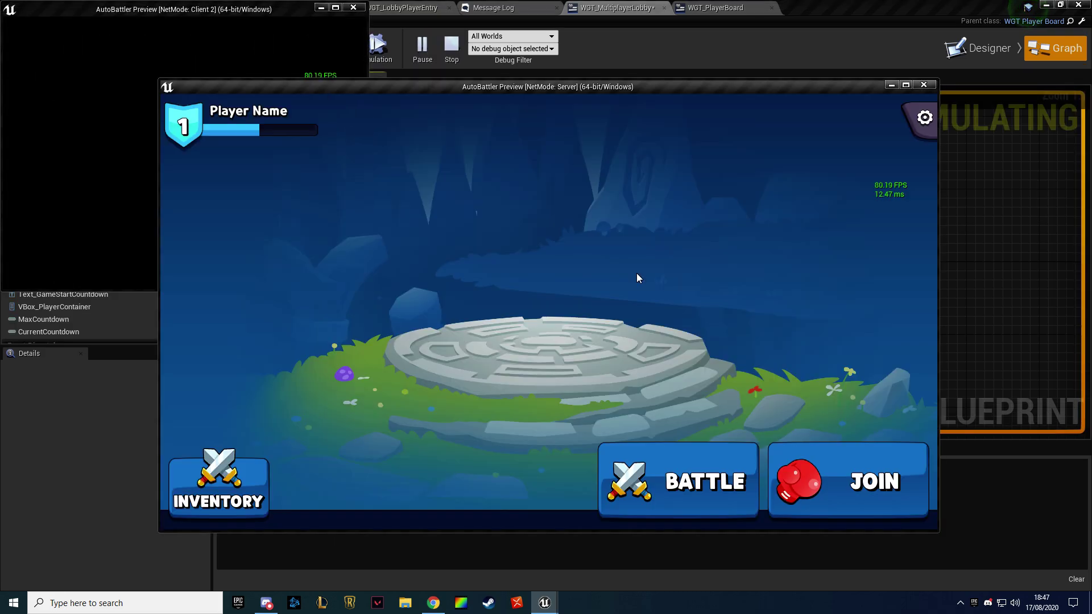
pyautogui.click(657, 480)
pyautogui.click(81, 167)
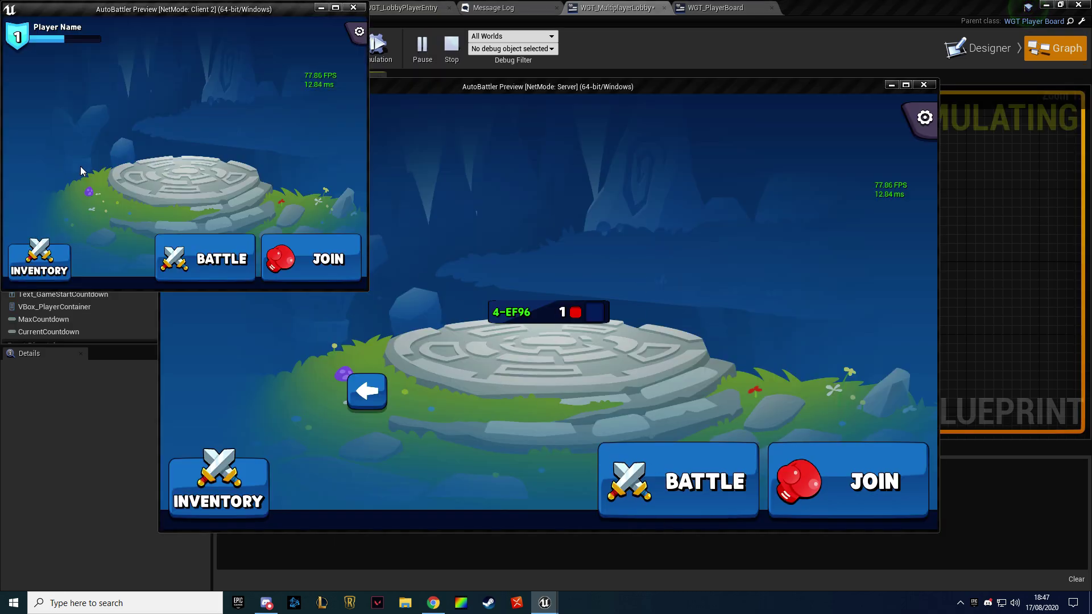
pyautogui.click(668, 294)
pyautogui.press('Escape')
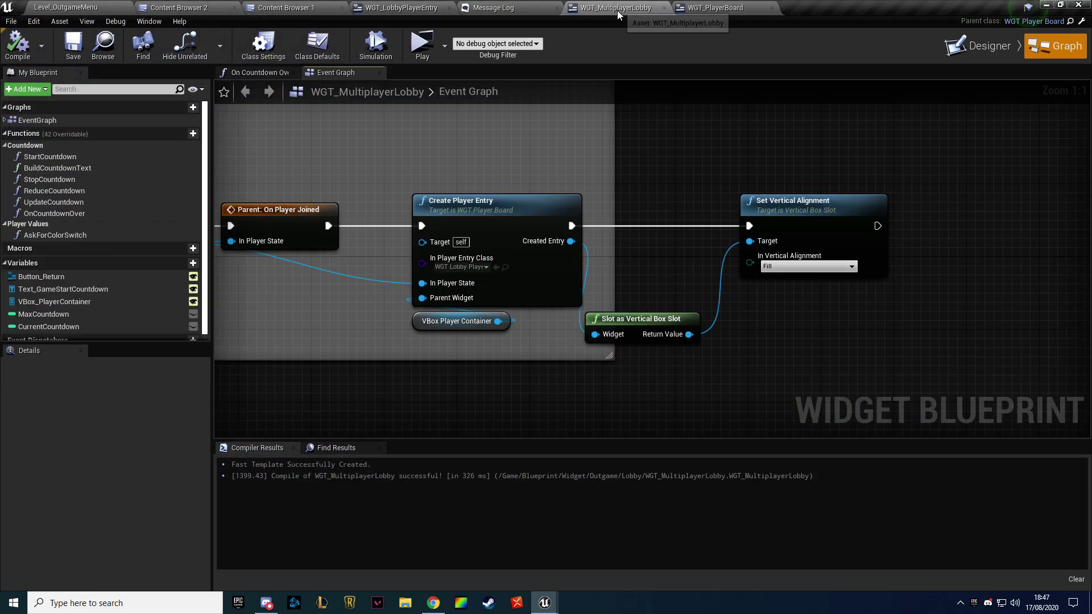
# Set VBox_PlayerContainer's Horizontal Alignment to Fill, save, and preview the lobby
pyautogui.click(977, 45)
pyautogui.click(115, 288)
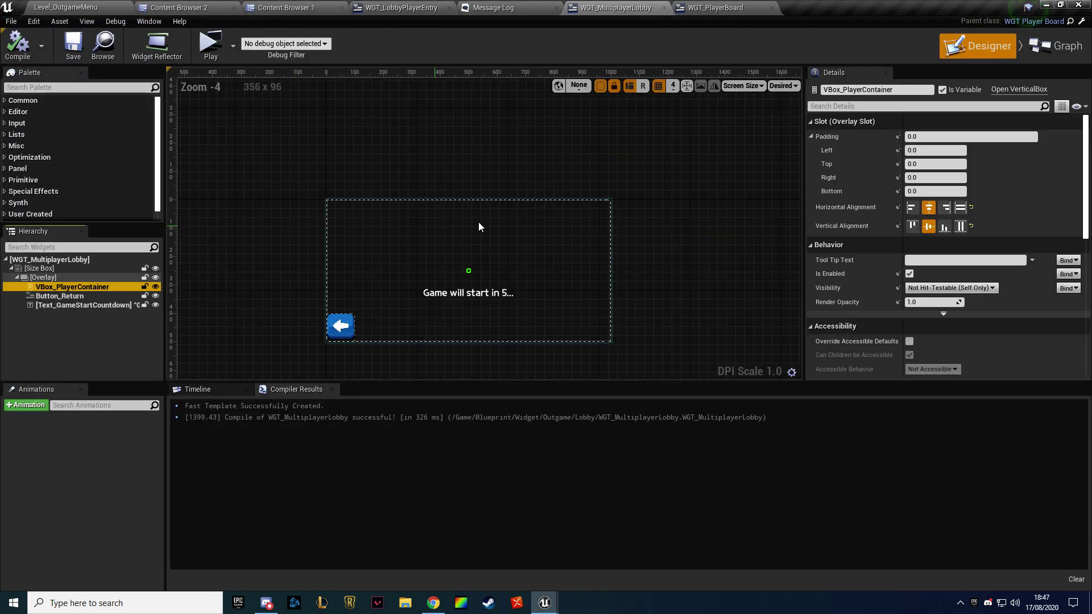
pyautogui.click(960, 207)
pyautogui.click(17, 46)
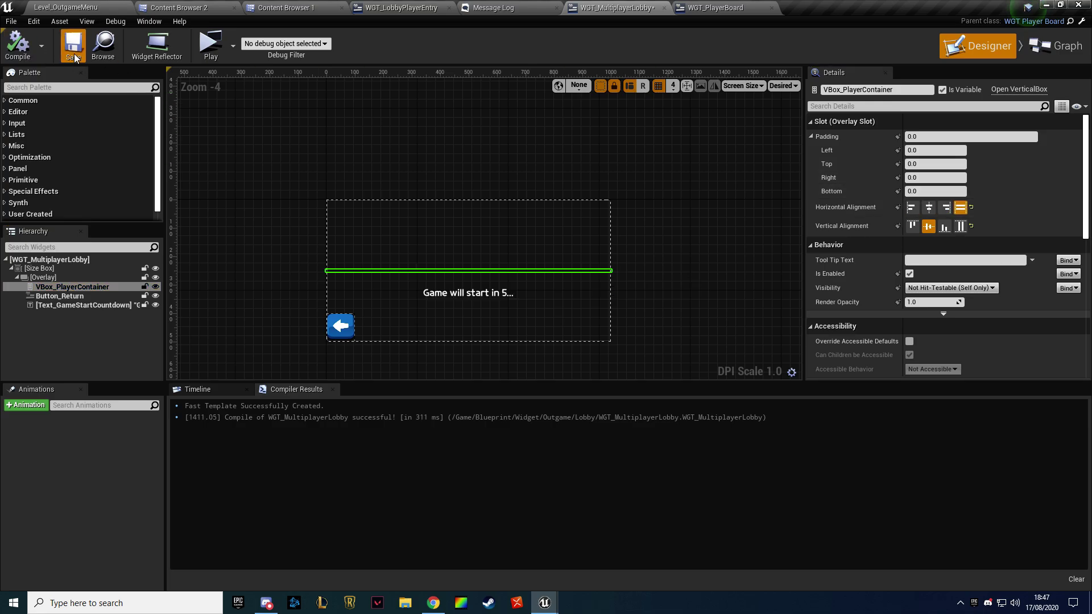
pyautogui.click(73, 45)
pyautogui.click(210, 44)
pyautogui.click(641, 480)
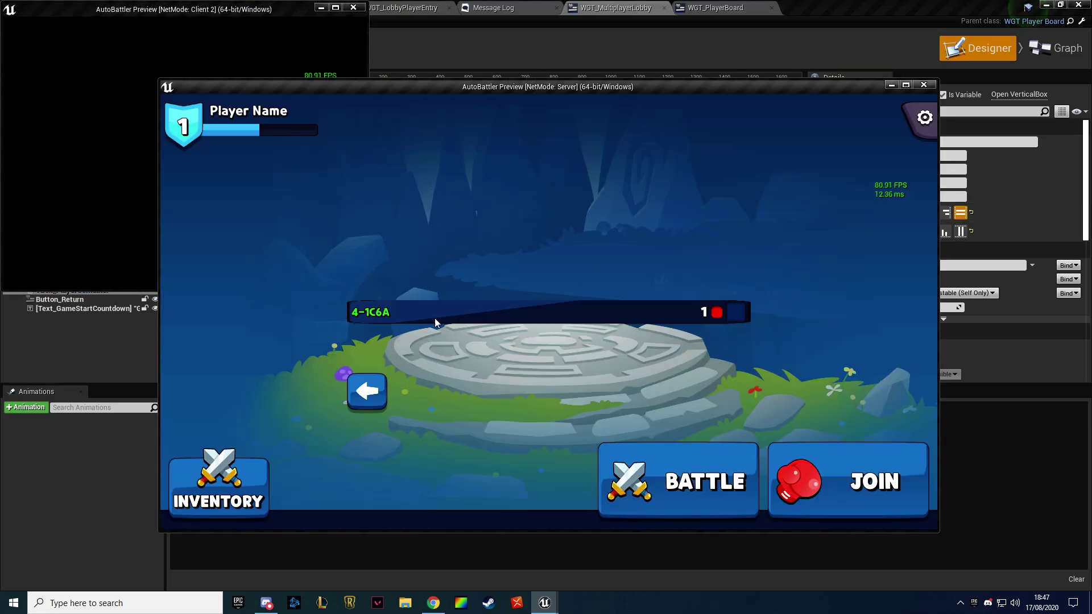
pyautogui.press('Escape')
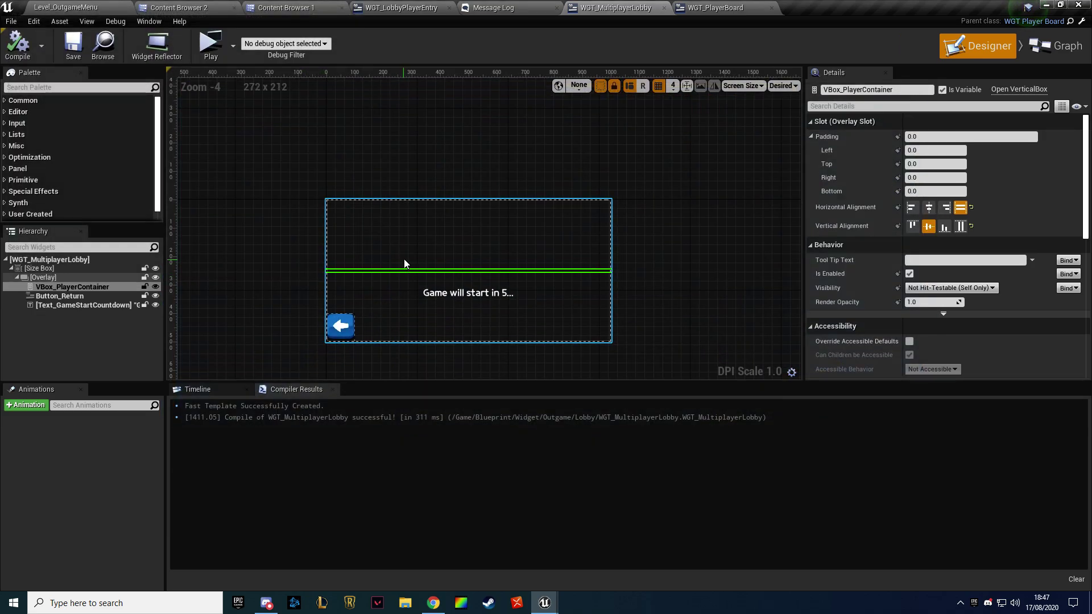
# Set the container's Horizontal Alignment back to Center, compile, and return to WGT_PlayerBoard
pyautogui.click(928, 207)
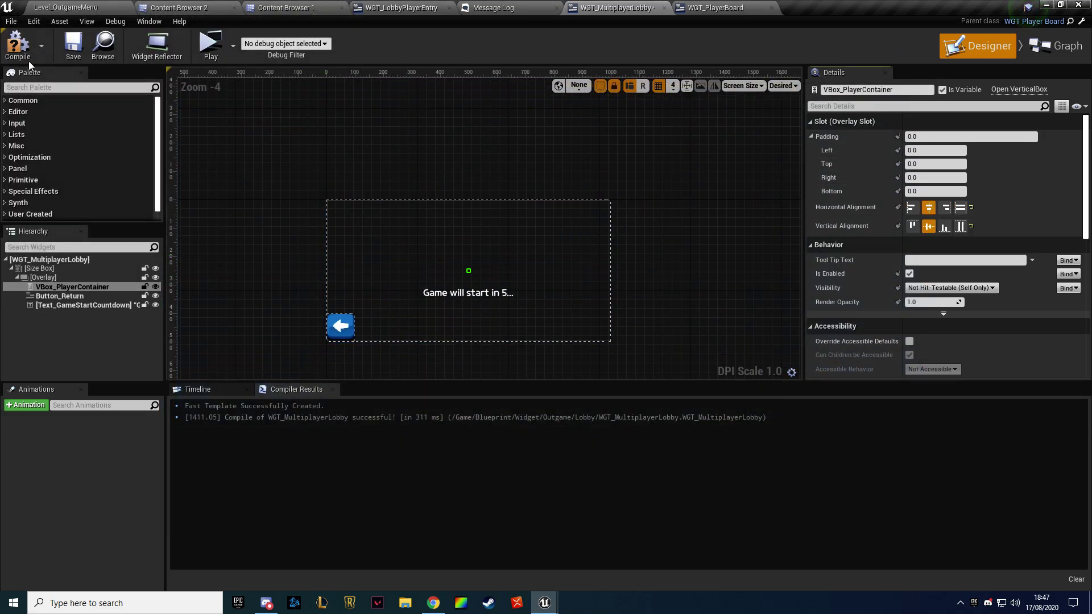
pyautogui.click(17, 46)
pyautogui.click(73, 44)
pyautogui.click(715, 7)
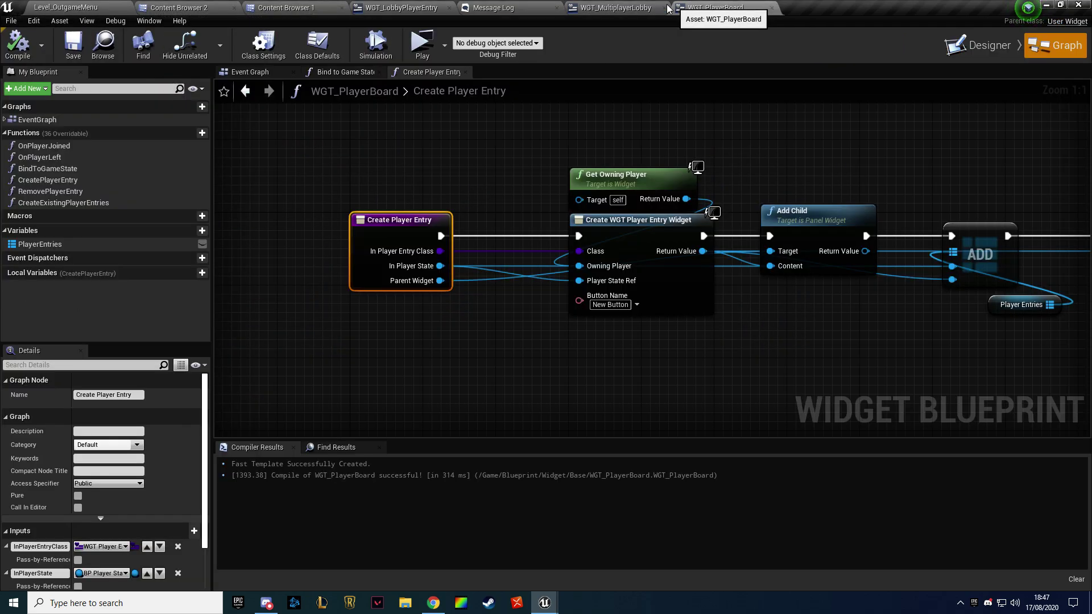
pyautogui.click(615, 8)
# Re-enable the player entry's Width Override at 600 and compile the widget
pyautogui.click(440, 7)
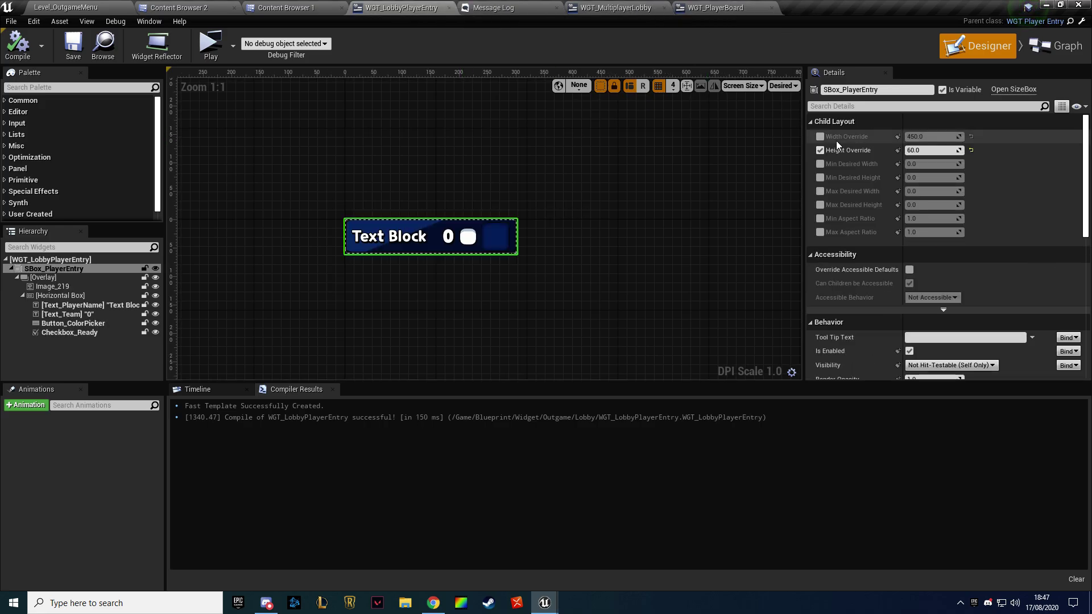
pyautogui.click(819, 137)
pyautogui.click(819, 150)
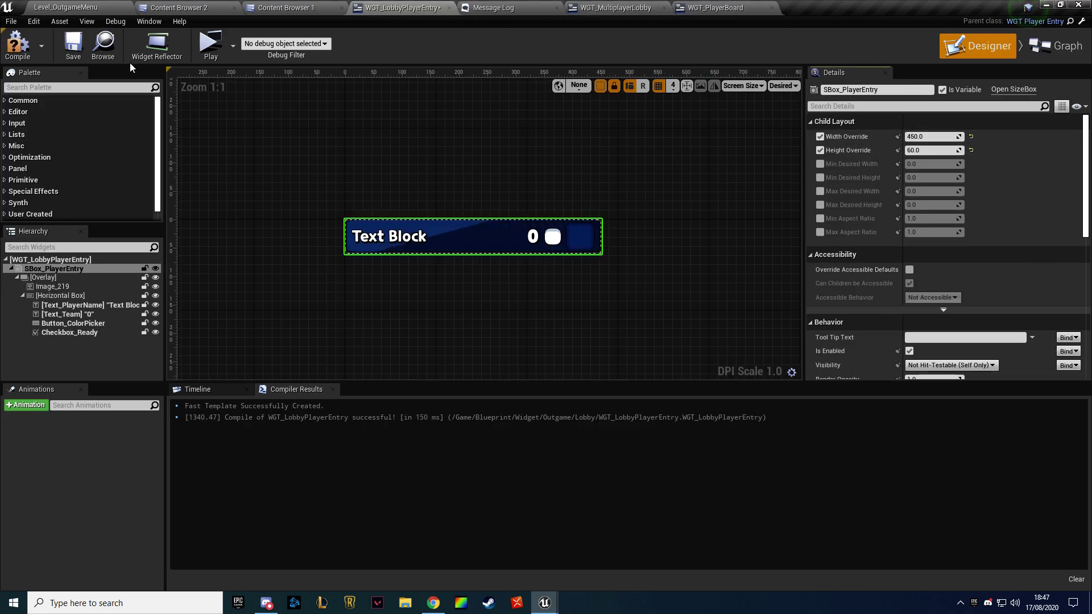
pyautogui.click(907, 139)
pyautogui.write('60')
pyautogui.press('Return')
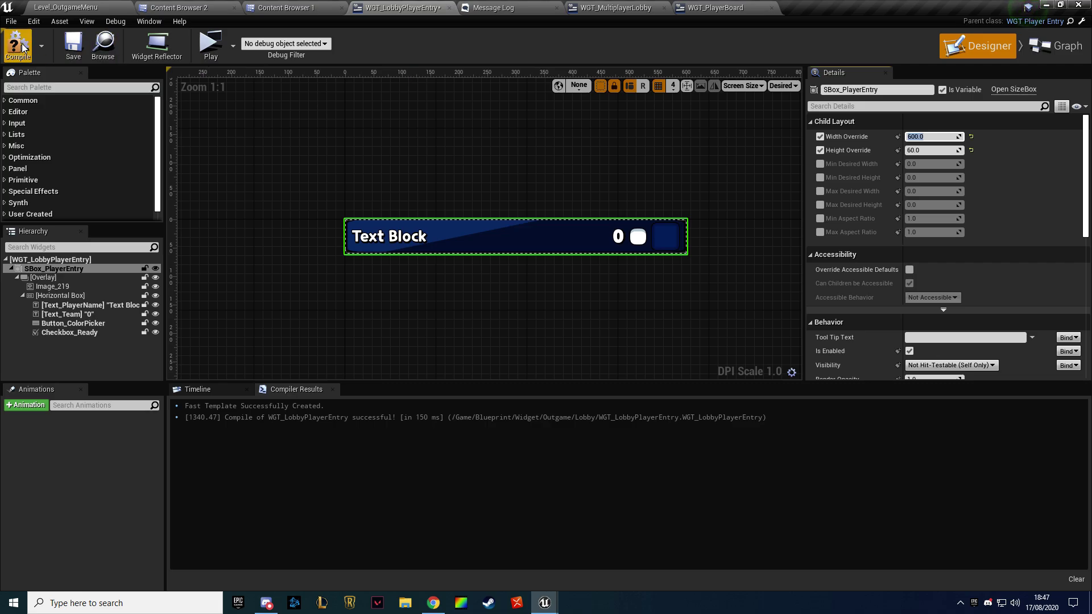
pyautogui.click(22, 46)
# Preview the lobby with server and client joined, confirming two player entries on both
pyautogui.click(211, 55)
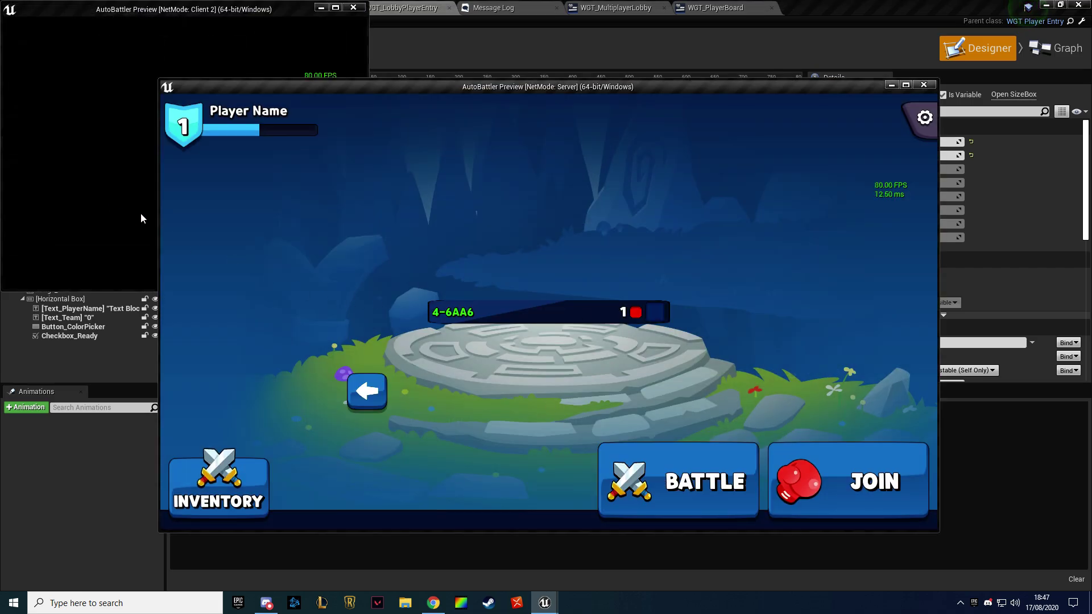
pyautogui.click(99, 179)
pyautogui.press('Escape')
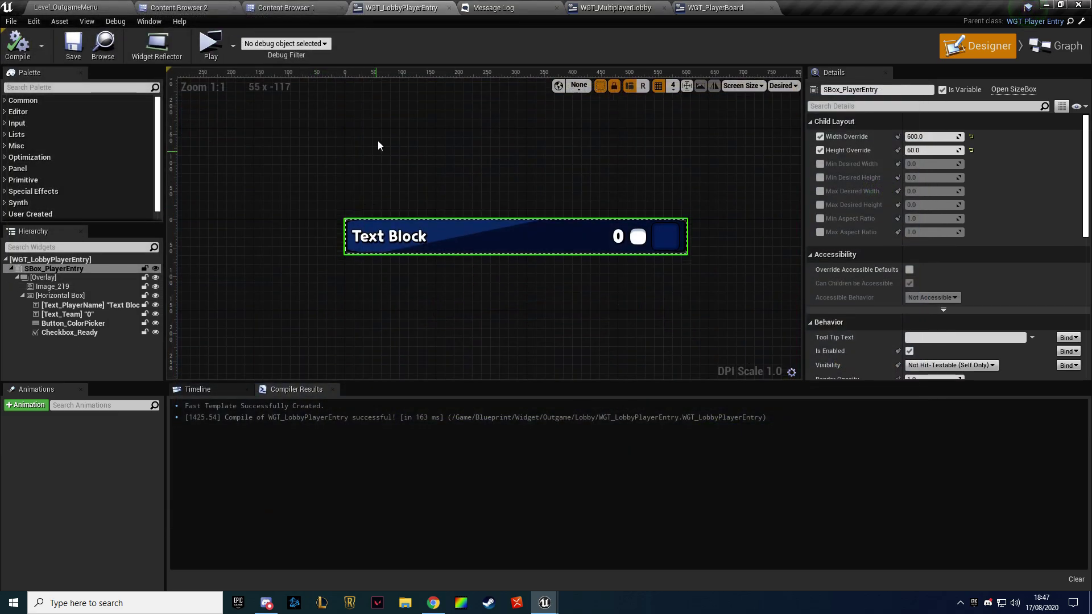
pyautogui.click(212, 59)
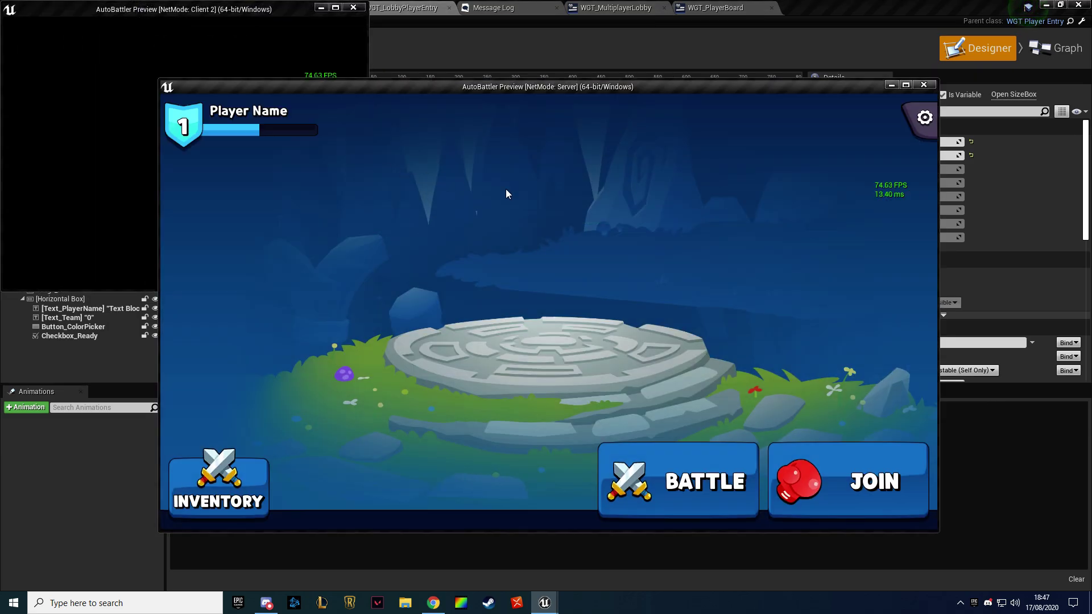
pyautogui.click(660, 449)
pyautogui.click(165, 182)
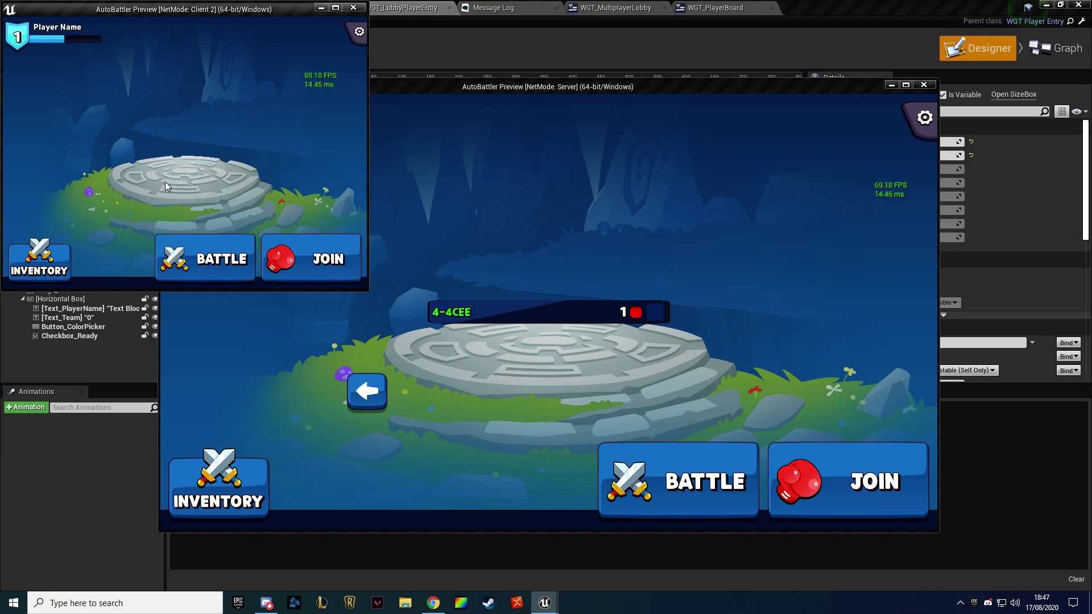
pyautogui.click(296, 256)
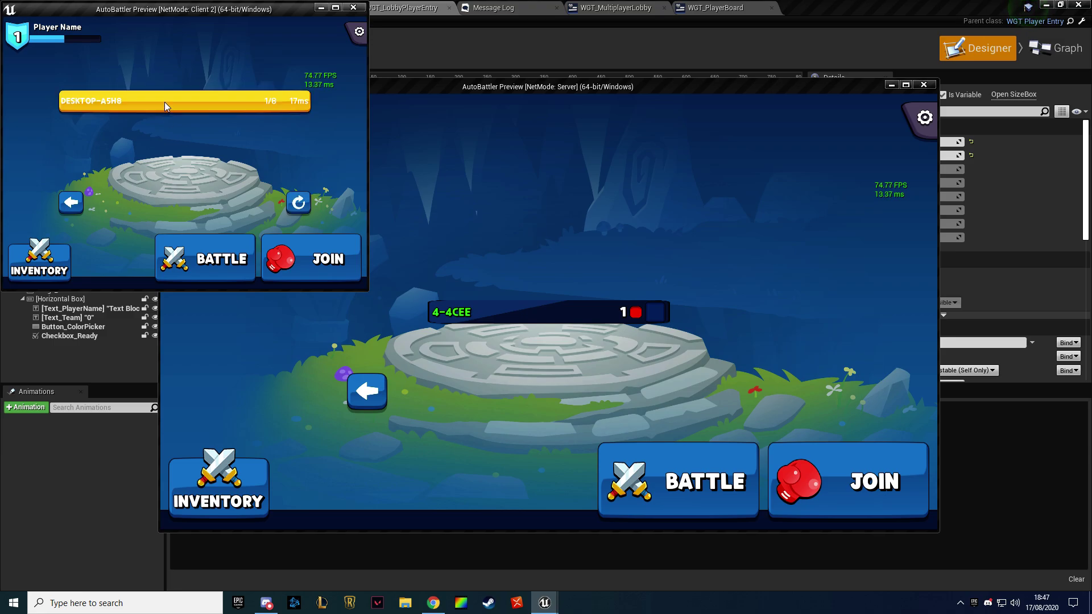
pyautogui.click(165, 103)
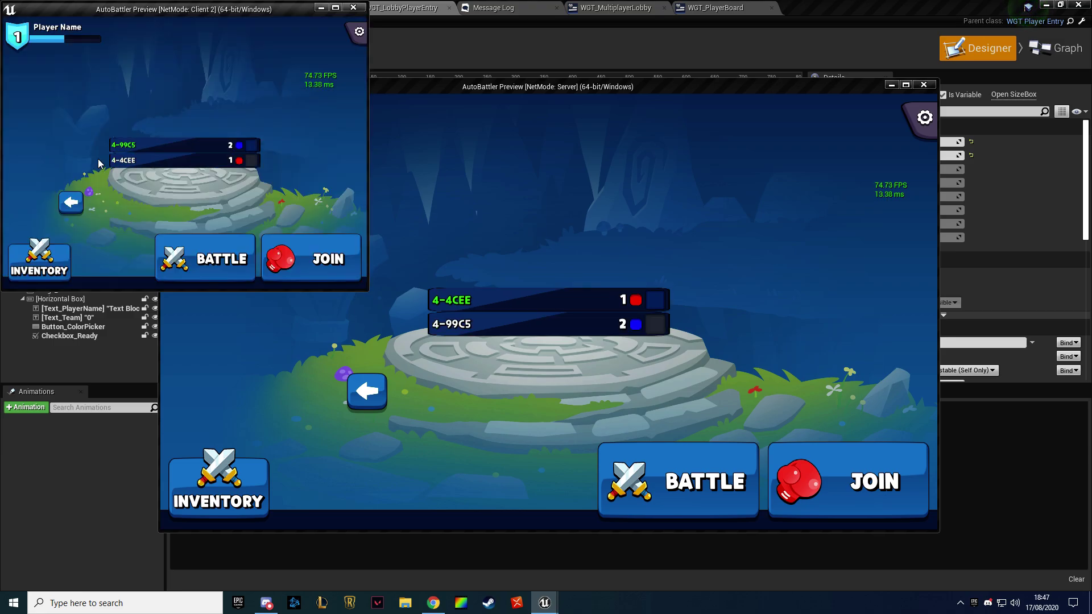
pyautogui.click(541, 265)
pyautogui.press('Escape')
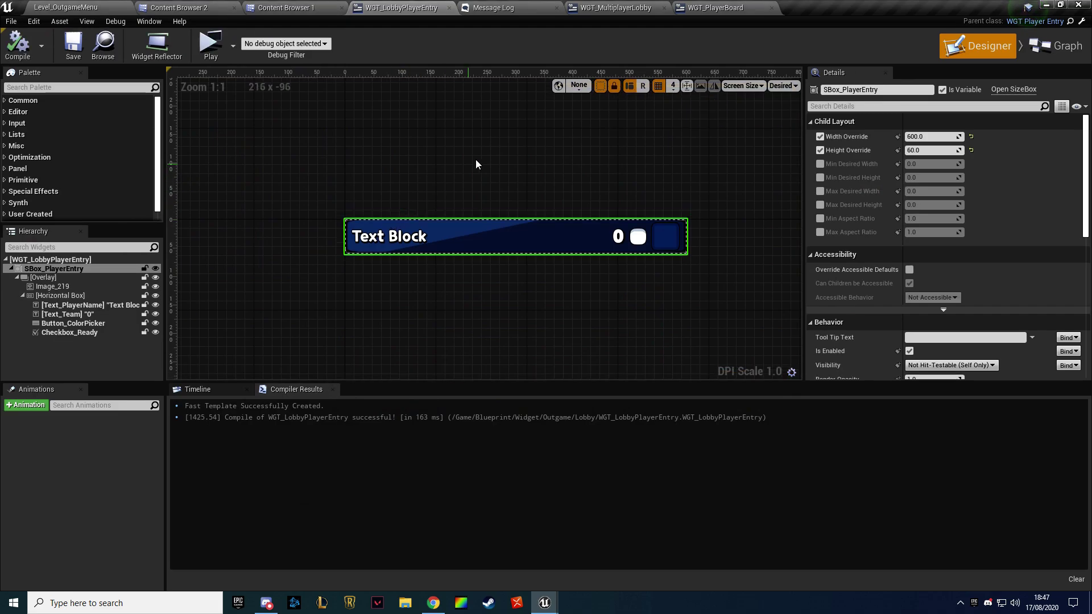
pyautogui.click(477, 236)
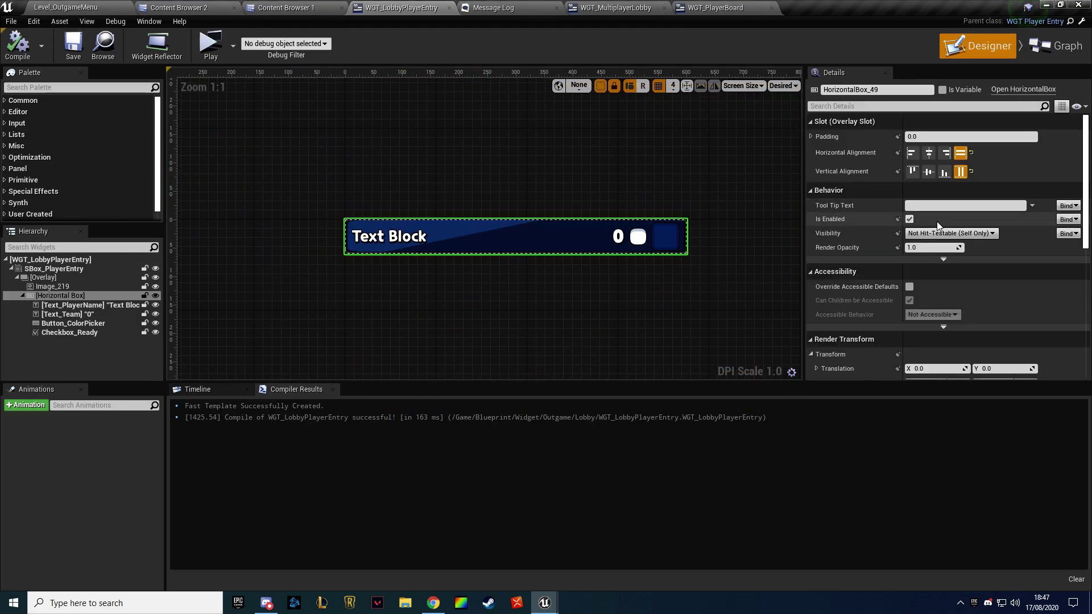
# Browse the texture folders to Shop and select shop_frame_blue
pyautogui.click(230, 6)
pyautogui.click(255, 4)
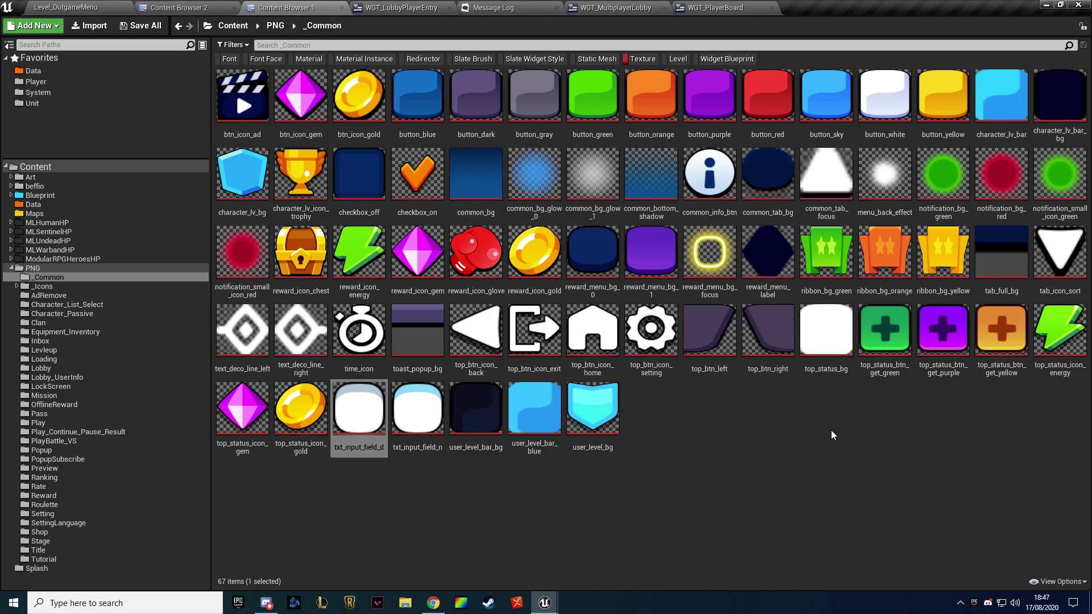
pyautogui.click(53, 558)
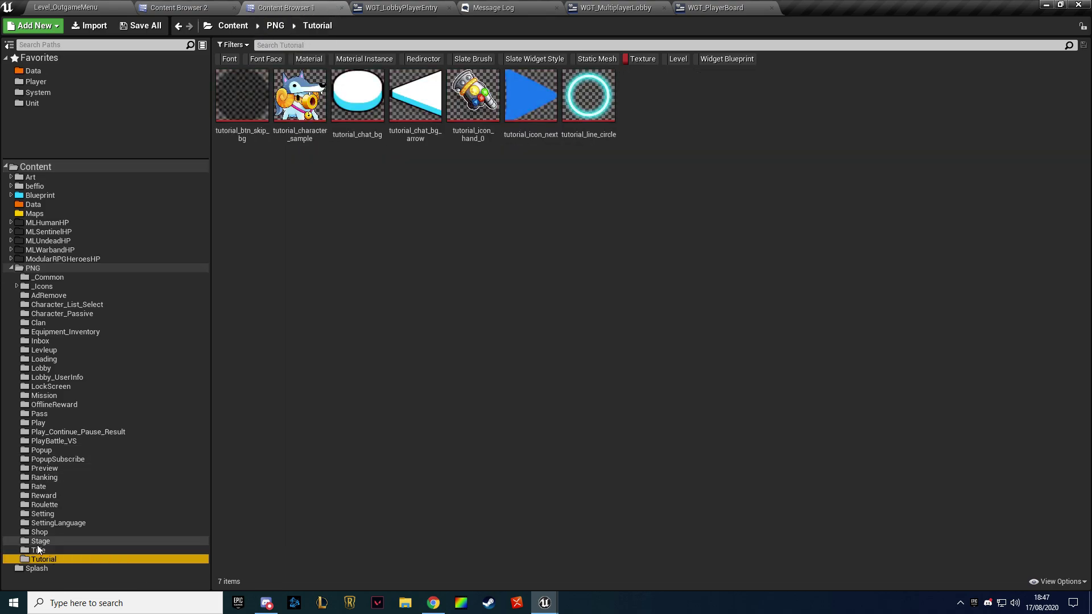
pyautogui.click(38, 543)
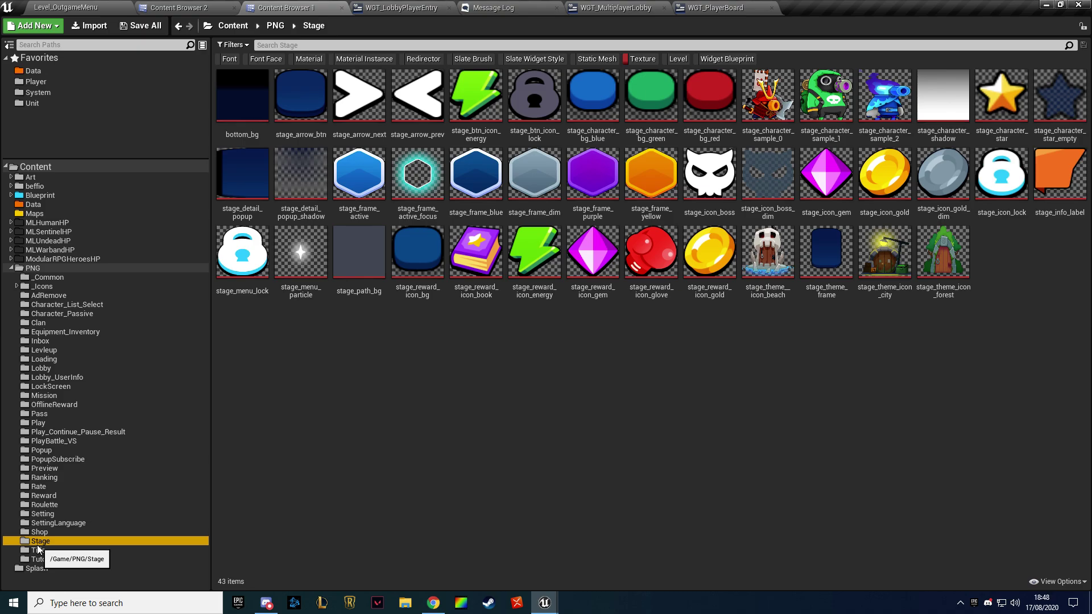
pyautogui.press('Up')
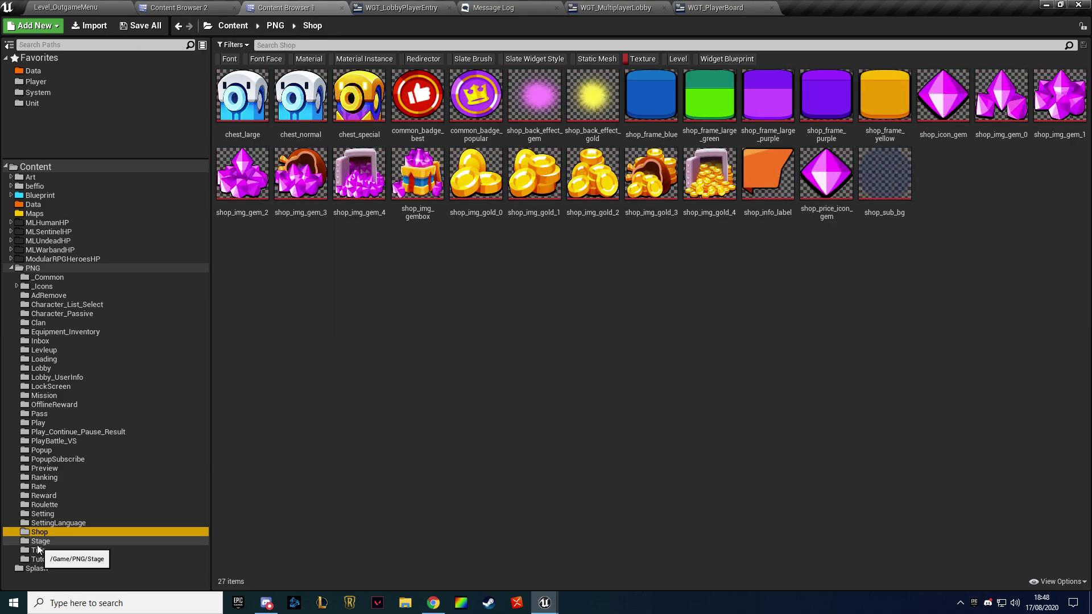
pyautogui.click(664, 101)
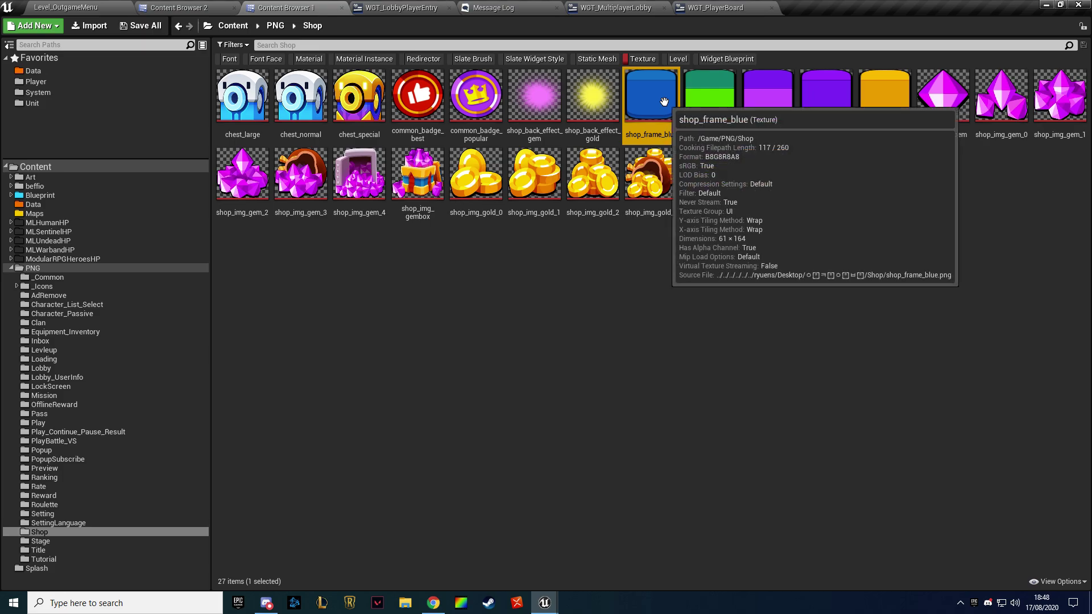
# Close the WGT_PlayerBoard and WGT_MultiplayerLobby editor tabs, returning to the player entry widget
pyautogui.click(700, 7)
pyautogui.middleClick(701, 7)
pyautogui.middleClick(642, 7)
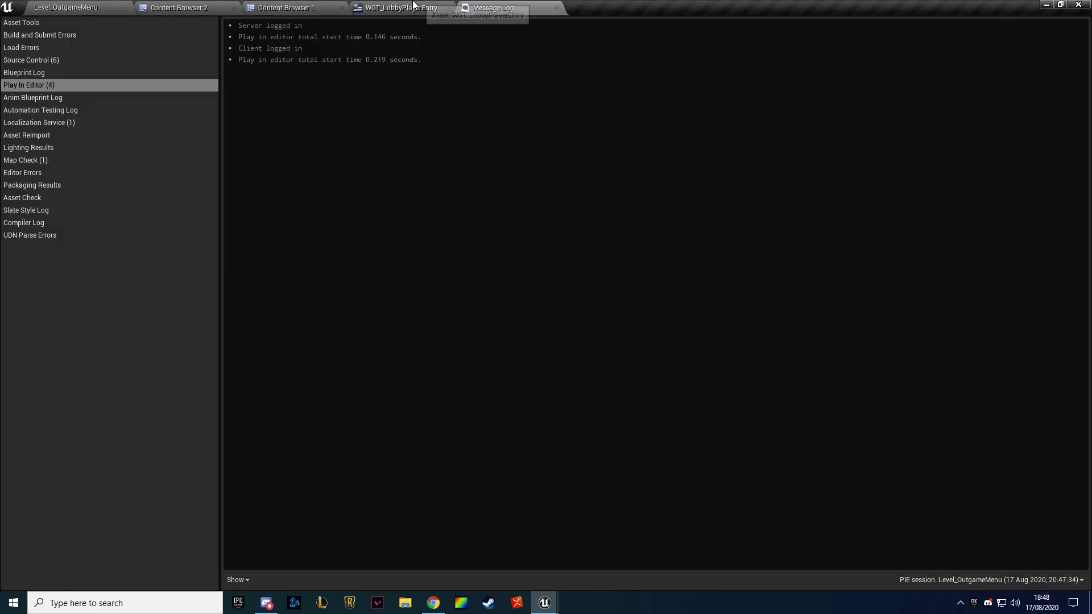
pyautogui.click(414, 7)
# Set Image_219's brush to shop_frame_blue and rename the layer to Background
pyautogui.click(472, 236)
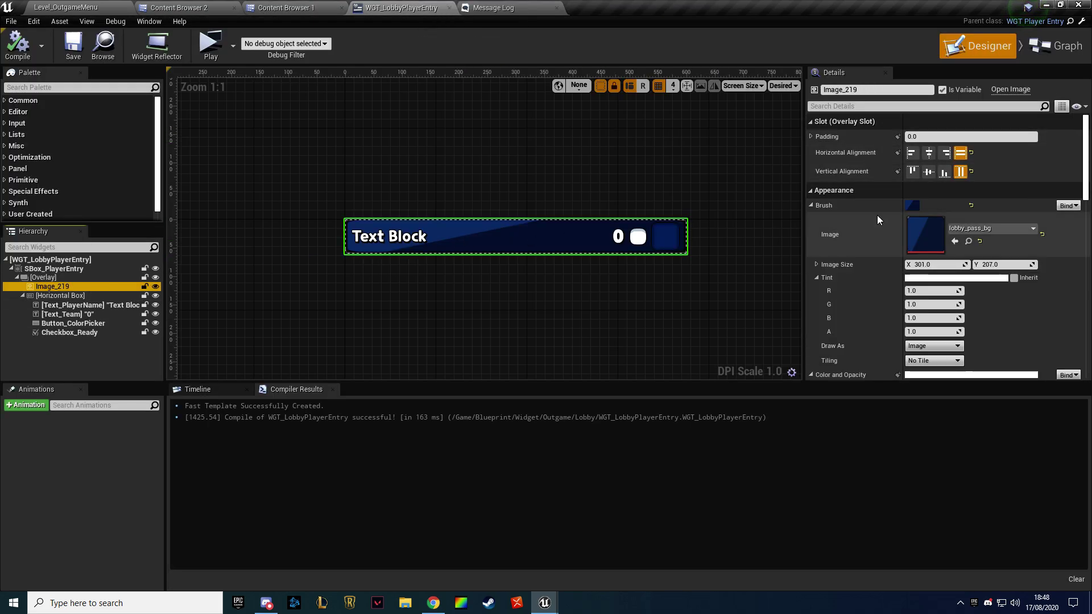
pyautogui.click(954, 241)
pyautogui.doubleClick(75, 287)
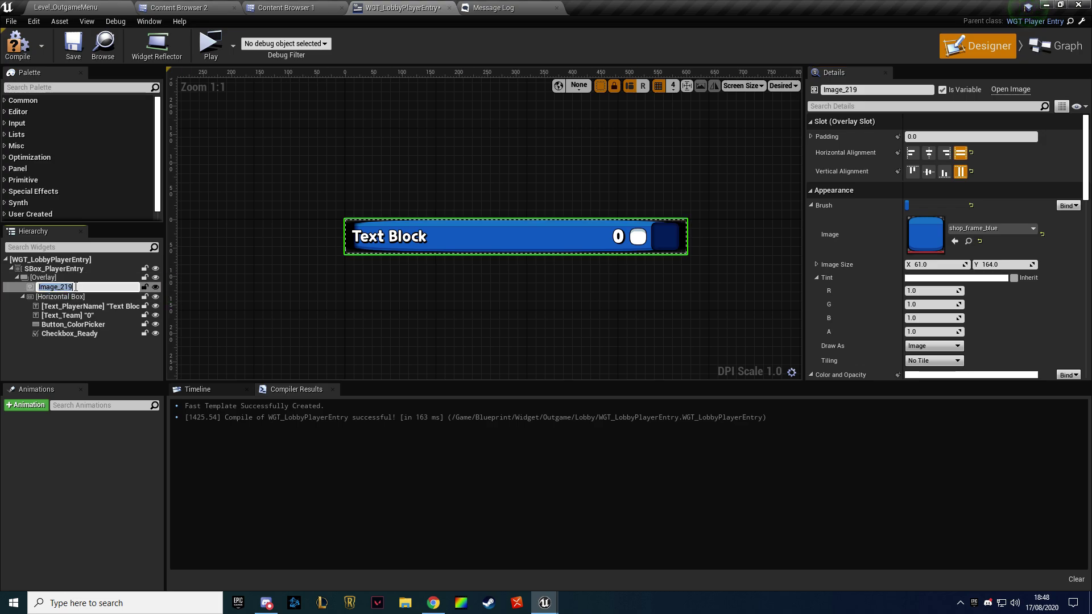
pyautogui.write('Background')
pyautogui.press('Return')
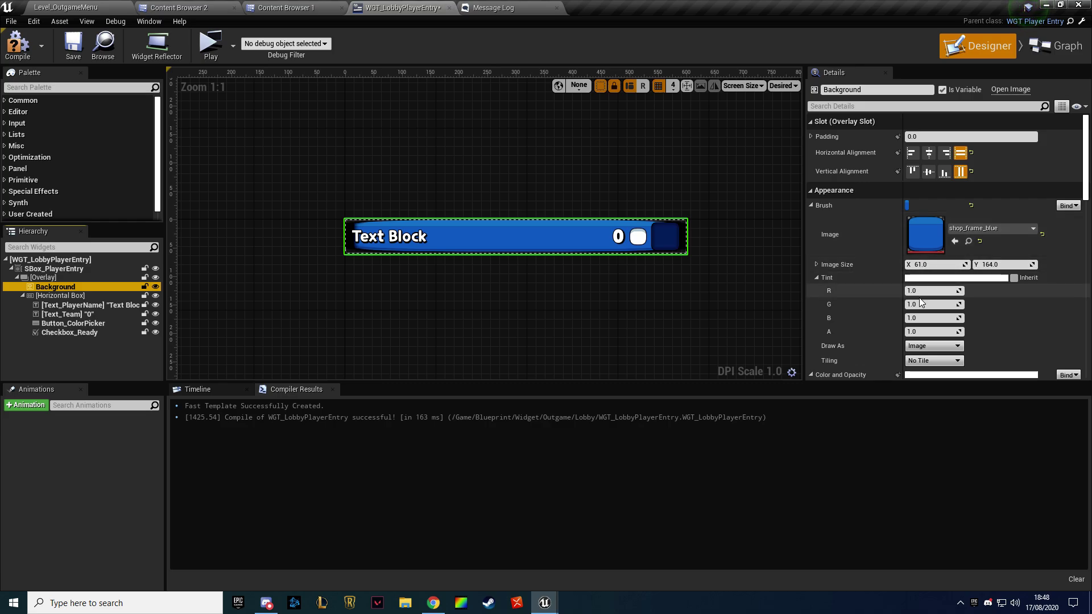
pyautogui.click(932, 346)
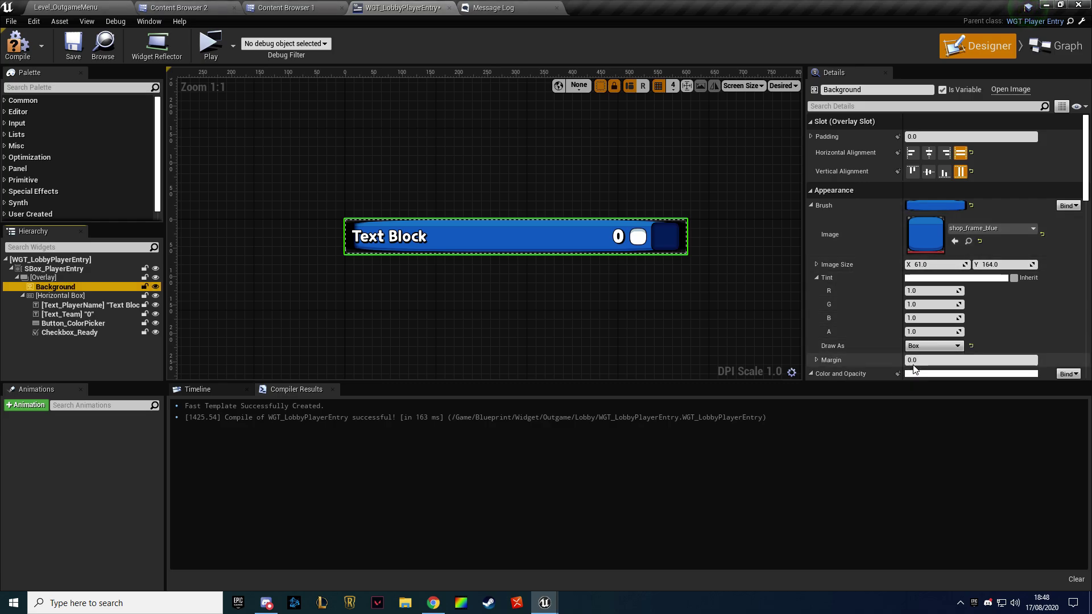
# Try Border and None for the blue background's Draw As, then settle on Image
pyautogui.click(920, 370)
pyautogui.click(920, 345)
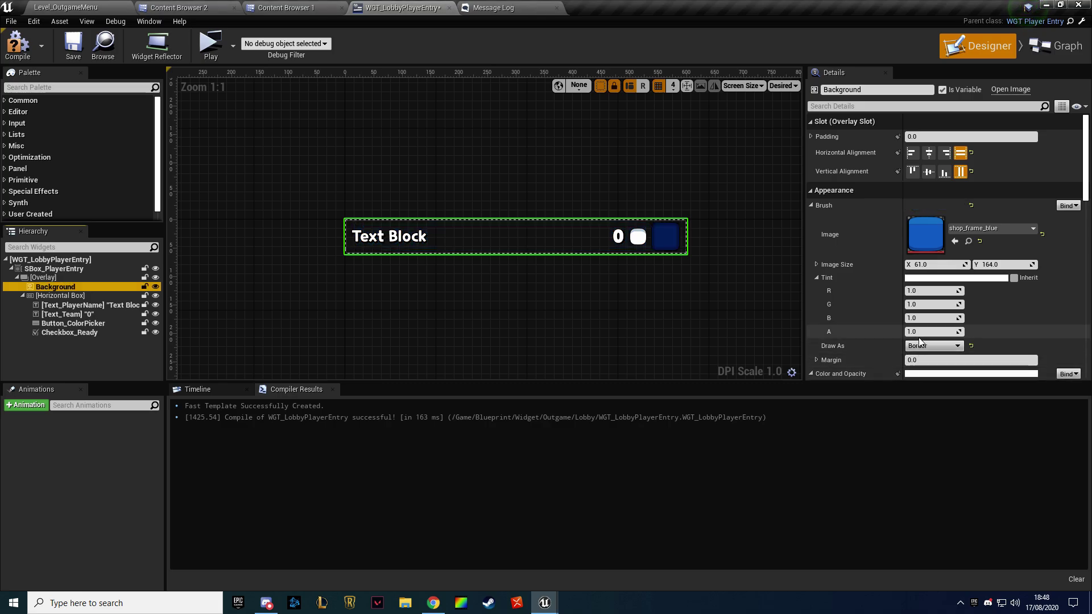
pyautogui.click(920, 356)
pyautogui.click(920, 346)
pyautogui.click(921, 378)
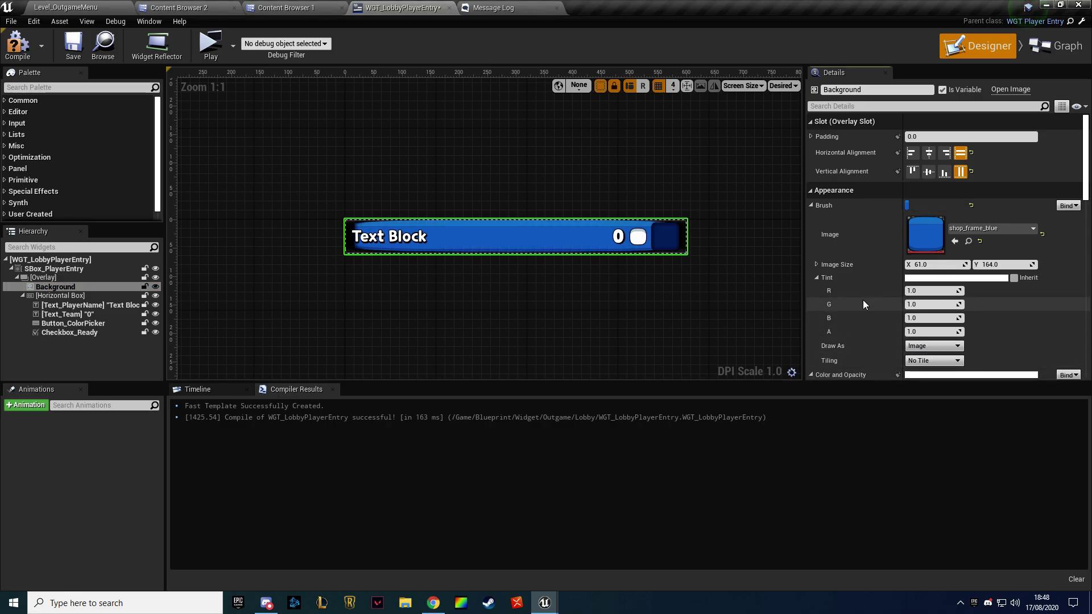
# Try Horizontal, Both and Vertical tiling, ending on No Tile so the image stretches
pyautogui.scroll(-2, 898, 290)
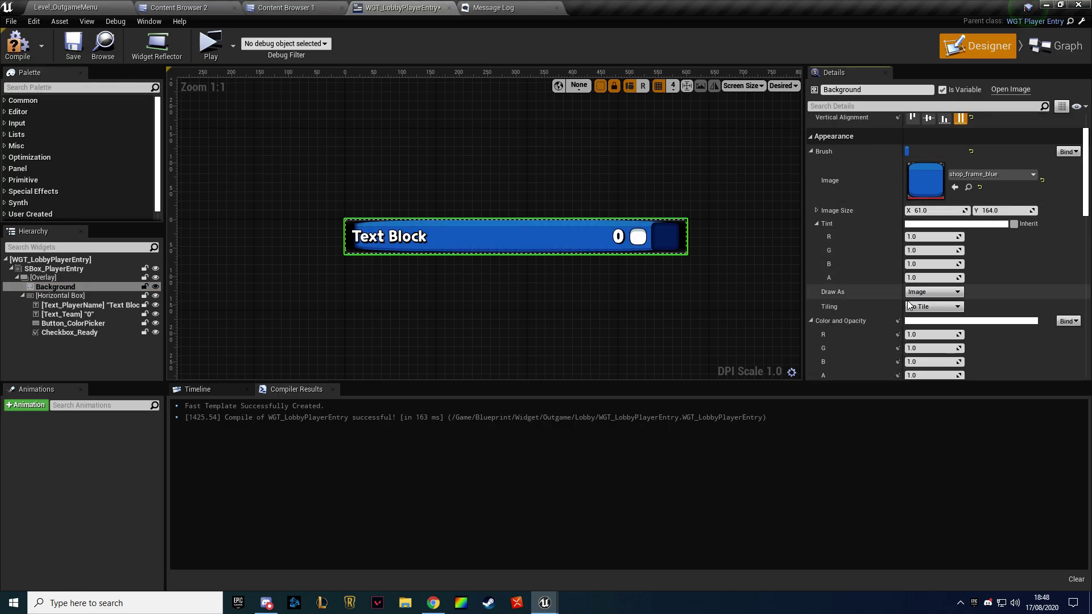
pyautogui.click(920, 307)
pyautogui.click(923, 323)
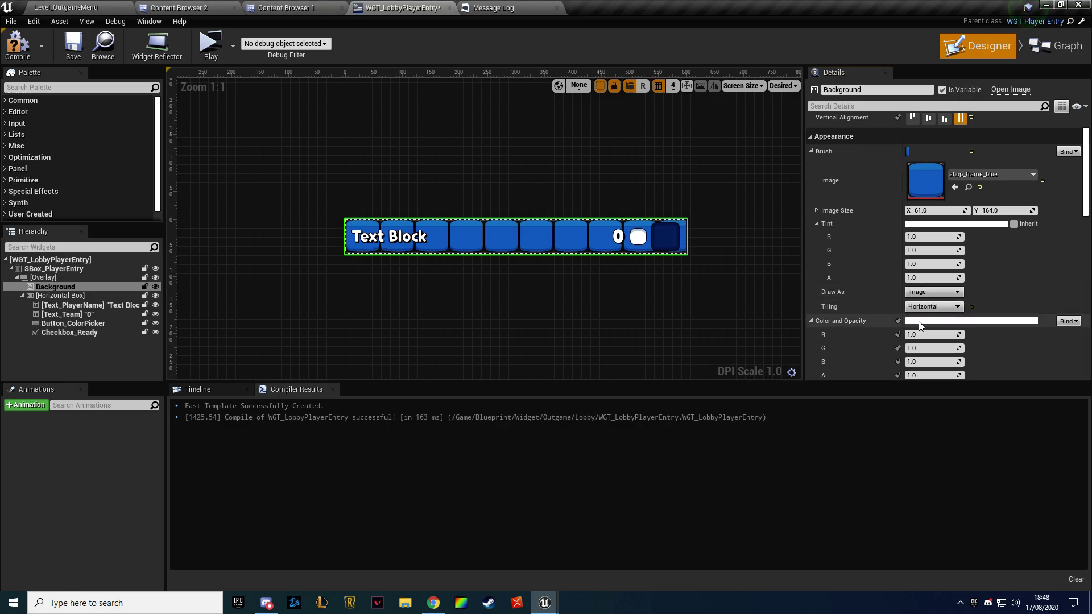
pyautogui.click(926, 306)
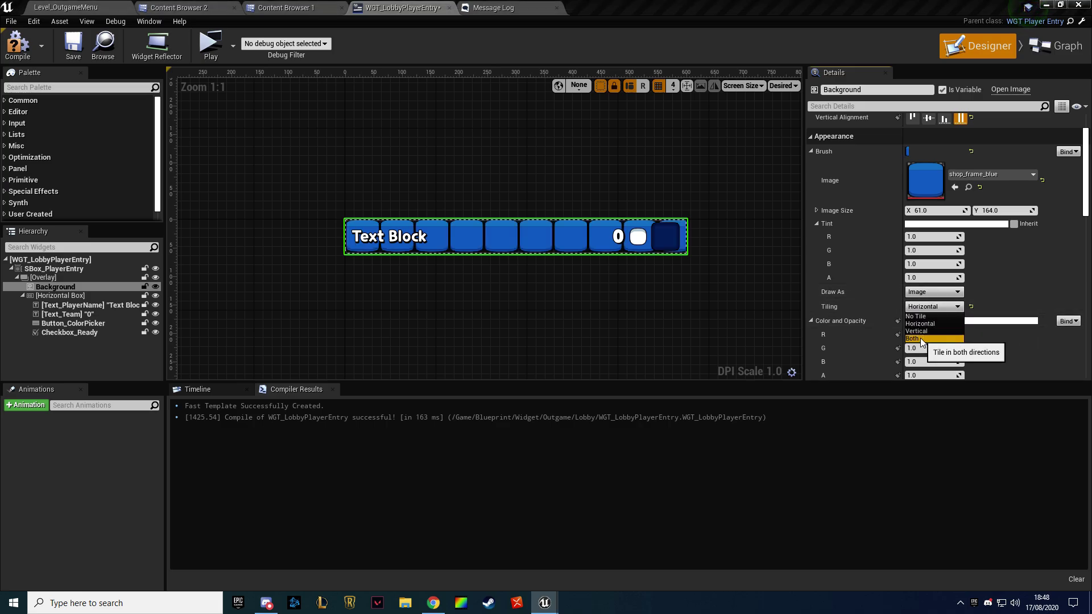
pyautogui.click(921, 338)
pyautogui.click(920, 310)
pyautogui.click(918, 324)
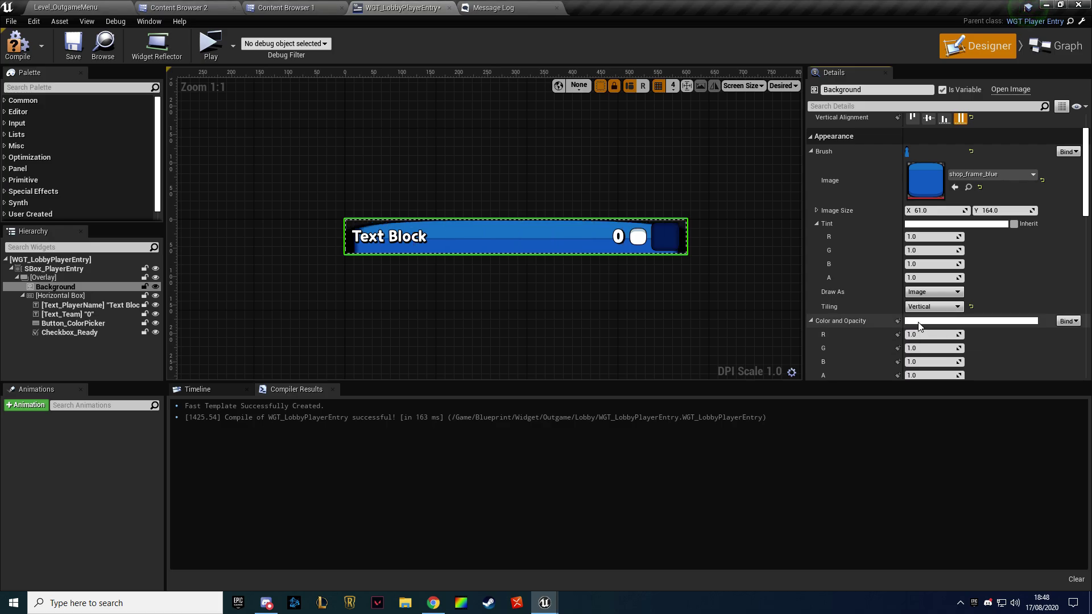
pyautogui.click(924, 307)
pyautogui.click(920, 323)
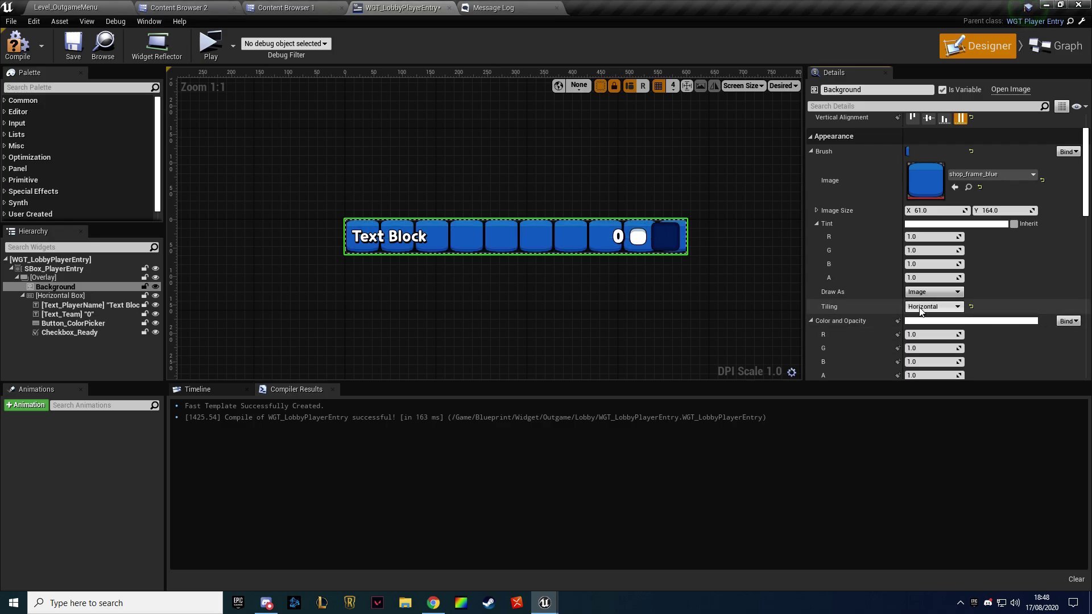
pyautogui.click(923, 306)
pyautogui.click(921, 316)
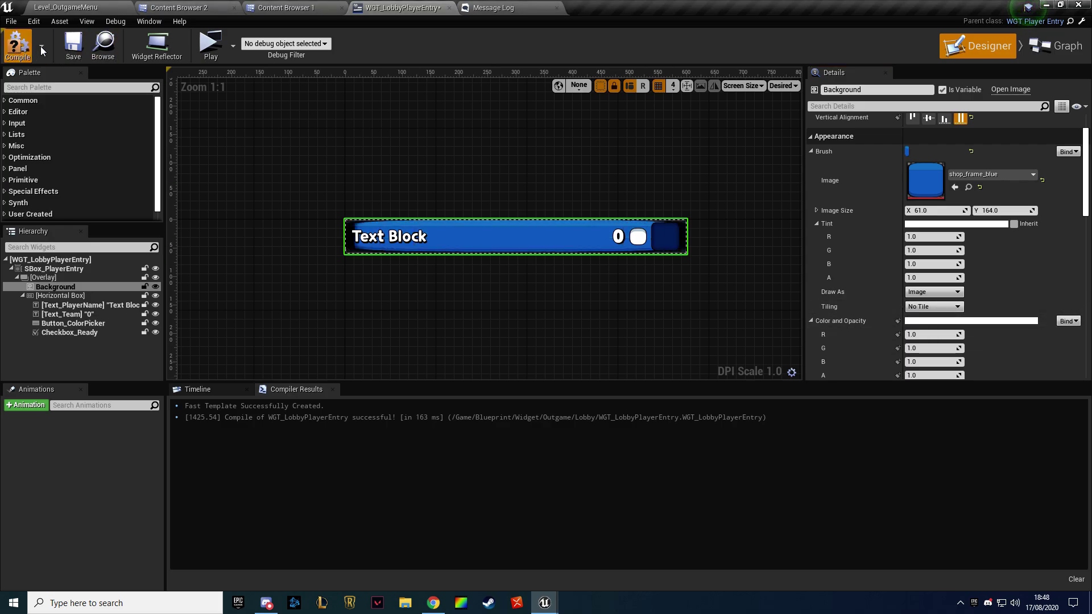
# Apply the ranking_list_me texture from the Ranking folder as the background image
pyautogui.click(285, 7)
pyautogui.click(178, 8)
pyautogui.click(286, 7)
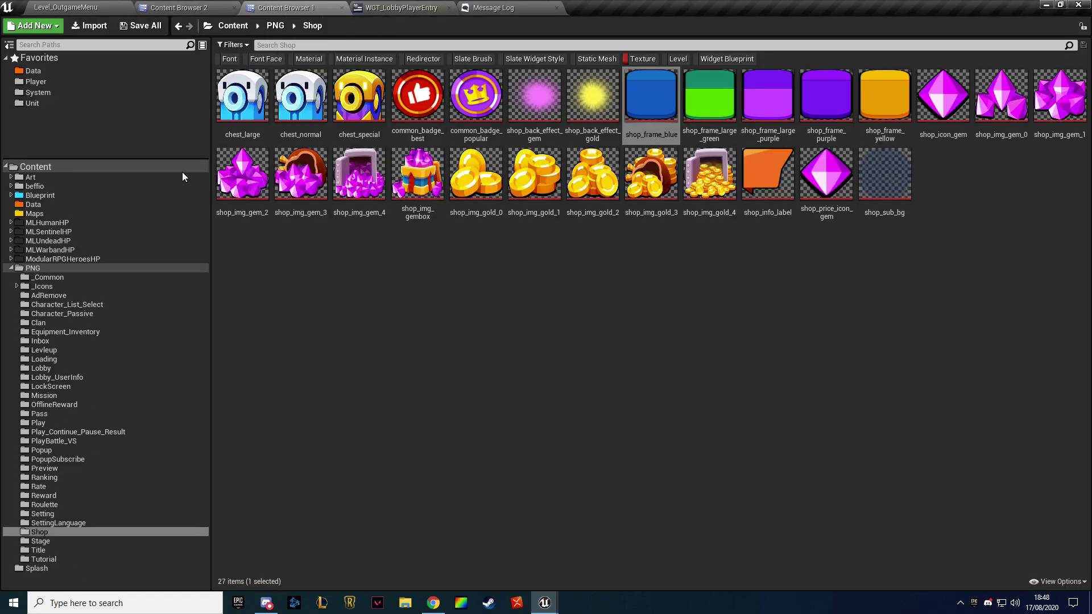
pyautogui.click(65, 523)
pyautogui.press('Up')
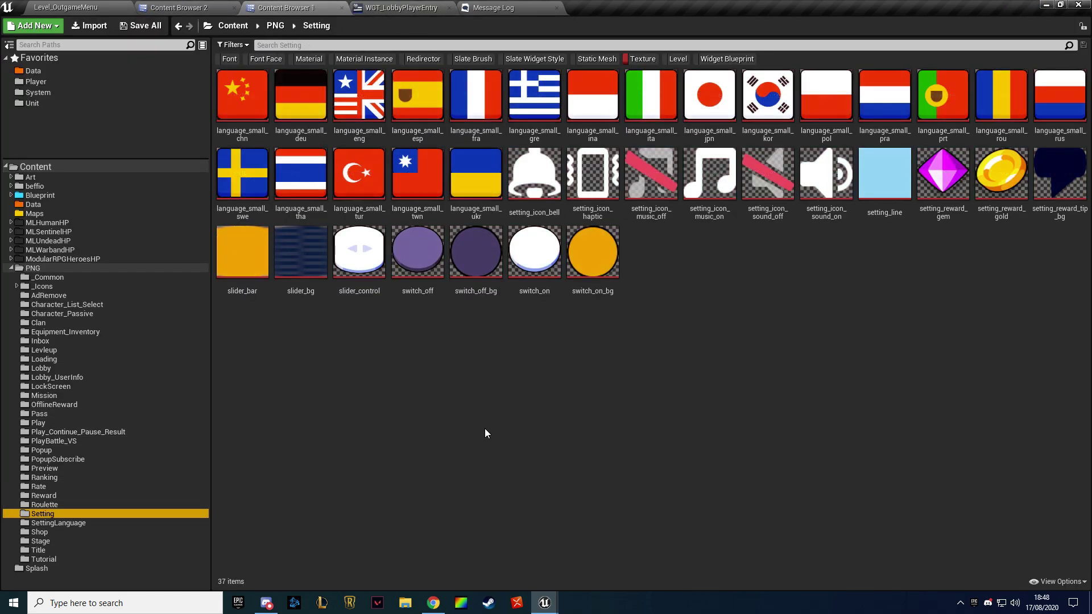
pyautogui.press('Up')
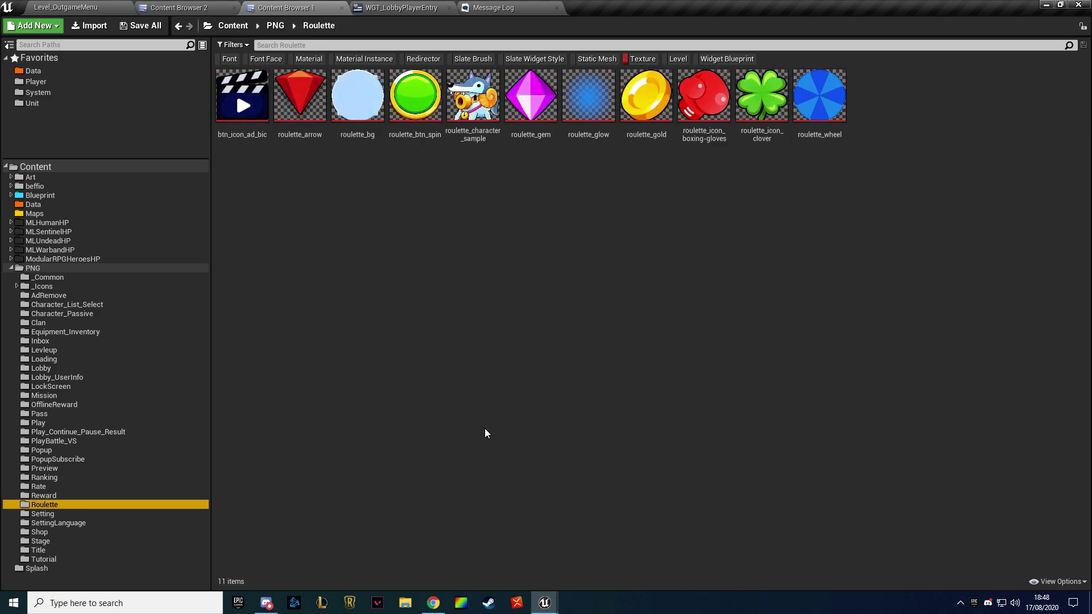
pyautogui.press('Up')
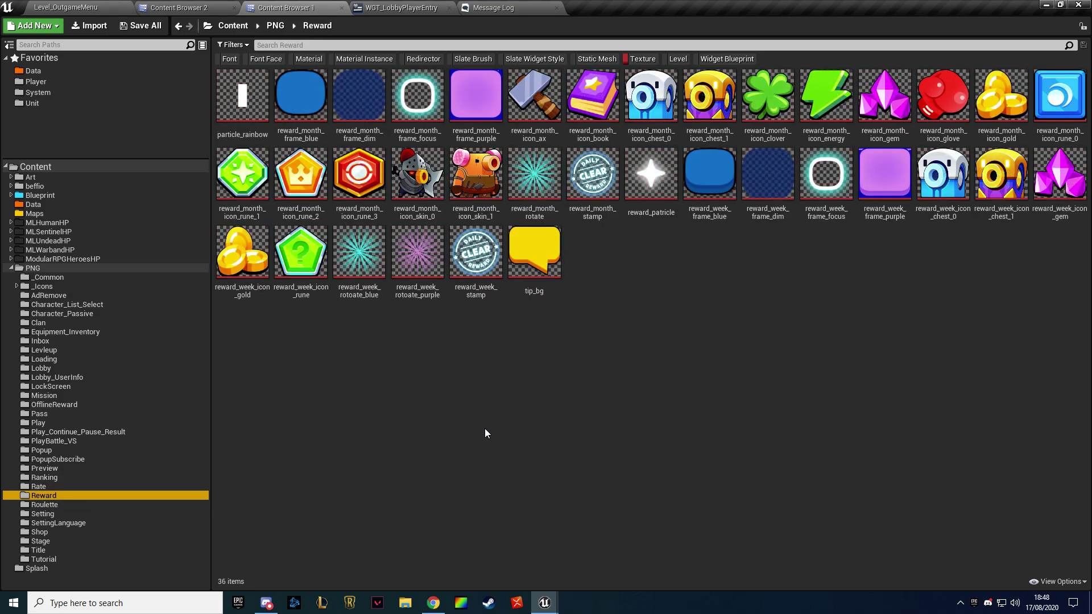
pyautogui.press('Up')
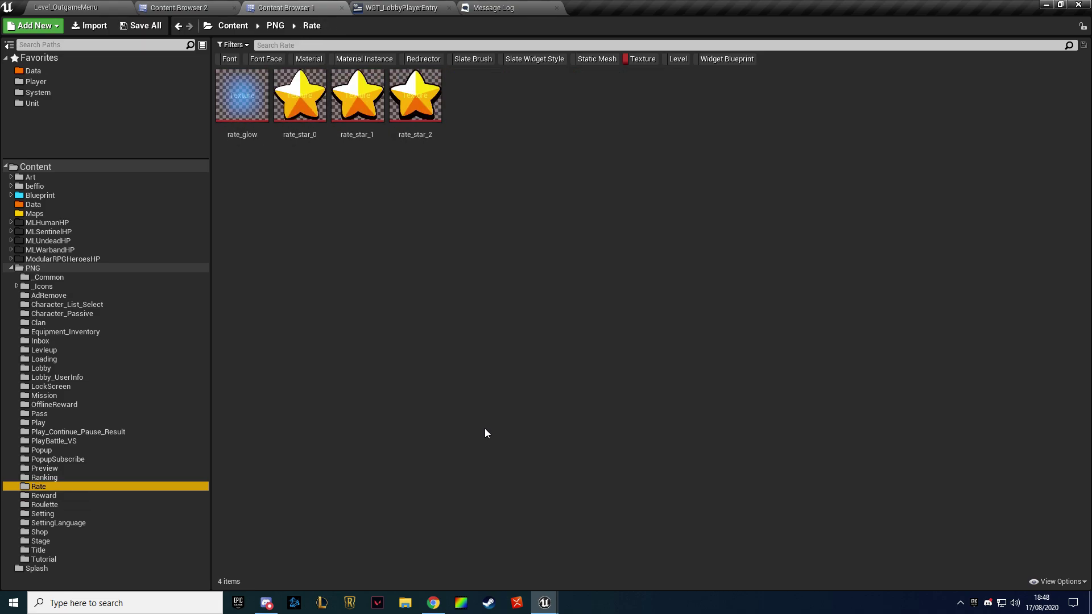
pyautogui.press('Up')
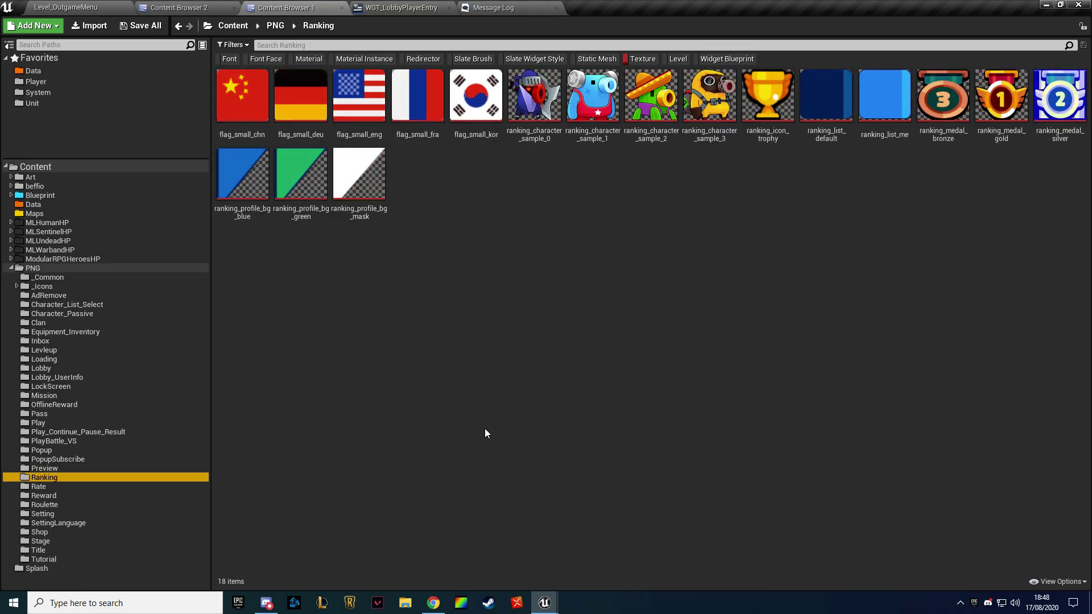
pyautogui.click(884, 96)
pyautogui.click(401, 7)
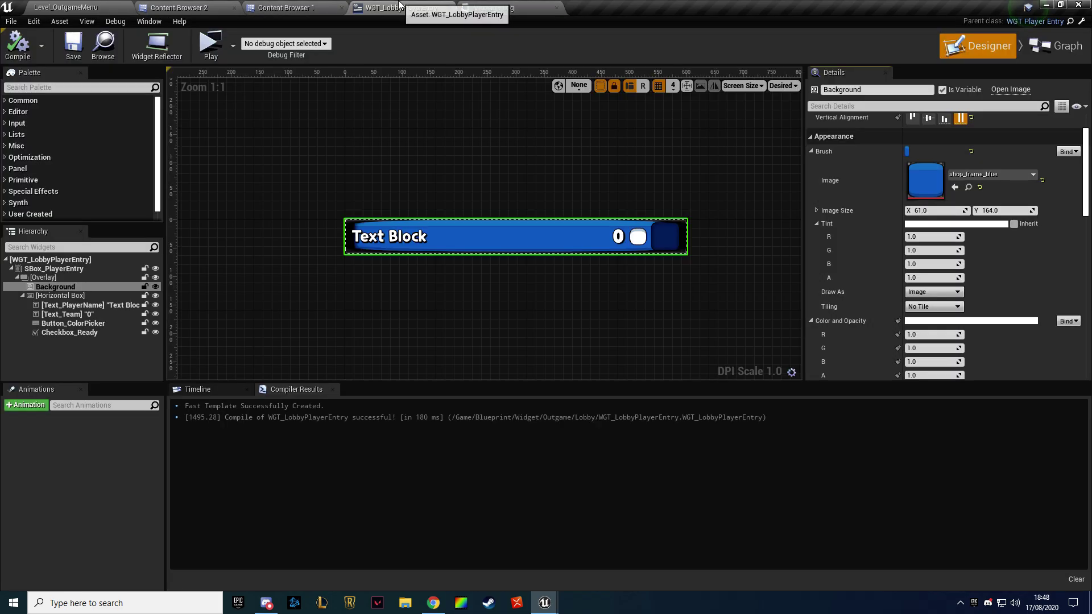
pyautogui.click(956, 188)
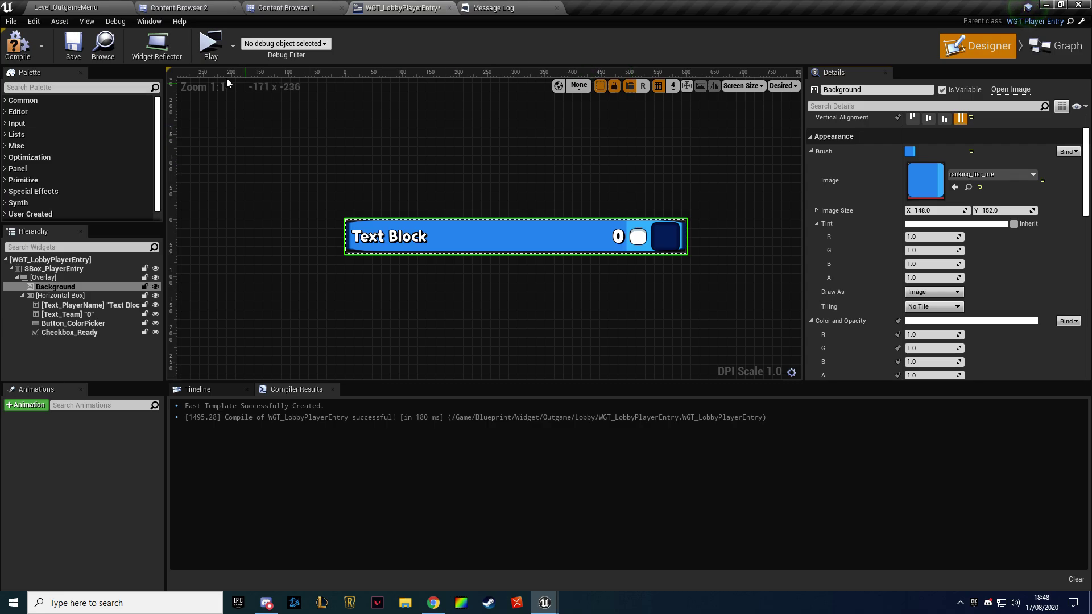
# Browse the Preview and Popup folders, then apply icon_normal_pass as the background image
pyautogui.click(307, 8)
pyautogui.click(63, 469)
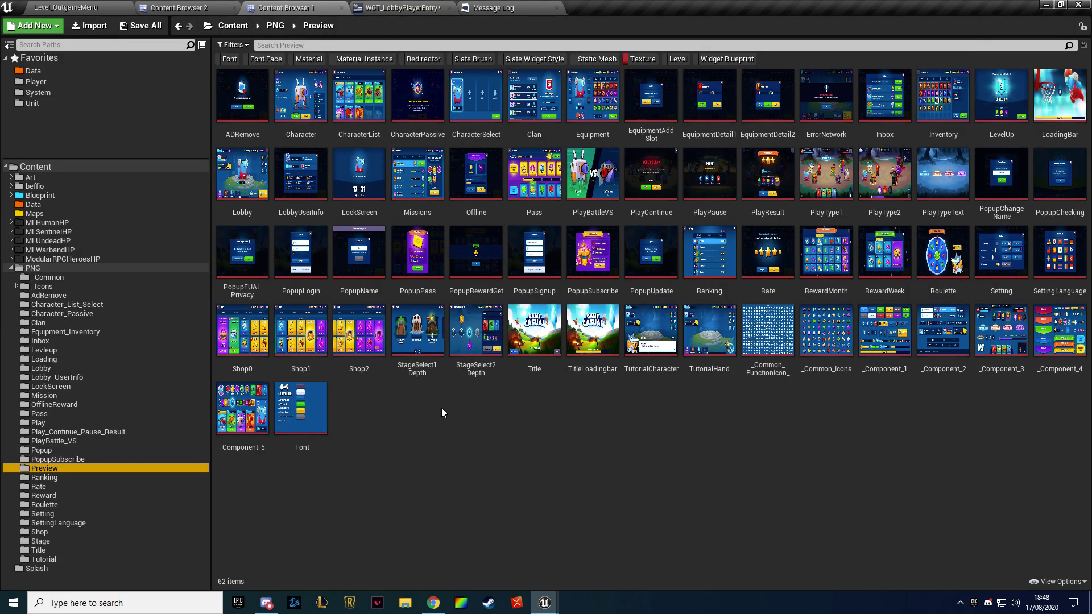
pyautogui.click(244, 268)
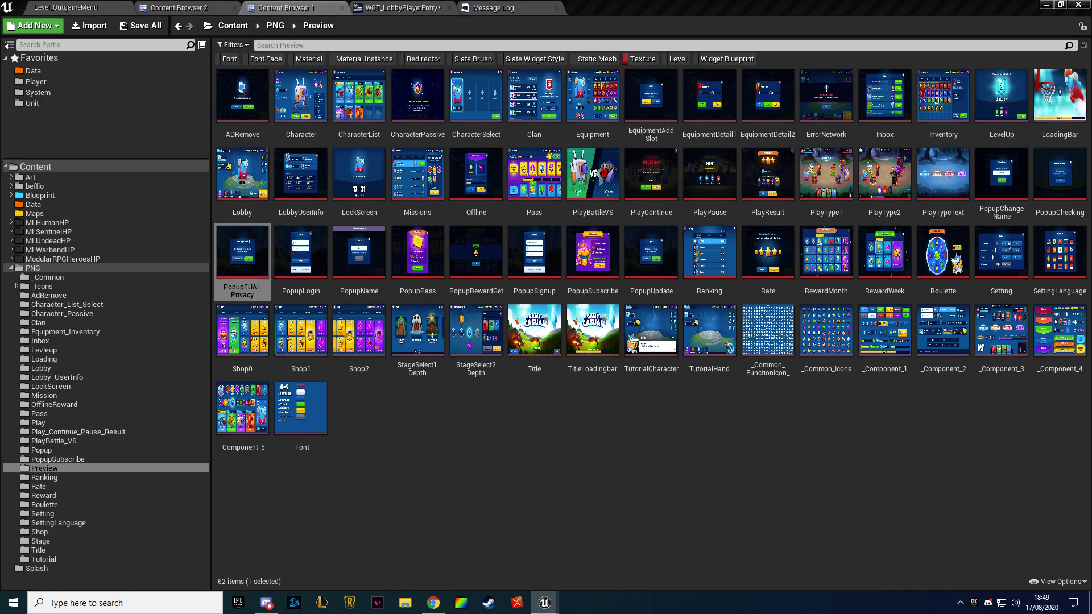
pyautogui.click(441, 412)
pyautogui.click(66, 460)
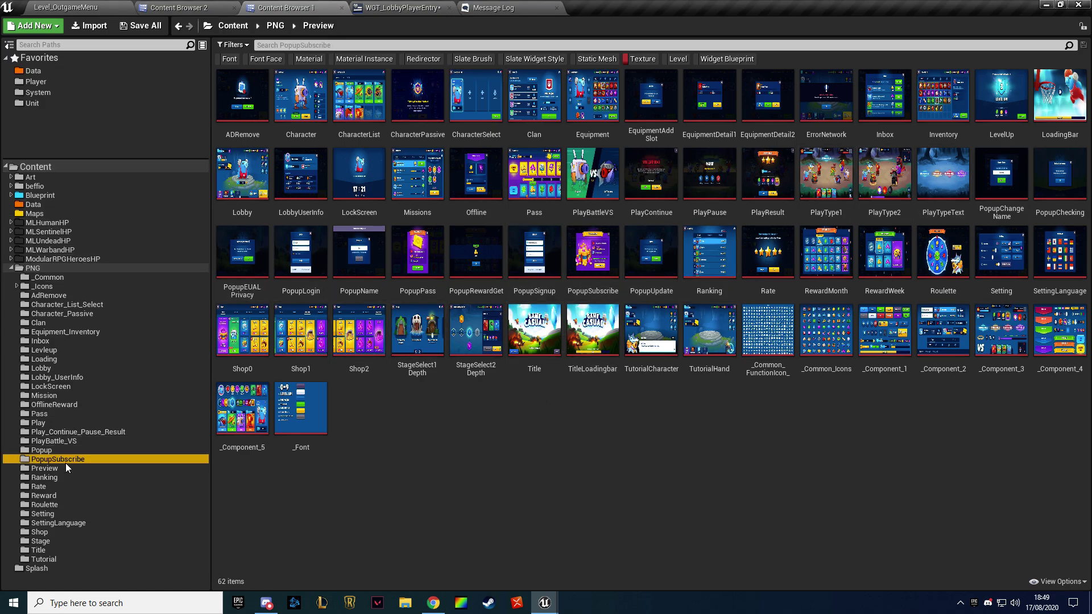
pyautogui.press('Up')
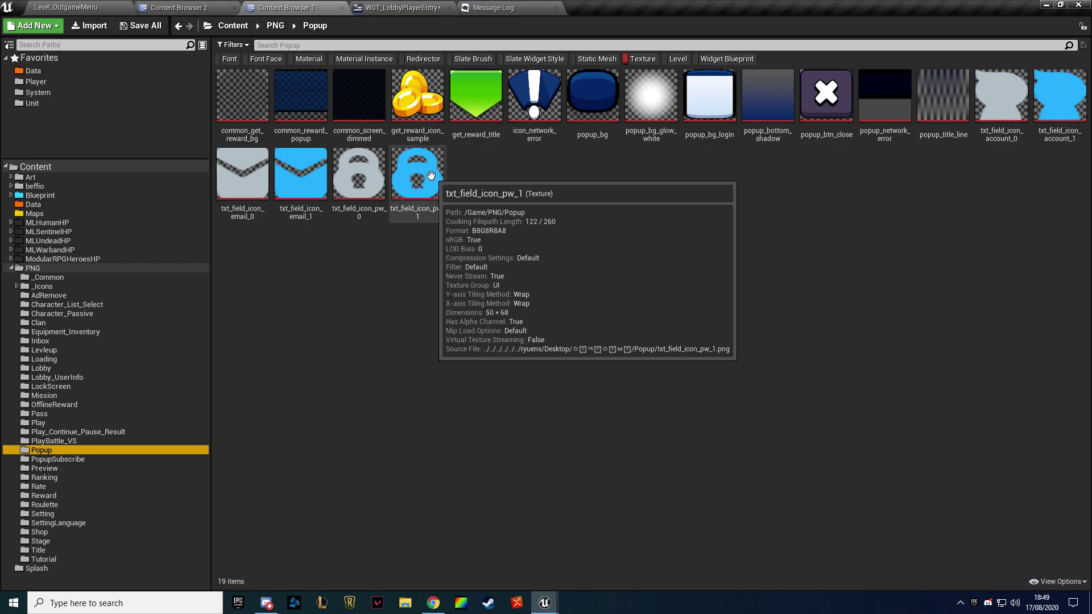
pyautogui.press('Up')
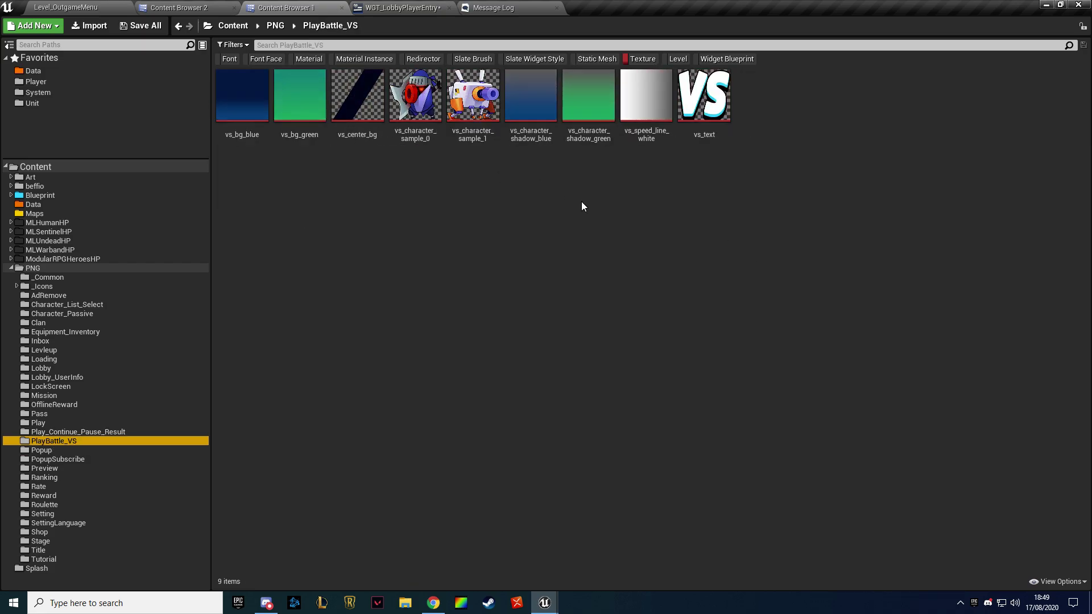
pyautogui.press('Up')
pyautogui.press('Up')
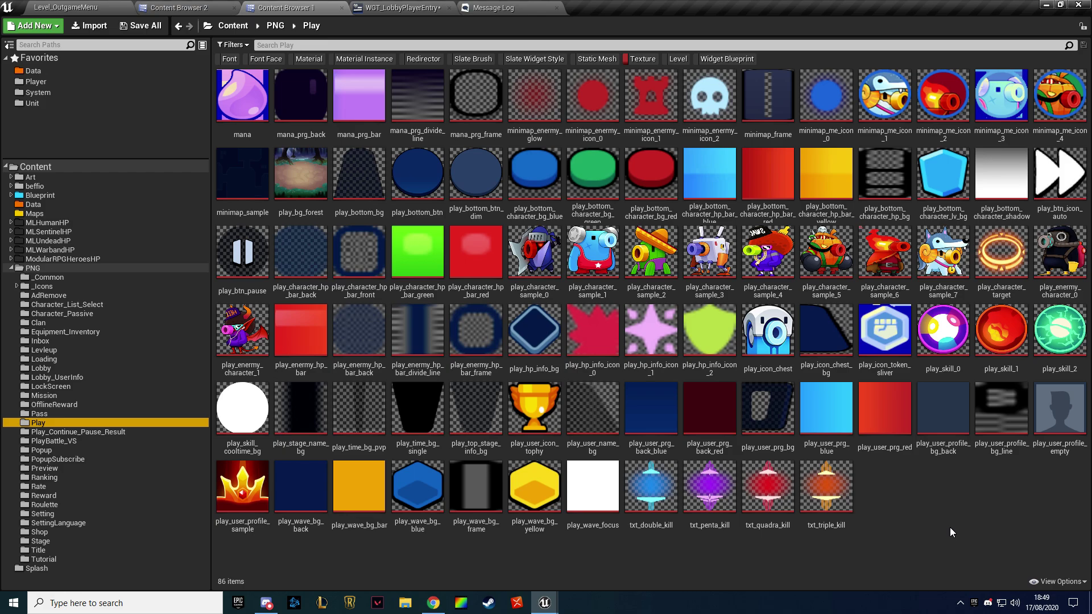
pyautogui.press('Up')
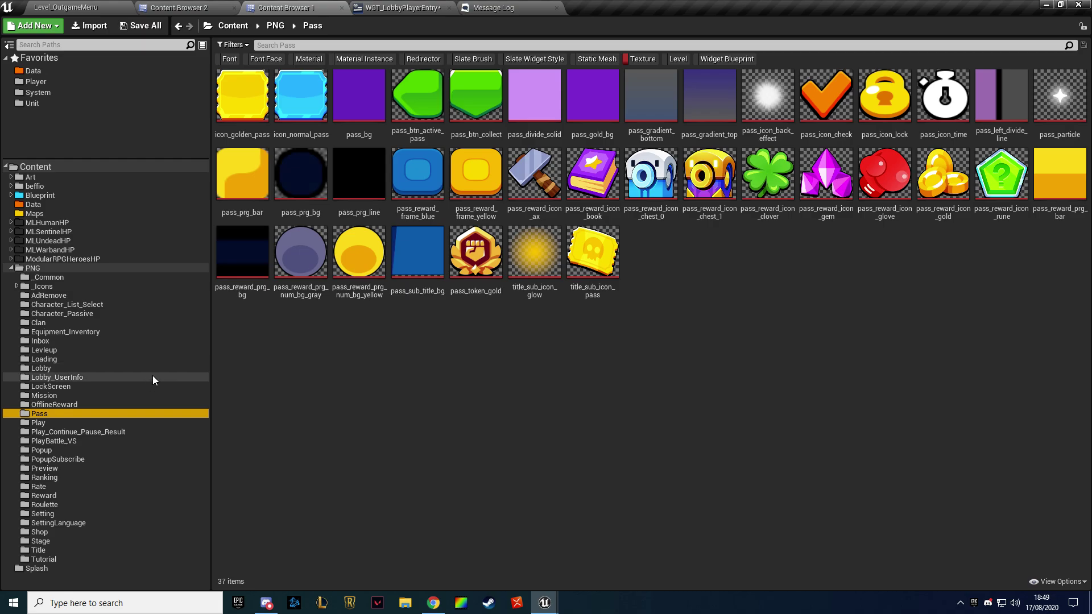
pyautogui.click(398, 7)
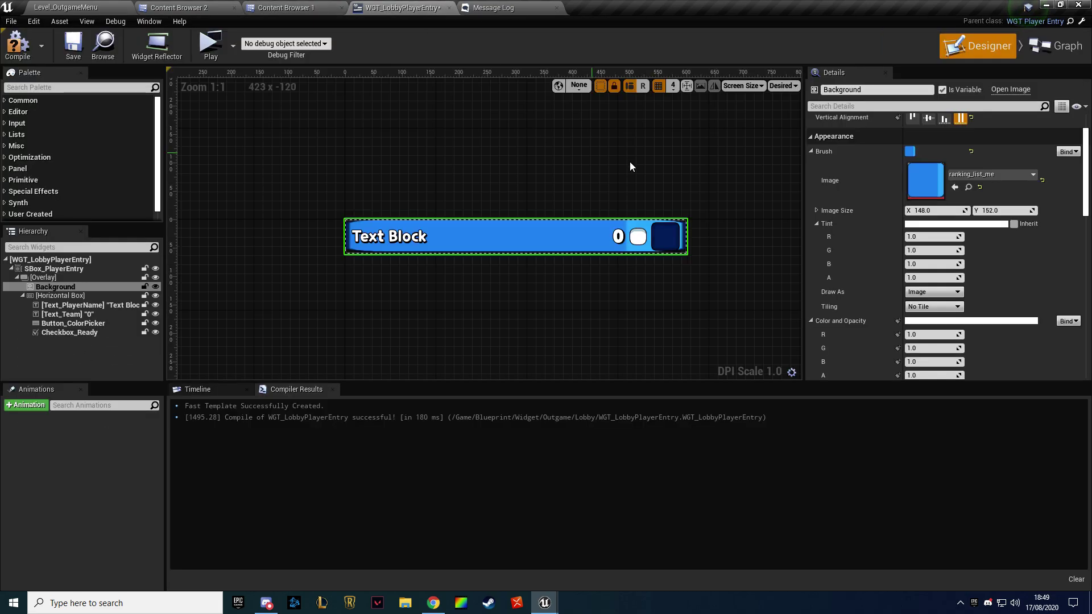
pyautogui.click(955, 187)
# Drag popup_user_info from the Lobby_UserInfo folder onto the background image
pyautogui.click(284, 8)
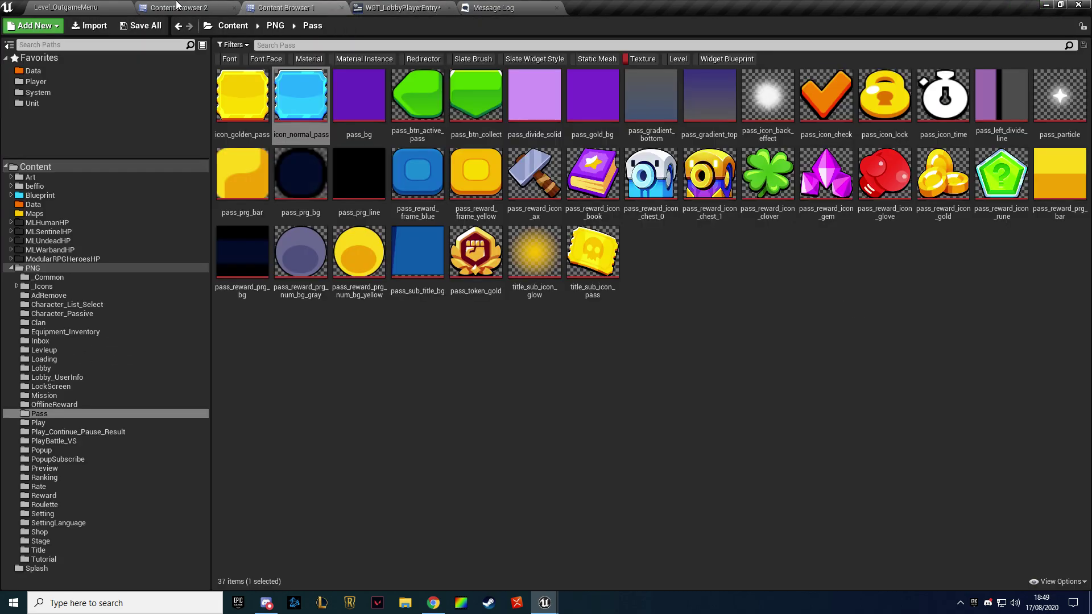
pyautogui.click(54, 405)
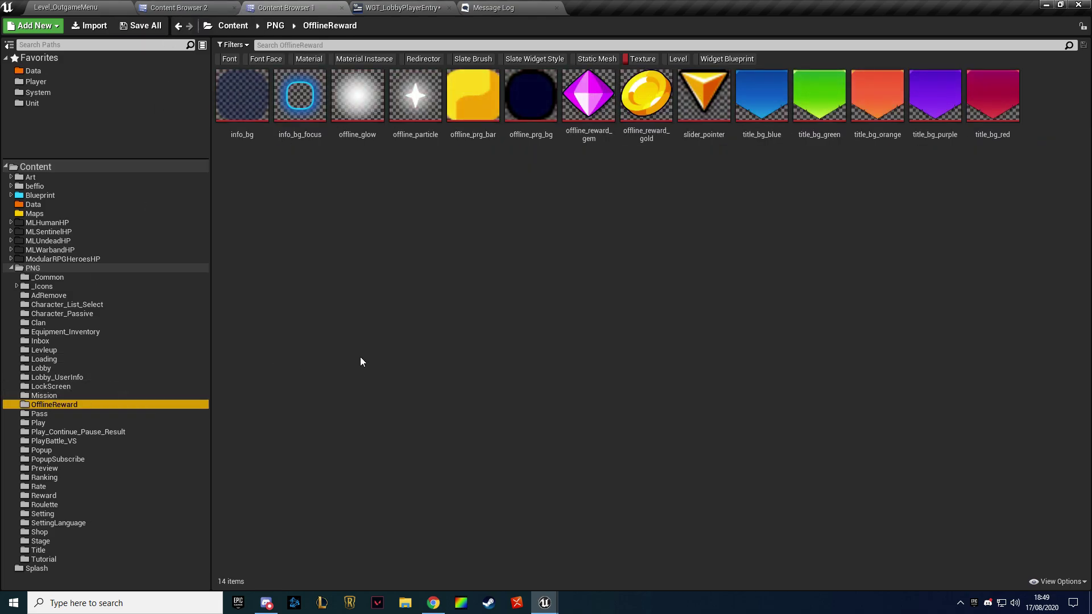
pyautogui.press('Up')
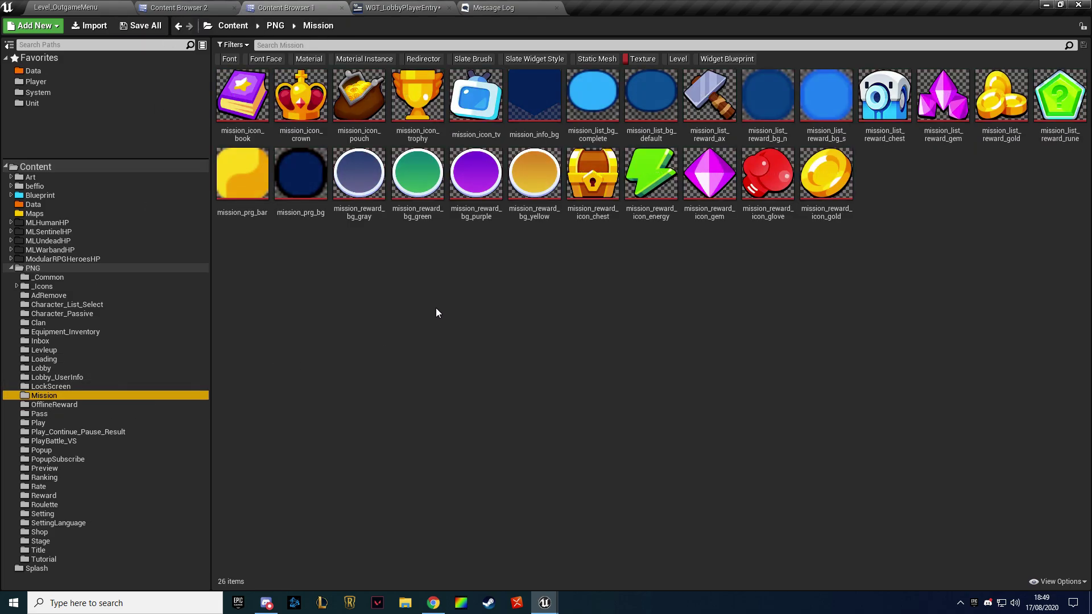
pyautogui.press('Up')
pyautogui.press('Up')
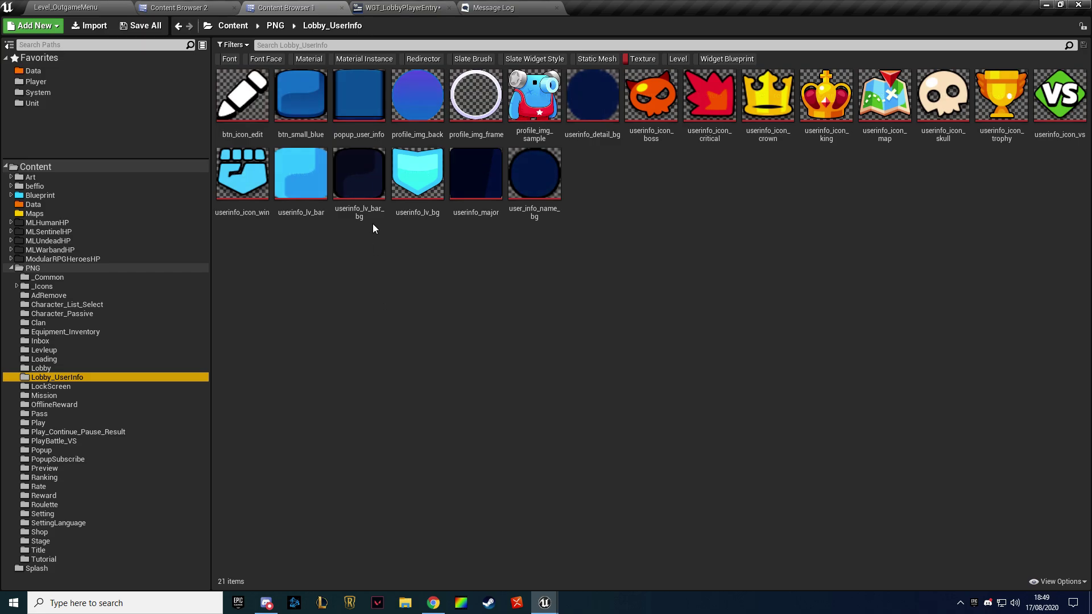
pyautogui.moveTo(359, 97); pyautogui.dragTo(926, 180)
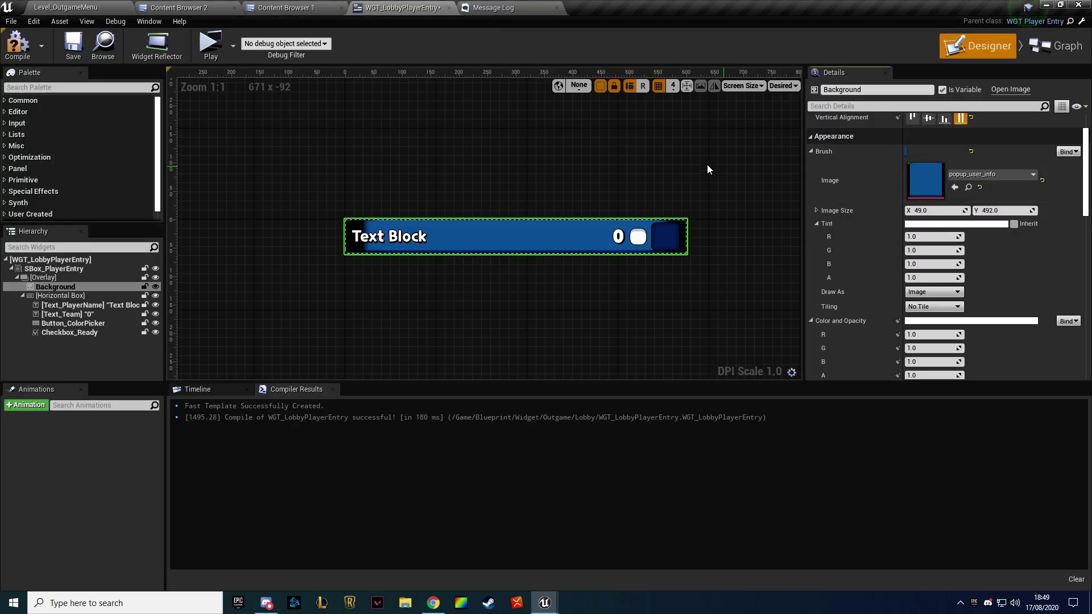
# Apply the btn_small_blue texture as the background image
pyautogui.click(179, 7)
pyautogui.click(284, 7)
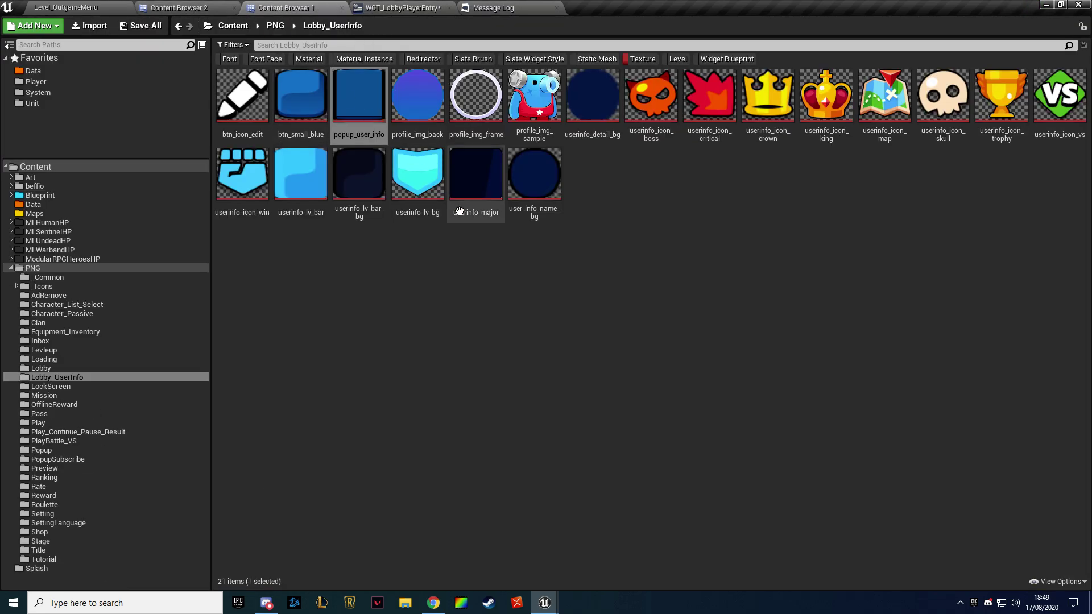
pyautogui.click(301, 174)
pyautogui.click(398, 7)
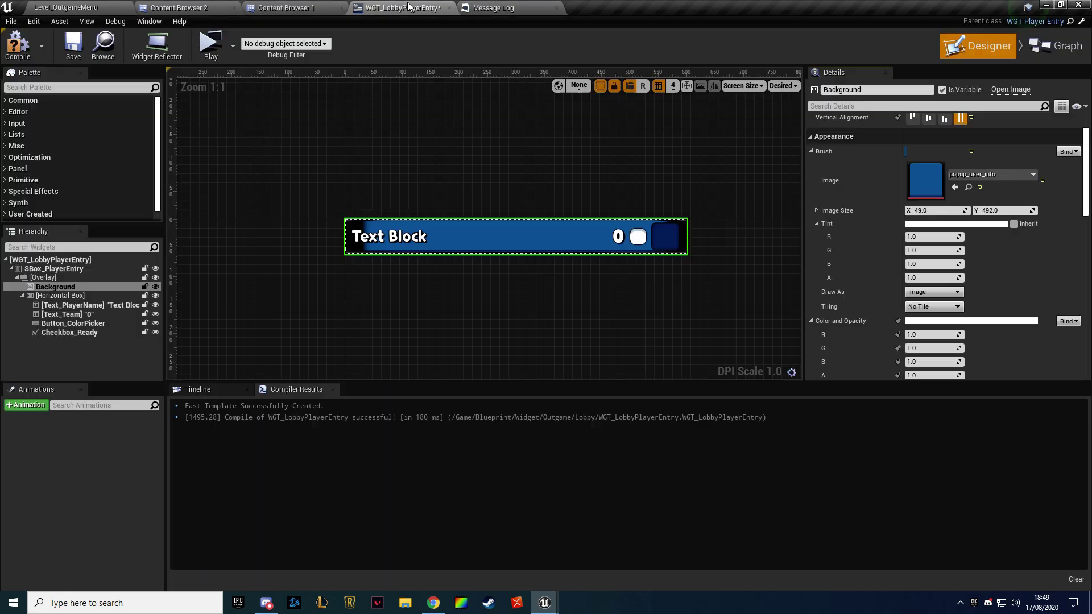
pyautogui.click(954, 187)
# Apply the dark userinfo_major texture as the background image
pyautogui.click(284, 7)
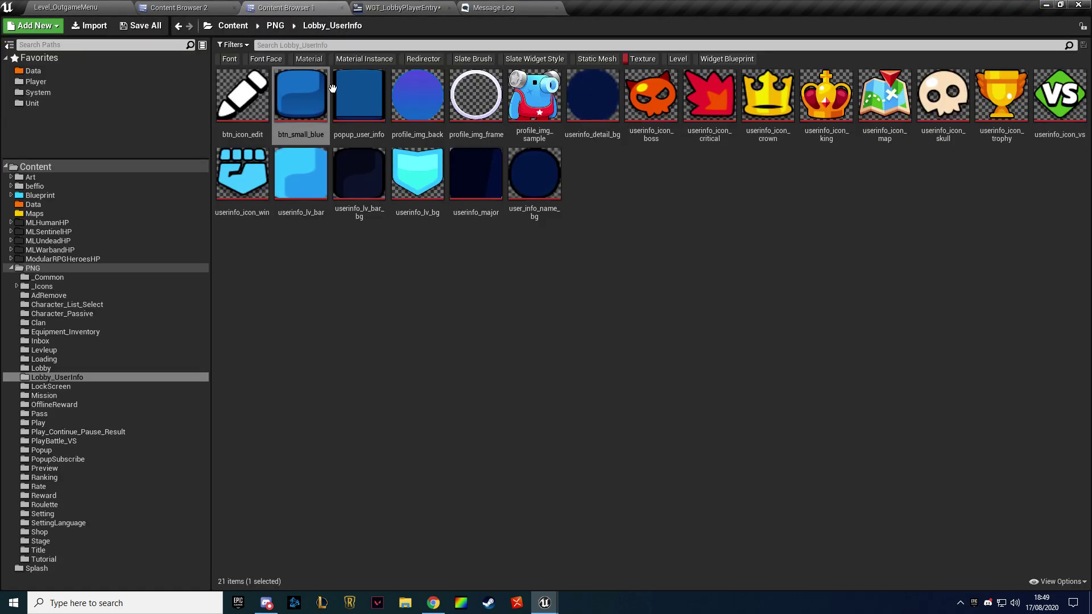
pyautogui.click(475, 191)
pyautogui.click(490, 7)
pyautogui.click(401, 7)
pyautogui.click(954, 187)
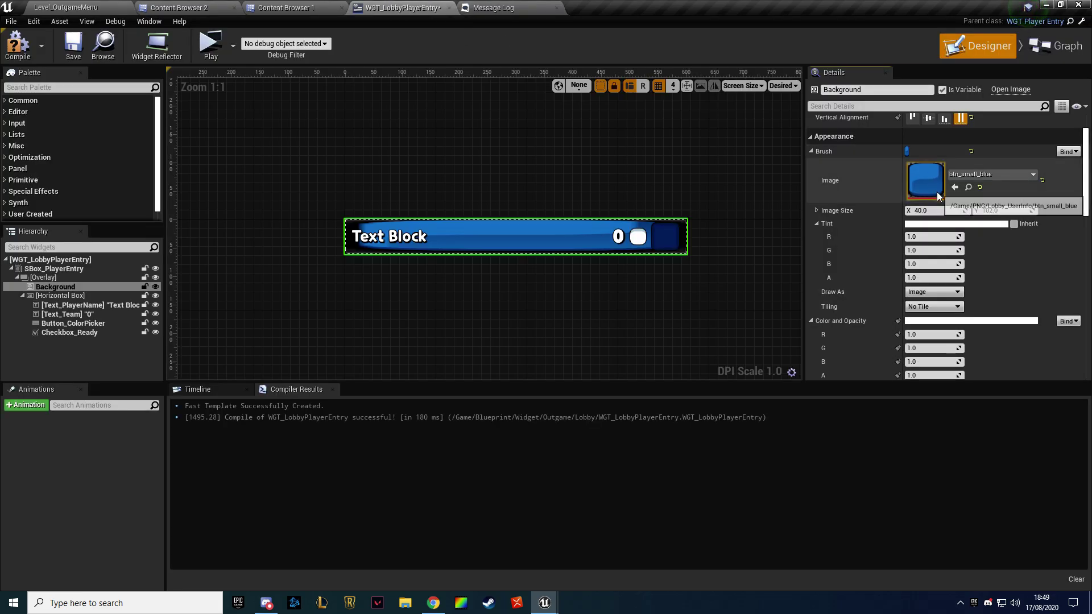
# Give the Background slot a padding of 10
pyautogui.scroll(4, 264, 254)
pyautogui.scroll(3, 499, 324)
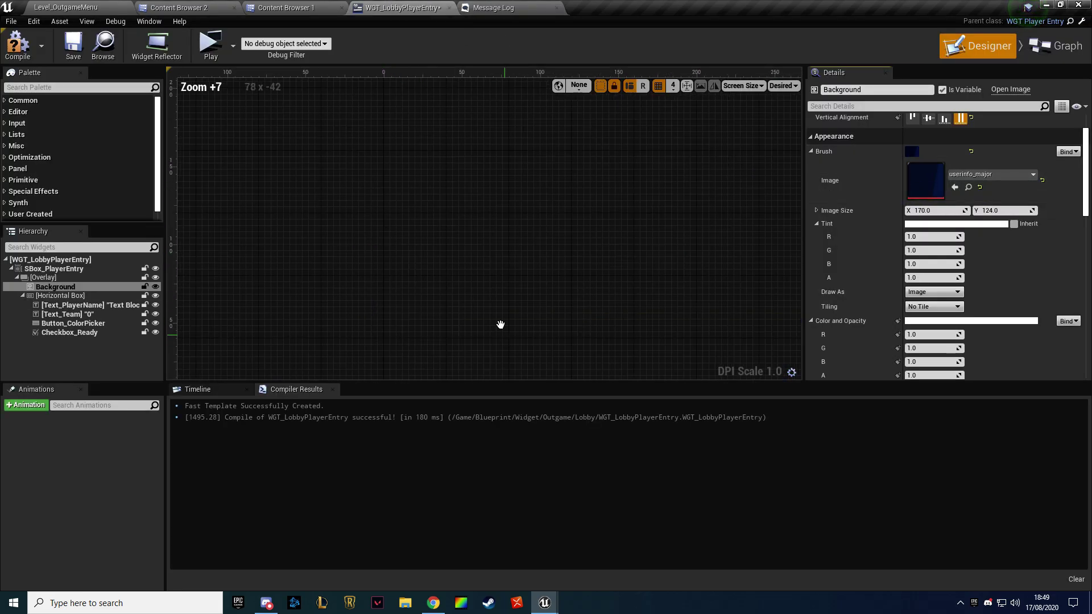
pyautogui.scroll(4, 361, 239)
pyautogui.moveTo(361, 239); pyautogui.dragTo(451, 188, button='right')
pyautogui.scroll(2, 938, 171)
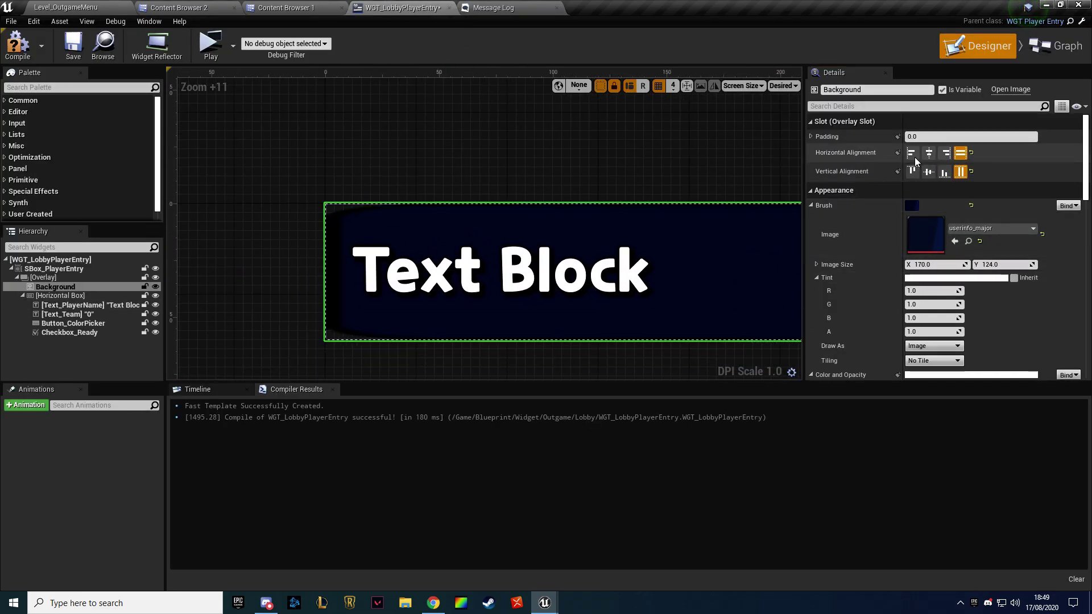
pyautogui.click(924, 137)
pyautogui.write('10')
pyautogui.press('Return')
# Reduce the Background padding to 5, save the widget, and launch the server and client preview
pyautogui.scroll(-4, 463, 139)
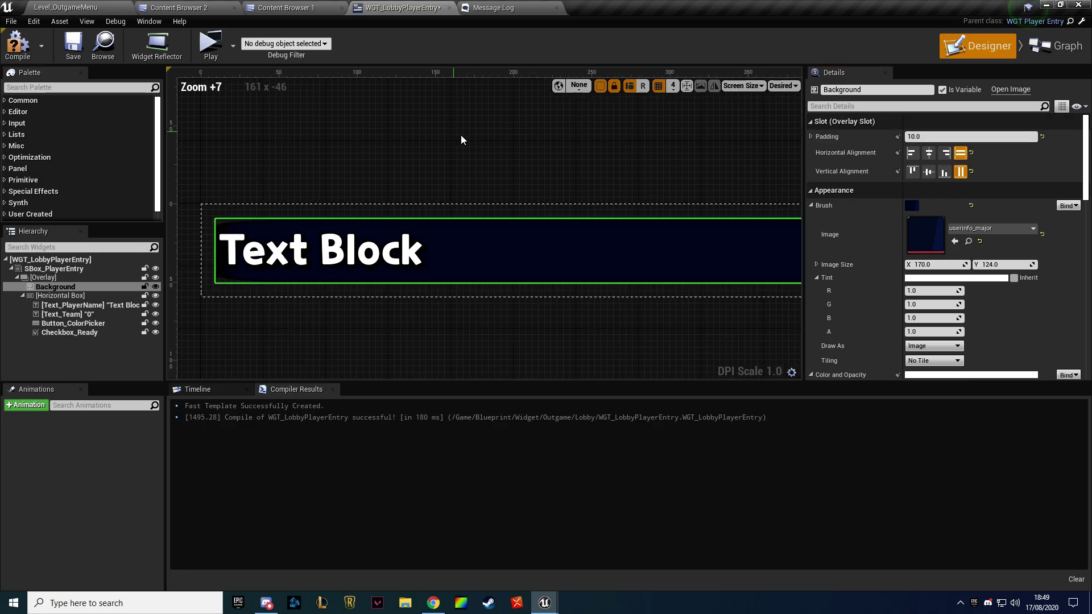
pyautogui.scroll(-4, 611, 150)
pyautogui.moveTo(611, 150); pyautogui.dragTo(428, 135, button='right')
pyautogui.click(910, 136)
pyautogui.write('5')
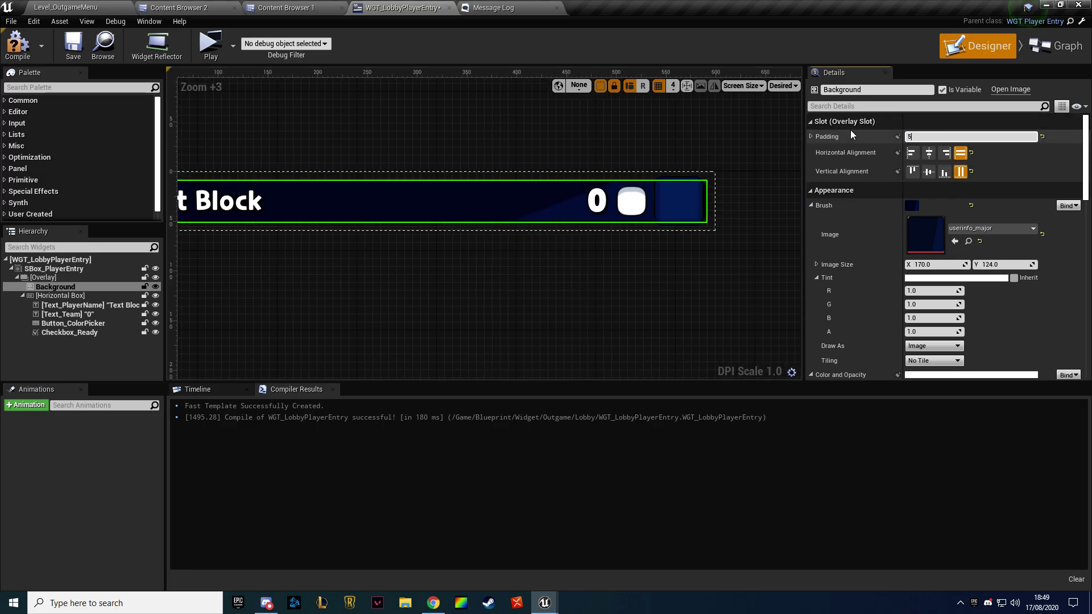
pyautogui.press('Return')
pyautogui.click(635, 113)
pyautogui.moveTo(368, 127)
pyautogui.mouseDown(button='right')
pyautogui.moveTo(477, 155)
pyautogui.moveTo(385, 132)
pyautogui.mouseUp(button='right')
pyautogui.click(74, 52)
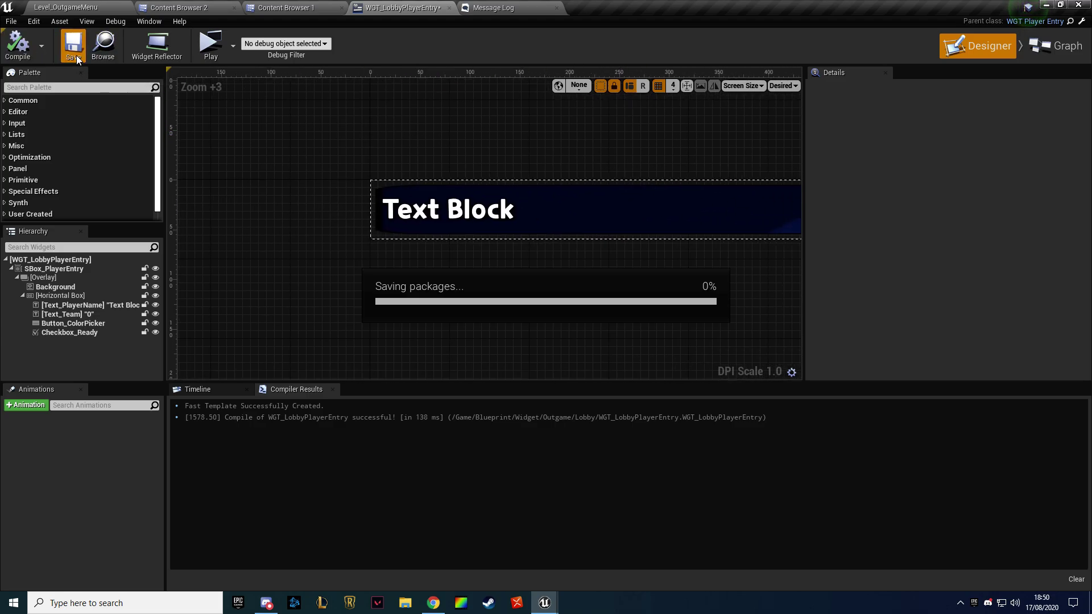
pyautogui.click(199, 53)
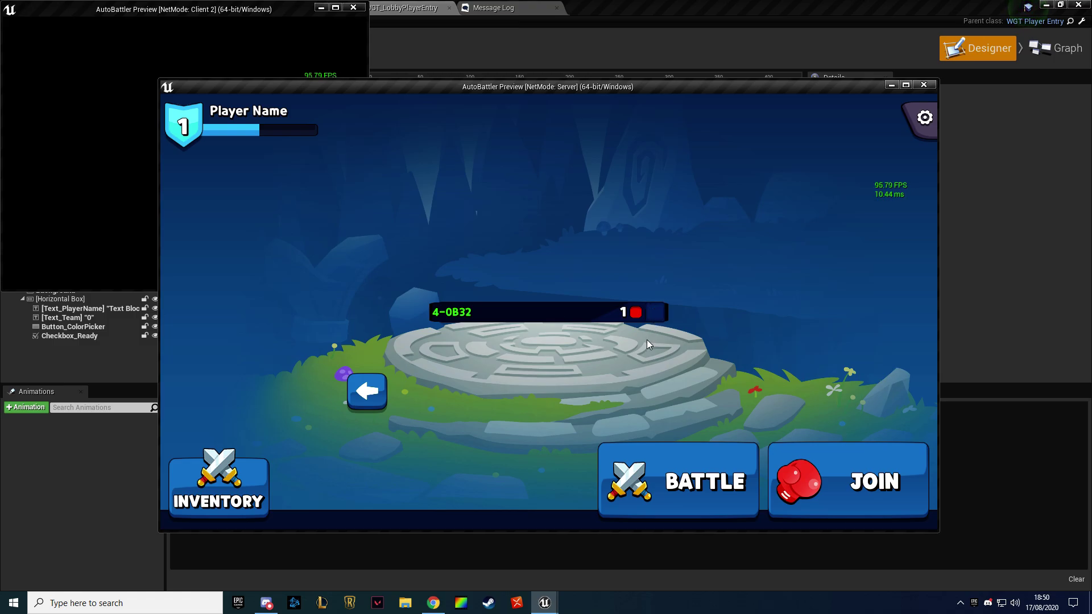
# Stop the preview and assign the userinfo_lv_bar texture to the Background's Brush Image
pyautogui.press('Escape')
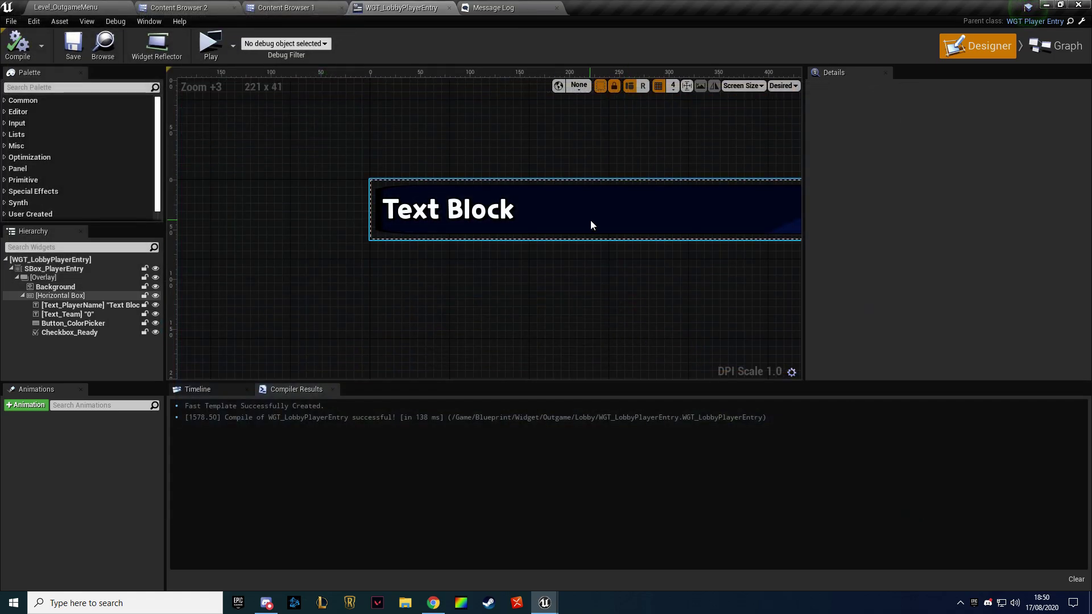
pyautogui.click(574, 225)
pyautogui.click(72, 288)
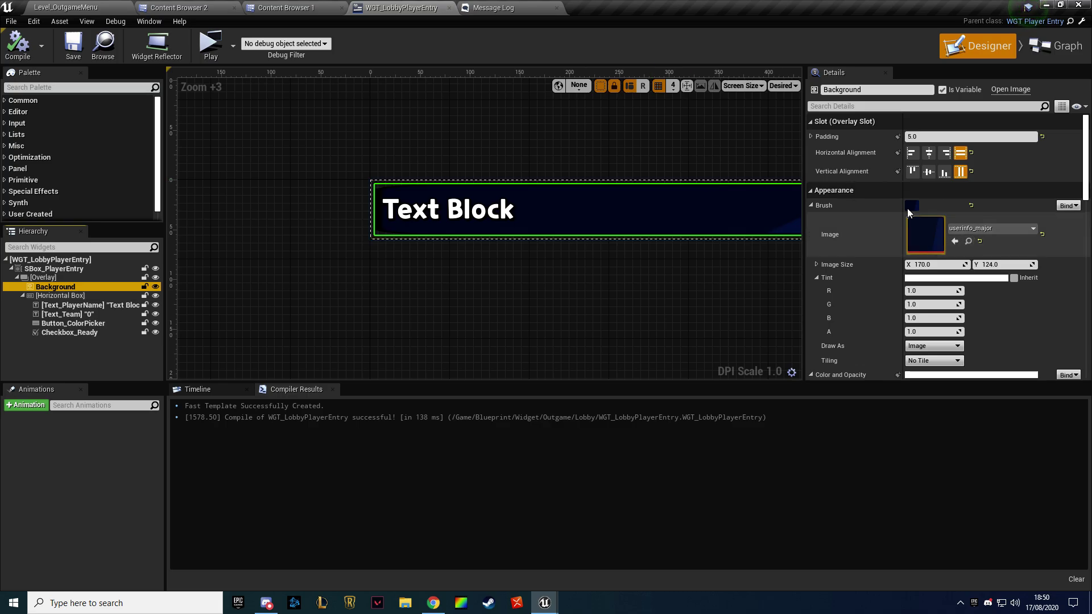
pyautogui.click(277, 6)
pyautogui.click(277, 5)
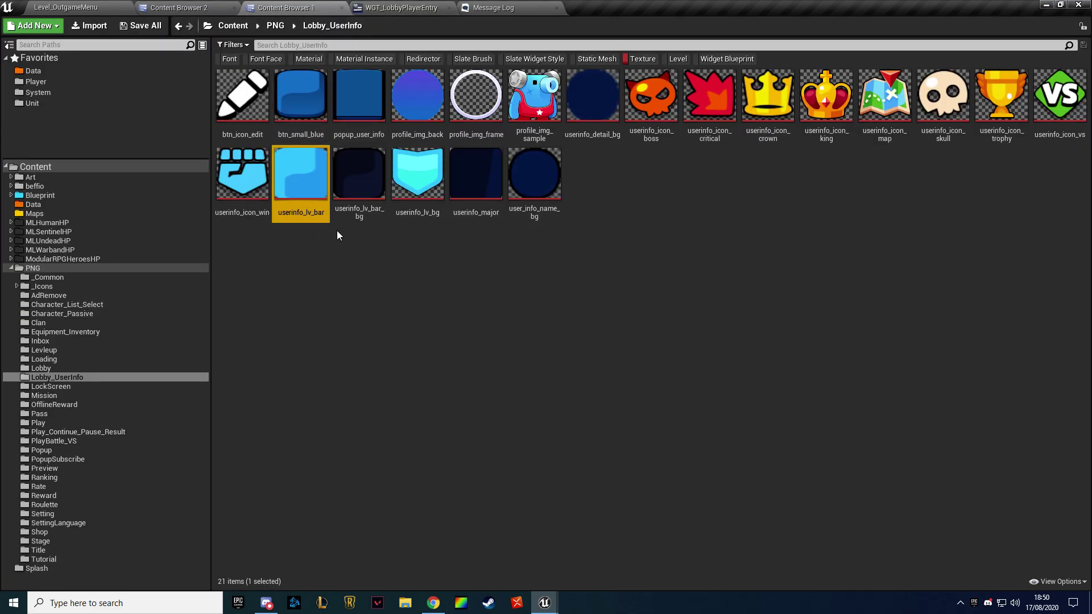
pyautogui.click(532, 7)
pyautogui.click(398, 6)
pyautogui.click(955, 241)
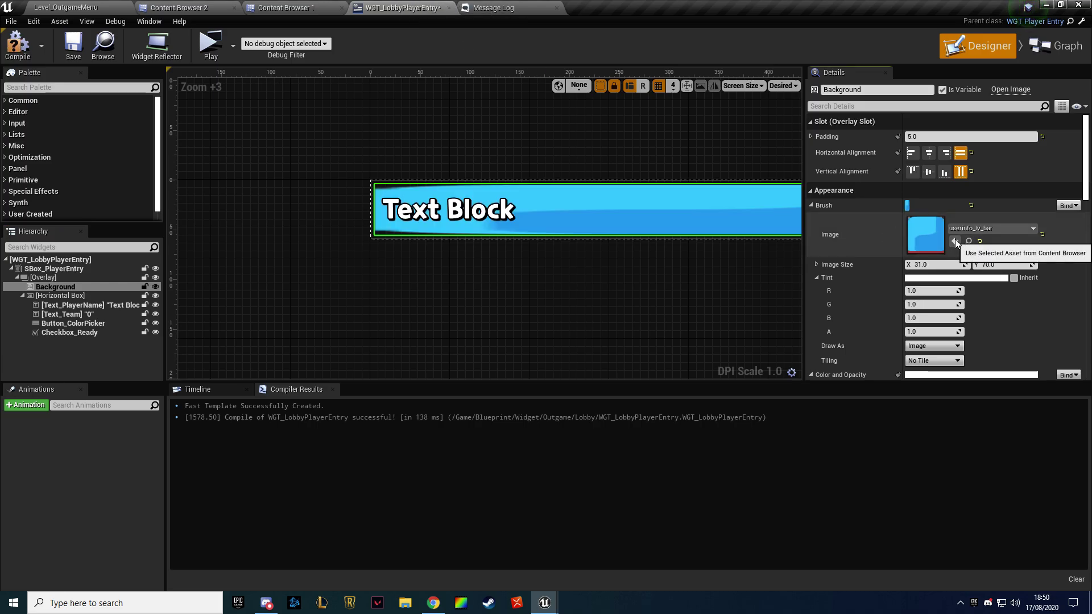
pyautogui.scroll(-3, 458, 124)
pyautogui.scroll(1, 459, 124)
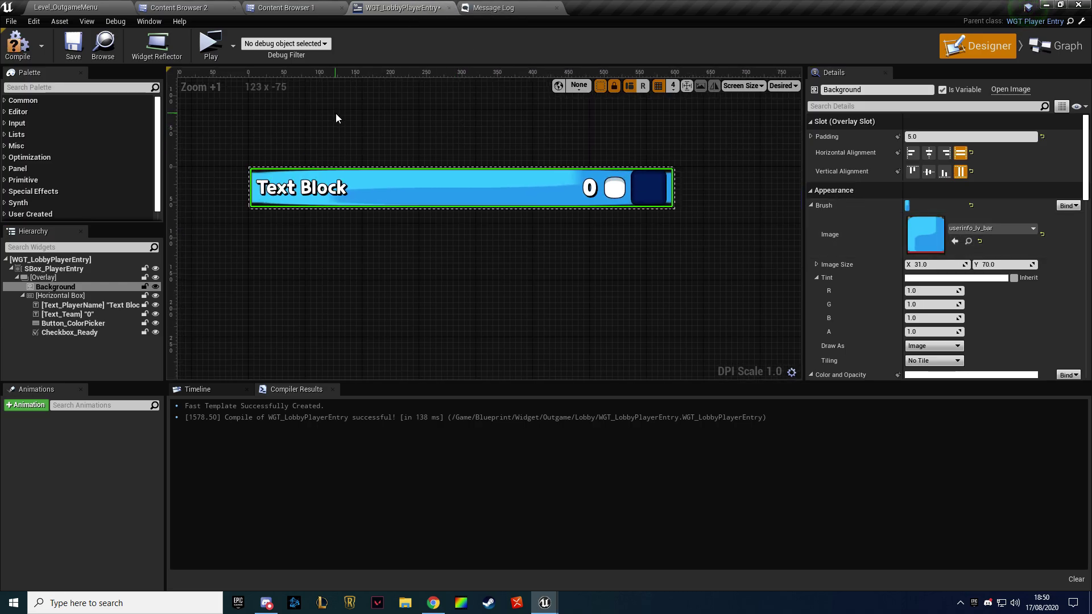
# Try Box and Border for the Background's Draw As, then revert to Image
pyautogui.click(933, 346)
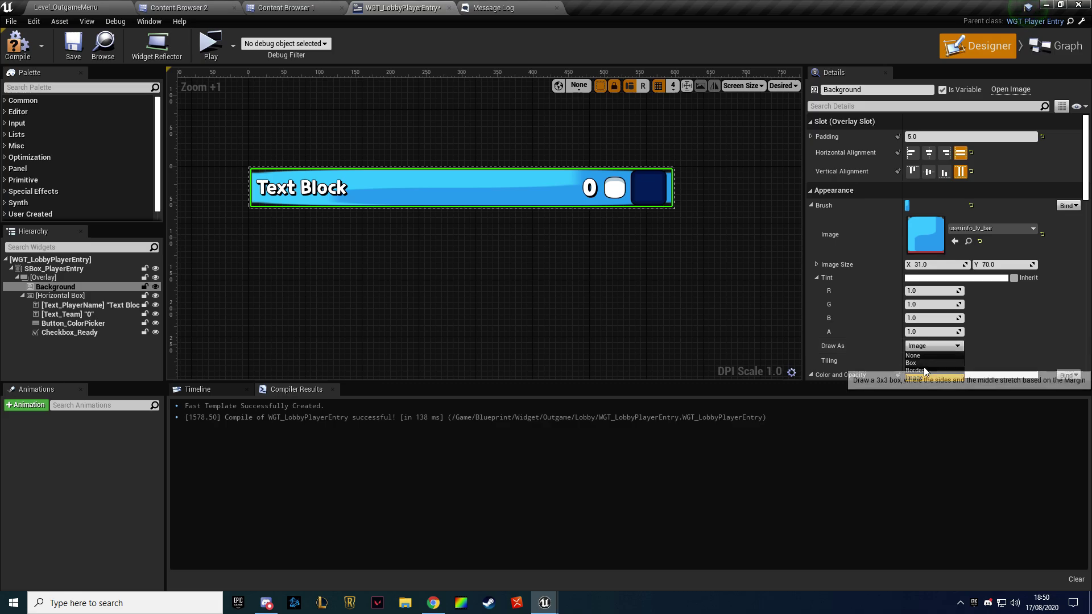
pyautogui.click(921, 362)
pyautogui.click(921, 343)
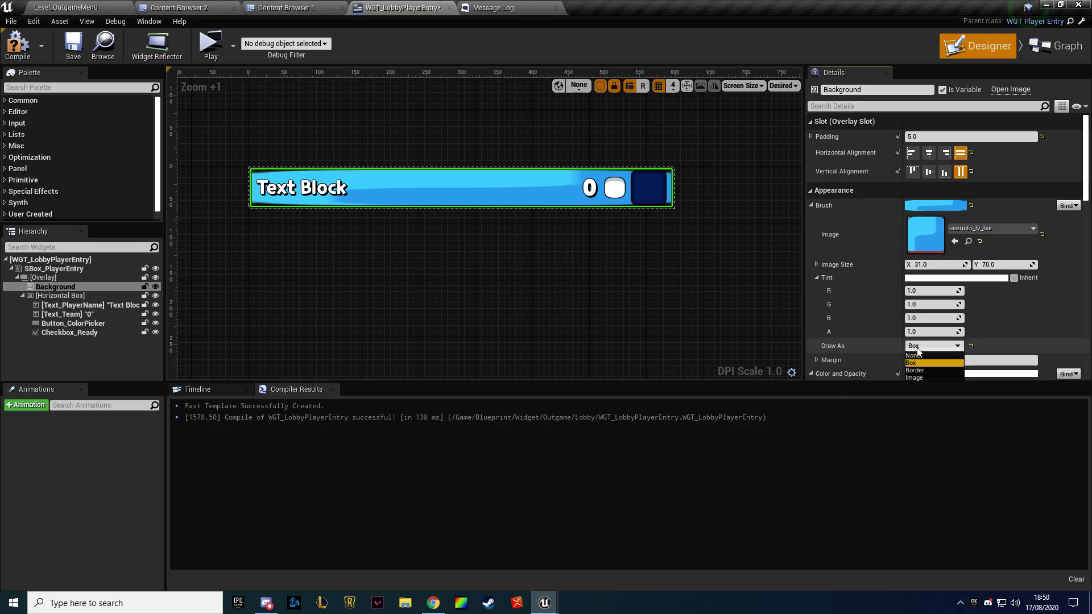
pyautogui.click(920, 370)
pyautogui.click(924, 343)
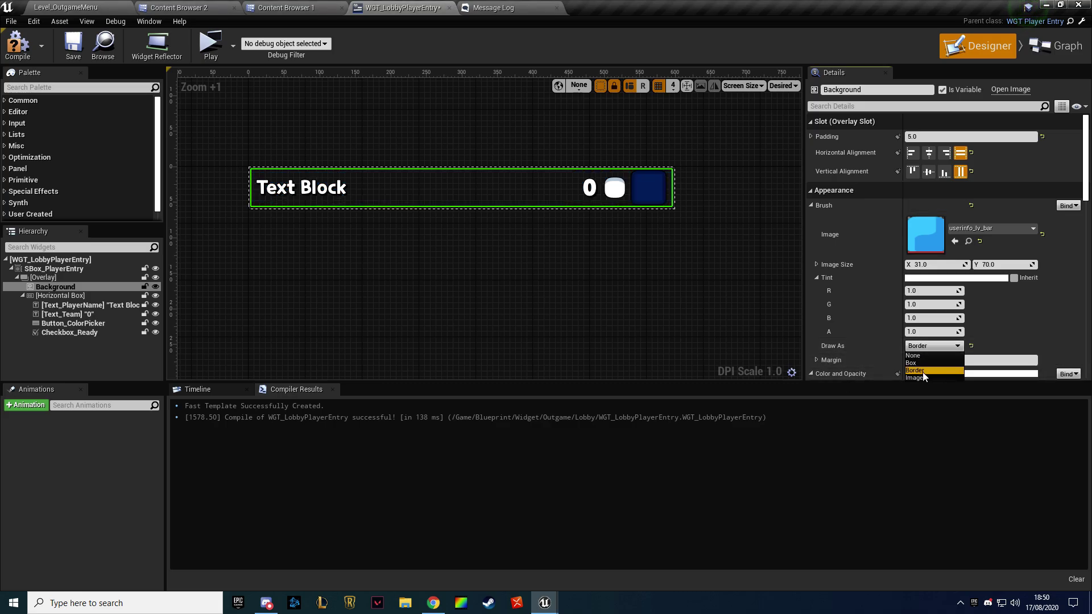
pyautogui.click(920, 377)
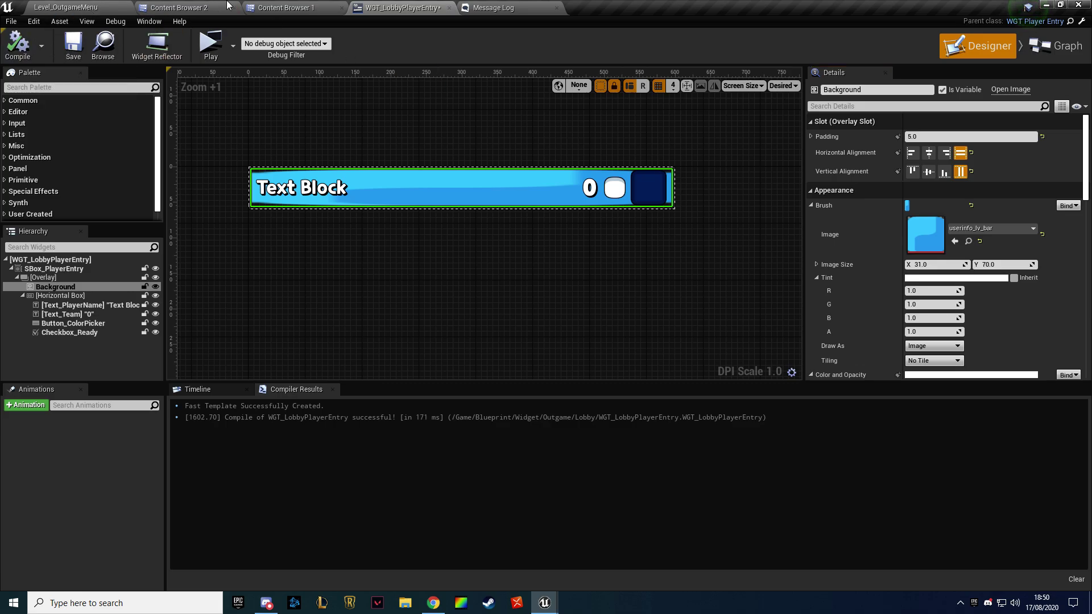
# From the Lobby folder, apply lobby_chest_bg and then lobby_pass_bg as the background image
pyautogui.click(284, 8)
pyautogui.click(111, 386)
pyautogui.click(117, 369)
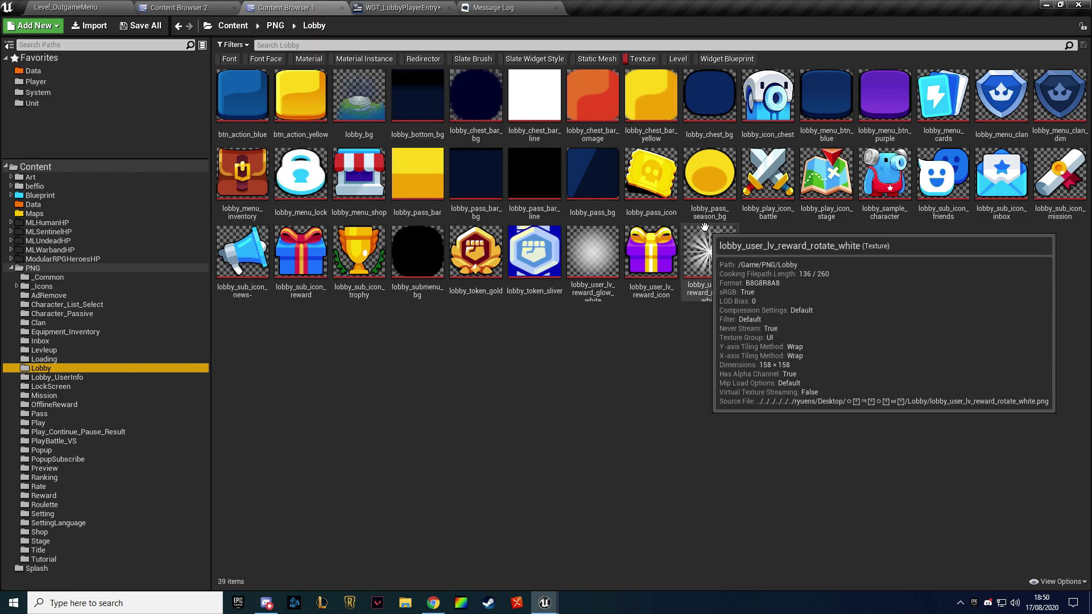
pyautogui.click(398, 7)
pyautogui.click(953, 241)
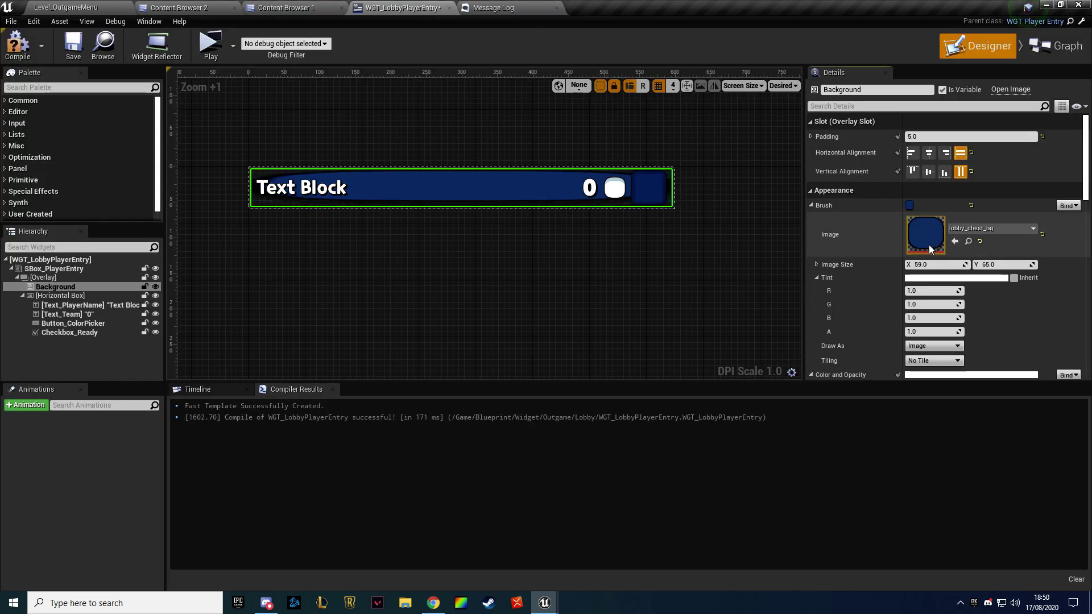
pyautogui.click(283, 7)
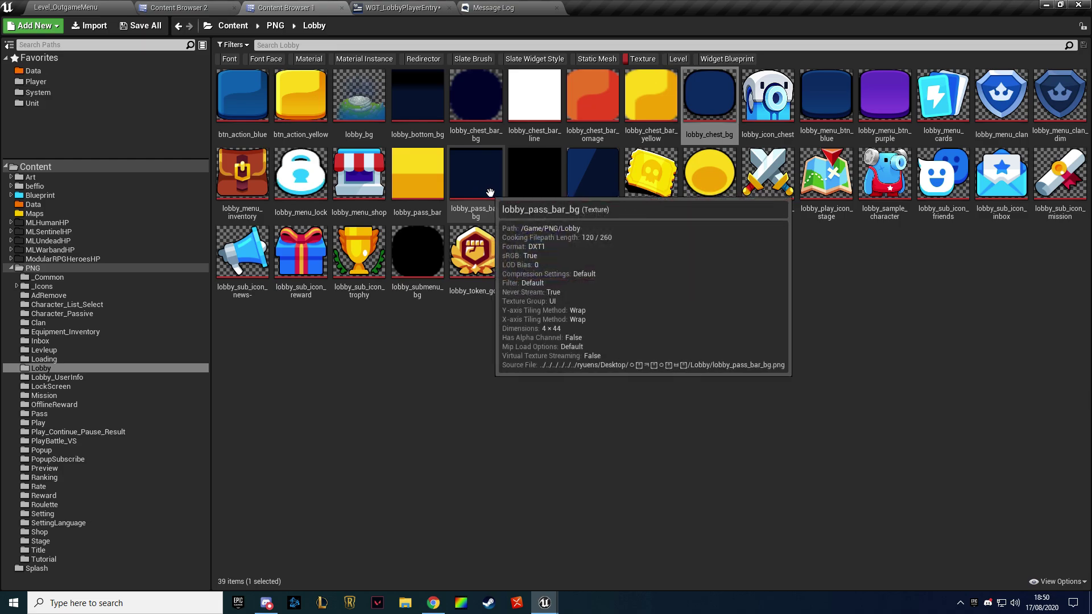
pyautogui.hotkey('ctrl', 'Tab')
pyautogui.click(955, 241)
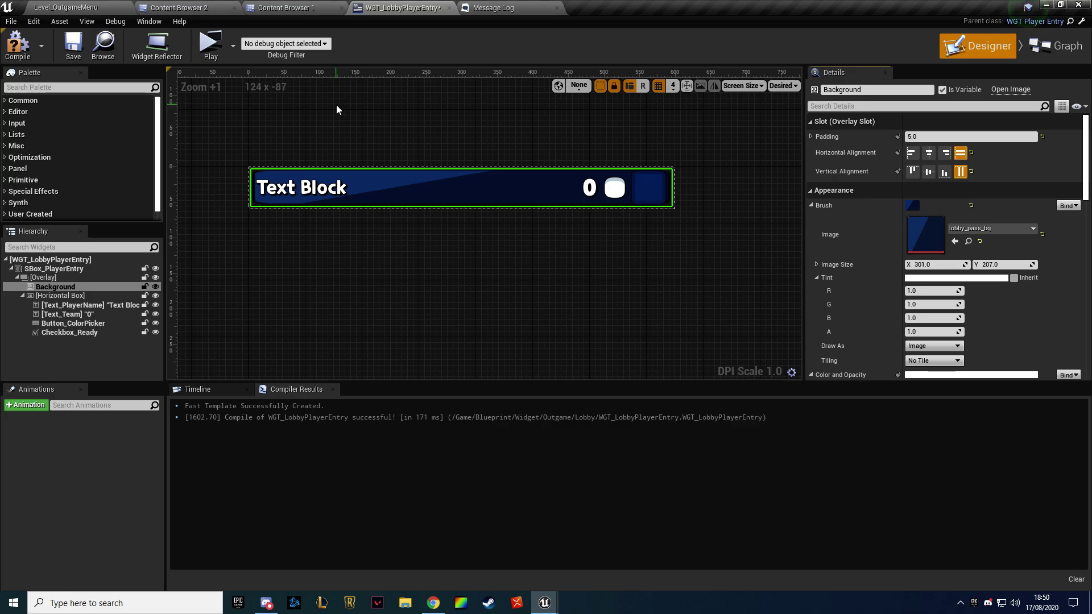
# Set the SBox_PlayerEntry width override to 650 and height override to 80, then compile and save
pyautogui.click(55, 268)
pyautogui.click(925, 137)
pyautogui.write('650')
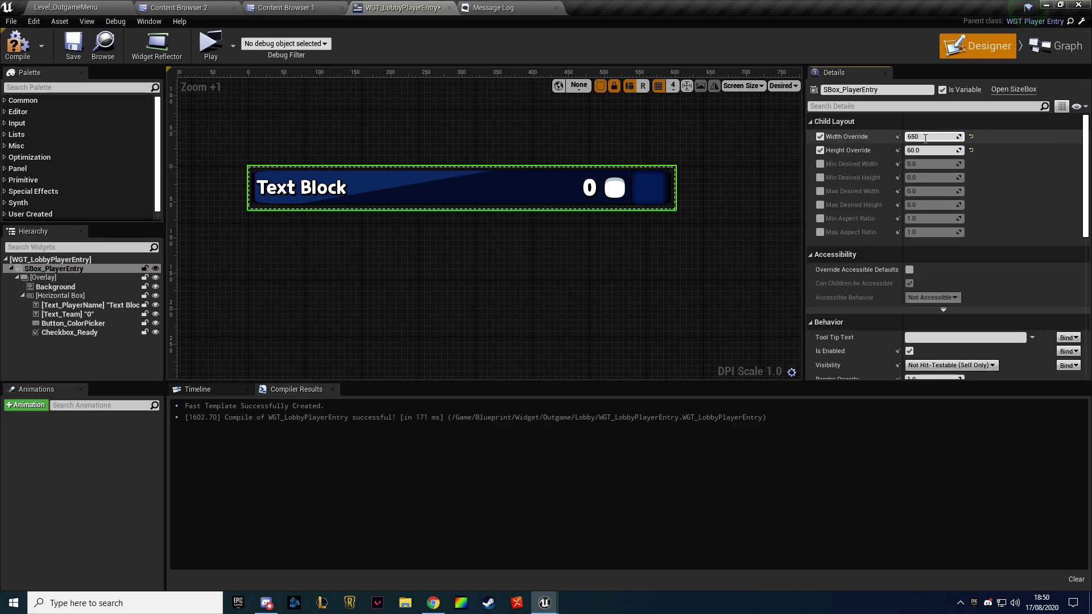
pyautogui.press('Return')
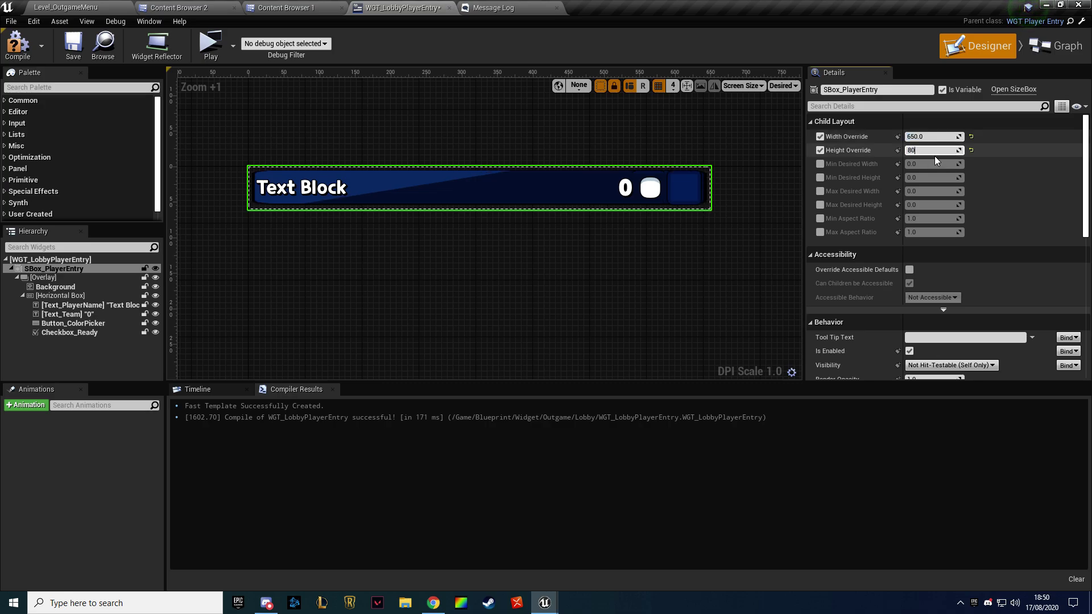
pyautogui.press('Return')
pyautogui.click(17, 44)
pyautogui.click(73, 44)
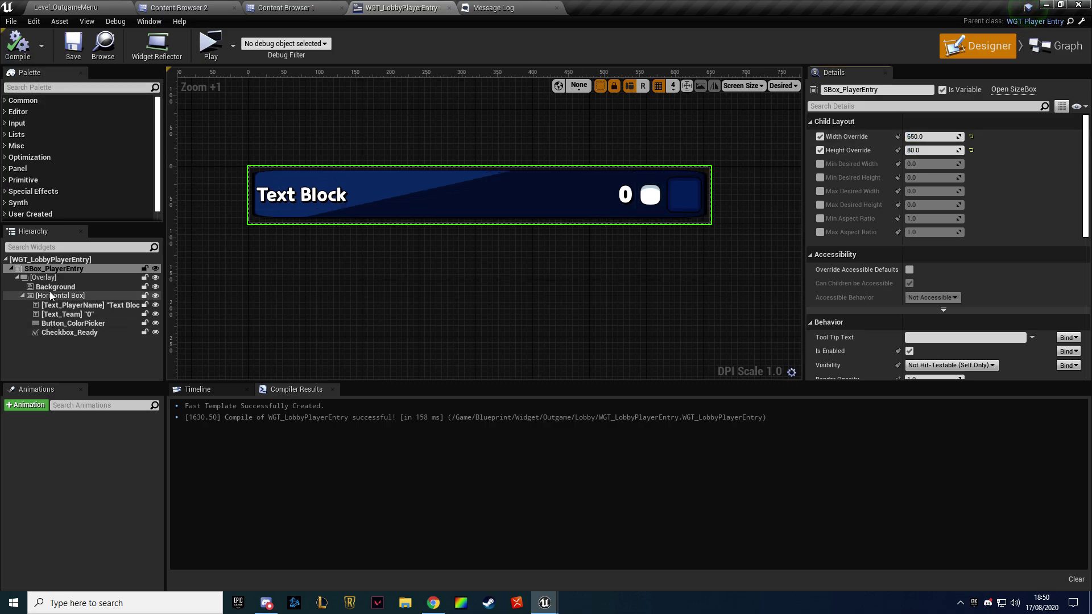
# Give the Background a padding of 10, then compile and save
pyautogui.click(51, 286)
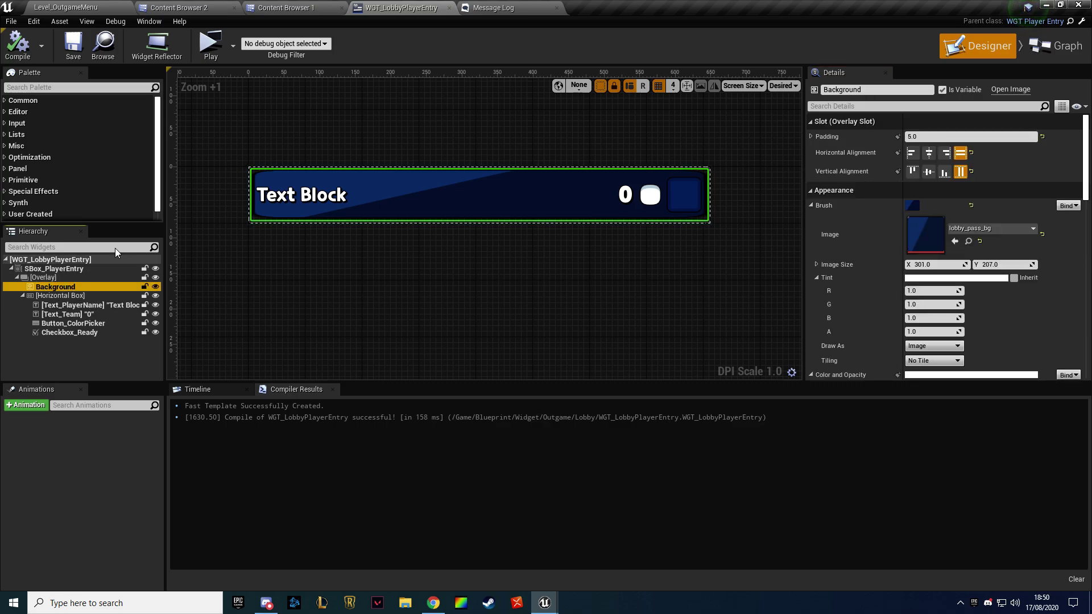
pyautogui.click(938, 136)
pyautogui.write('10')
pyautogui.press('Return')
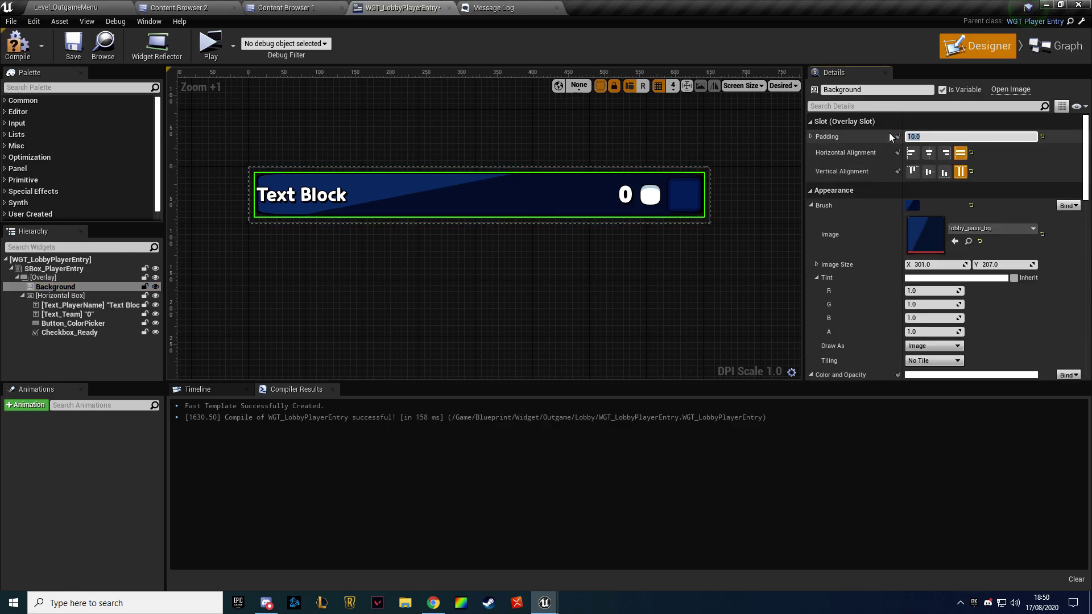
pyautogui.click(17, 44)
pyautogui.click(73, 44)
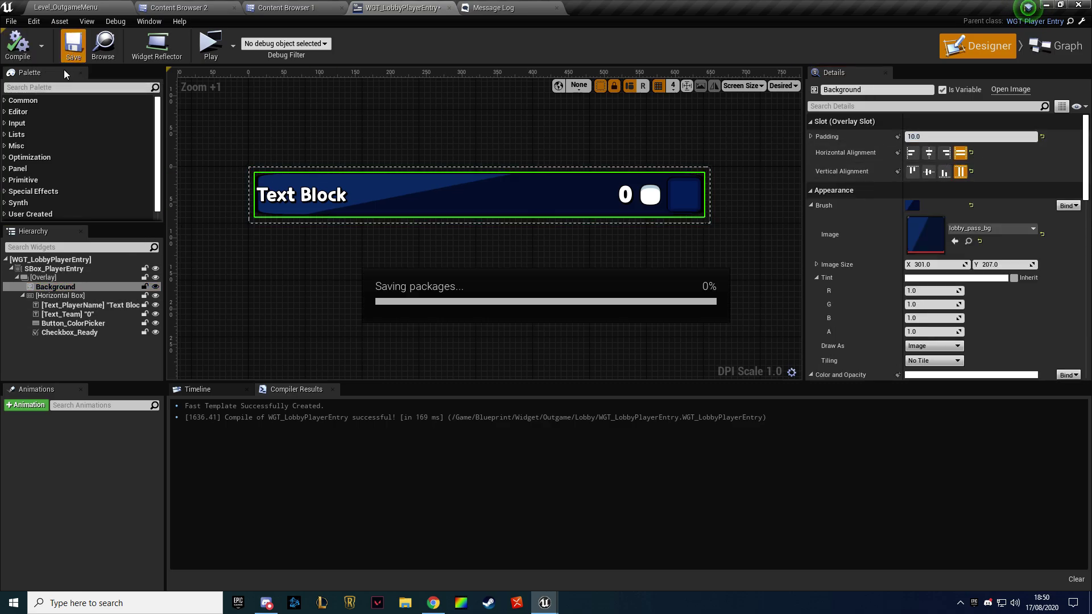
# Pad the Horizontal Box holding the contents by 20
pyautogui.click(60, 295)
pyautogui.click(938, 137)
pyautogui.write('20')
pyautogui.press('Return')
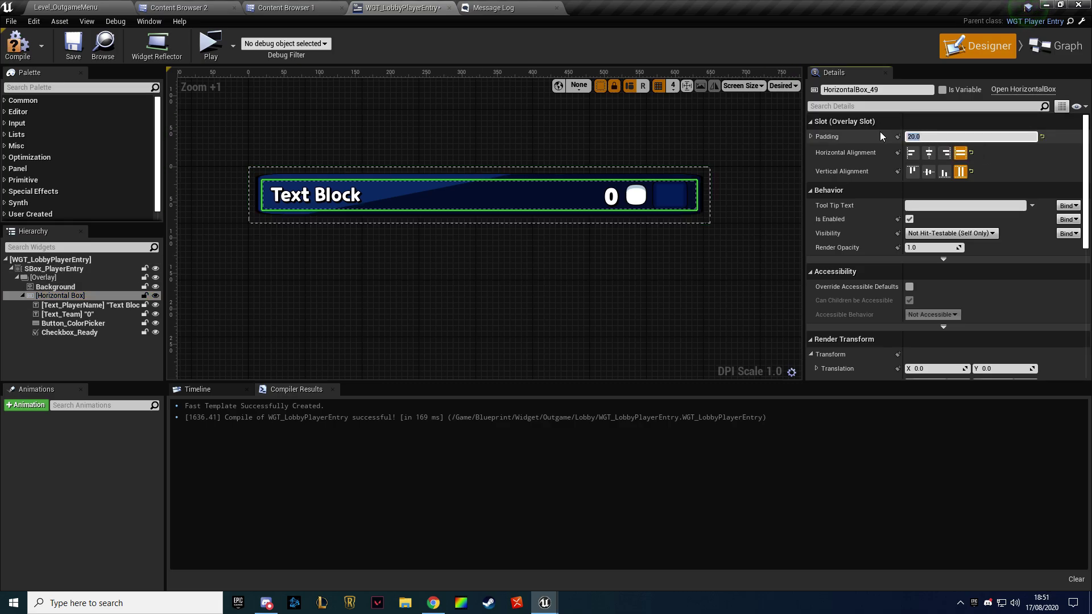
pyautogui.click(223, 94)
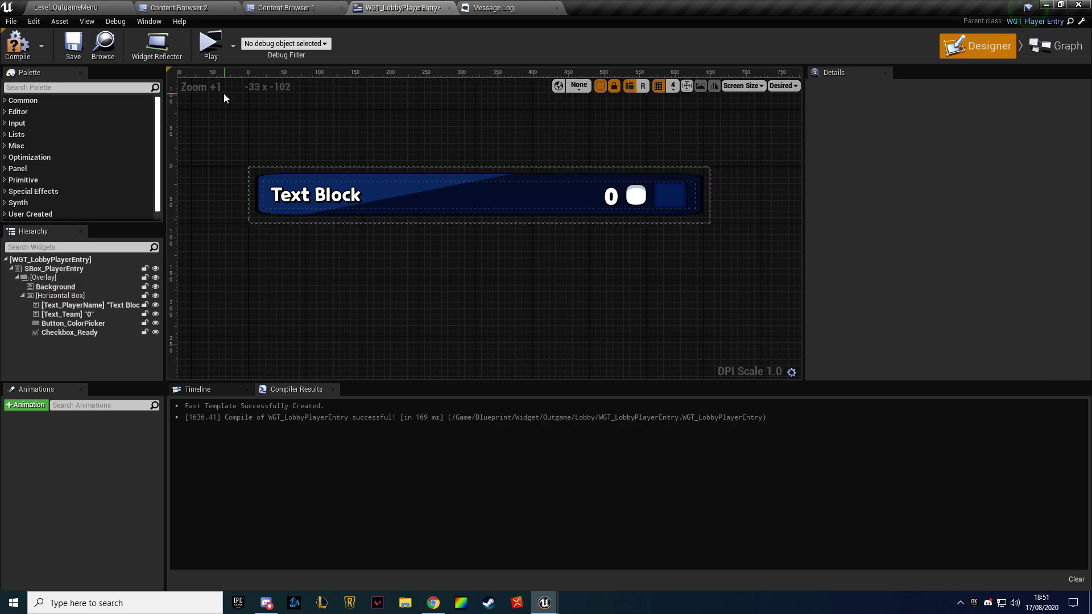
# Compile and save, then try Box and Border for the Background before returning to Image
pyautogui.click(17, 46)
pyautogui.click(73, 46)
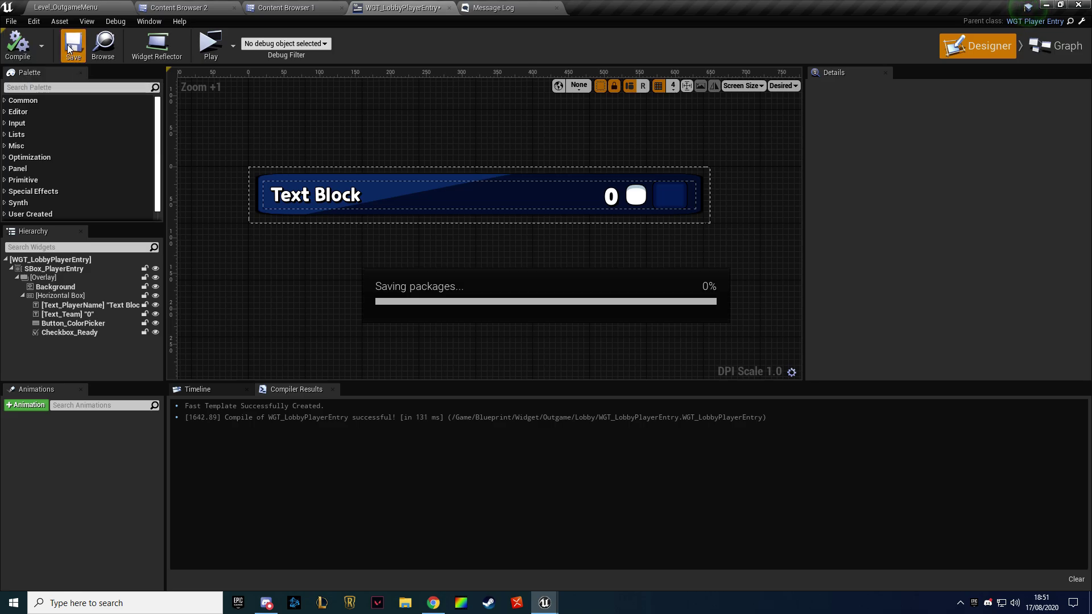
pyautogui.click(286, 219)
pyautogui.click(56, 286)
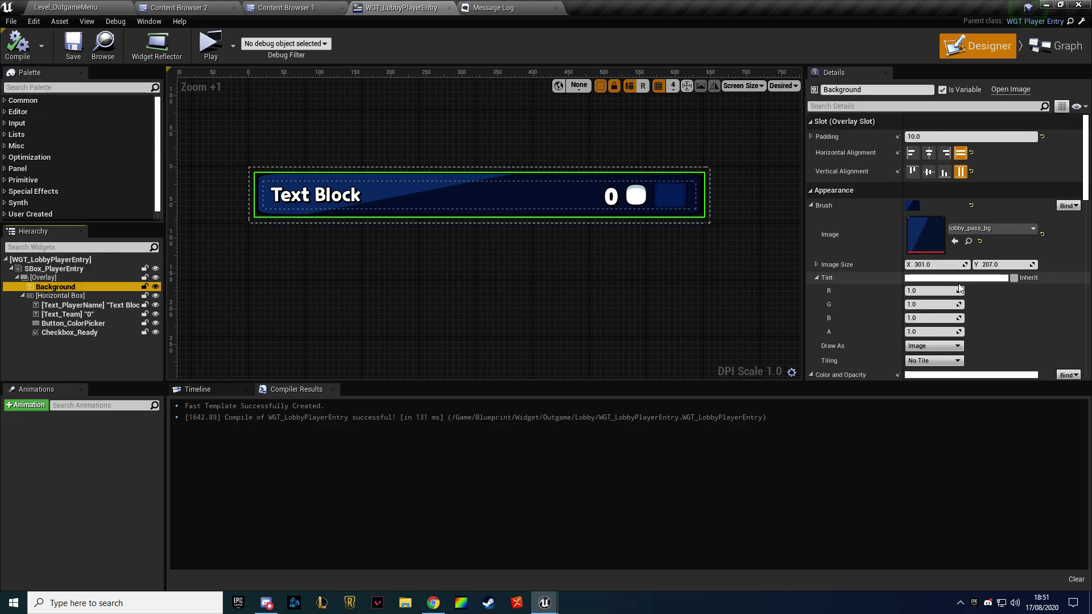
pyautogui.scroll(-1, 958, 283)
pyautogui.click(927, 328)
pyautogui.click(915, 345)
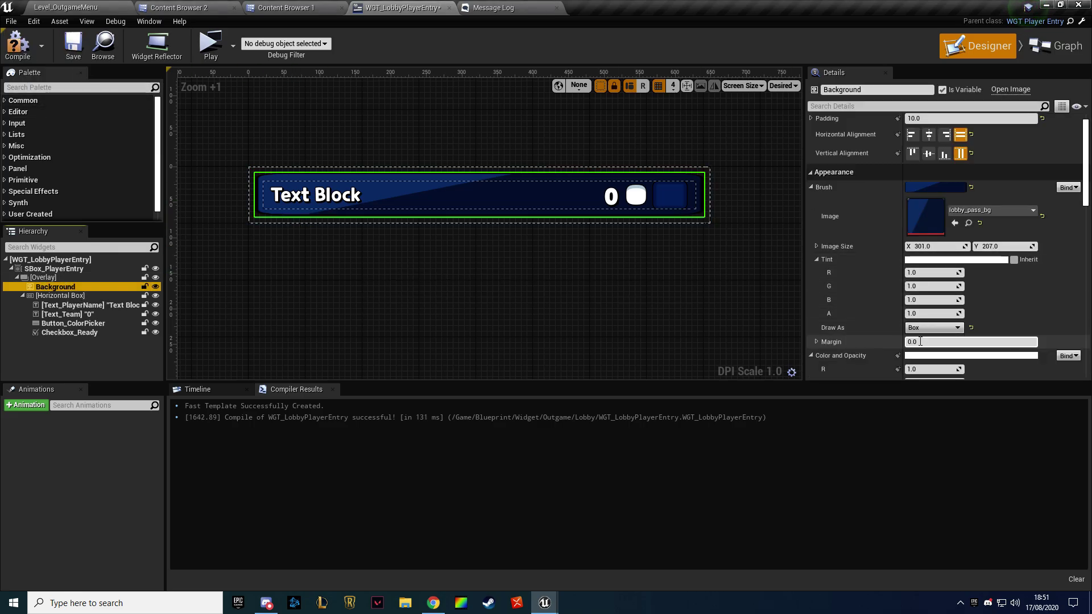
pyautogui.click(923, 328)
pyautogui.click(922, 353)
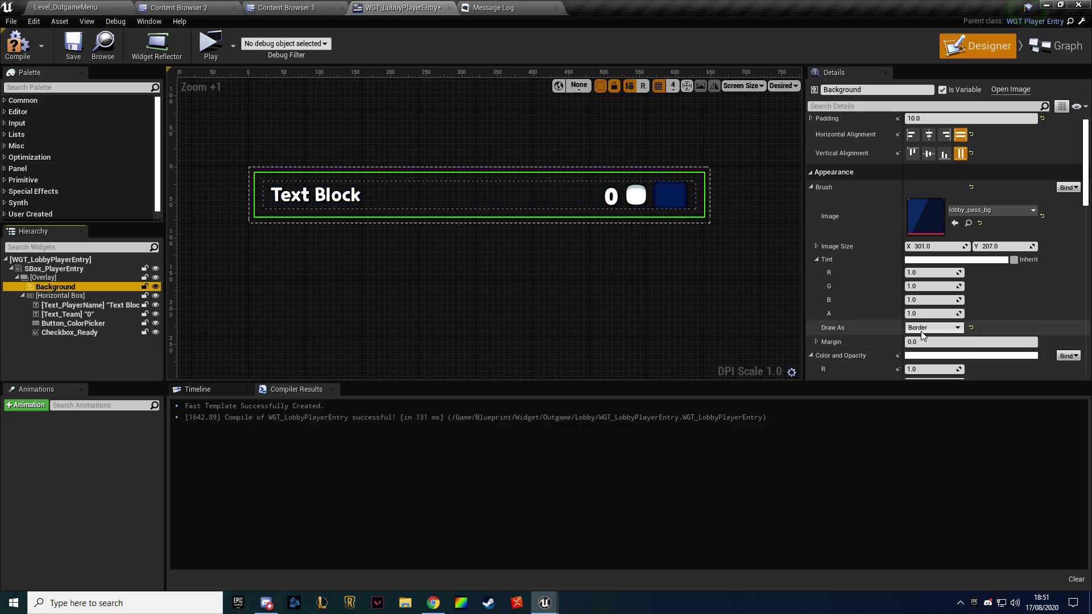
pyautogui.click(920, 328)
pyautogui.click(923, 360)
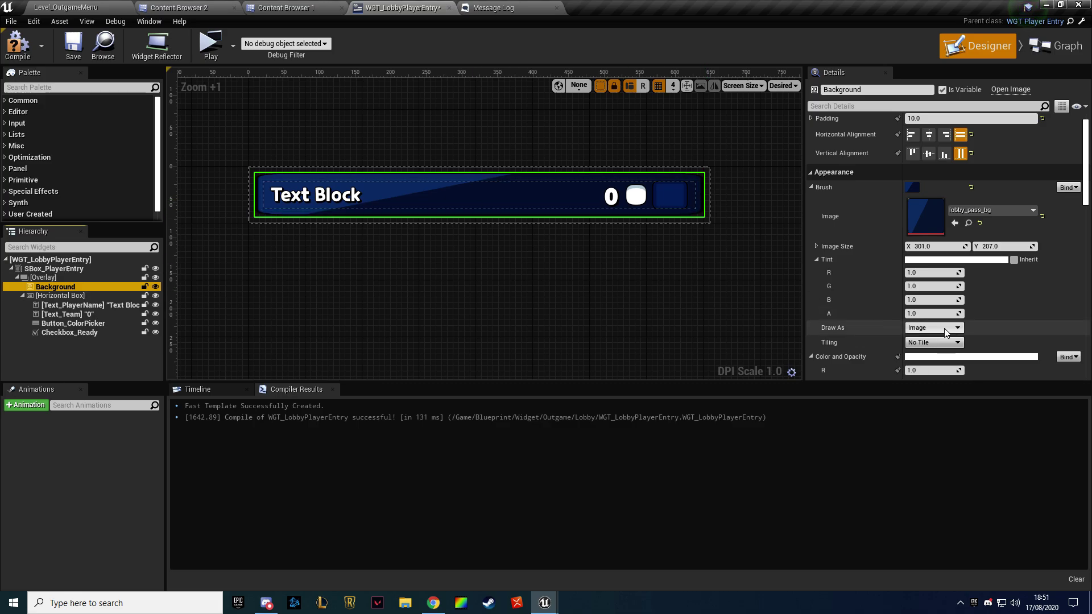
# Try Horizontal and then Vertical tiling on the Background image
pyautogui.click(932, 343)
pyautogui.click(921, 358)
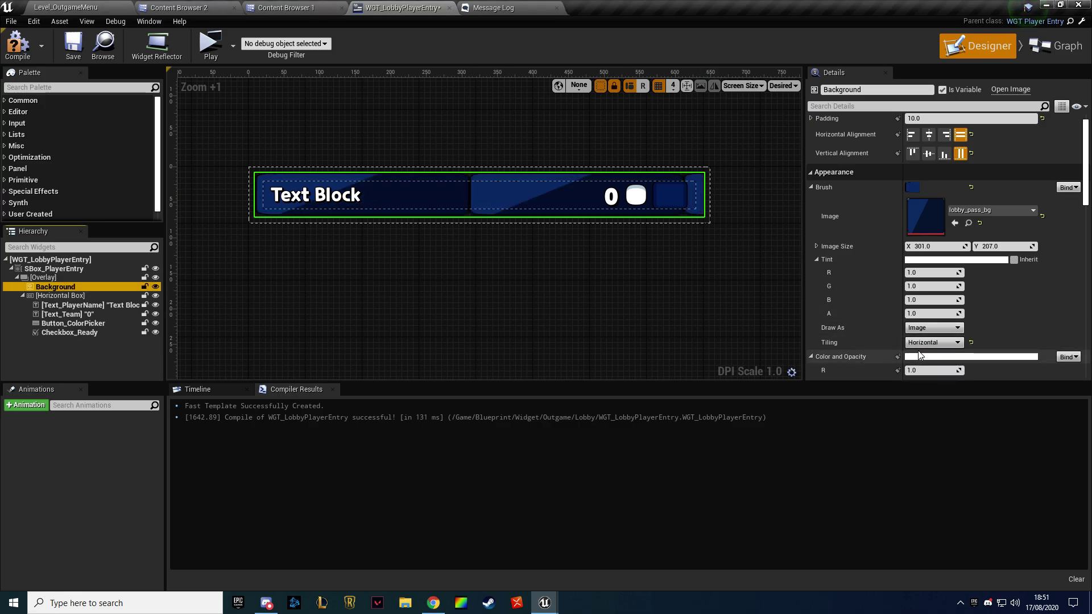
pyautogui.scroll(3, 334, 184)
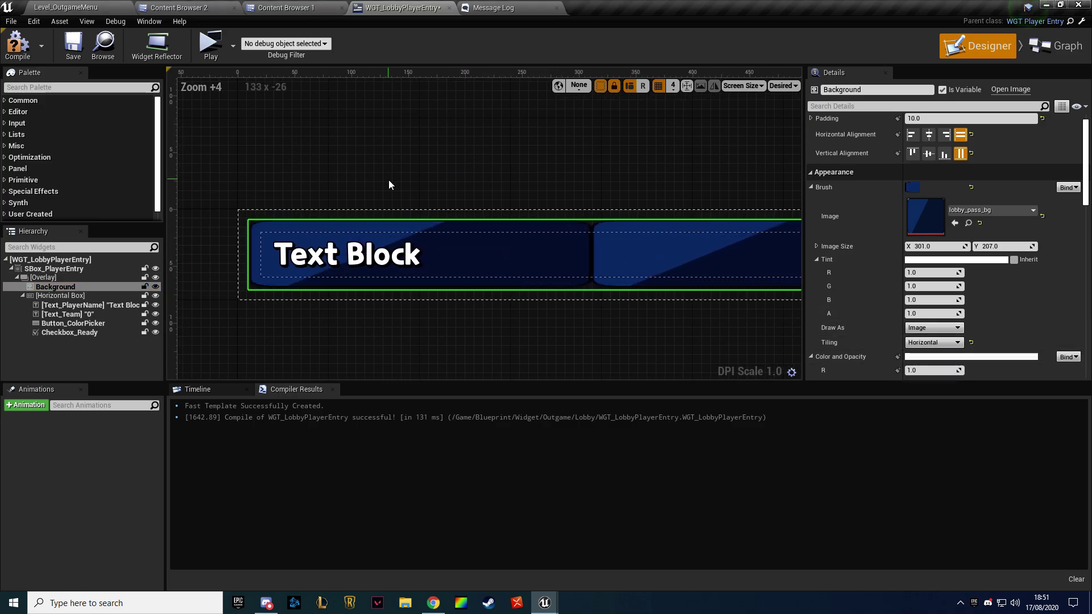
pyautogui.scroll(-1, 389, 181)
pyautogui.scroll(-1, 389, 181)
pyautogui.moveTo(652, 170); pyautogui.dragTo(548, 170, button='right')
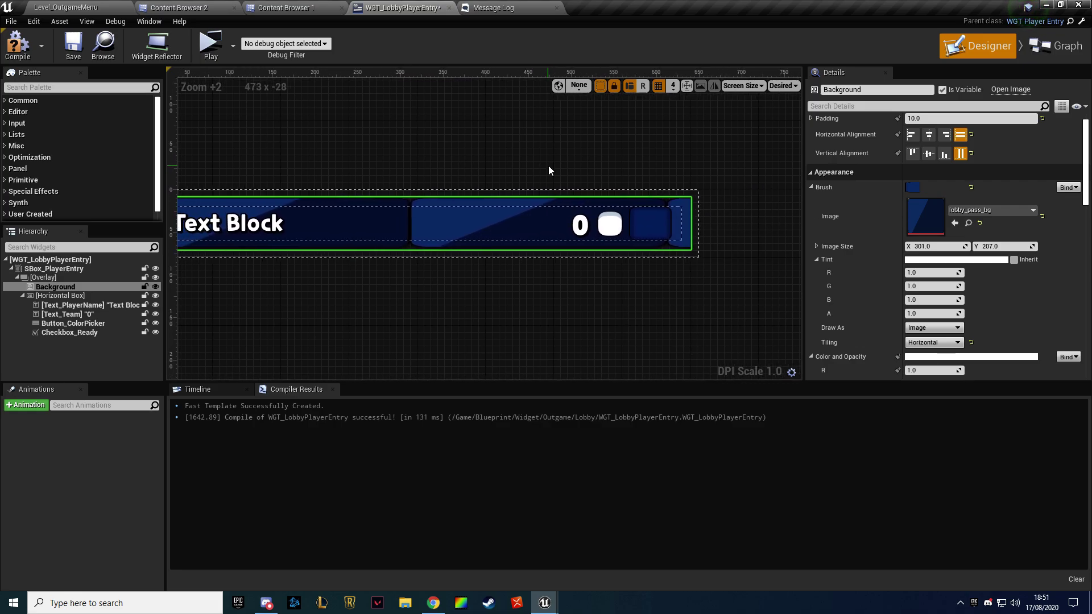
pyautogui.scroll(-1, 551, 173)
pyautogui.click(935, 343)
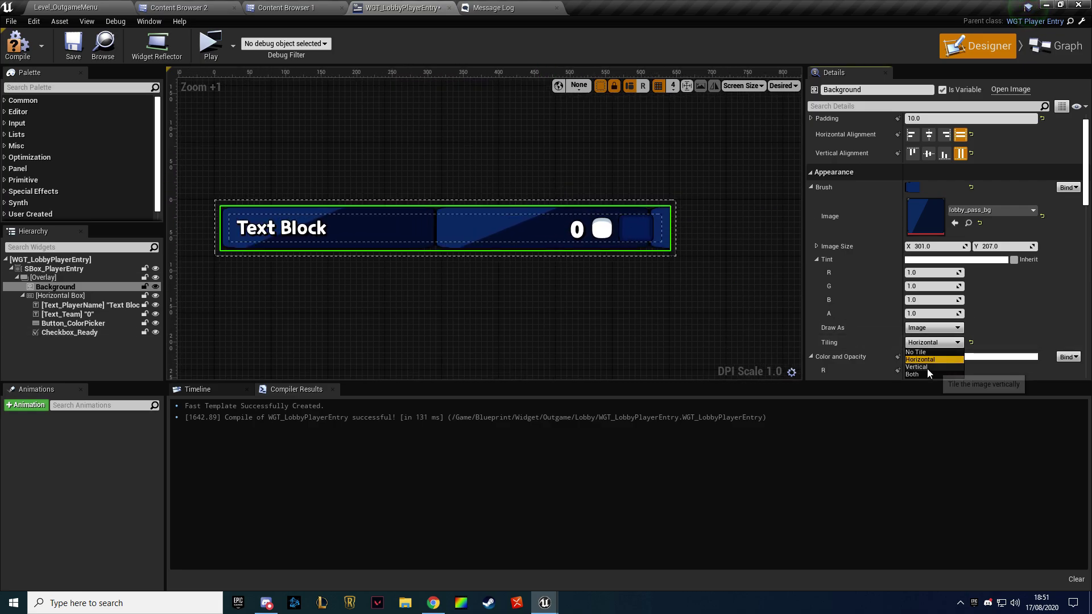
pyautogui.click(927, 368)
pyautogui.click(374, 157)
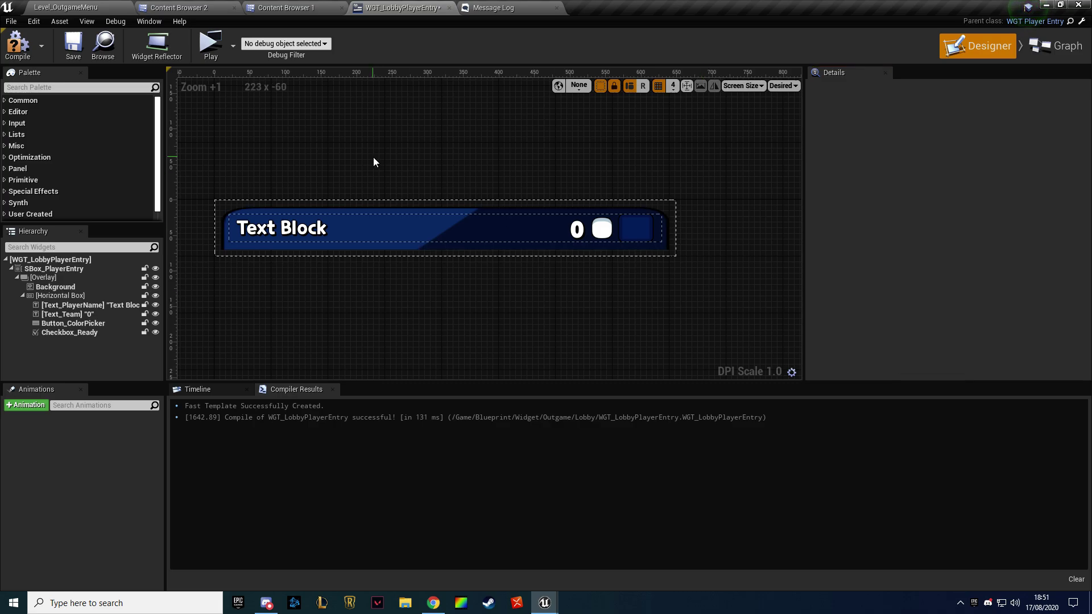
# Undo the tiling change back to No Tile, then compile and save the player entry widget
pyautogui.hotkey('ctrl', 'z')
pyautogui.hotkey('ctrl', 'z')
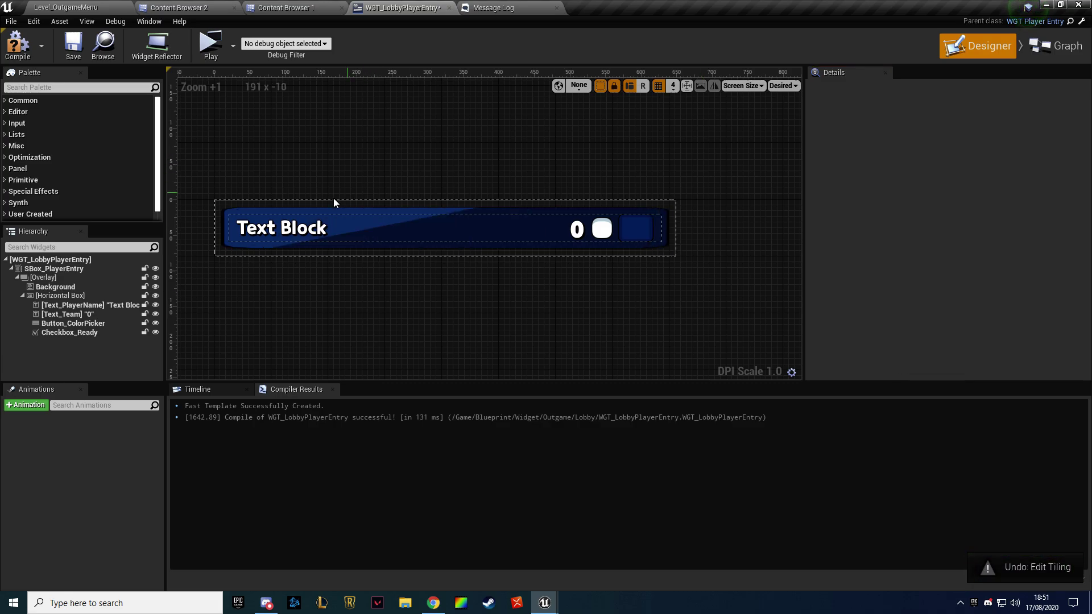
pyautogui.click(56, 287)
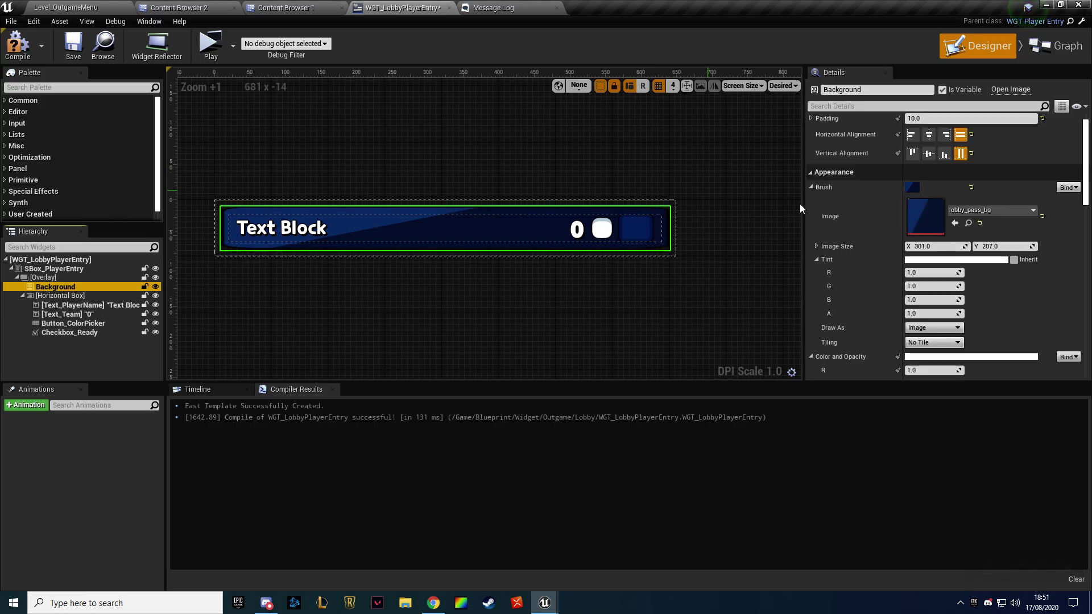
pyautogui.click(17, 46)
pyautogui.click(73, 46)
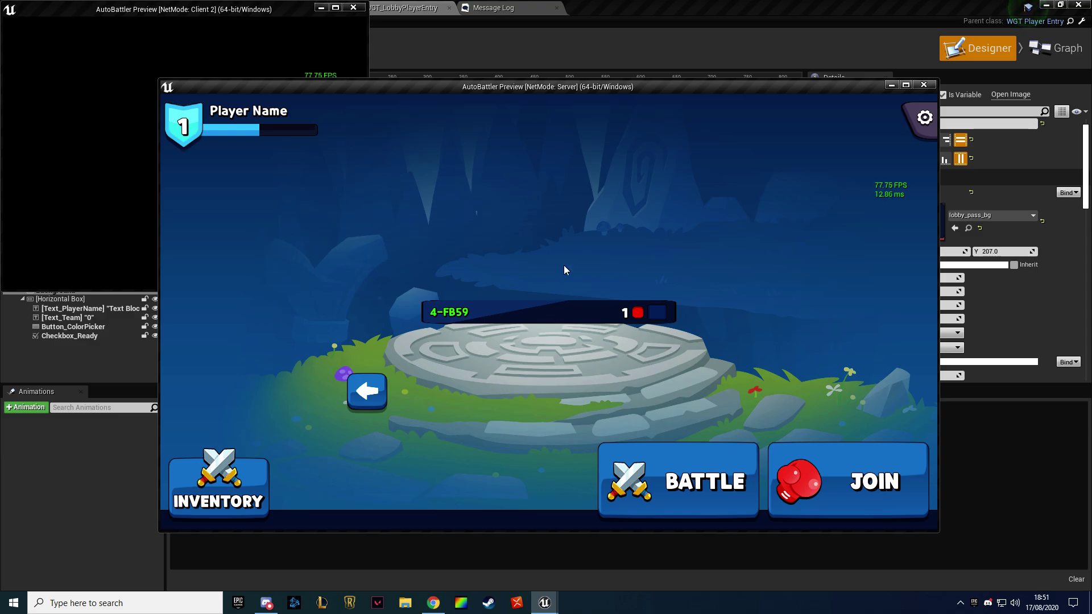
pyautogui.click(906, 84)
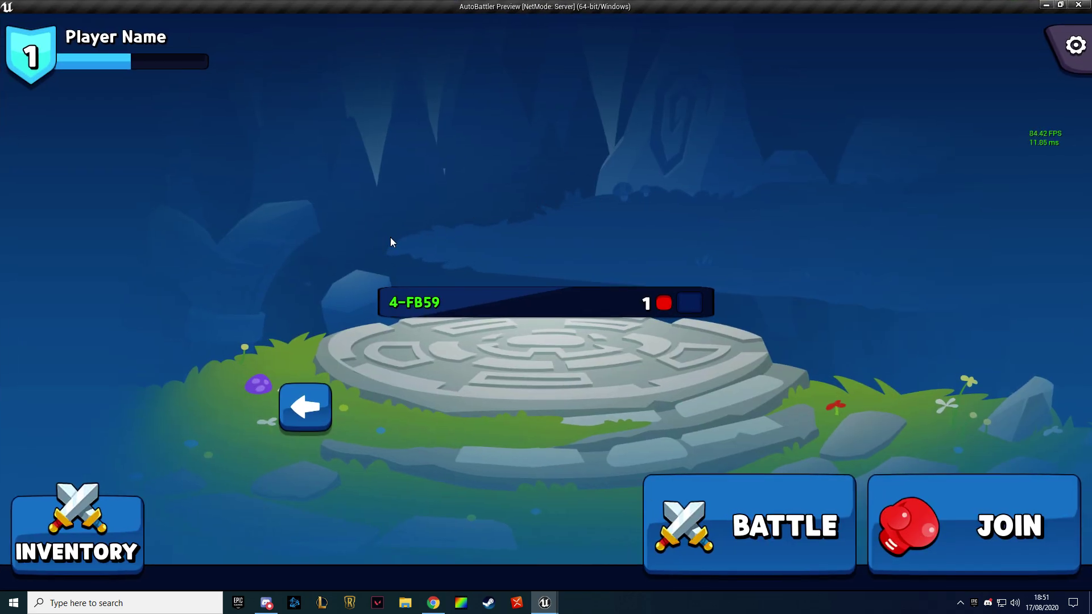
pyautogui.press('Escape')
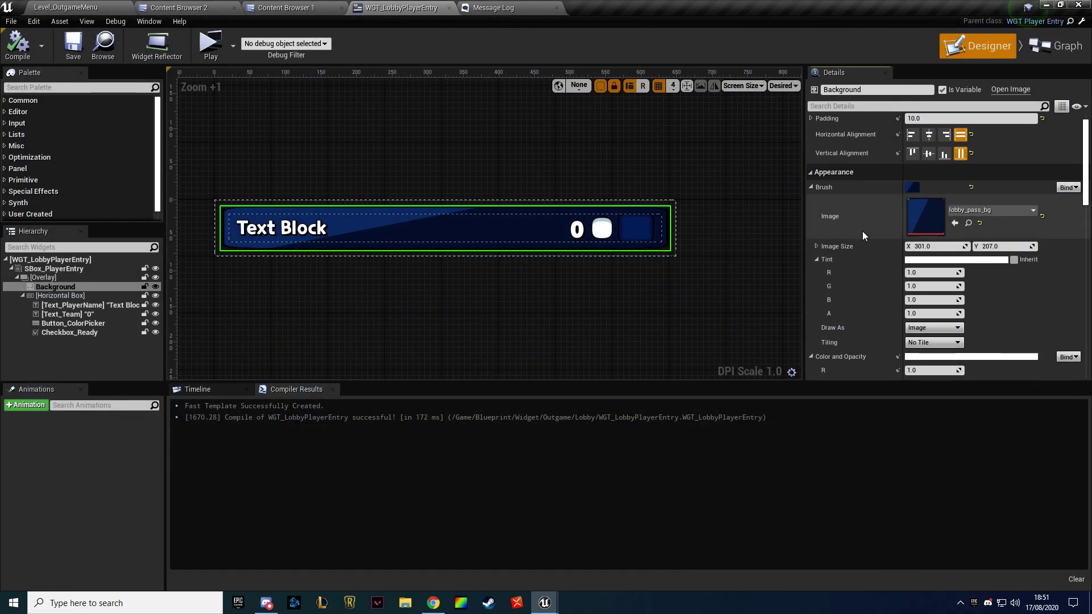
pyautogui.scroll(1, 847, 223)
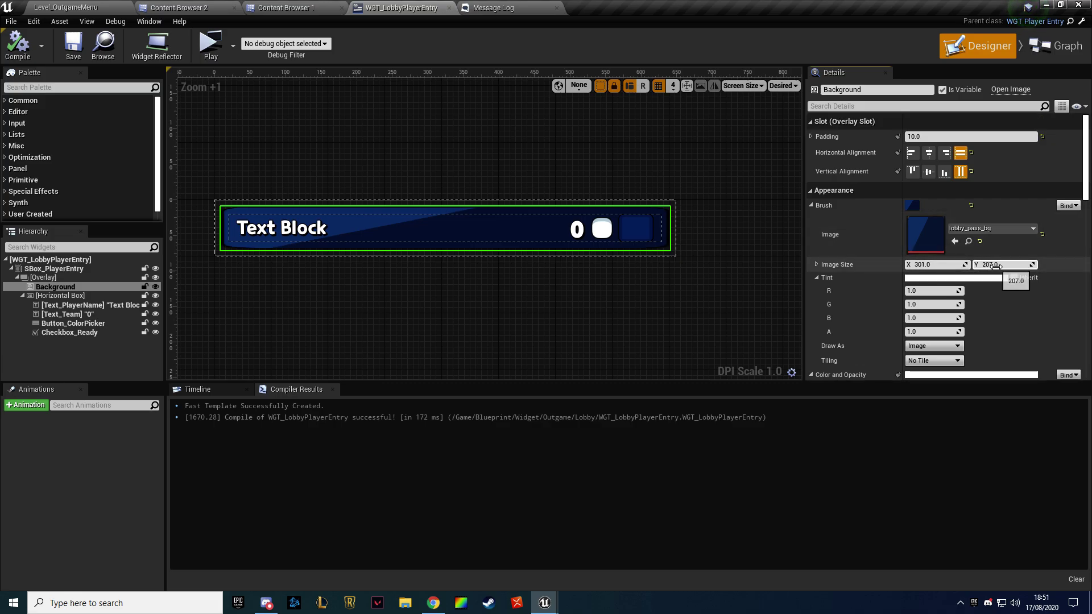
# Try SBox_PlayerEntry size overrides of 300×200, then 150×100, keeping the height at 100
pyautogui.click(54, 269)
pyautogui.click(933, 136)
pyautogui.write('30')
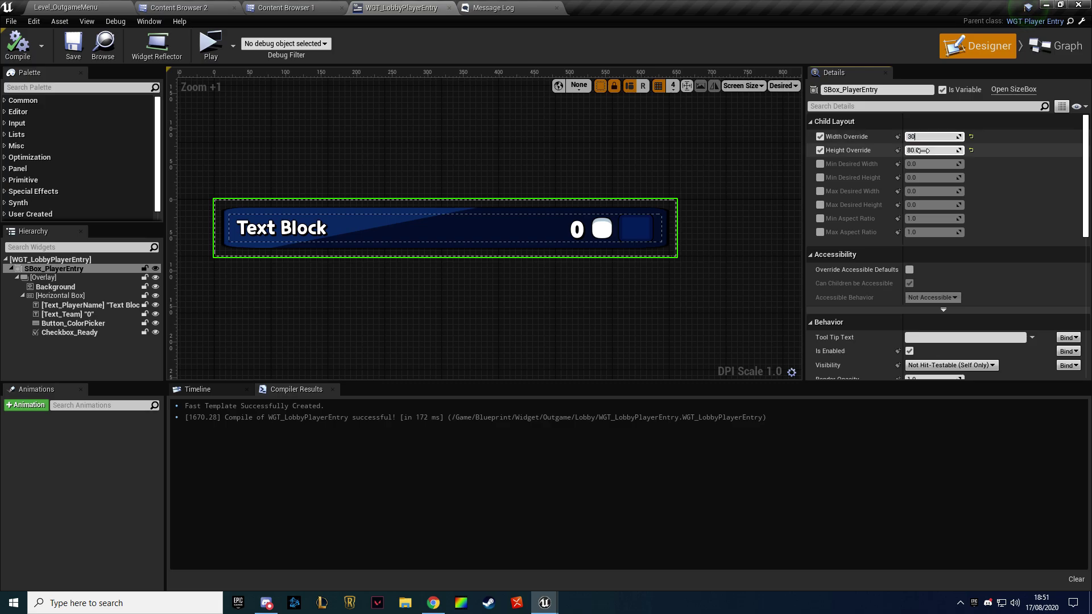
pyautogui.write('0')
pyautogui.click(922, 150)
pyautogui.write('200')
pyautogui.press('Return')
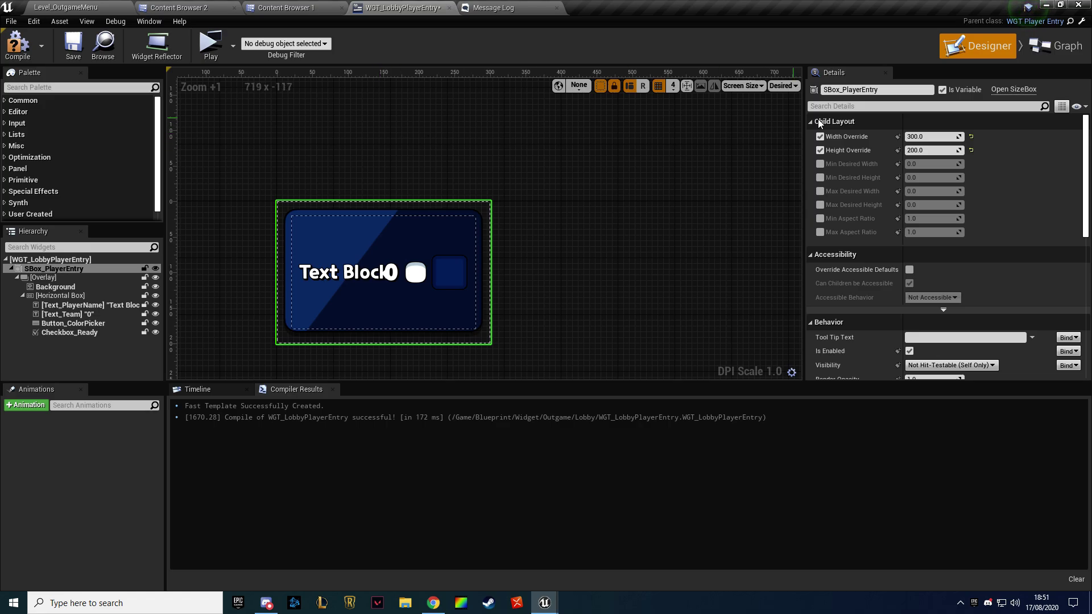
pyautogui.click(935, 136)
pyautogui.write('/2')
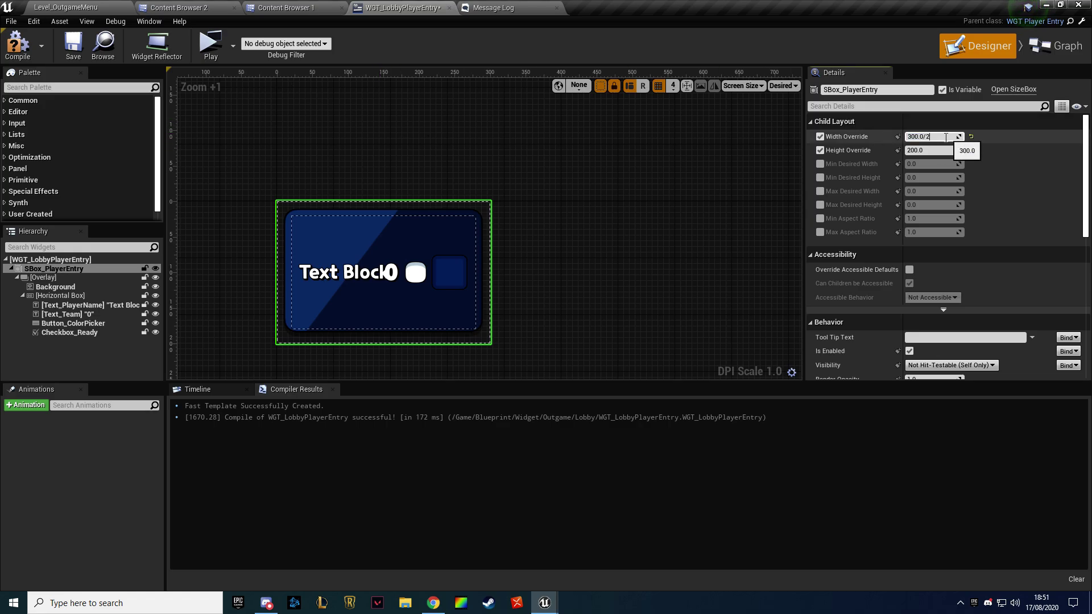
pyautogui.click(932, 150)
pyautogui.write('2')
pyautogui.press('Return')
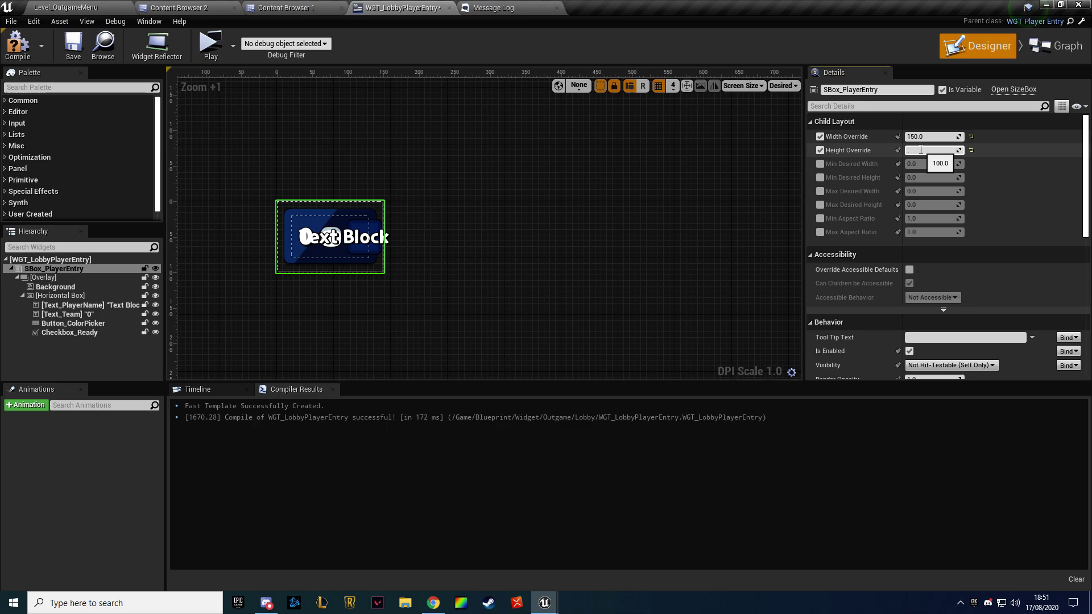
pyautogui.click(921, 150)
pyautogui.press('Return')
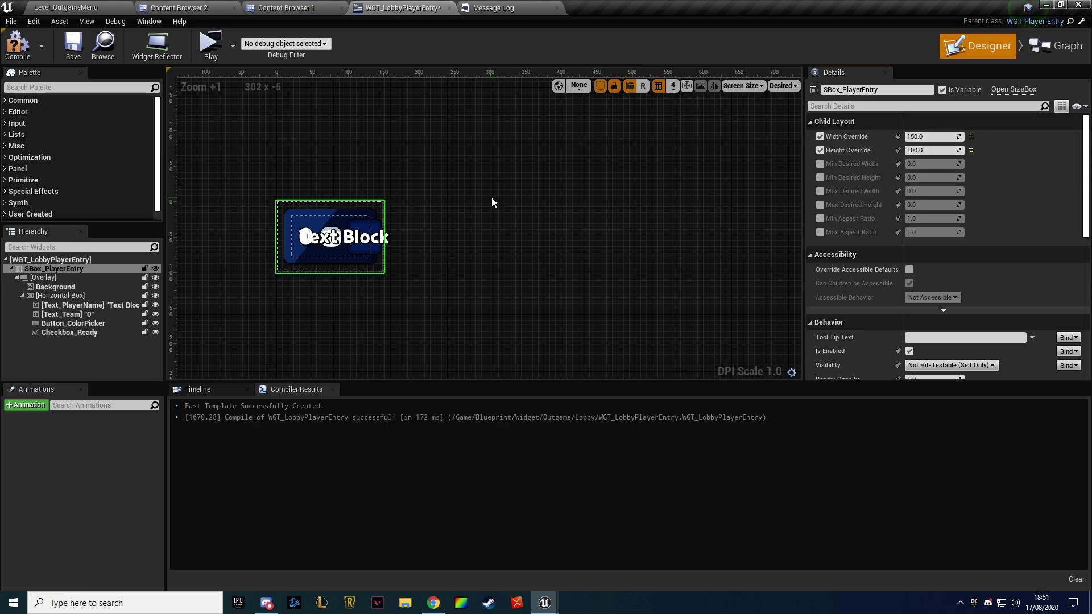
# Set the entry size box's width override to 400, leaving the height at 100
pyautogui.click(946, 138)
pyautogui.click(943, 137)
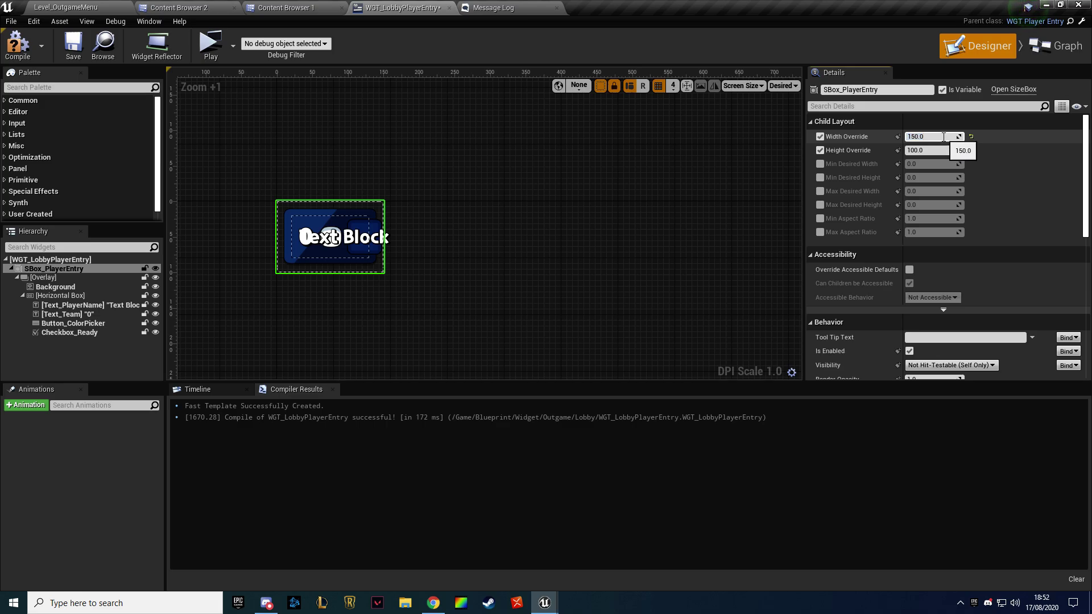
pyautogui.hotkey('ctrl', 'a')
pyautogui.write('300')
pyautogui.press('Return')
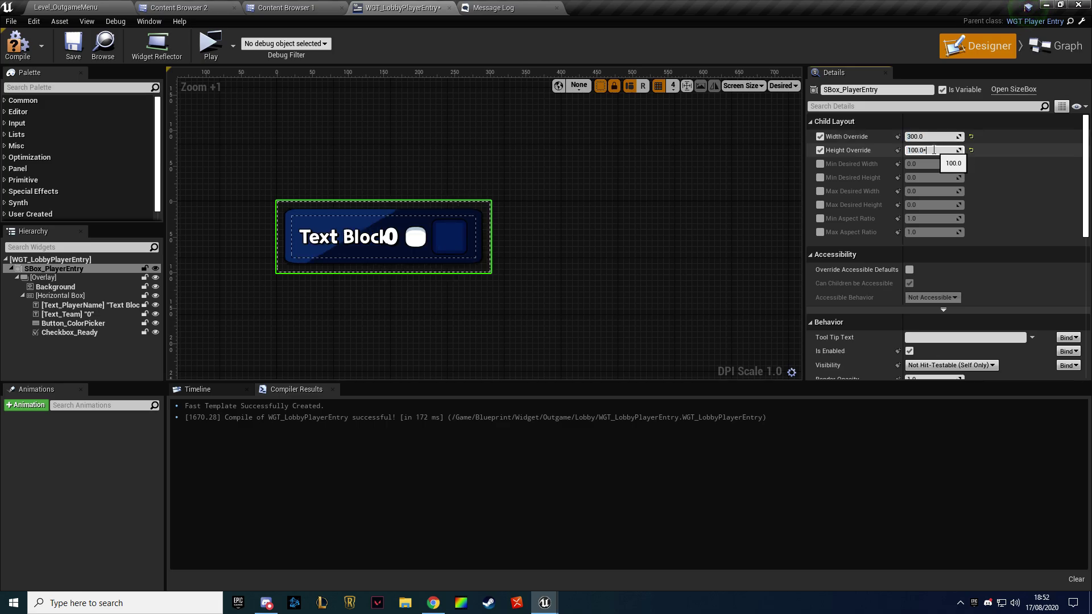
pyautogui.press('Return')
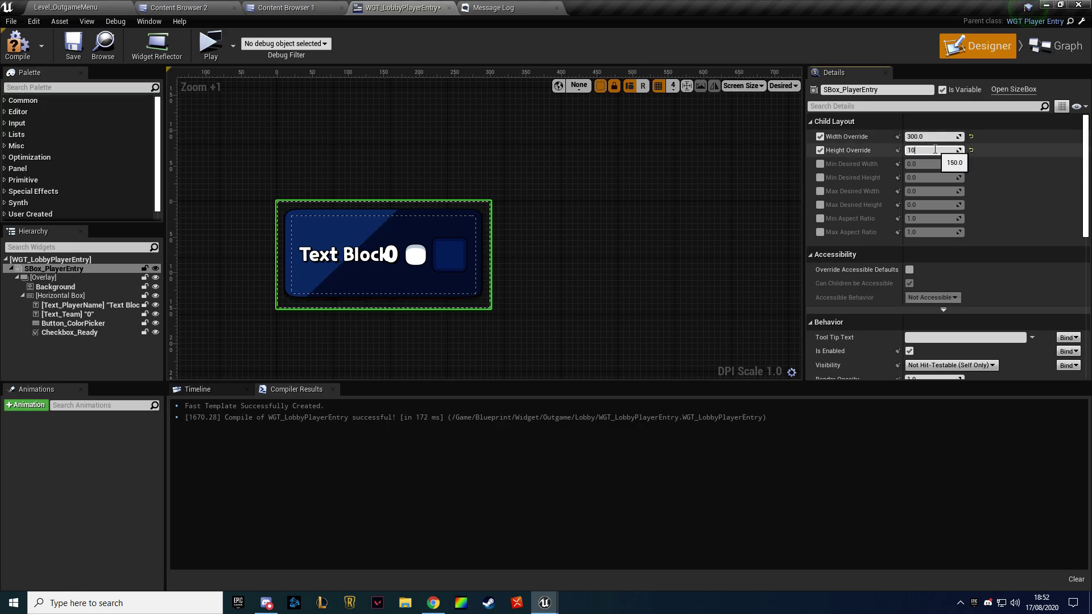
pyautogui.press('Return')
pyautogui.press('Return')
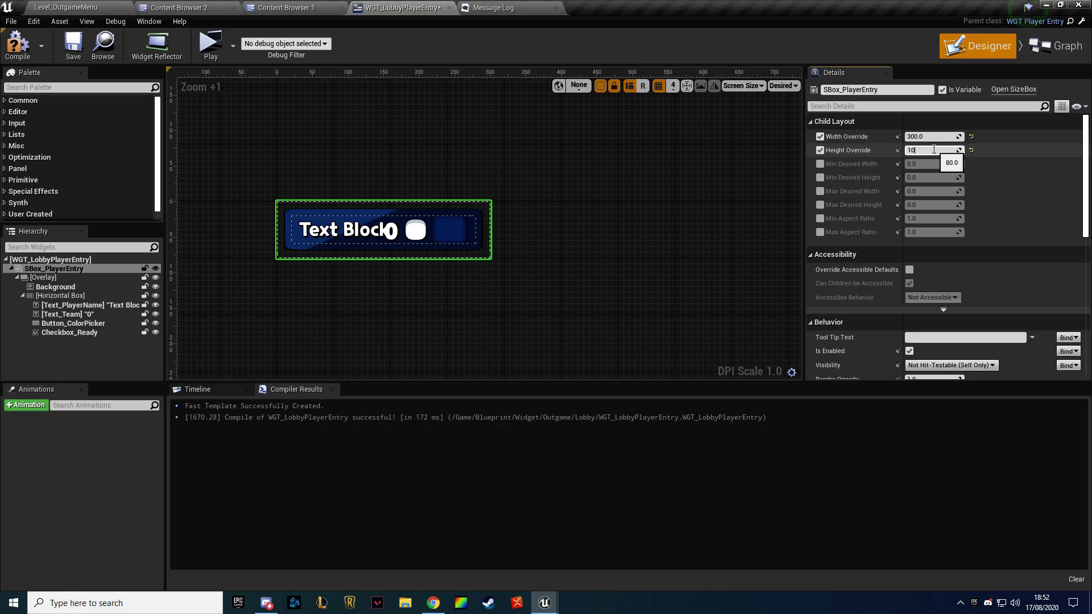
pyautogui.write('0')
pyautogui.press('Return')
pyautogui.click(937, 137)
pyautogui.write('400')
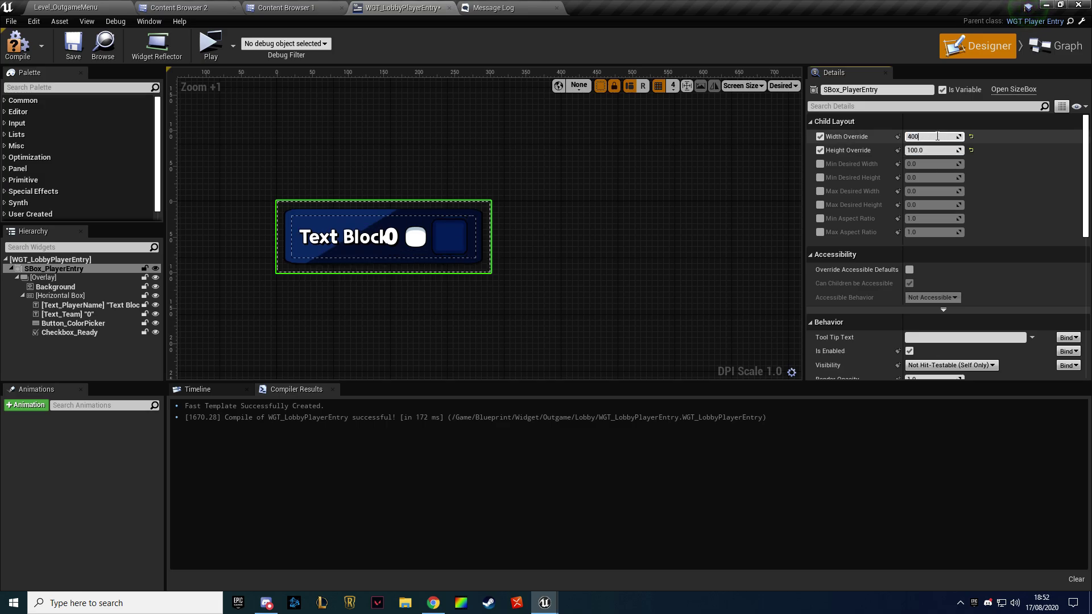
pyautogui.press('Return')
# Compile and save the widget, then check the resized entry in the multiplayer preview
pyautogui.click(17, 45)
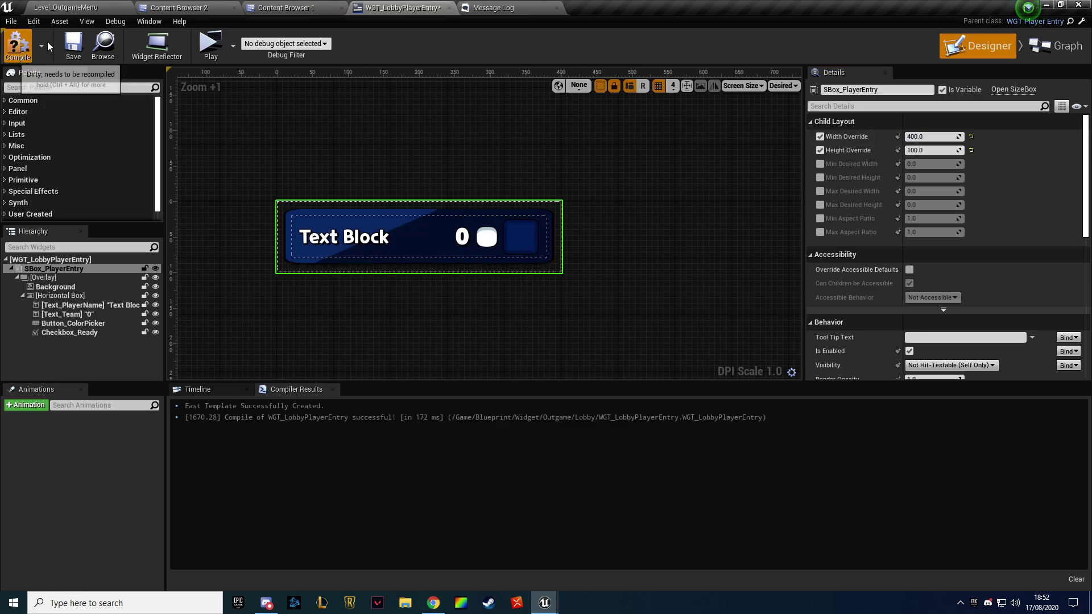
pyautogui.click(209, 53)
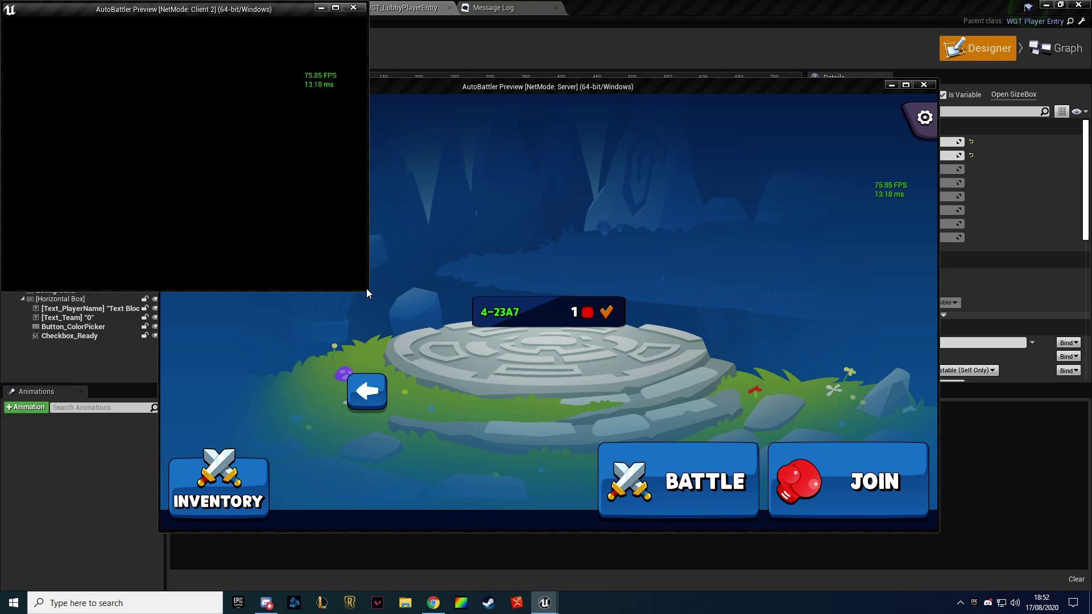
pyautogui.click(608, 296)
pyautogui.press('Escape')
# Center Checkbox_Ready vertically and align it right, then compile and save the player entry widget
pyautogui.click(521, 236)
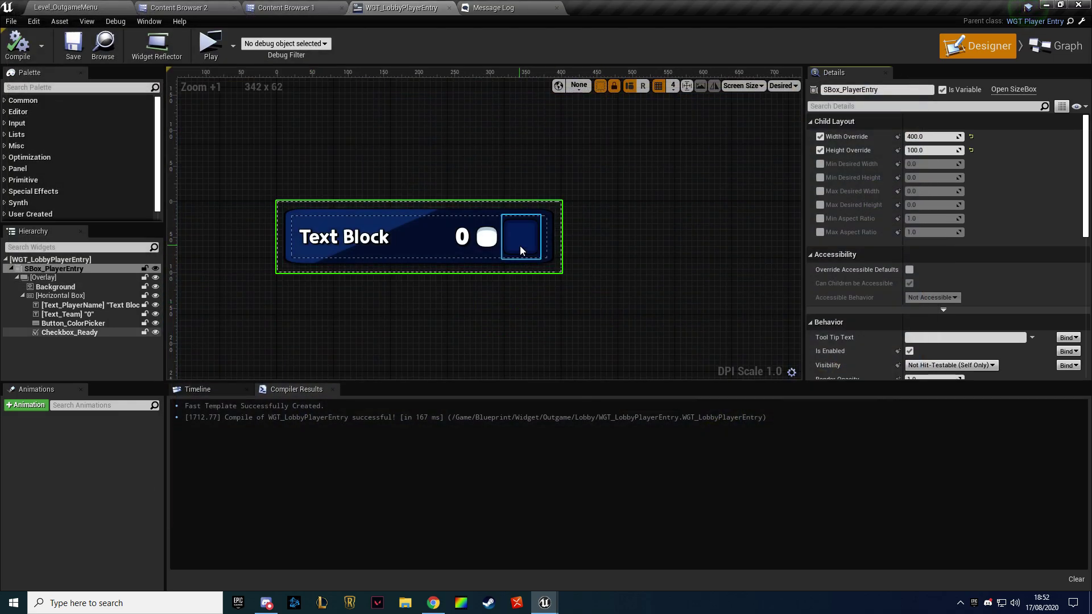
pyautogui.click(927, 240)
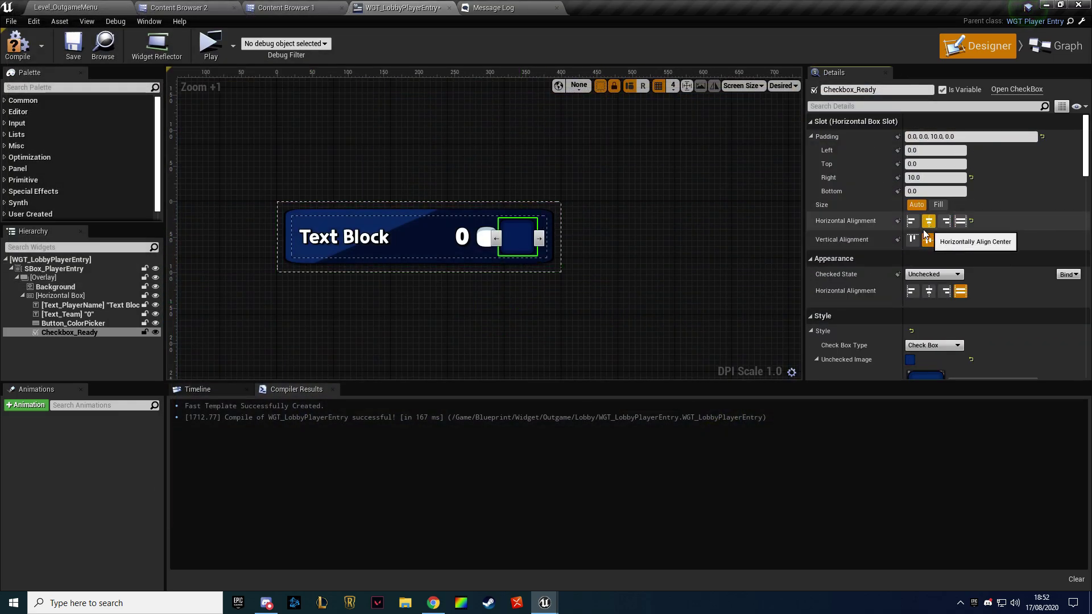
pyautogui.click(928, 220)
pyautogui.click(945, 220)
pyautogui.click(22, 56)
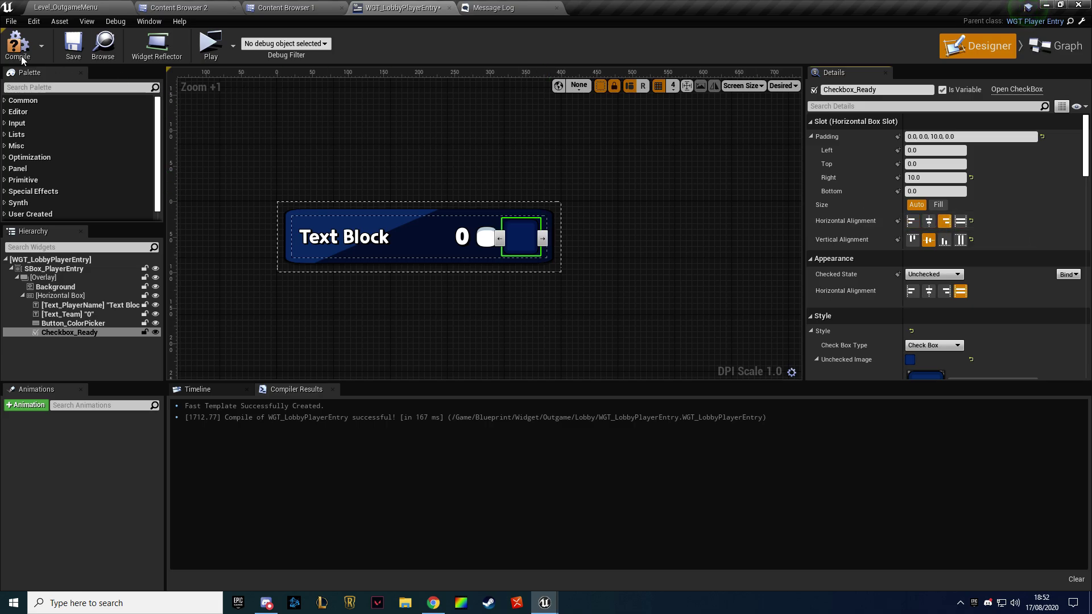
pyautogui.click(83, 53)
# Launch the multiplayer preview again and enlarge the Client 2 window
pyautogui.click(210, 45)
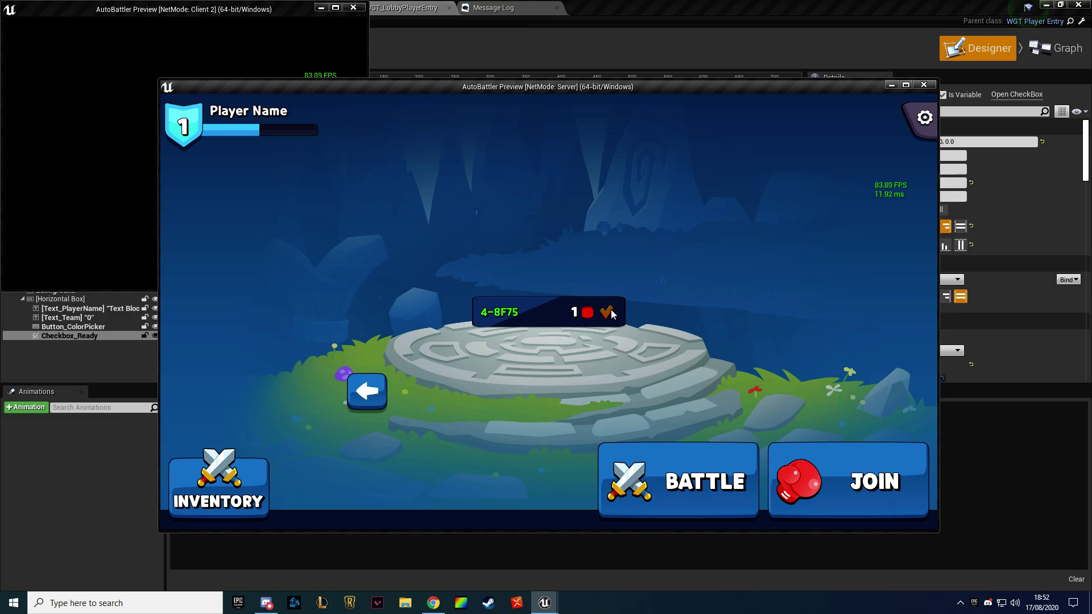
pyautogui.press('Escape')
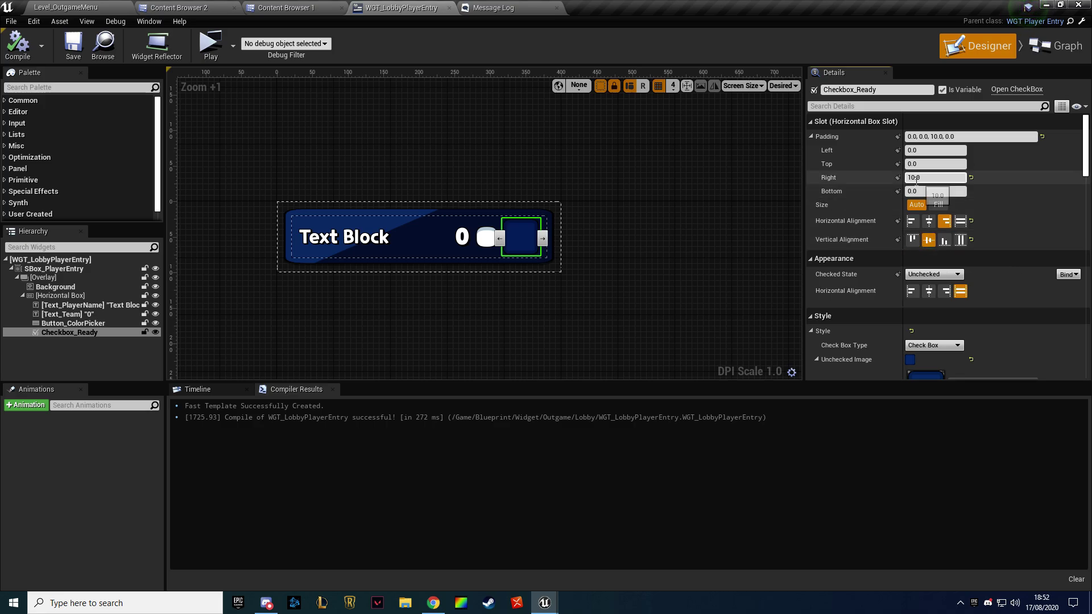
pyautogui.click(210, 44)
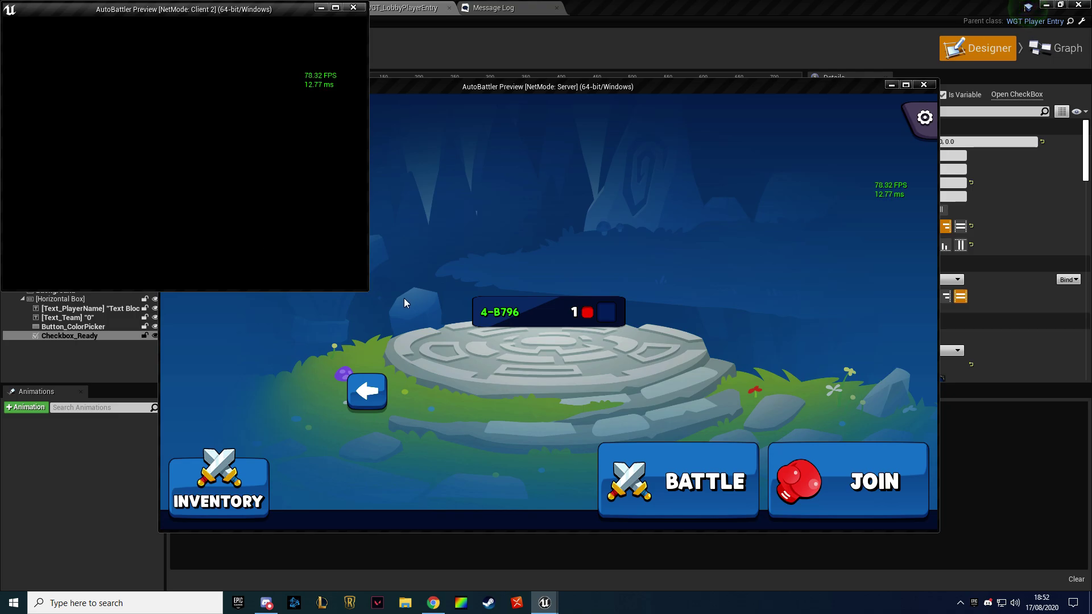
pyautogui.moveTo(368, 291); pyautogui.dragTo(489, 374)
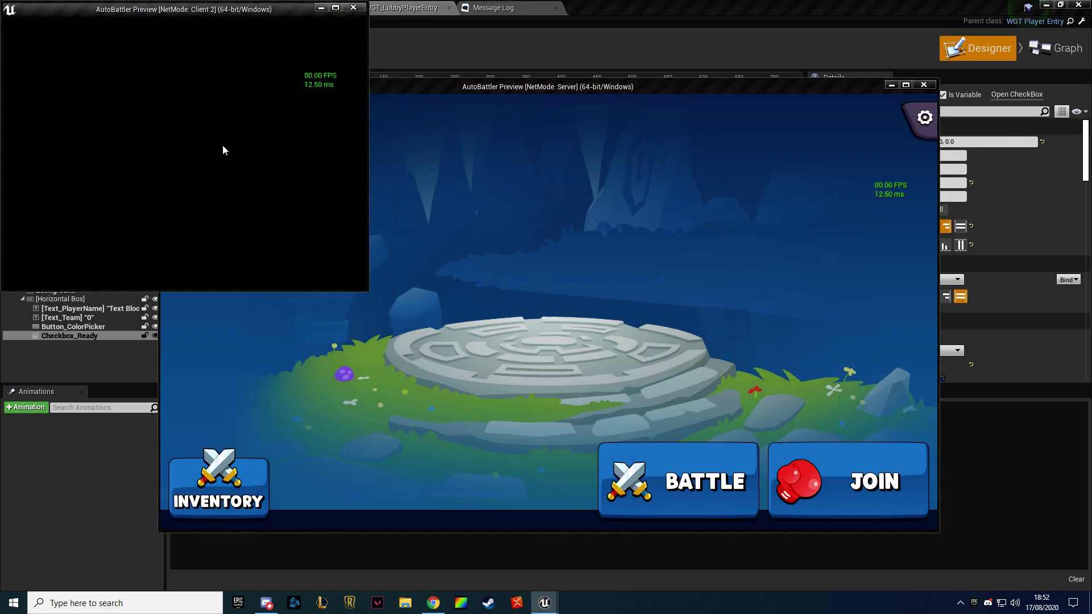
pyautogui.click(640, 398)
# Host a lobby on the server, join it from the client, and mark the client ready
pyautogui.click(677, 480)
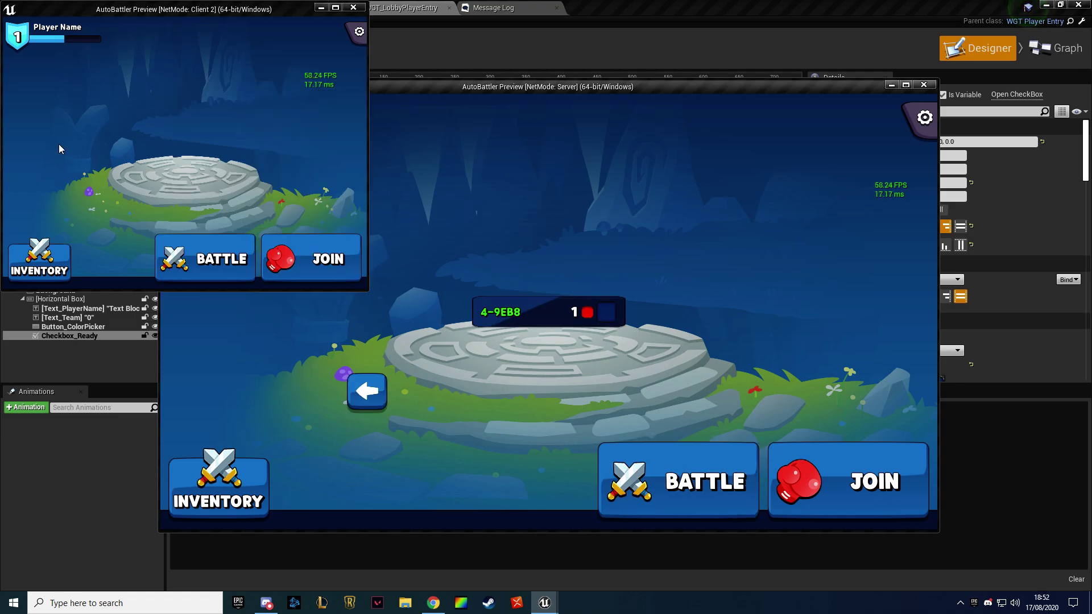
pyautogui.click(311, 259)
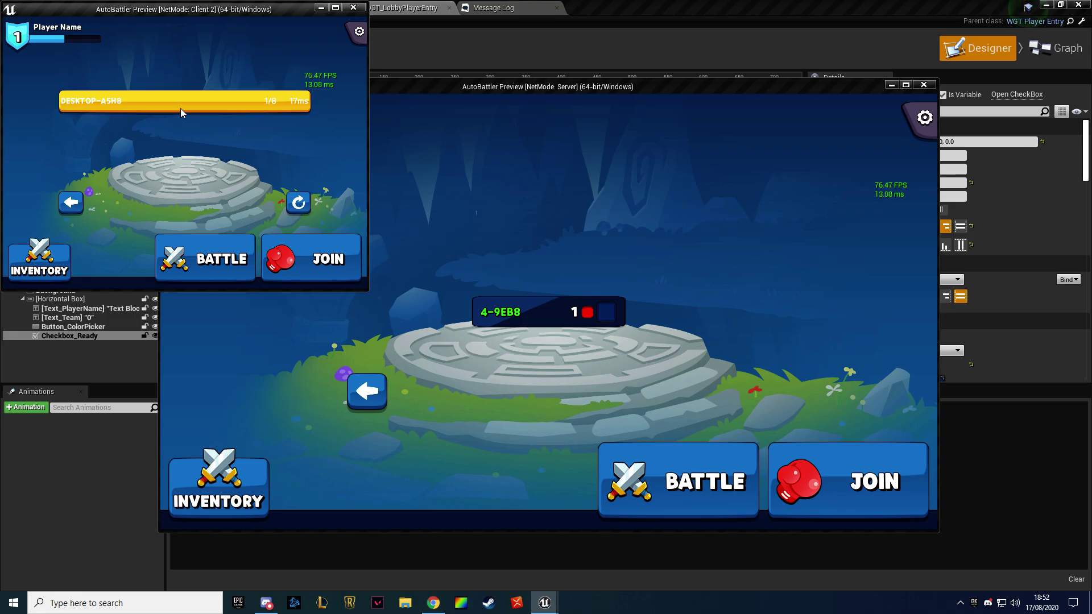
pyautogui.click(180, 106)
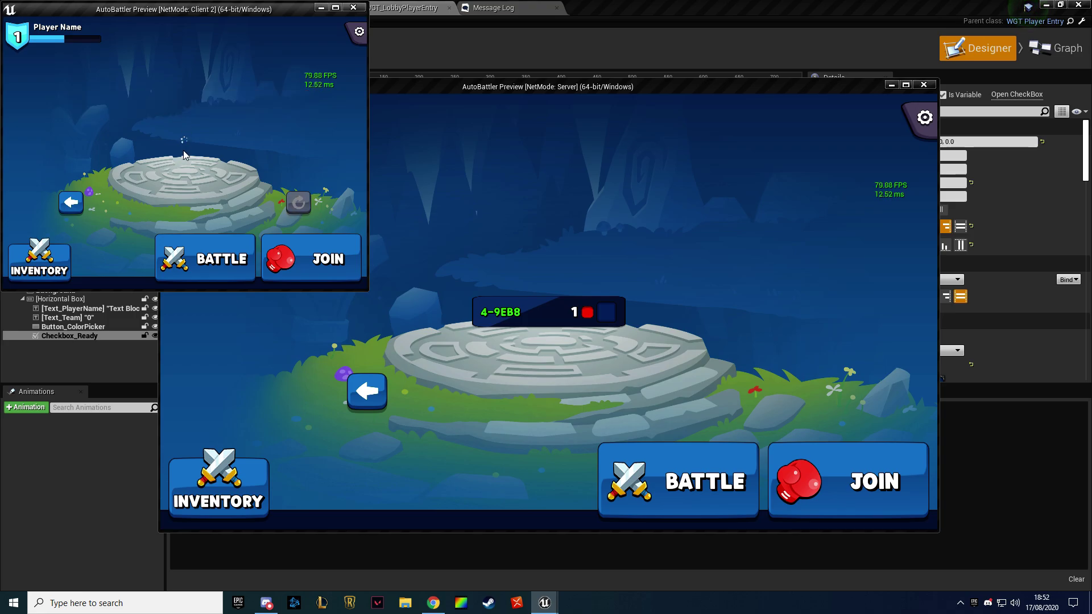
pyautogui.click(222, 140)
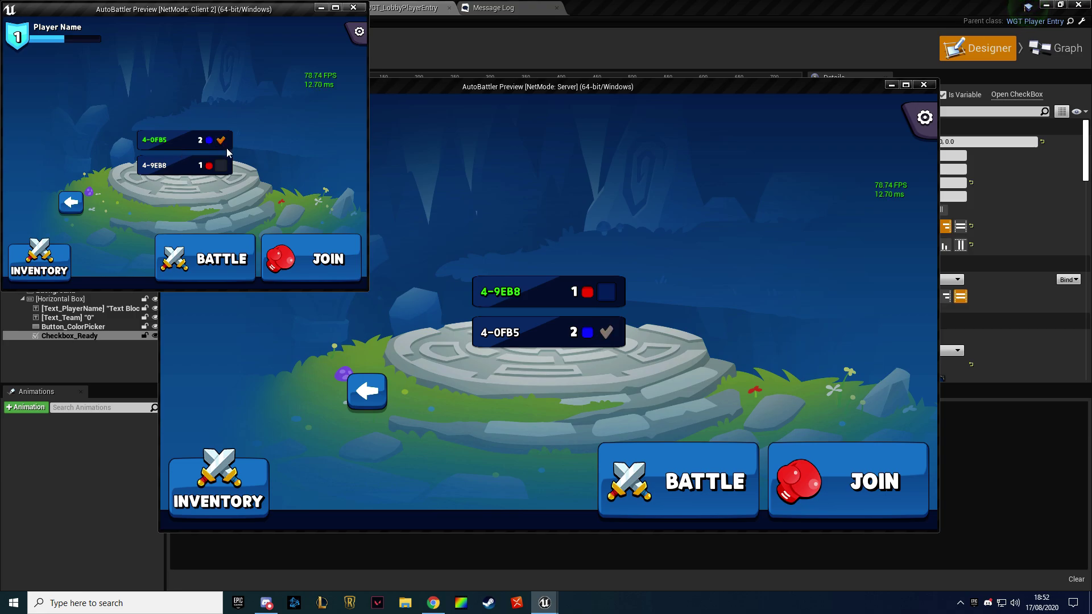
pyautogui.click(646, 240)
pyautogui.click(126, 163)
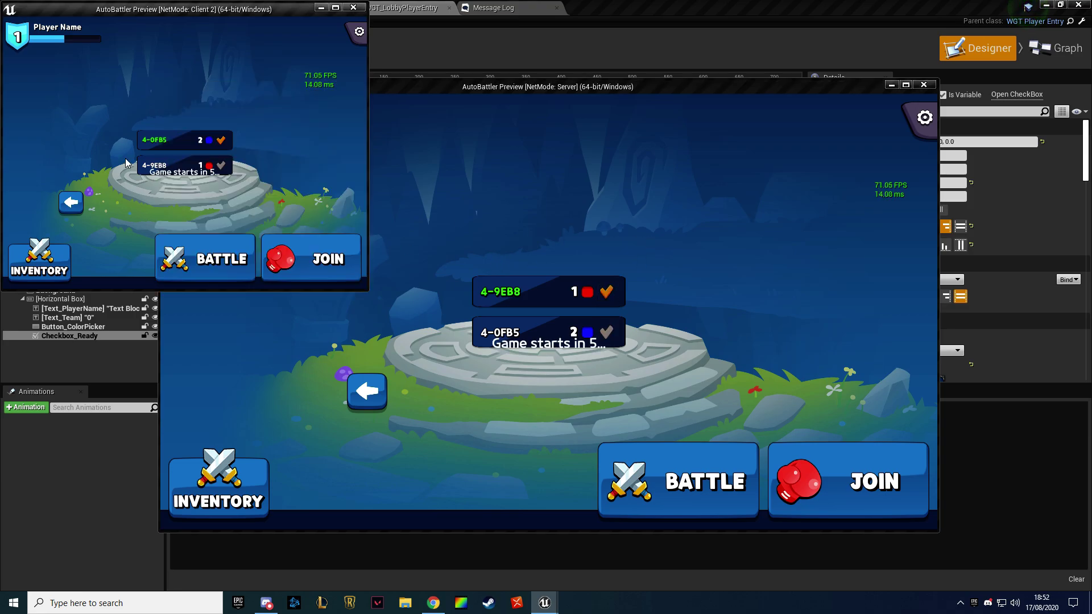
# End the preview and open WGT_MultiplayerLobby through the asset search for 'lobby wgt'
pyautogui.press('Escape')
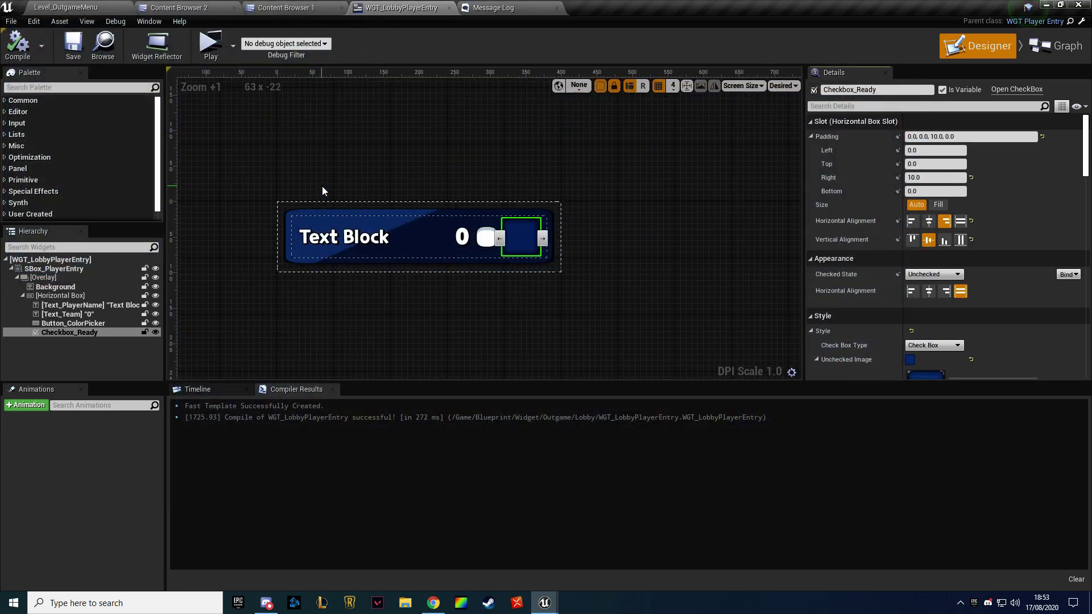
pyautogui.hotkey('ctrl', 'p')
pyautogui.write('lo')
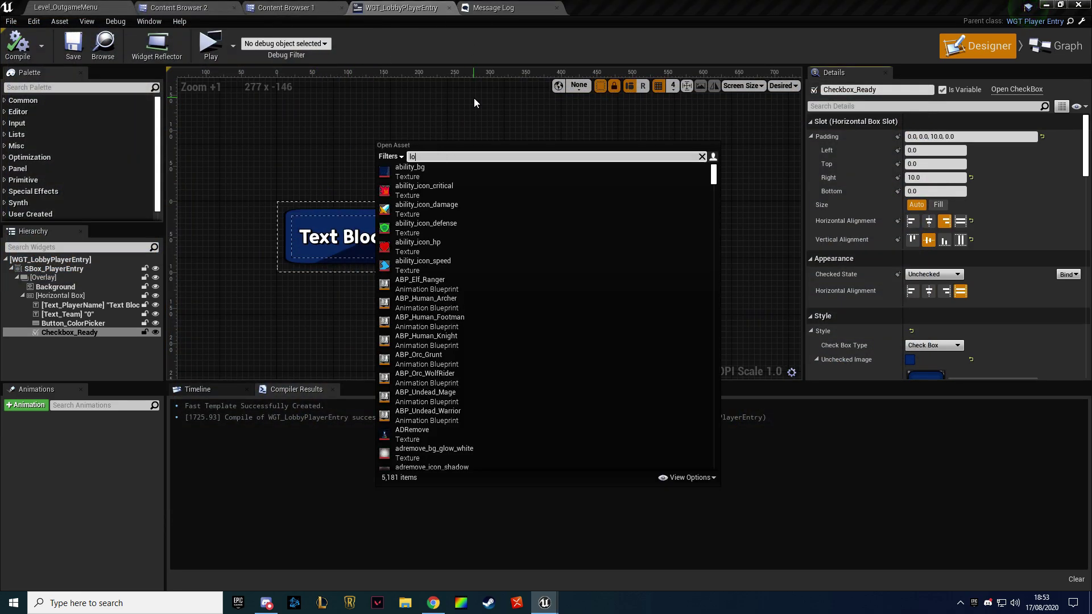
pyautogui.write('bby wgt')
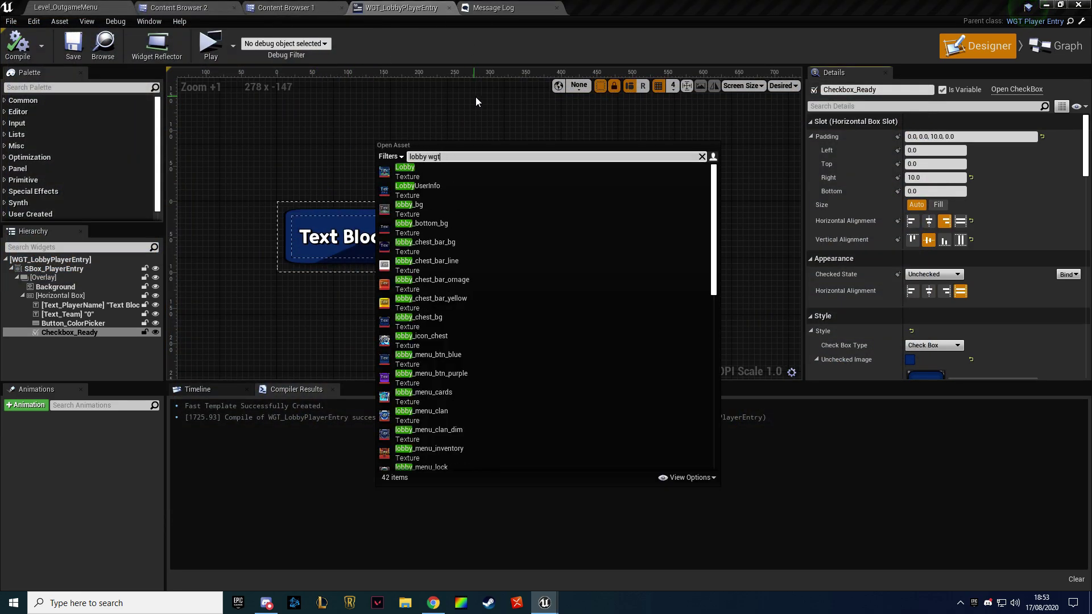
pyautogui.click(467, 211)
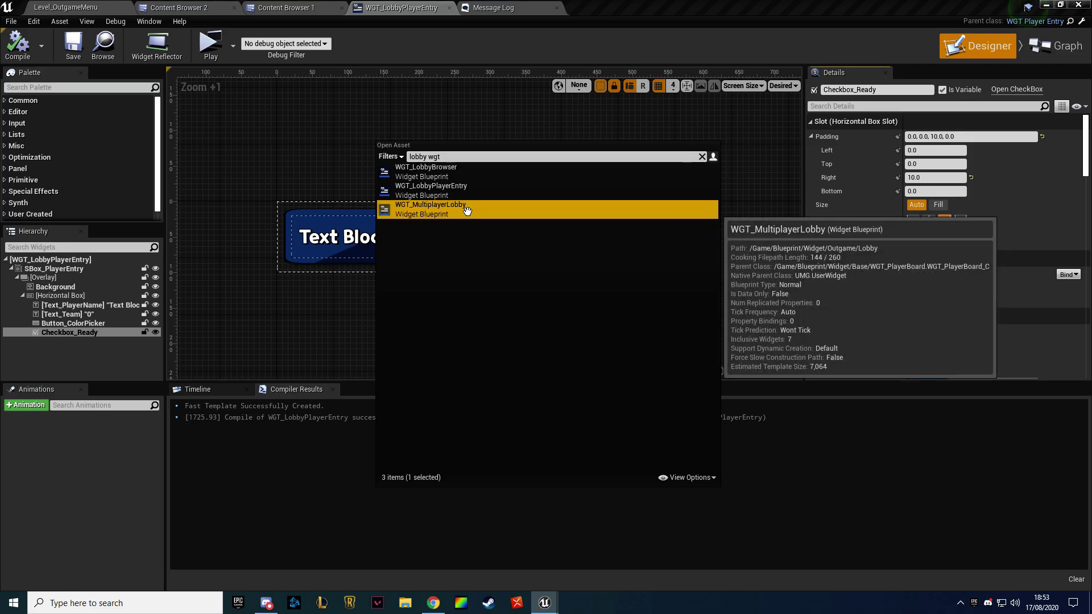
pyautogui.doubleClick(467, 211)
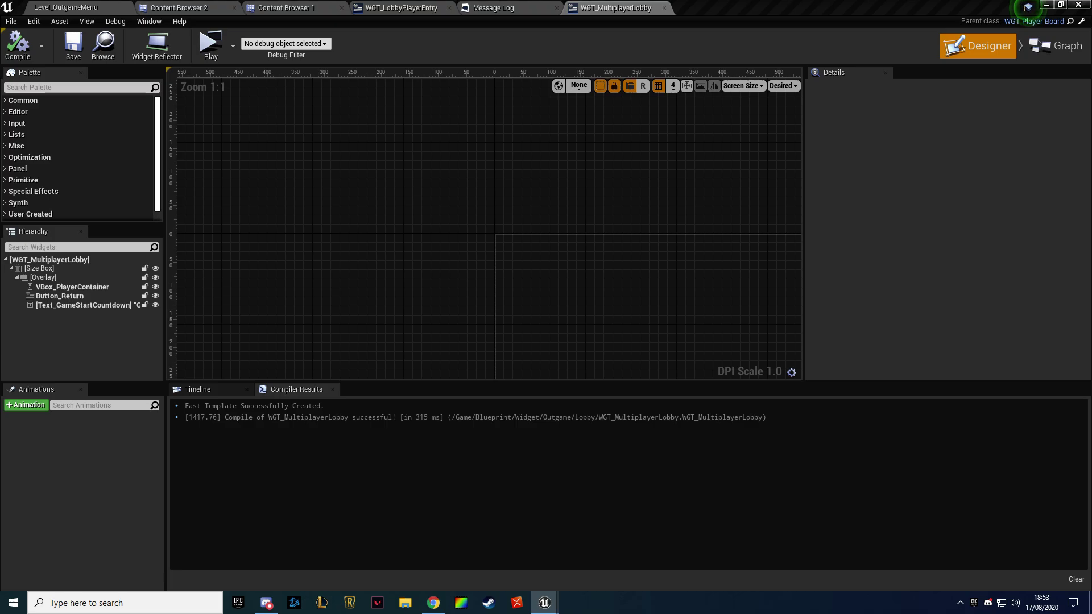
# Look over the LockScreen and PlayResult reference images
pyautogui.click(285, 8)
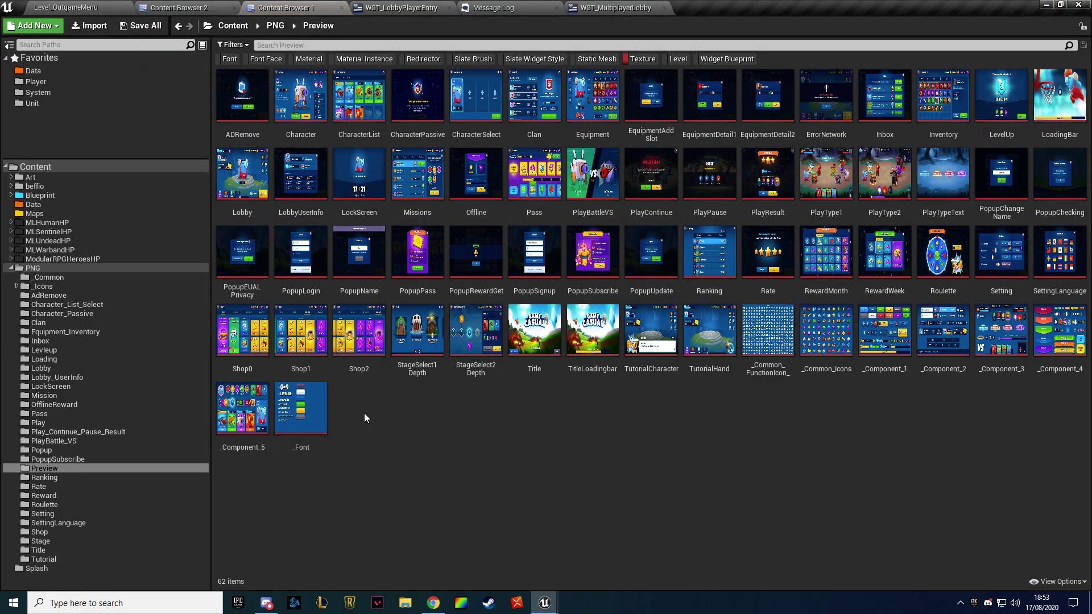
pyautogui.click(359, 177)
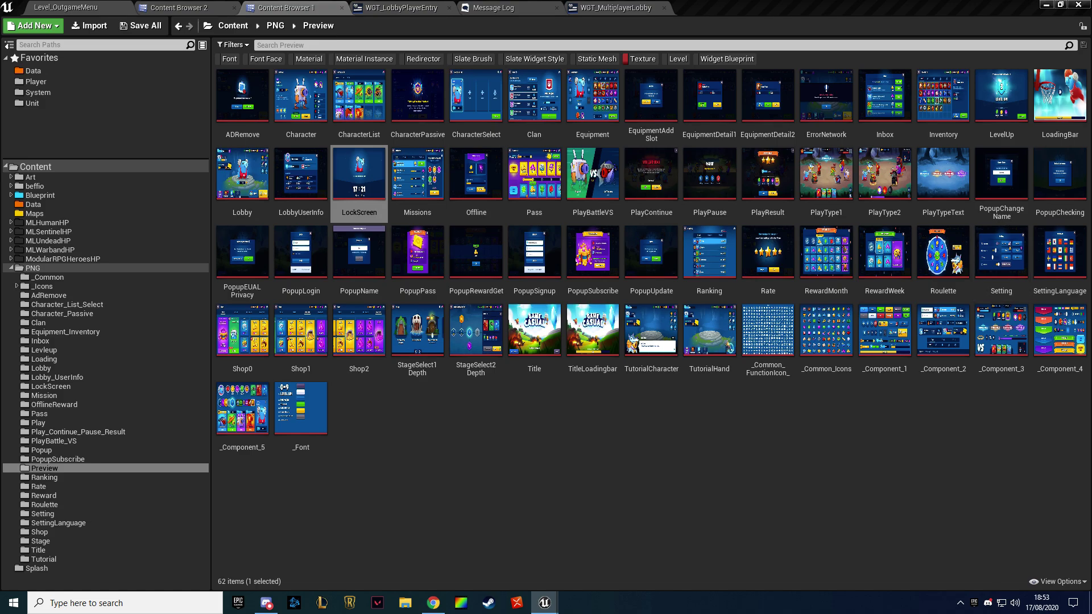
pyautogui.doubleClick(359, 176)
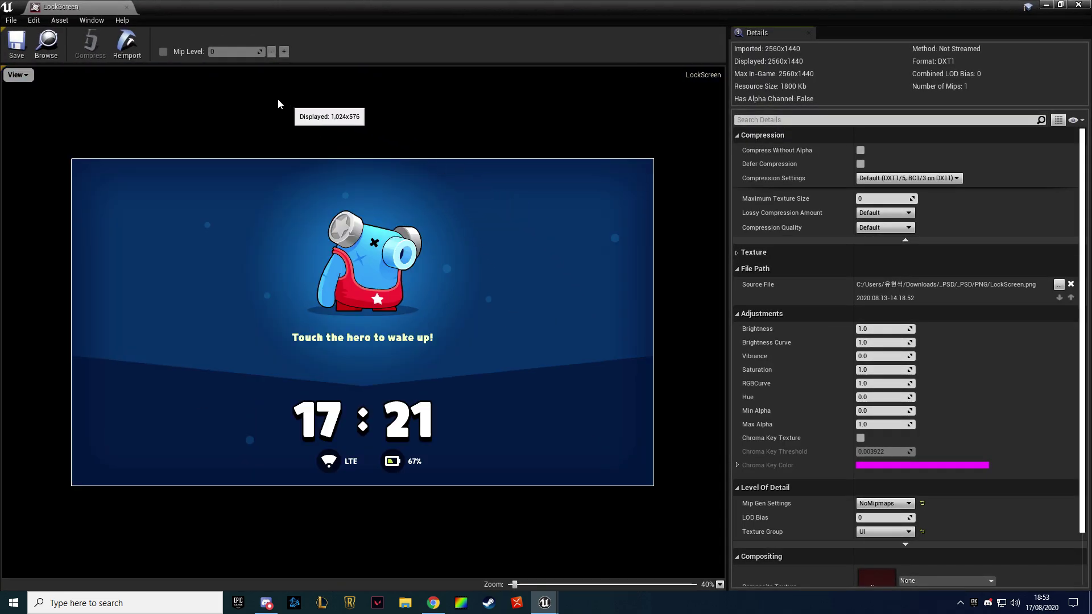
pyautogui.click(126, 7)
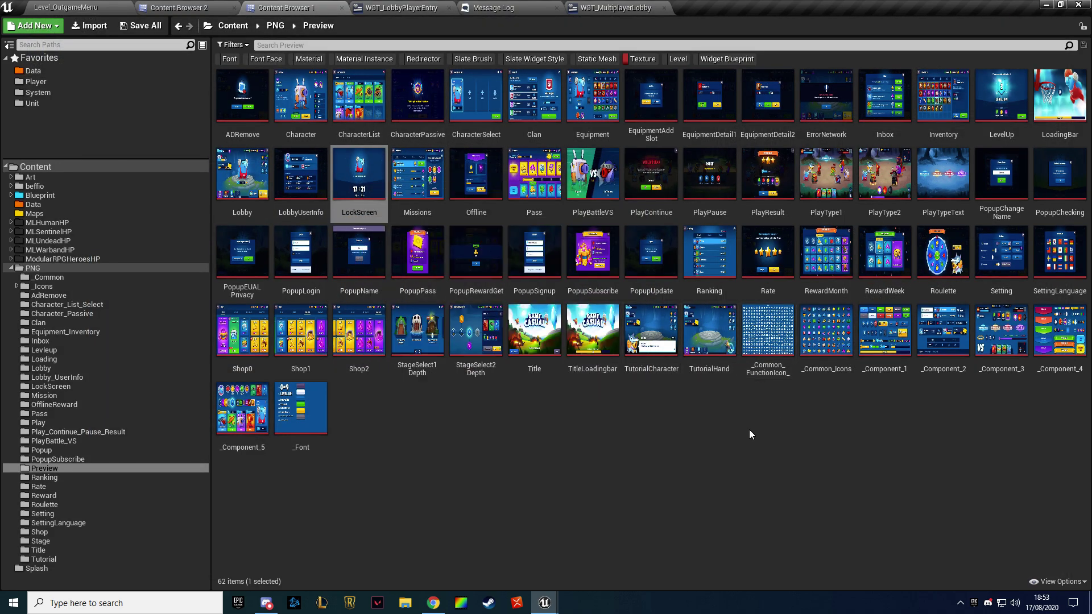
pyautogui.click(767, 177)
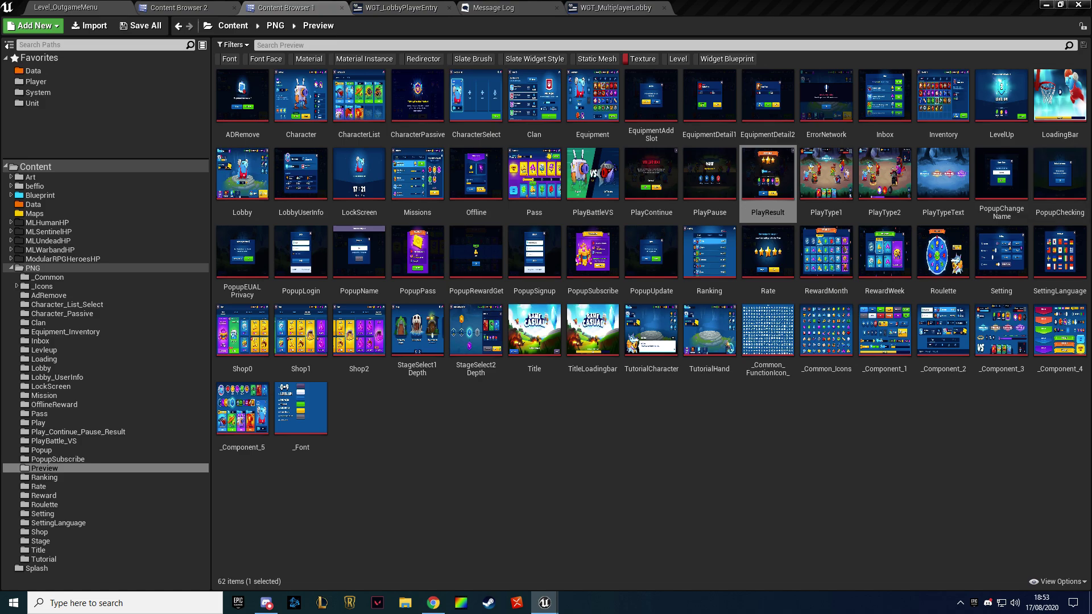
pyautogui.moveTo(623, 370)
# Set Text_GameStartCountdown's padding to 0, then go back to the player entry widget
pyautogui.click(620, 8)
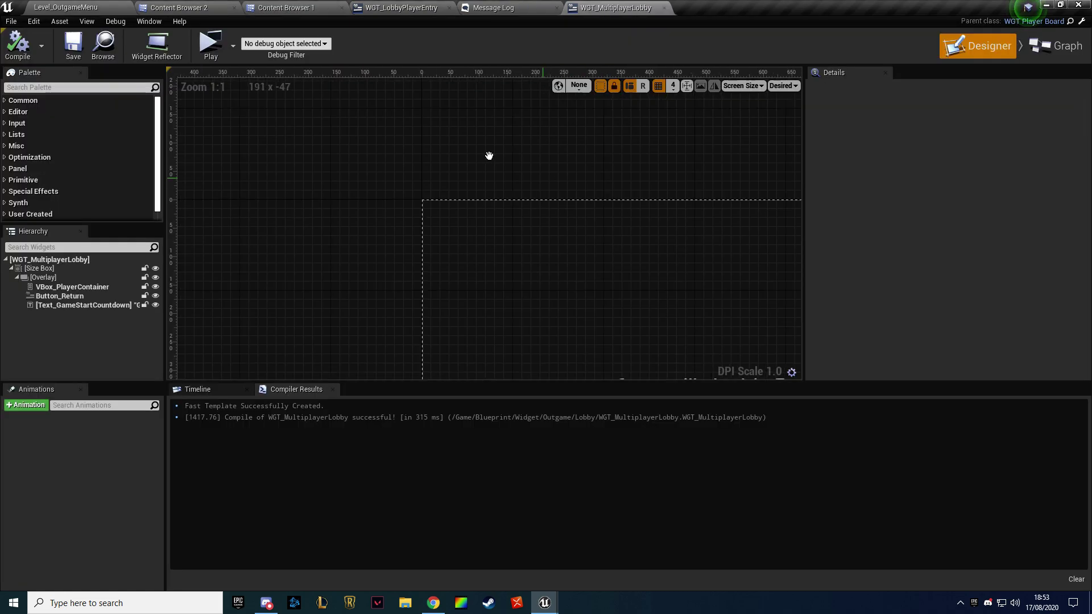
pyautogui.scroll(1, 486, 207)
pyautogui.click(518, 260)
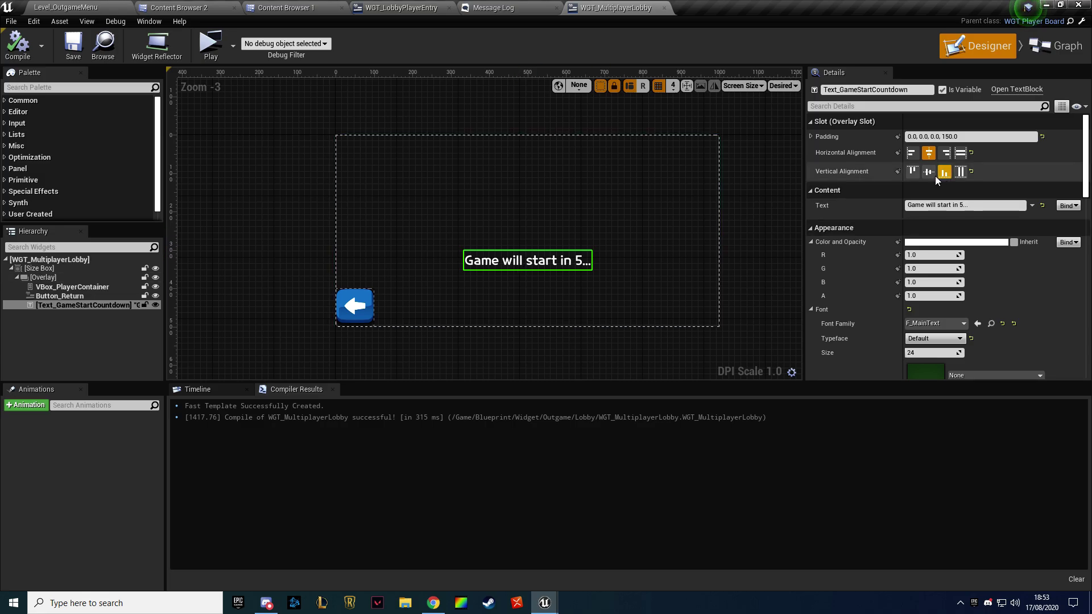
pyautogui.hotkey('ctrl', 'a')
pyautogui.write('0')
pyautogui.press('Return')
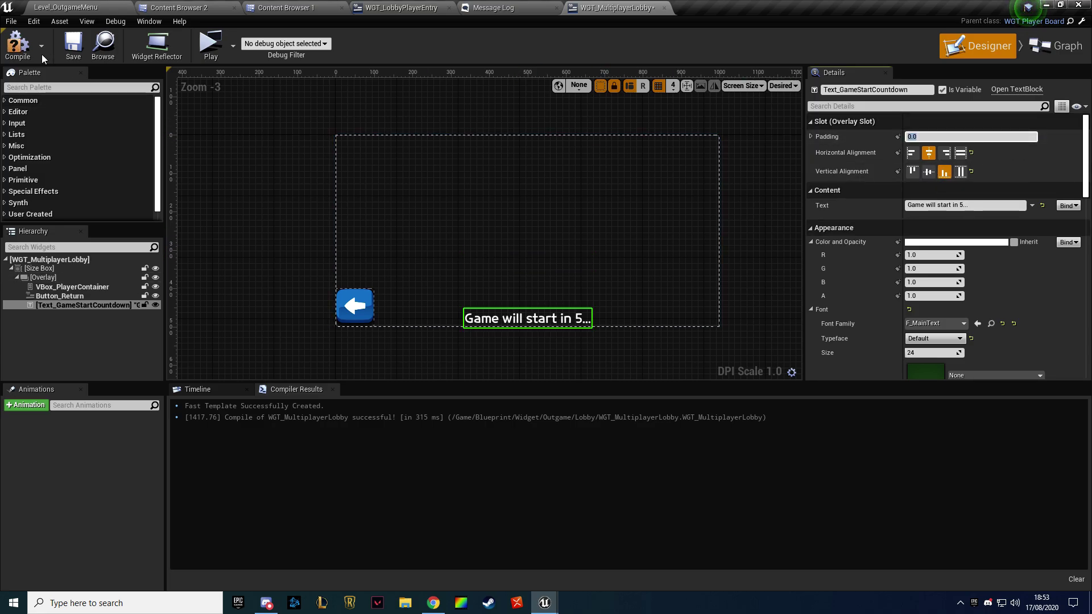
pyautogui.click(401, 7)
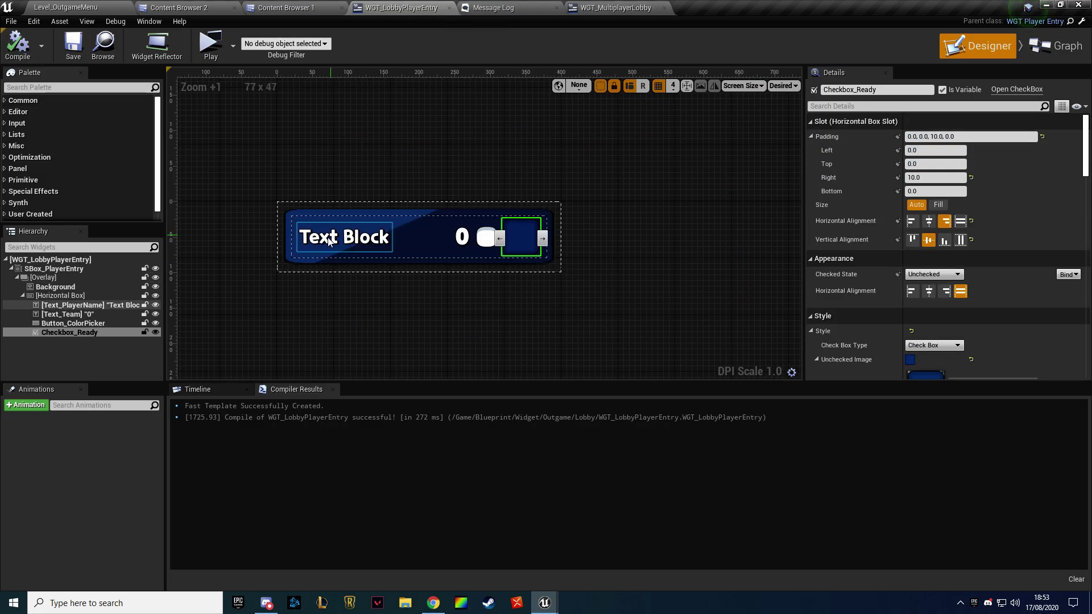
# Set the entry Background's brush image to btn_action_blue, replacing the first pick, button_sky
pyautogui.click(288, 261)
pyautogui.click(1001, 228)
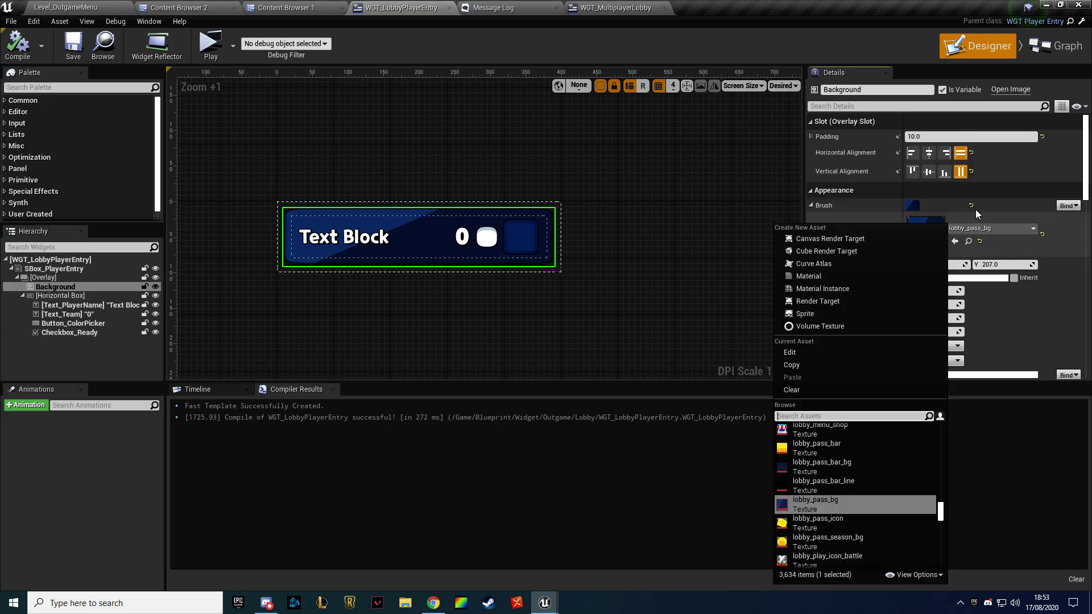
pyautogui.write('button')
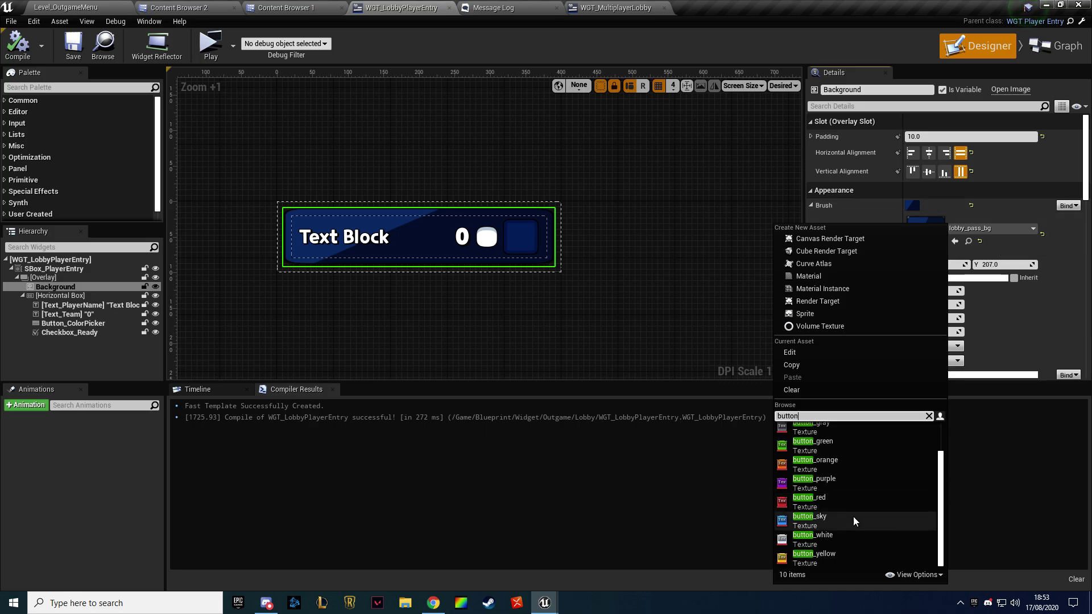
pyautogui.click(853, 519)
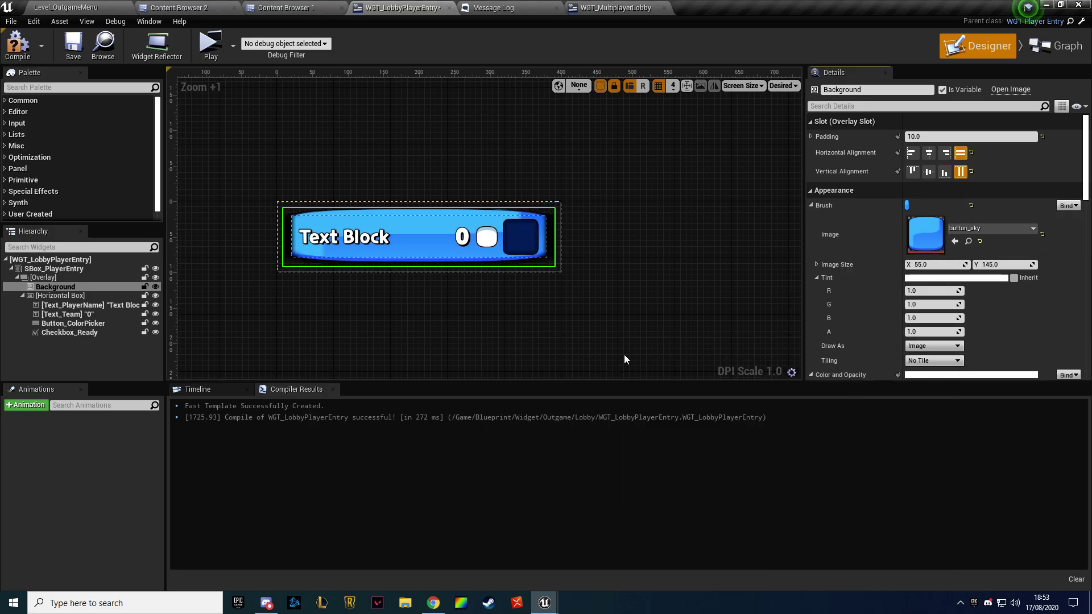
pyautogui.click(986, 230)
pyautogui.write('b')
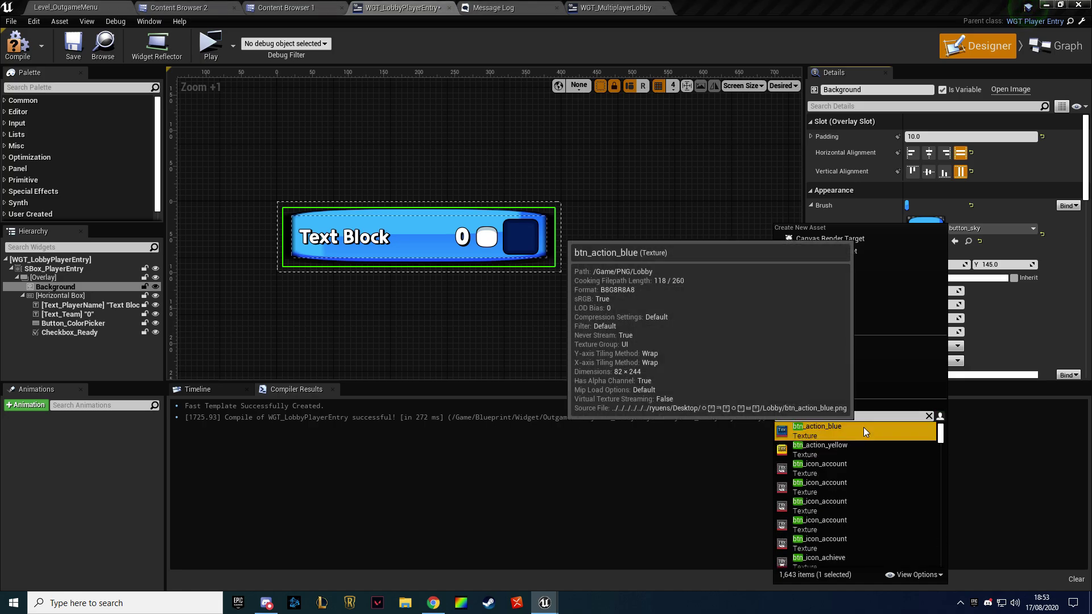
pyautogui.click(863, 429)
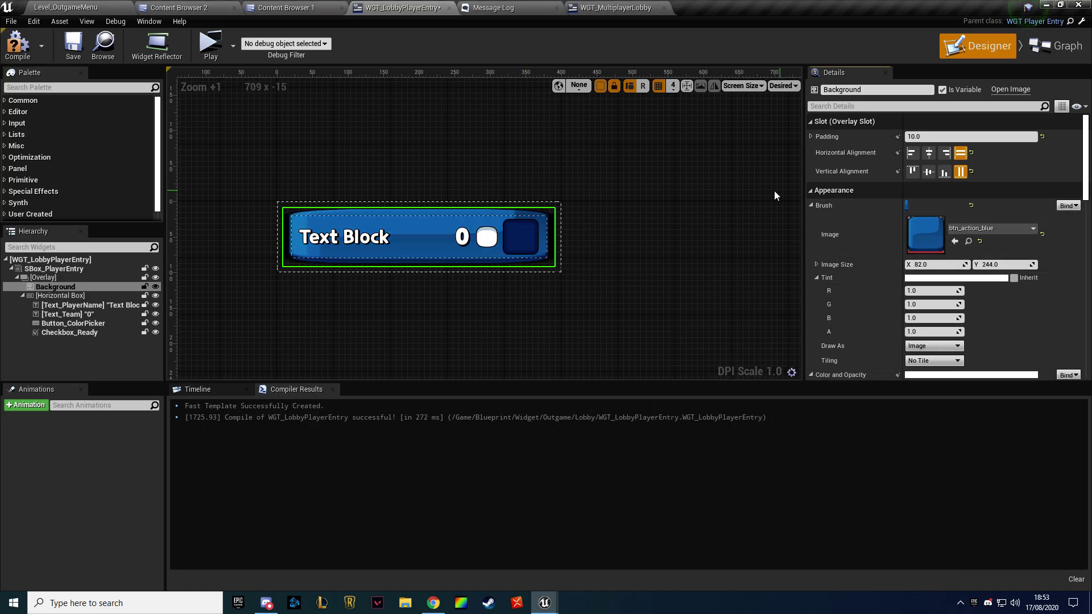
pyautogui.scroll(3, 401, 239)
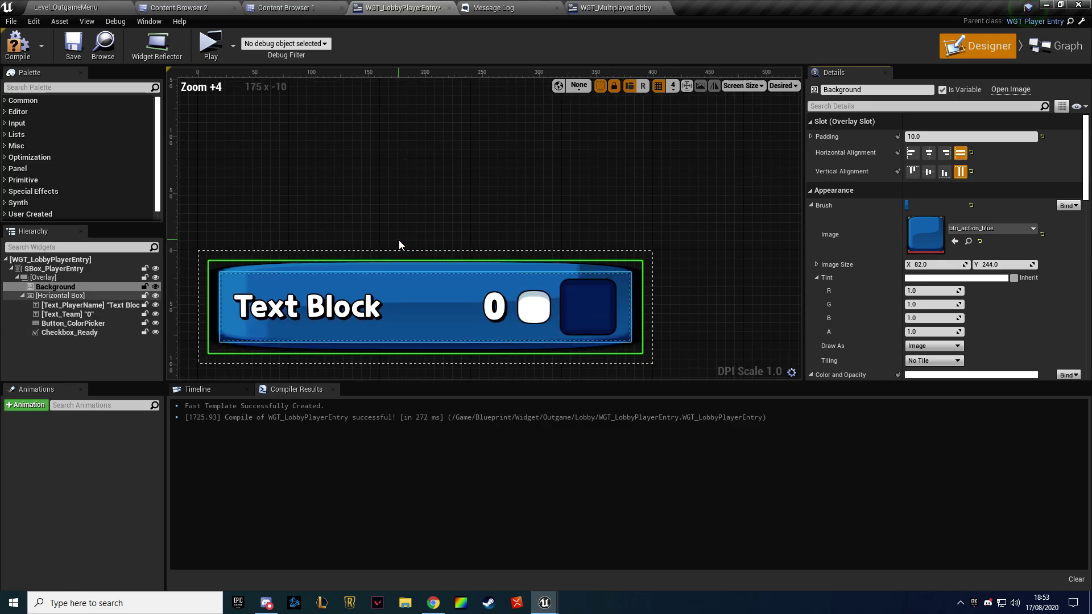
# Compile and save the widget, then check it briefly in the multiplayer preview
pyautogui.click(21, 49)
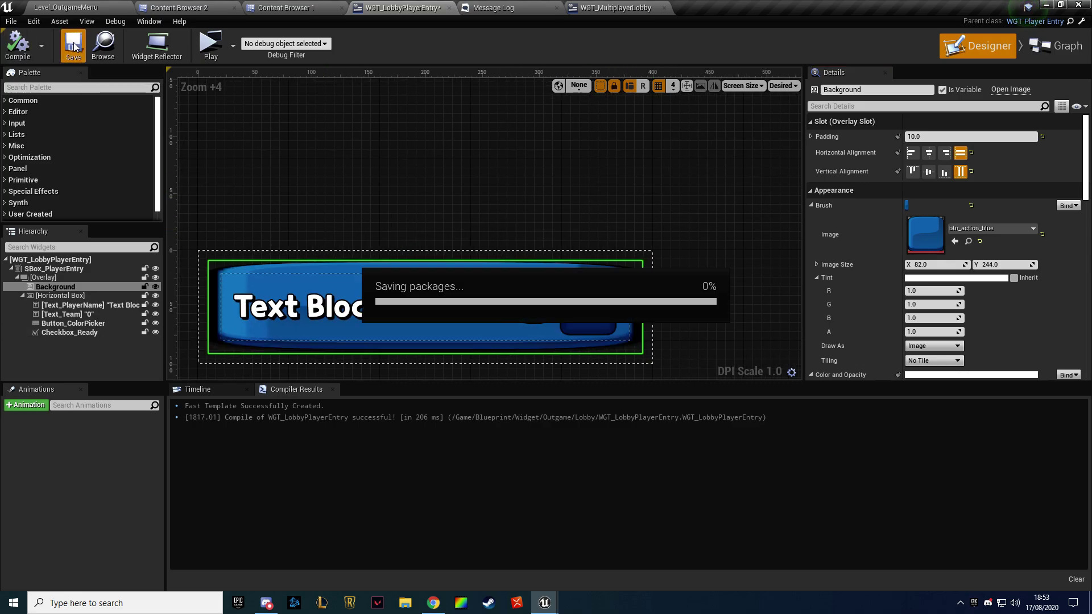
pyautogui.click(211, 45)
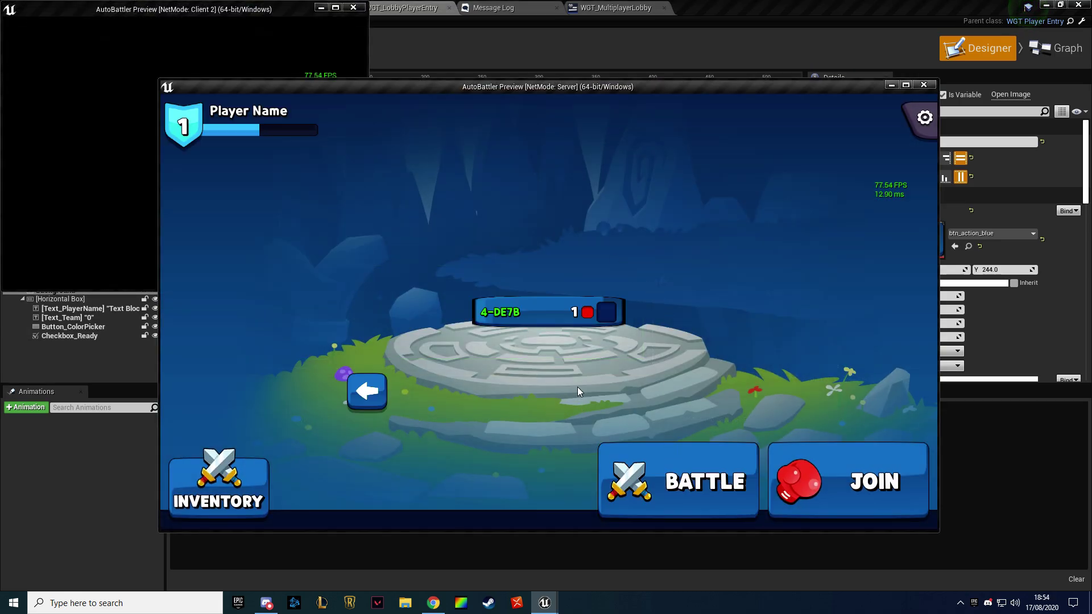
pyautogui.press('Escape')
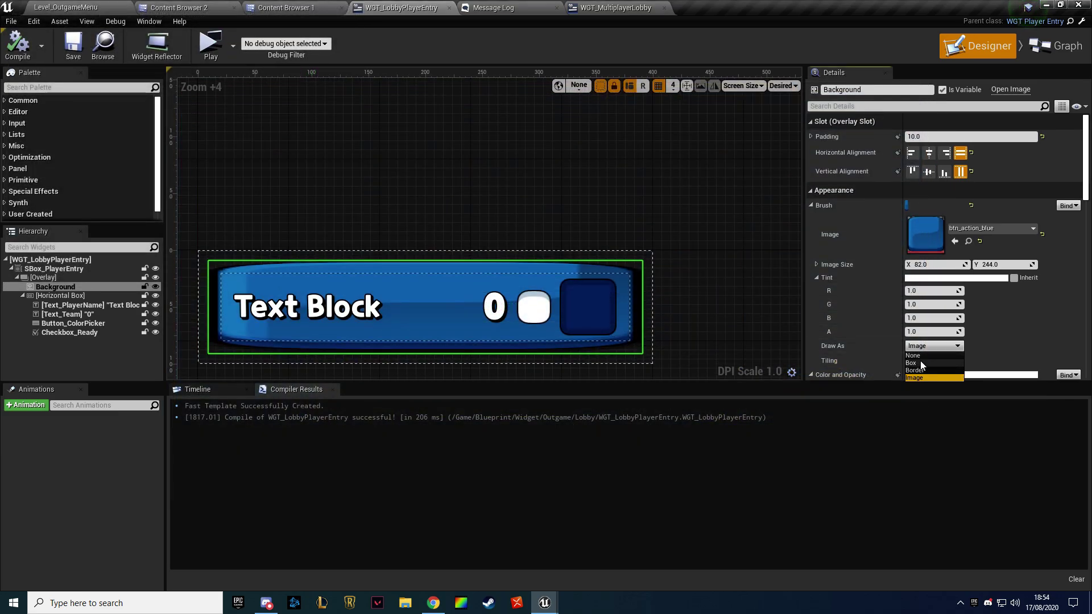
# After one more preview run, set SBox_PlayerEntry's width override to 82 and height to 144
pyautogui.click(211, 44)
pyautogui.press('Escape')
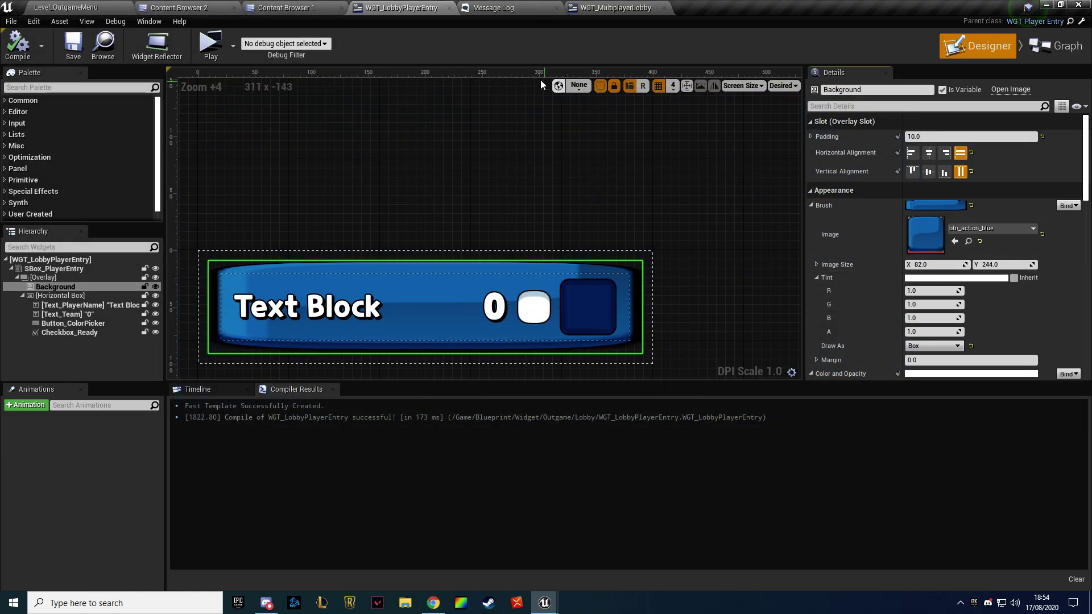
pyautogui.click(54, 269)
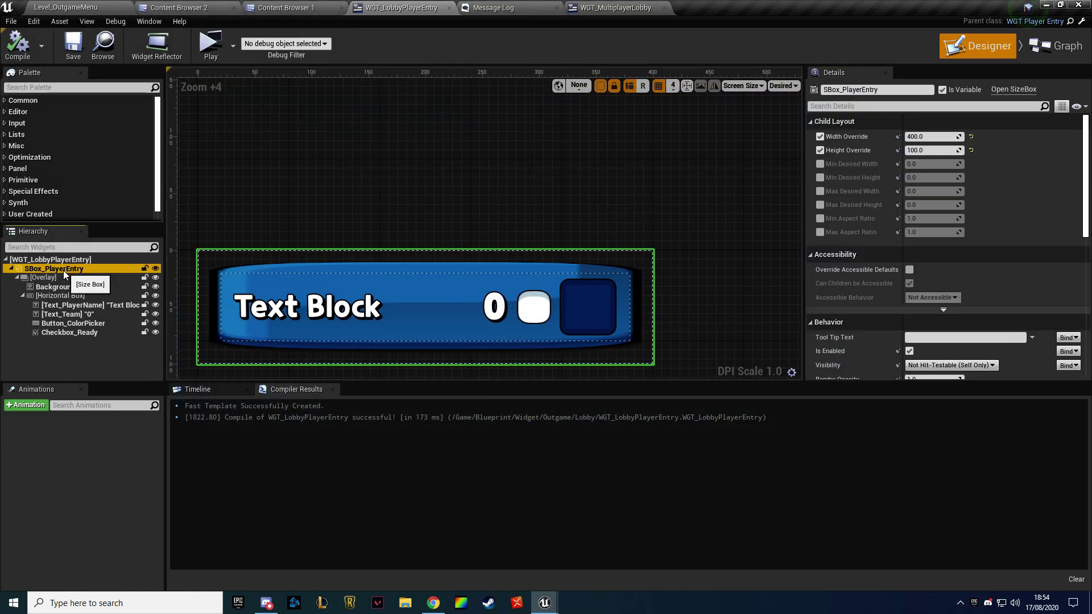
pyautogui.click(928, 137)
pyautogui.write('82')
pyautogui.press('Tab')
pyautogui.write('144')
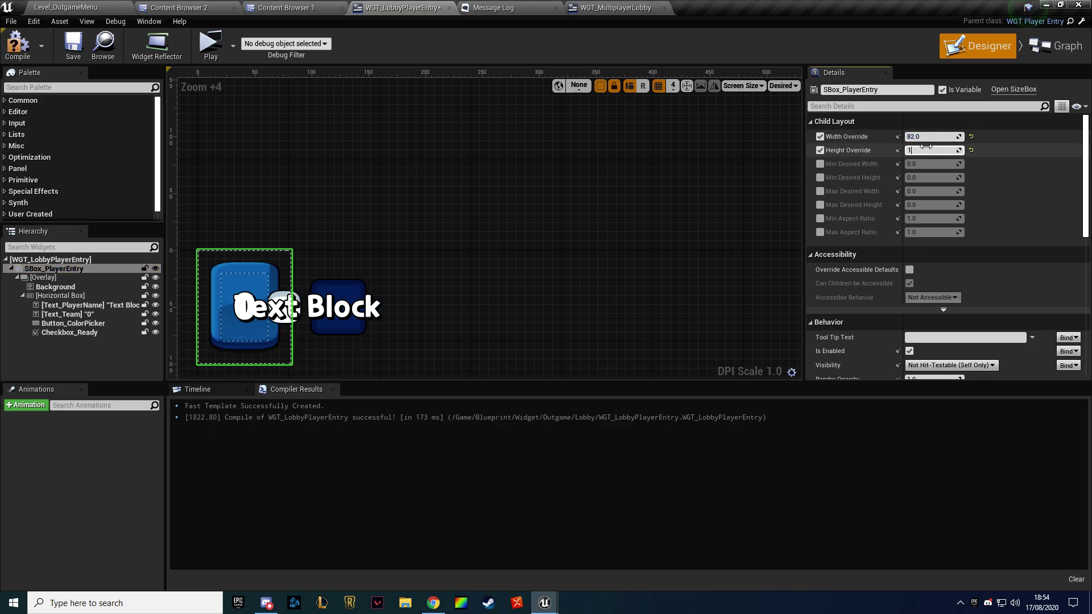
pyautogui.press('Return')
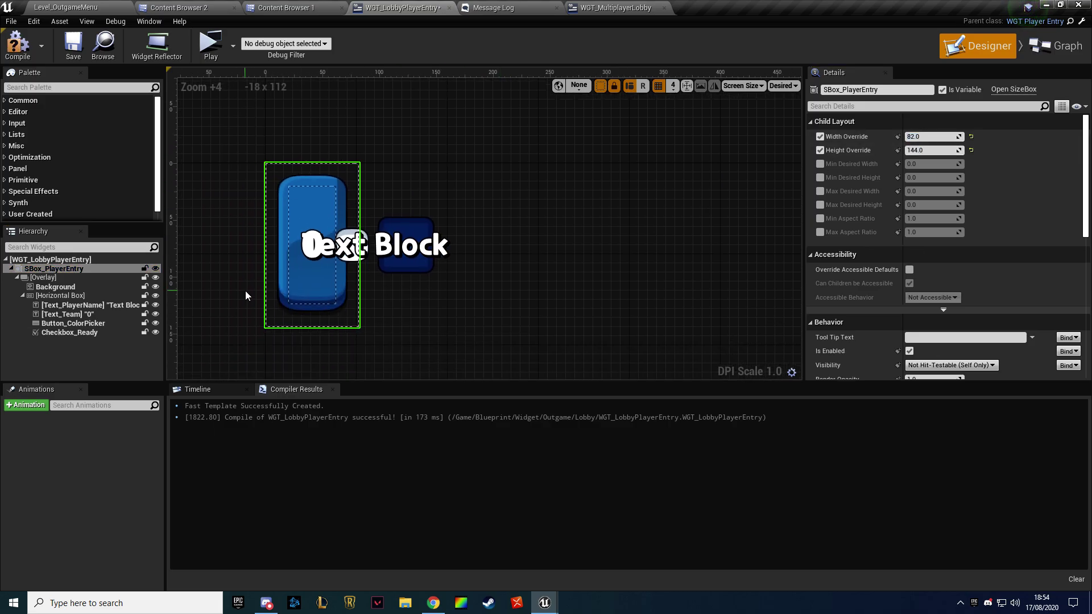
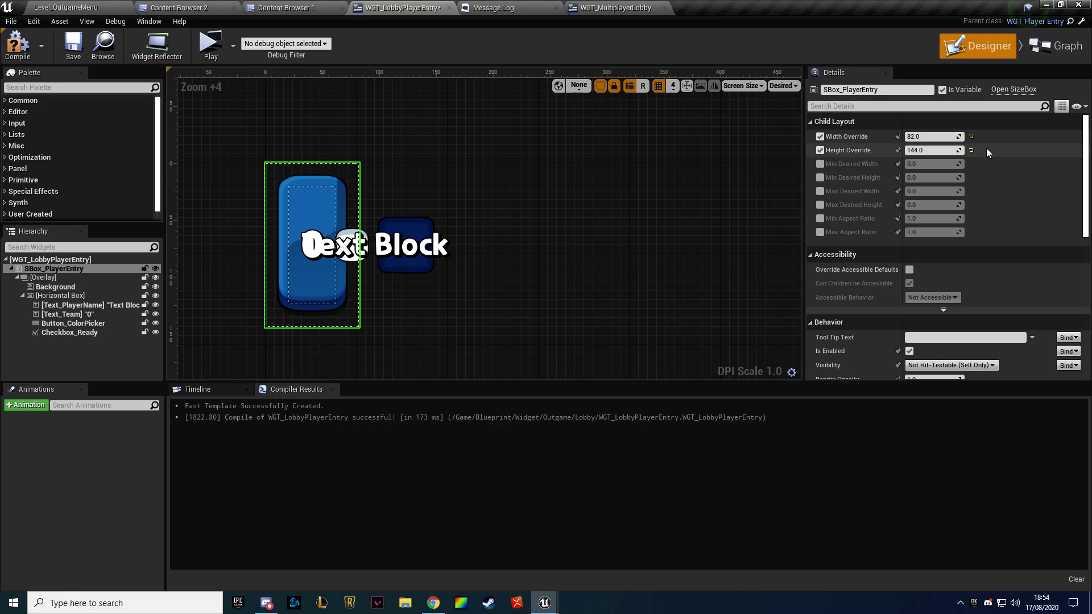
# Clear the width override and undo twice to restore the entry row's full width, then recompile
pyautogui.click(971, 137)
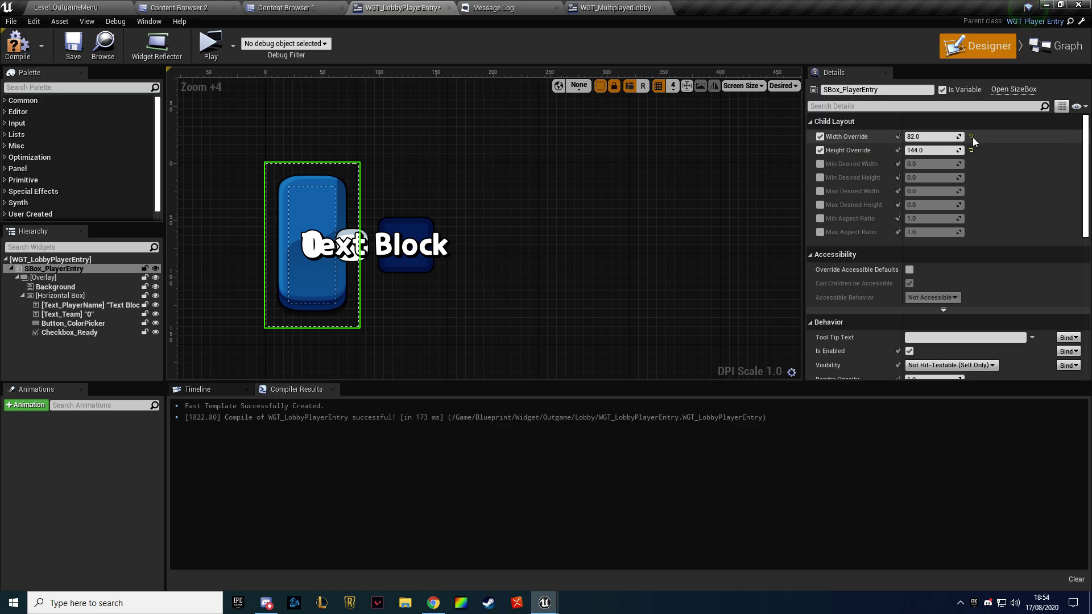
pyautogui.hotkey('ctrl', 'z')
pyautogui.hotkey('ctrl', 'z')
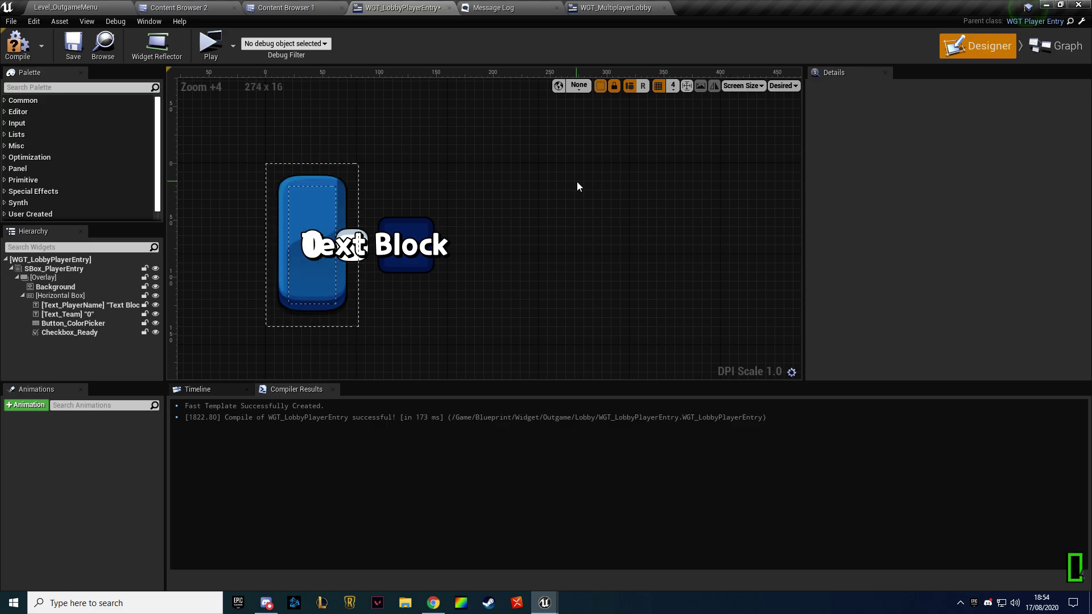
pyautogui.hotkey('ctrl', 'z')
pyautogui.hotkey('ctrl', 'z')
pyautogui.hotkey('ctrl', 'z')
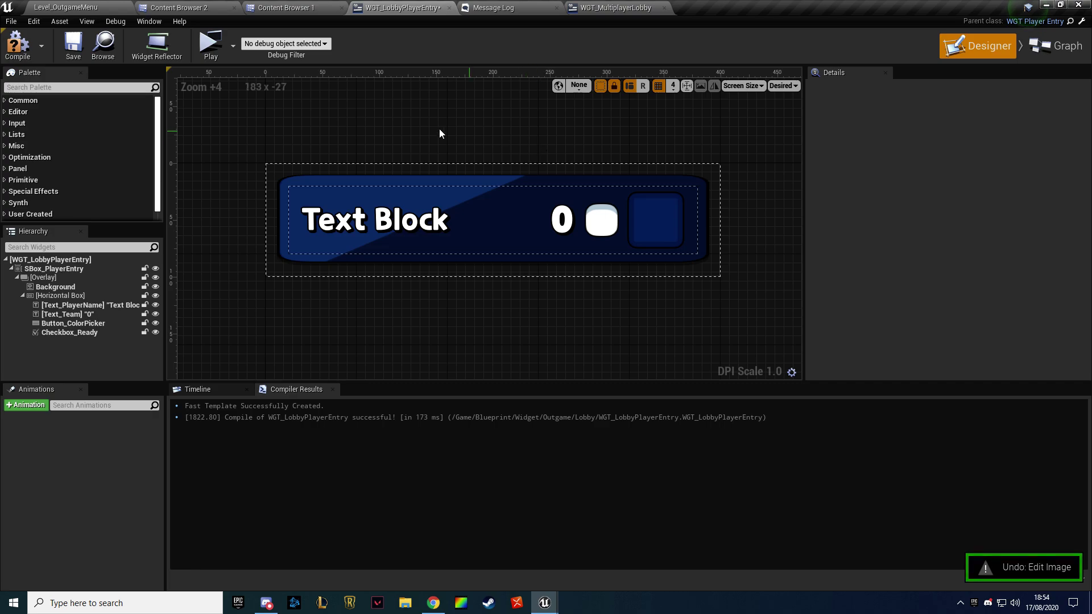
pyautogui.click(18, 51)
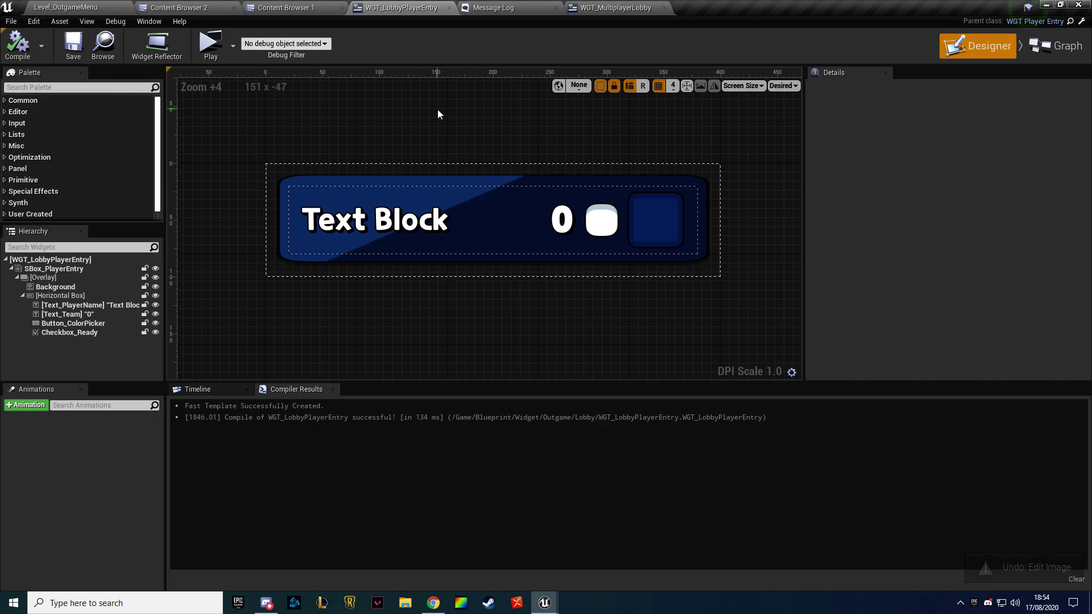
pyautogui.click(614, 7)
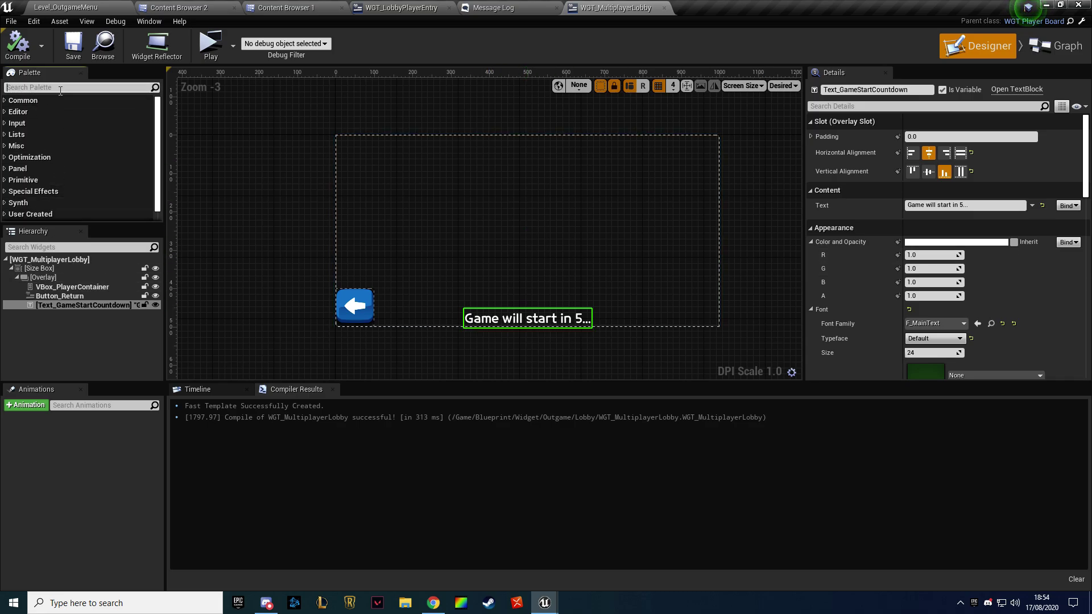
# Wrap the countdown text in a new Overlay and add an Image inside it
pyautogui.write('over')
pyautogui.moveTo(55, 110); pyautogui.dragTo(53, 310)
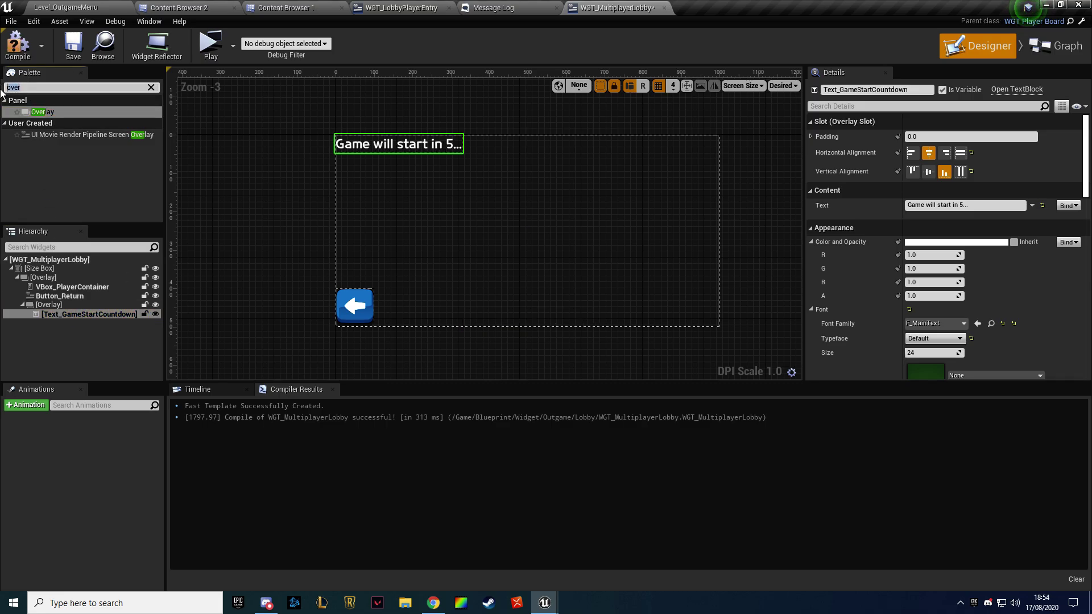
pyautogui.write('im')
pyautogui.moveTo(67, 115); pyautogui.dragTo(53, 306)
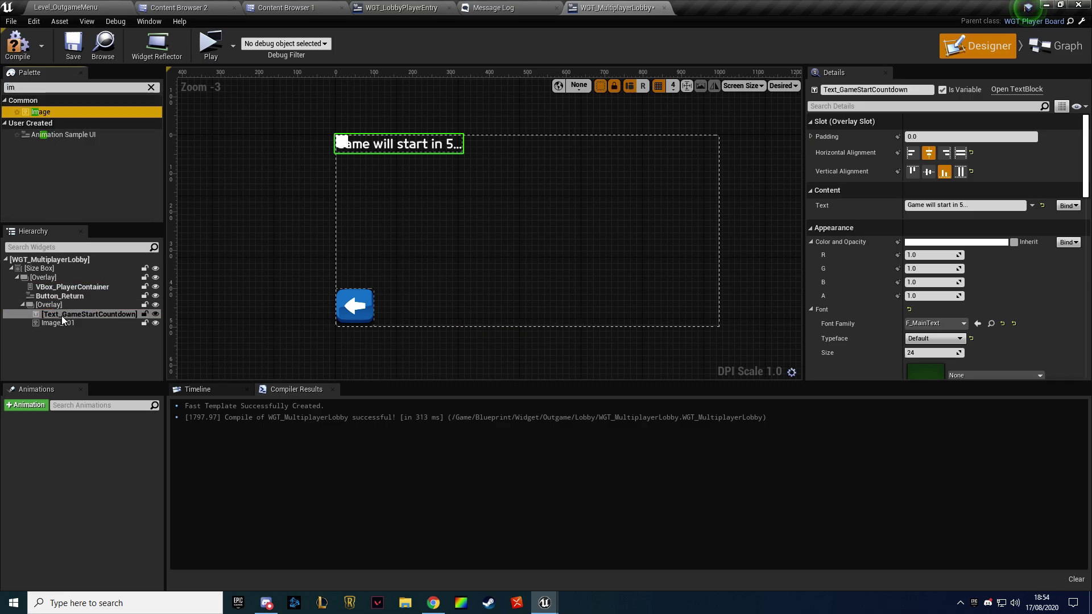
# Give the countdown text padding 20 and make the image fill both axes behind it
pyautogui.click(966, 136)
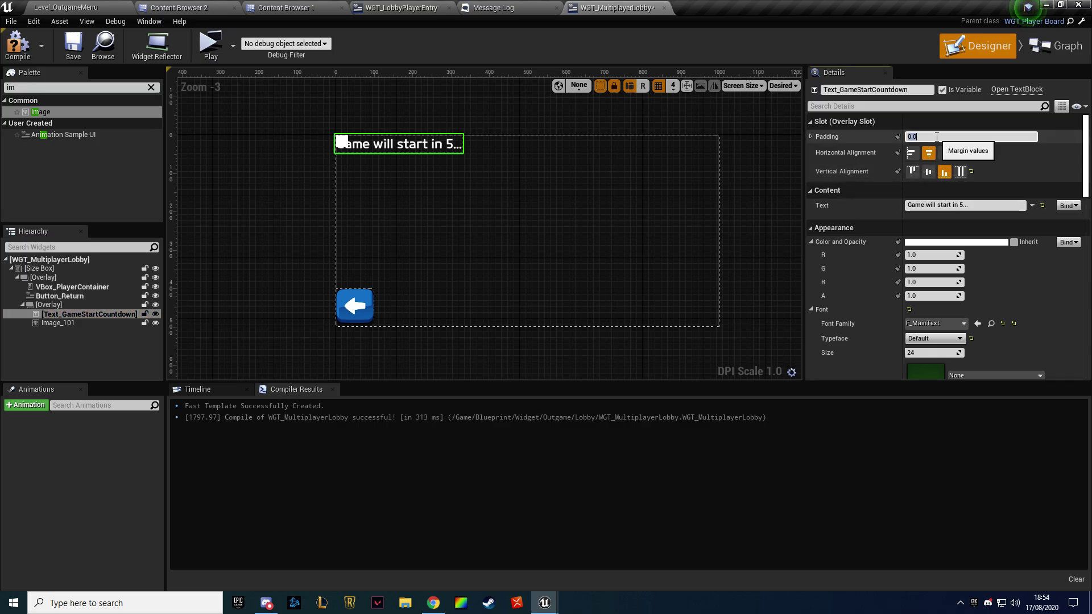
pyautogui.write('20')
pyautogui.press('Return')
pyautogui.click(58, 323)
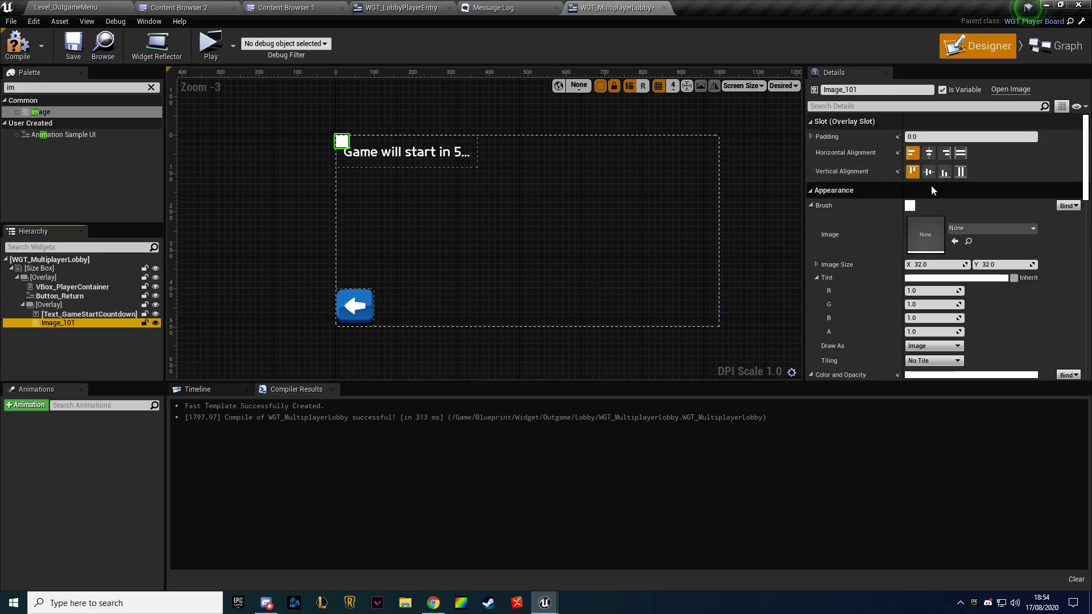
pyautogui.click(960, 171)
pyautogui.click(959, 152)
pyautogui.moveTo(66, 316); pyautogui.dragTo(66, 312)
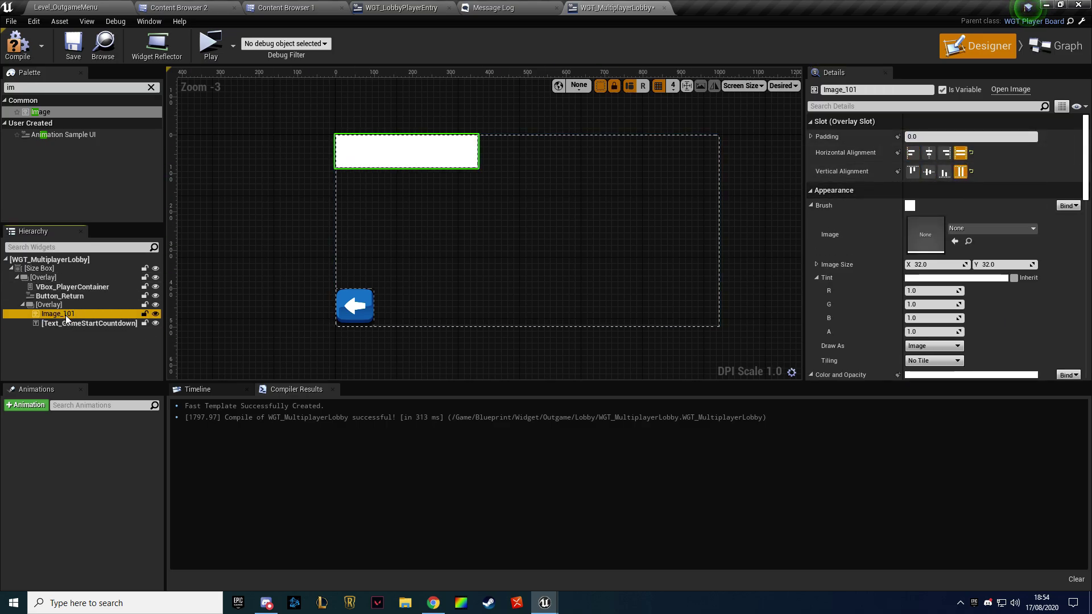
# Try ability_bg and ability_icon_critical as the image brush, settling on ability_icon_hp
pyautogui.click(992, 228)
pyautogui.click(953, 436)
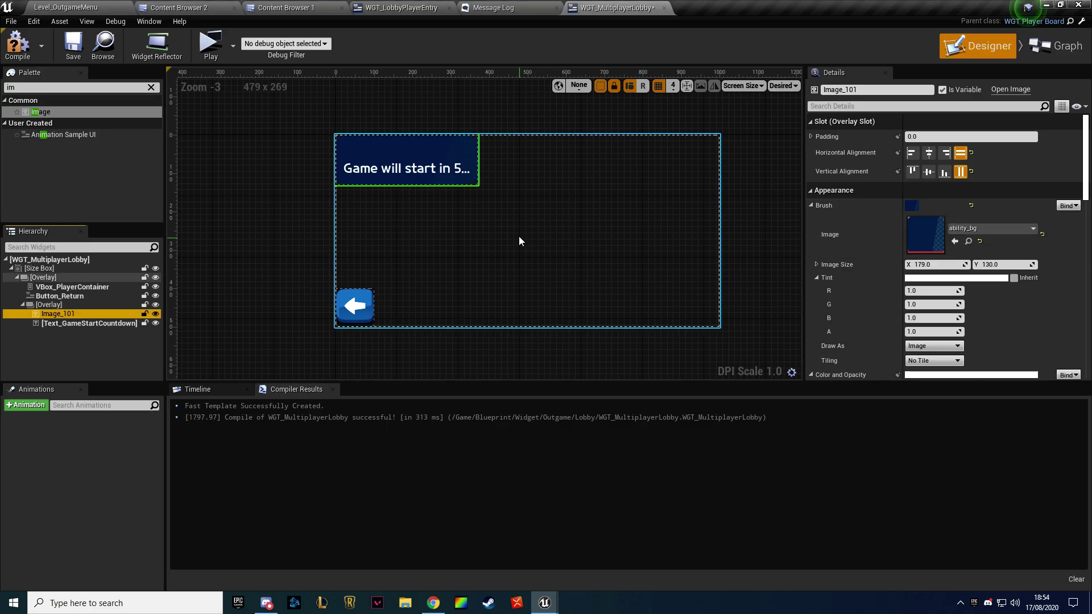
pyautogui.click(981, 229)
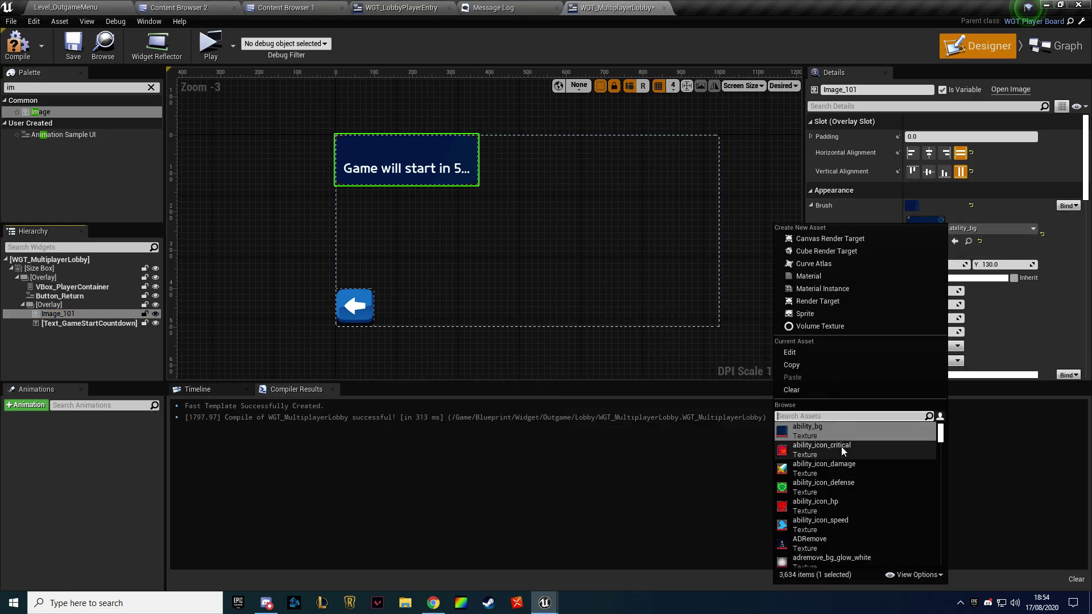
pyautogui.click(845, 449)
pyautogui.click(965, 229)
pyautogui.scroll(-2, 896, 456)
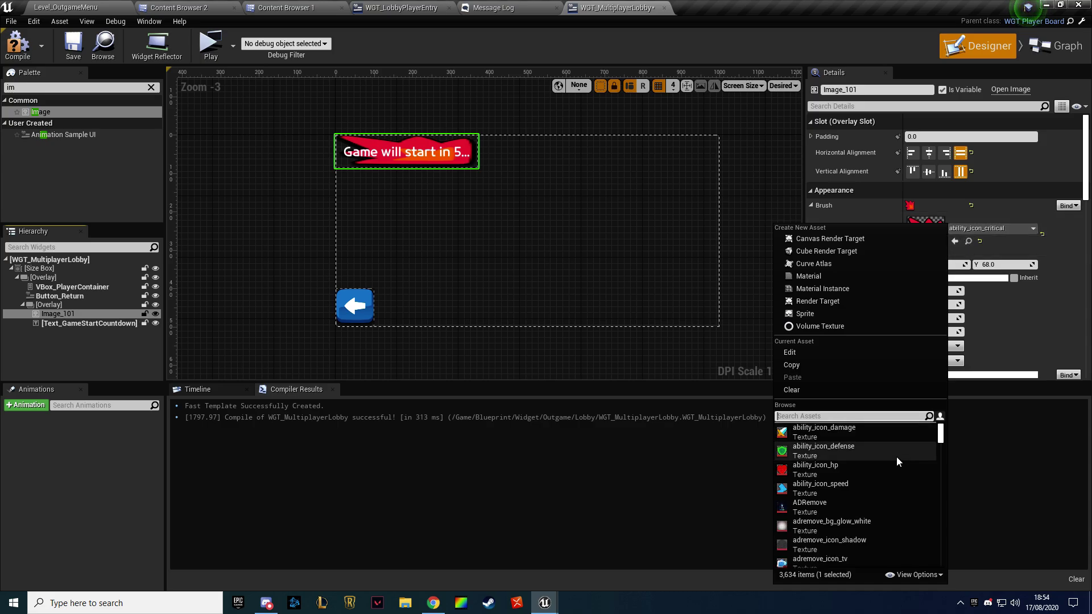
pyautogui.click(848, 469)
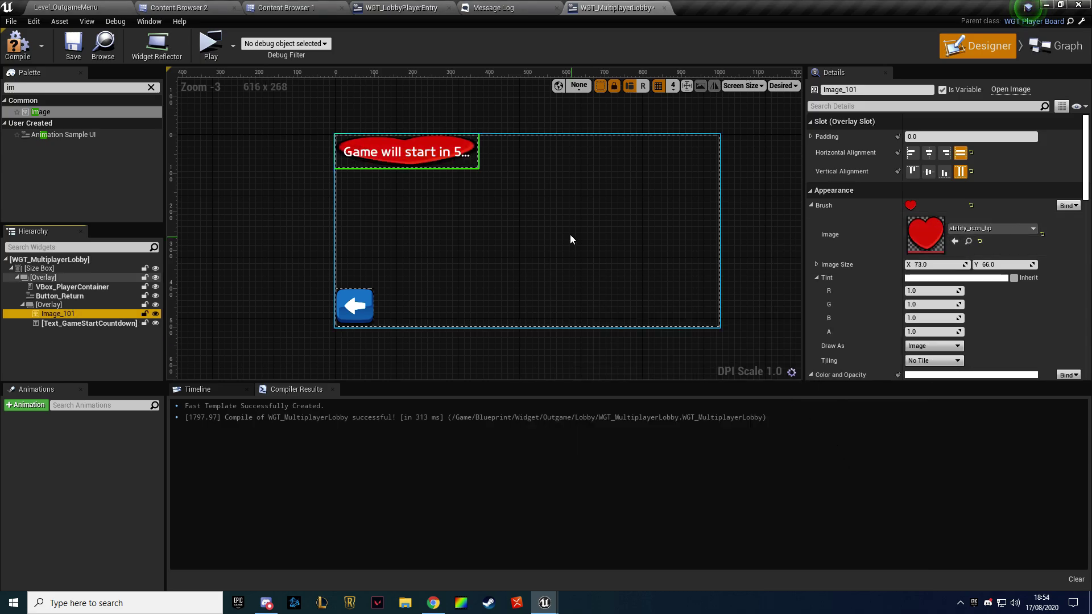
pyautogui.click(1008, 231)
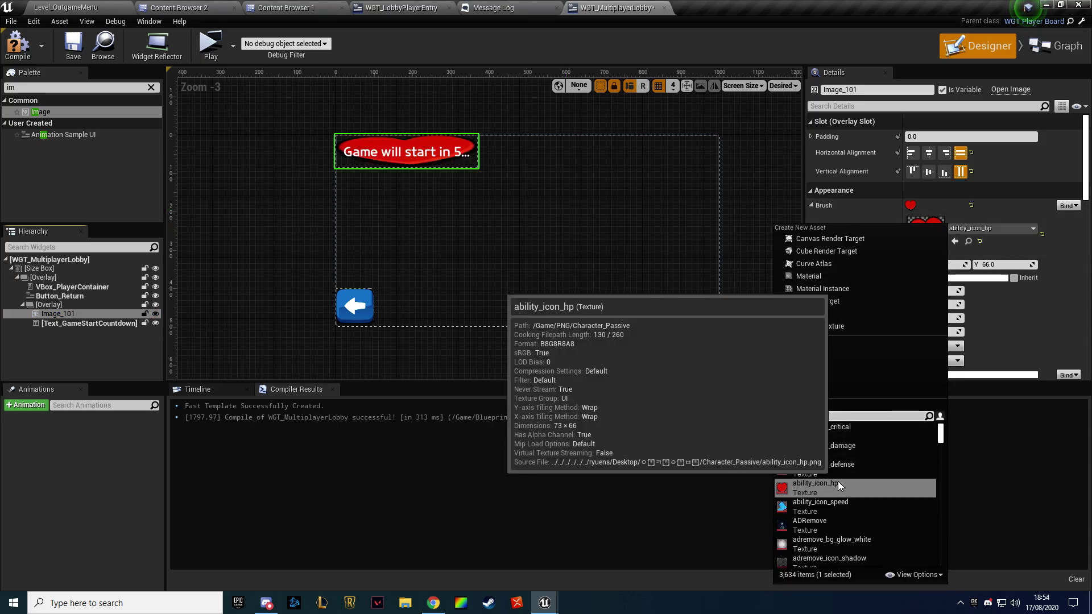
pyautogui.scroll(-5, 844, 466)
# Preview button_blue on the player entry's Background image, undo it, and save the entry widget
pyautogui.click(309, 10)
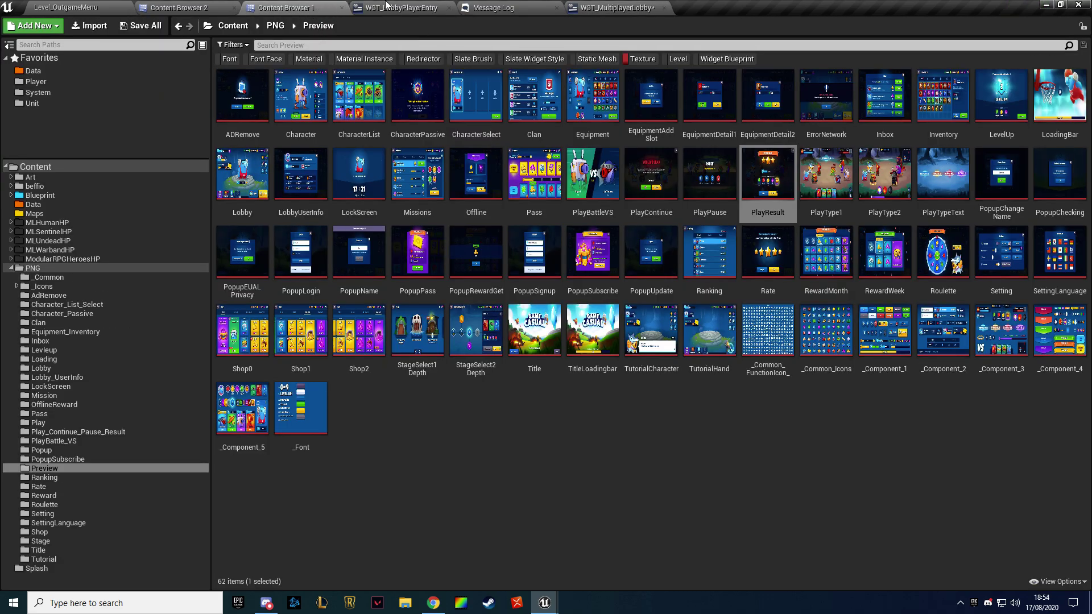
pyautogui.click(50, 277)
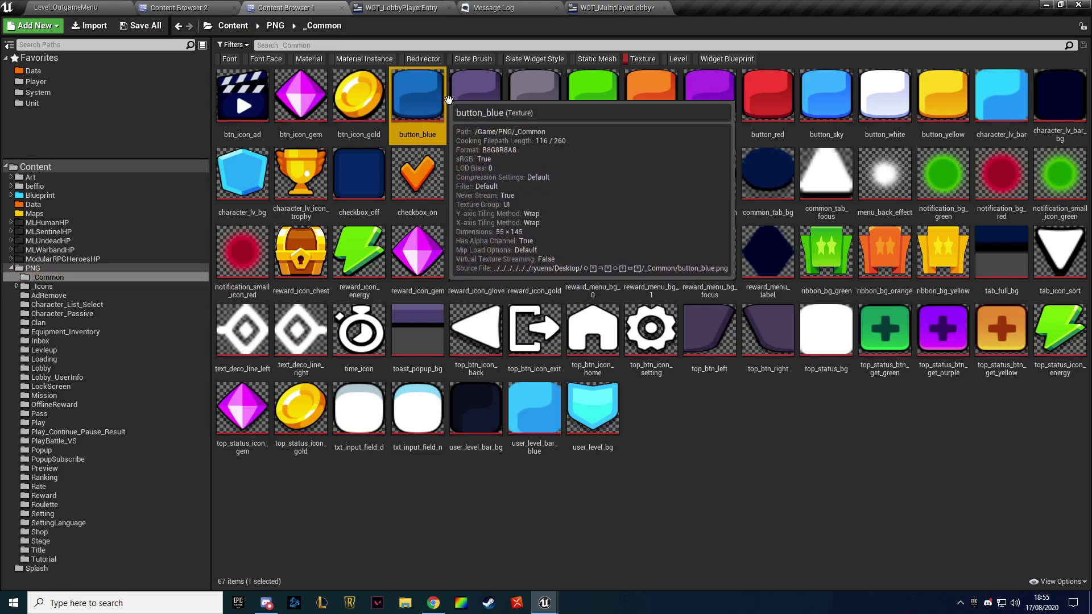
pyautogui.click(397, 74)
pyautogui.click(376, 8)
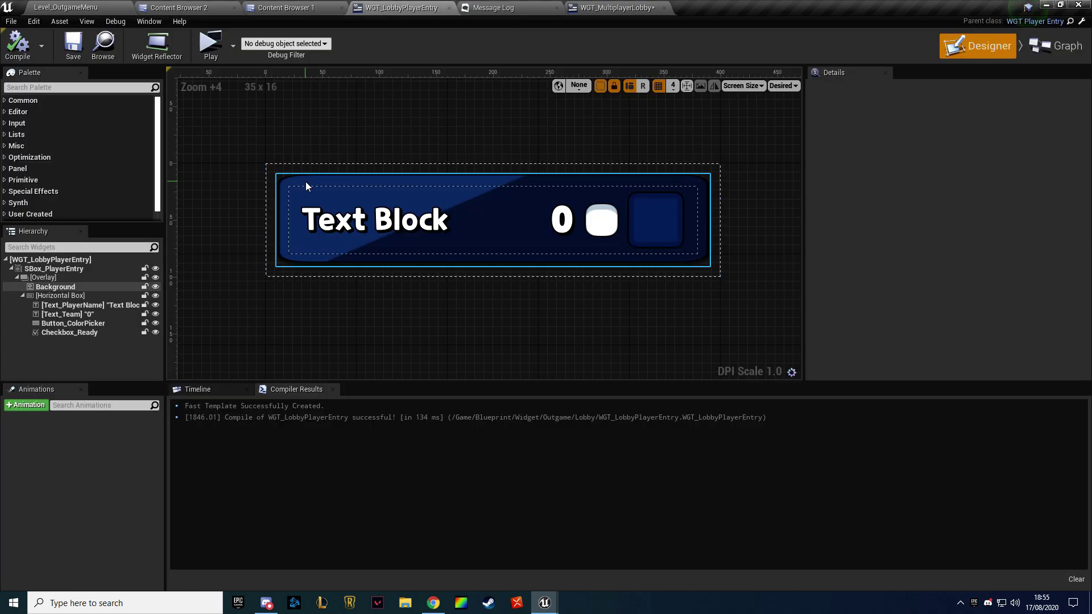
pyautogui.click(511, 183)
pyautogui.click(955, 241)
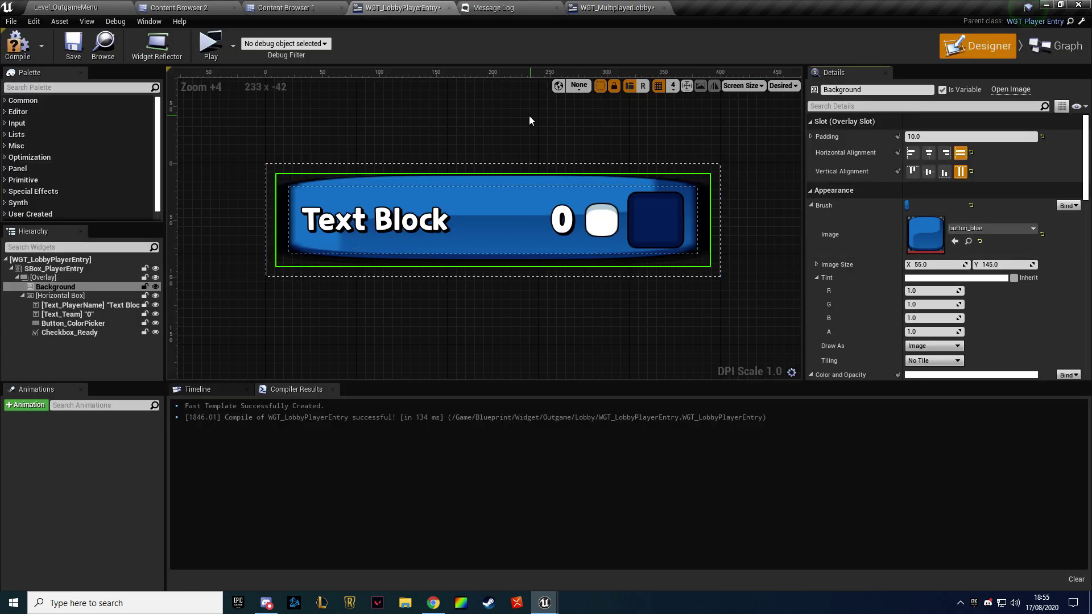
pyautogui.hotkey('ctrl', 'z')
pyautogui.click(178, 7)
pyautogui.click(398, 8)
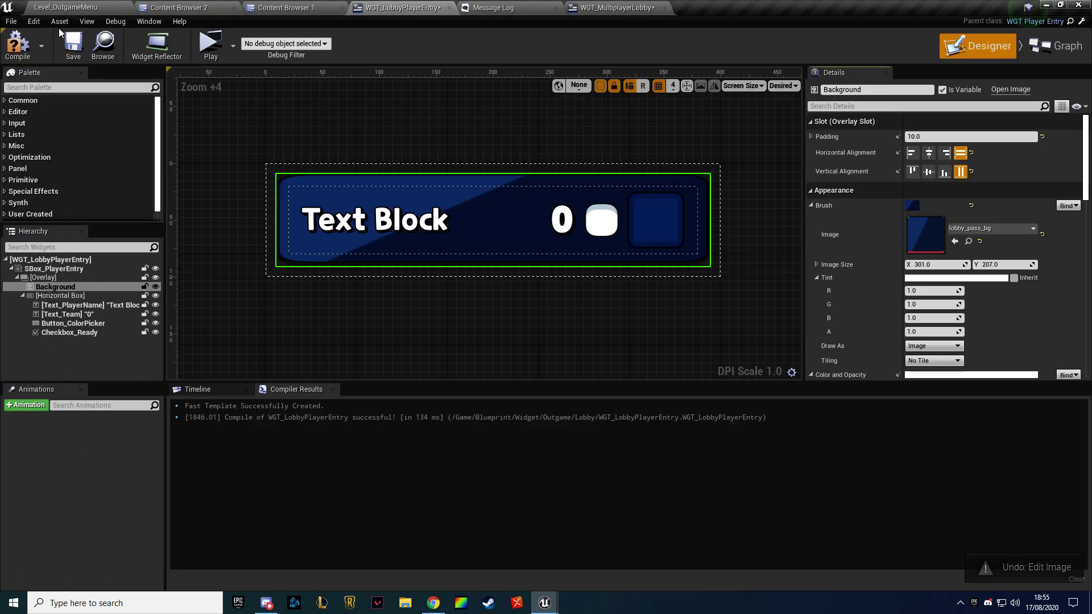
pyautogui.click(73, 43)
# Apply the button_red texture from _Common to the countdown background image
pyautogui.click(284, 7)
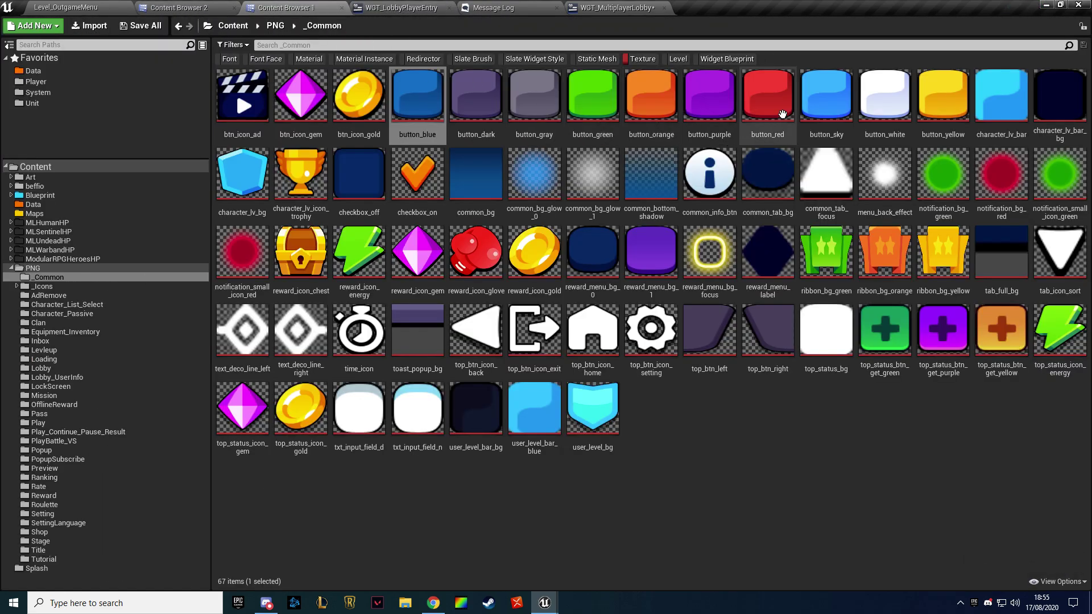
pyautogui.click(782, 115)
pyautogui.click(617, 7)
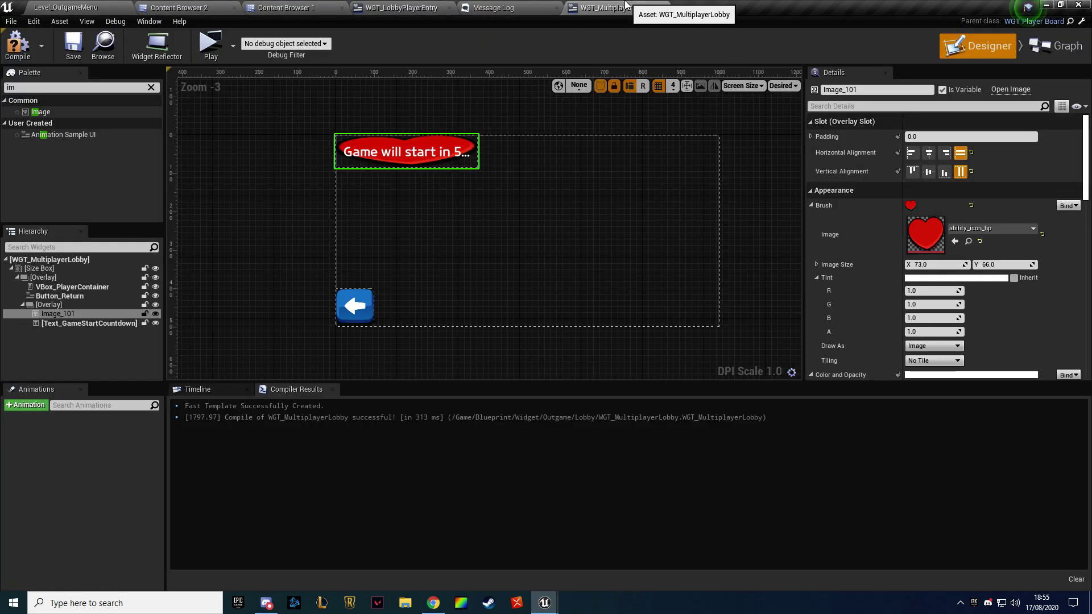
pyautogui.click(954, 243)
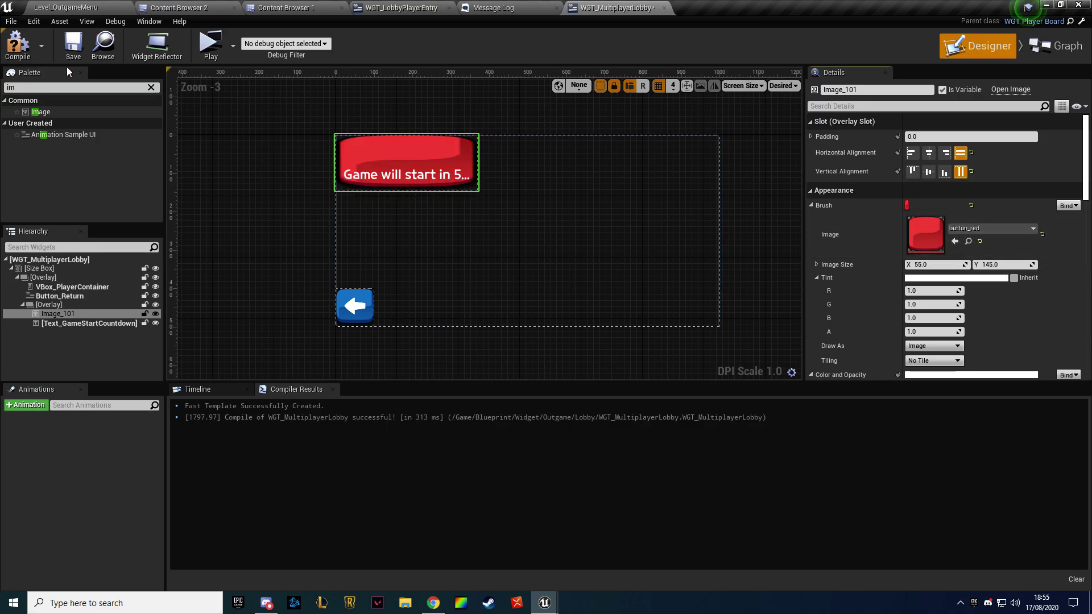
# Centre the red image horizontally and vertically at its original size, recompiling the lobby widget
pyautogui.click(65, 50)
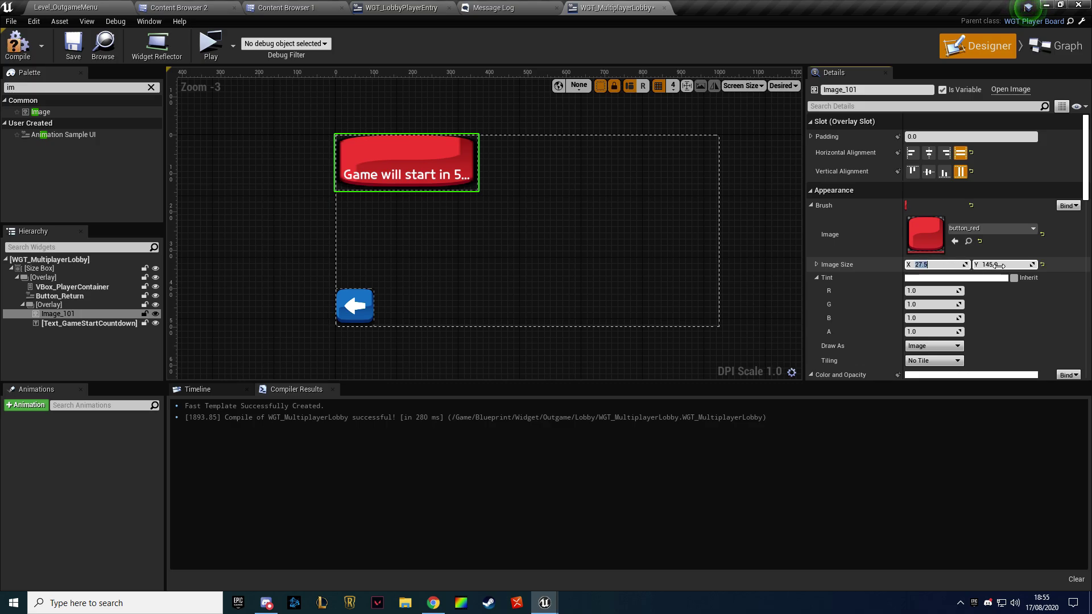
pyautogui.write('/2')
pyautogui.press('Return')
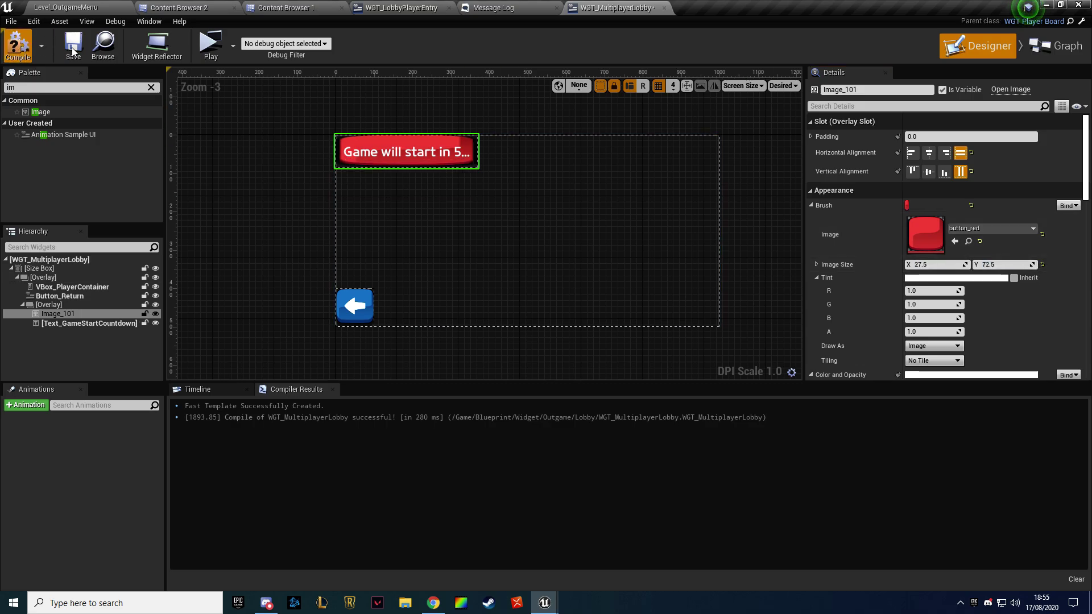
pyautogui.click(72, 51)
pyautogui.click(927, 171)
pyautogui.click(928, 152)
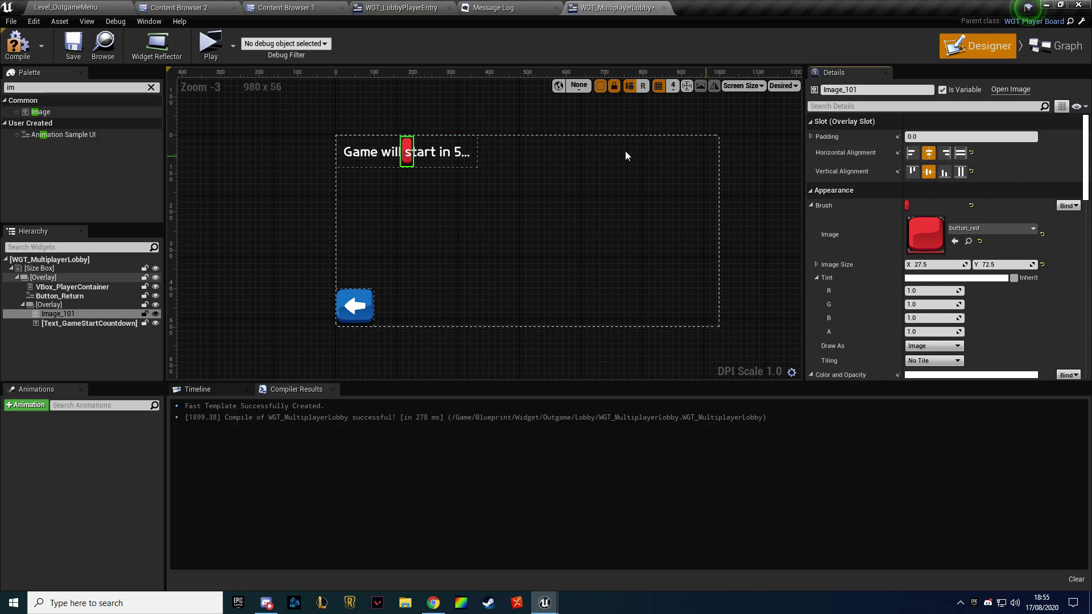
pyautogui.click(1042, 265)
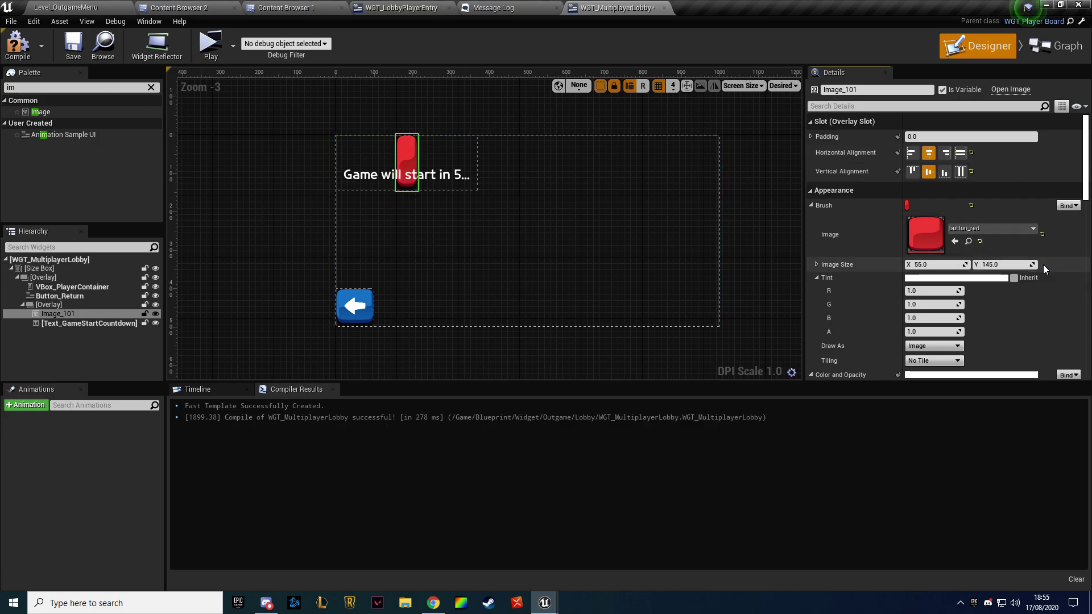
pyautogui.click(17, 43)
# Rotate the red button image by 90 degrees
pyautogui.scroll(-3, 979, 278)
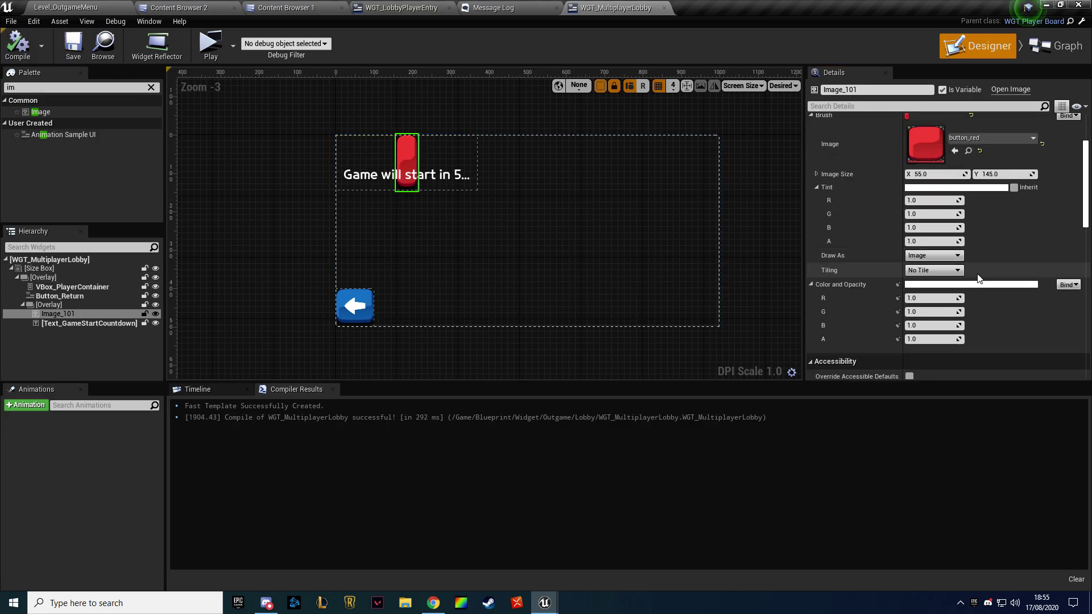
pyautogui.scroll(-5, 967, 271)
pyautogui.scroll(-3, 967, 272)
pyautogui.moveTo(932, 255); pyautogui.dragTo(967, 255)
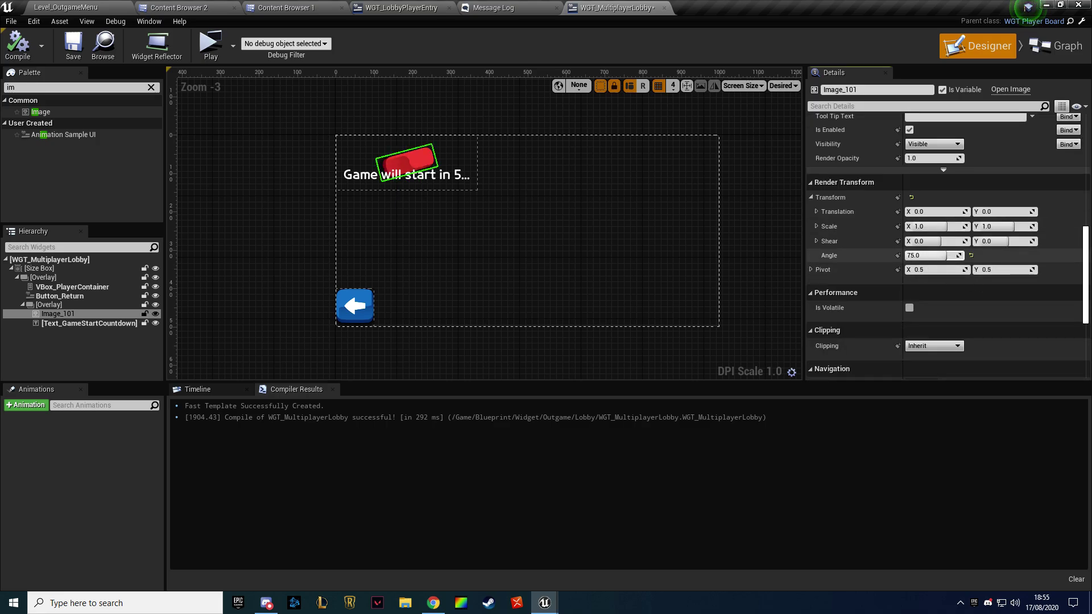
pyautogui.press('Return')
pyautogui.scroll(4, 366, 165)
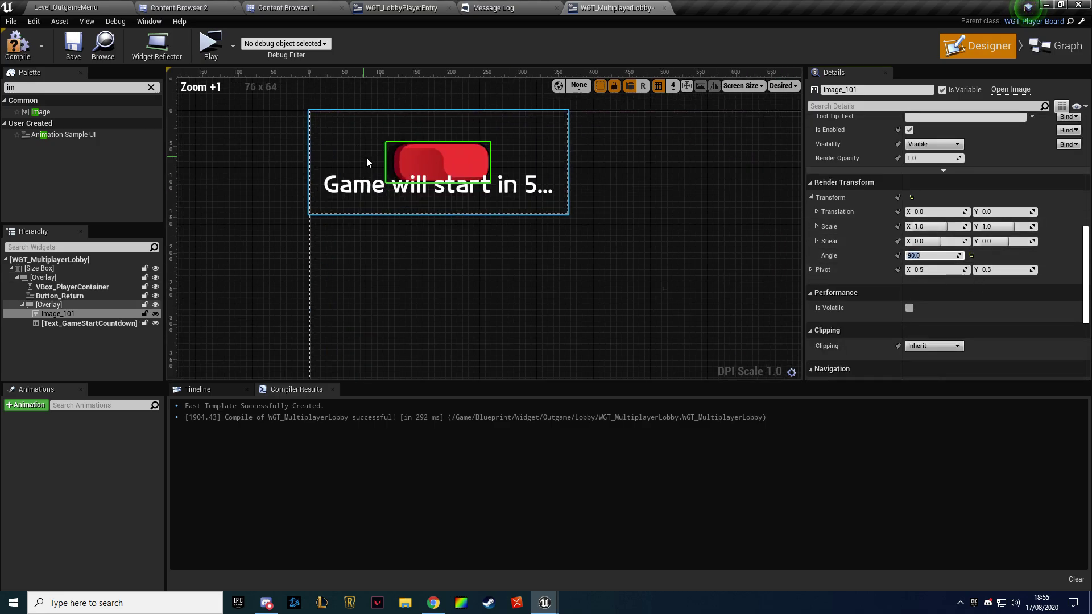
pyautogui.scroll(3, 646, 165)
pyautogui.scroll(1, 446, 215)
pyautogui.scroll(3, 1012, 252)
pyautogui.scroll(5, 1012, 248)
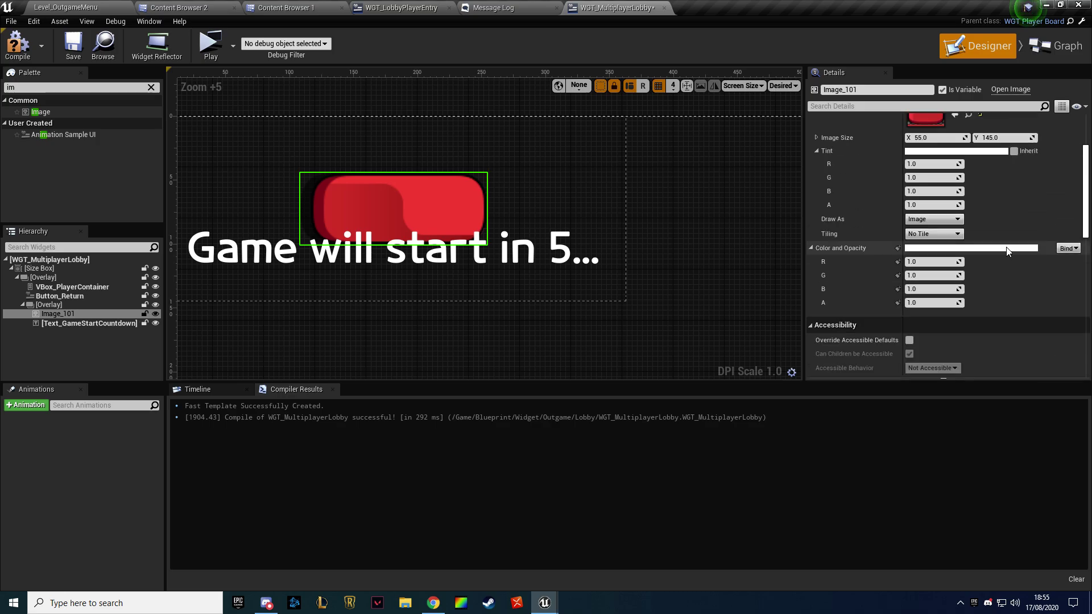
pyautogui.scroll(-3, 589, 206)
# Size the rotated red image to 110 wide by 290 high
pyautogui.click(945, 247)
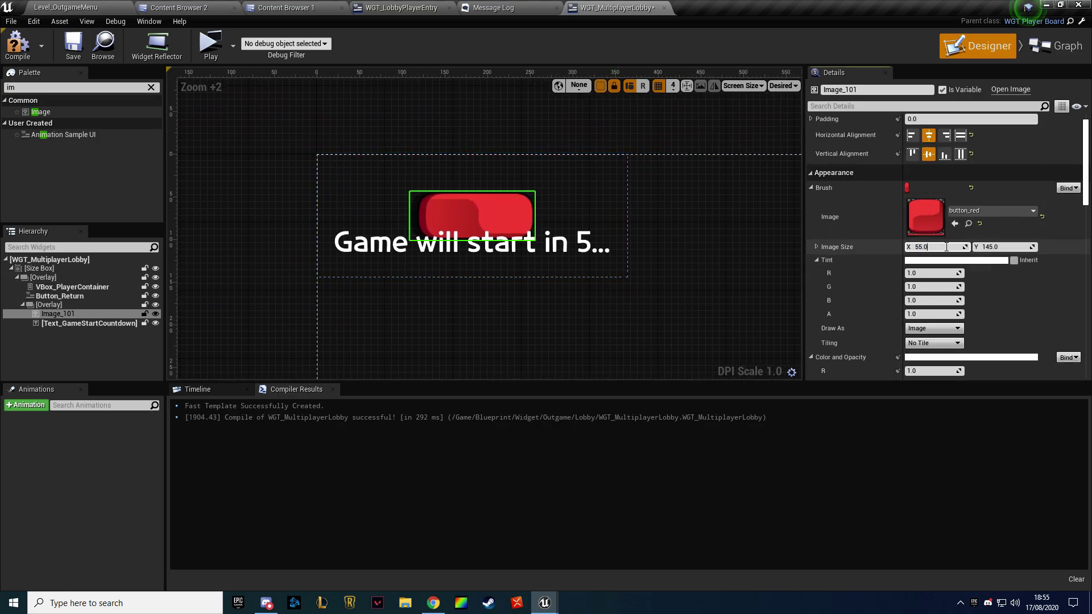
pyautogui.write('110')
pyautogui.press('Return')
pyautogui.click(1012, 246)
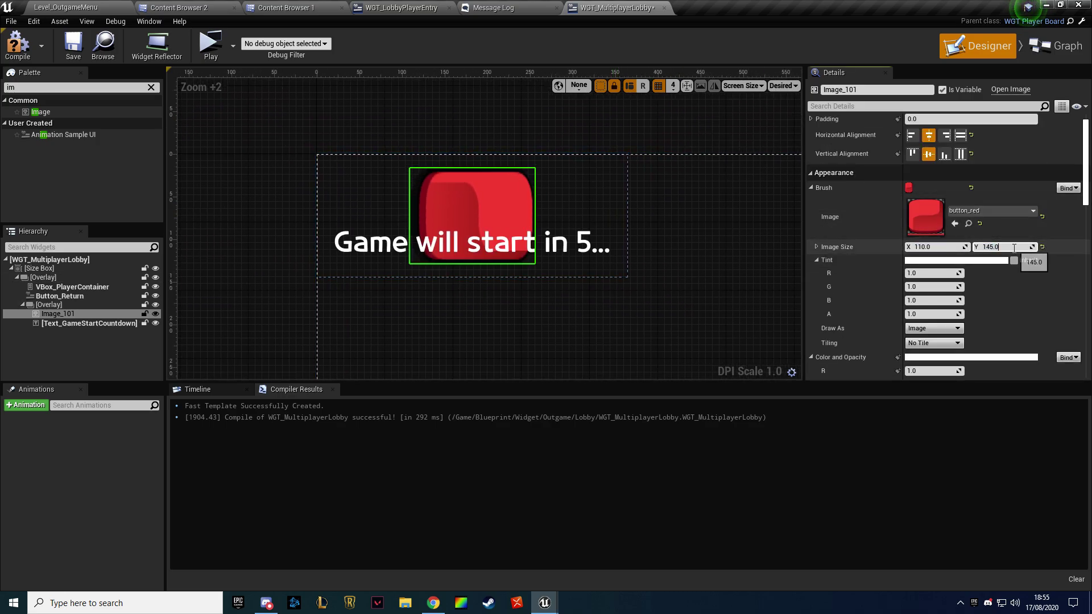
pyautogui.write('290')
pyautogui.press('Return')
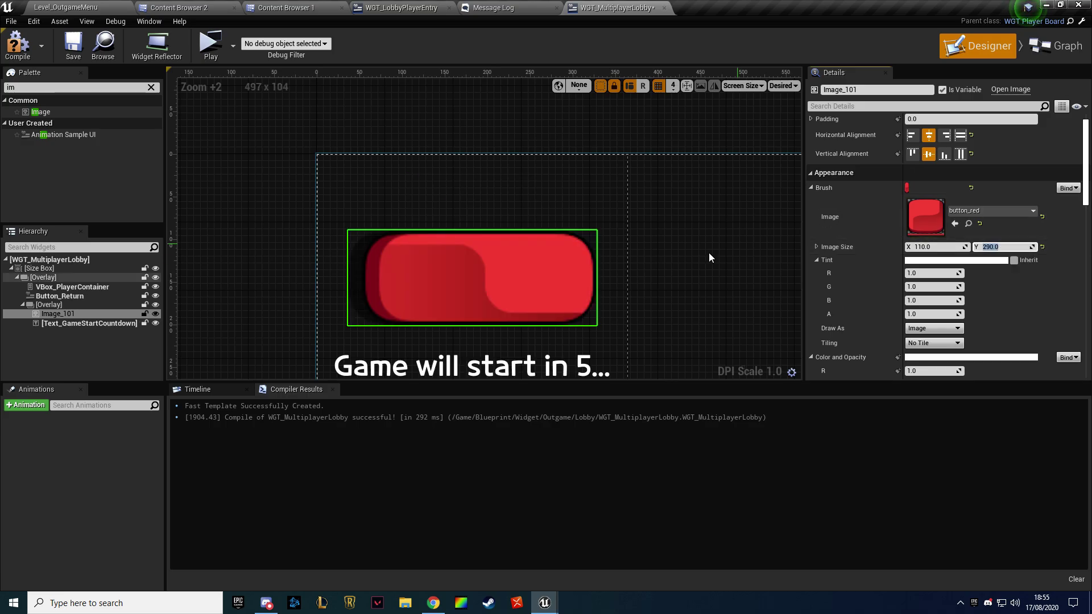
pyautogui.scroll(-2, 708, 253)
pyautogui.click(668, 197)
# Set the countdown text padding to 0, centre it vertically, and use font size 18
pyautogui.click(65, 56)
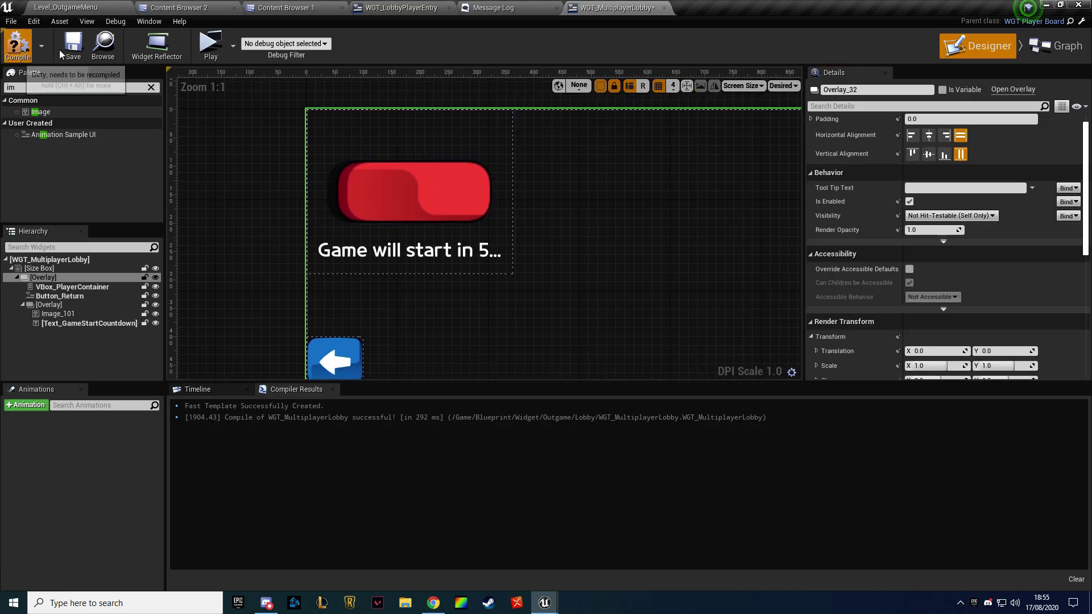
pyautogui.click(51, 305)
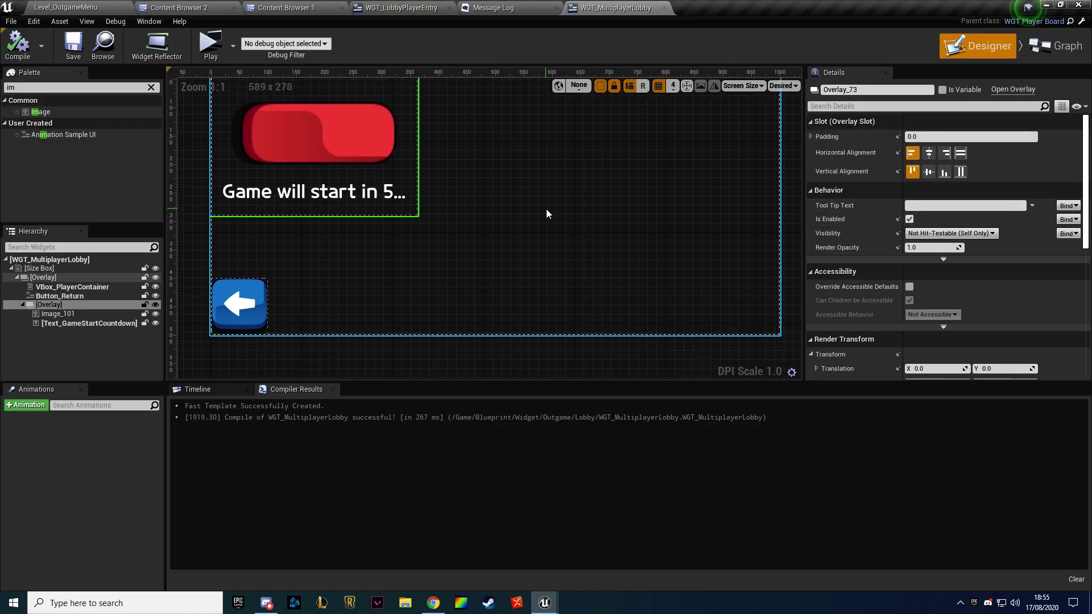
pyautogui.scroll(-2, 546, 214)
pyautogui.click(85, 323)
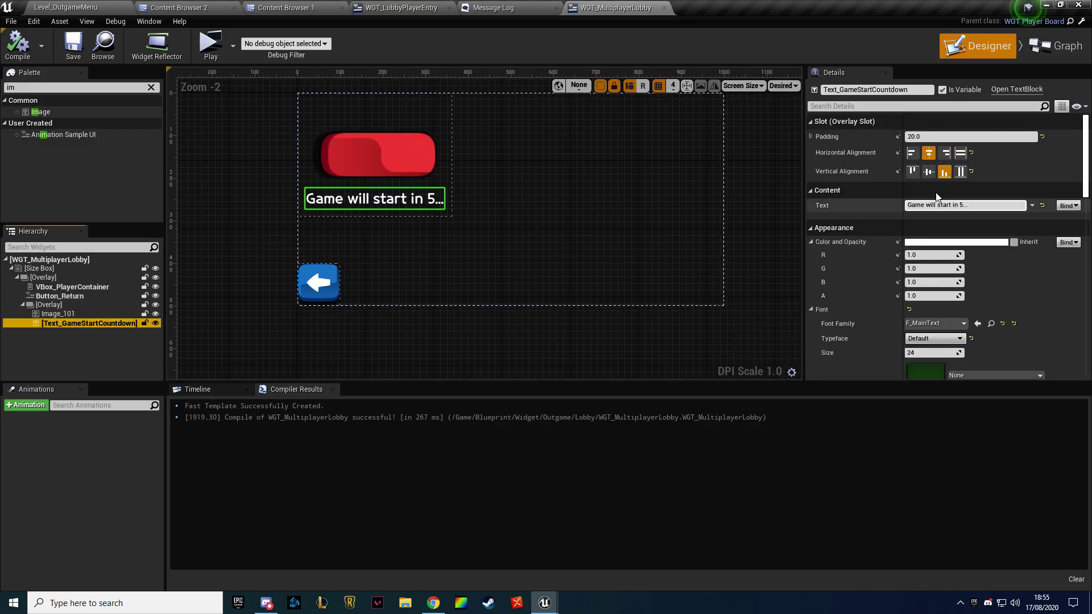
pyautogui.click(967, 137)
pyautogui.write('0')
pyautogui.press('Return')
pyautogui.click(928, 172)
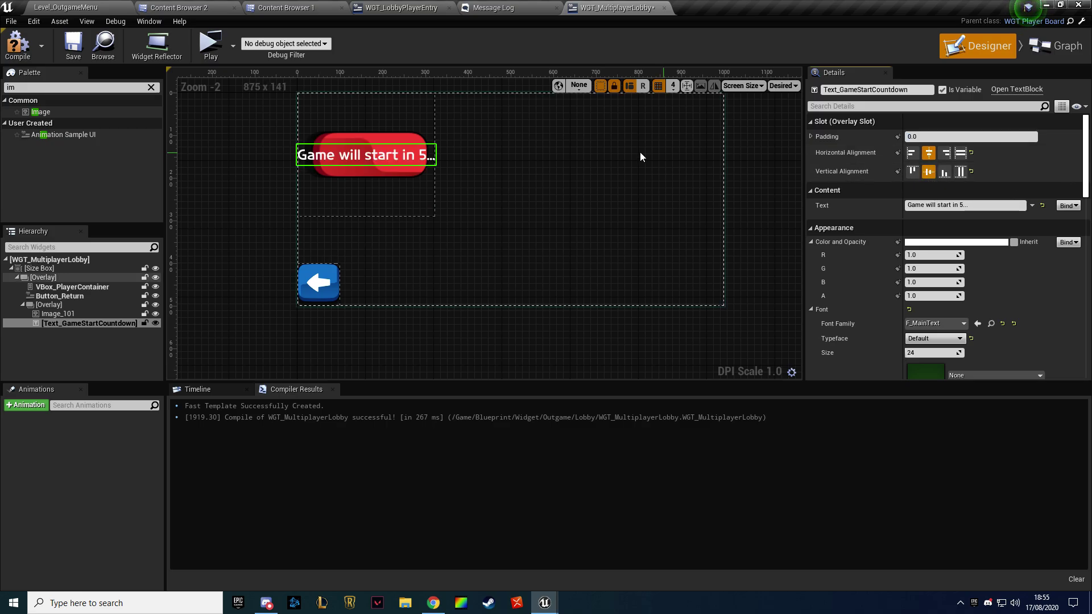
pyautogui.moveTo(509, 149); pyautogui.dragTo(506, 186, button='right')
pyautogui.scroll(-2, 946, 284)
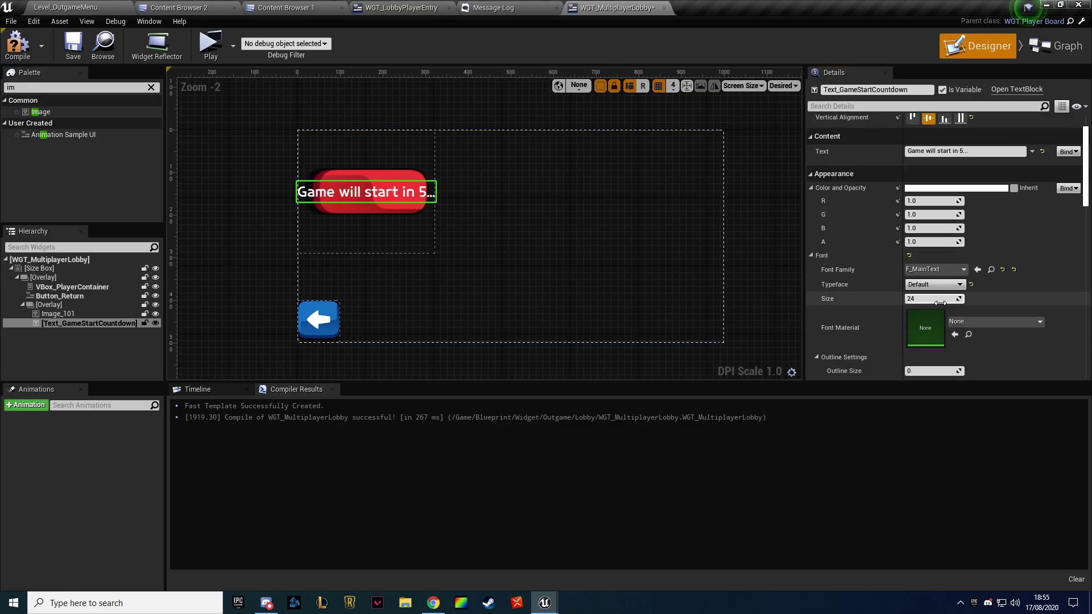
pyautogui.write('18')
pyautogui.press('Return')
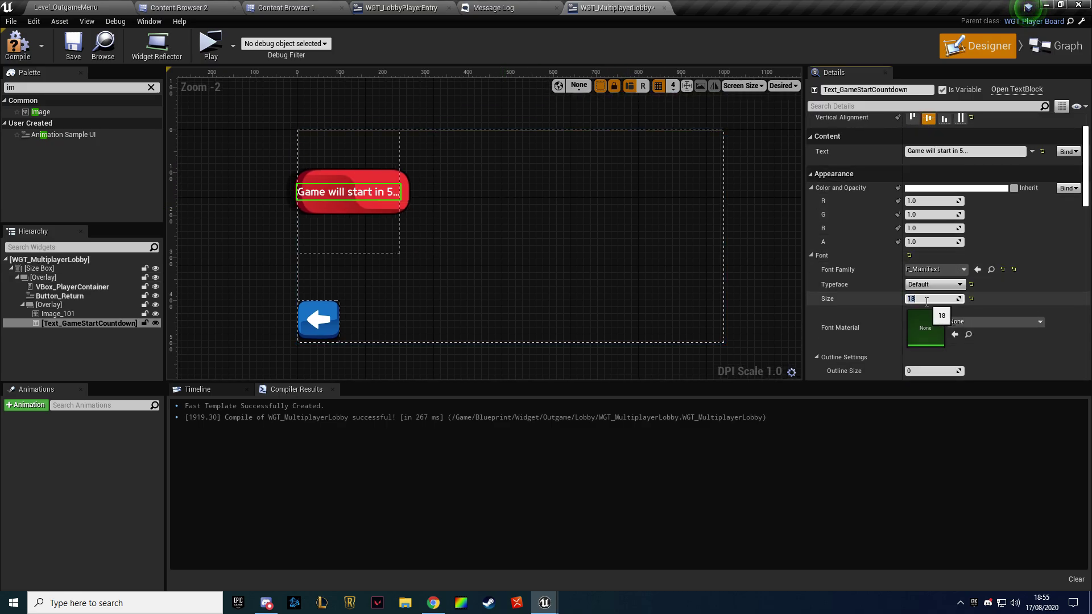
# Align the countdown overlay to bottom centre and recompile the lobby widget
pyautogui.click(353, 230)
pyautogui.scroll(1, 366, 200)
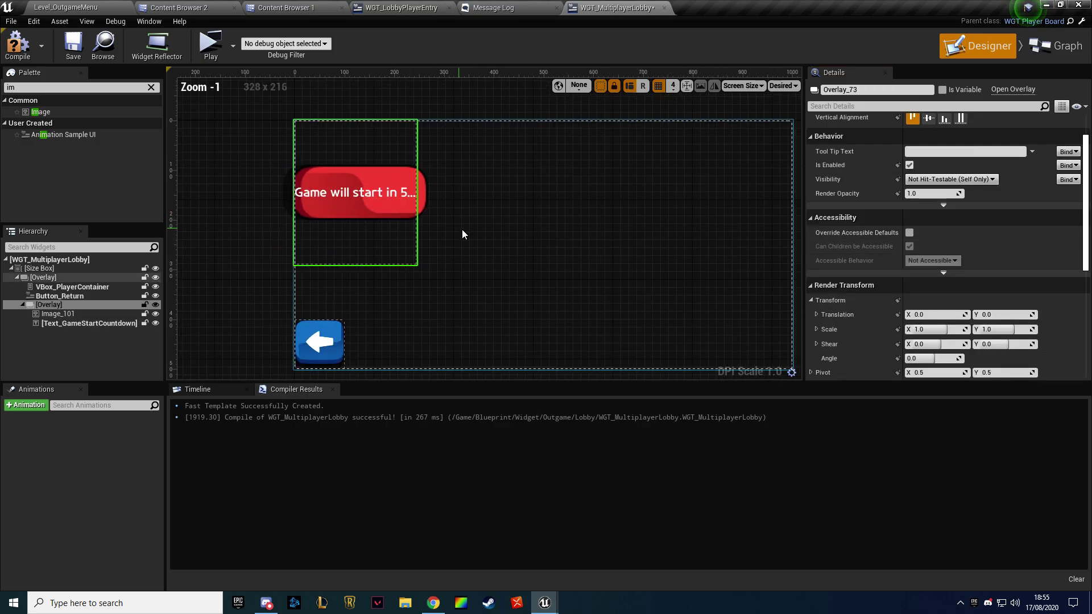
pyautogui.scroll(-1, 462, 230)
pyautogui.scroll(2, 933, 184)
pyautogui.click(929, 172)
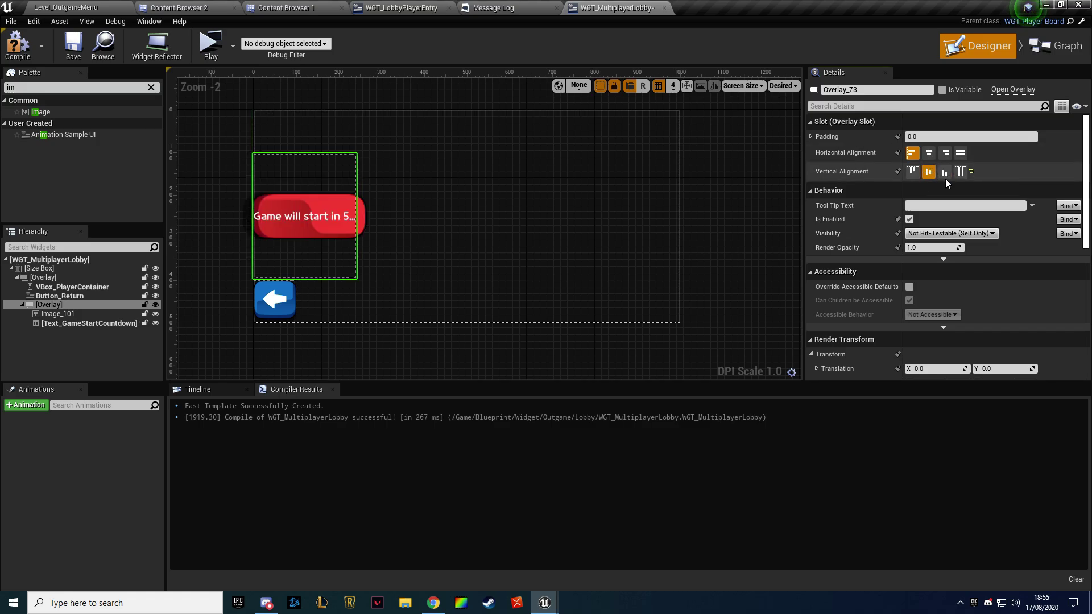
pyautogui.click(943, 172)
pyautogui.click(928, 153)
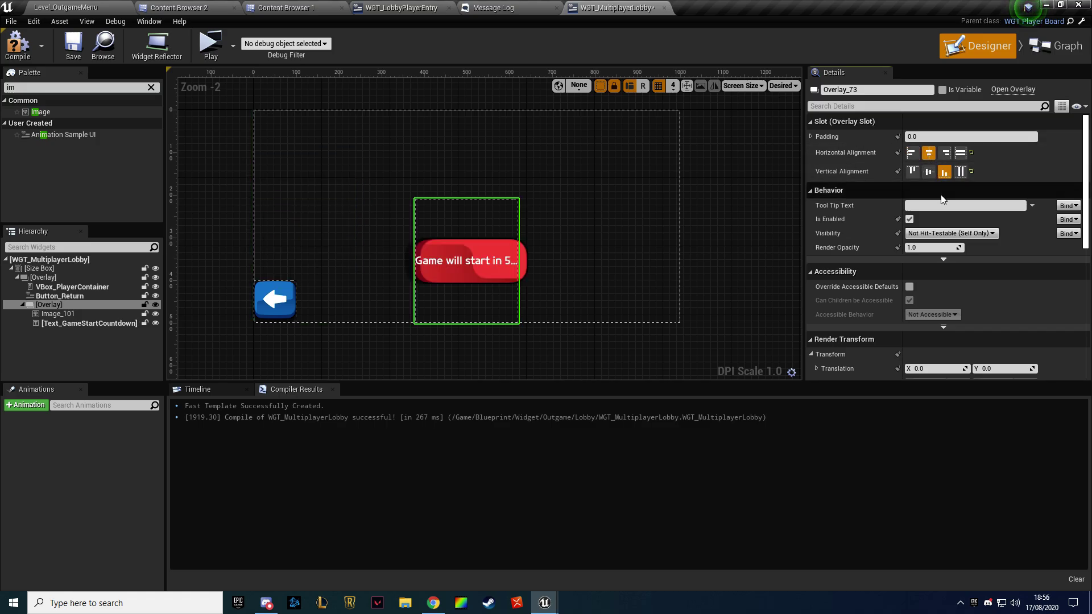
pyautogui.click(72, 51)
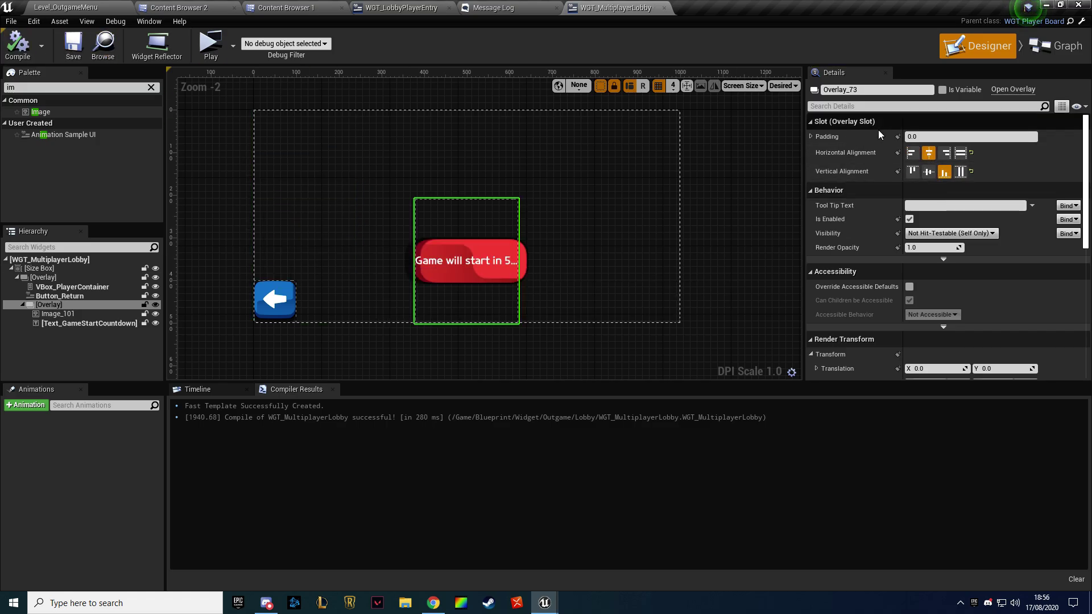
# Give the overlay a top padding of 0 and a bottom padding of -100
pyautogui.click(810, 136)
pyautogui.click(936, 164)
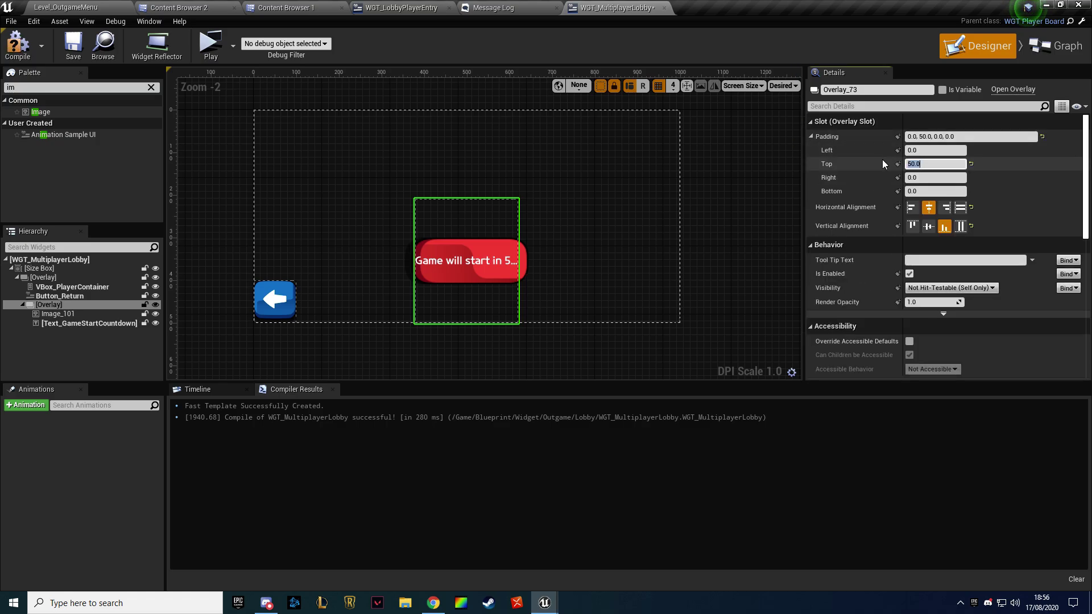
pyautogui.write('0')
pyautogui.press('Tab')
pyautogui.press('Tab')
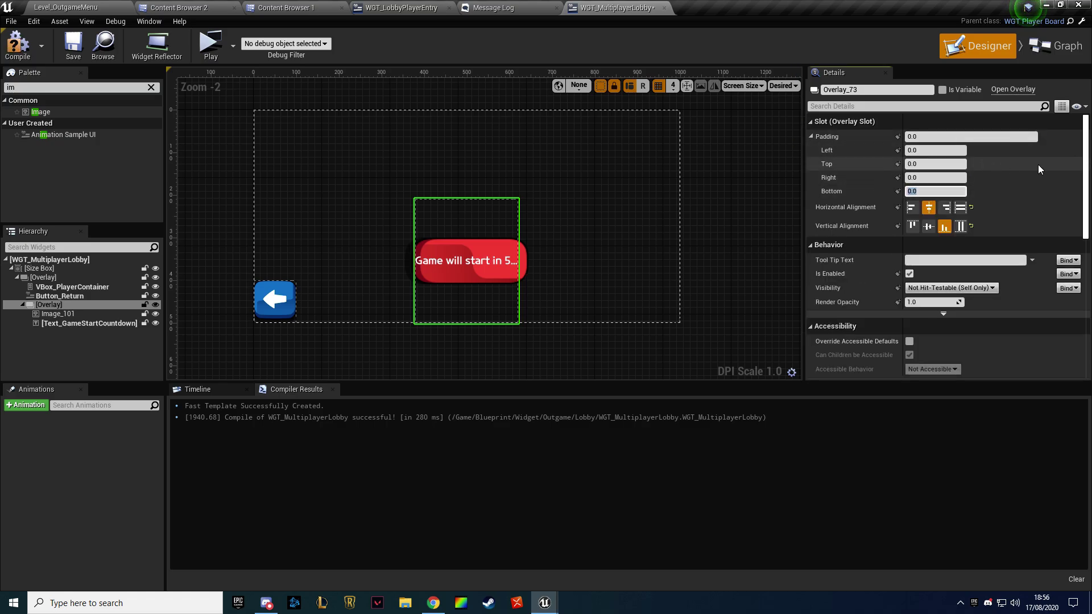
pyautogui.write('-50')
pyautogui.press('Return')
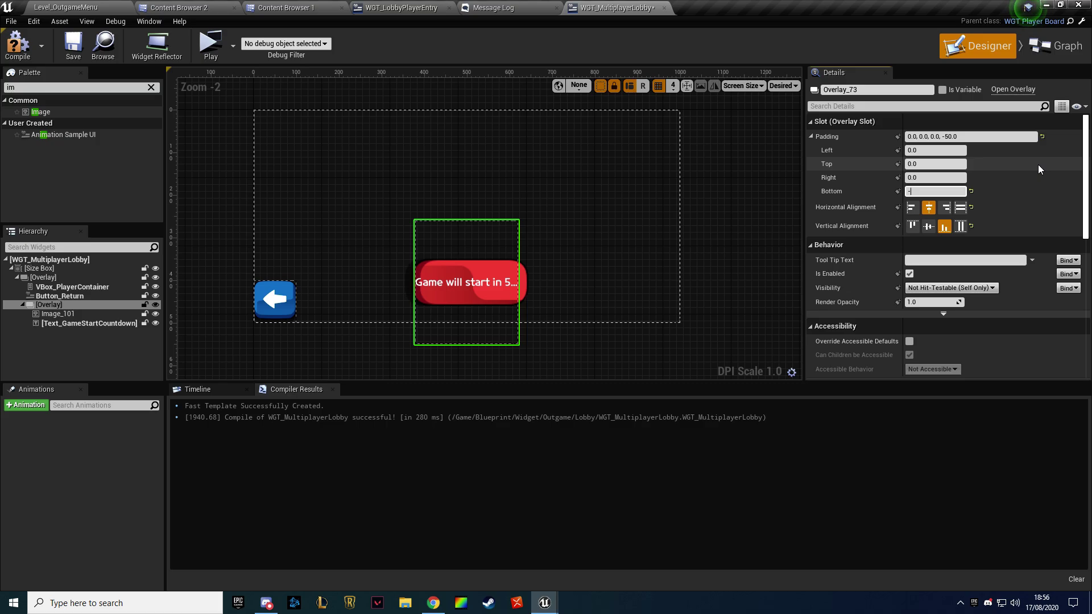
pyautogui.write('100')
pyautogui.press('Return')
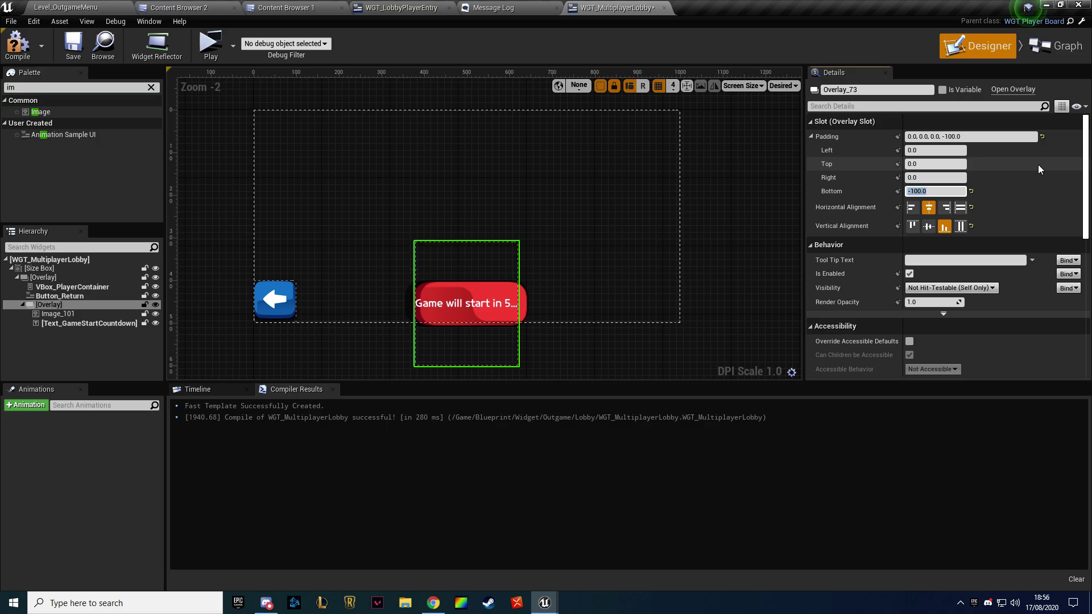
# Set the countdown text's left padding to 5 and its font size to 16
pyautogui.click(474, 305)
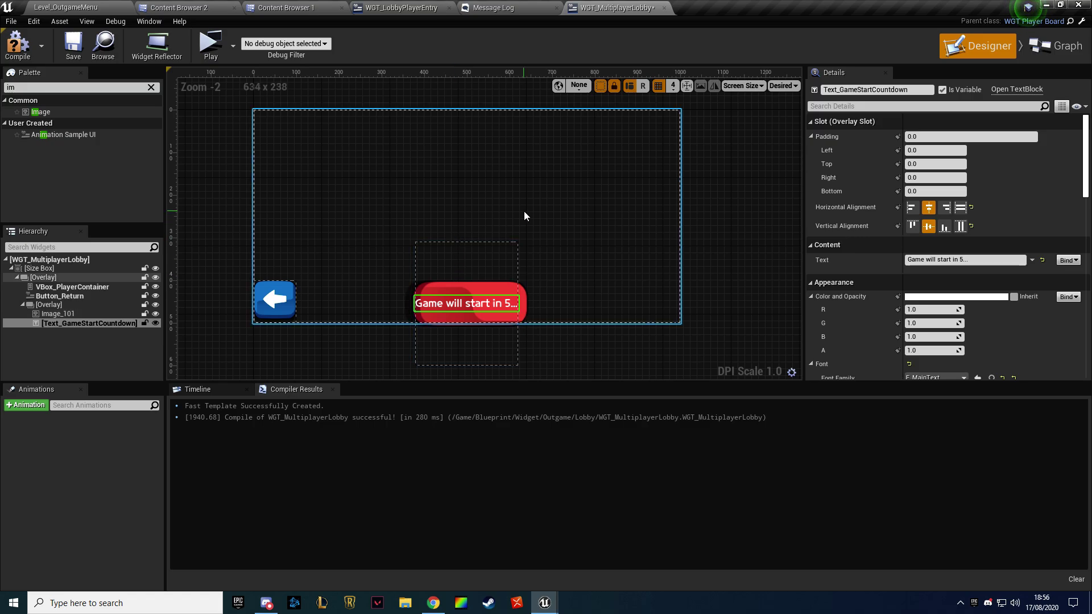
pyautogui.click(927, 150)
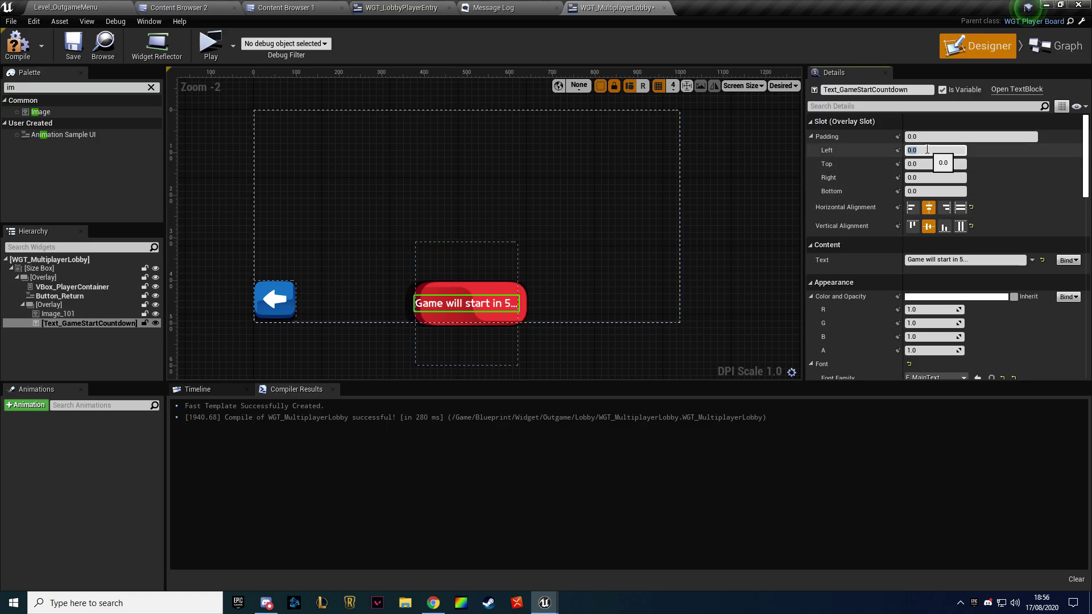
pyautogui.write('50')
pyautogui.press('Return')
pyautogui.press('Return')
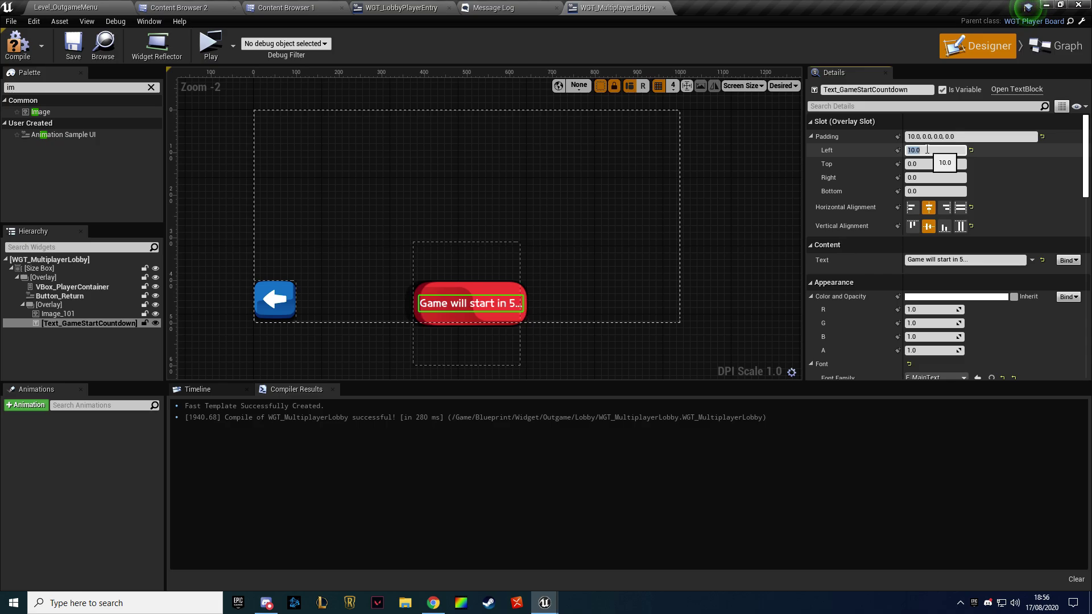
pyautogui.write('5')
pyautogui.press('Return')
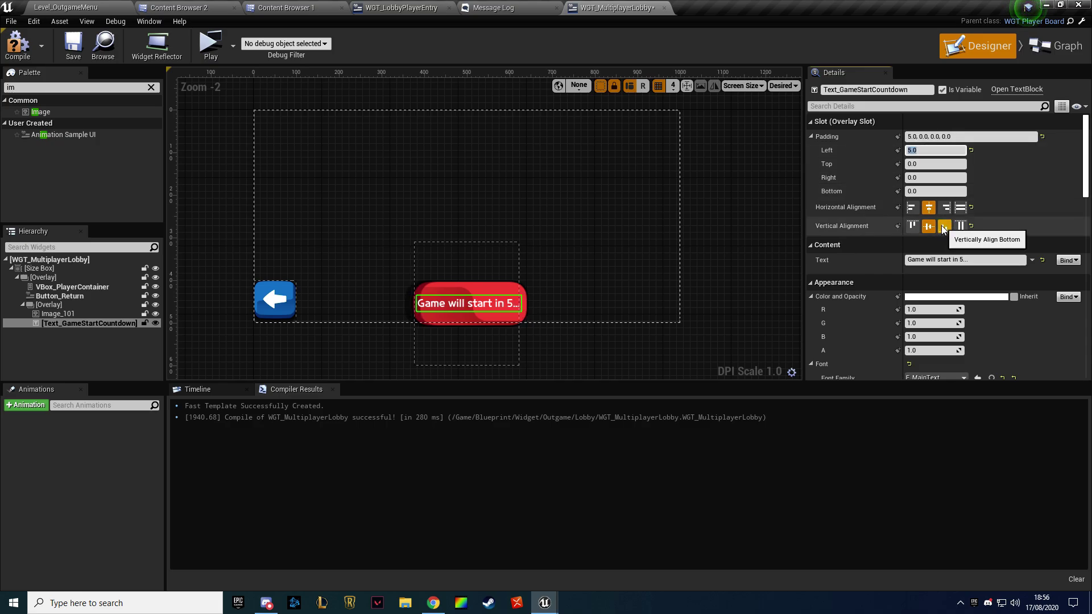
pyautogui.scroll(-2, 941, 228)
pyautogui.scroll(-2, 941, 228)
pyautogui.write('16')
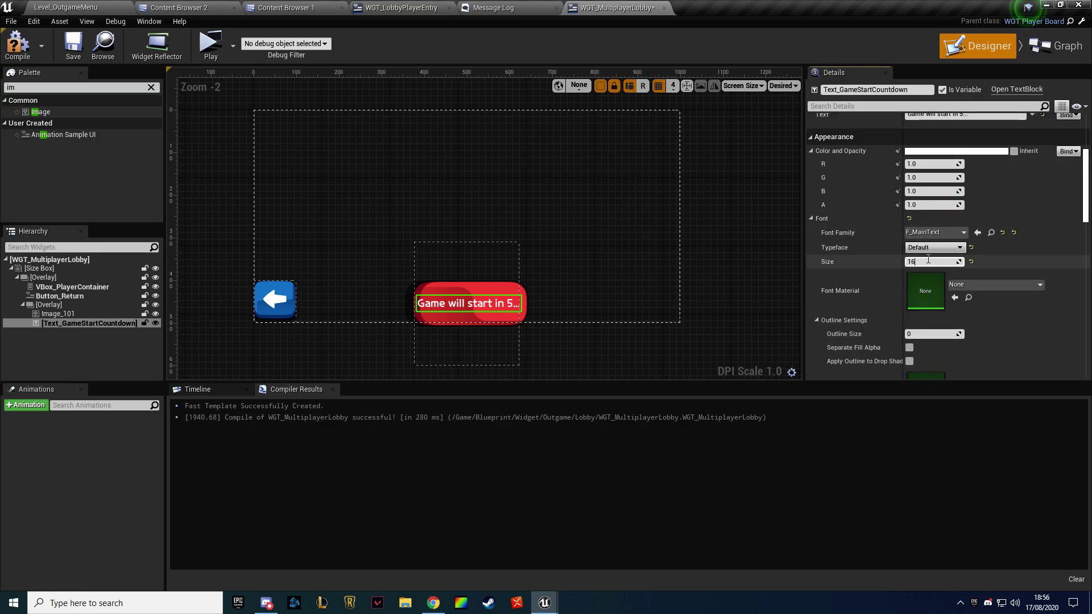
pyautogui.press('Return')
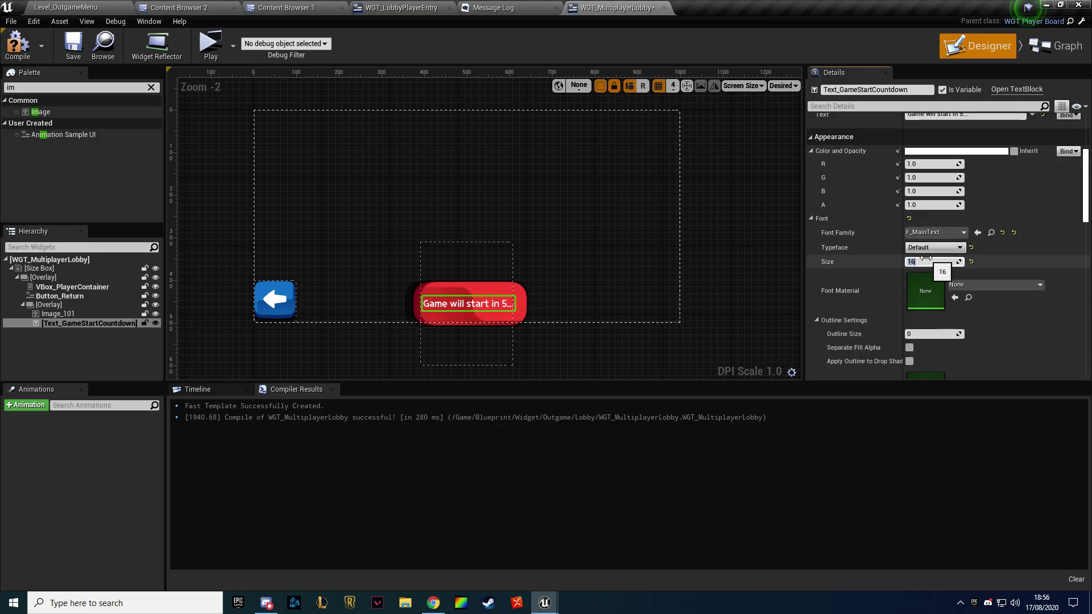
# Give the text a 1-pixel outline and set the outline colour's alpha to 1.5
pyautogui.scroll(-2, 924, 259)
pyautogui.click(925, 261)
pyautogui.write('1')
pyautogui.scroll(7, 529, 330)
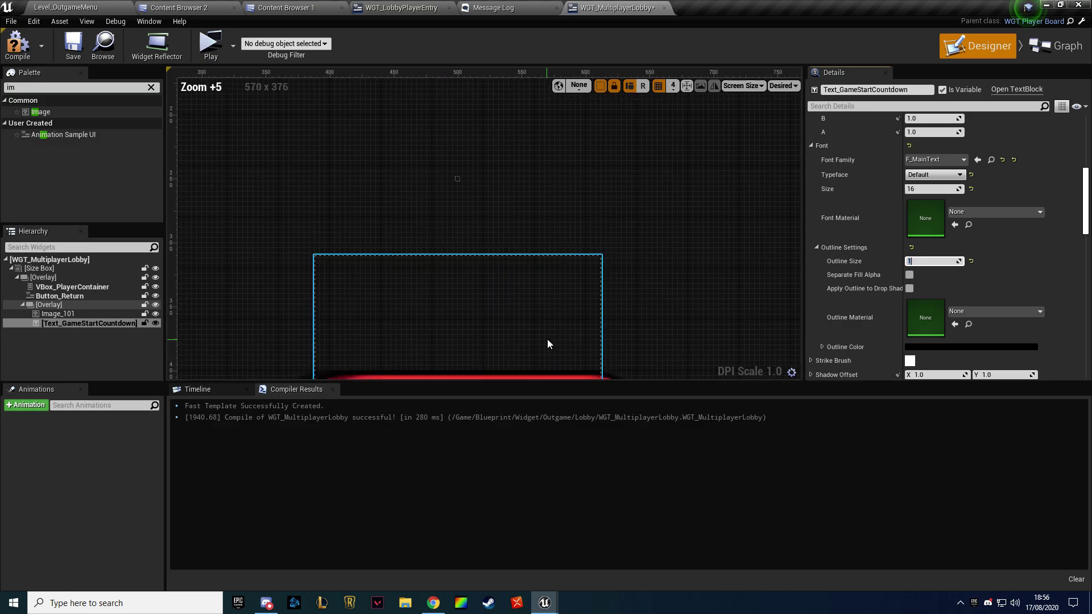
pyautogui.moveTo(547, 339); pyautogui.dragTo(561, 193, button='right')
pyautogui.scroll(-3, 928, 275)
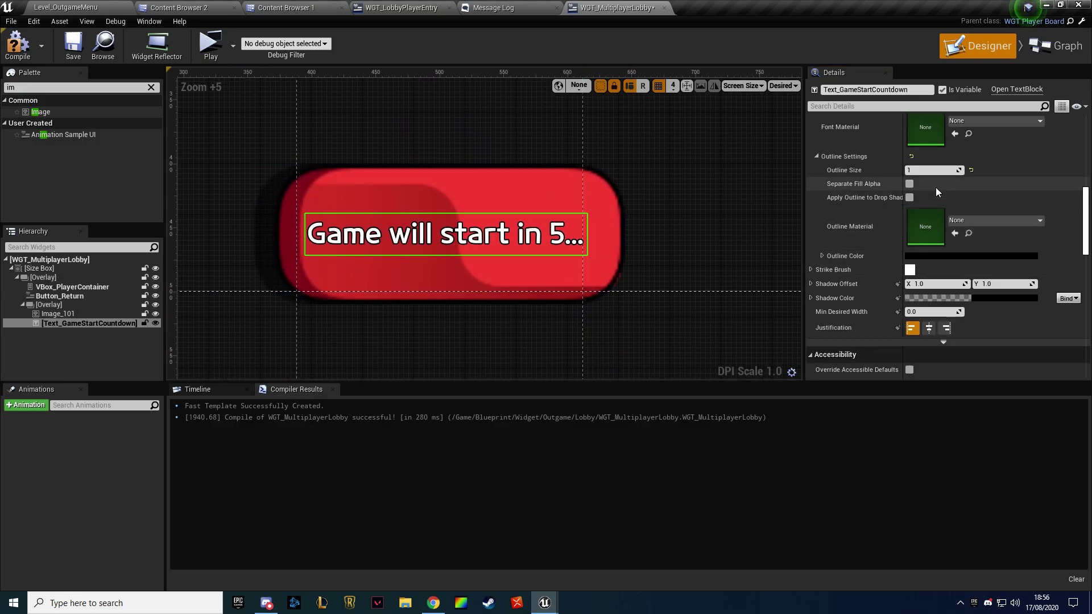
pyautogui.click(970, 255)
pyautogui.click(739, 527)
pyautogui.write('1.5')
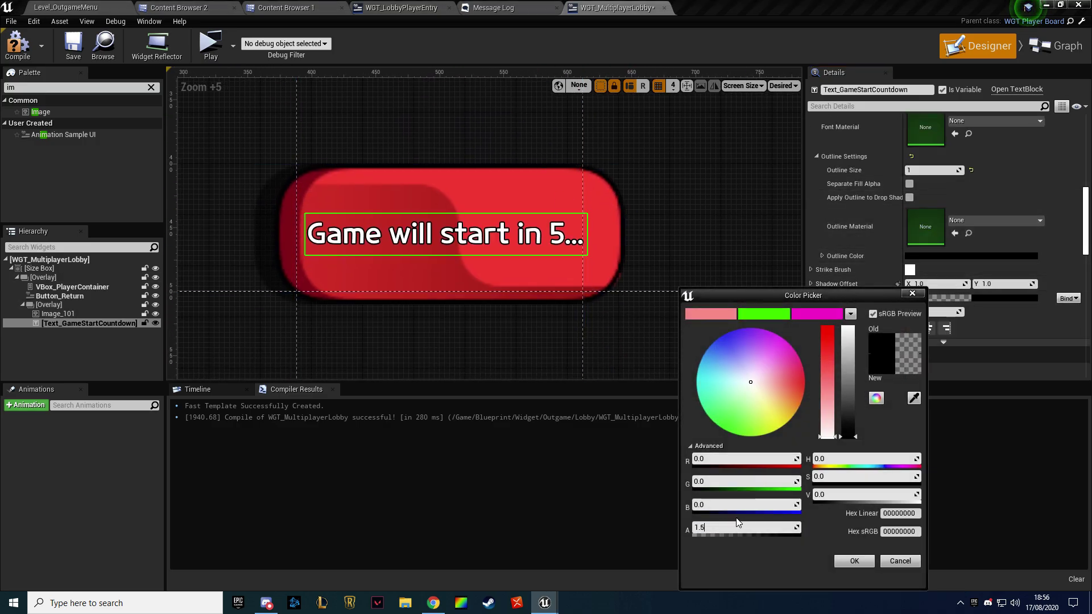
pyautogui.click(854, 560)
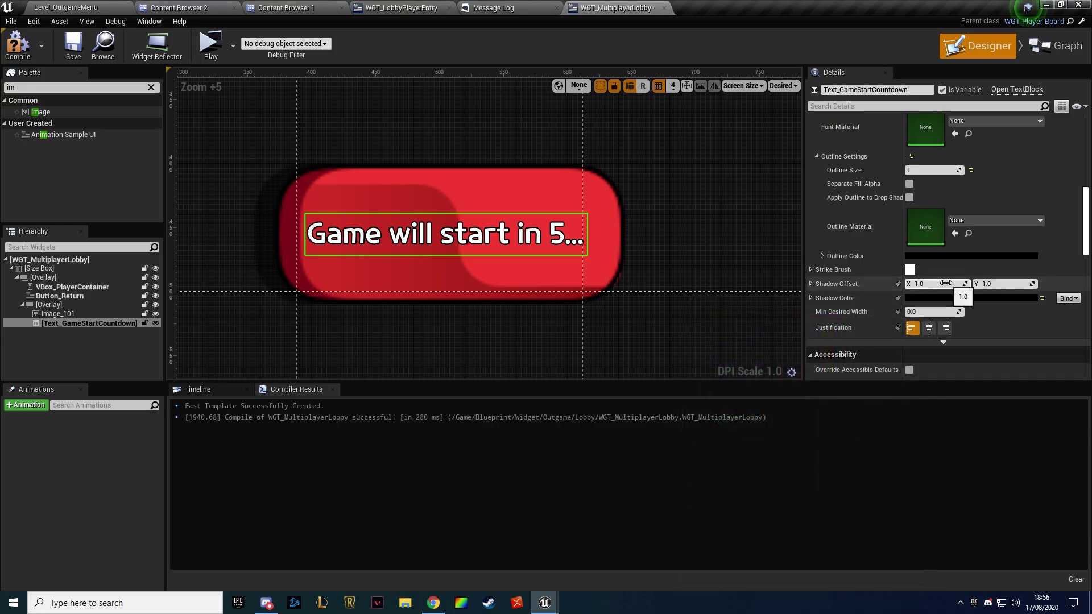
# Set the text's shadow offset to 2 by 2
pyautogui.click(938, 288)
pyautogui.write('2')
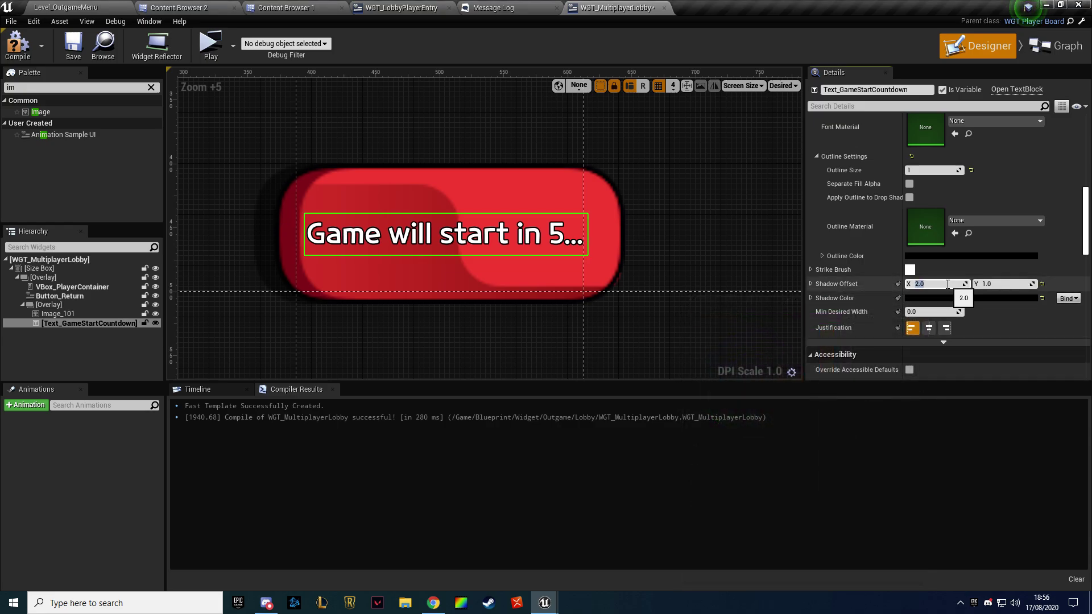
pyautogui.click(998, 285)
pyautogui.write('2')
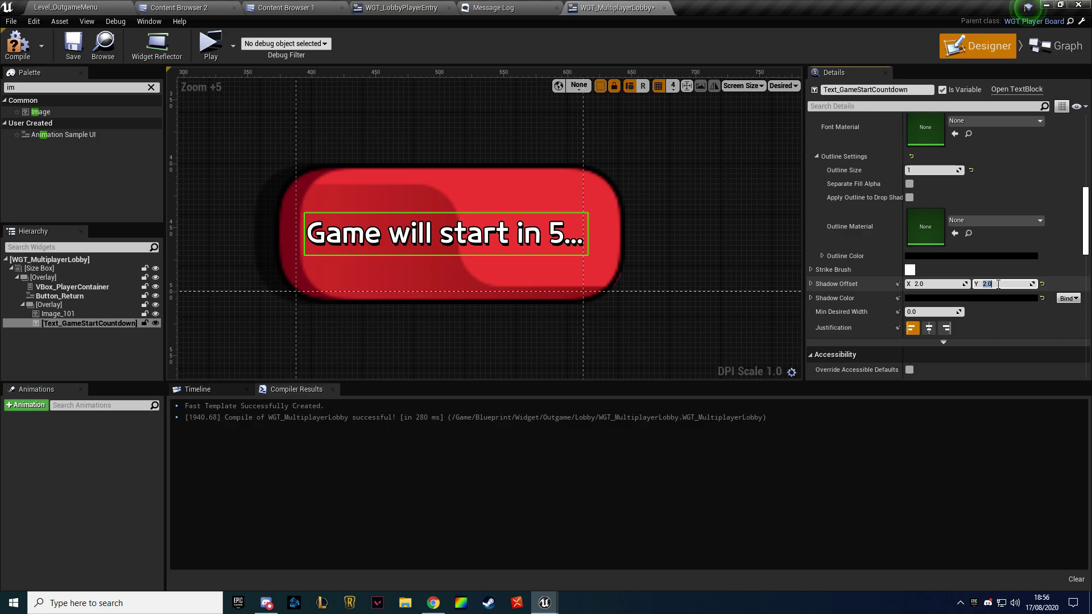
pyautogui.write('.5')
pyautogui.click(938, 283)
pyautogui.write('1.5')
pyautogui.press('Return')
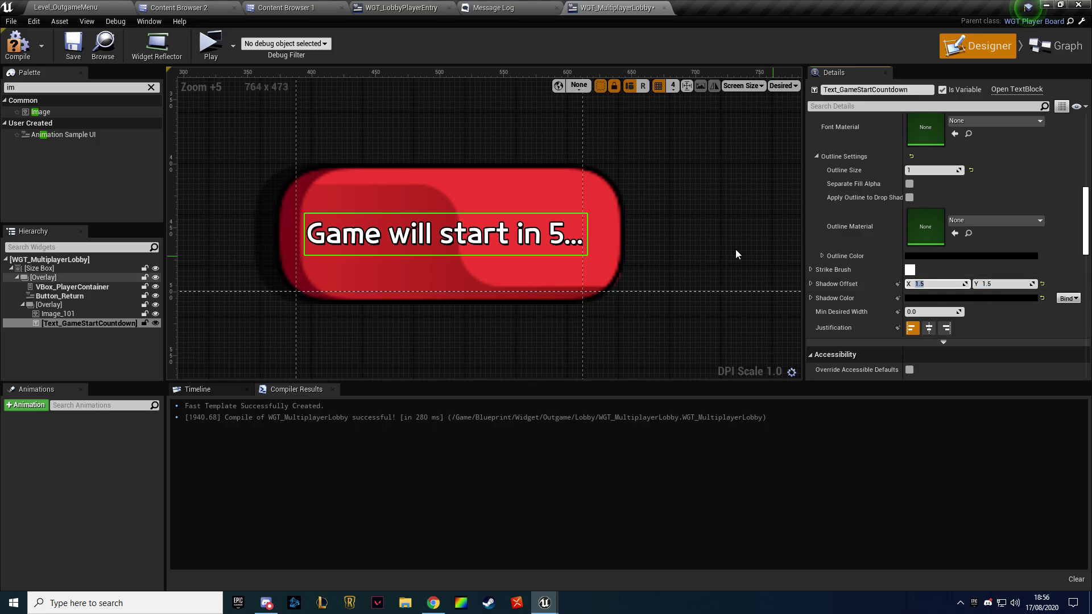
pyautogui.scroll(-3, 735, 249)
pyautogui.write('2')
pyautogui.click(1000, 284)
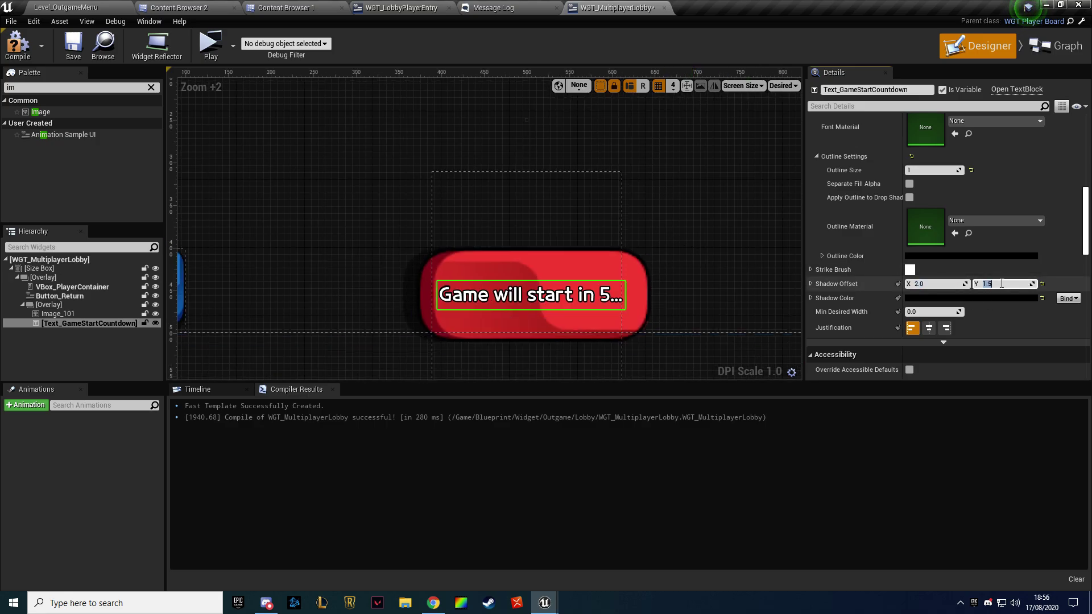
pyautogui.write('2')
pyautogui.press('Return')
pyautogui.scroll(-5, 823, 268)
pyautogui.scroll(-2, 619, 236)
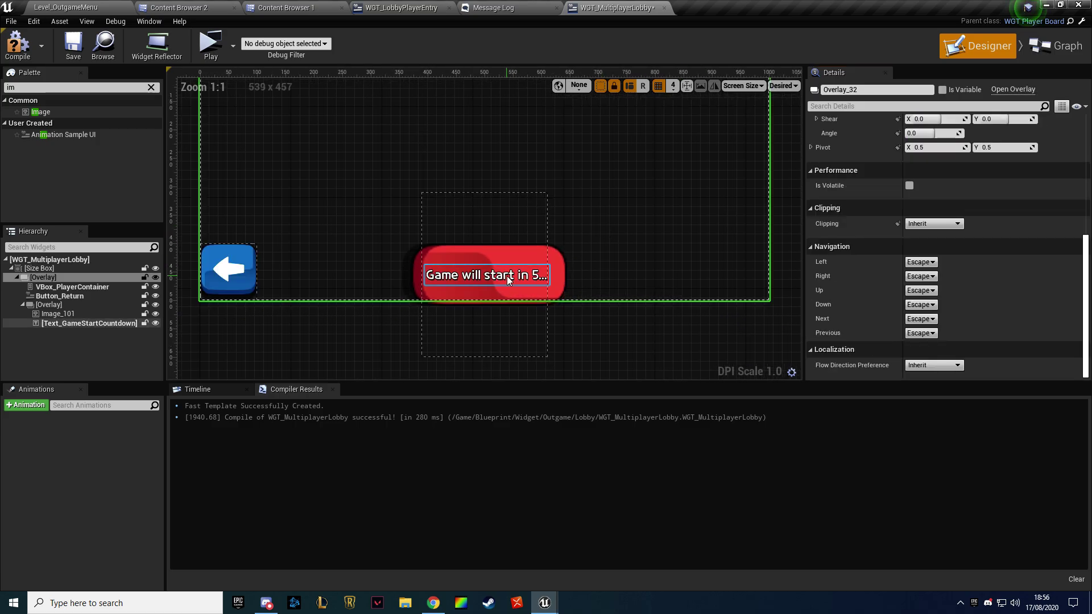
pyautogui.scroll(6, 947, 265)
pyautogui.scroll(2, 946, 265)
# Compile and save the WGT_MultiplayerLobby widget blueprint
pyautogui.click(584, 236)
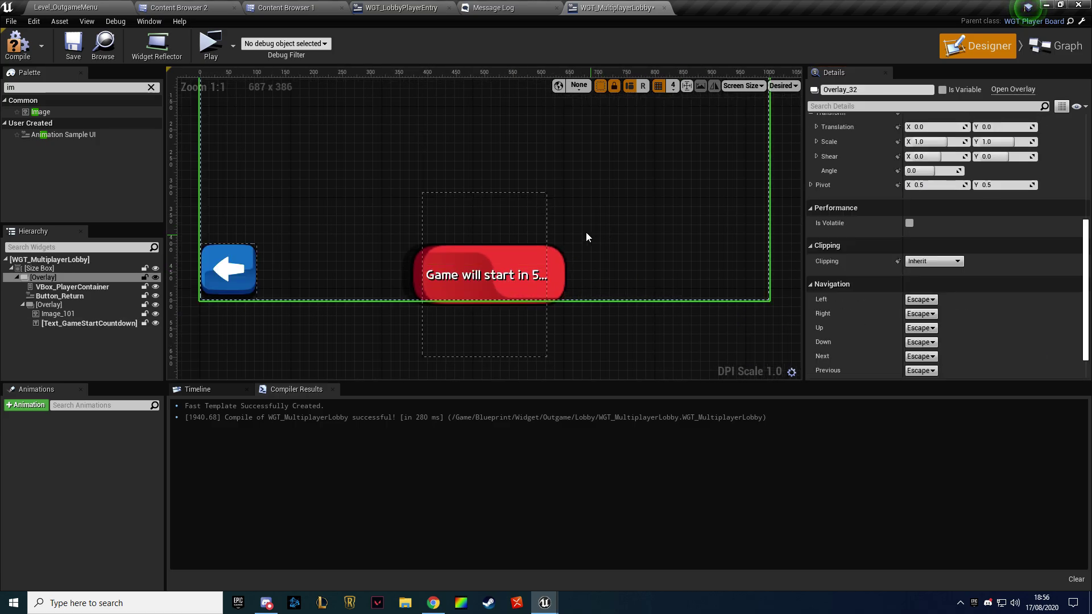
pyautogui.scroll(-1, 358, 172)
pyautogui.click(18, 45)
pyautogui.click(73, 46)
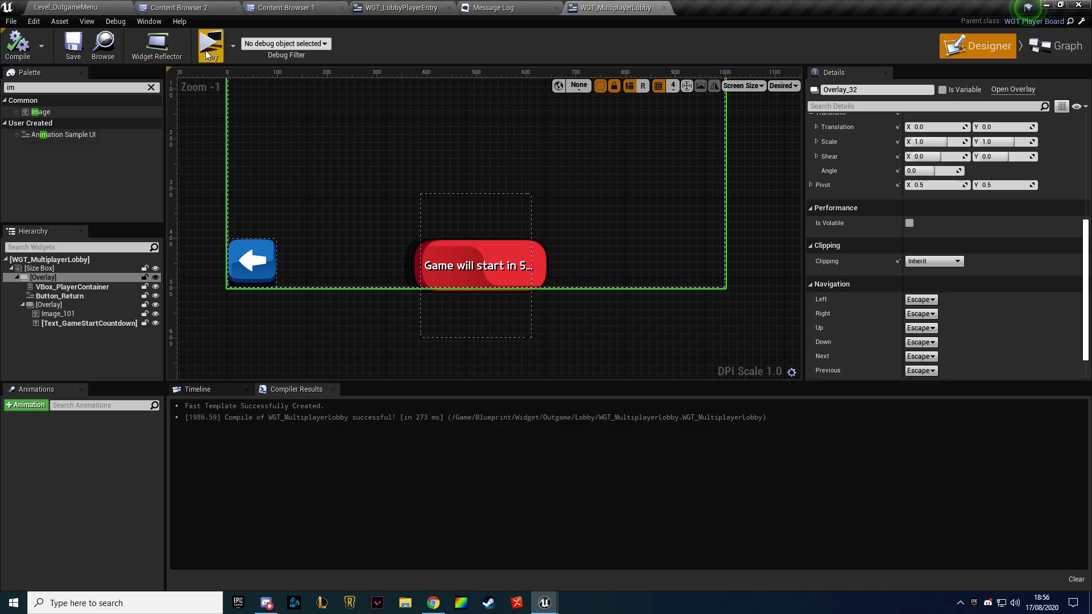
# Launch a server-and-client Play In Editor session, then stop it
pyautogui.click(210, 44)
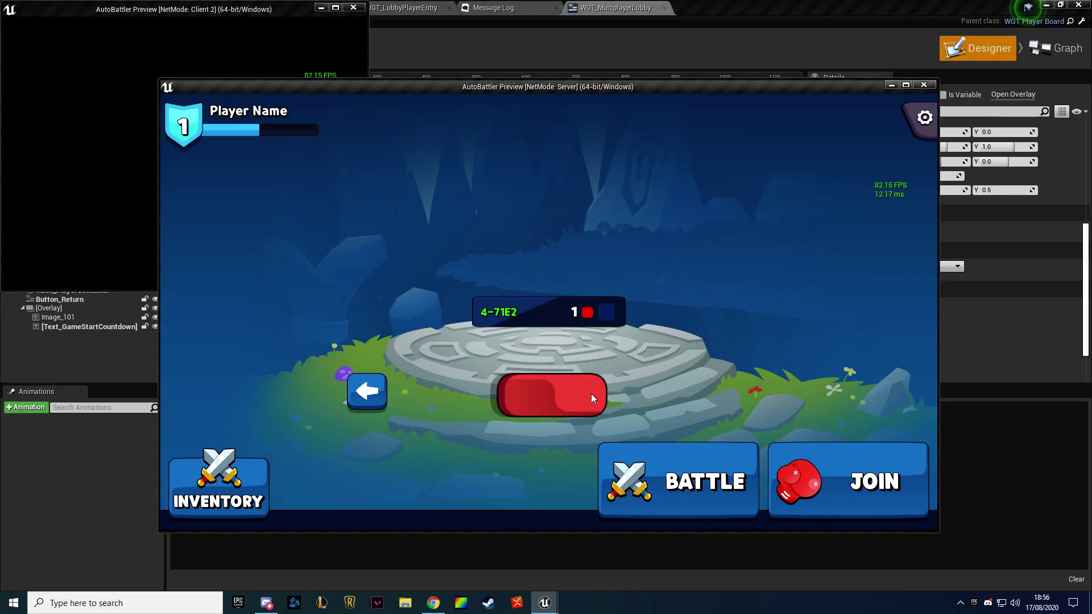
pyautogui.click(100, 168)
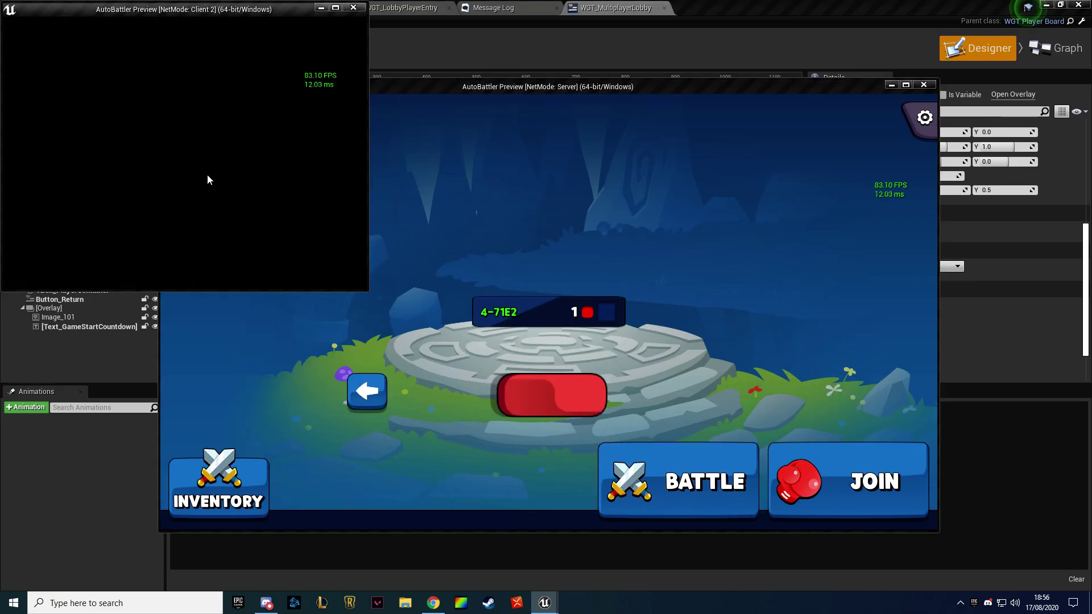
pyautogui.click(653, 295)
pyautogui.press('Escape')
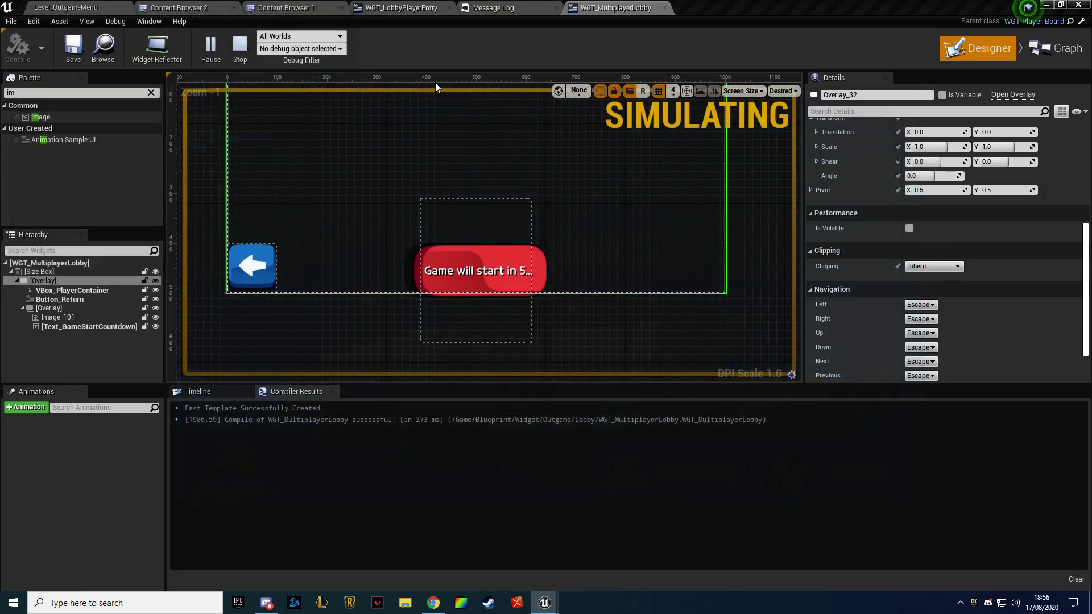
# Relaunch, host a lobby on the server, join and ready up from Client 2
pyautogui.hotkey('alt', 'p')
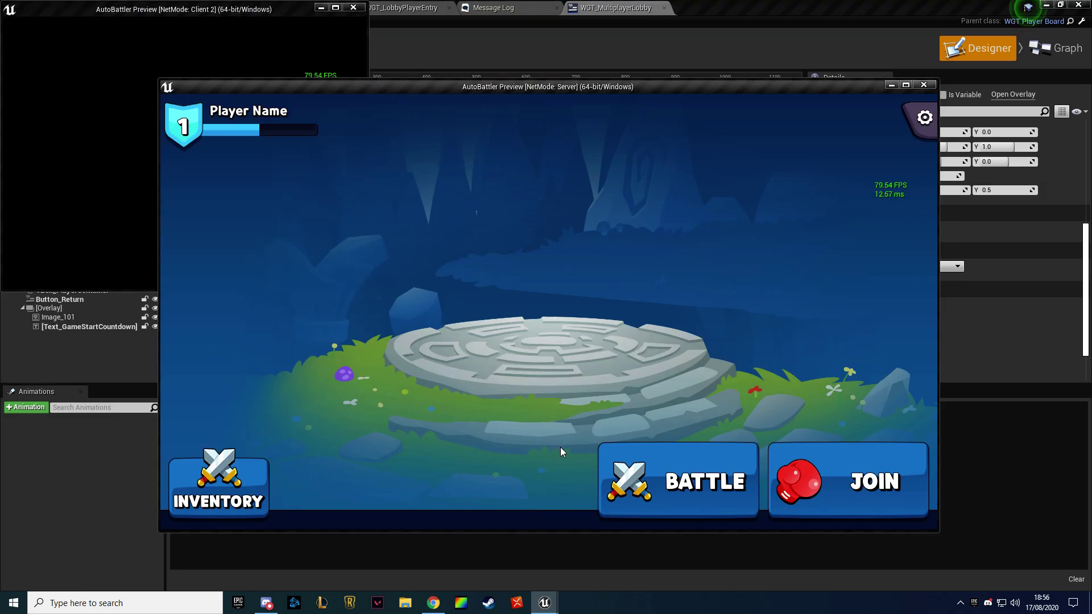
pyautogui.click(661, 474)
pyautogui.click(70, 156)
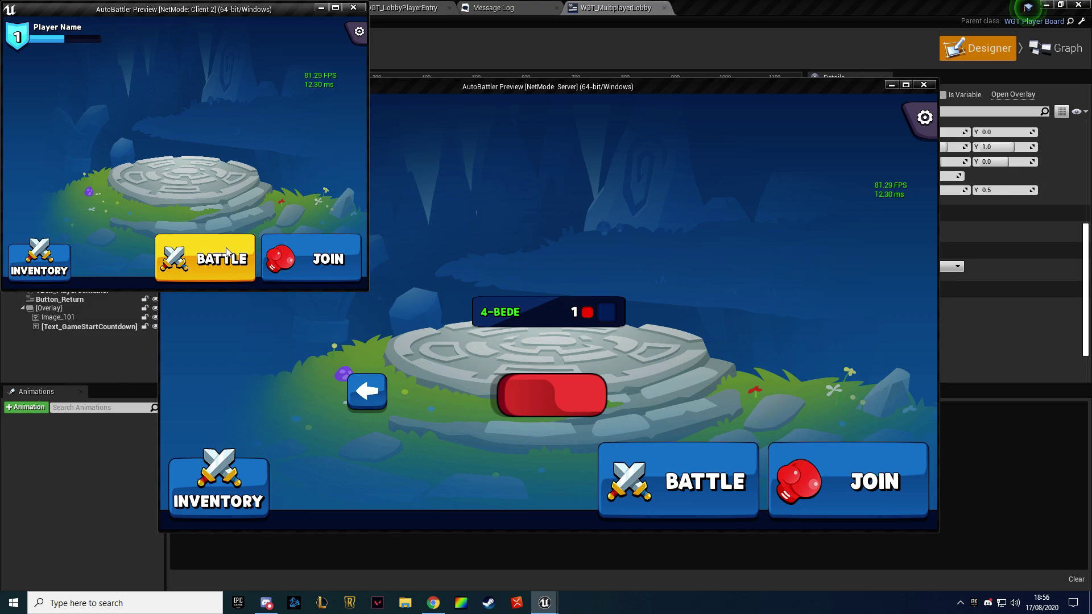
pyautogui.click(606, 323)
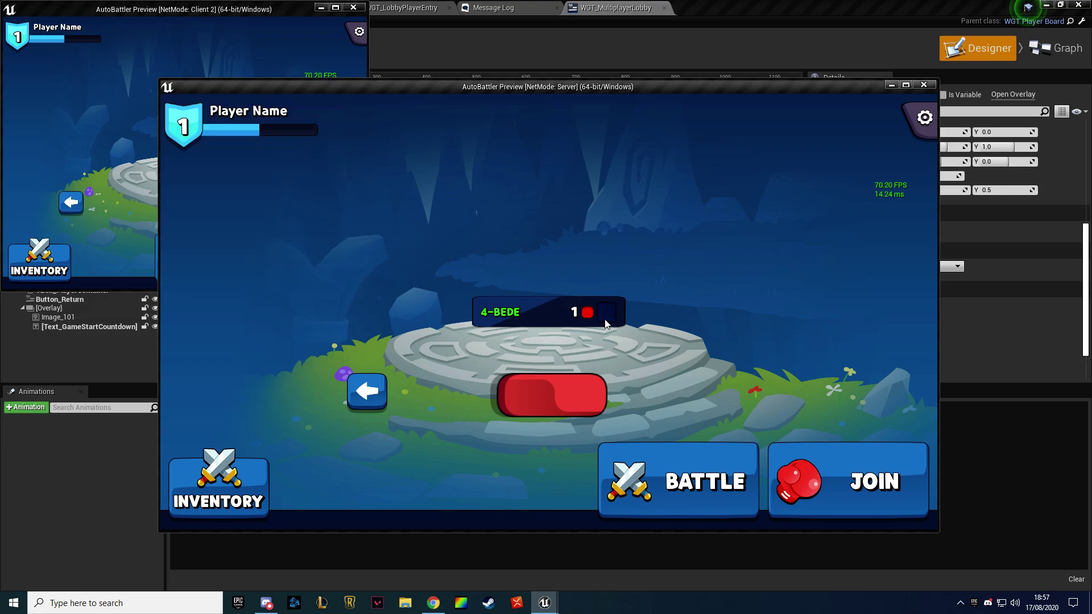
pyautogui.click(34, 93)
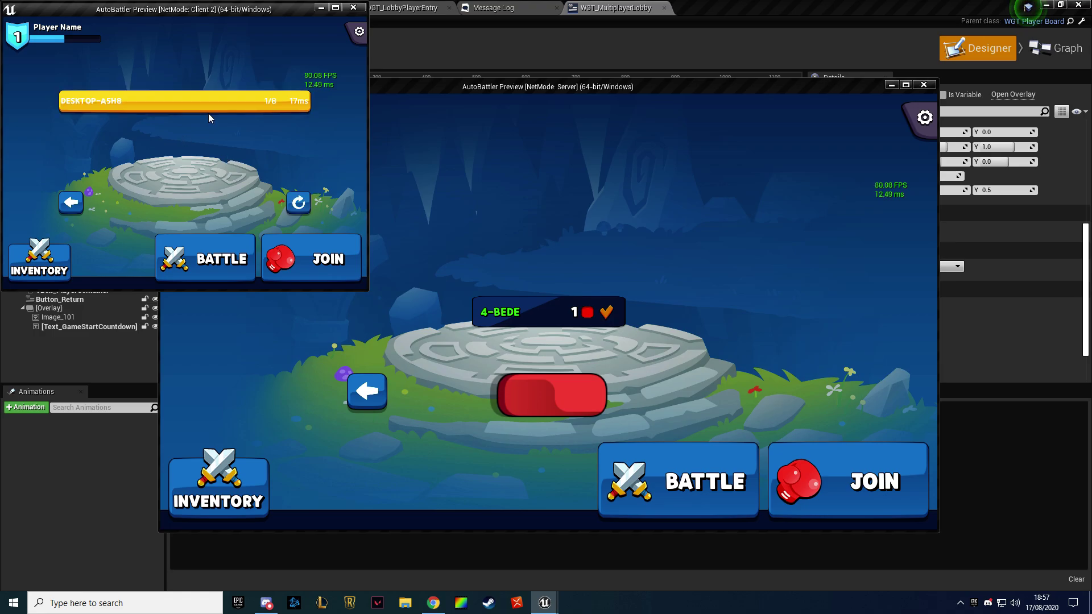
pyautogui.click(208, 114)
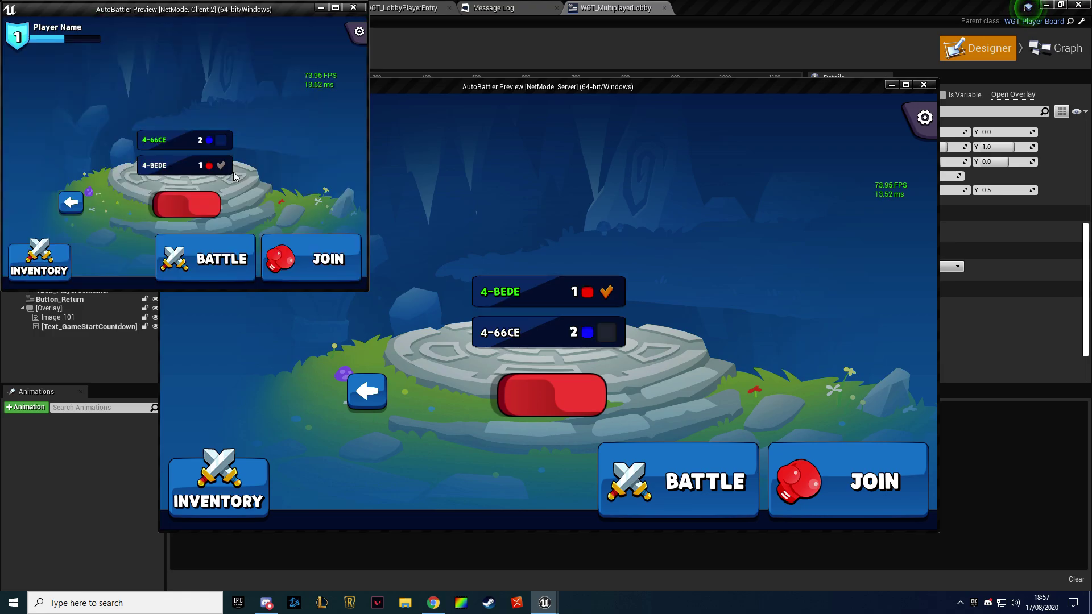
pyautogui.click(220, 141)
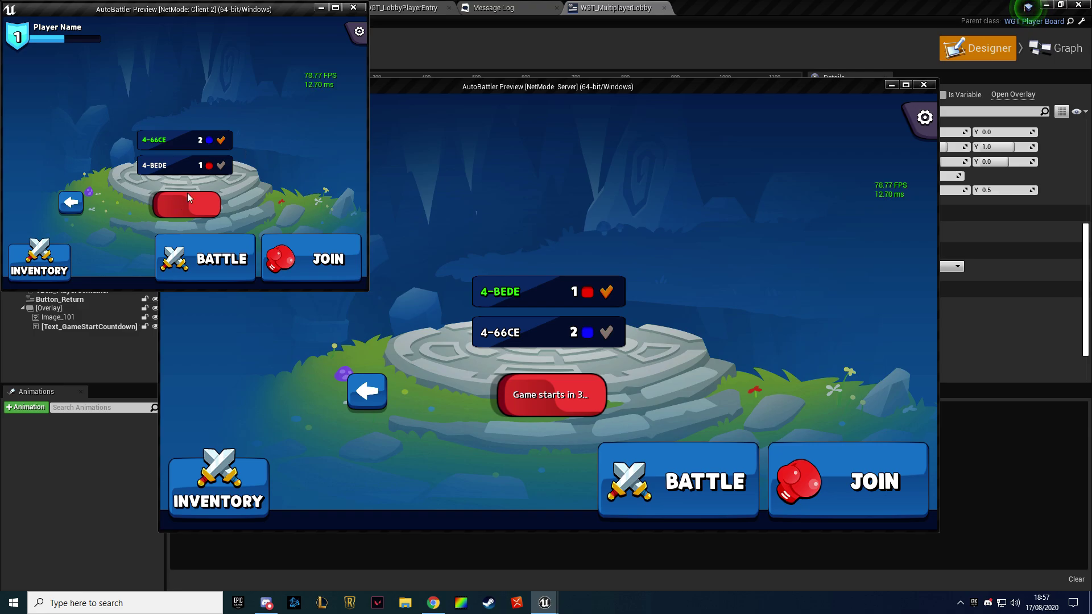
pyautogui.moveTo(367, 293); pyautogui.dragTo(585, 391)
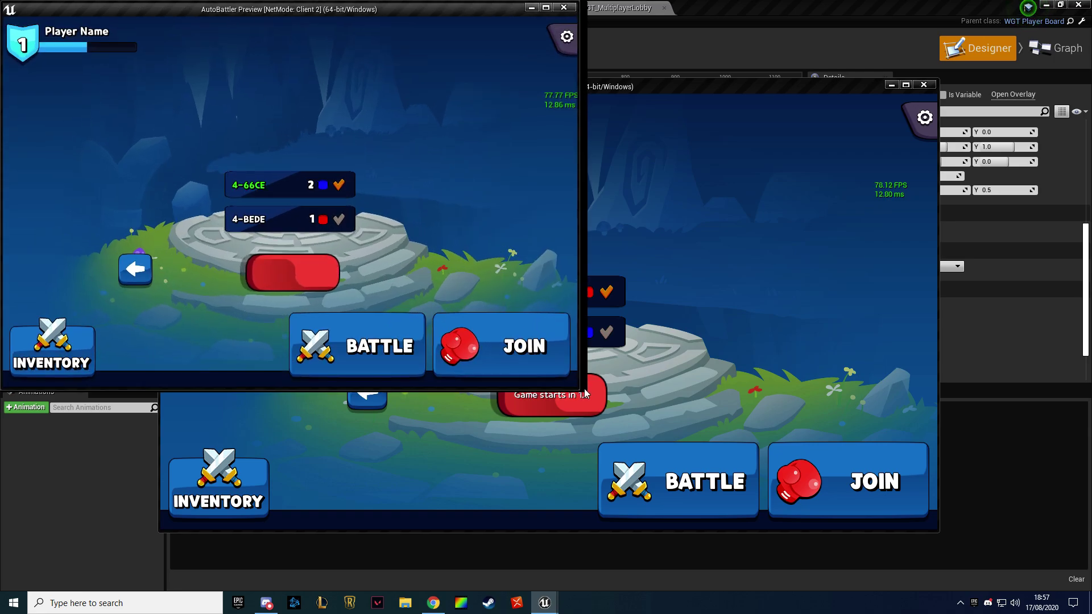
pyautogui.click(535, 398)
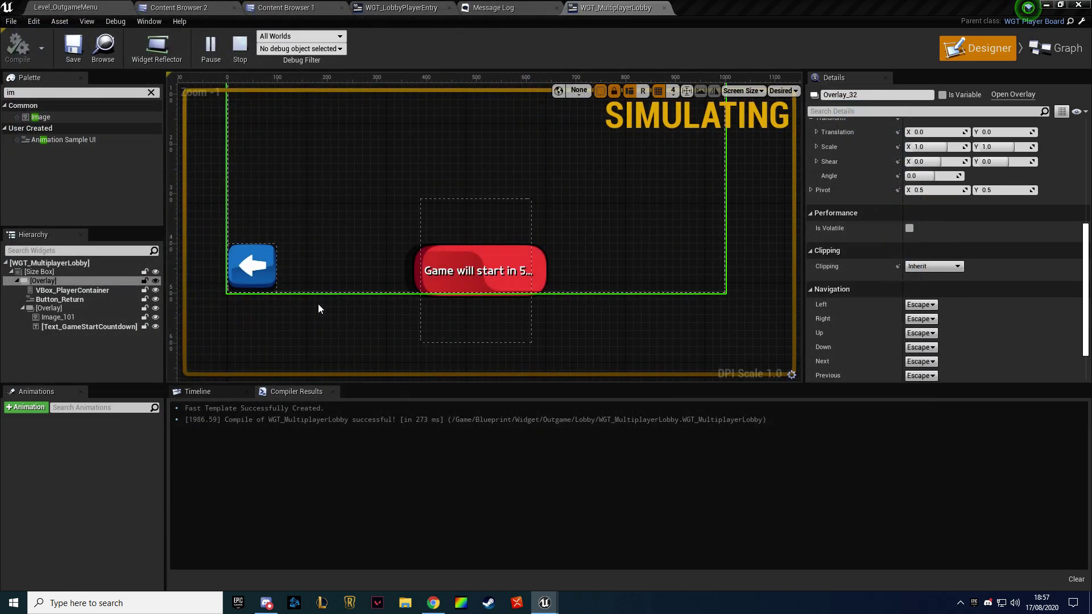
# Select the red Image_101 background in the Hierarchy after glancing at the common textures
pyautogui.click(421, 275)
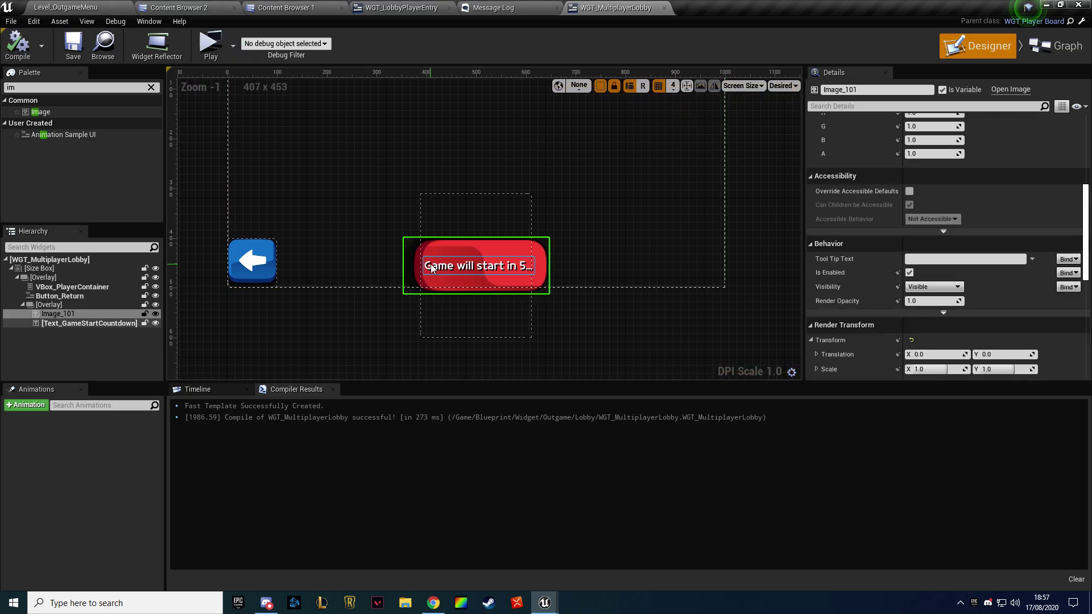
pyautogui.click(273, 7)
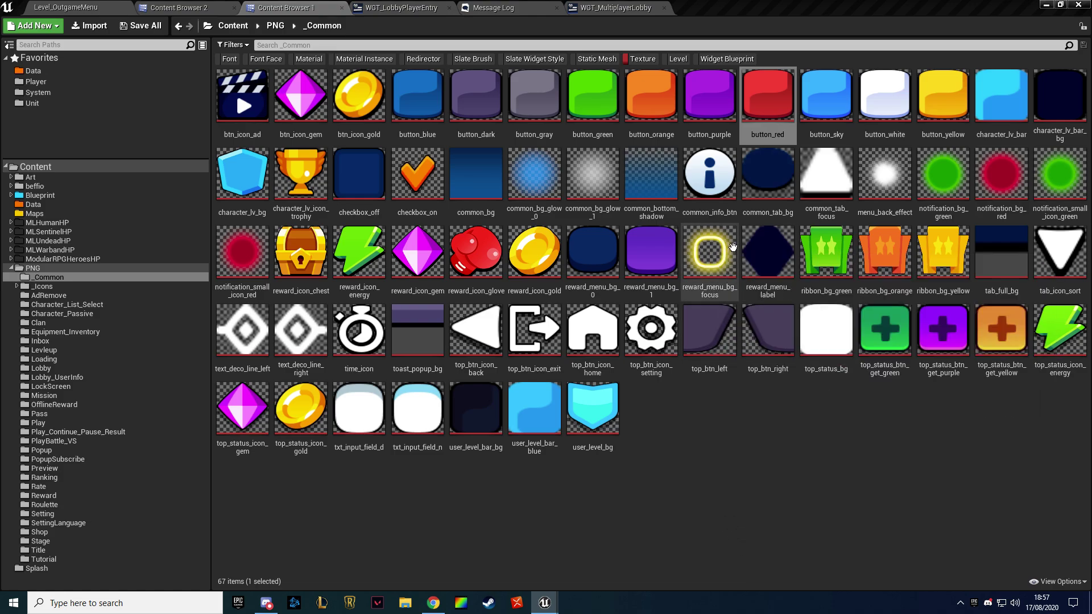
pyautogui.click(614, 7)
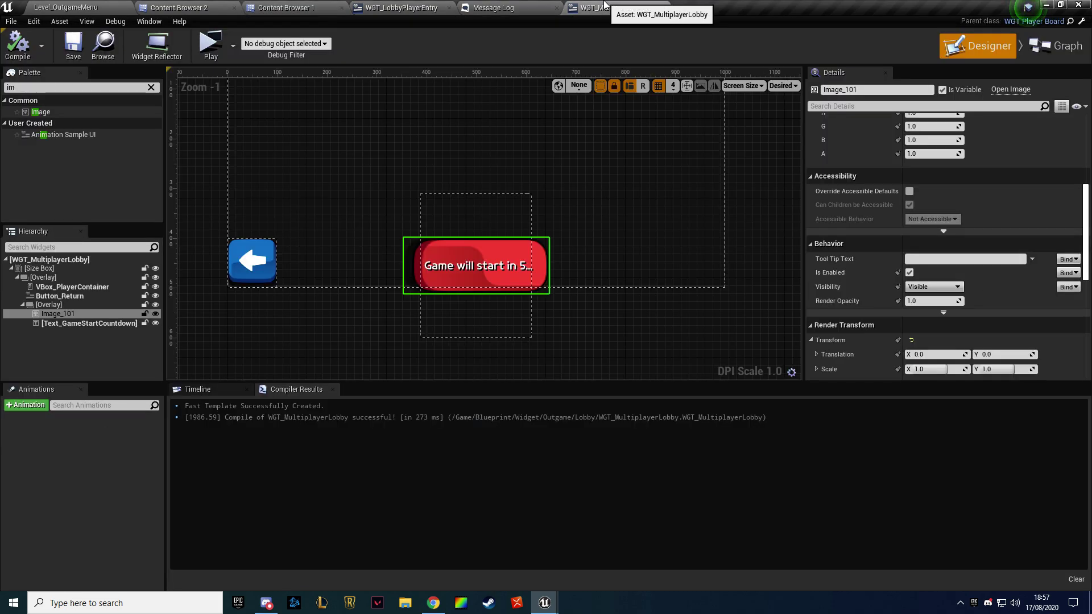
pyautogui.click(74, 314)
# Delete the red image and move Text_GameStartCountdown into the outer overlay
pyautogui.press('Delete')
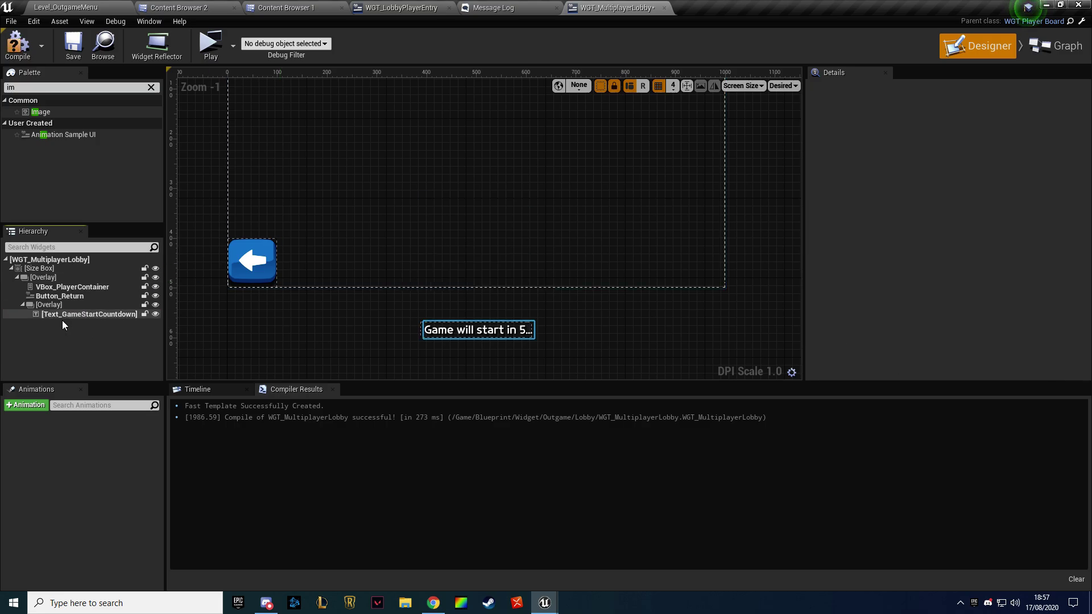
pyautogui.moveTo(63, 314); pyautogui.dragTo(57, 305)
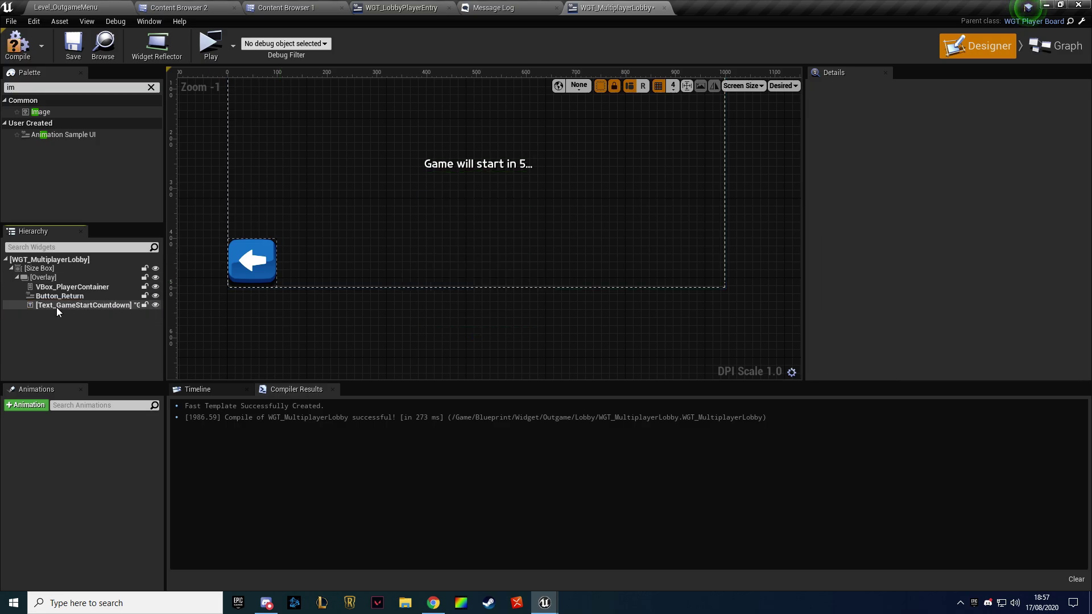
pyautogui.scroll(3, 935, 172)
pyautogui.scroll(5, 936, 172)
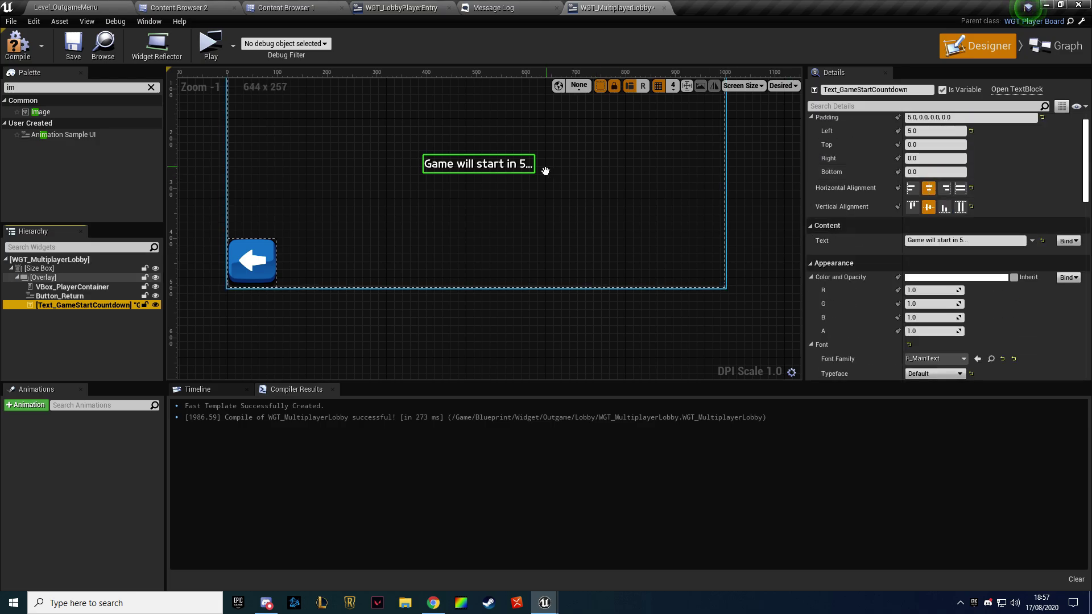
pyautogui.scroll(-1, 531, 240)
pyautogui.scroll(1, 890, 197)
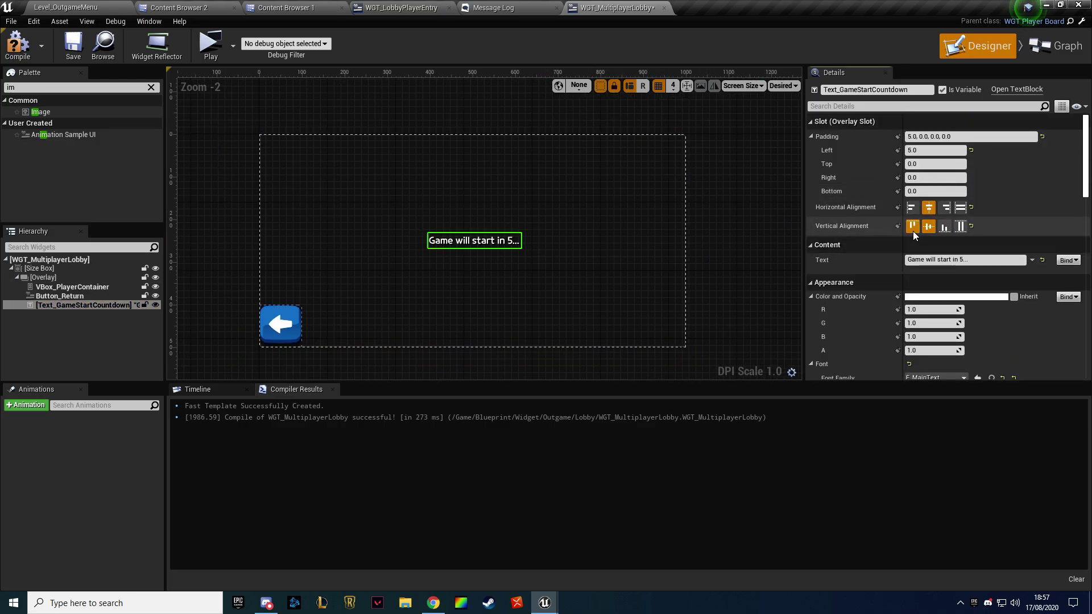
# Align the countdown text to the top with zero padding, then compile and save
pyautogui.click(912, 227)
pyautogui.click(966, 136)
pyautogui.write('0')
pyautogui.press('Return')
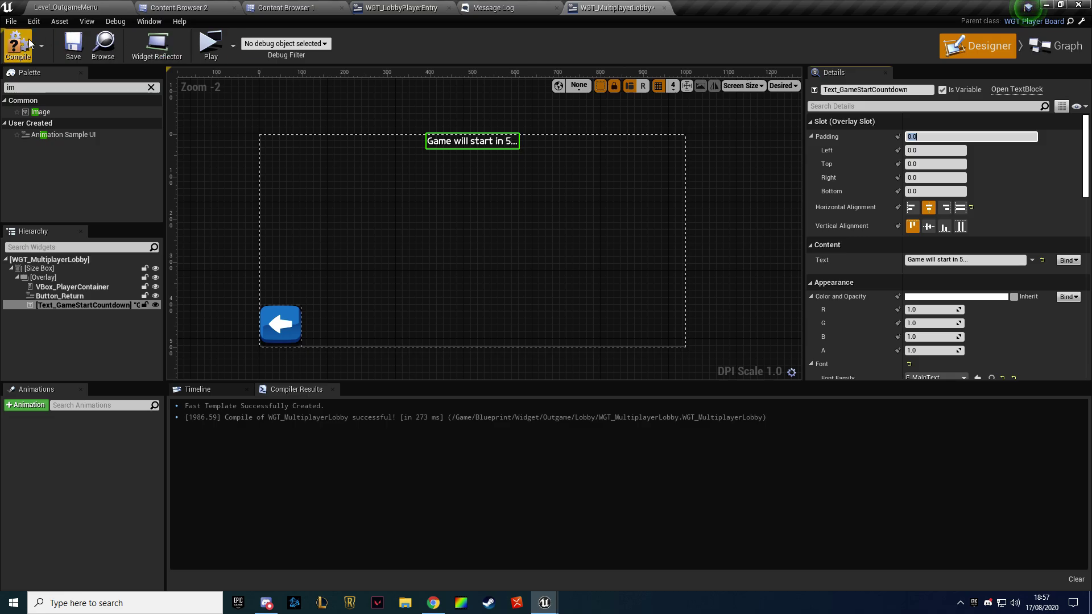
pyautogui.click(30, 44)
pyautogui.click(73, 46)
# Try top padding 5 and 8, settle on 20, and recompile
pyautogui.click(924, 165)
pyautogui.write('5')
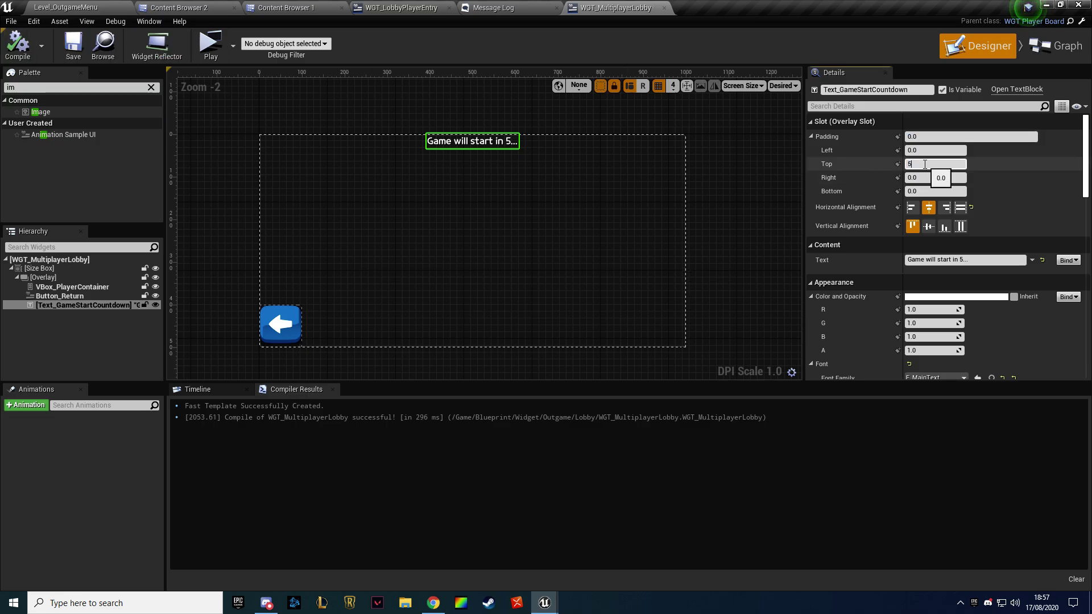
pyautogui.press('Return')
pyautogui.click(18, 44)
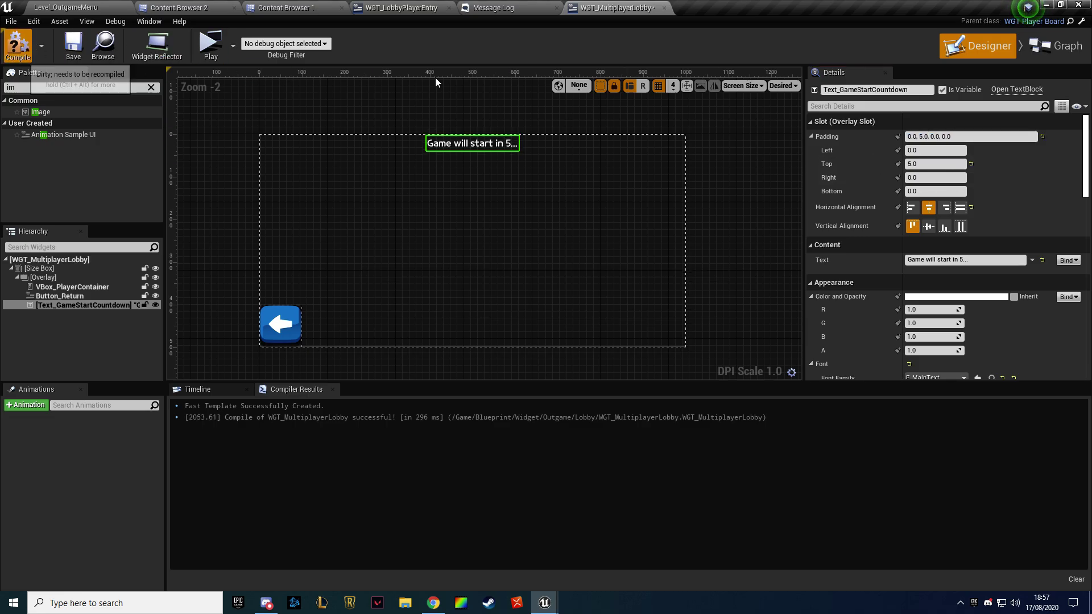
pyautogui.click(930, 165)
pyautogui.write('8')
pyautogui.press('Return')
pyautogui.click(924, 164)
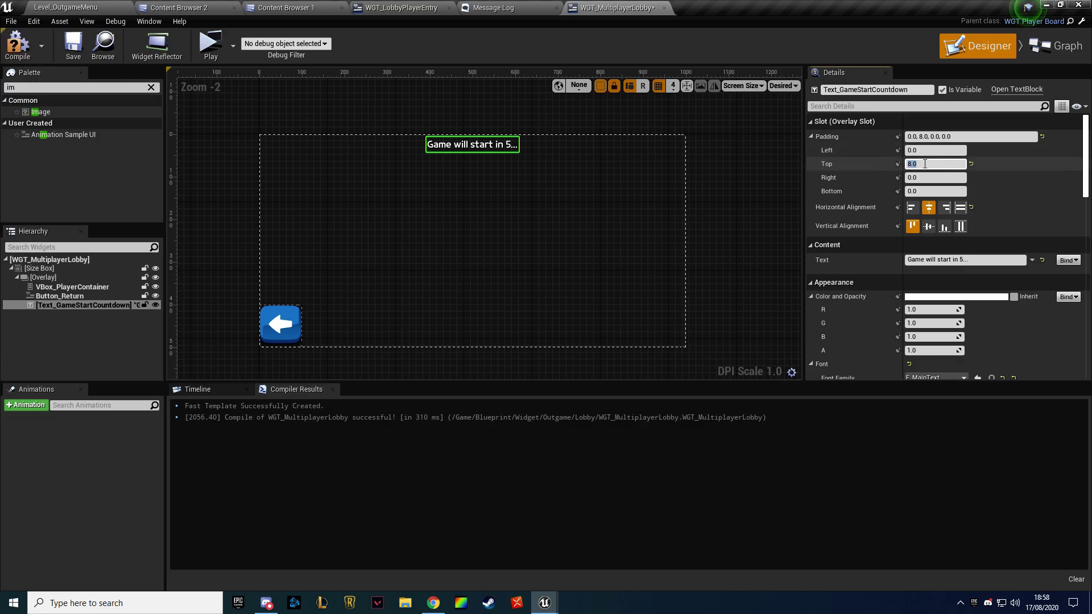
pyautogui.write('20')
pyautogui.press('Return')
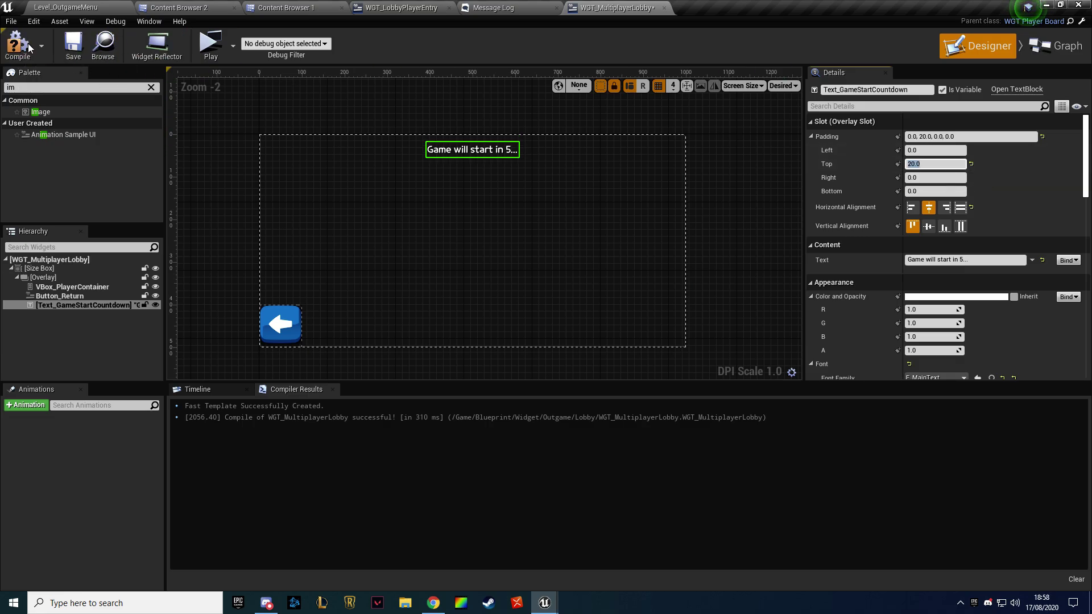
pyautogui.click(18, 44)
# Set the countdown text's font size to 20 and recompile
pyautogui.scroll(-2, 930, 319)
pyautogui.click(929, 334)
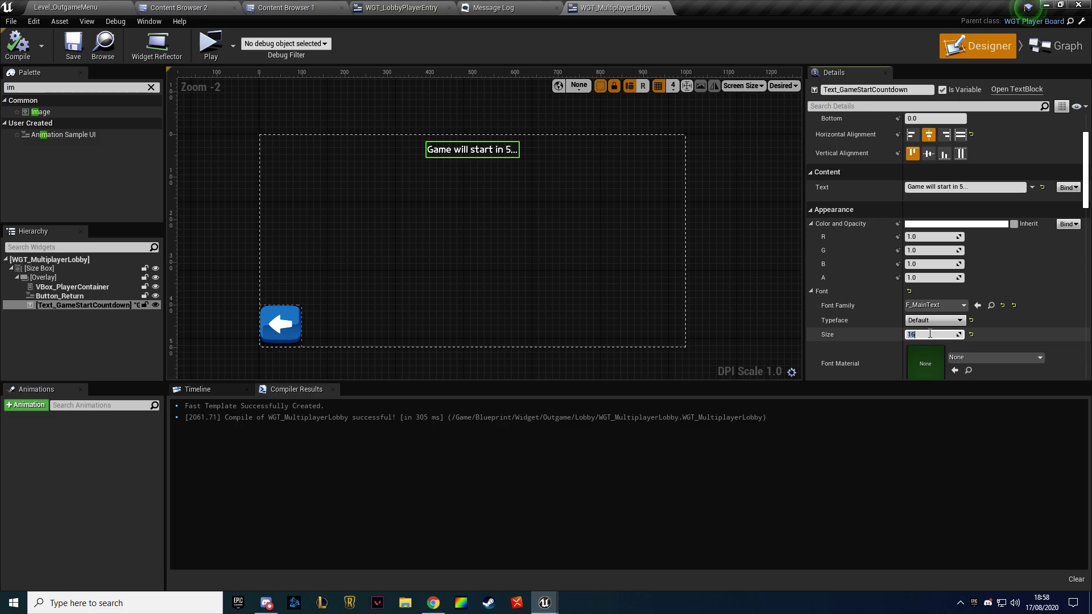
pyautogui.write('20')
pyautogui.press('Return')
pyautogui.click(18, 43)
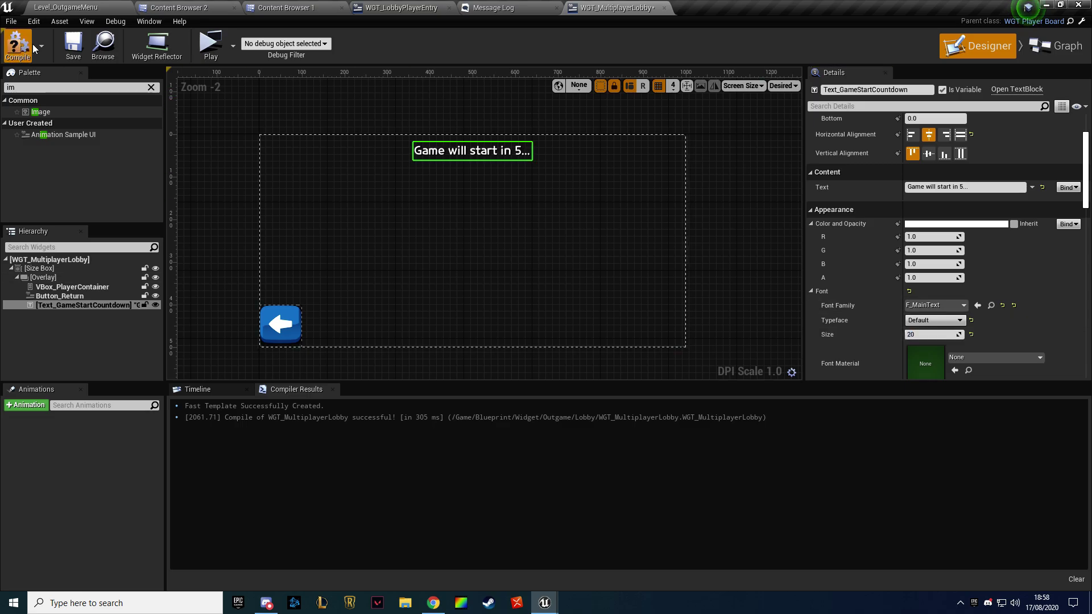
# Run a server-and-client test, host a lobby, ready up both players, and watch the countdown
pyautogui.click(210, 57)
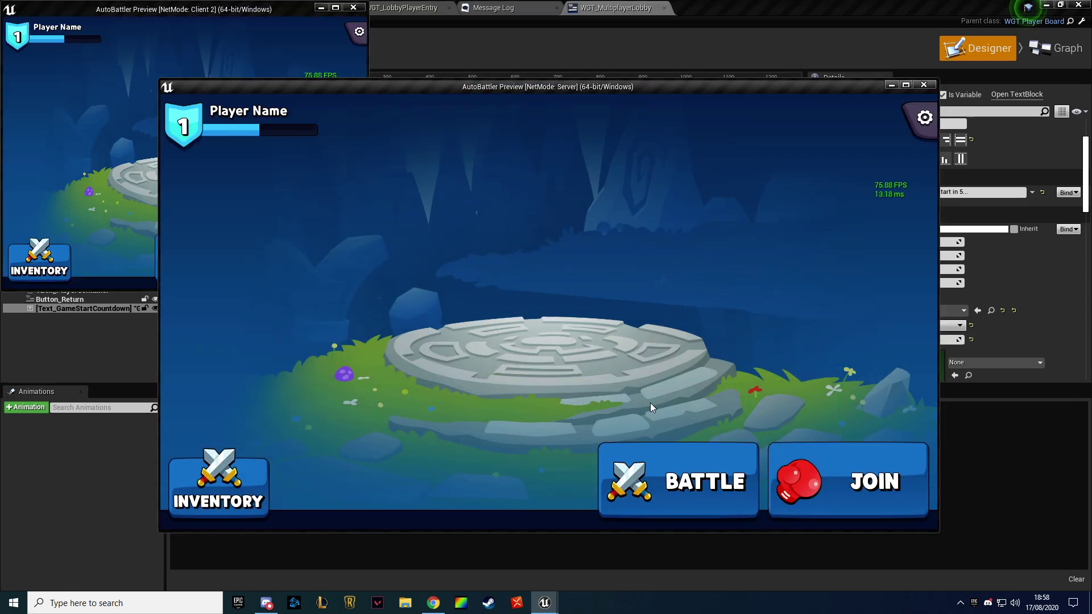
pyautogui.click(640, 475)
pyautogui.click(217, 226)
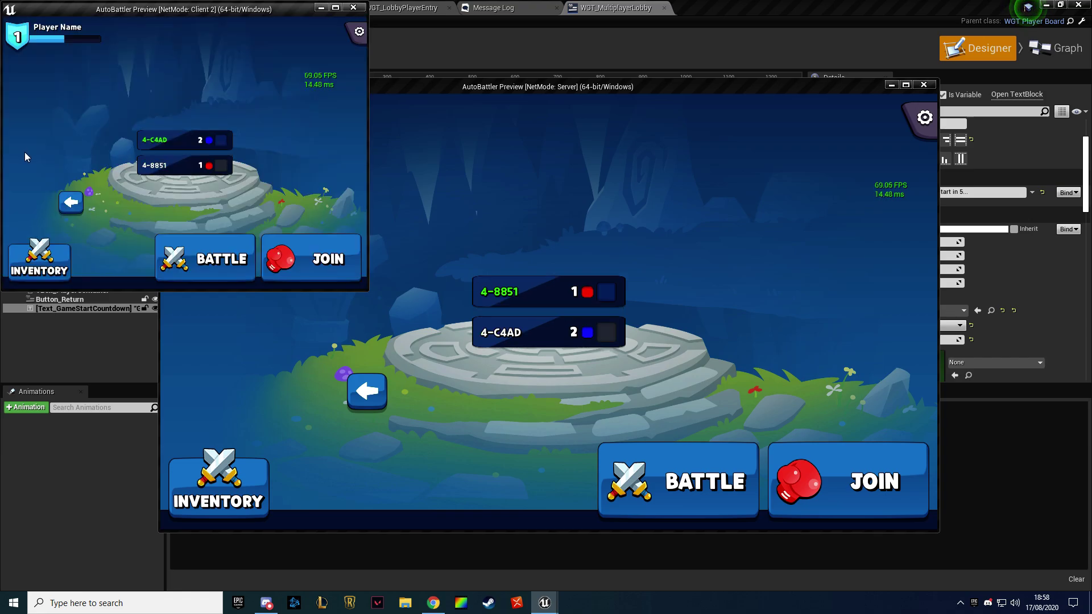
pyautogui.click(607, 292)
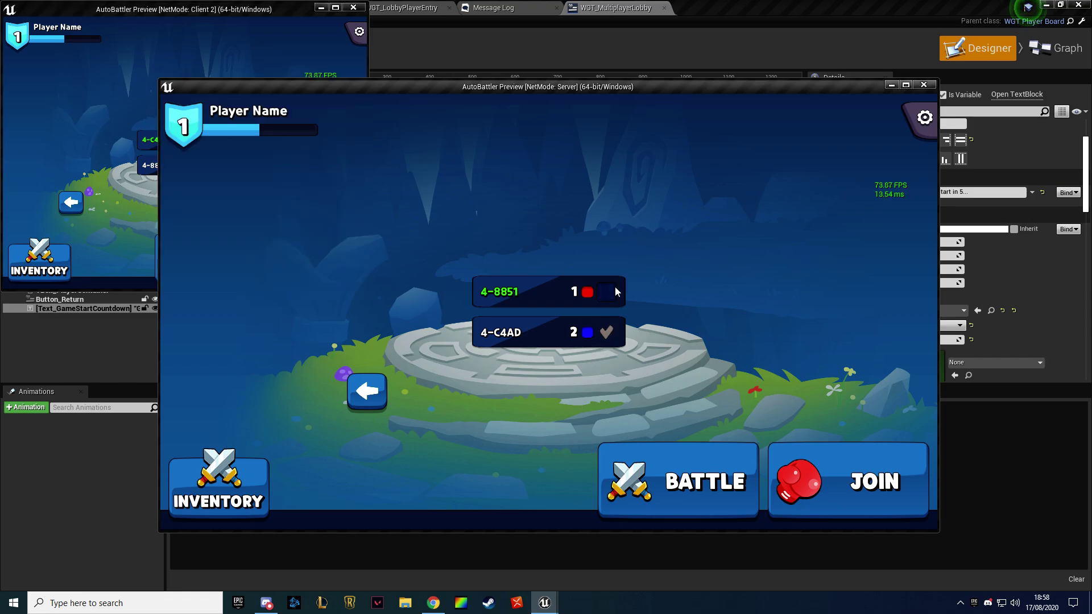
pyautogui.click(88, 100)
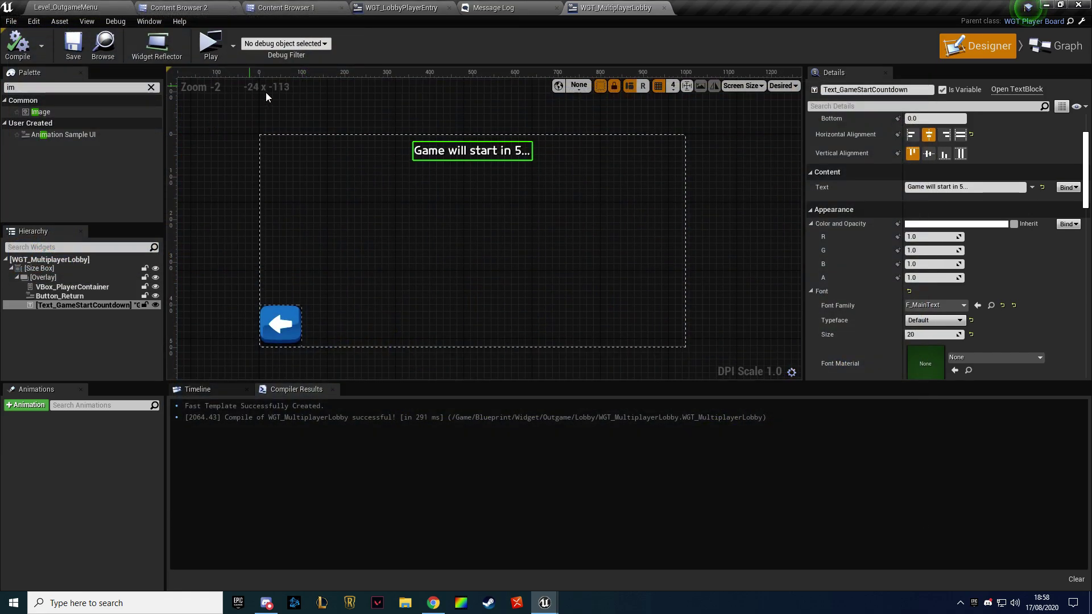
# Open the PNG > Preview folder of UI mockups in the content browser
pyautogui.click(199, 8)
pyautogui.click(300, 7)
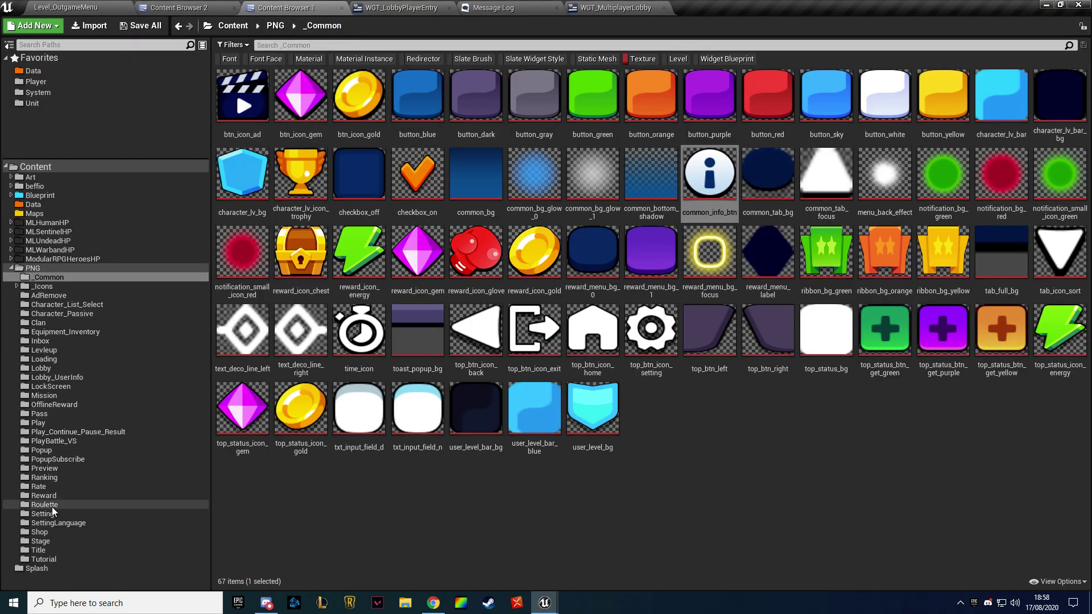
pyautogui.click(54, 486)
pyautogui.click(53, 478)
pyautogui.click(54, 468)
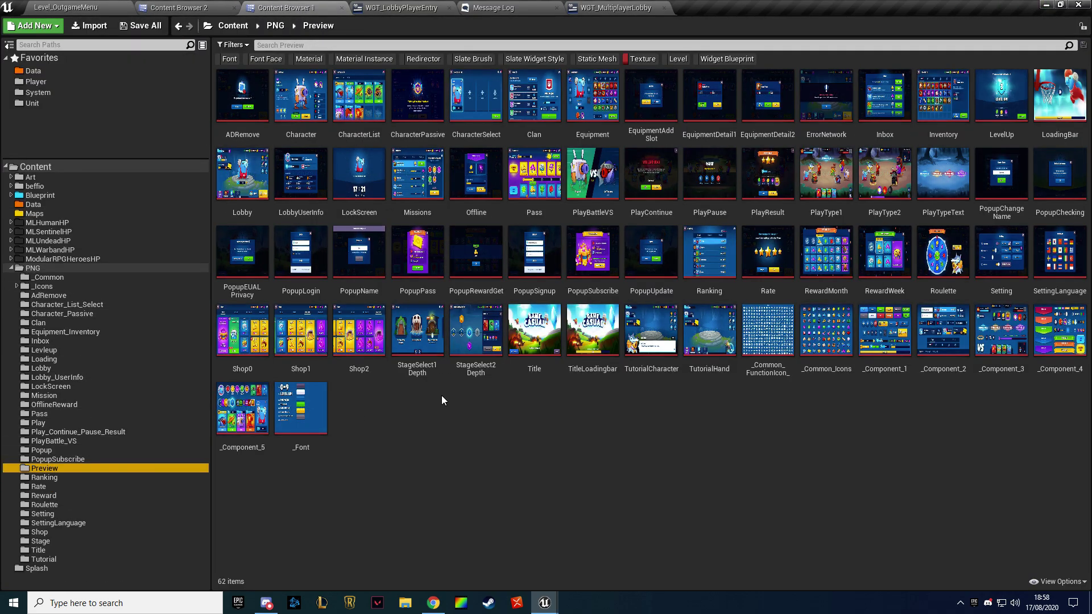
# Look through ADRemove, Character, CharacterList, CharacterPassive, CharacterSelect and open the Clan mockup
pyautogui.click(242, 96)
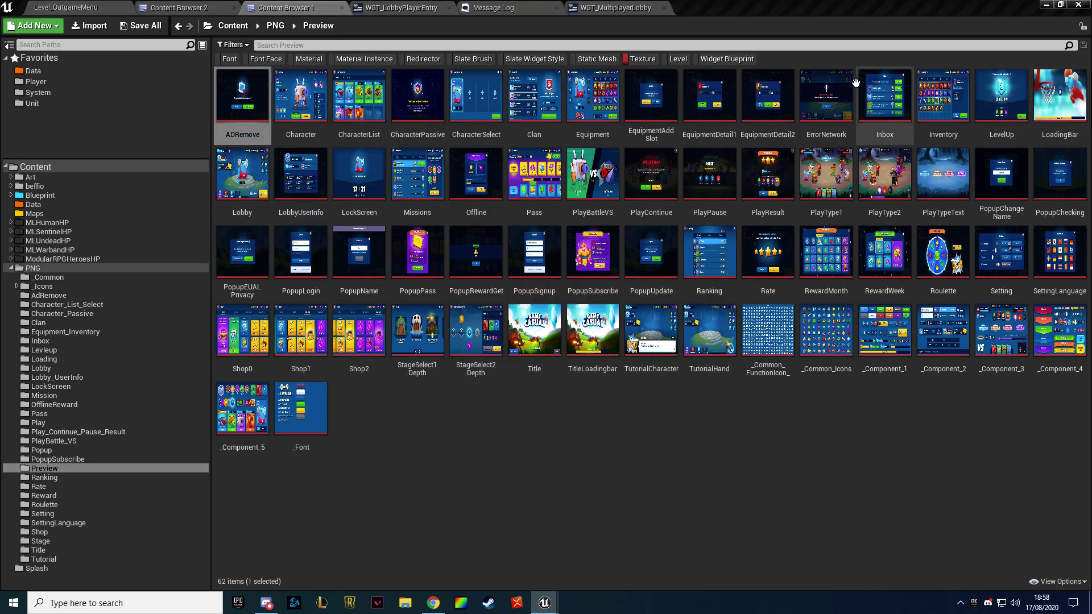
pyautogui.click(287, 102)
pyautogui.click(351, 102)
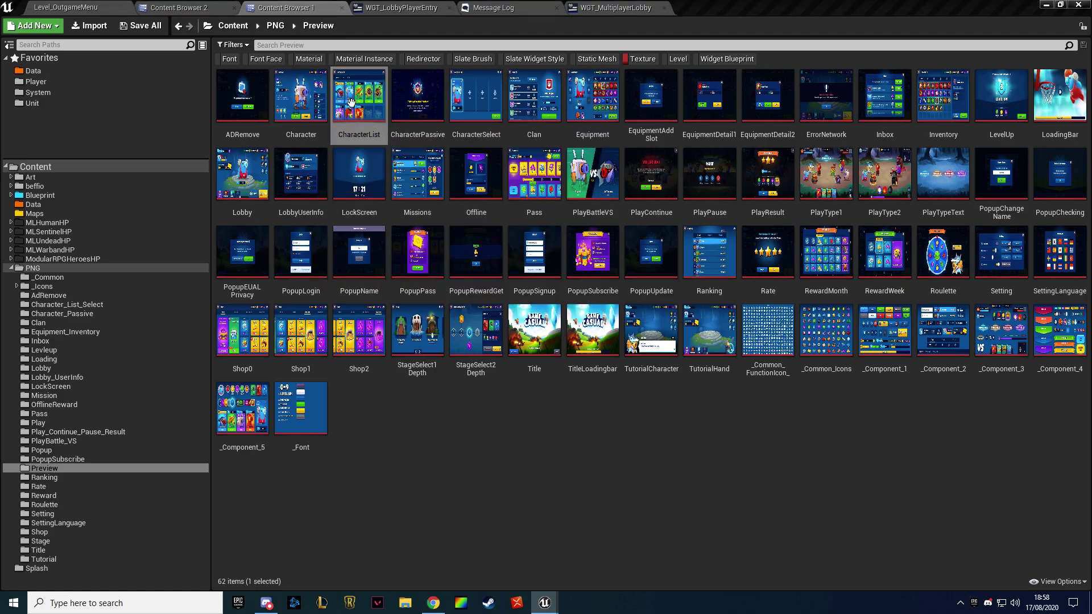
pyautogui.click(417, 95)
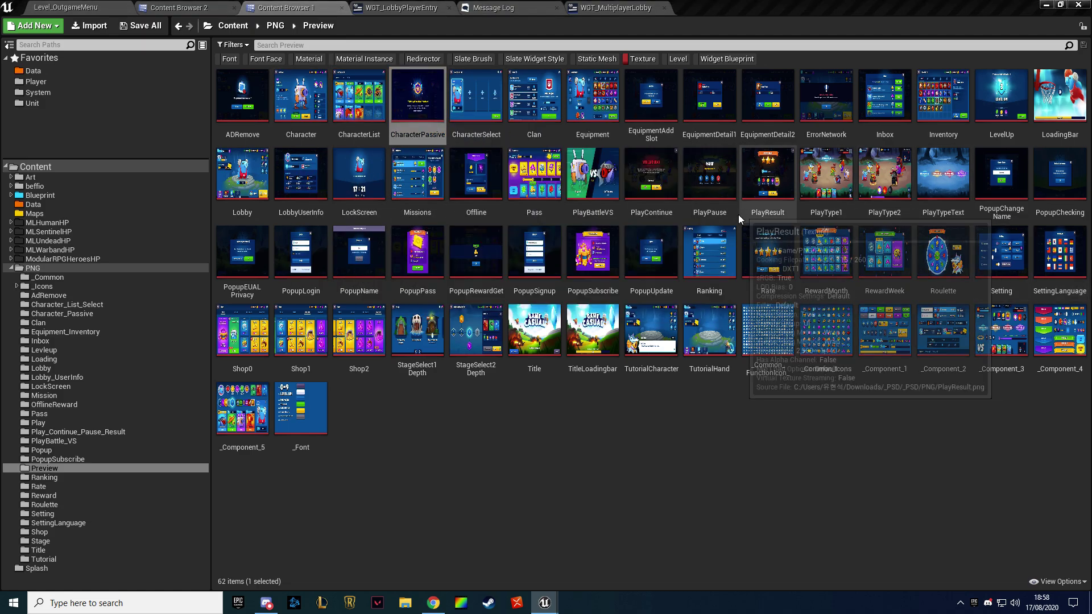
pyautogui.click(473, 125)
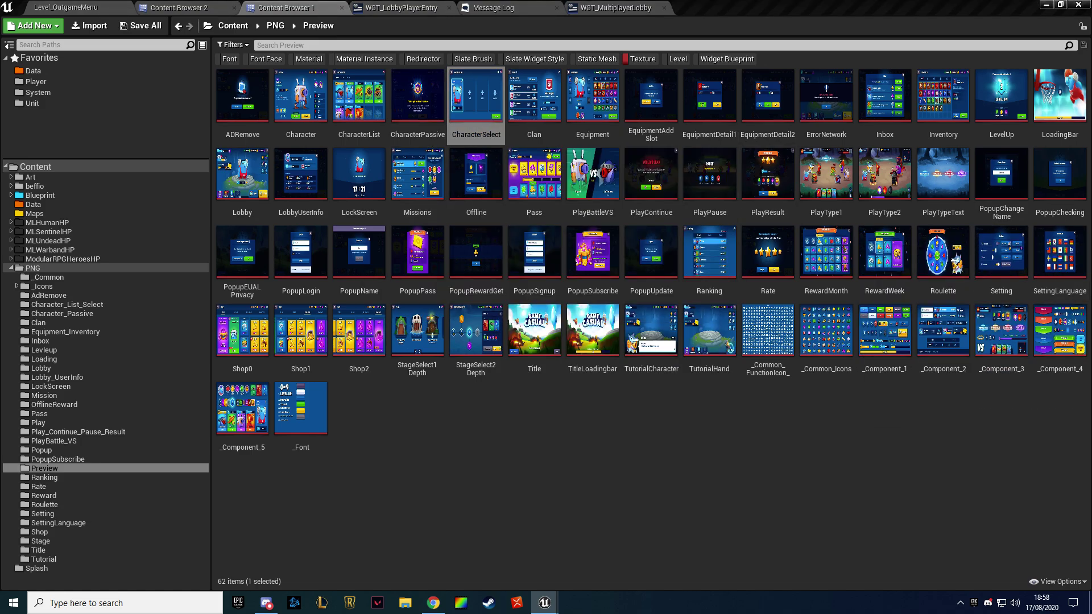
pyautogui.click(519, 90)
pyautogui.doubleClick(518, 90)
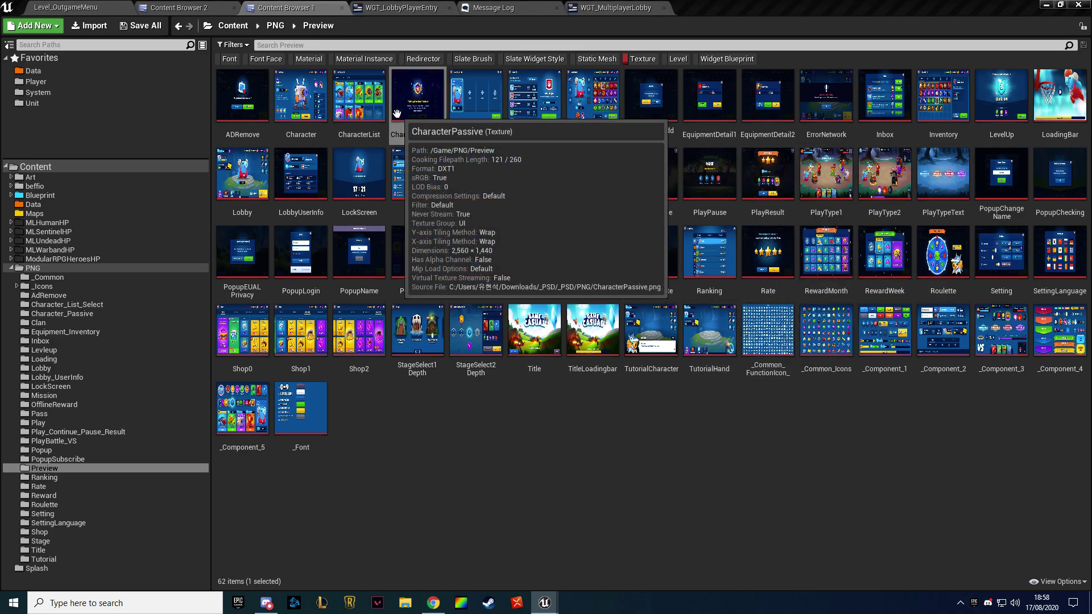
pyautogui.click(614, 8)
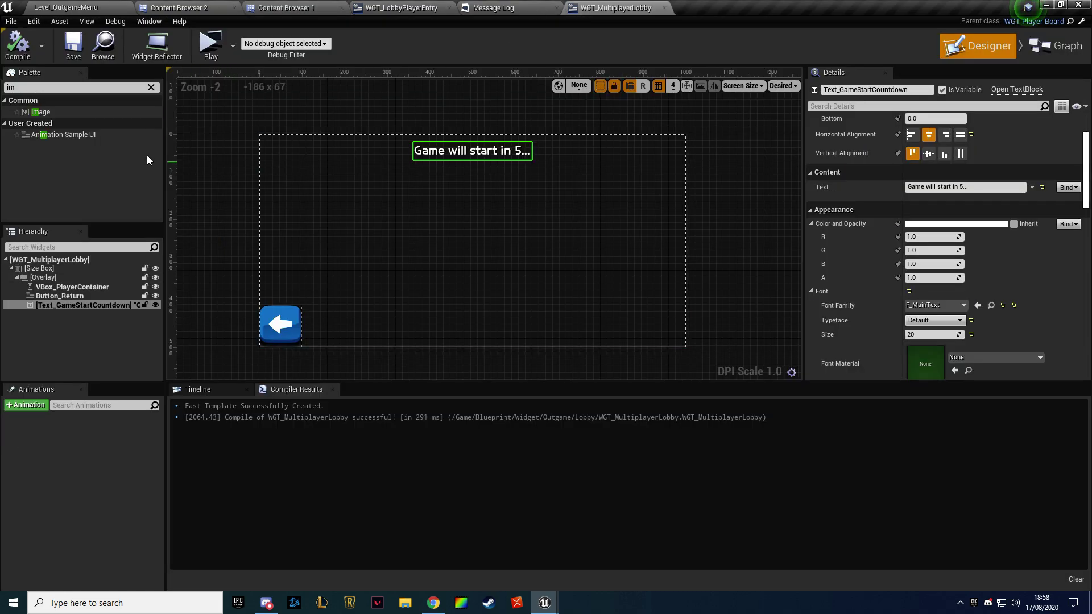
pyautogui.click(306, 5)
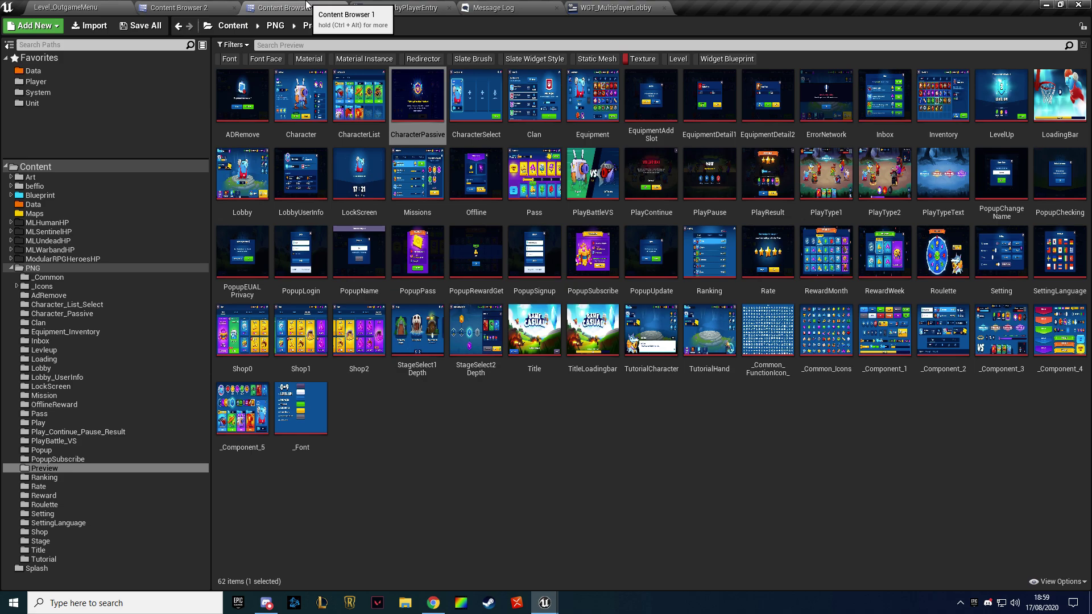
# From PNG/_Common, drag common_bg_glow_1 into the lobby widget to create Image_144
pyautogui.click(89, 277)
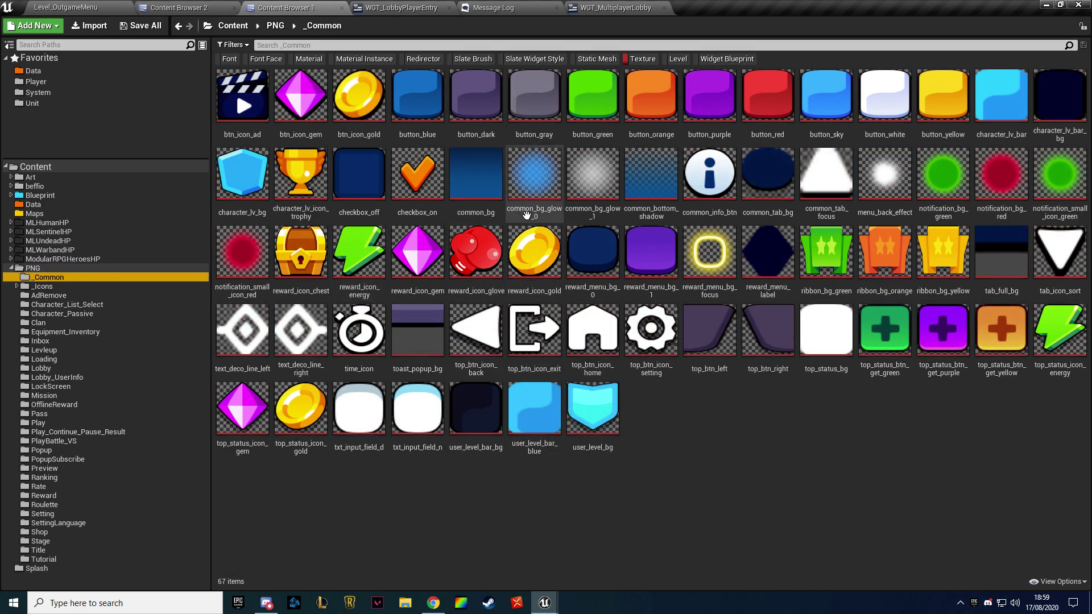
pyautogui.moveTo(570, 219)
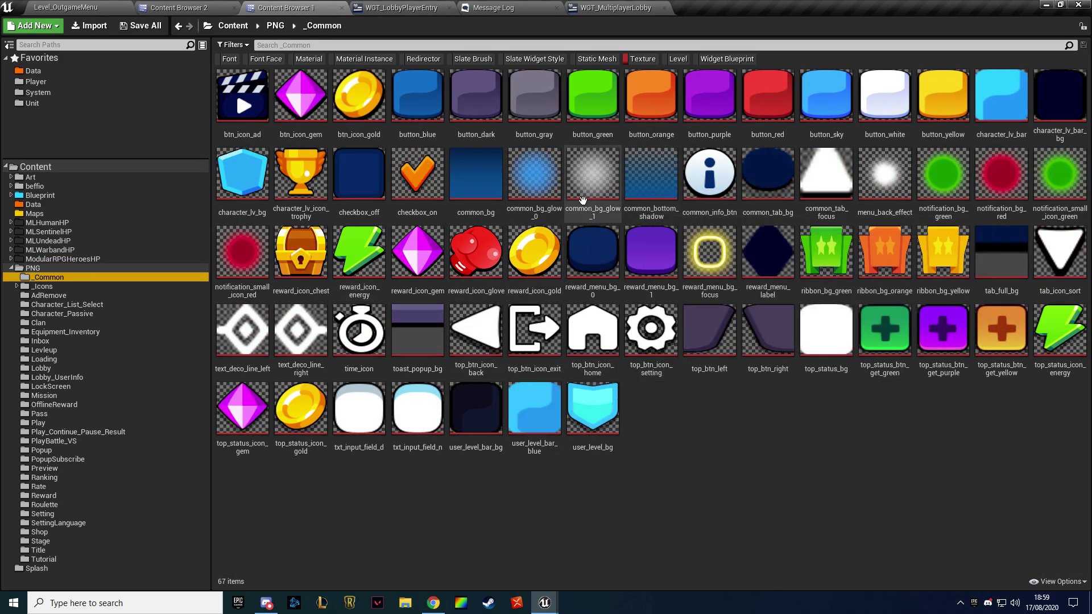
pyautogui.click(549, 201)
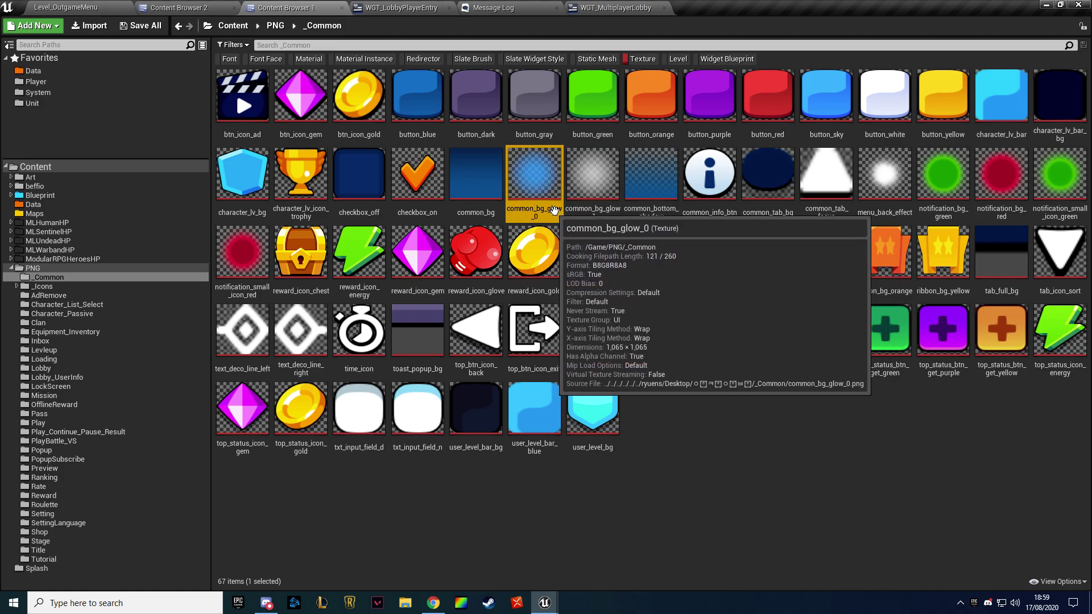
pyautogui.moveTo(592, 176)
pyautogui.mouseDown()
pyautogui.moveTo(597, 8)
pyautogui.moveTo(400, 249)
pyautogui.mouseUp()
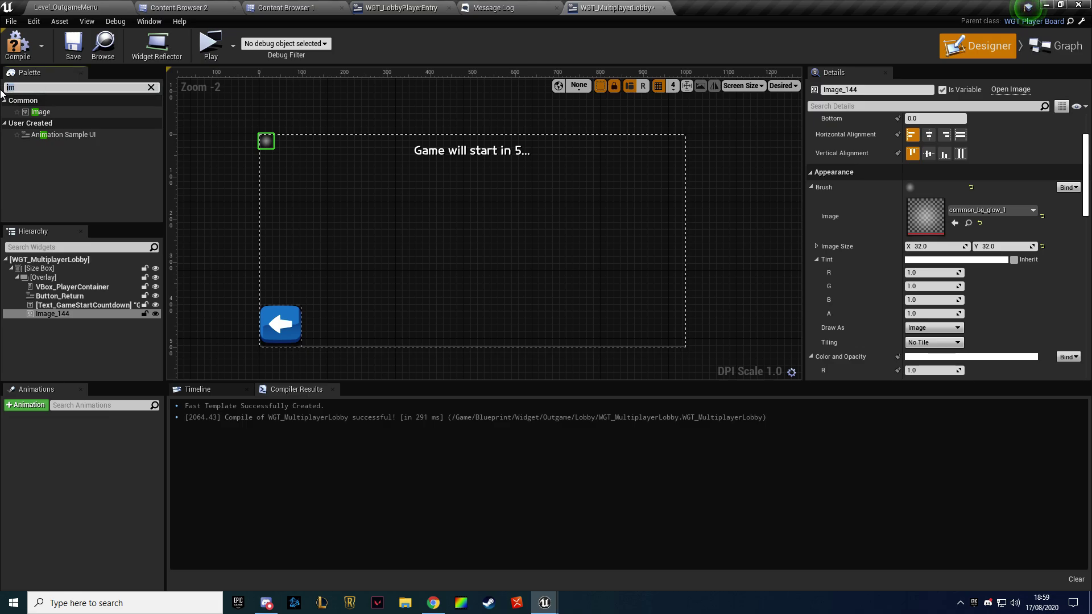
# Wrap the glow image and countdown text in a new Overlay, horizontally centred with top padding 20
pyautogui.press('BackSpace')
pyautogui.press('BackSpace')
pyautogui.write('over')
pyautogui.moveTo(50, 110); pyautogui.dragTo(54, 322)
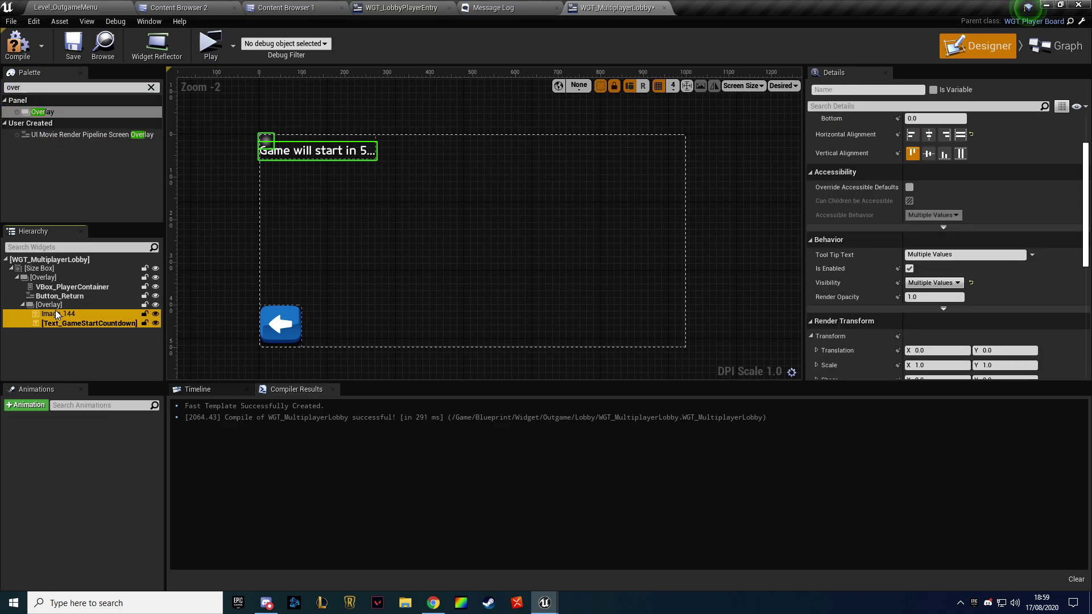
pyautogui.scroll(2, 912, 171)
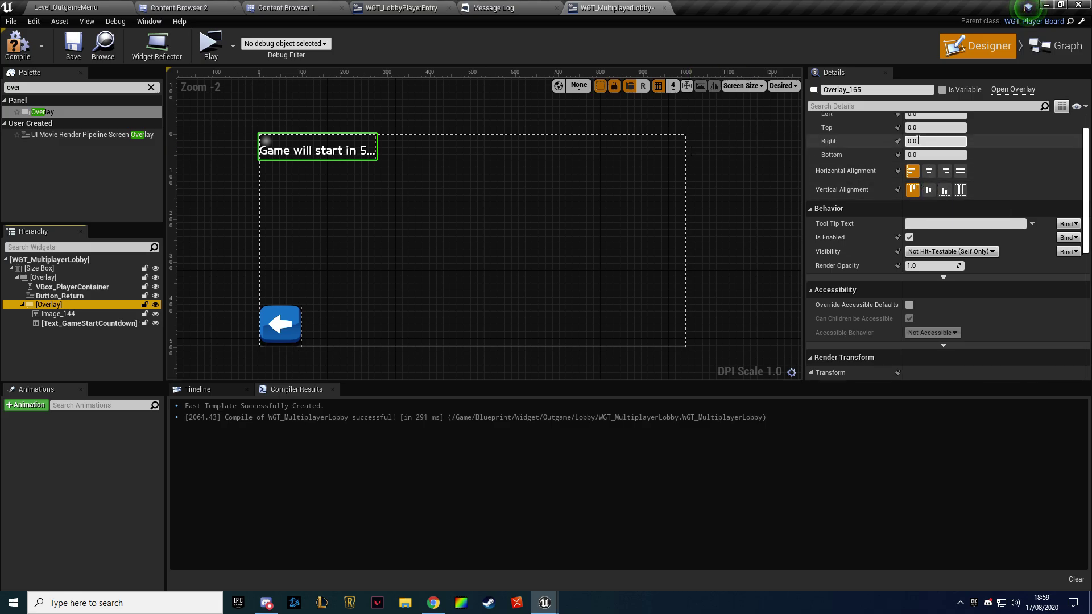
pyautogui.scroll(2, 911, 180)
pyautogui.click(929, 207)
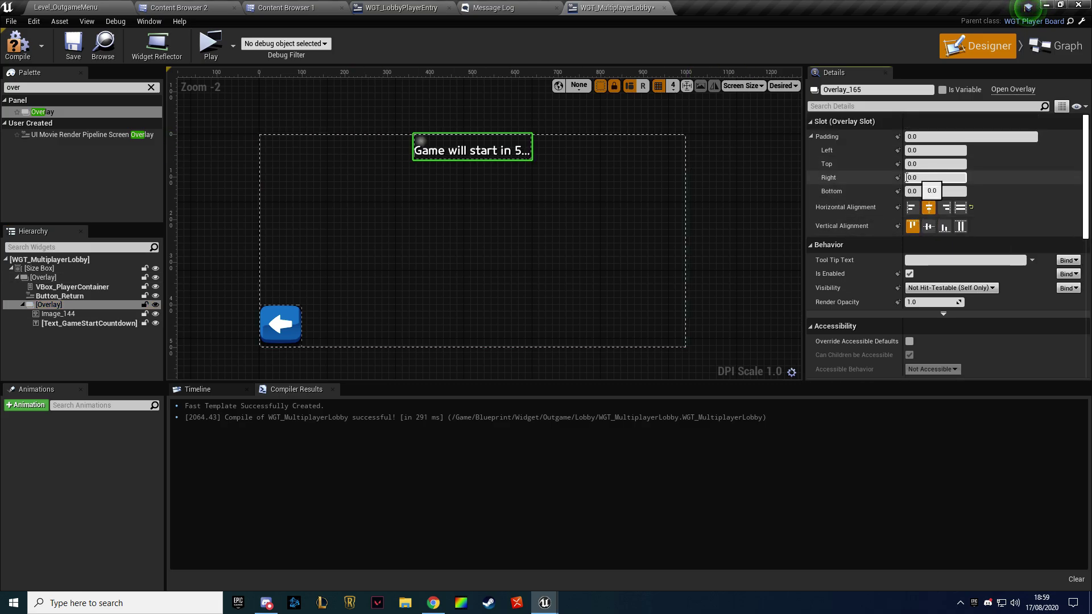
pyautogui.click(936, 164)
pyautogui.write('20')
pyautogui.press('Return')
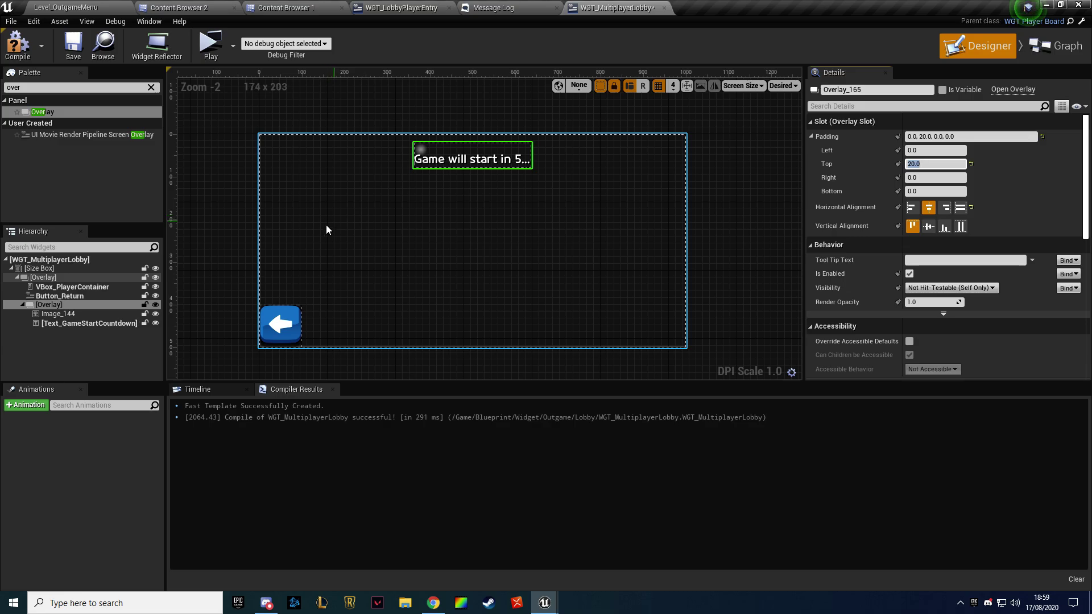
# Make the glow image fill the overlay, centre the text vertically with zero padding, and compile
pyautogui.click(74, 312)
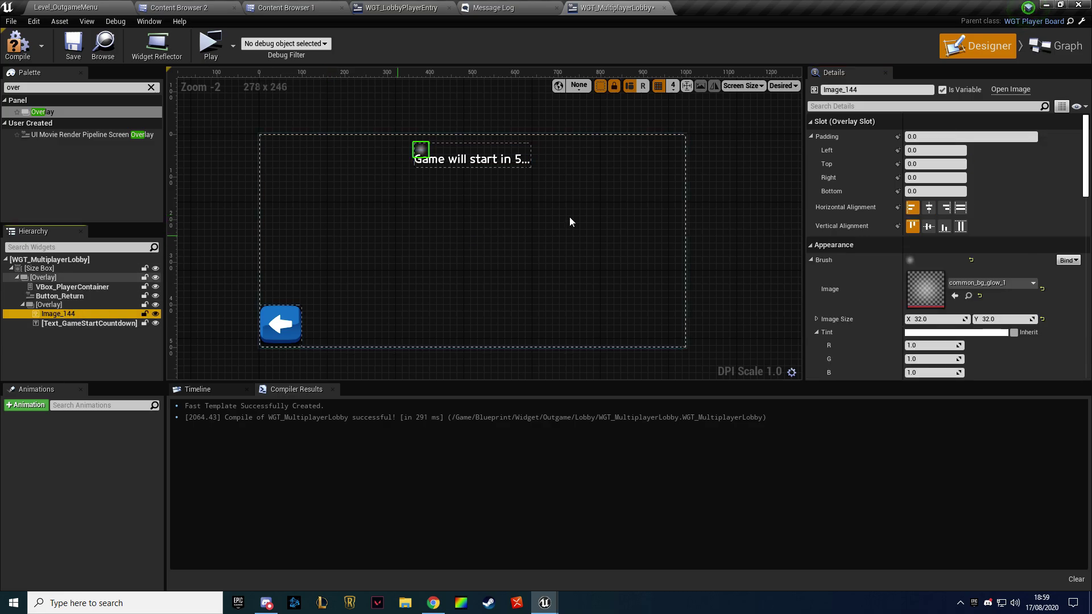
pyautogui.click(960, 207)
pyautogui.click(959, 228)
pyautogui.click(74, 323)
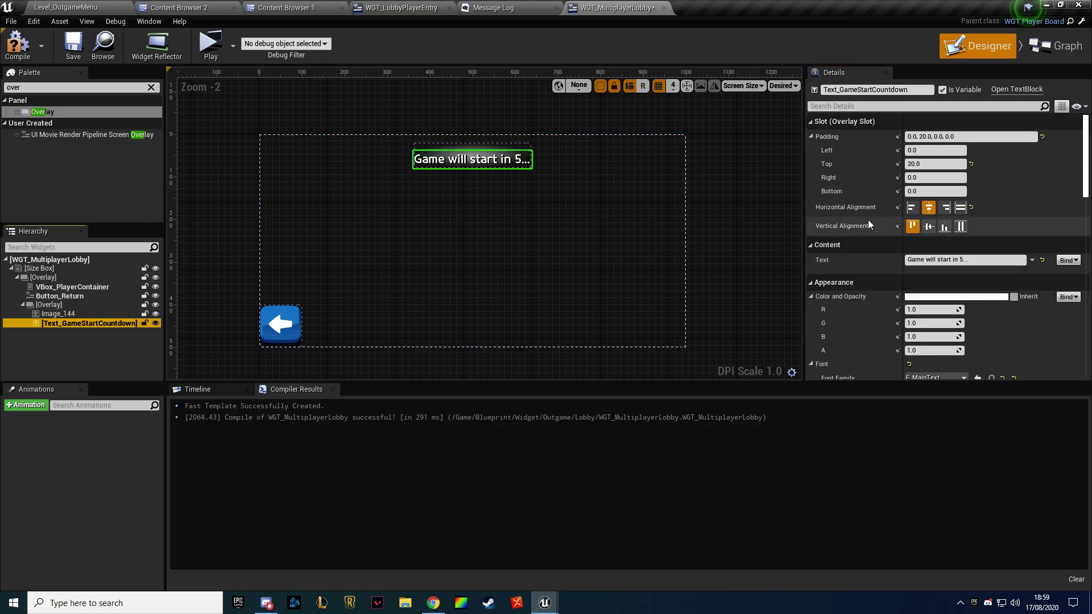
pyautogui.click(927, 228)
pyautogui.click(1042, 136)
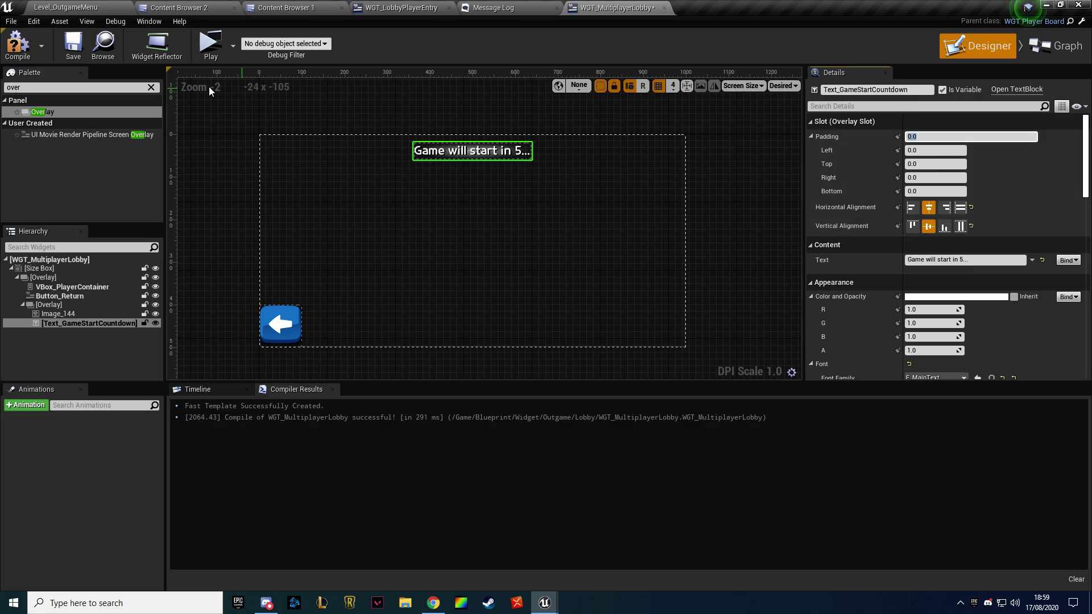
pyautogui.click(12, 53)
# Centre Image_144 both ways and widen it to 400 × 50 behind the text
pyautogui.click(456, 113)
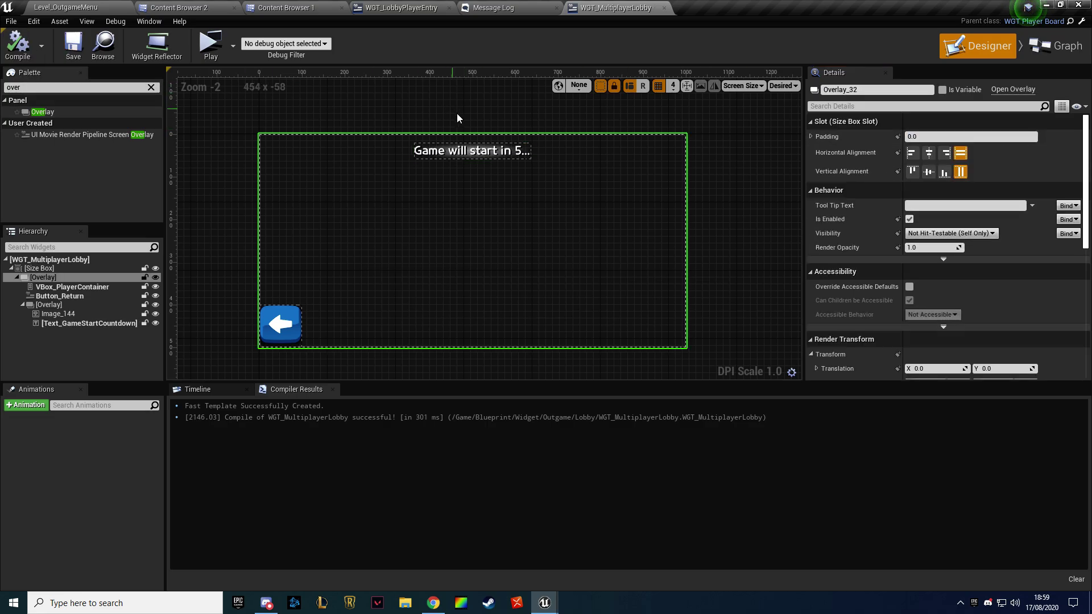
pyautogui.scroll(7, 454, 116)
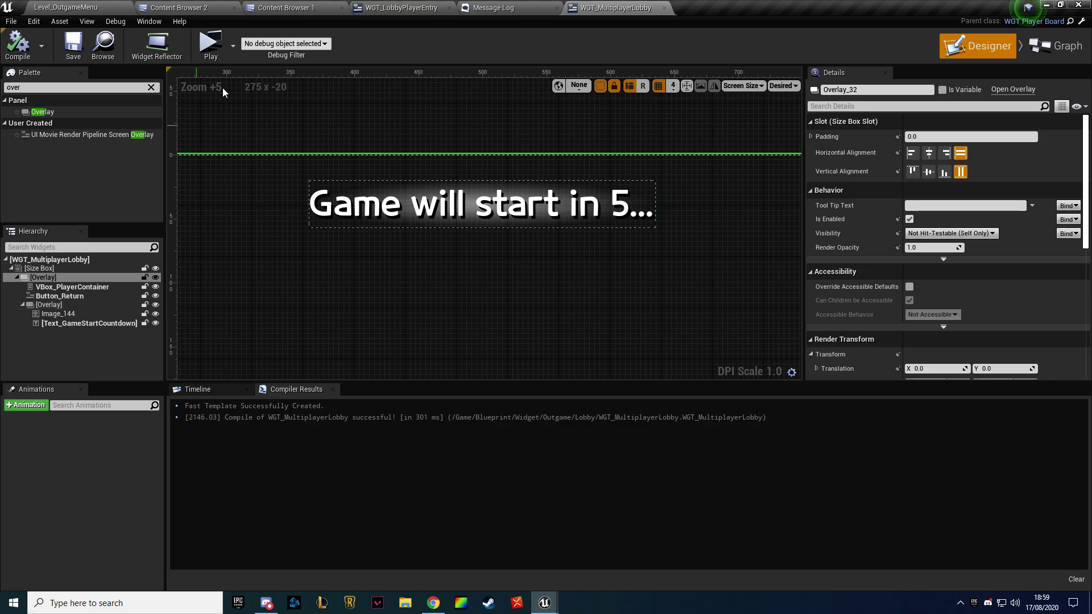
pyautogui.click(87, 321)
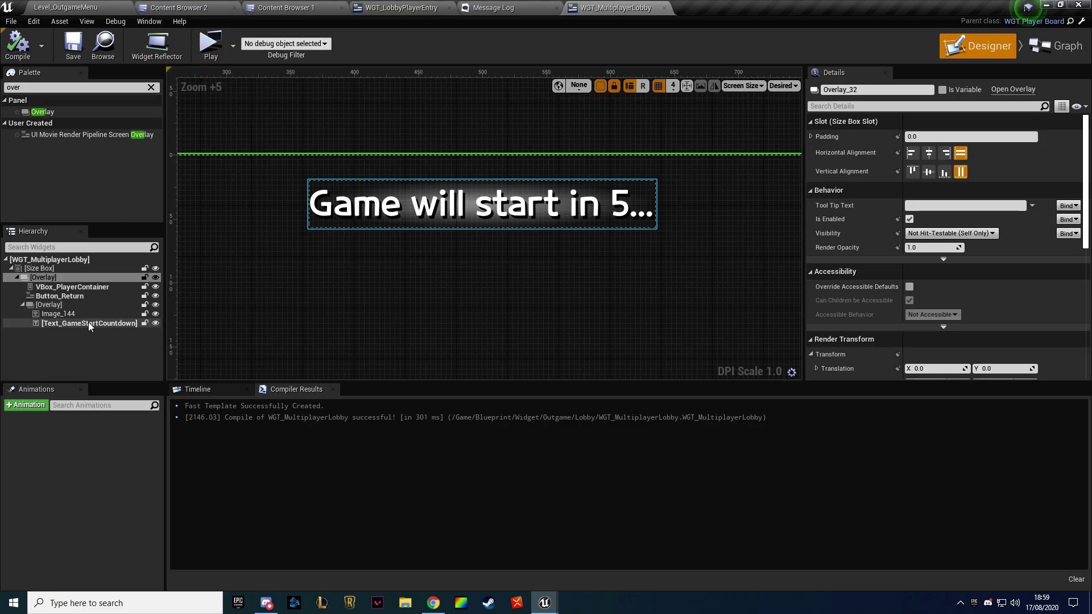
pyautogui.click(82, 315)
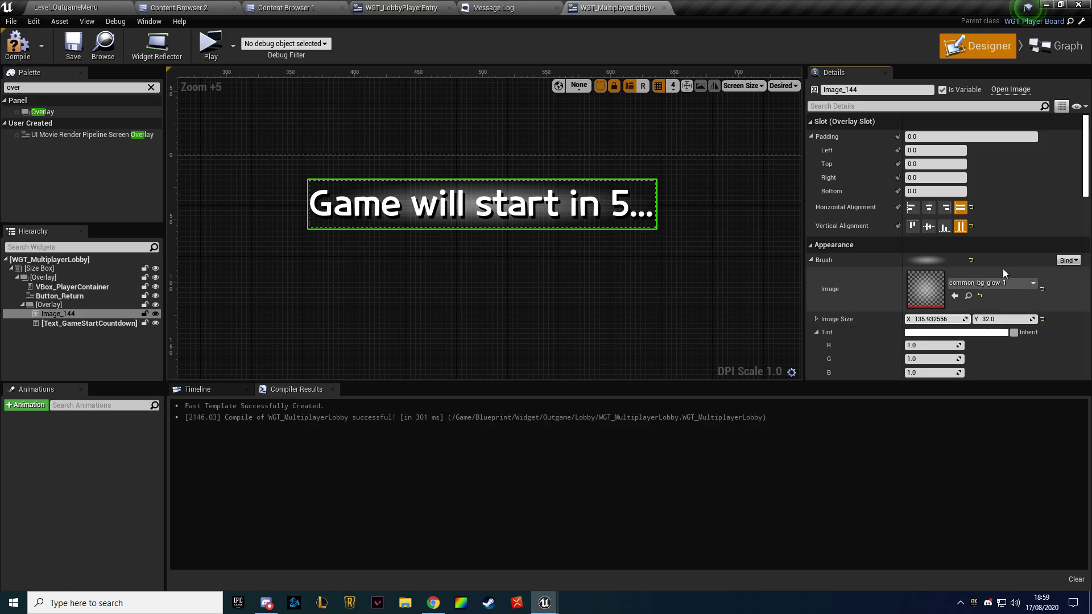
pyautogui.click(927, 207)
pyautogui.click(927, 226)
pyautogui.moveTo(933, 319); pyautogui.dragTo(1018, 319)
pyautogui.write('50')
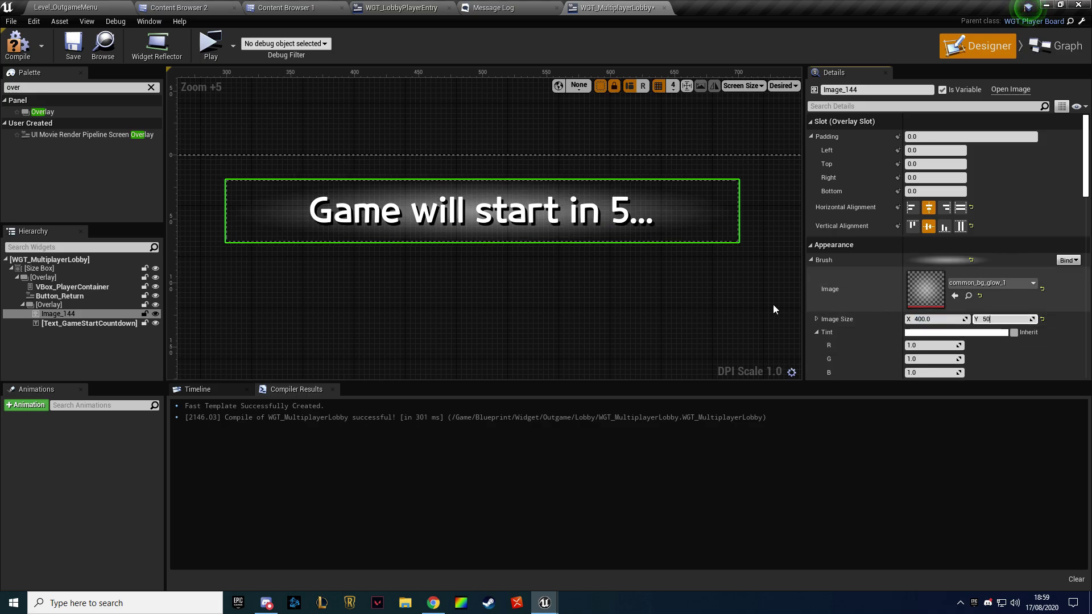
pyautogui.click(670, 307)
pyautogui.scroll(-4, 482, 217)
# Compile and save the lobby widget, cancelling an accidental rename of Button_Return
pyautogui.click(18, 45)
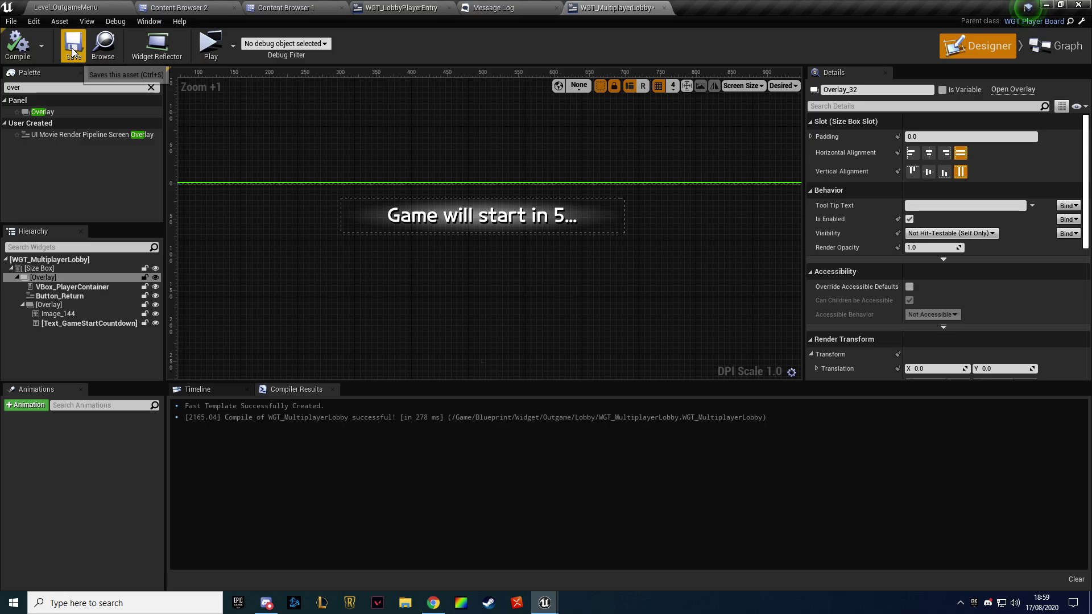
pyautogui.click(73, 46)
pyautogui.click(78, 323)
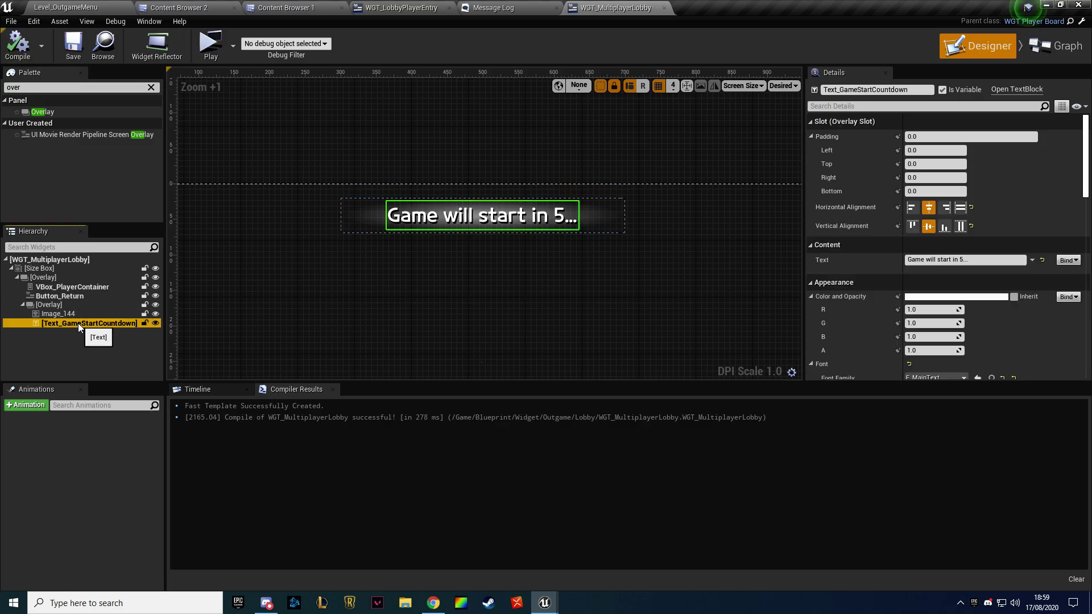
pyautogui.click(113, 296)
pyautogui.click(111, 305)
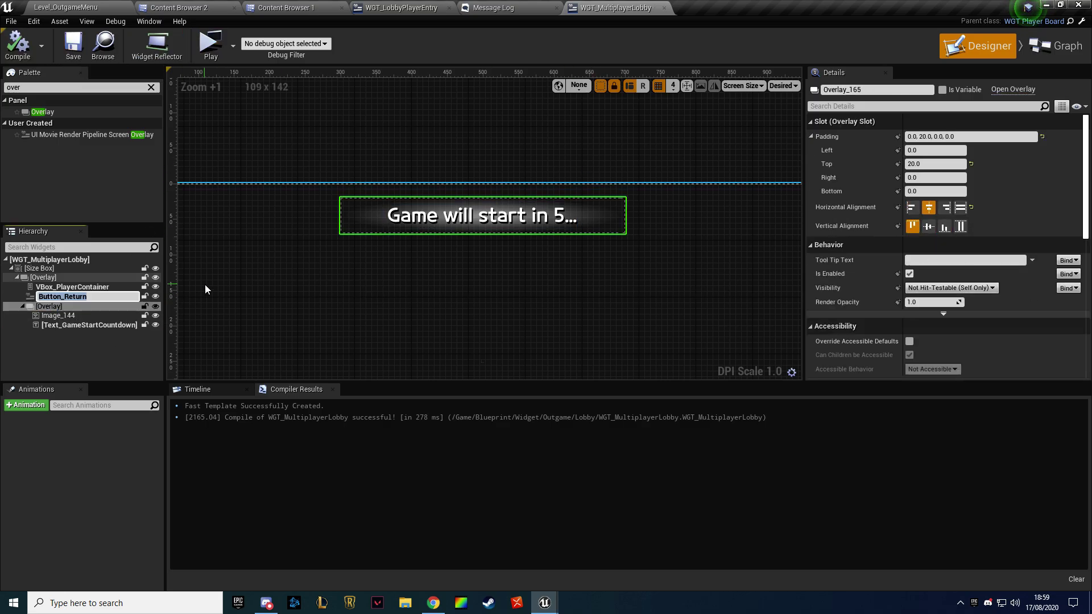
pyautogui.press('BackSpace')
pyautogui.press('Escape')
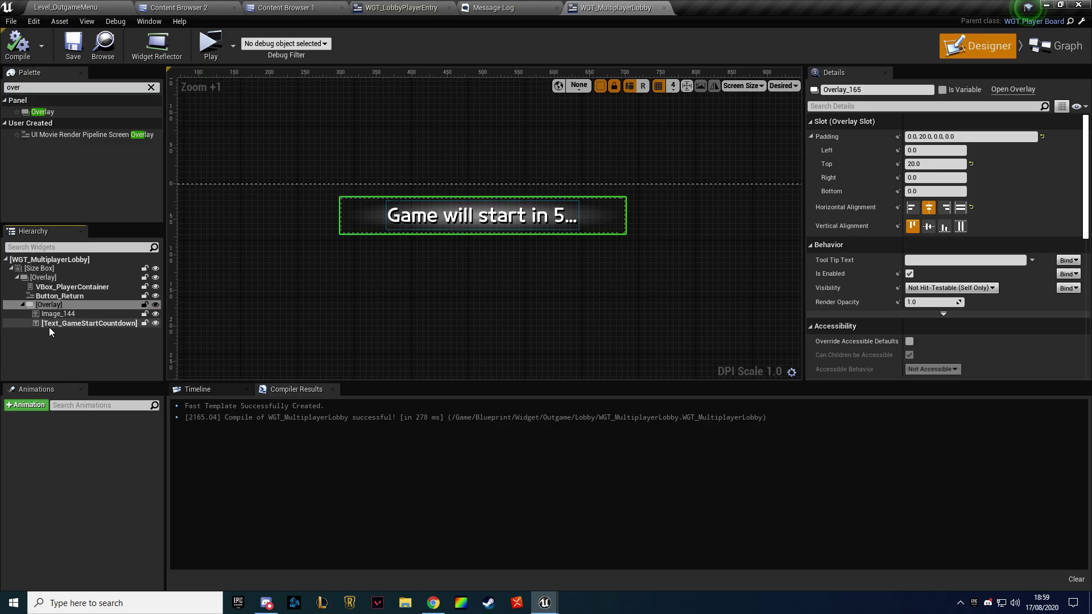
# Rename the inner overlay to Overlay_GameStart and the glow image to Image_StartGlow
pyautogui.click(49, 326)
pyautogui.doubleClick(59, 306)
pyautogui.write('Overlay')
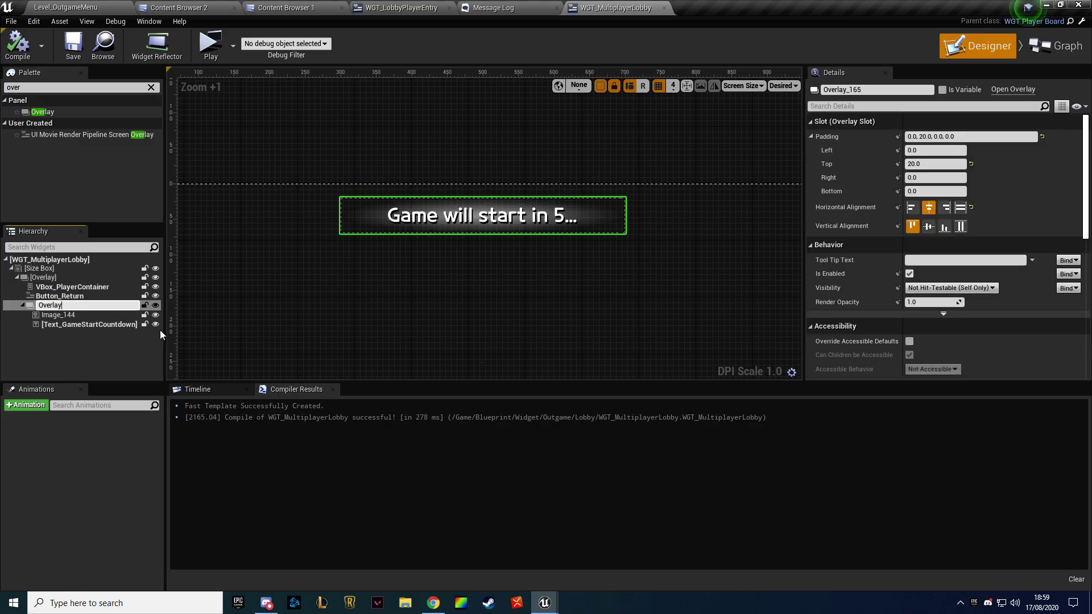
pyautogui.write('_GameStart')
pyautogui.press('Return')
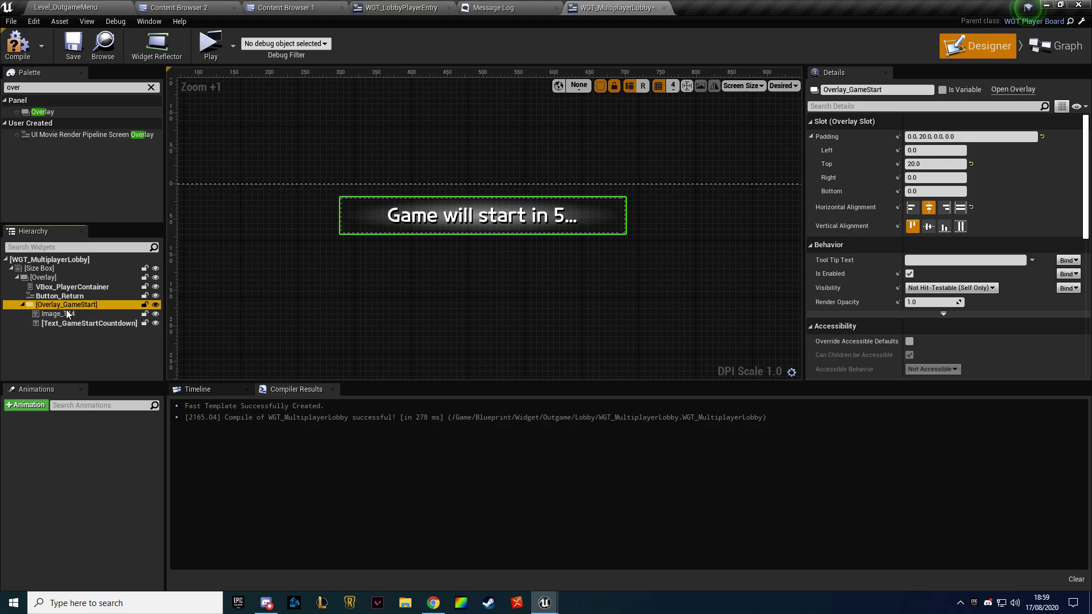
pyautogui.doubleClick(66, 313)
pyautogui.press('BackSpace')
pyautogui.write('Image_Start')
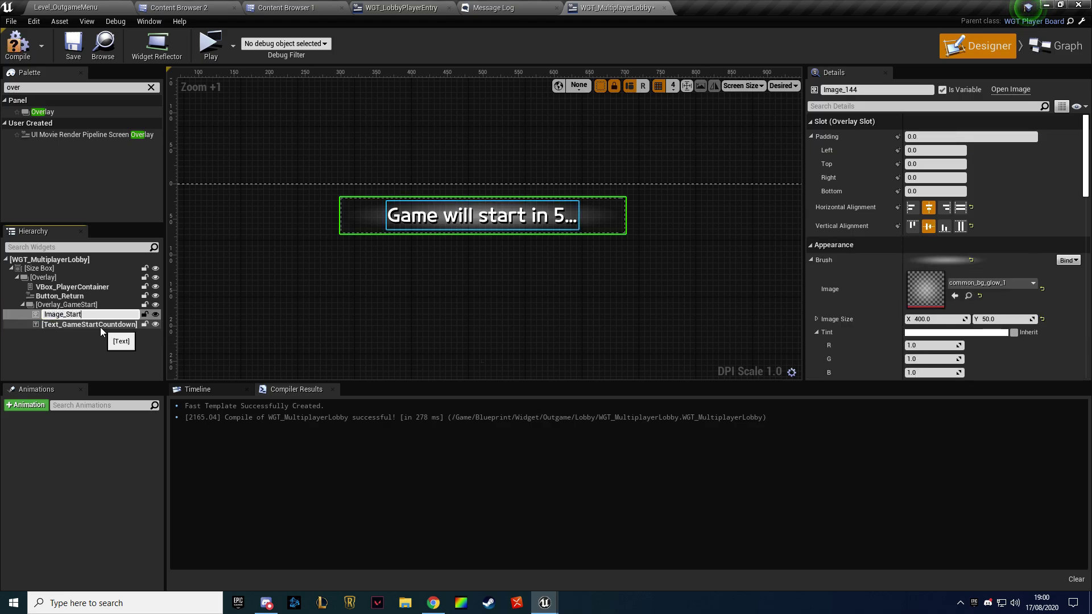
pyautogui.write('w')
pyautogui.press('Return')
pyautogui.click(91, 305)
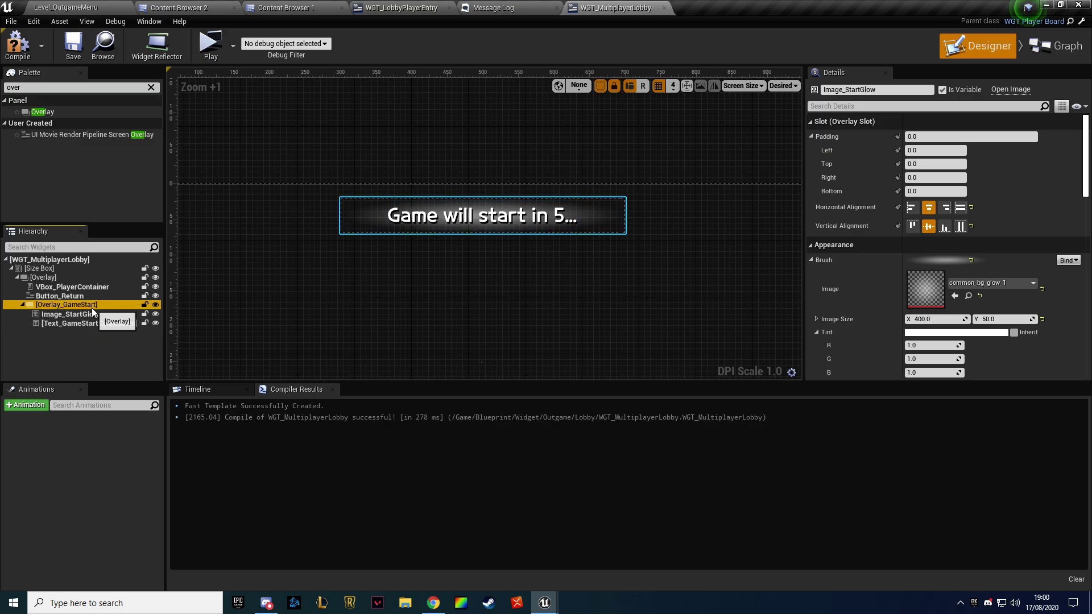
pyautogui.click(102, 323)
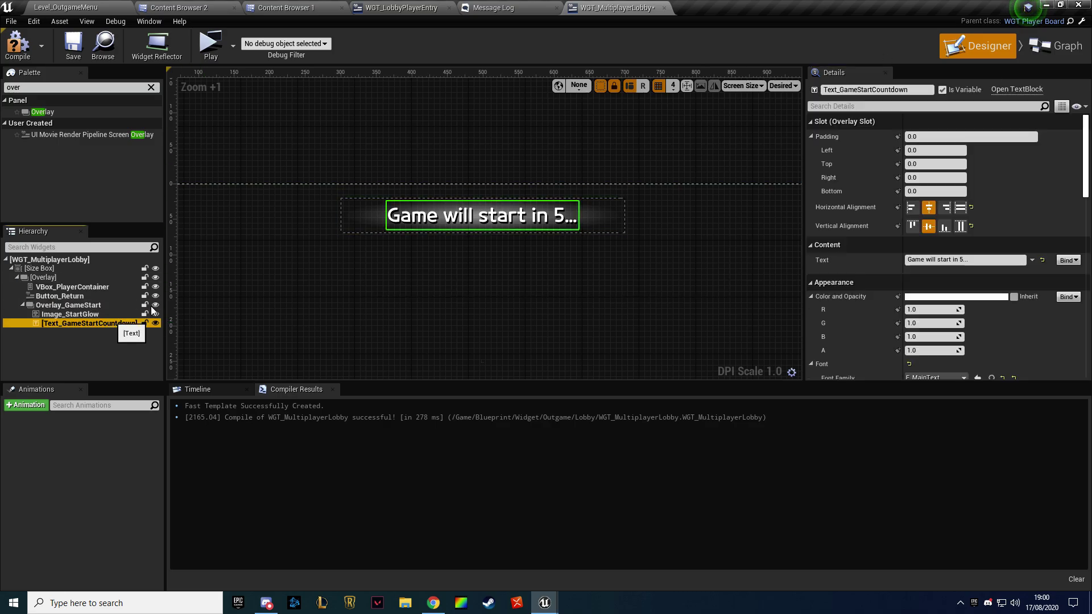
# In Start Countdown, replace the Text_GameStartCountdown getter with Overlay_GameStart as the Set Visibility target
pyautogui.click(1077, 52)
pyautogui.rightClick(155, 235)
pyautogui.click(164, 256)
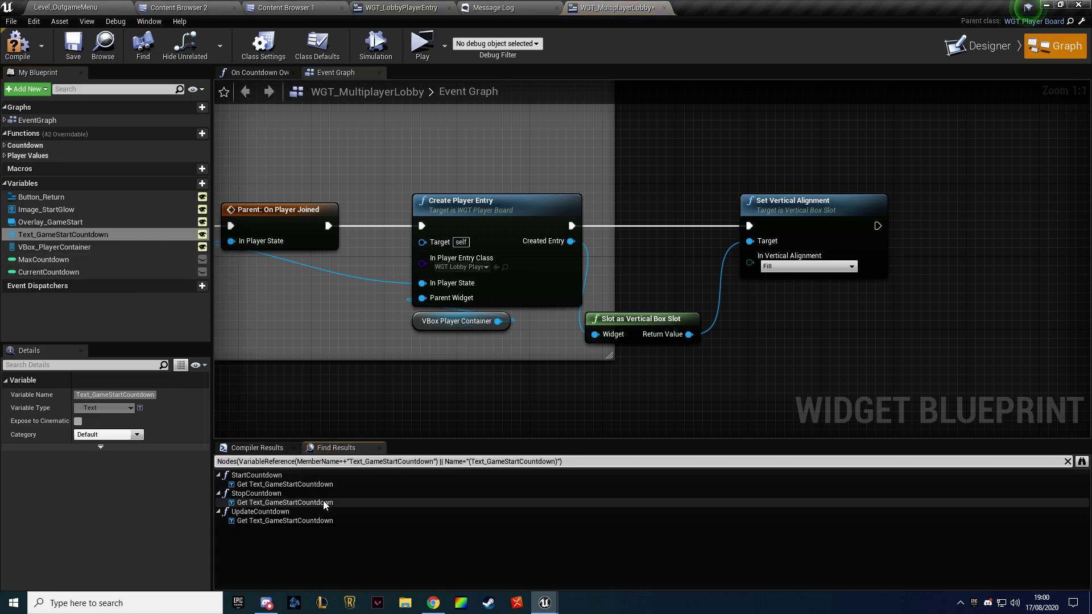
pyautogui.click(309, 492)
pyautogui.doubleClick(309, 485)
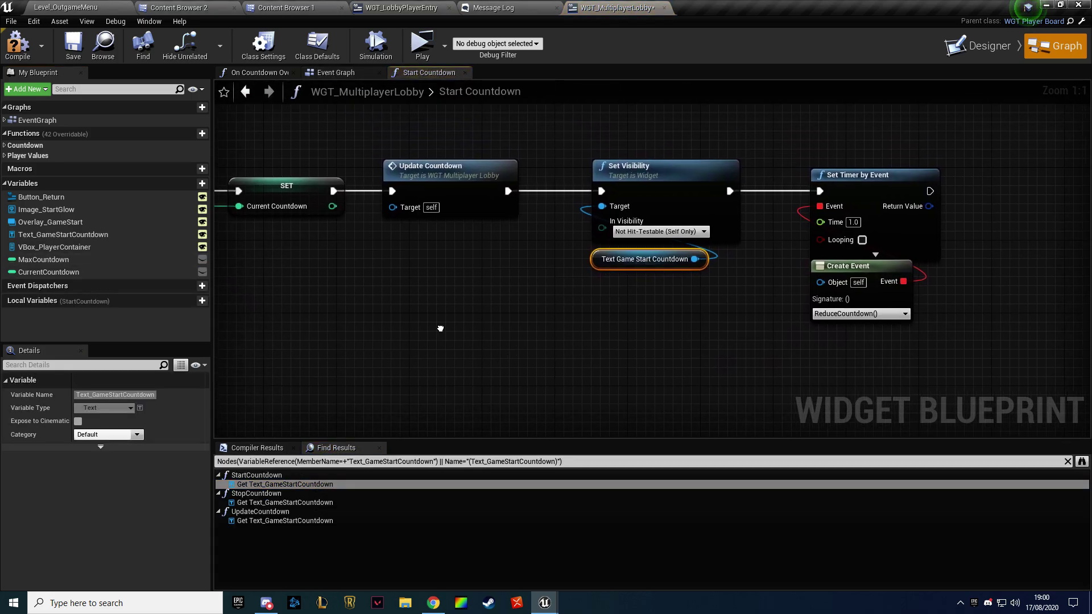
pyautogui.moveTo(51, 222); pyautogui.dragTo(475, 202)
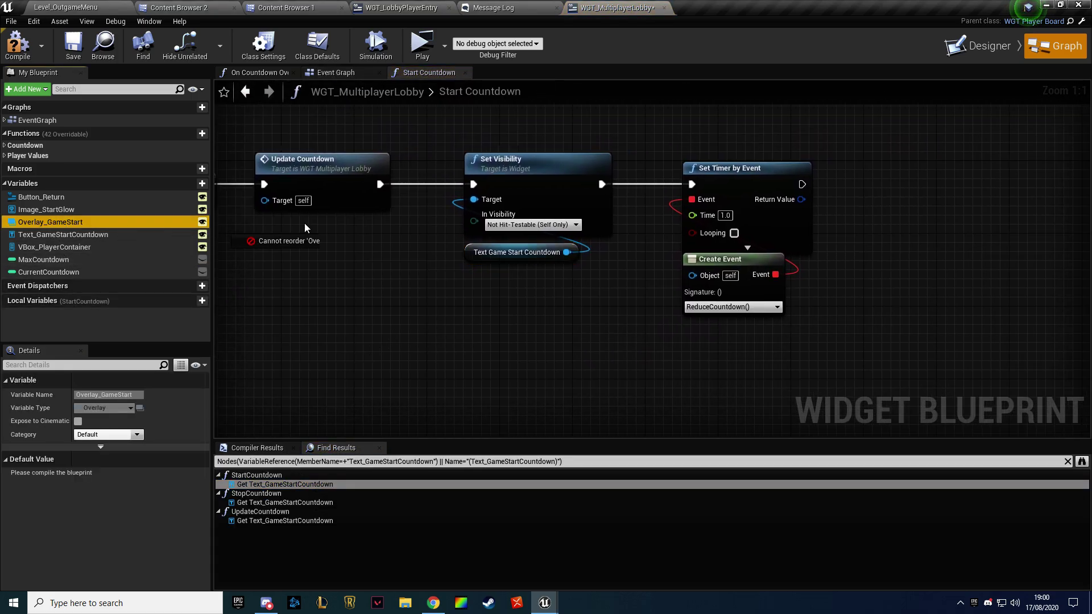
pyautogui.click(470, 252)
pyautogui.press('Delete')
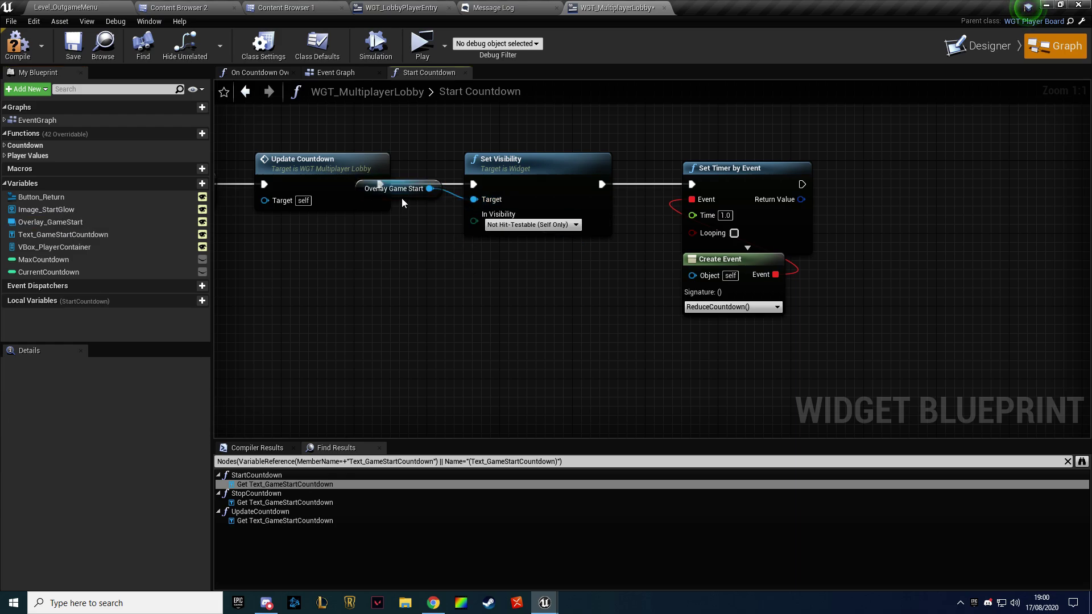
pyautogui.moveTo(401, 198); pyautogui.dragTo(507, 257)
# In Stop Countdown, wire a pasted Overlay_GameStart getter into the hide node and delete the old getter
pyautogui.doubleClick(281, 502)
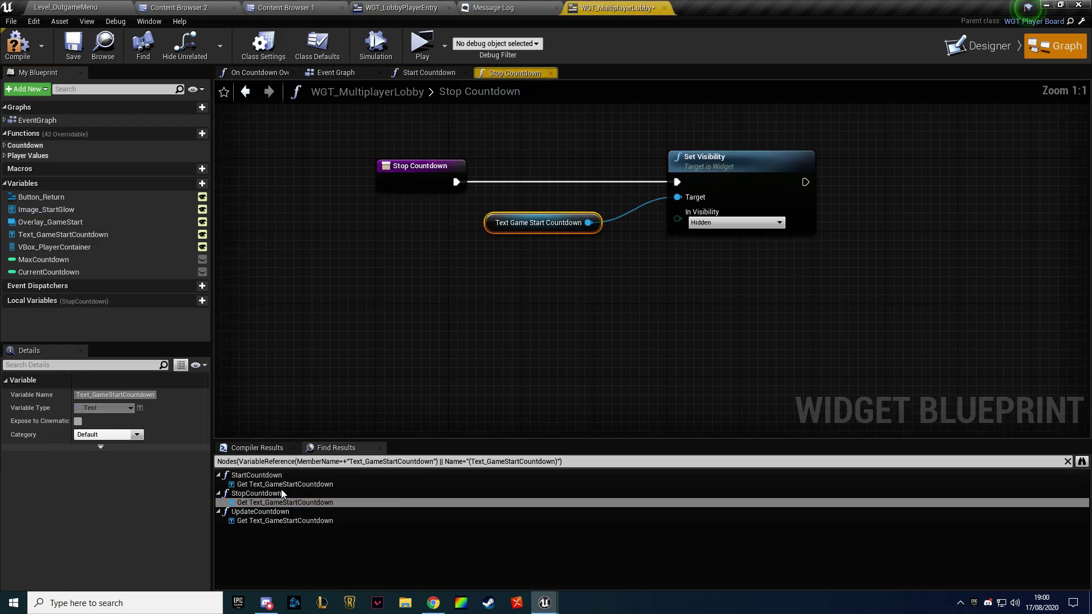
pyautogui.hotkey('ctrl', 'v')
pyautogui.moveTo(661, 305); pyautogui.dragTo(786, 233)
pyautogui.click(643, 259)
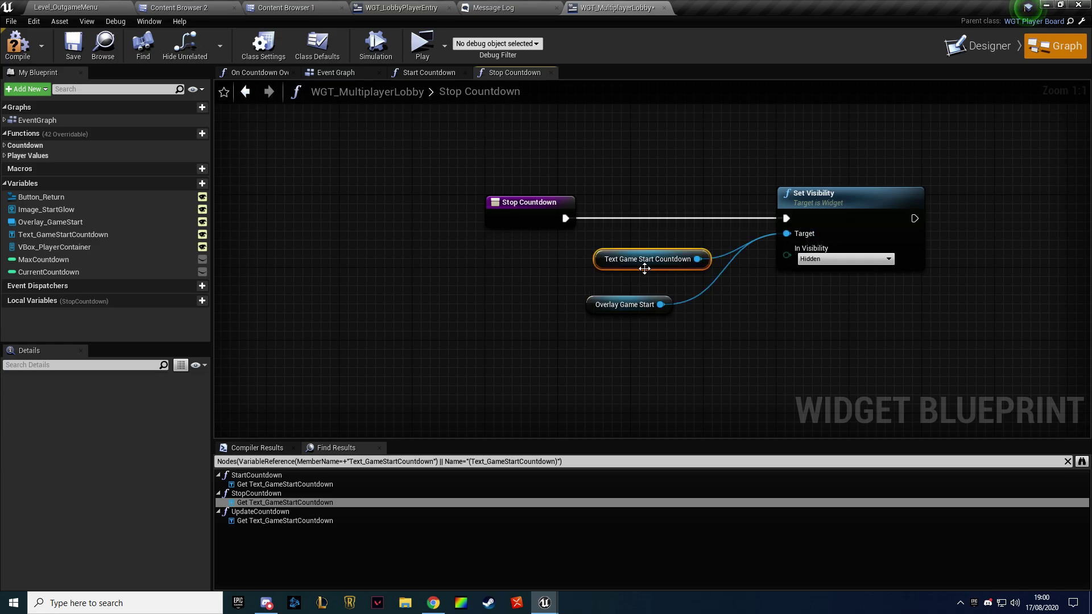
pyautogui.press('Delete')
# Paste an Overlay_GameStart getter into the Update Countdown graph
pyautogui.click(306, 521)
pyautogui.doubleClick(306, 521)
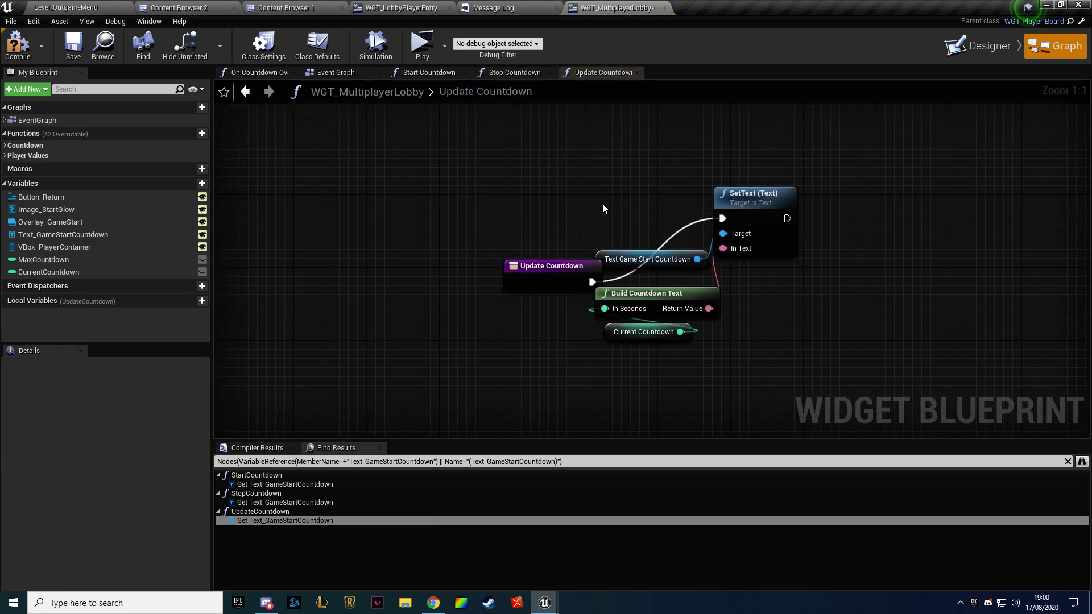
pyautogui.hotkey('ctrl', 'v')
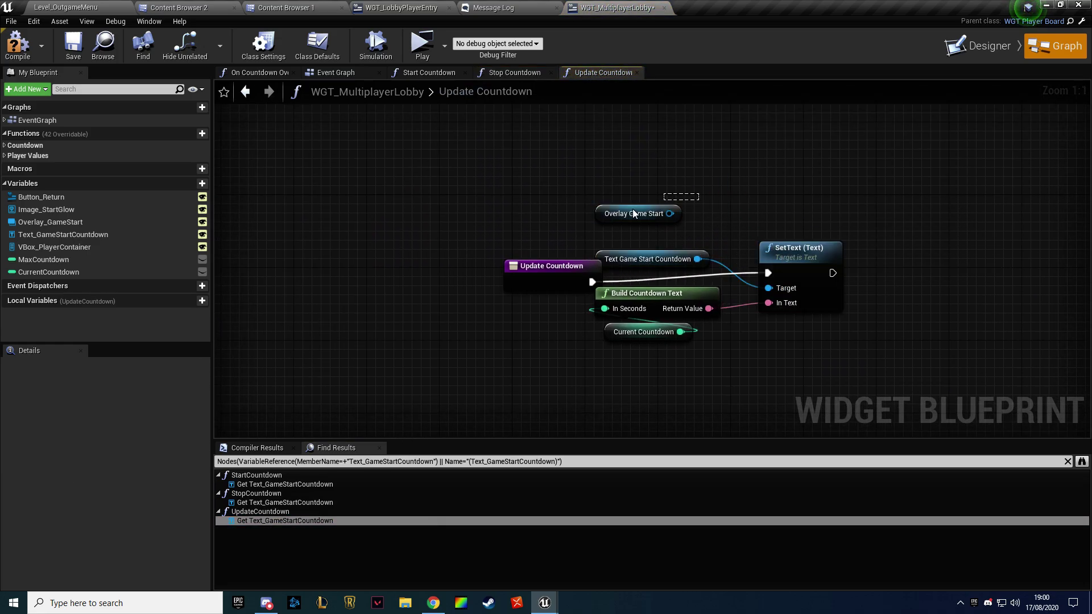
pyautogui.click(961, 45)
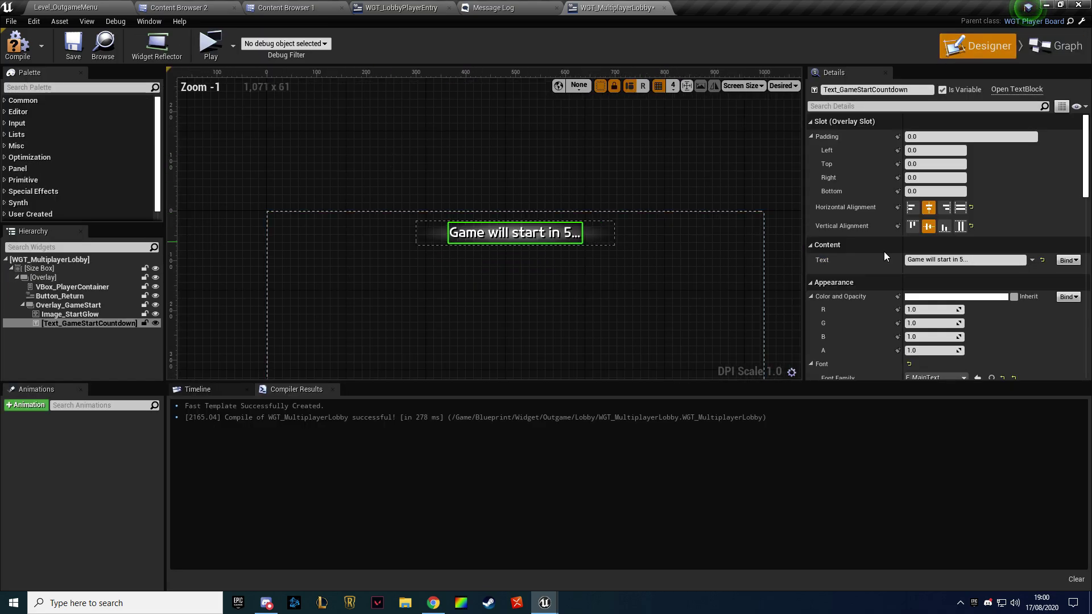
# Set Overlay_GameStart's Visibility to Hidden in Details, then compile and save the lobby widget
pyautogui.scroll(-5, 884, 251)
pyautogui.scroll(-5, 931, 257)
pyautogui.scroll(-5, 929, 257)
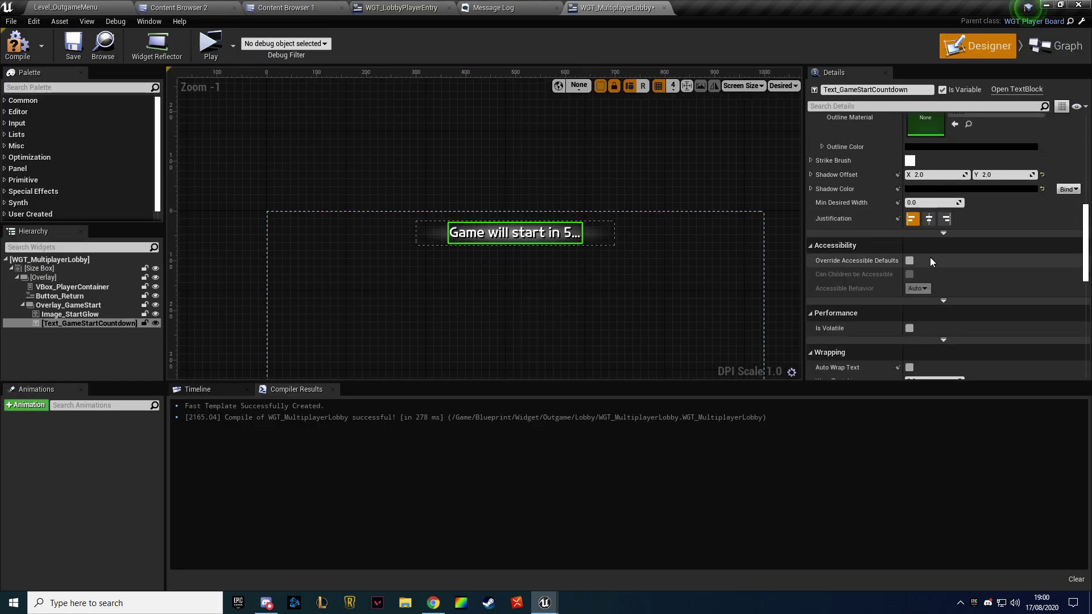
pyautogui.scroll(-3, 933, 262)
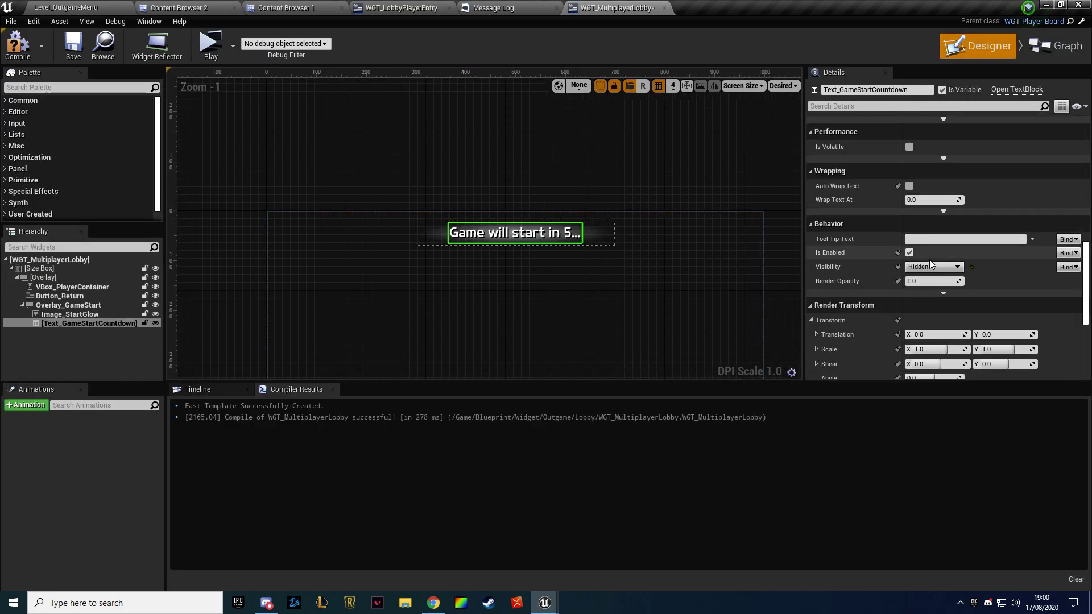
pyautogui.click(67, 305)
pyautogui.scroll(5, 925, 214)
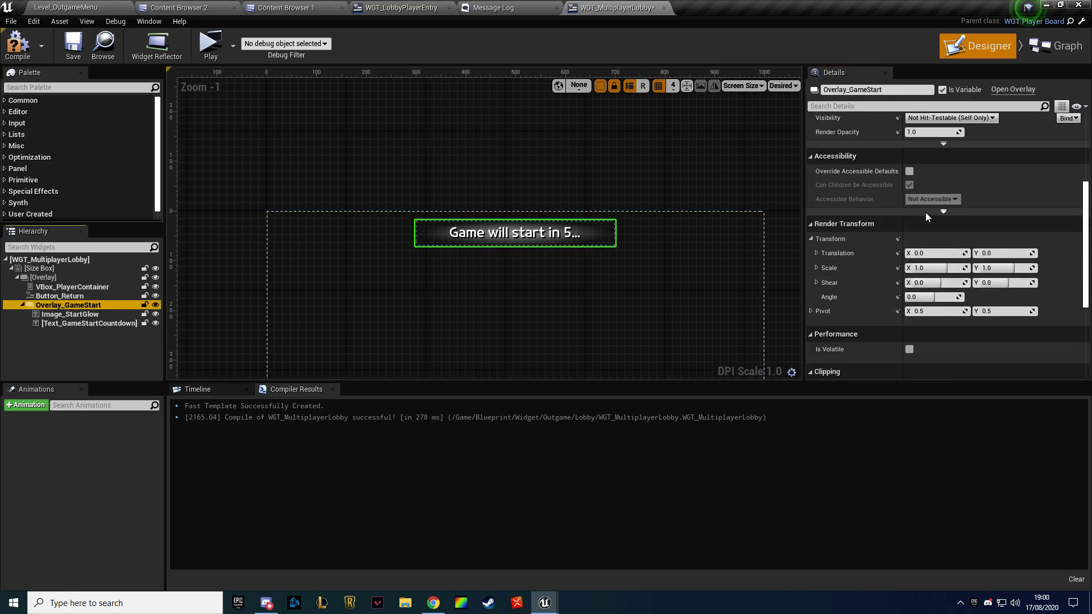
pyautogui.scroll(3, 925, 213)
pyautogui.click(925, 209)
pyautogui.click(916, 233)
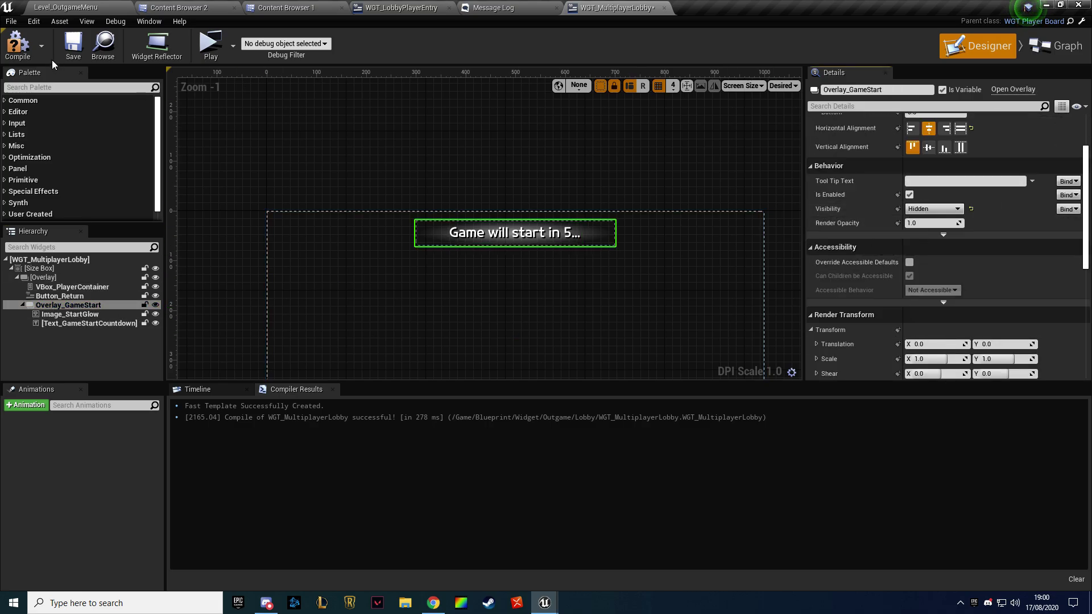
pyautogui.click(17, 44)
pyautogui.click(73, 45)
# Launch a two-player test, create a lobby on the server and join it from the client
pyautogui.click(215, 66)
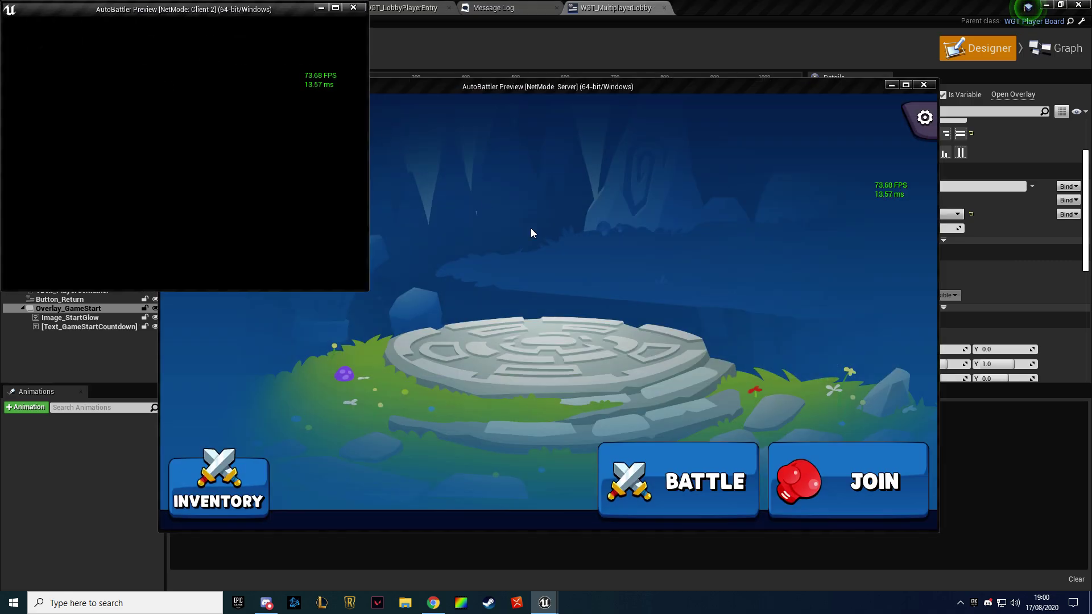
pyautogui.click(653, 452)
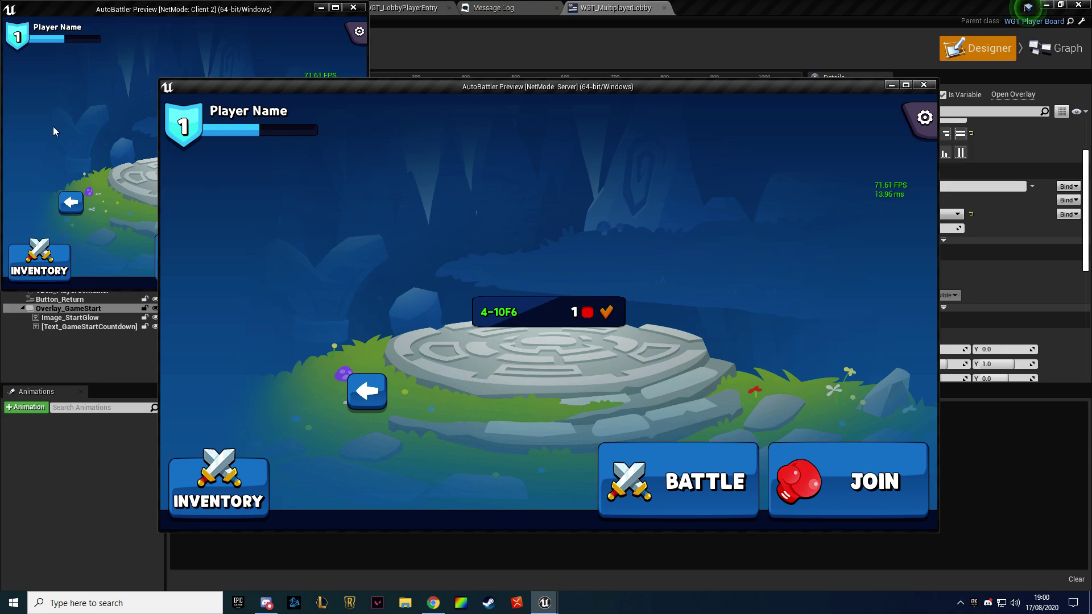
pyautogui.click(53, 131)
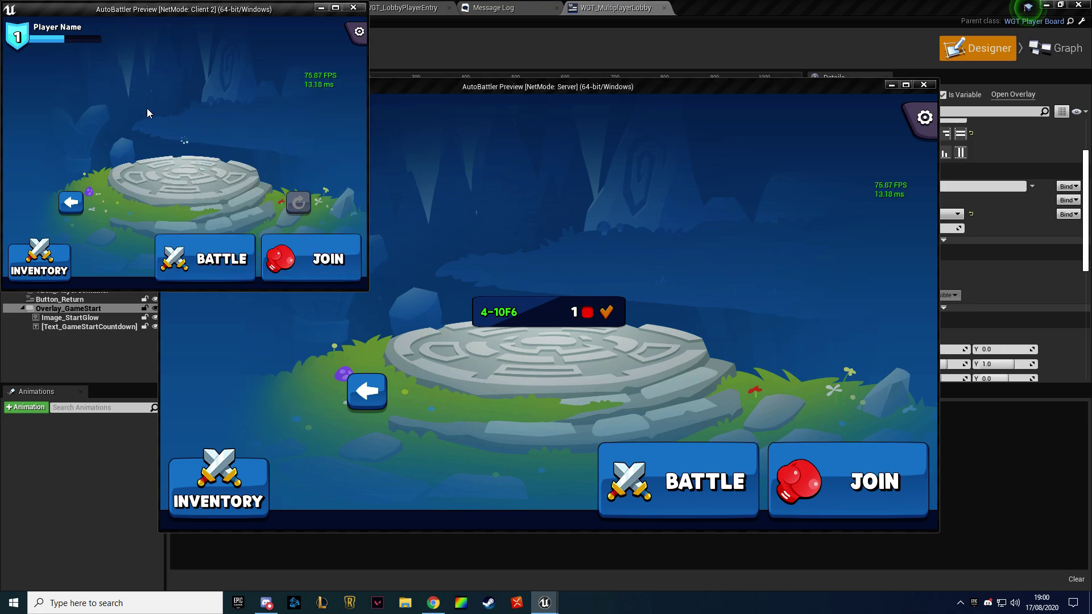
pyautogui.click(131, 125)
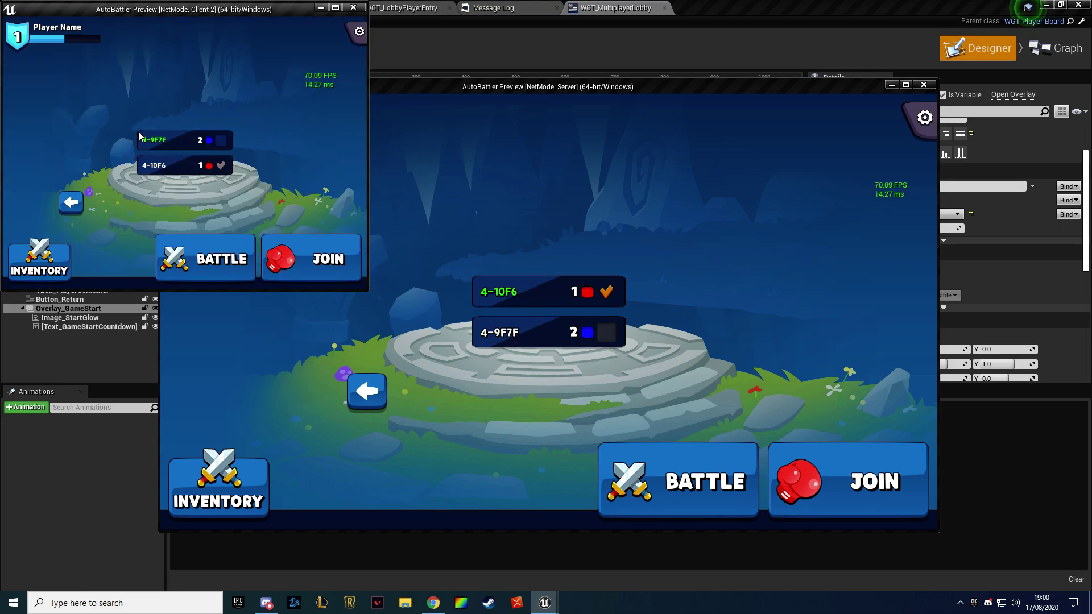
# Toggle the client player's ready check several times, leaving the client marked ready
pyautogui.click(220, 140)
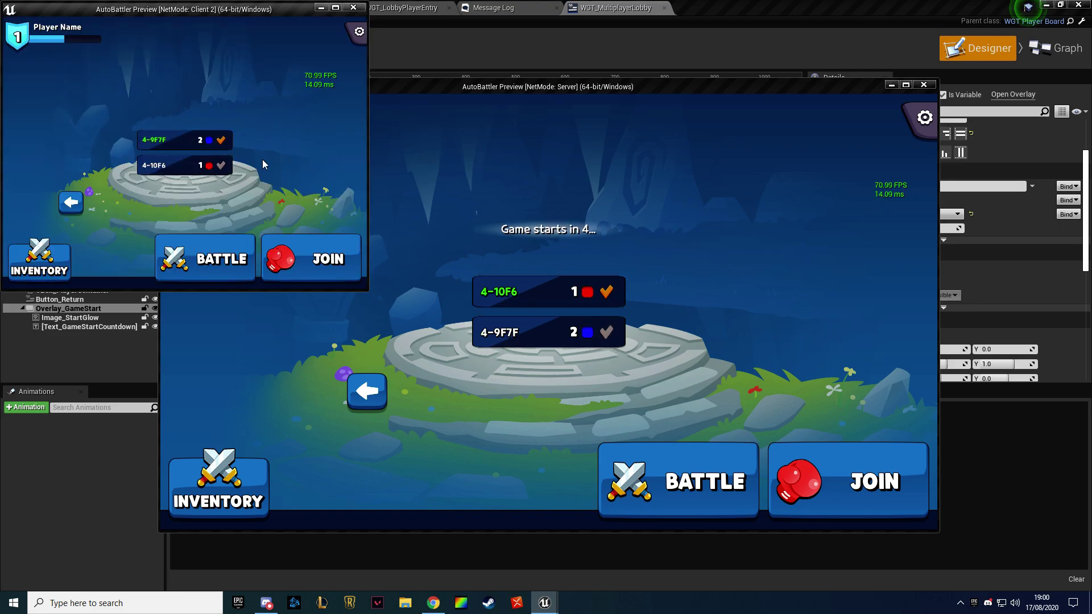
pyautogui.click(220, 142)
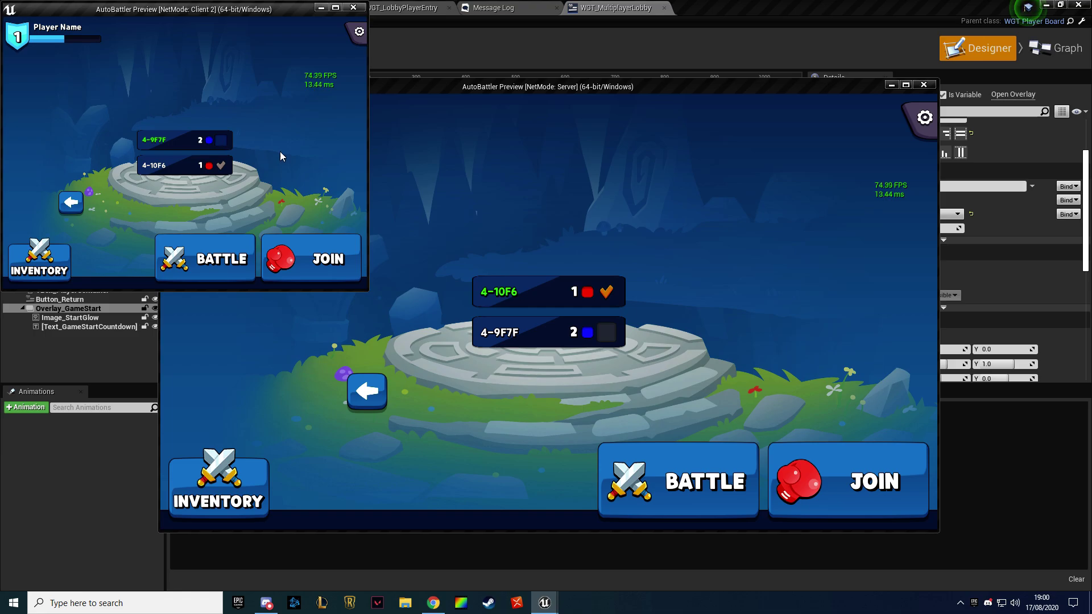
pyautogui.click(77, 106)
pyautogui.click(221, 140)
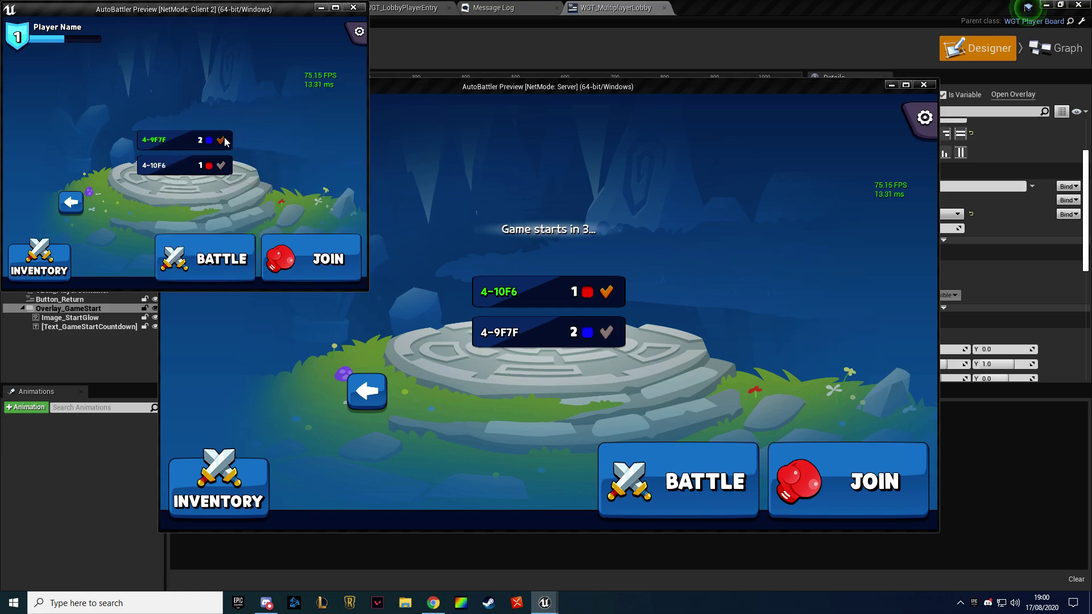
pyautogui.click(225, 141)
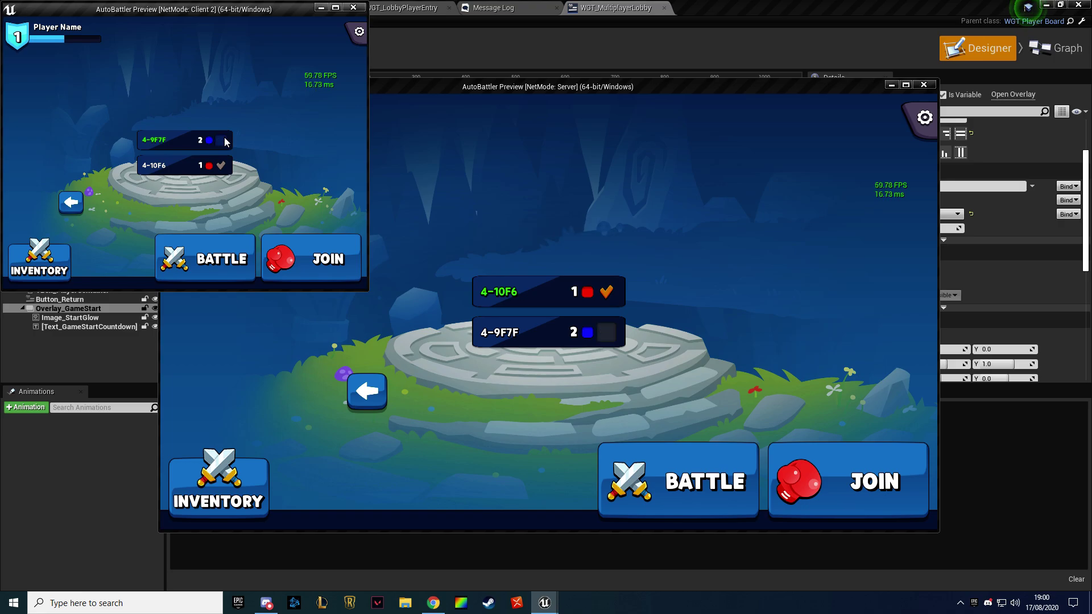
pyautogui.click(225, 141)
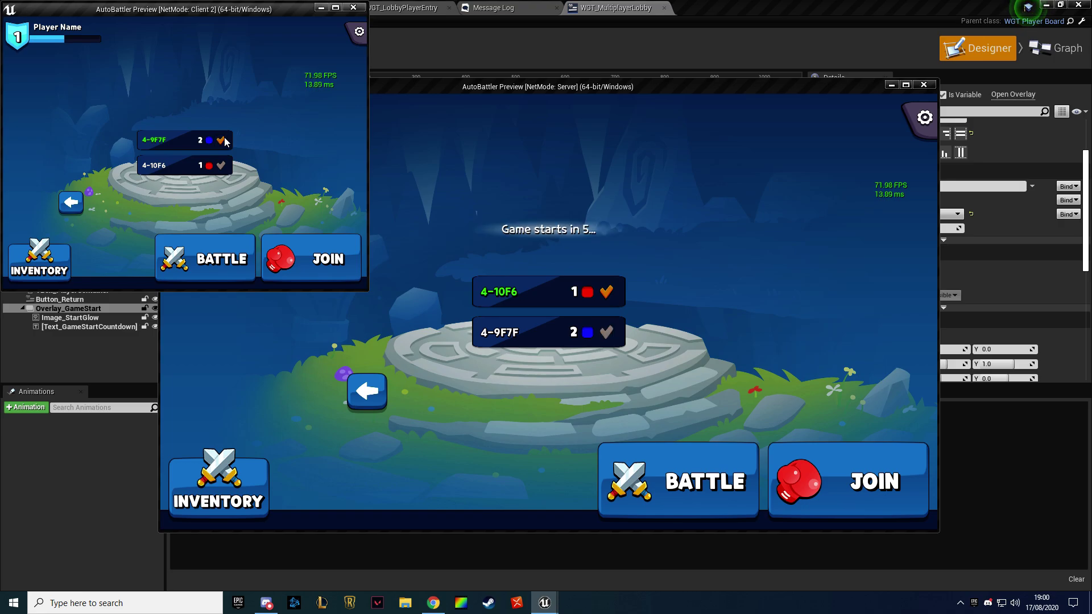
pyautogui.click(225, 141)
pyautogui.click(225, 141)
pyautogui.click(225, 141)
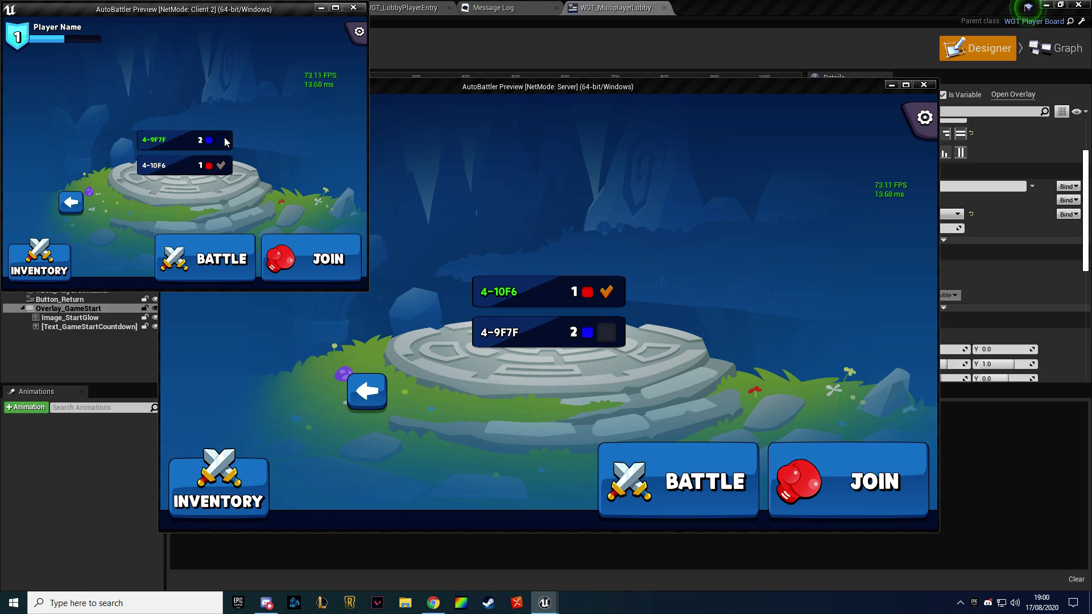
pyautogui.click(225, 141)
pyautogui.click(225, 141)
pyautogui.click(225, 141)
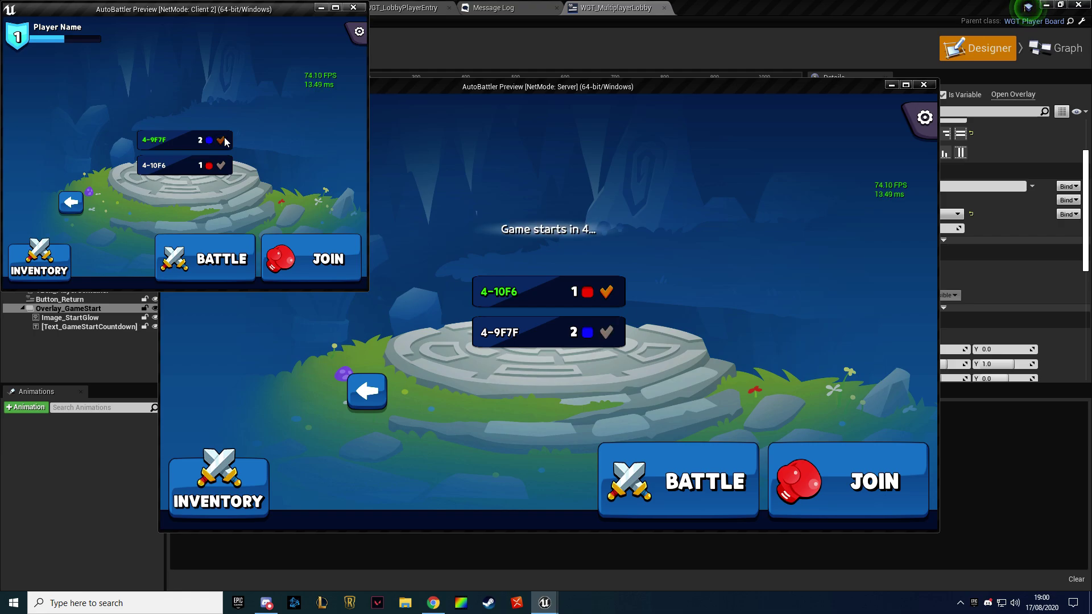
# Ready the server player, let the countdown launch the match, then end the session with Esc
pyautogui.click(608, 294)
pyautogui.click(604, 185)
pyautogui.click(609, 293)
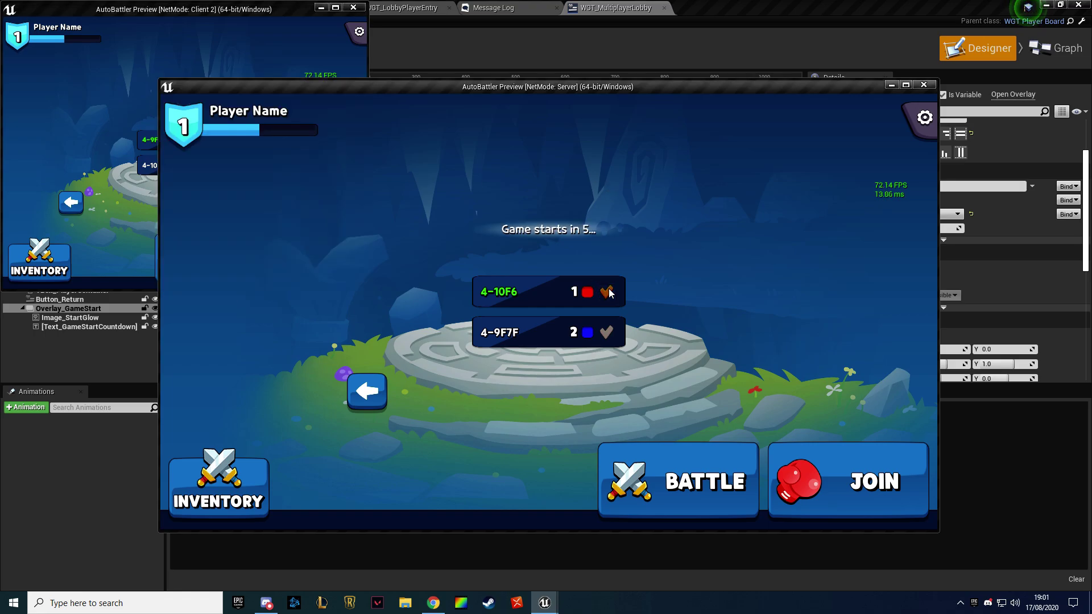
pyautogui.click(34, 90)
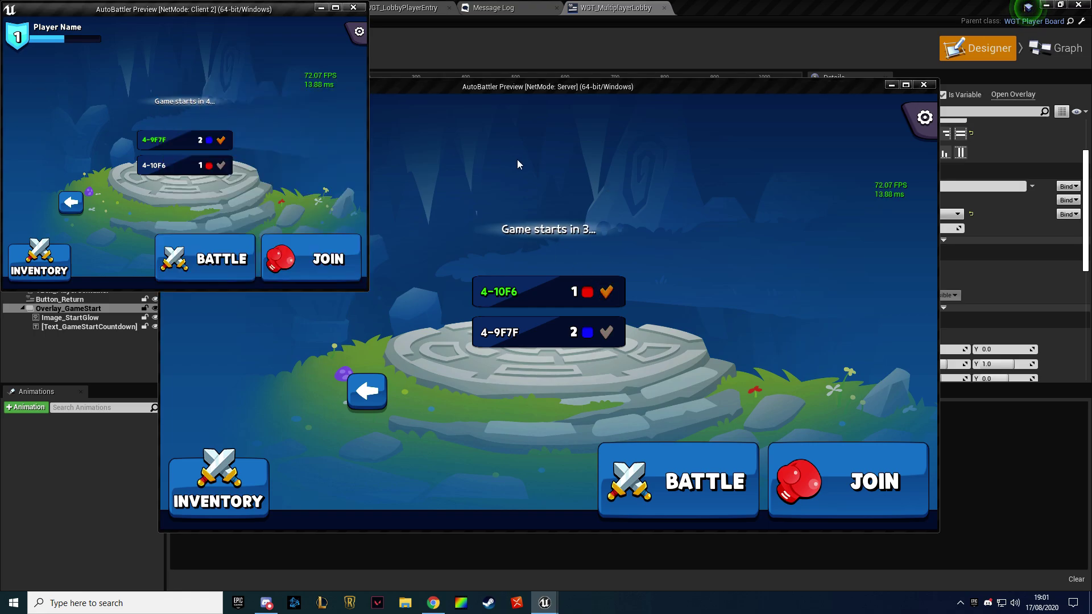
pyautogui.click(609, 292)
pyautogui.click(609, 293)
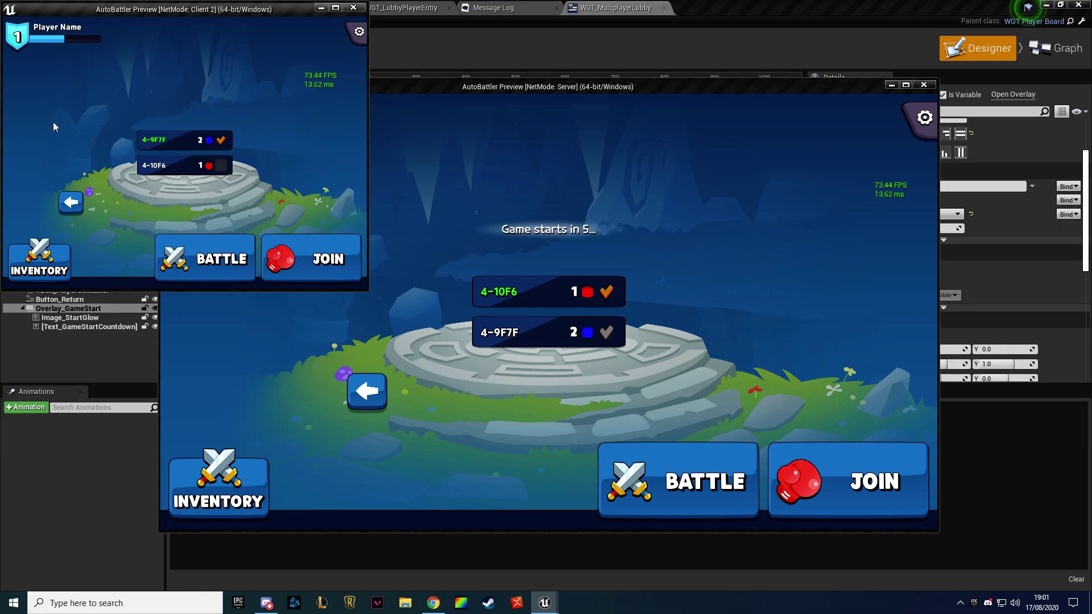
pyautogui.click(568, 181)
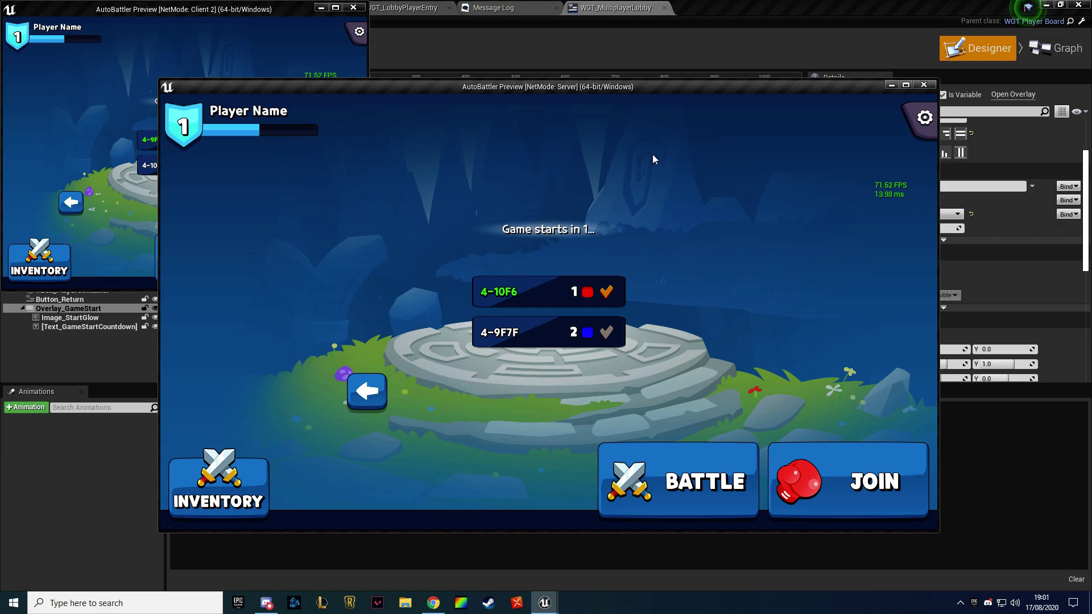
pyautogui.click(67, 125)
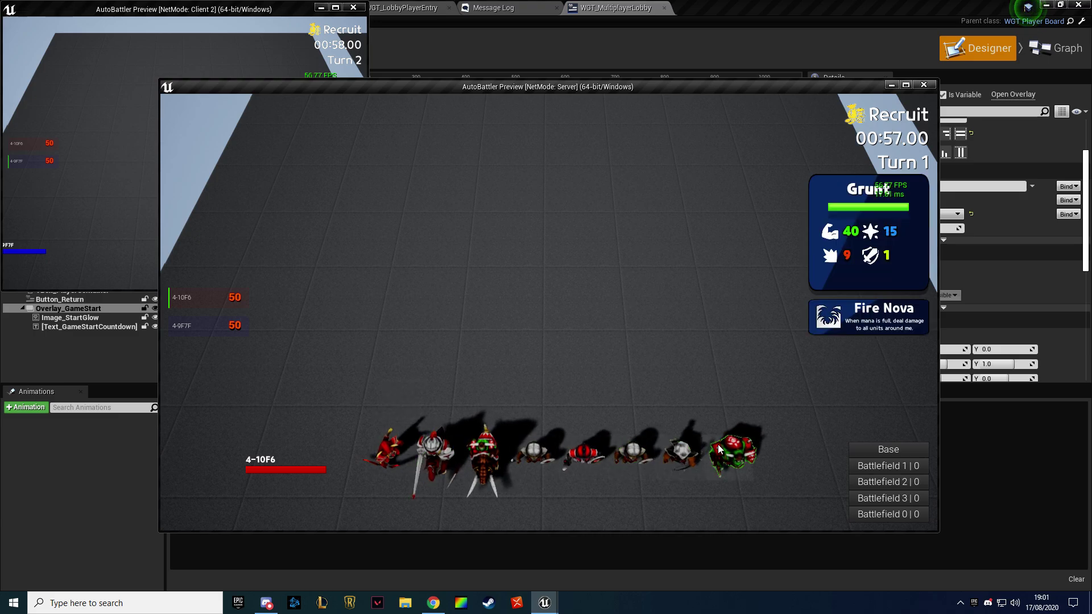
pyautogui.moveTo(482, 447)
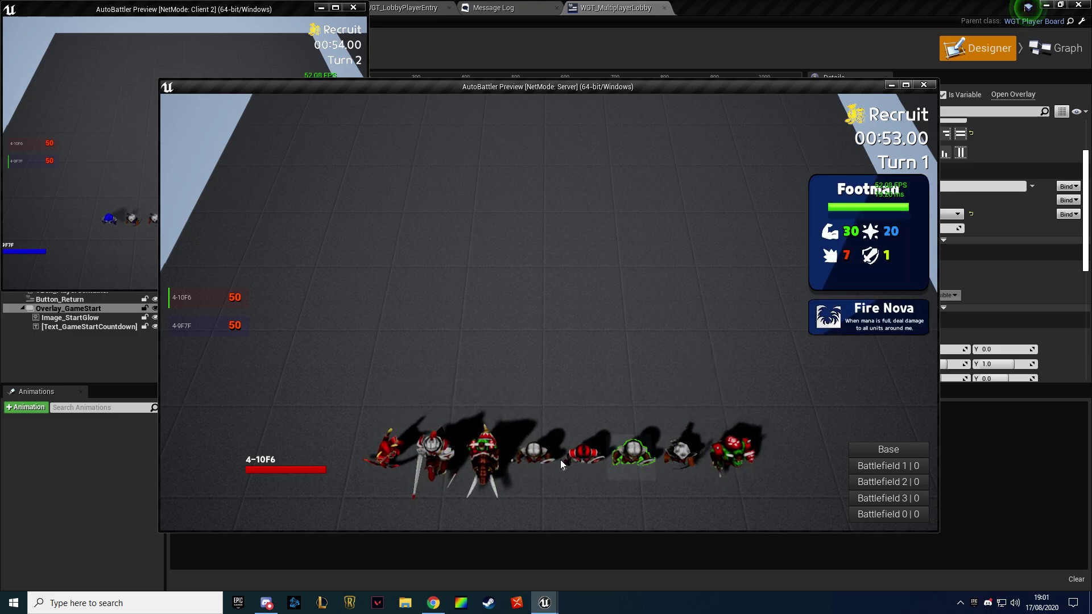
pyautogui.press('Escape')
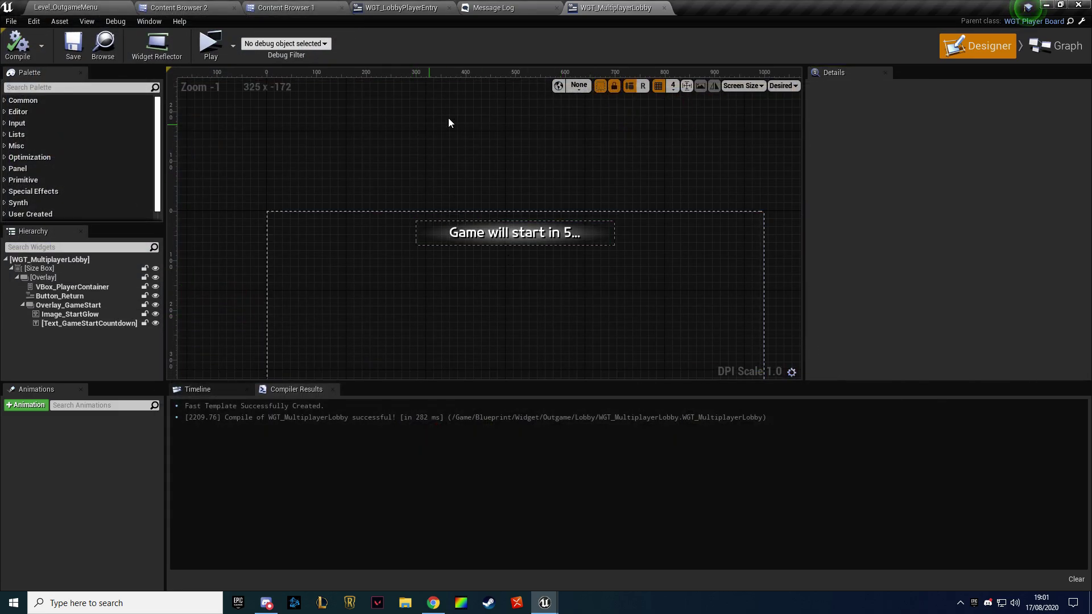
# Open BP_GameInstance through the quick asset search for 'game instance'
pyautogui.click(1026, 58)
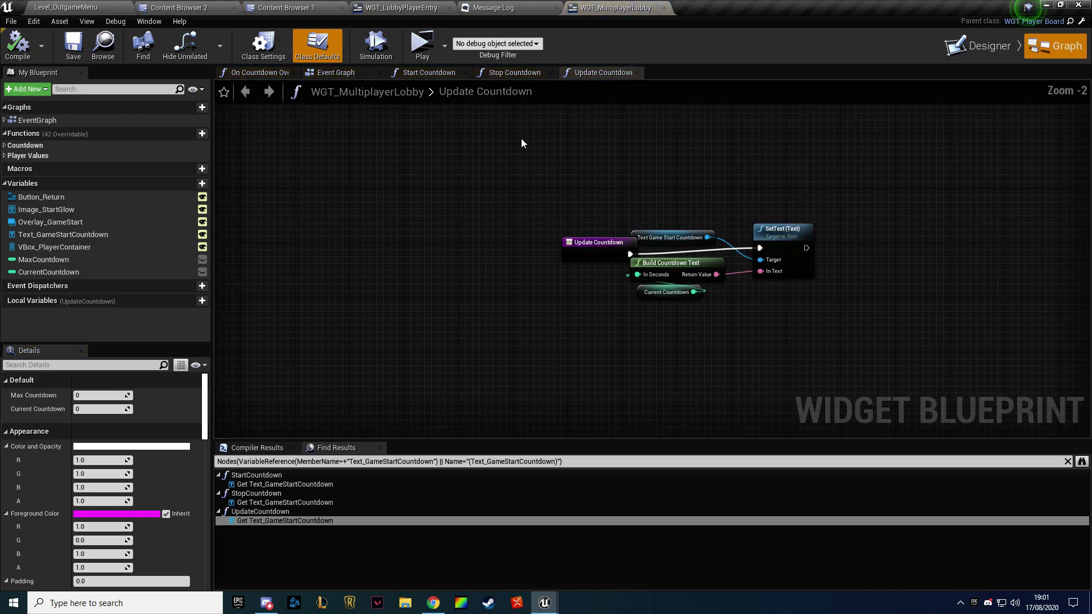
pyautogui.hotkey('ctrl', 'p')
pyautogui.write('game instance')
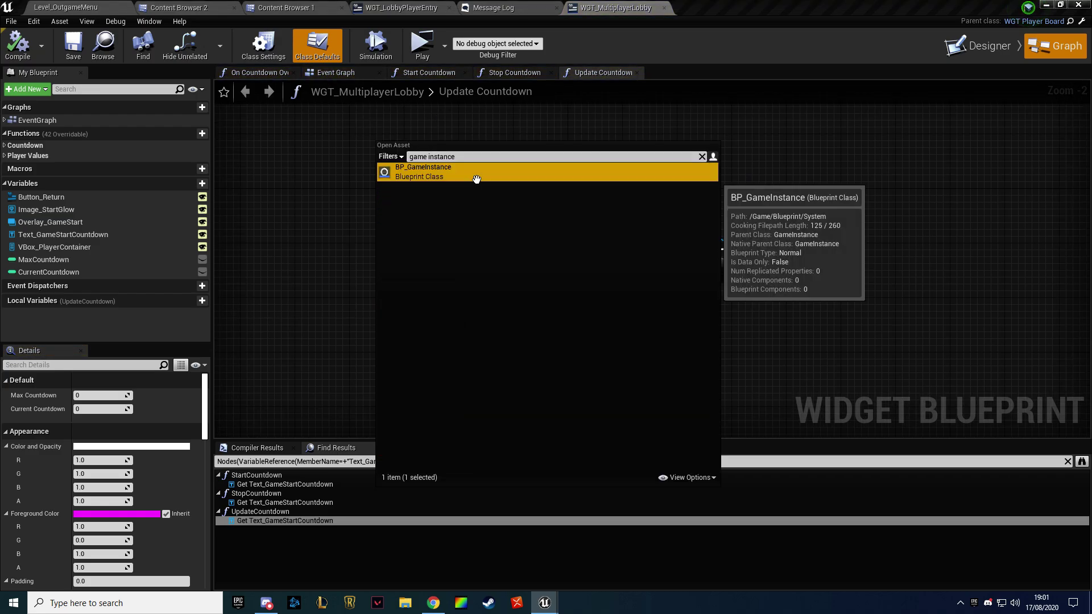
pyautogui.press('Return')
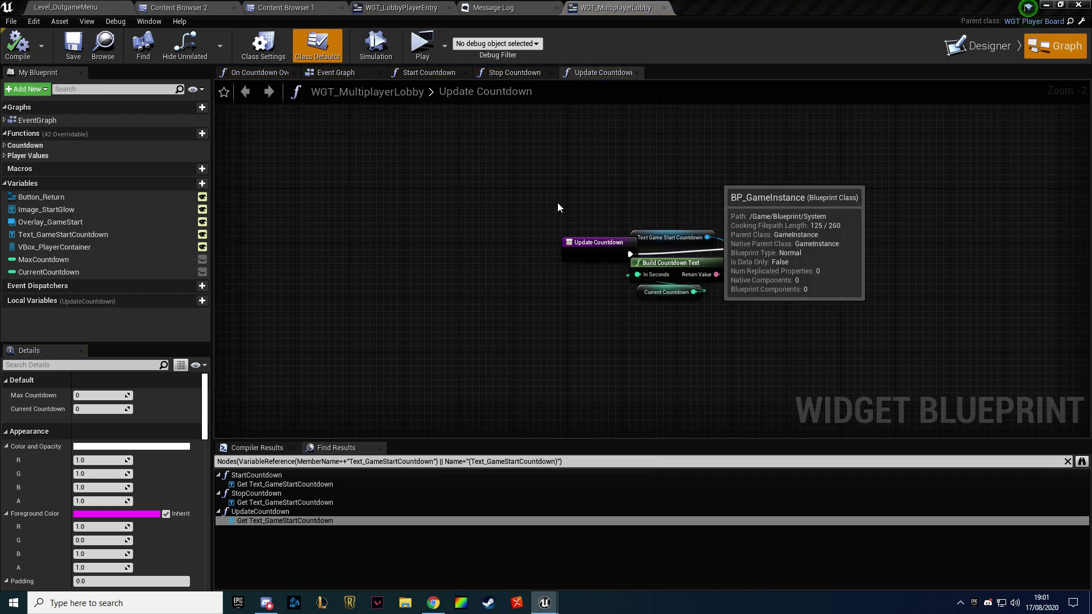
# Search BP_GameInstance for 'level', check both Open Level nodes, then search all blueprints
pyautogui.hotkey('ctrl', 'p')
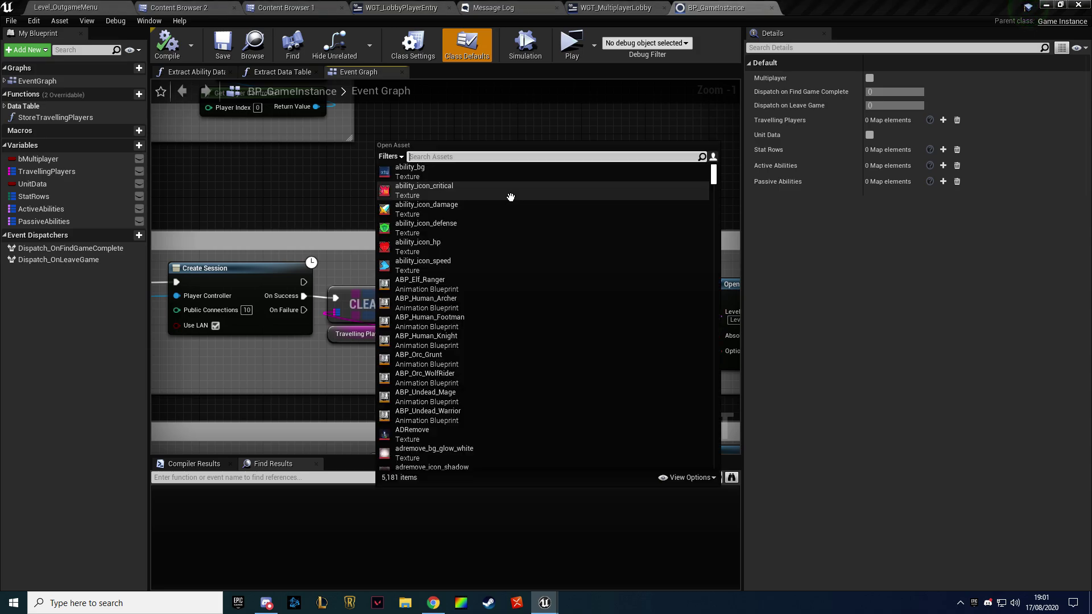
pyautogui.press('Escape')
pyautogui.hotkey('ctrl', 'f')
pyautogui.write('level')
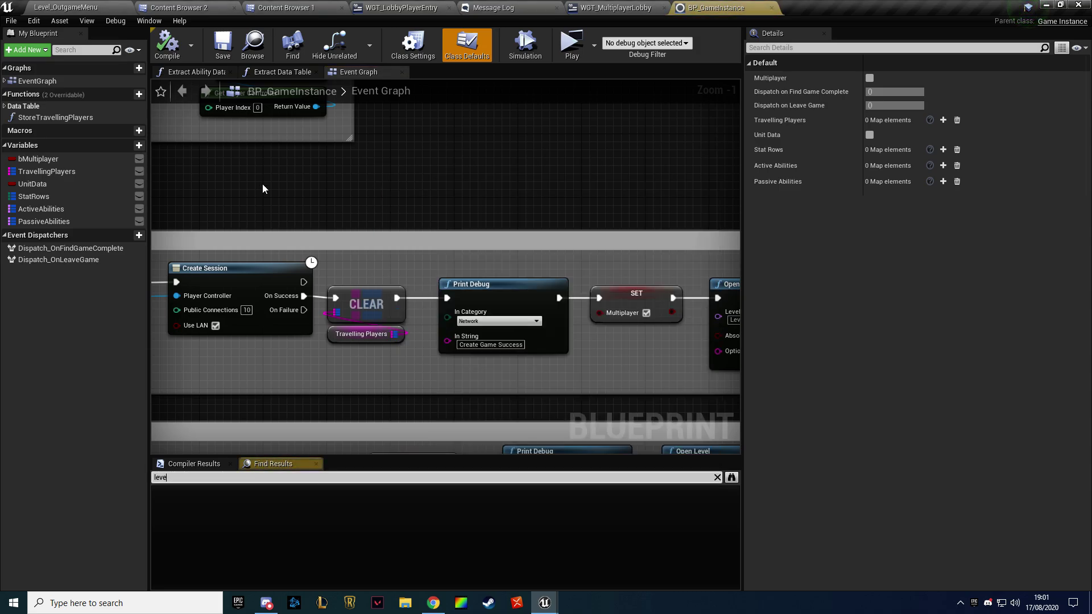
pyautogui.press('Return')
pyautogui.click(235, 520)
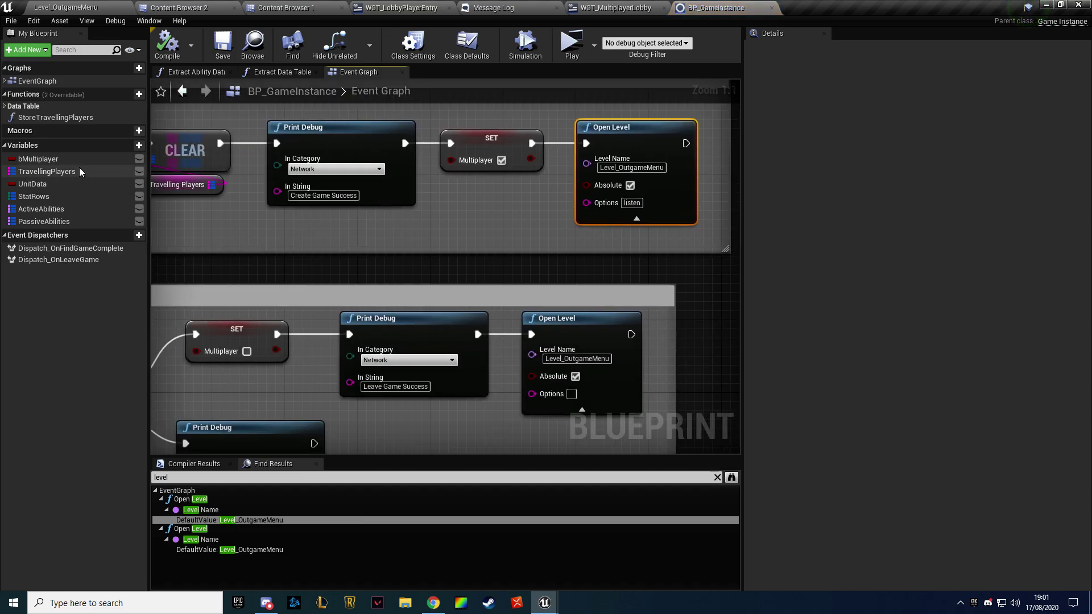
pyautogui.moveTo(373, 286); pyautogui.dragTo(368, 219, button='right')
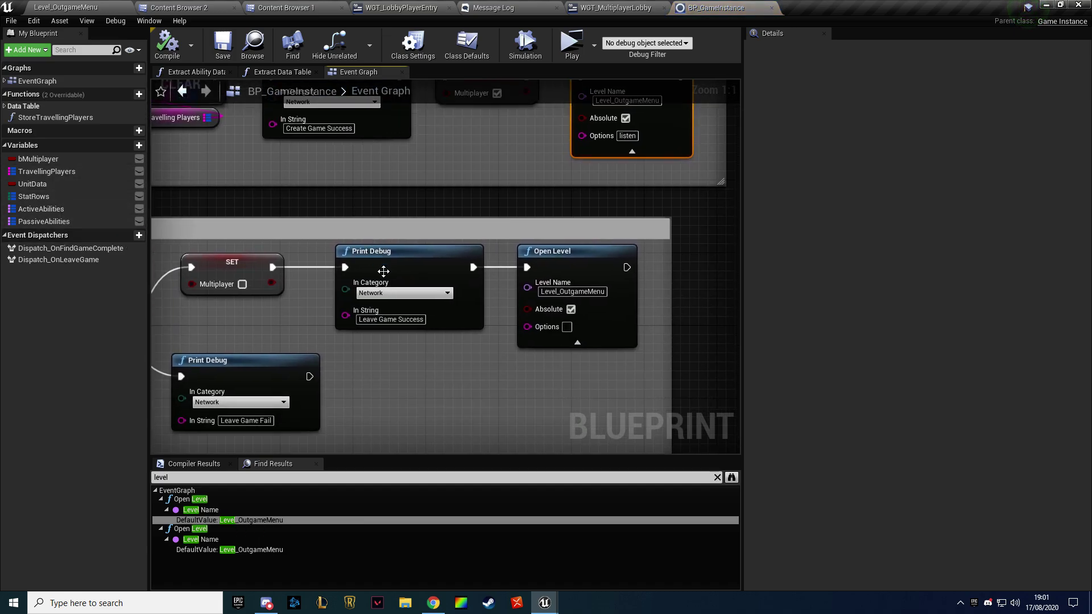
pyautogui.scroll(-2, 438, 349)
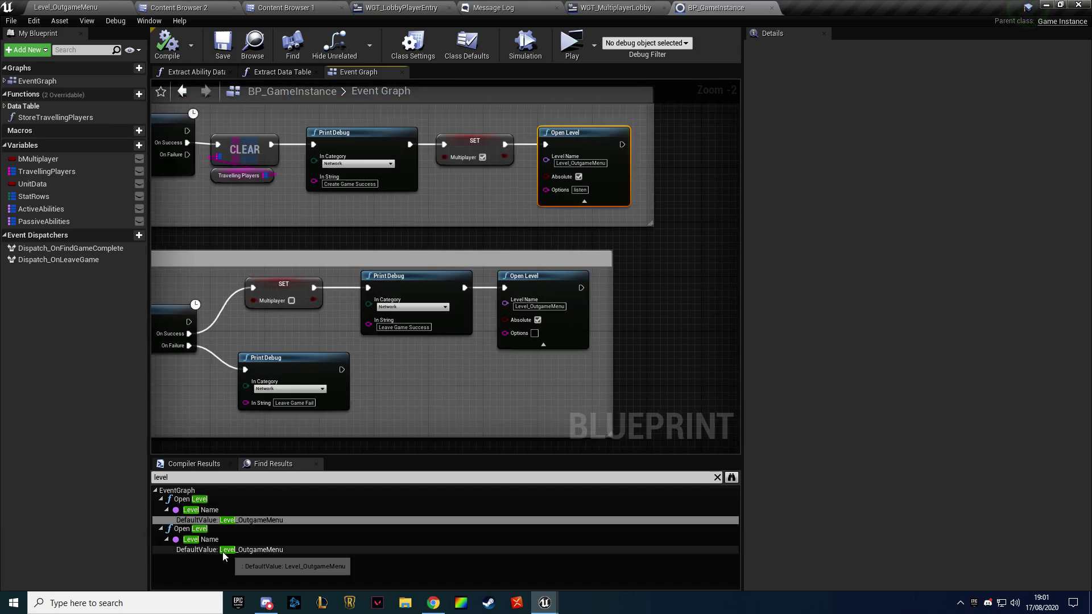
pyautogui.click(735, 476)
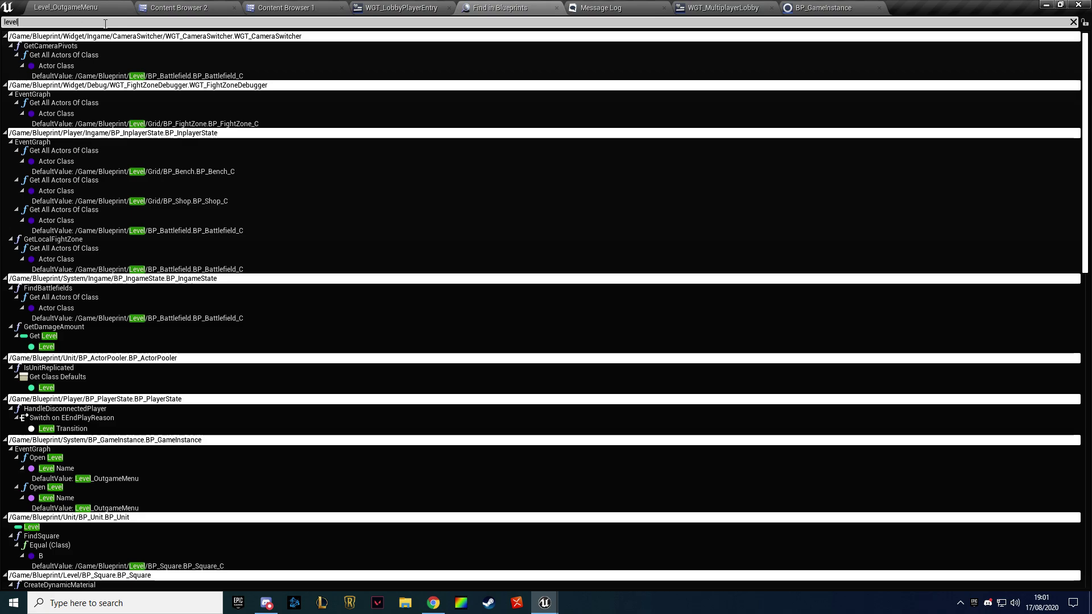
# Refine the project-wide results and open the first Open Level node, panning to the Join Game group
pyautogui.write('vel')
pyautogui.press('Return')
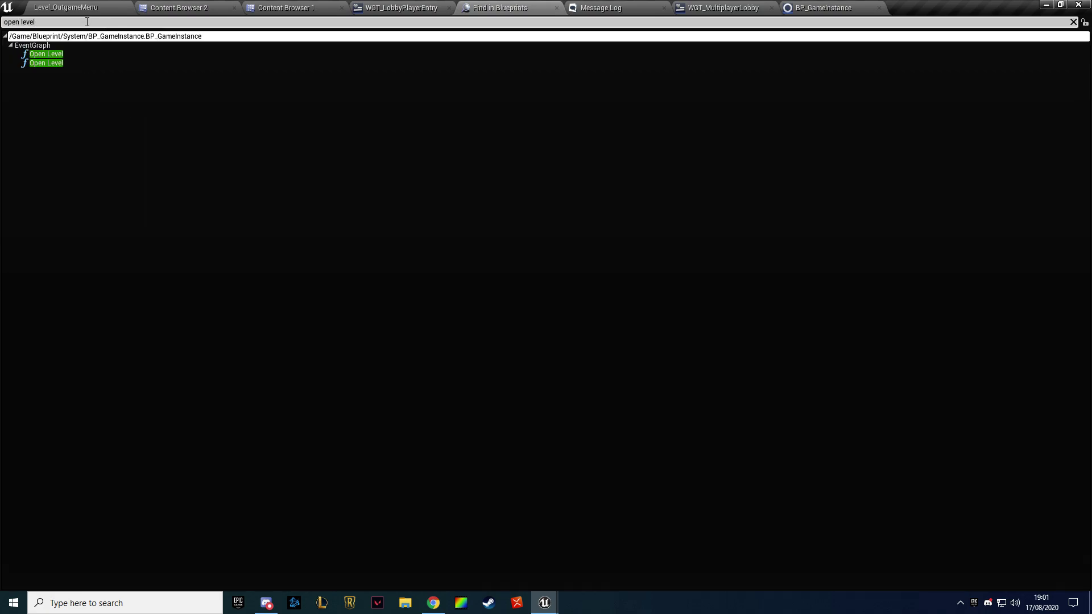
pyautogui.doubleClick(69, 53)
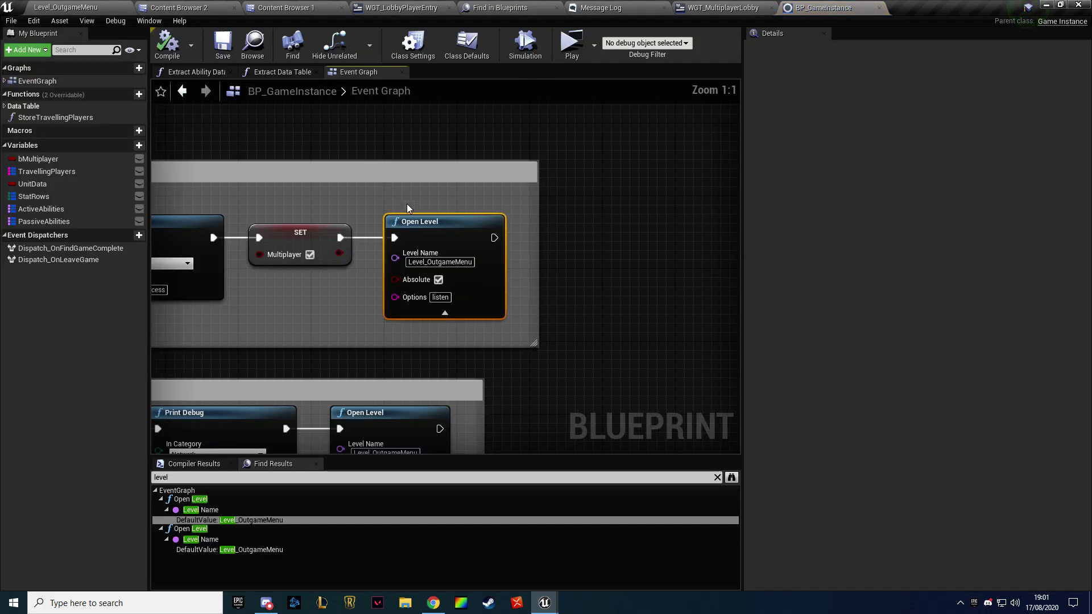
pyautogui.scroll(-1, 382, 262)
pyautogui.scroll(-1, 382, 263)
pyautogui.scroll(-1, 426, 293)
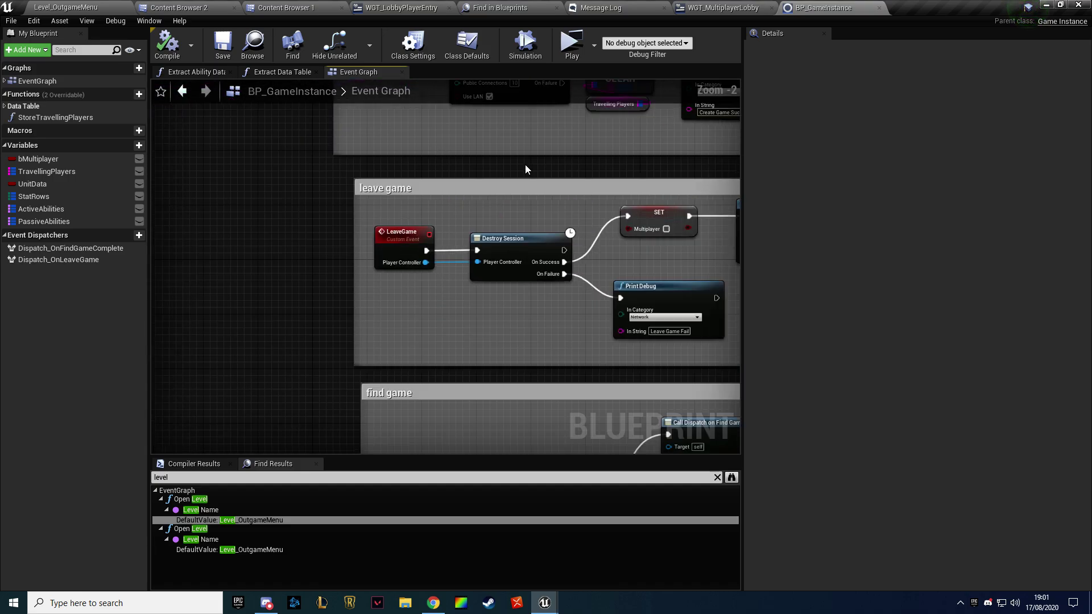
pyautogui.scroll(-1, 470, 323)
pyautogui.scroll(2, 410, 208)
pyautogui.scroll(-2, 410, 208)
pyautogui.scroll(2, 316, 244)
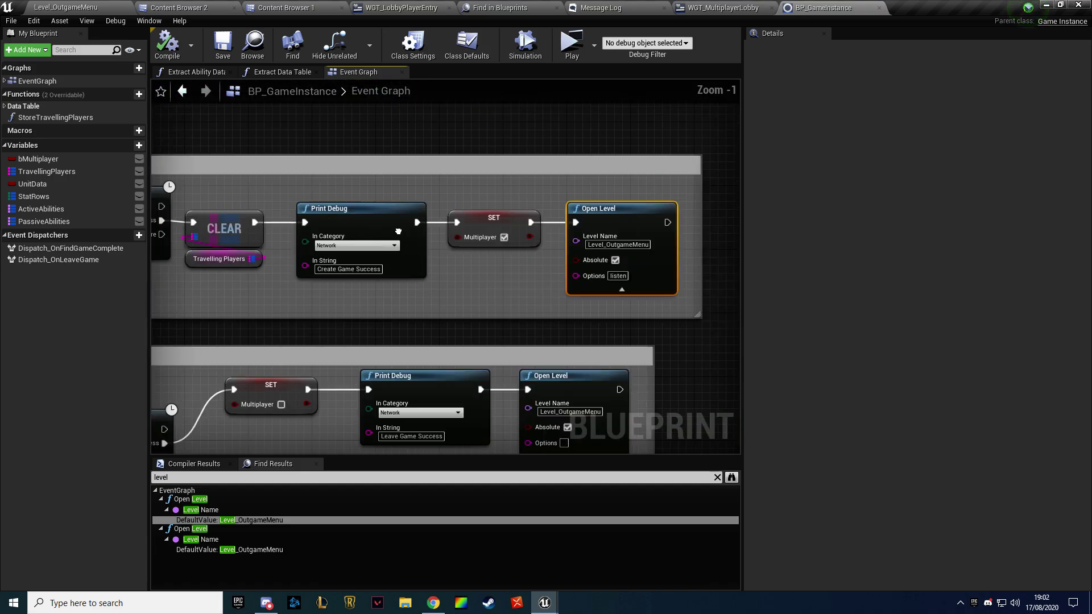
pyautogui.scroll(1, 316, 244)
pyautogui.moveTo(316, 244); pyautogui.dragTo(570, 171, button='right')
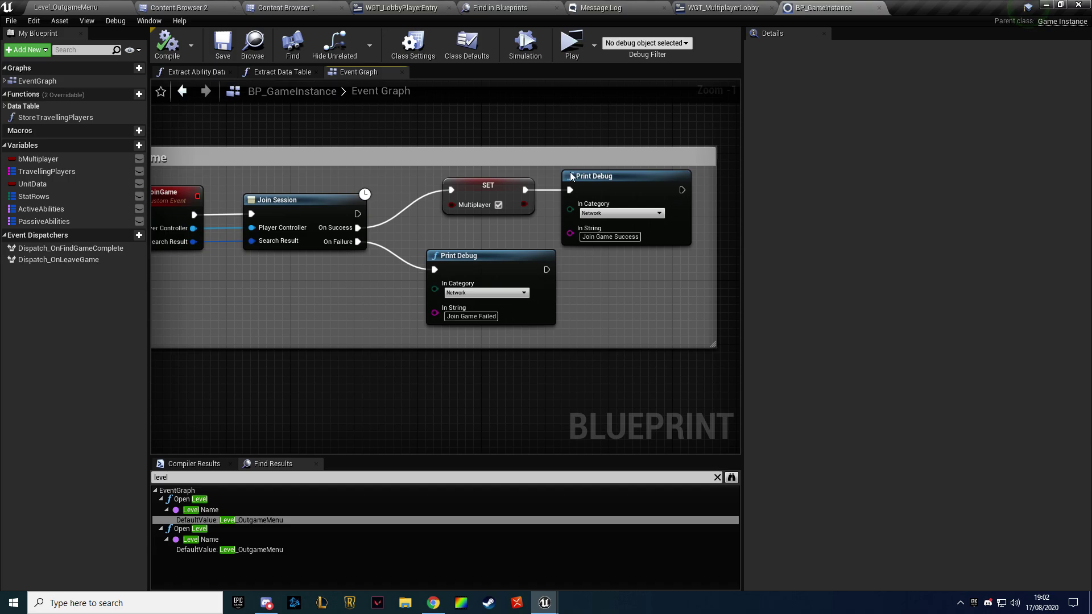
# Search all blueprints for the server travel command and open its Command result in BP_OutgameState
pyautogui.hotkey('ctrl', 'f')
pyautogui.write('server')
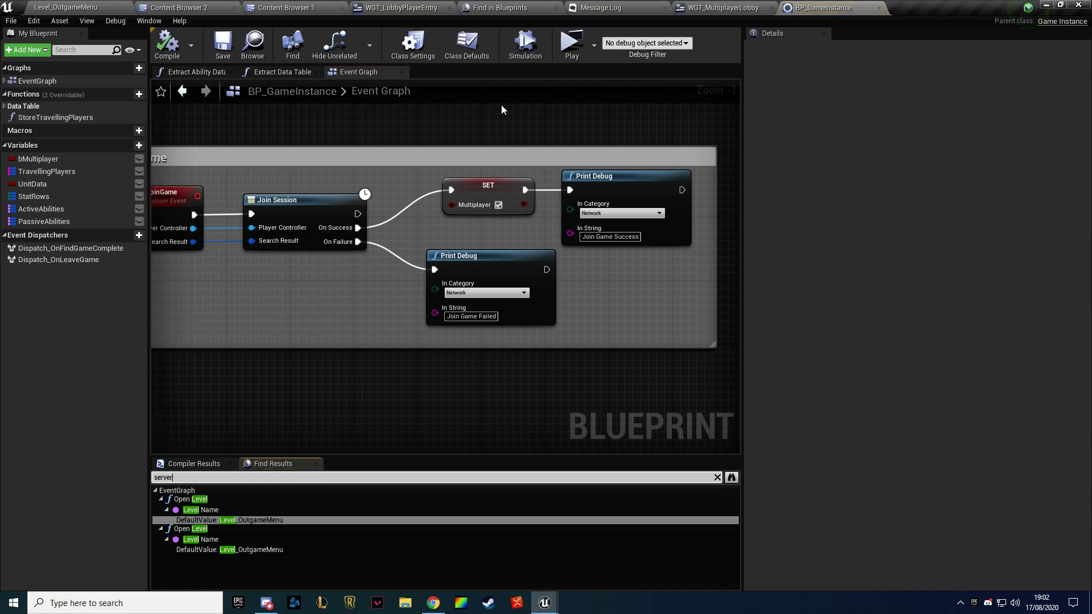
pyautogui.write(' travel')
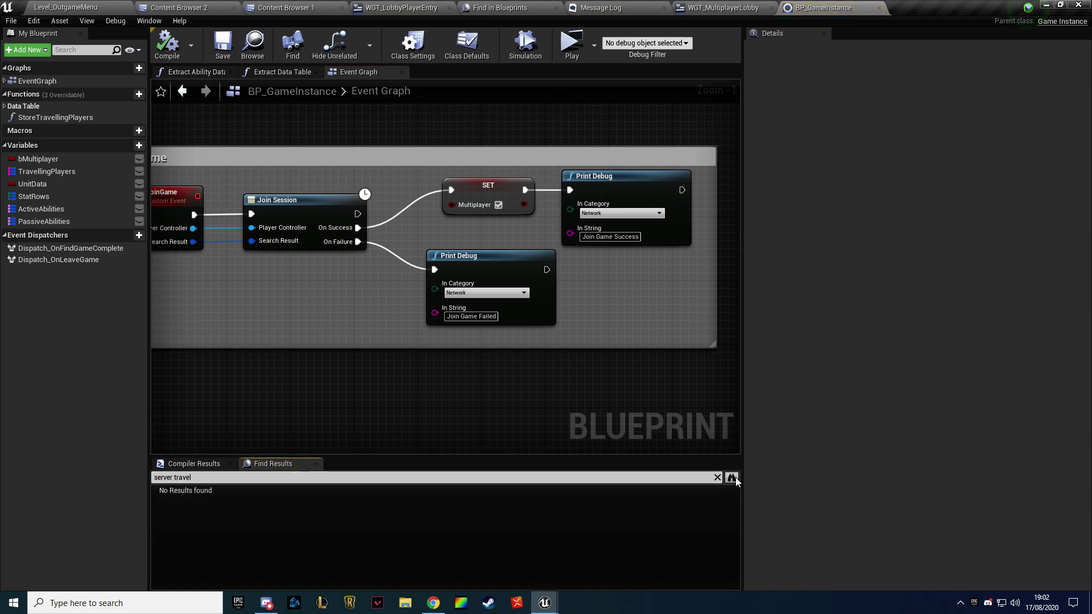
pyautogui.click(731, 477)
pyautogui.click(84, 66)
pyautogui.doubleClick(91, 69)
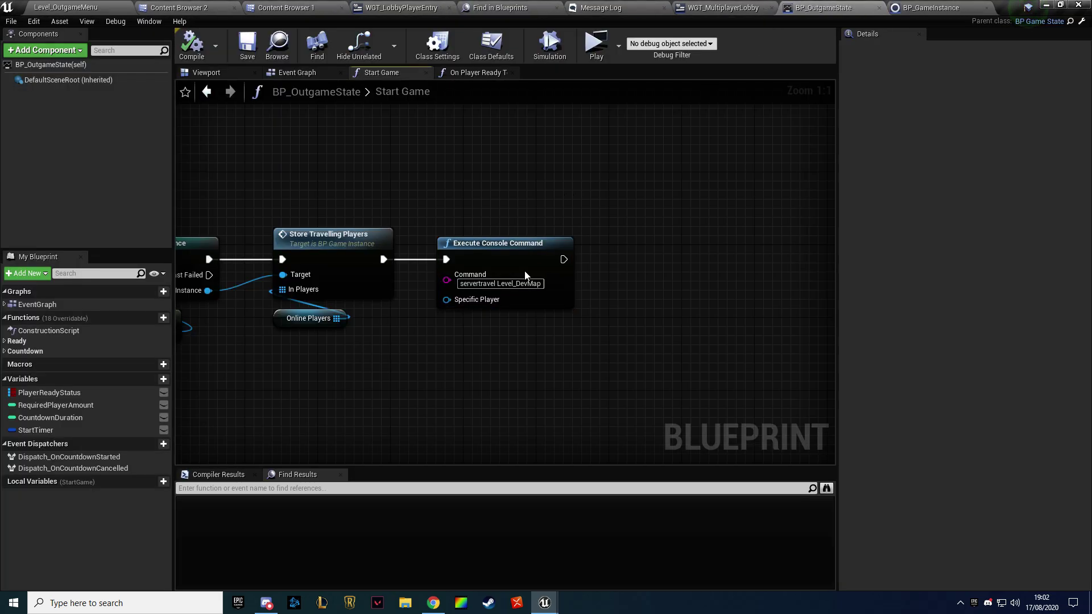
# Change the console command to 'servertravel Level_GameMap' and save the blueprint
pyautogui.click(517, 283)
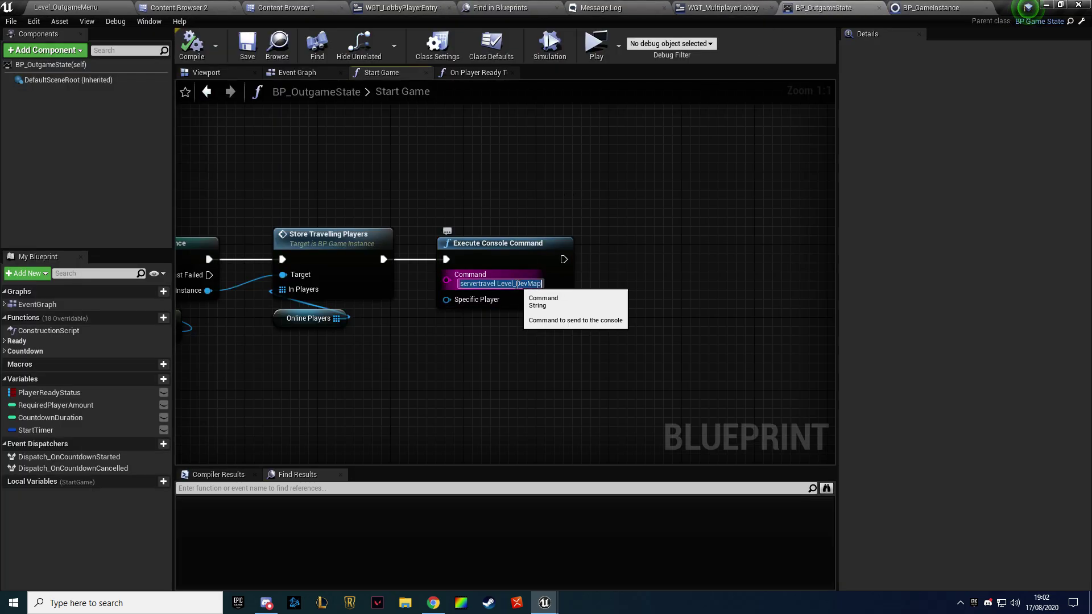
pyautogui.click(517, 283)
pyautogui.press('Delete')
pyautogui.press('Delete')
pyautogui.press('Delete')
pyautogui.write('Game')
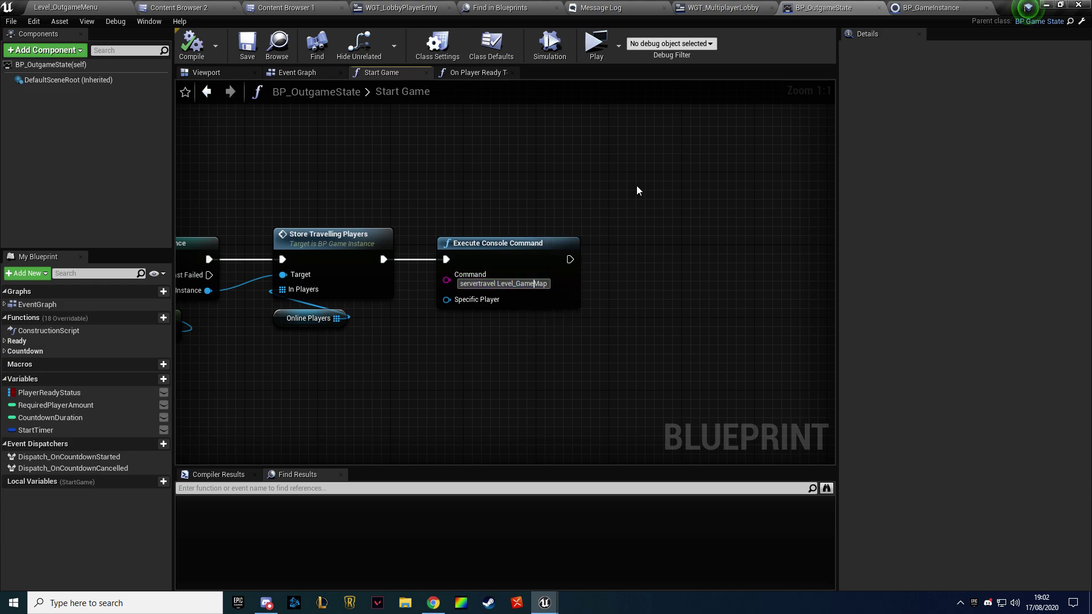
pyautogui.click(636, 185)
pyautogui.hotkey('ctrl', 's')
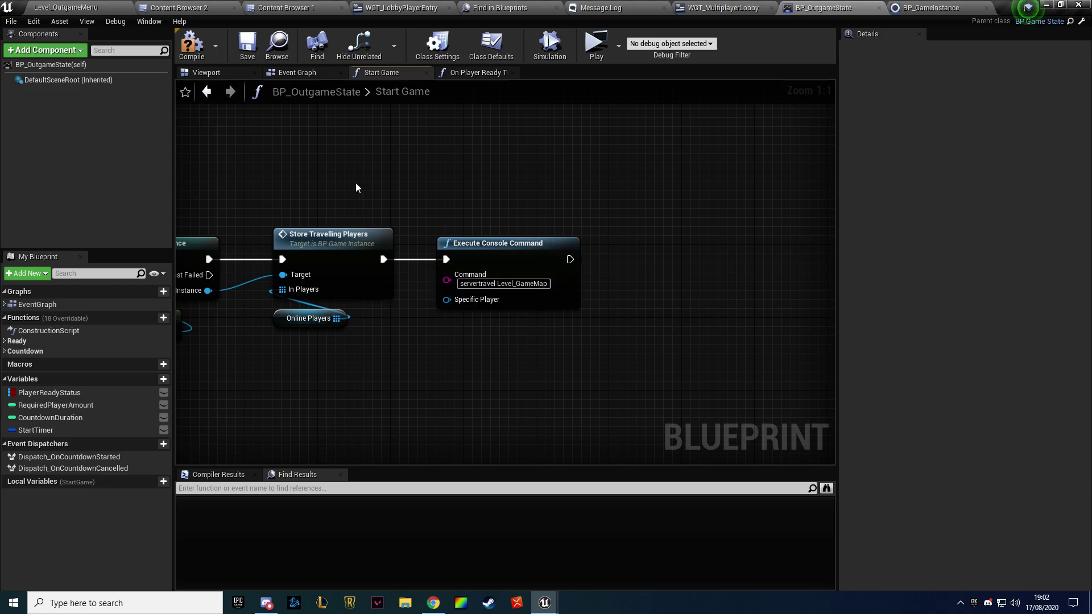
# Start a two-player session, host a lobby on the server and join it from the client
pyautogui.hotkey('alt', 'p')
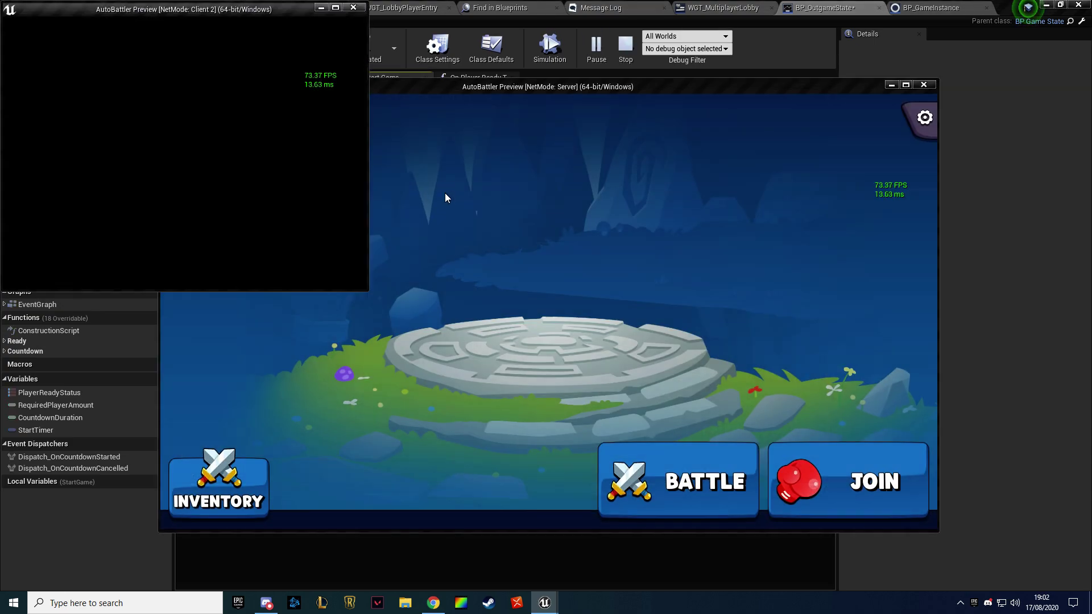
pyautogui.click(676, 496)
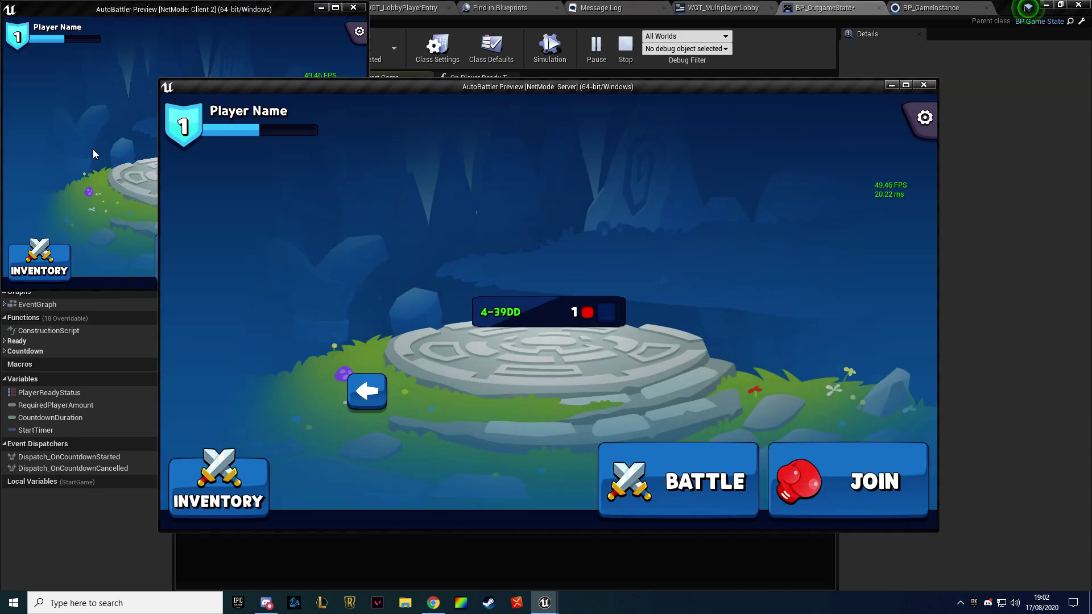
pyautogui.click(93, 149)
pyautogui.click(310, 259)
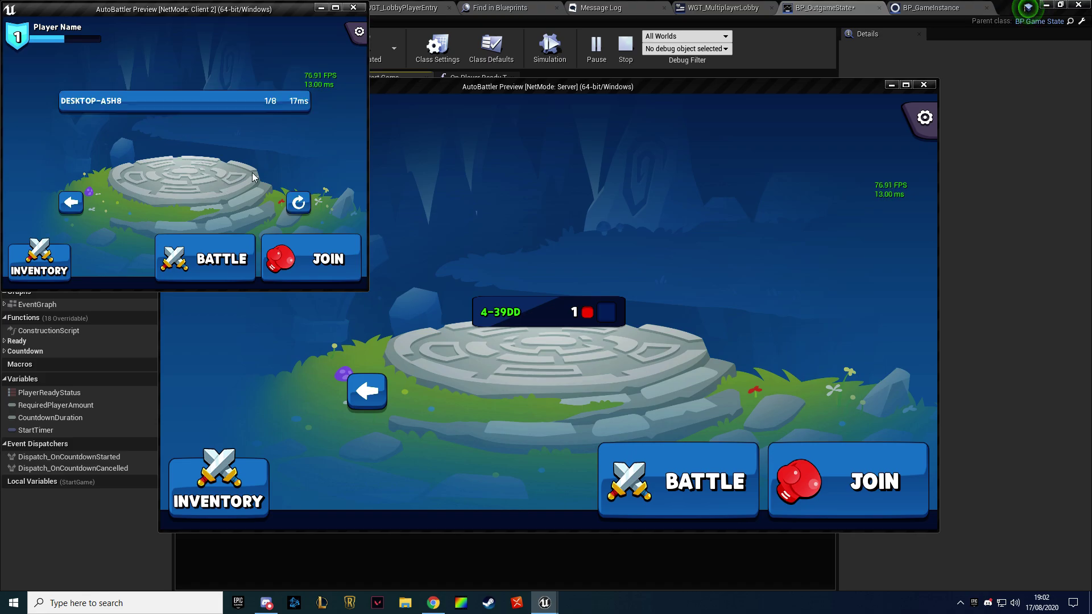
pyautogui.click(179, 108)
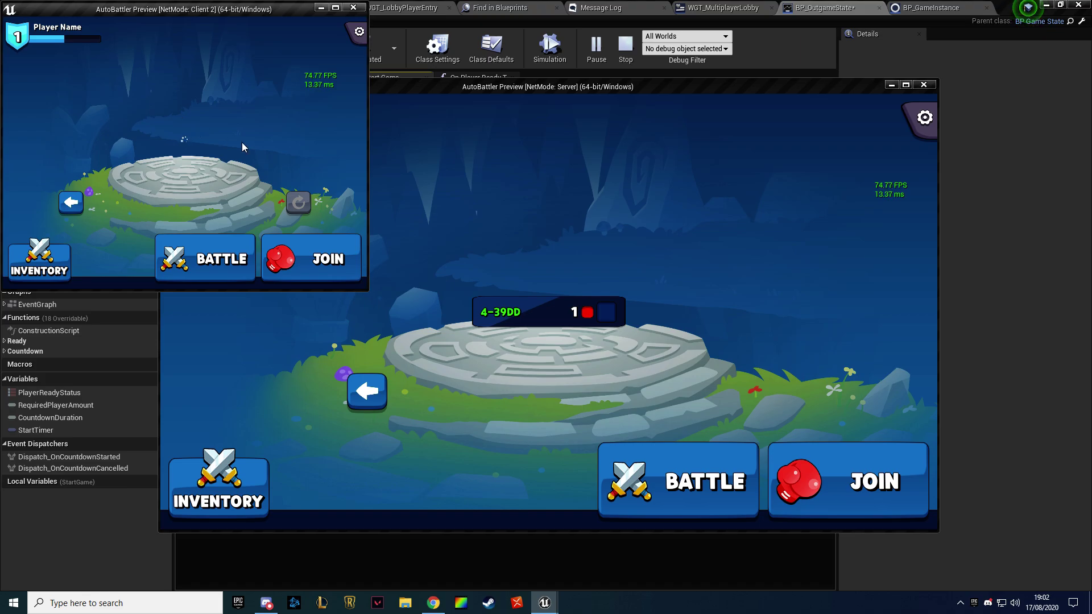
# Ready the server player, watch the countdown load the game map, then stop the session
pyautogui.click(606, 291)
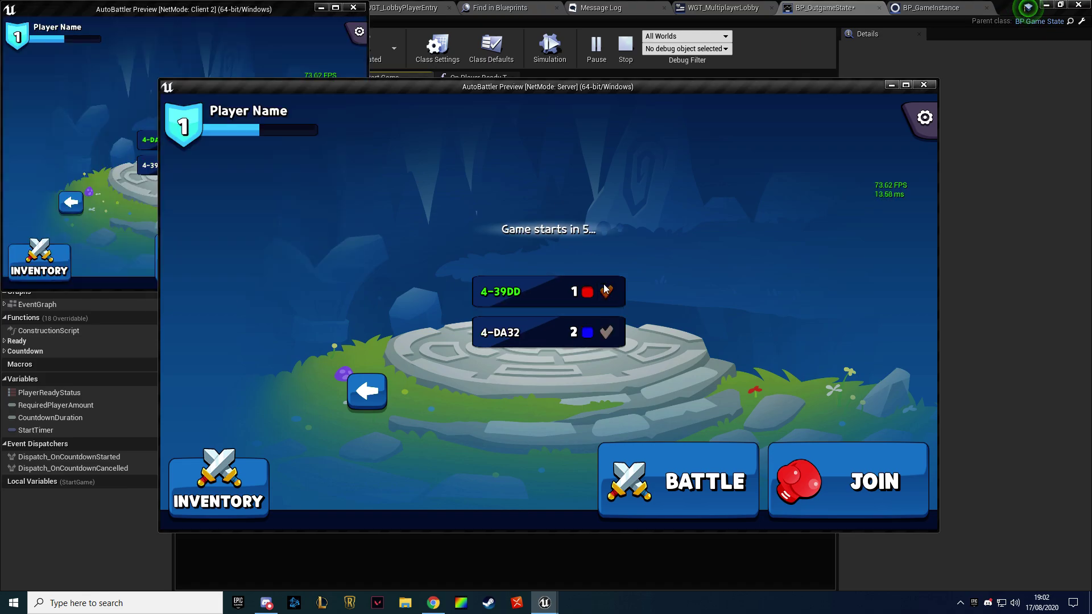
pyautogui.click(88, 111)
pyautogui.click(417, 149)
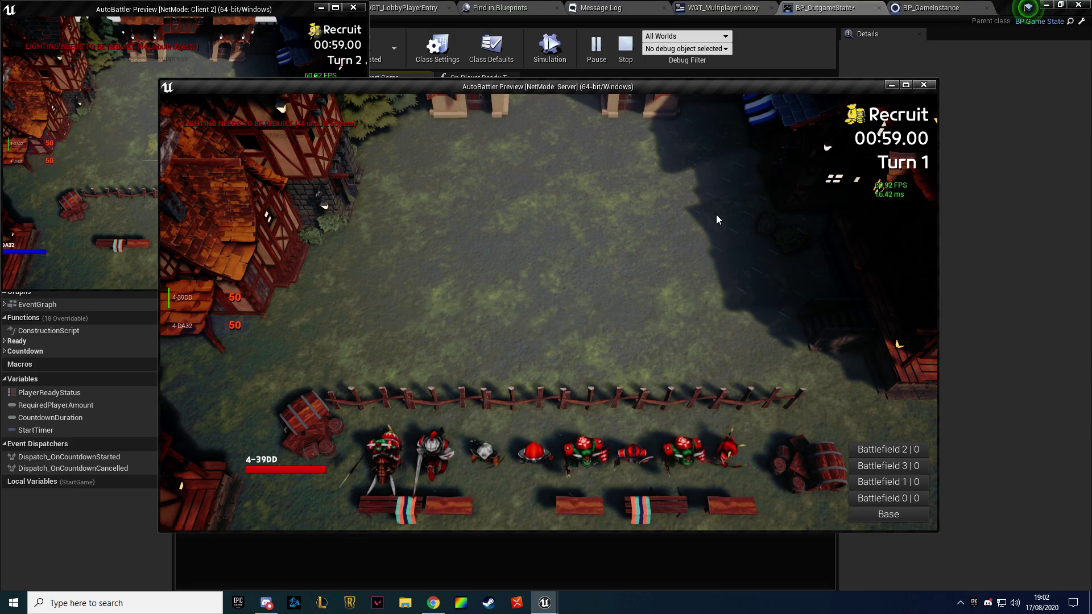
pyautogui.click(119, 199)
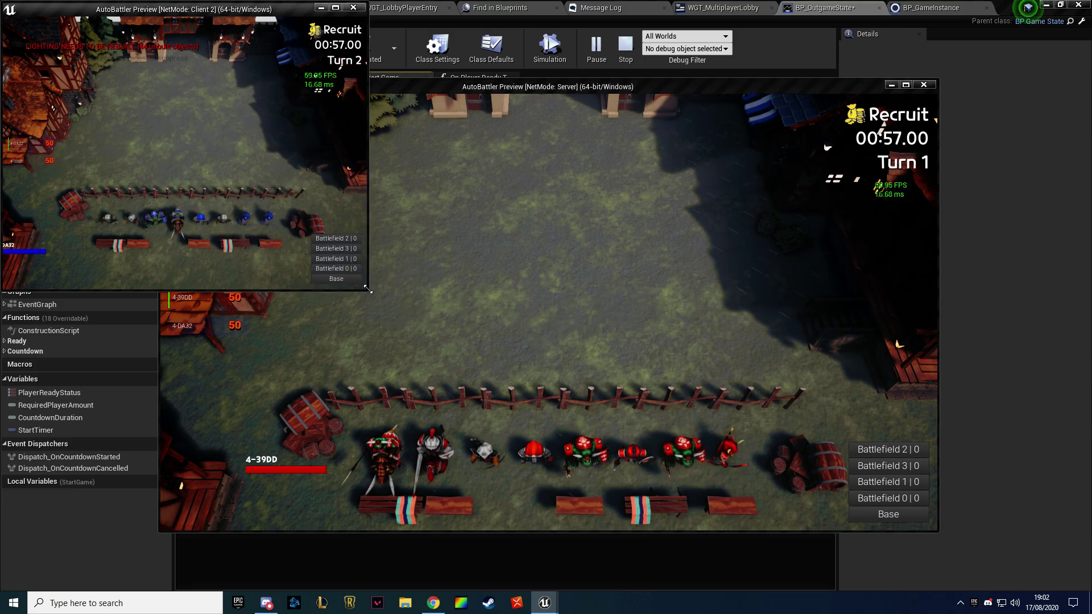
pyautogui.moveTo(369, 290); pyautogui.dragTo(671, 414)
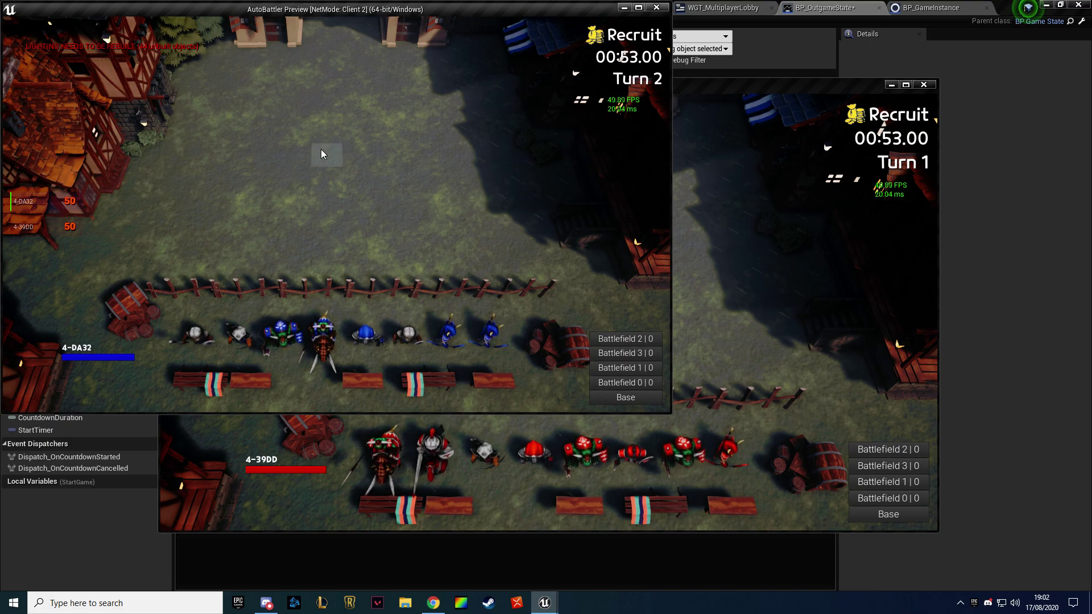
pyautogui.press('Escape')
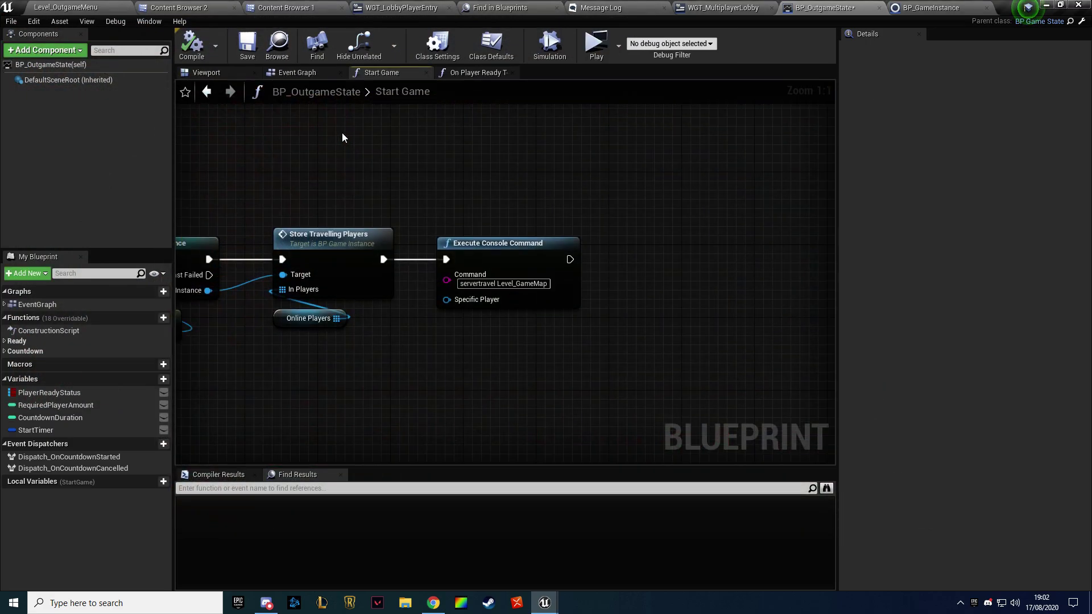
# Save all packages, then type 'BYE BYE <3' into the quick asset search
pyautogui.hotkey('ctrl', 's')
pyautogui.hotkey('ctrl', 'p')
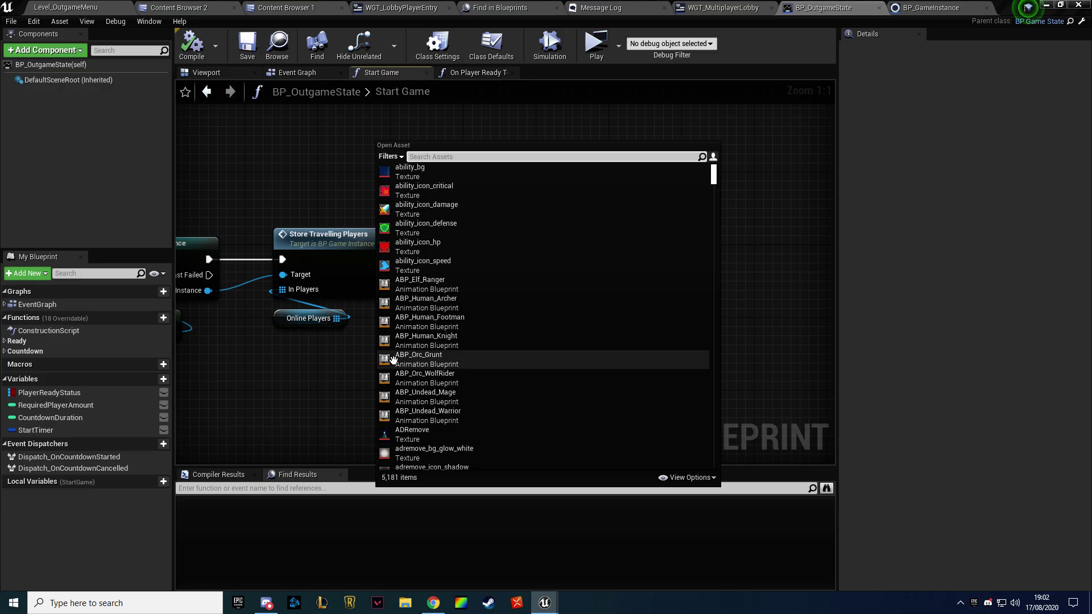
pyautogui.write('BYE BYE <2')
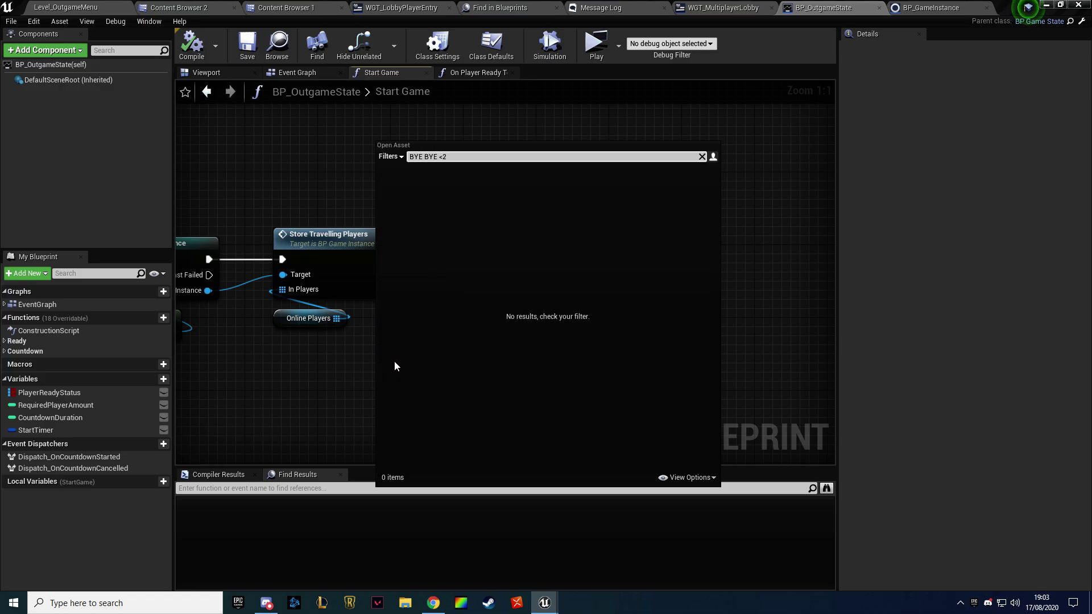
pyautogui.press('BackSpace')
pyautogui.write('3')
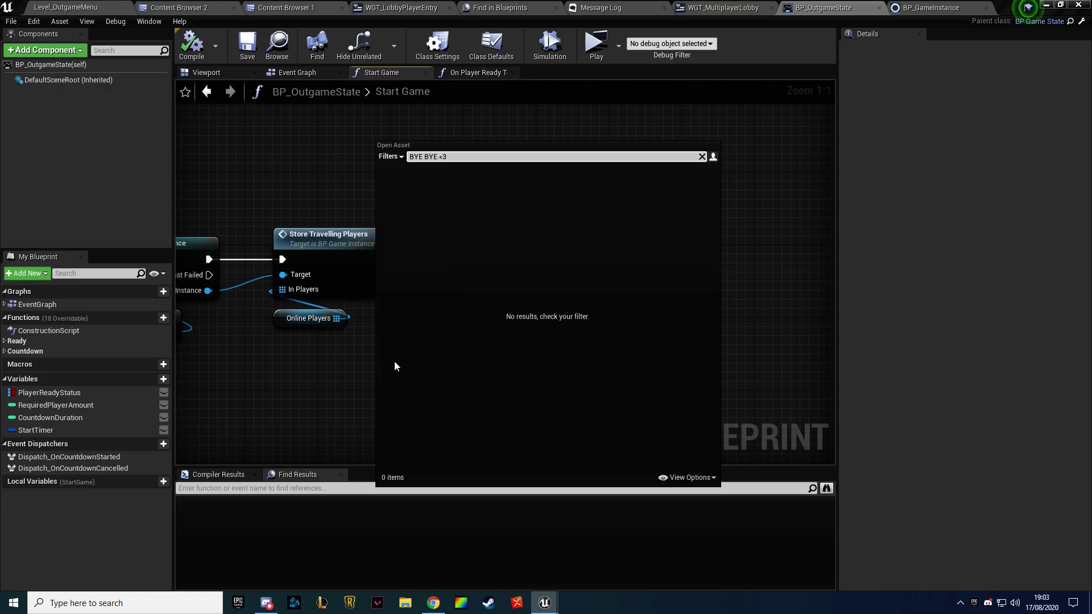